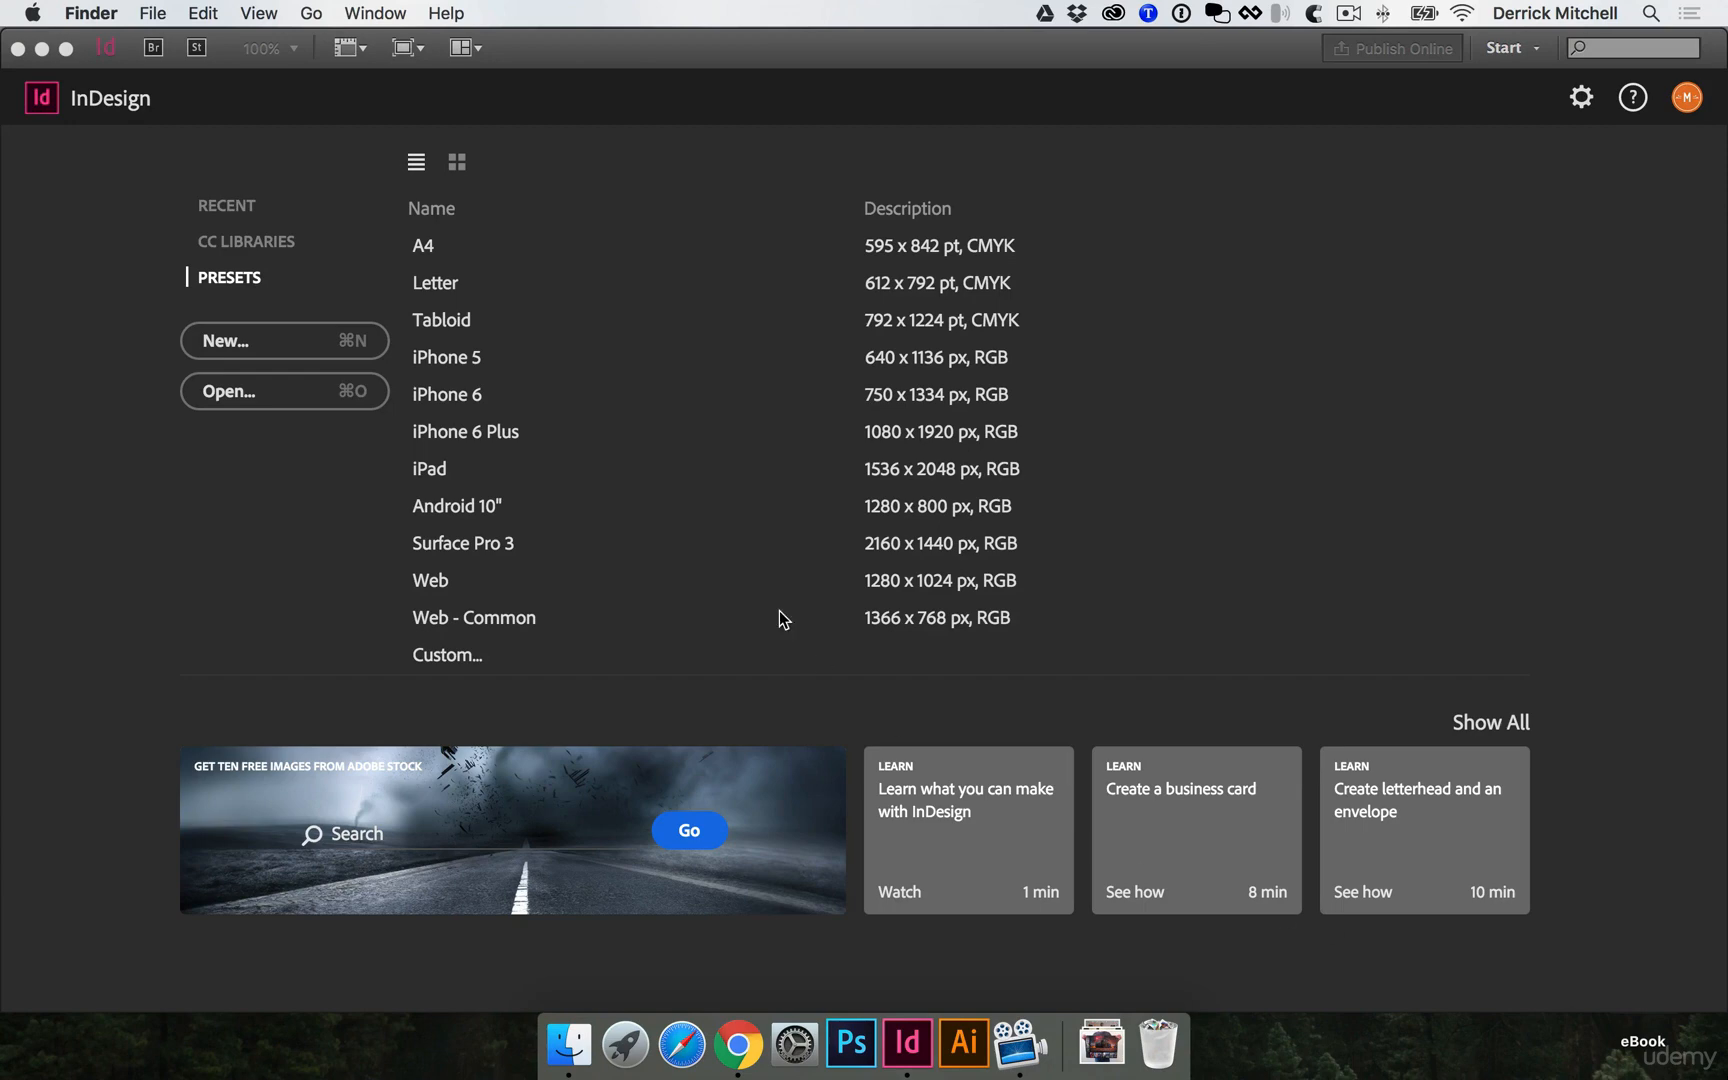
# Start a new document with the Digital Publishing intent, iPad page size and portrait orientation.
pyautogui.click(313, 446)
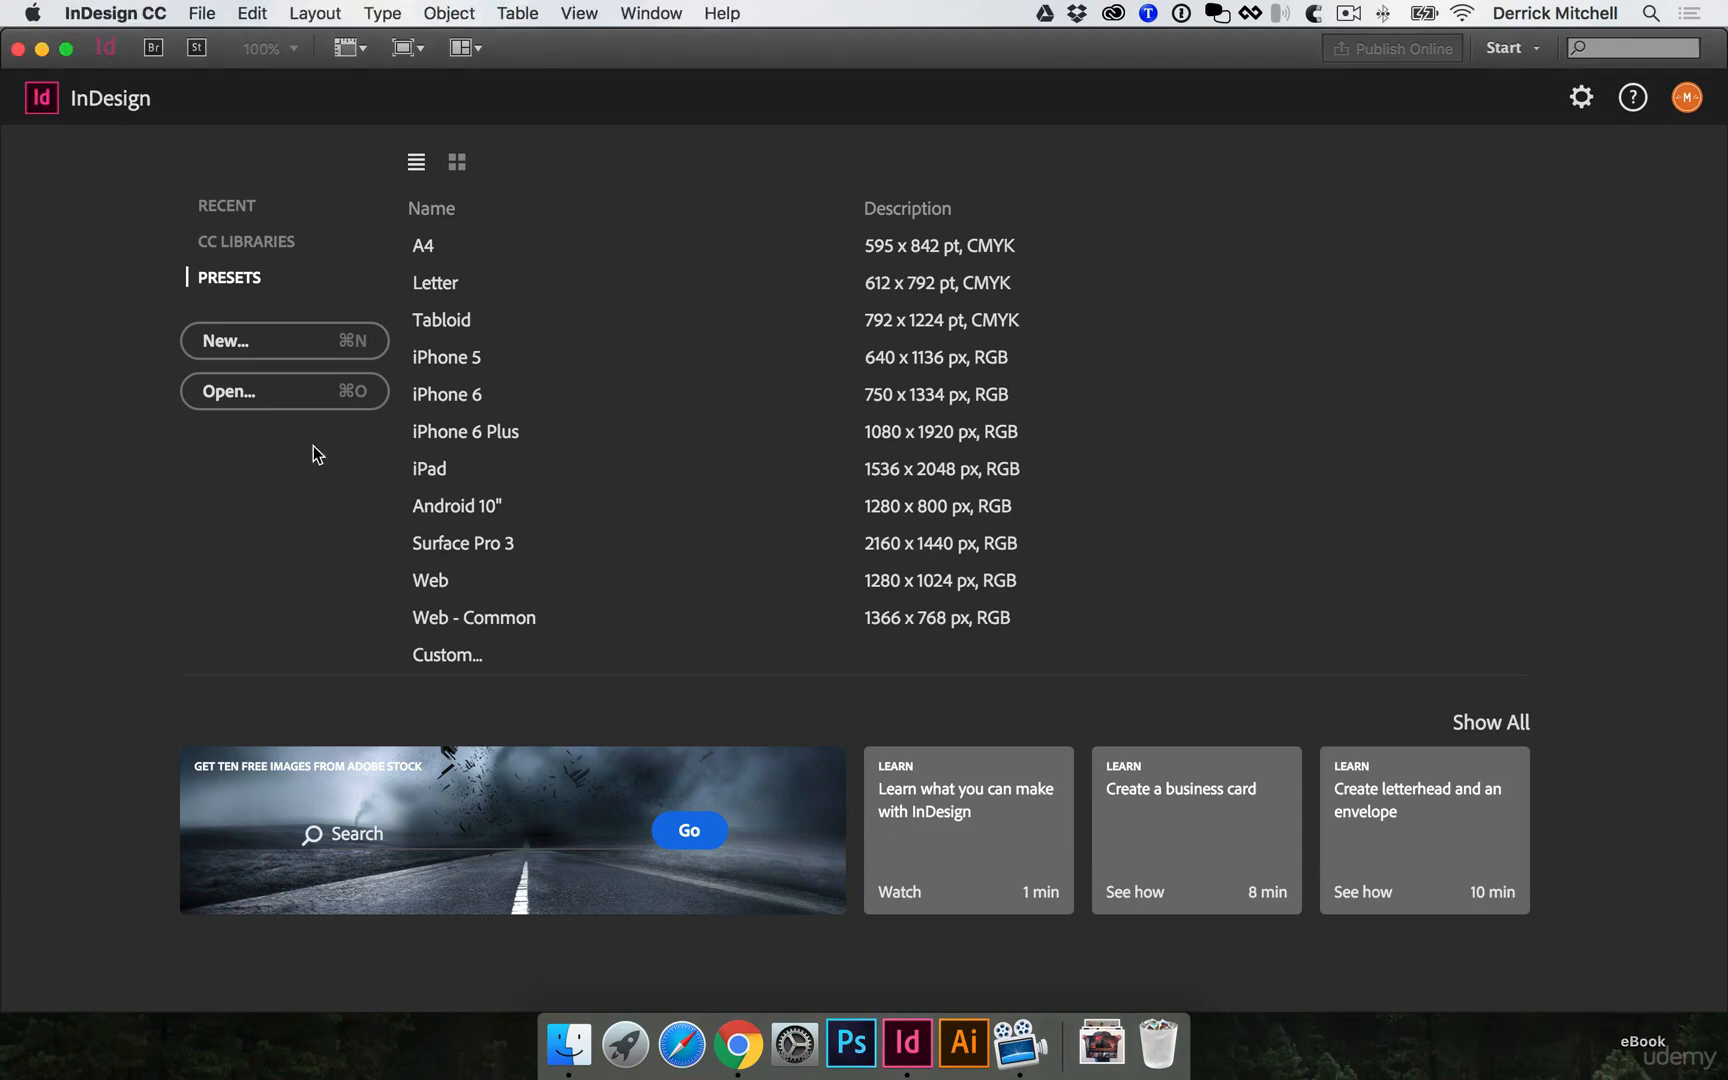
pyautogui.click(240, 343)
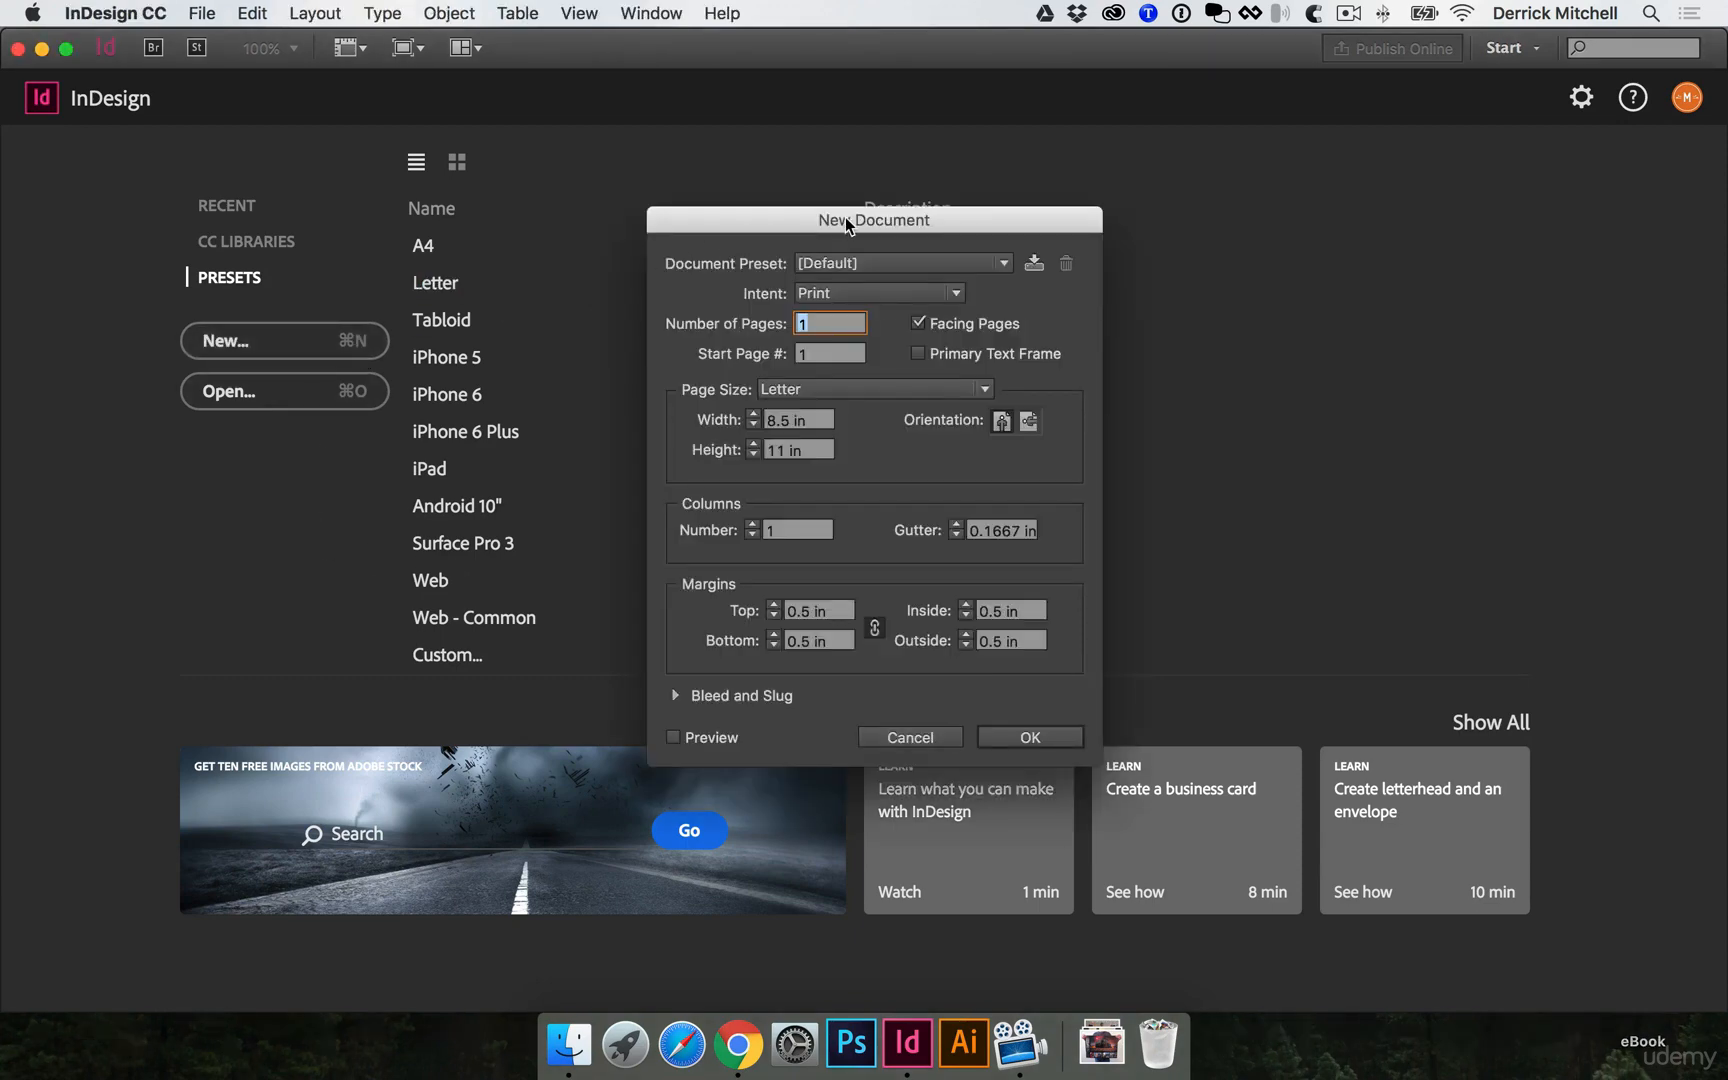
pyautogui.moveTo(845, 217); pyautogui.dragTo(716, 202)
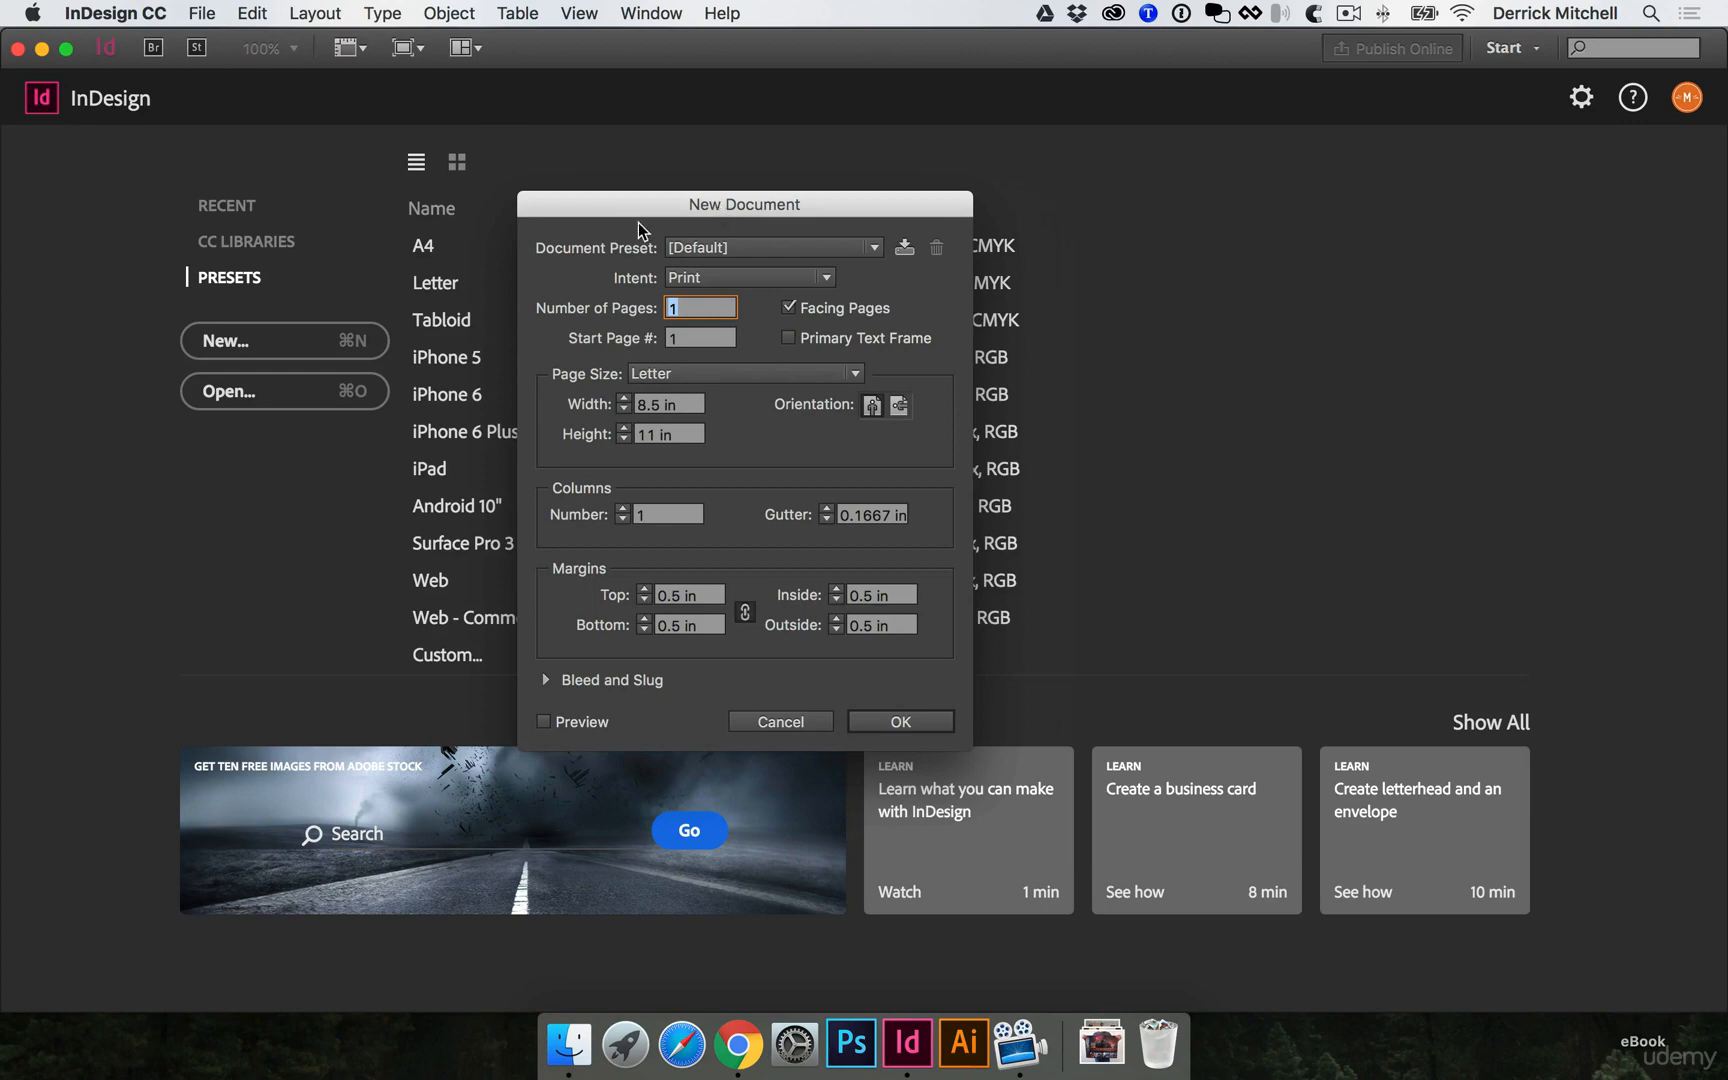
pyautogui.click(823, 280)
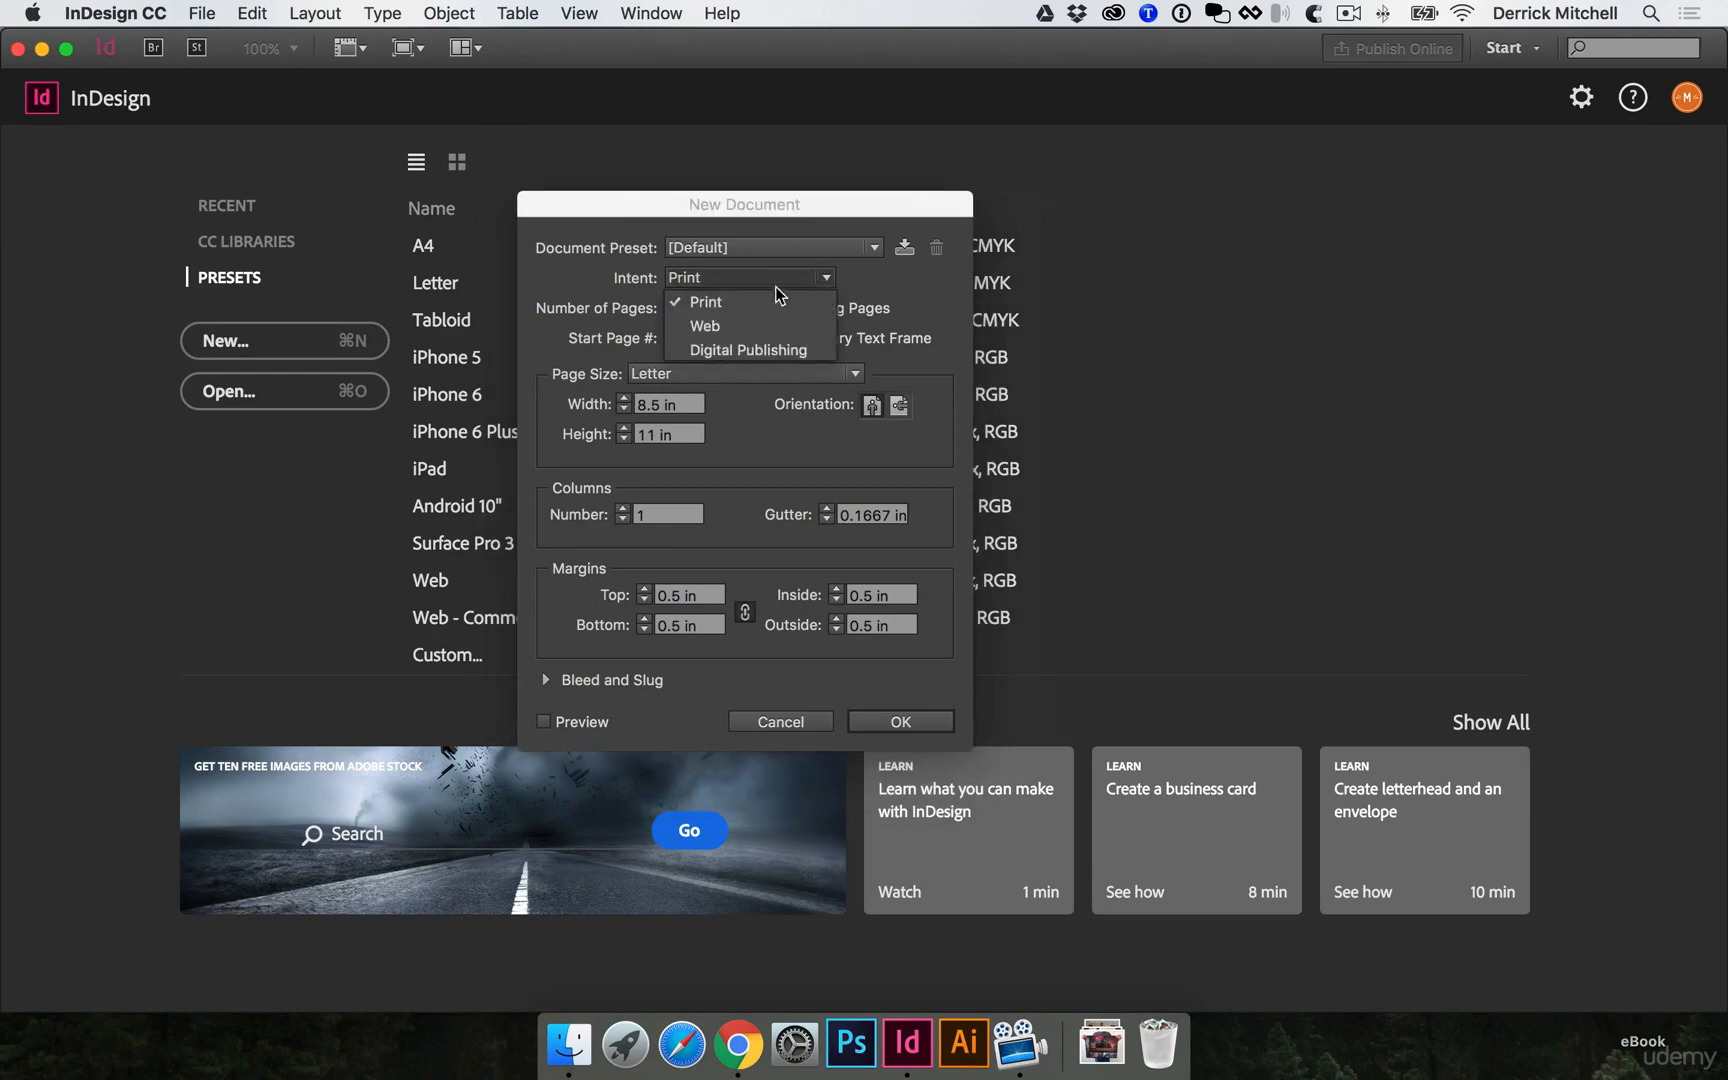
pyautogui.click(788, 350)
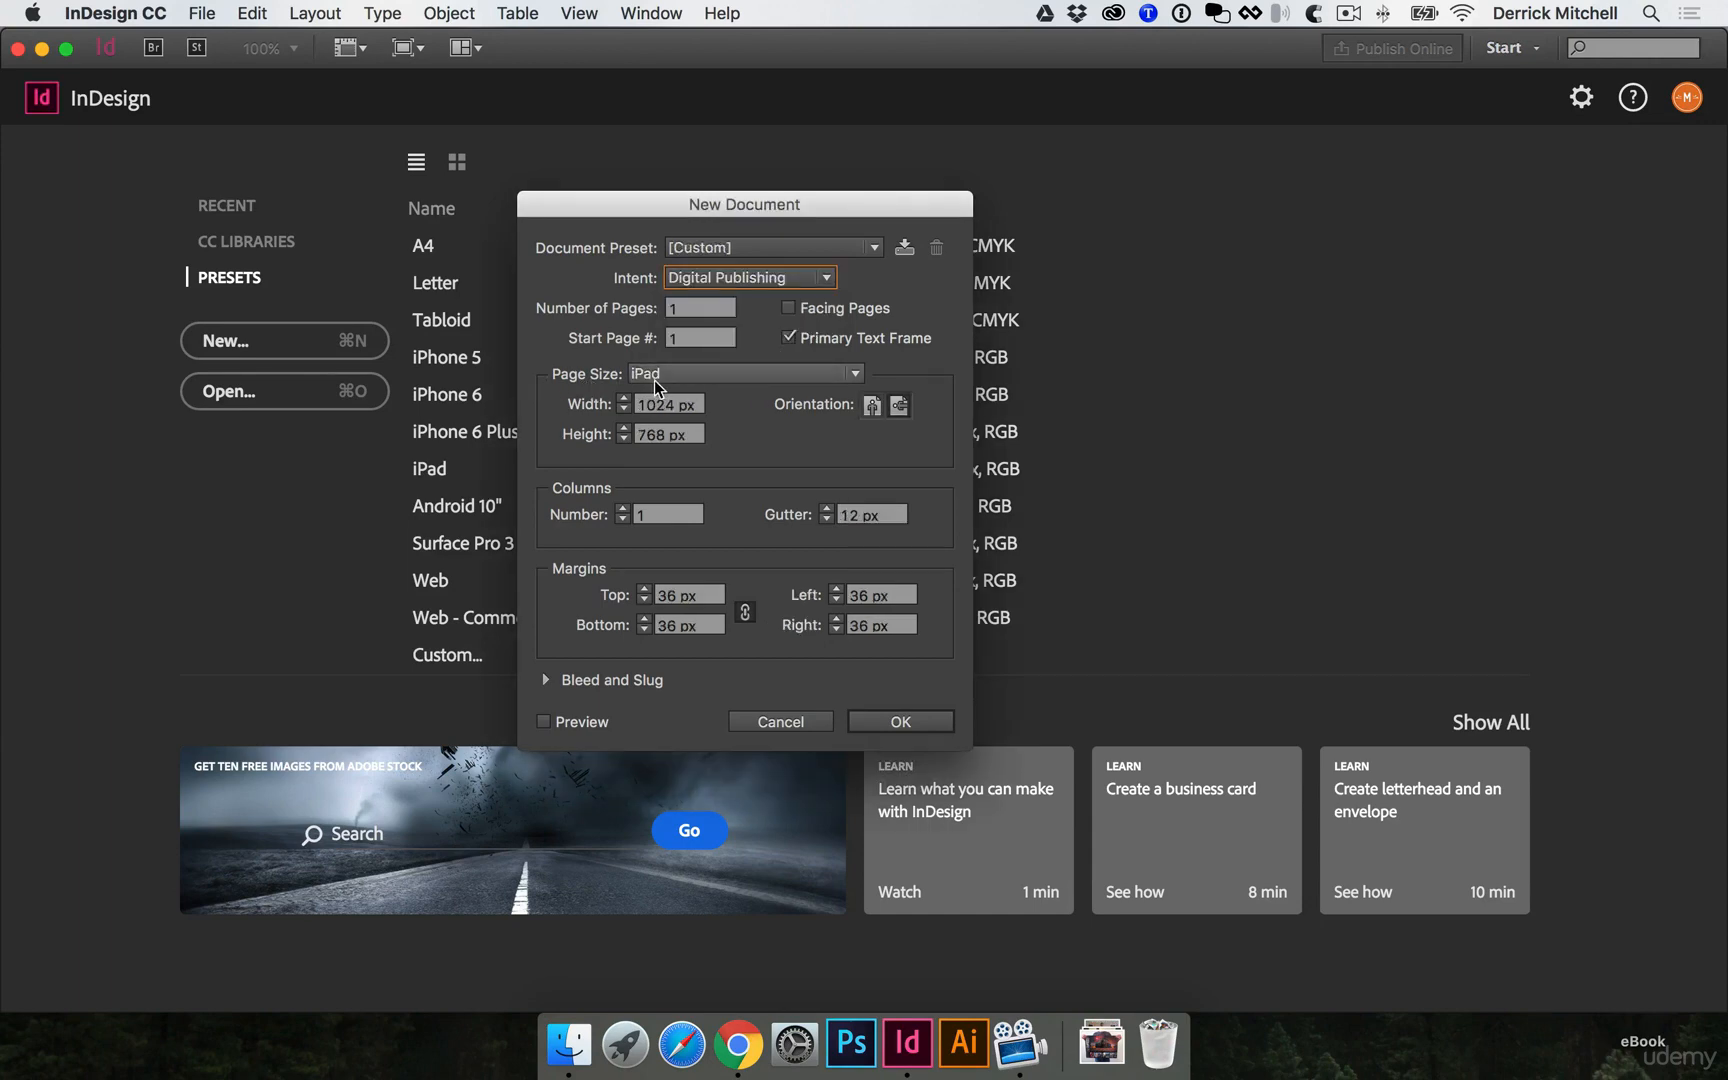
pyautogui.click(855, 375)
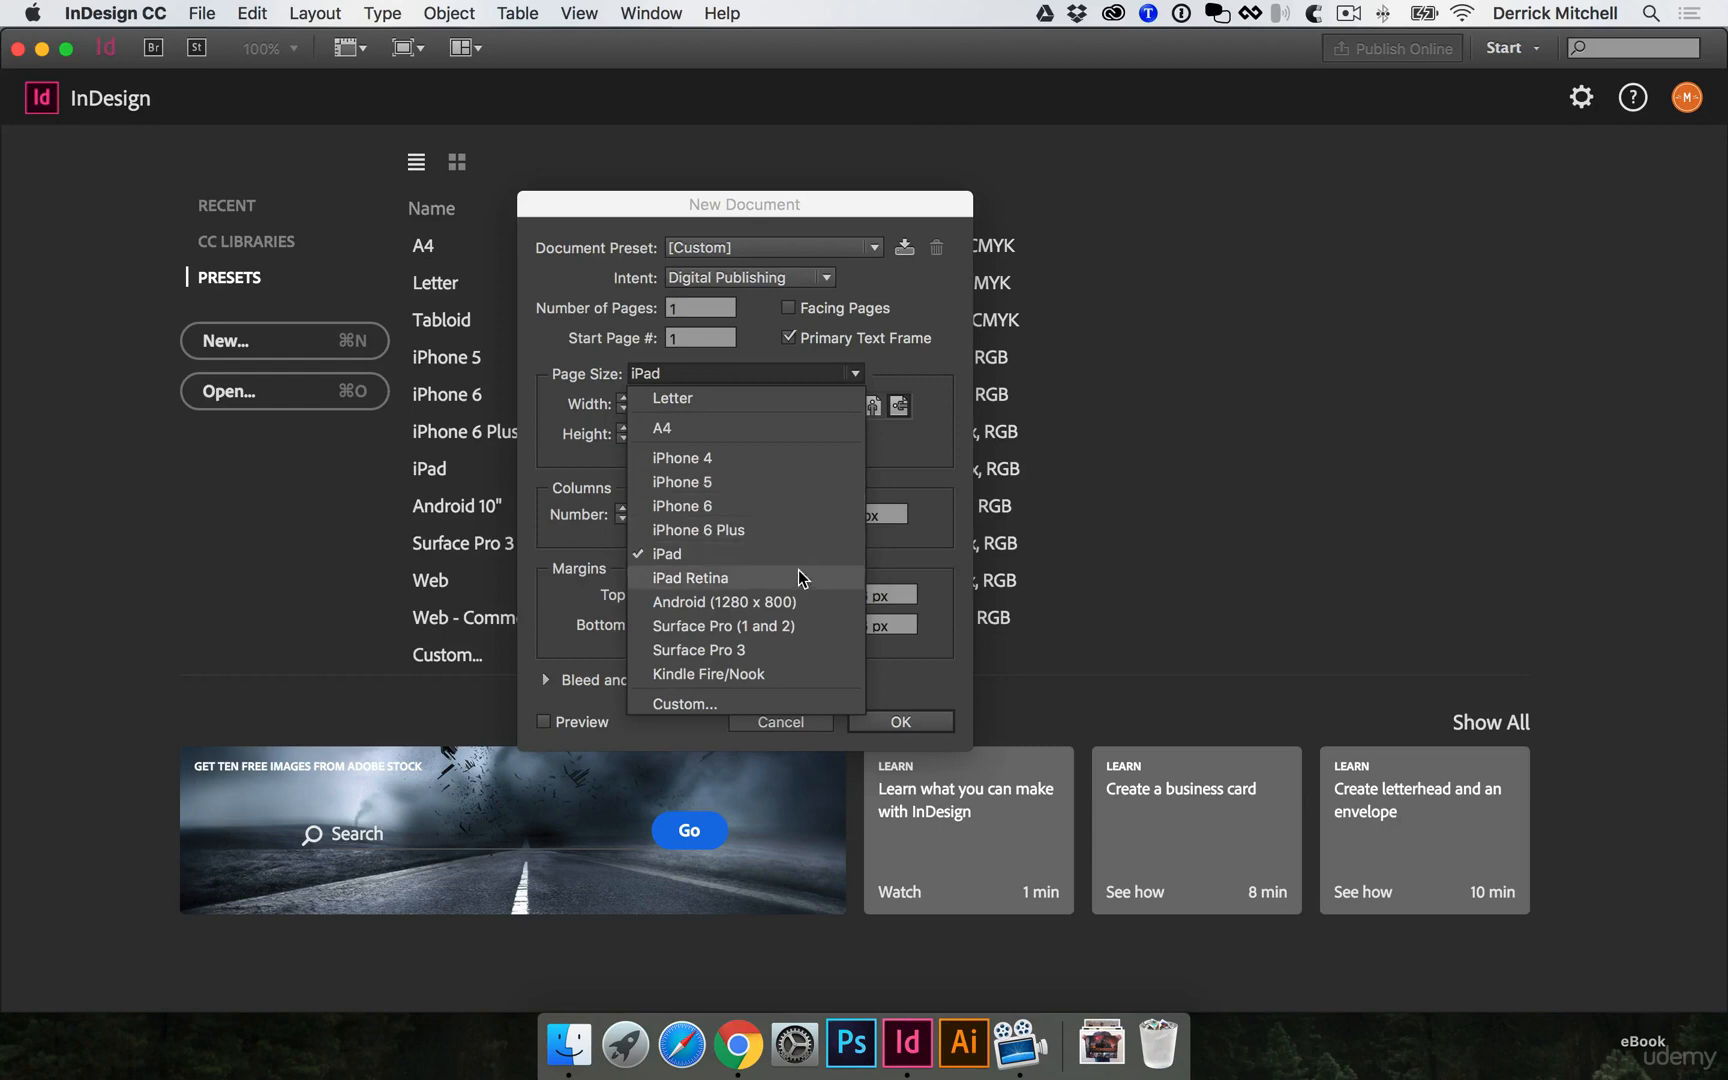
pyautogui.click(922, 437)
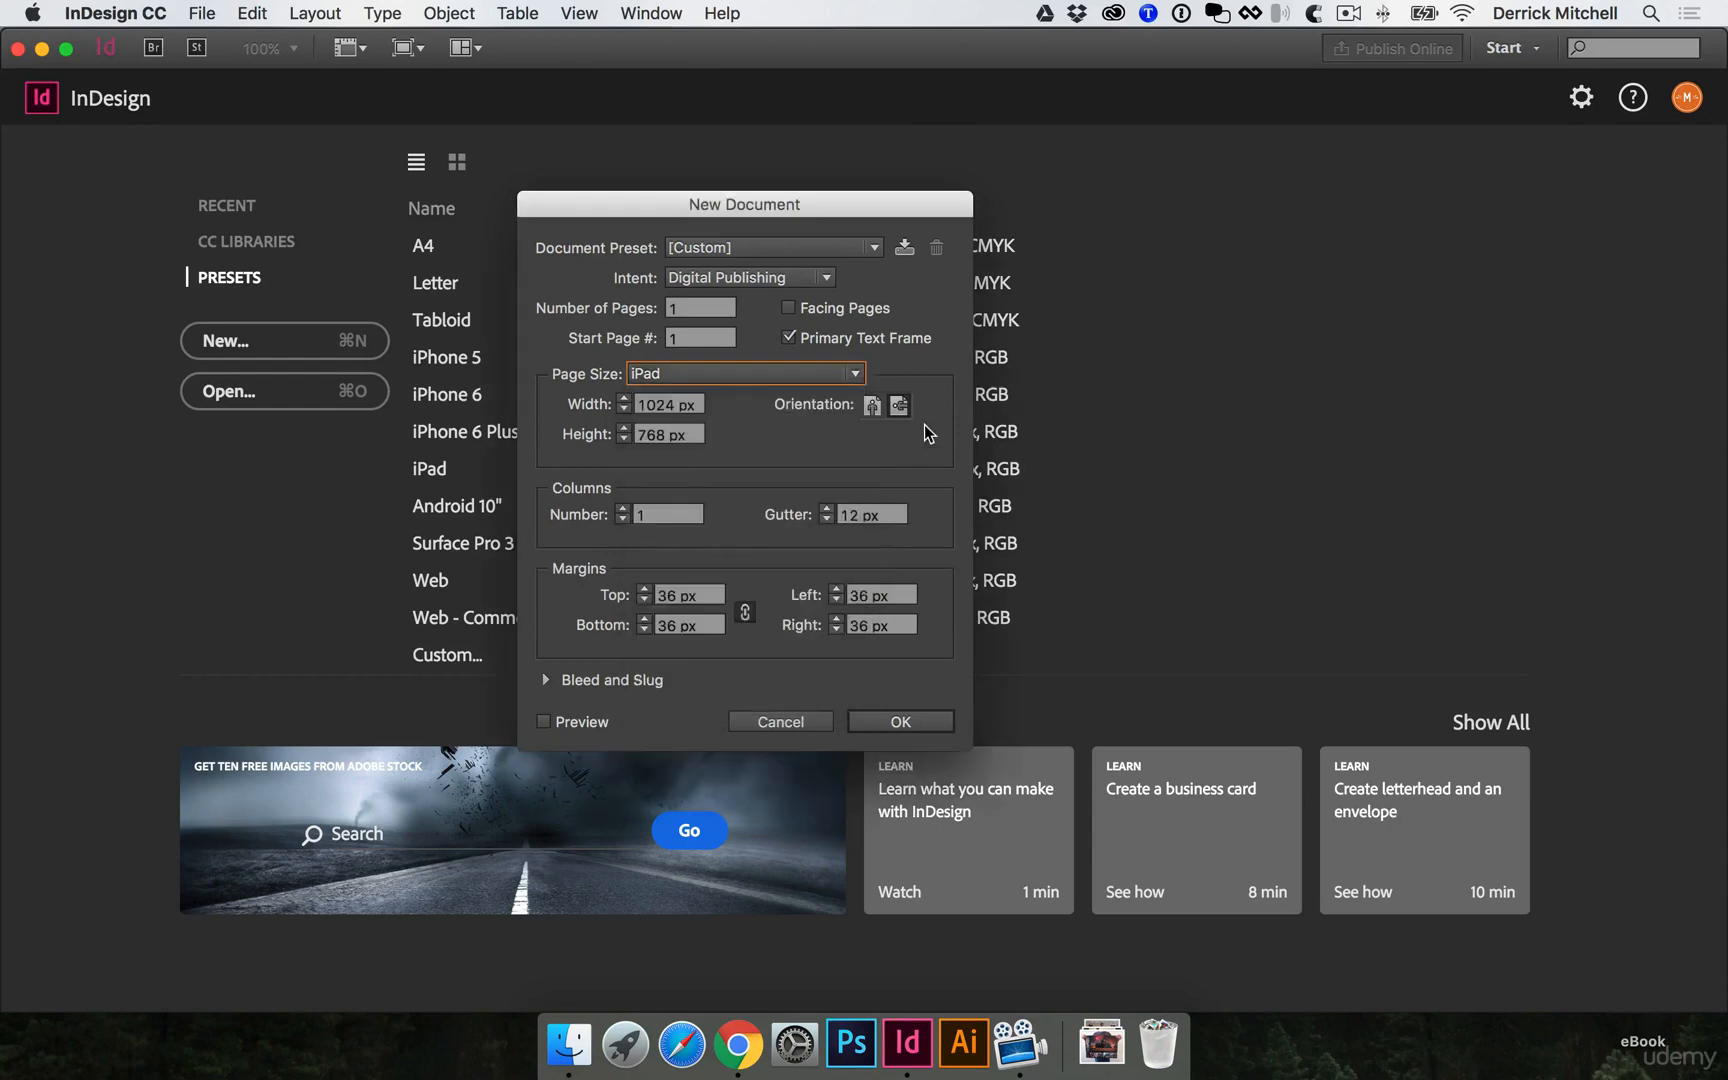
pyautogui.click(871, 408)
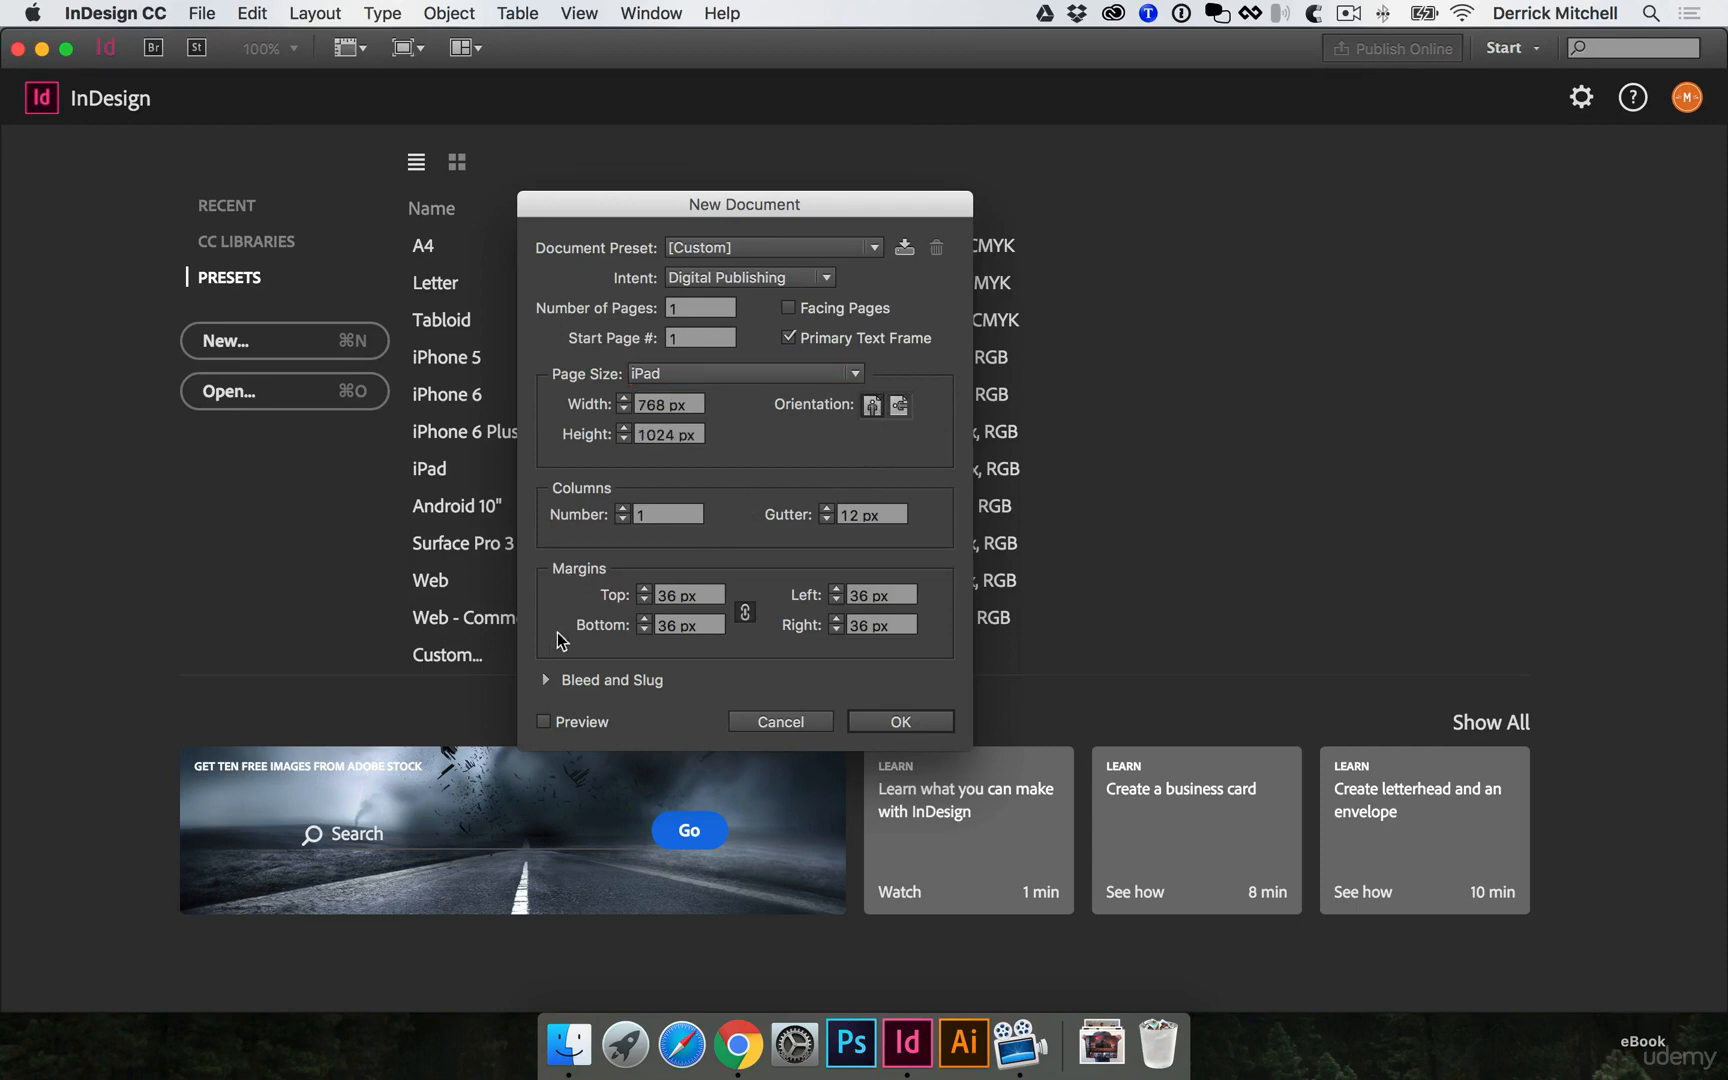
# Unlink the margins, set the top to 150 px and the bottom, left and right to 75 px, and create the document.
pyautogui.click(744, 616)
pyautogui.moveTo(706, 598); pyautogui.dragTo(622, 594)
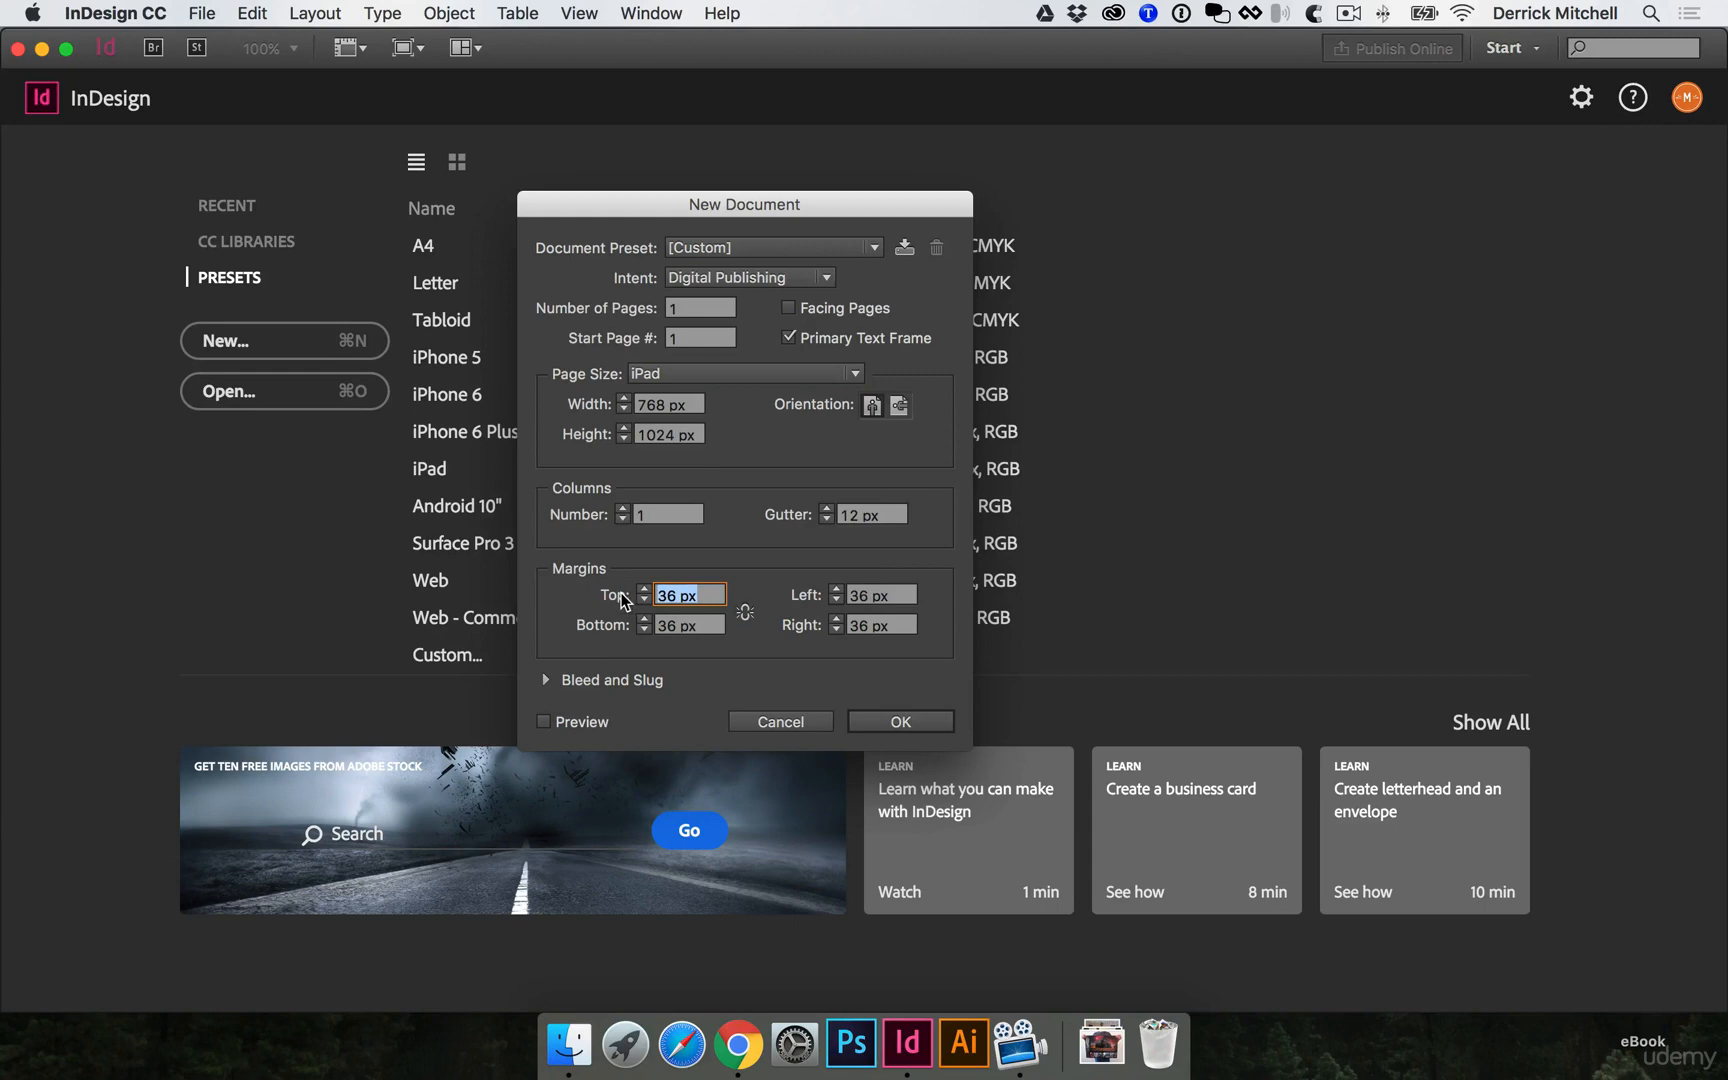
pyautogui.write('150')
pyautogui.press('Tab')
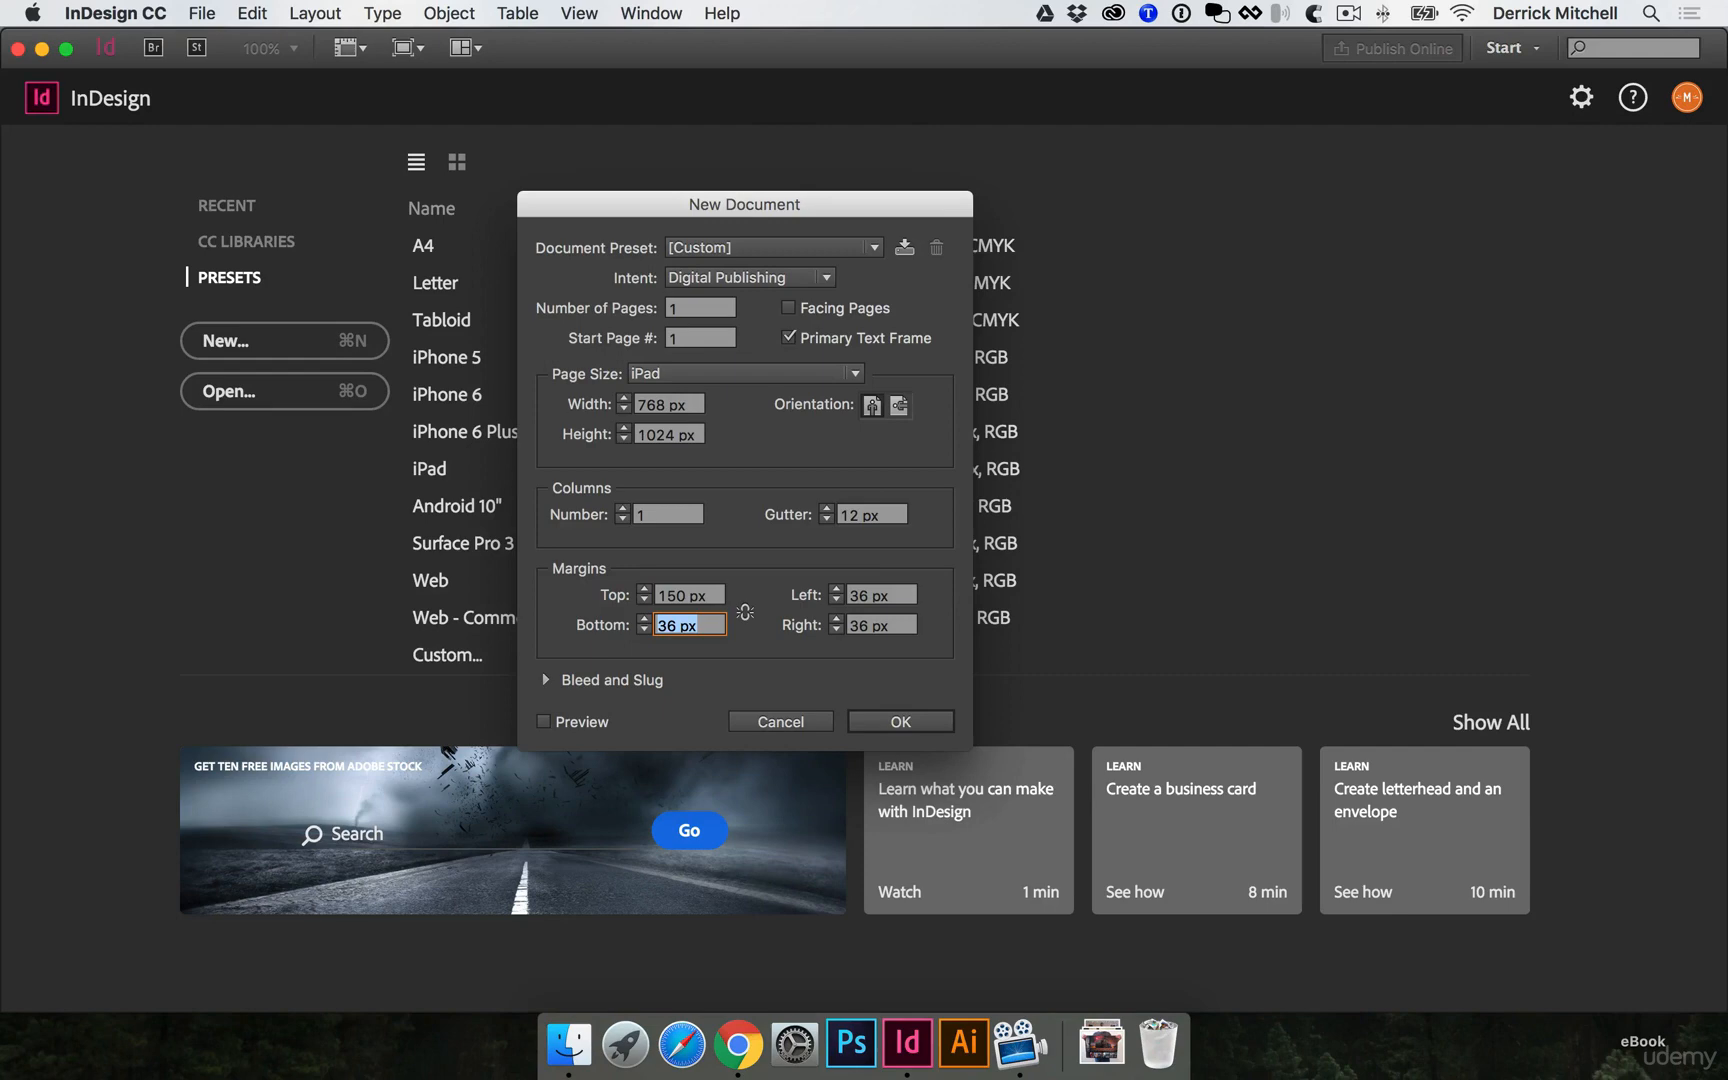
pyautogui.write('75px')
pyautogui.press('super+a')
pyautogui.press('Tab')
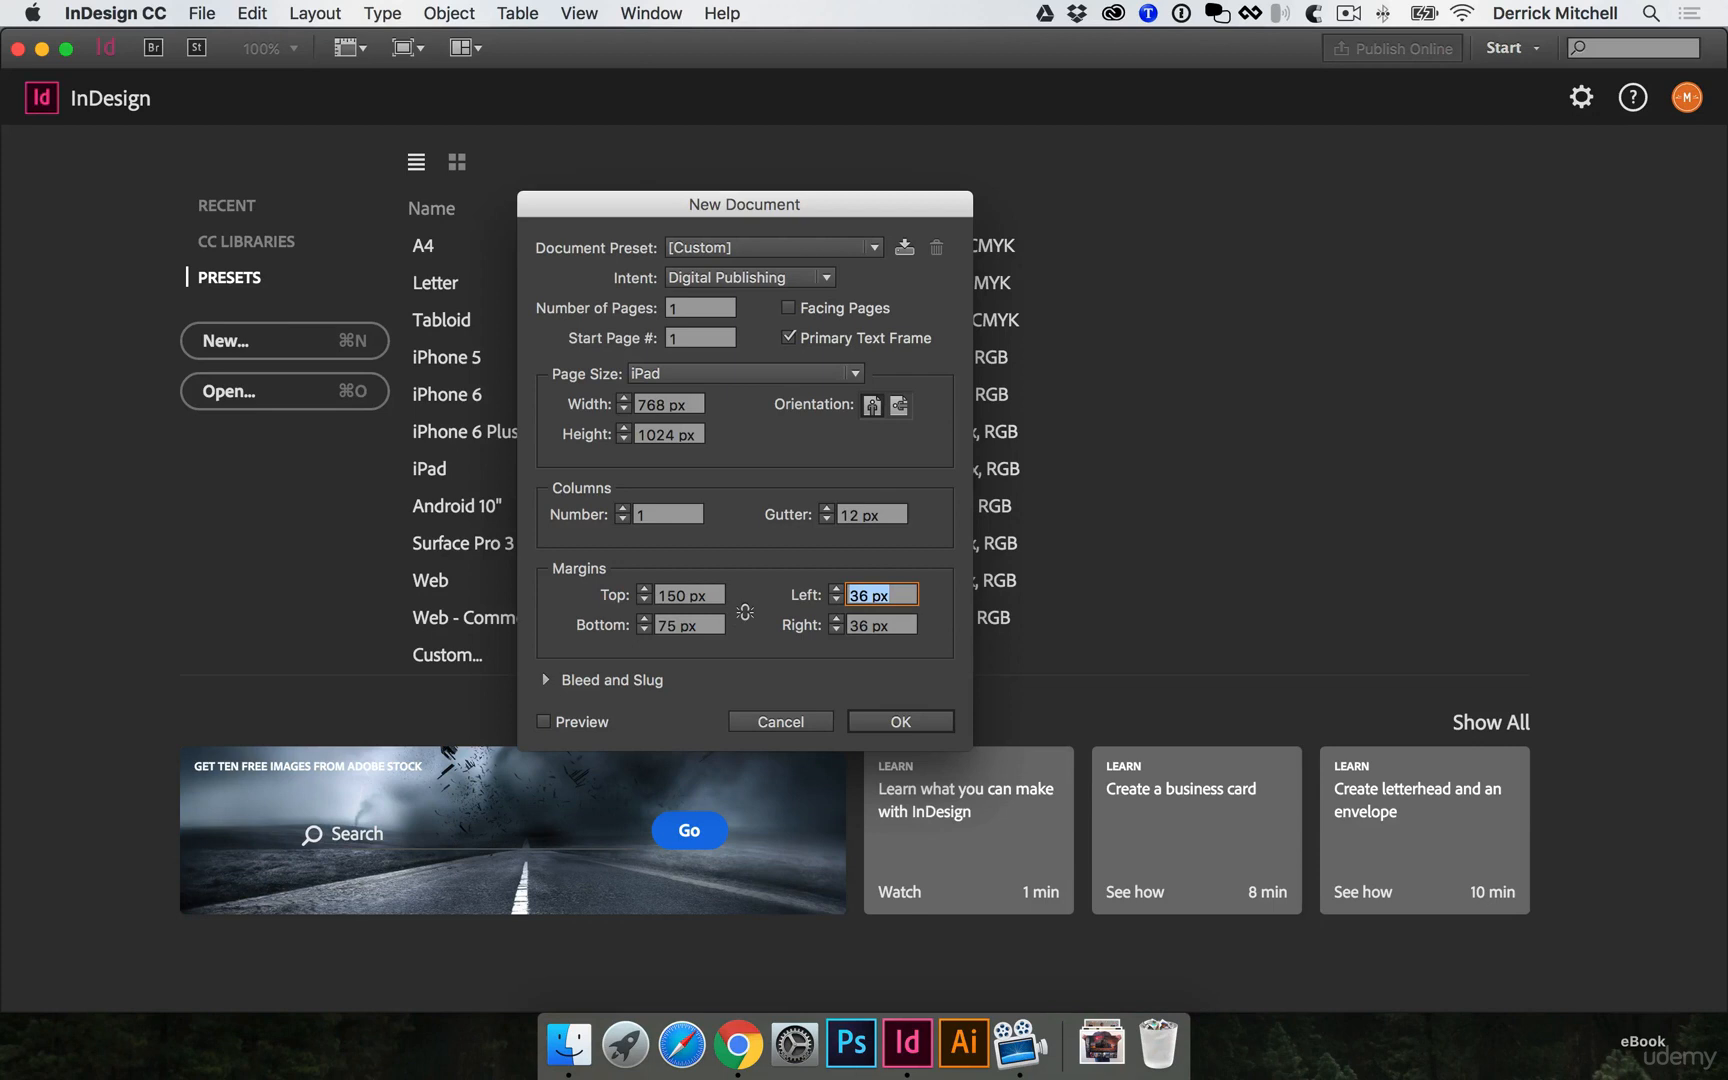
pyautogui.write('75')
pyautogui.press('Tab')
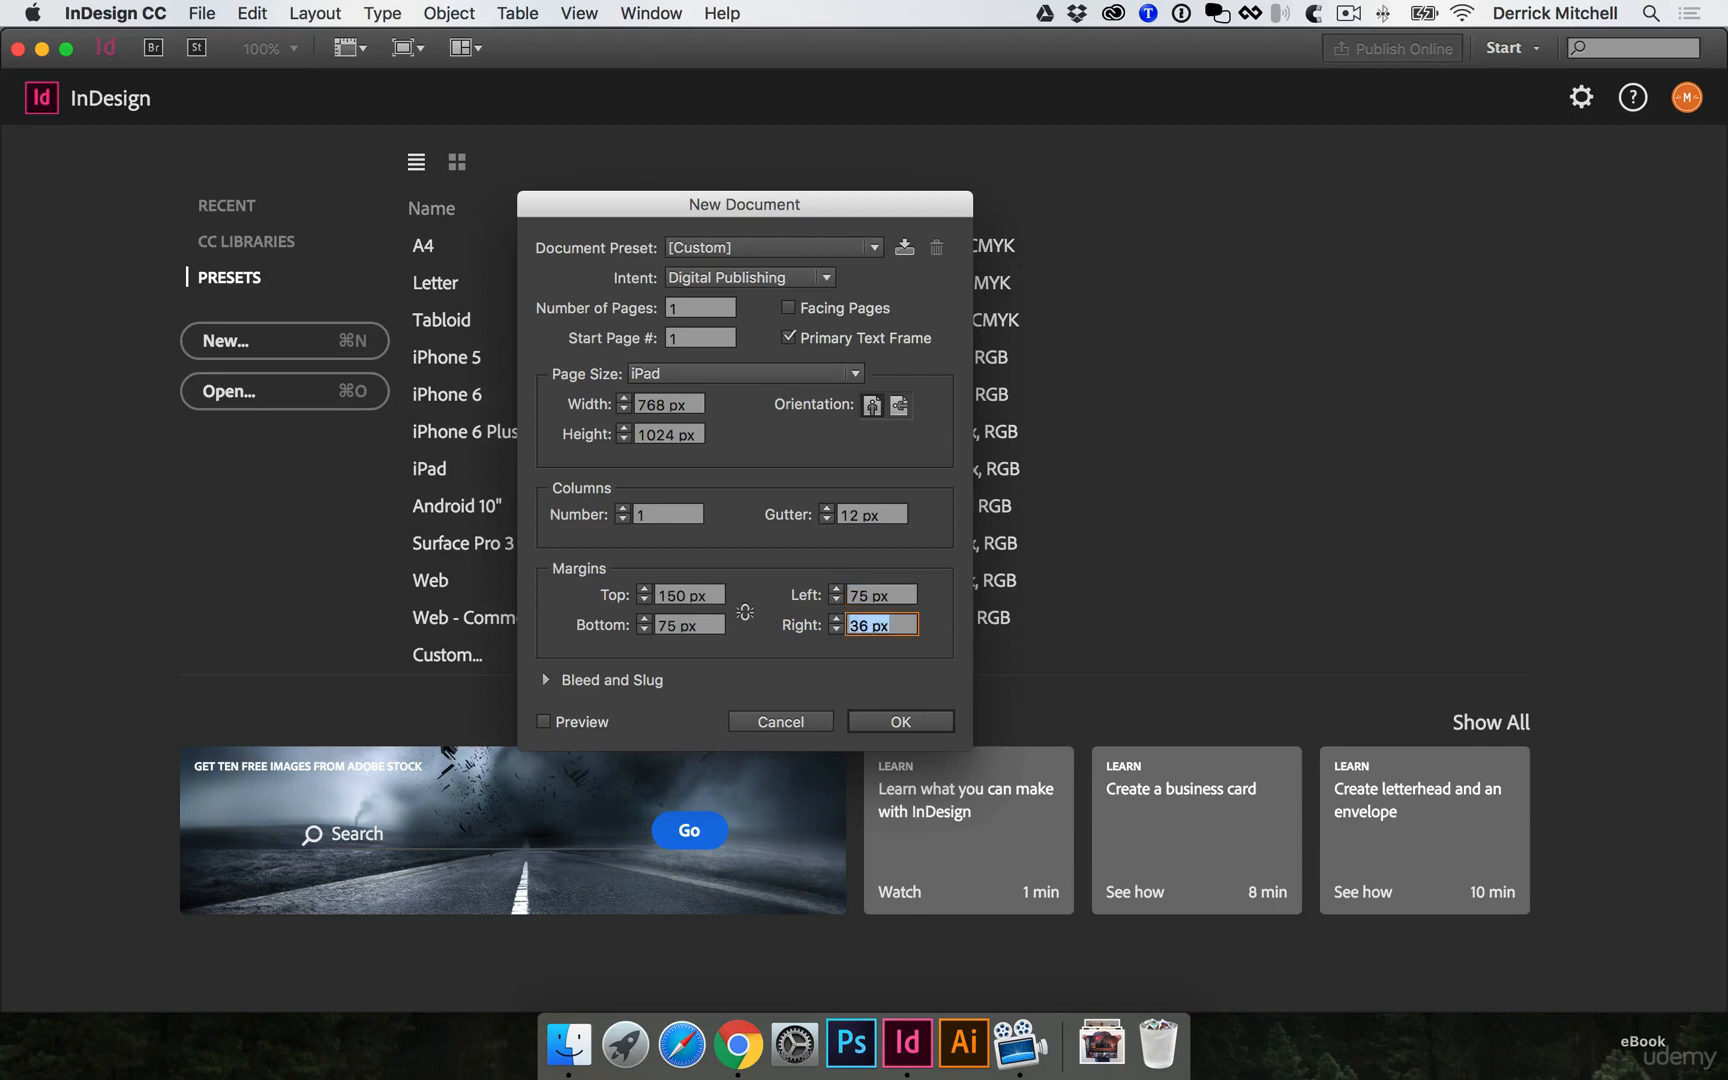
pyautogui.write('75px')
pyautogui.click(910, 722)
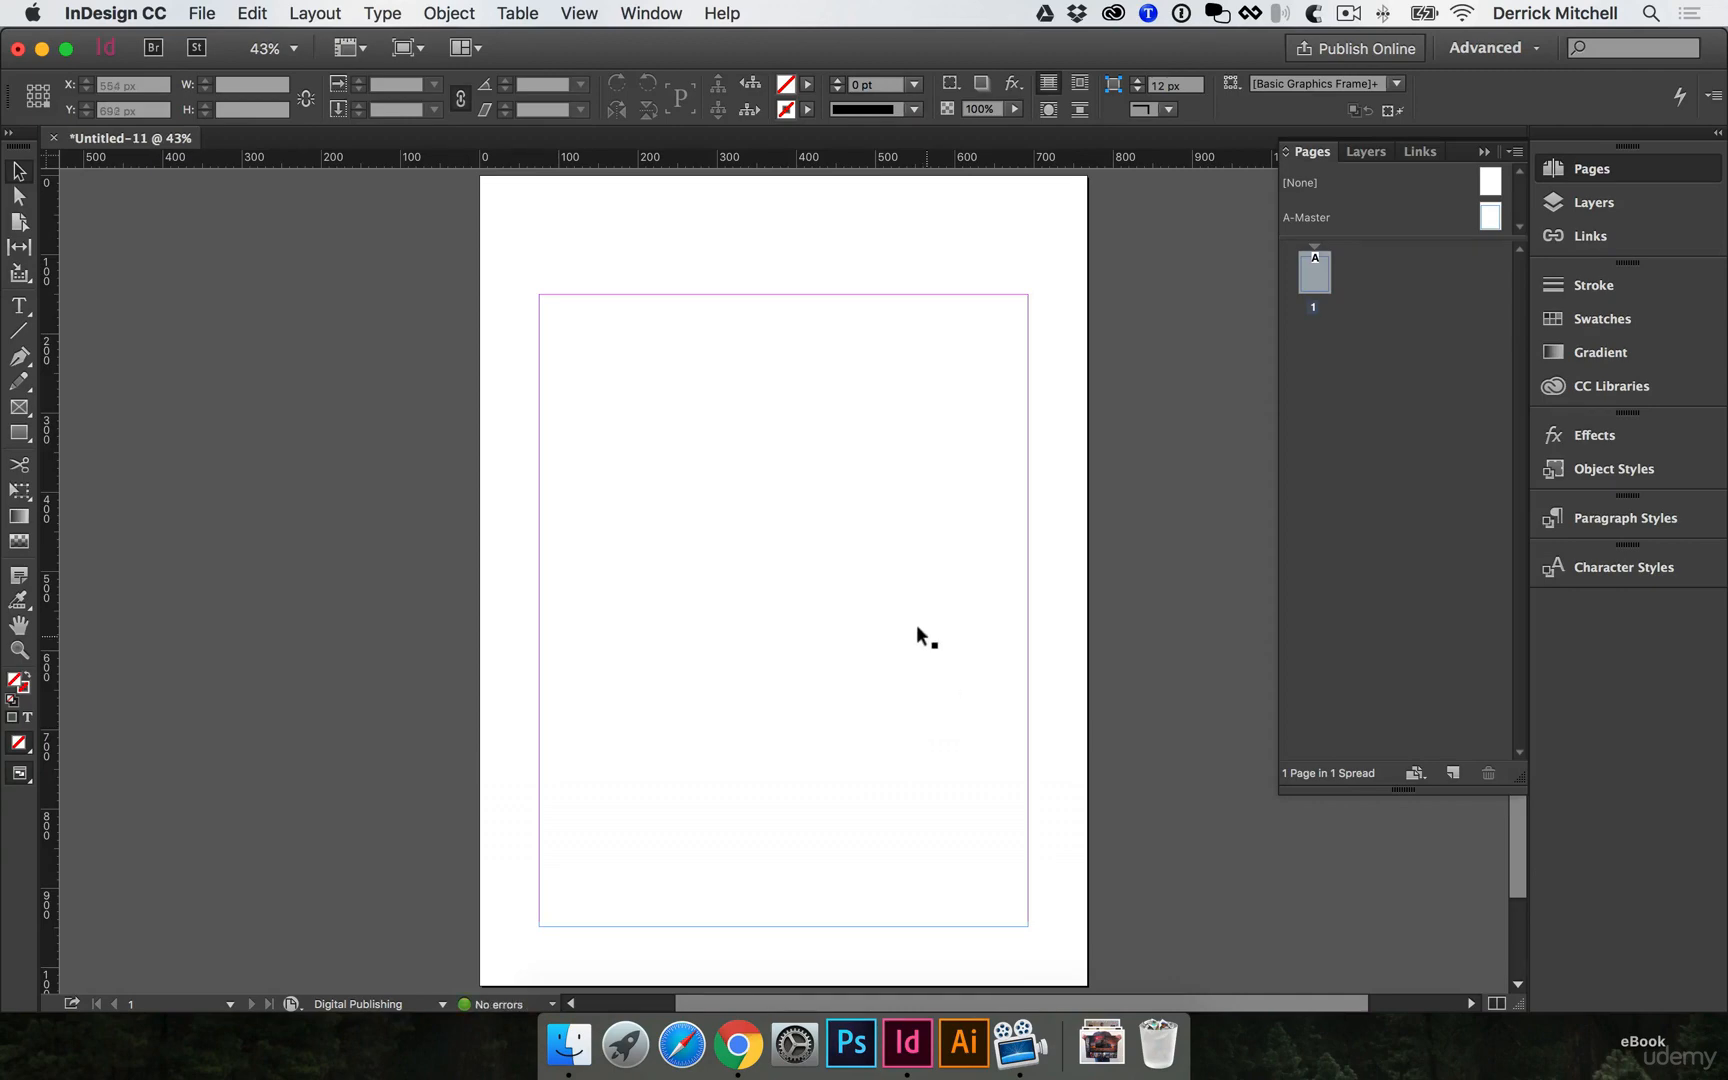
# Save the document as eBook.indd in the Desktop folder eBook > DESIGN FILES > IND.
pyautogui.click(205, 15)
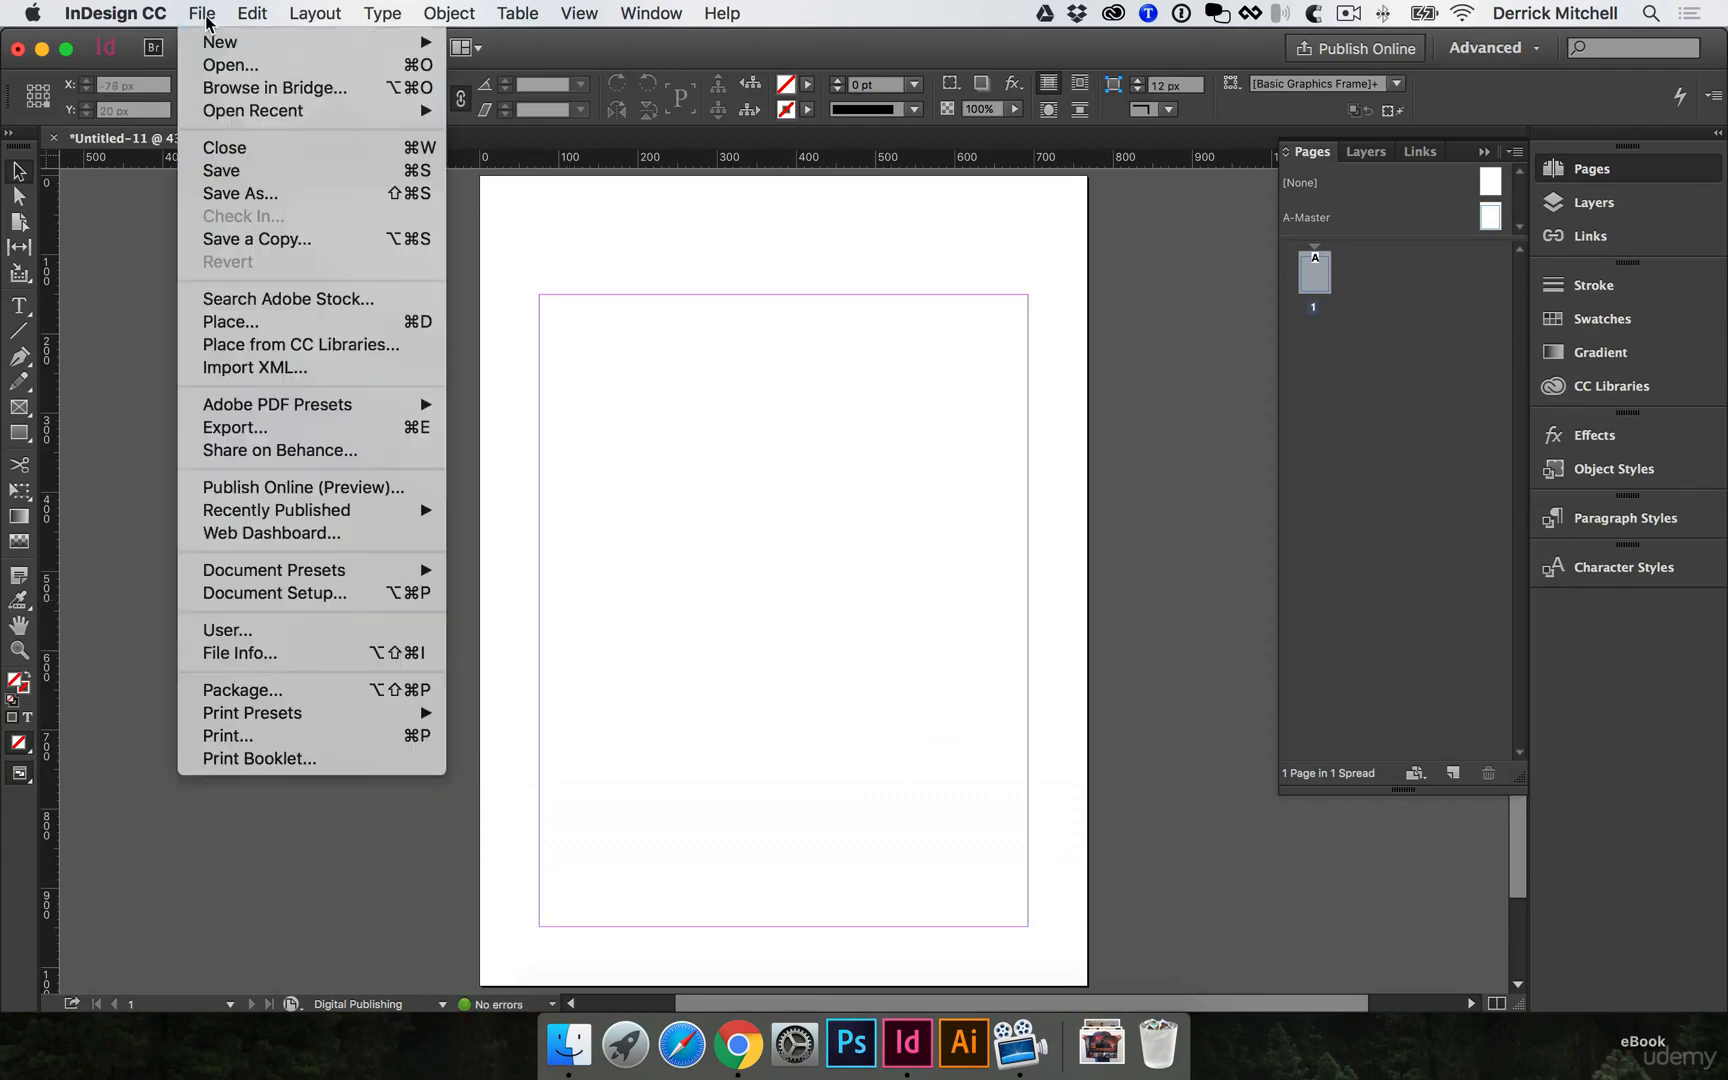
pyautogui.click(269, 171)
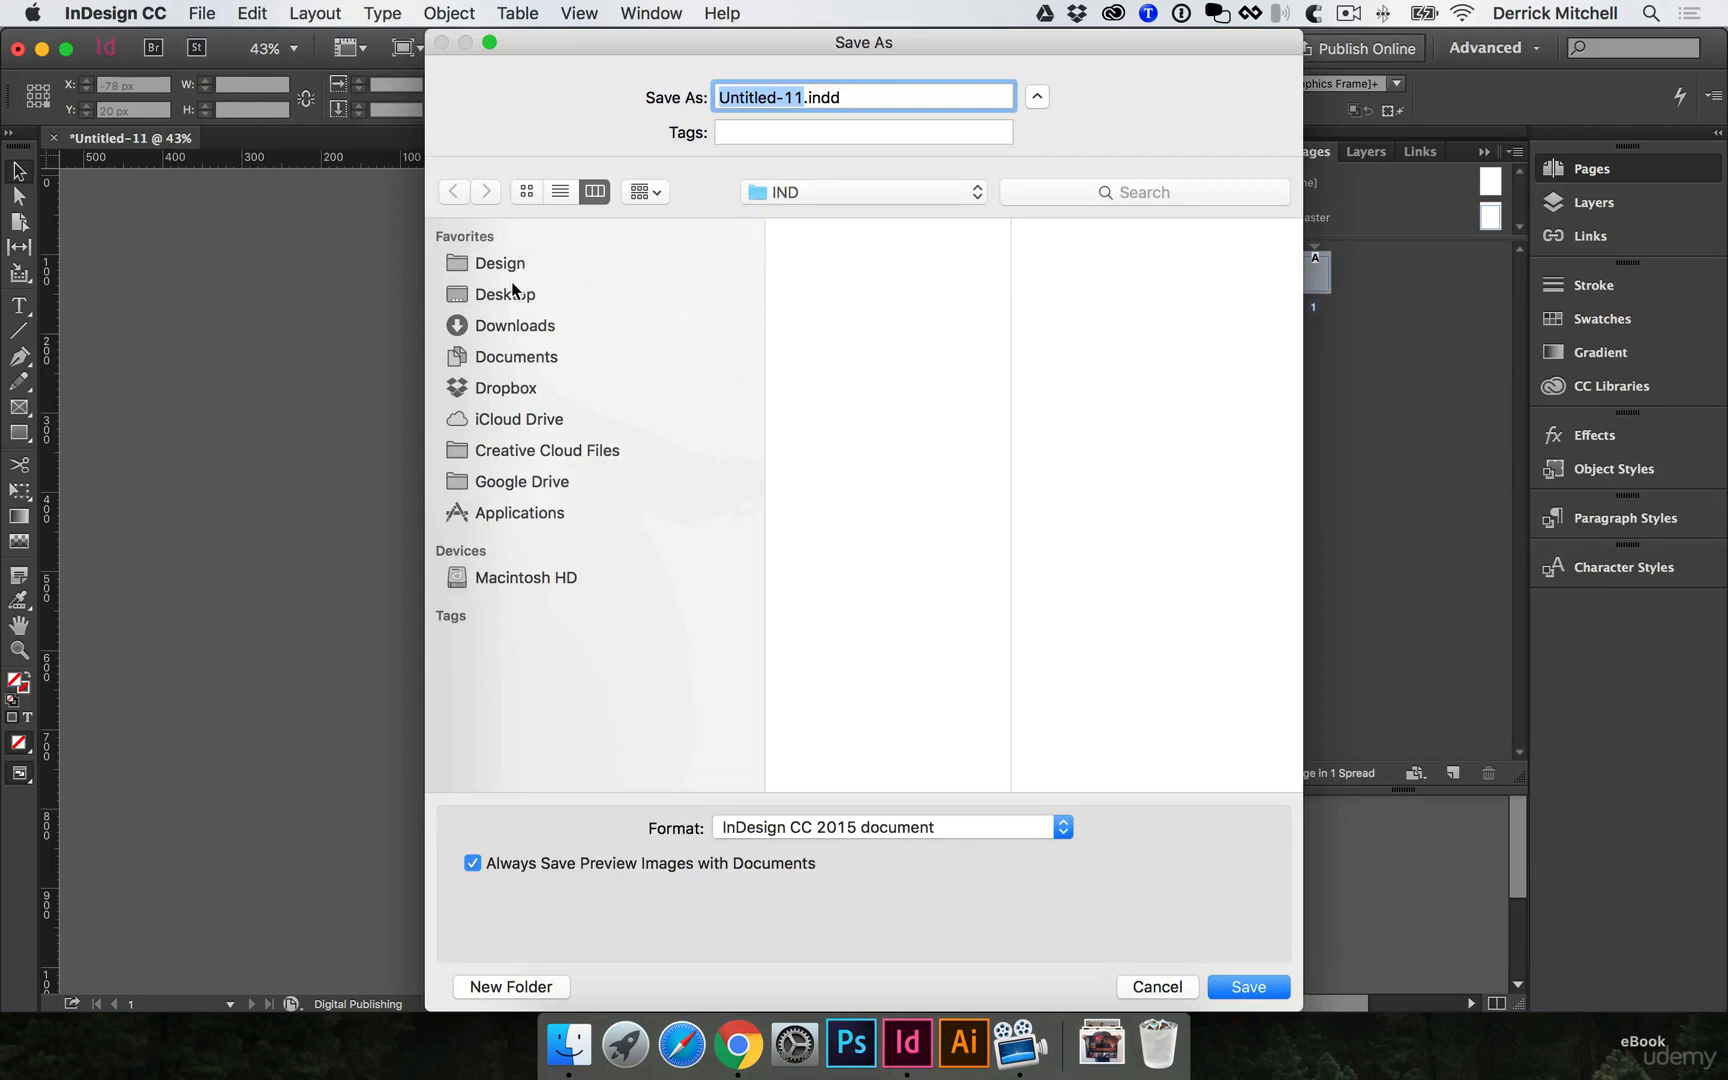
pyautogui.click(516, 296)
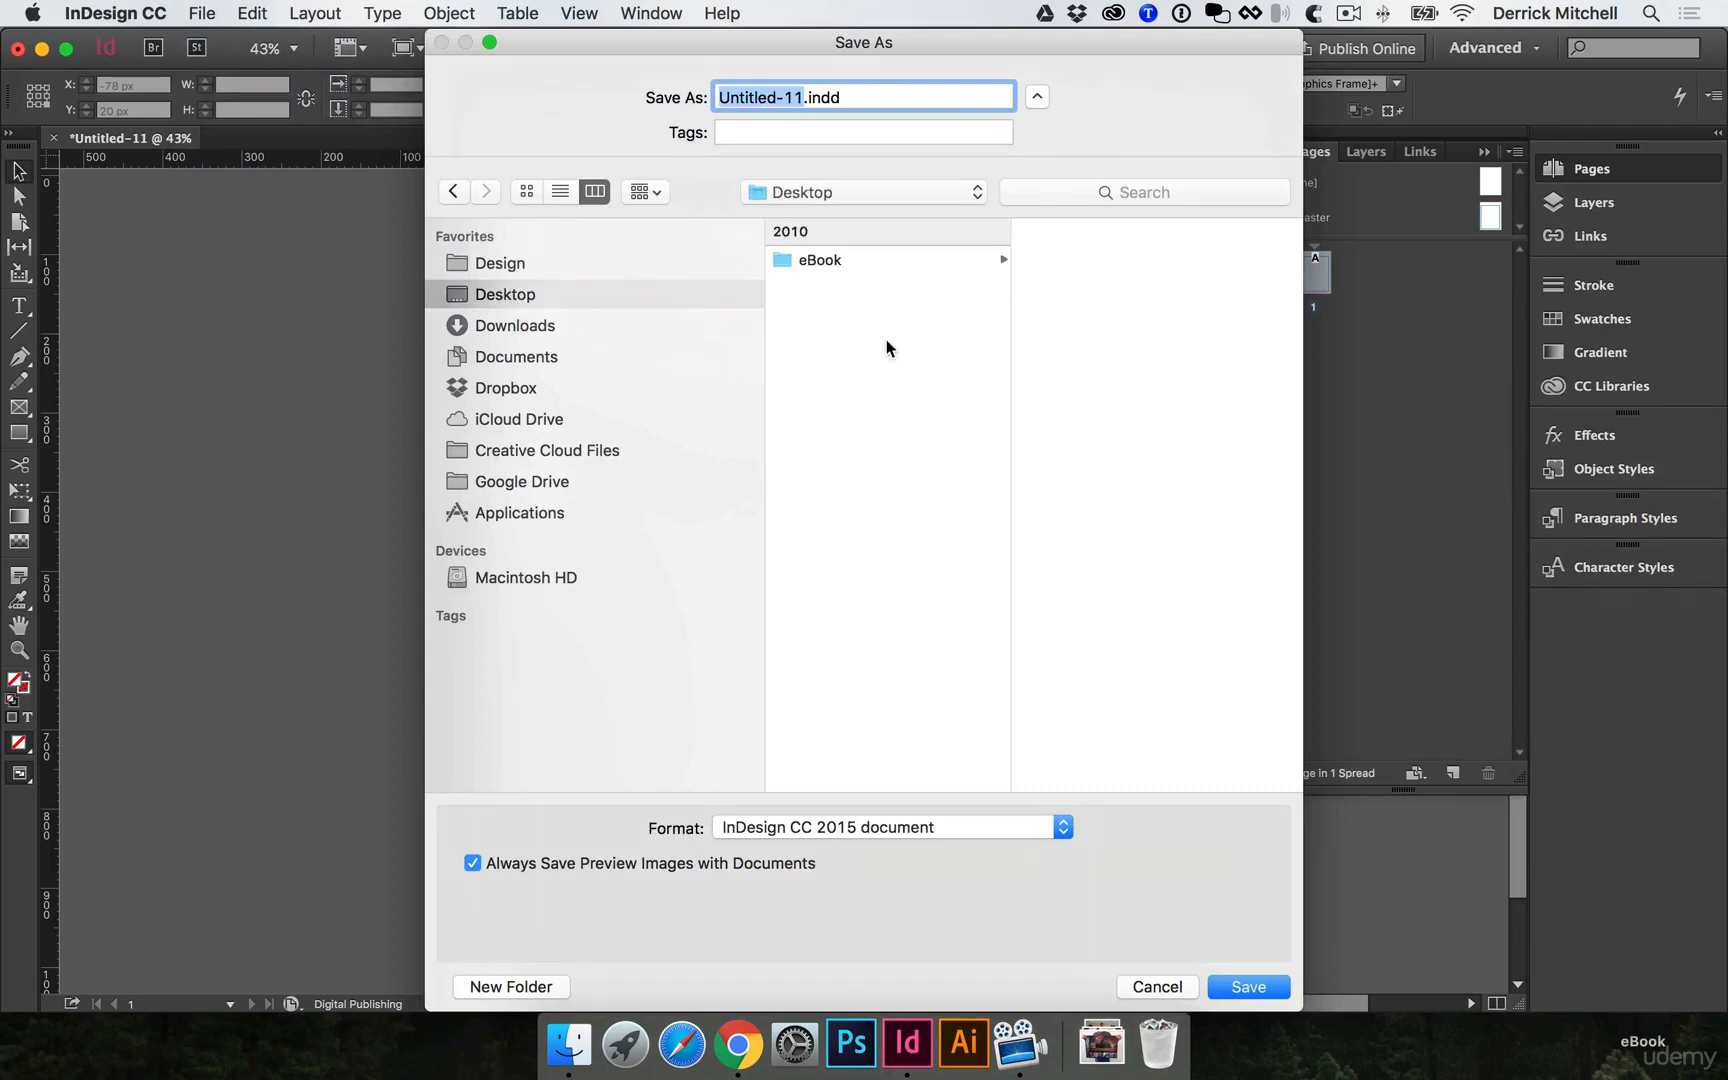
pyautogui.click(910, 262)
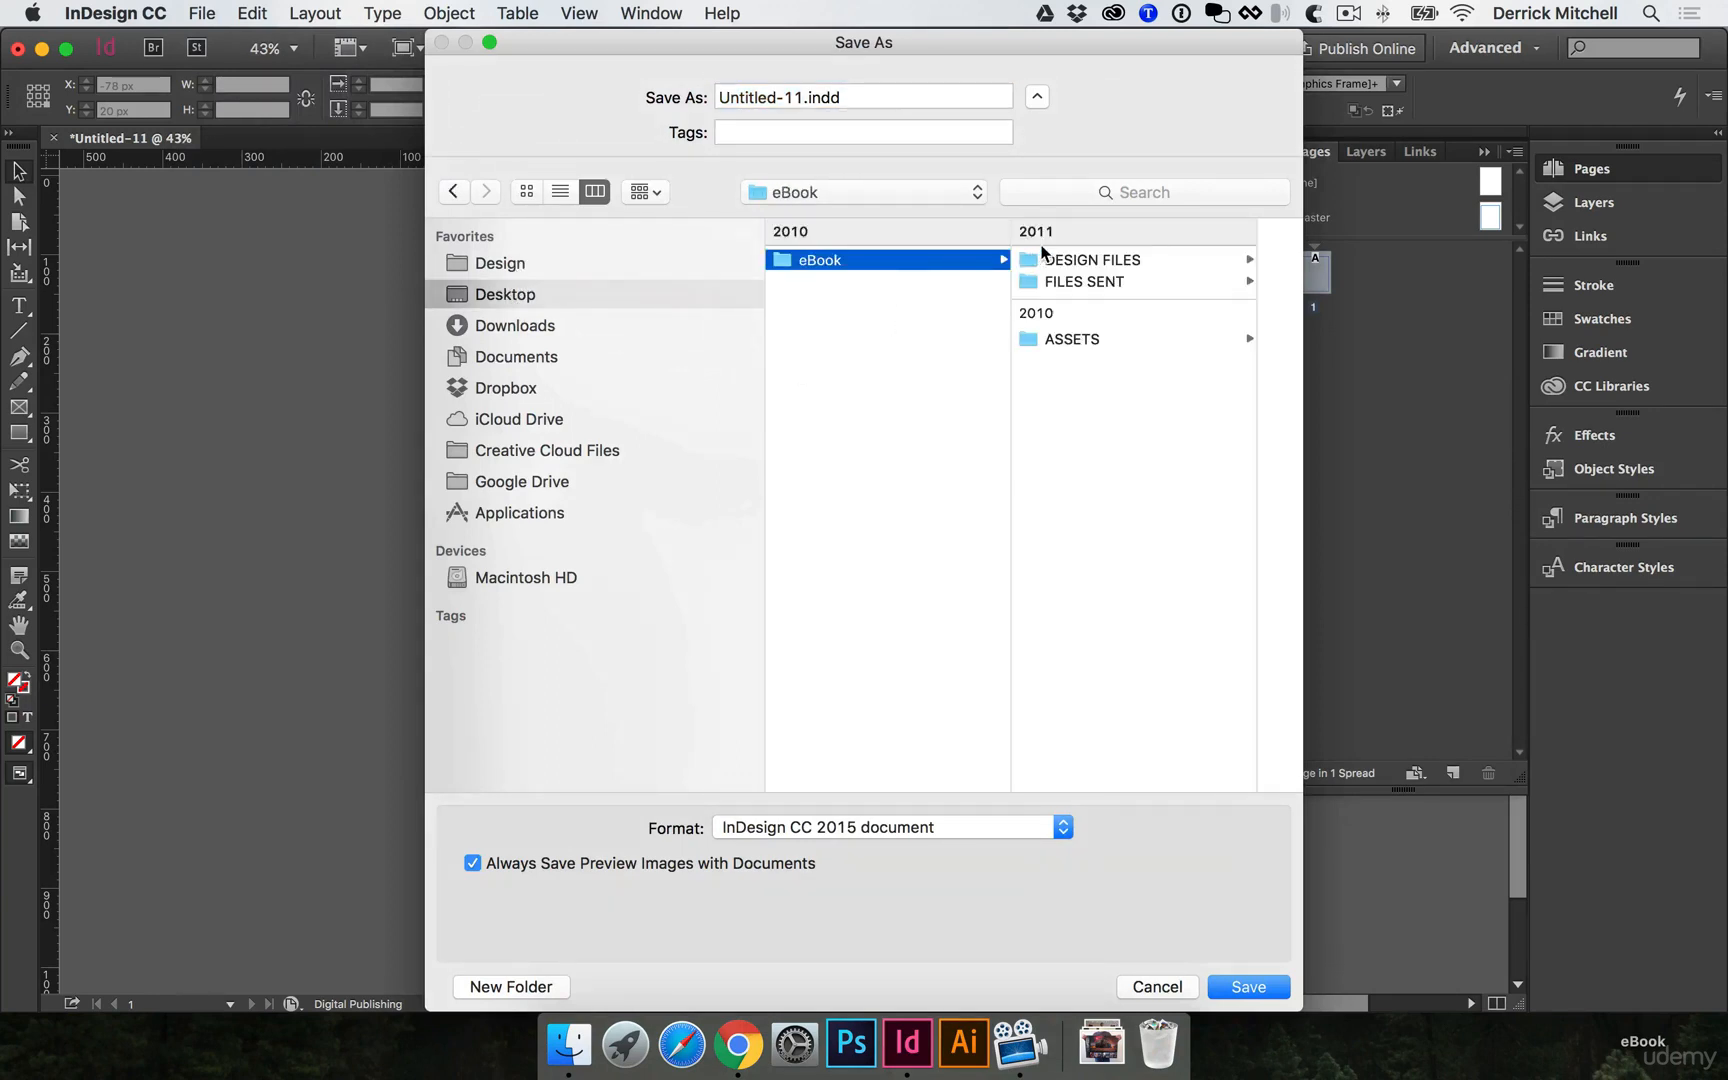
pyautogui.click(1044, 259)
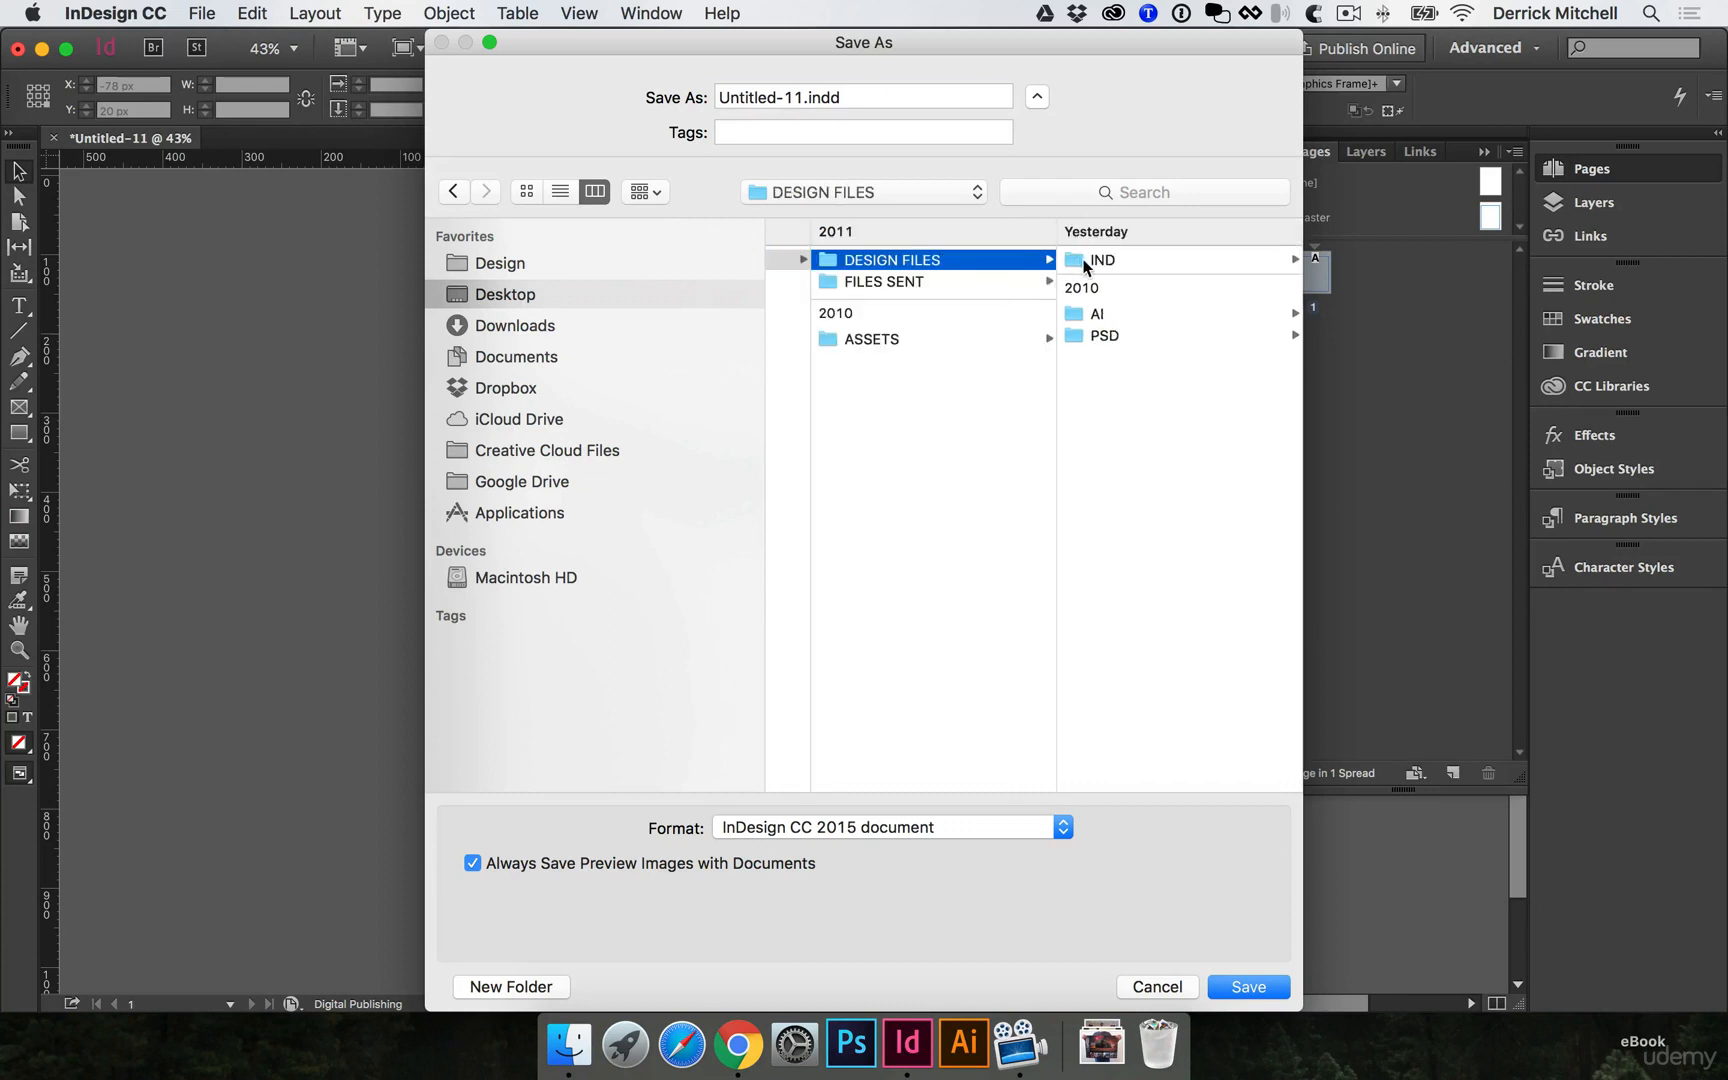
pyautogui.click(1087, 264)
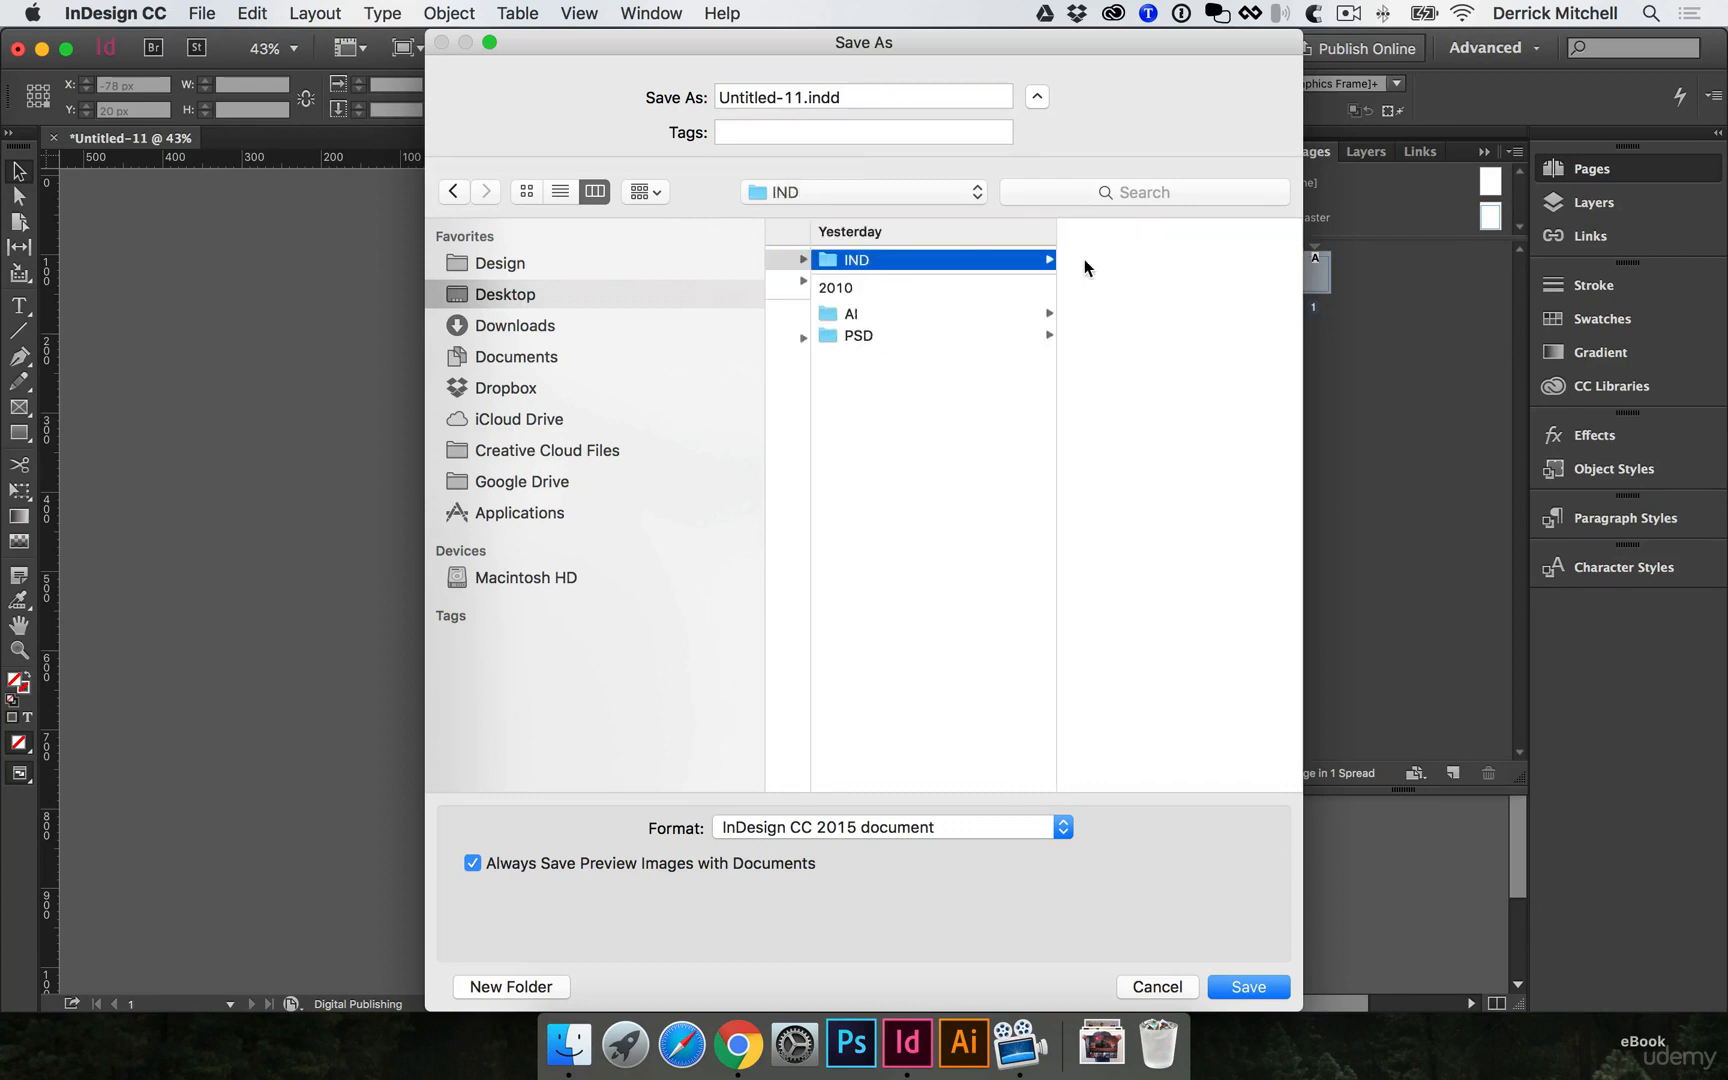
pyautogui.moveTo(802, 97); pyautogui.dragTo(620, 75)
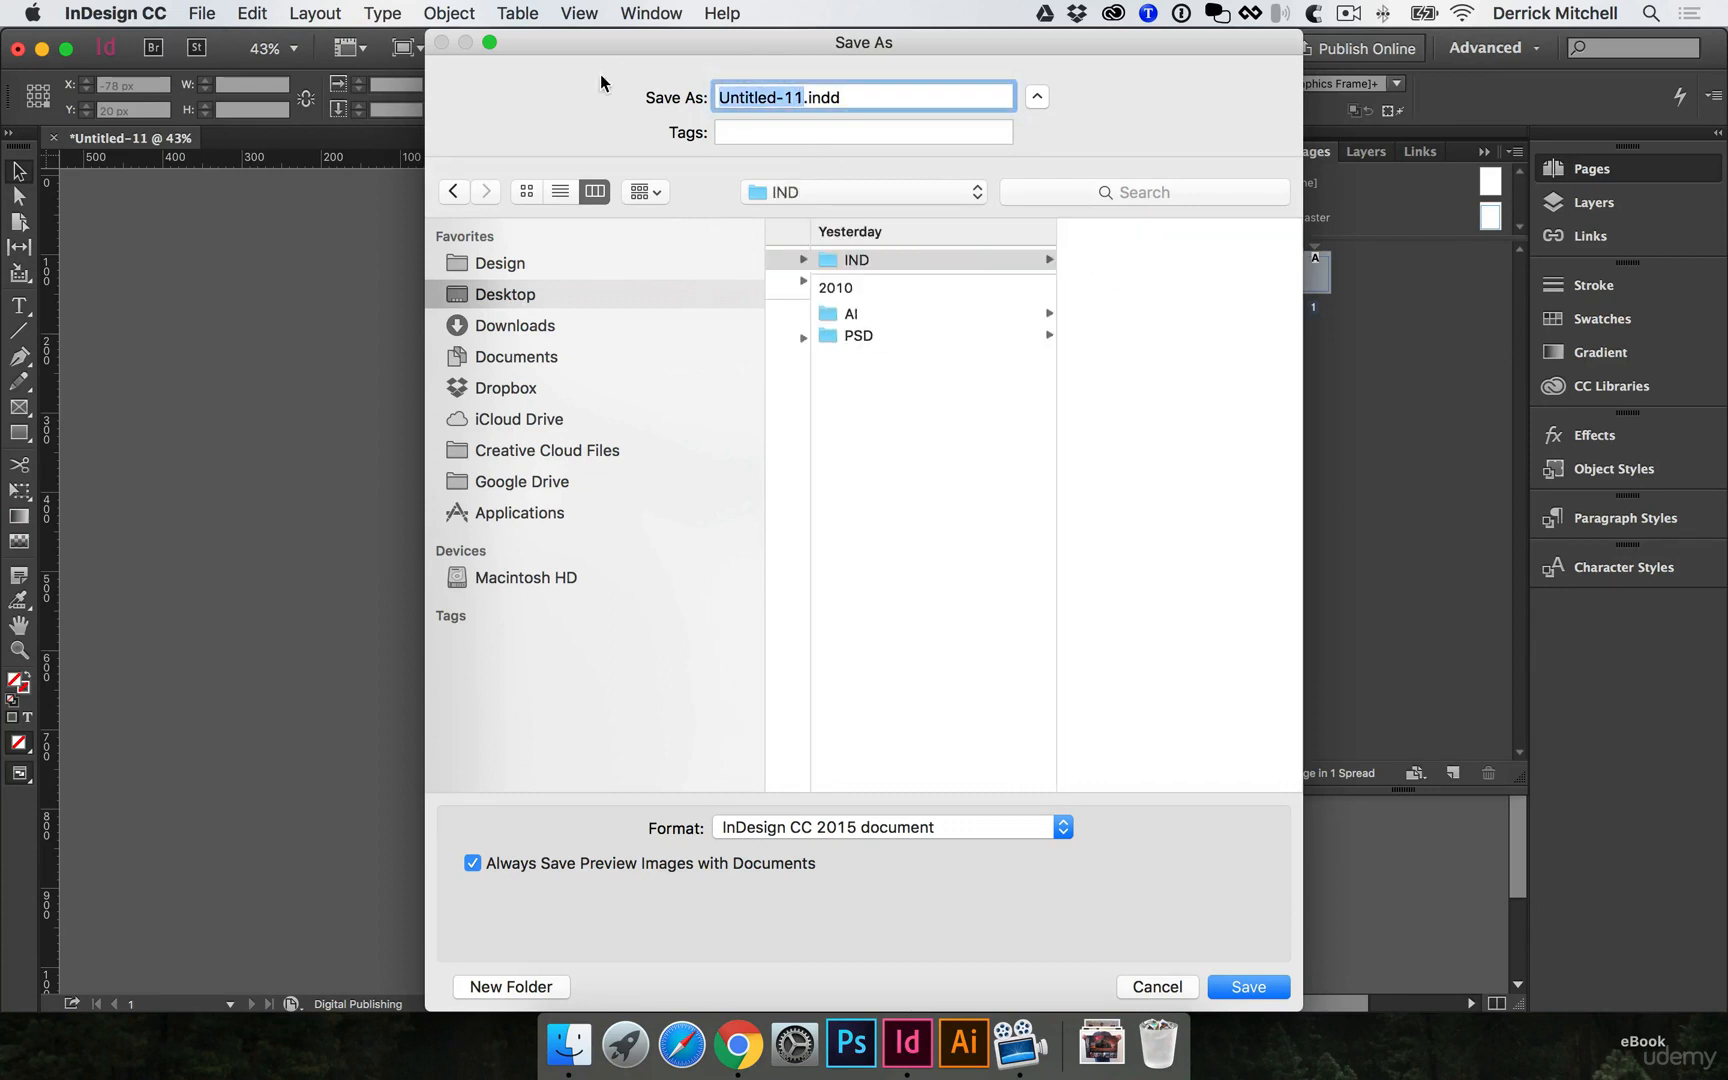
pyautogui.write('eBook')
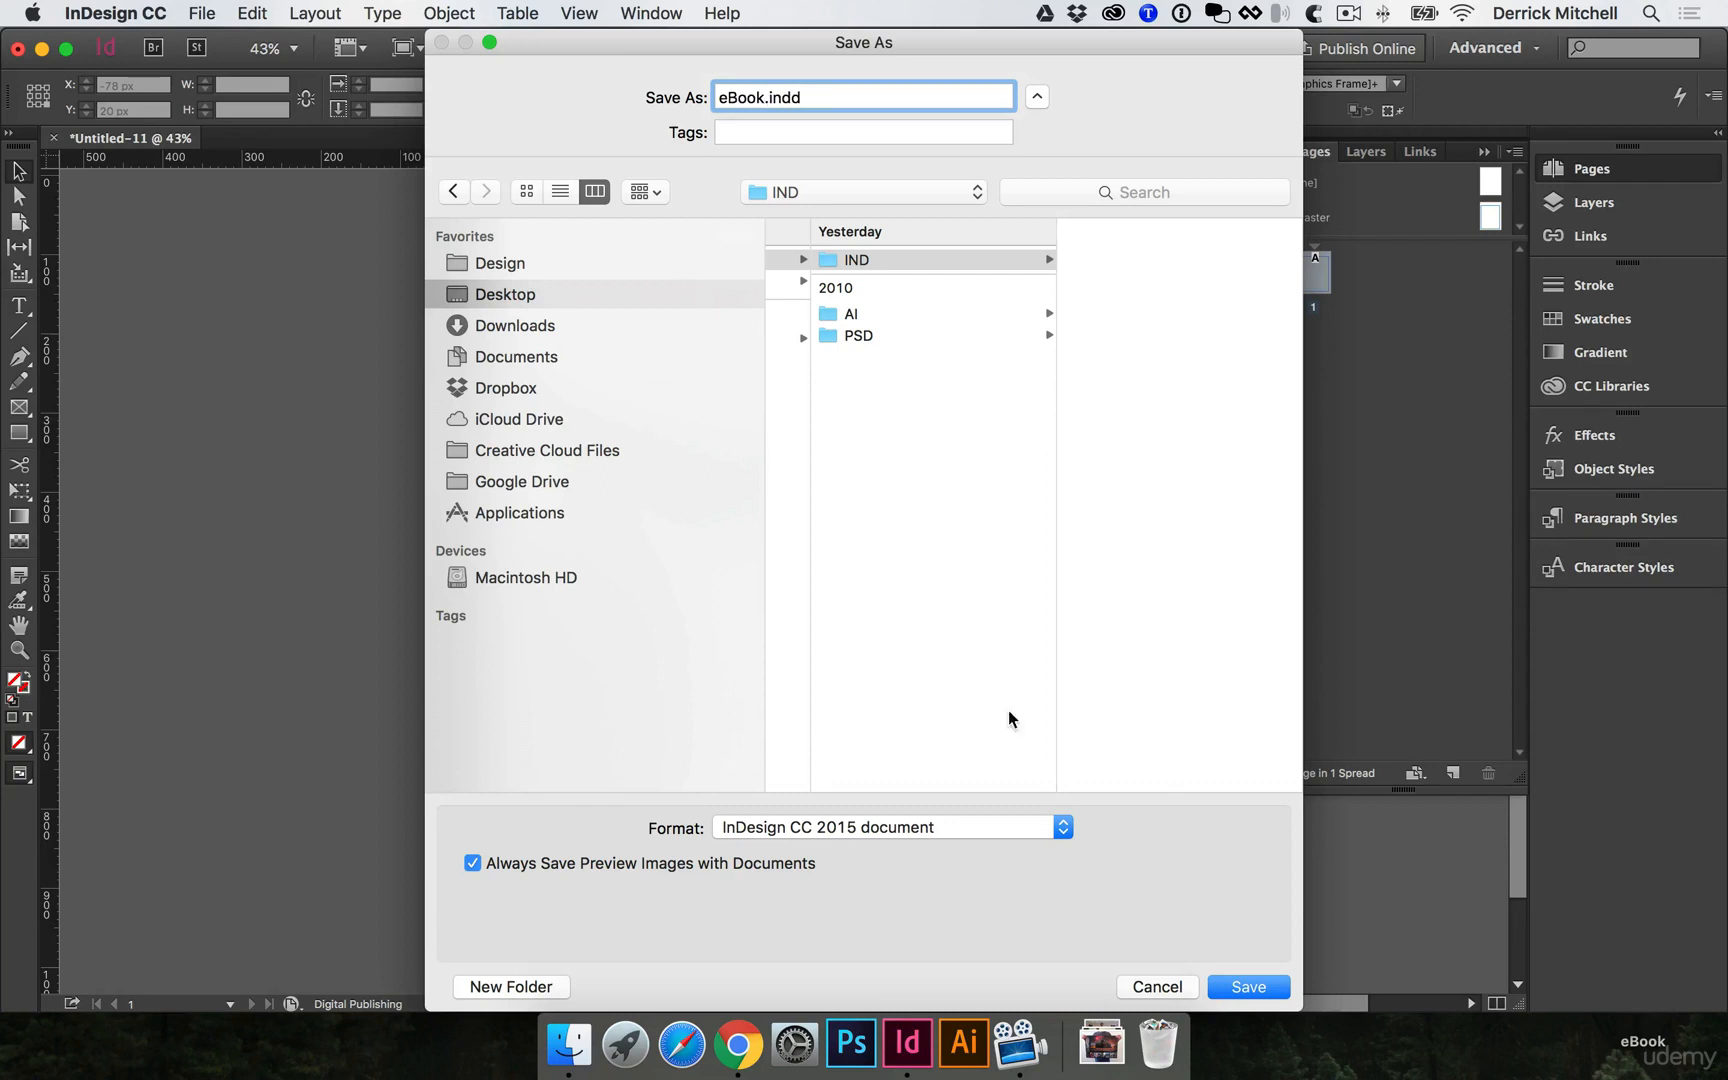
pyautogui.click(1250, 987)
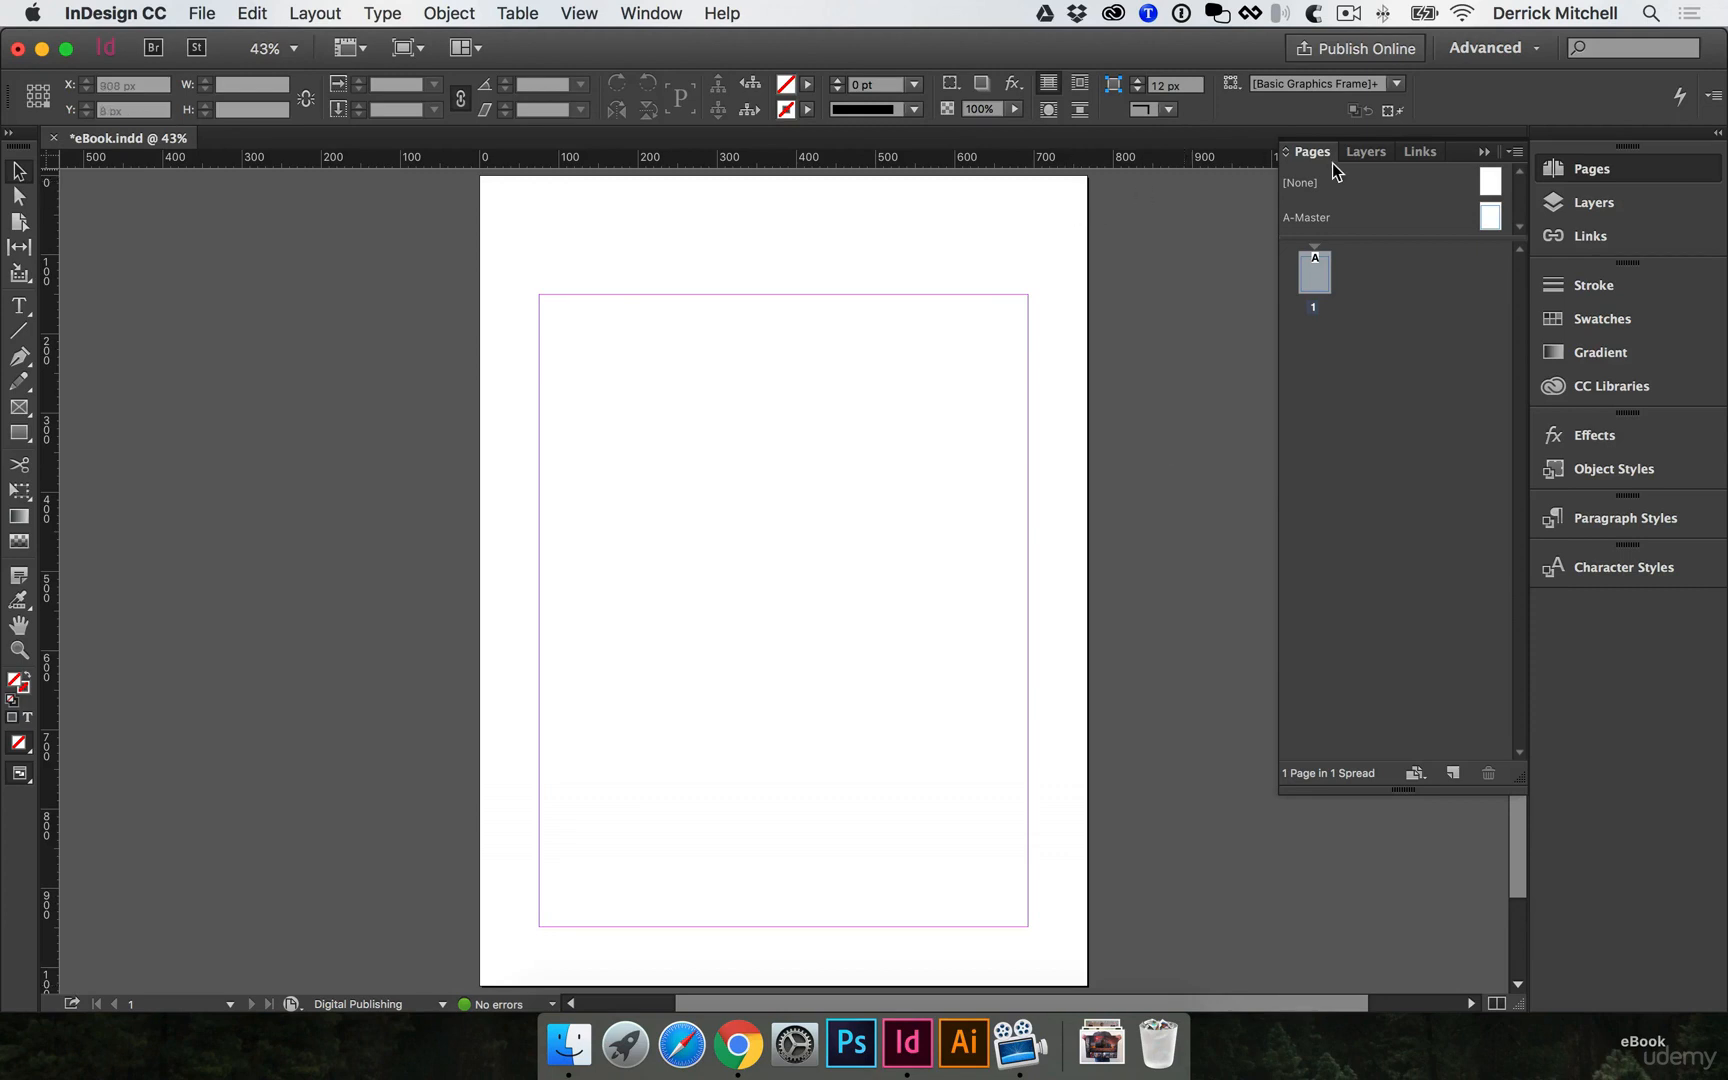
# Reset the Advanced workspace and bring the document's page thumbnails back into view.
pyautogui.click(1505, 55)
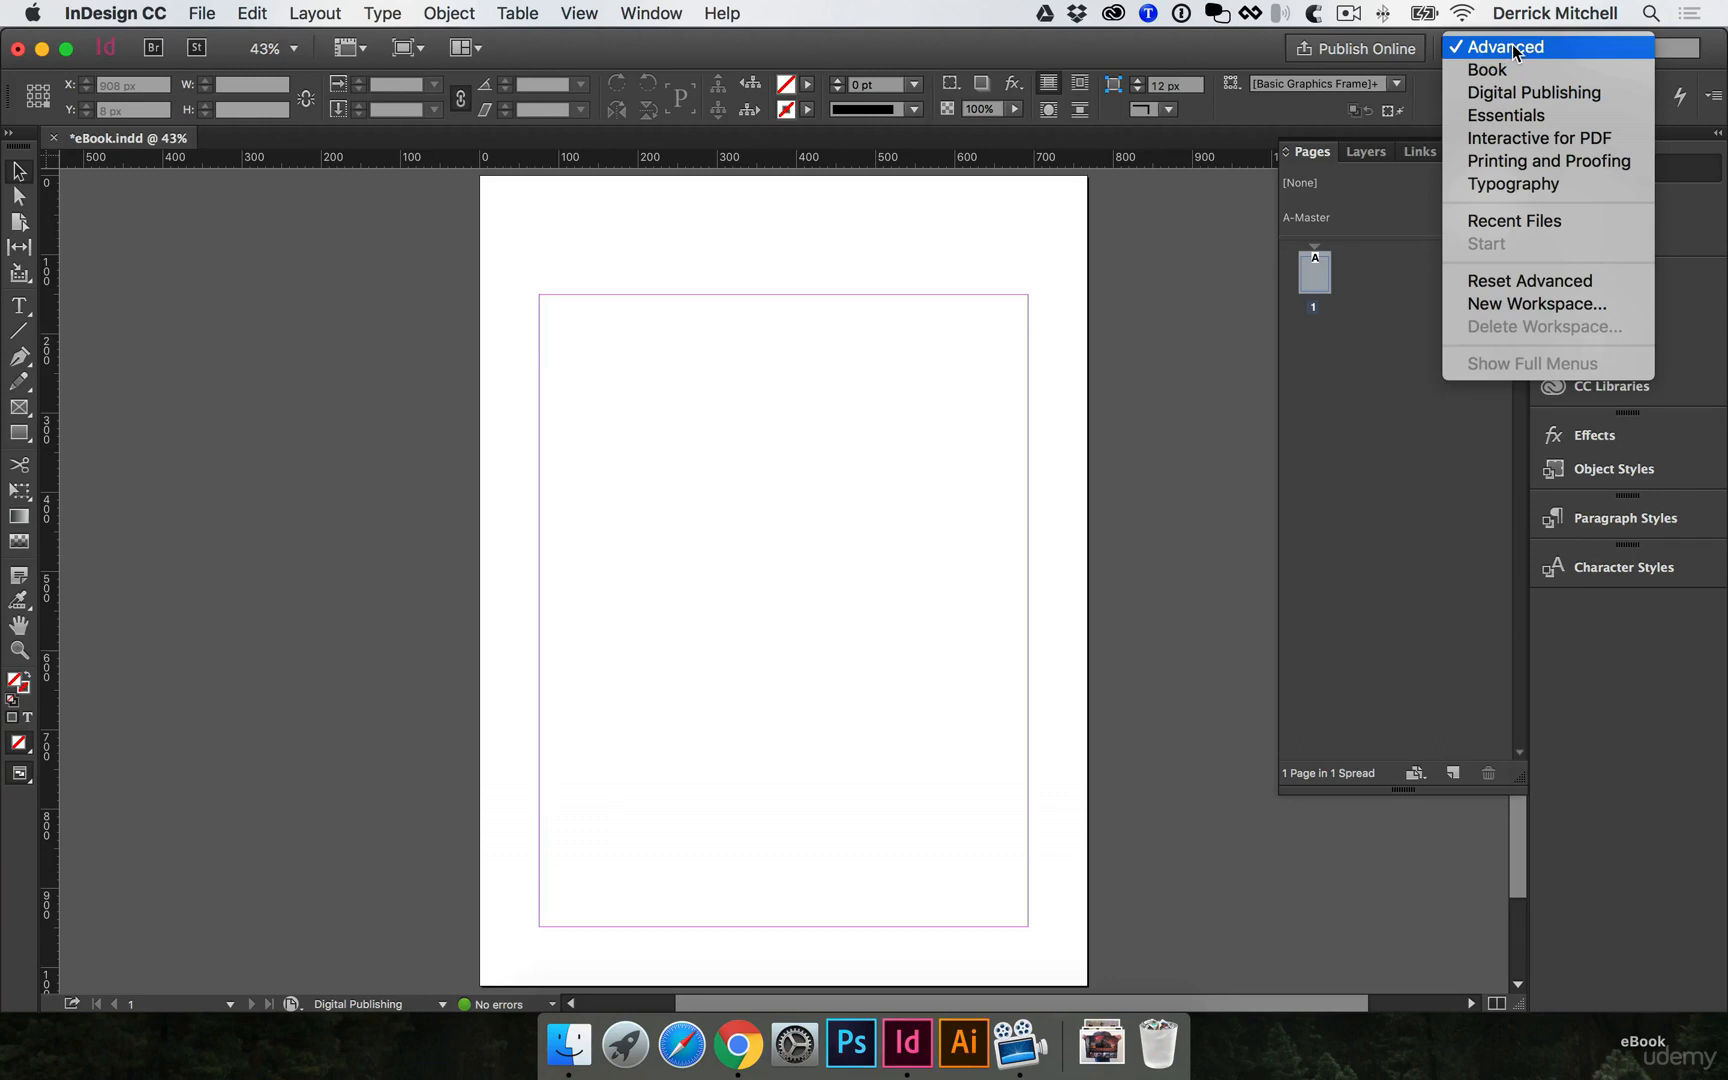
pyautogui.click(1517, 283)
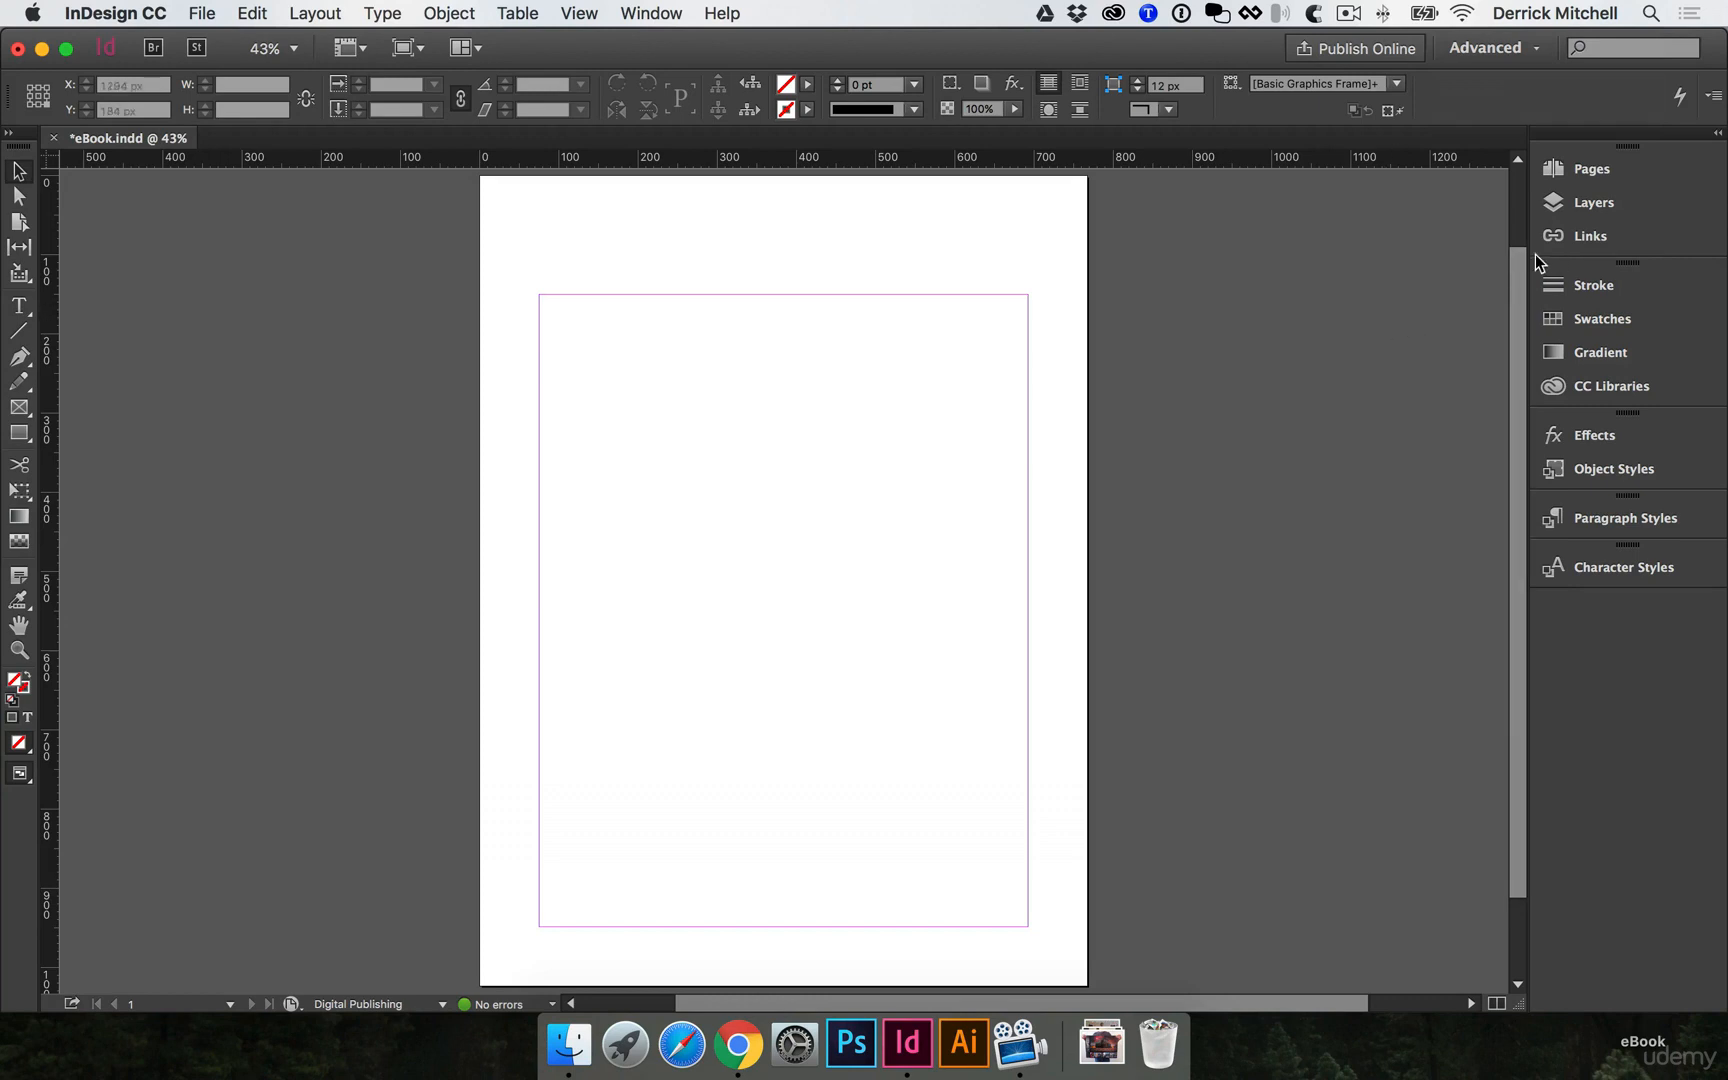
pyautogui.click(1592, 172)
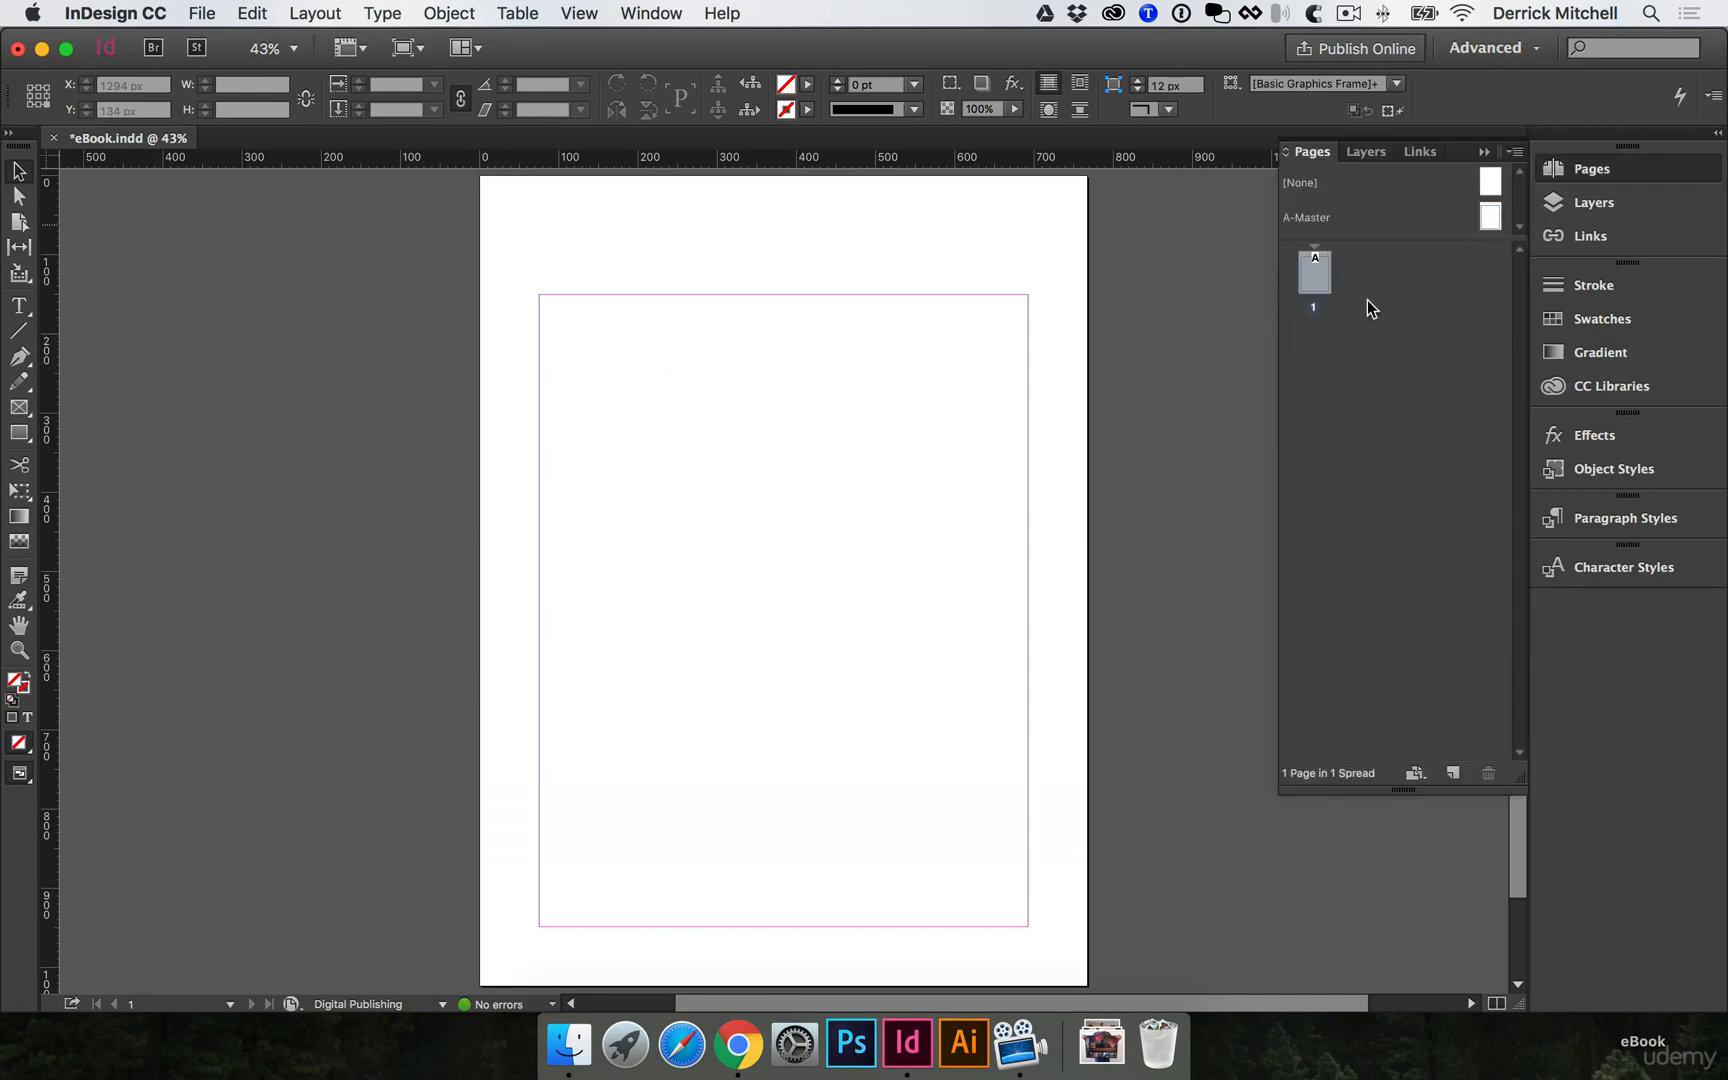
# Open the A-Master page for editing.
pyautogui.click(1491, 217)
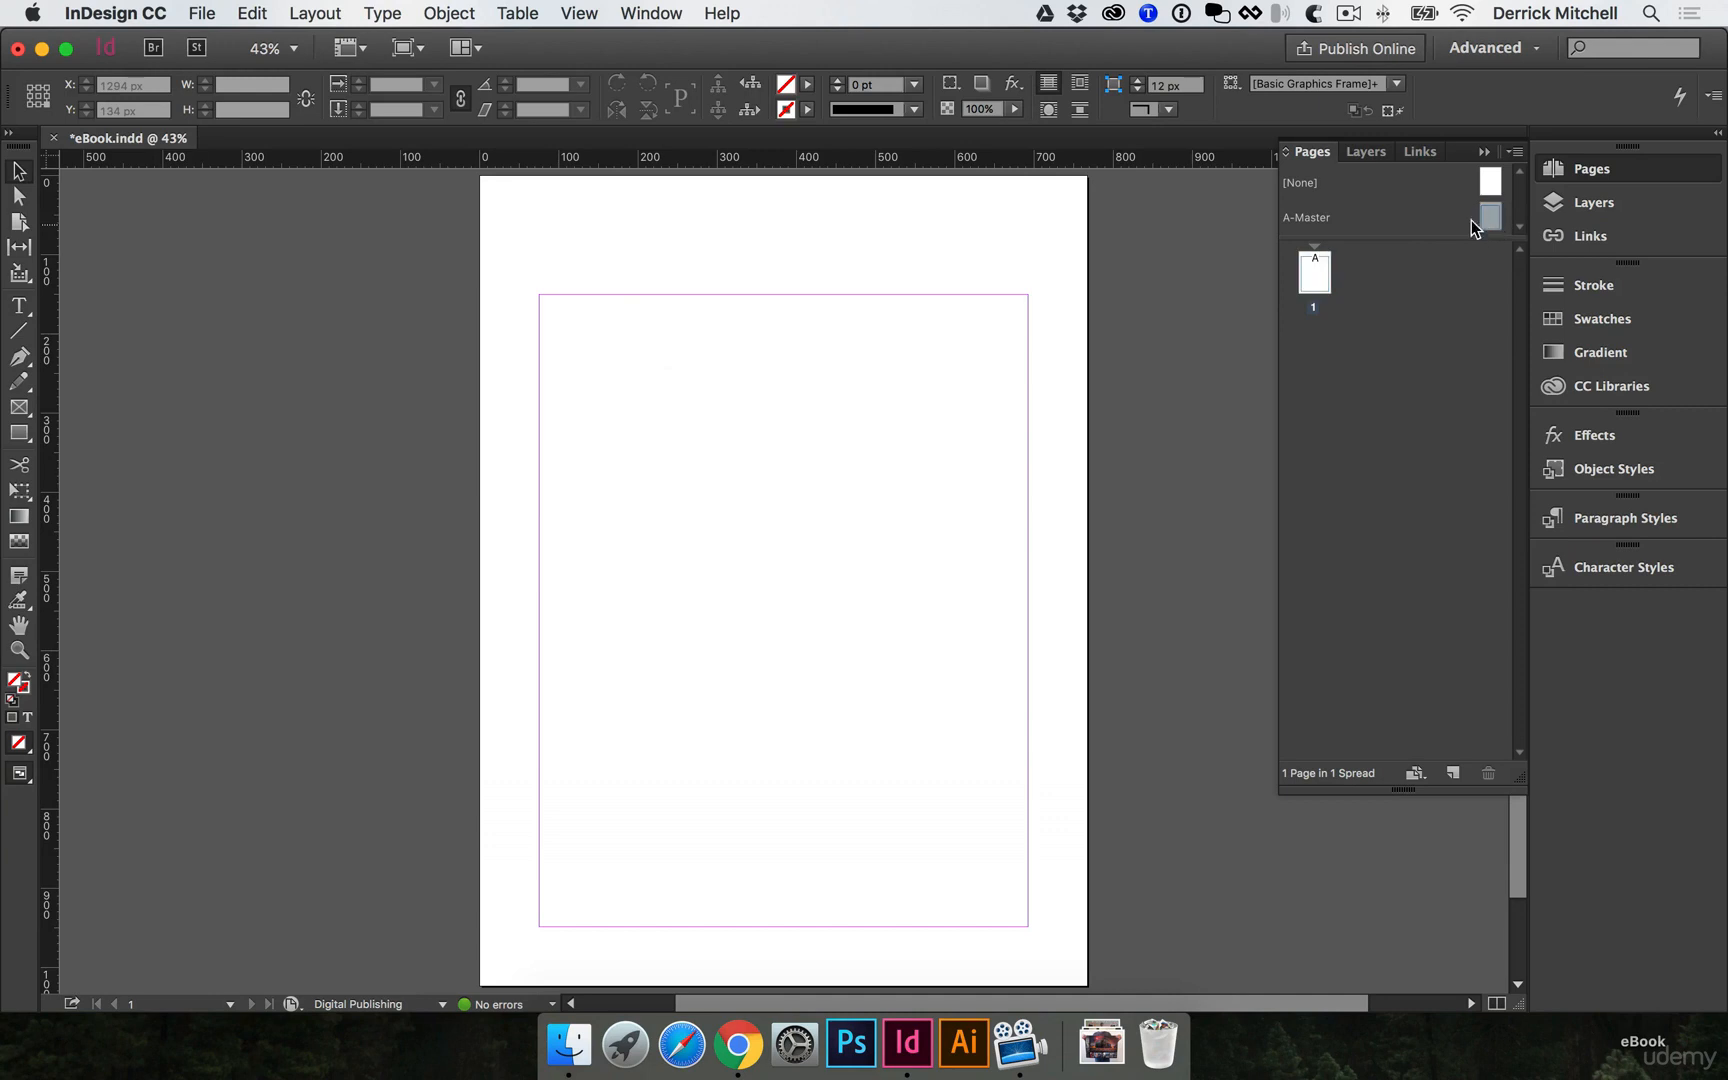
pyautogui.moveTo(1497, 225); pyautogui.dragTo(1314, 254)
pyautogui.doubleClick(1494, 215)
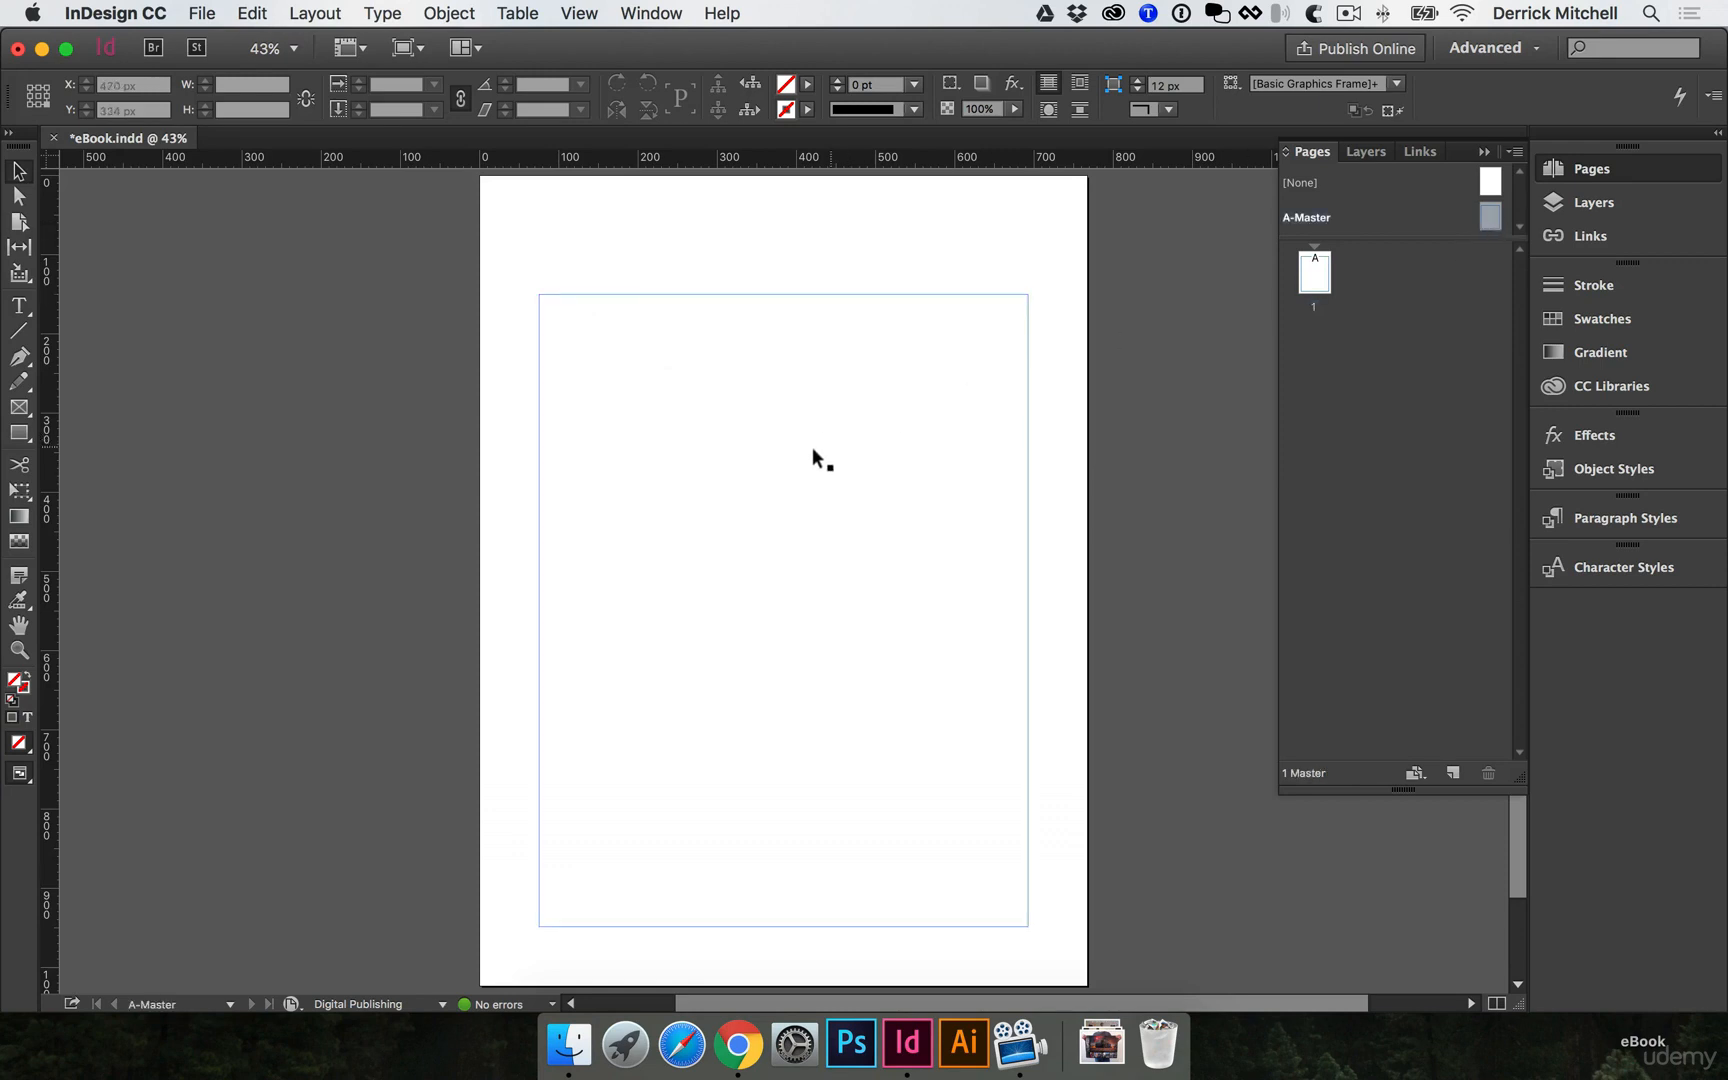
# Add a text frame about 267 by 46 px below the master's bottom margin, aligned to the left margin, reading "Copyright 2016. All rights reserved.".
pyautogui.scroll(-2, 732, 676)
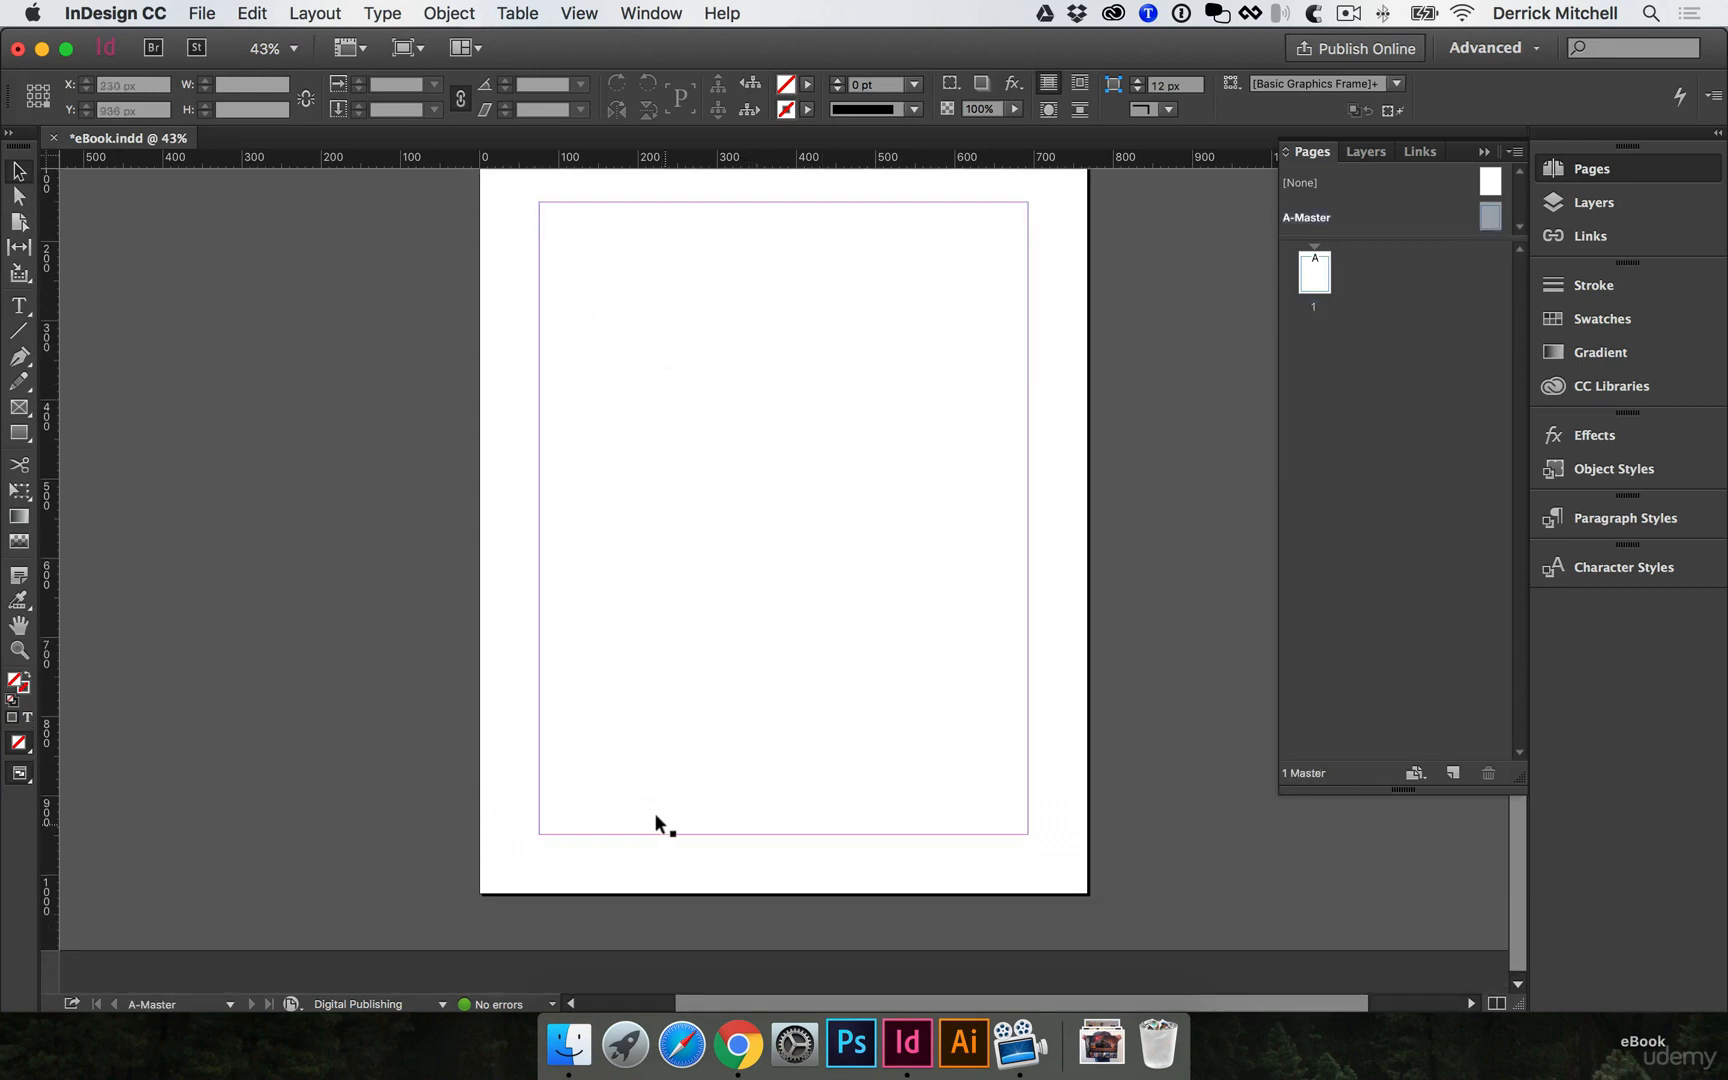
pyautogui.press('t')
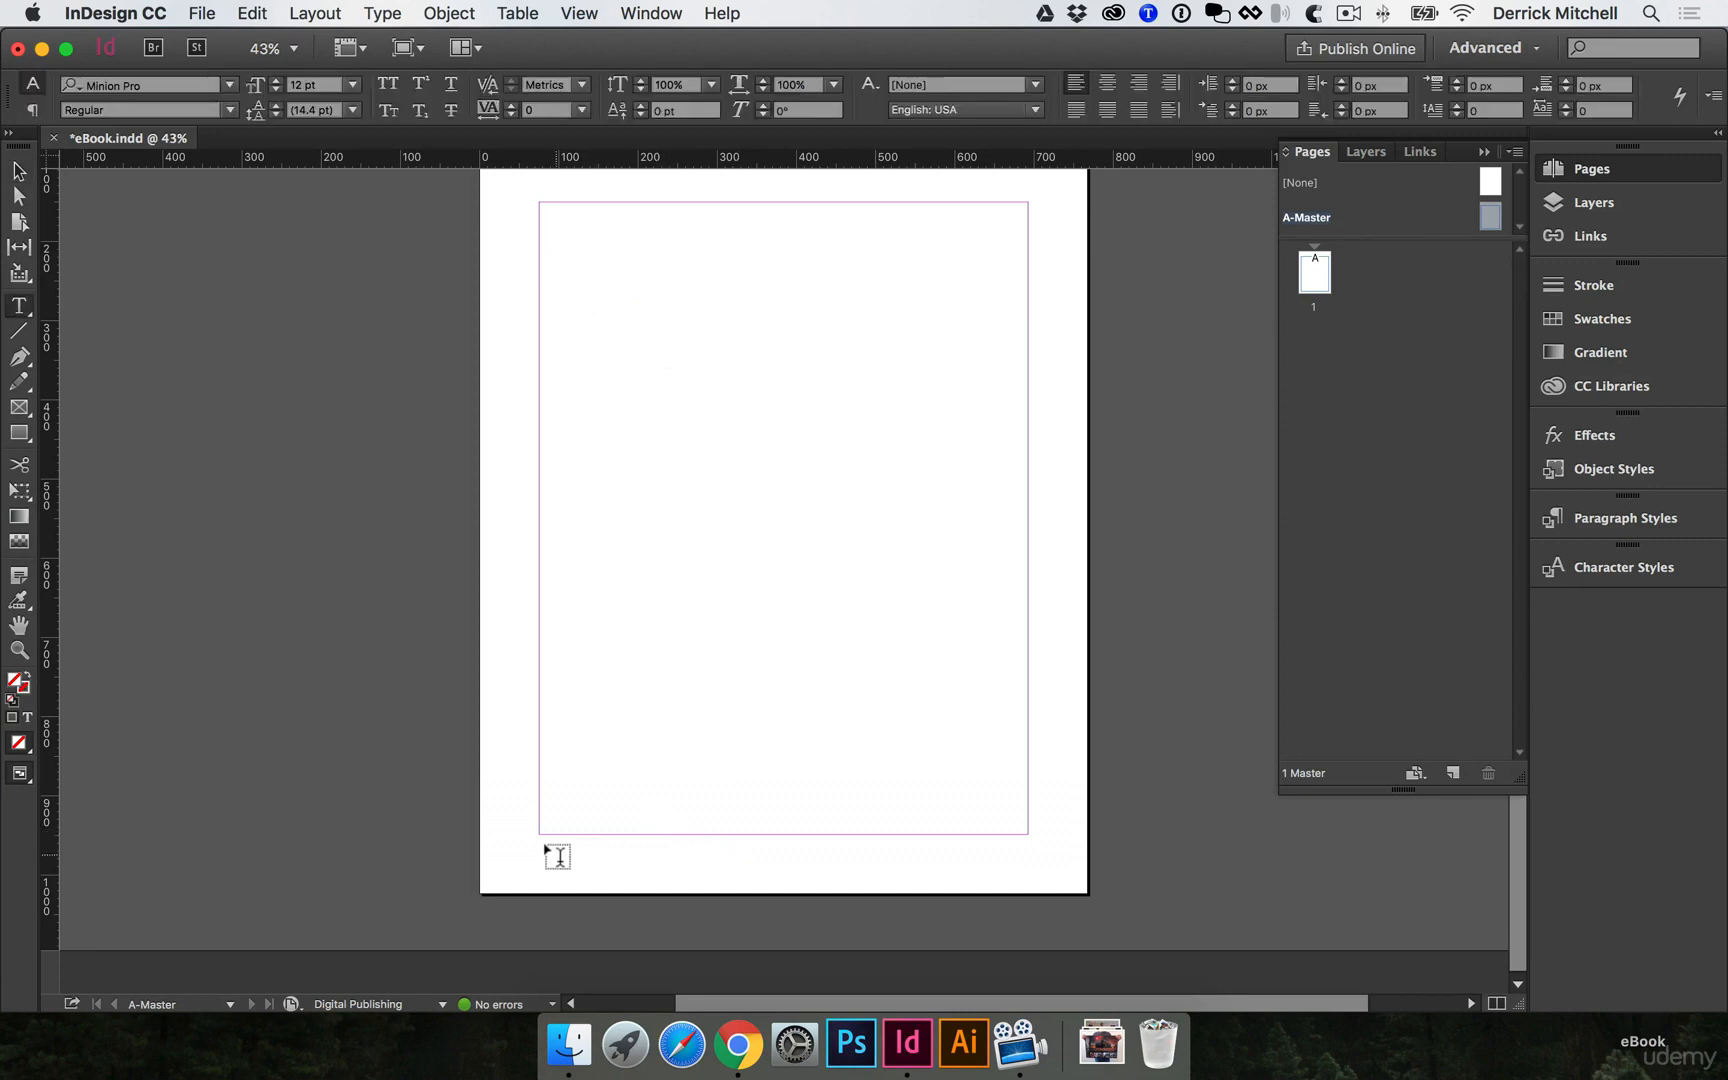
pyautogui.moveTo(539, 846); pyautogui.dragTo(744, 879)
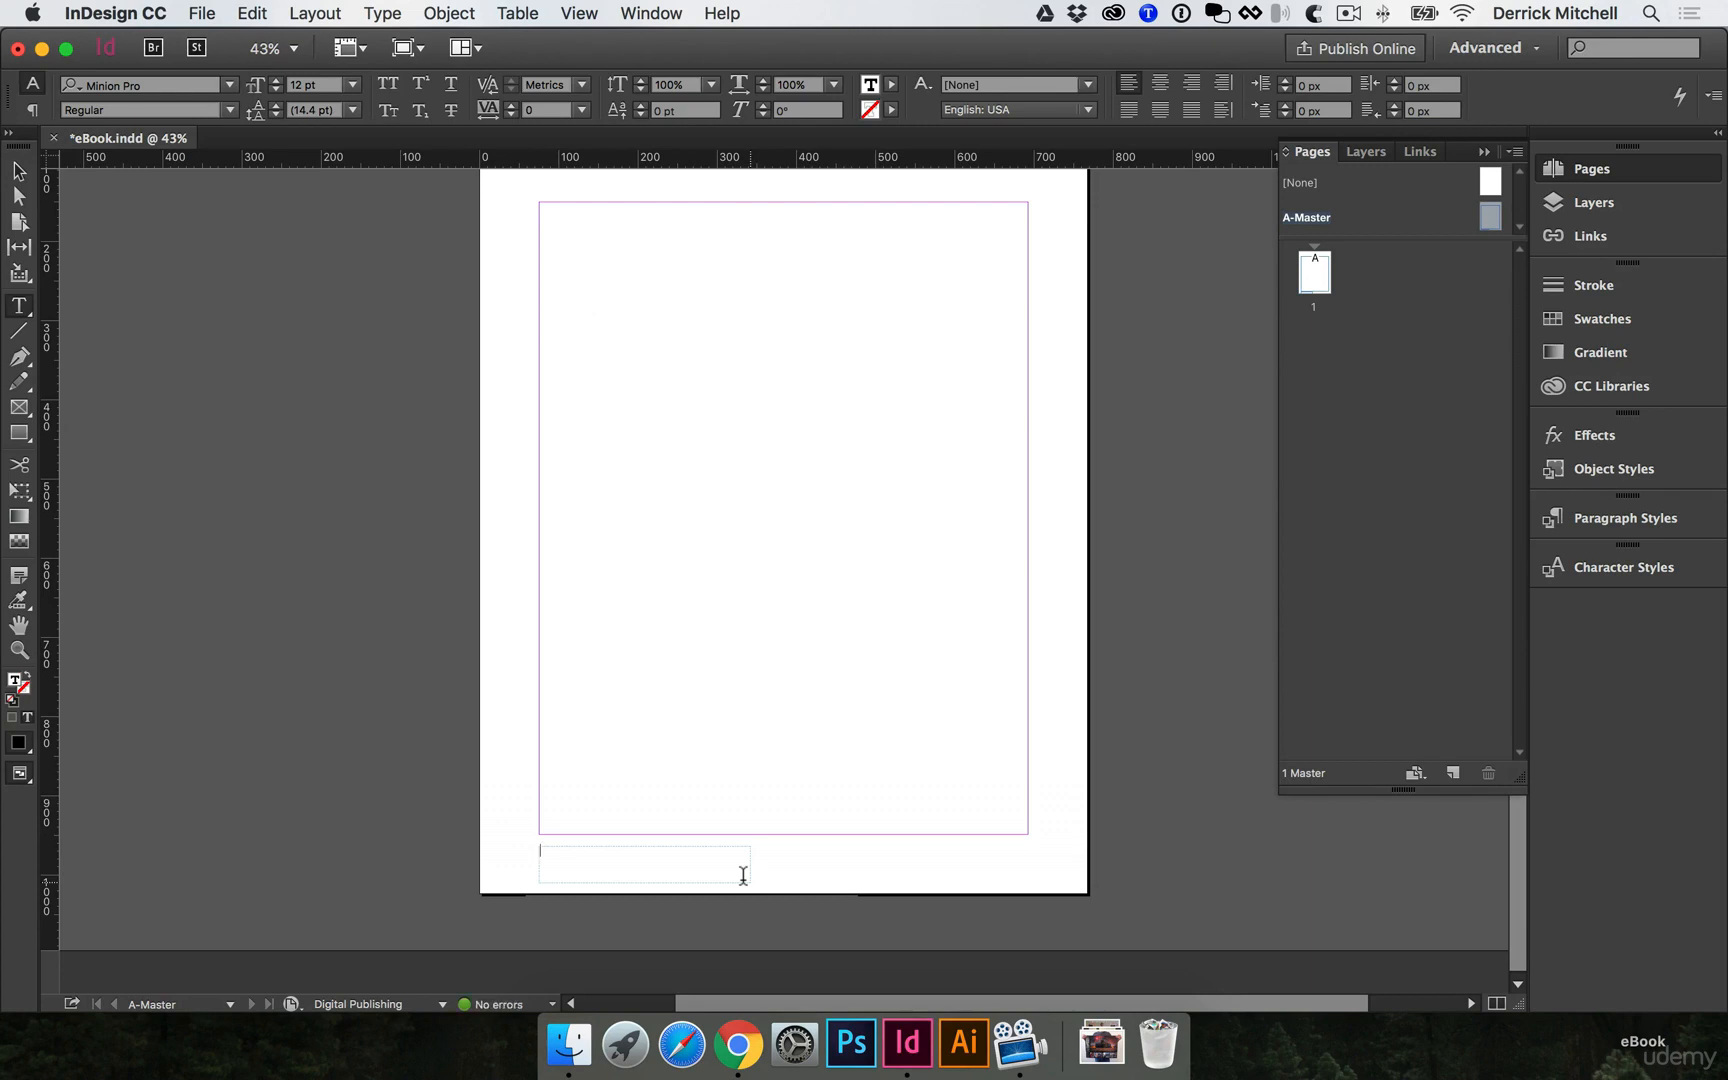
pyautogui.write('copyright')
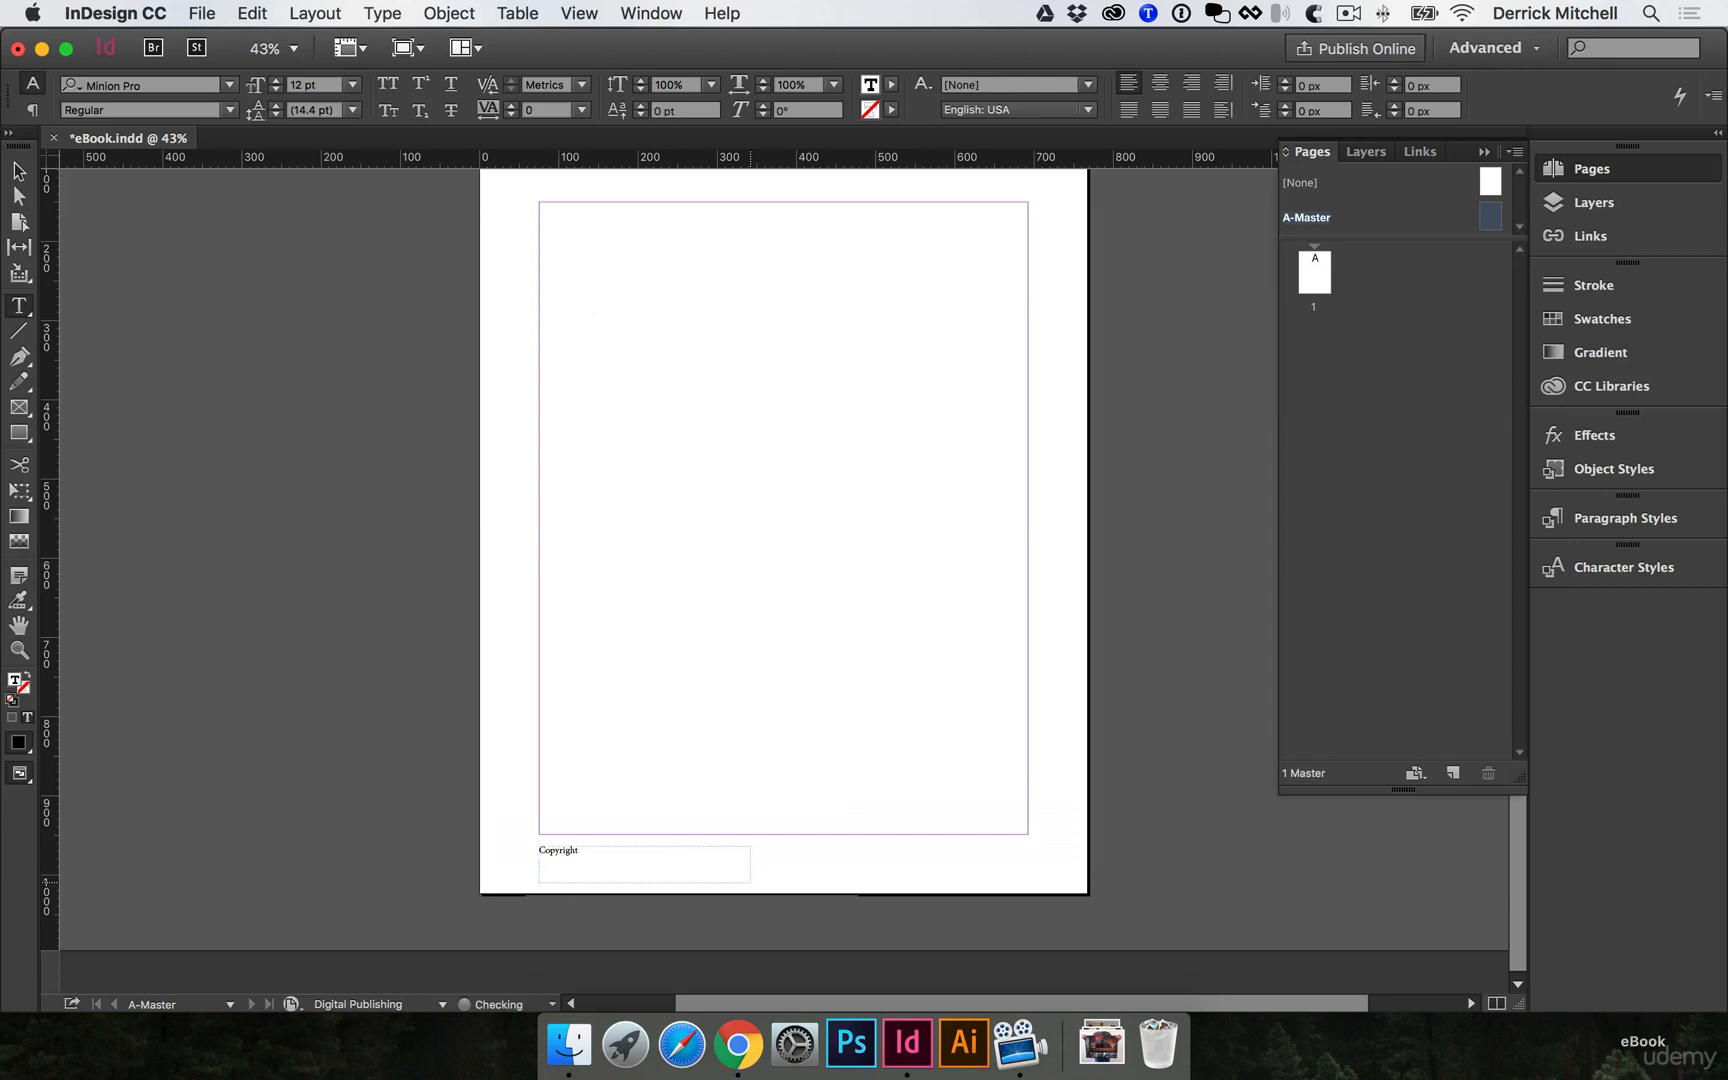
pyautogui.write(' 2016. All rights reserved.')
# Duplicate the copyright text frame horizontally so the copy aligns with the master page's right margin.
pyautogui.keyDown('super'); pyautogui.click(752, 650); pyautogui.keyUp('super')
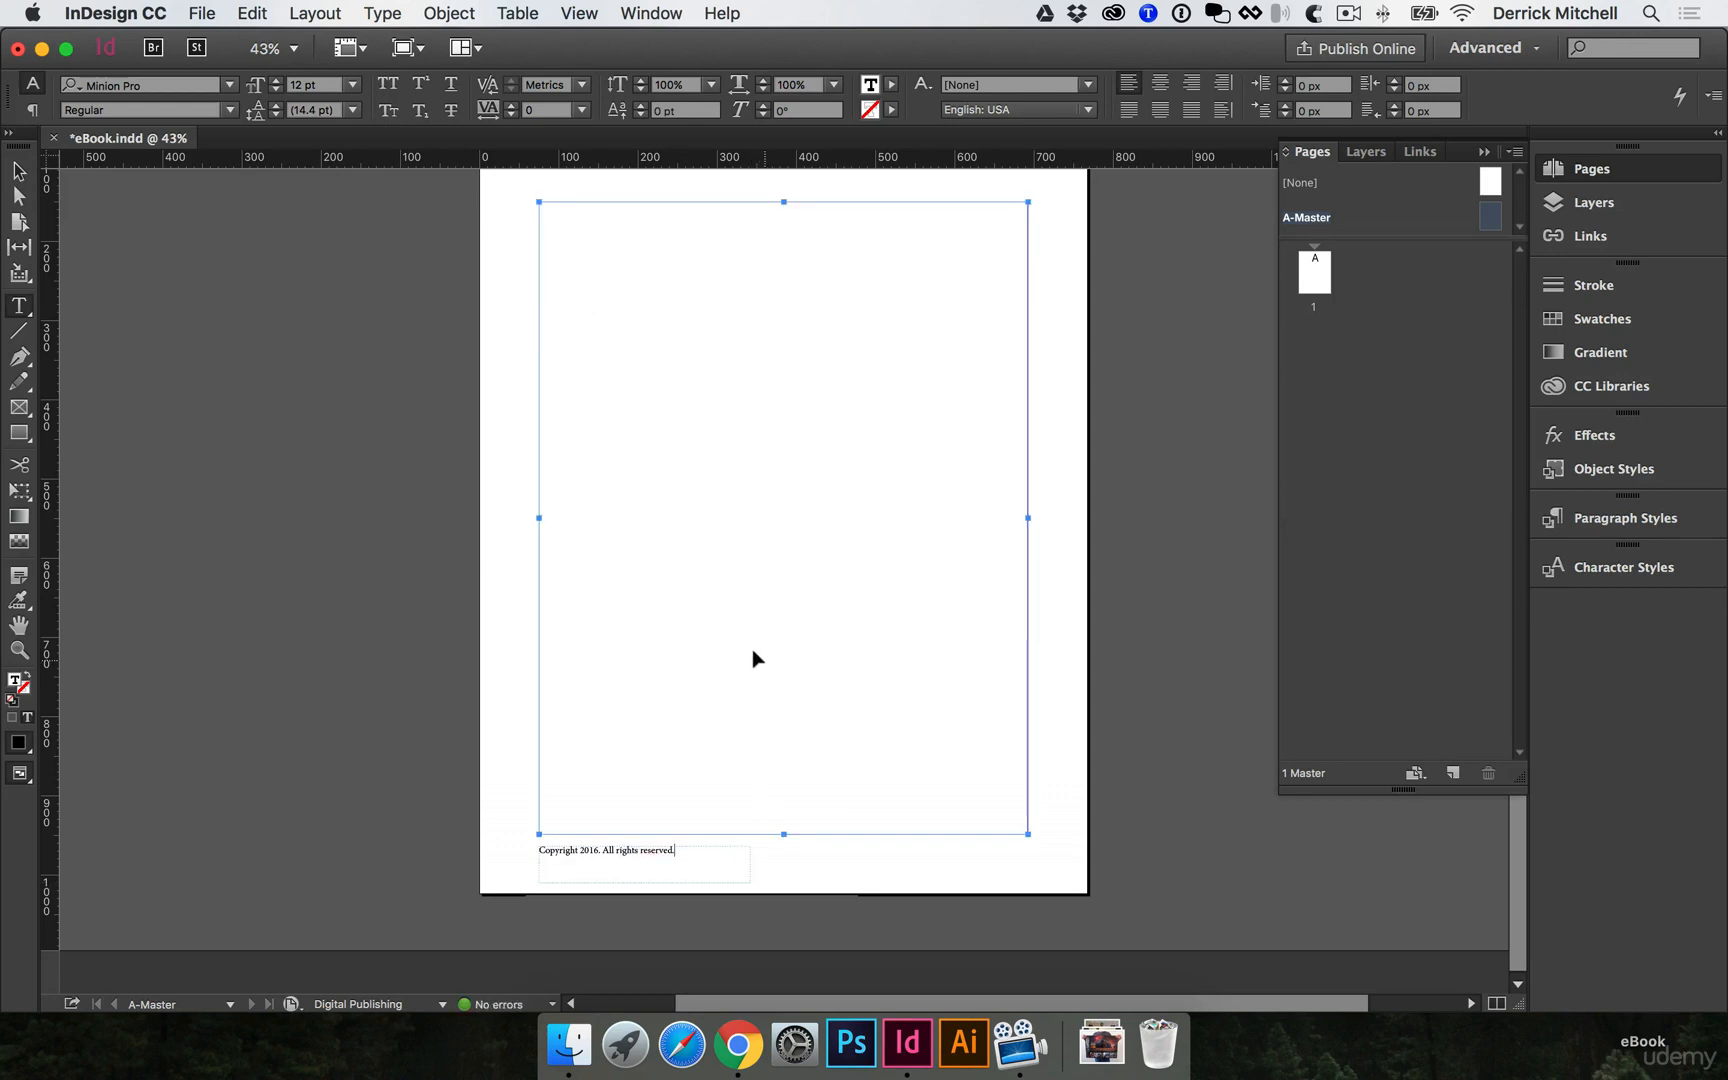
pyautogui.keyDown('super'); pyautogui.click(765, 871); pyautogui.keyUp('super')
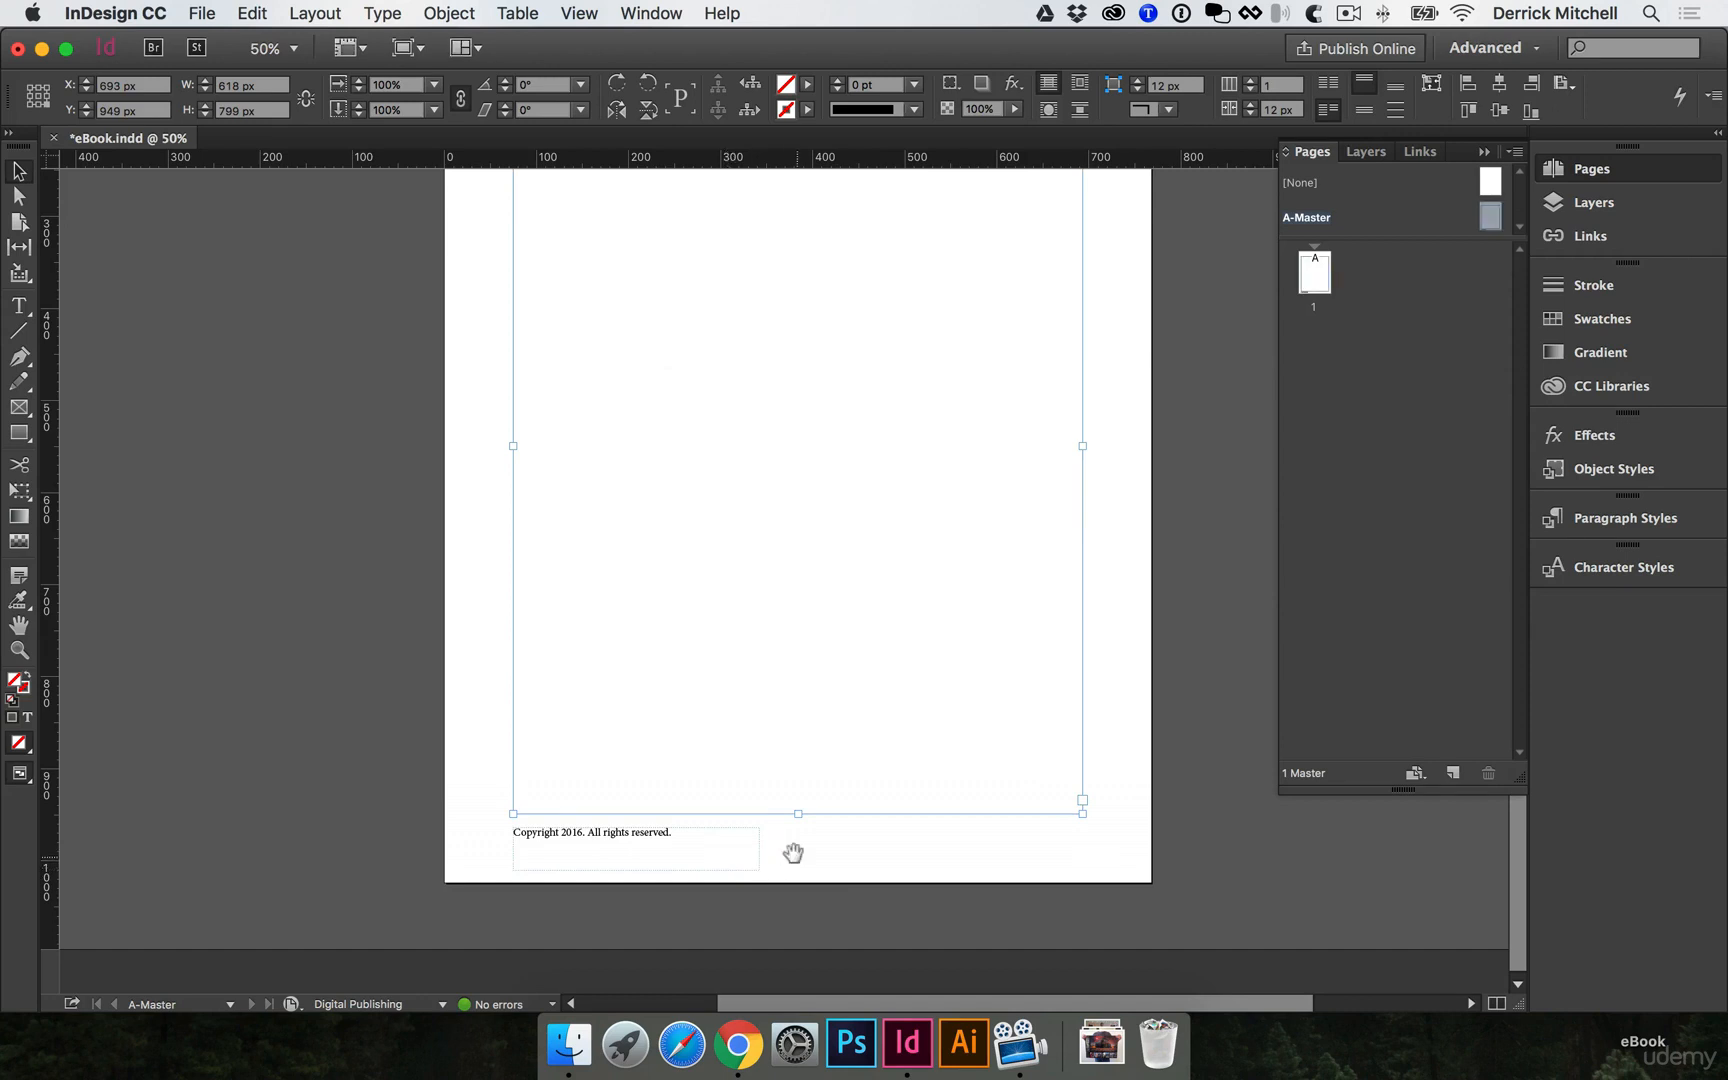
pyautogui.keyDown('super'); pyautogui.click(792, 855); pyautogui.keyUp('super')
pyautogui.hscroll(5, 763, 844)
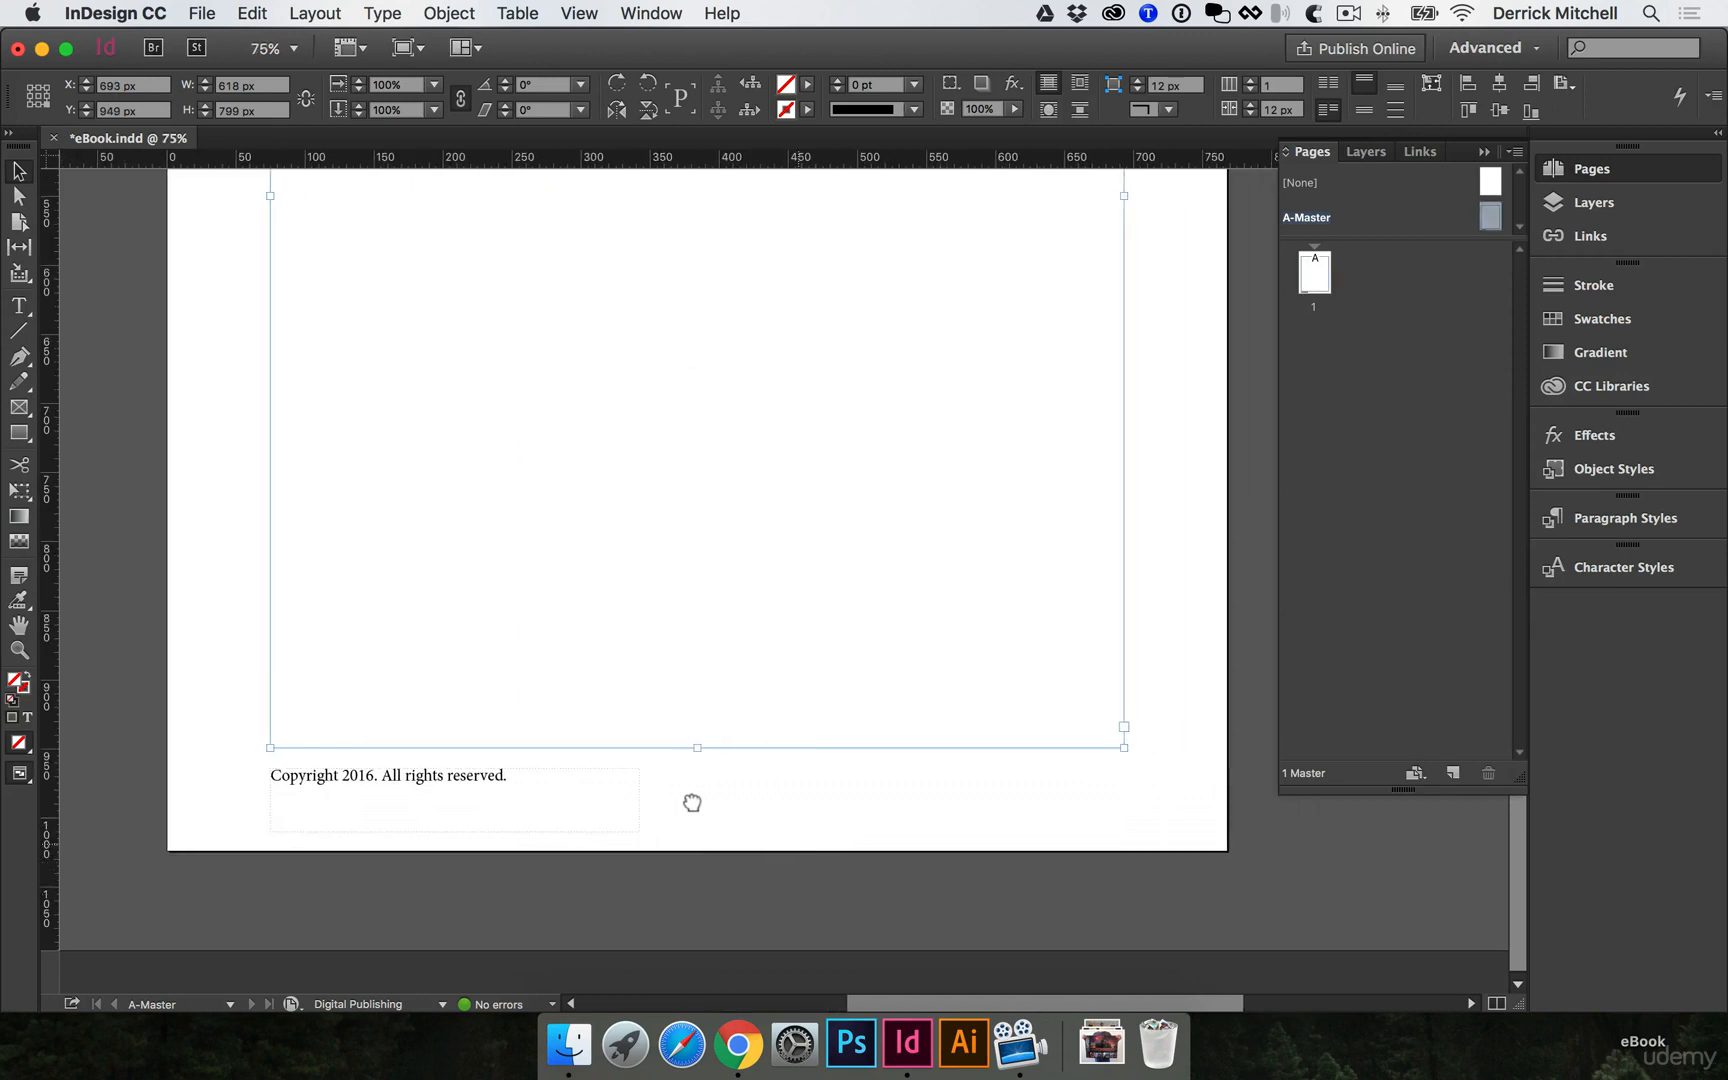
pyautogui.click(465, 775)
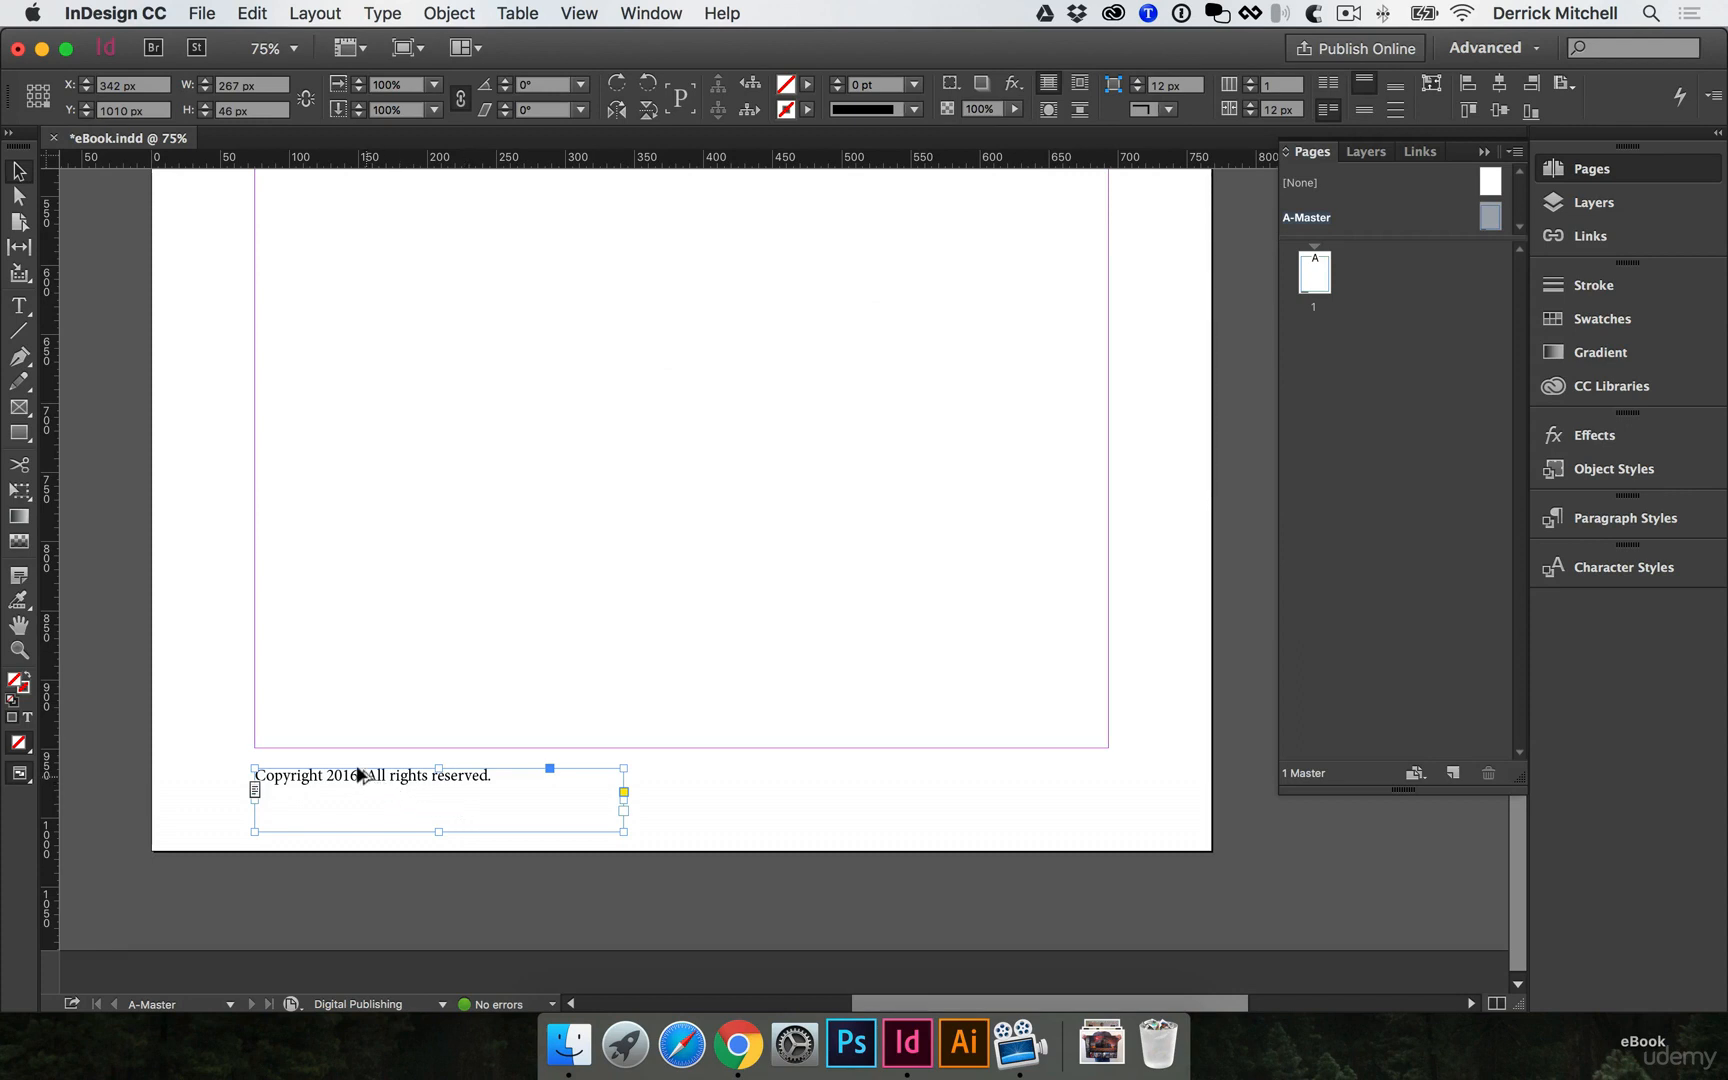
pyautogui.moveTo(367, 779); pyautogui.dragTo(852, 778)
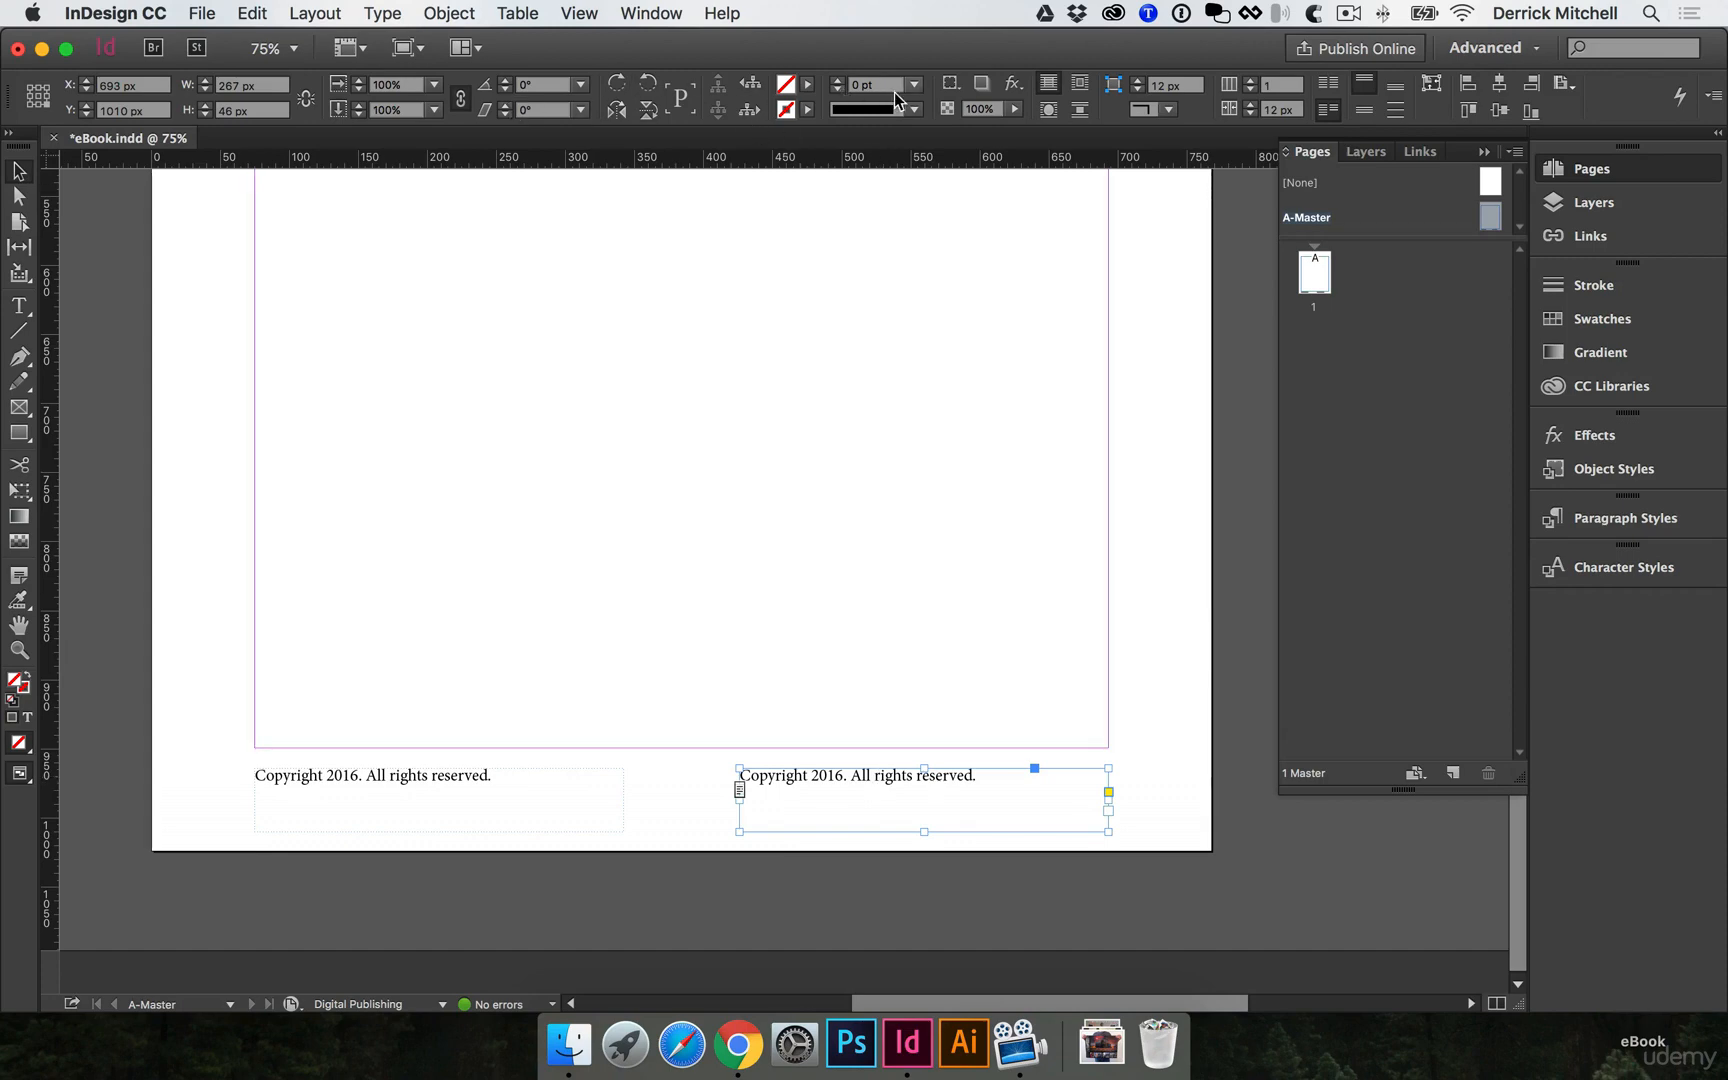
# Right-align the duplicated footer frame's text and replace the copyright line with a Current Page Number marker.
pyautogui.press('t')
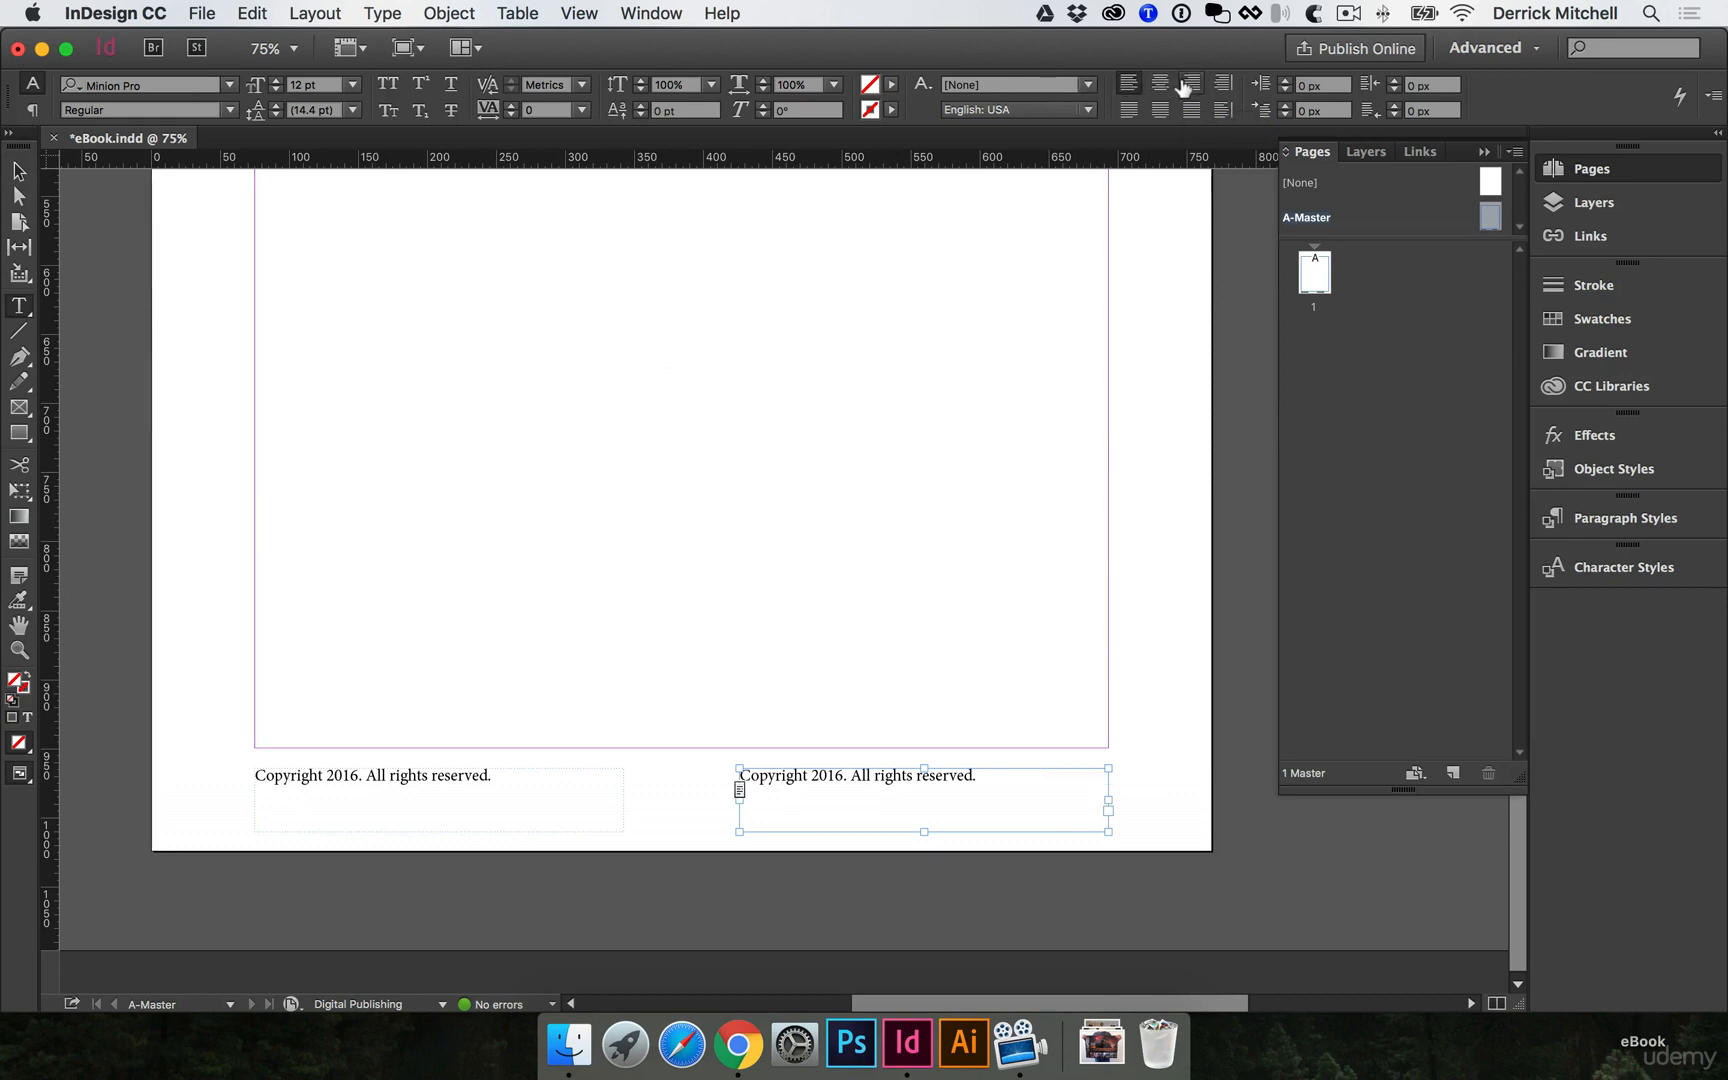
pyautogui.click(1186, 84)
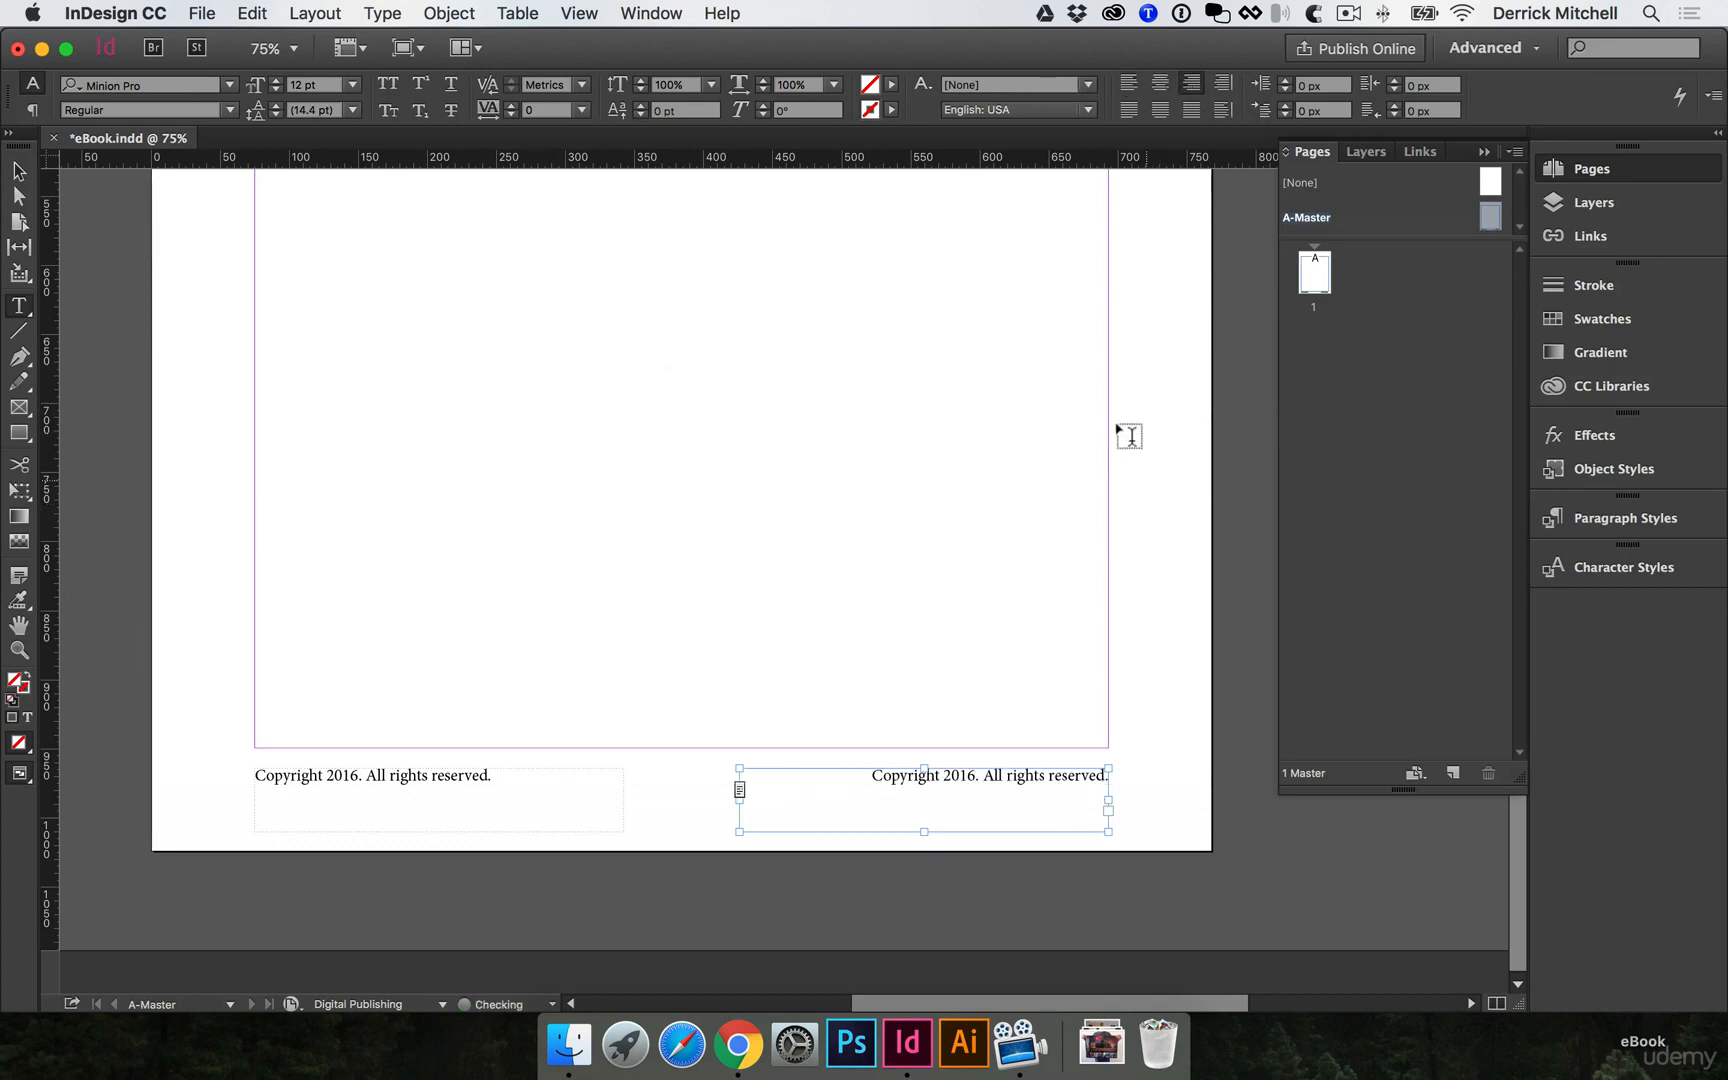
pyautogui.click(1055, 772)
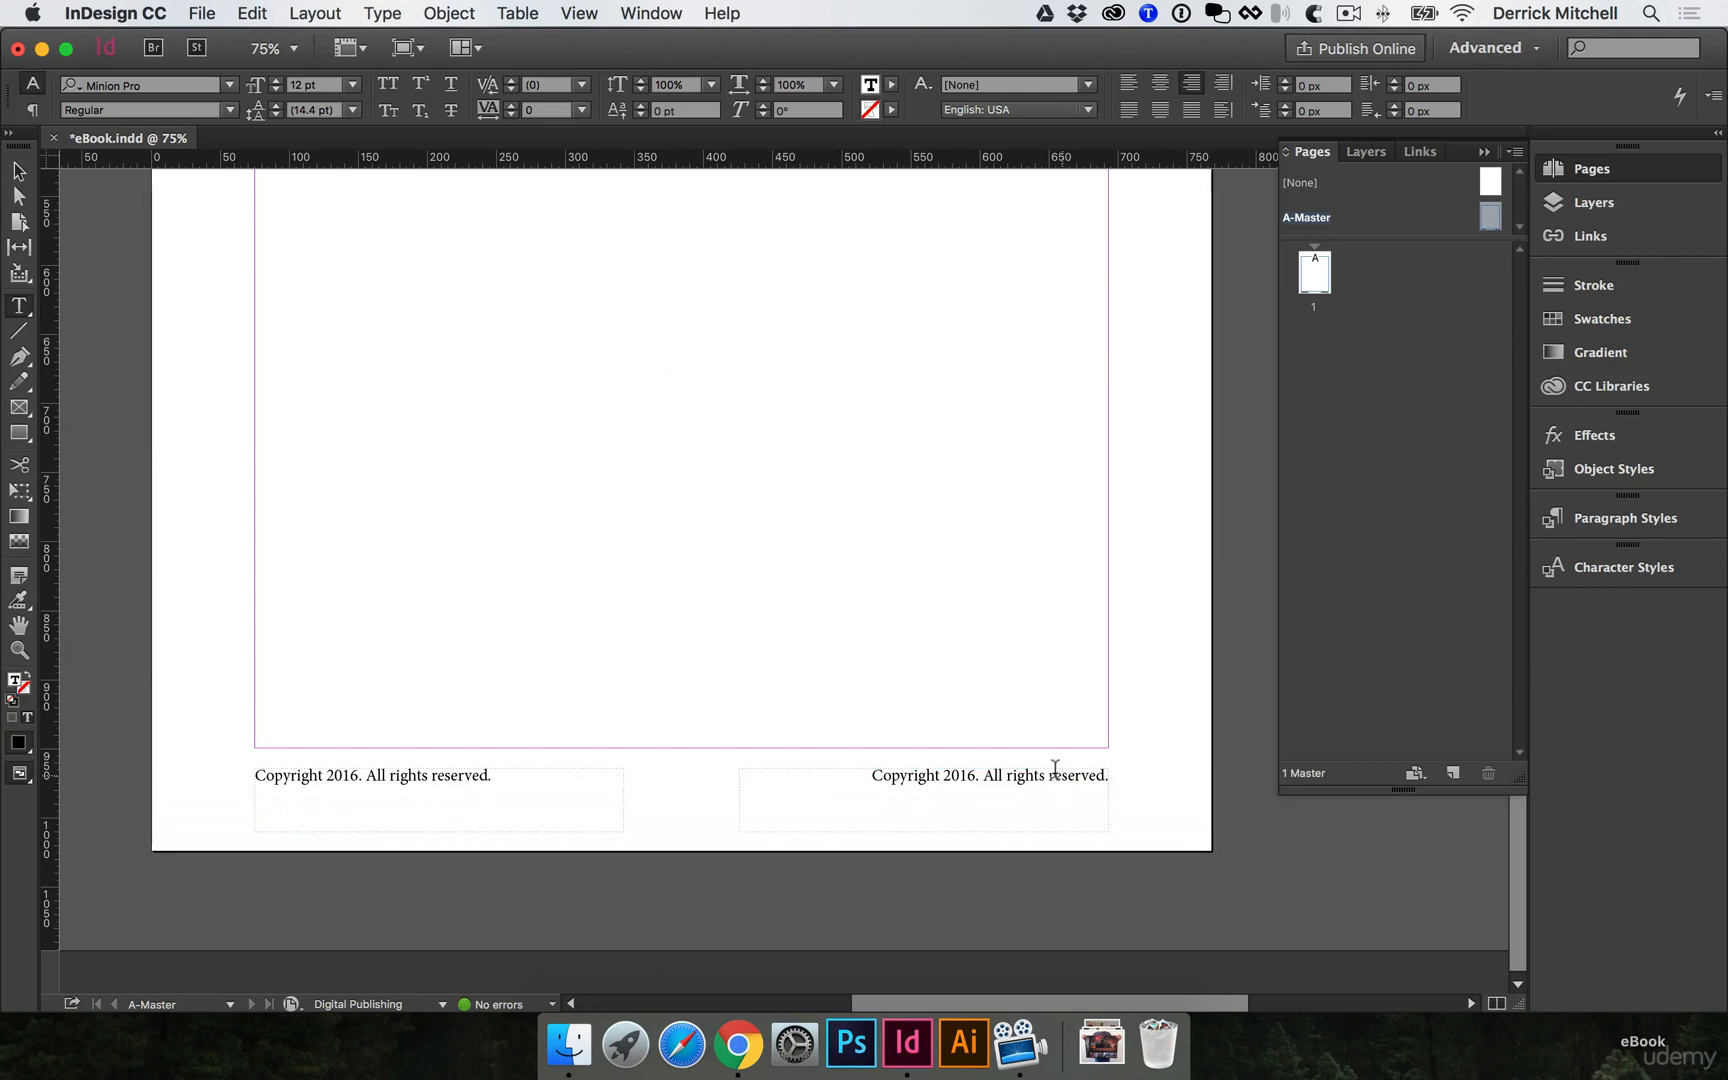
pyautogui.tripleClick(1055, 772)
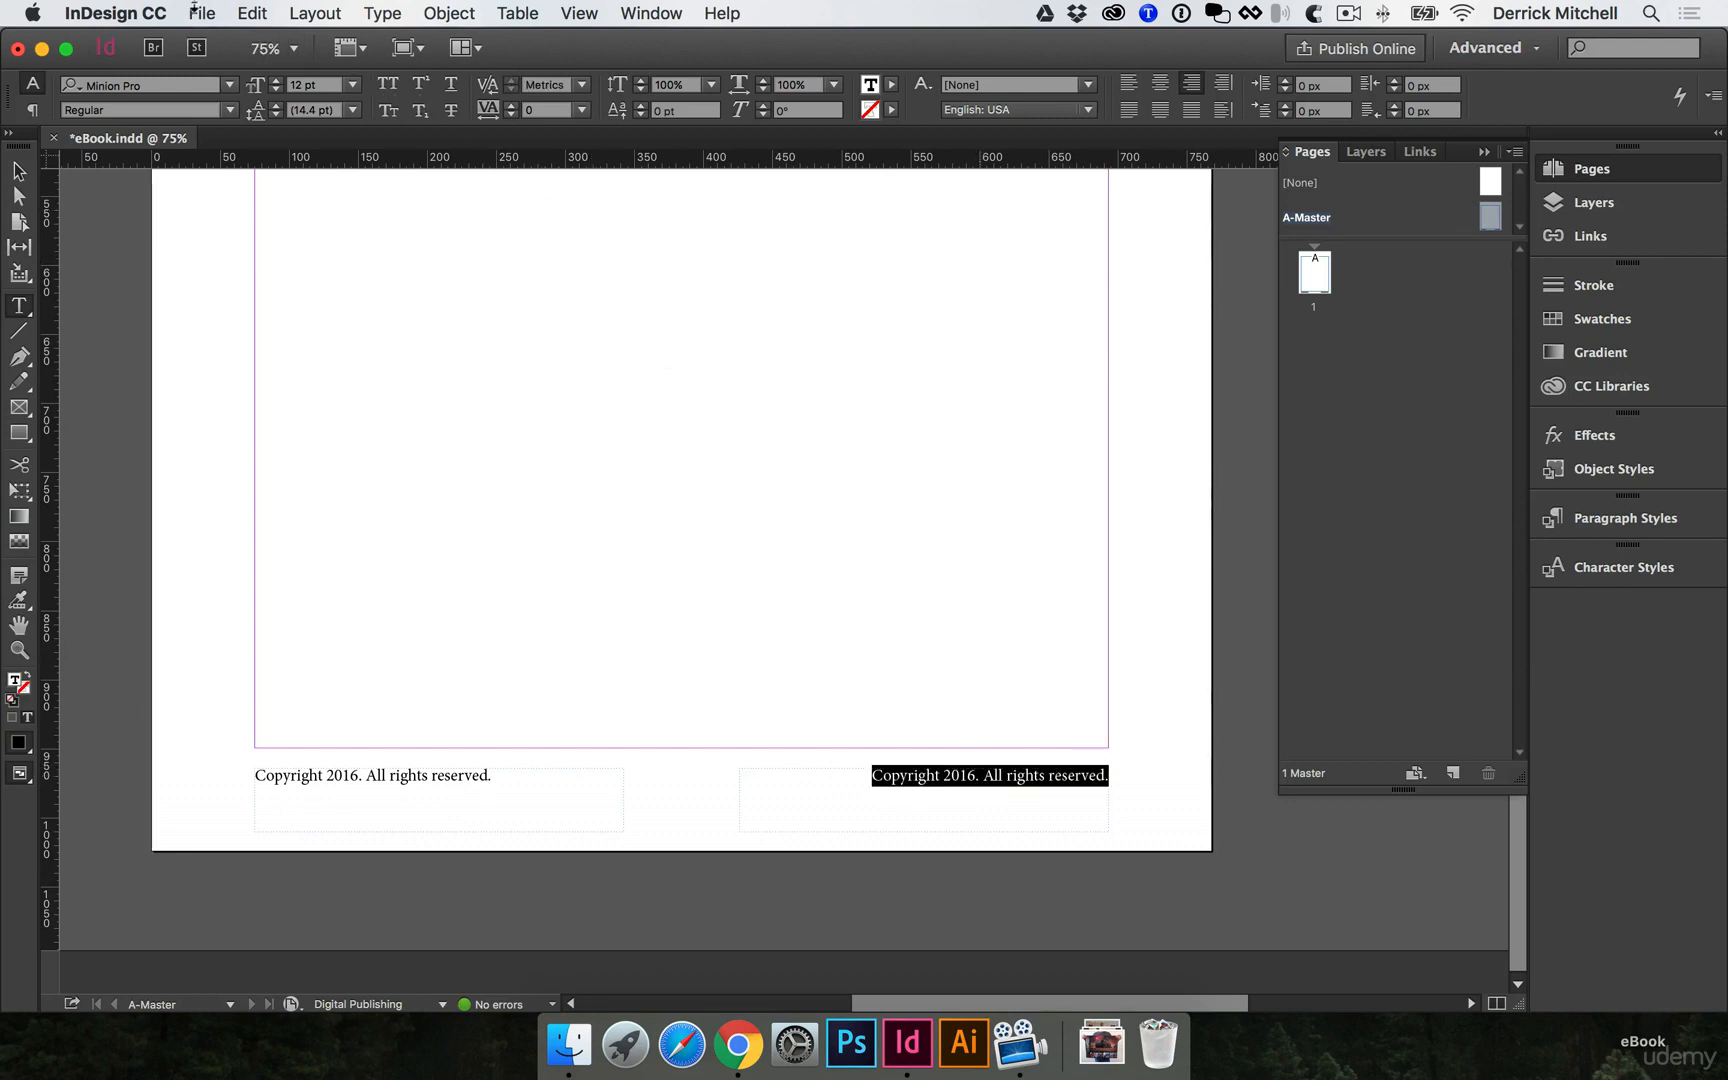
pyautogui.click(381, 13)
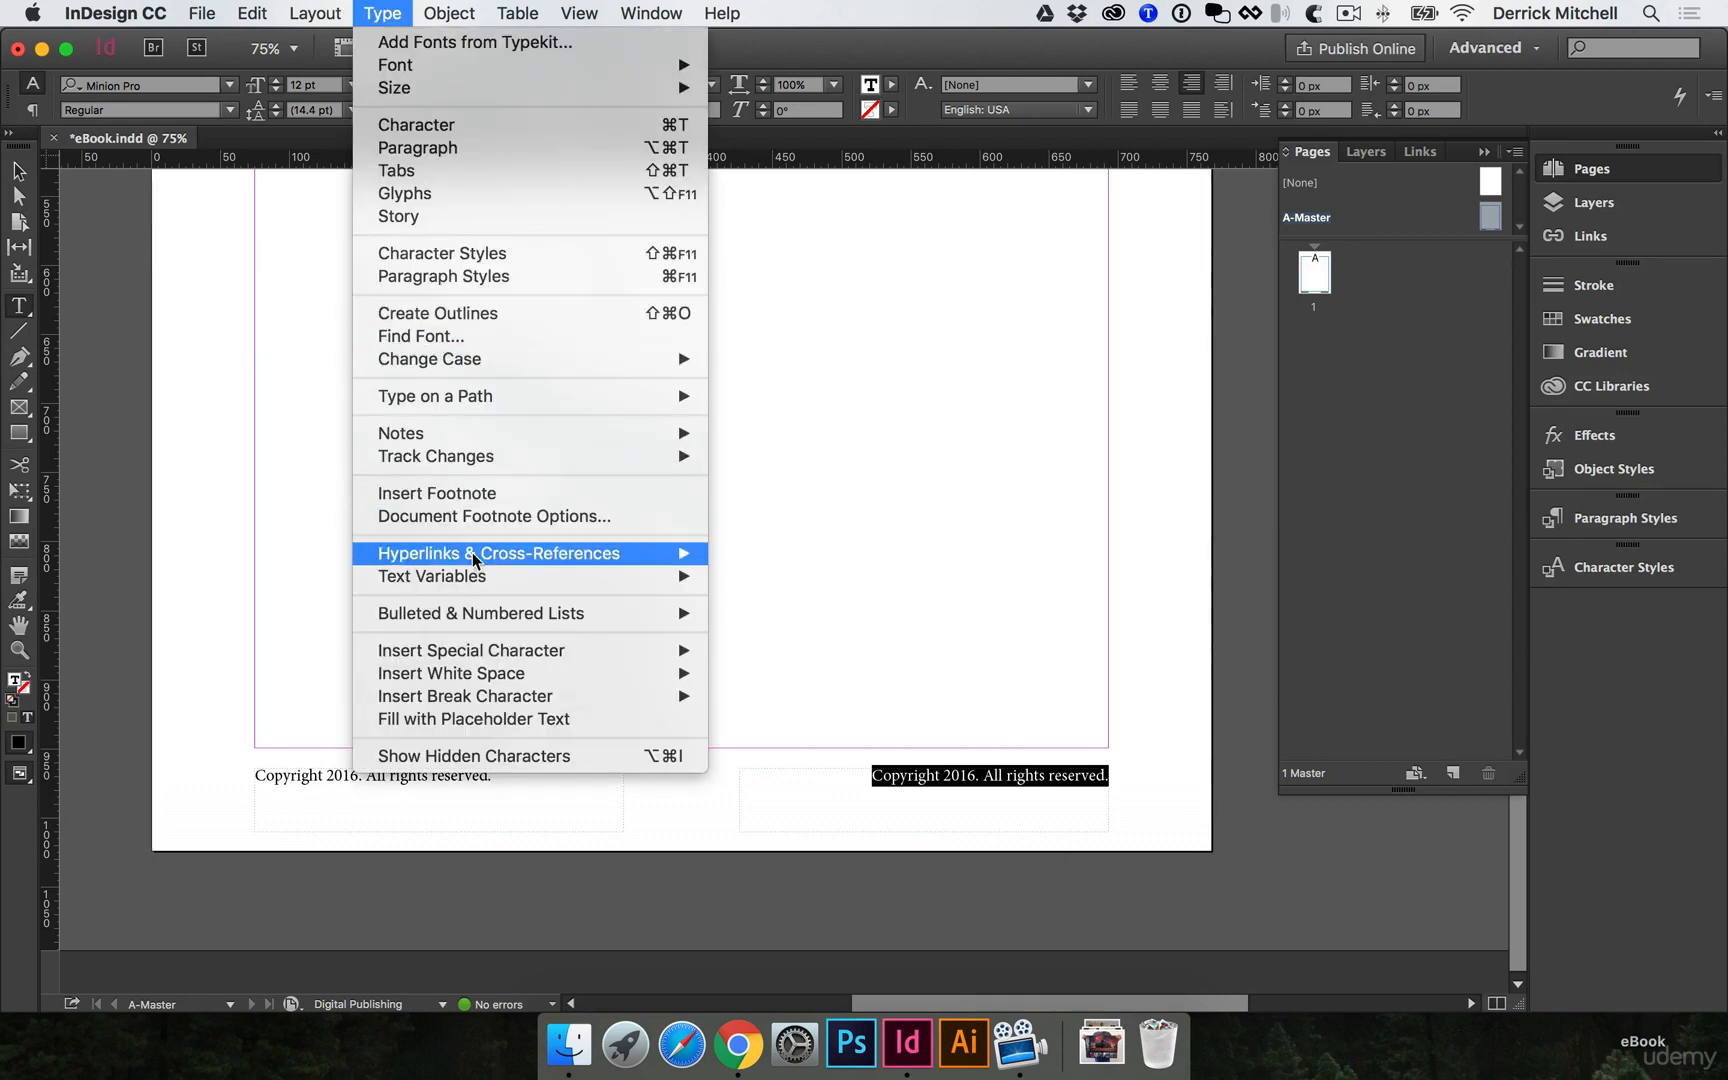
pyautogui.moveTo(457, 652)
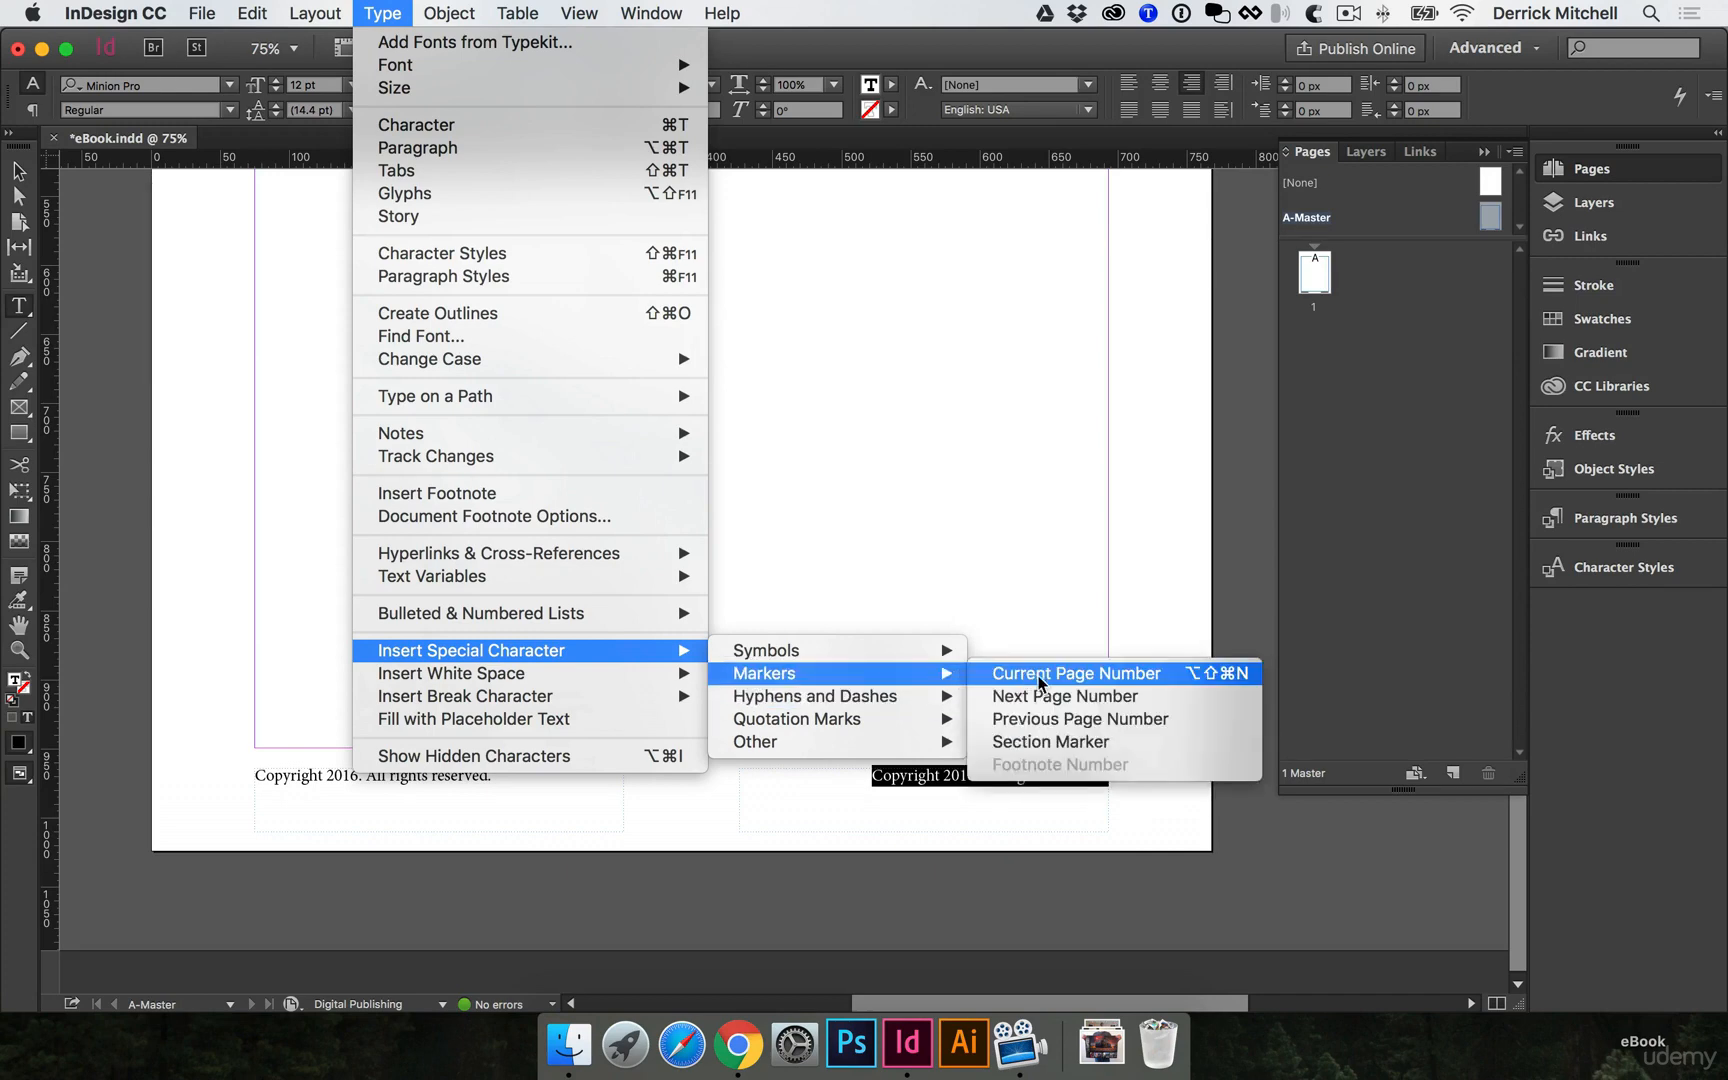
pyautogui.click(1096, 675)
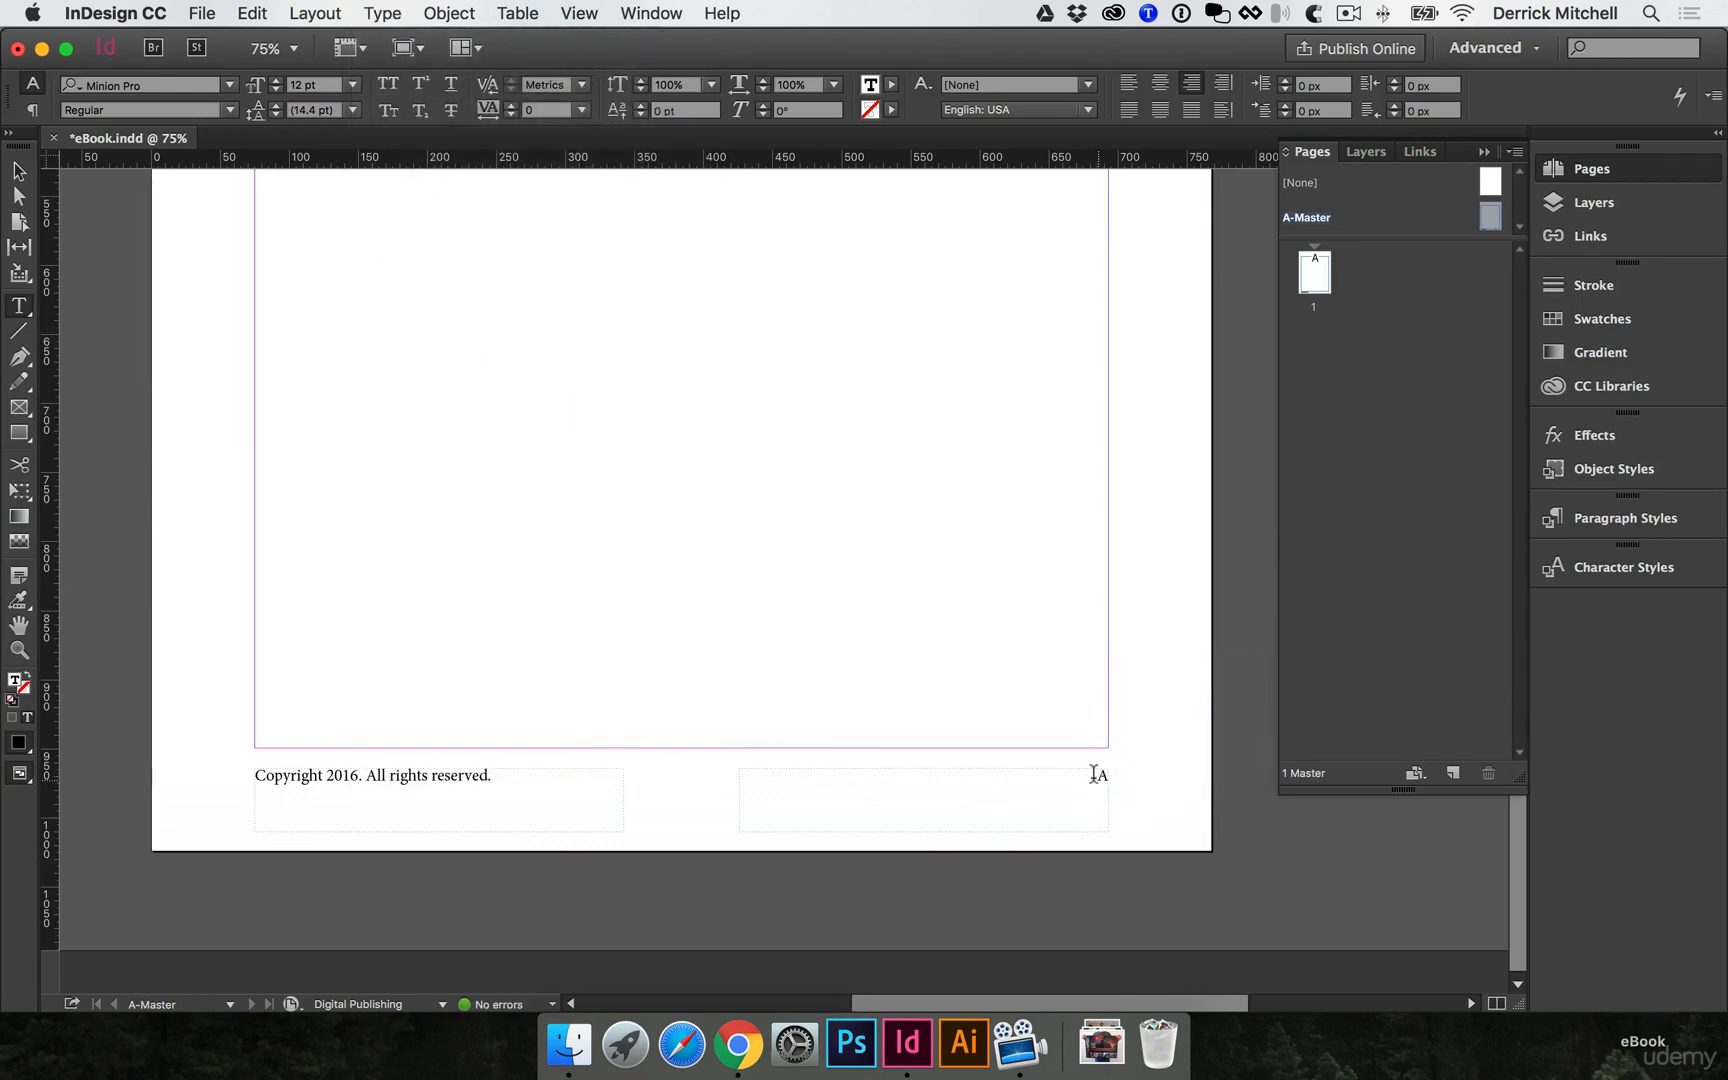
# Examine the page number marker up close on the A-Master page and on page 1.
pyautogui.keyDown('super'); pyautogui.click(1164, 722); pyautogui.keyUp('super')
pyautogui.keyDown('super'); pyautogui.click(1088, 771); pyautogui.keyUp('super')
pyautogui.keyDown('super'); pyautogui.click(815, 730); pyautogui.keyUp('super')
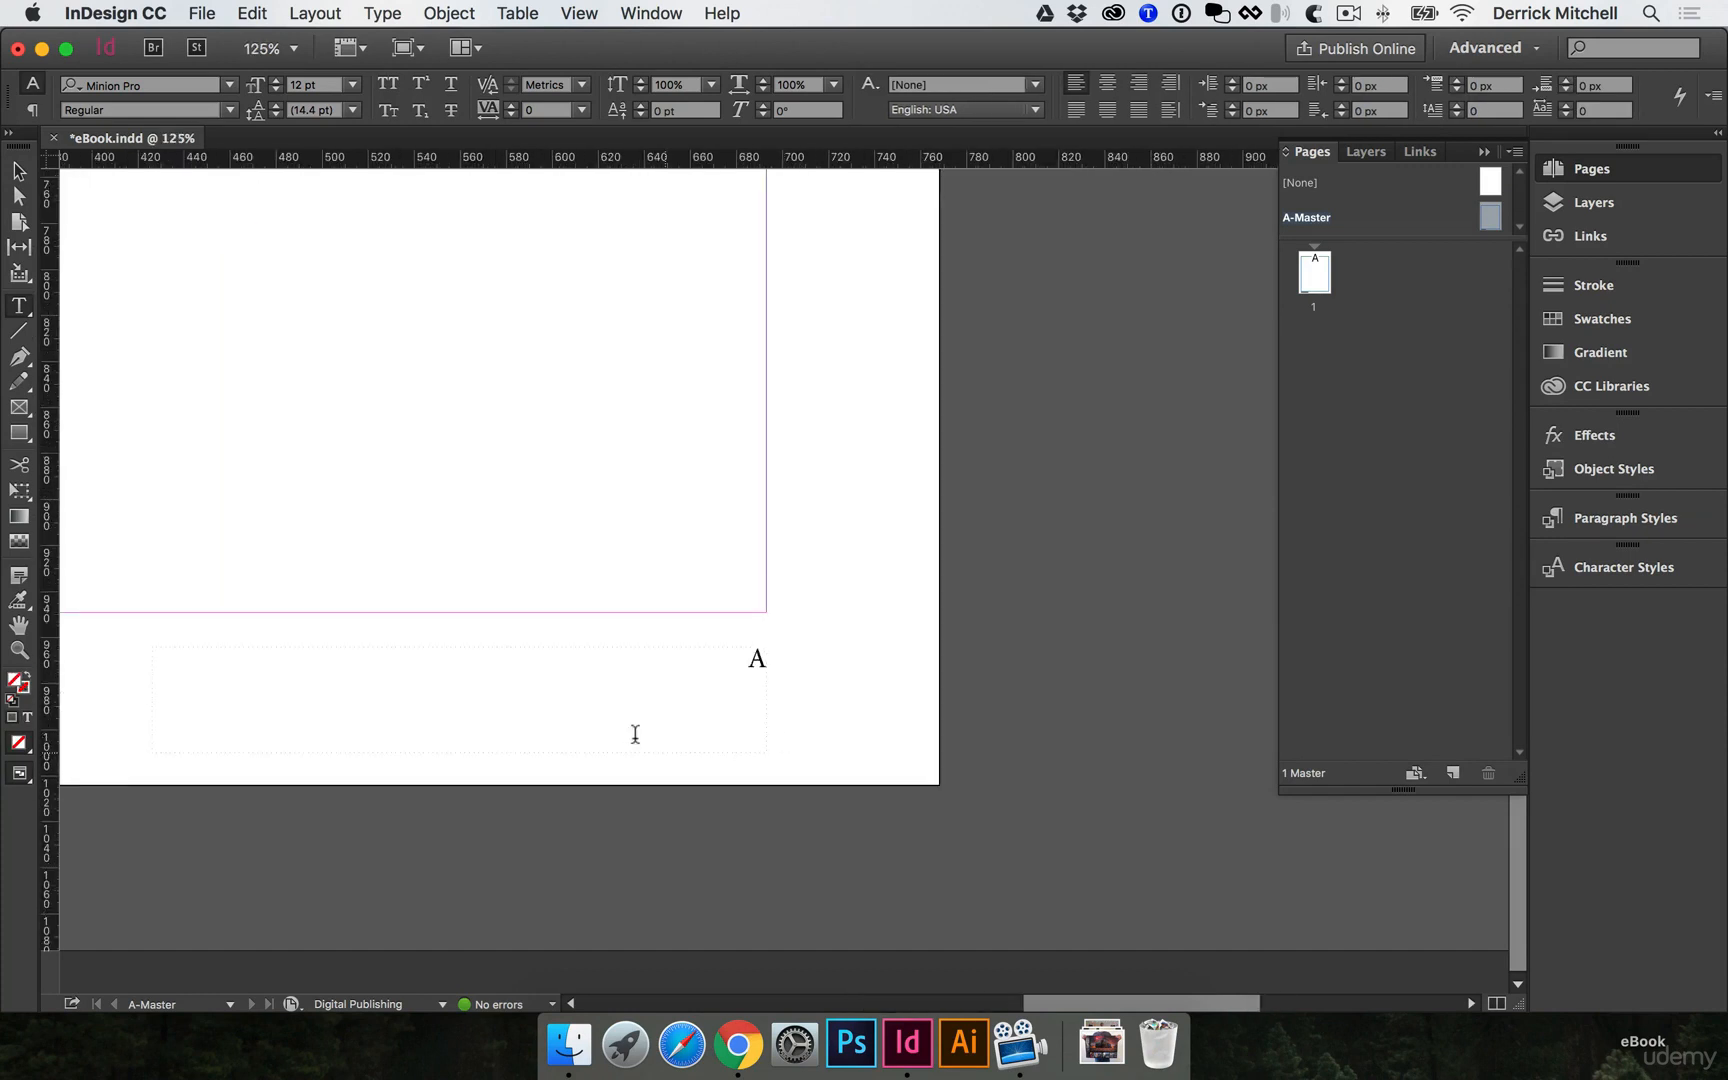
pyautogui.moveTo(636, 722); pyautogui.dragTo(880, 767)
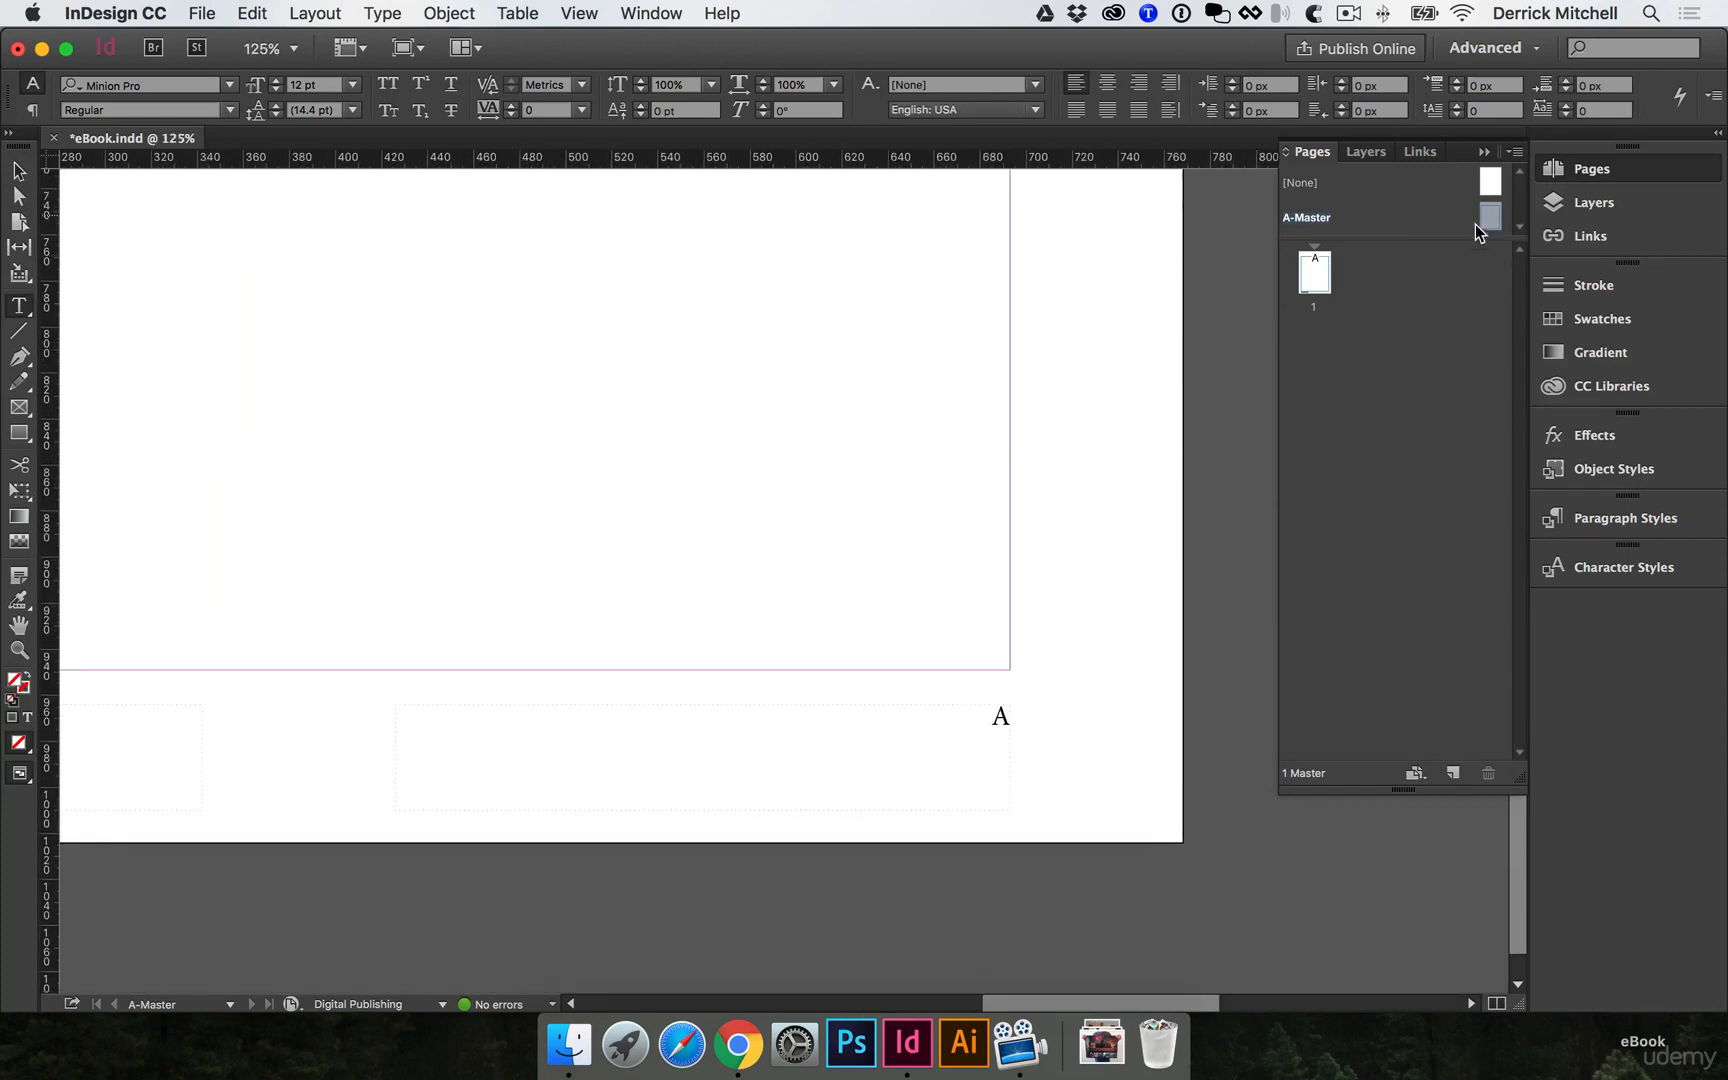
pyautogui.doubleClick(1314, 272)
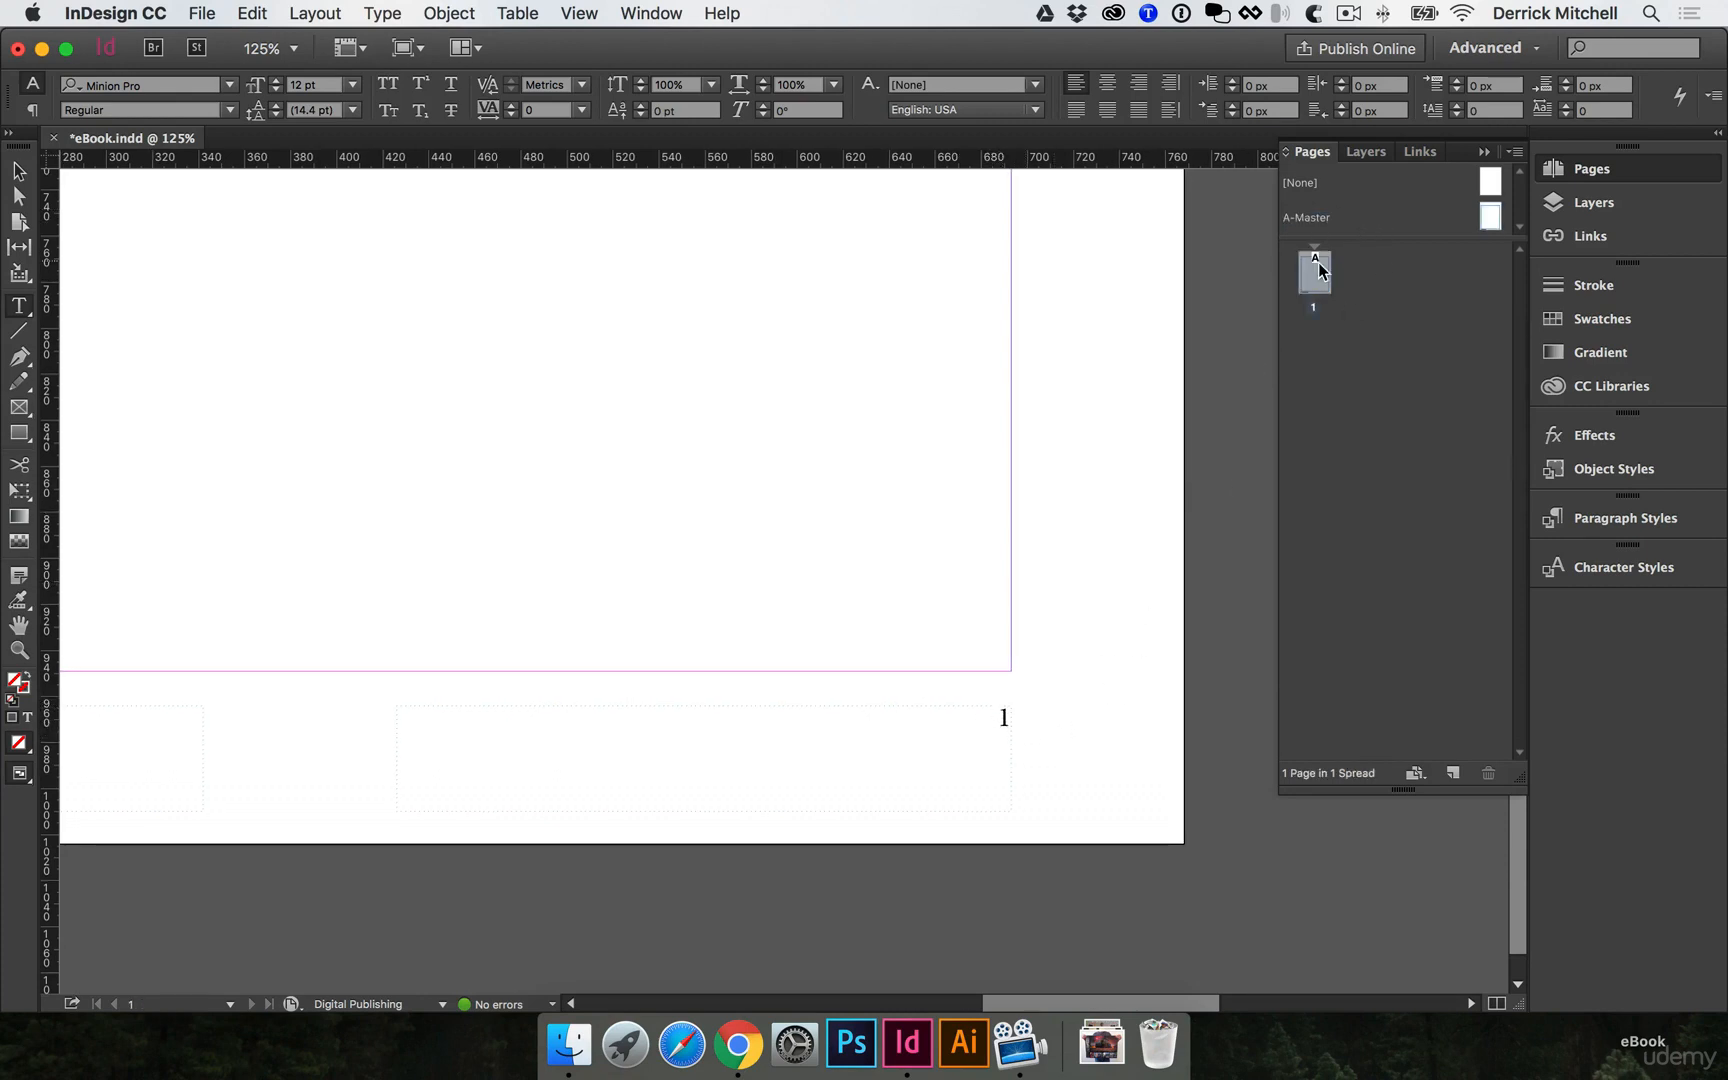
# Add two pages to the document and check the footer's page number on pages 2 and 3.
pyautogui.click(1450, 773)
pyautogui.click(1450, 773)
pyautogui.doubleClick(1314, 347)
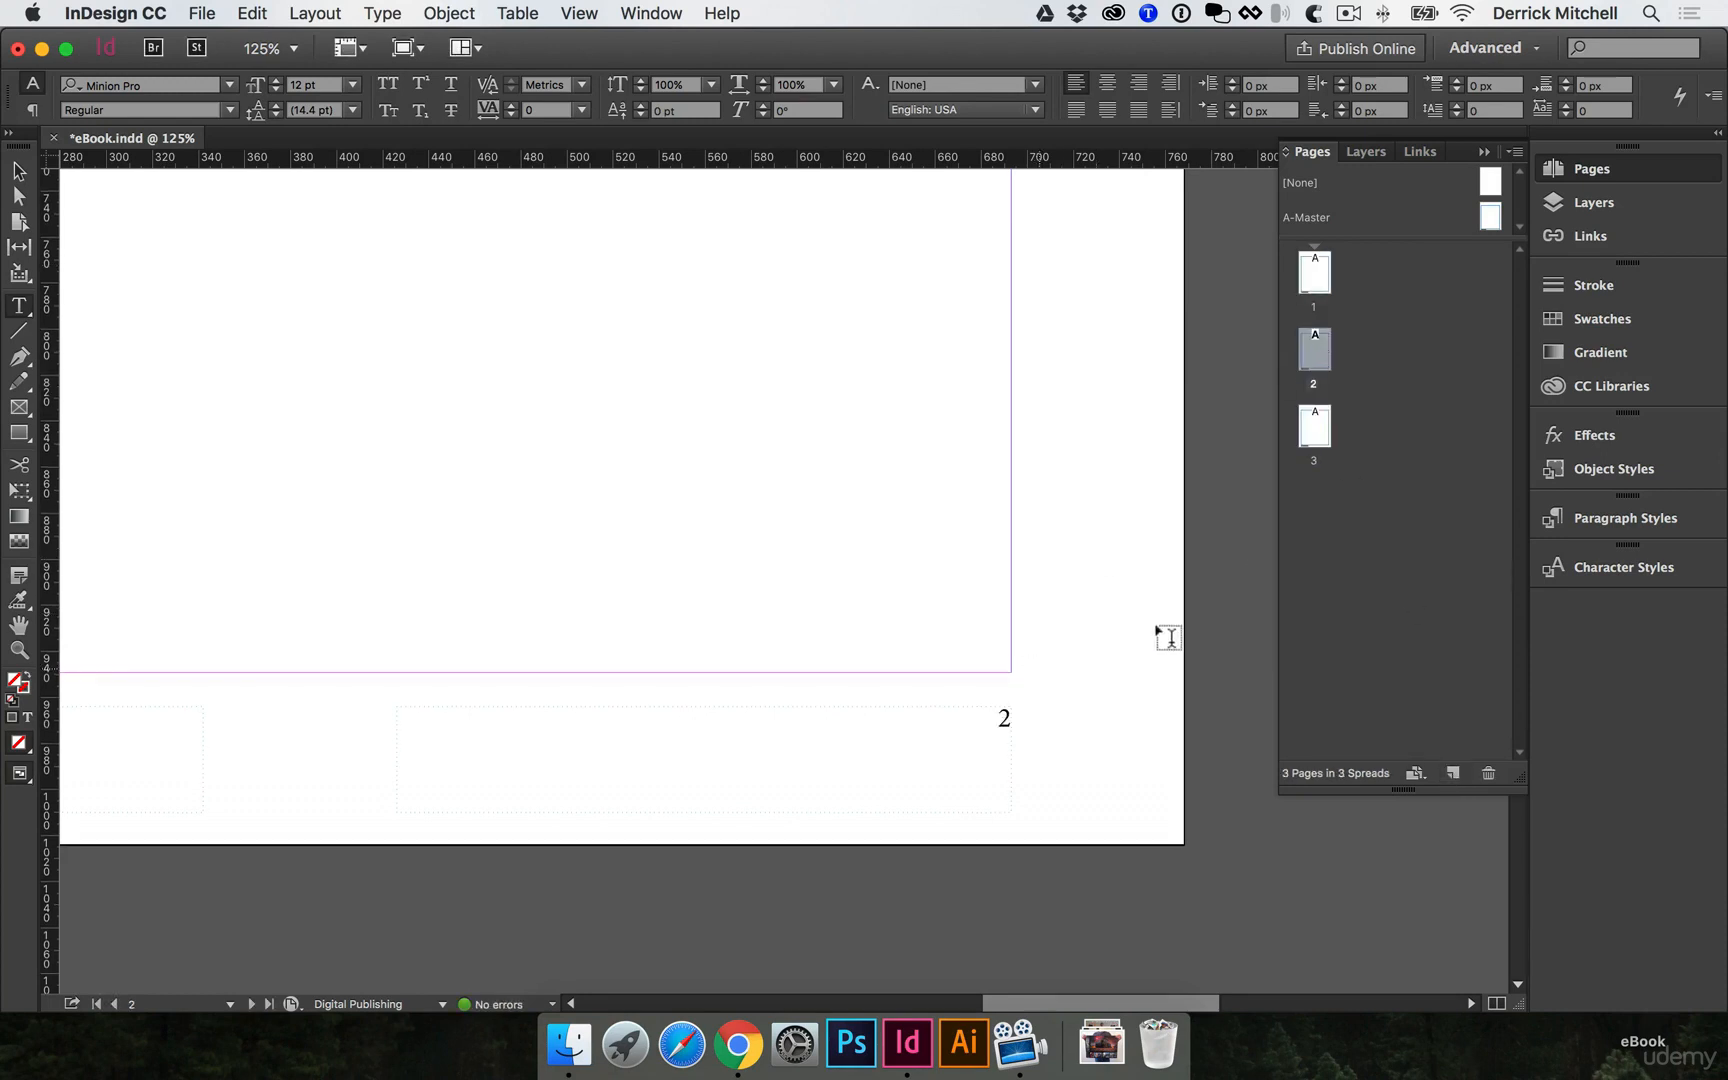
pyautogui.doubleClick(1320, 412)
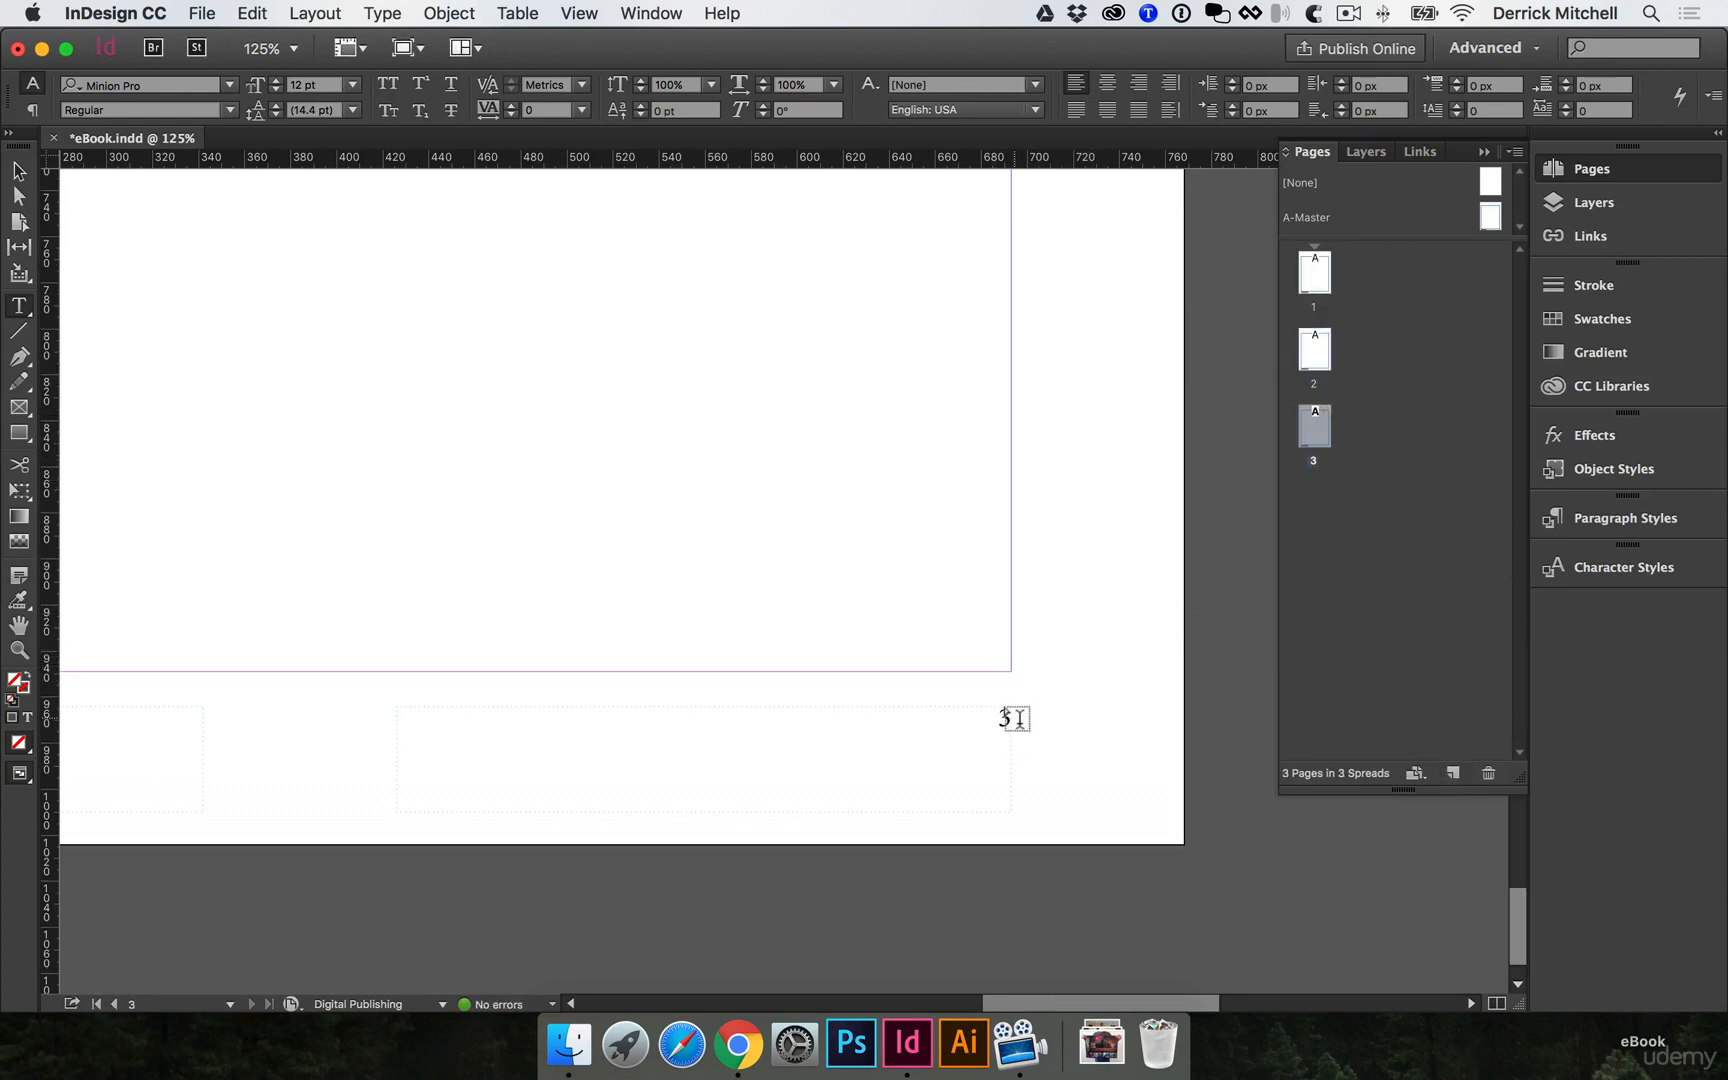
pyautogui.hscroll(-5, 896, 528)
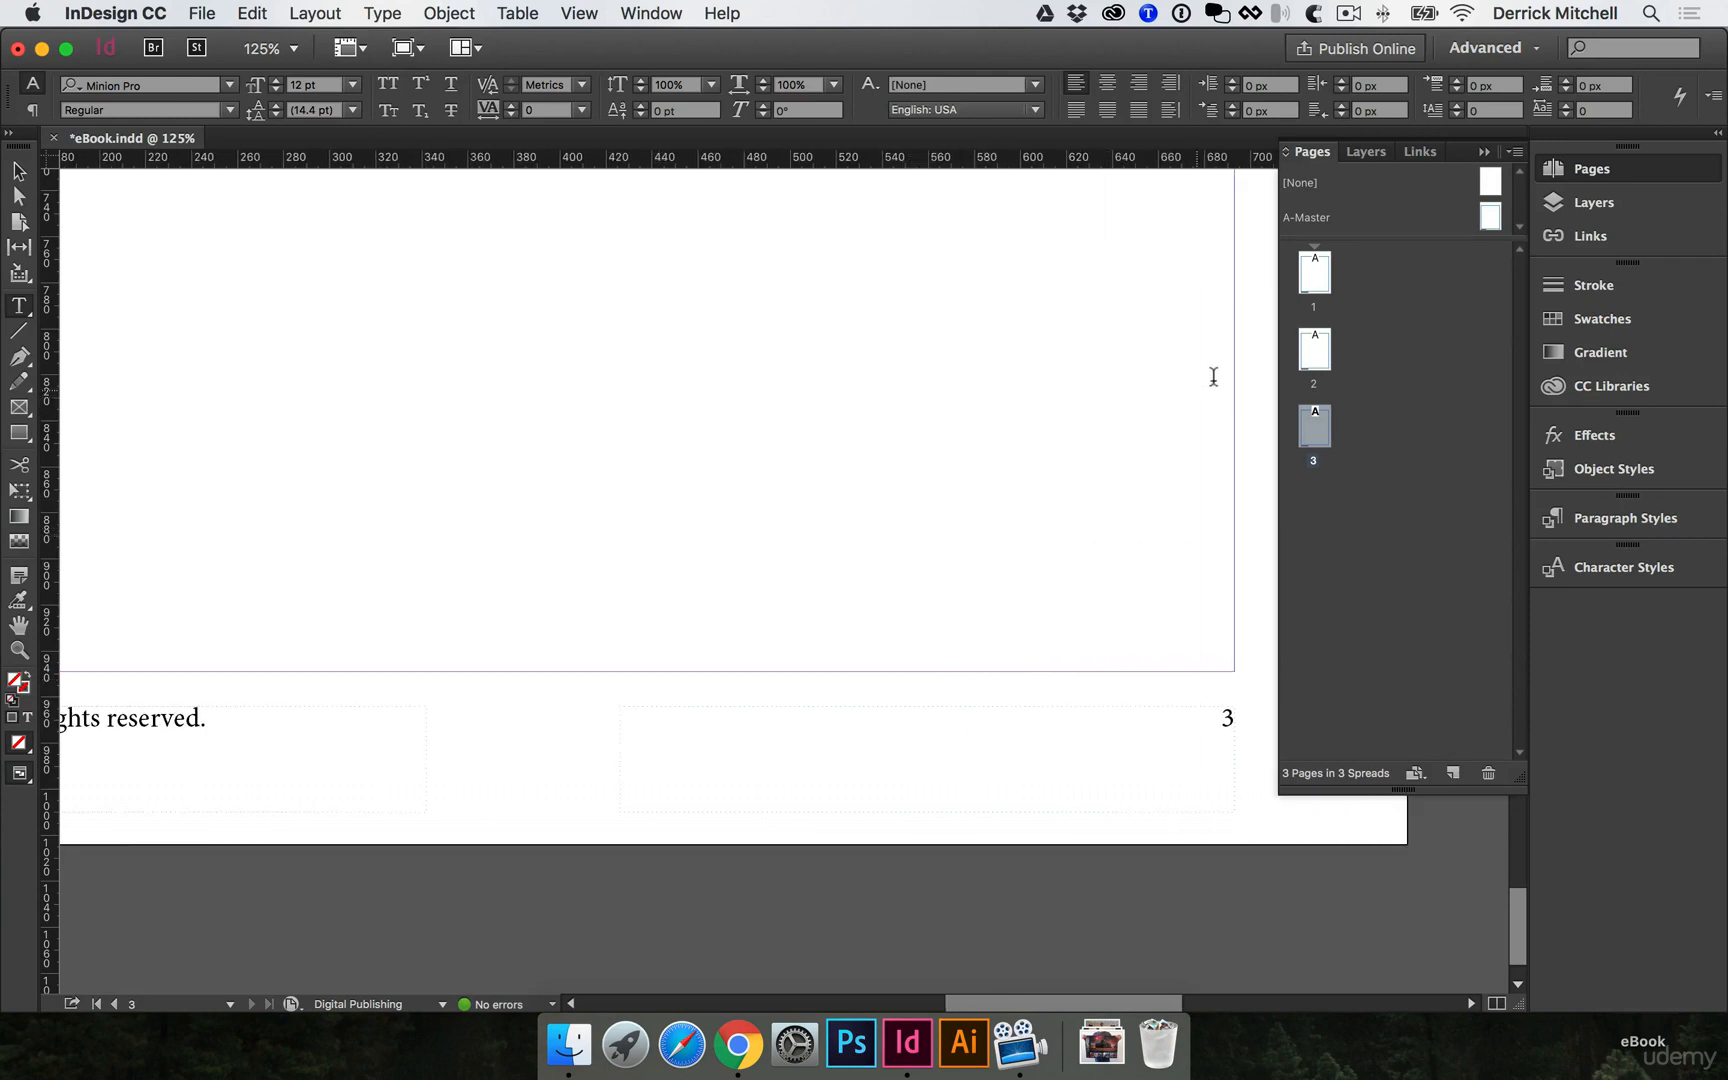
# Draw an RGB Cyan filled rectangle about 578 by 220 px above the footer on the A-Master page.
pyautogui.doubleClick(1493, 220)
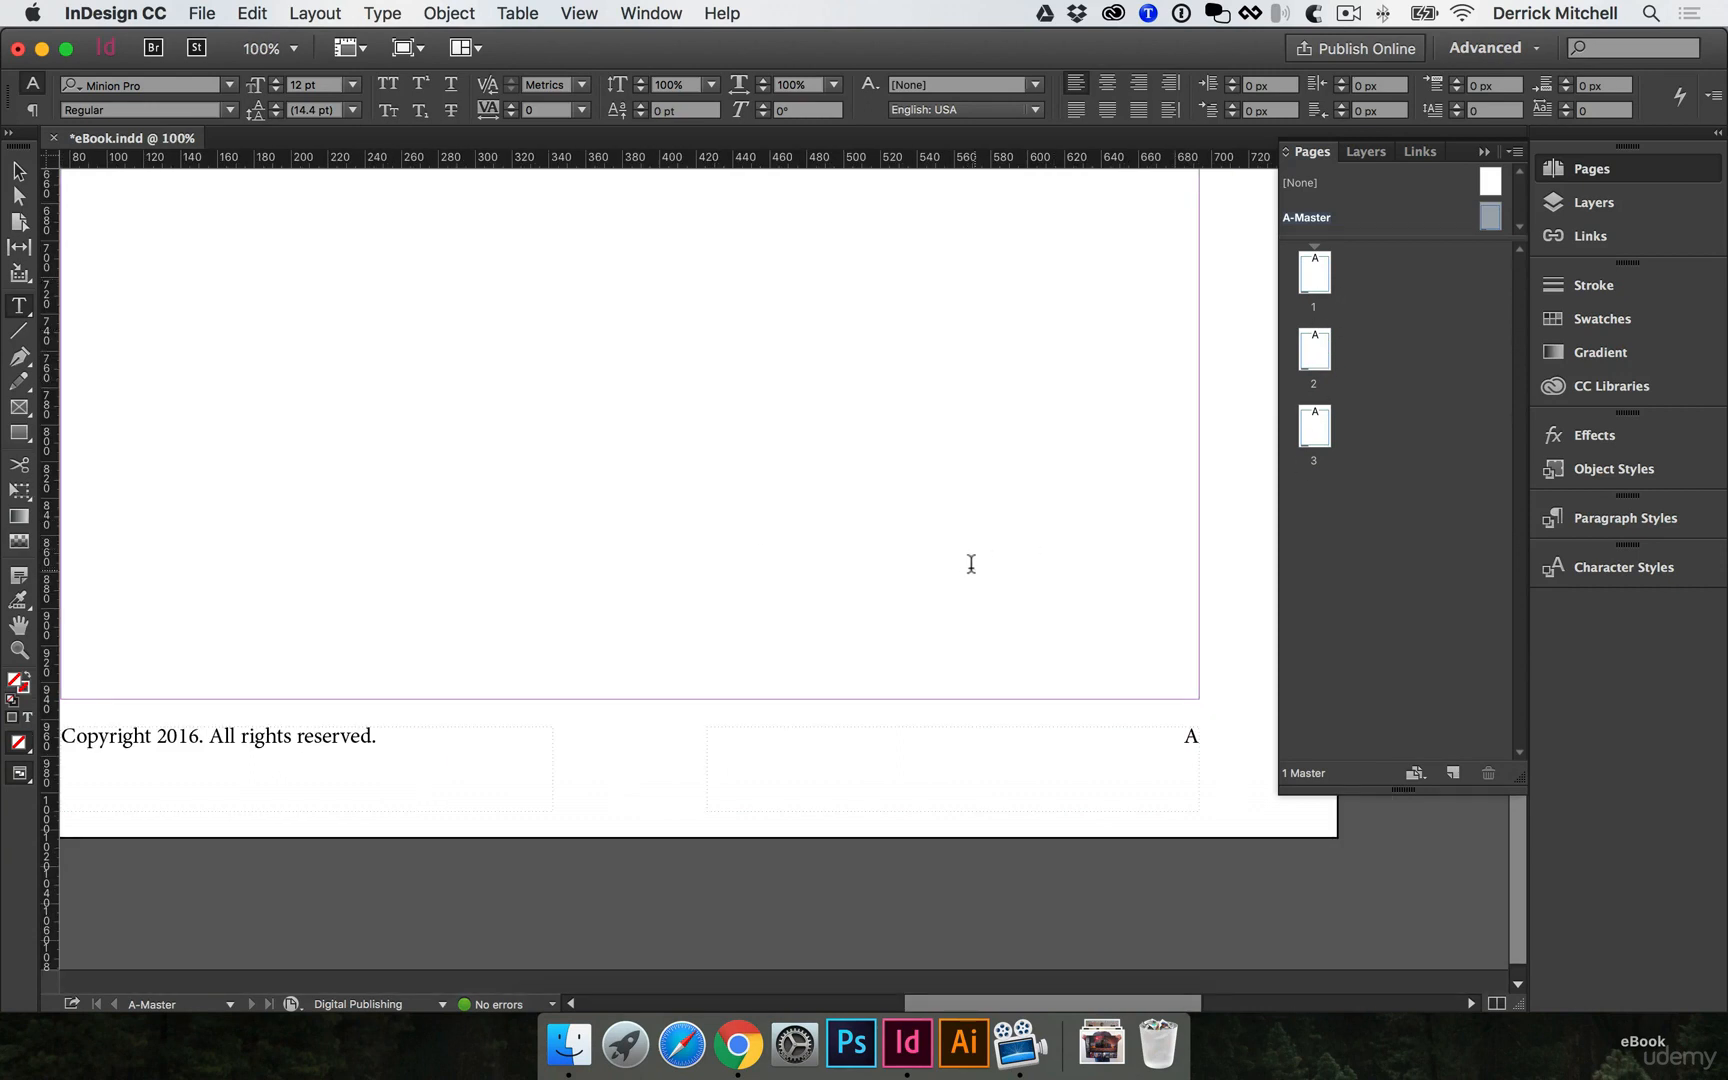
pyautogui.press('m')
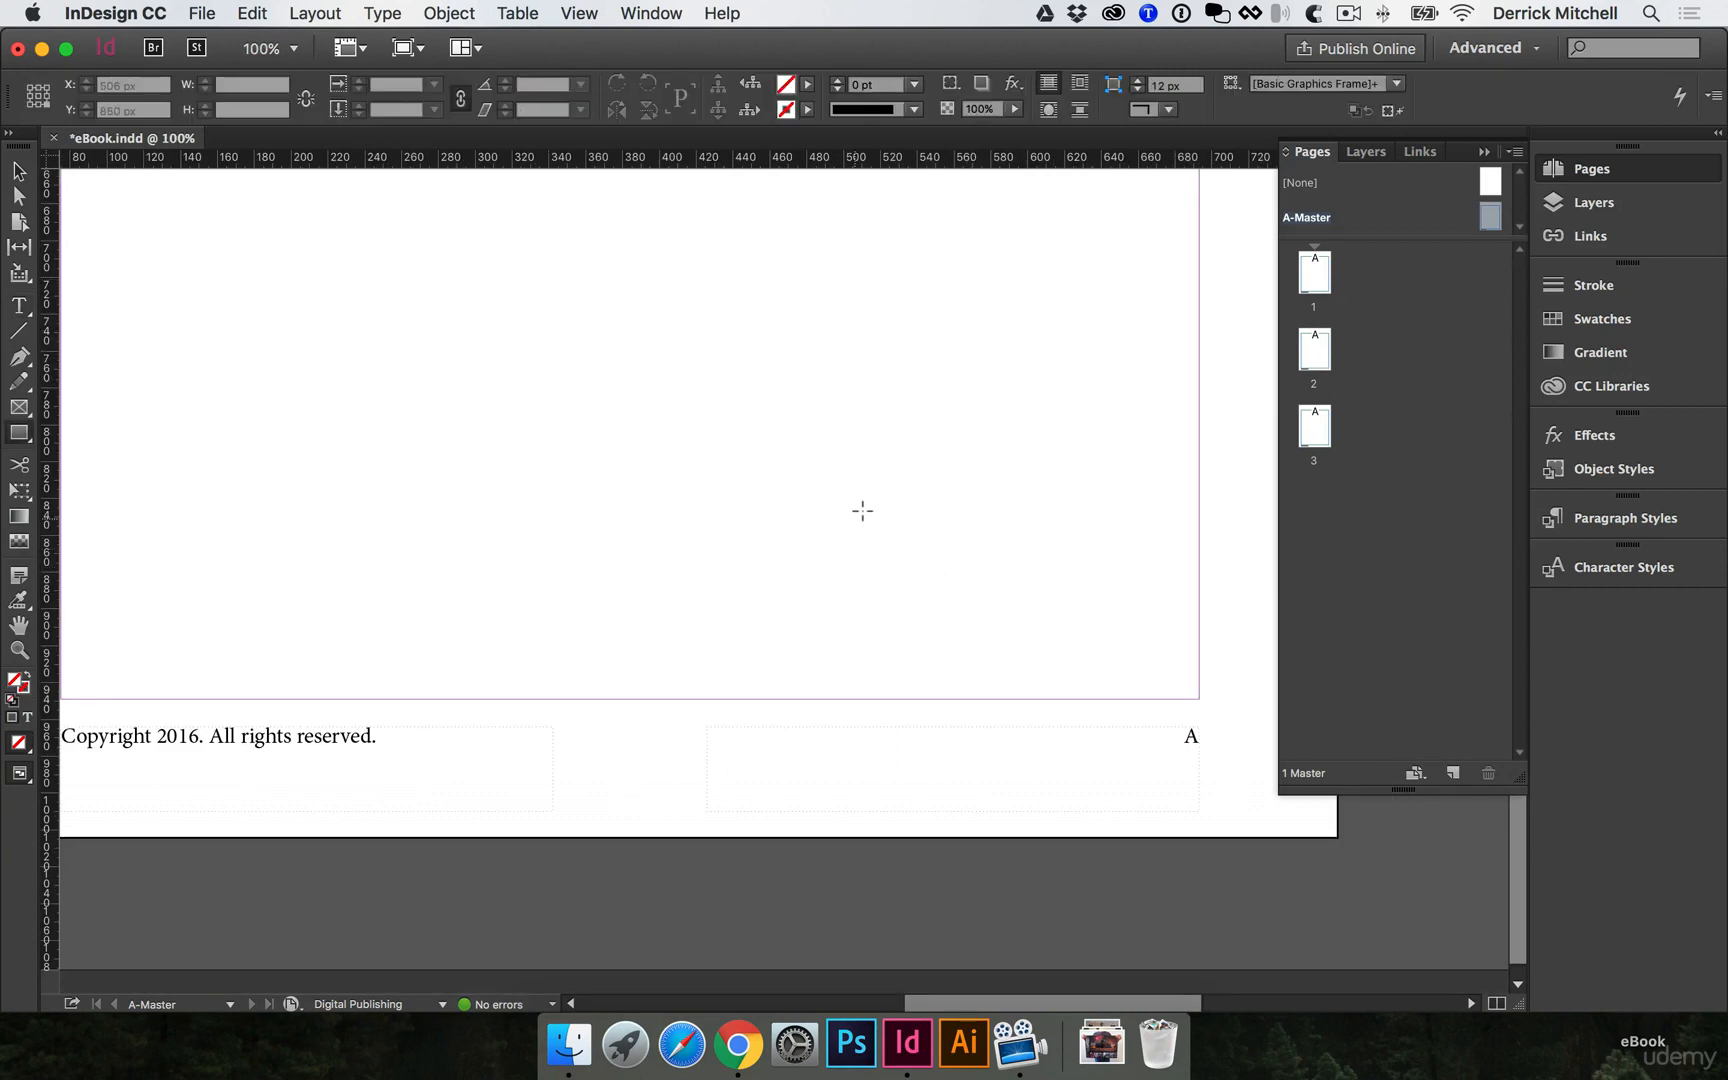
pyautogui.click(806, 84)
pyautogui.click(672, 230)
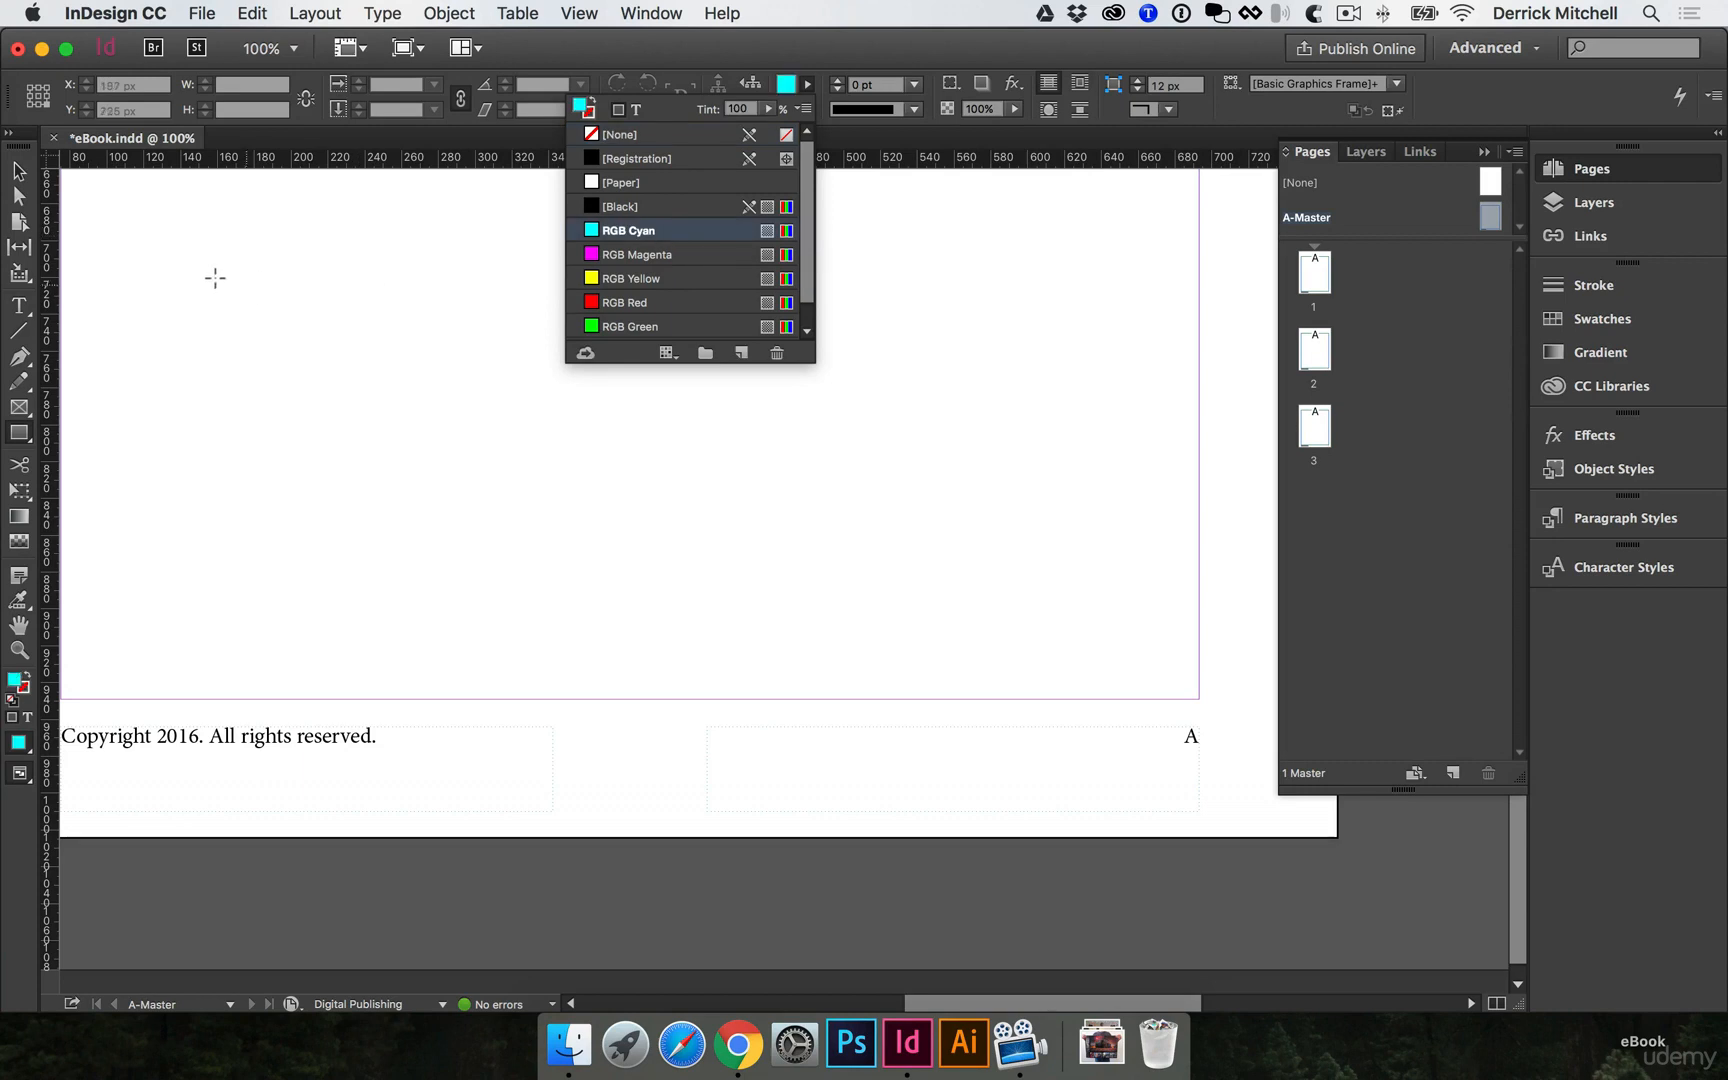
pyautogui.moveTo(99, 207); pyautogui.dragTo(1164, 612)
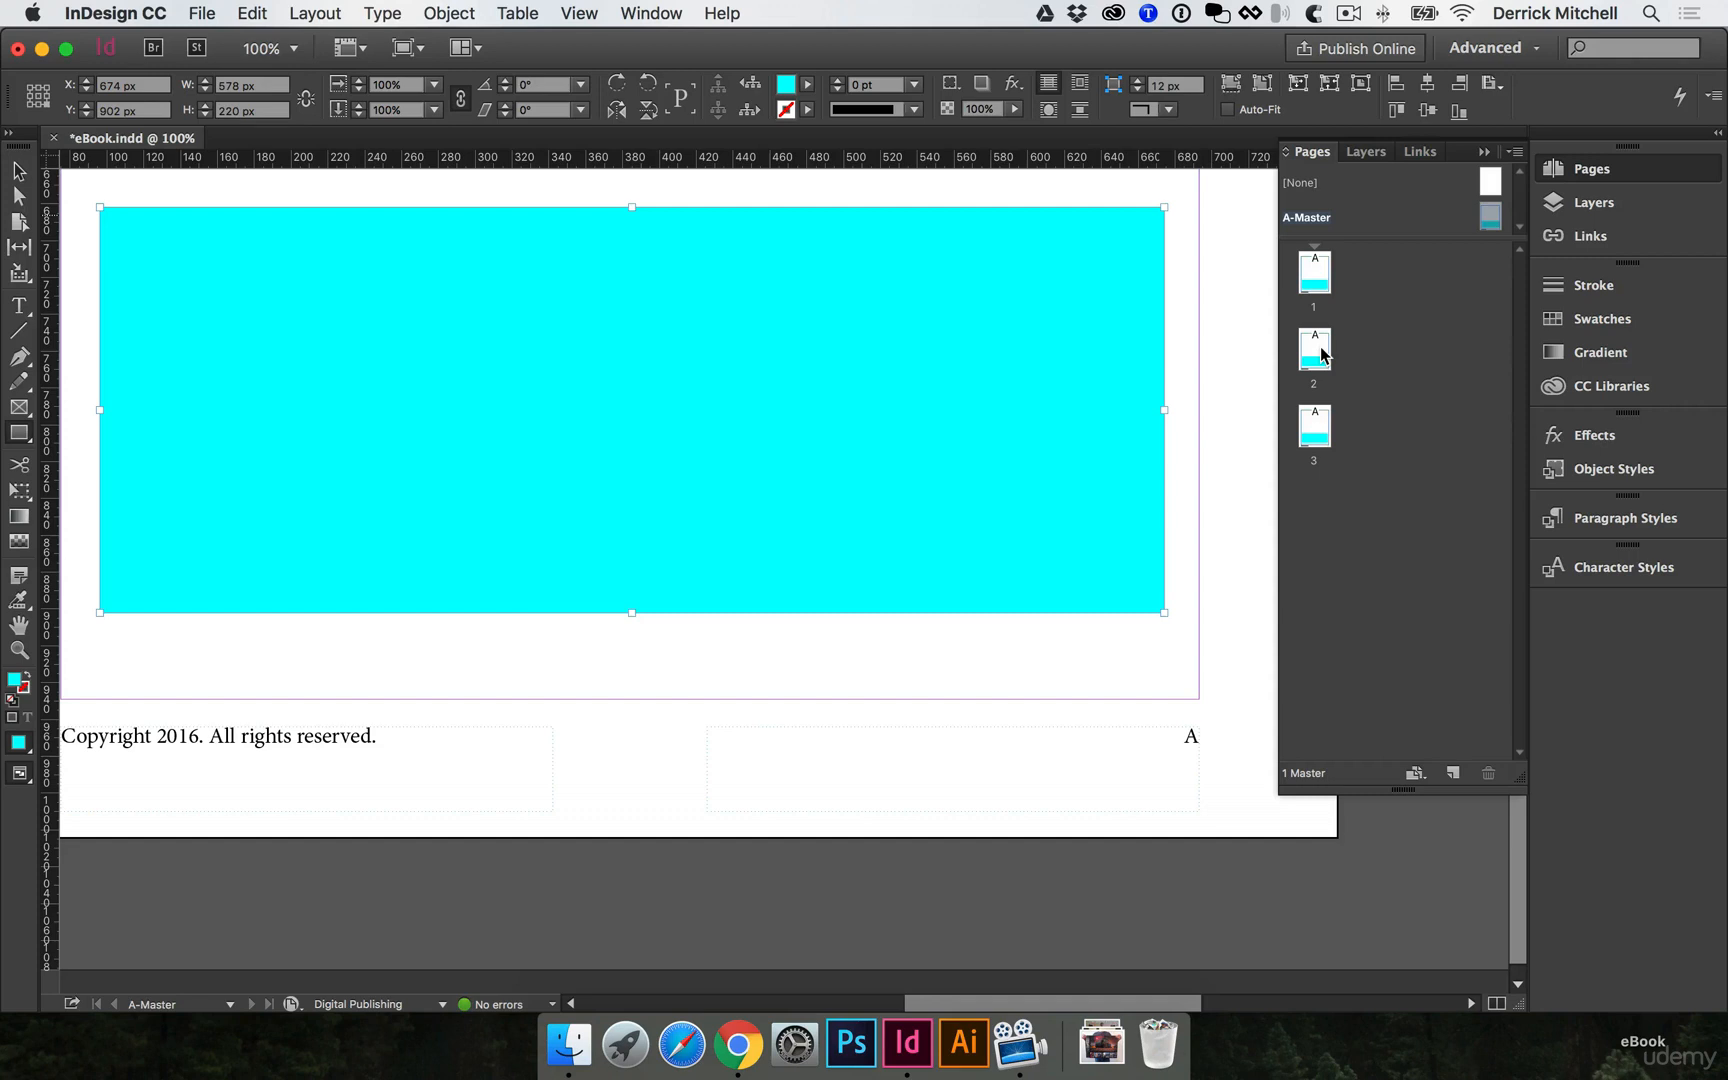
# Go through pages 1, 2 and 3 to examine how the master's rectangle carries over.
pyautogui.doubleClick(1315, 275)
pyautogui.doubleClick(1315, 372)
pyautogui.doubleClick(1316, 425)
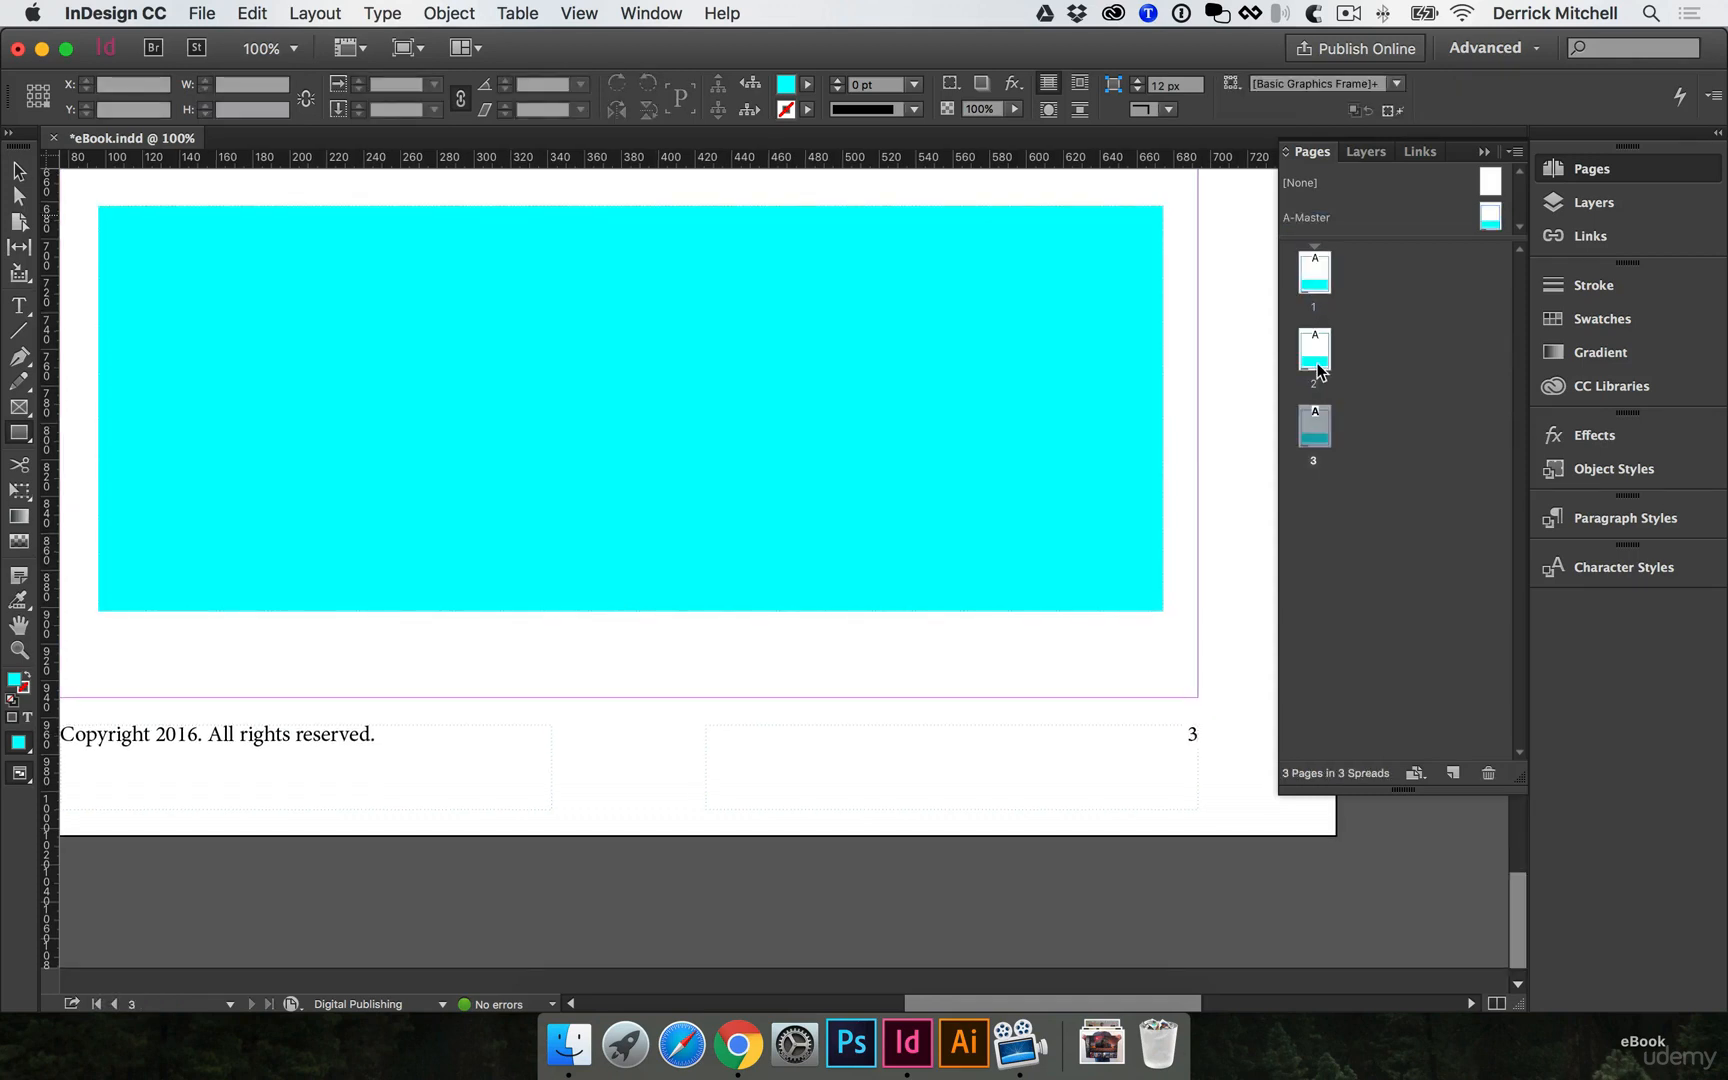
pyautogui.doubleClick(1320, 362)
pyautogui.click(1313, 291)
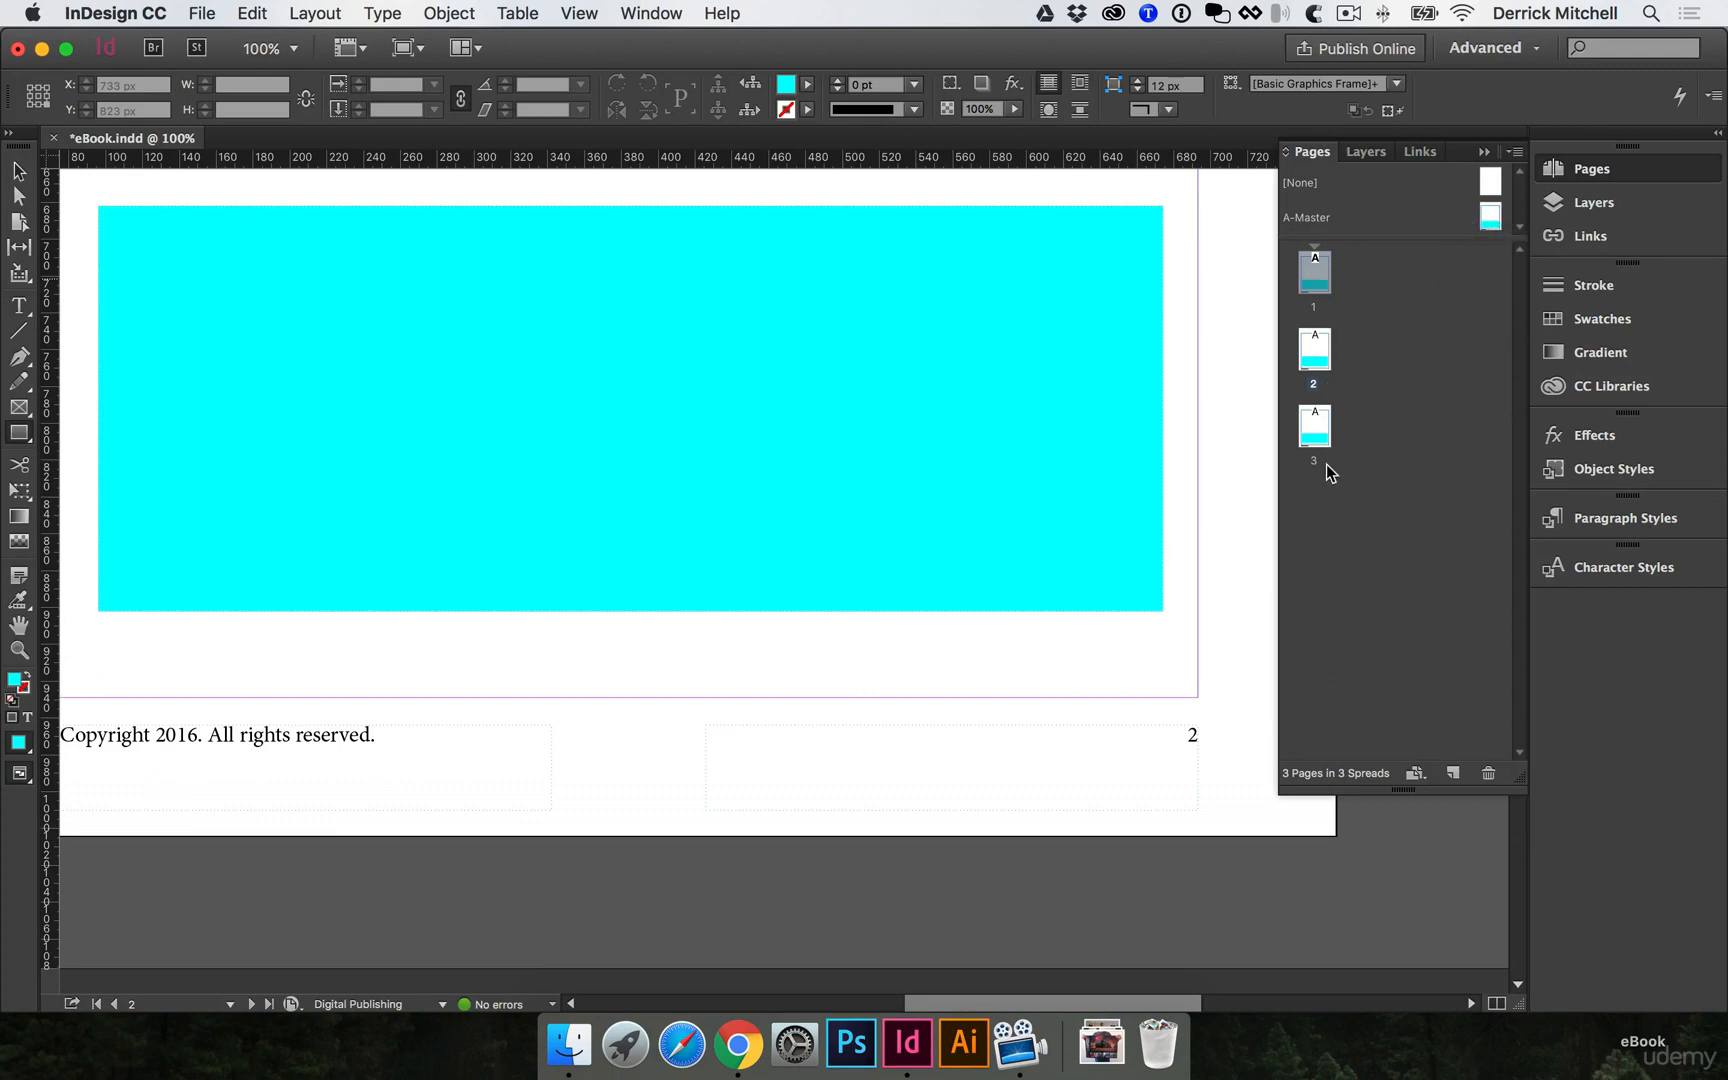
# Delete the cyan rectangle from the A-Master page.
pyautogui.click(18, 171)
pyautogui.doubleClick(1490, 214)
pyautogui.click(826, 348)
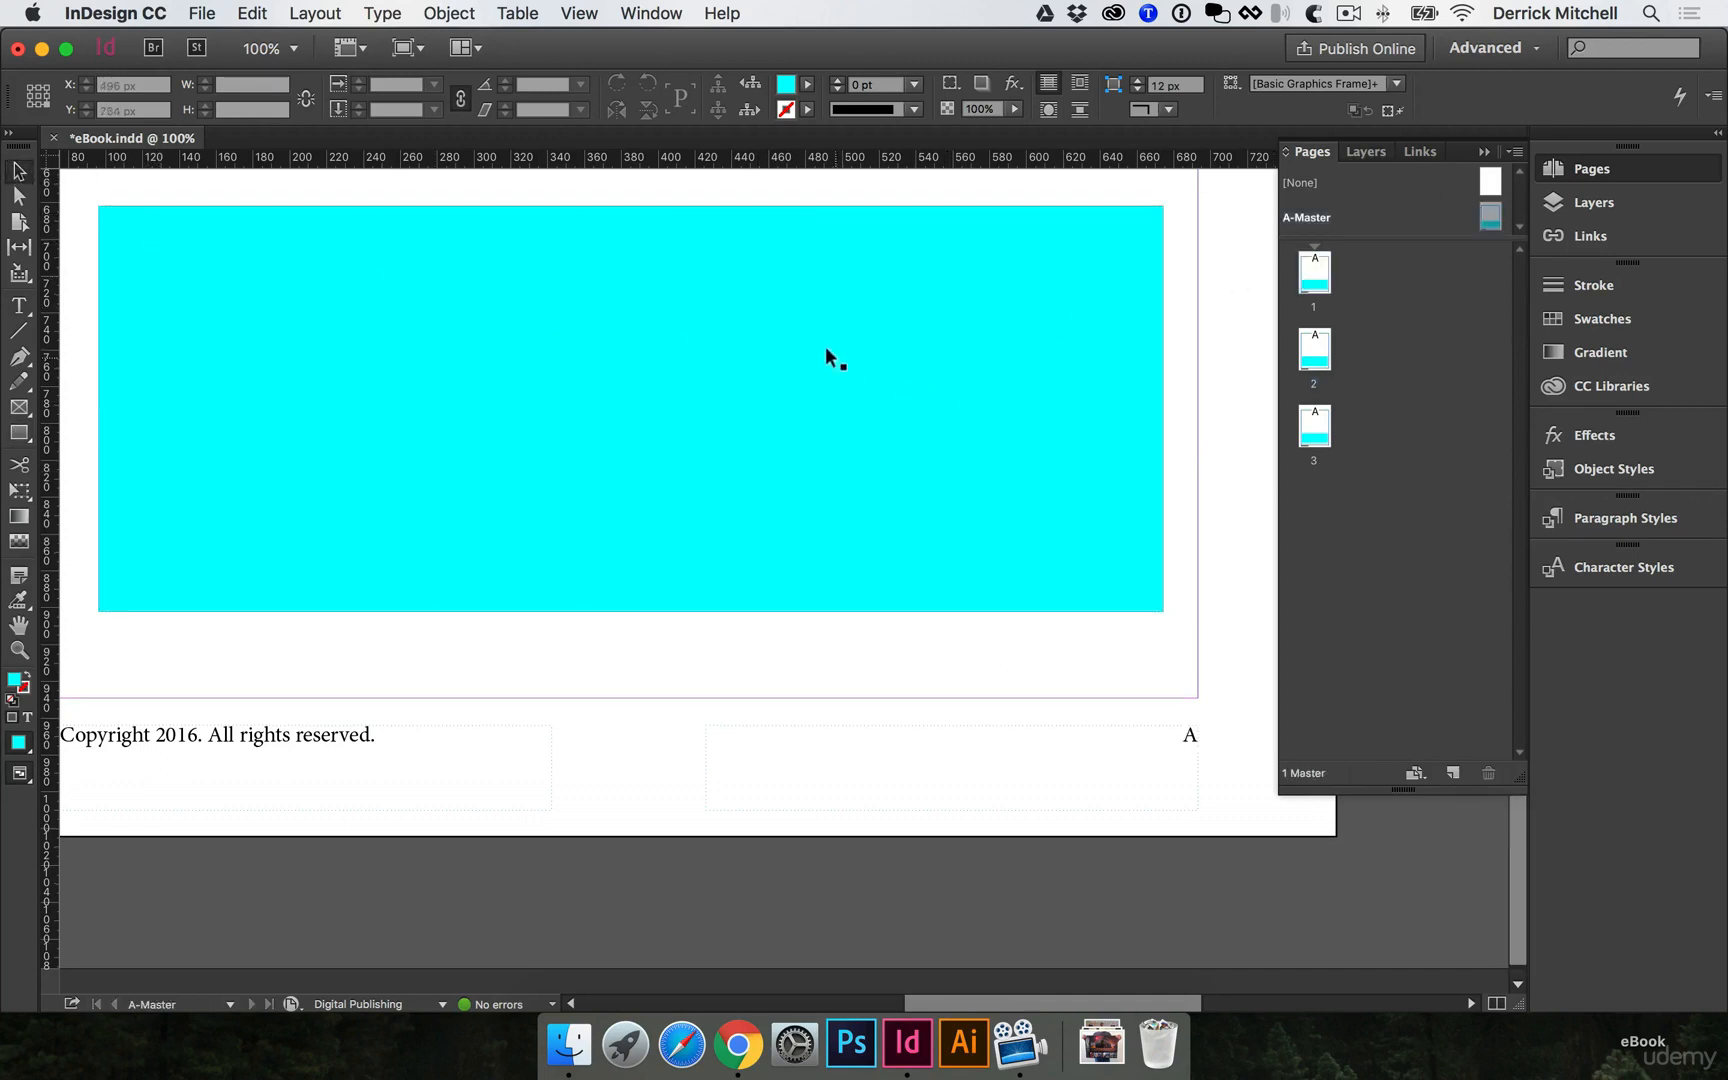
pyautogui.press('Delete')
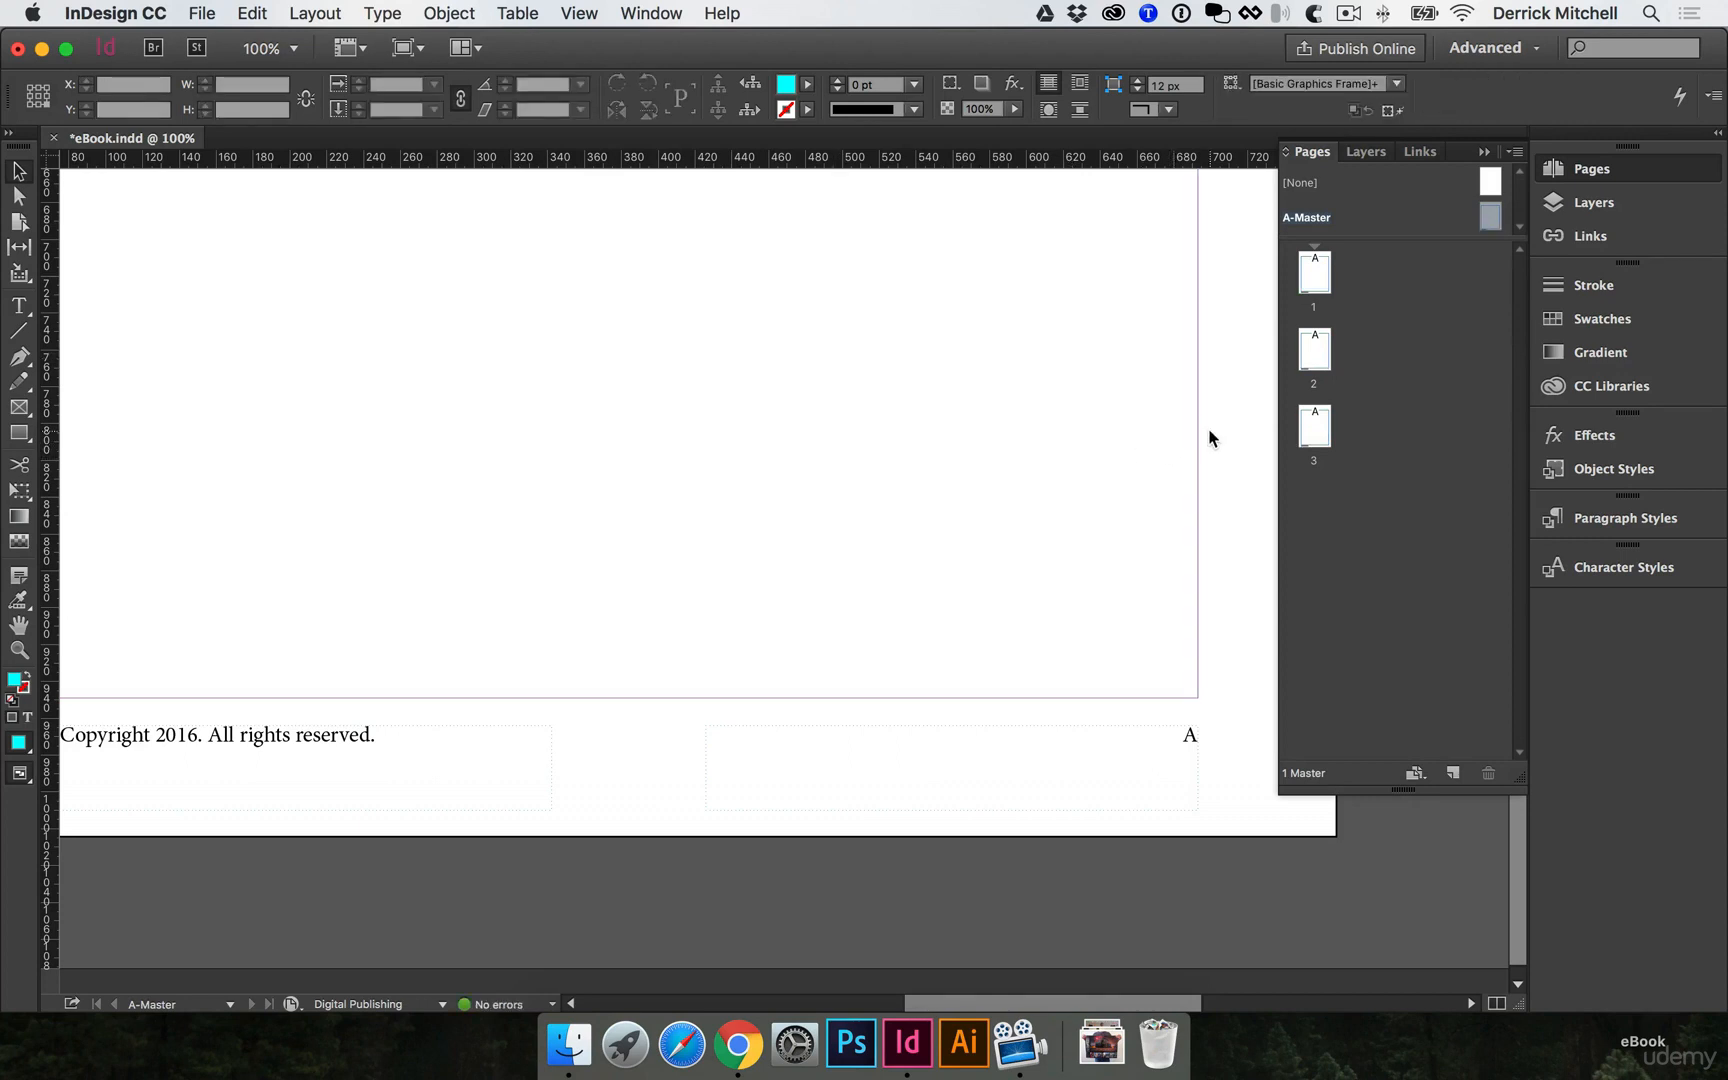
# Save the document and delete pages 3 and 2 so that only page 1 is left.
pyautogui.press('super+s')
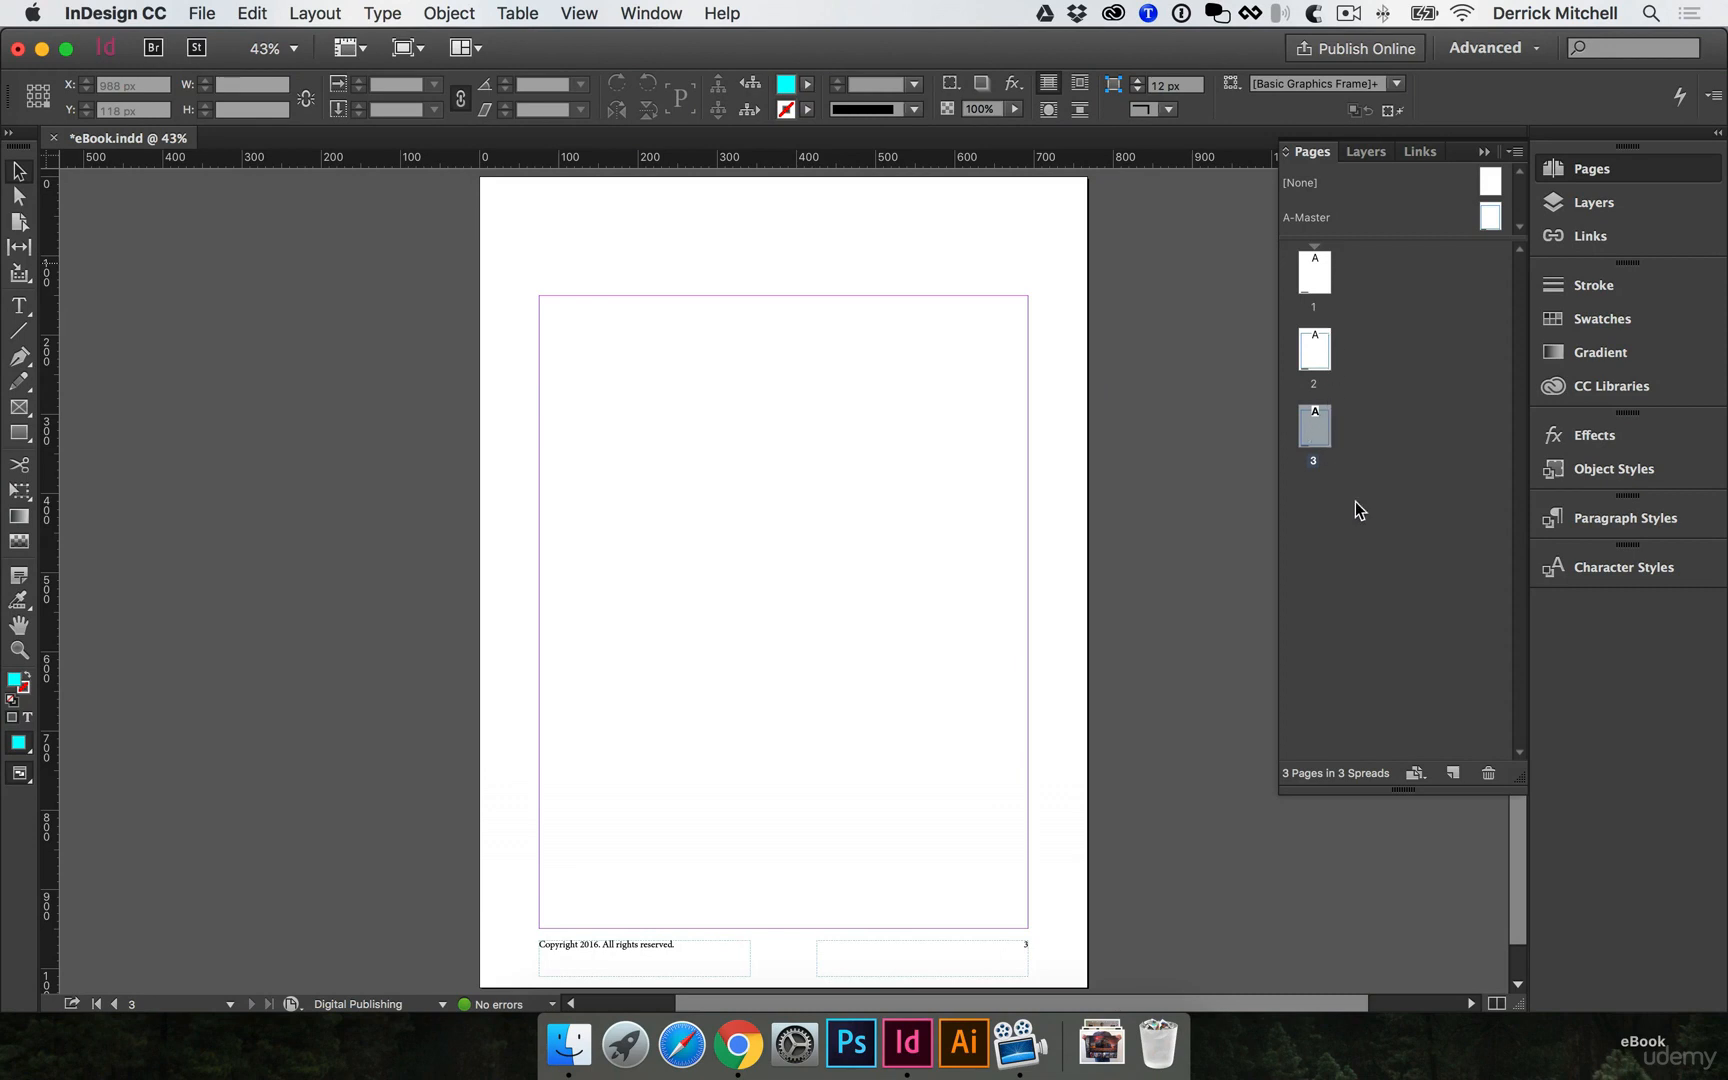
pyautogui.click(1486, 773)
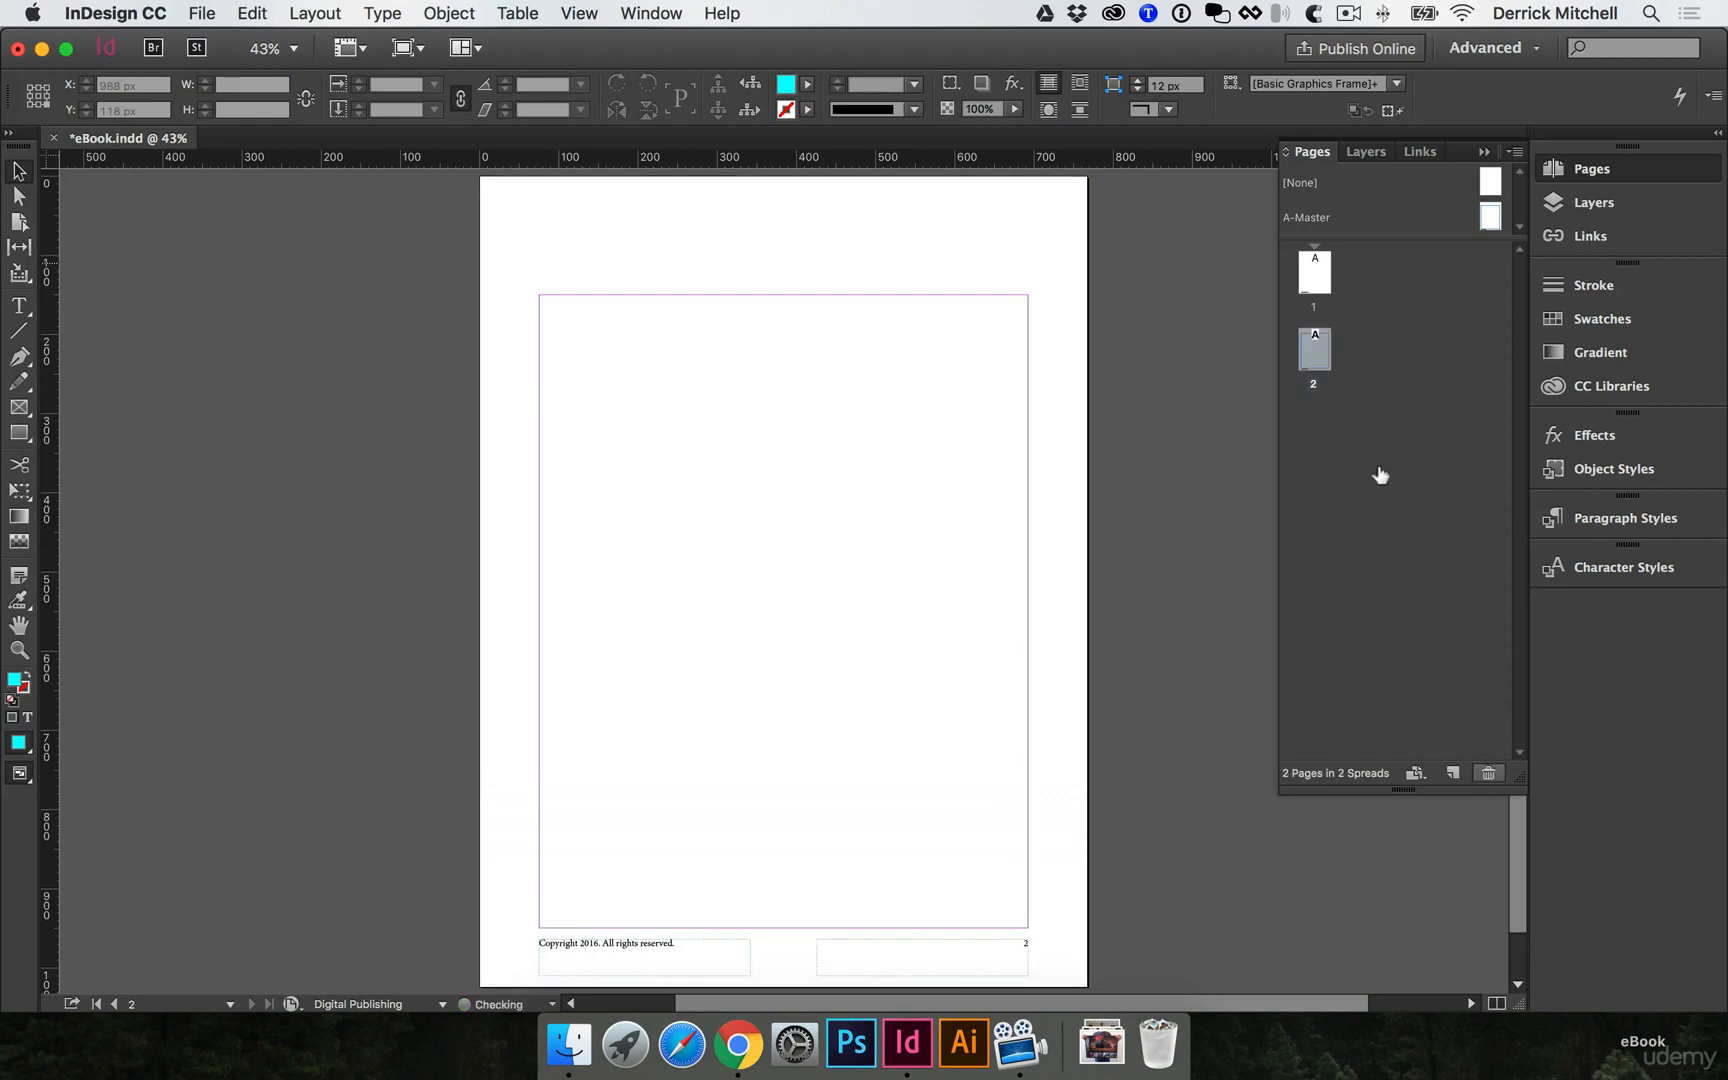
pyautogui.click(1489, 775)
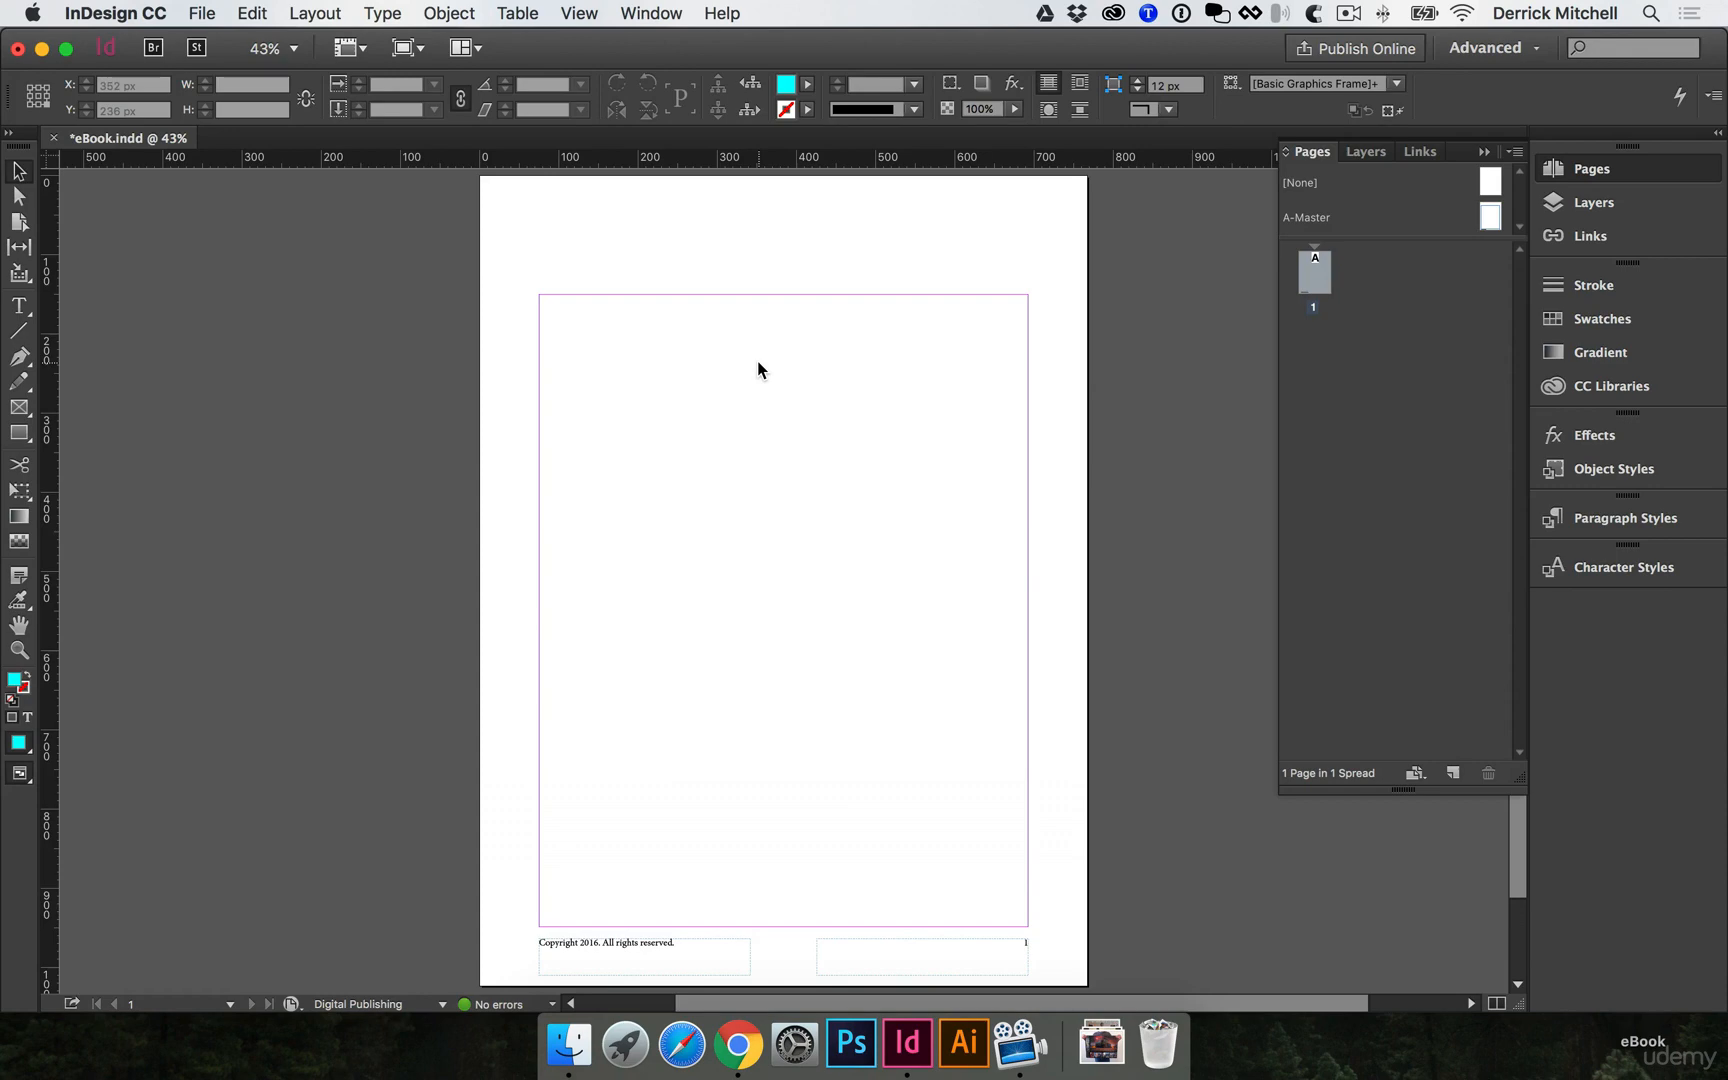
# Place eBook-text.docx on page 1 in a frame about 267 px wide, extended to the bottom margin at about 767 px tall.
pyautogui.click(204, 15)
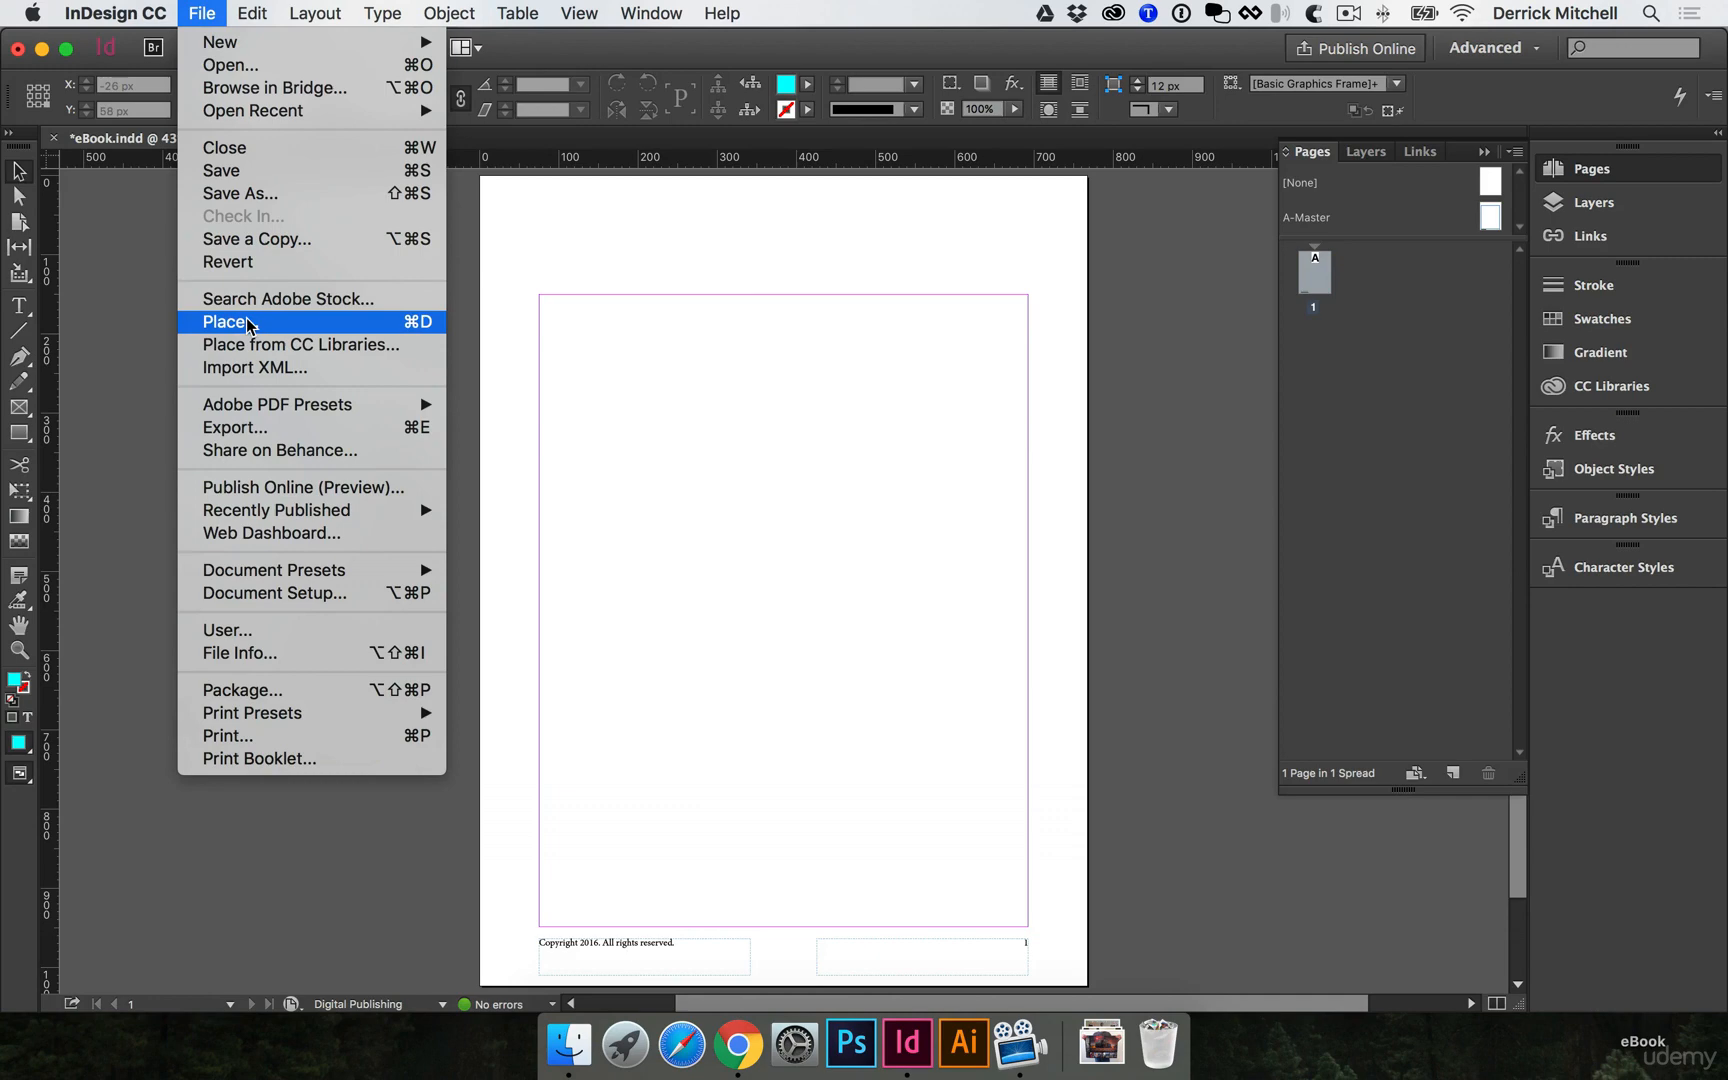
pyautogui.click(378, 329)
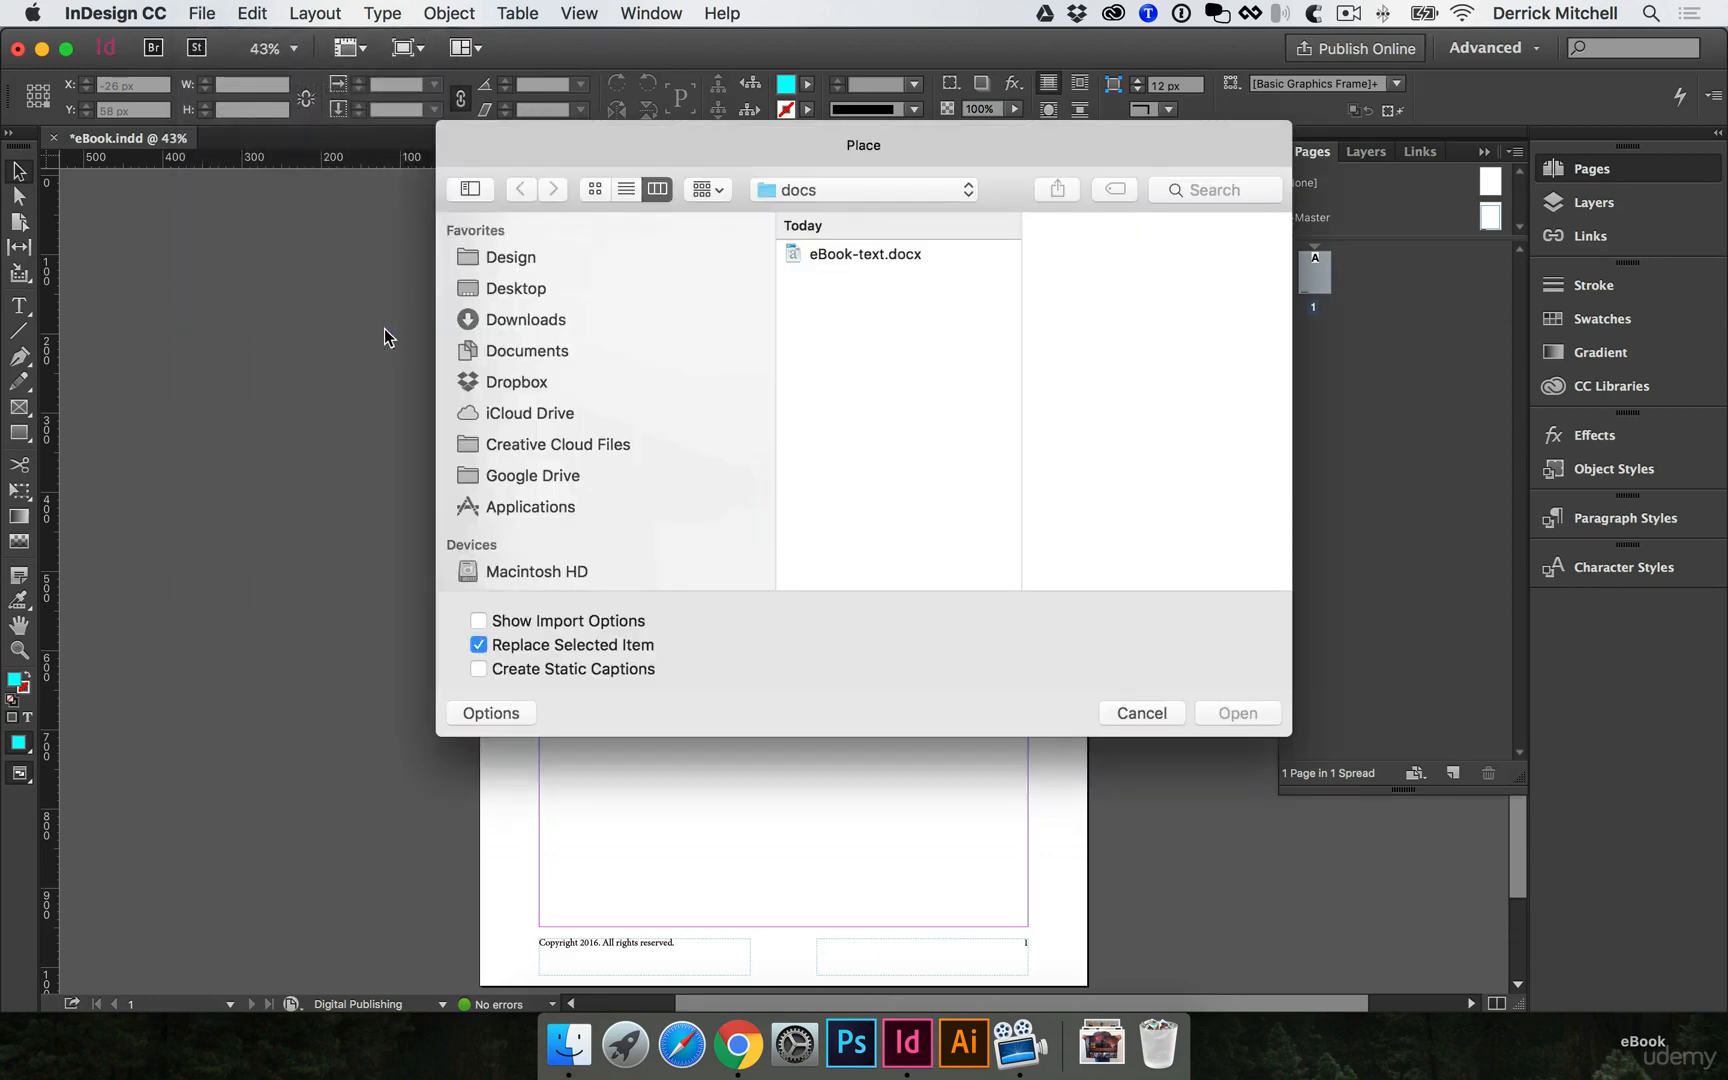
pyautogui.click(848, 257)
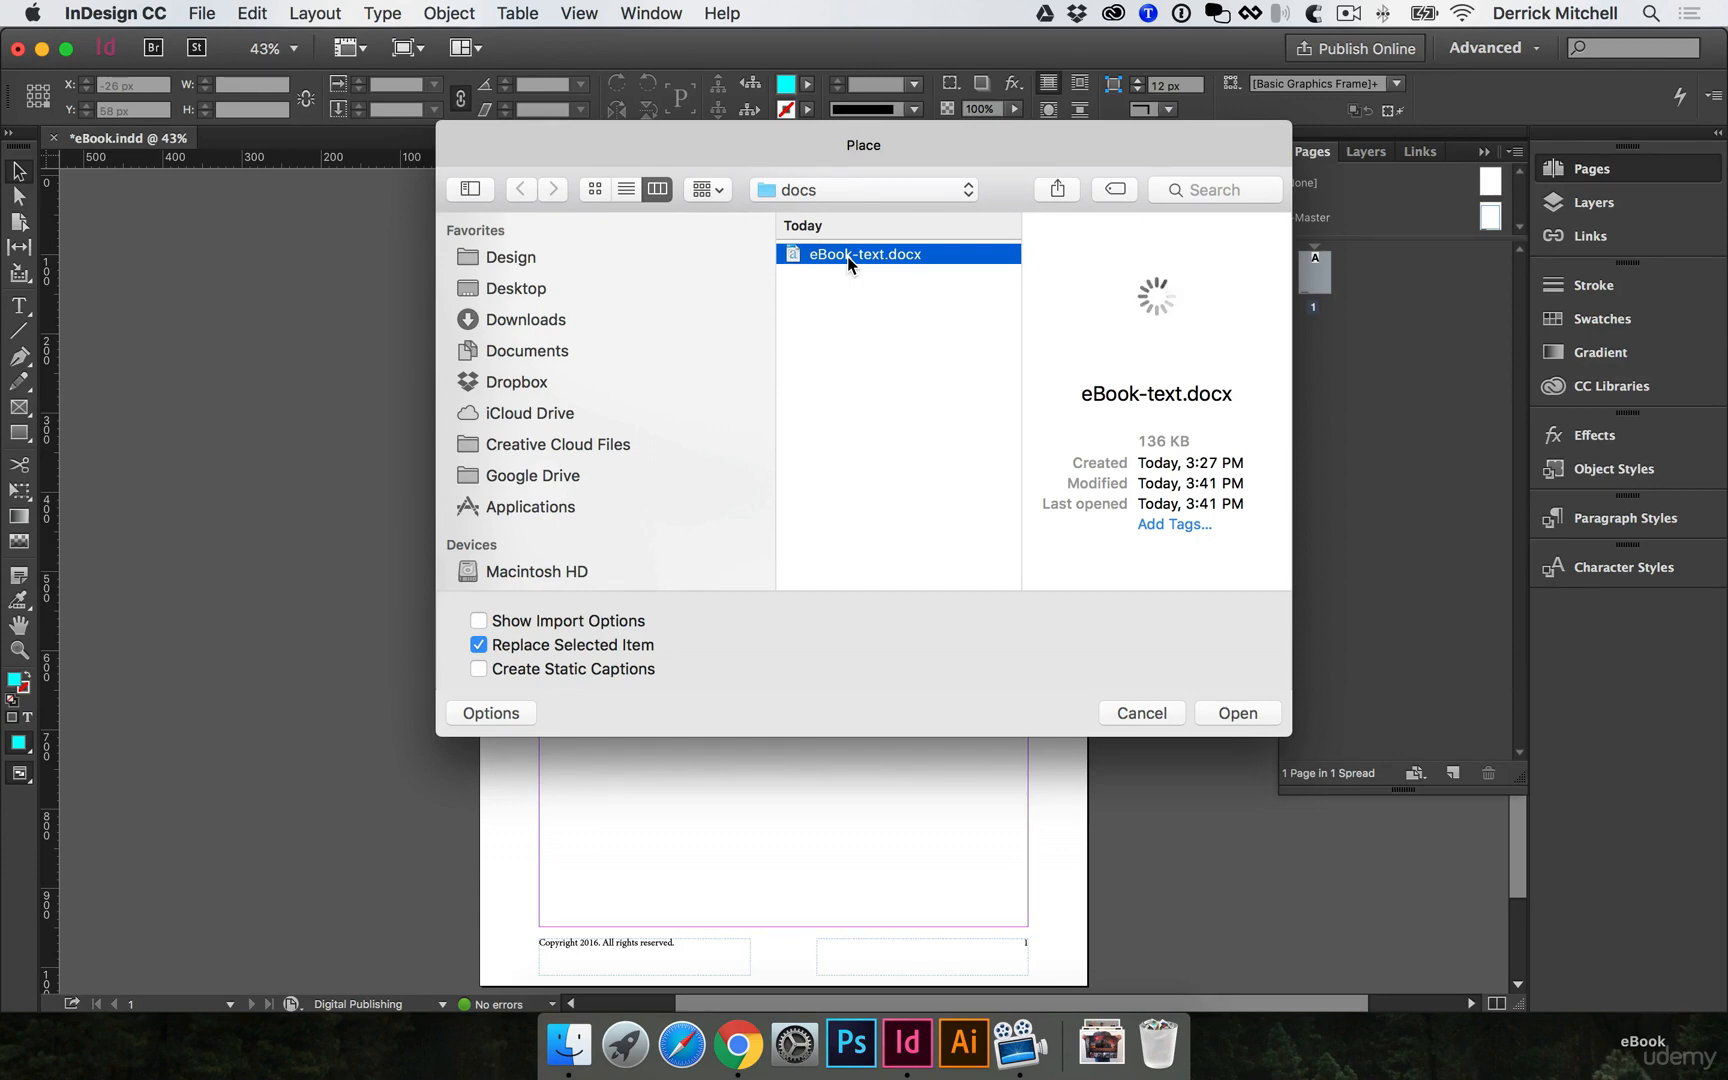
pyautogui.click(1240, 718)
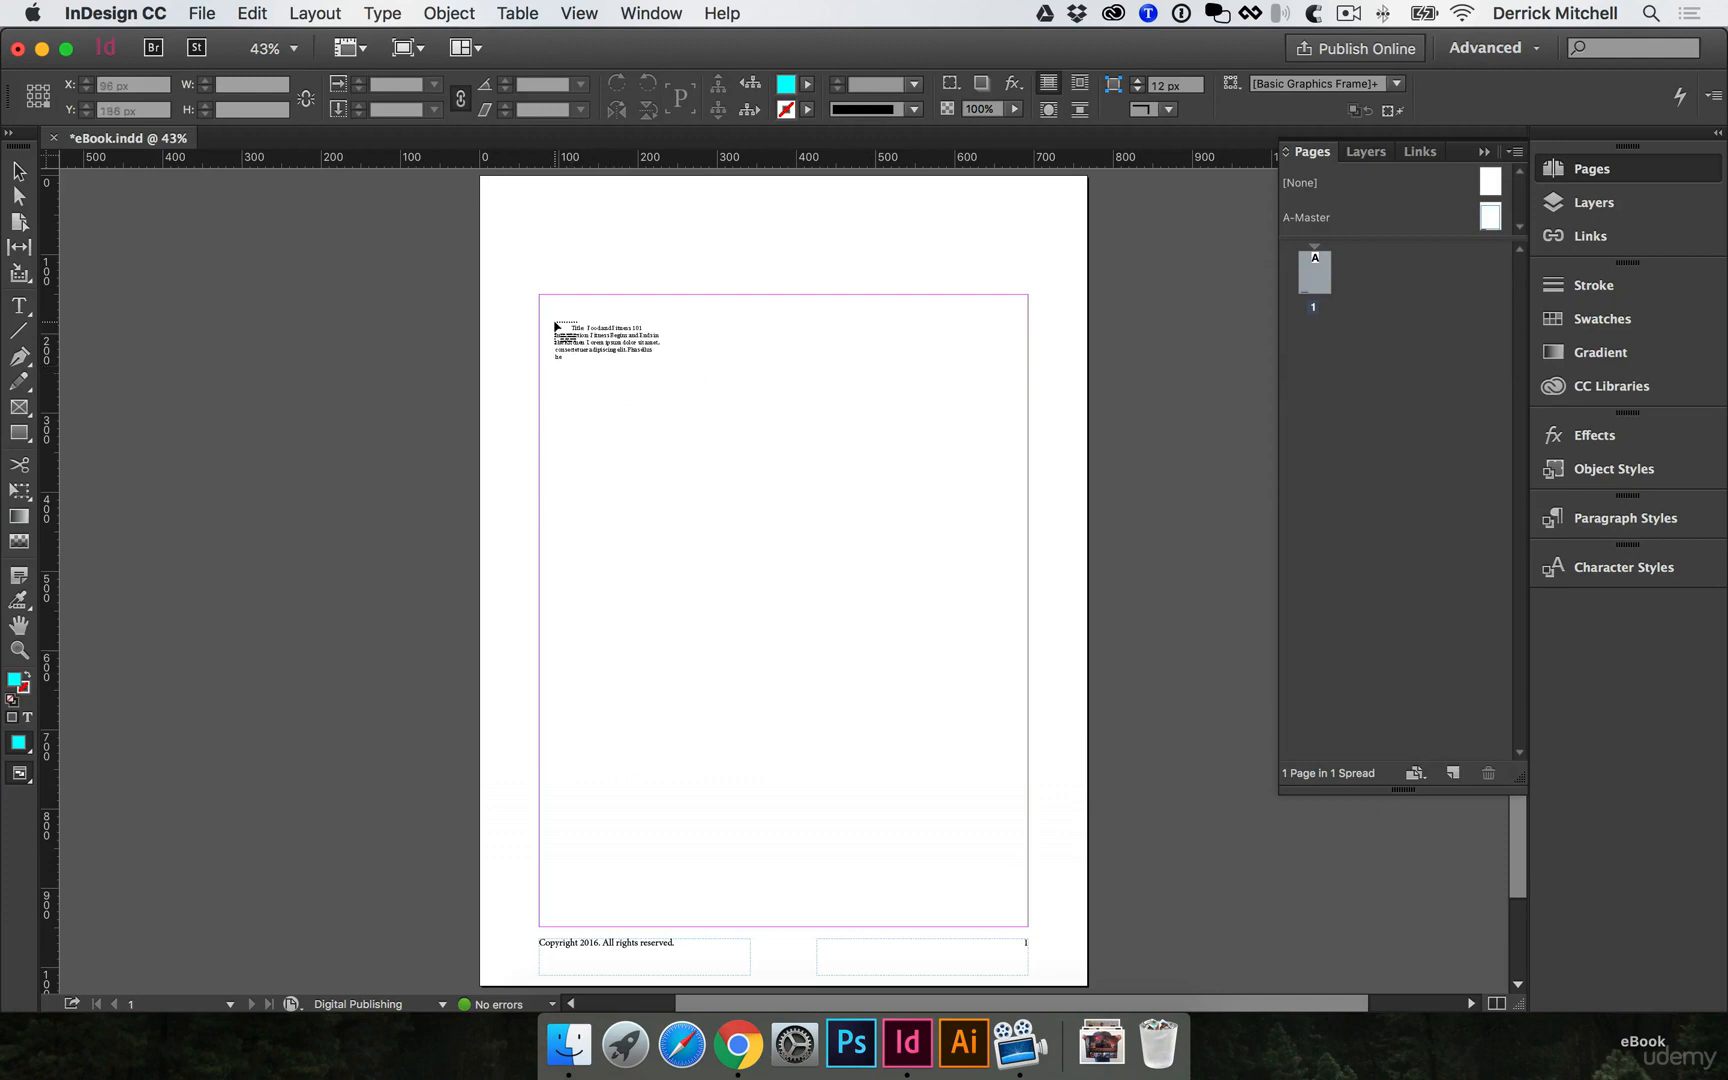
pyautogui.moveTo(557, 326); pyautogui.dragTo(767, 575)
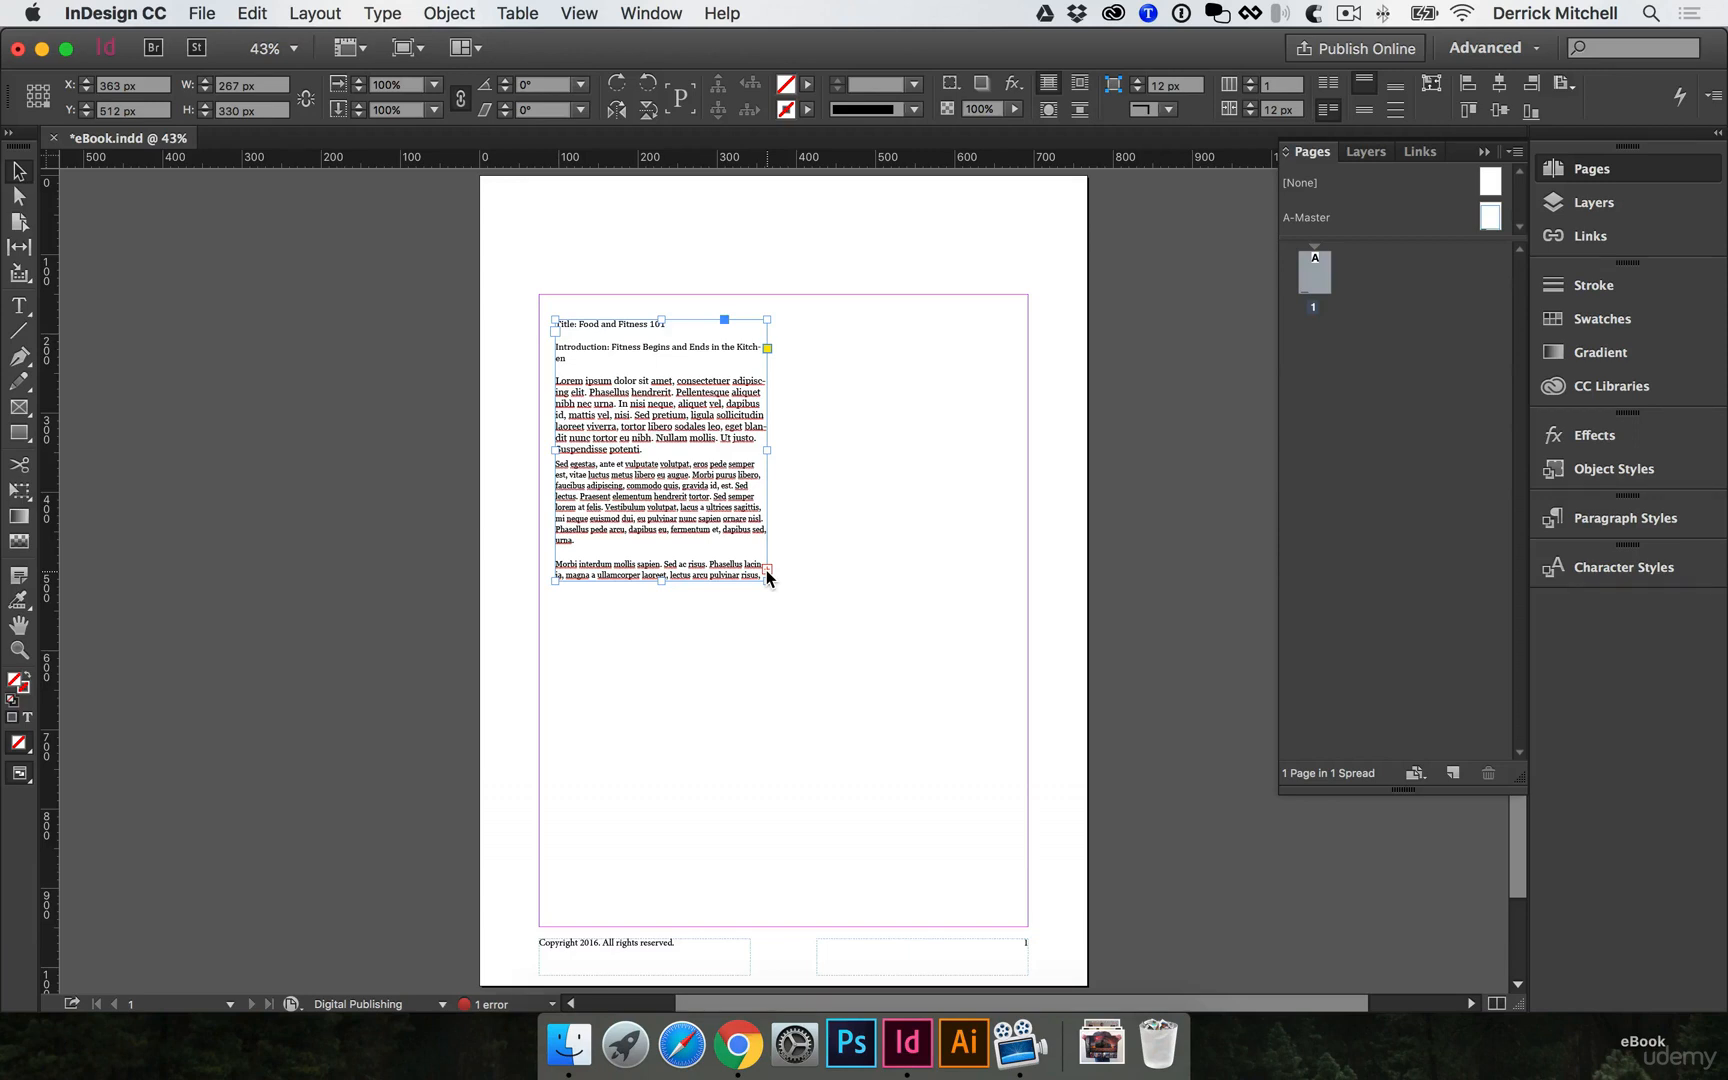
pyautogui.moveTo(661, 582); pyautogui.dragTo(656, 926)
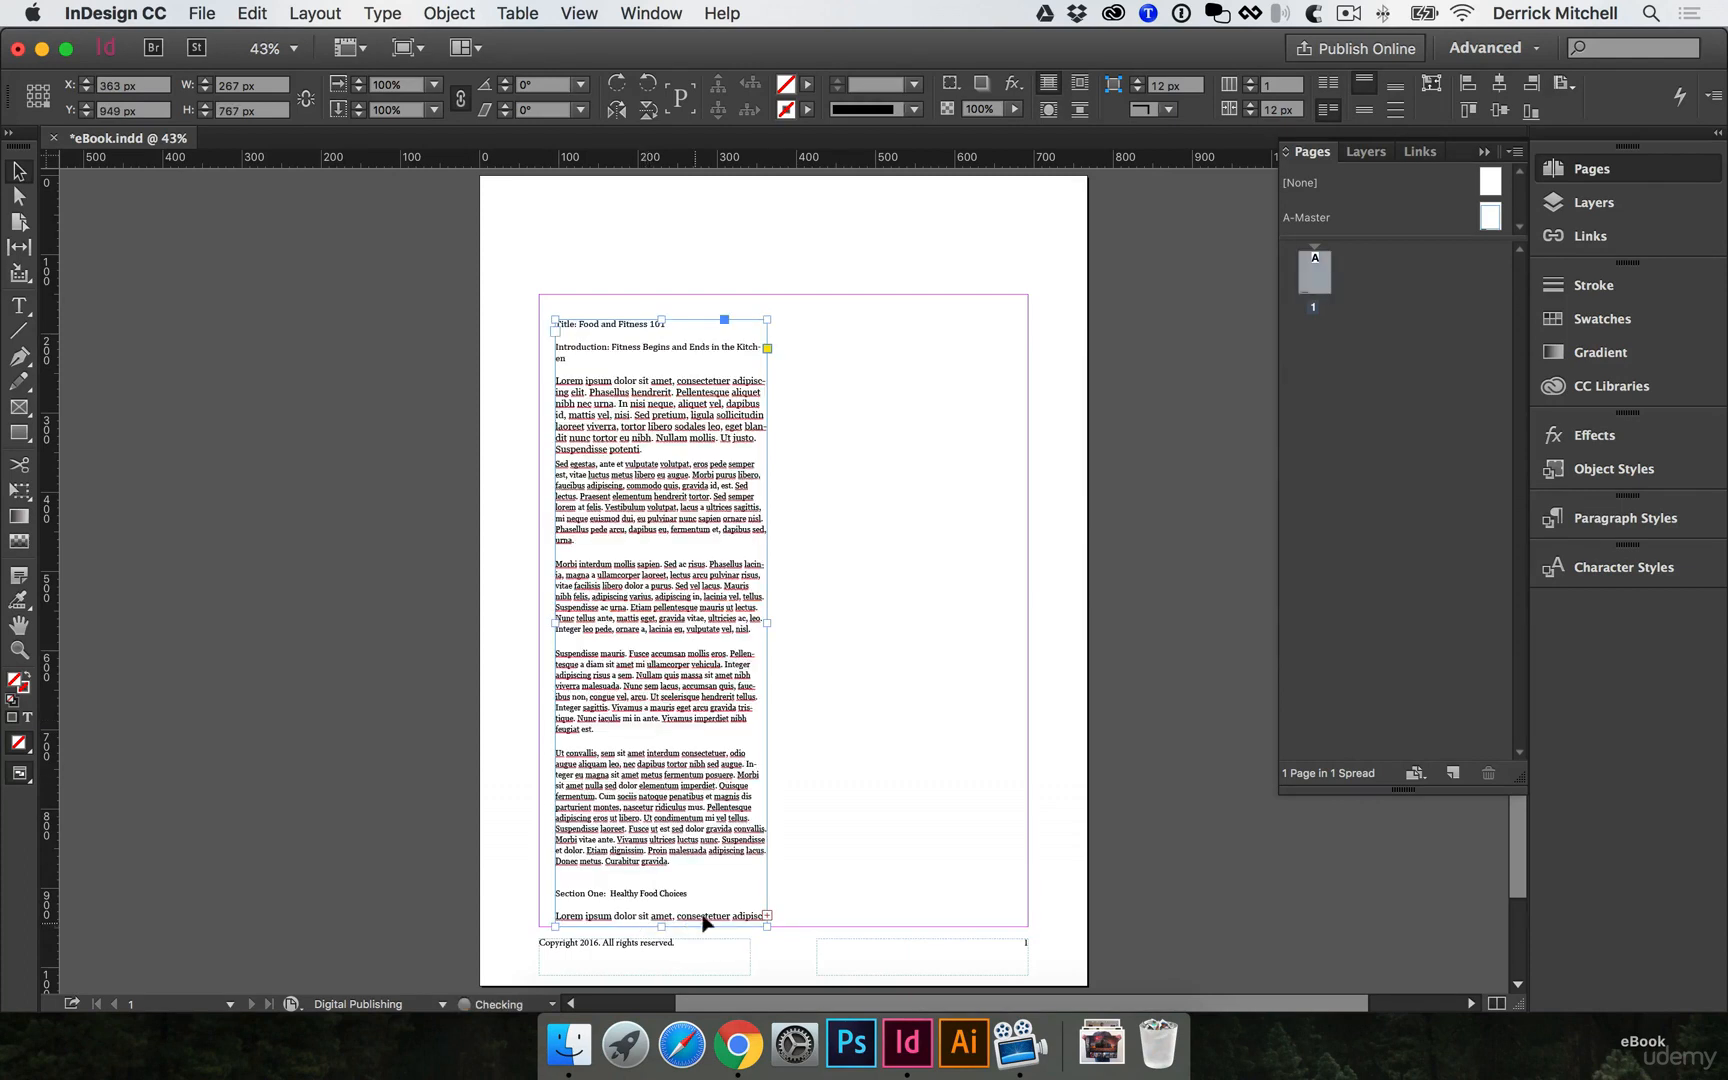
# Thread the overset text into a second frame beside the first column, about 287 px wide and 767 px tall.
pyautogui.click(767, 915)
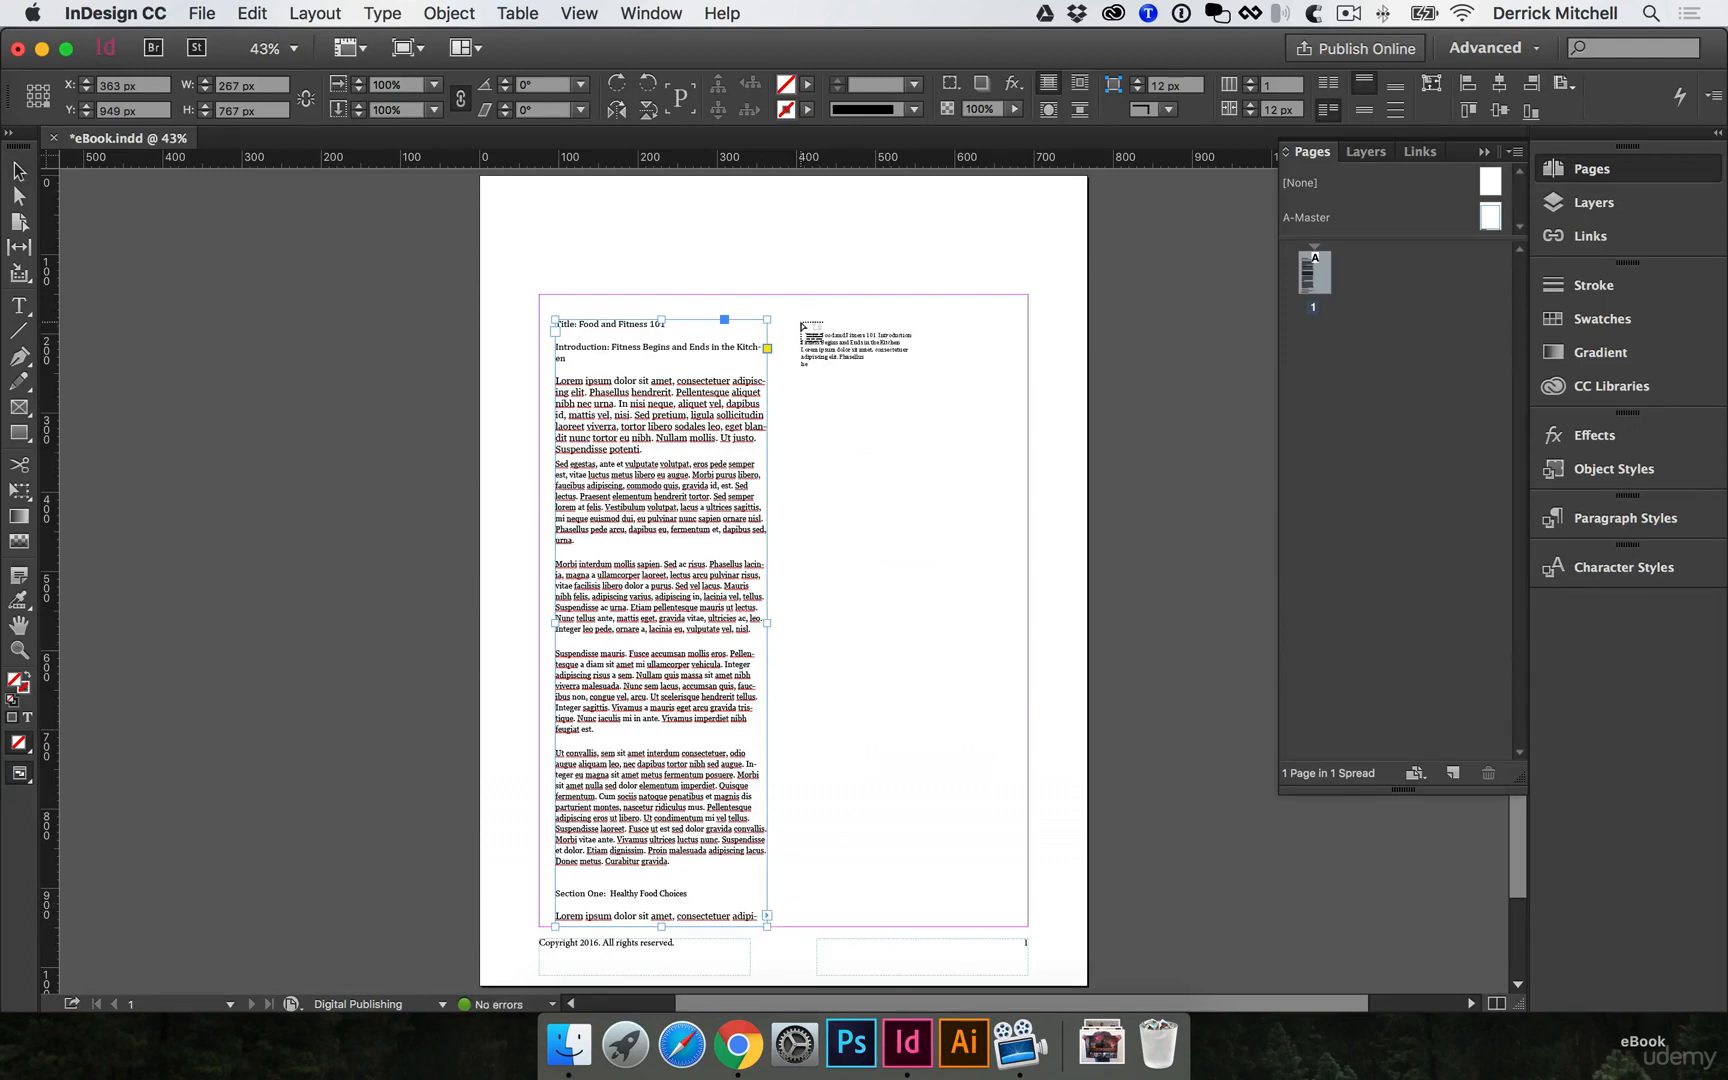
pyautogui.moveTo(801, 320); pyautogui.dragTo(1028, 927)
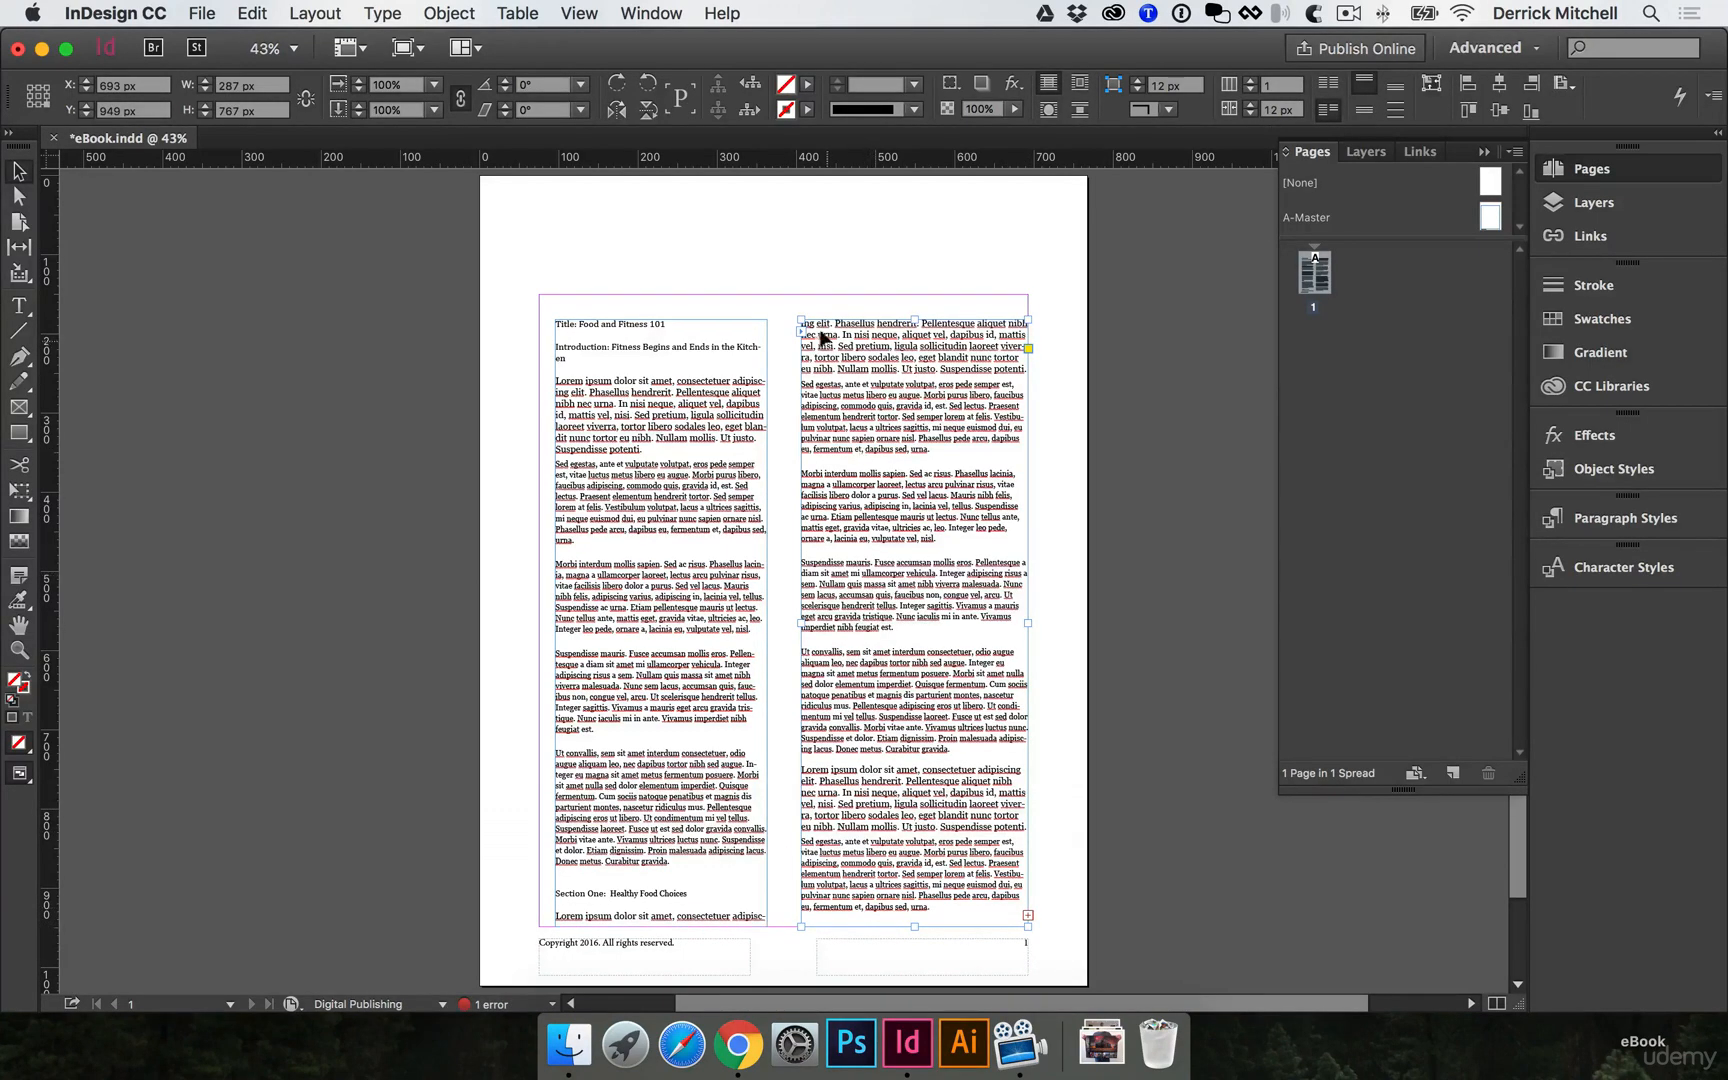
# Narrow the first column's text frame to about 216 px, and widen it to about 276 px to reflow the threaded text.
pyautogui.click(703, 539)
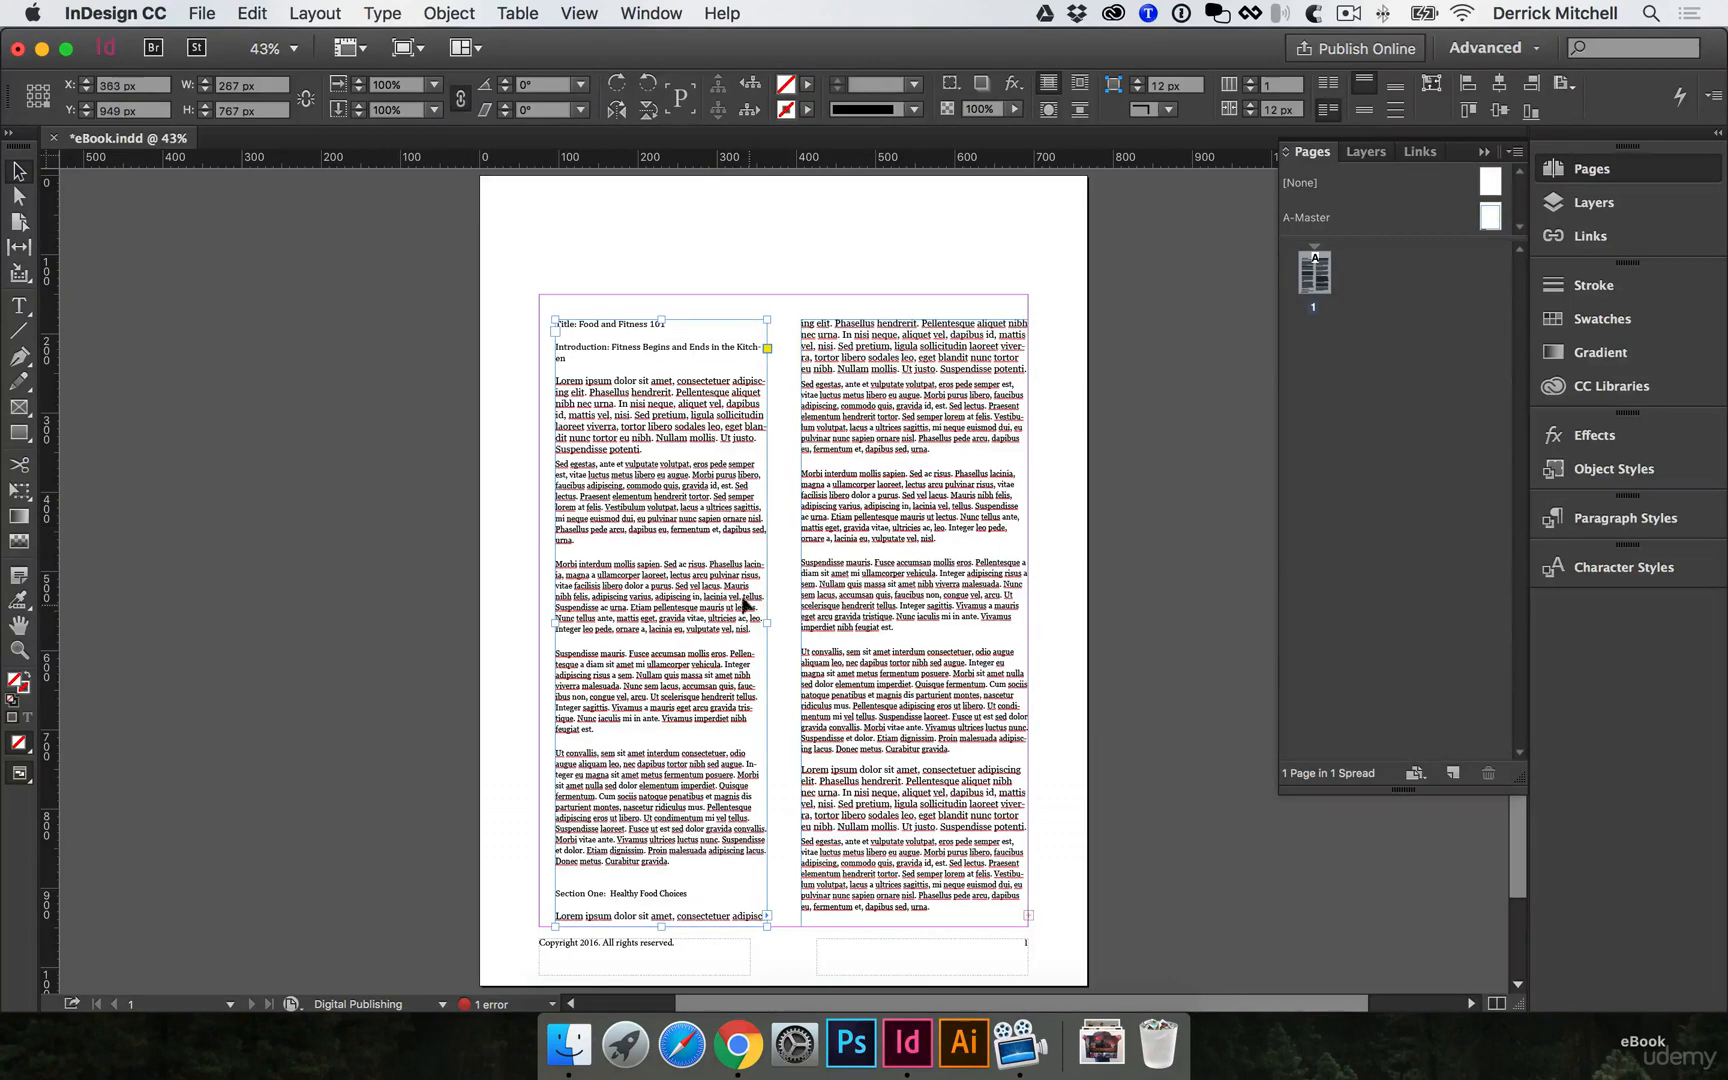
pyautogui.moveTo(764, 620); pyautogui.dragTo(726, 620)
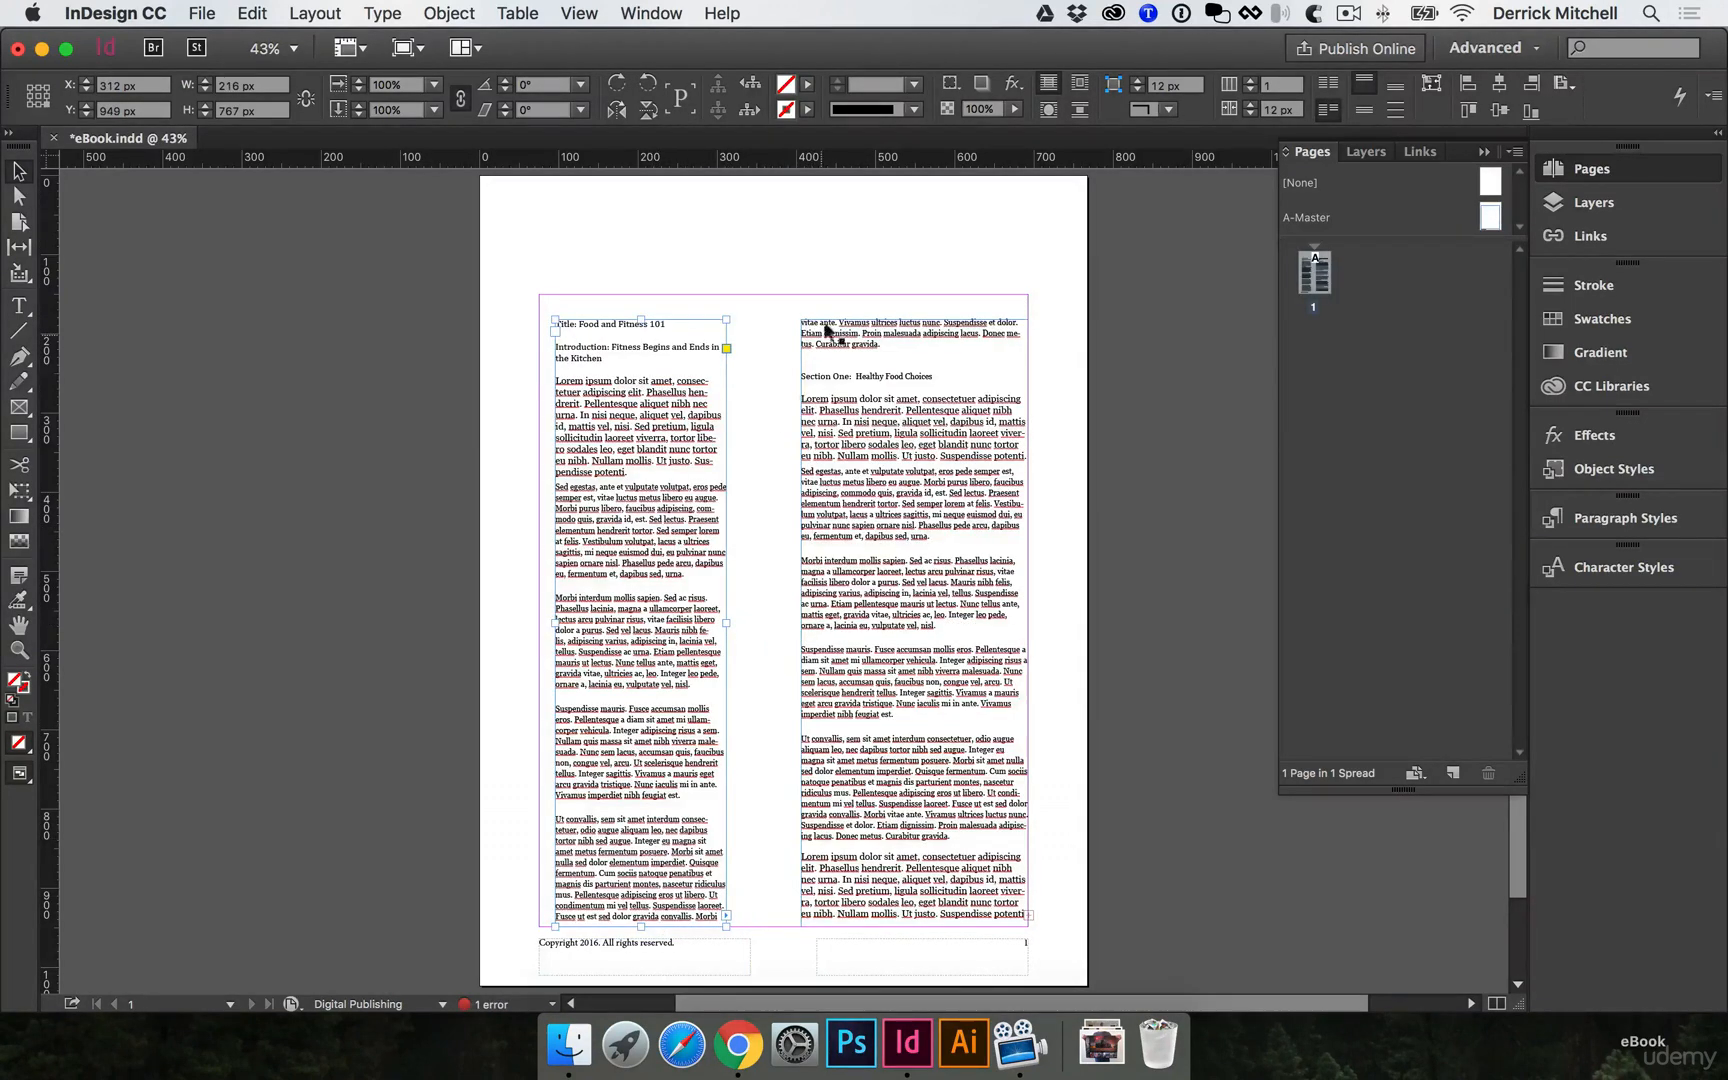
pyautogui.moveTo(726, 622); pyautogui.dragTo(774, 620)
pyautogui.scroll(-3, 912, 675)
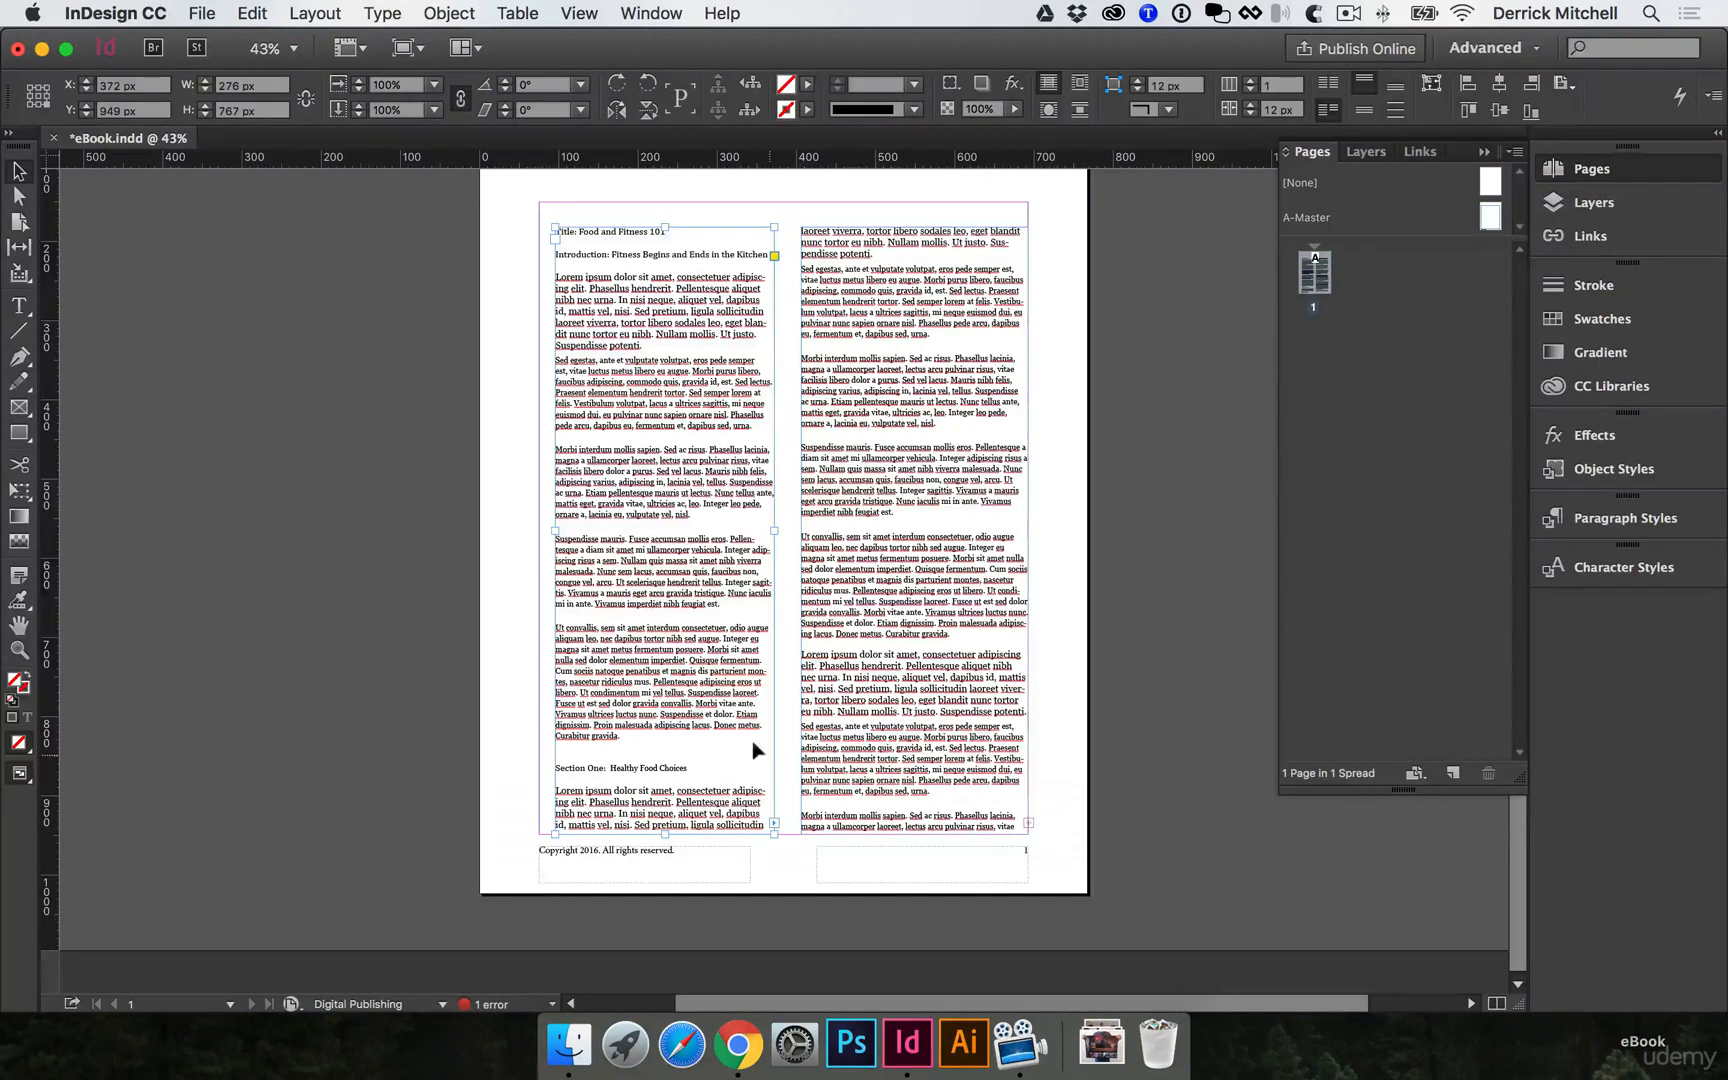
# Undo the frame resizing, the threaded second column and the first frame's placement so the eBook text is loaded for placing again.
pyautogui.press('super+z')
pyautogui.press('super+z')
pyautogui.press('super+z')
pyautogui.press('super+z')
pyautogui.press('super+z')
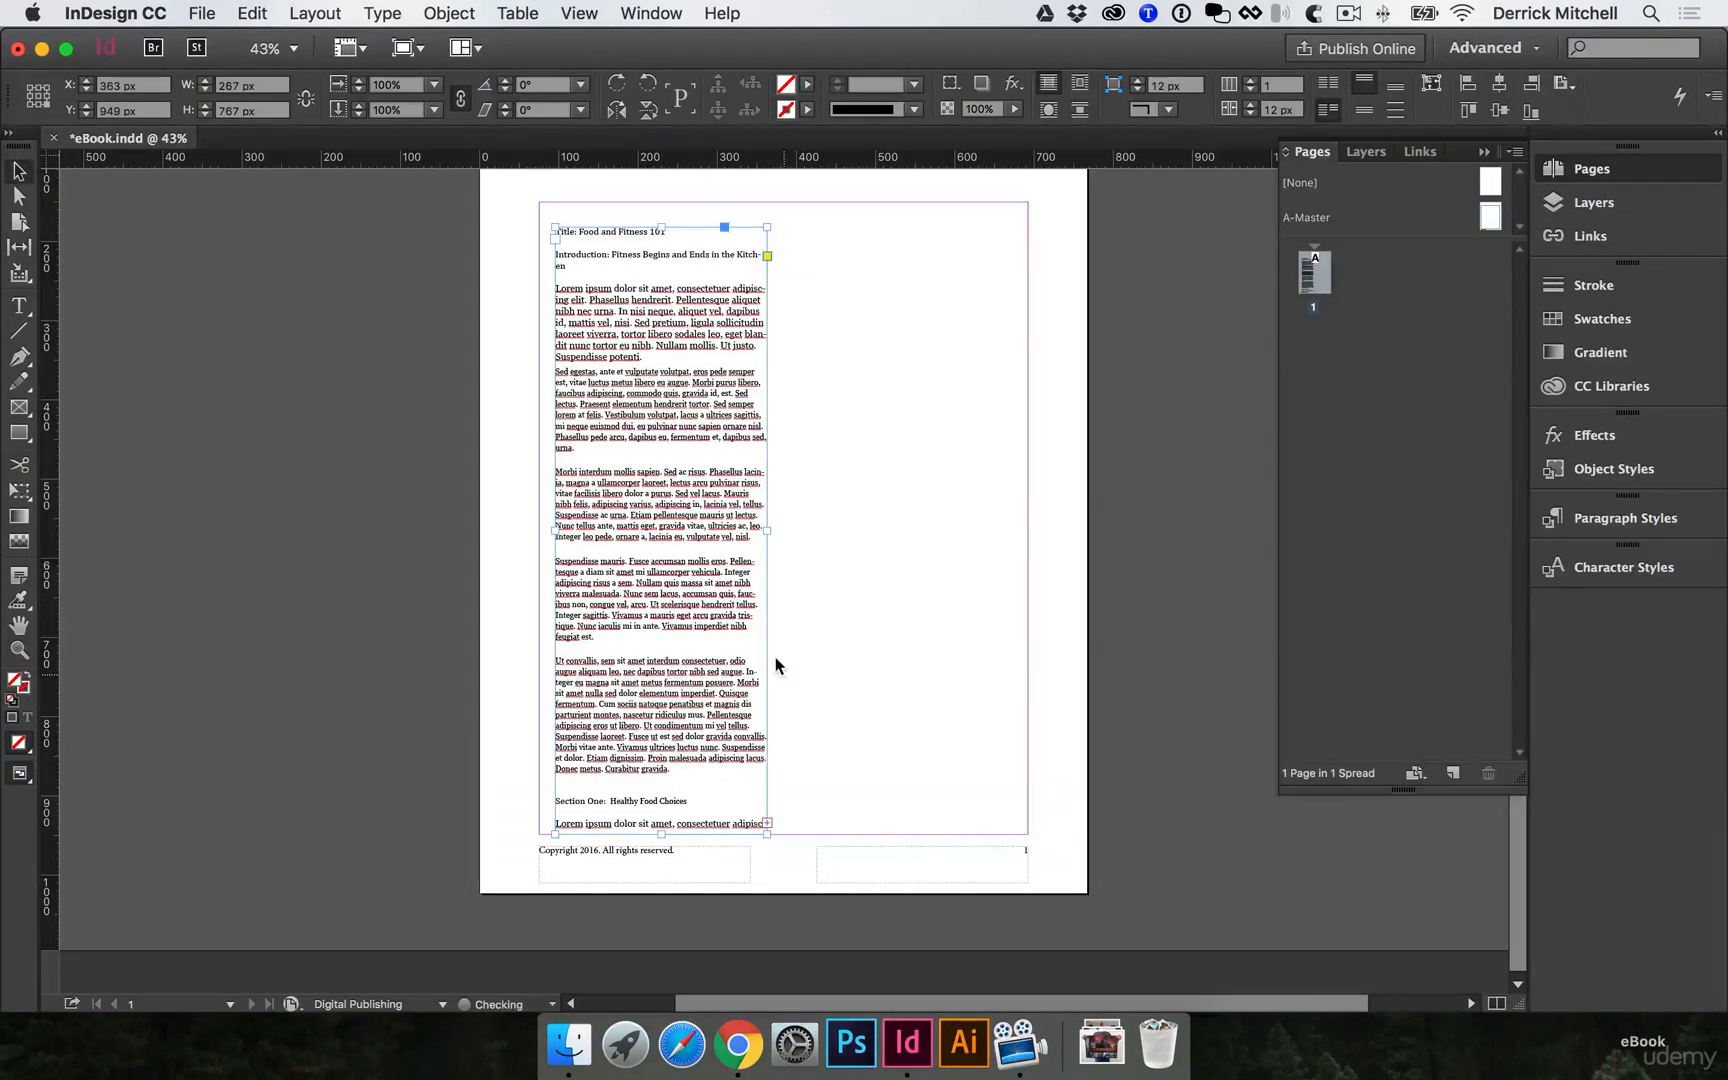
pyautogui.press('super+z')
pyautogui.press('super+z')
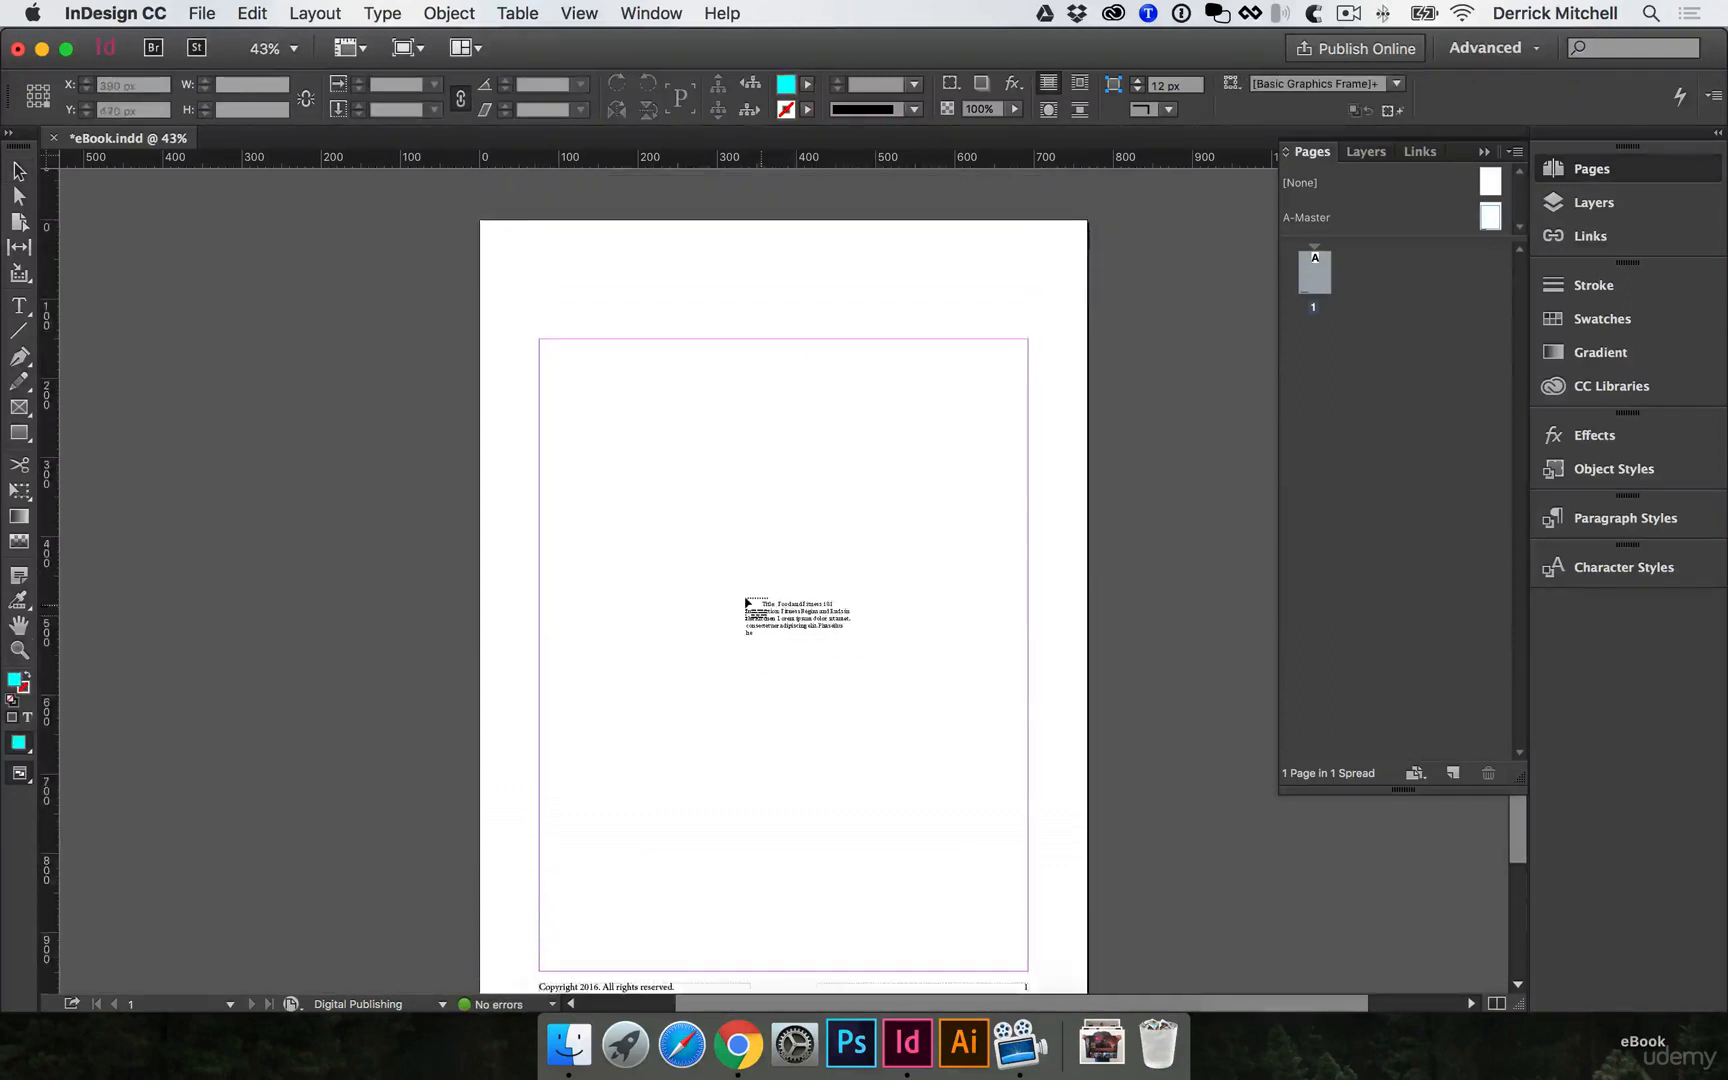
# Autoflow the loaded text within the margins from the top-left margin corner of page 1, and save the document.
pyautogui.keyDown('shift'); pyautogui.click(541, 346); pyautogui.keyUp('shift')
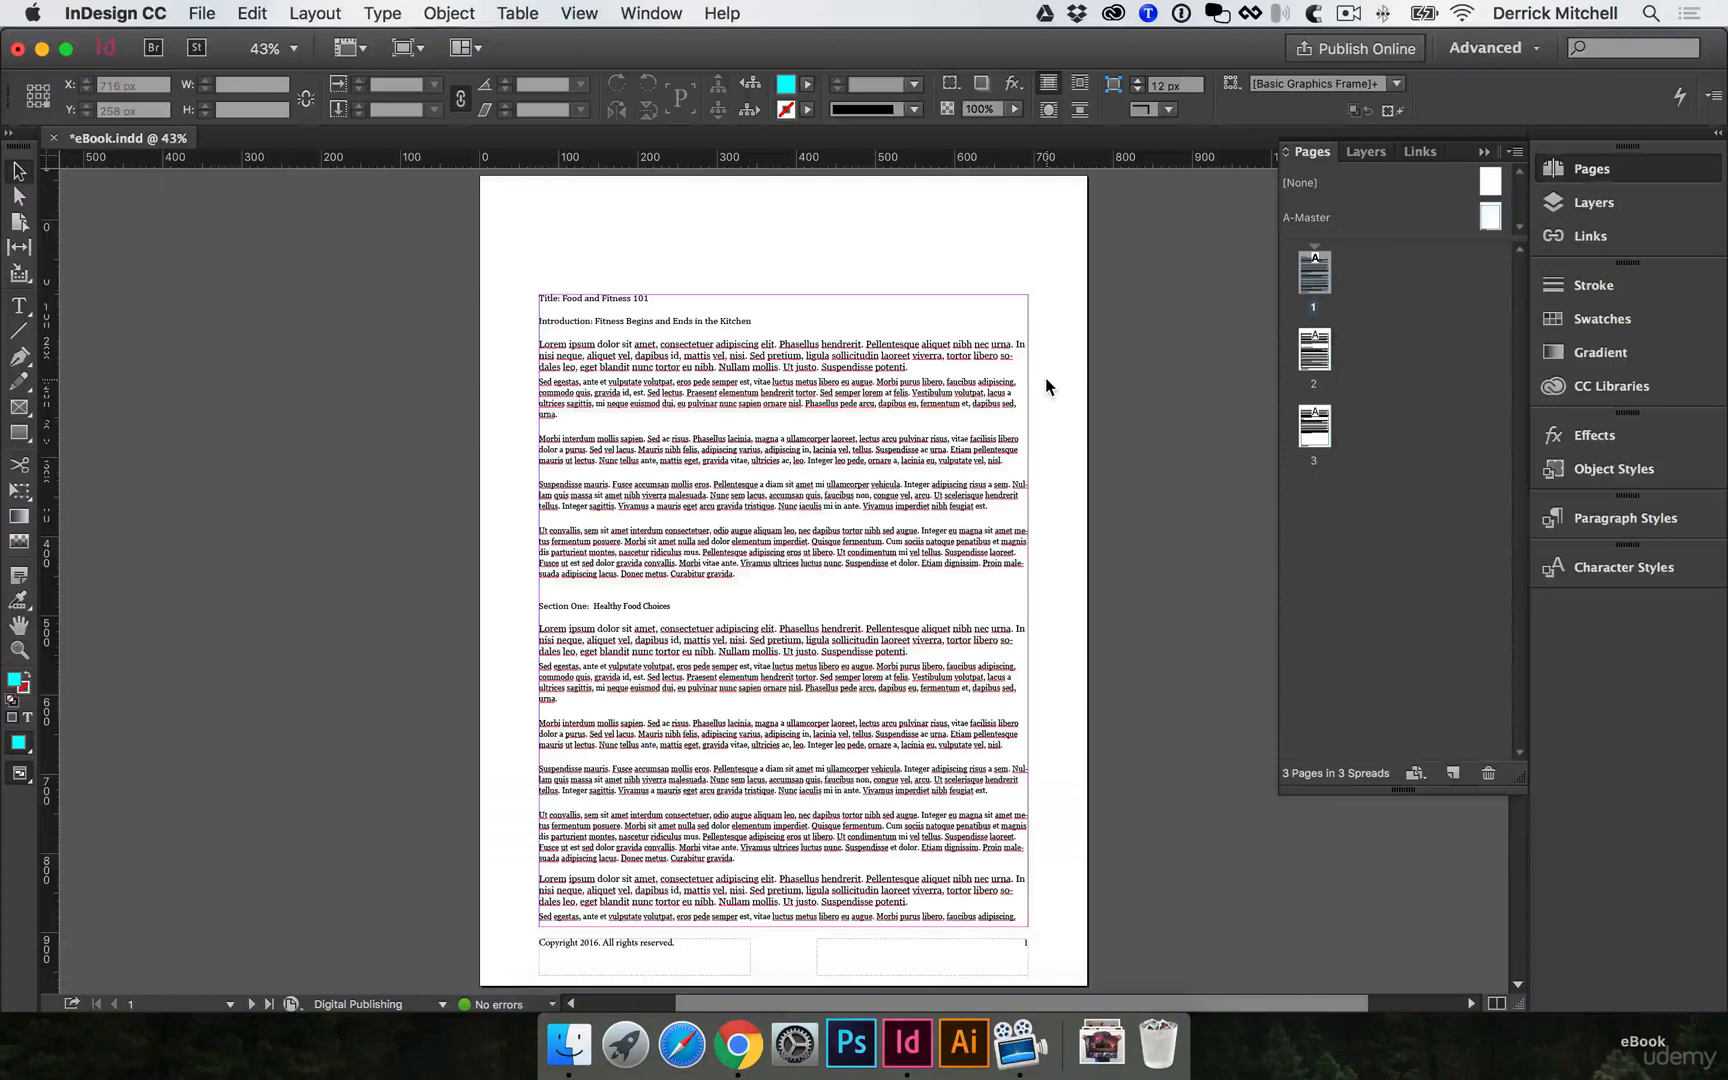
pyautogui.press('super+s')
pyautogui.scroll(1, 1050, 380)
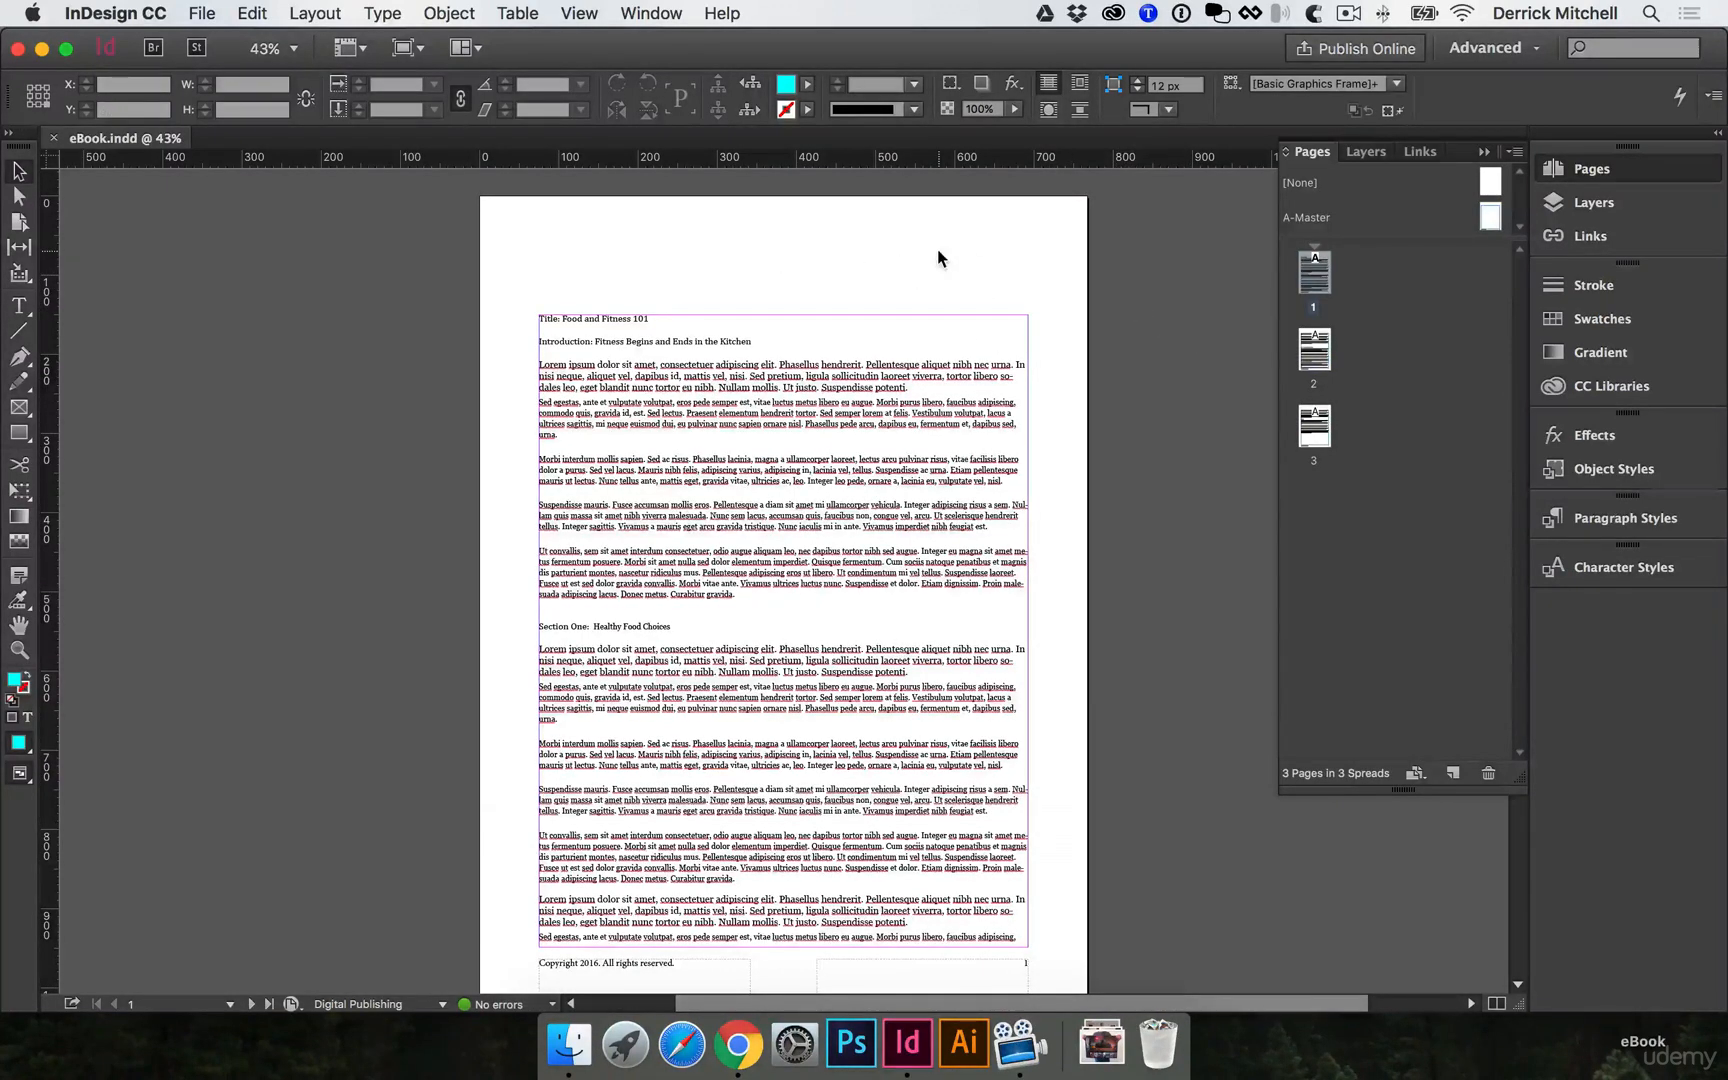
# Place the Motivation for Fitness logo from the MTeam library above page 1's text, about 170 px wide, and check pages 2 and 3 for it.
pyautogui.click(1560, 388)
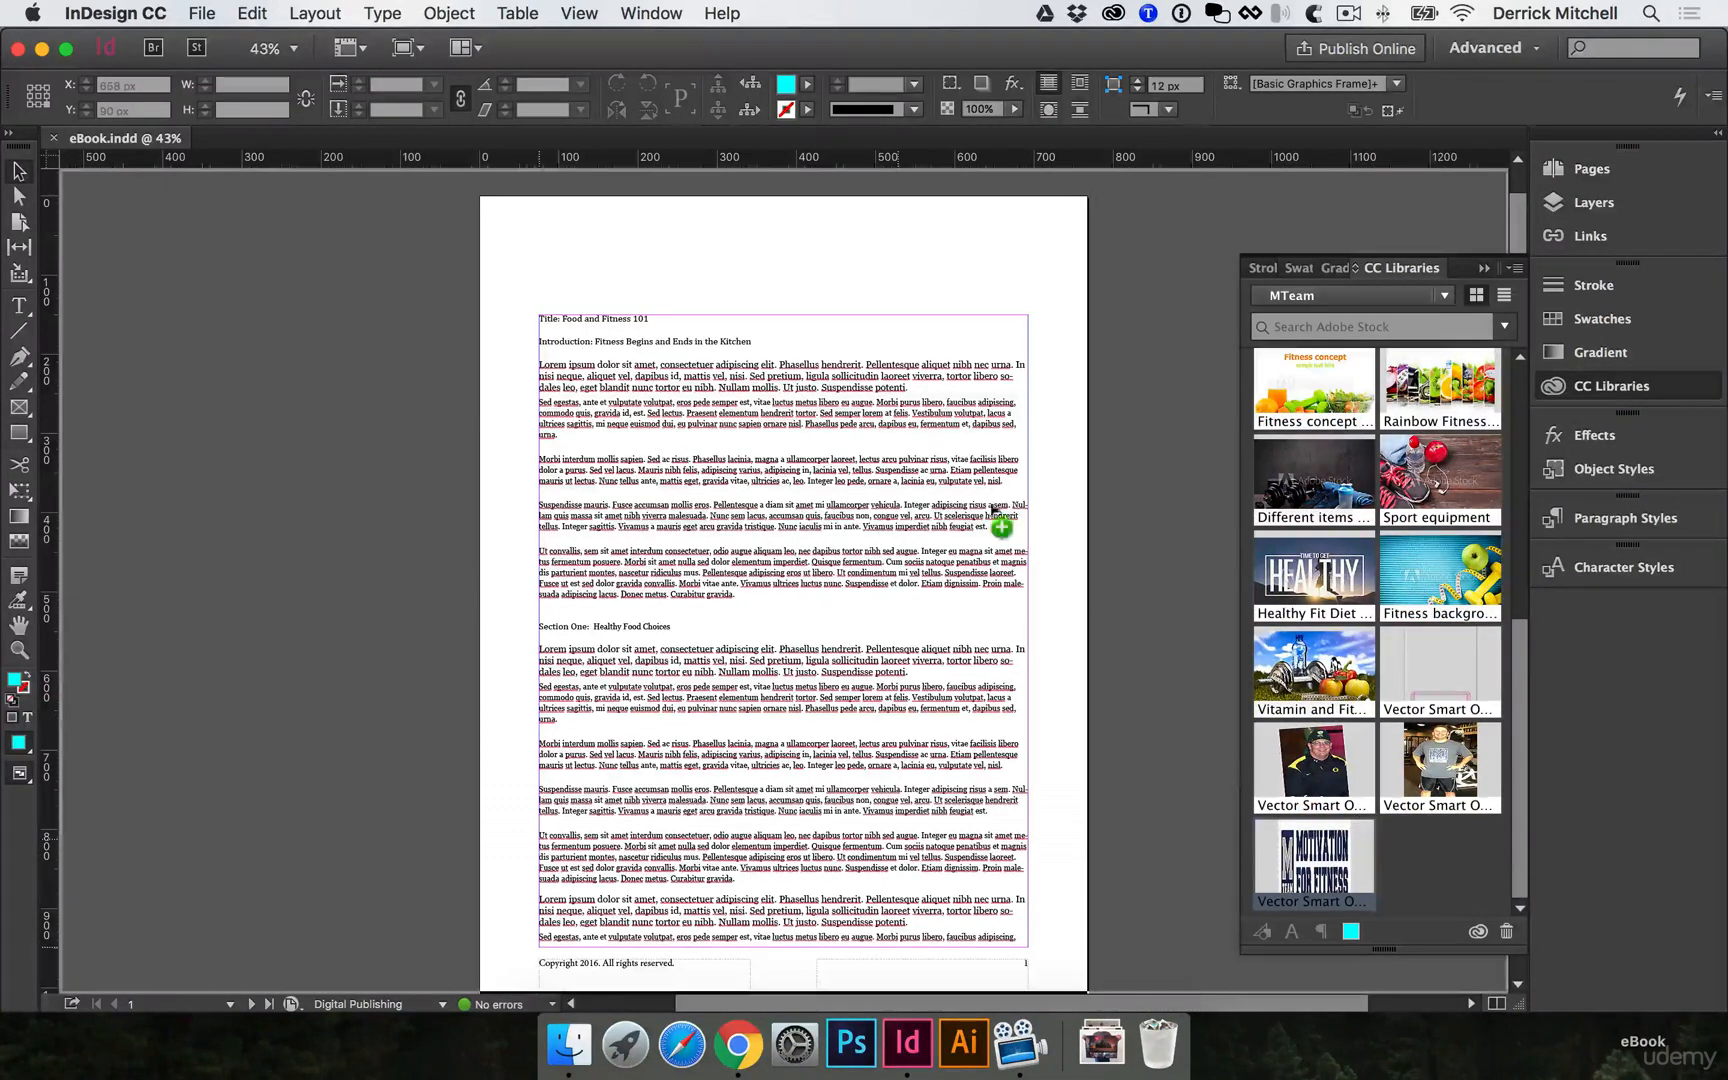
pyautogui.moveTo(723, 239); pyautogui.dragTo(818, 282)
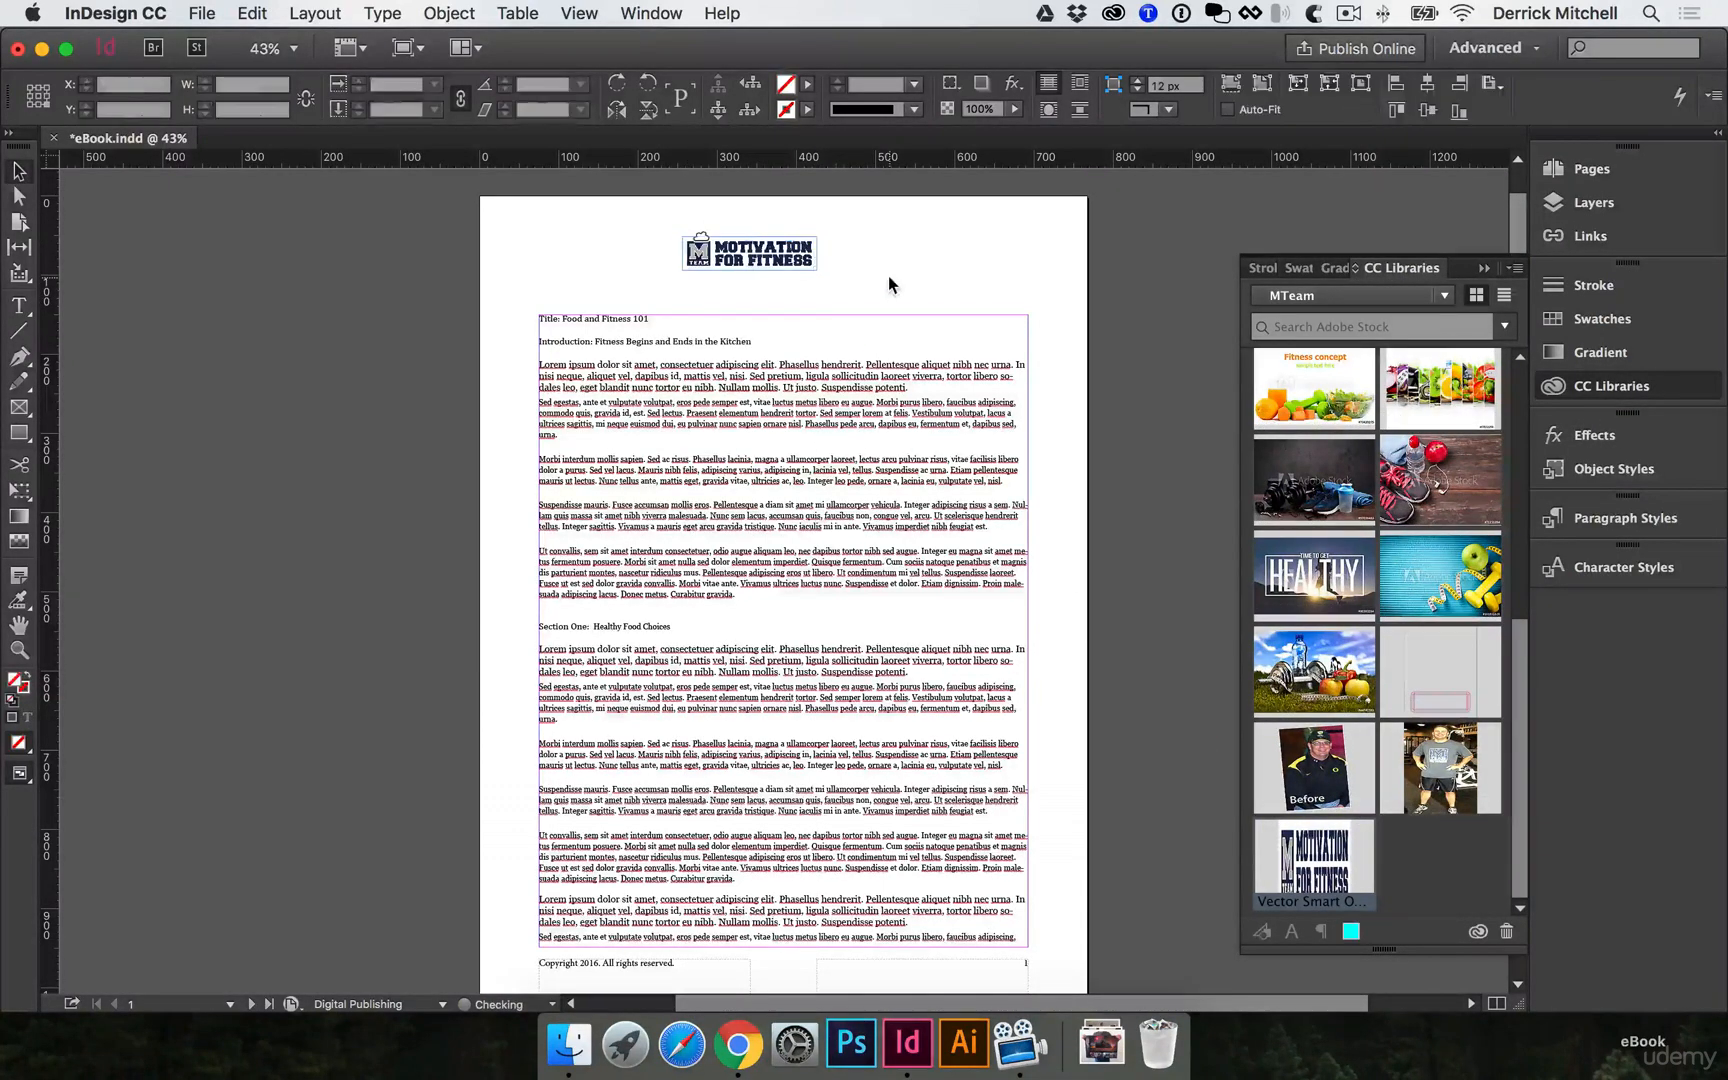
pyautogui.click(1620, 178)
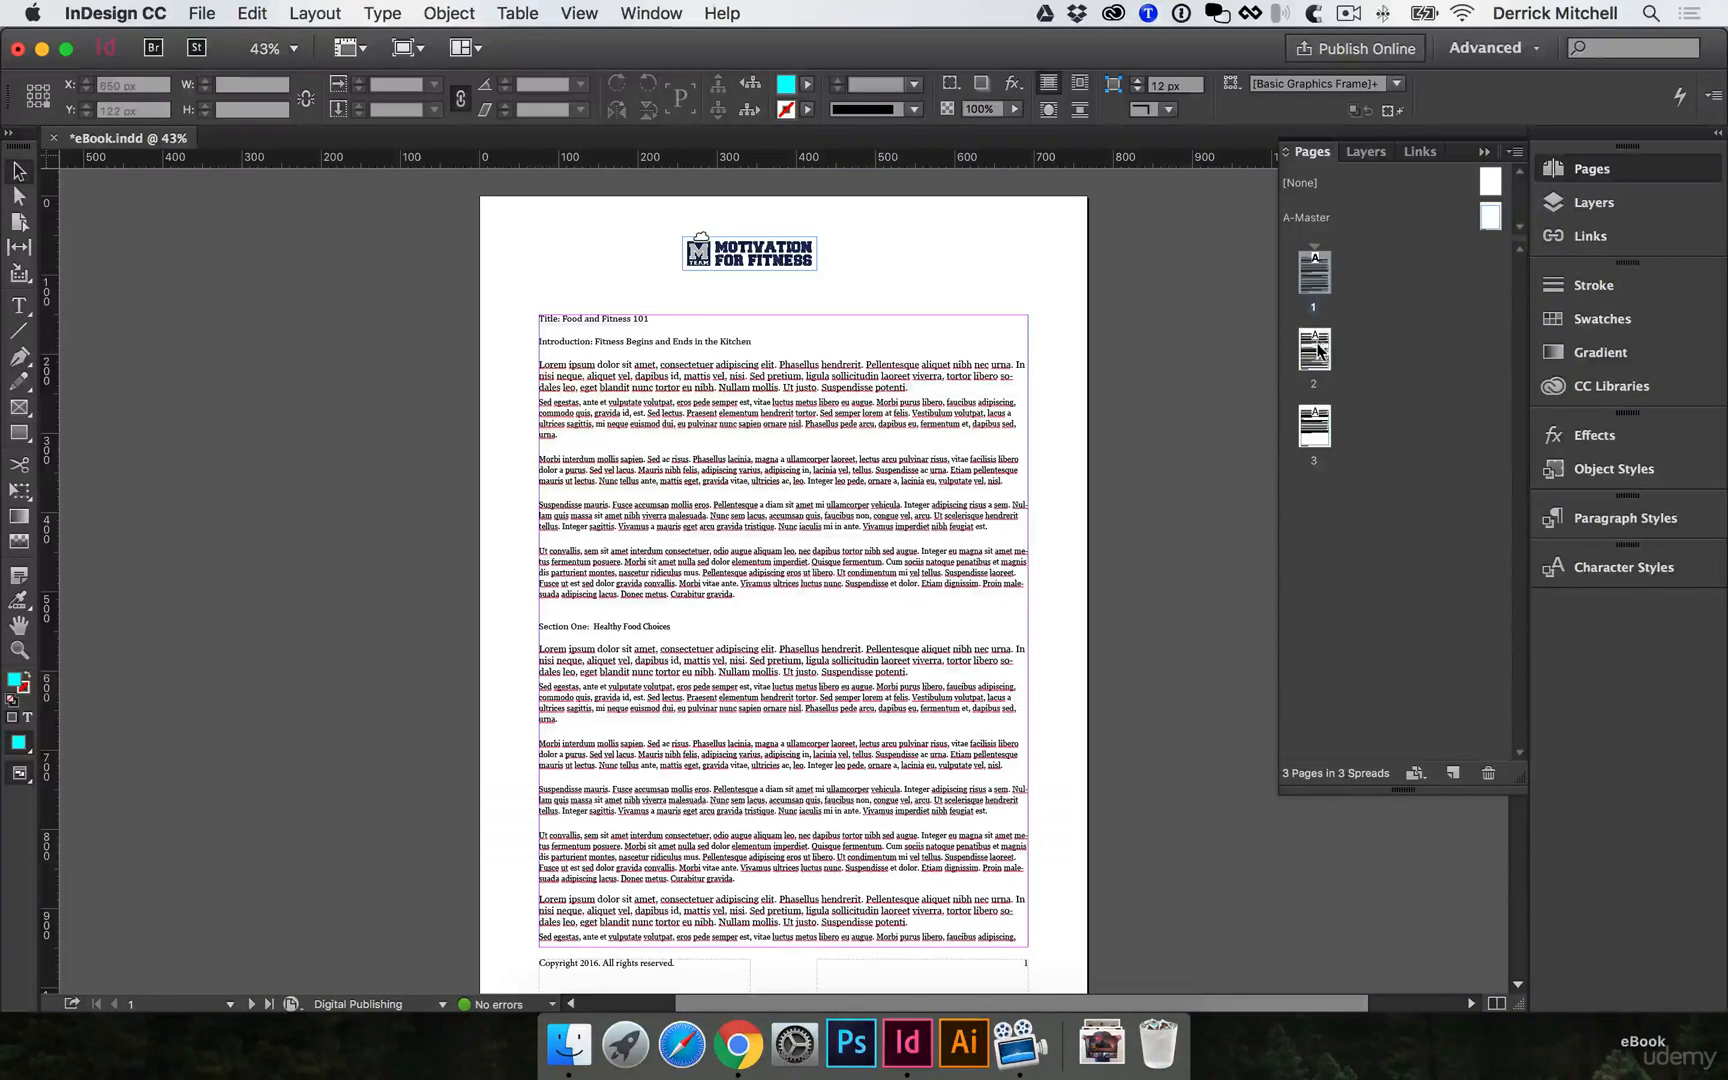
pyautogui.doubleClick(1316, 360)
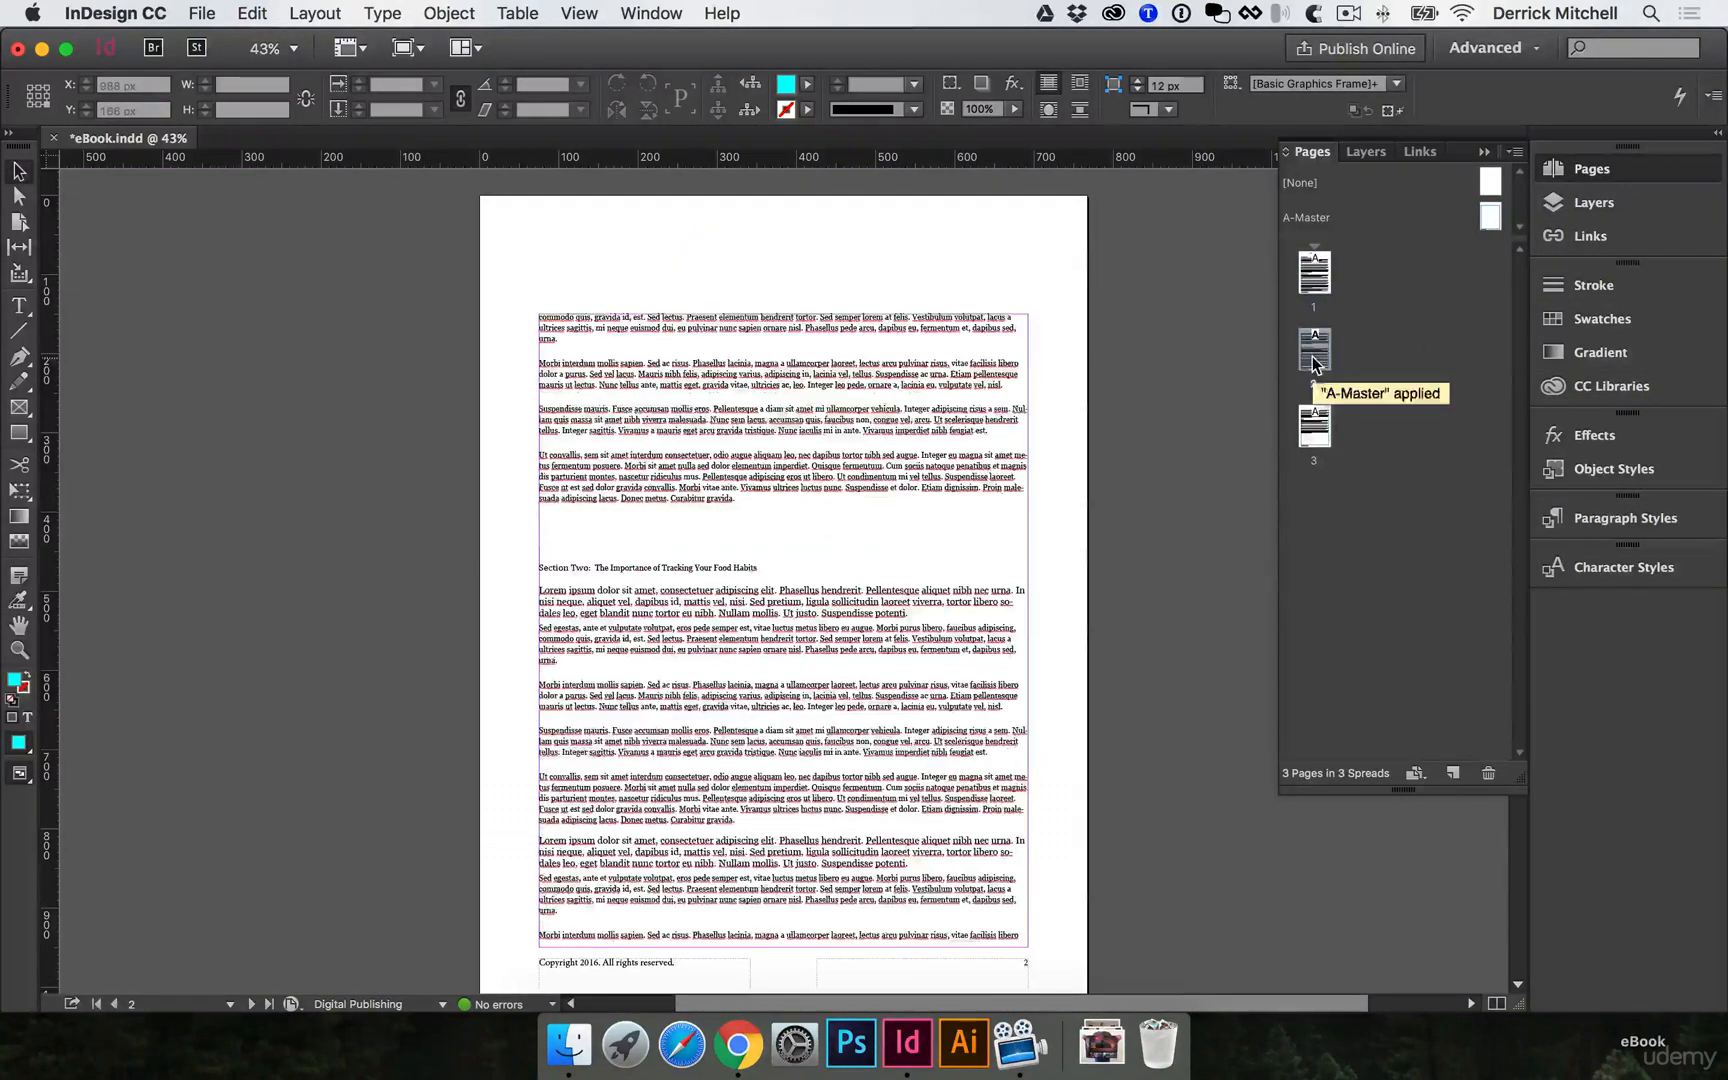
pyautogui.doubleClick(1314, 440)
pyautogui.doubleClick(1314, 272)
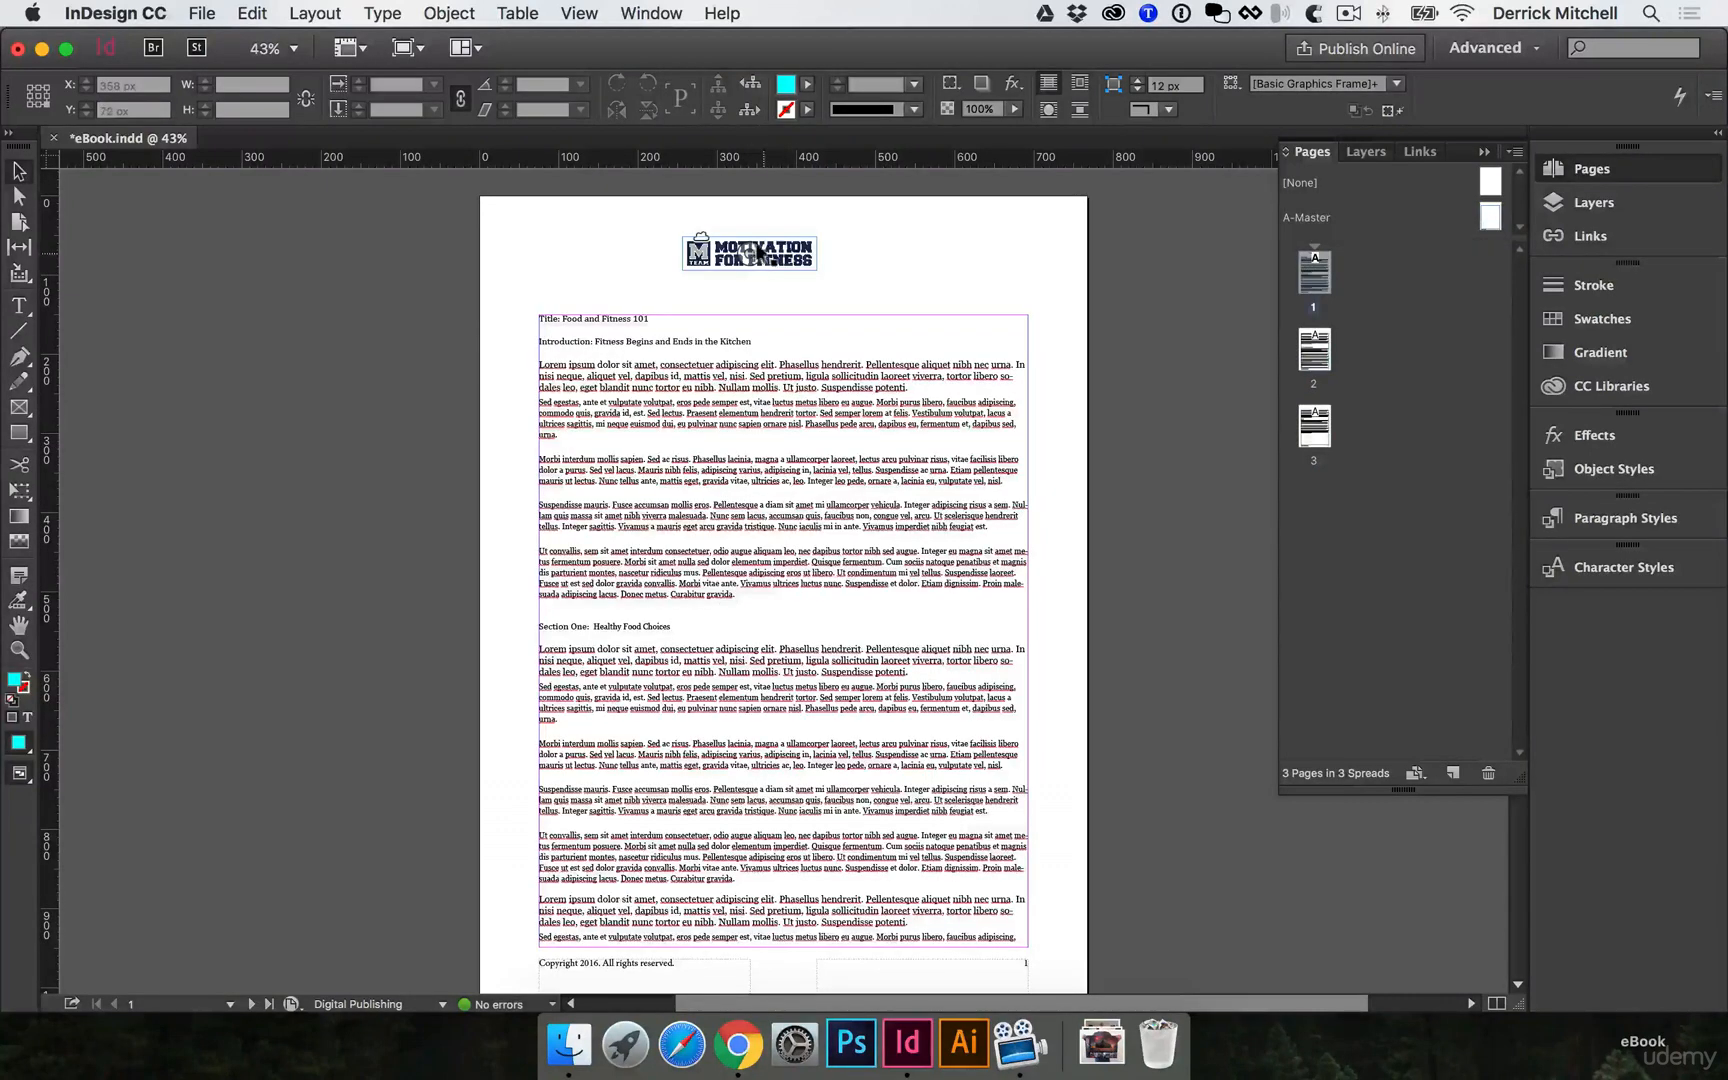
# Move the logo from page 1 to the A-Master header, centred and enlarged to about 263 px wide, and check pages 1 and 2.
pyautogui.click(783, 248)
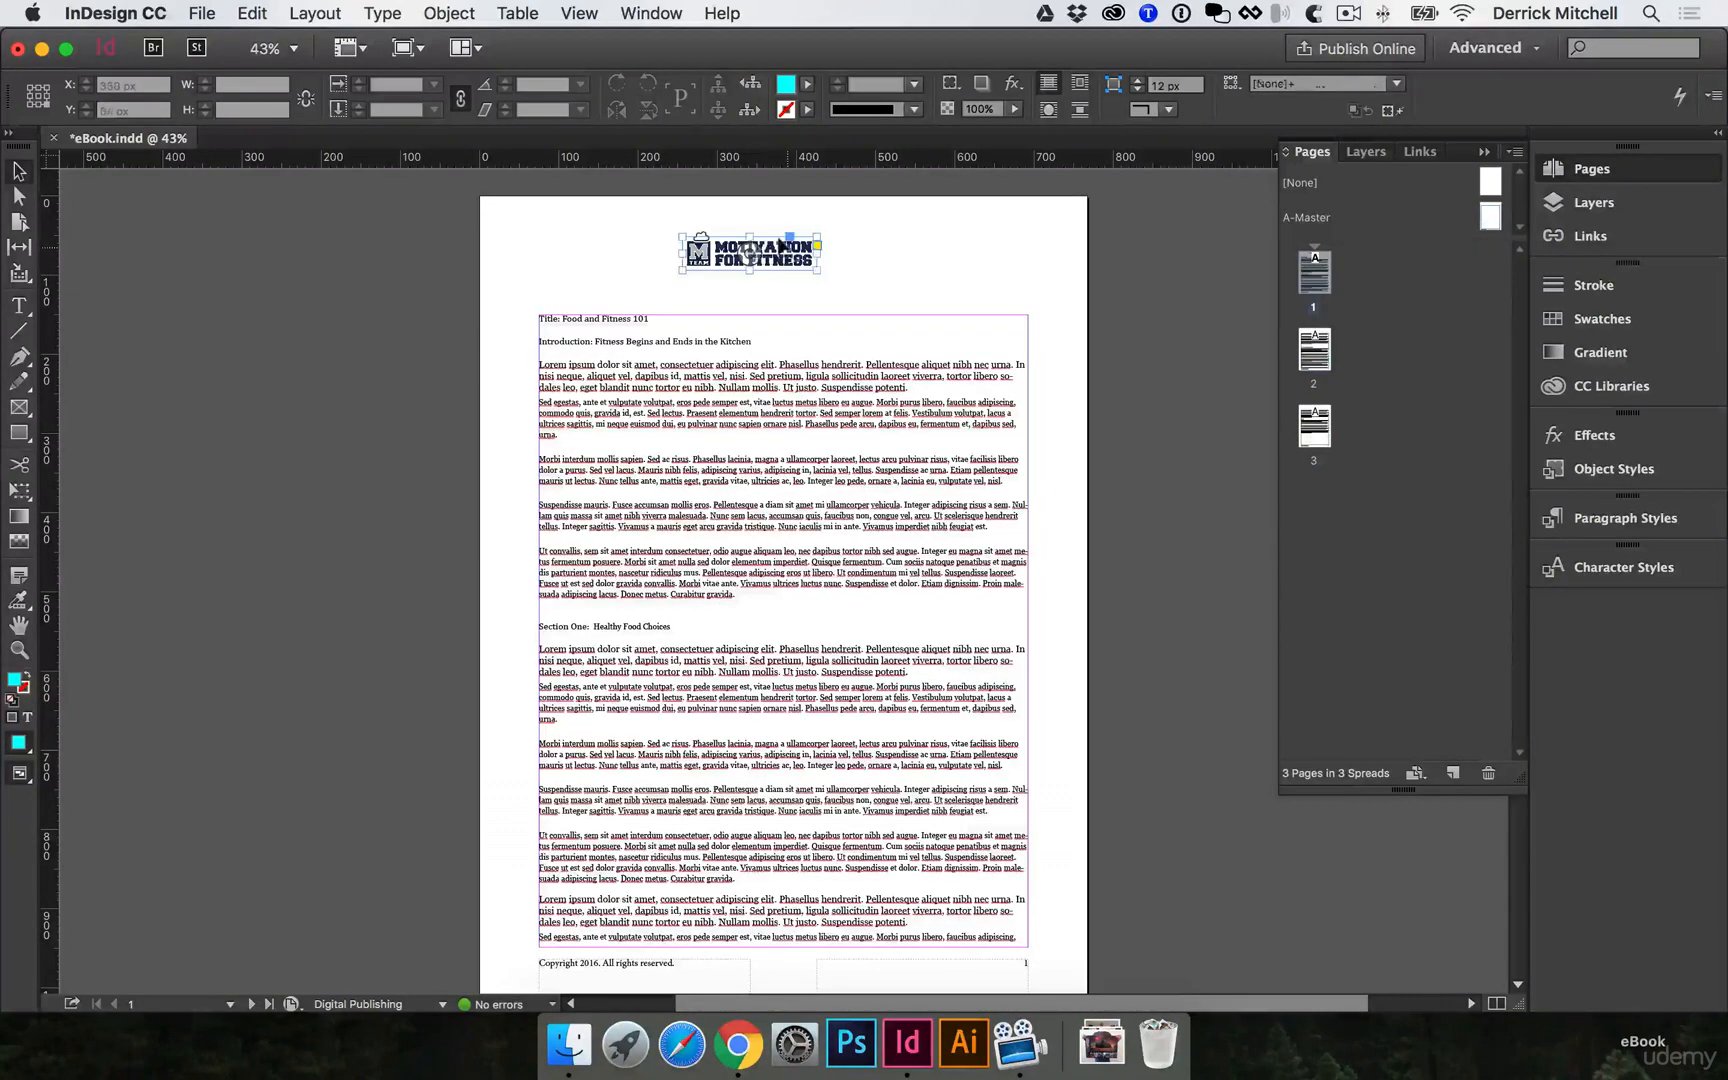
pyautogui.click(934, 313)
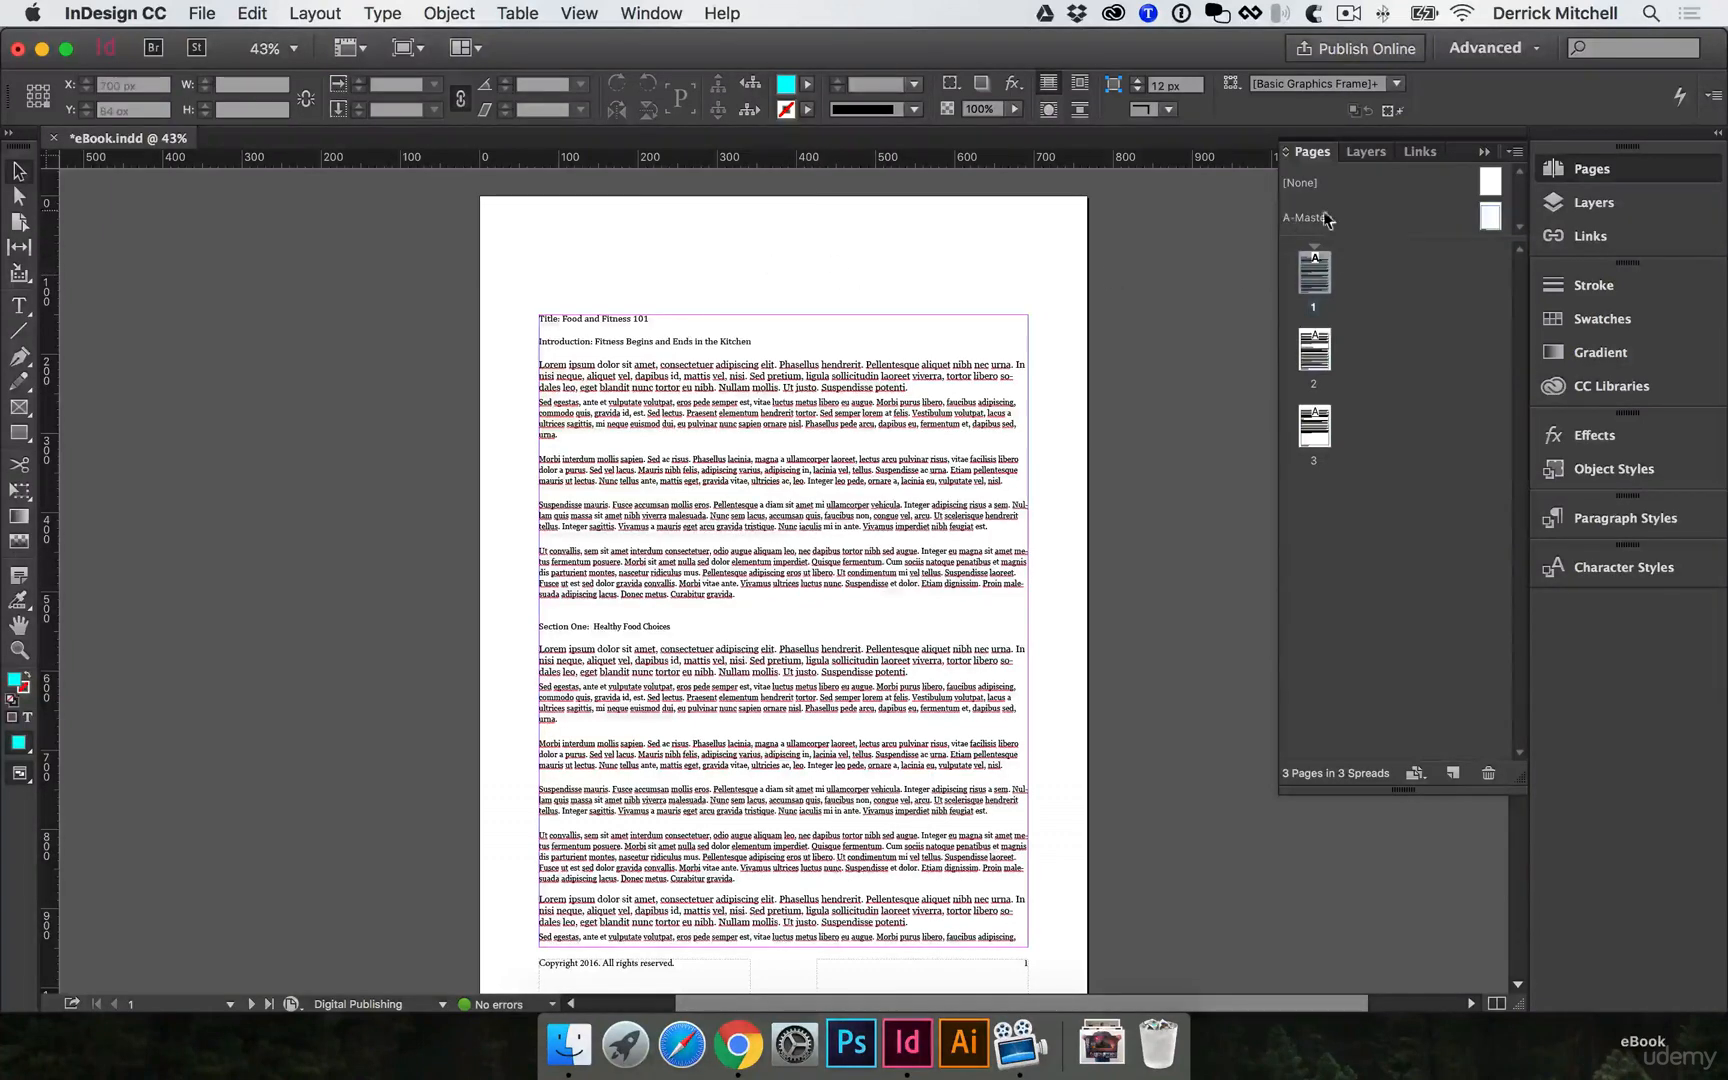
pyautogui.doubleClick(1489, 217)
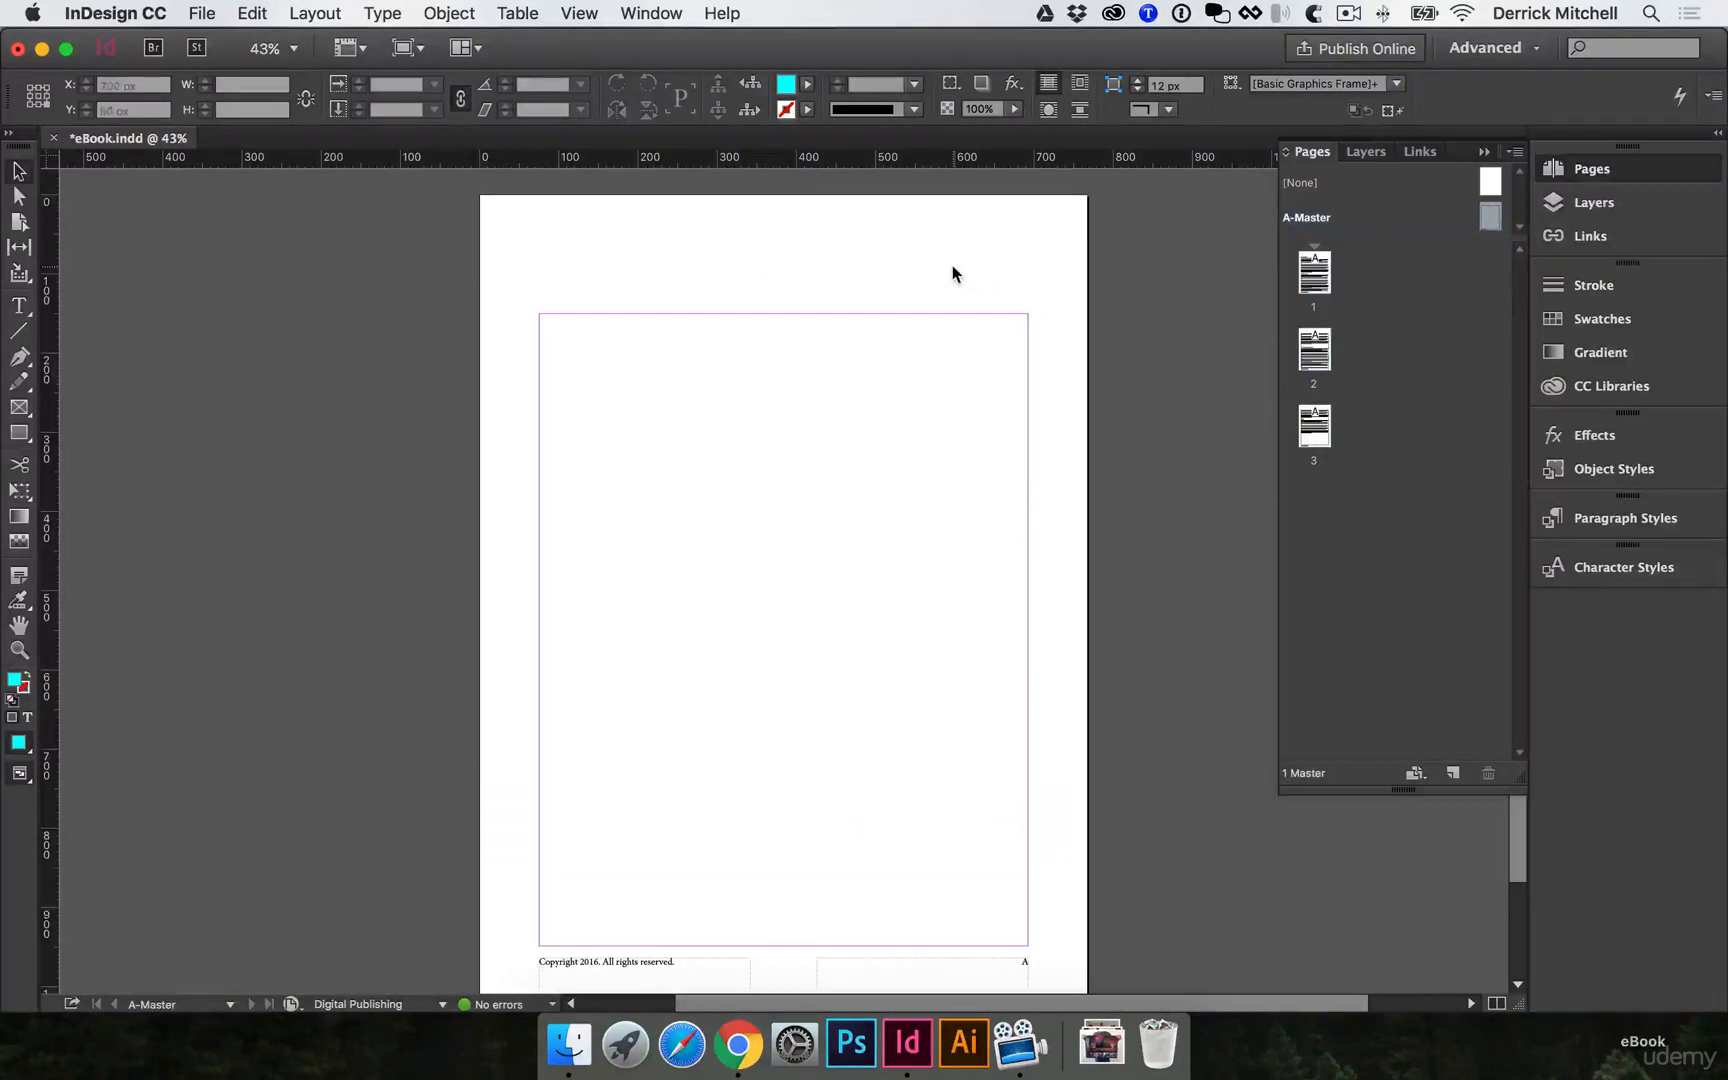
pyautogui.press('super+v')
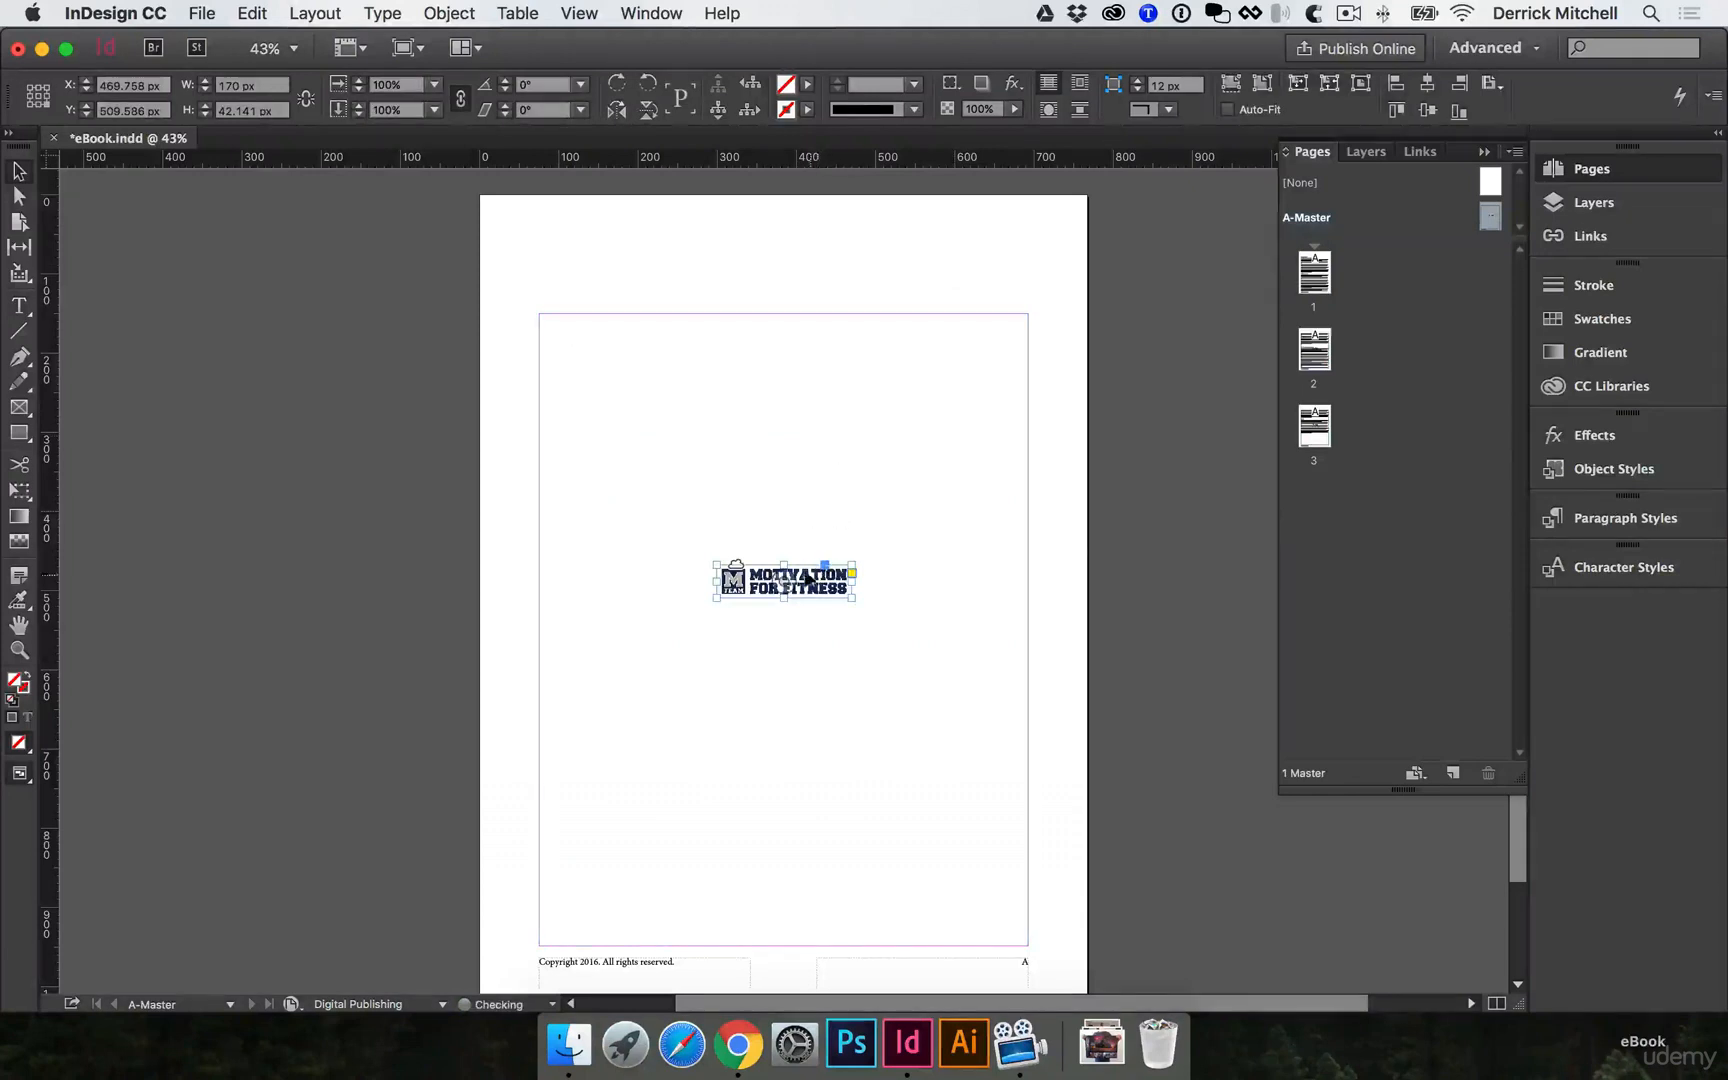
pyautogui.moveTo(808, 578); pyautogui.dragTo(880, 287)
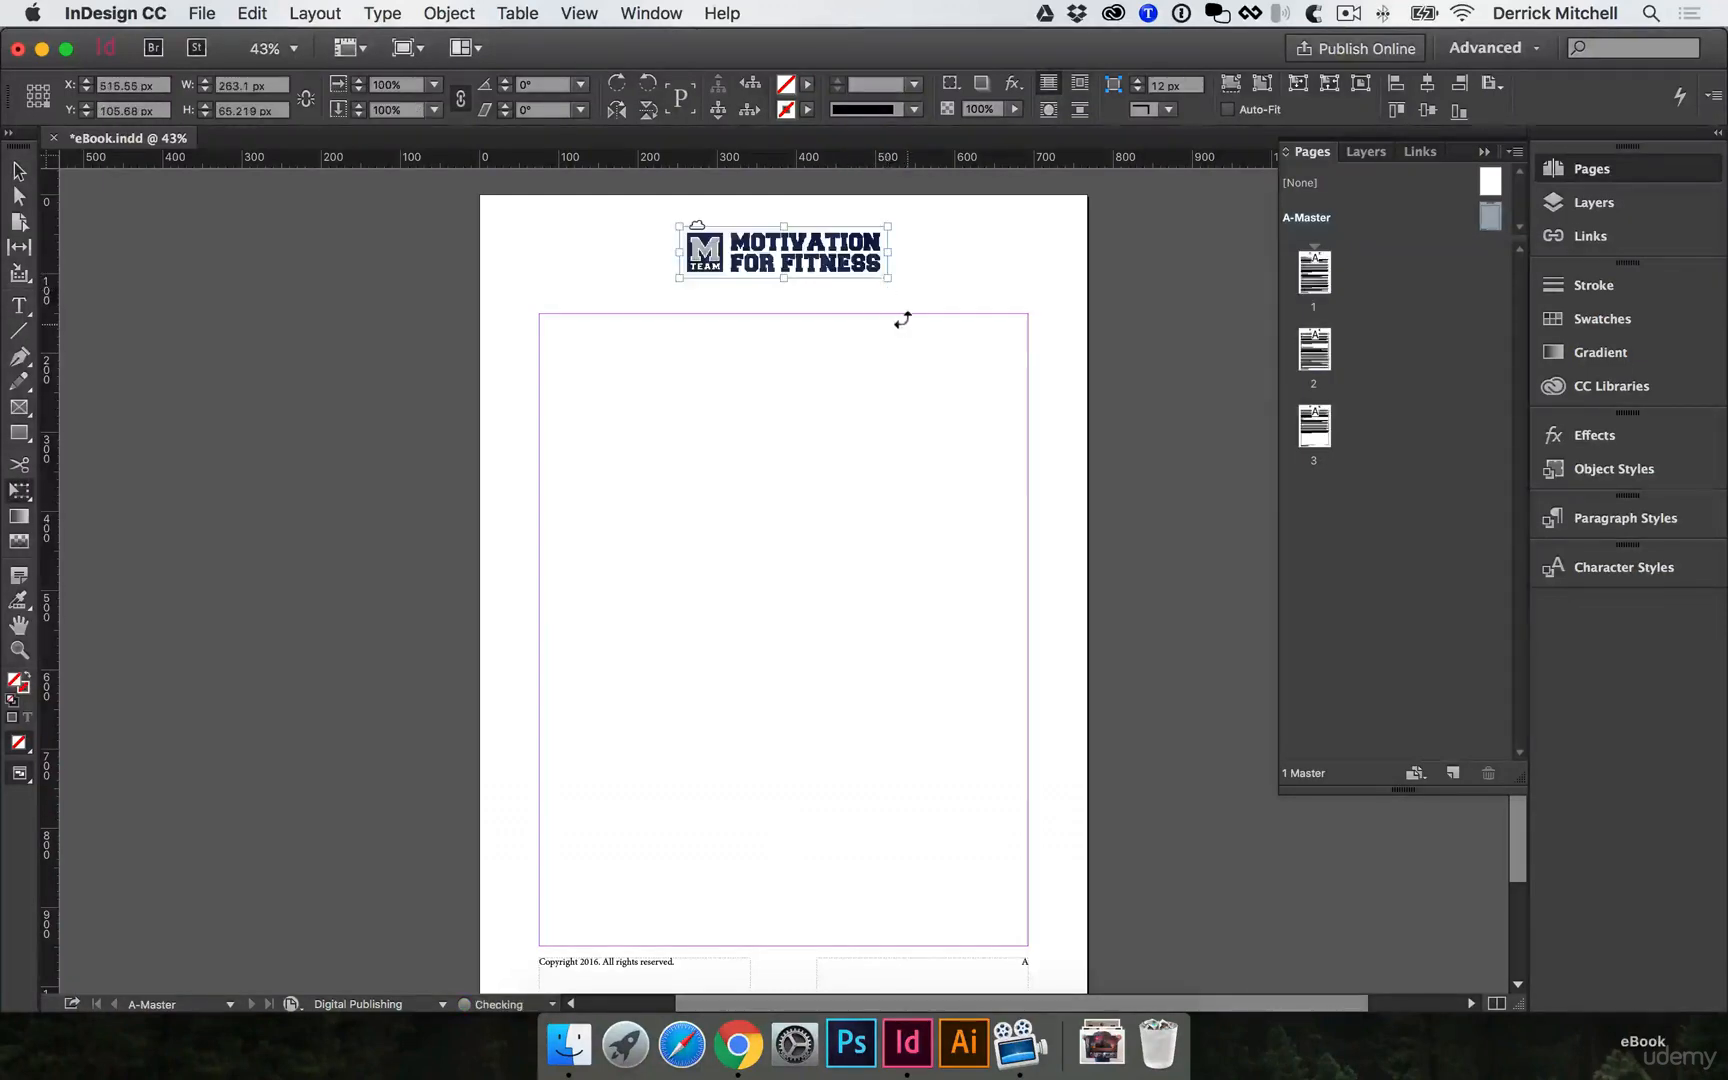
pyautogui.doubleClick(1313, 279)
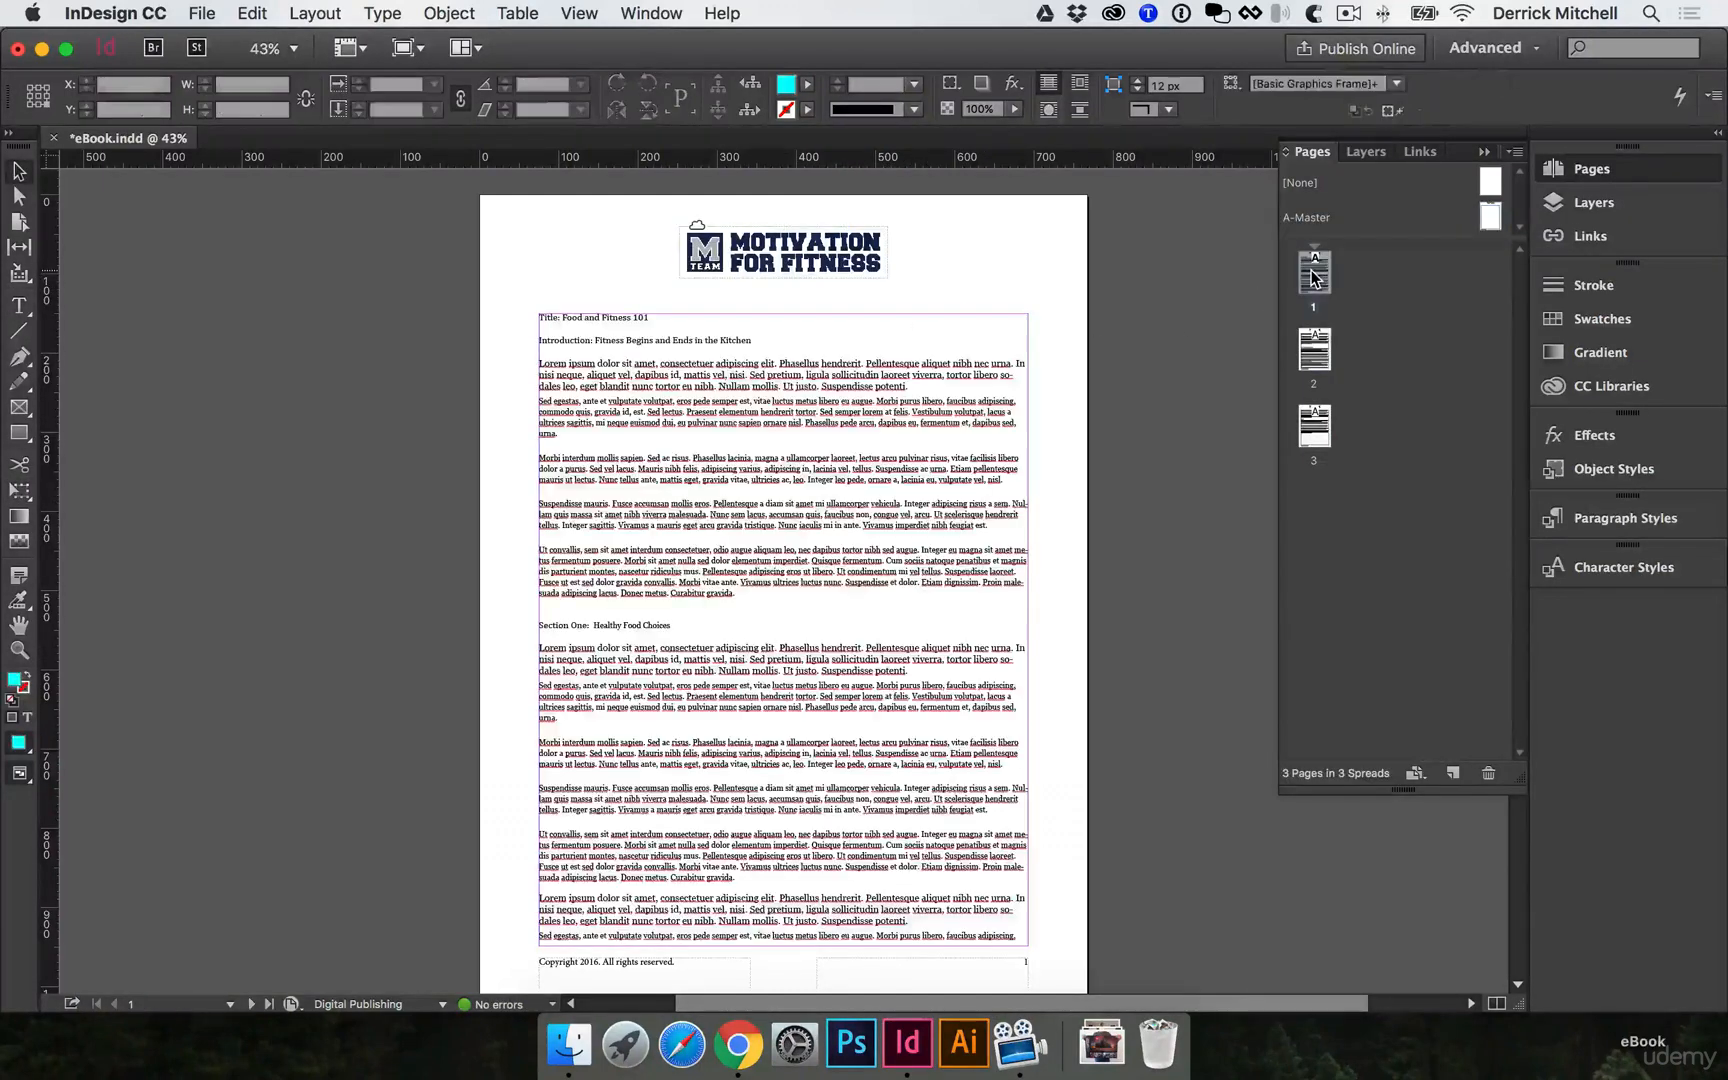
pyautogui.doubleClick(1316, 356)
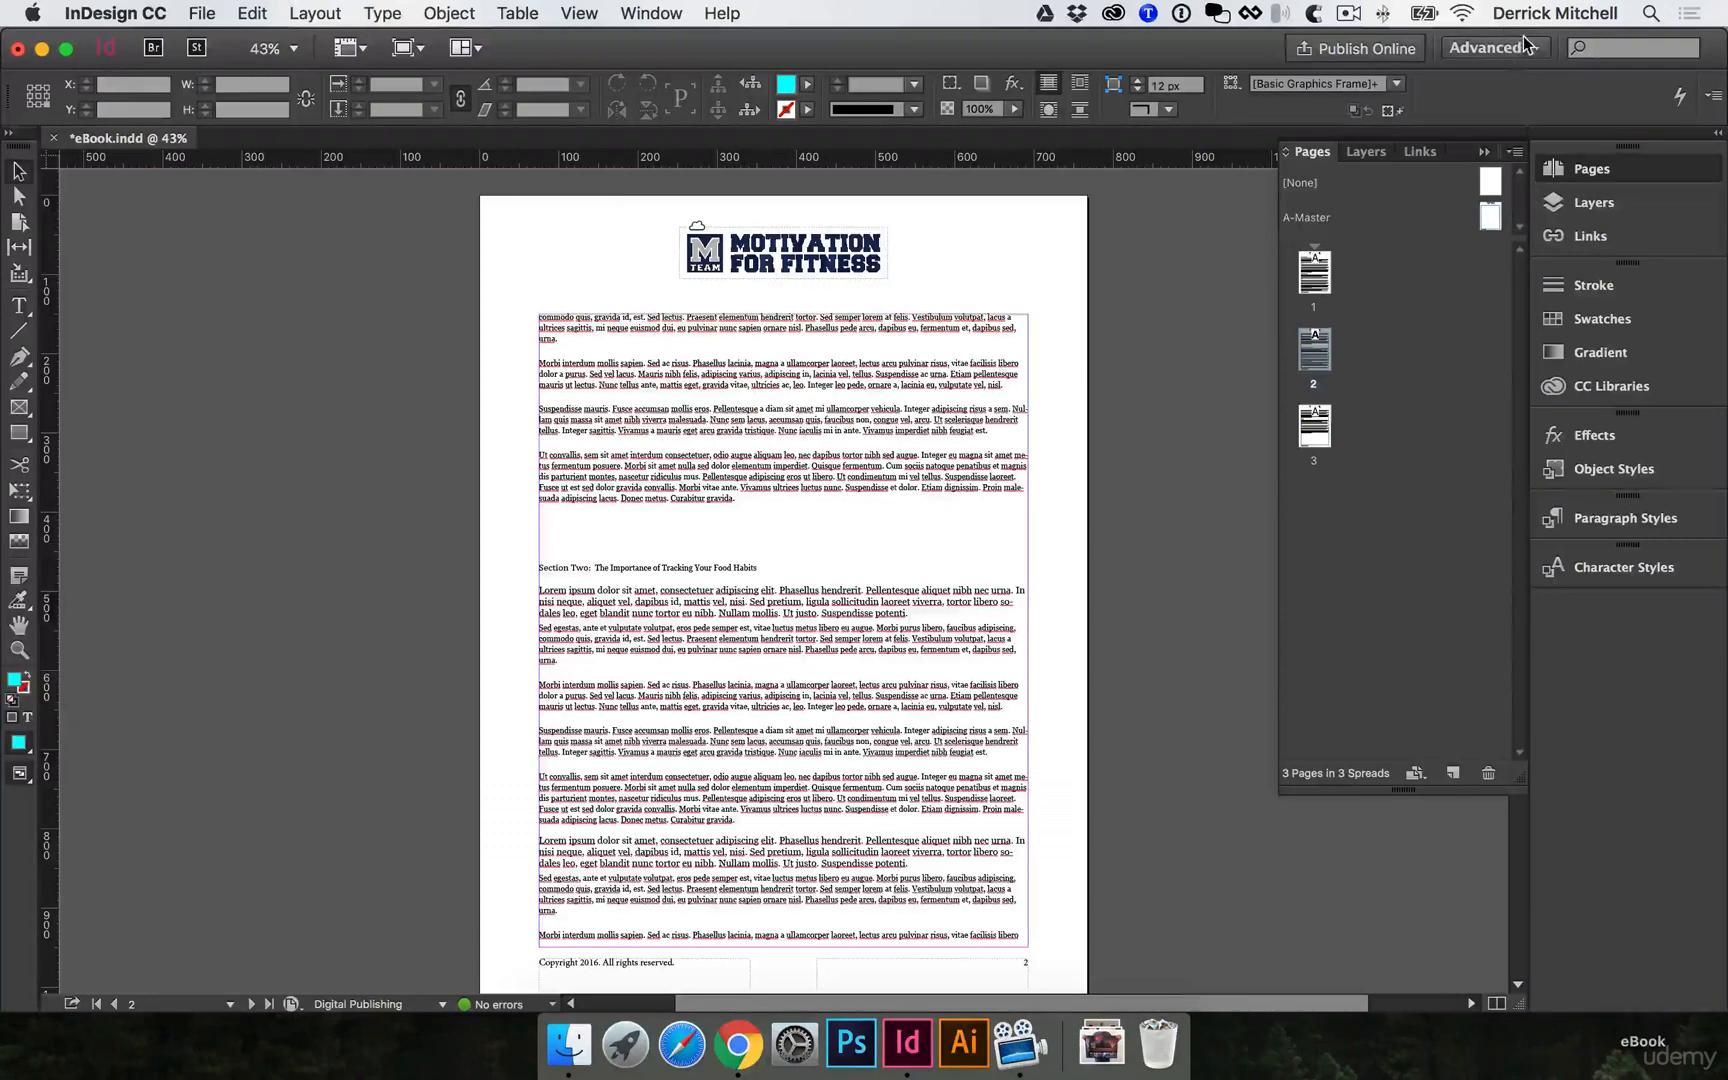
# Set the font size of the three page 2 paragraphs from "Morbi interdum" through "Curabitur gravida" to 14 pt.
pyautogui.click(1630, 519)
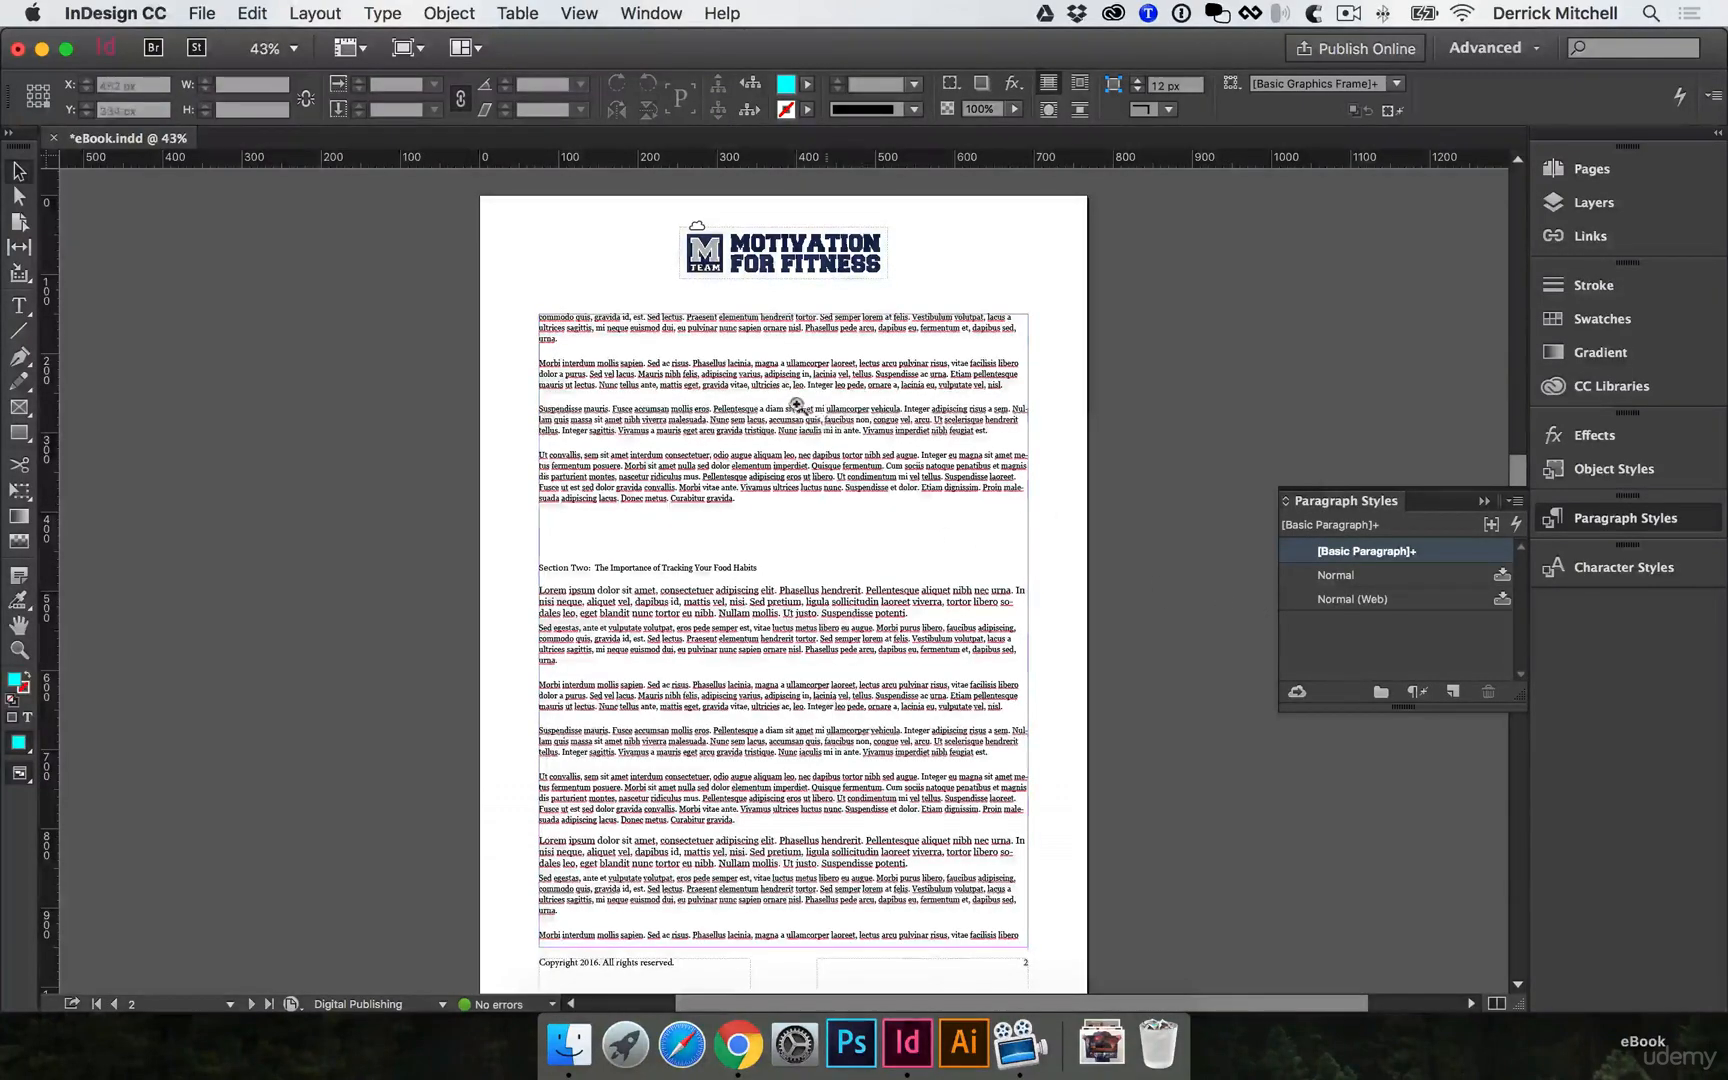
pyautogui.click(770, 443)
pyautogui.click(783, 559)
pyautogui.click(818, 555)
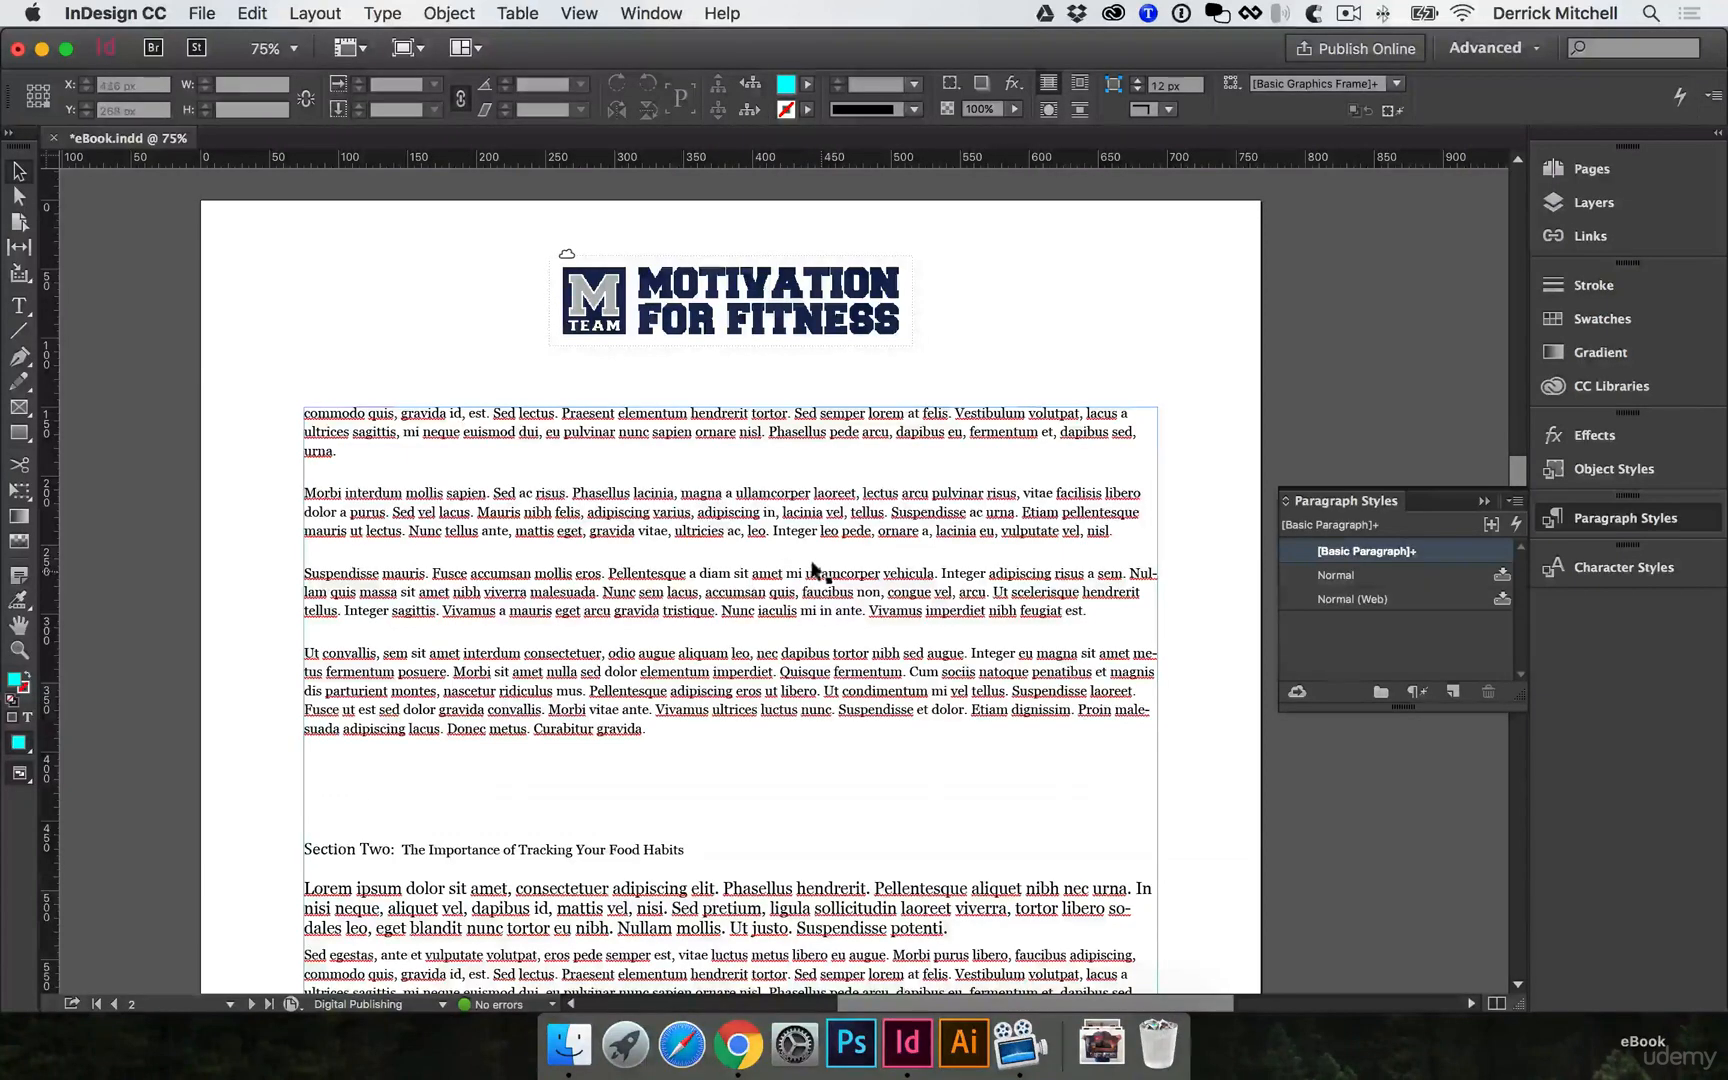
pyautogui.doubleClick(1097, 578)
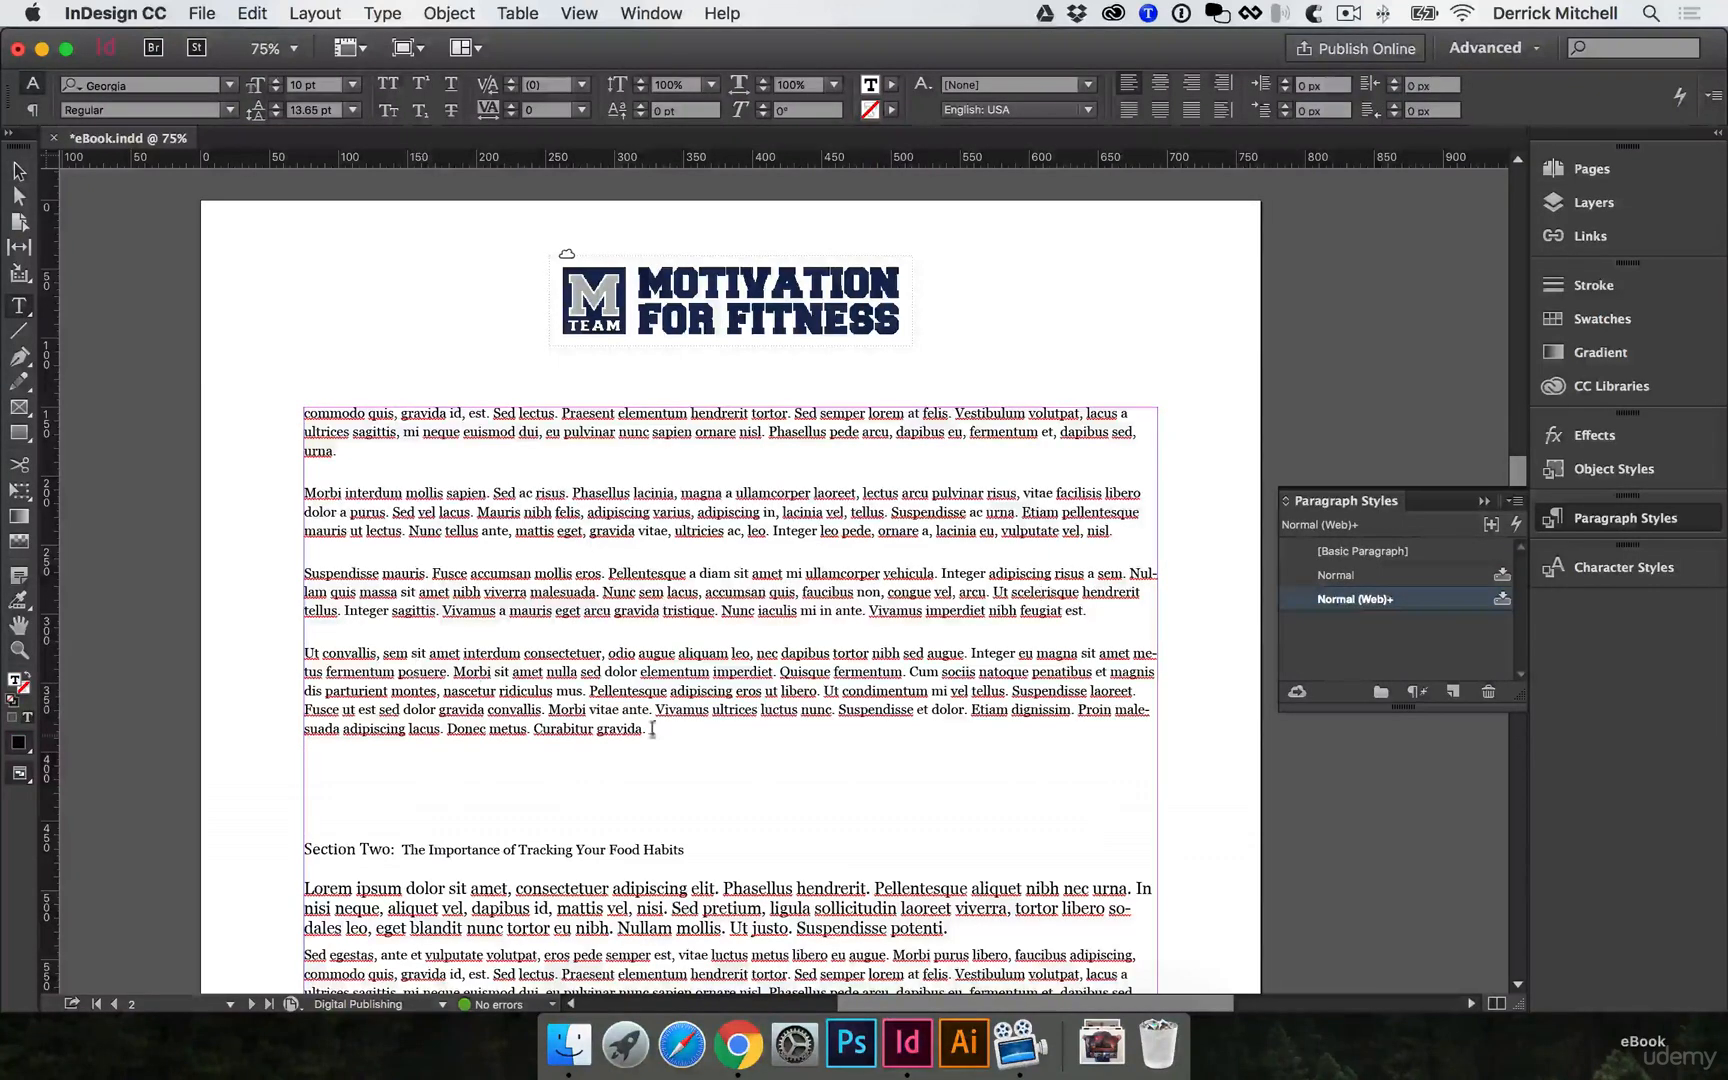
pyautogui.moveTo(688, 735); pyautogui.dragTo(288, 503)
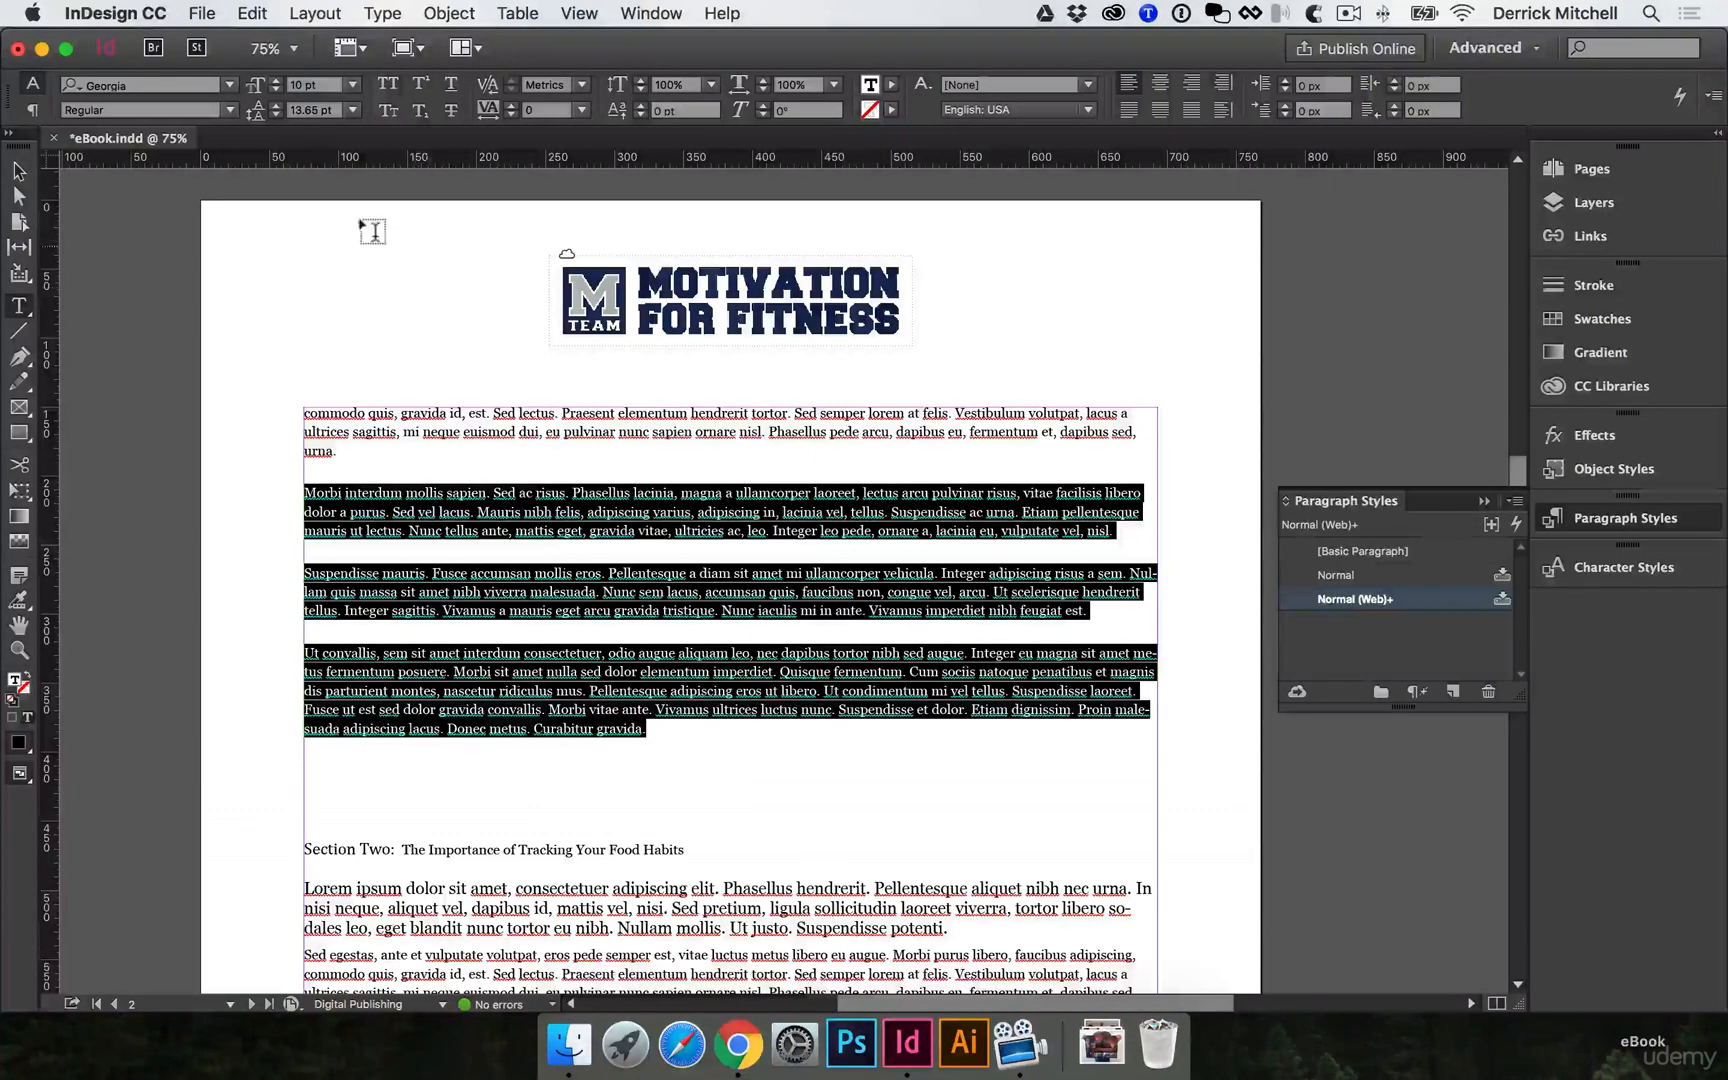
pyautogui.click(276, 80)
pyautogui.click(276, 80)
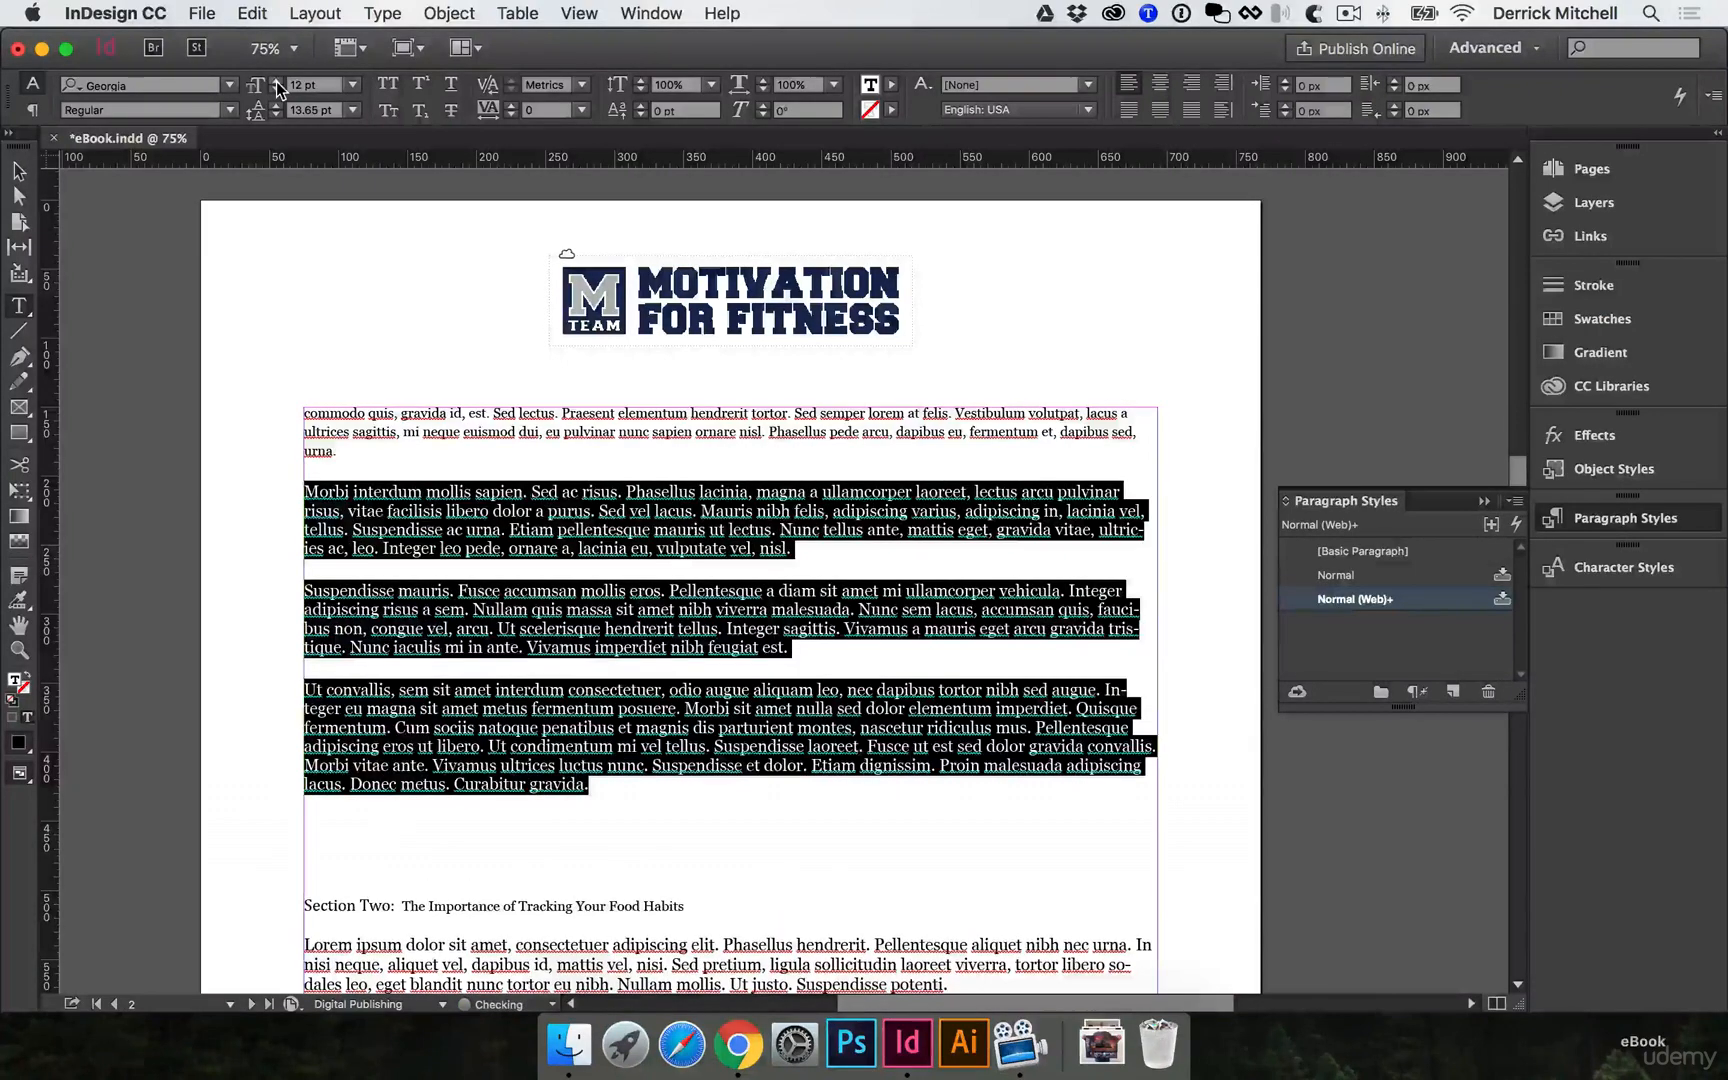
pyautogui.click(277, 83)
pyautogui.click(277, 83)
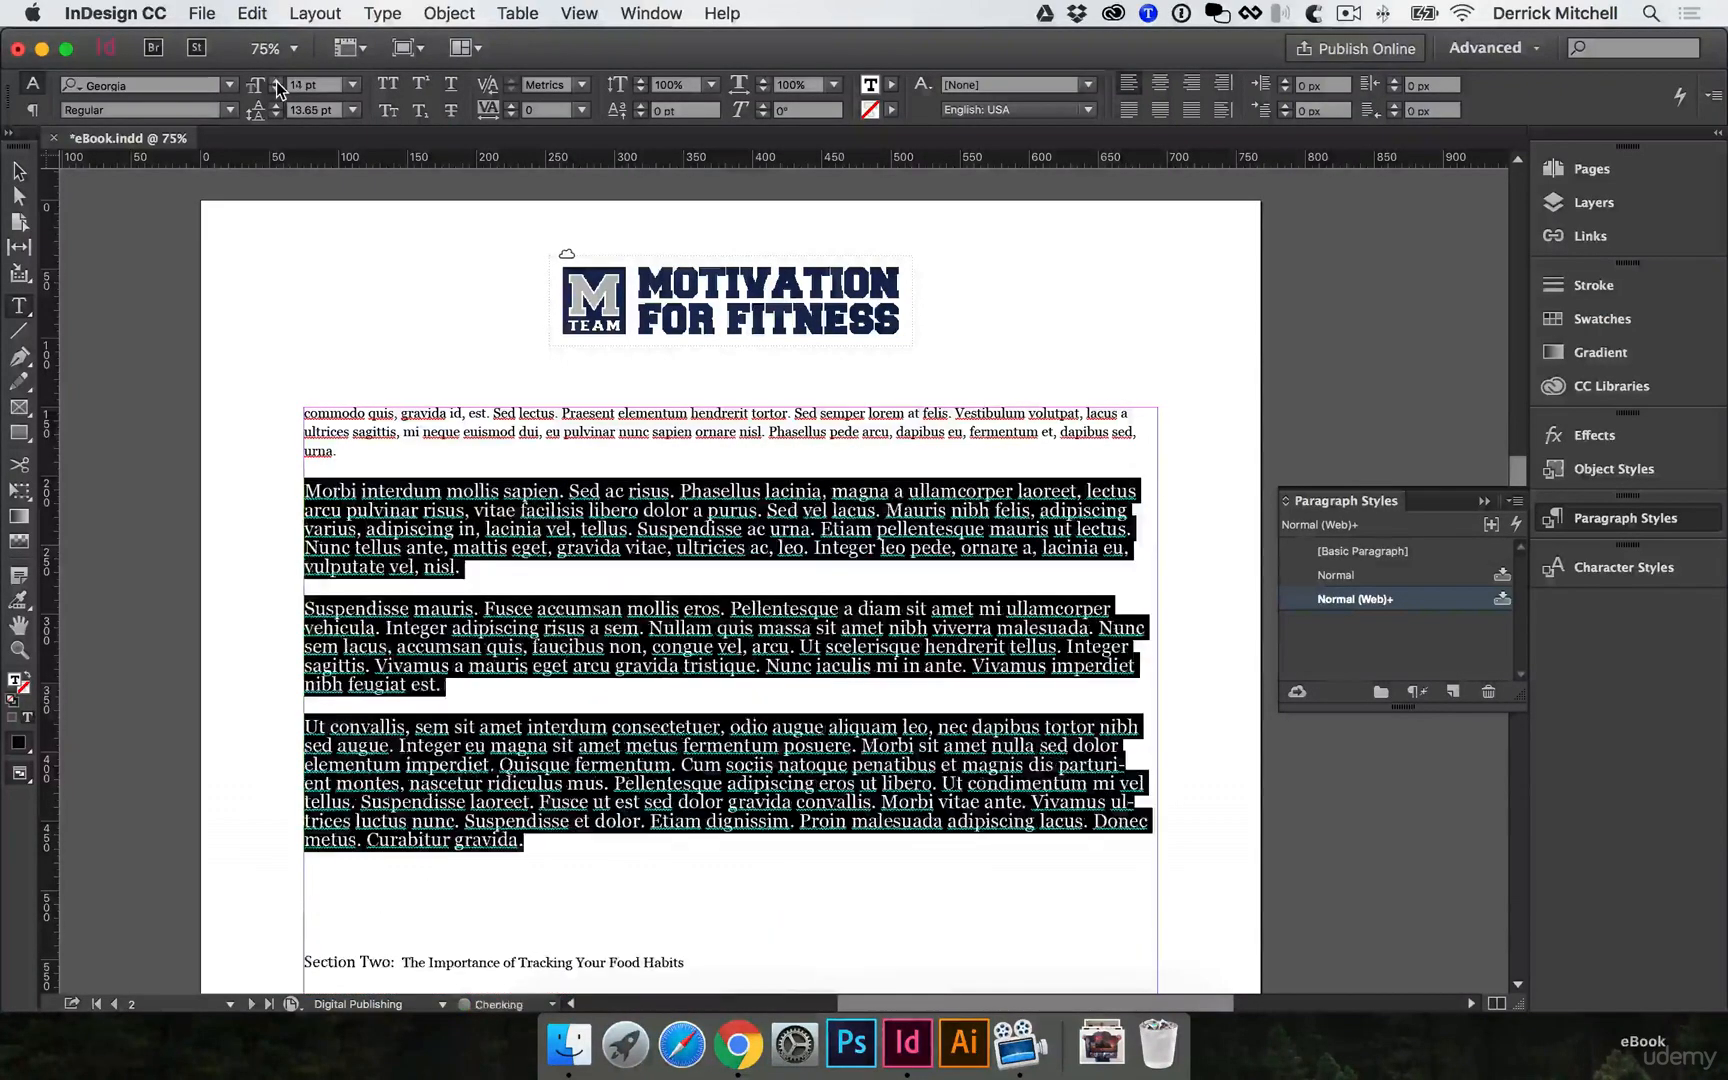
# Increase the font size of the same three body paragraphs above Section Two to 15 pt.
pyautogui.click(314, 490)
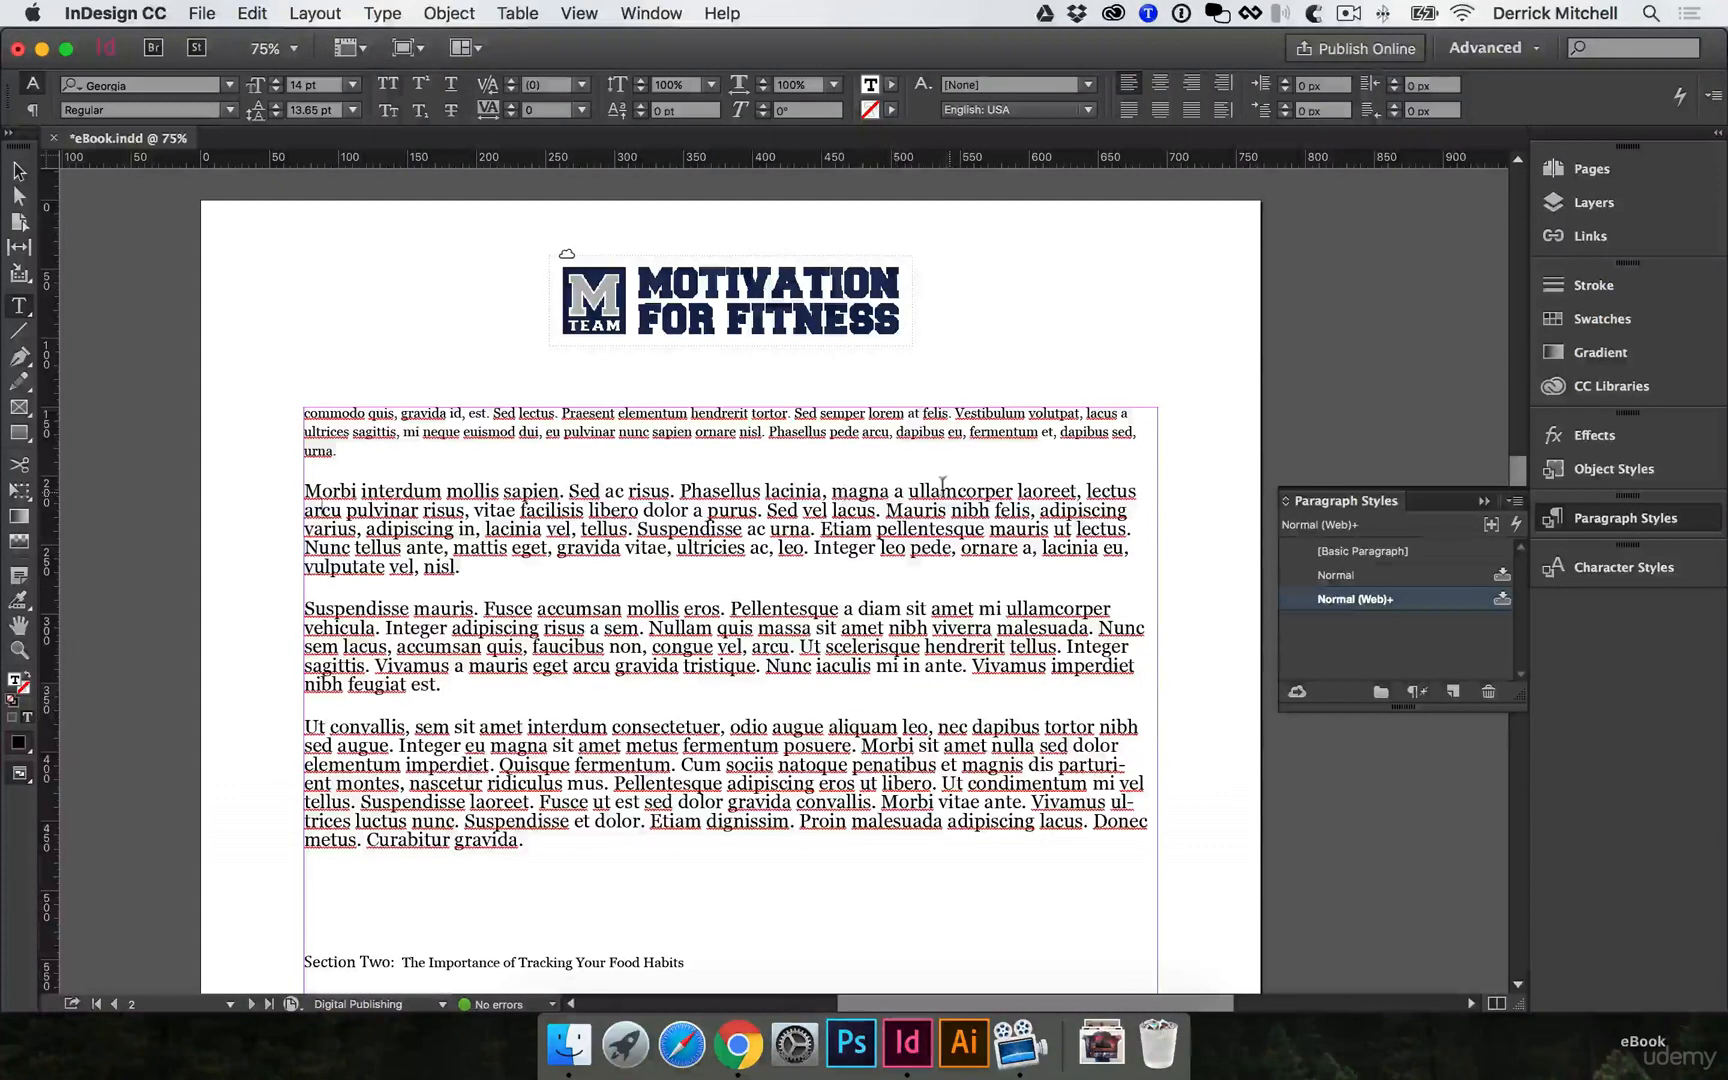
pyautogui.moveTo(1103, 490); pyautogui.dragTo(1100, 510)
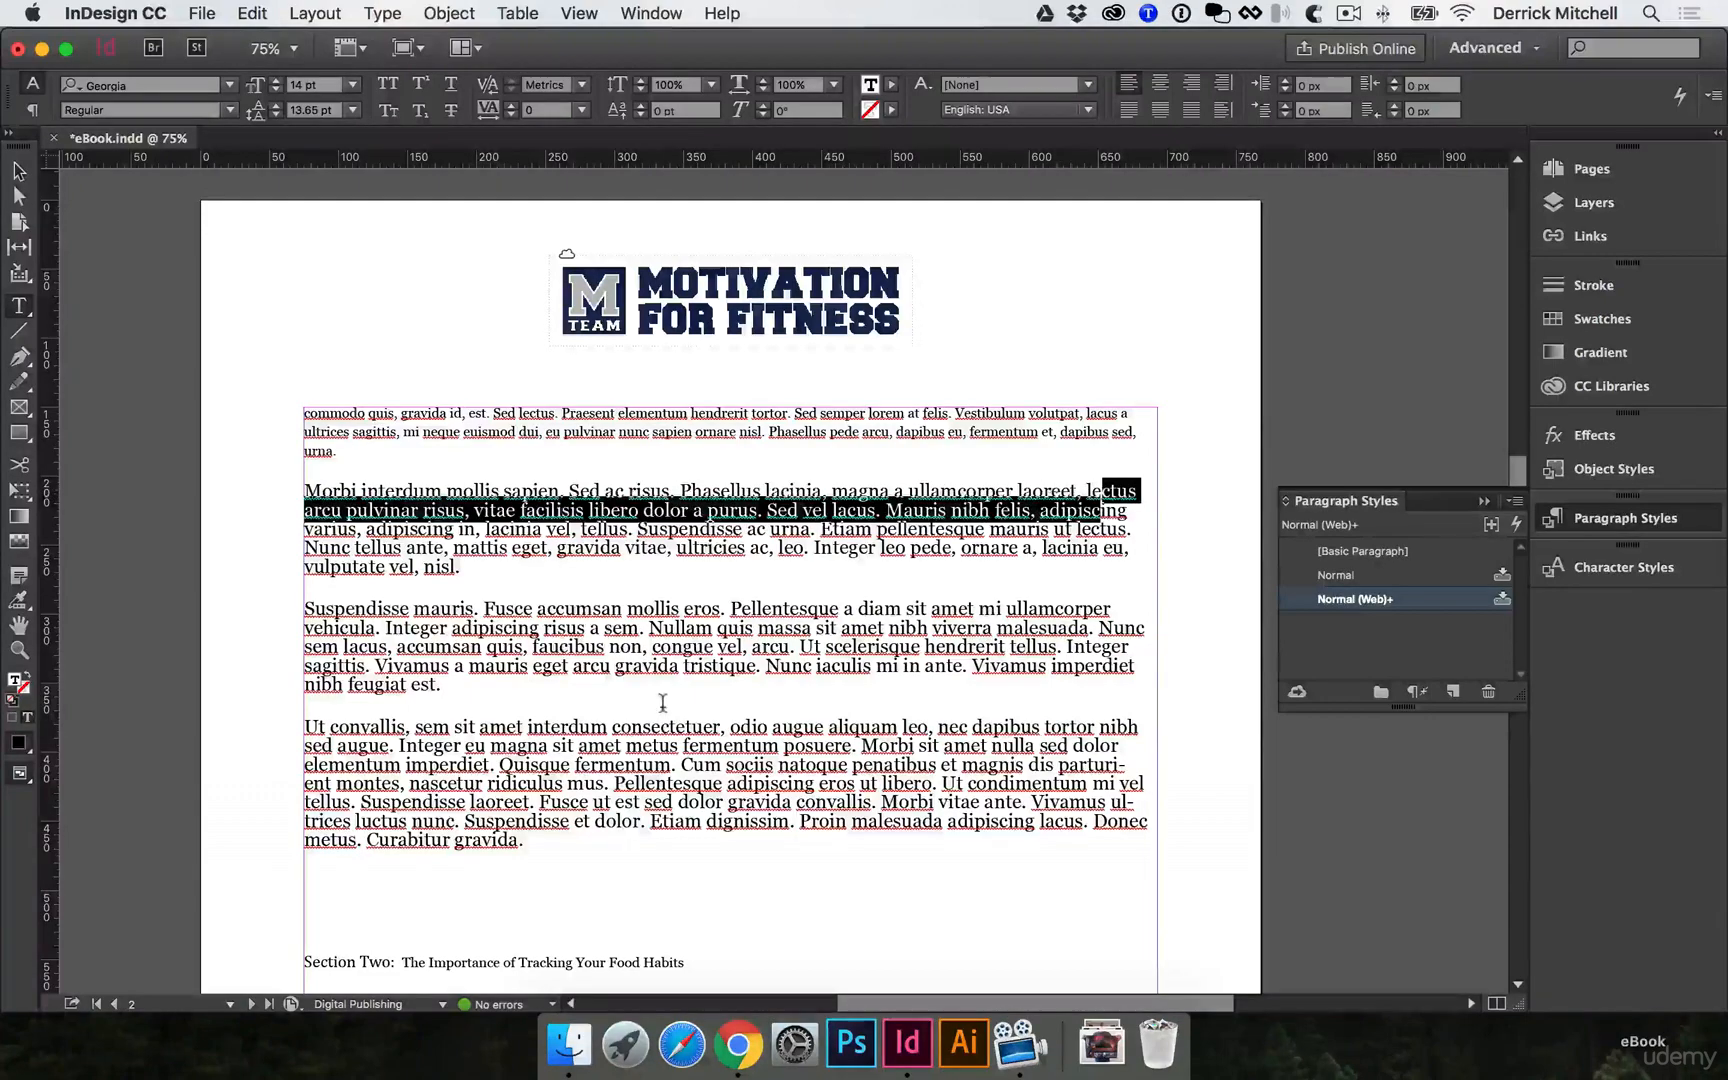
pyautogui.click(663, 703)
pyautogui.moveTo(523, 841); pyautogui.dragTo(248, 488)
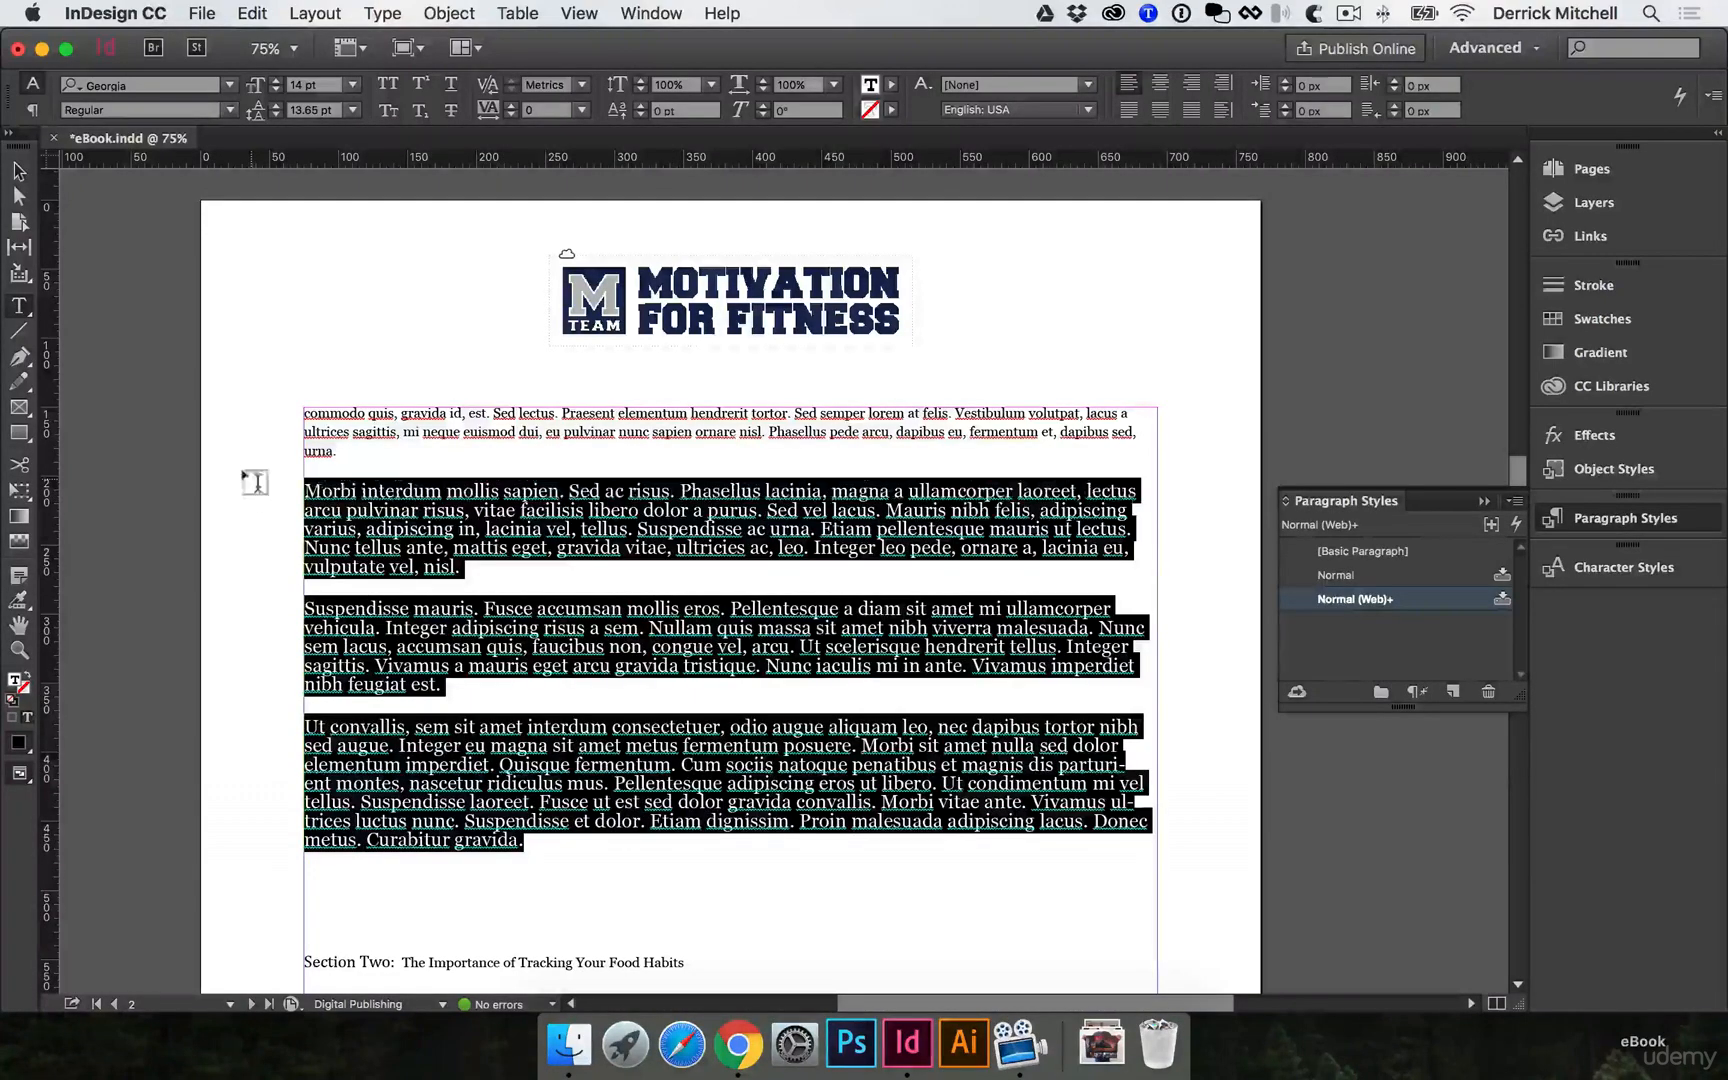
pyautogui.click(276, 80)
pyautogui.click(457, 527)
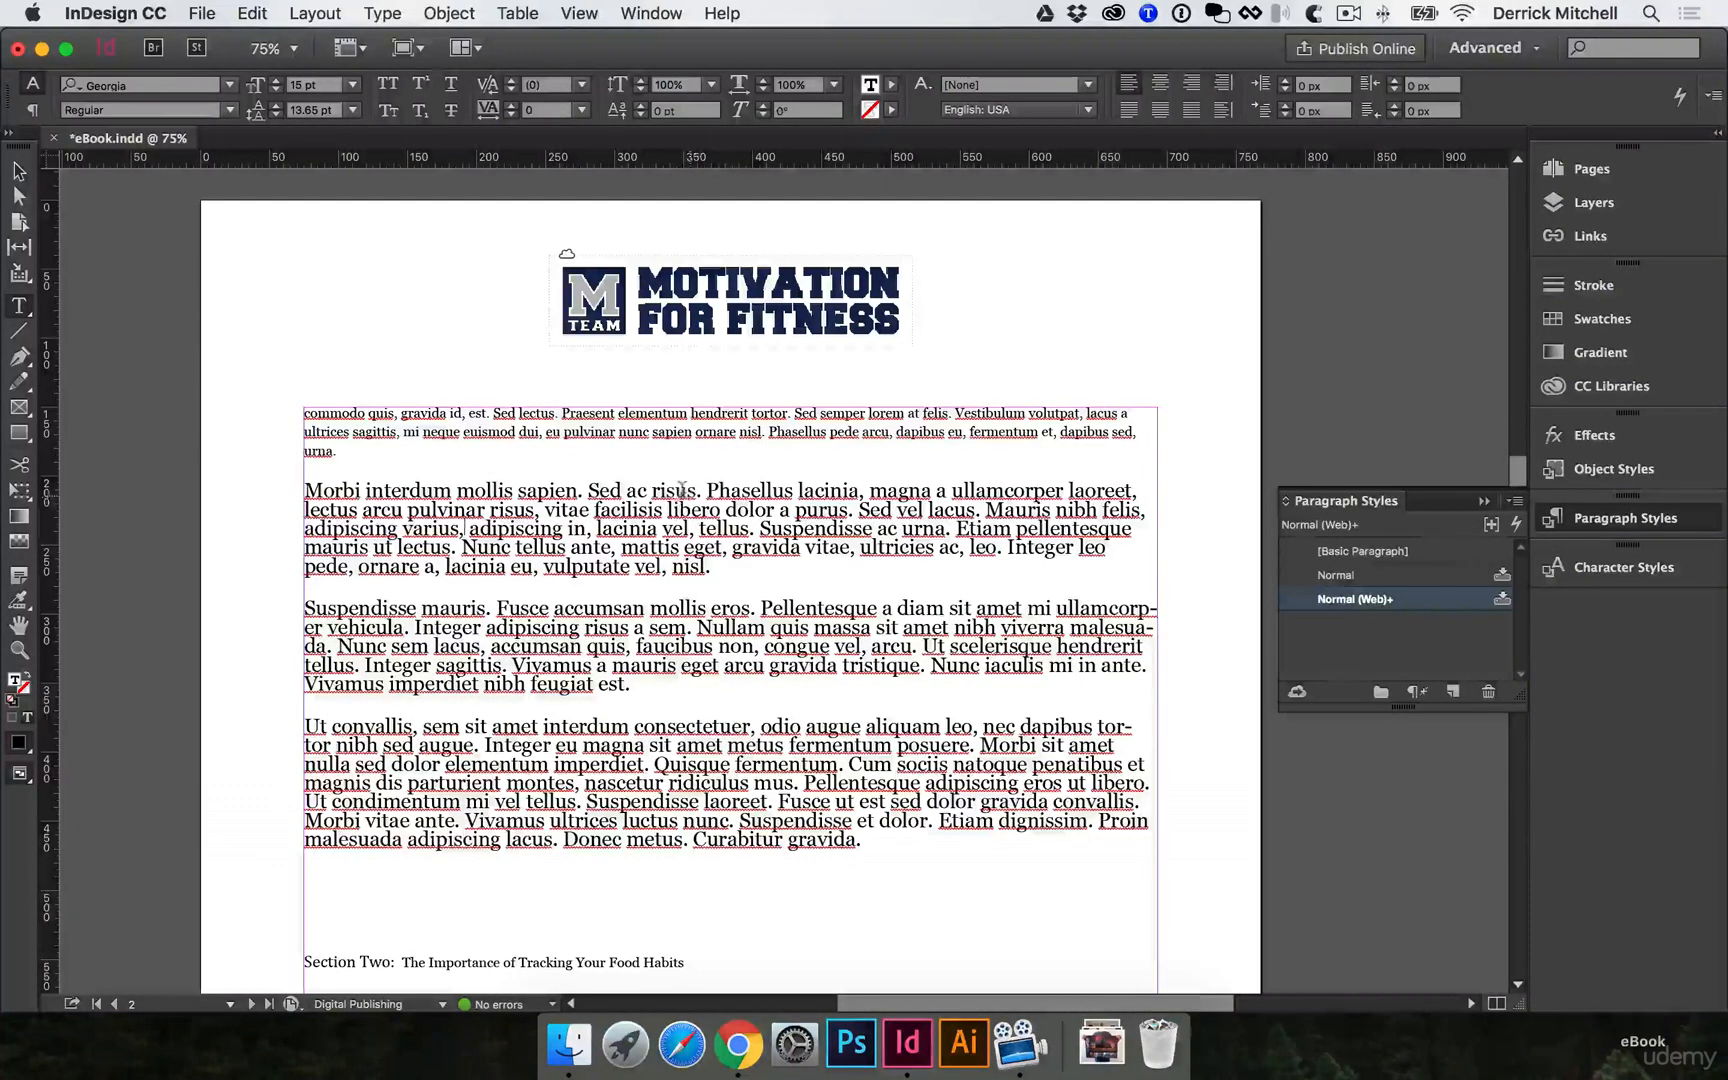
# Set the leading of the three enlarged body paragraphs above Section Two to 20 pt.
pyautogui.moveTo(862, 840); pyautogui.dragTo(207, 489)
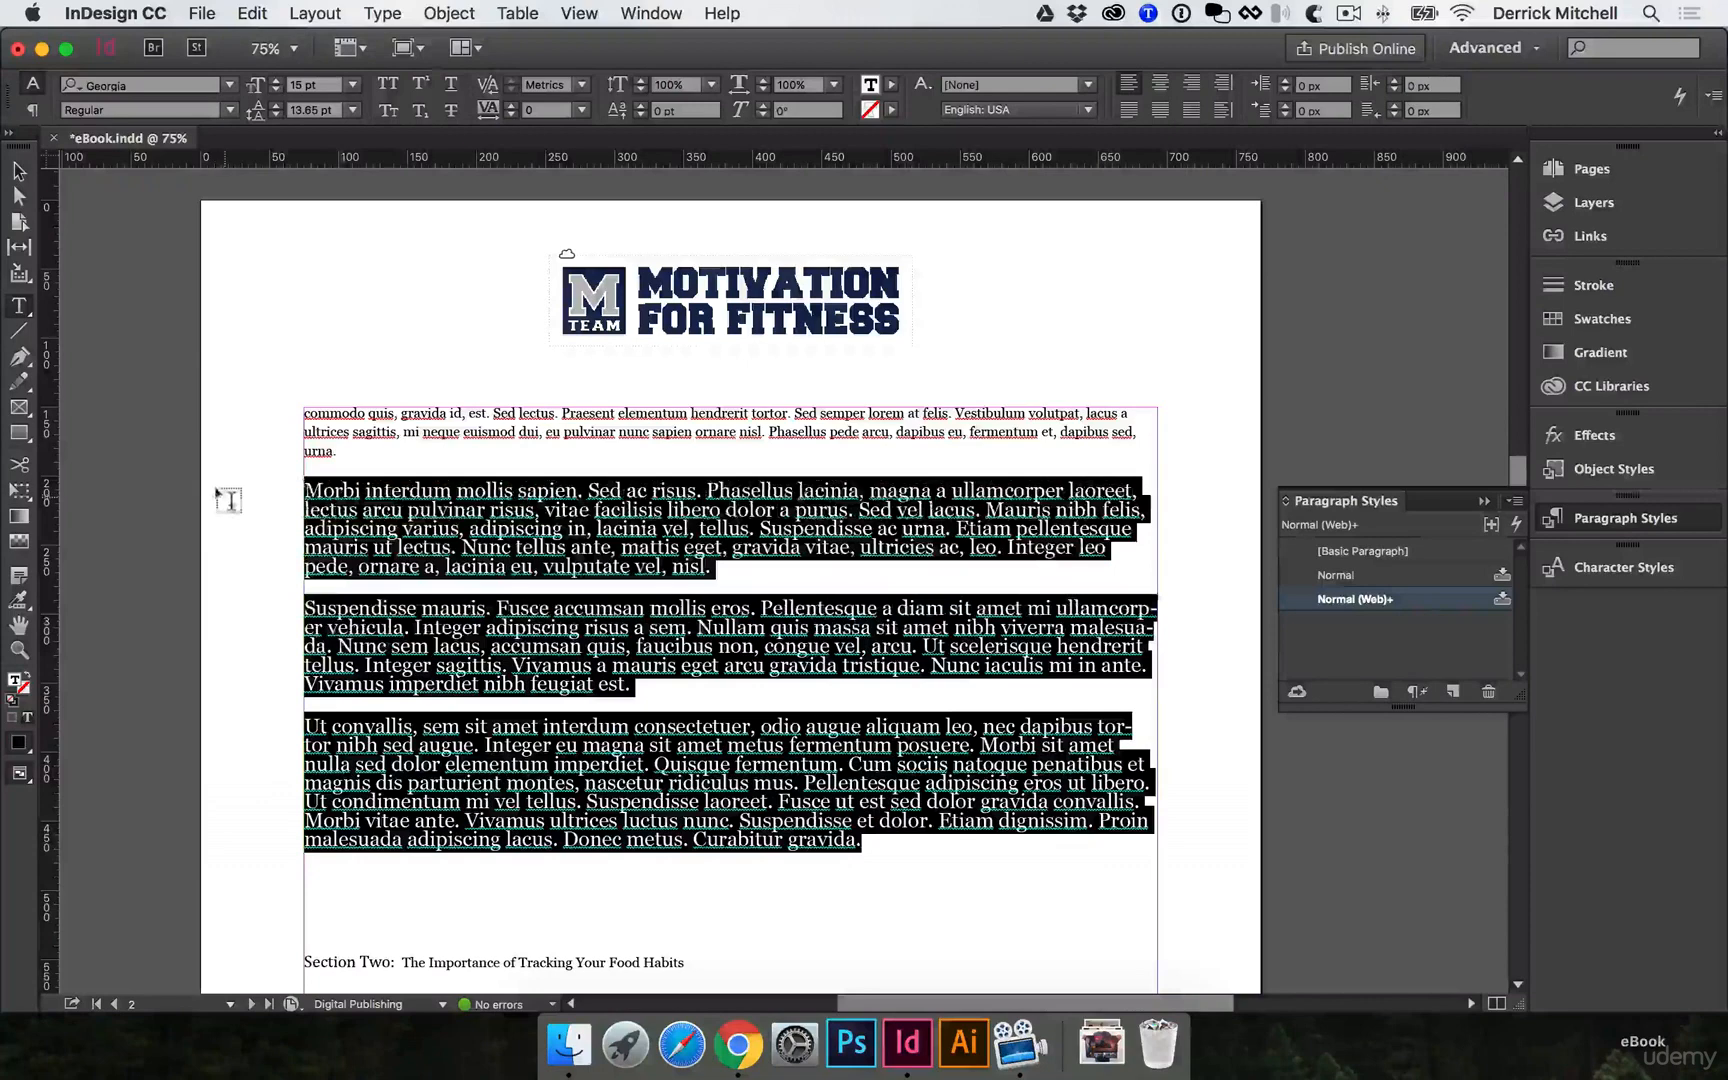
pyautogui.click(275, 105)
pyautogui.click(275, 105)
pyautogui.click(275, 105)
pyautogui.click(275, 105)
pyautogui.click(275, 105)
pyautogui.click(275, 105)
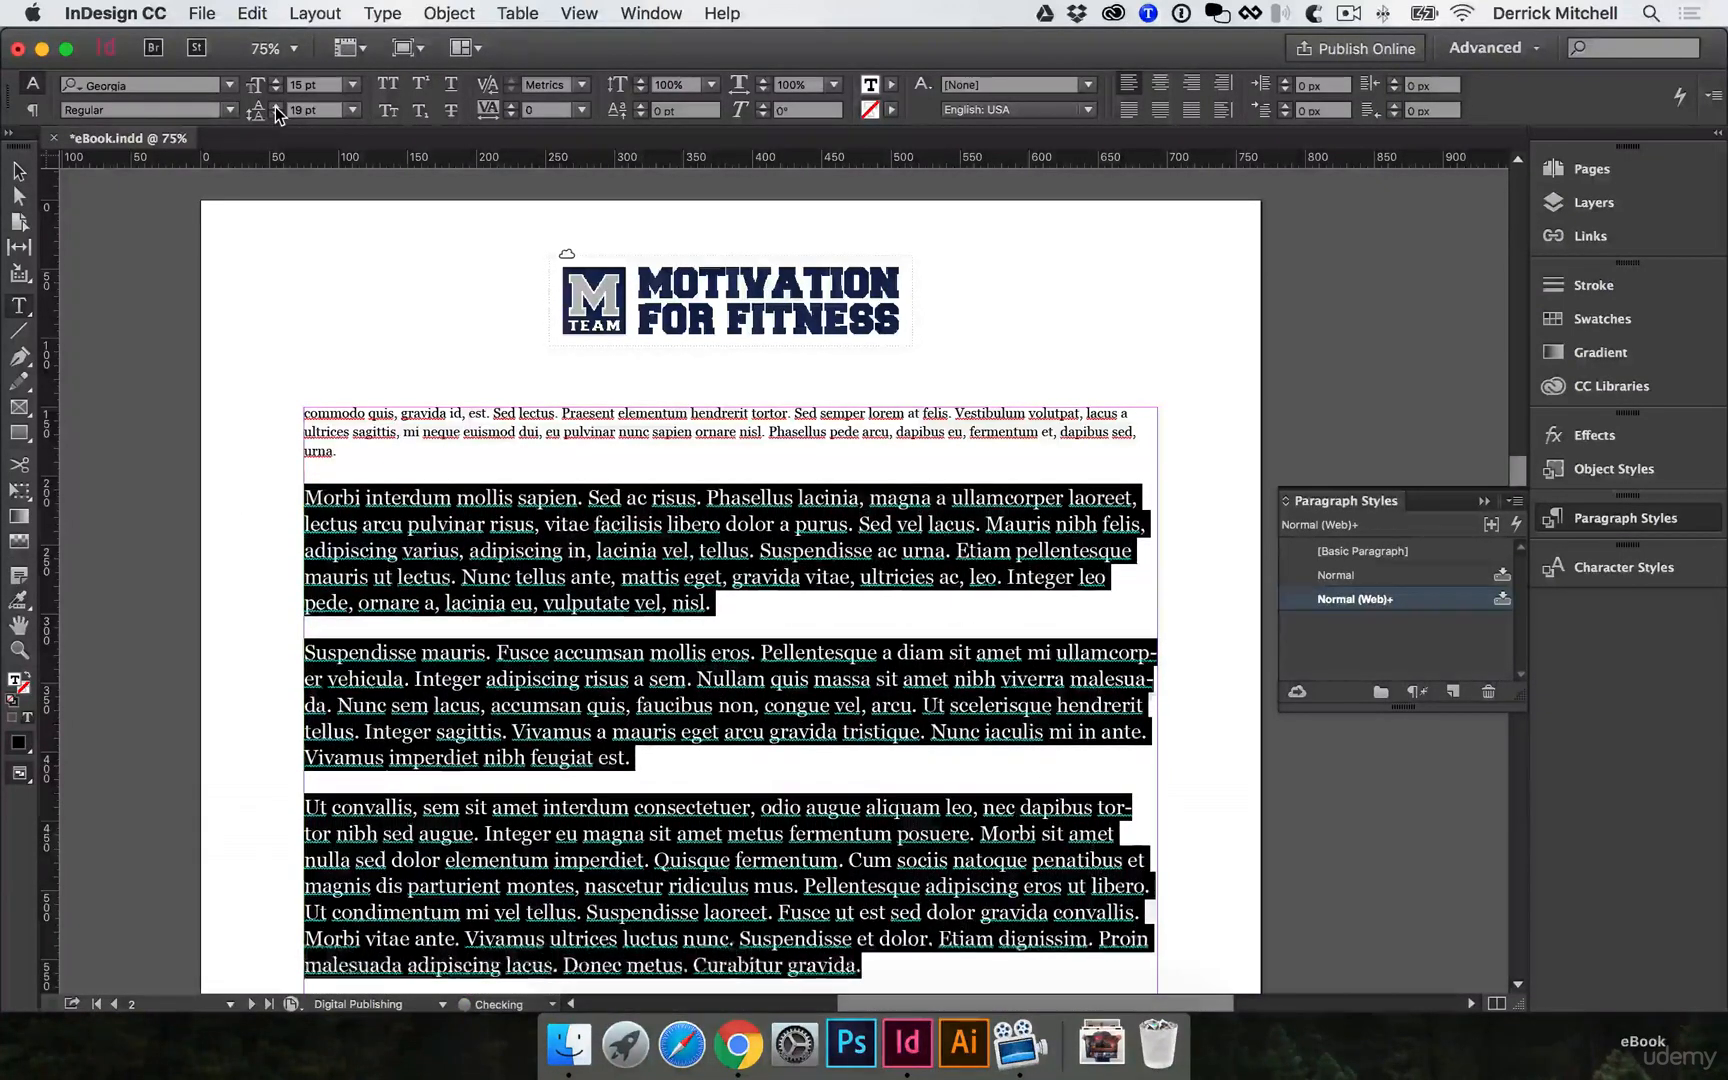
pyautogui.click(275, 105)
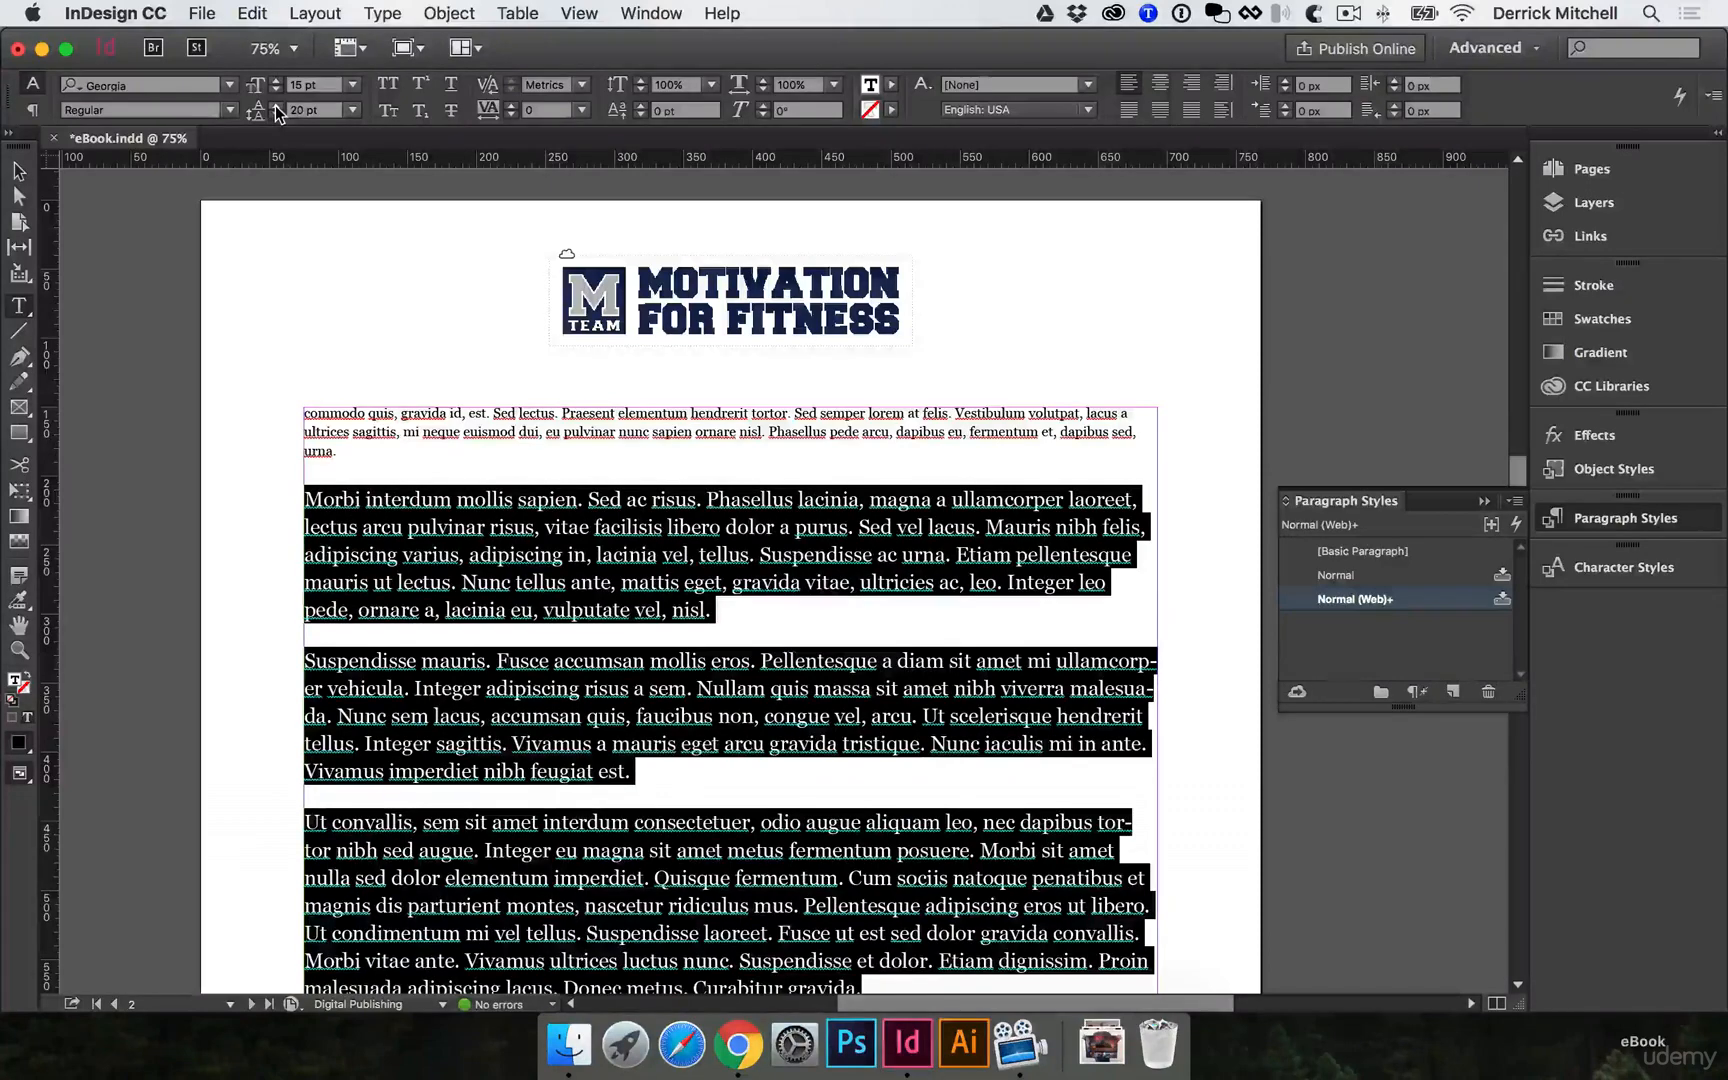
pyautogui.click(459, 415)
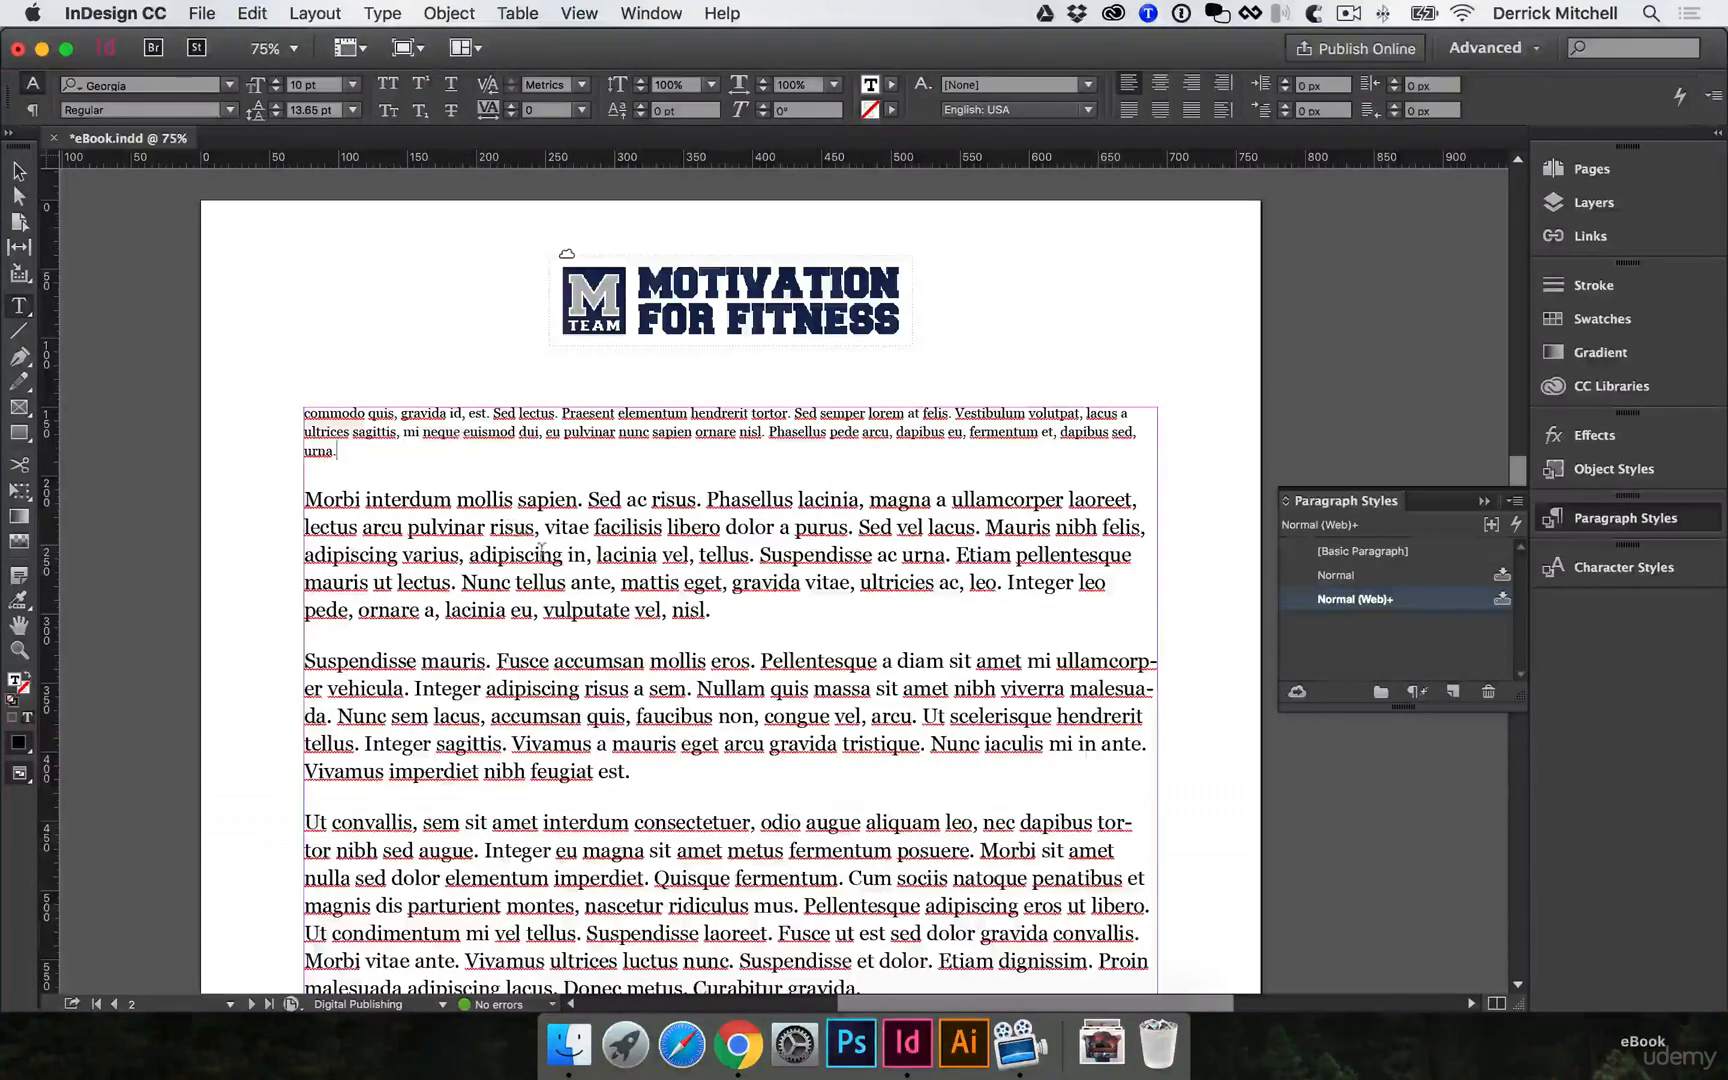
# Create a paragraph style named "body" from the "Morbi interdum" paragraph on page 2.
pyautogui.scroll(-3, 556, 546)
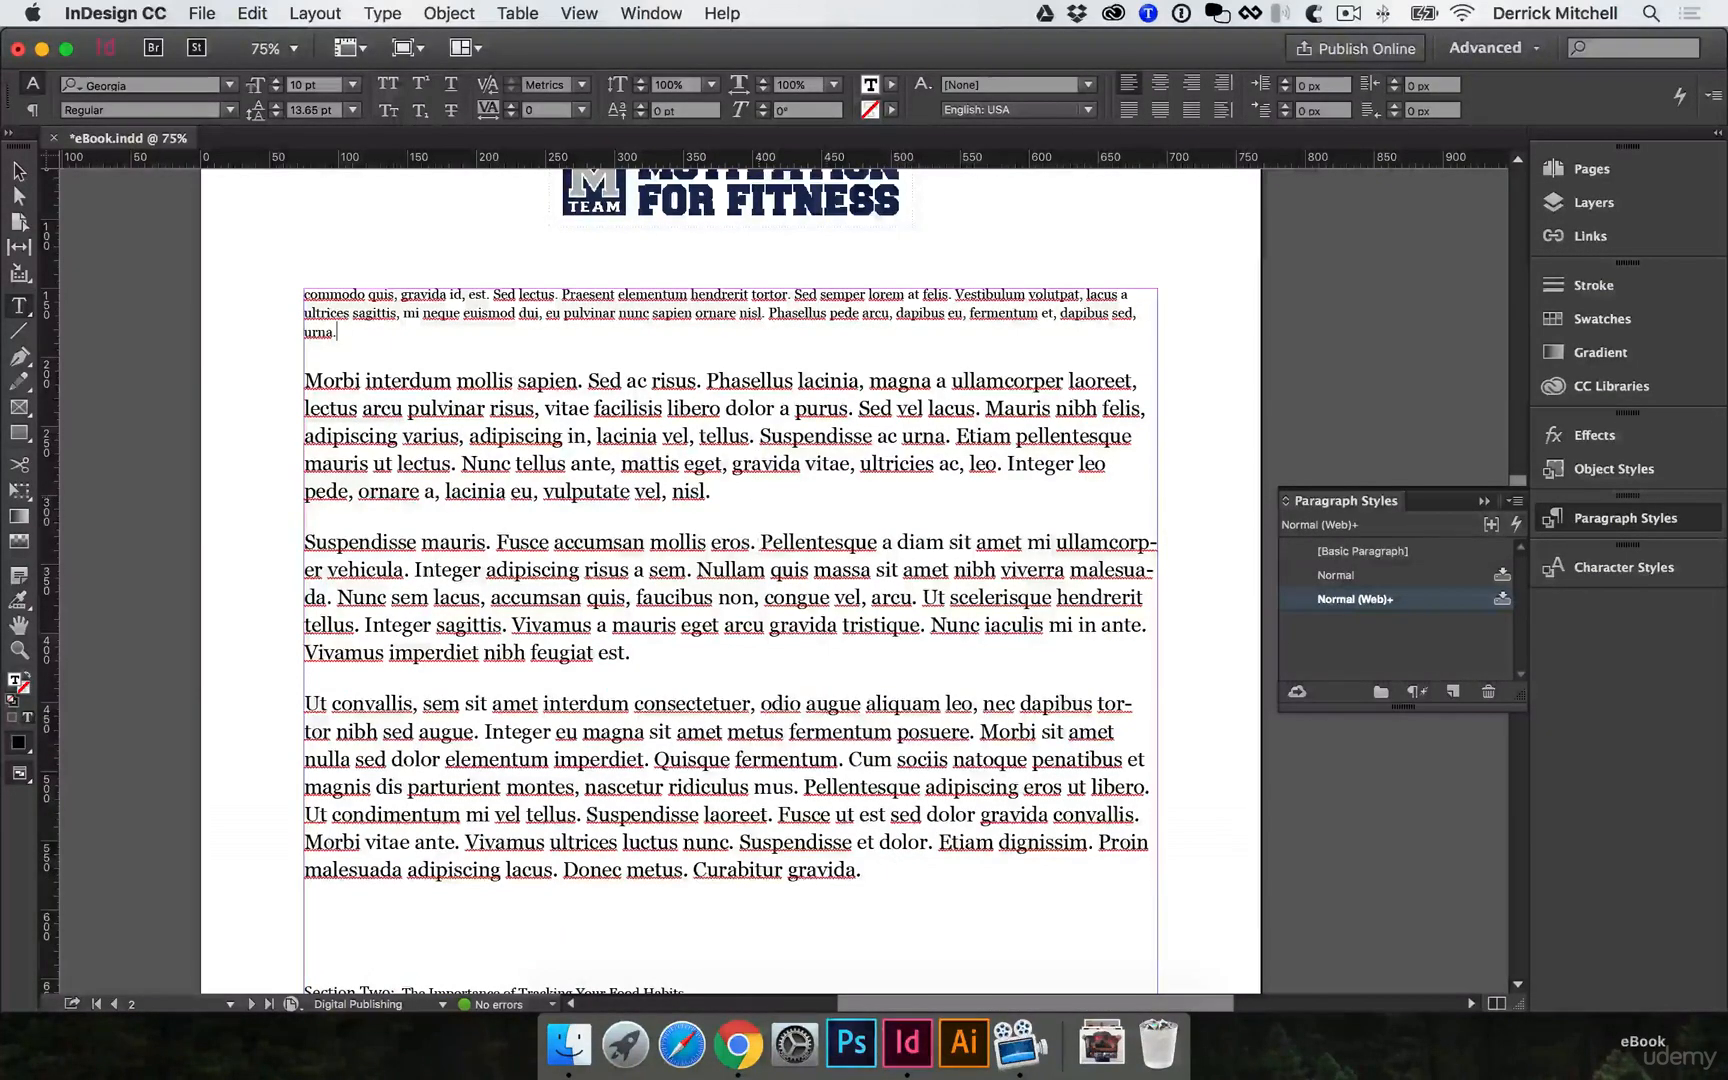
pyautogui.moveTo(716, 490); pyautogui.dragTo(298, 380)
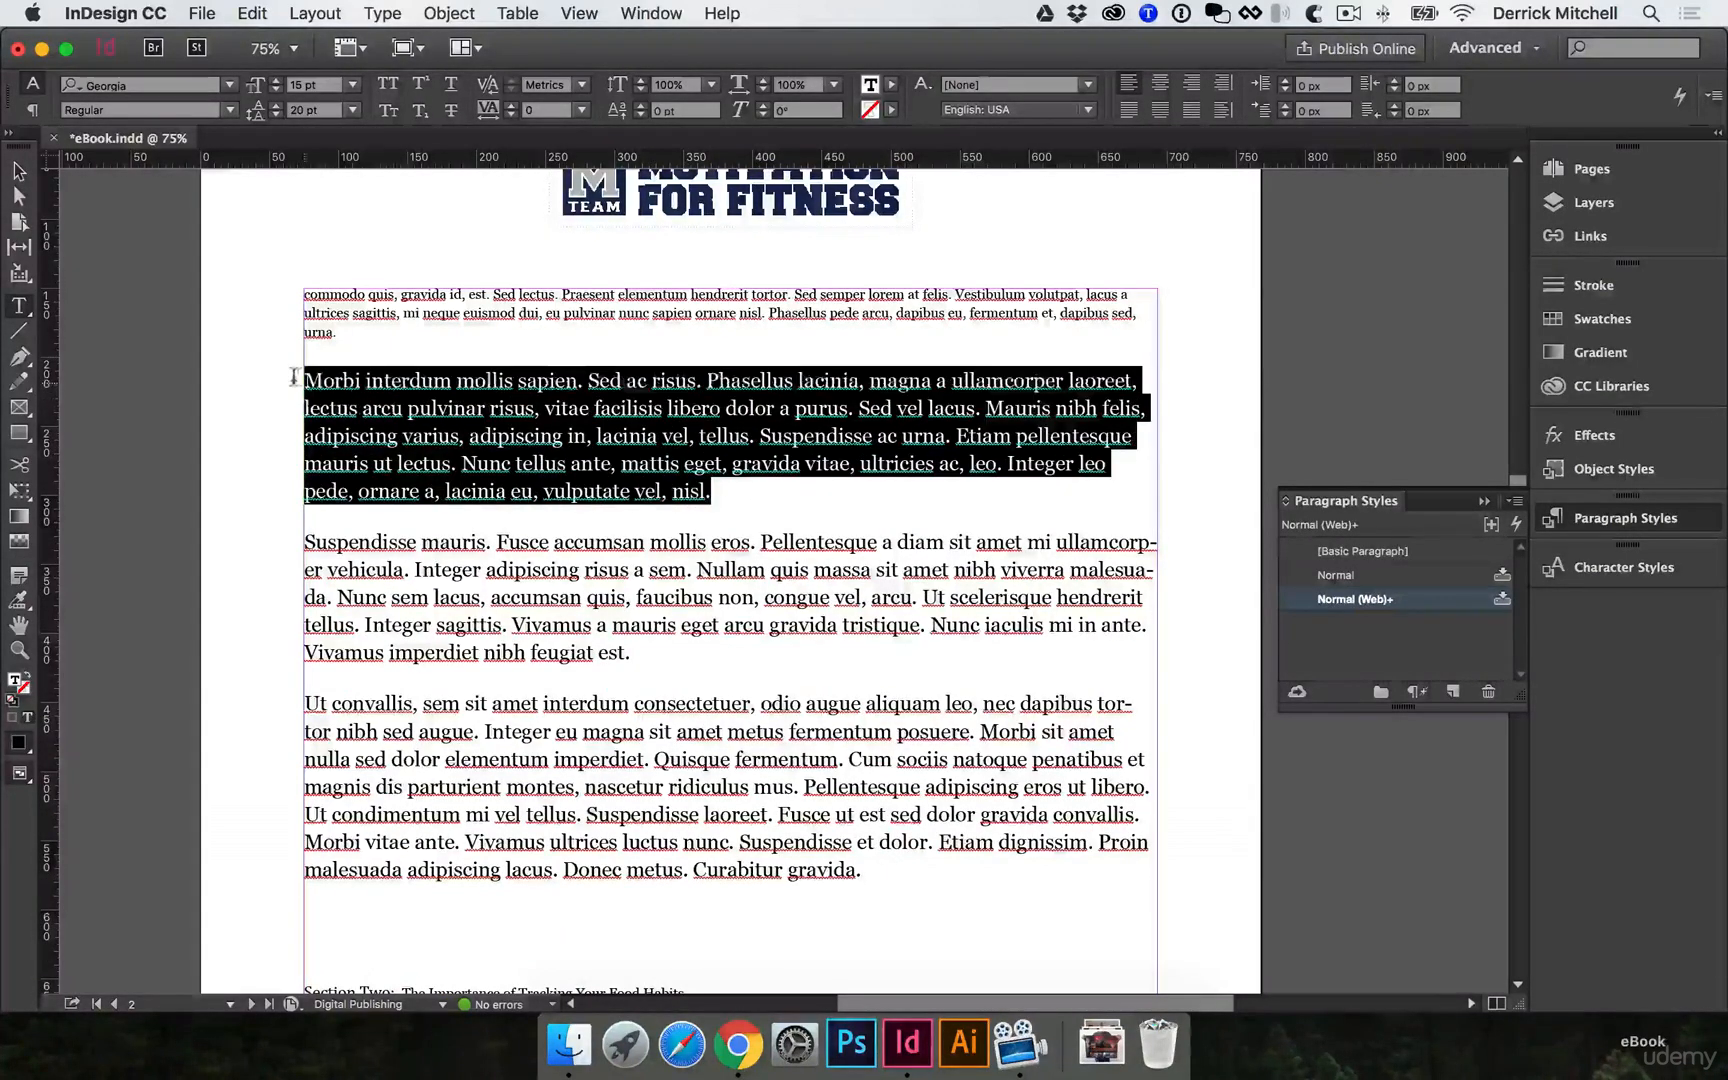
pyautogui.click(1453, 693)
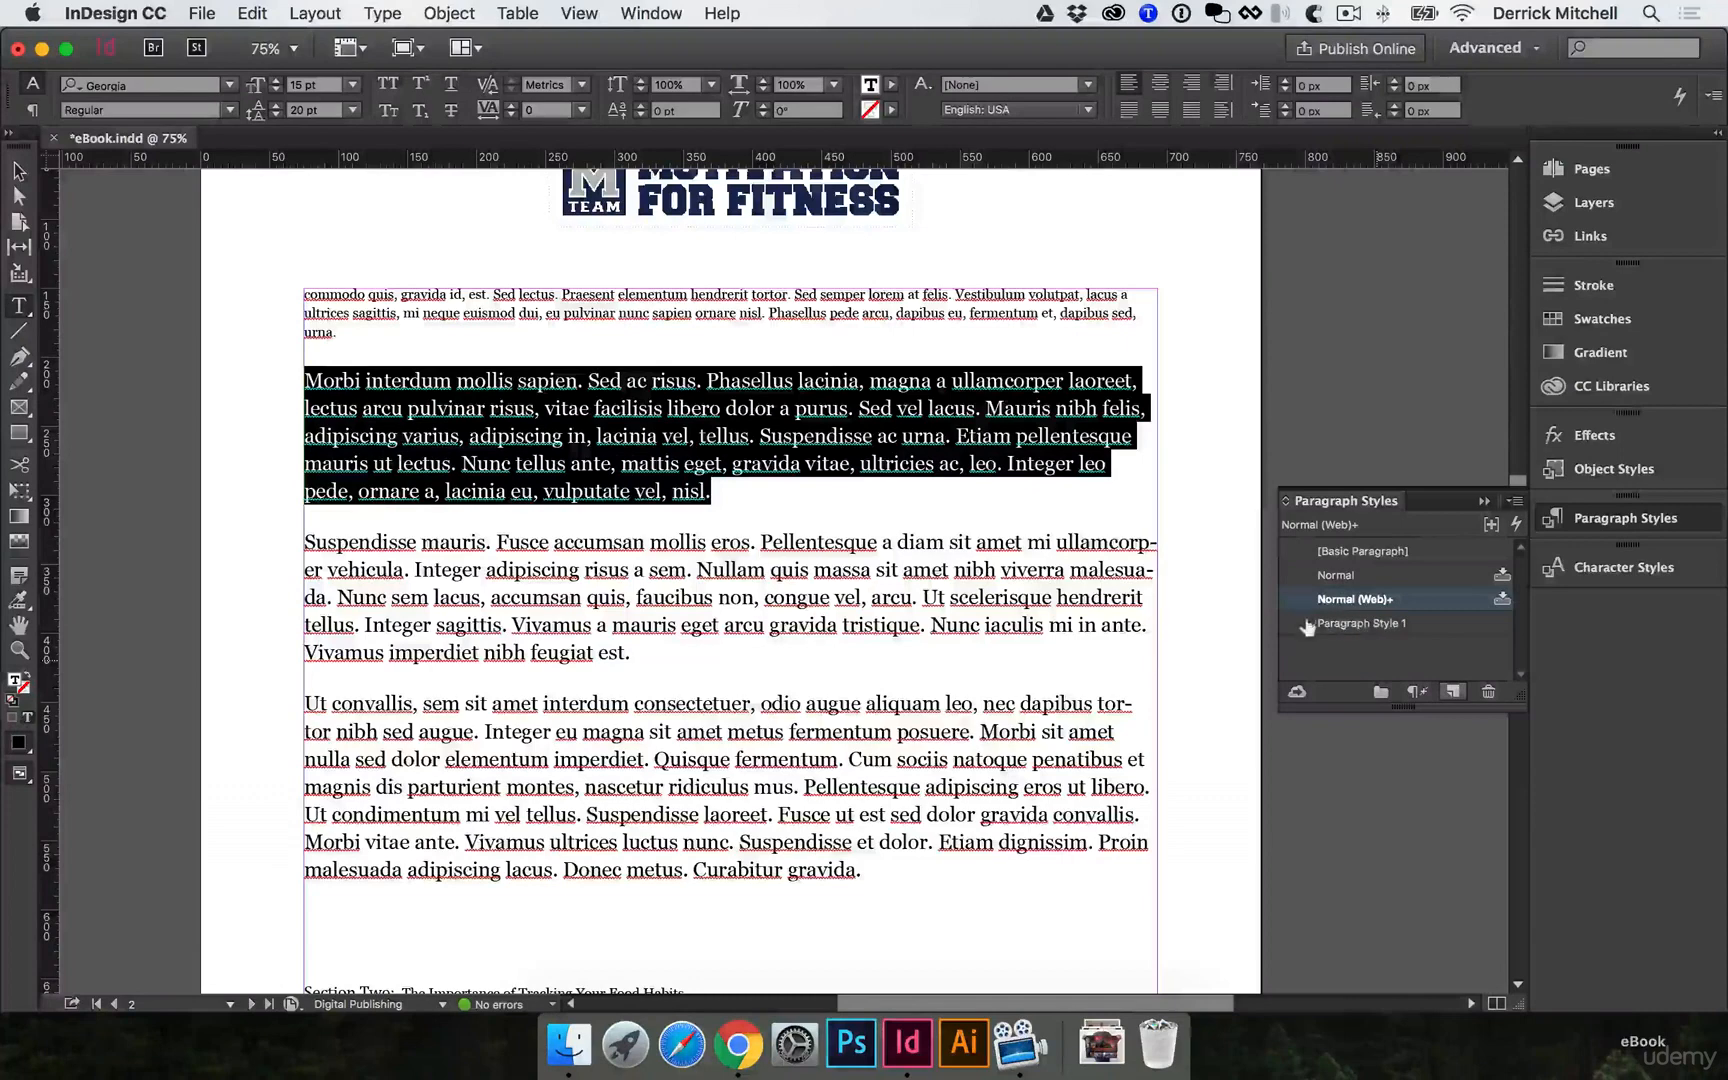
pyautogui.doubleClick(1386, 624)
pyautogui.moveTo(1182, 68); pyautogui.dragTo(1115, 238)
pyautogui.write('body')
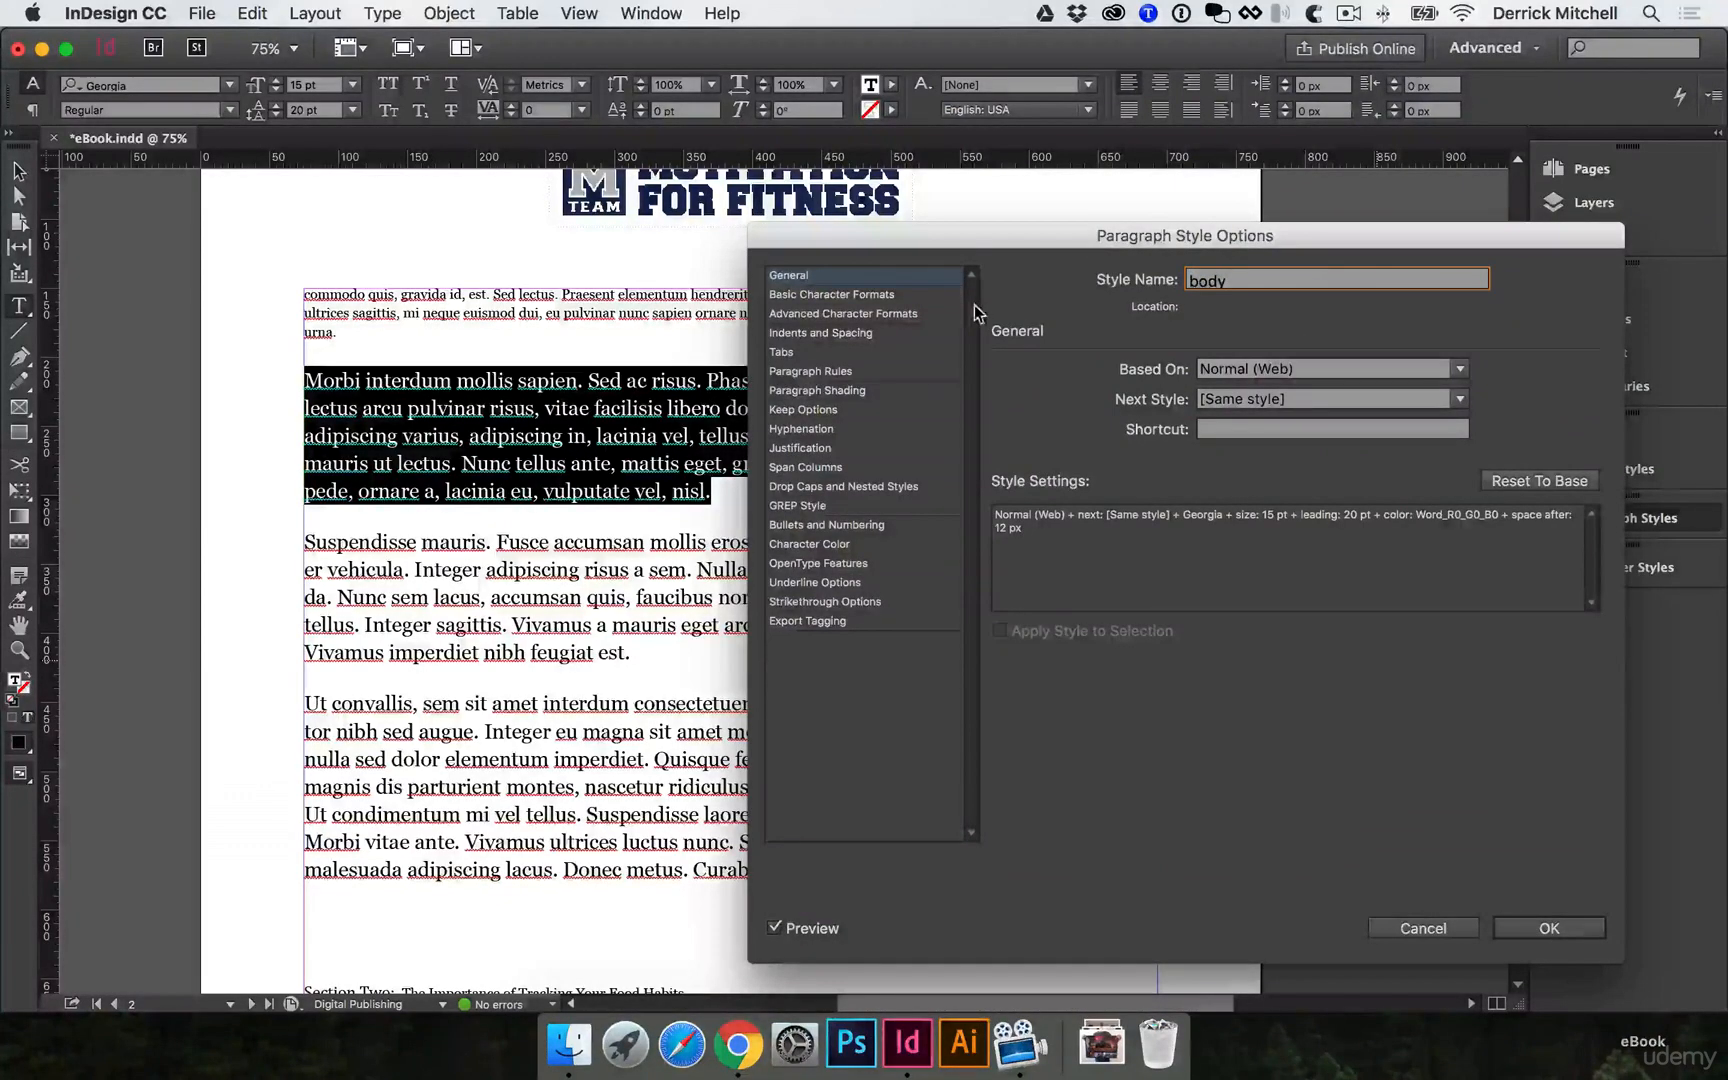
# Set the body style's font family to Helvetica Neue in its basic character formats.
pyautogui.moveTo(930, 240); pyautogui.dragTo(998, 179)
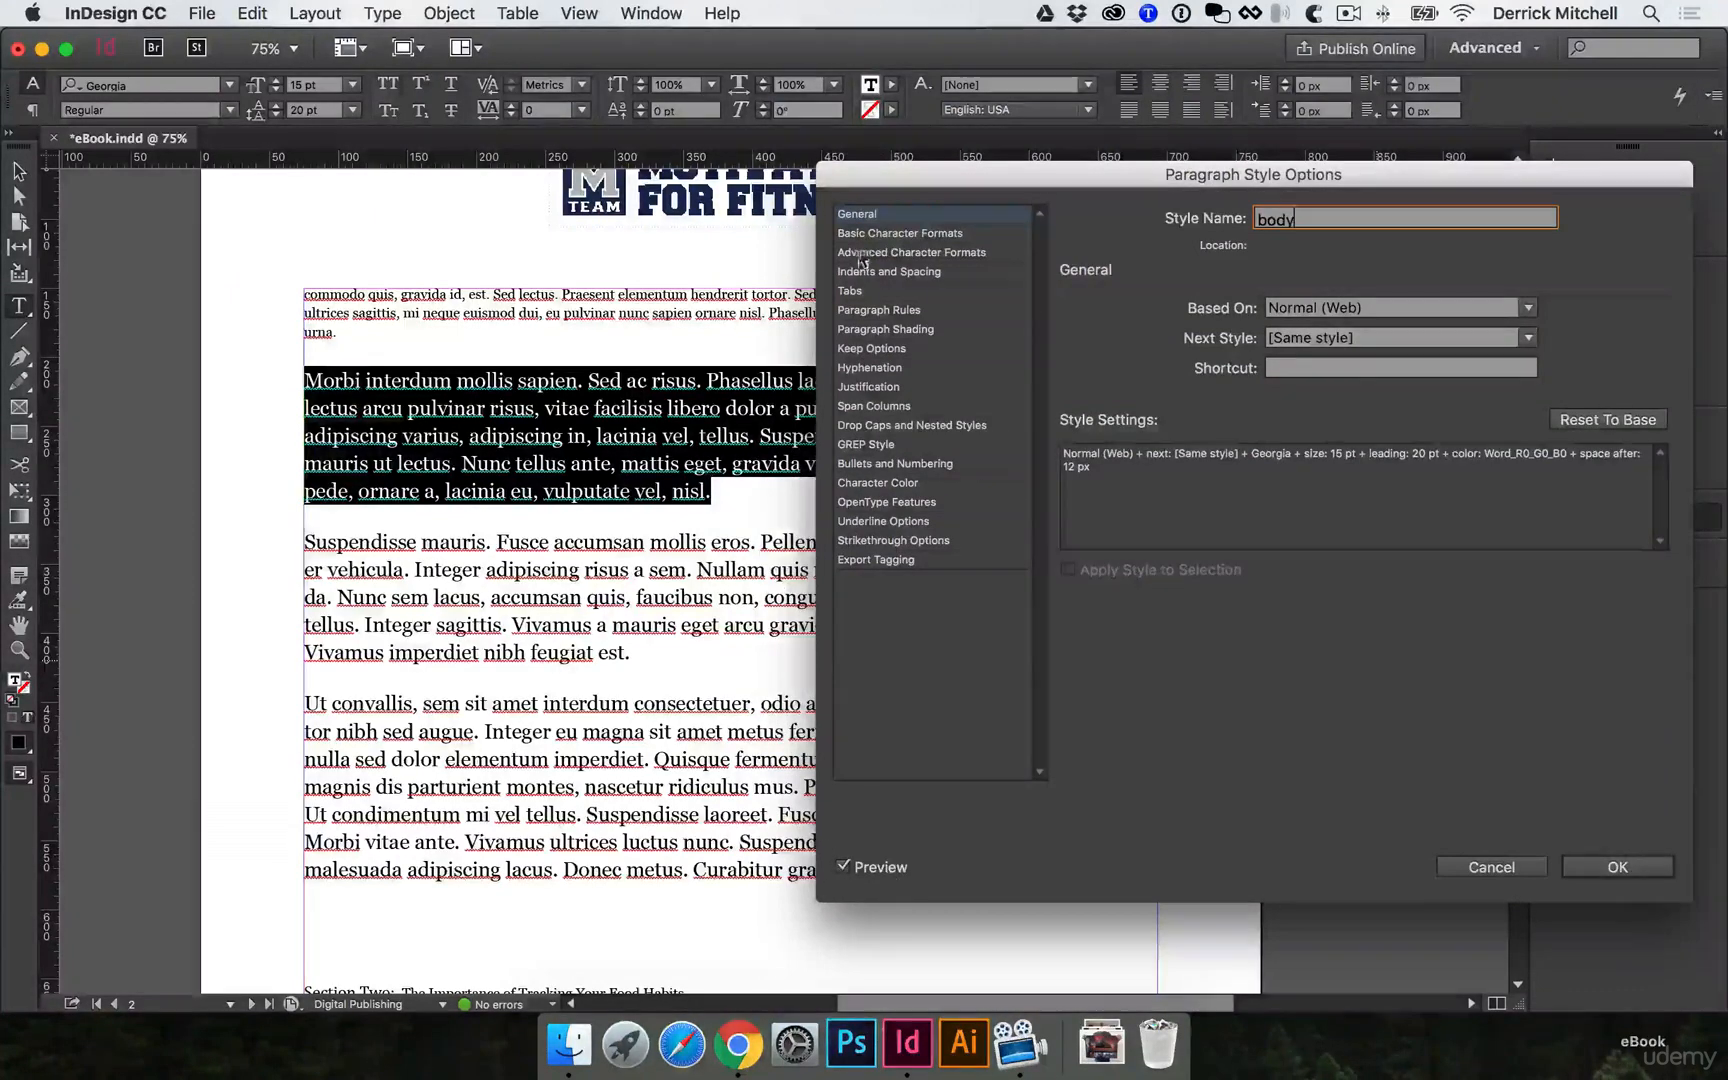
pyautogui.click(884, 234)
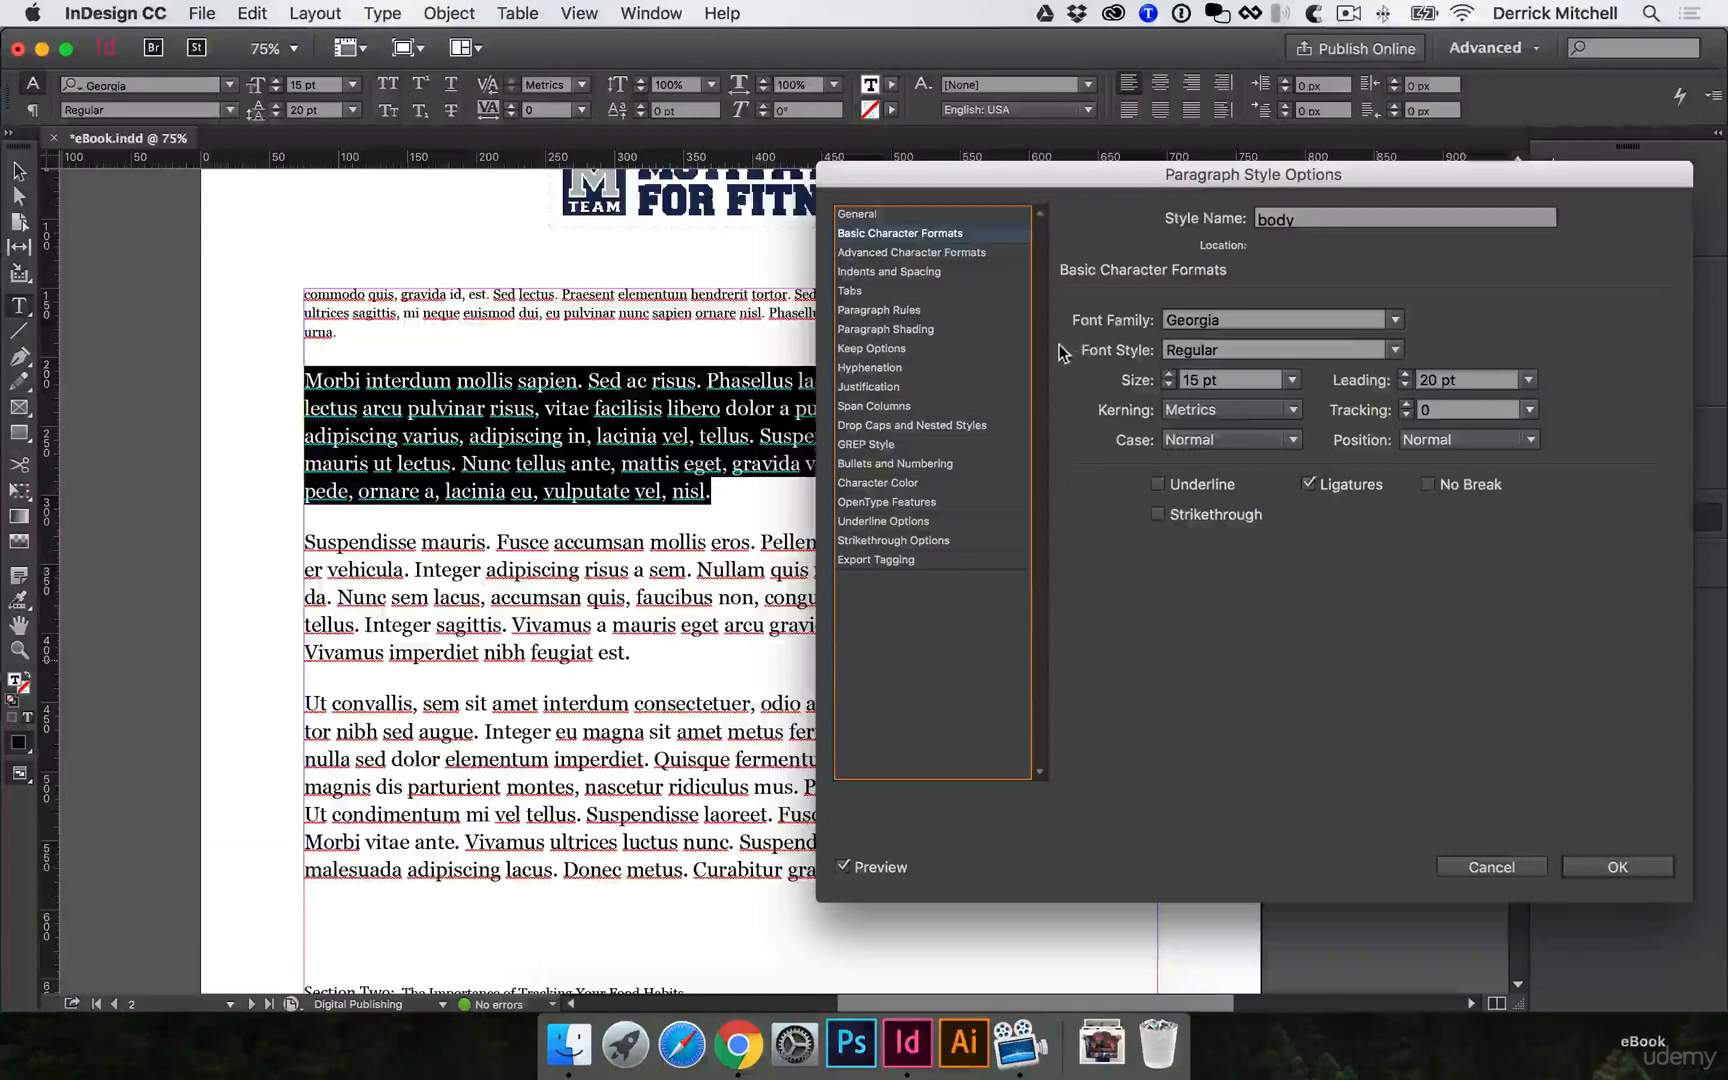
pyautogui.moveTo(1222, 321); pyautogui.dragTo(1131, 316)
pyautogui.write('Helvetica Neue')
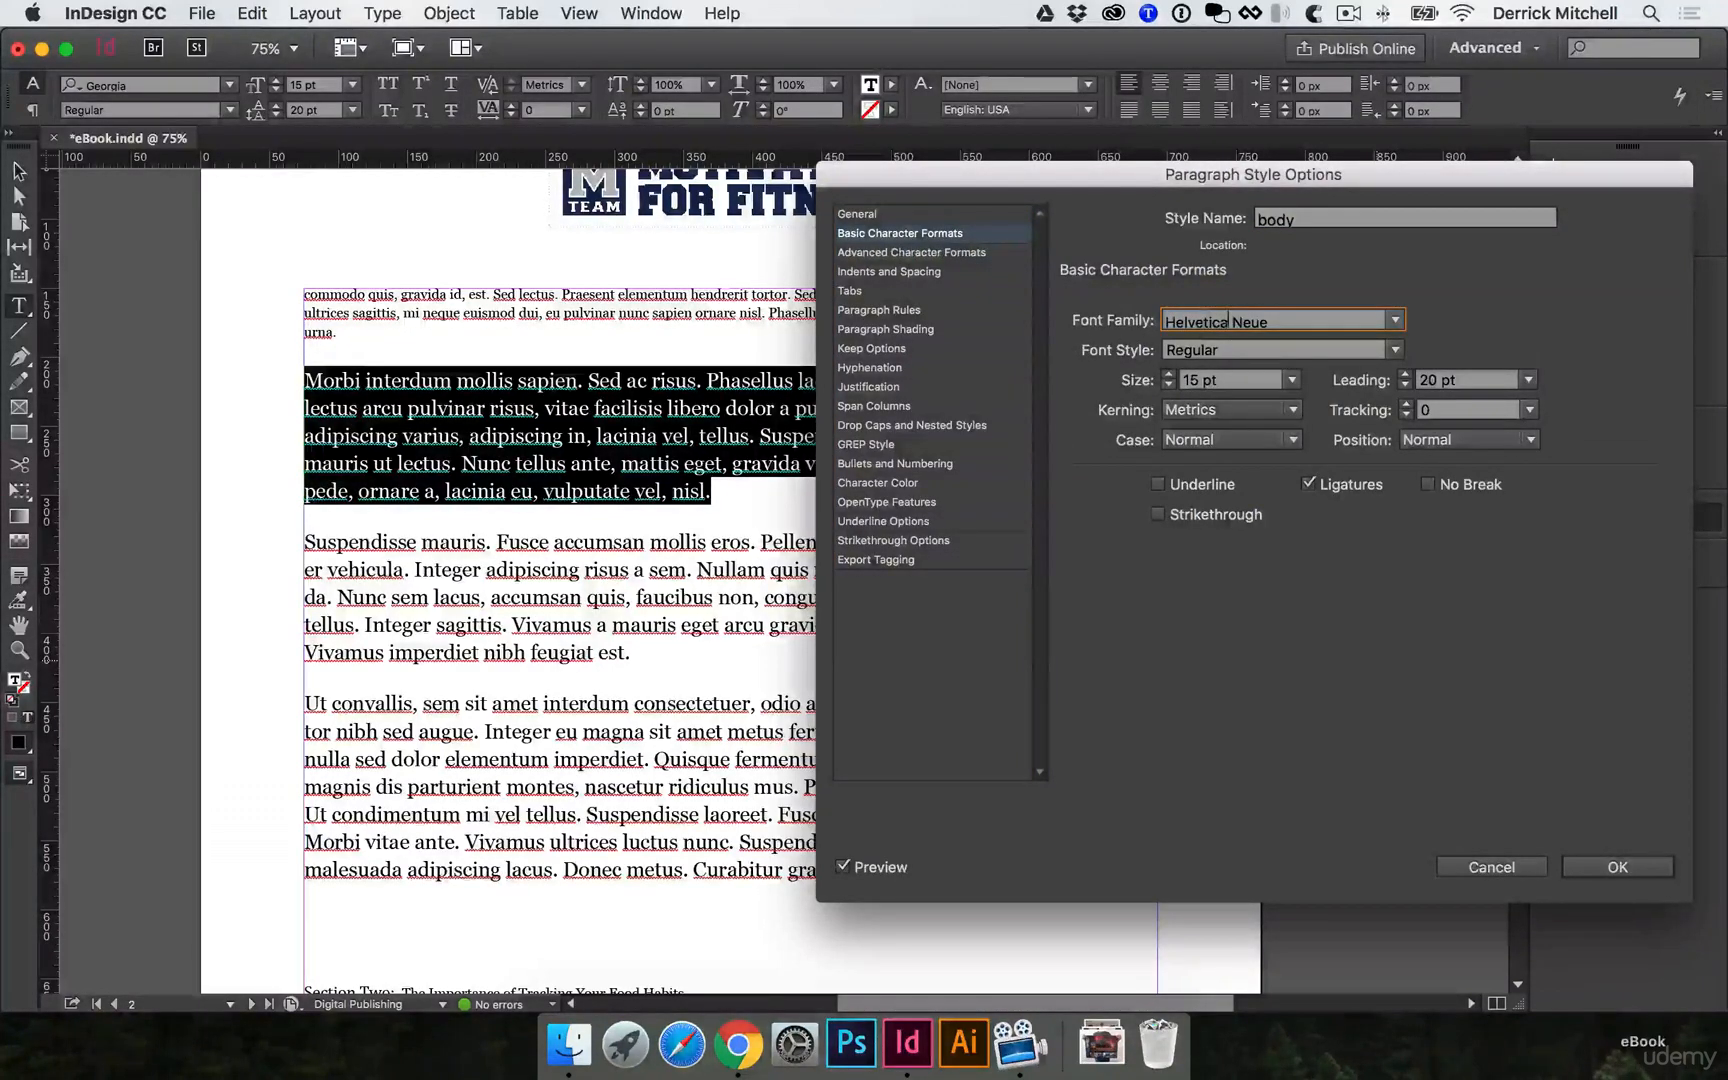
pyautogui.press('Tab')
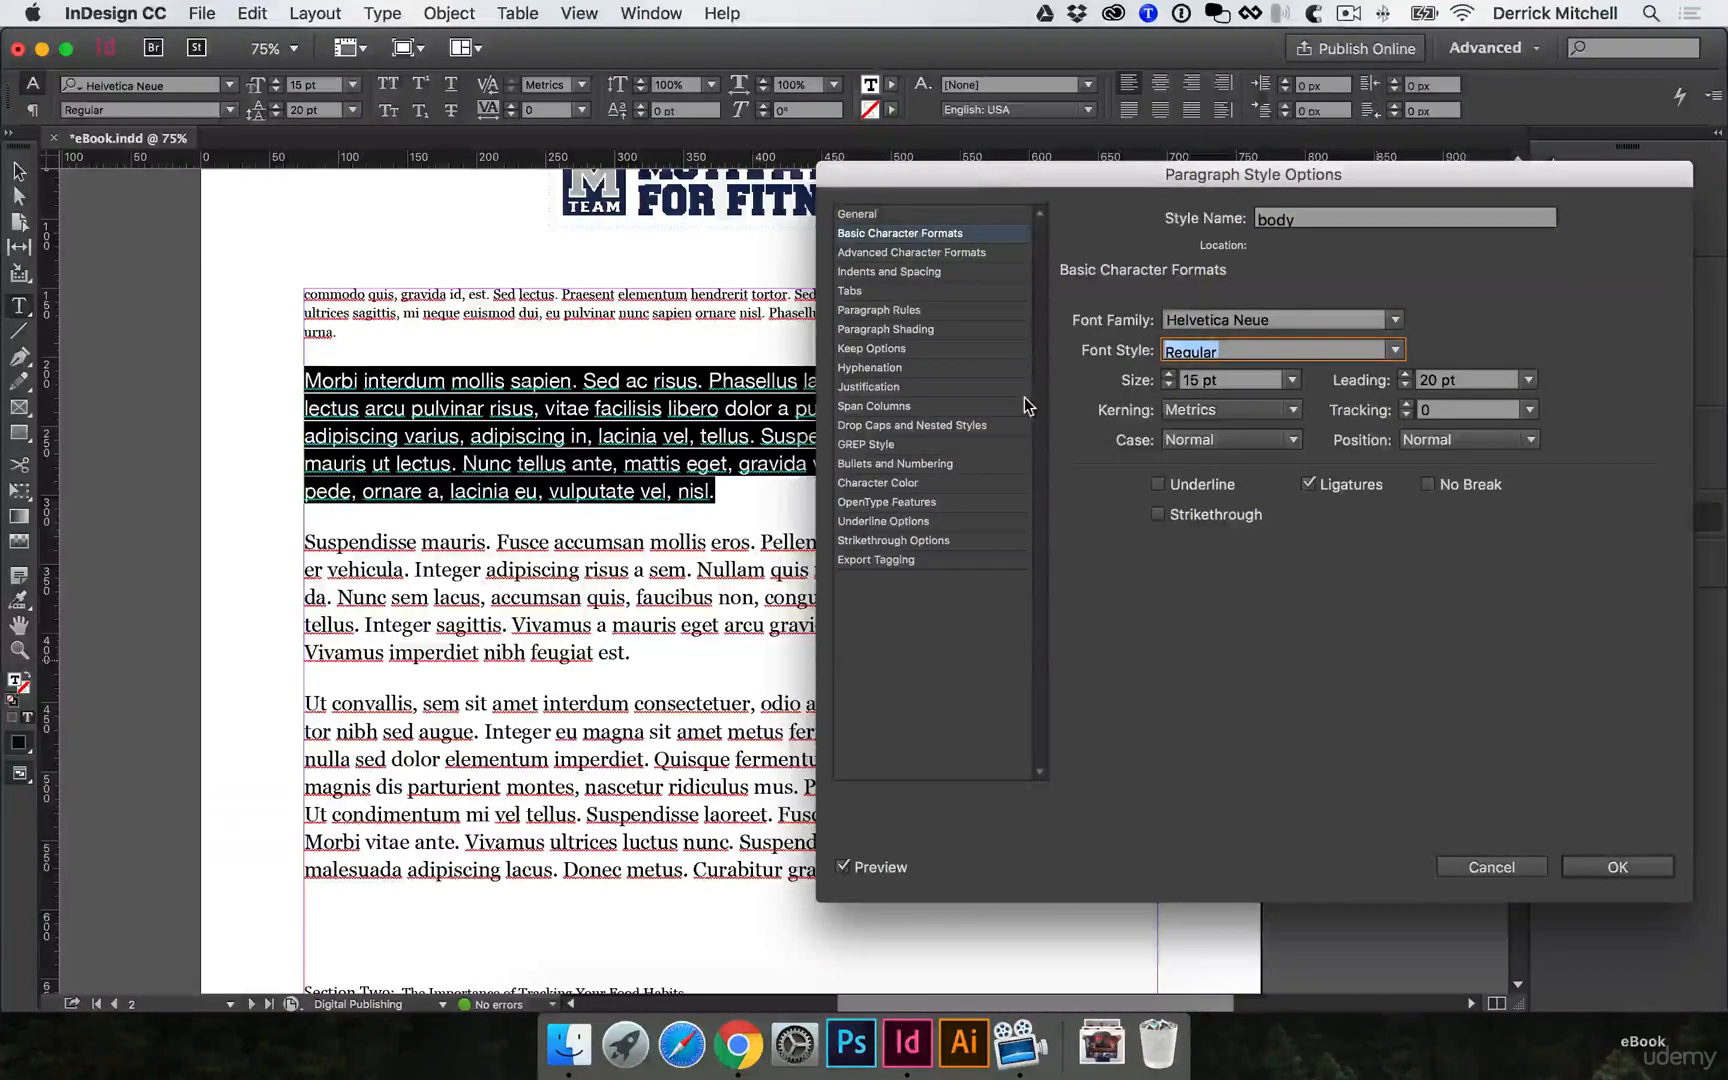
# Review the body style's spacing and character colour settings, turn off hyphenation, and save the style.
pyautogui.moveTo(996, 178); pyautogui.dragTo(1040, 170)
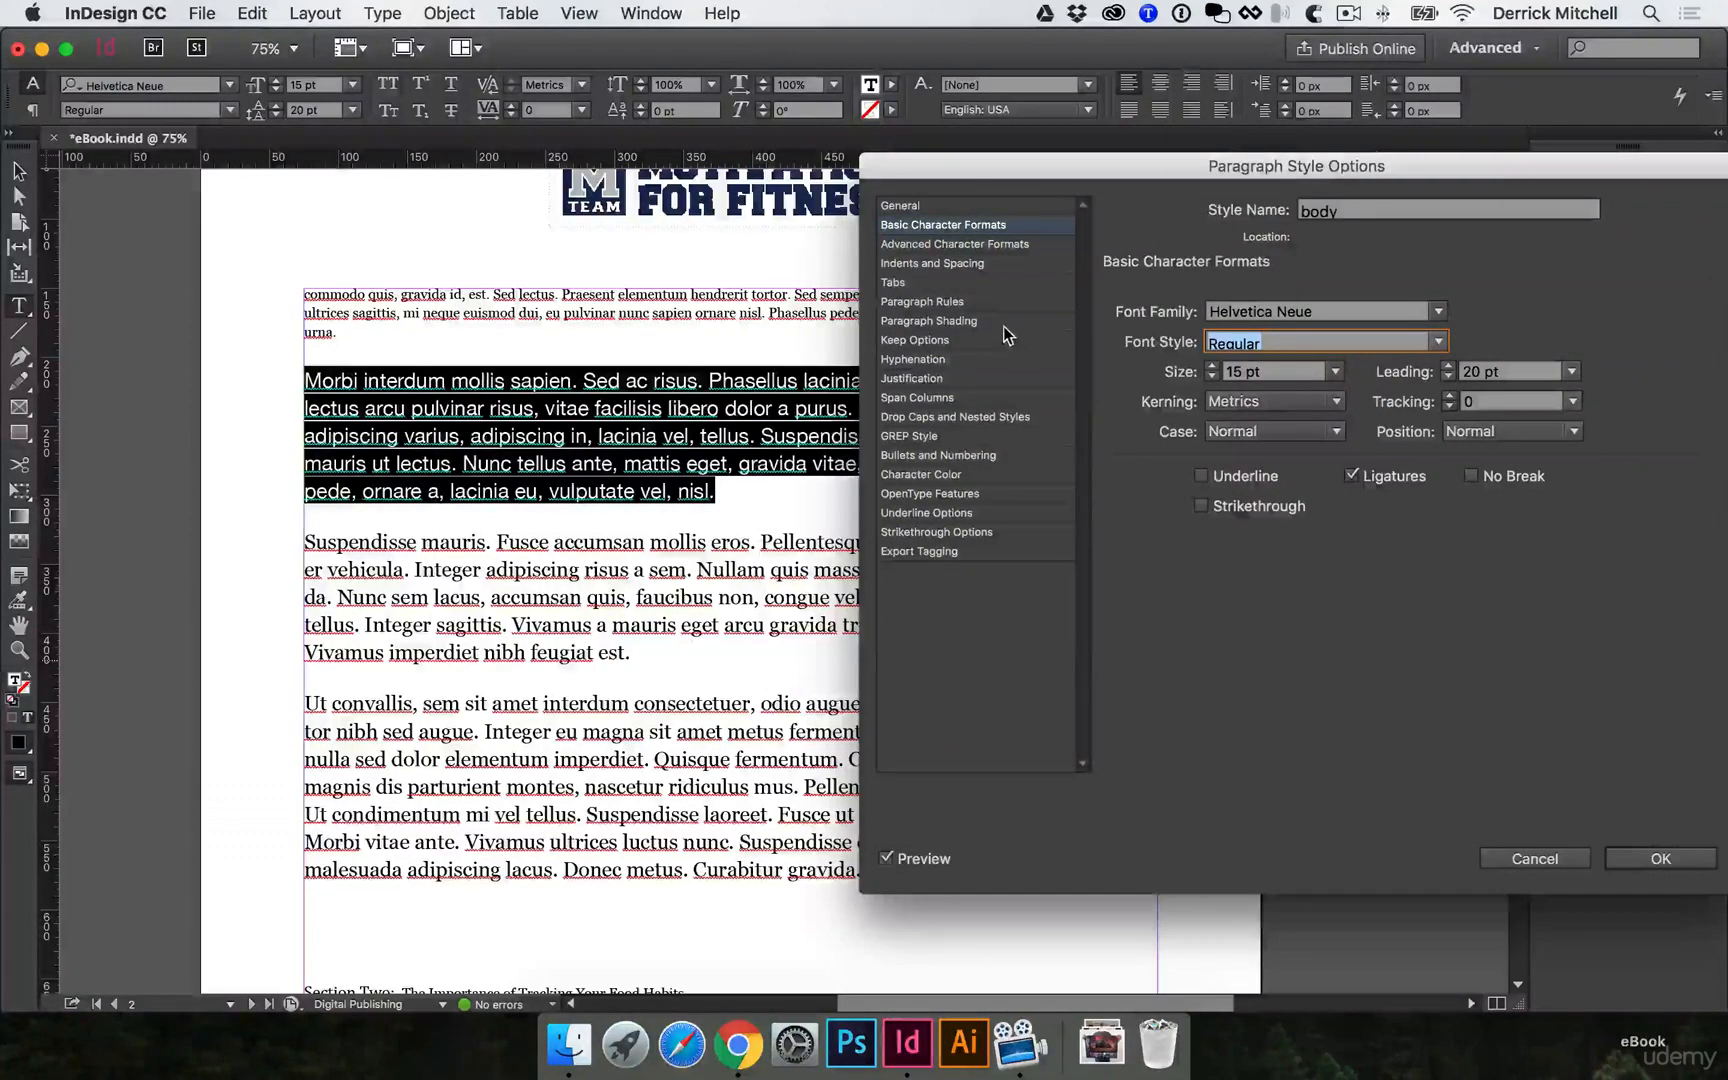
pyautogui.click(954, 244)
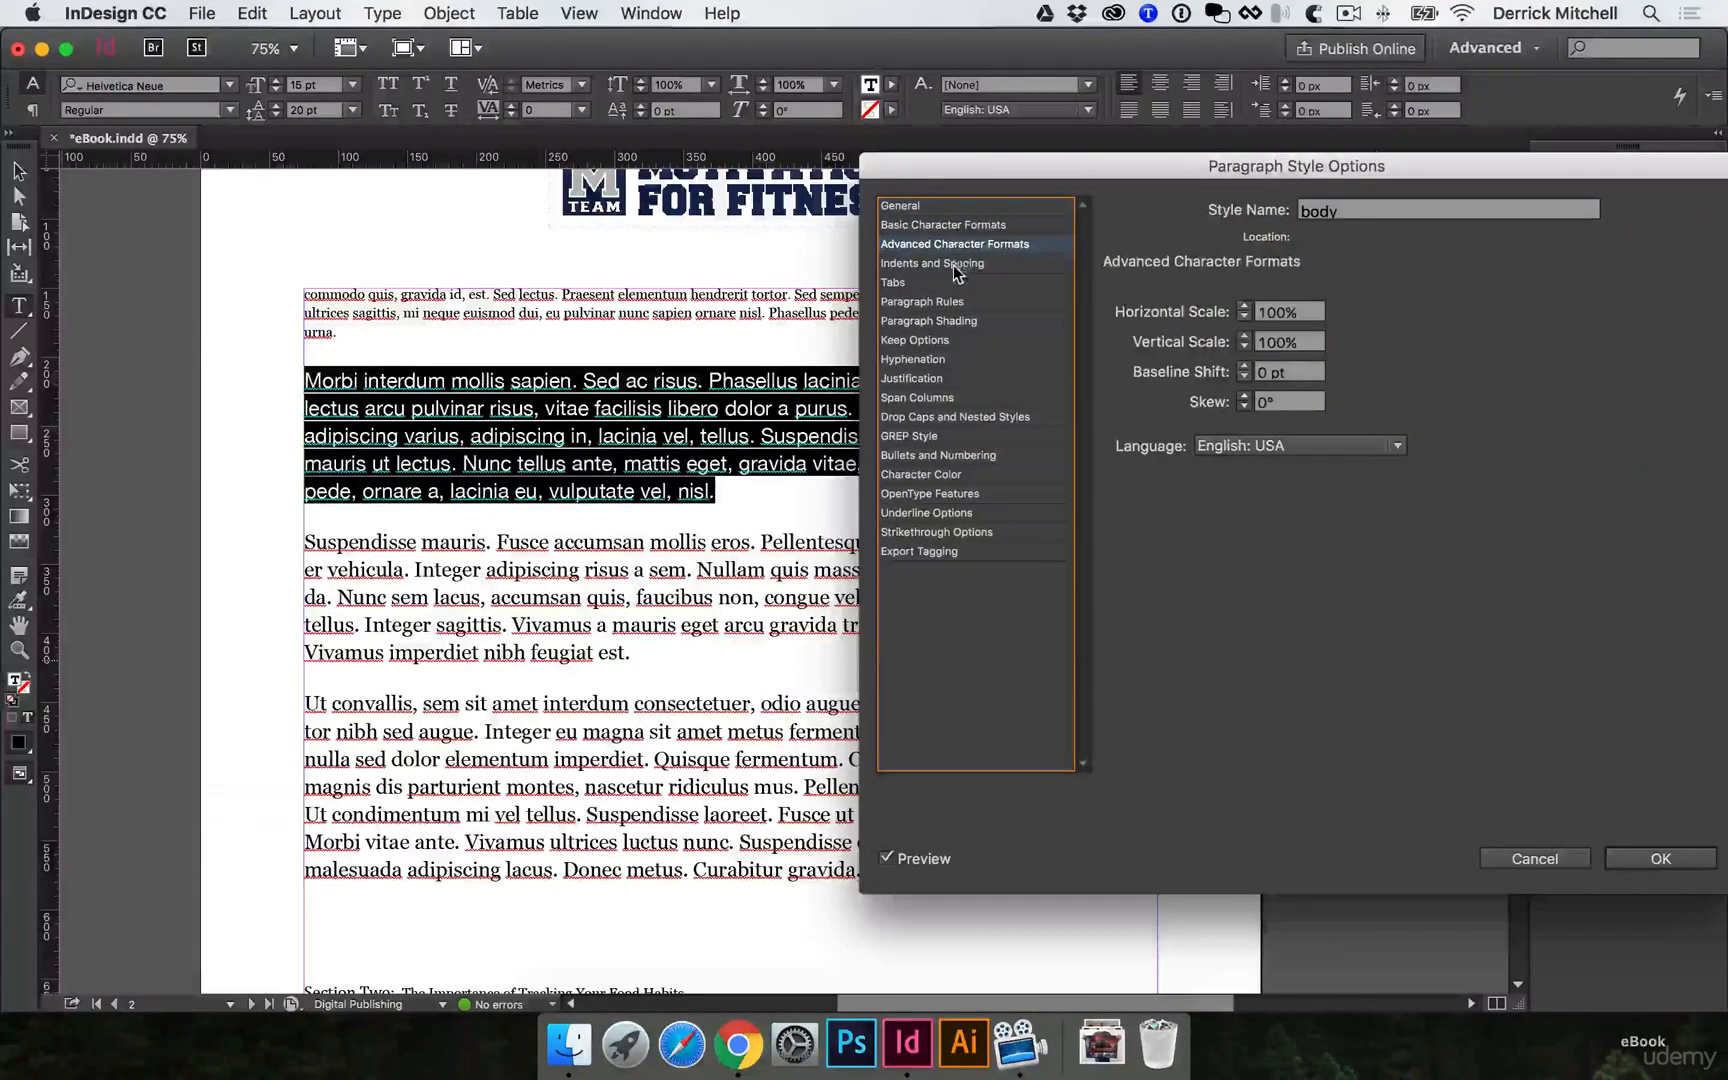
pyautogui.click(954, 266)
pyautogui.click(954, 247)
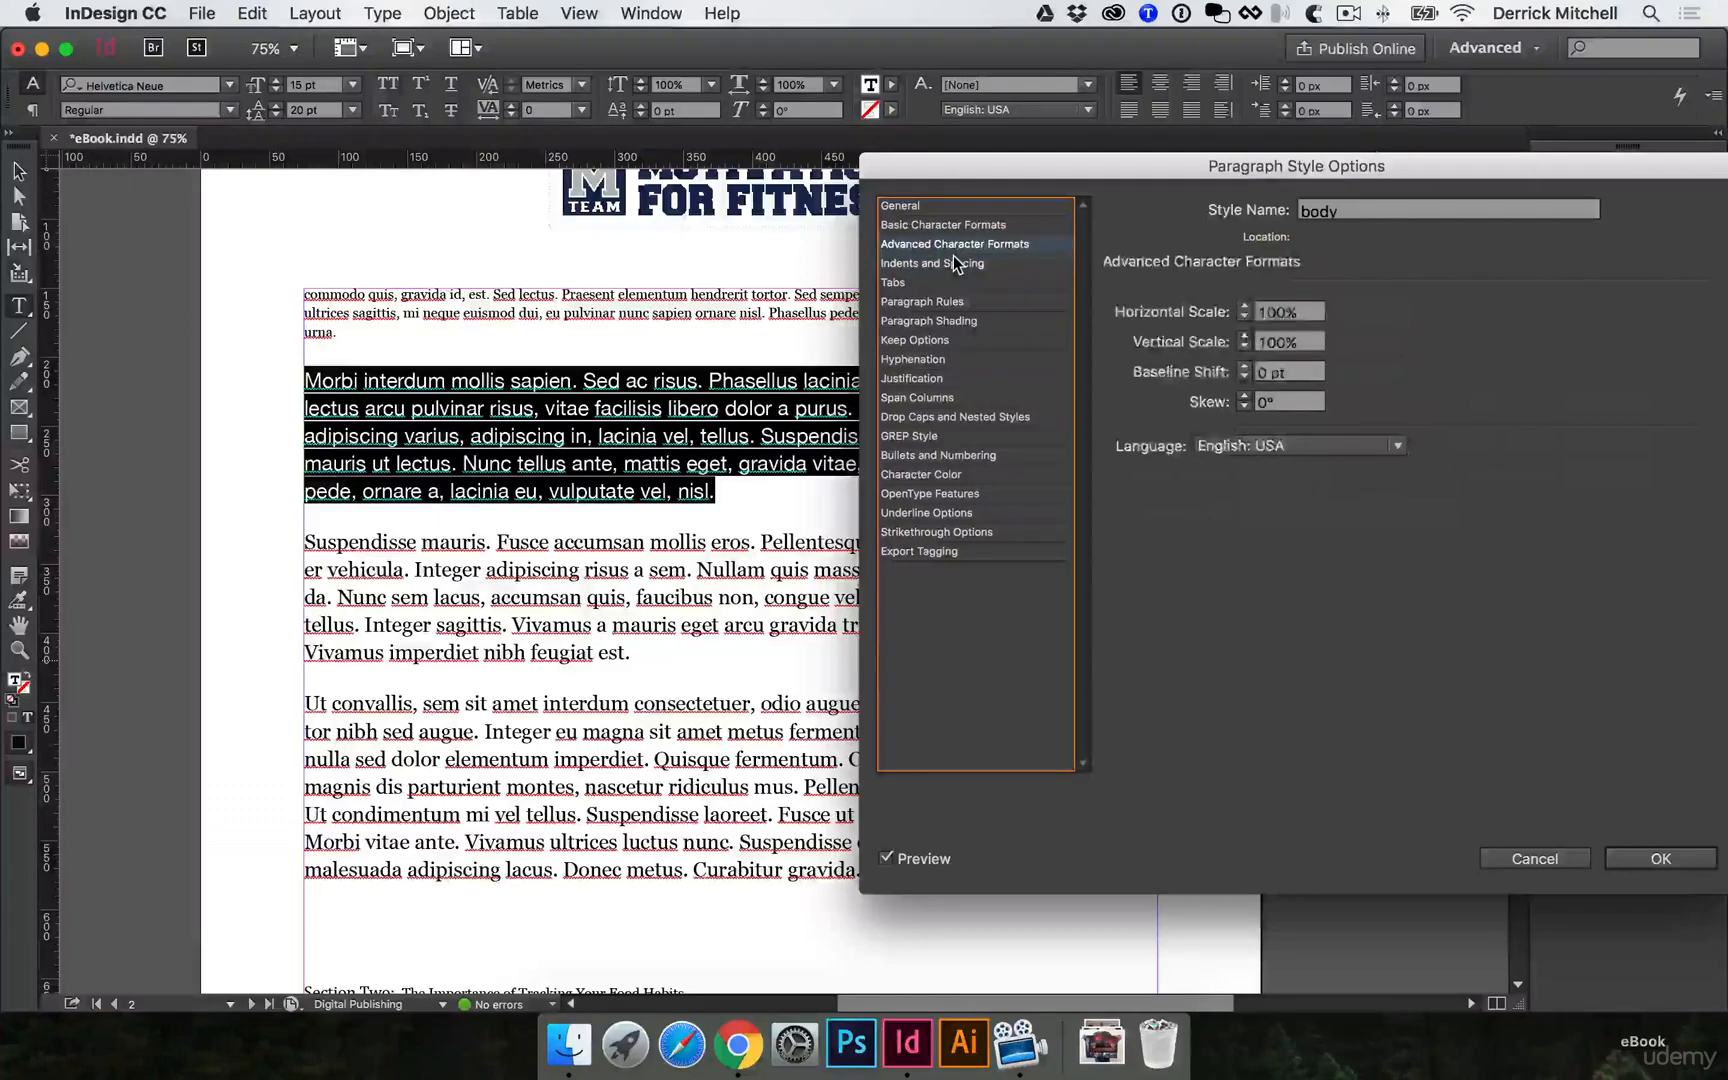
pyautogui.click(954, 256)
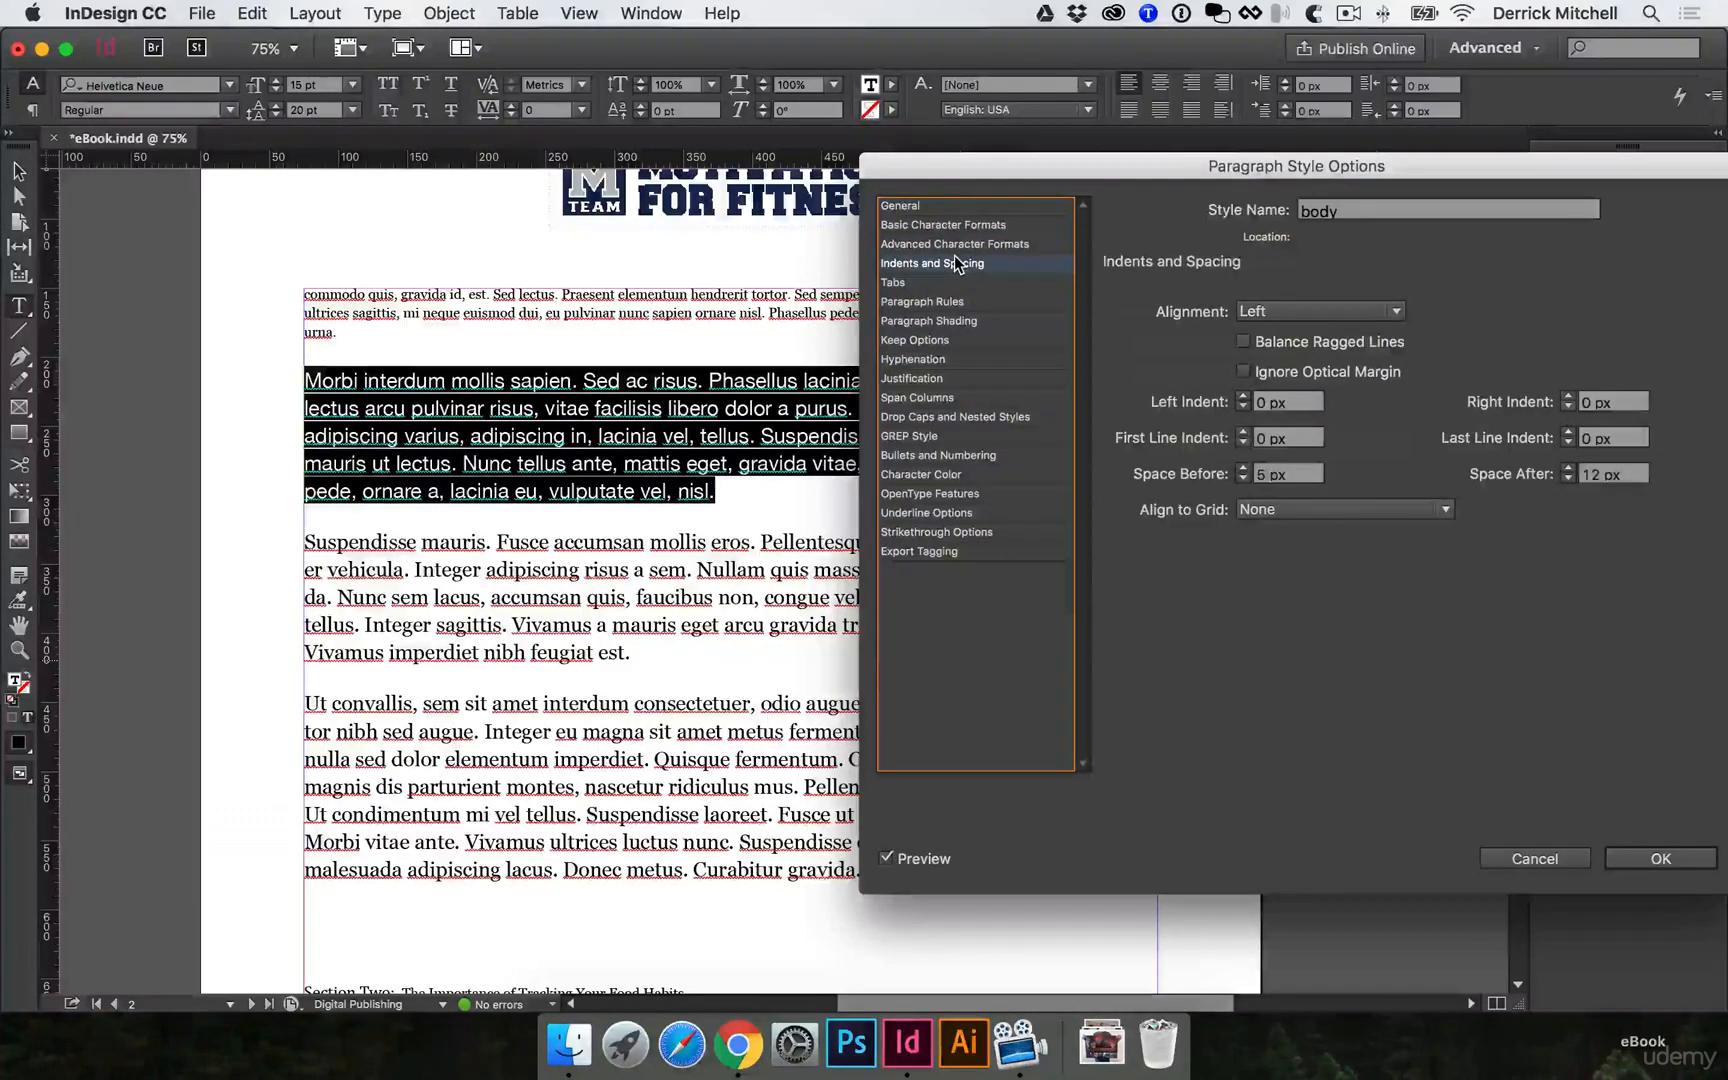
pyautogui.click(935, 360)
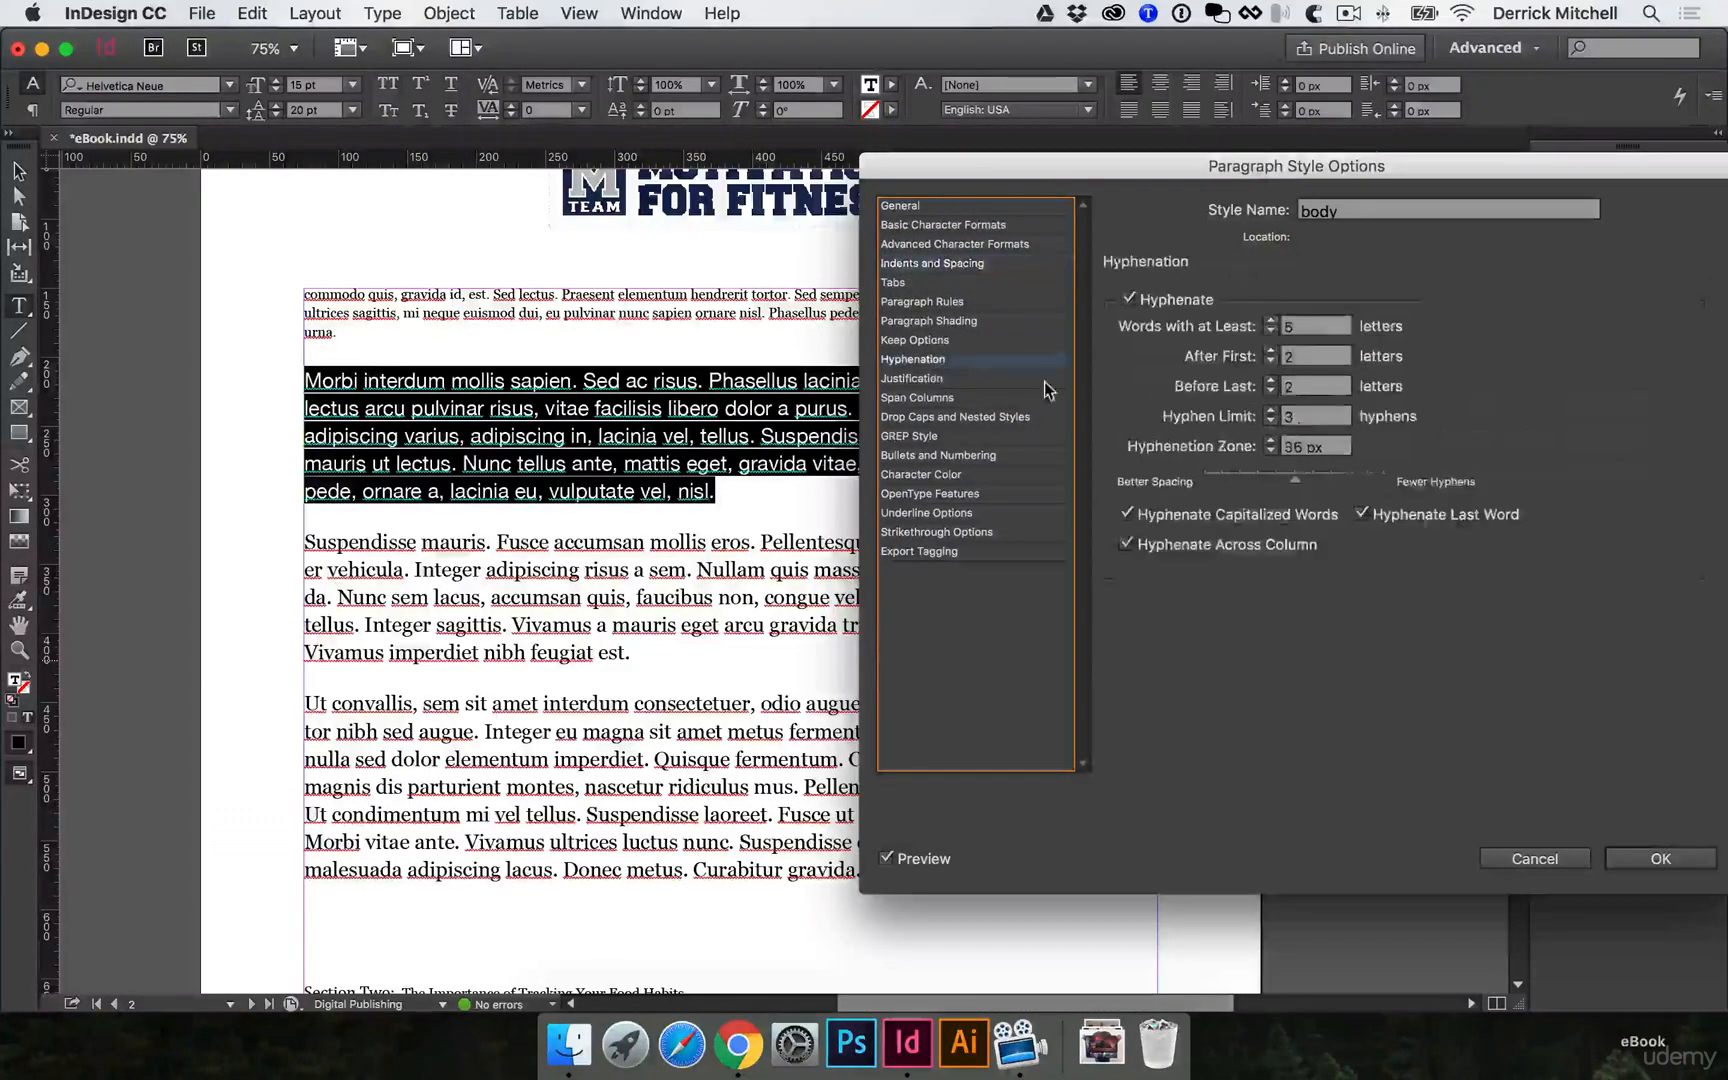
pyautogui.click(1129, 298)
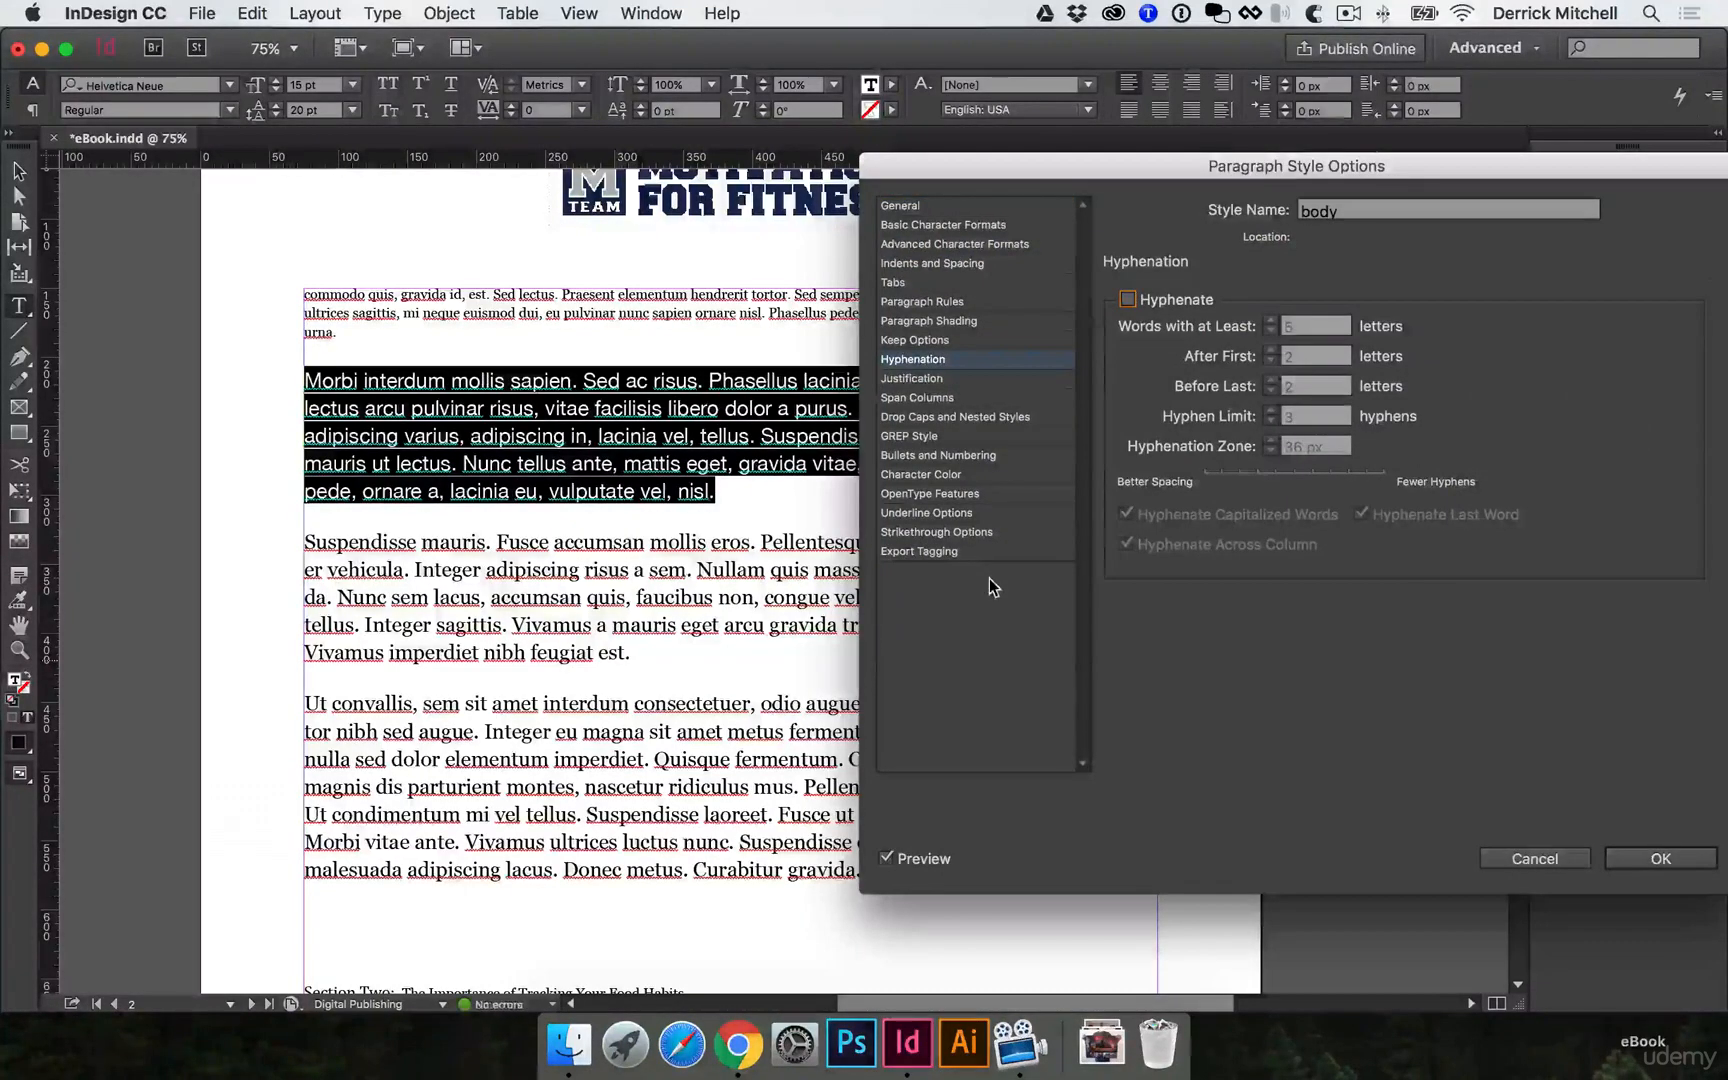
pyautogui.click(974, 474)
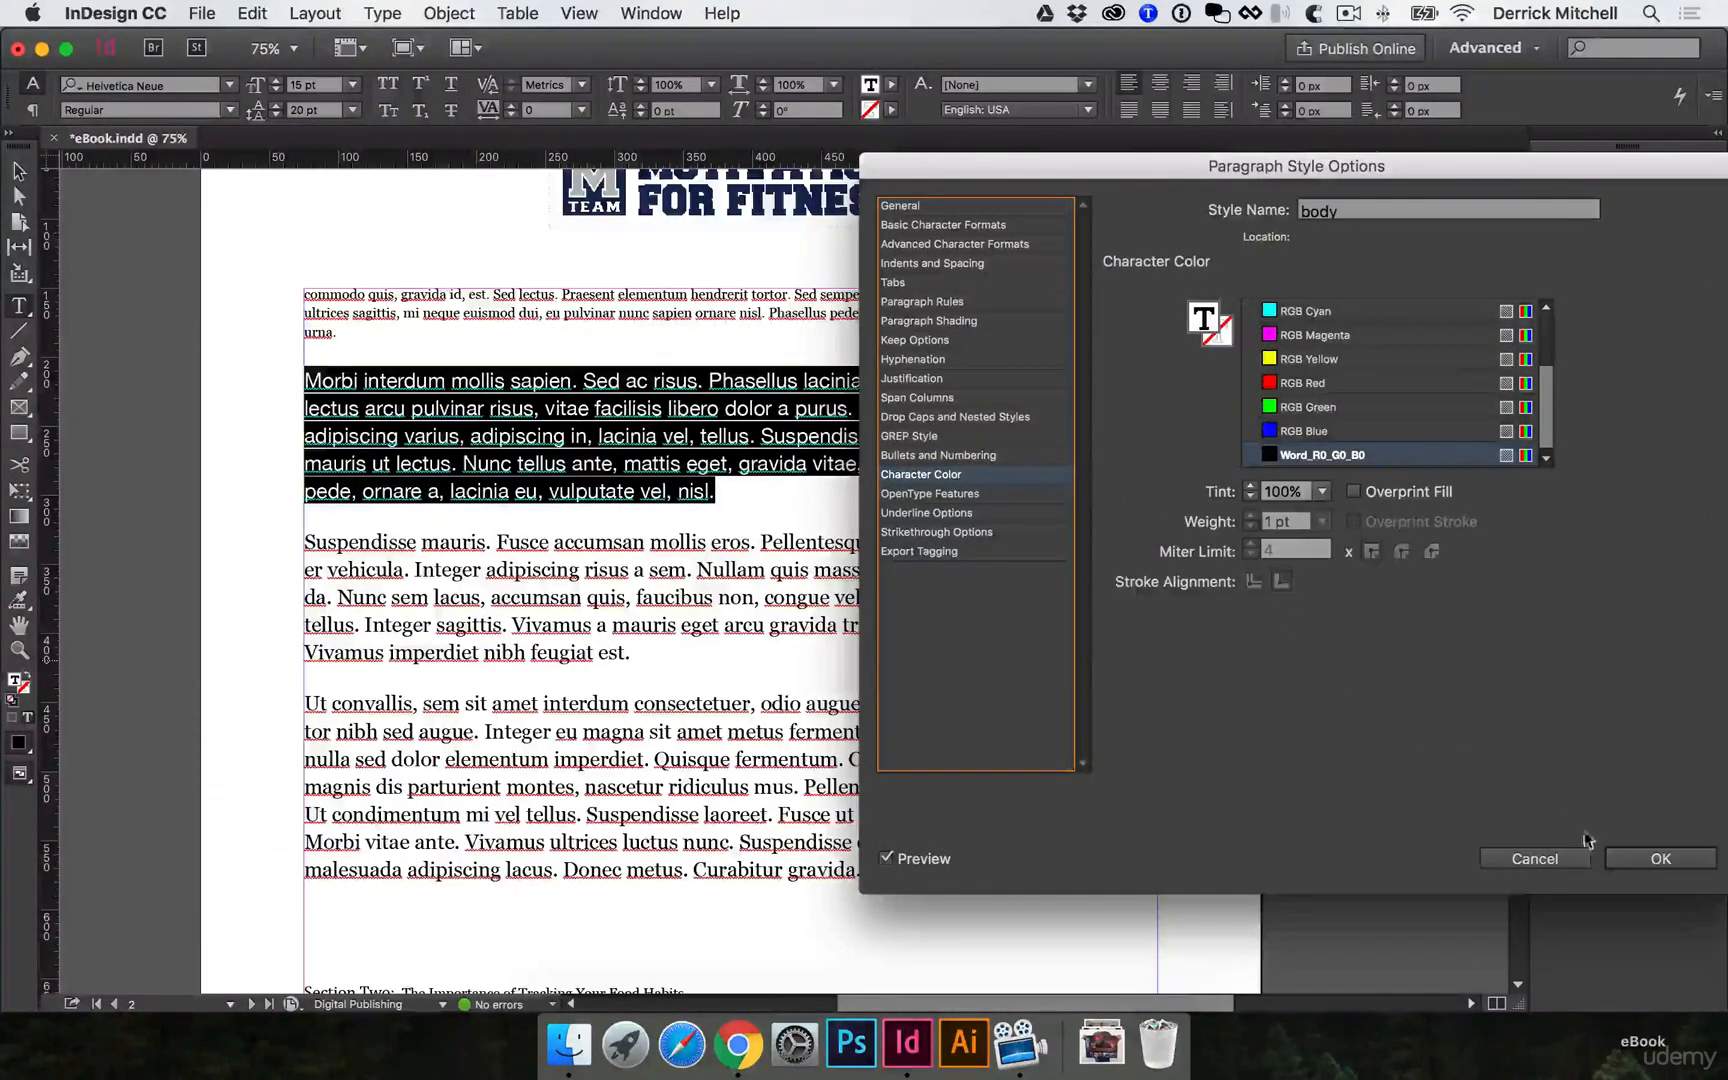
pyautogui.click(1660, 858)
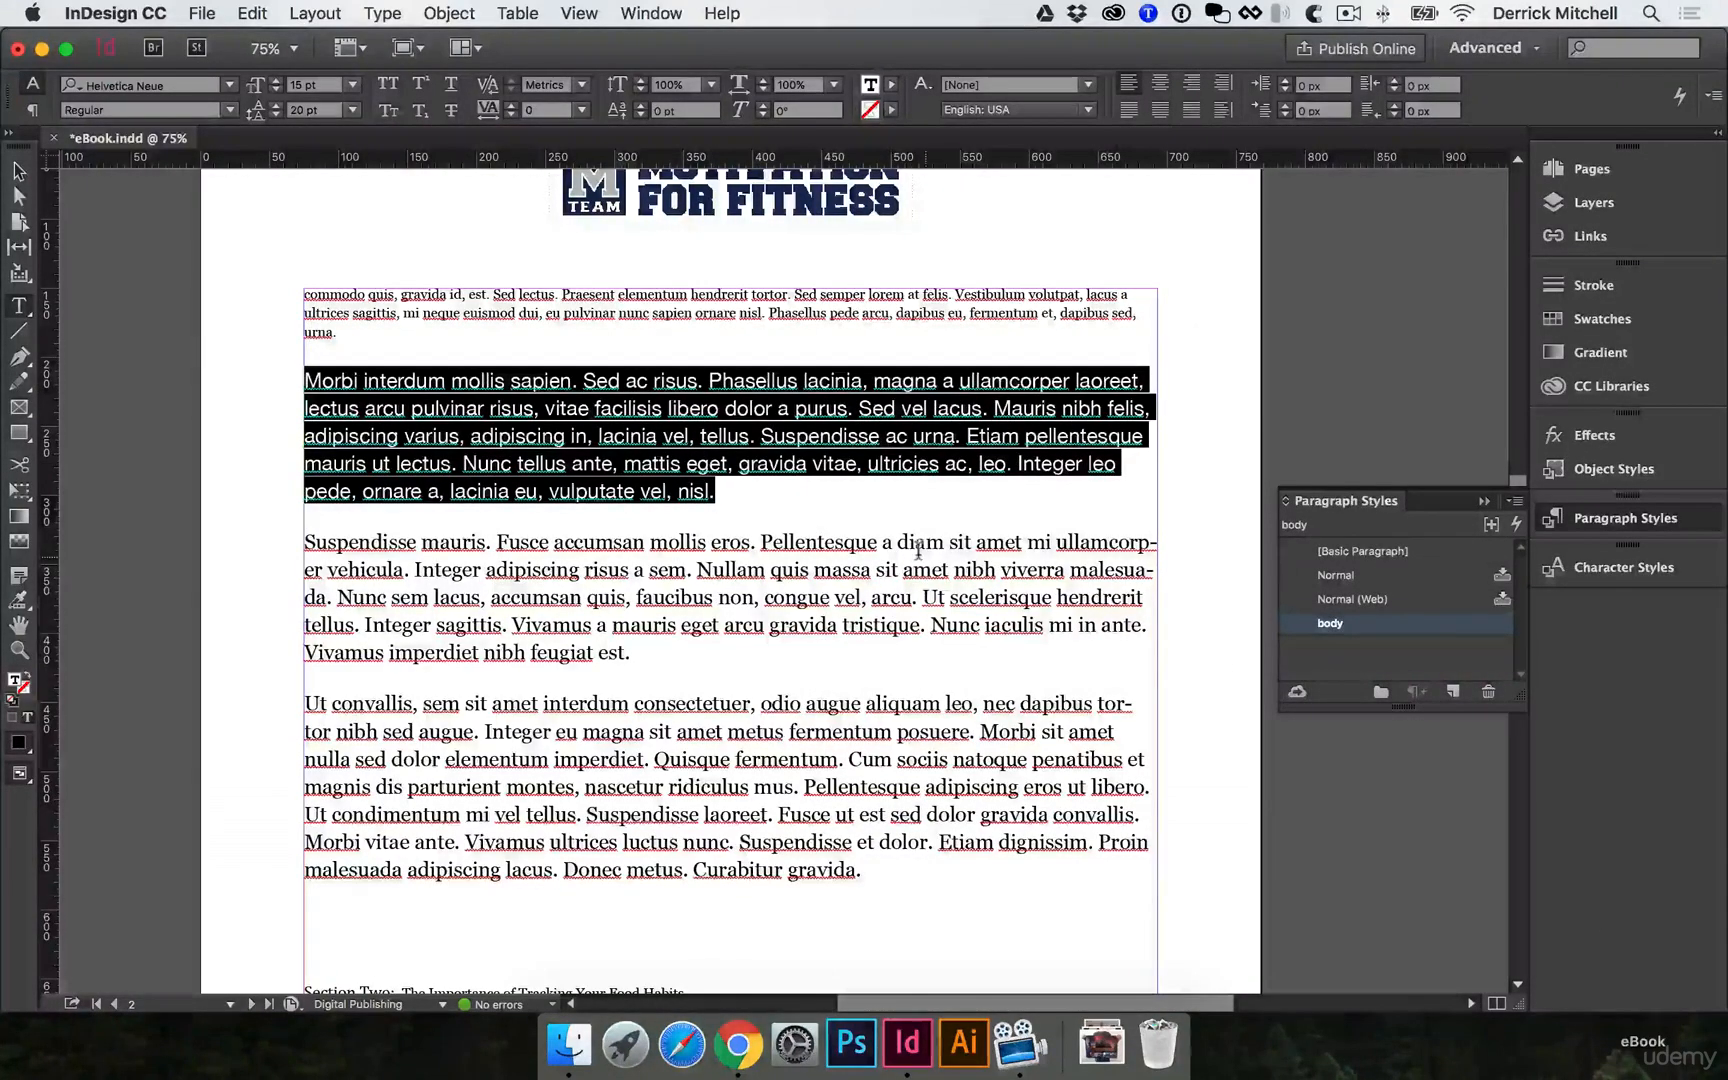
# Apply the body paragraph style to all text in the story and clear its formatting overrides.
pyautogui.click(640, 553)
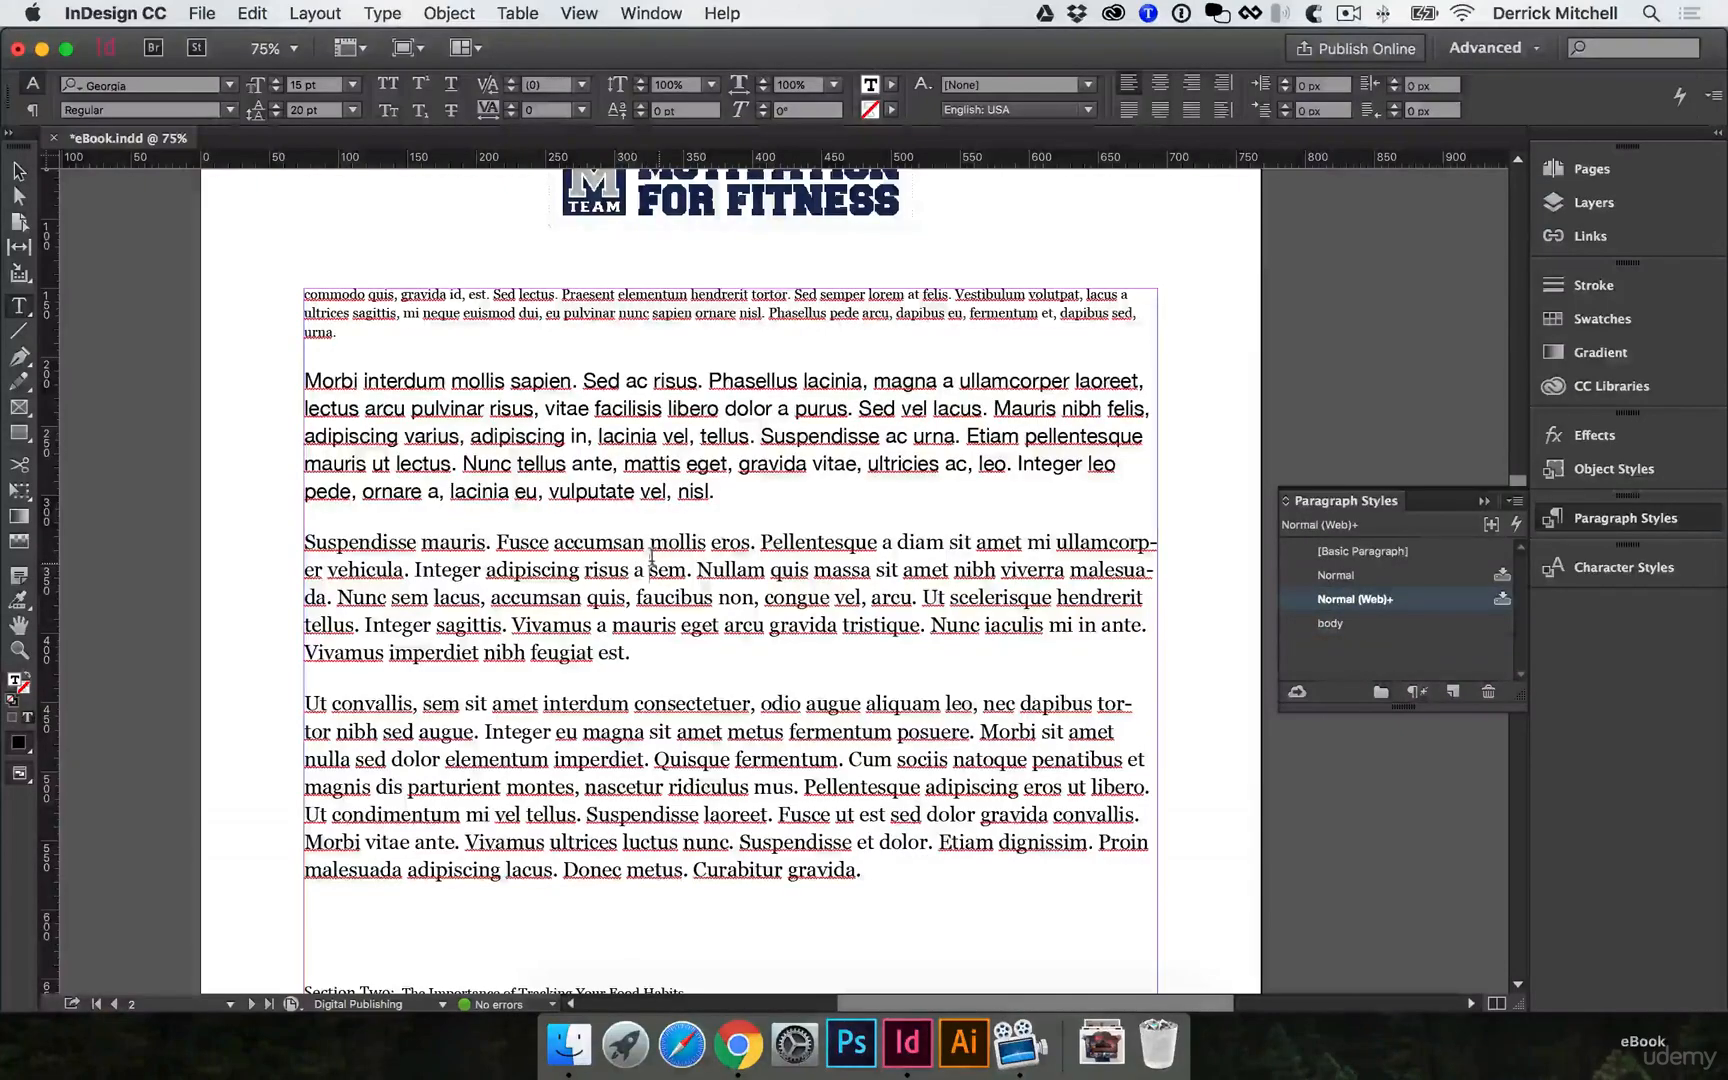
pyautogui.press('super+a')
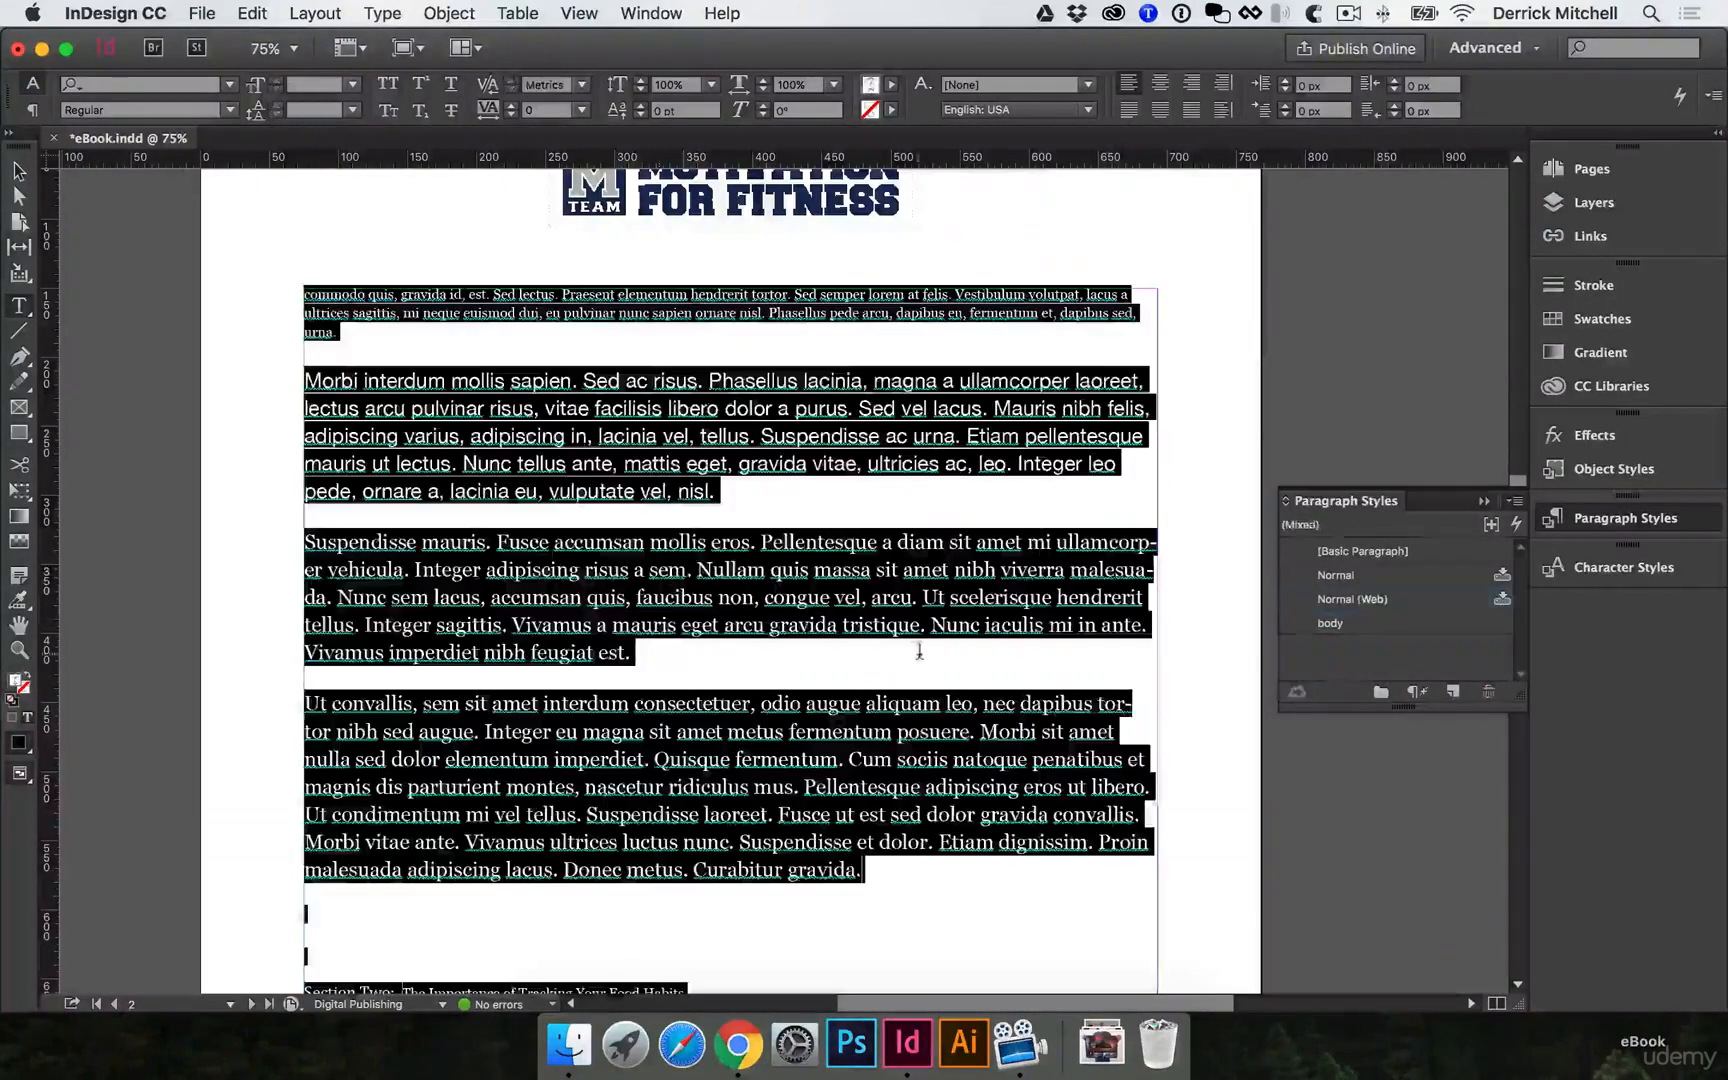
pyautogui.scroll(-15, 920, 650)
pyautogui.scroll(15, 921, 650)
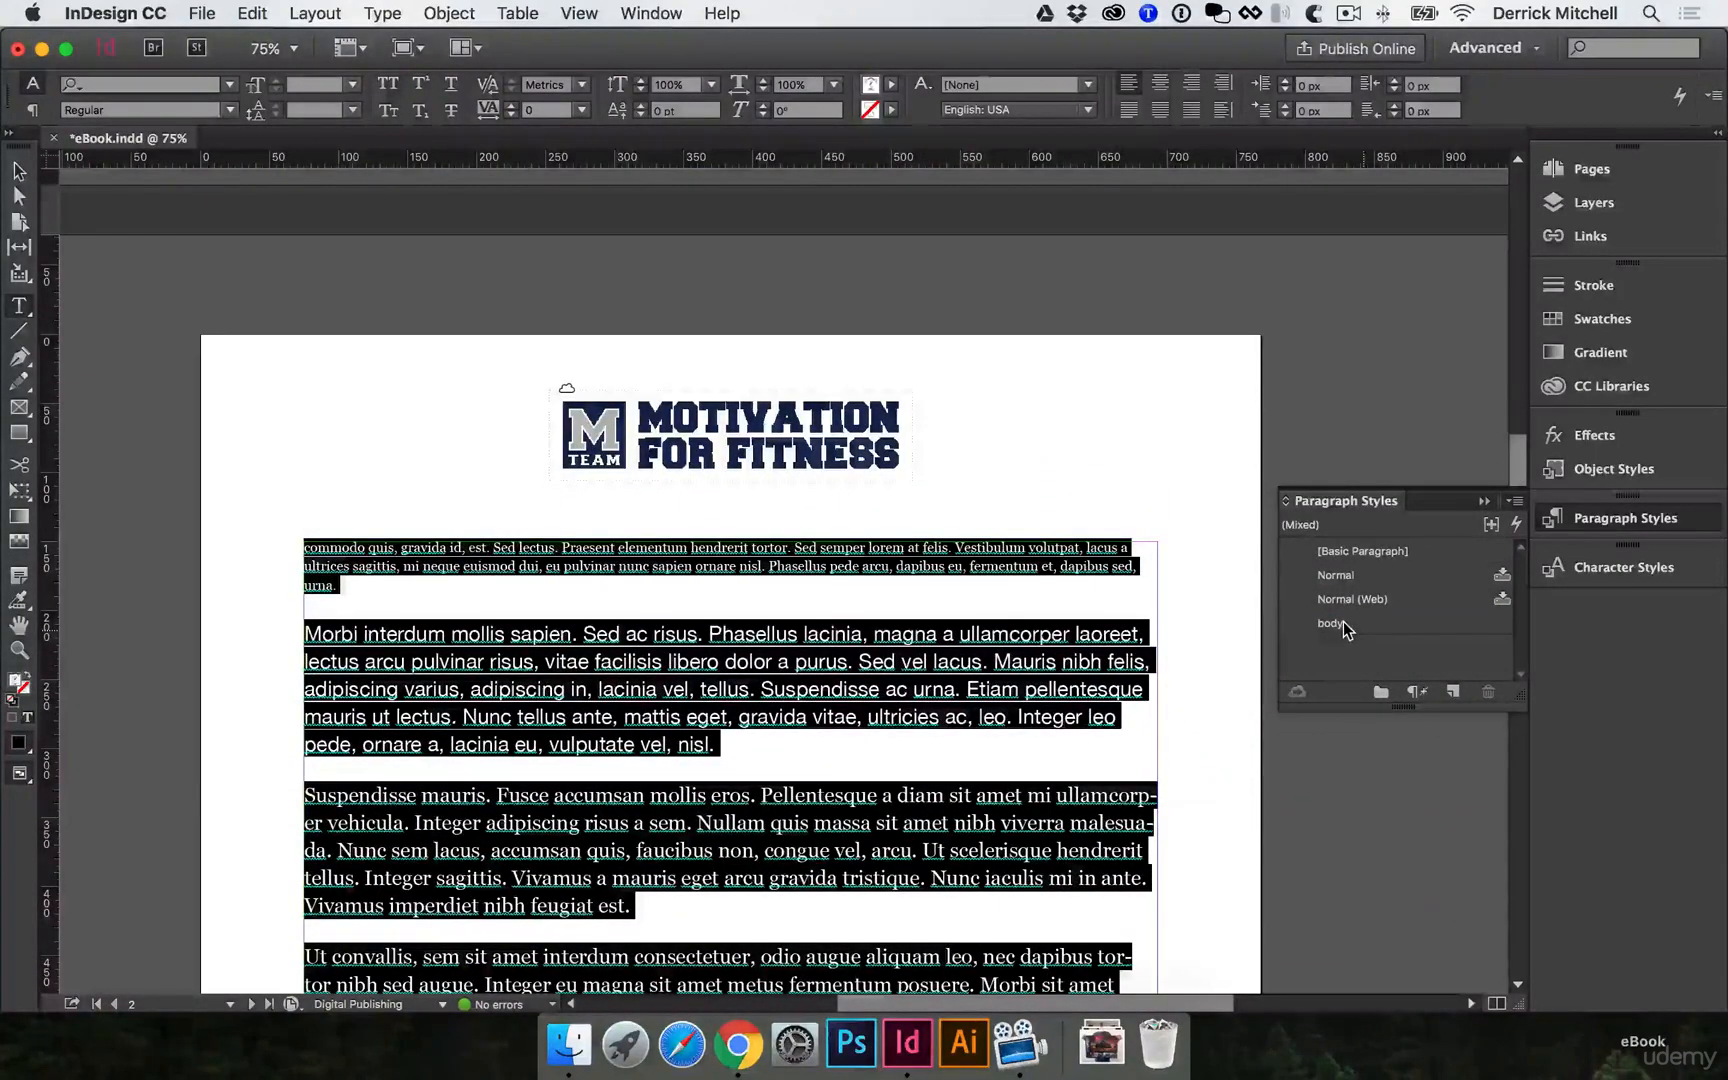
pyautogui.click(1343, 621)
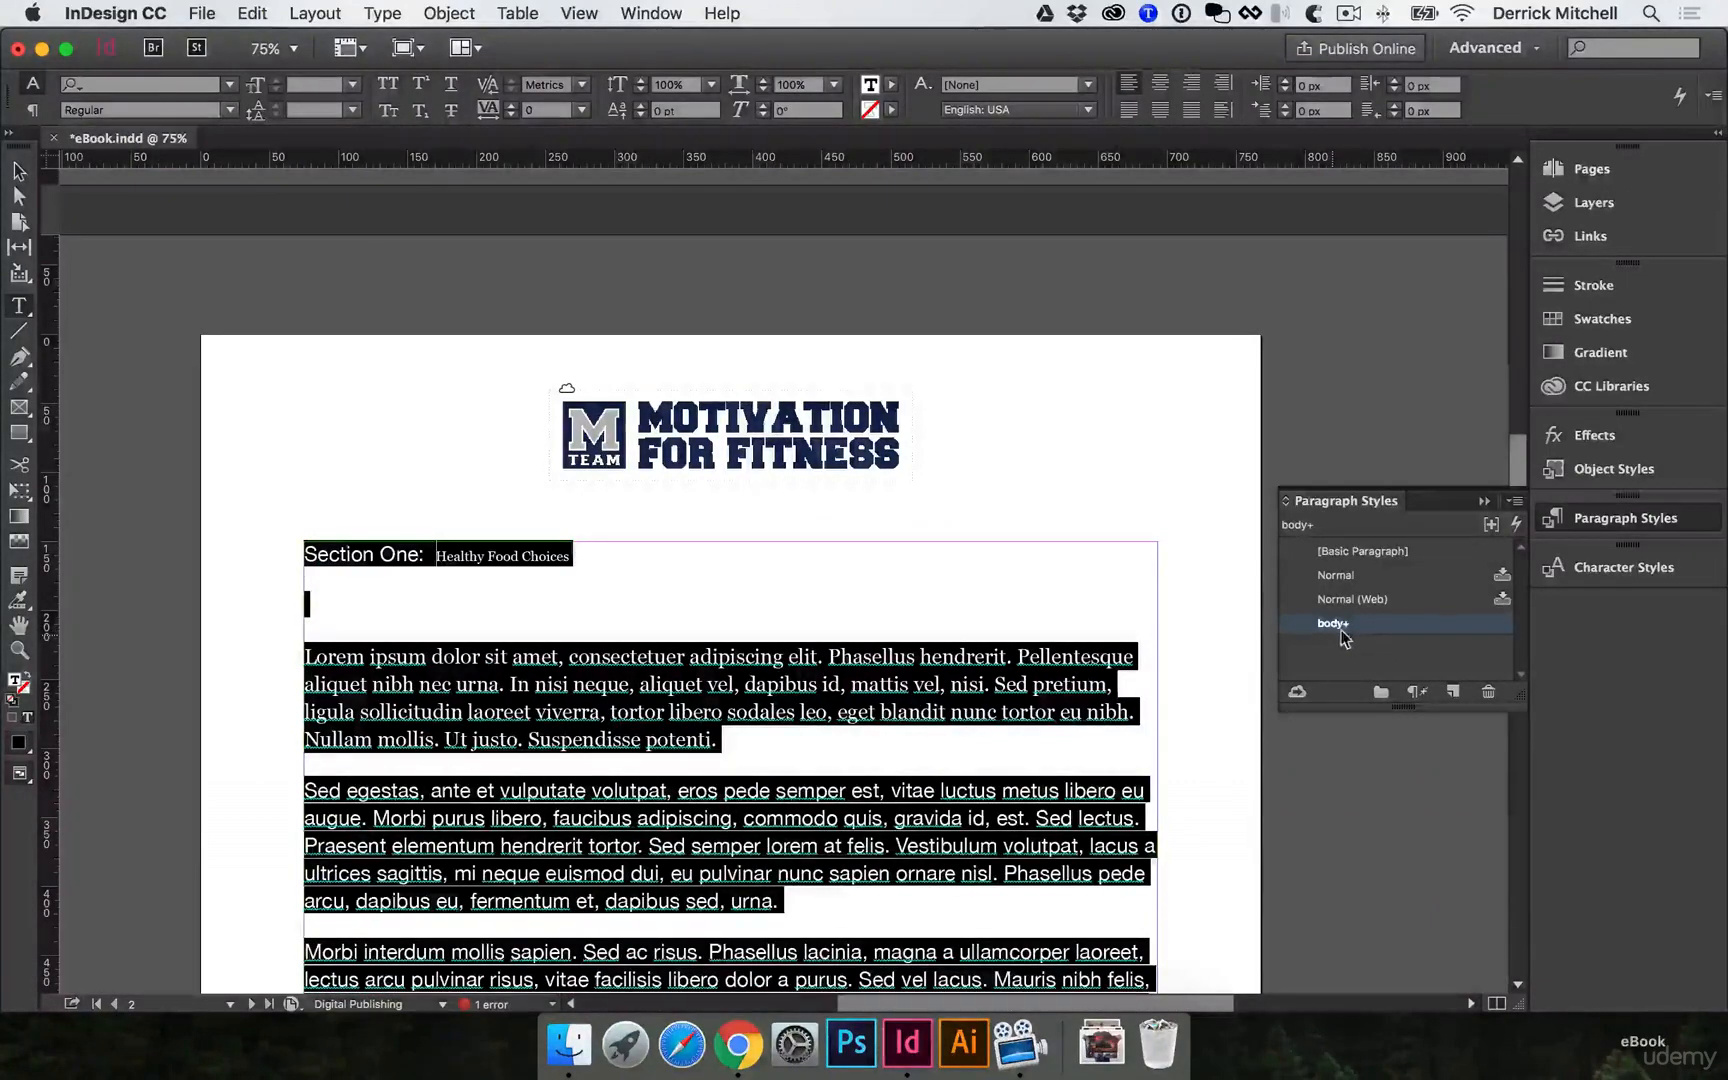
pyautogui.click(1415, 692)
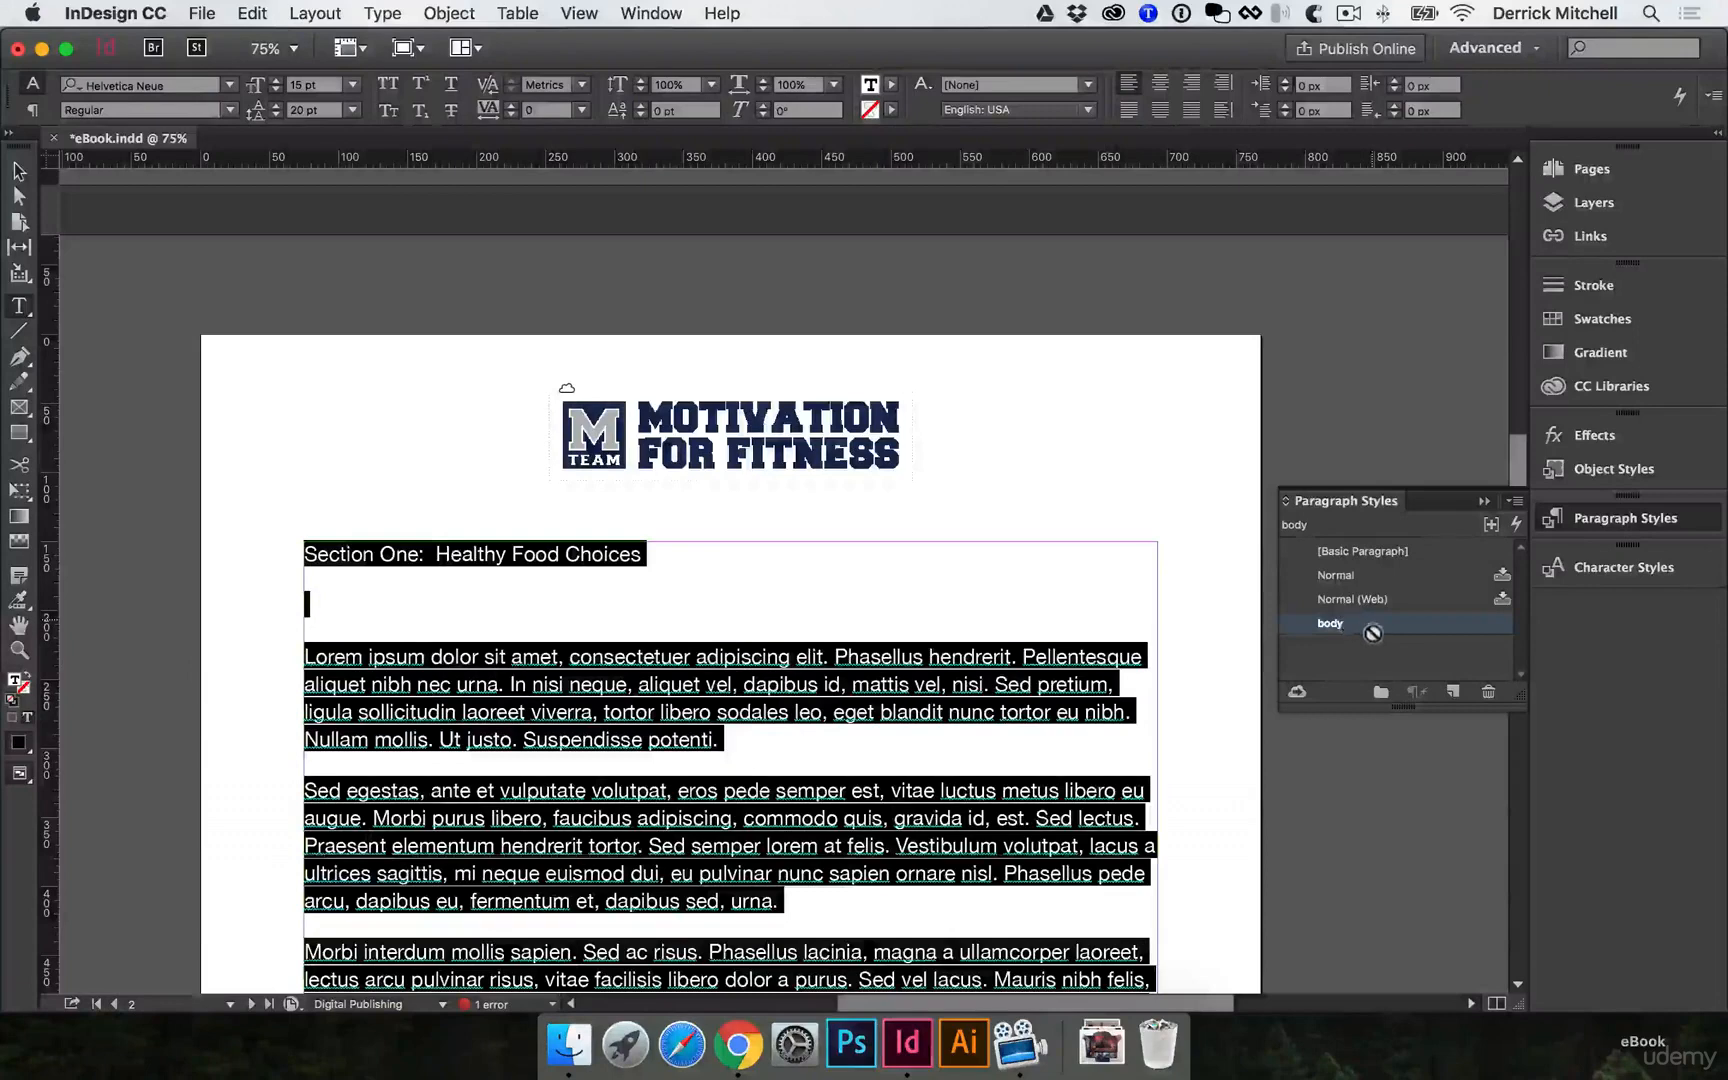
# Deselect the text, preview RGB Blue as the body style's character colour, and set it to [Black].
pyautogui.scroll(-2, 512, 684)
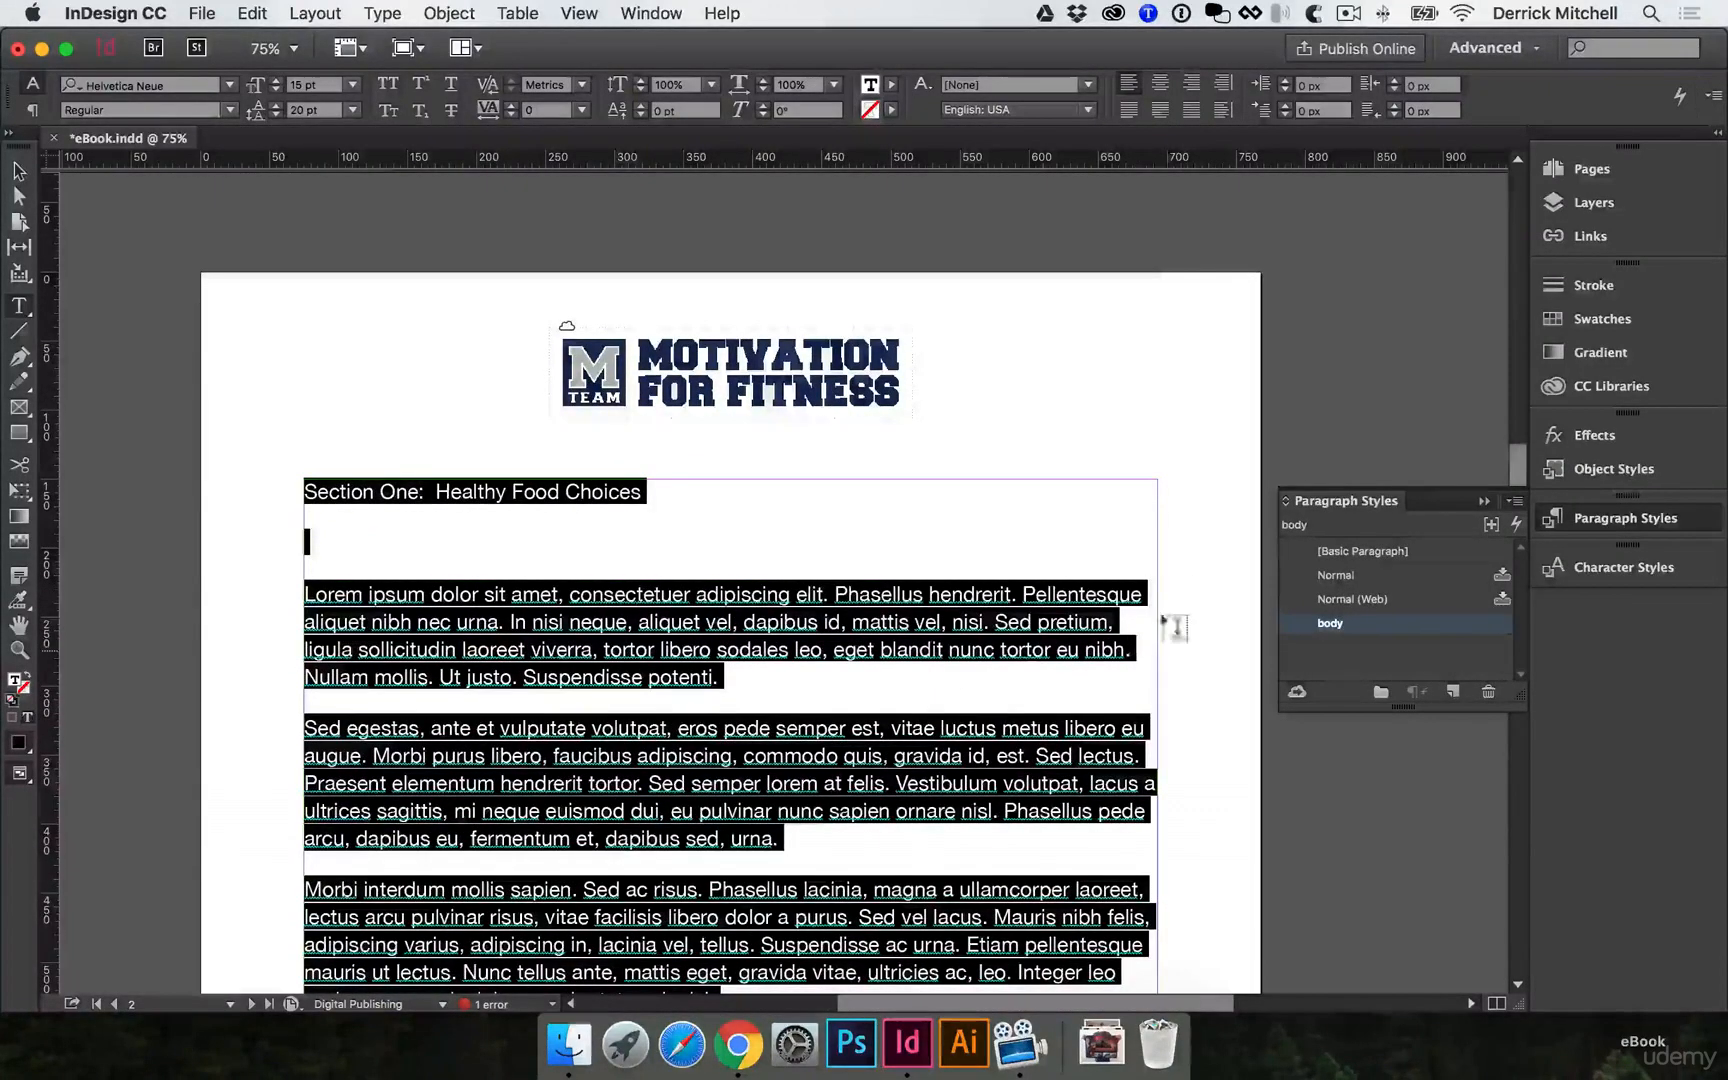
pyautogui.click(19, 175)
pyautogui.click(1195, 550)
pyautogui.scroll(-10, 1041, 675)
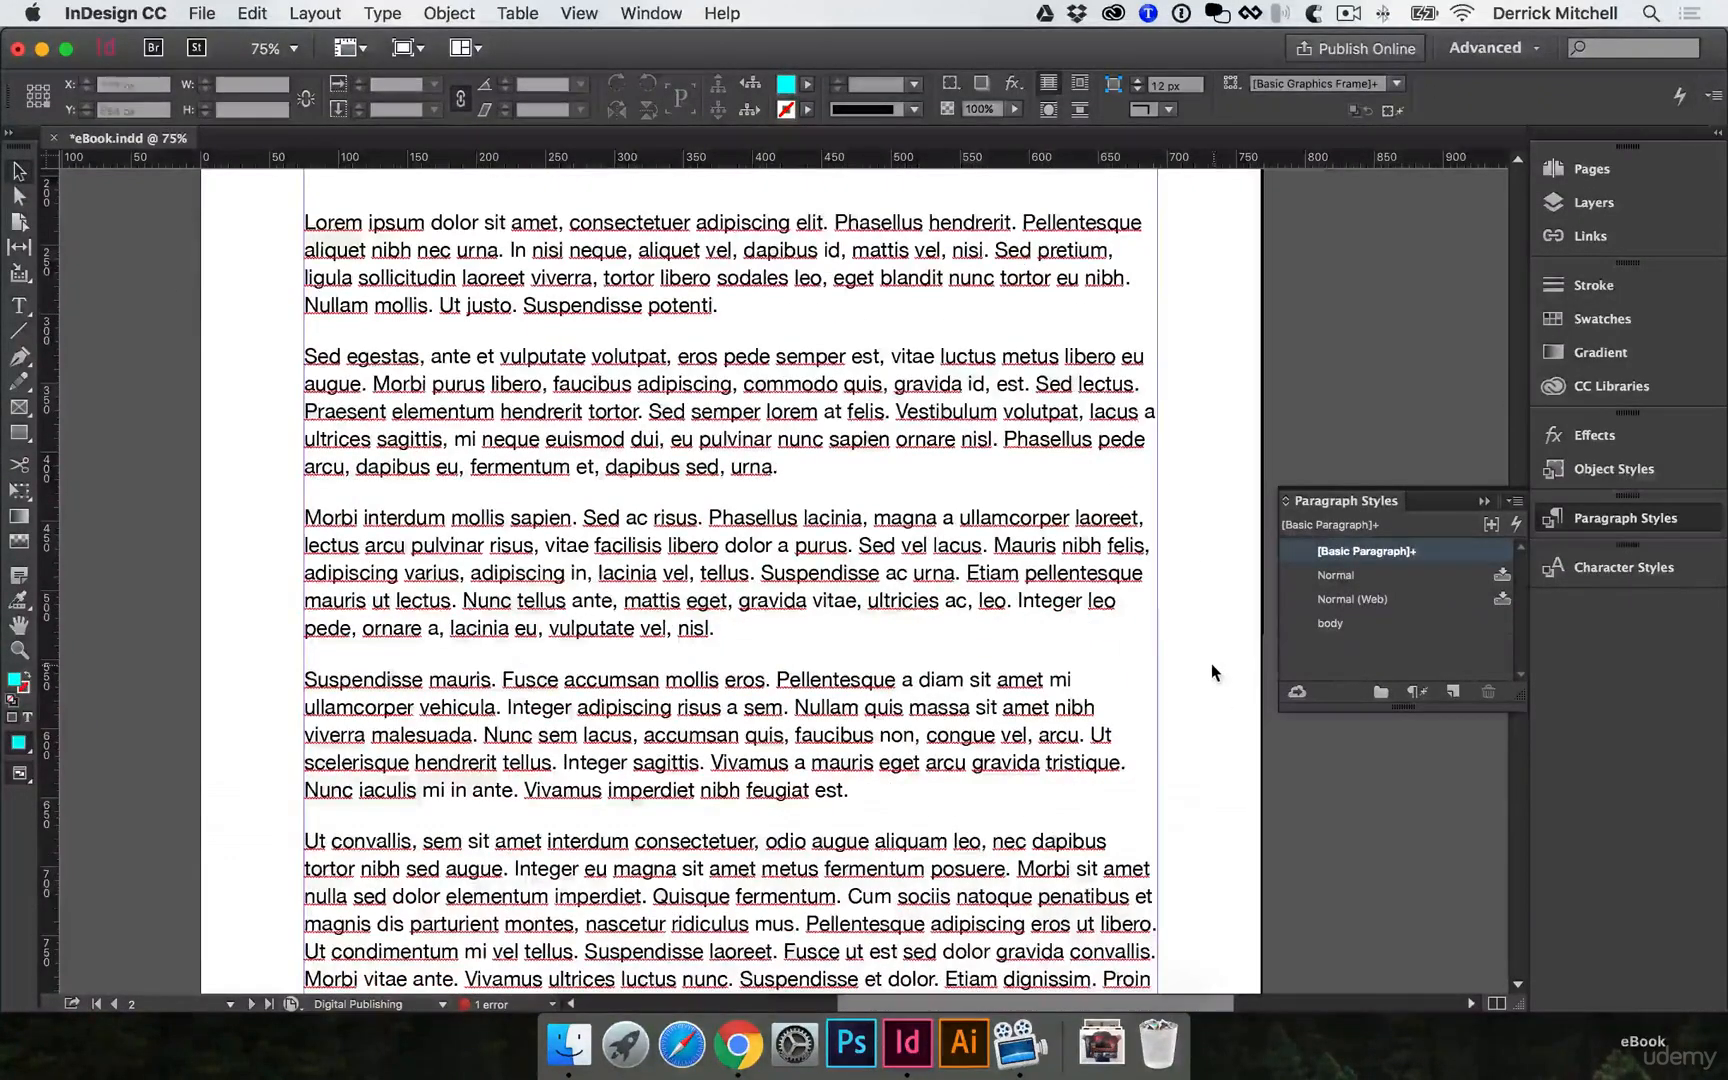
pyautogui.scroll(-20, 1211, 663)
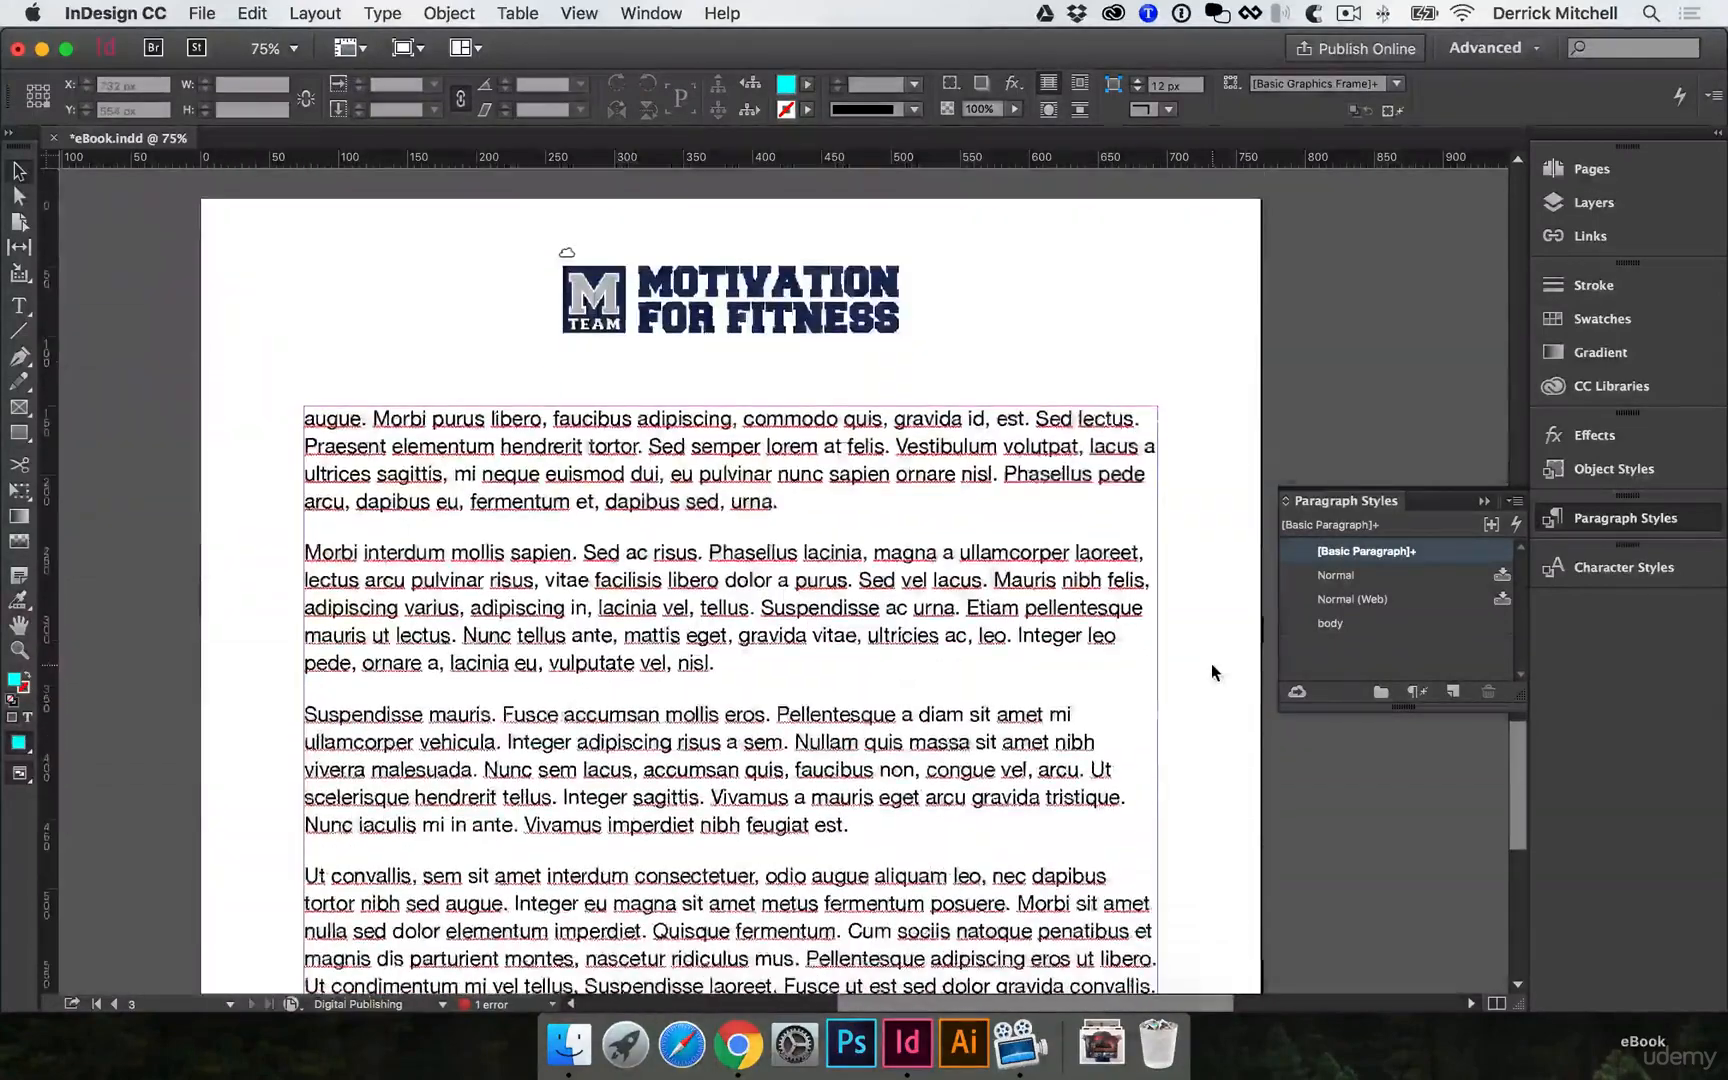
pyautogui.doubleClick(1362, 621)
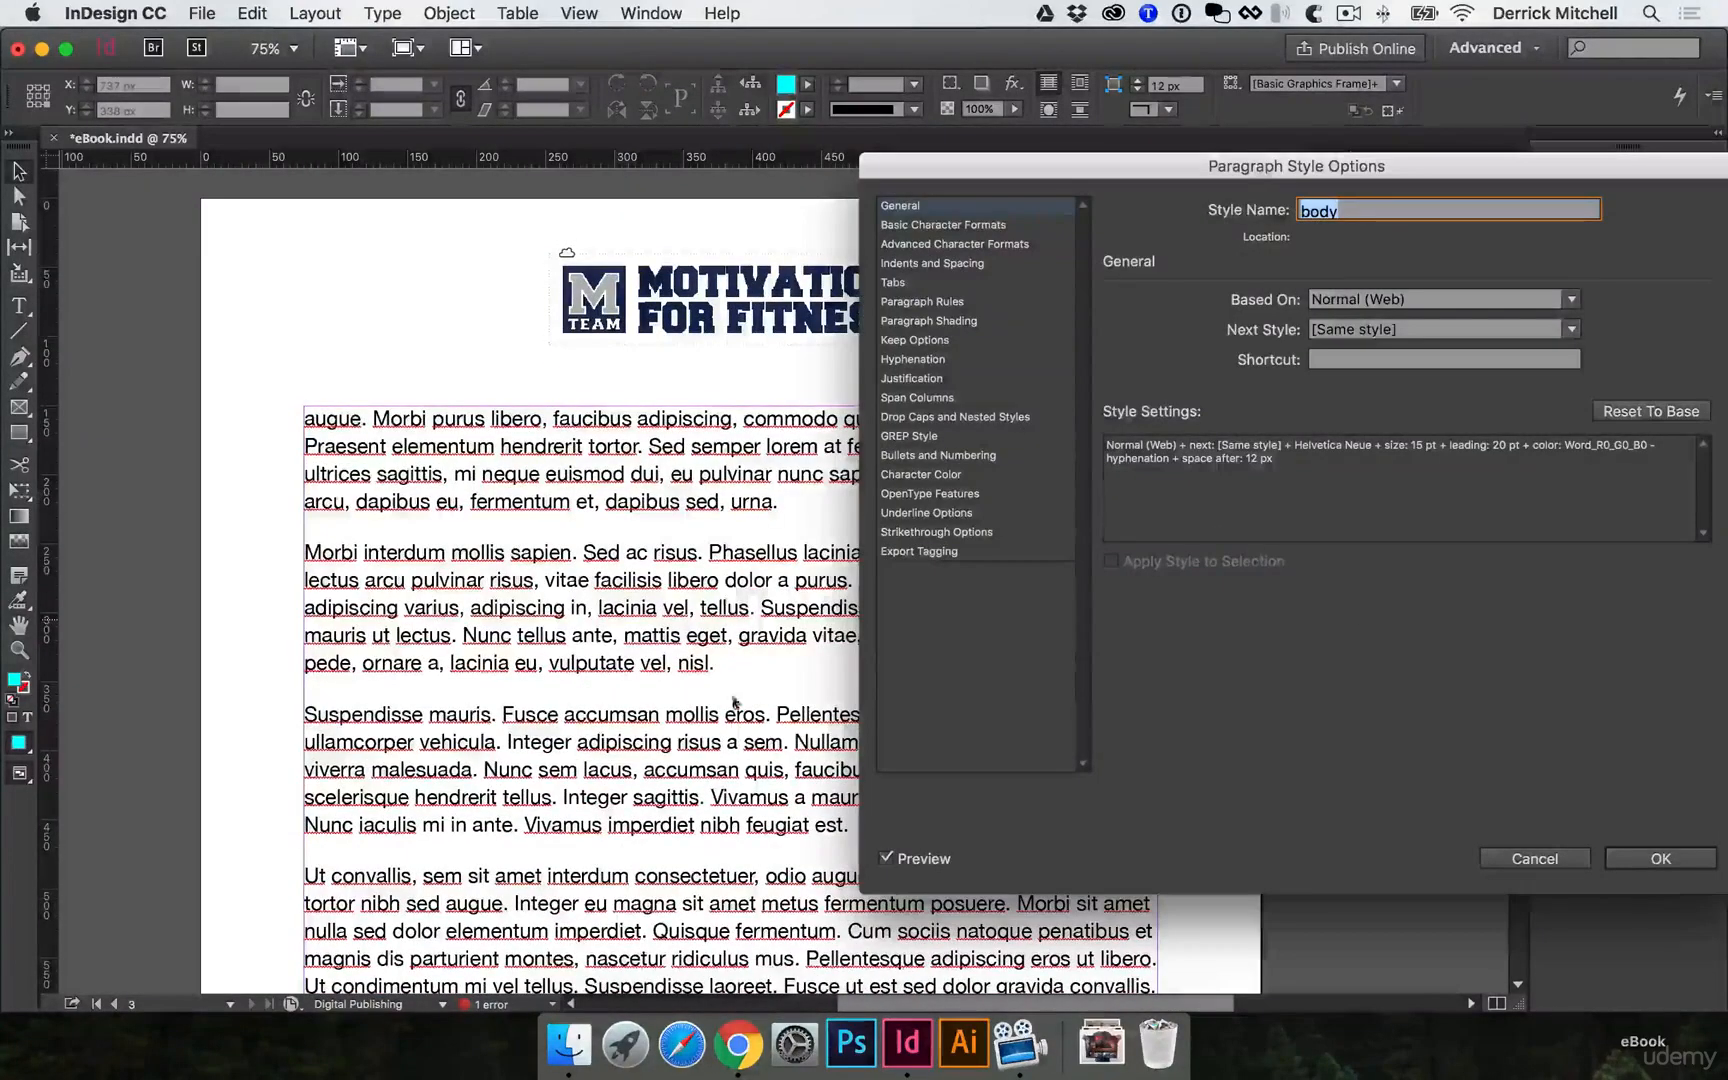
pyautogui.click(944, 226)
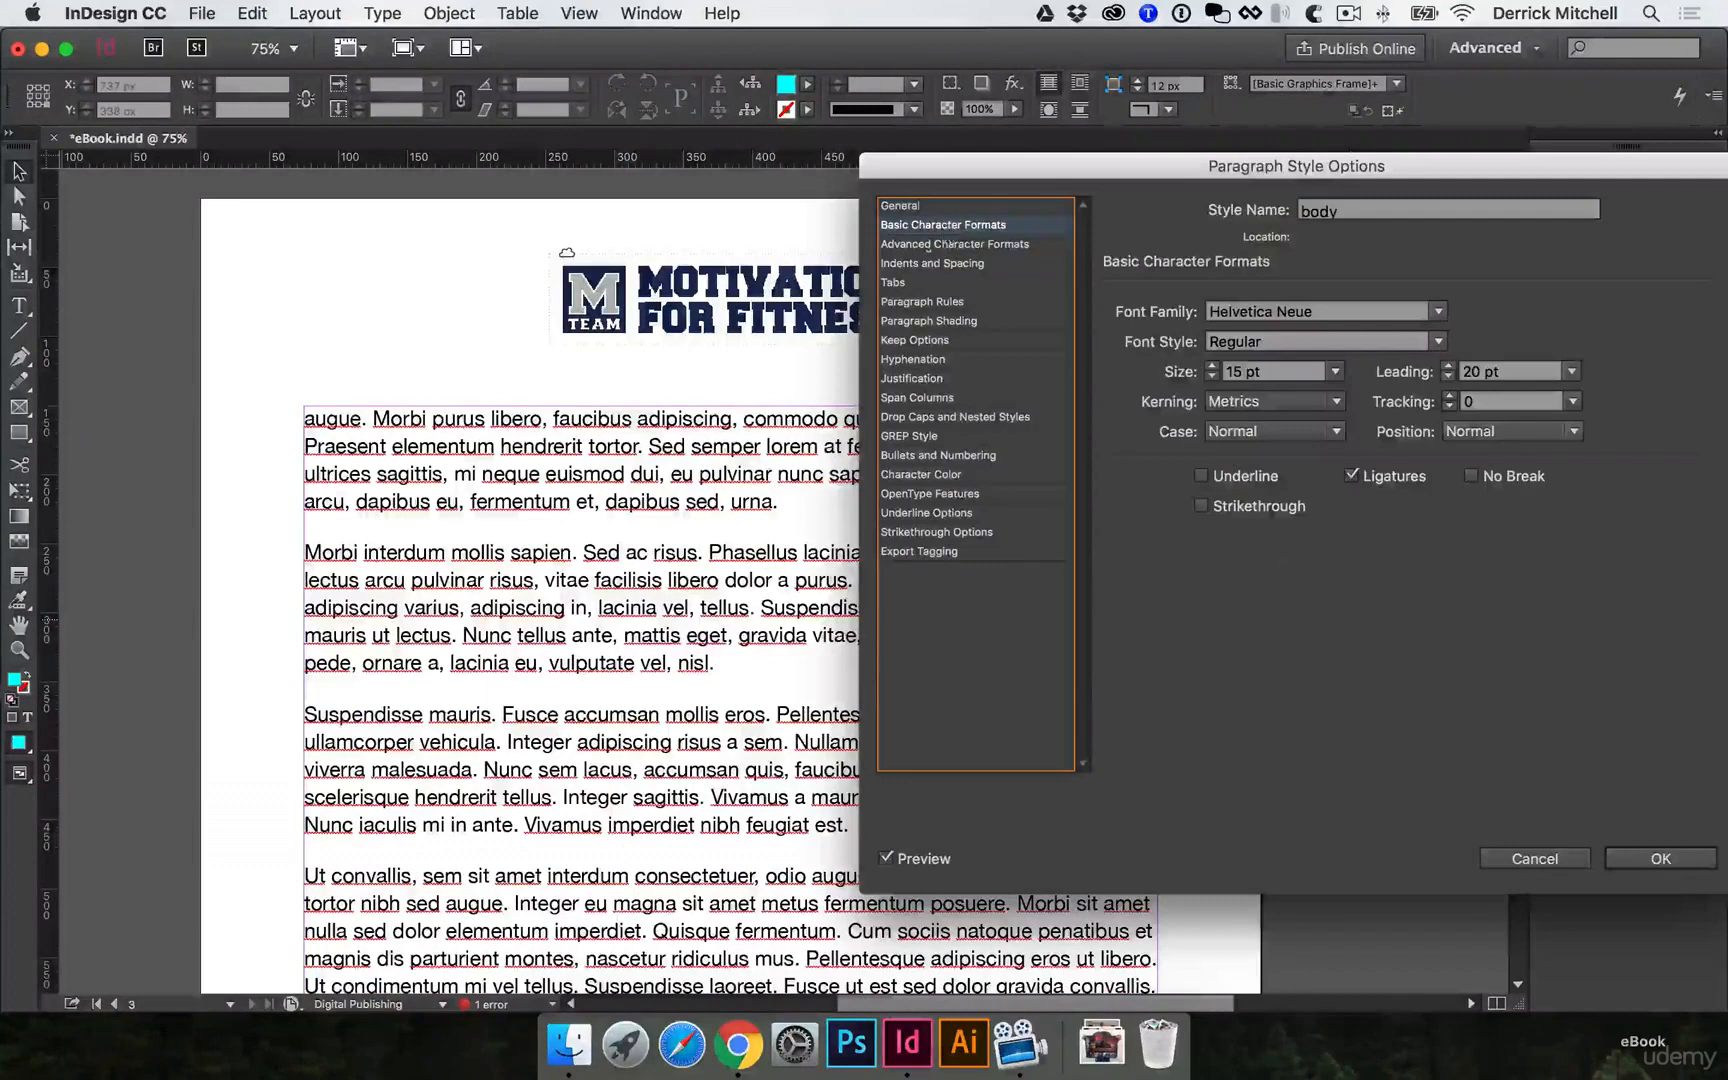
pyautogui.click(925, 474)
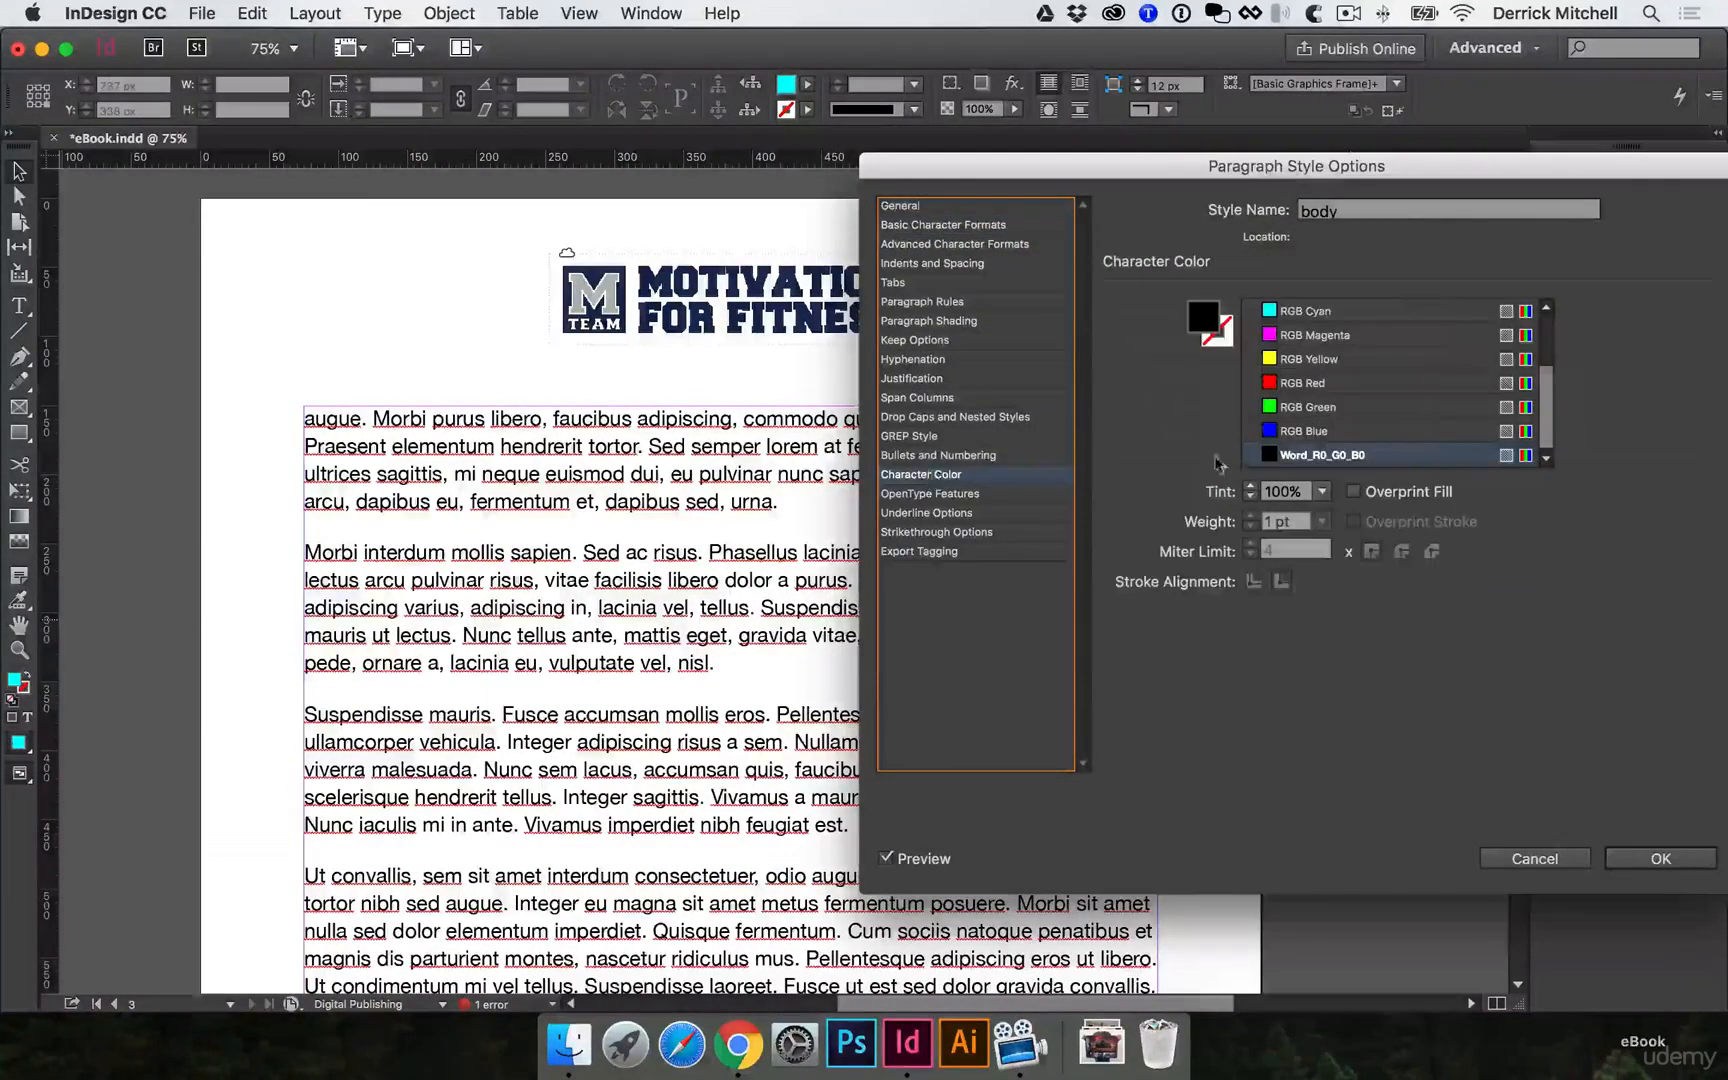
pyautogui.click(1284, 436)
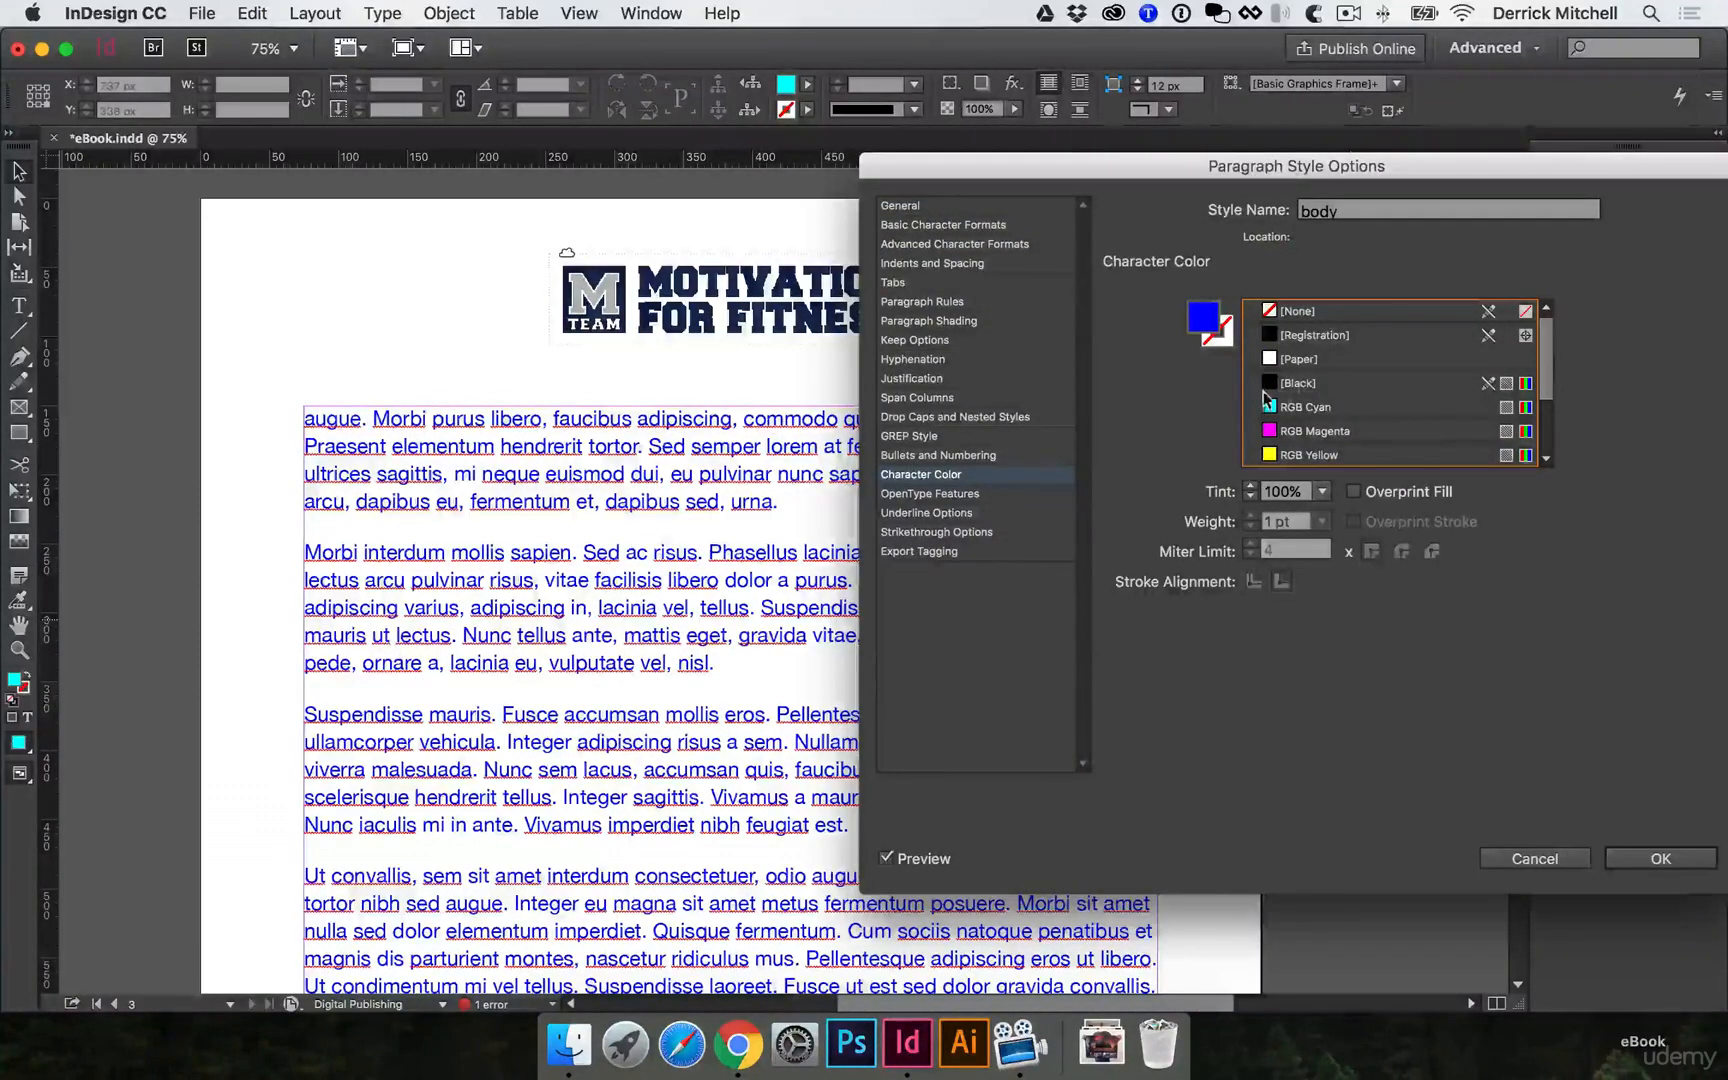
pyautogui.click(1310, 385)
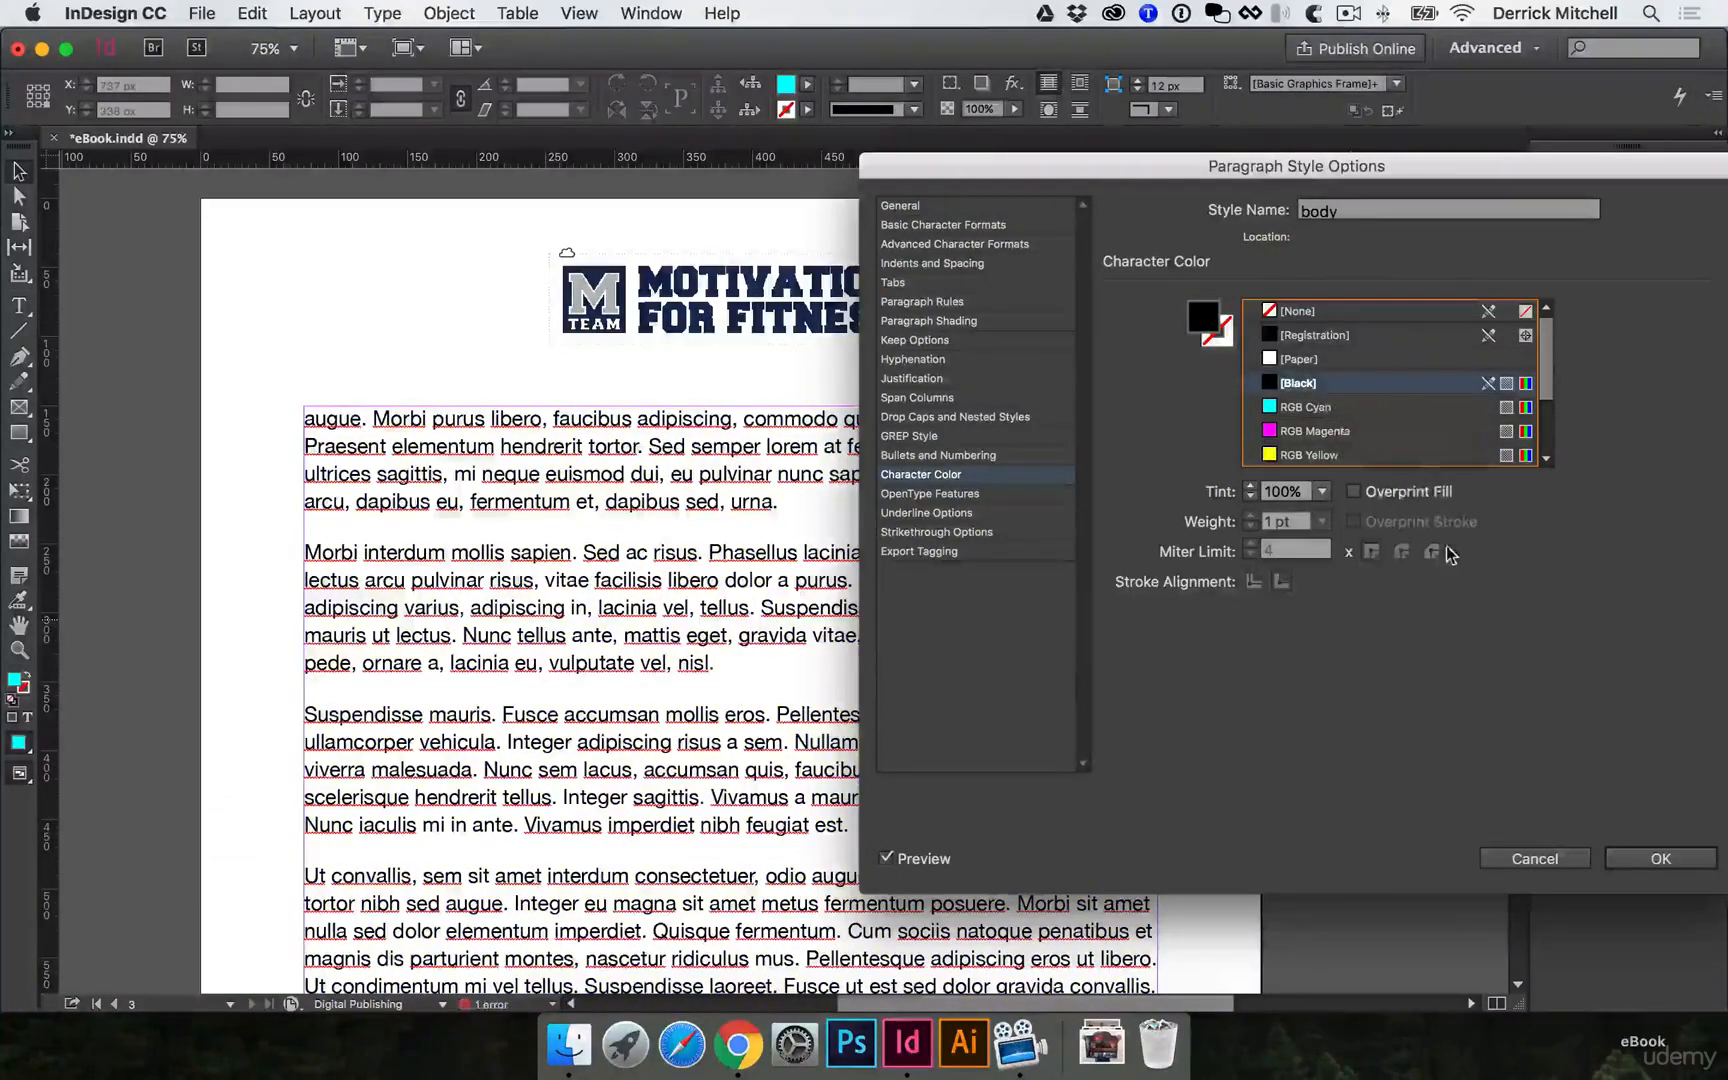
pyautogui.click(1676, 860)
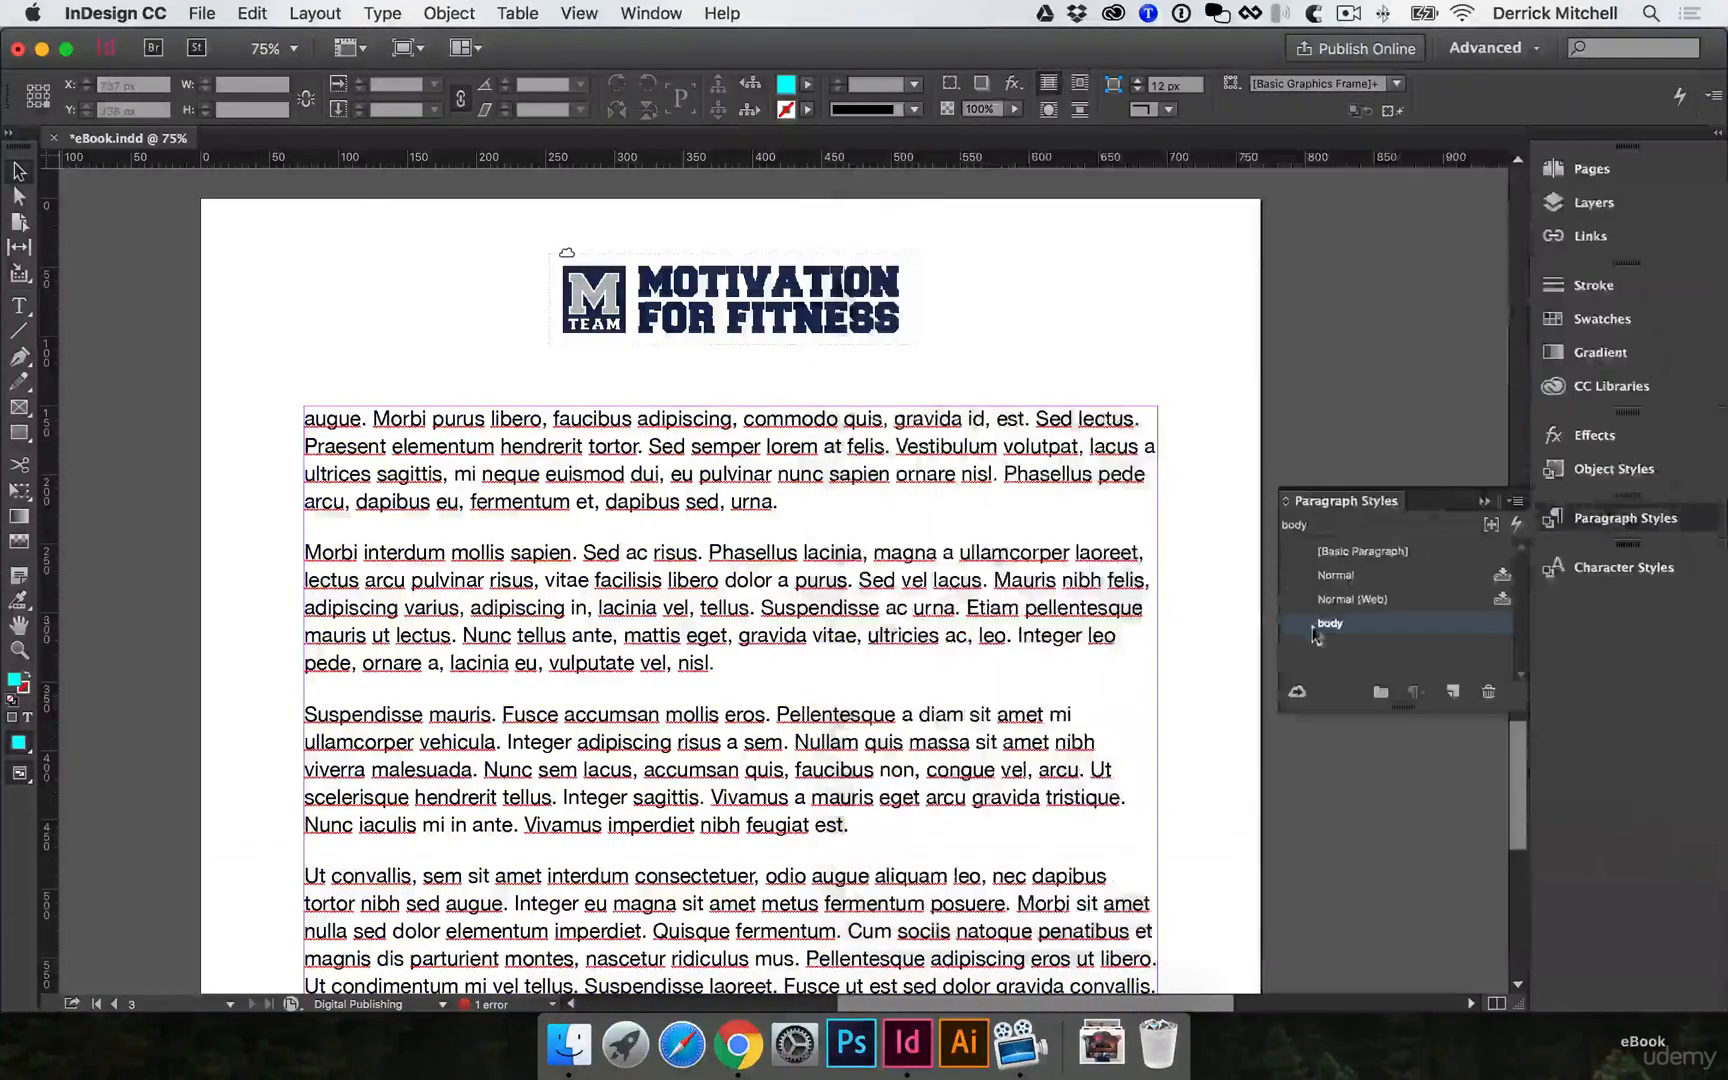
# Create a new paragraph style named H1 from the selected "Introduction: Fitness Begins and Ends in the Kitchen" heading.
pyautogui.scroll(20, 1187, 607)
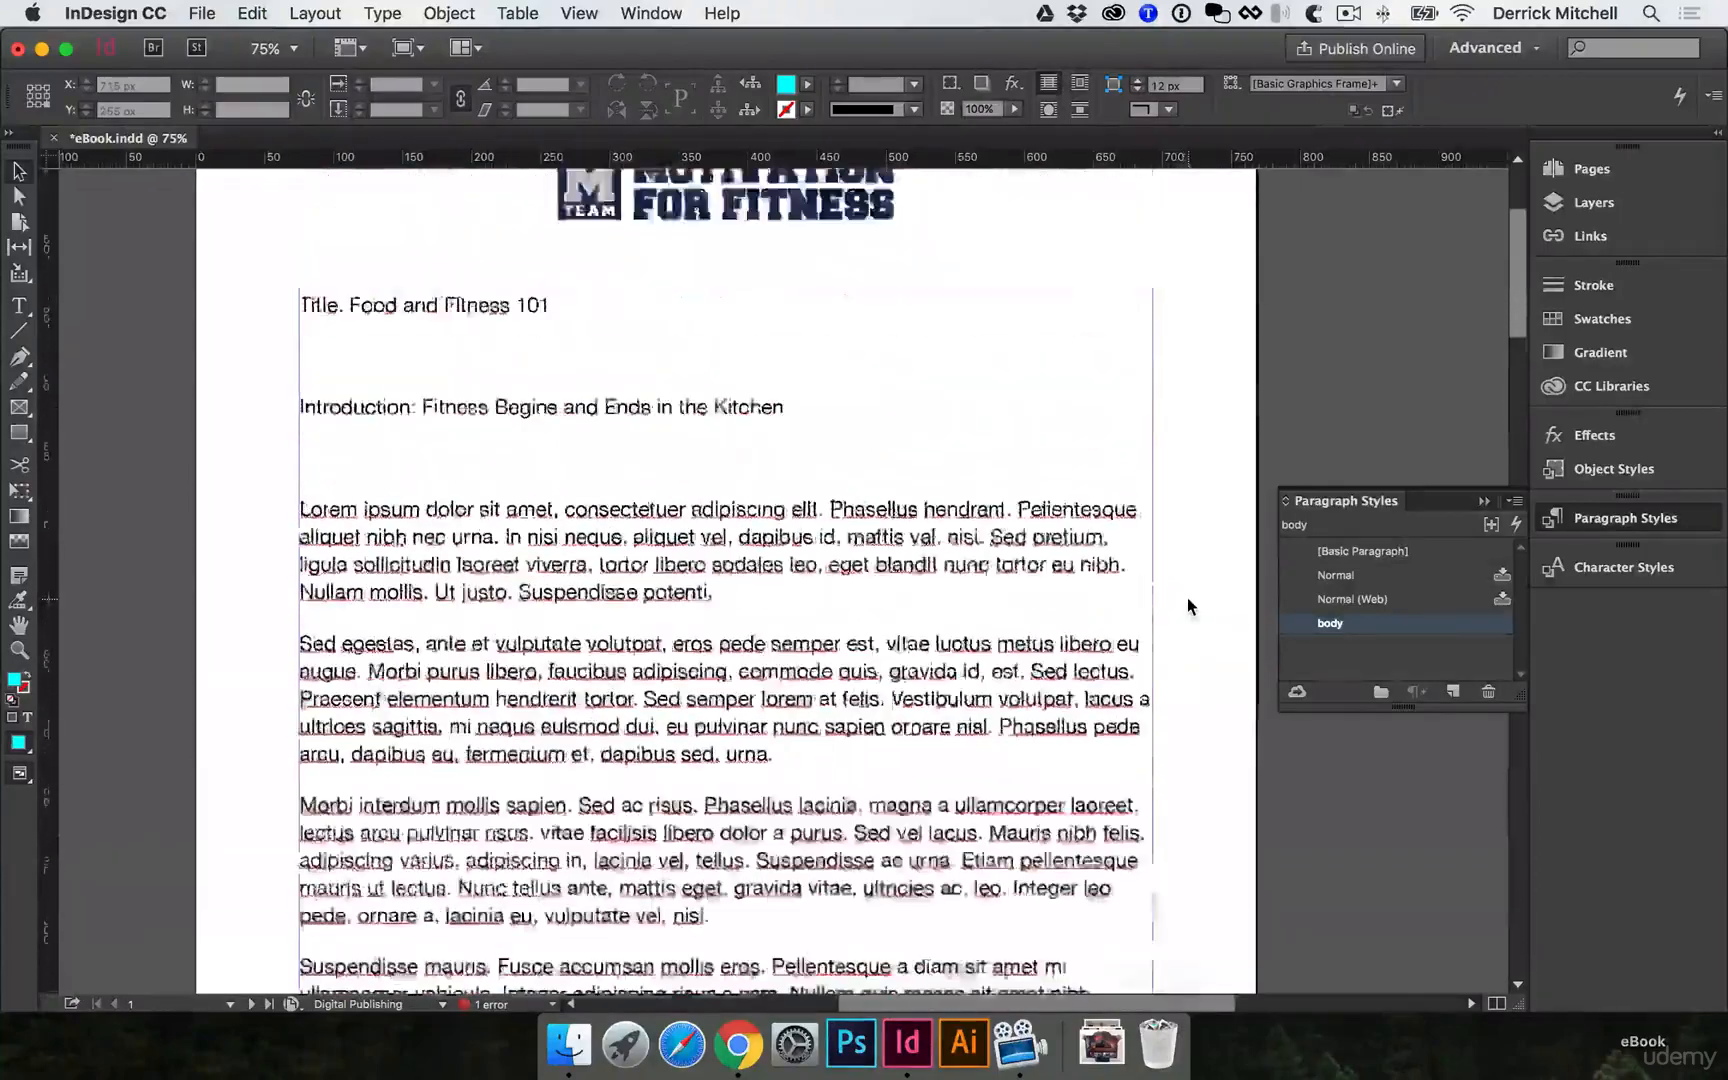
pyautogui.scroll(5, 1187, 605)
pyautogui.doubleClick(782, 628)
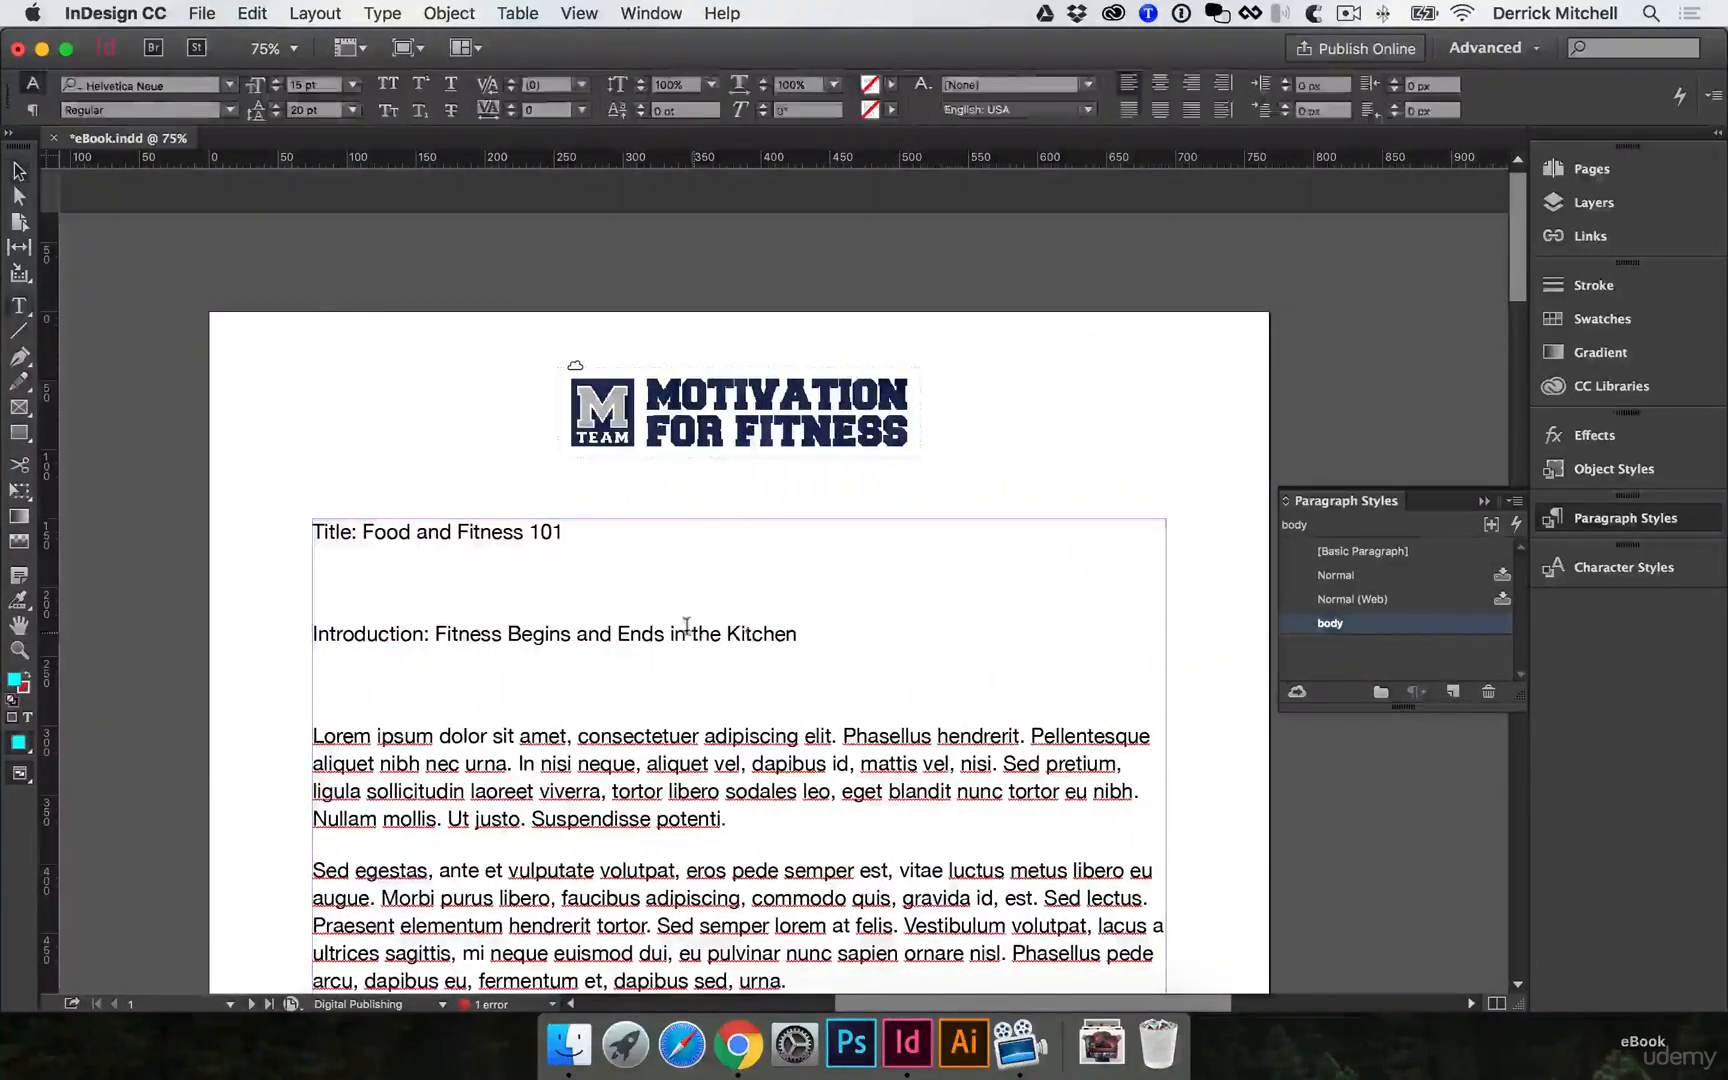
pyautogui.moveTo(795, 630); pyautogui.dragTo(300, 638)
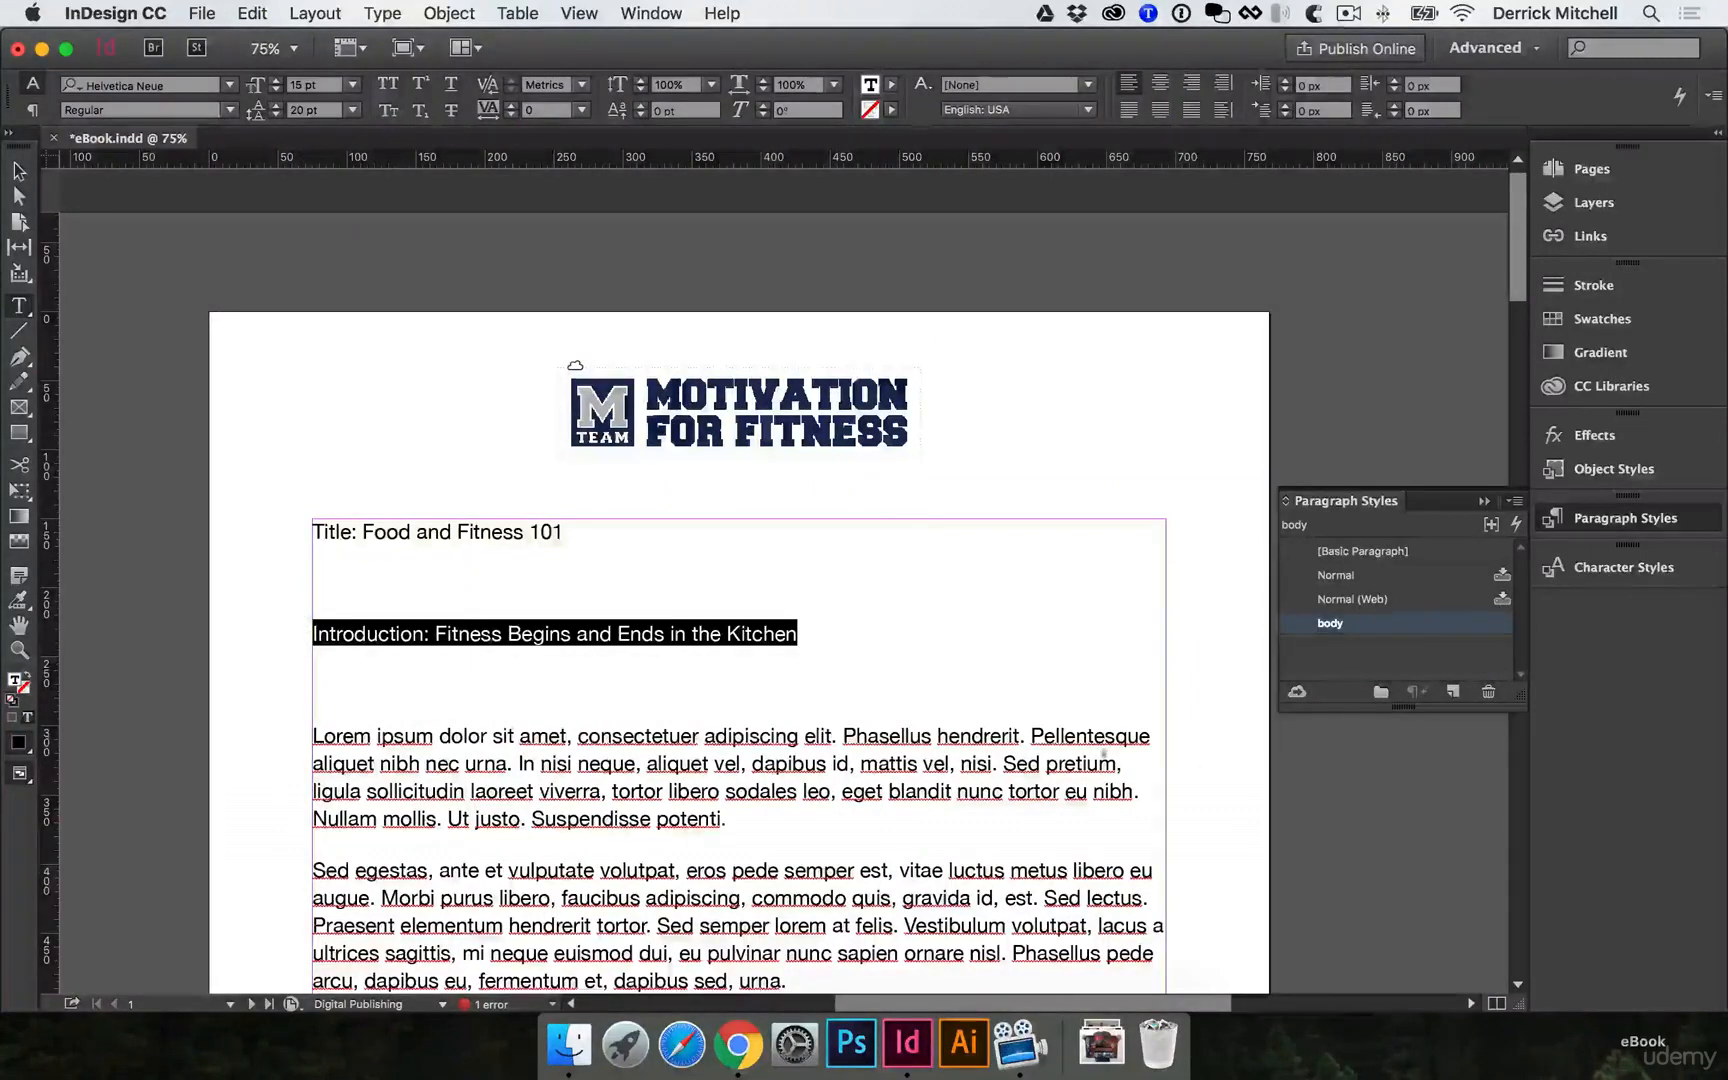
pyautogui.click(1455, 691)
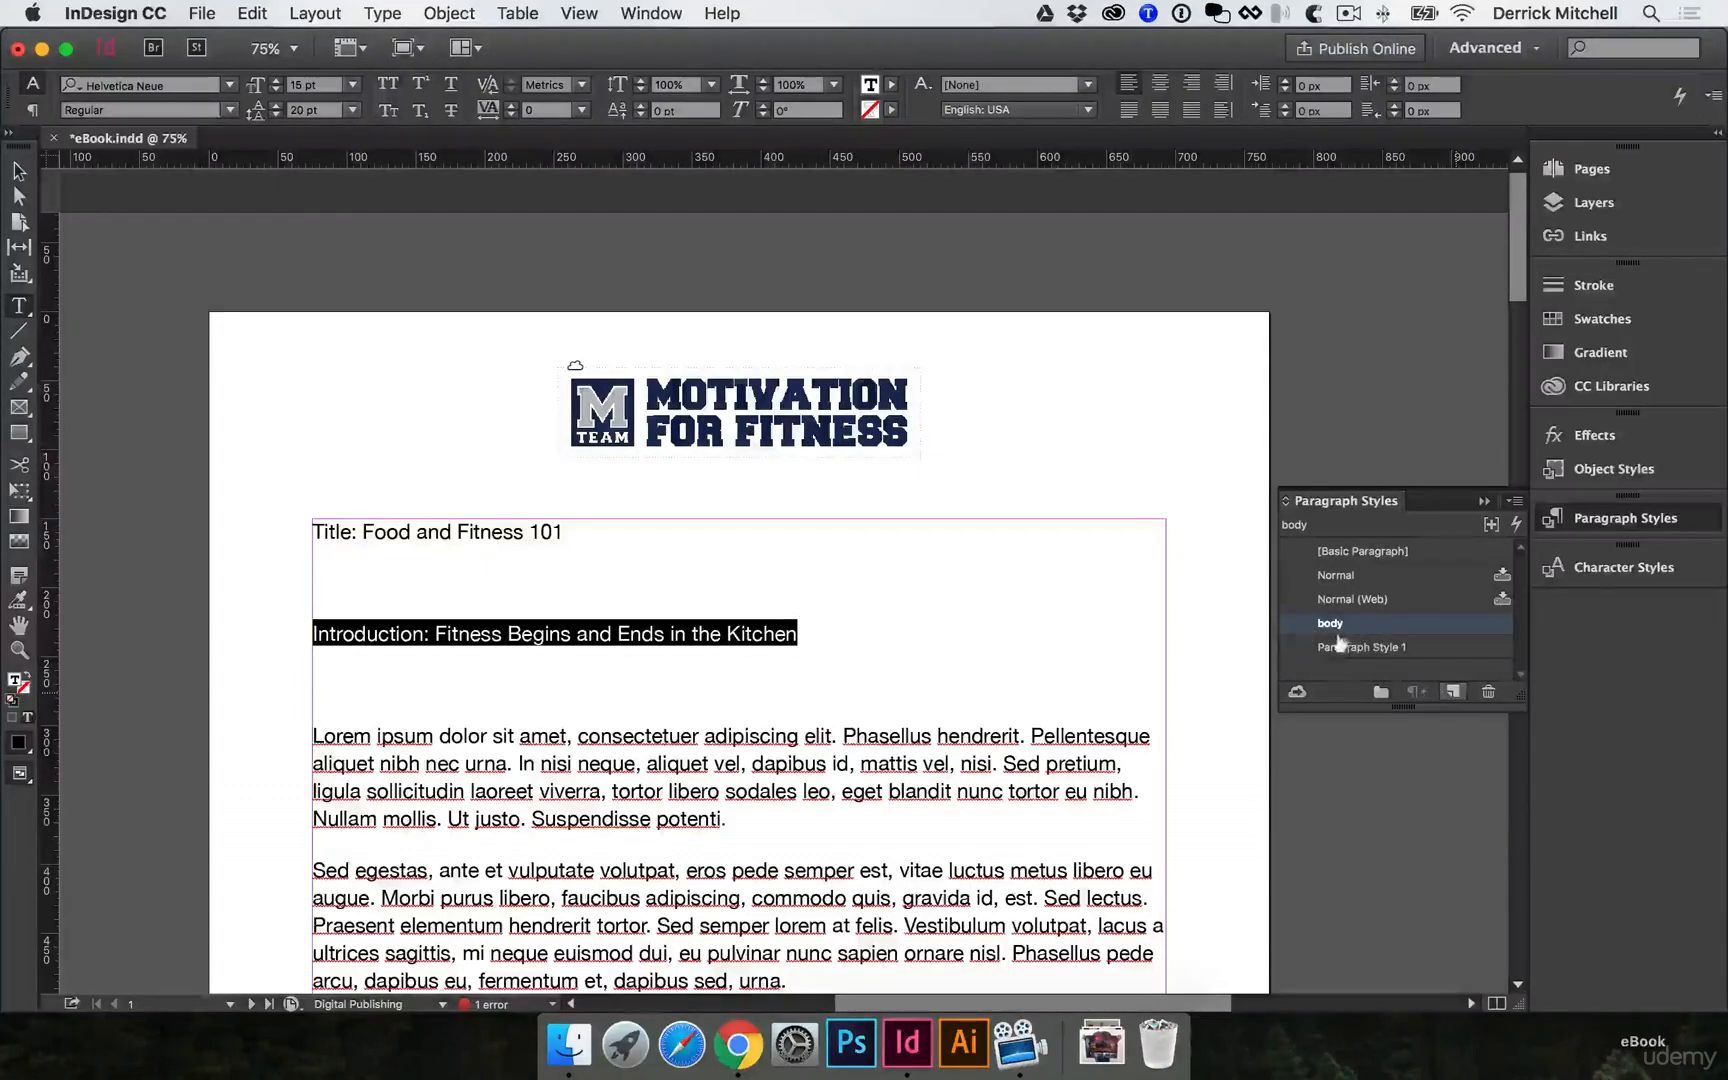
pyautogui.doubleClick(1386, 647)
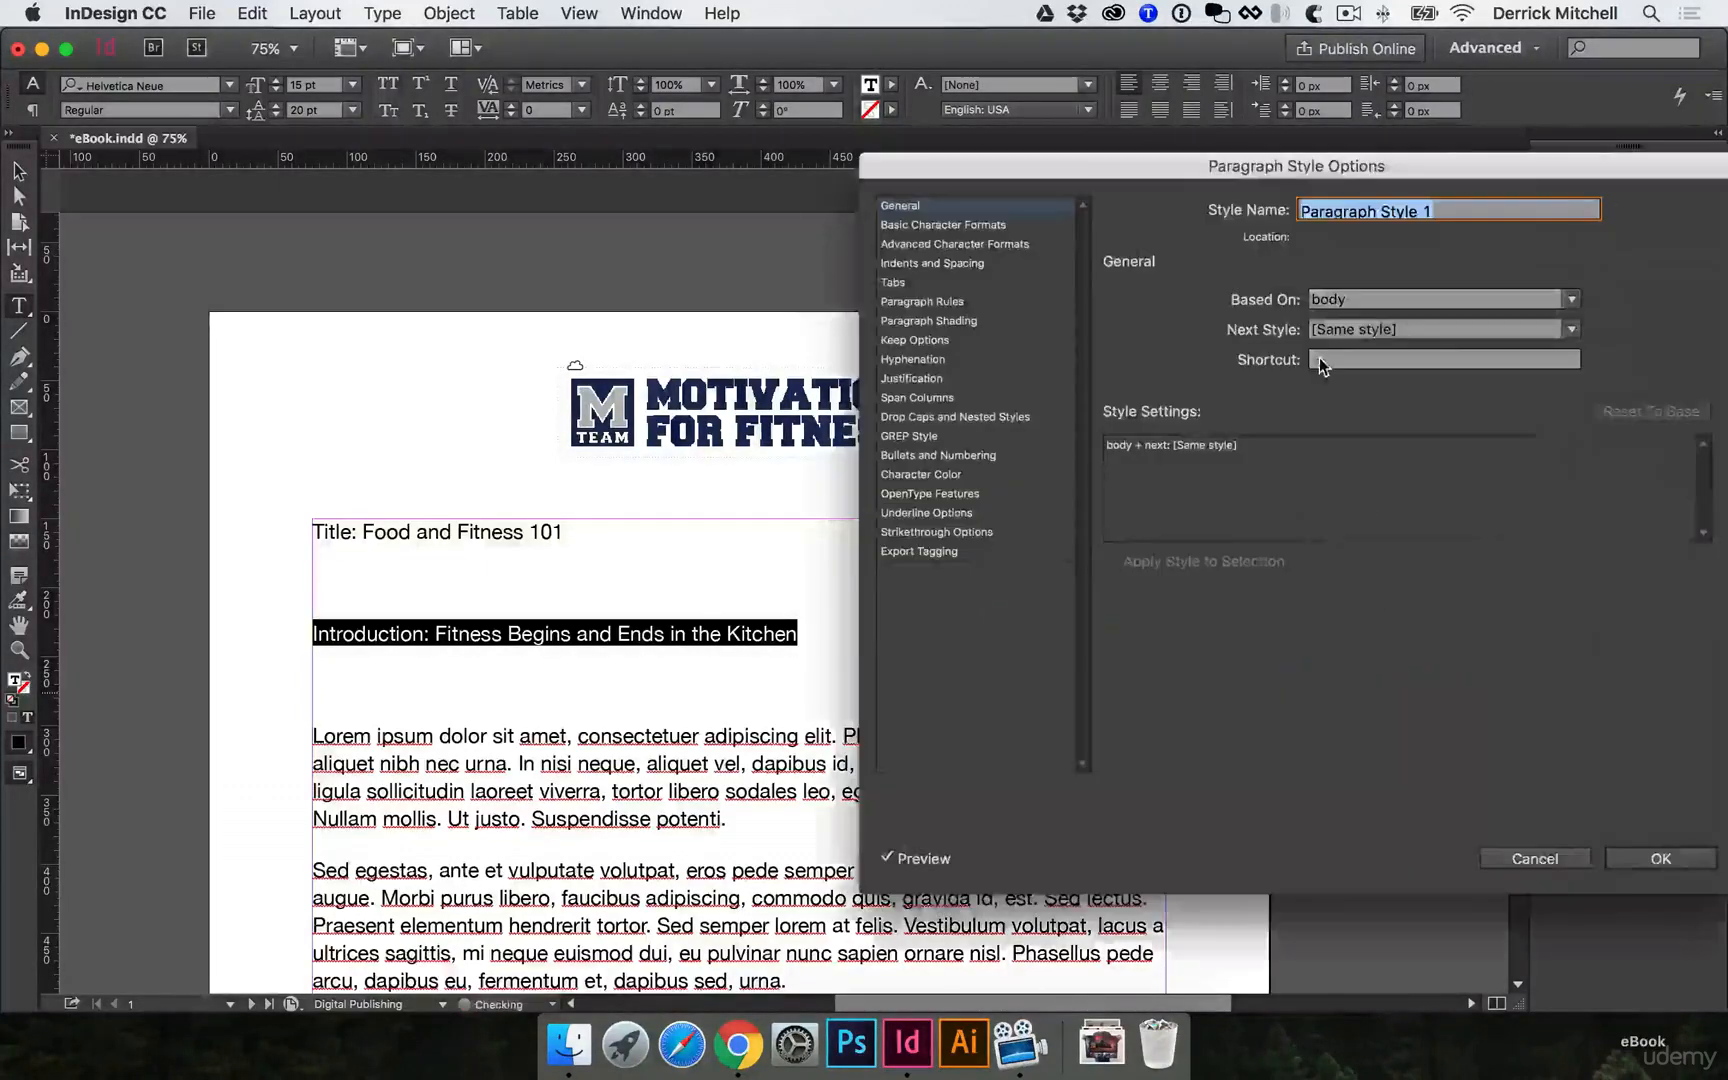
pyautogui.write('H1')
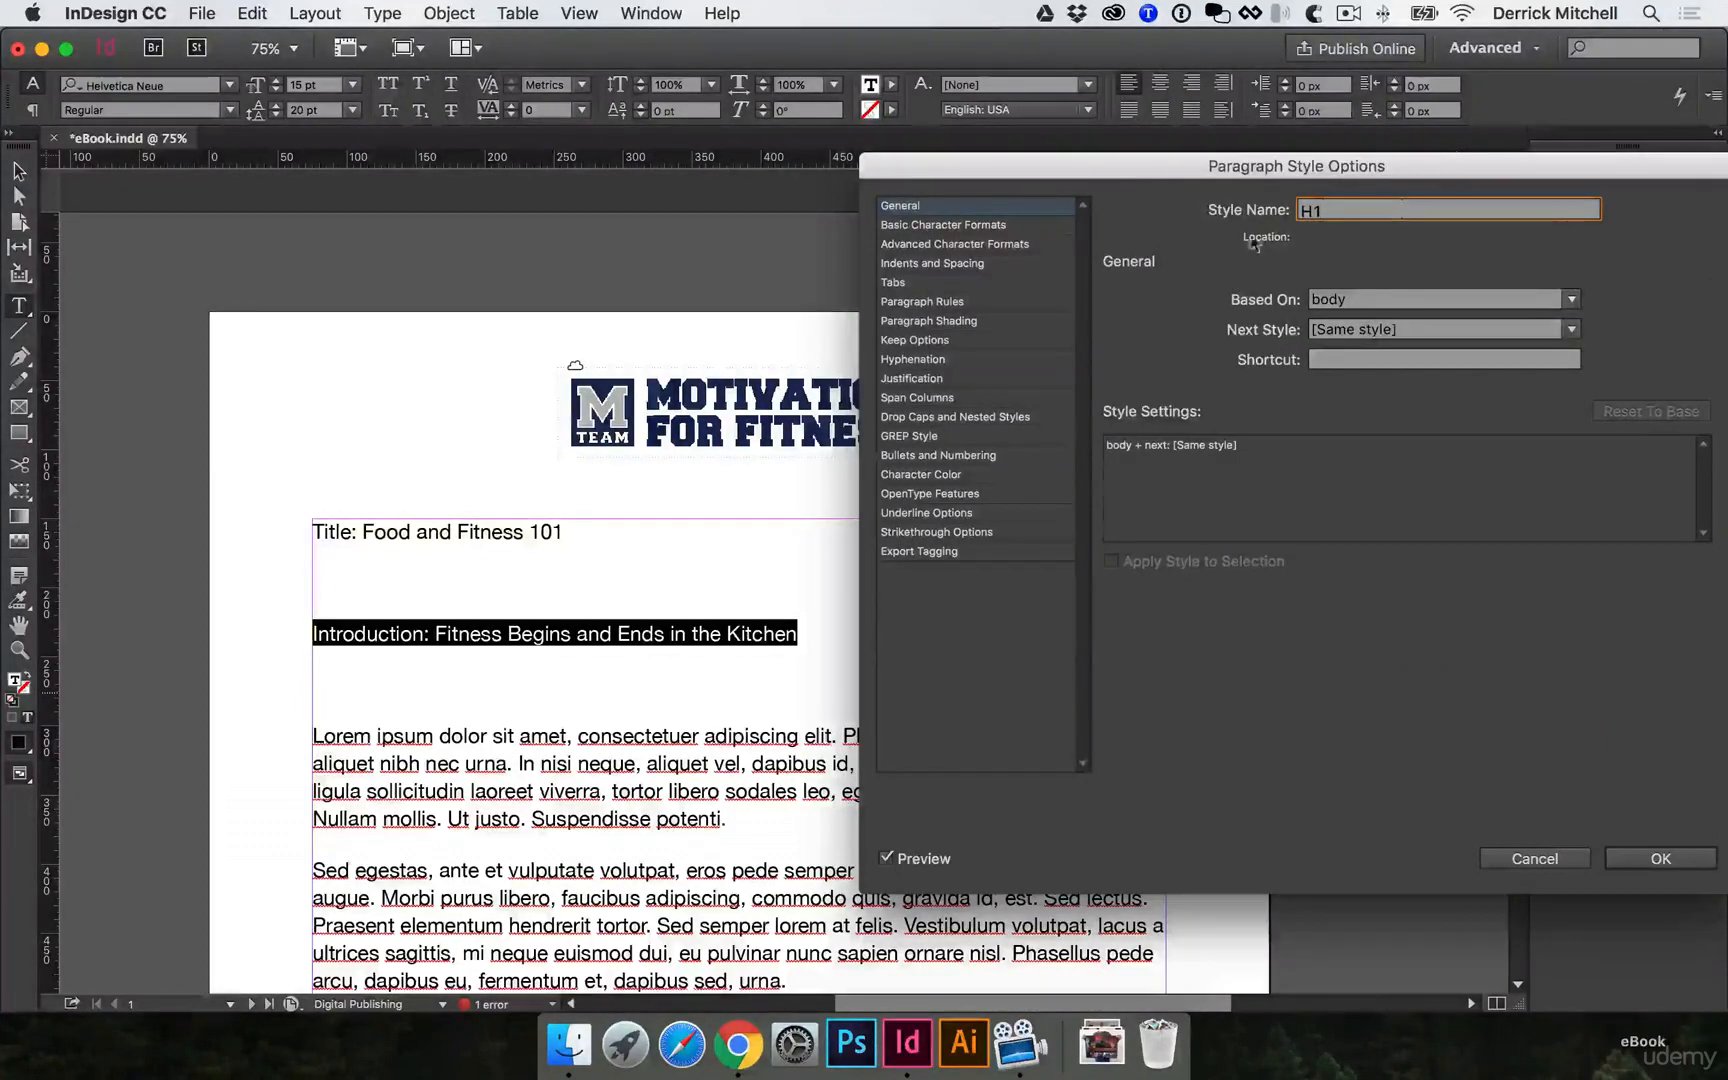
# Set the H1 style's font family to Freshman and its case to All Caps in the basic character formats.
pyautogui.click(942, 225)
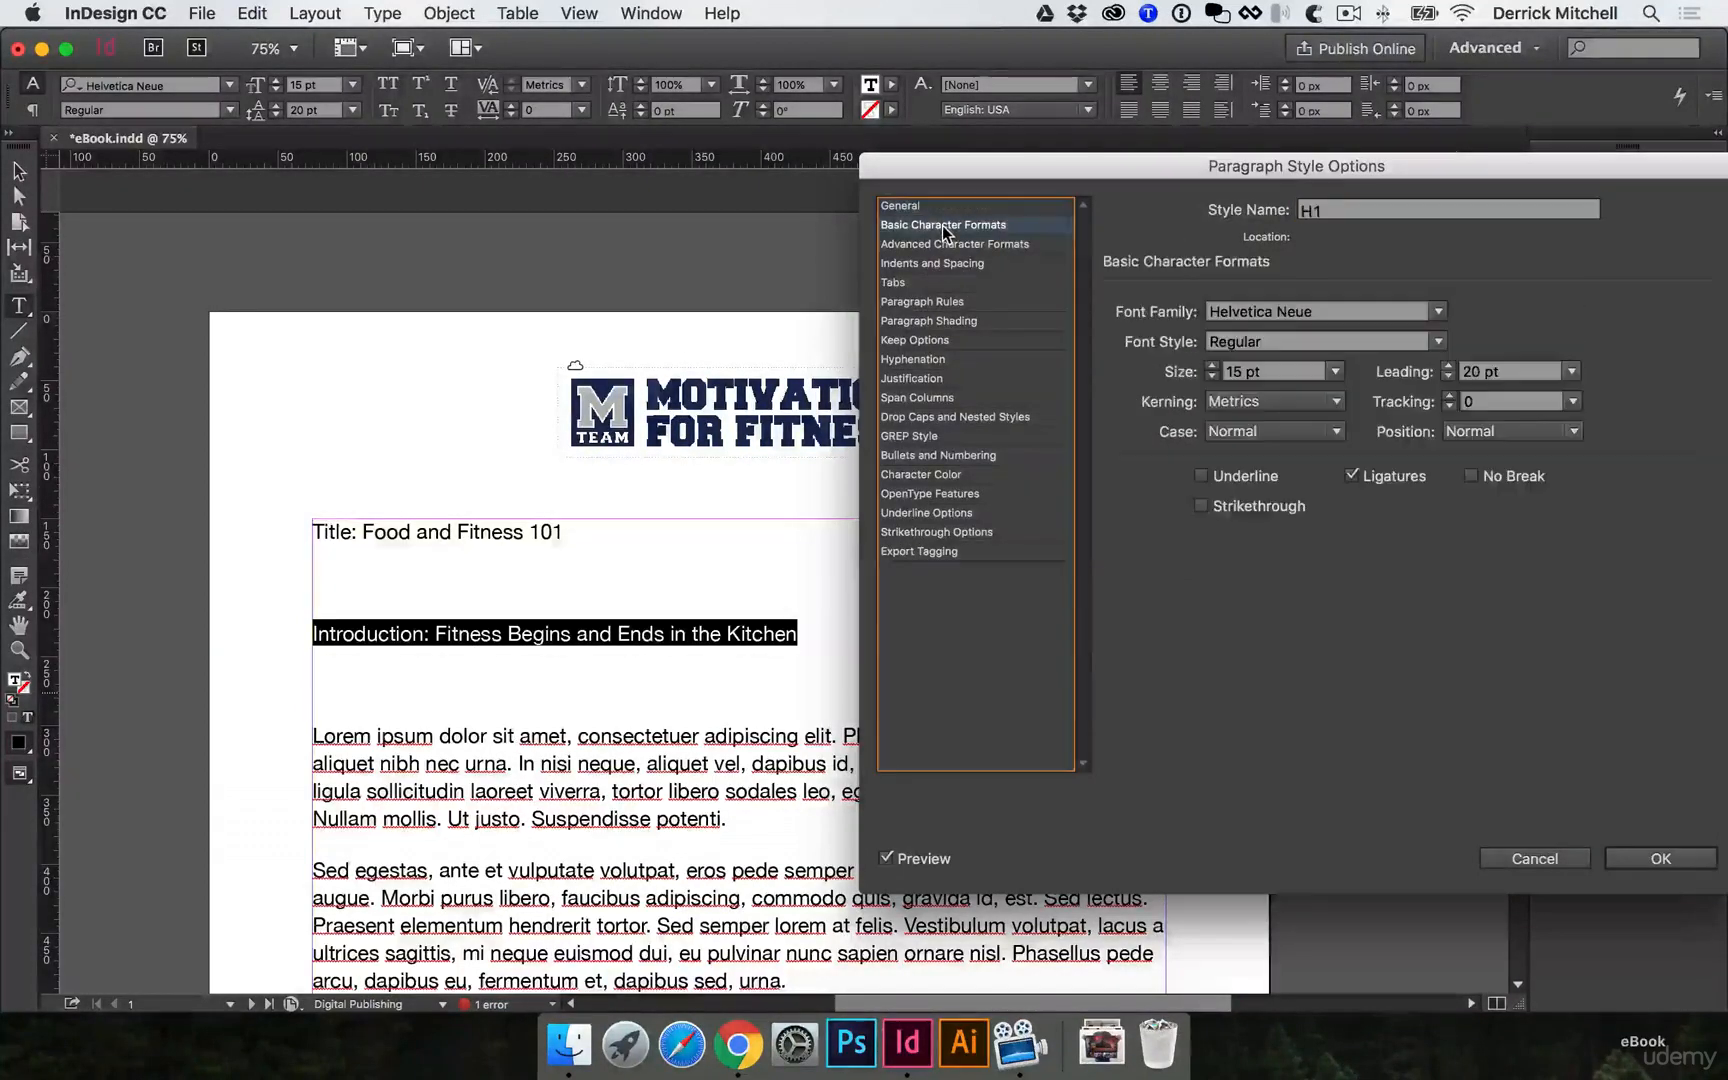
pyautogui.click(1351, 310)
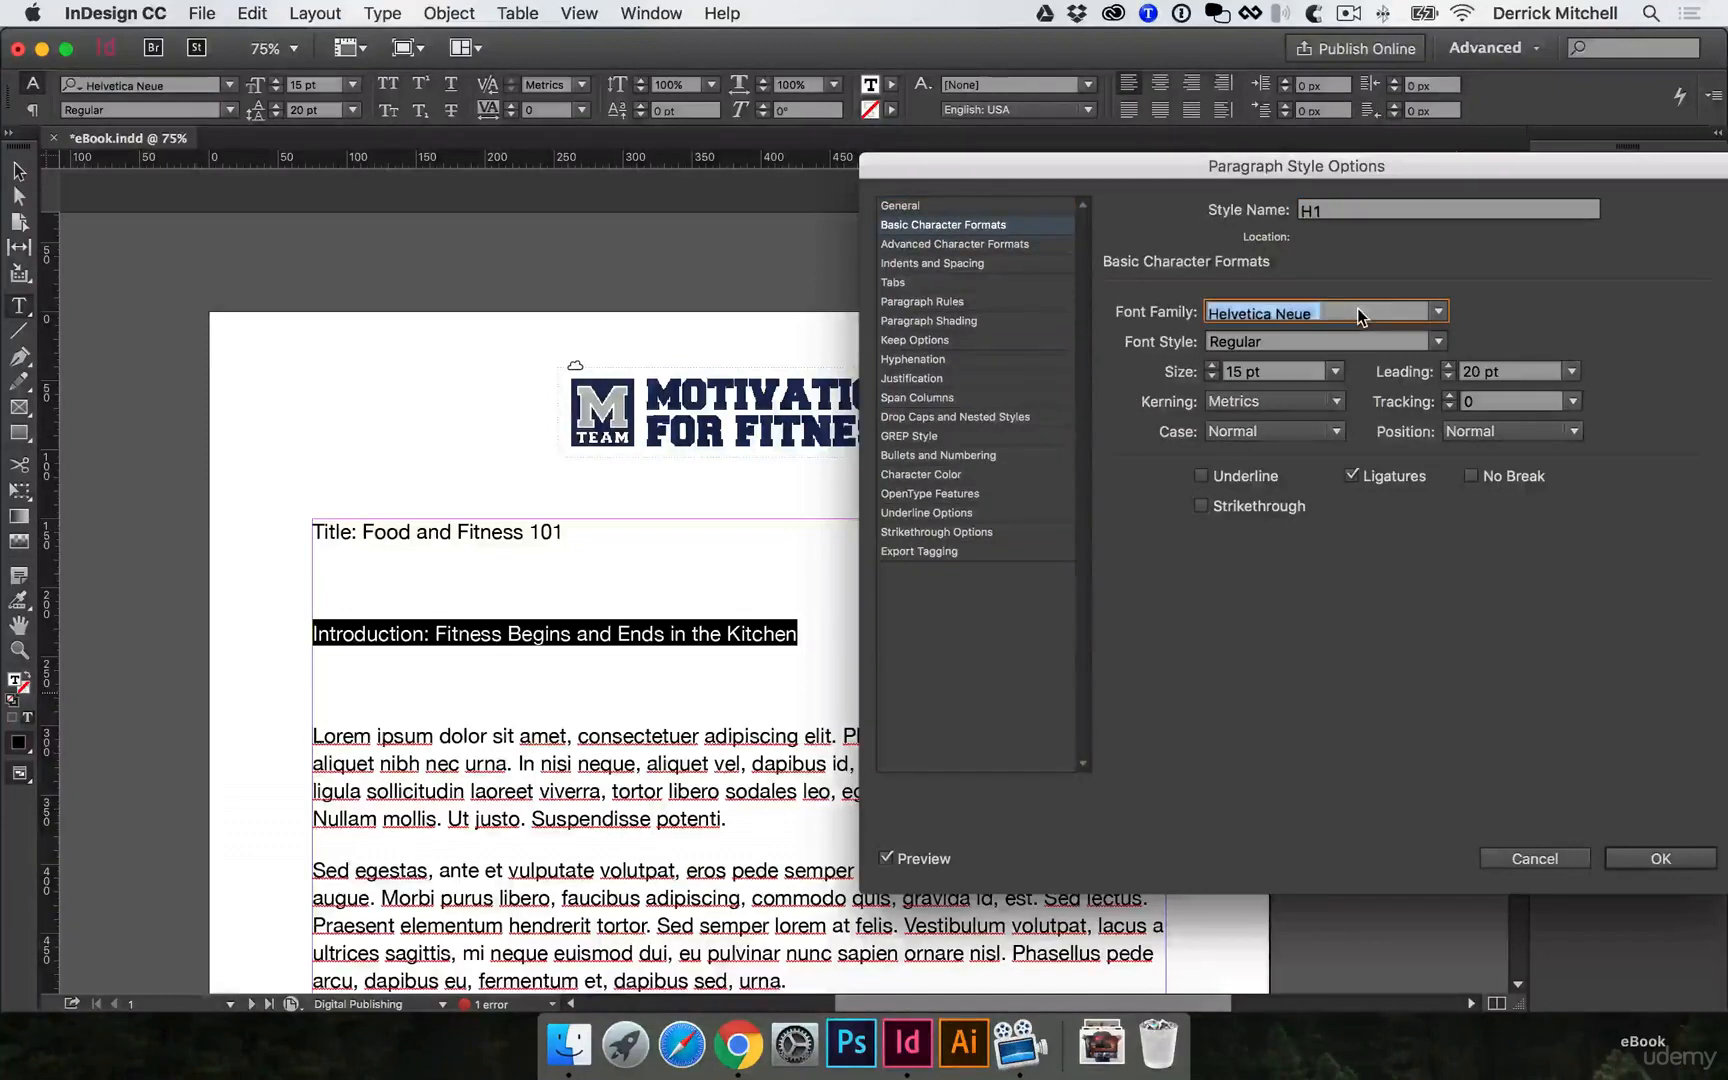
pyautogui.write('Freshman')
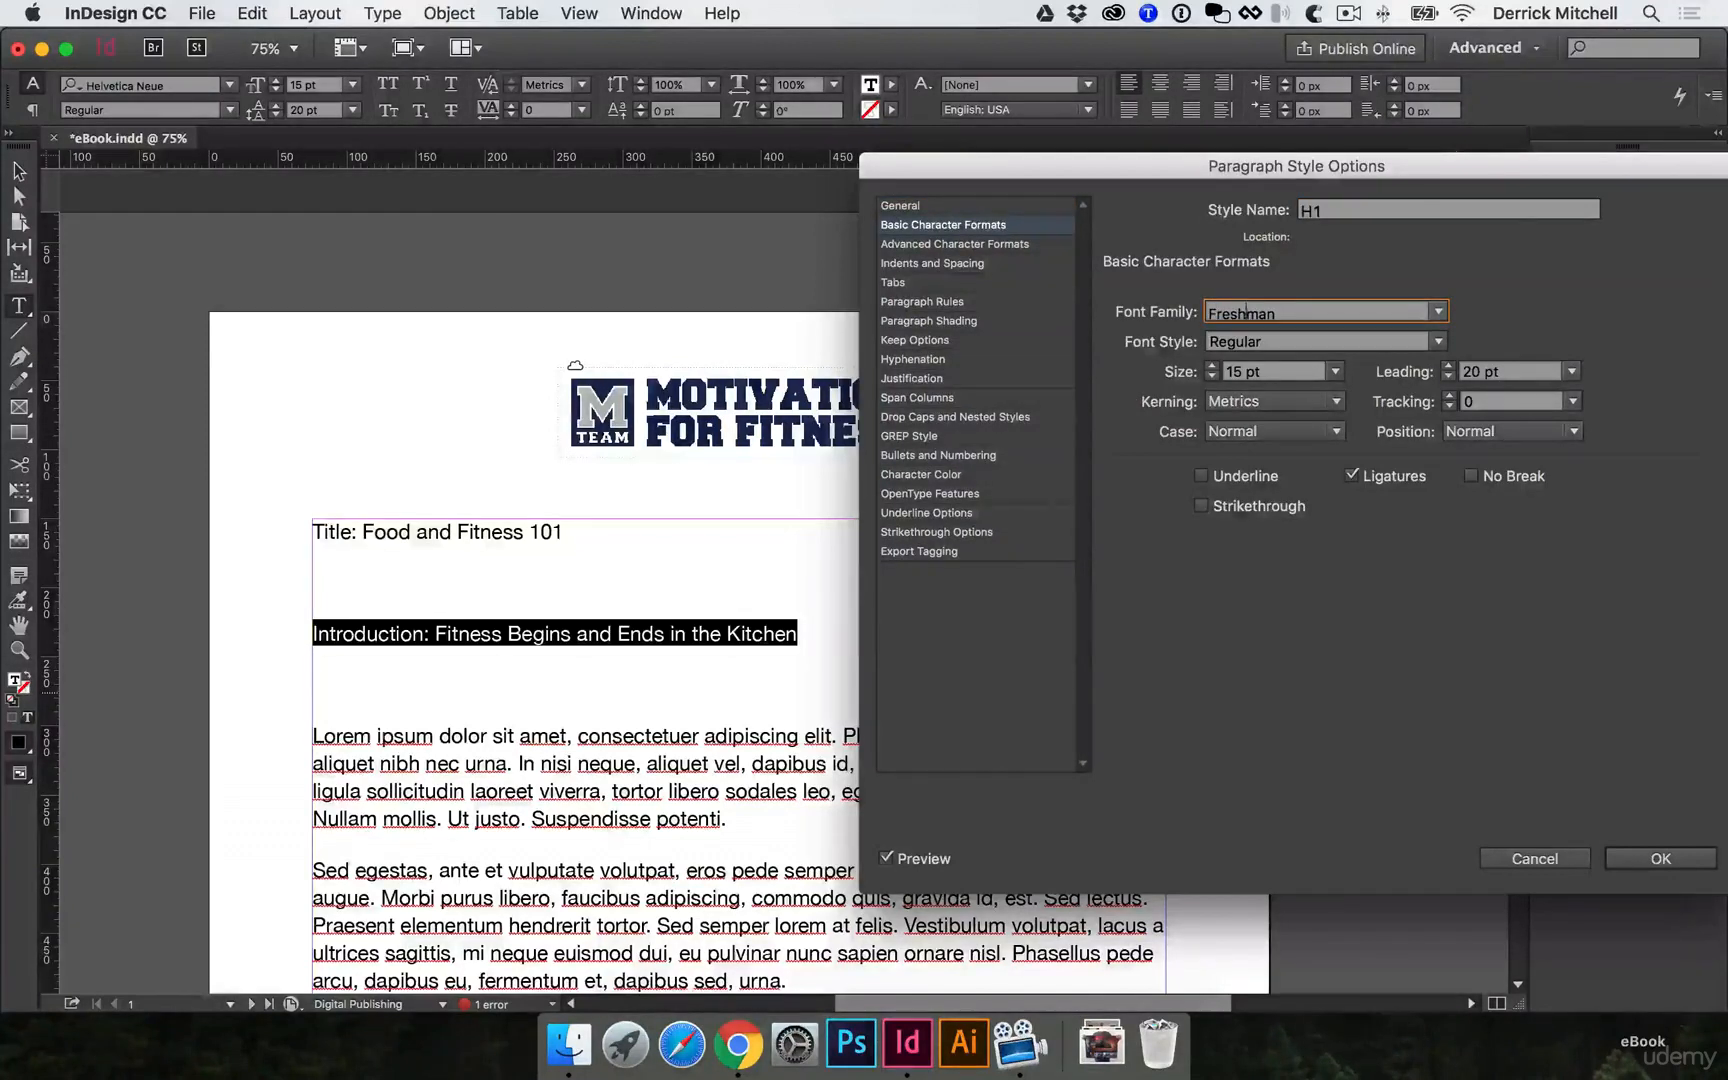
pyautogui.press('Tab')
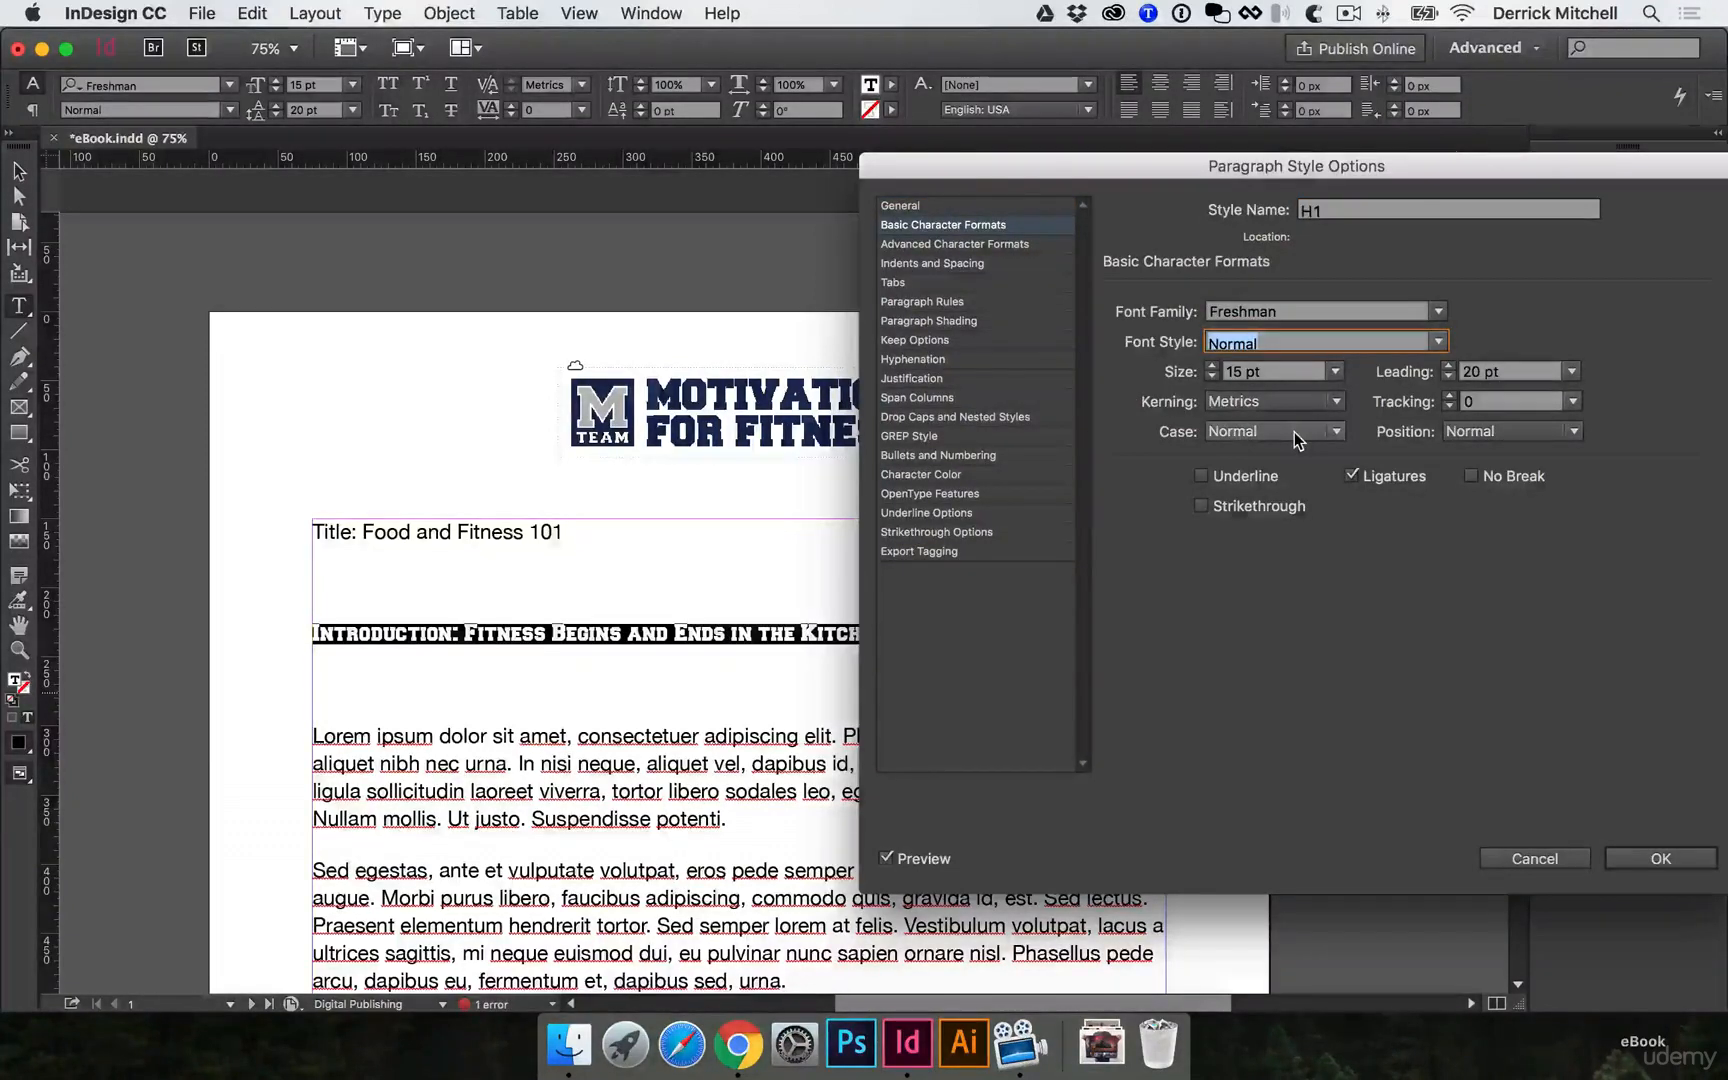
pyautogui.click(1296, 432)
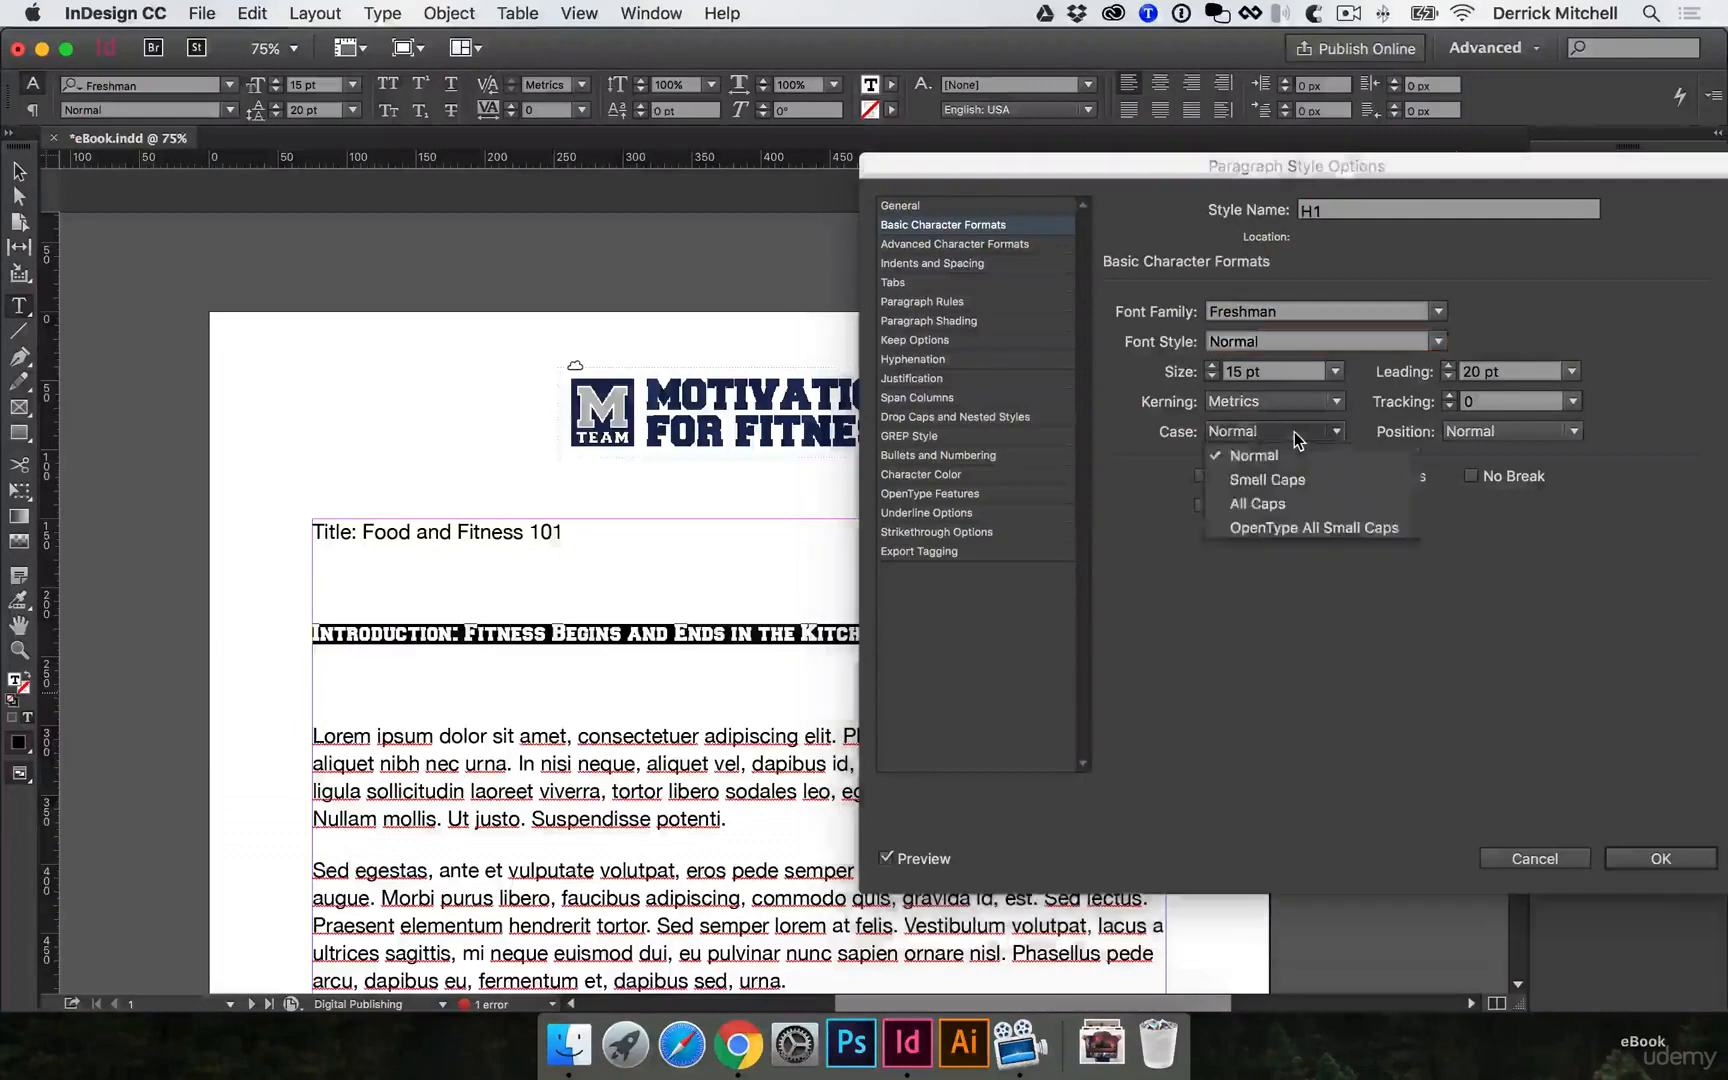
pyautogui.click(1283, 510)
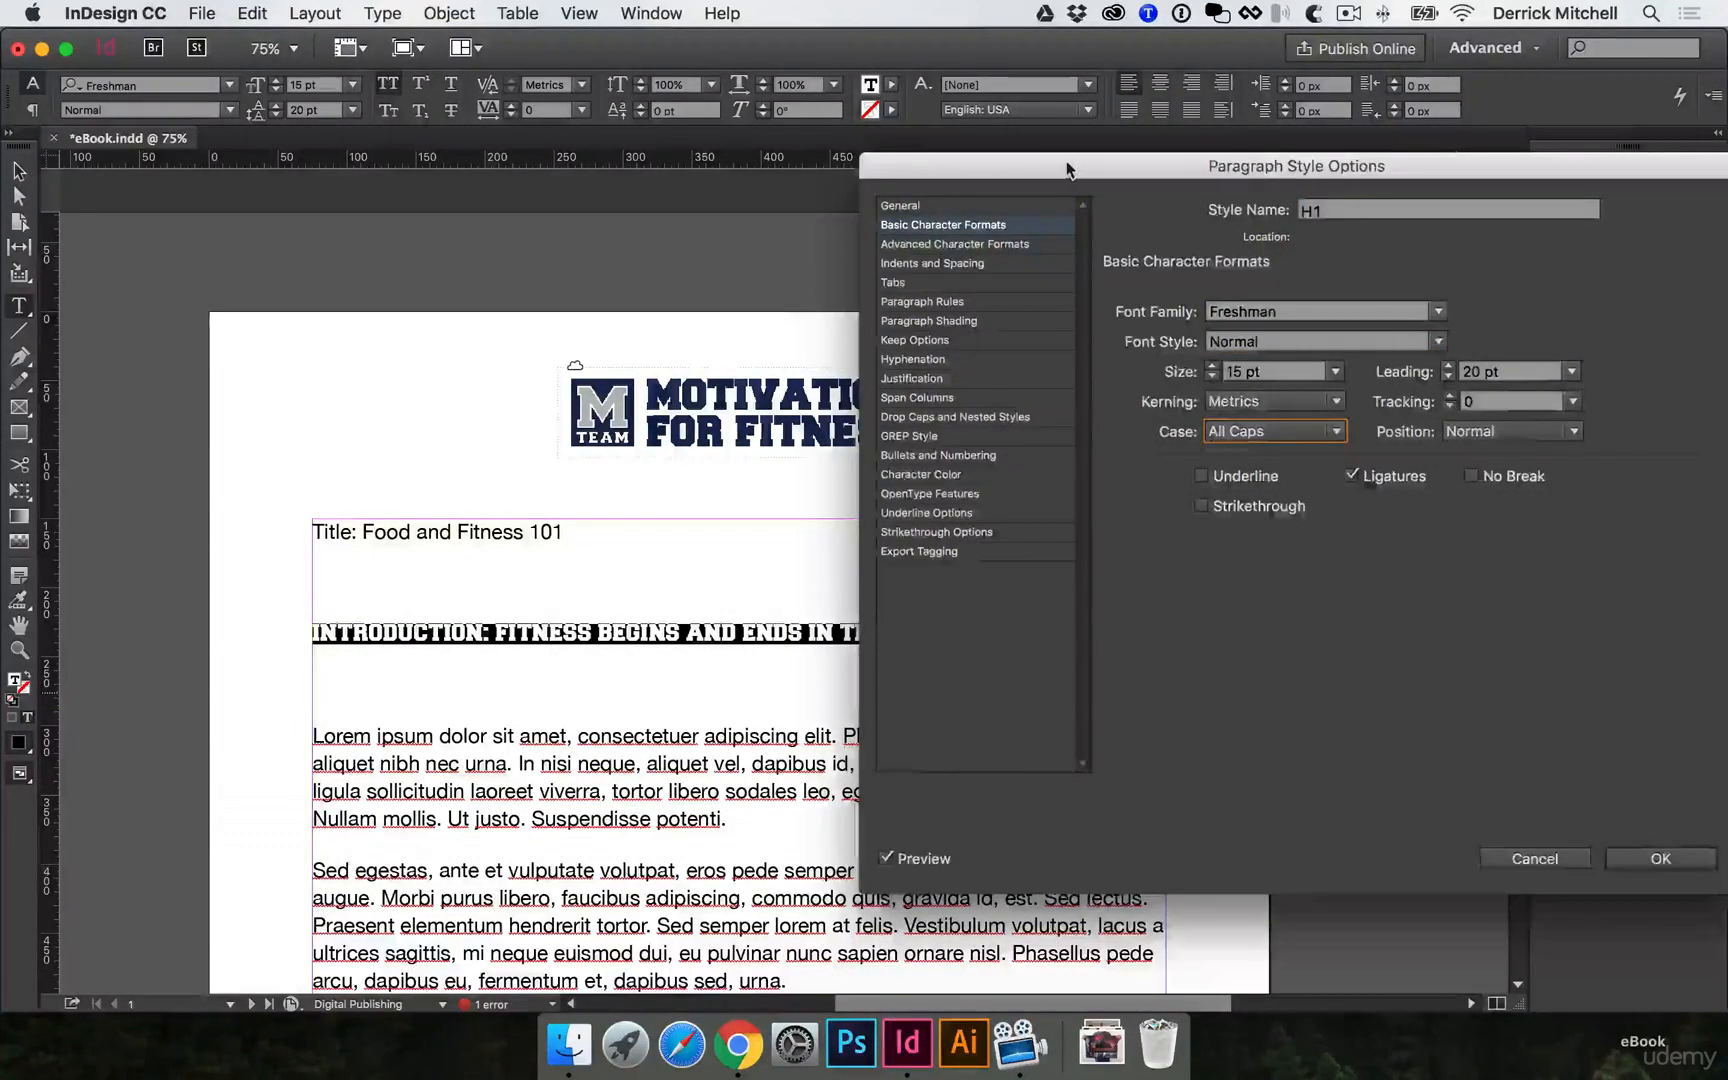
# Increase the H1 style's tracking to 60, save the style, and deselect the introduction heading.
pyautogui.moveTo(1063, 172); pyautogui.dragTo(1186, 154)
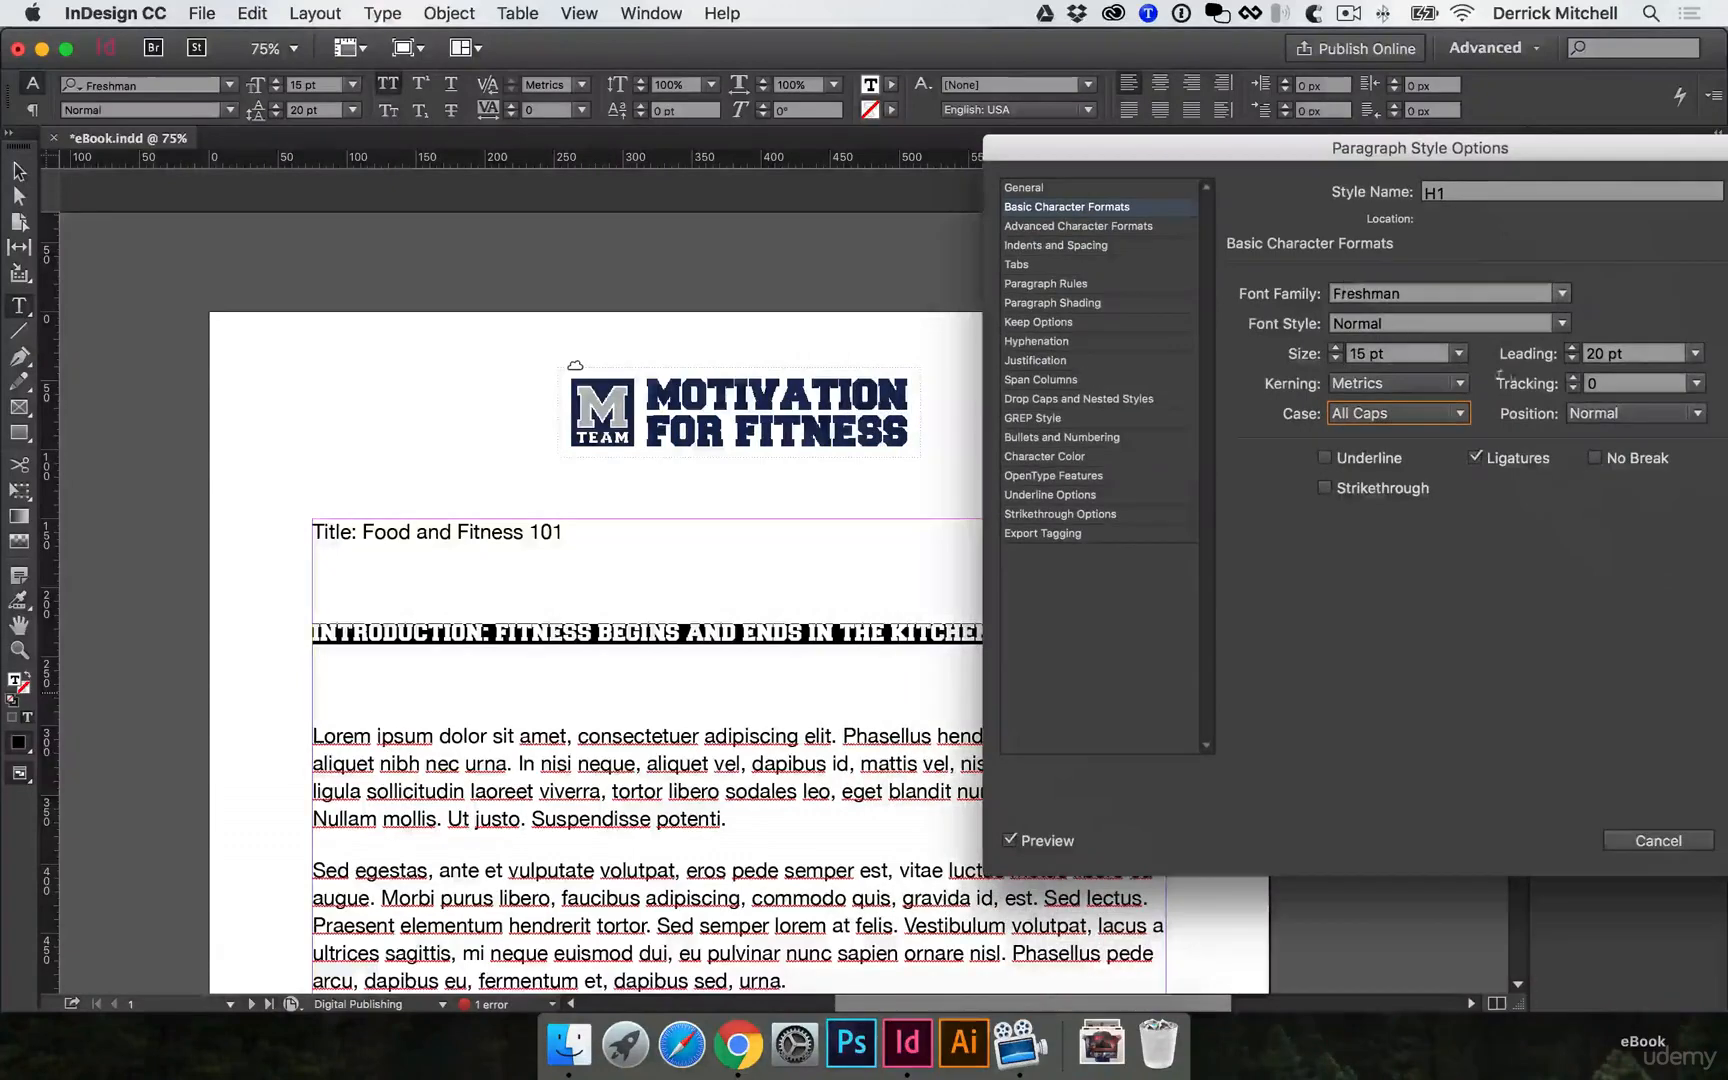
pyautogui.click(1573, 379)
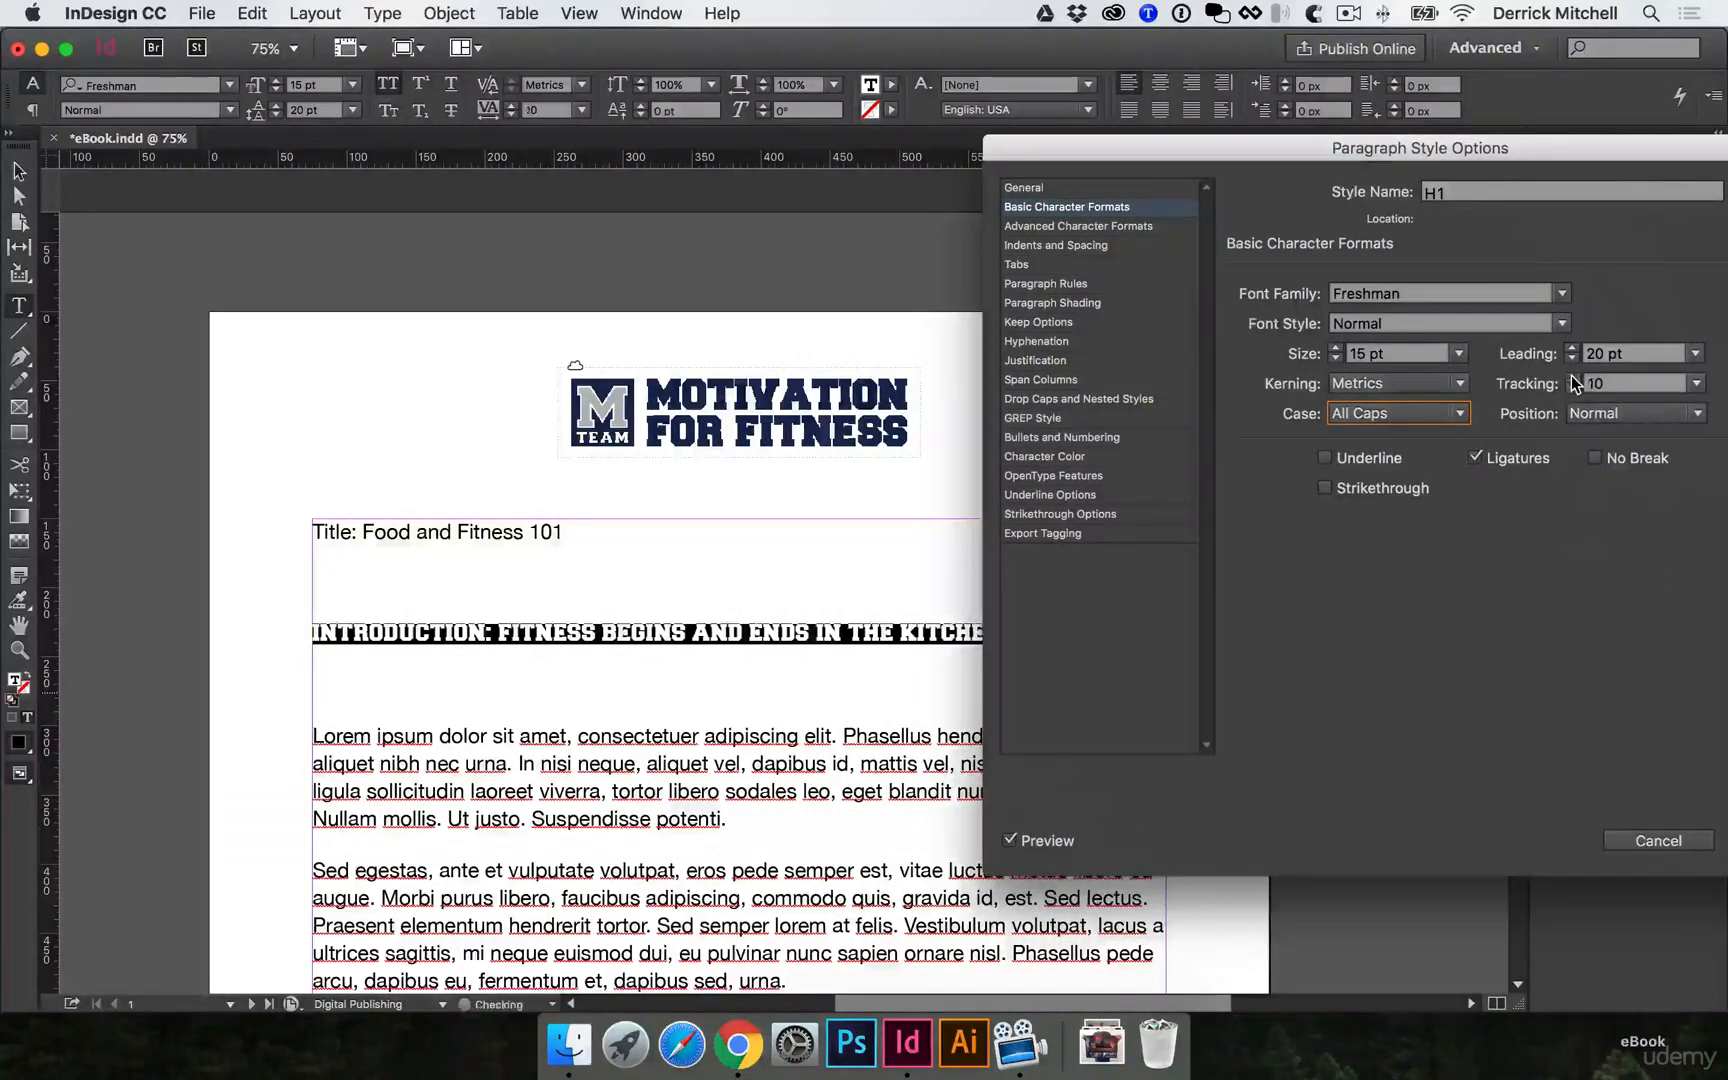
pyautogui.click(1573, 379)
pyautogui.click(1573, 379)
pyautogui.click(1573, 379)
pyautogui.click(1573, 379)
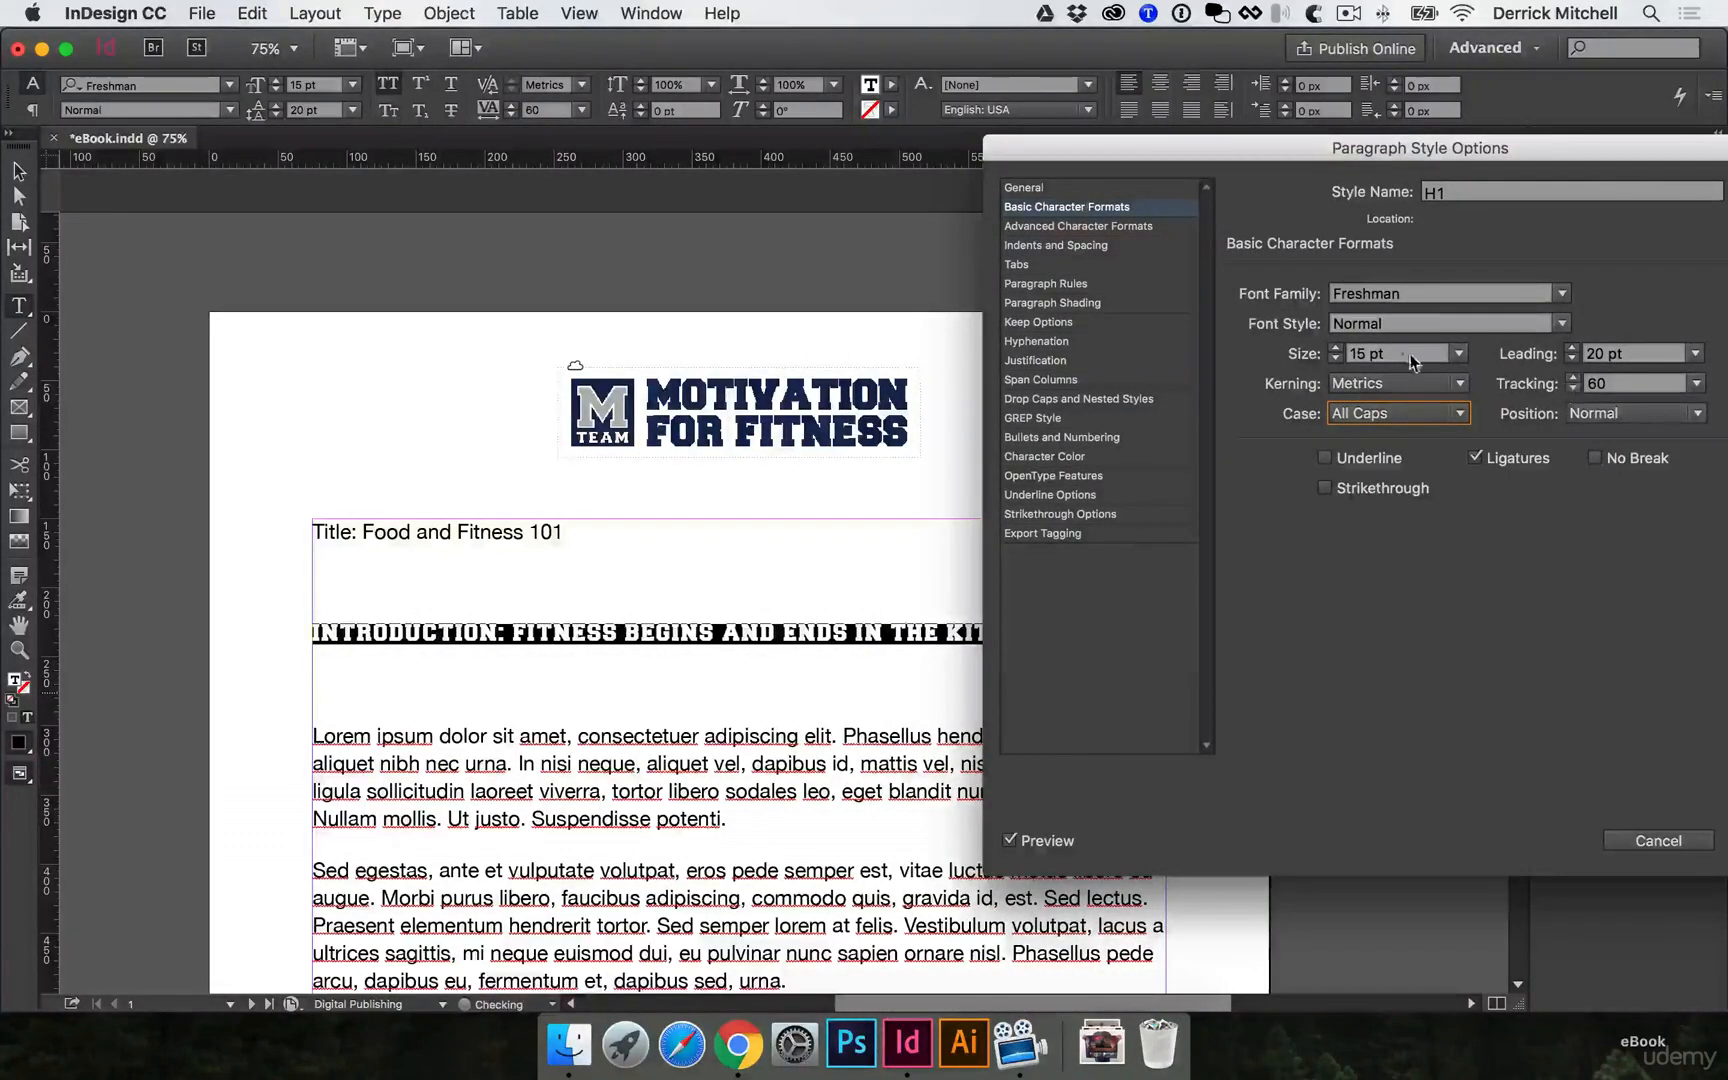
pyautogui.moveTo(1326, 140); pyautogui.dragTo(1030, 140)
pyautogui.click(1498, 822)
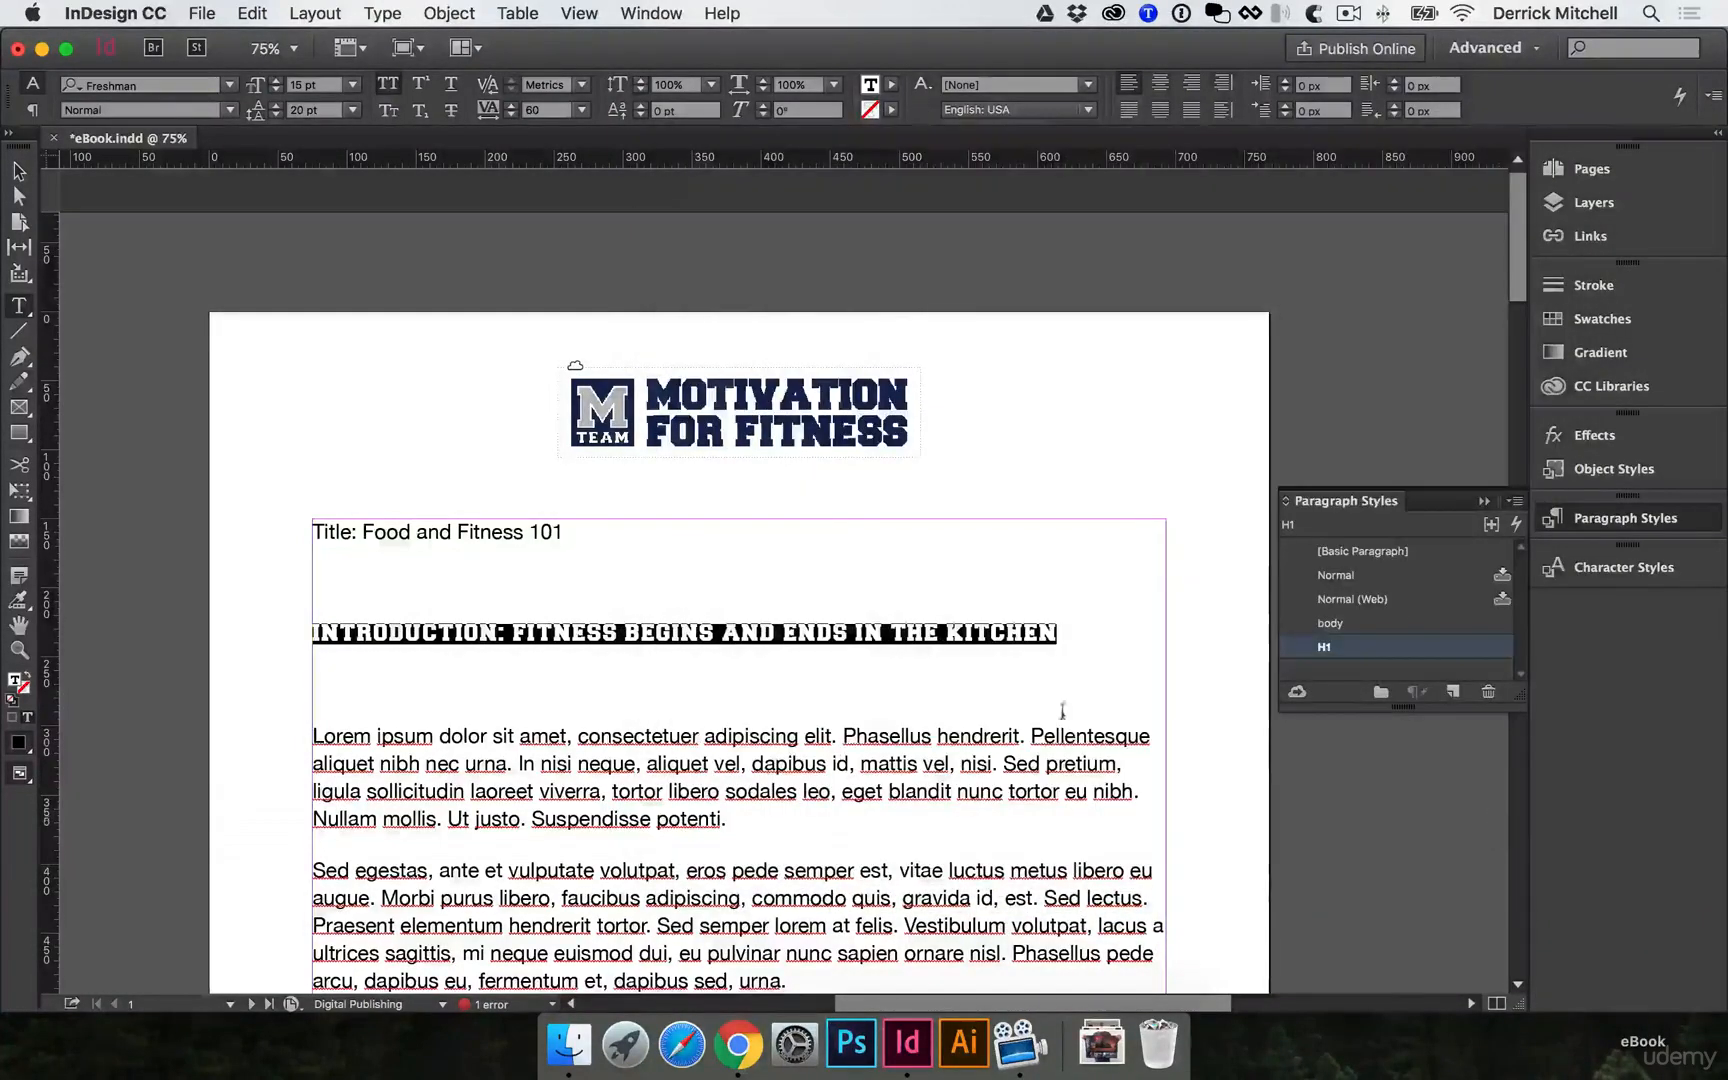
pyautogui.click(969, 686)
# Apply the H1 style to the "Section One: Healthy Food Choices" heading and delete the empty line beneath it.
pyautogui.scroll(-10, 712, 618)
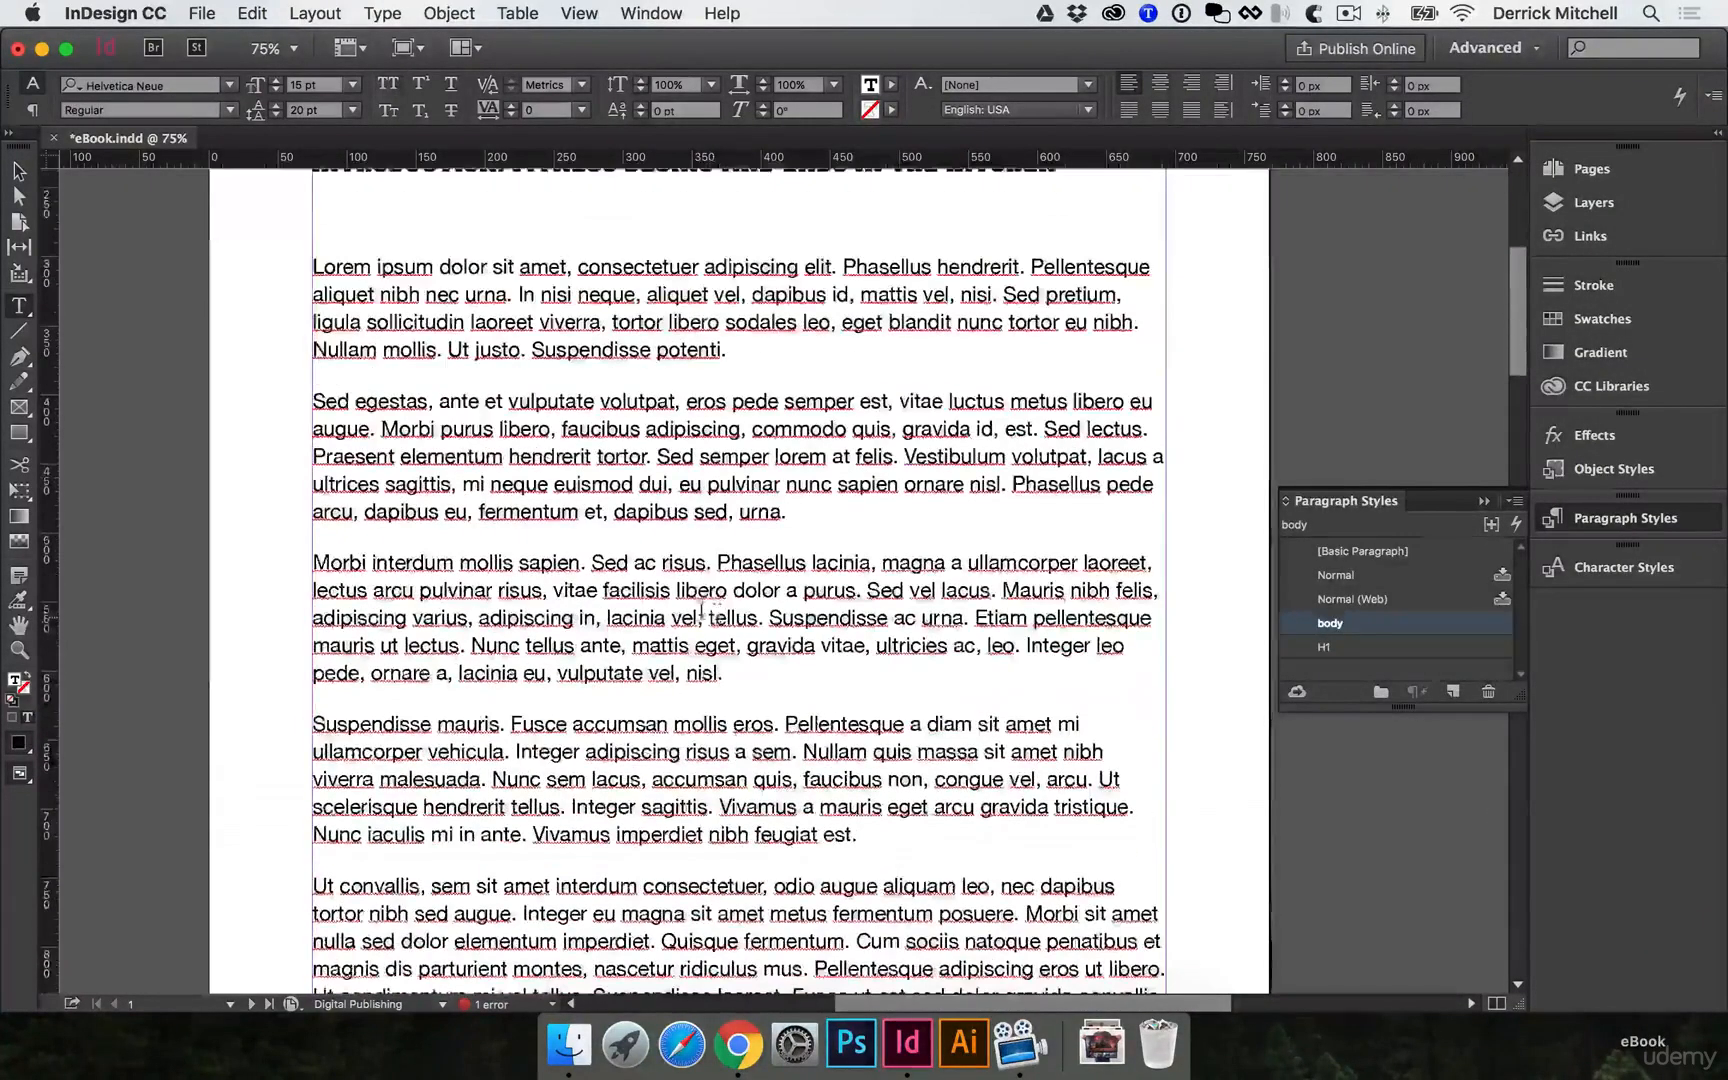
pyautogui.scroll(-8, 716, 614)
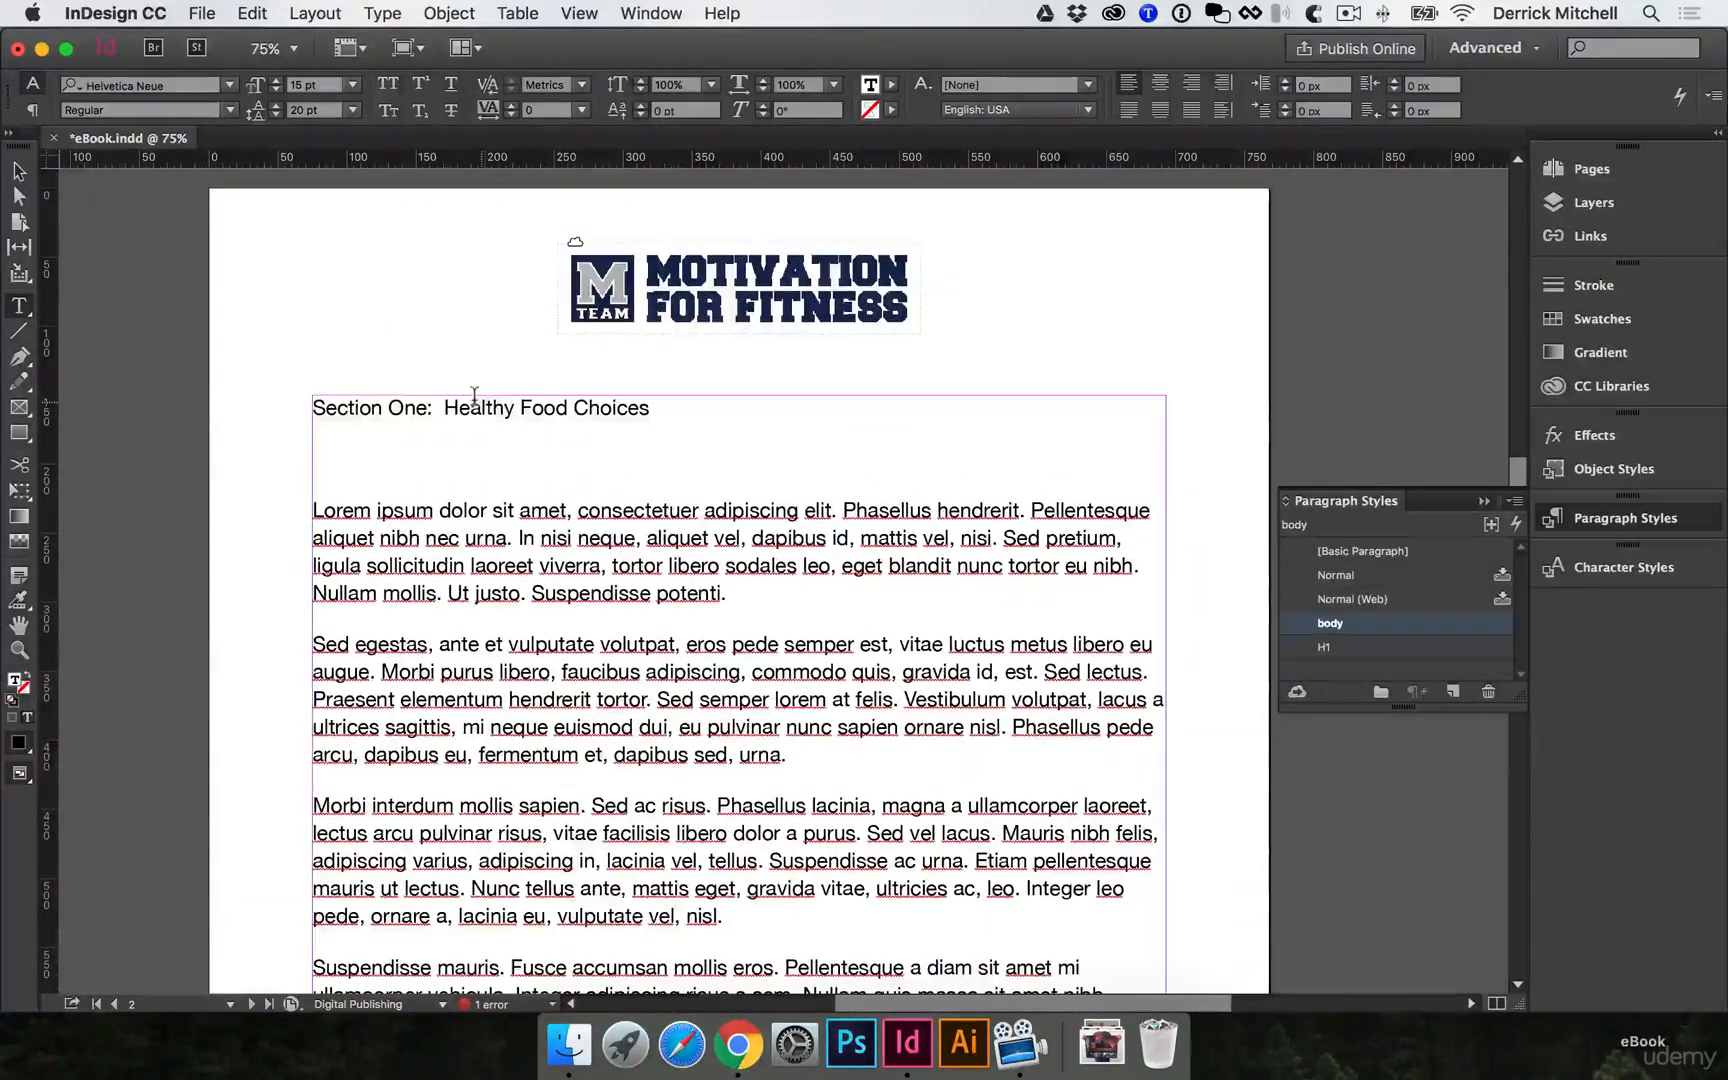
pyautogui.click(459, 397)
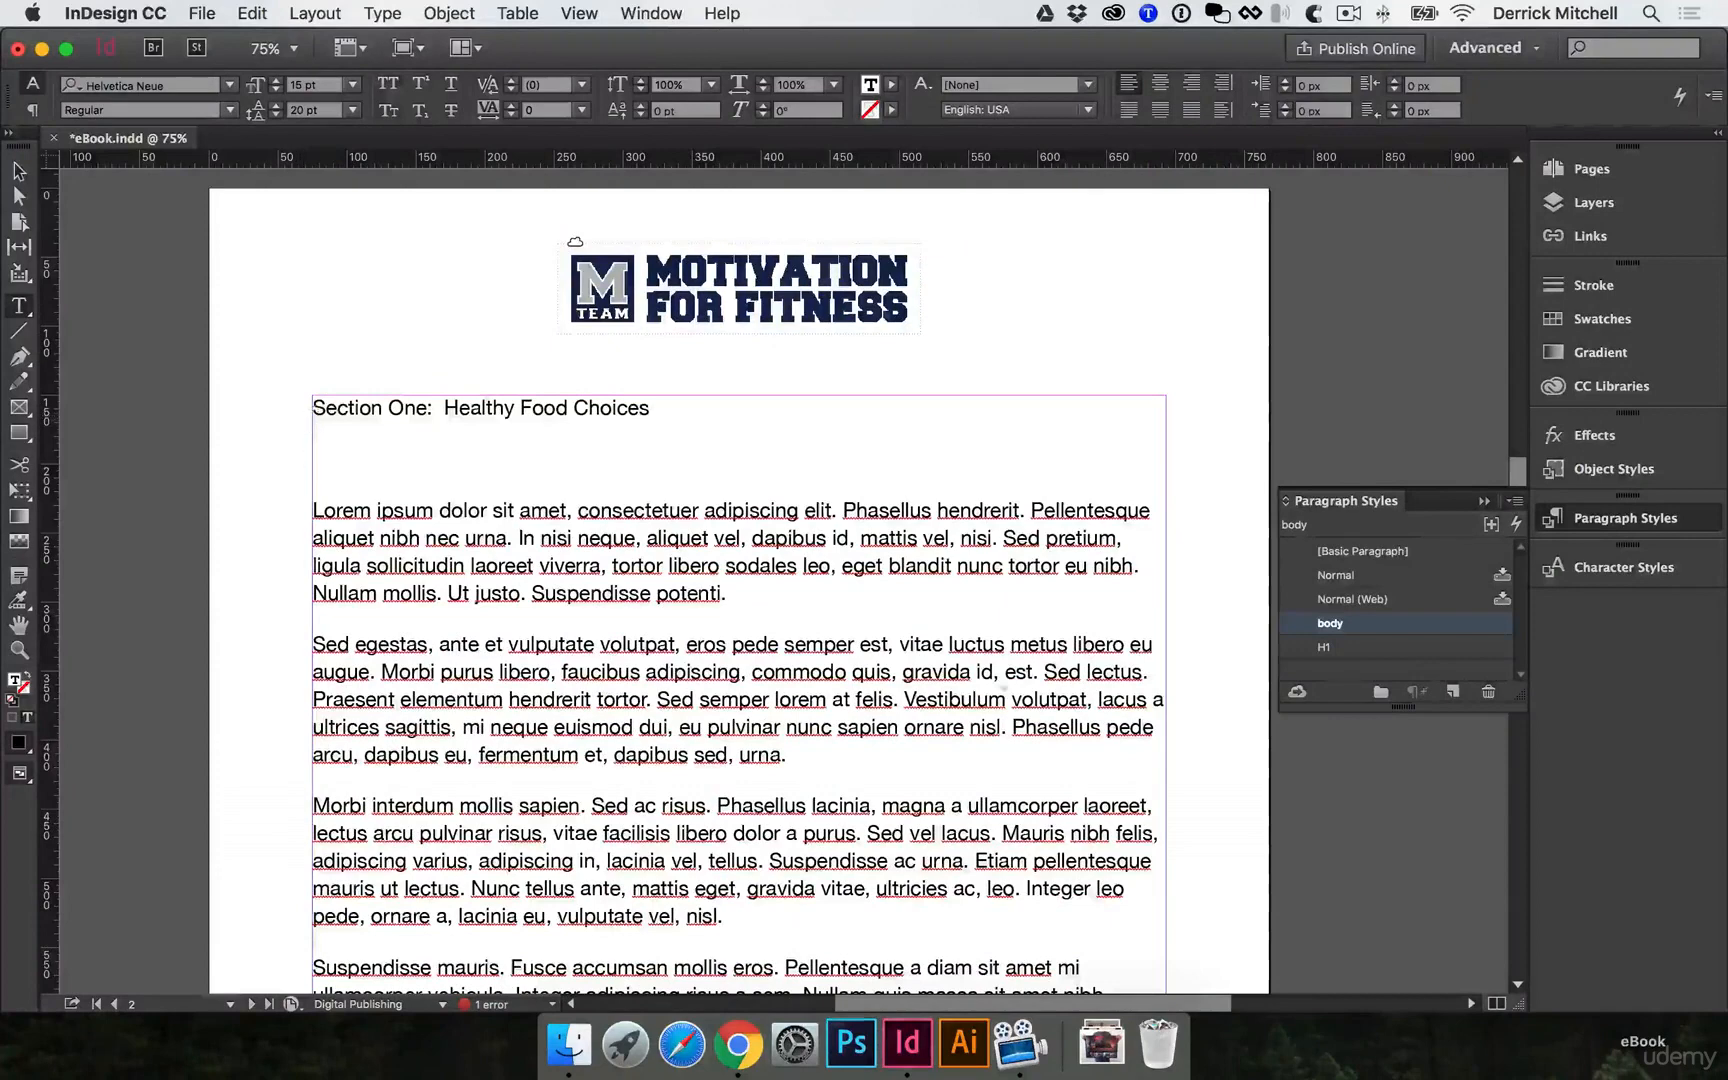
pyautogui.click(1330, 648)
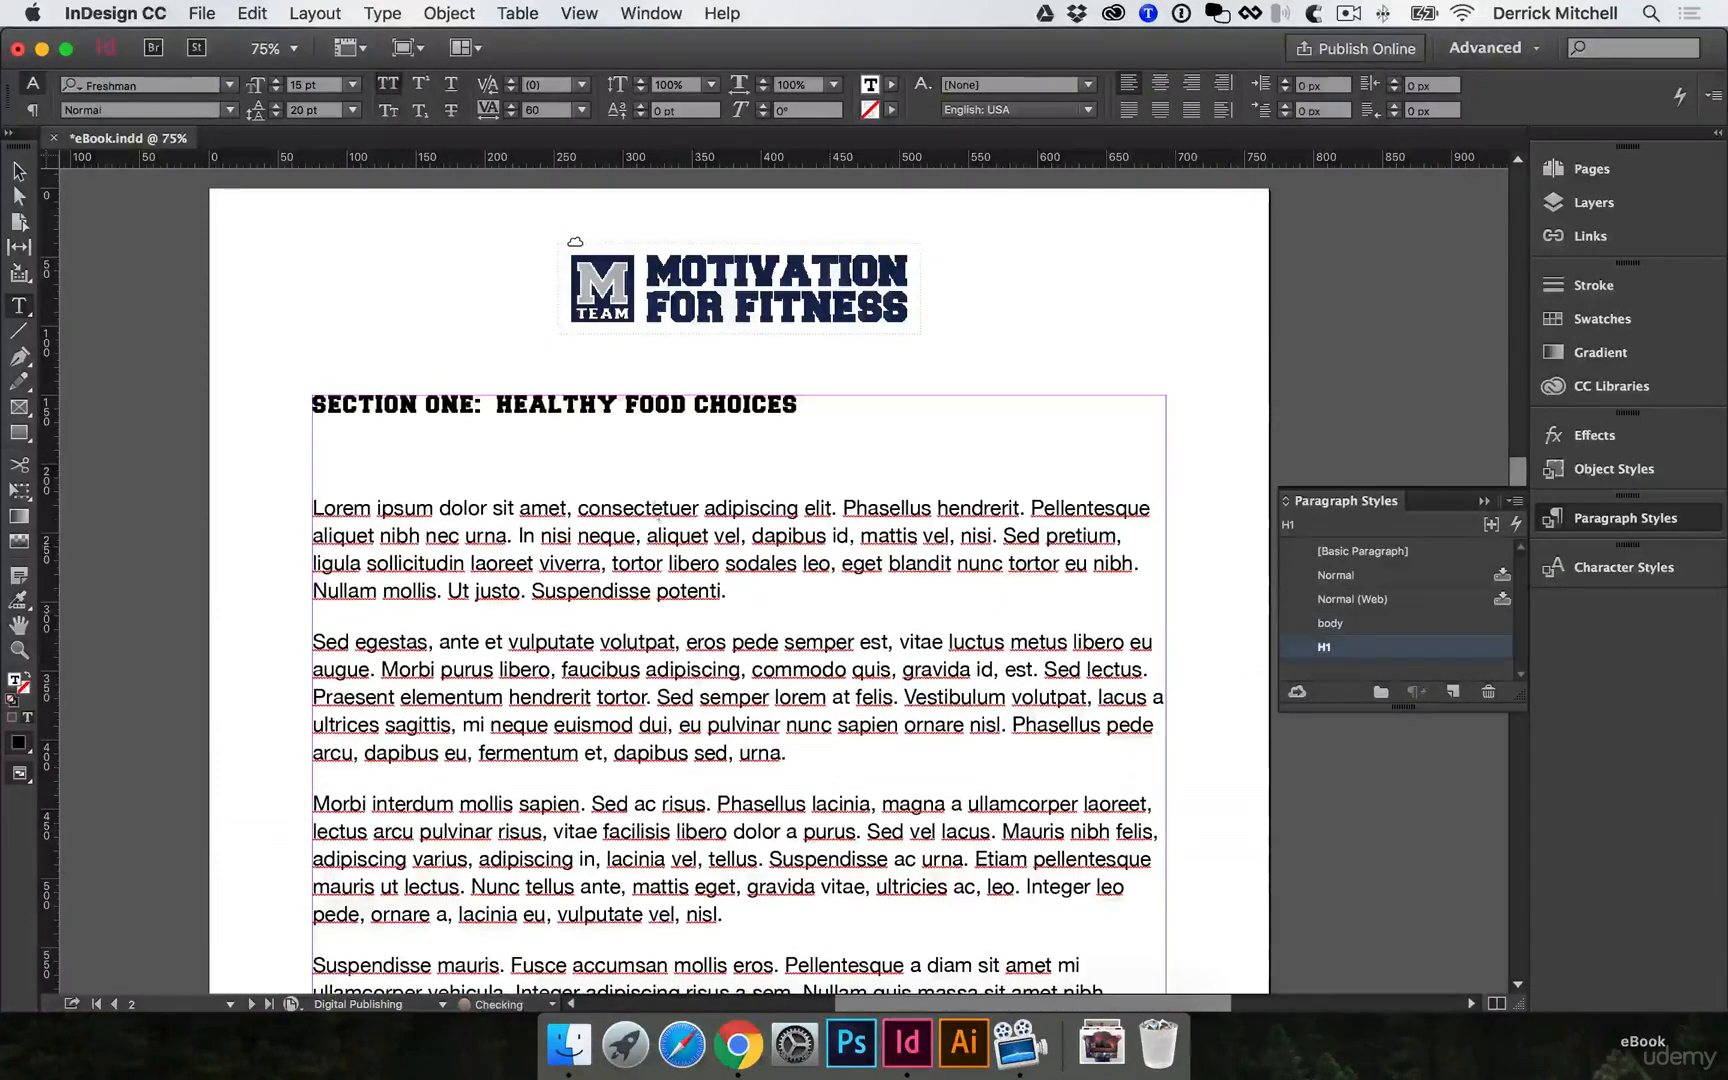
pyautogui.click(470, 450)
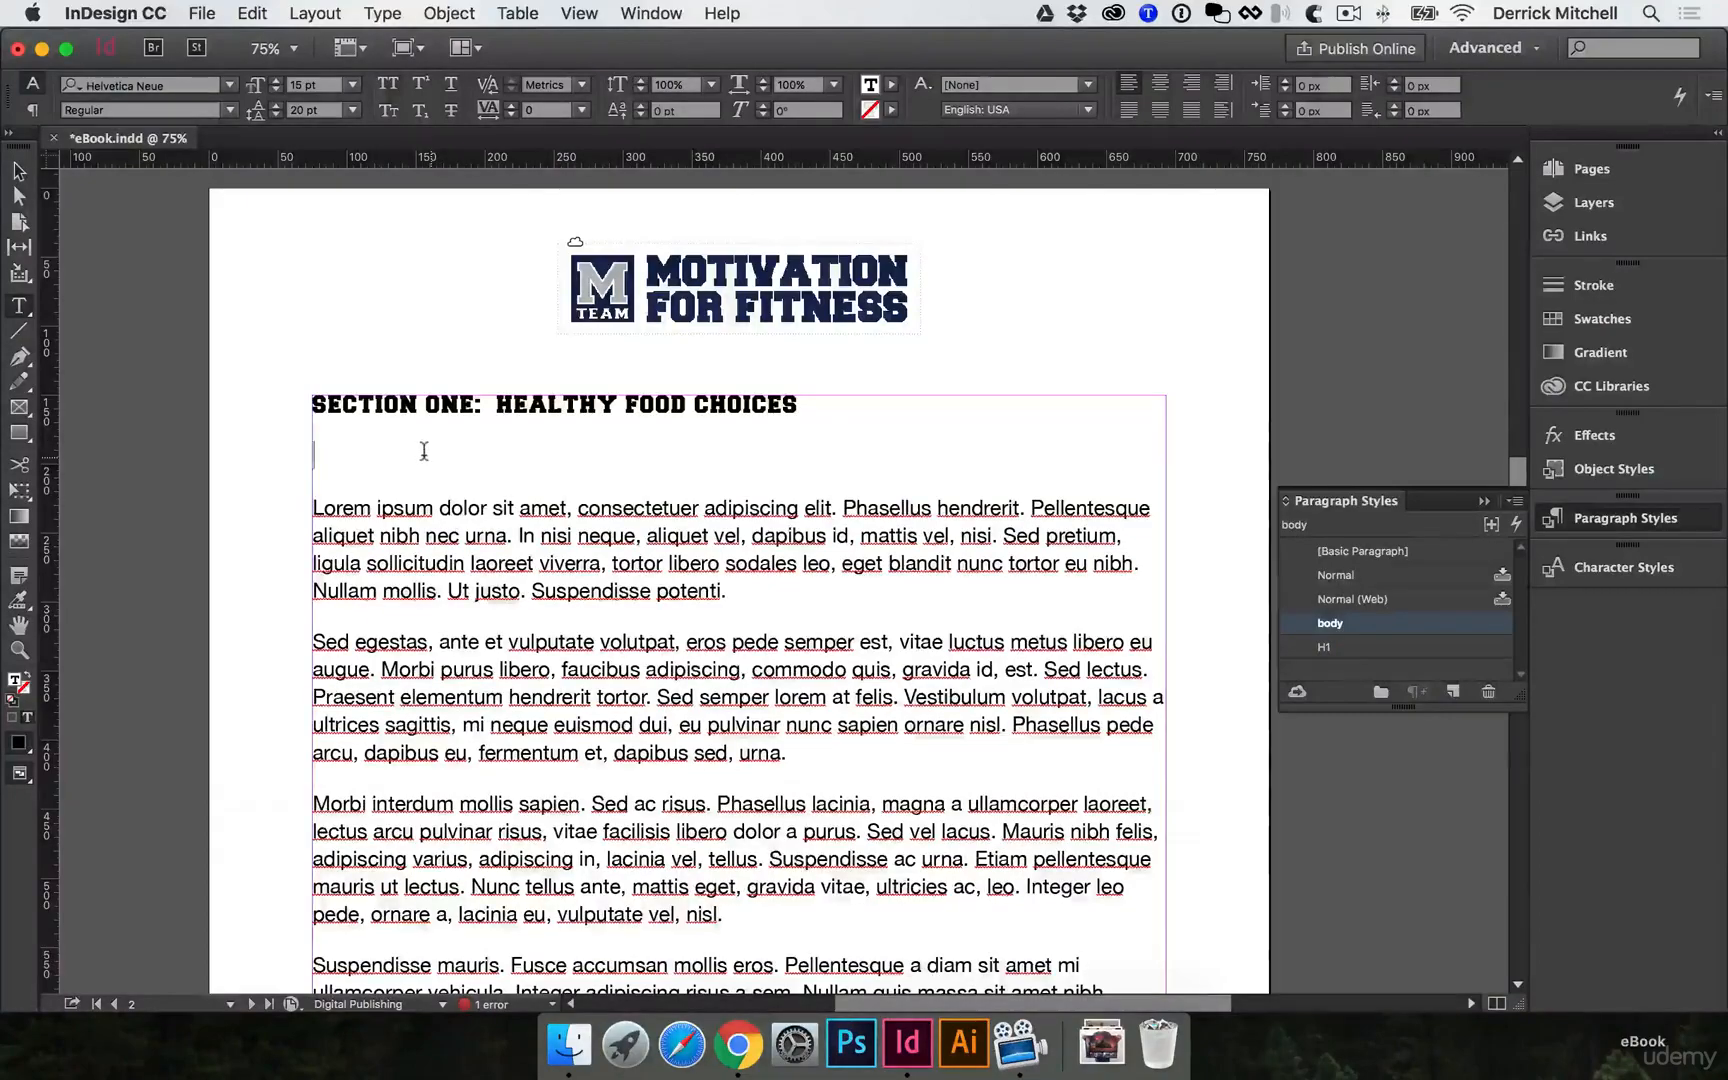
pyautogui.press('BackSpace')
# Apply the H1 style to the "Section Two: The Importance of Tracking Your Food Habits" heading on page 3.
pyautogui.scroll(-20, 849, 606)
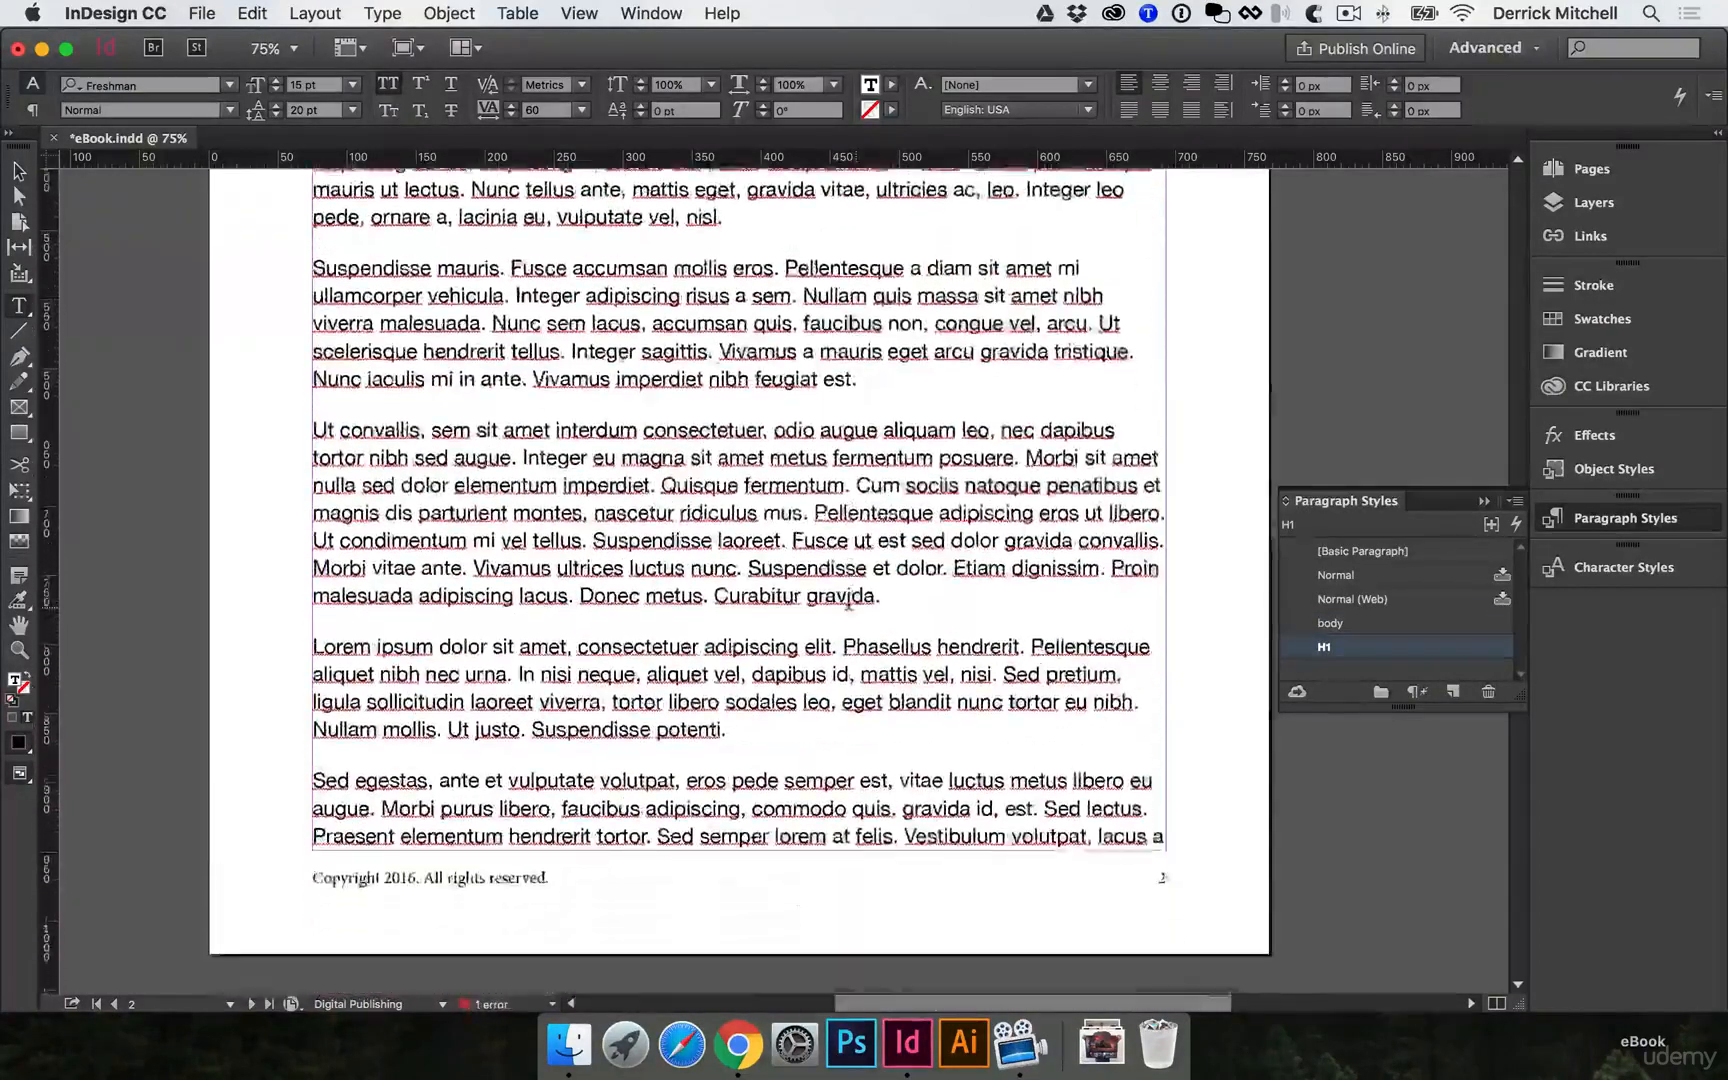
pyautogui.scroll(-5, 849, 603)
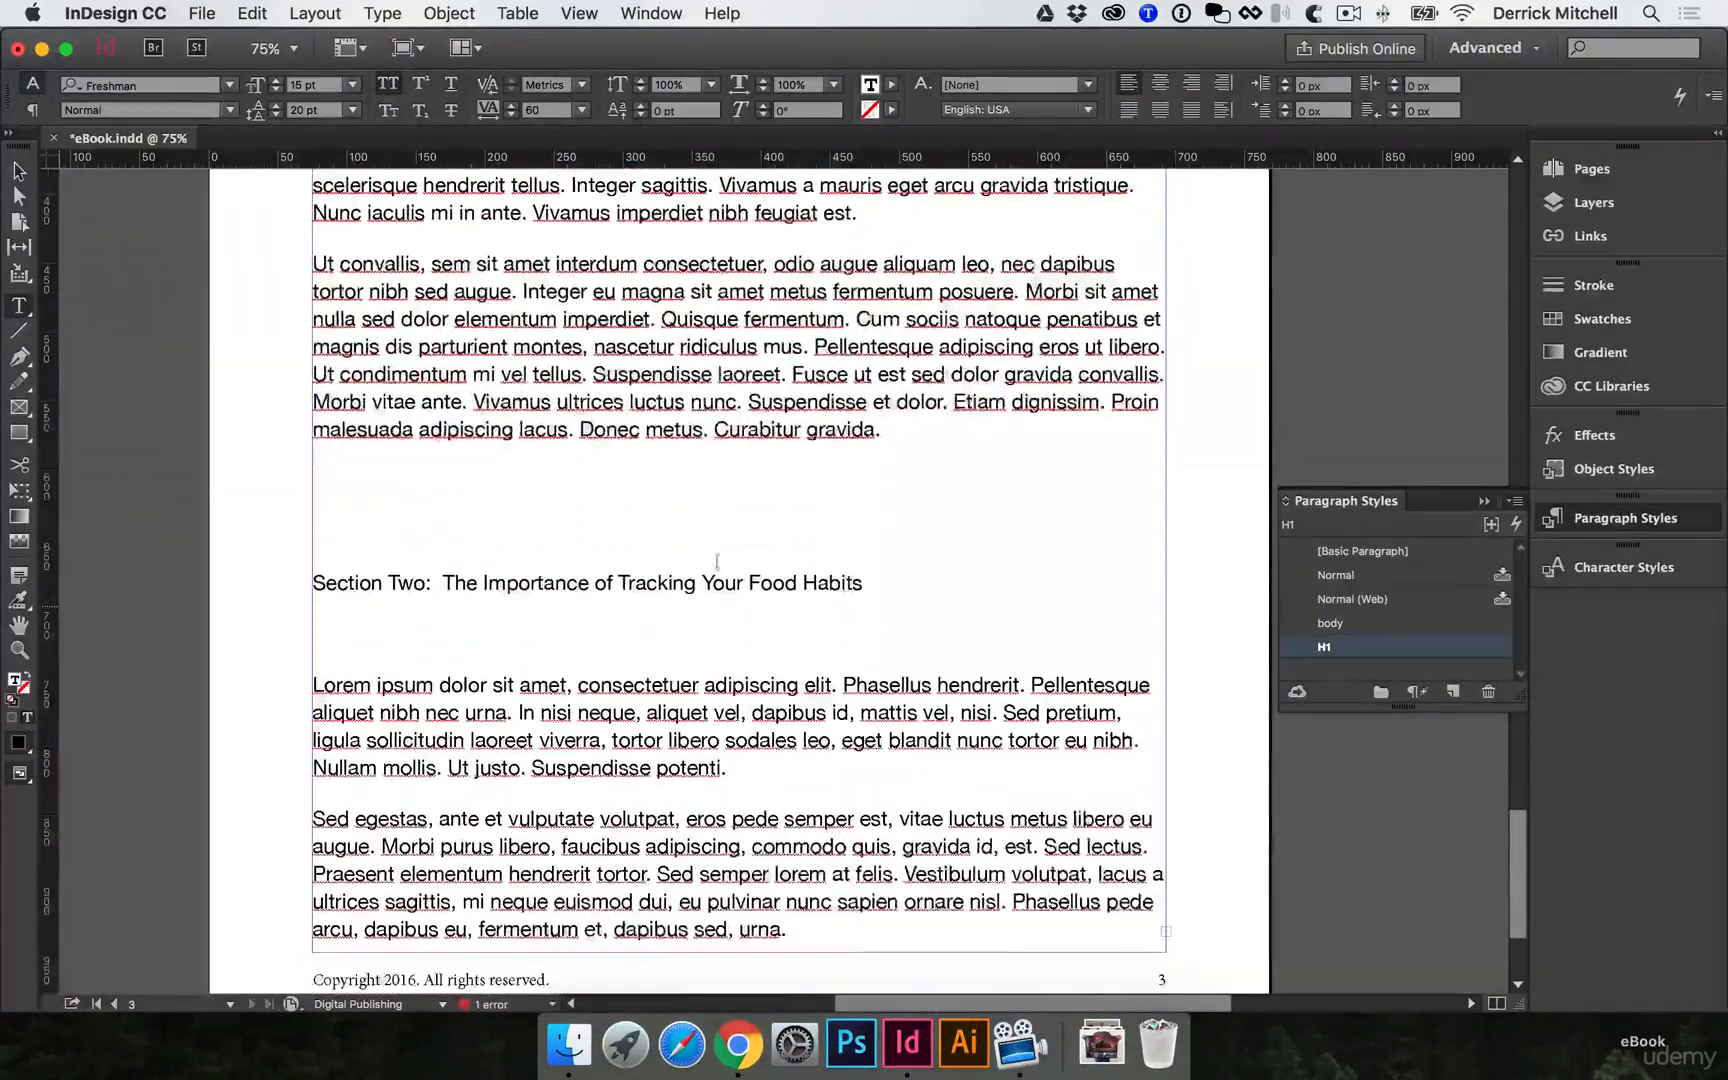
pyautogui.click(547, 575)
pyautogui.click(1340, 647)
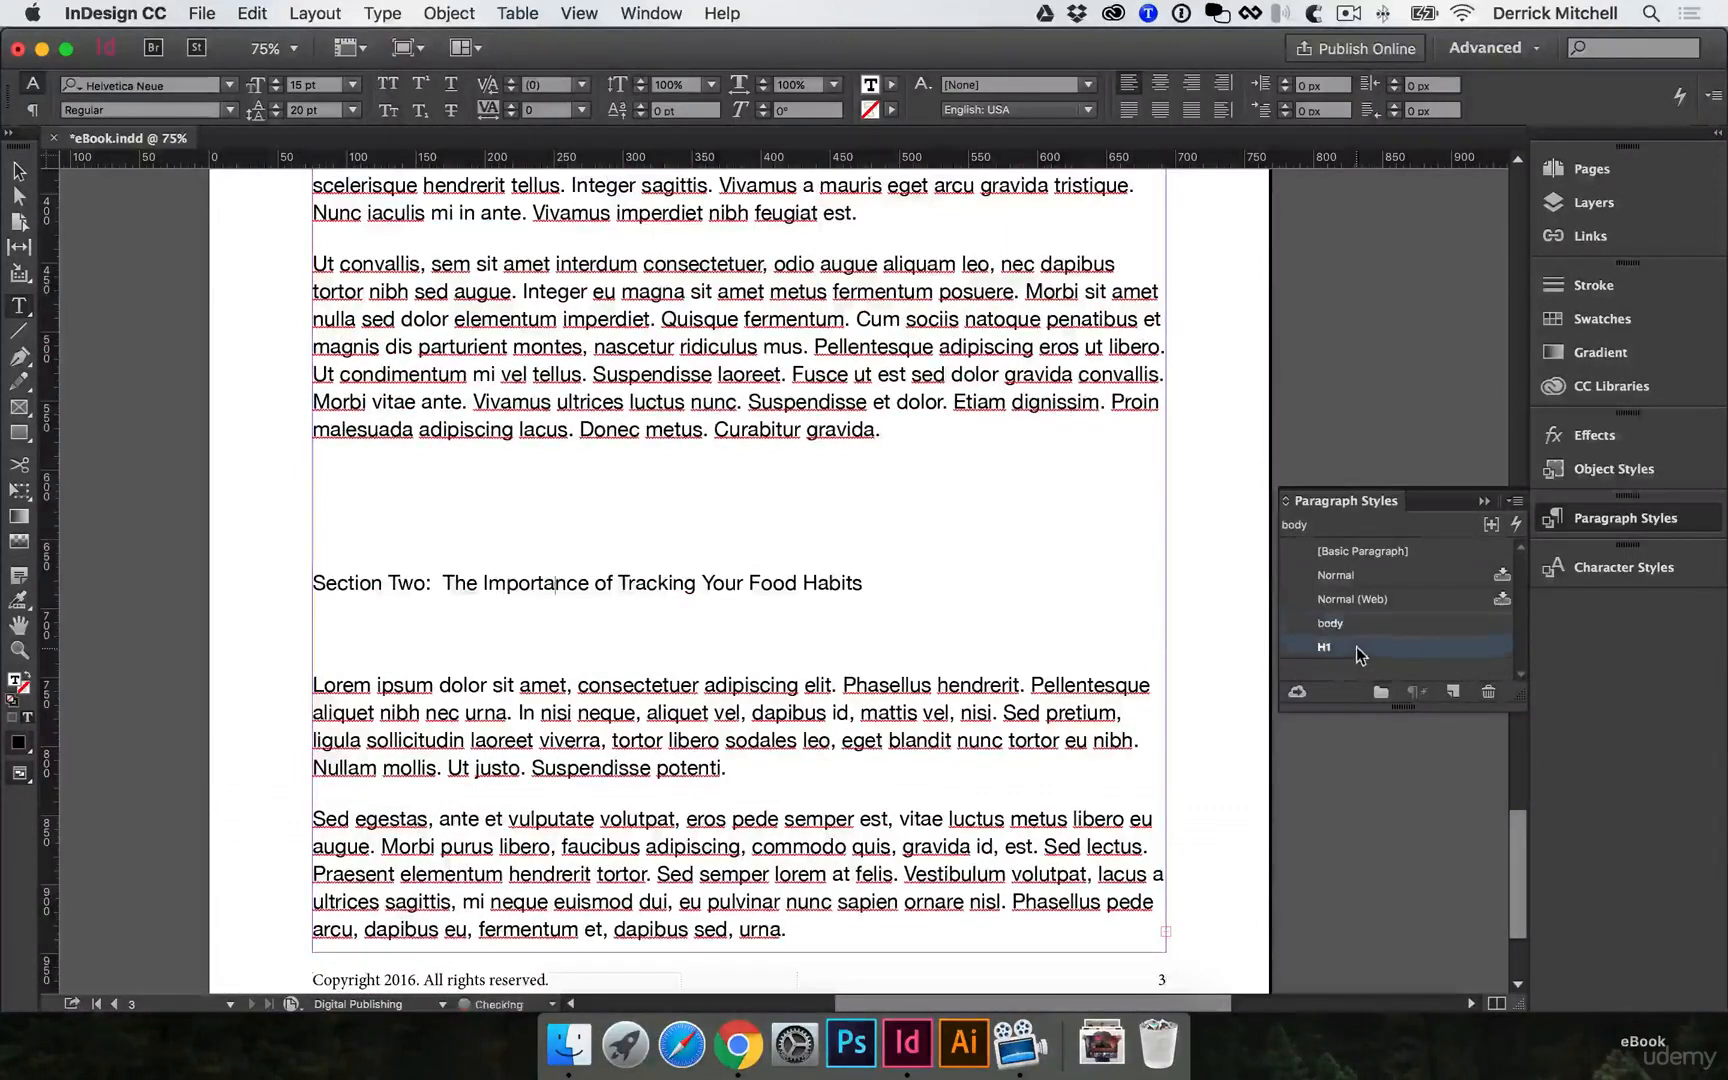
# Delete the extra empty lines above and below the Section Two heading.
pyautogui.click(479, 491)
pyautogui.press('BackSpace')
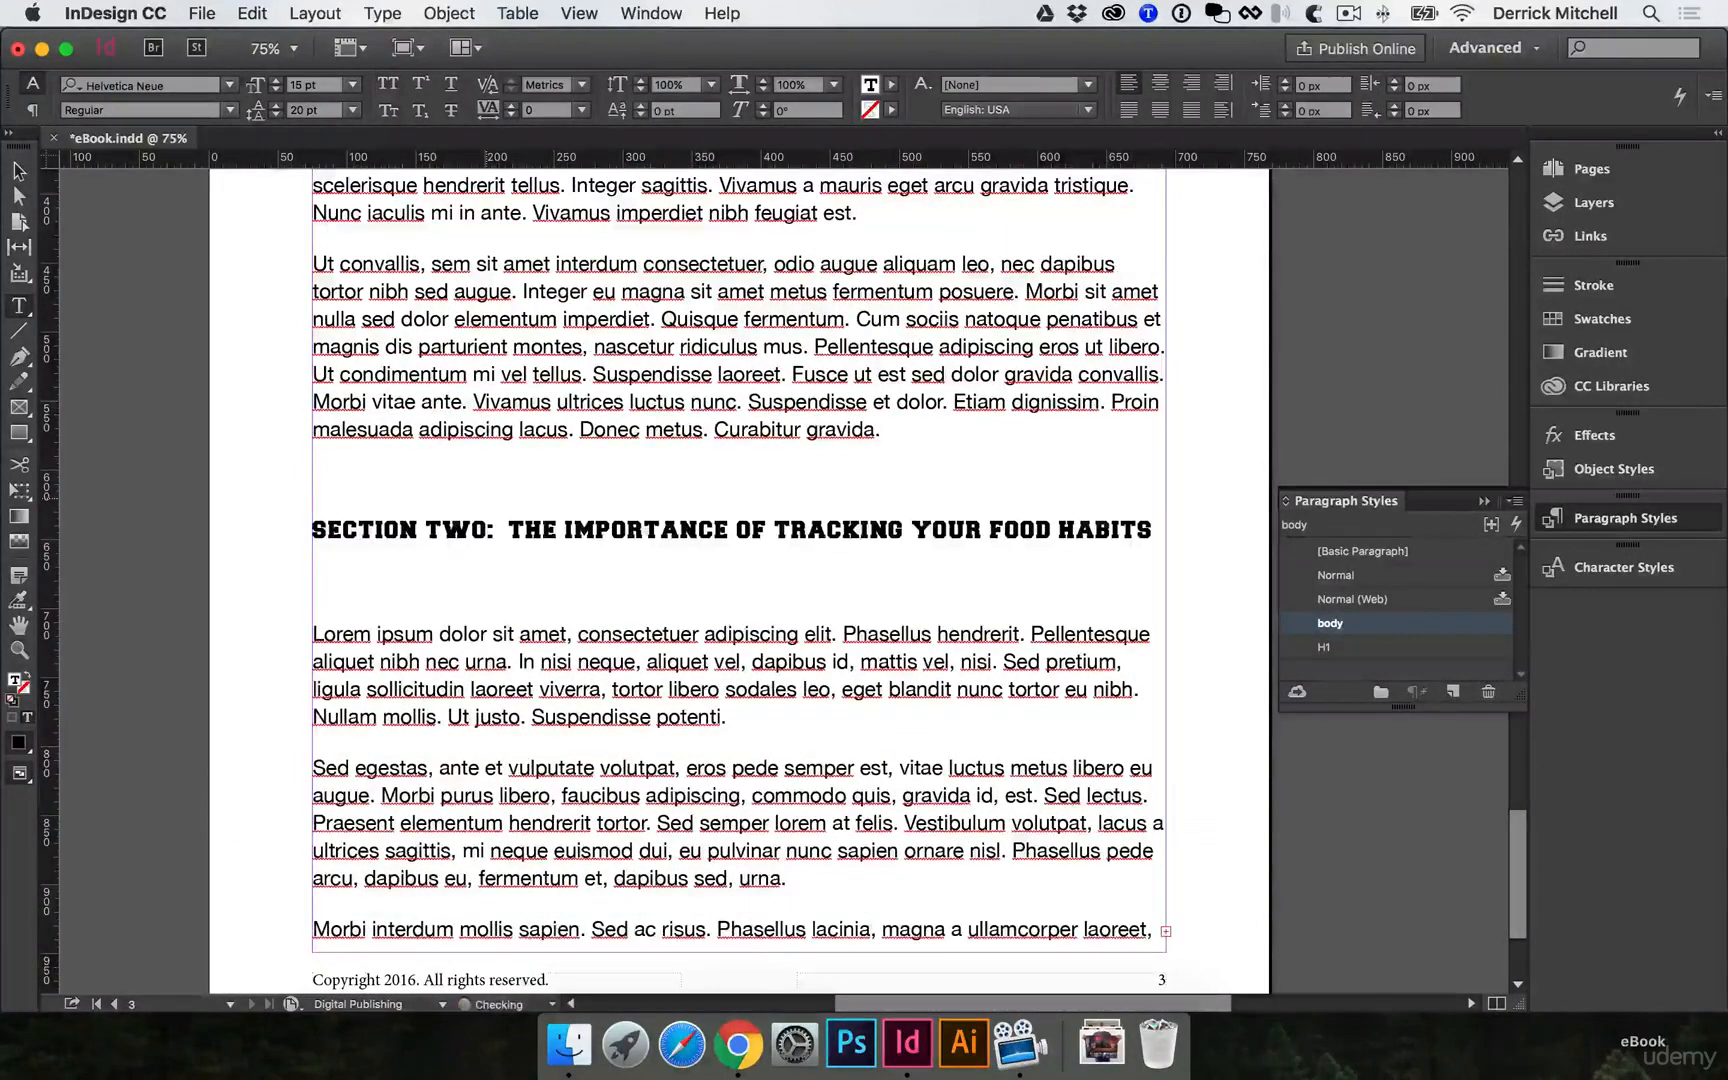
pyautogui.click(450, 579)
pyautogui.press('BackSpace')
pyautogui.click(452, 481)
pyautogui.press('BackSpace')
# Load the overset text from page 3's frame, add a page 4, and autoflow the text from its top margin.
pyautogui.scroll(-5, 472, 490)
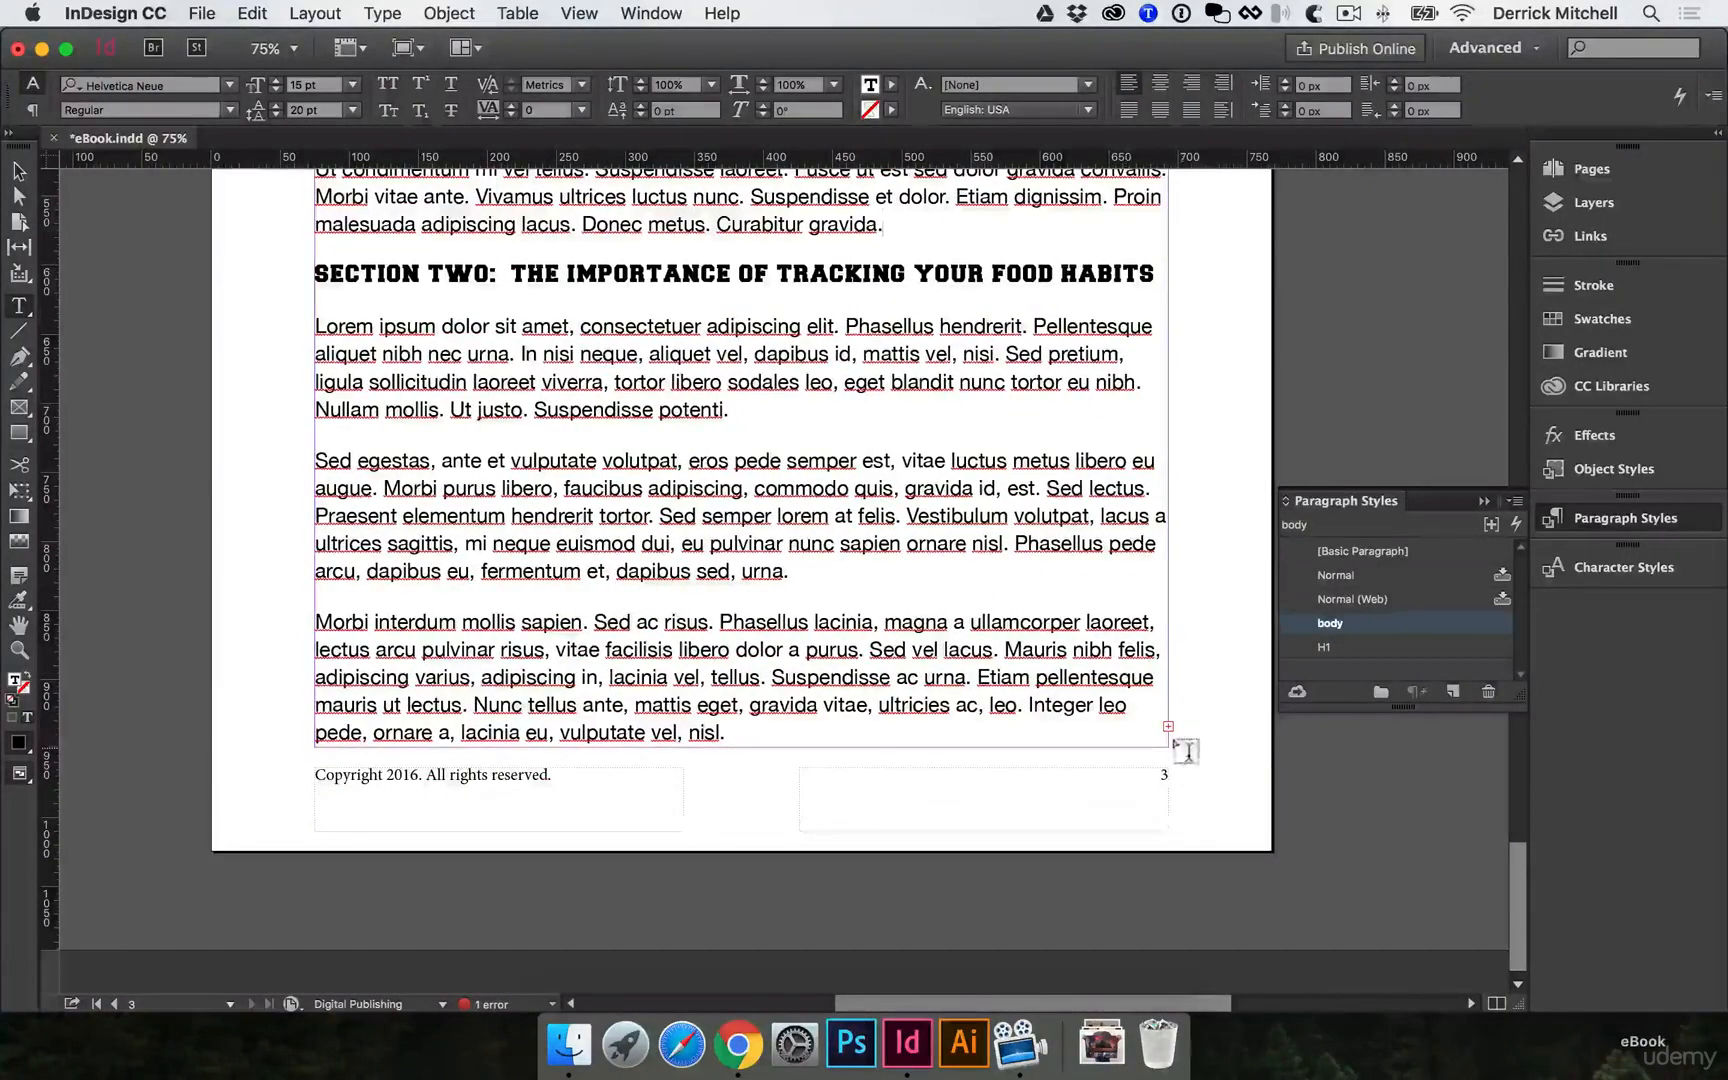
pyautogui.click(1592, 168)
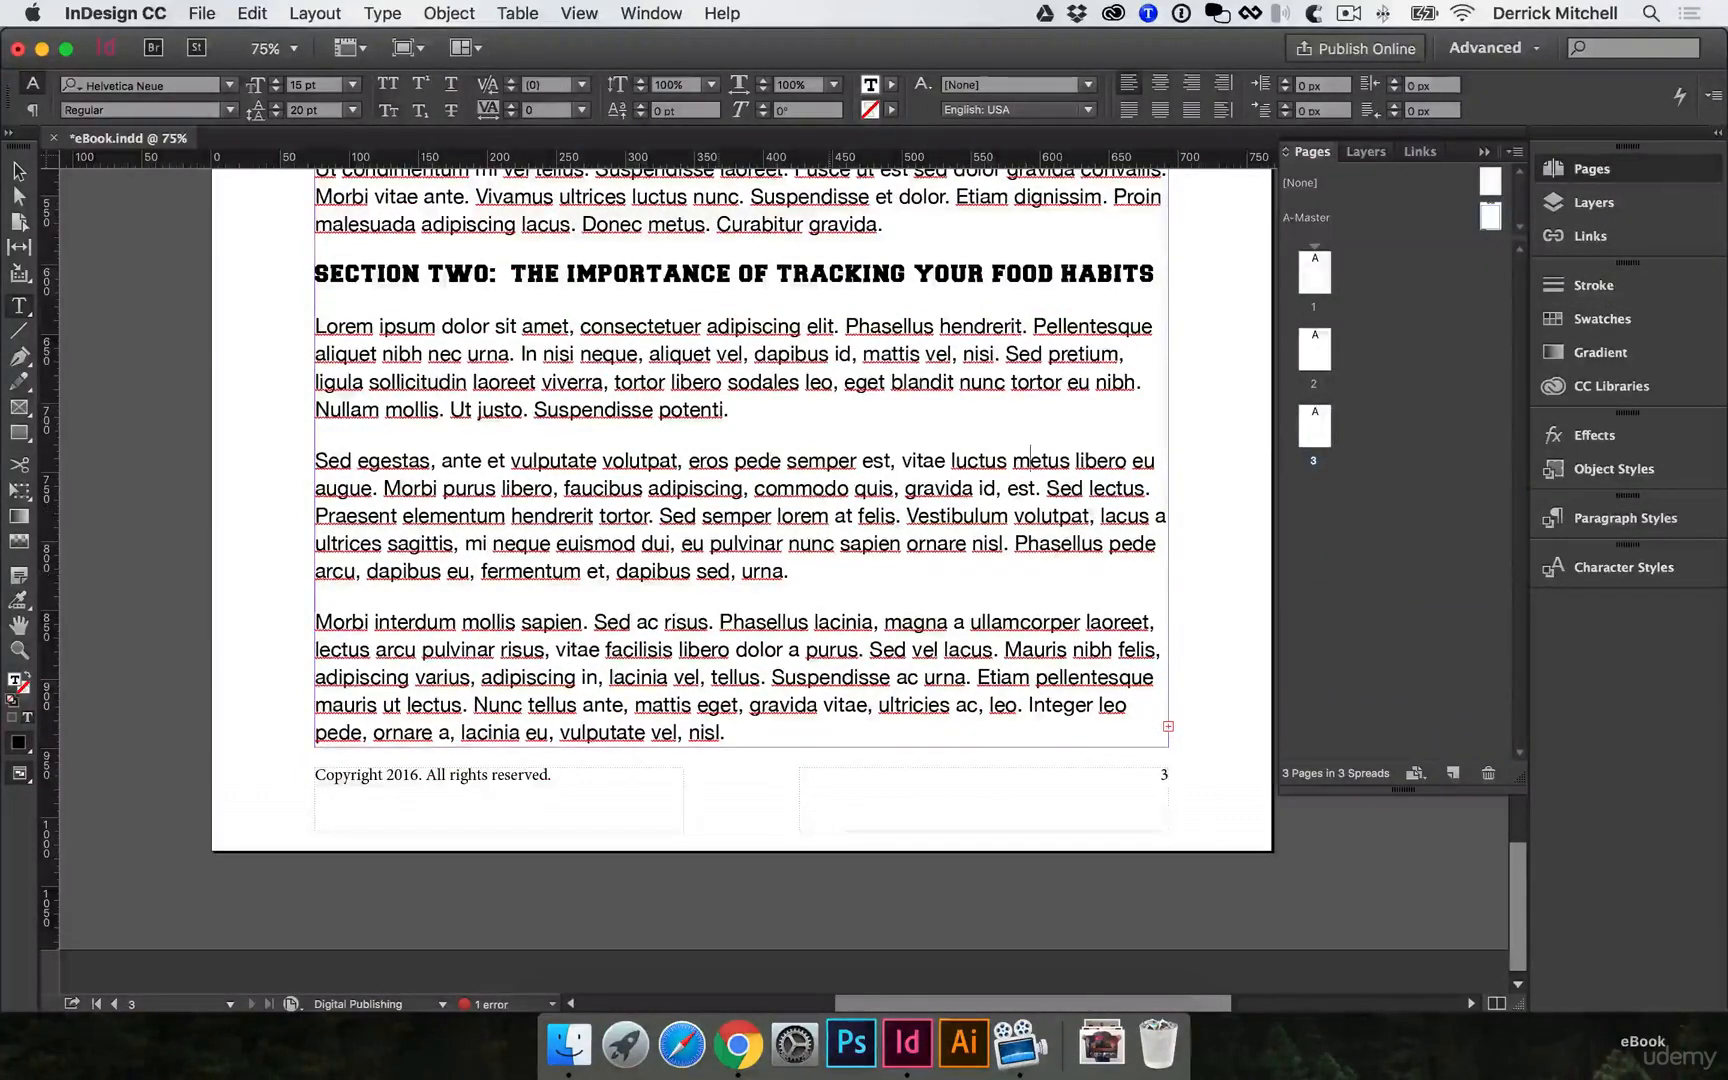
pyautogui.press('Escape')
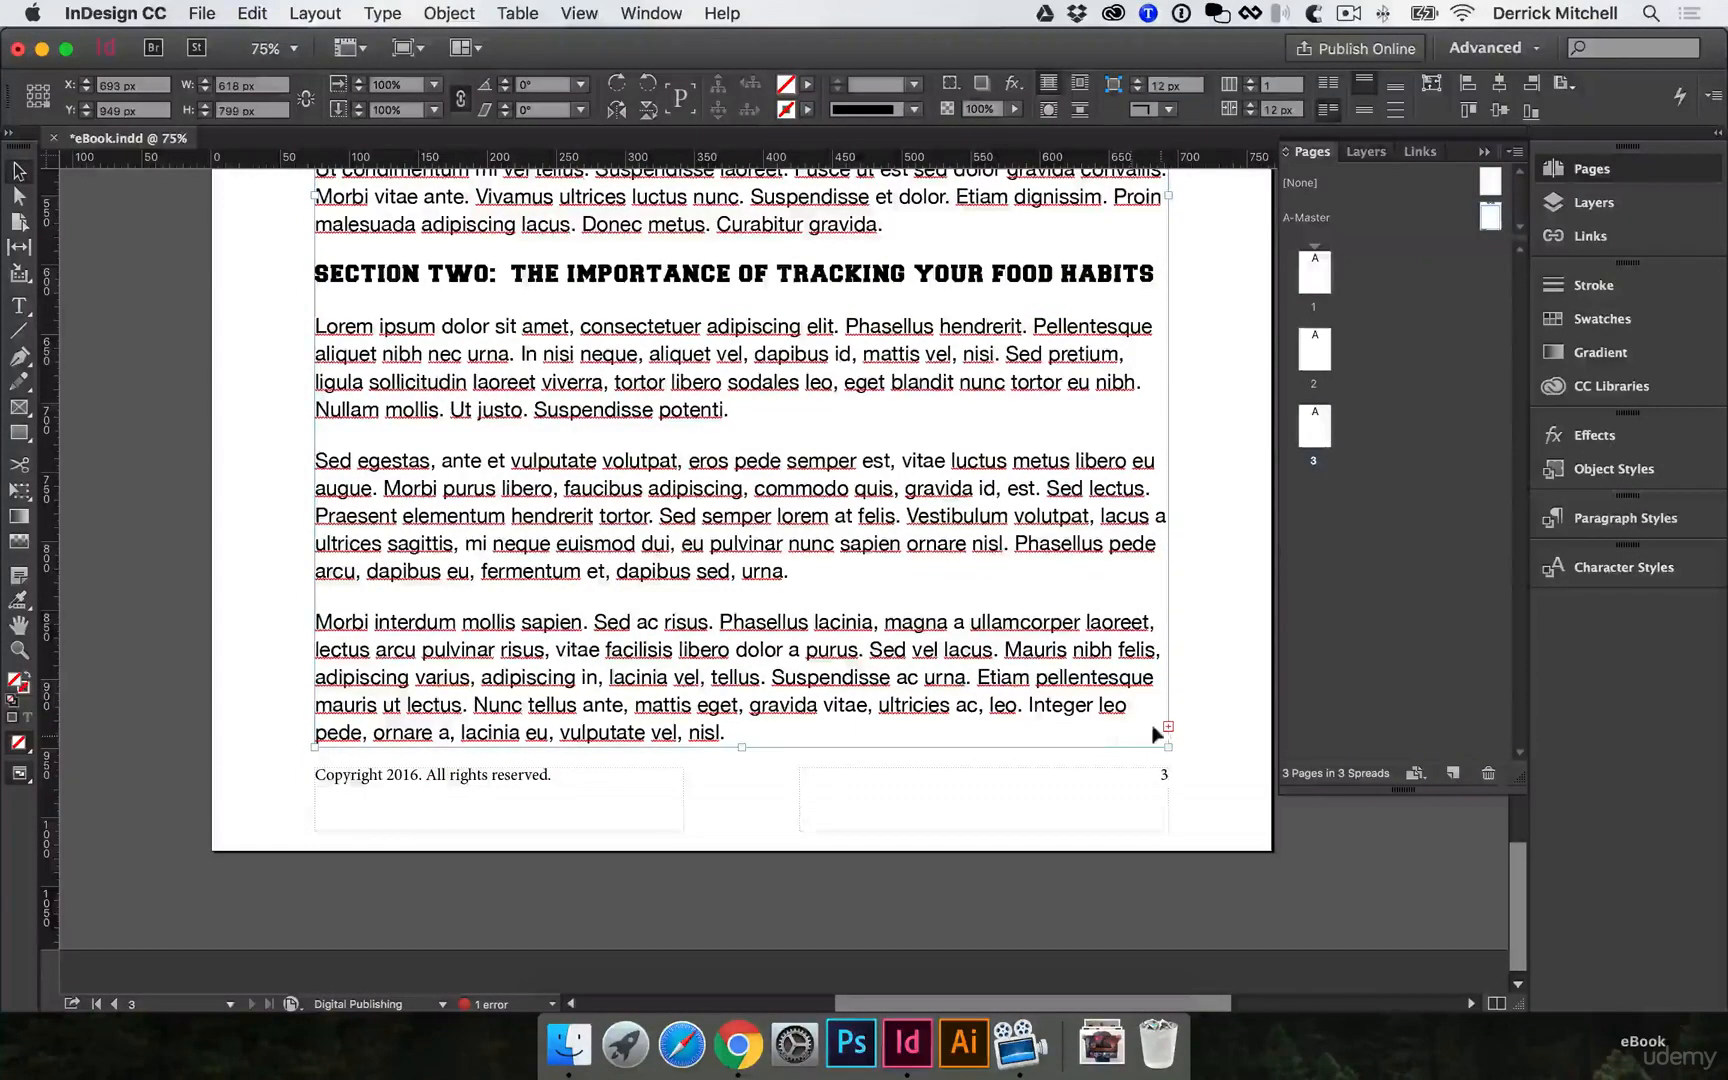
pyautogui.click(1168, 727)
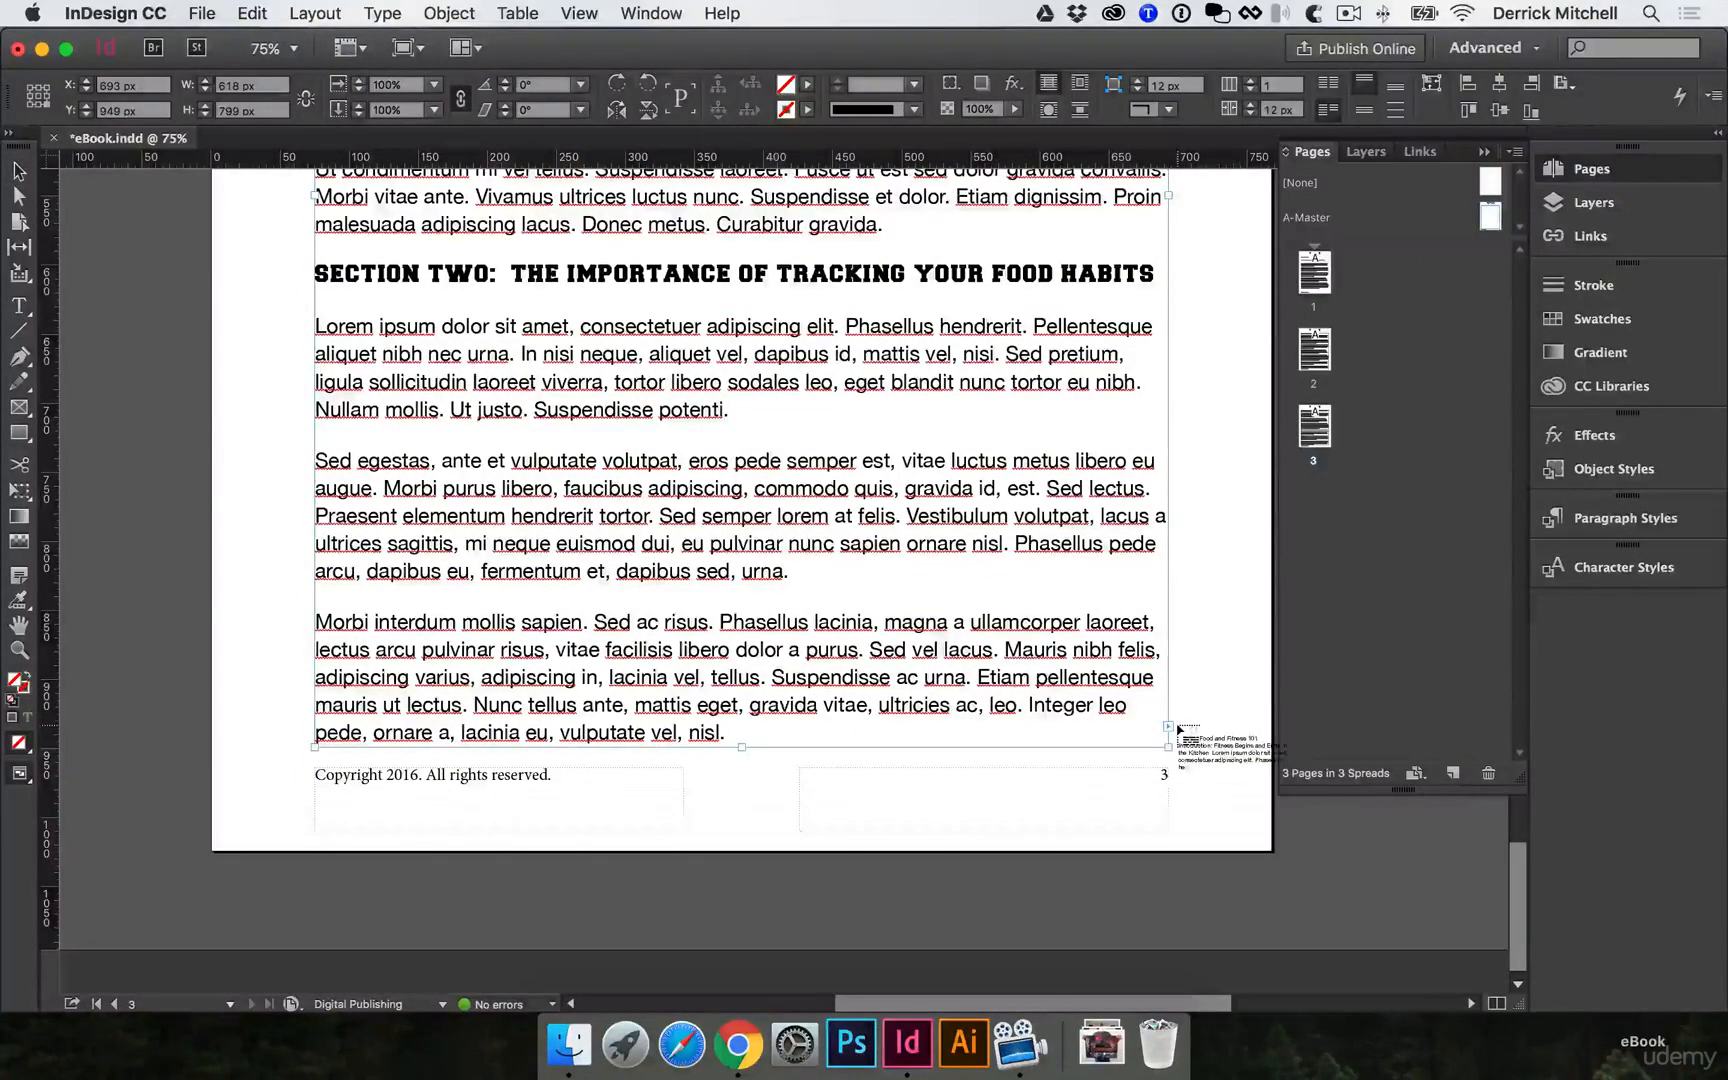
pyautogui.click(1453, 773)
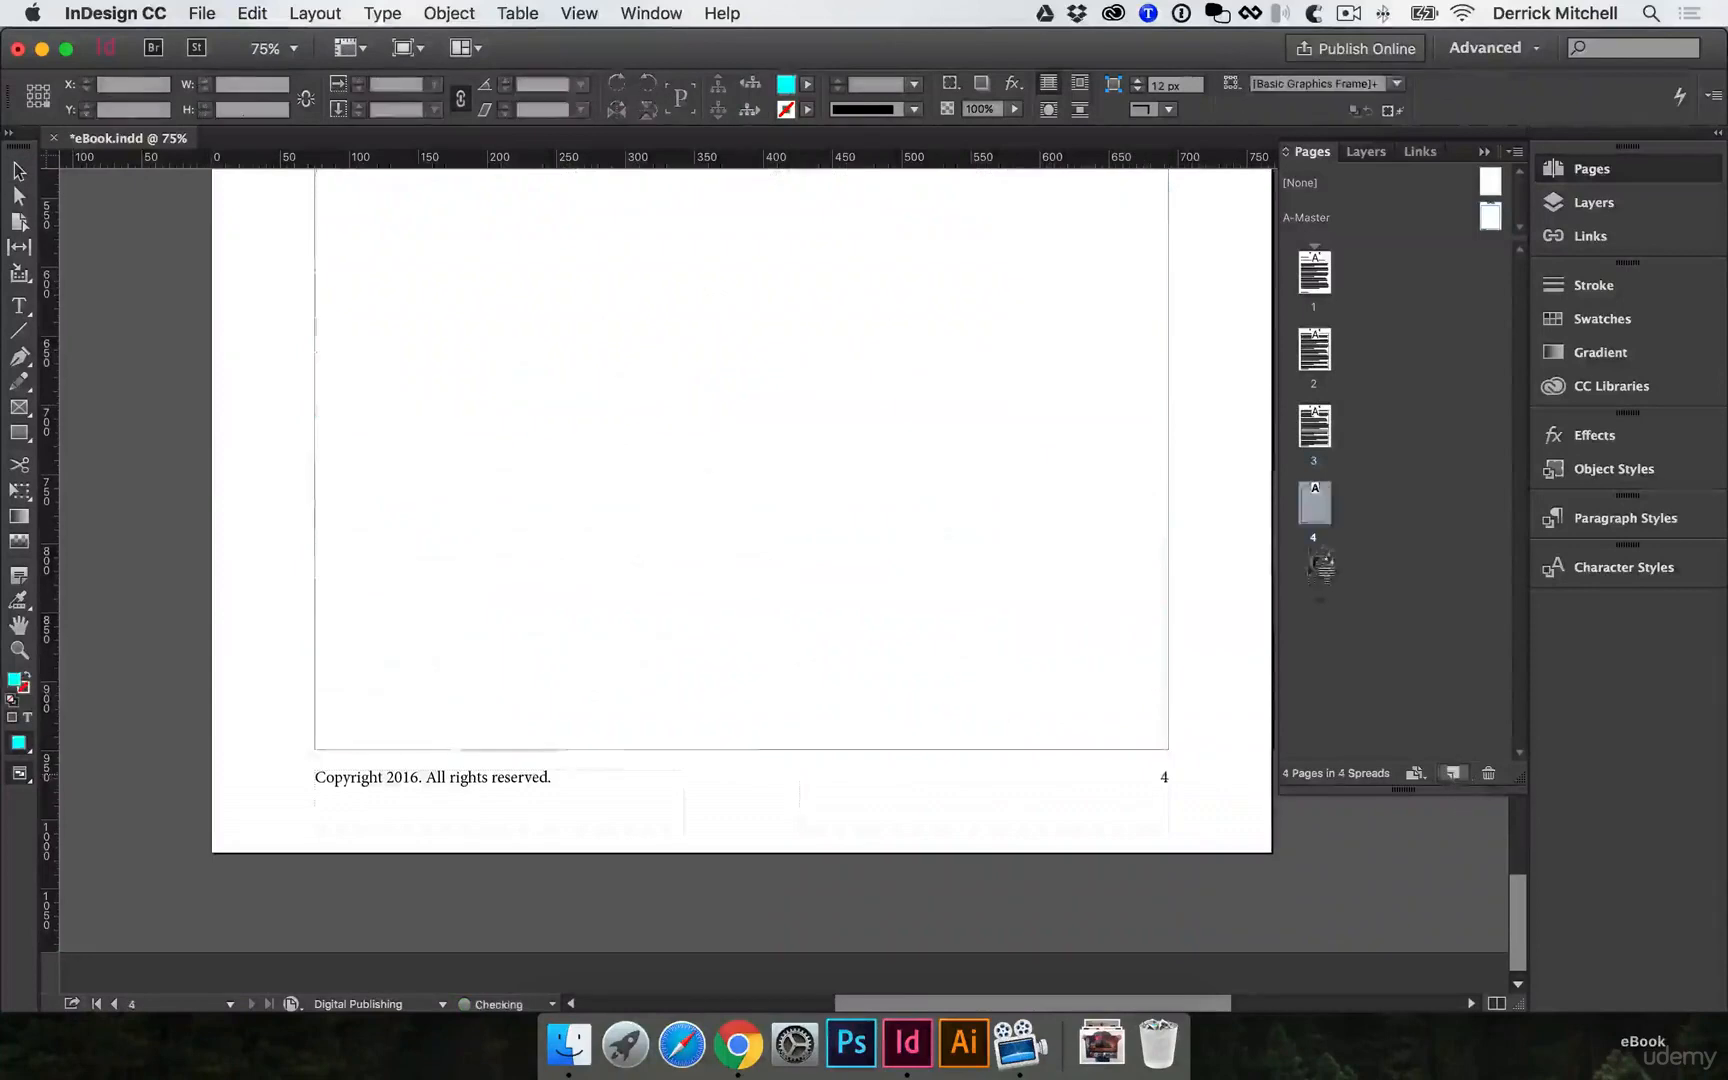
pyautogui.scroll(10, 598, 540)
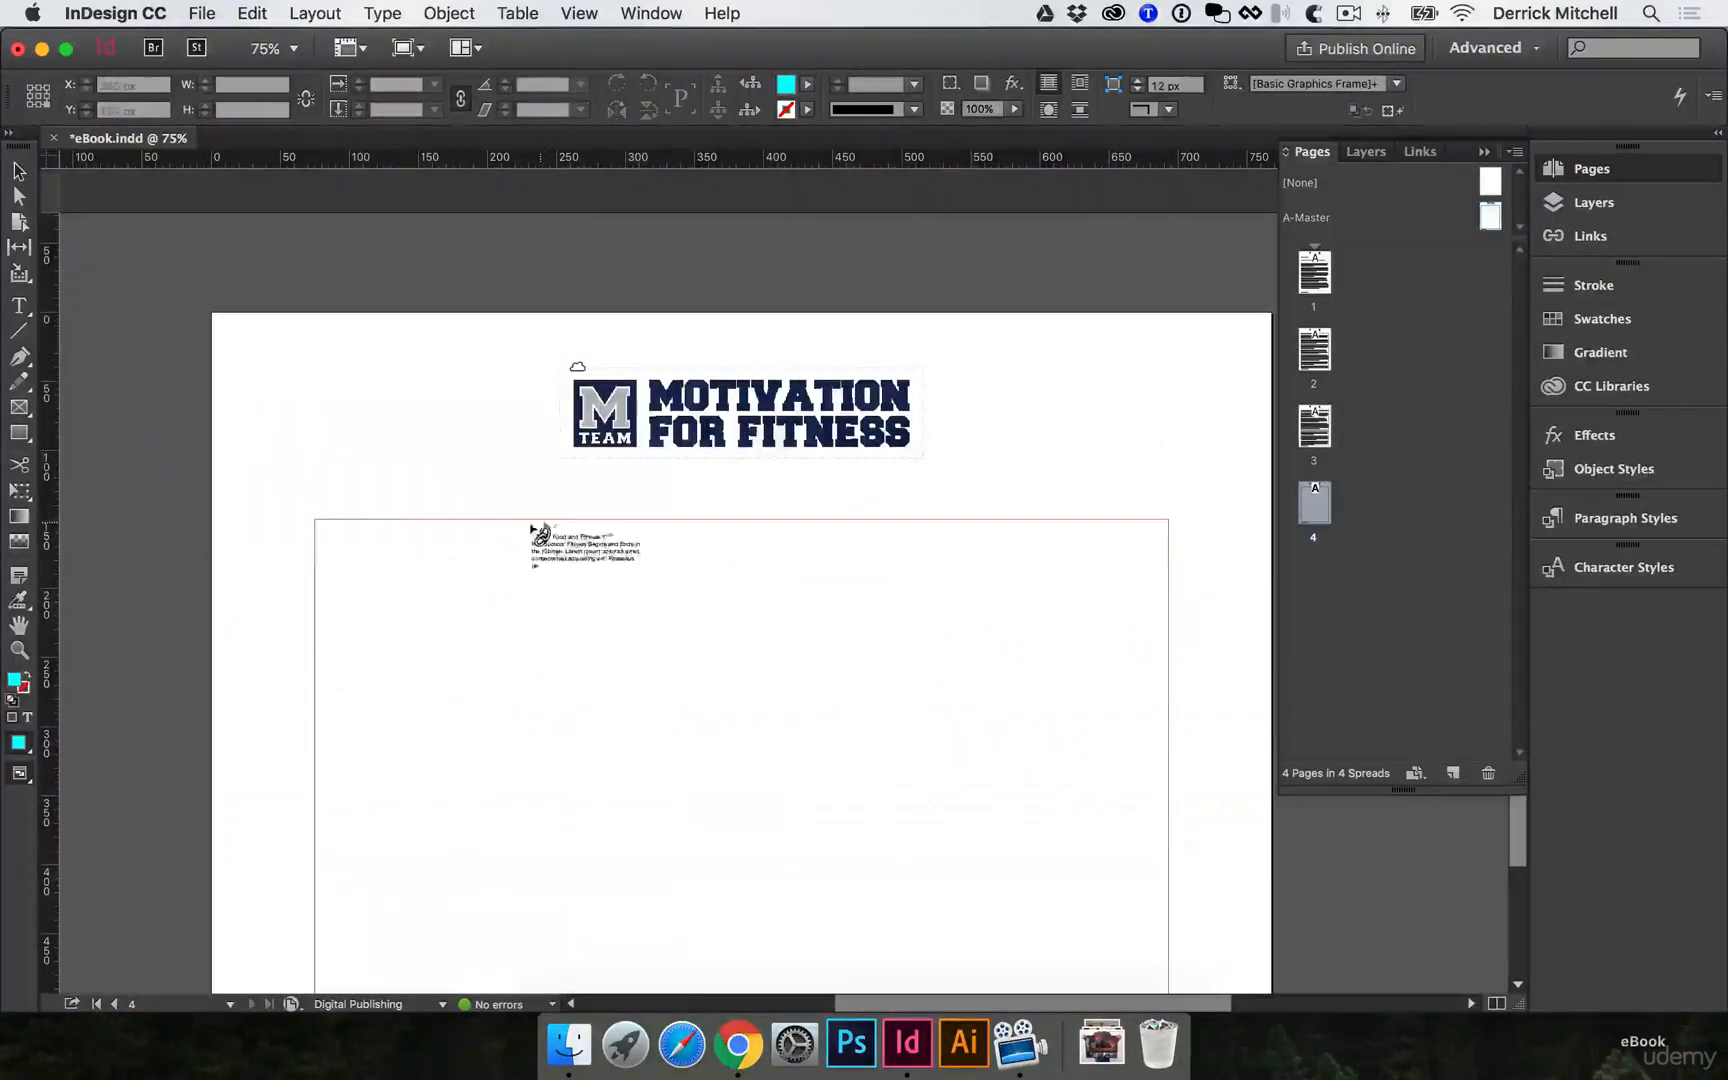
pyautogui.keyDown('shift'); pyautogui.click(314, 524); pyautogui.keyUp('shift')
# Look over the reflowed pages, clear the page selection, and save the document.
pyautogui.scroll(-10, 540, 500)
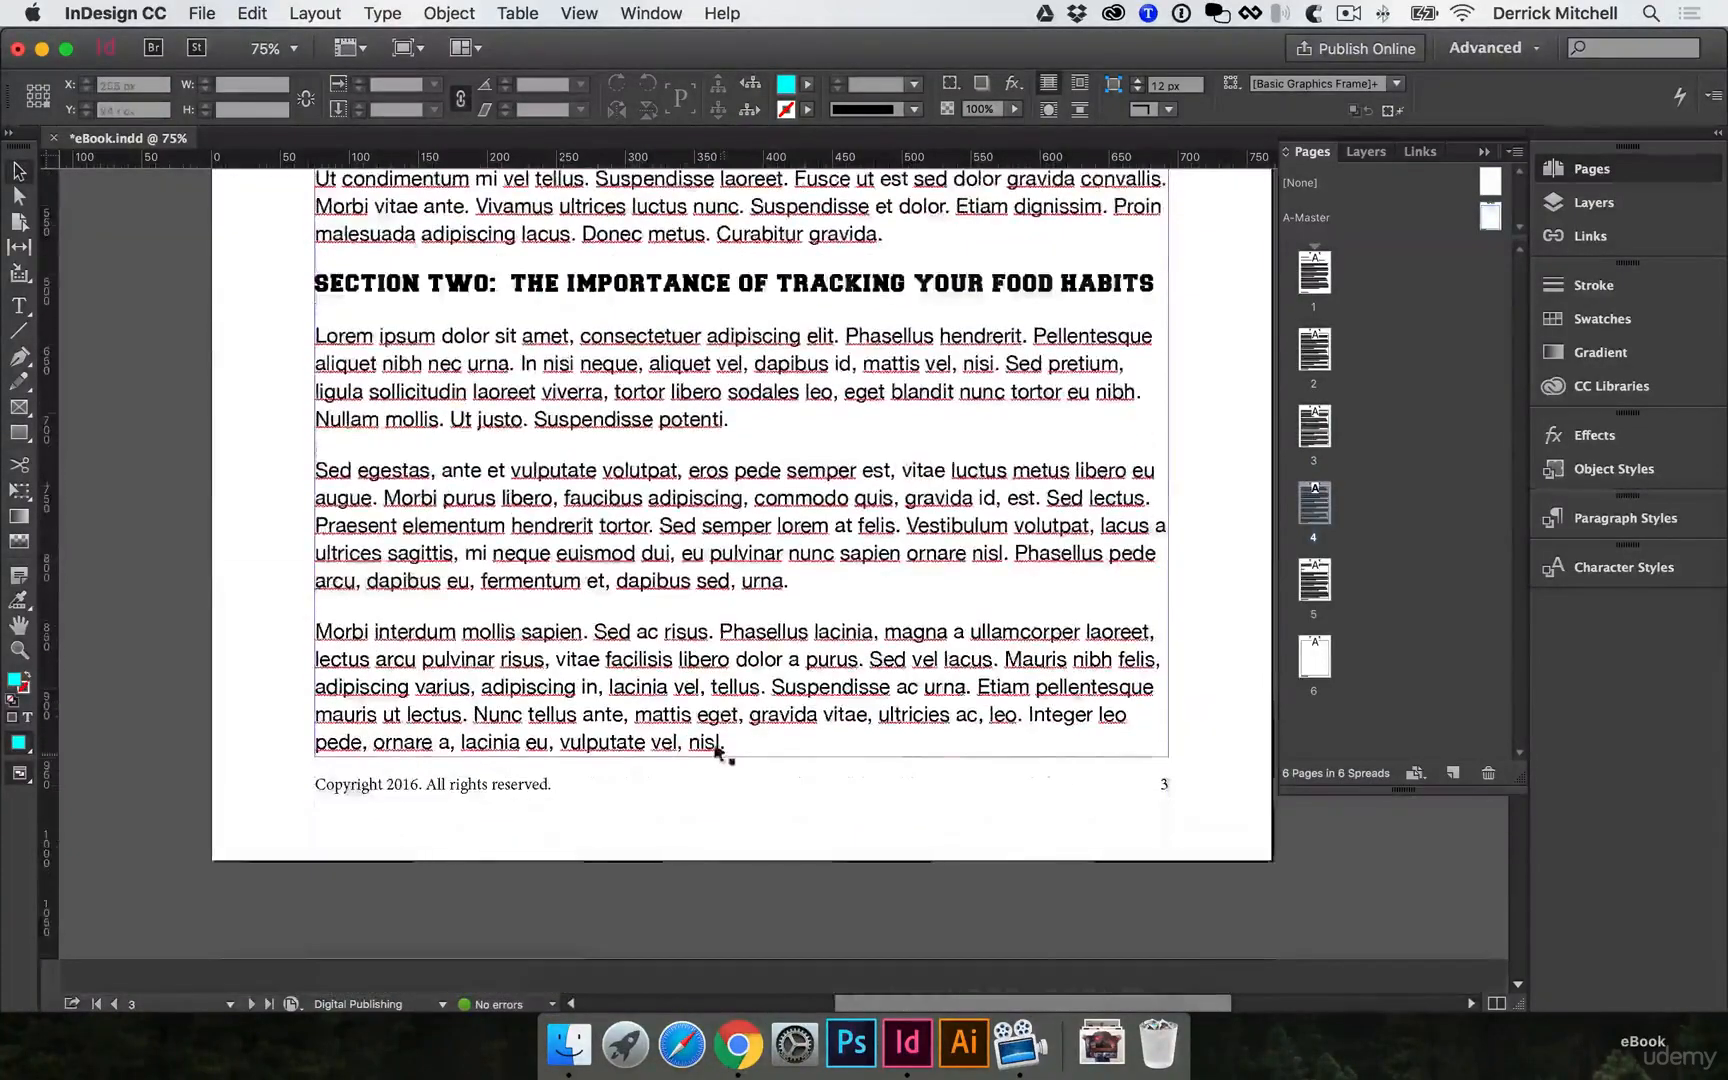
pyautogui.scroll(5, 937, 752)
pyautogui.scroll(-4, 503, 572)
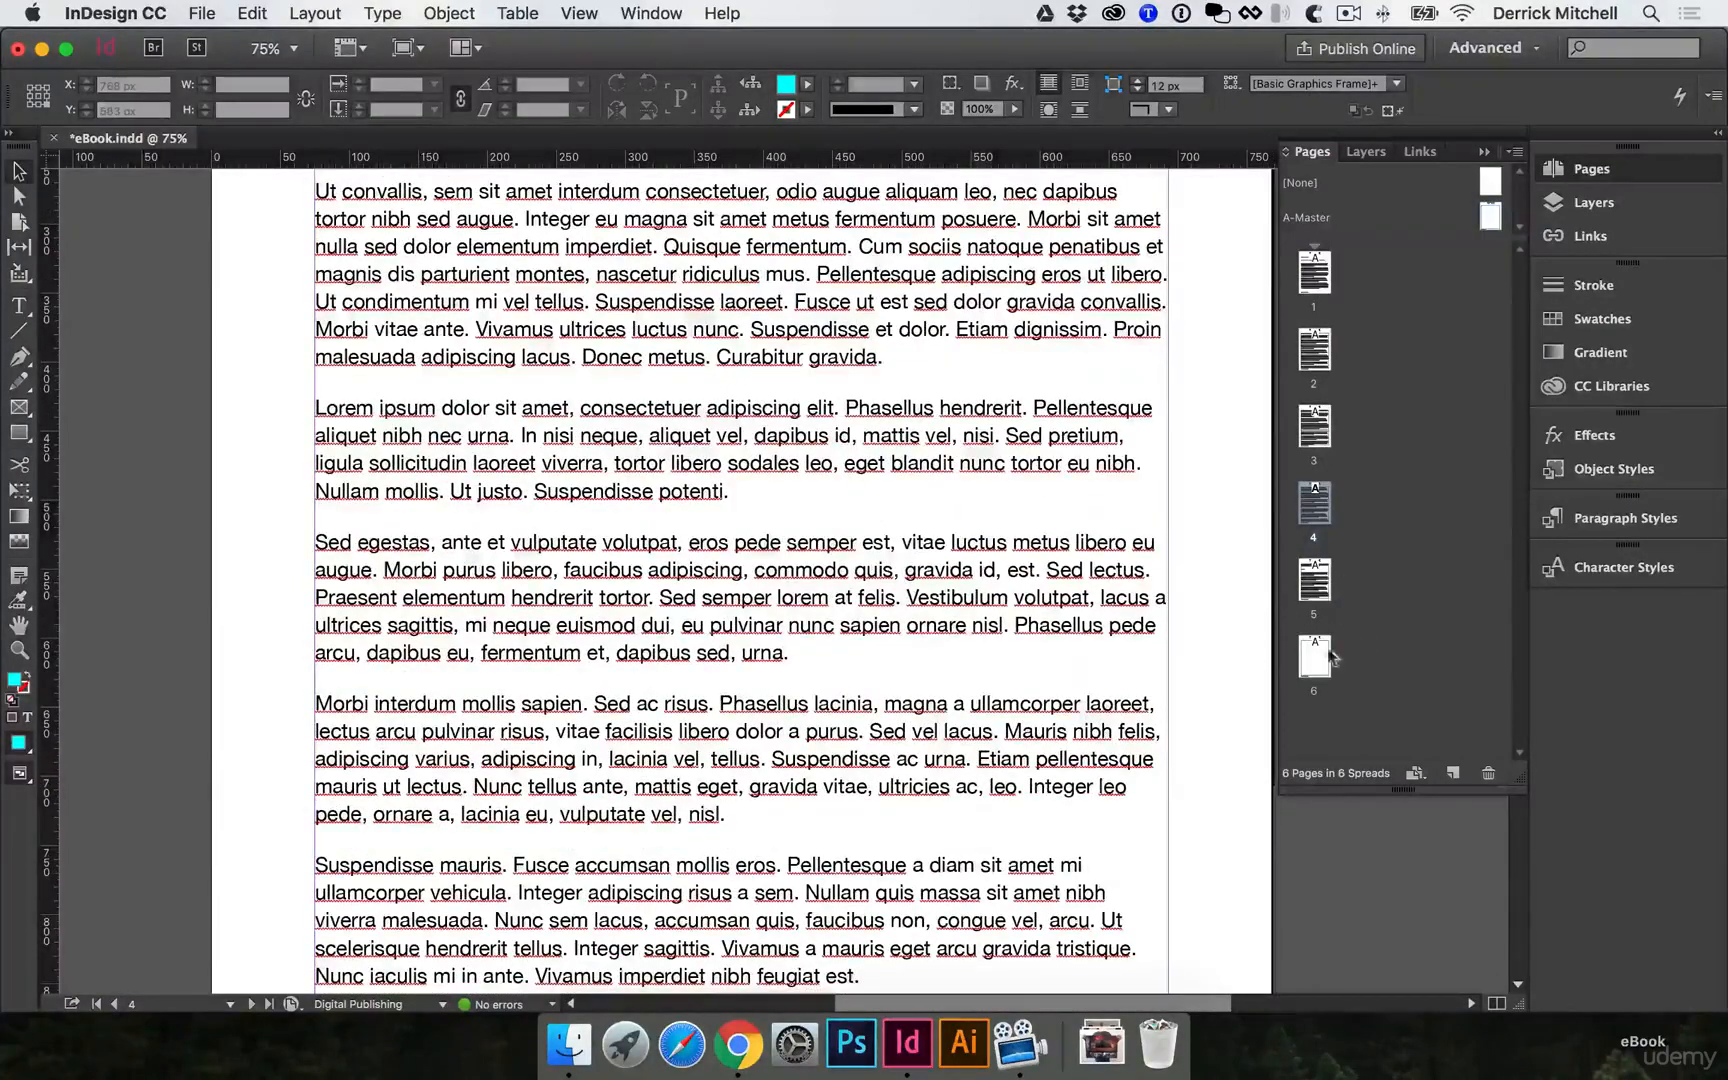
pyautogui.click(1421, 665)
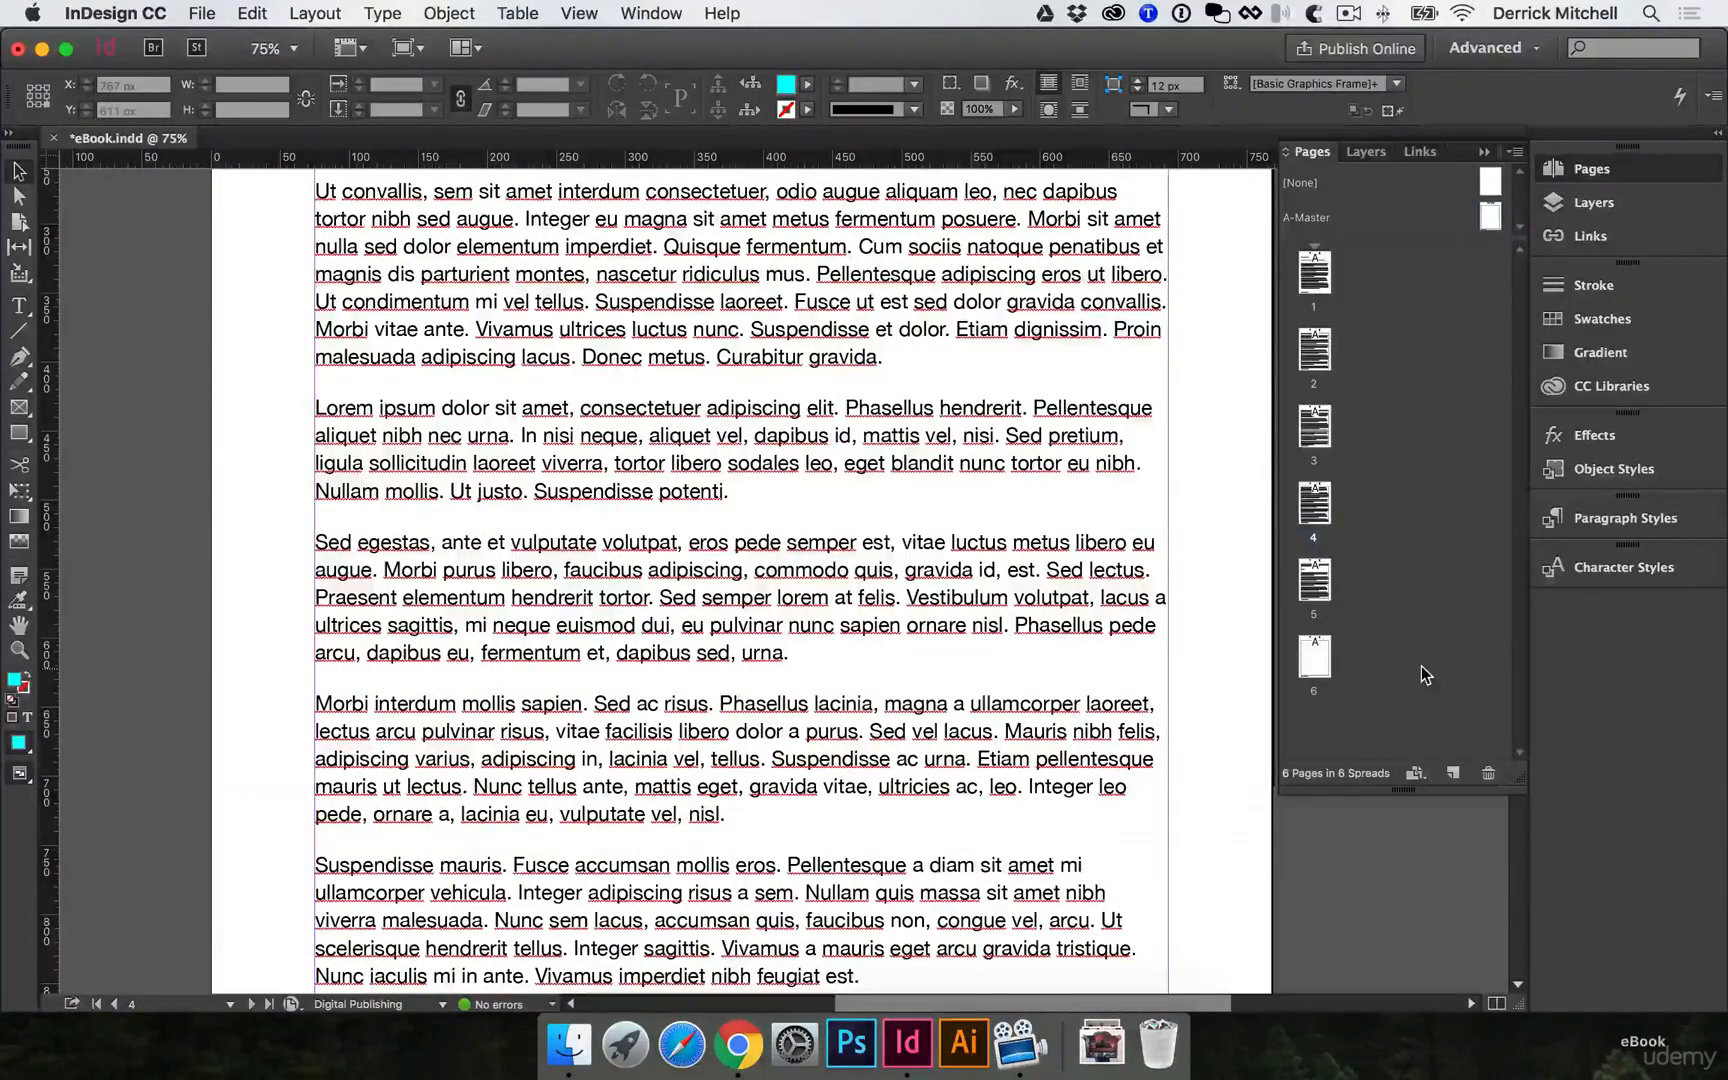
pyautogui.press('super+s')
pyautogui.scroll(15, 1233, 678)
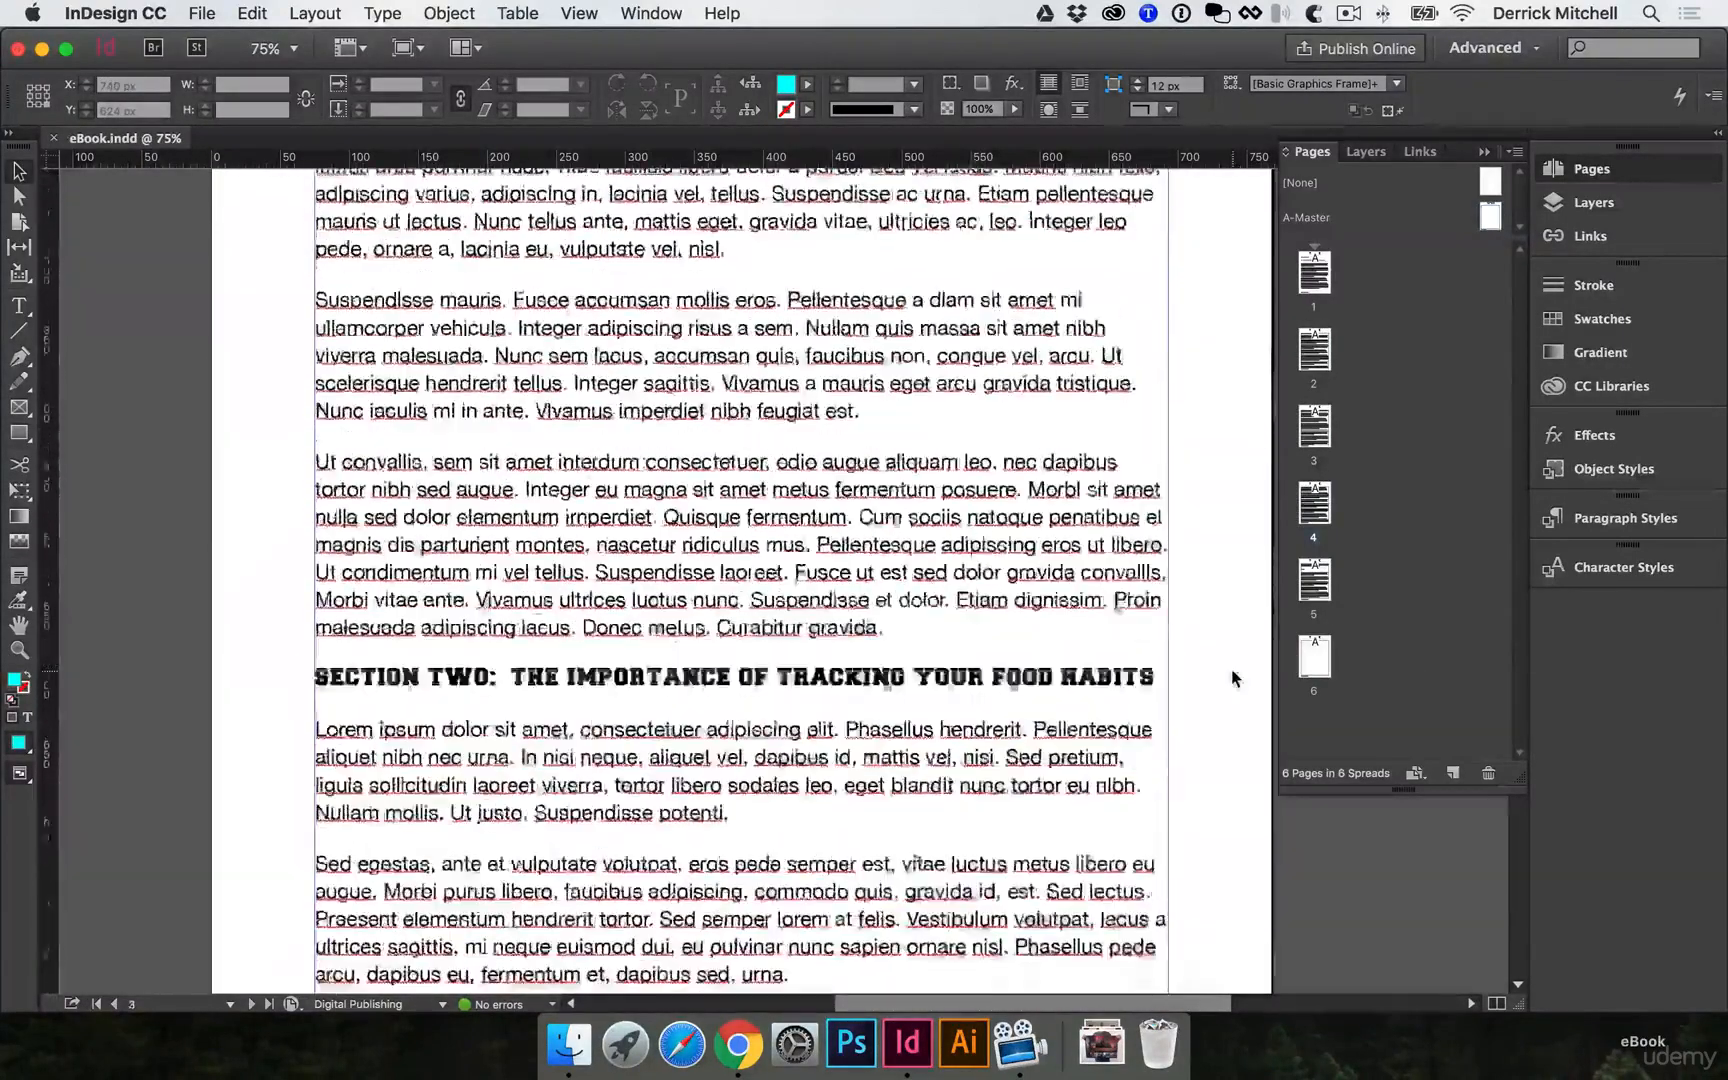
# Apply the H1 paragraph style to the "Action Steps" heading on page 5.
pyautogui.scroll(-20, 697, 878)
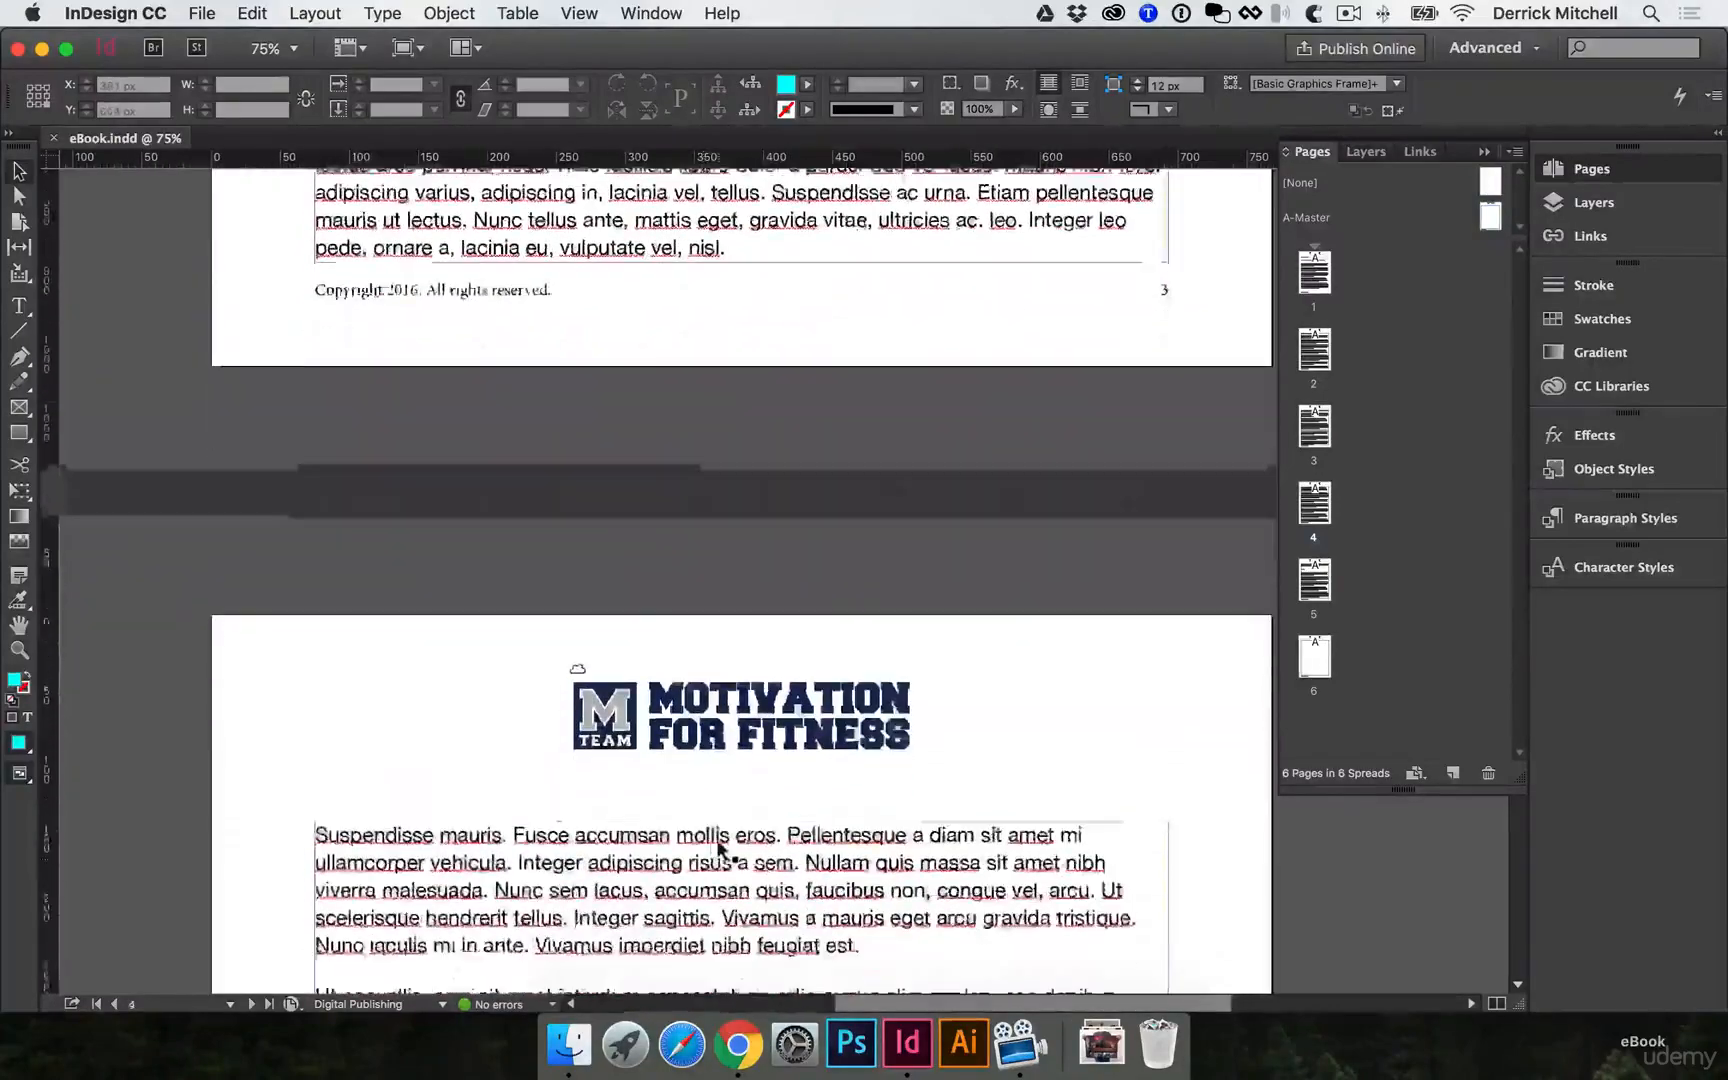
pyautogui.scroll(-10, 741, 840)
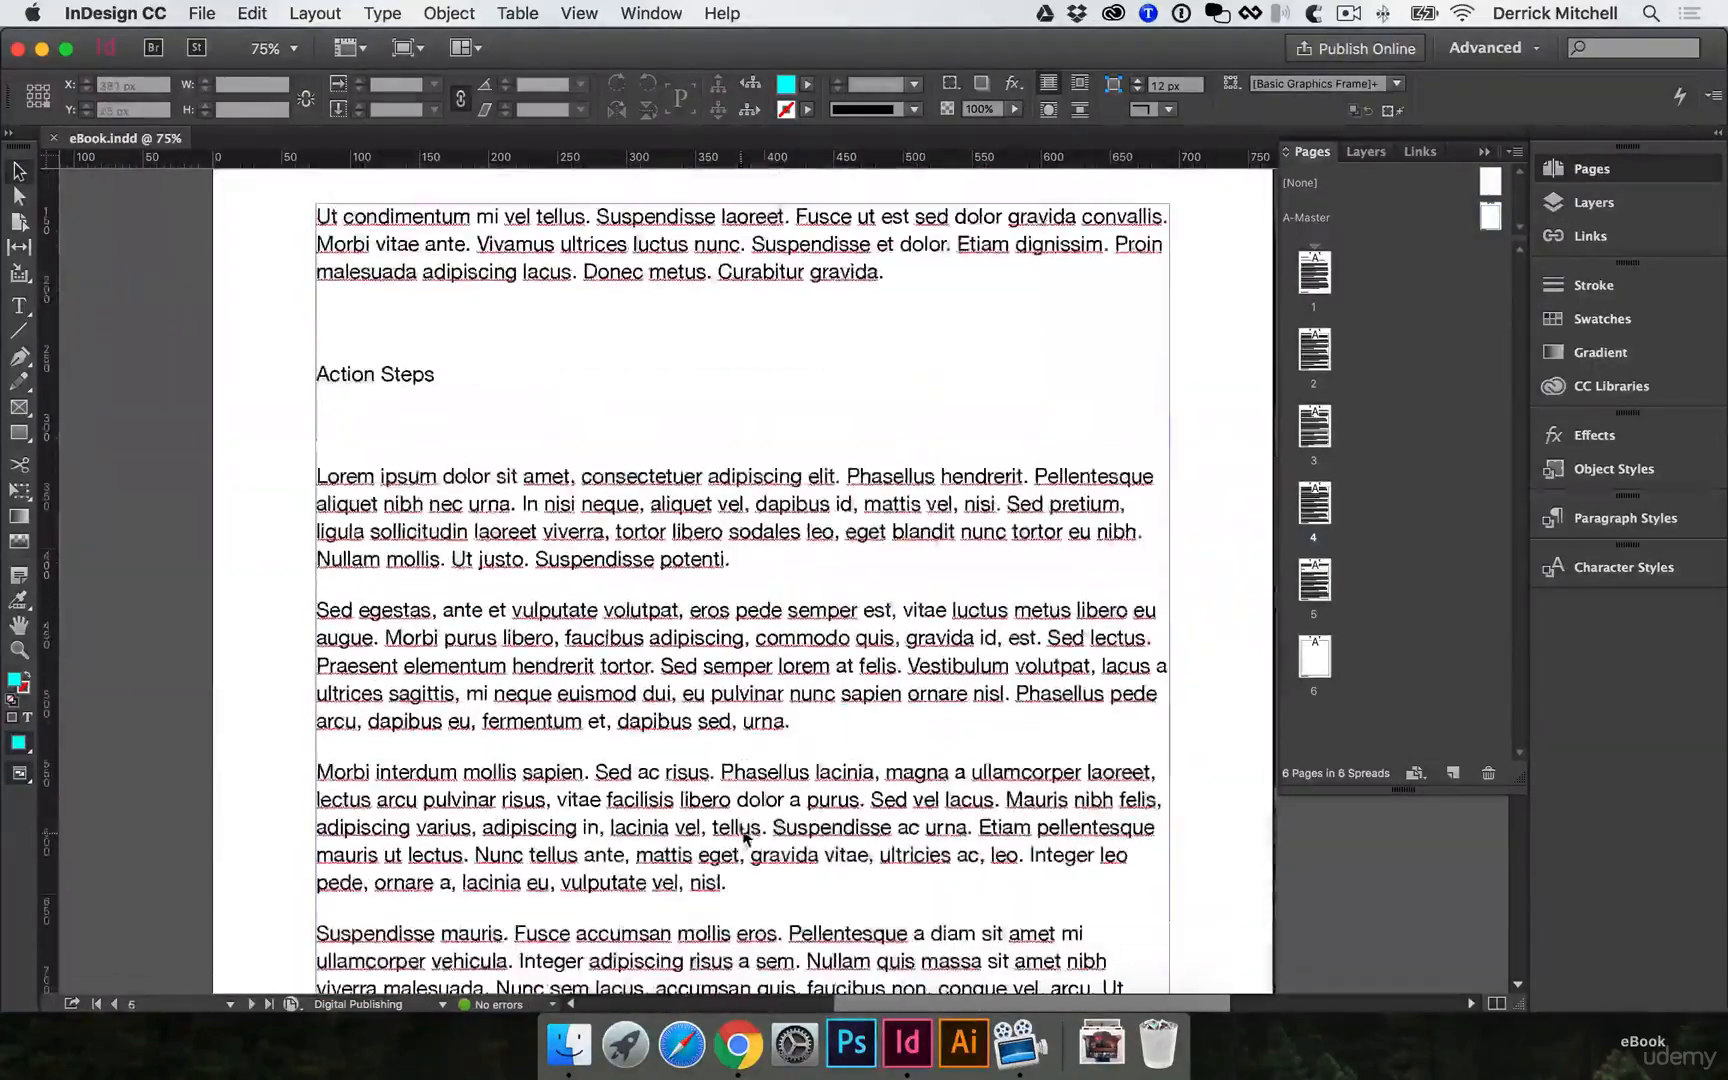
pyautogui.doubleClick(398, 373)
pyautogui.tripleClick(428, 370)
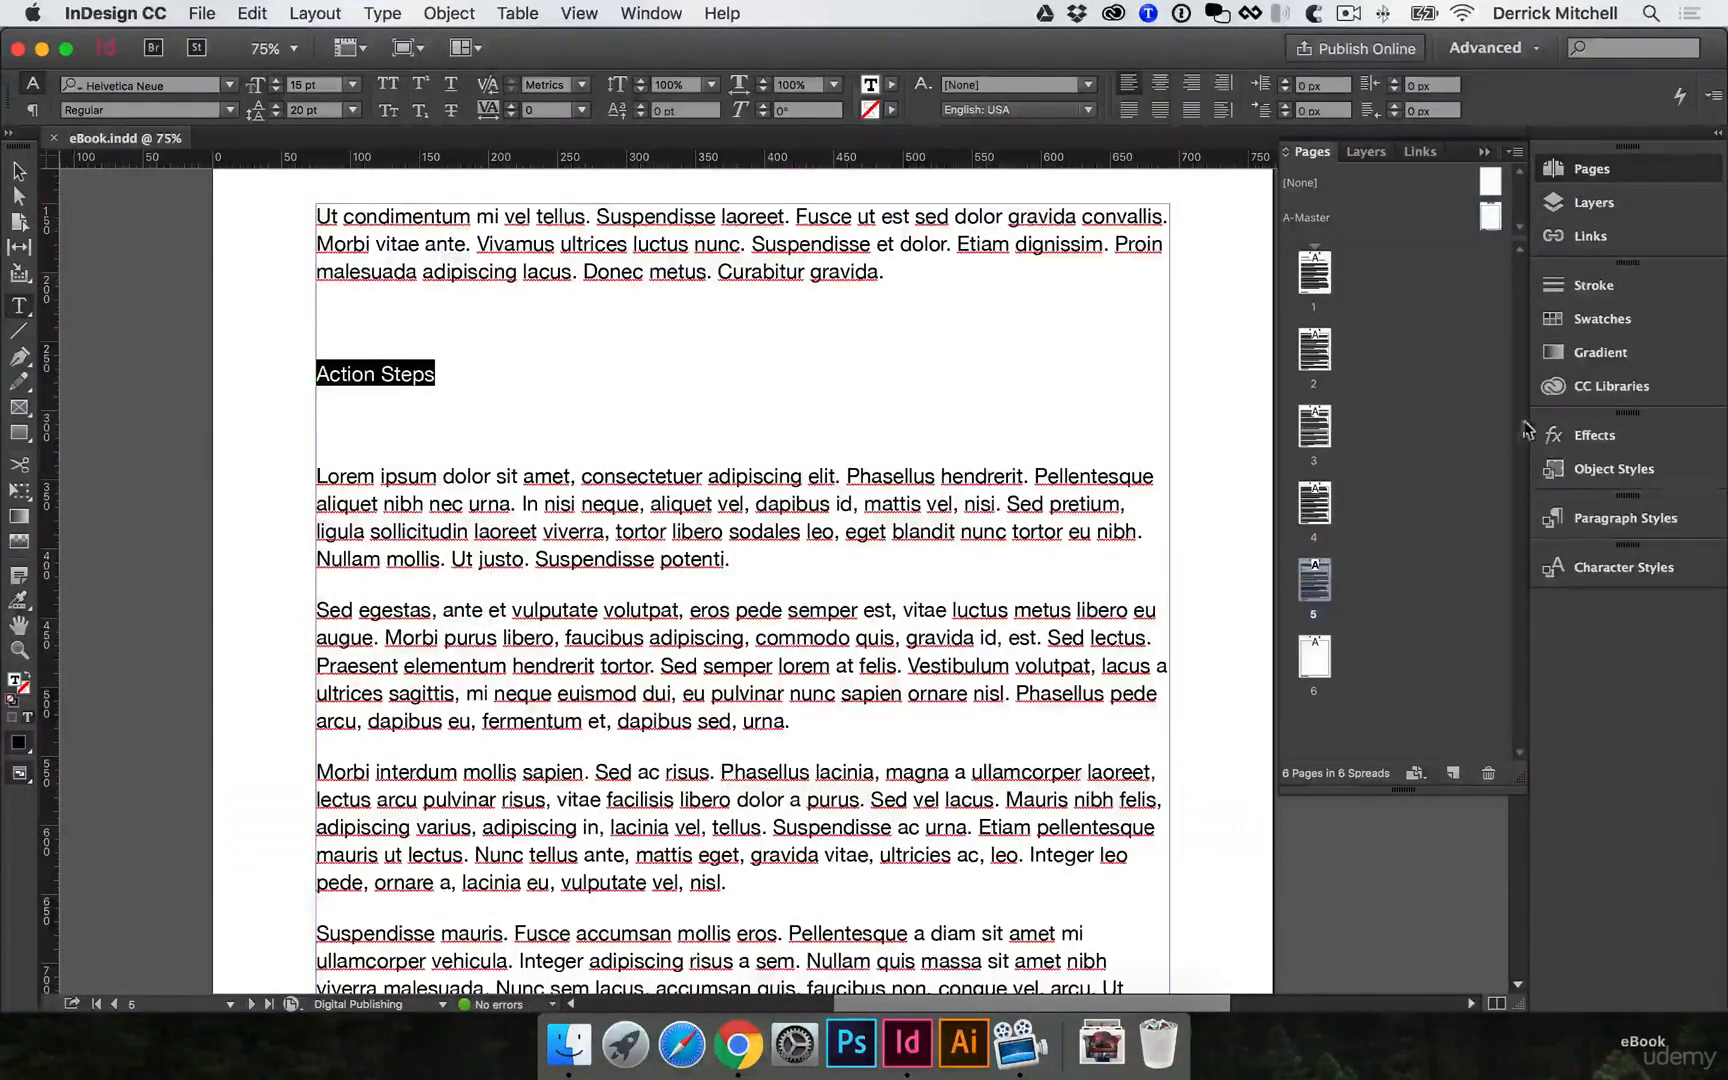
pyautogui.click(1625, 515)
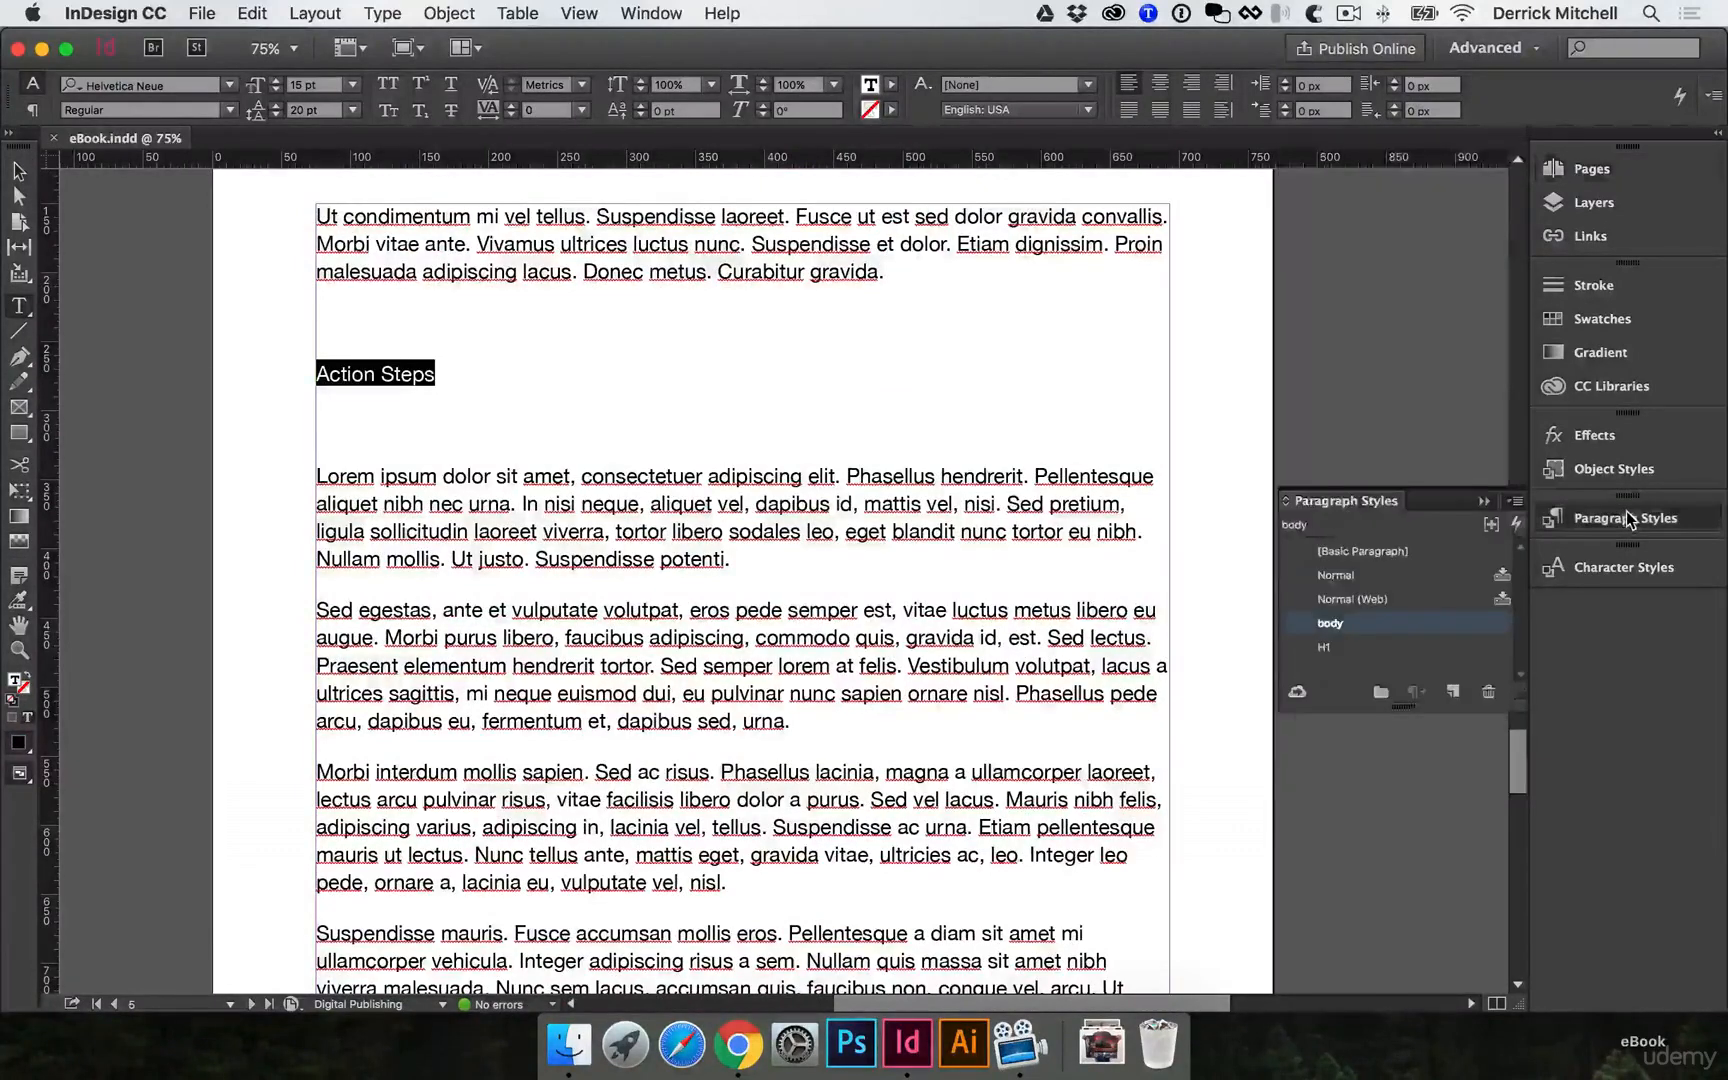
pyautogui.click(1324, 647)
# Delete the extra empty lines above and below the Action Steps heading.
pyautogui.click(537, 318)
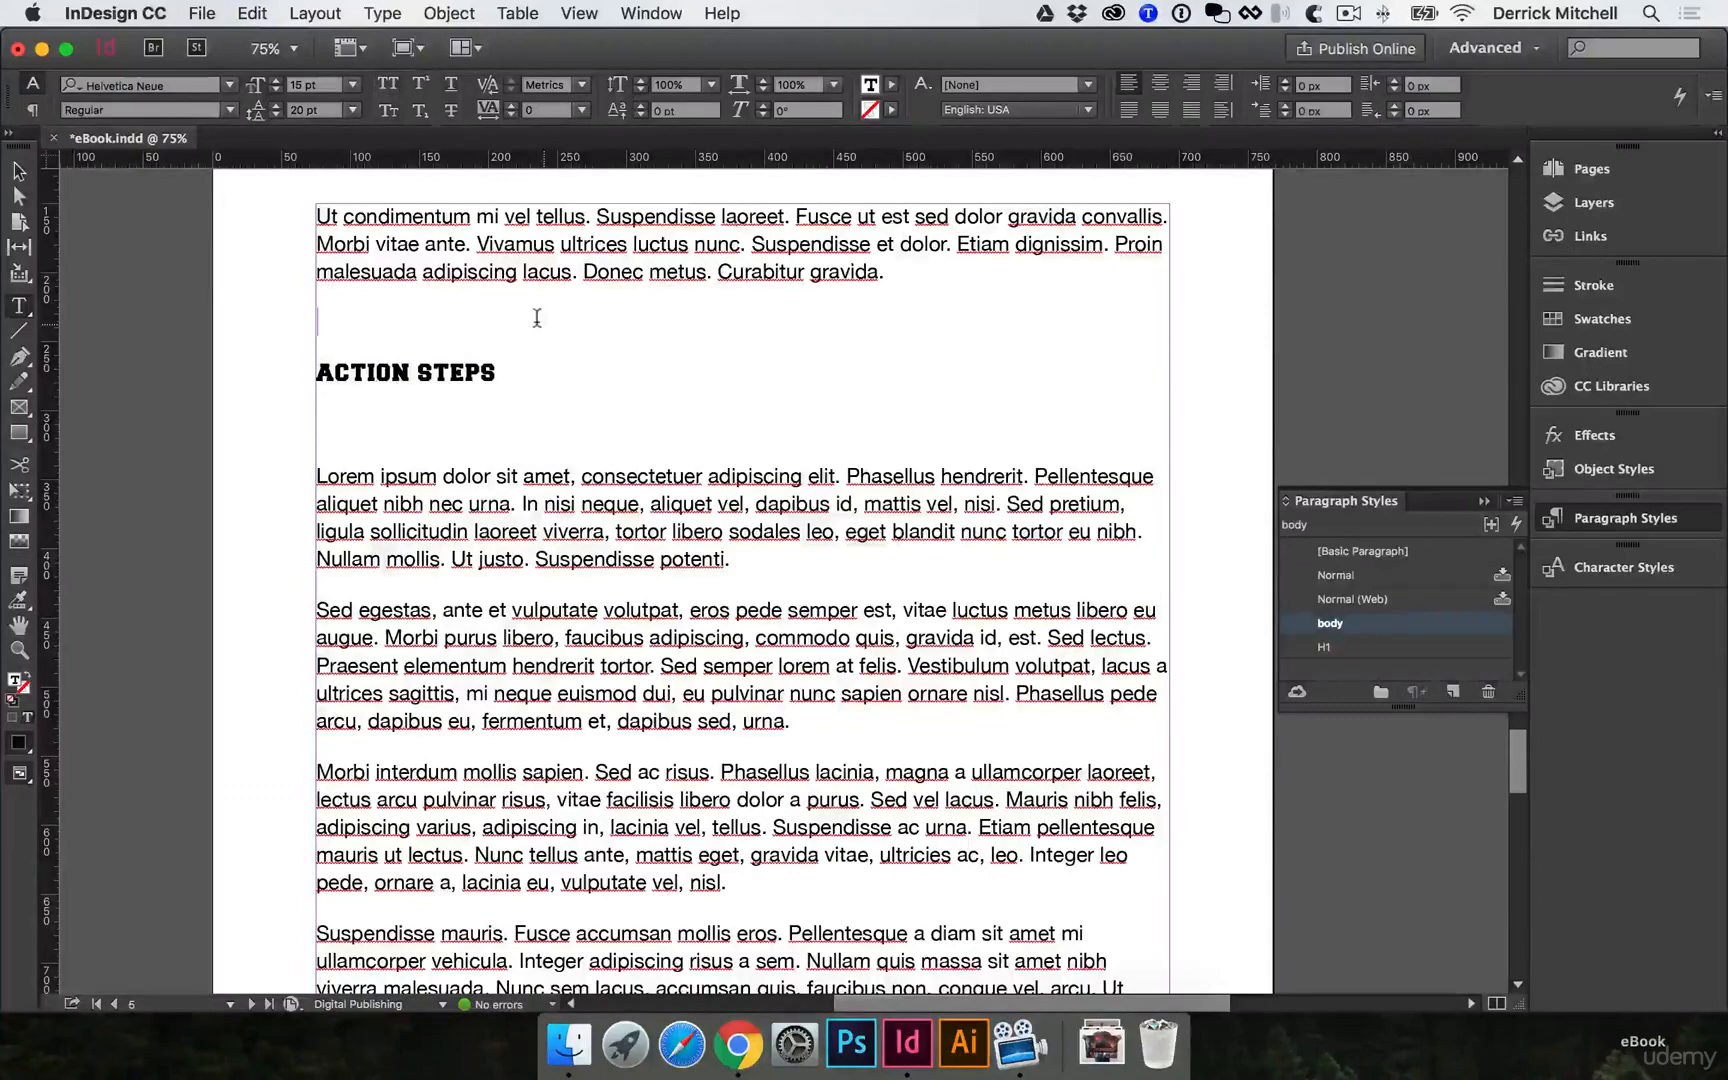
pyautogui.press('BackSpace')
pyautogui.click(480, 372)
pyautogui.press('BackSpace')
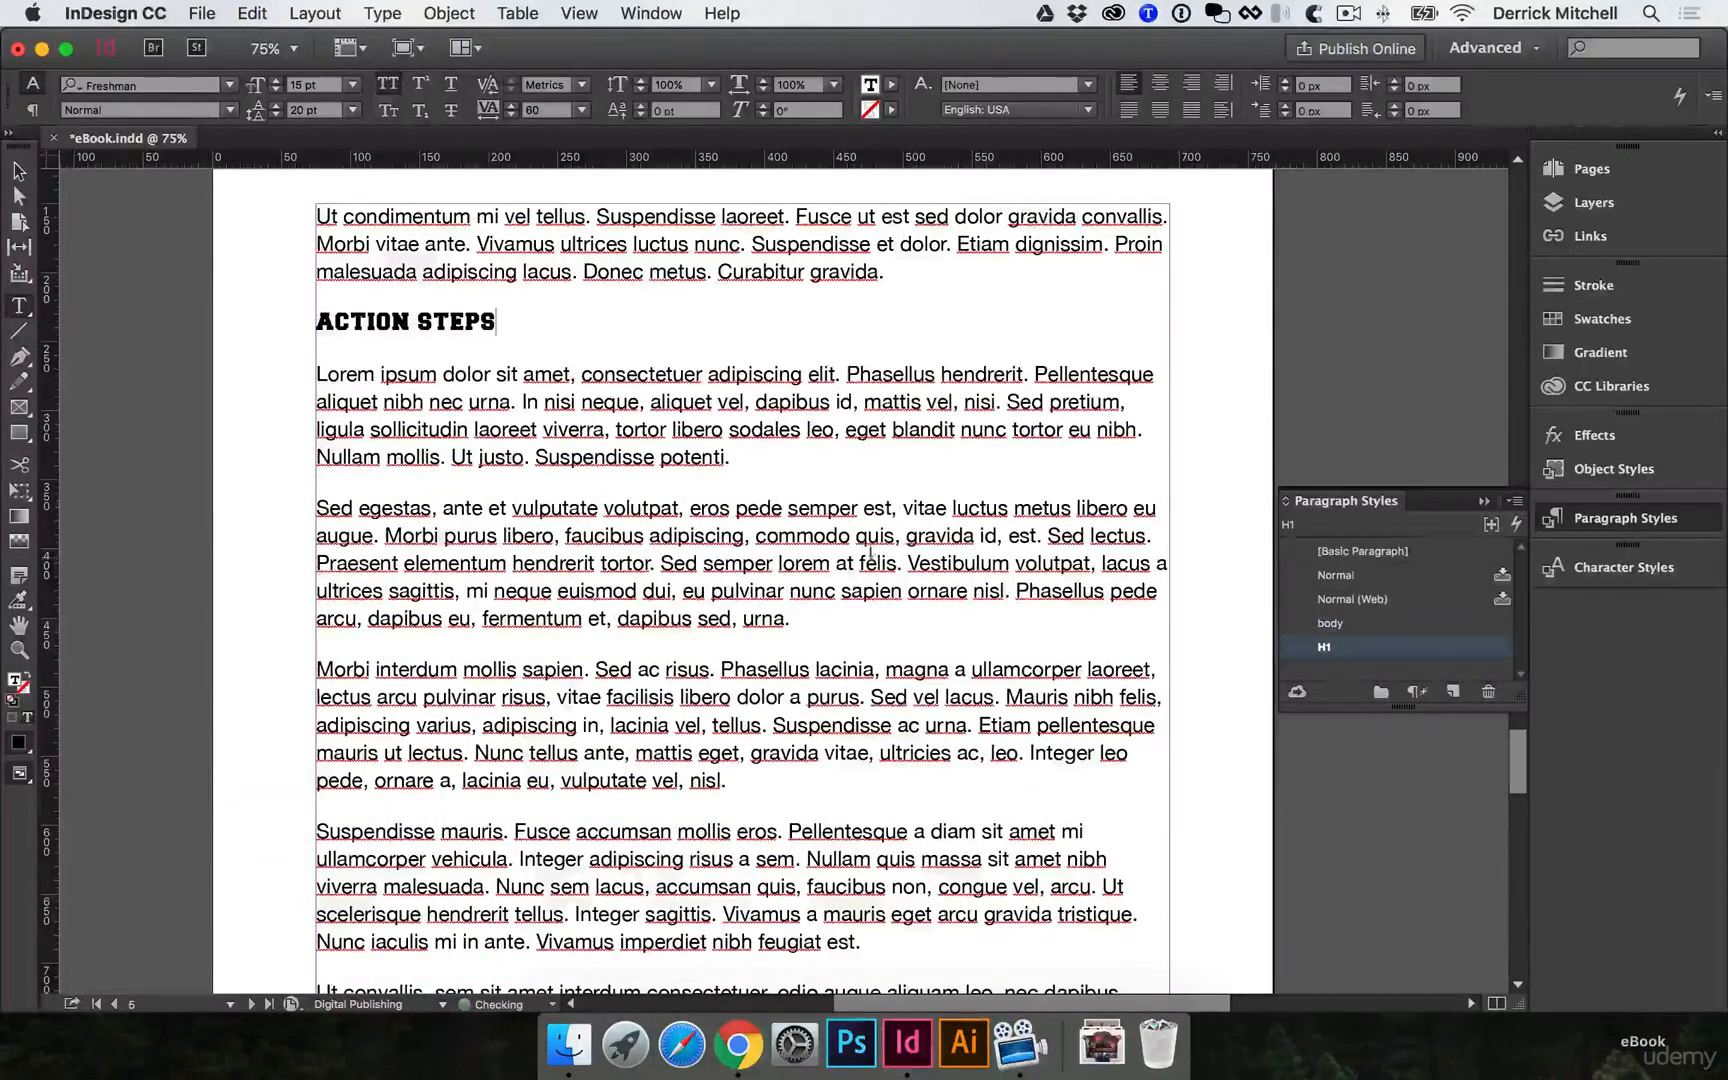
# Check how the text ends on page 5 and whether page 6 is used, and look back over the earlier pages with nothing selected.
pyautogui.scroll(-10, 870, 553)
pyautogui.press('Escape')
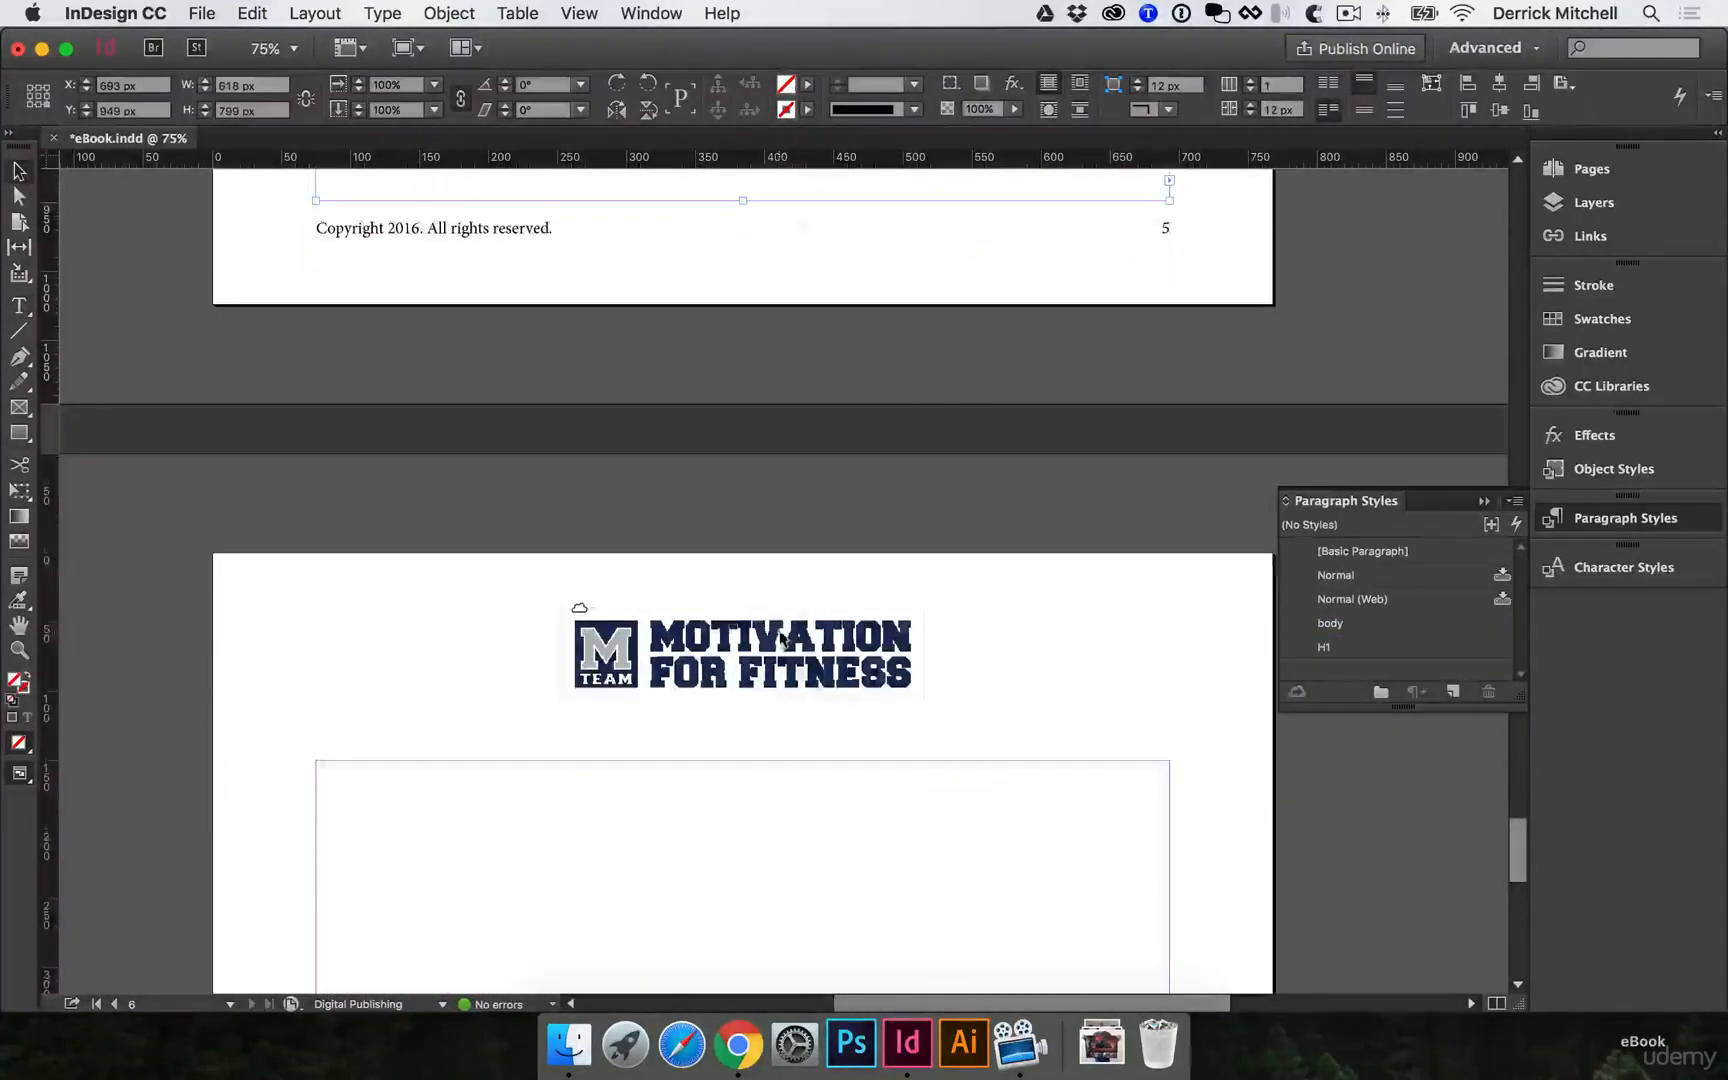
pyautogui.scroll(-5, 780, 636)
pyautogui.scroll(7, 948, 555)
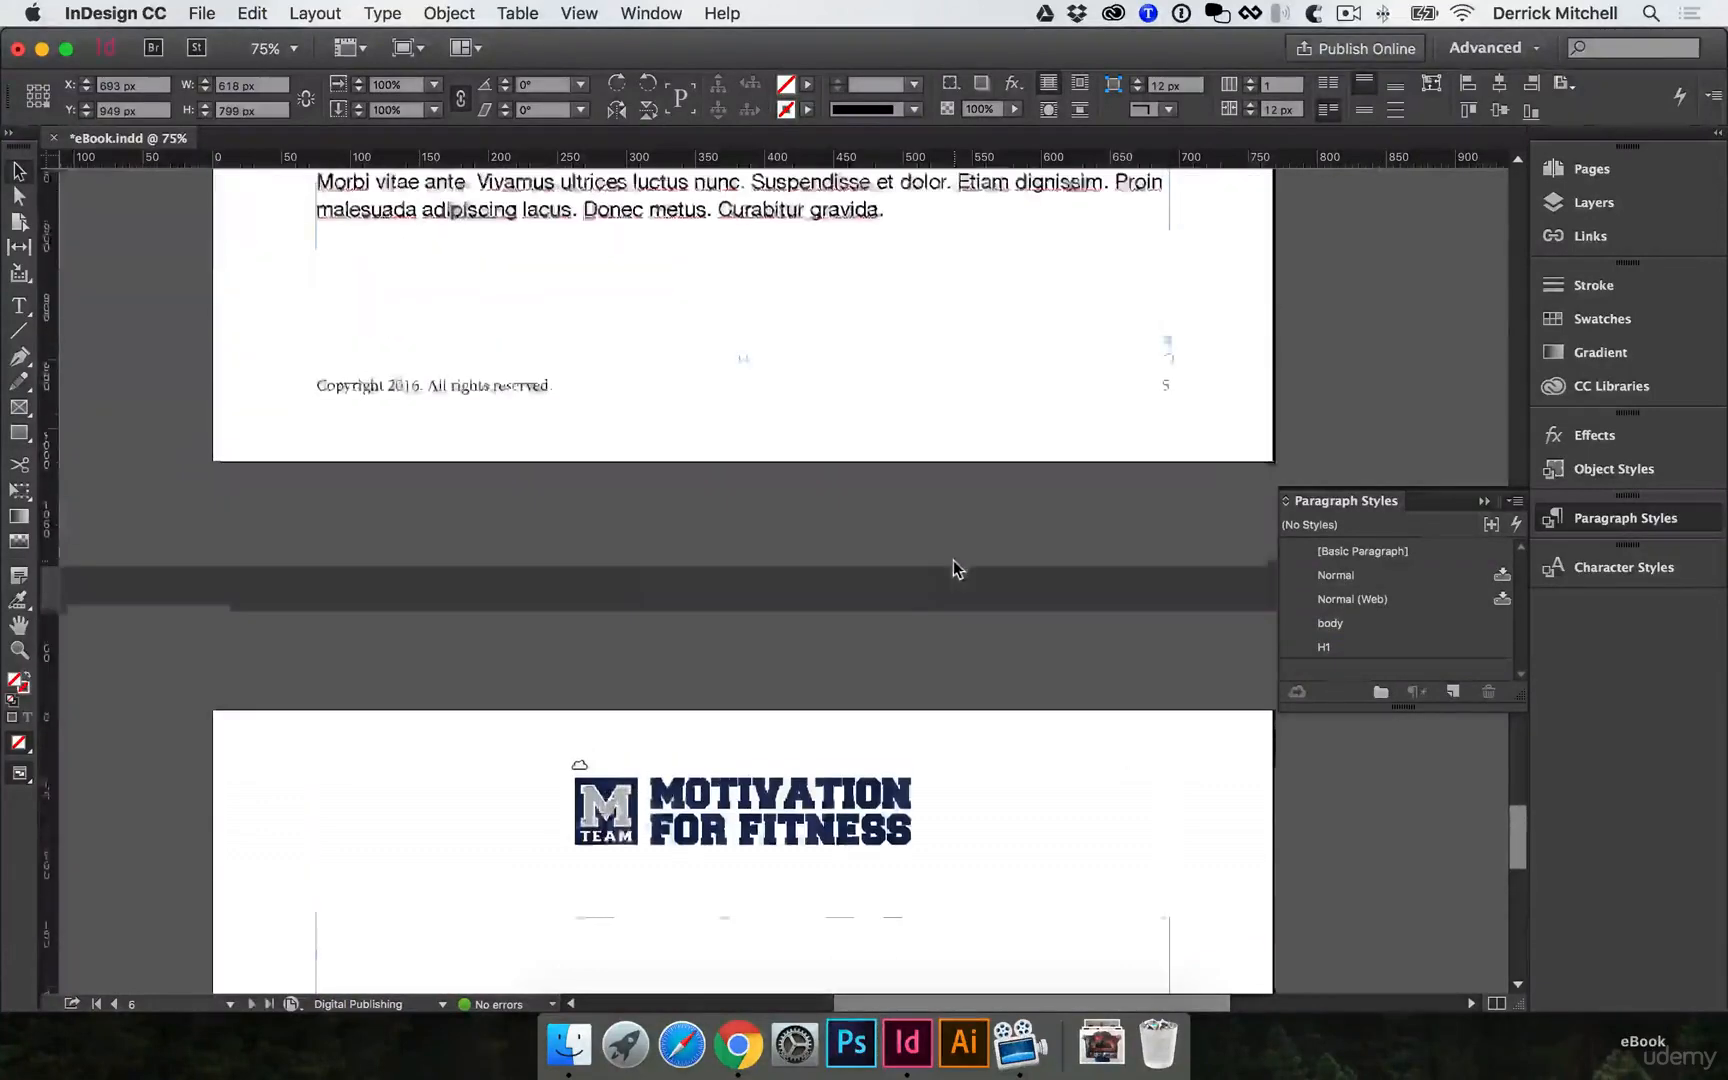
pyautogui.scroll(-3, 954, 562)
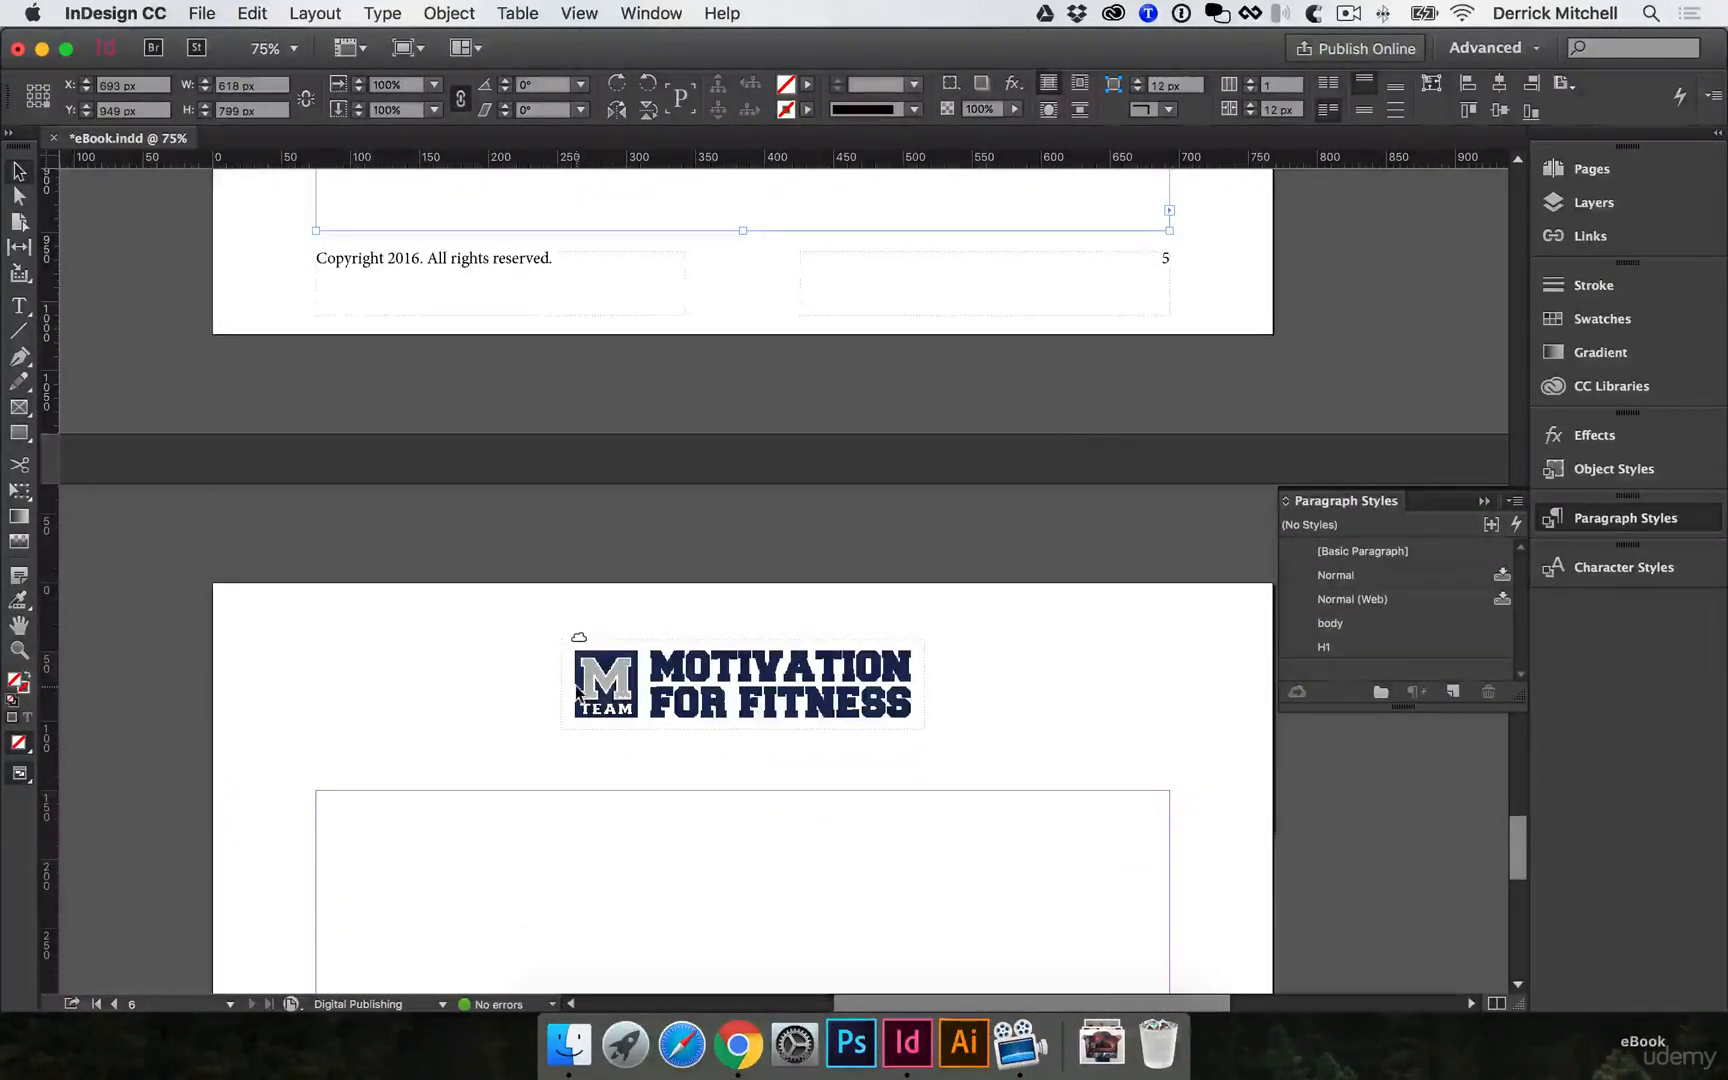
pyautogui.click(1169, 662)
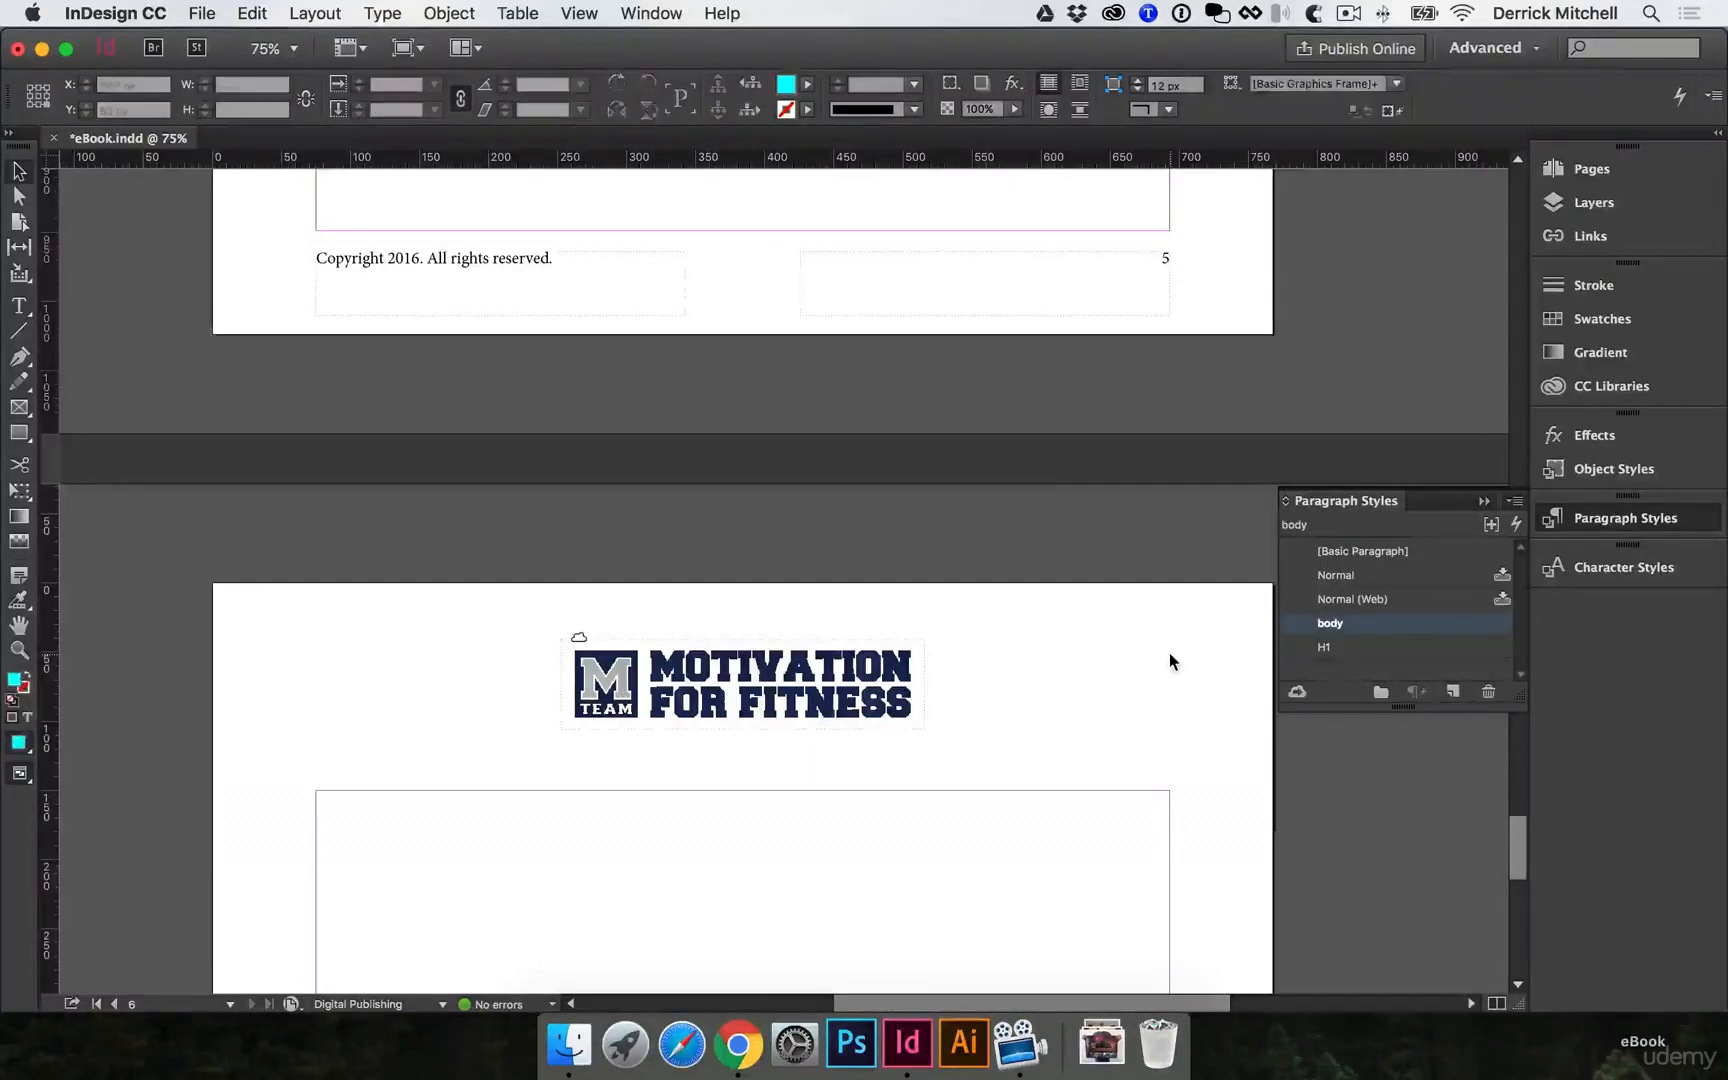
pyautogui.click(1592, 168)
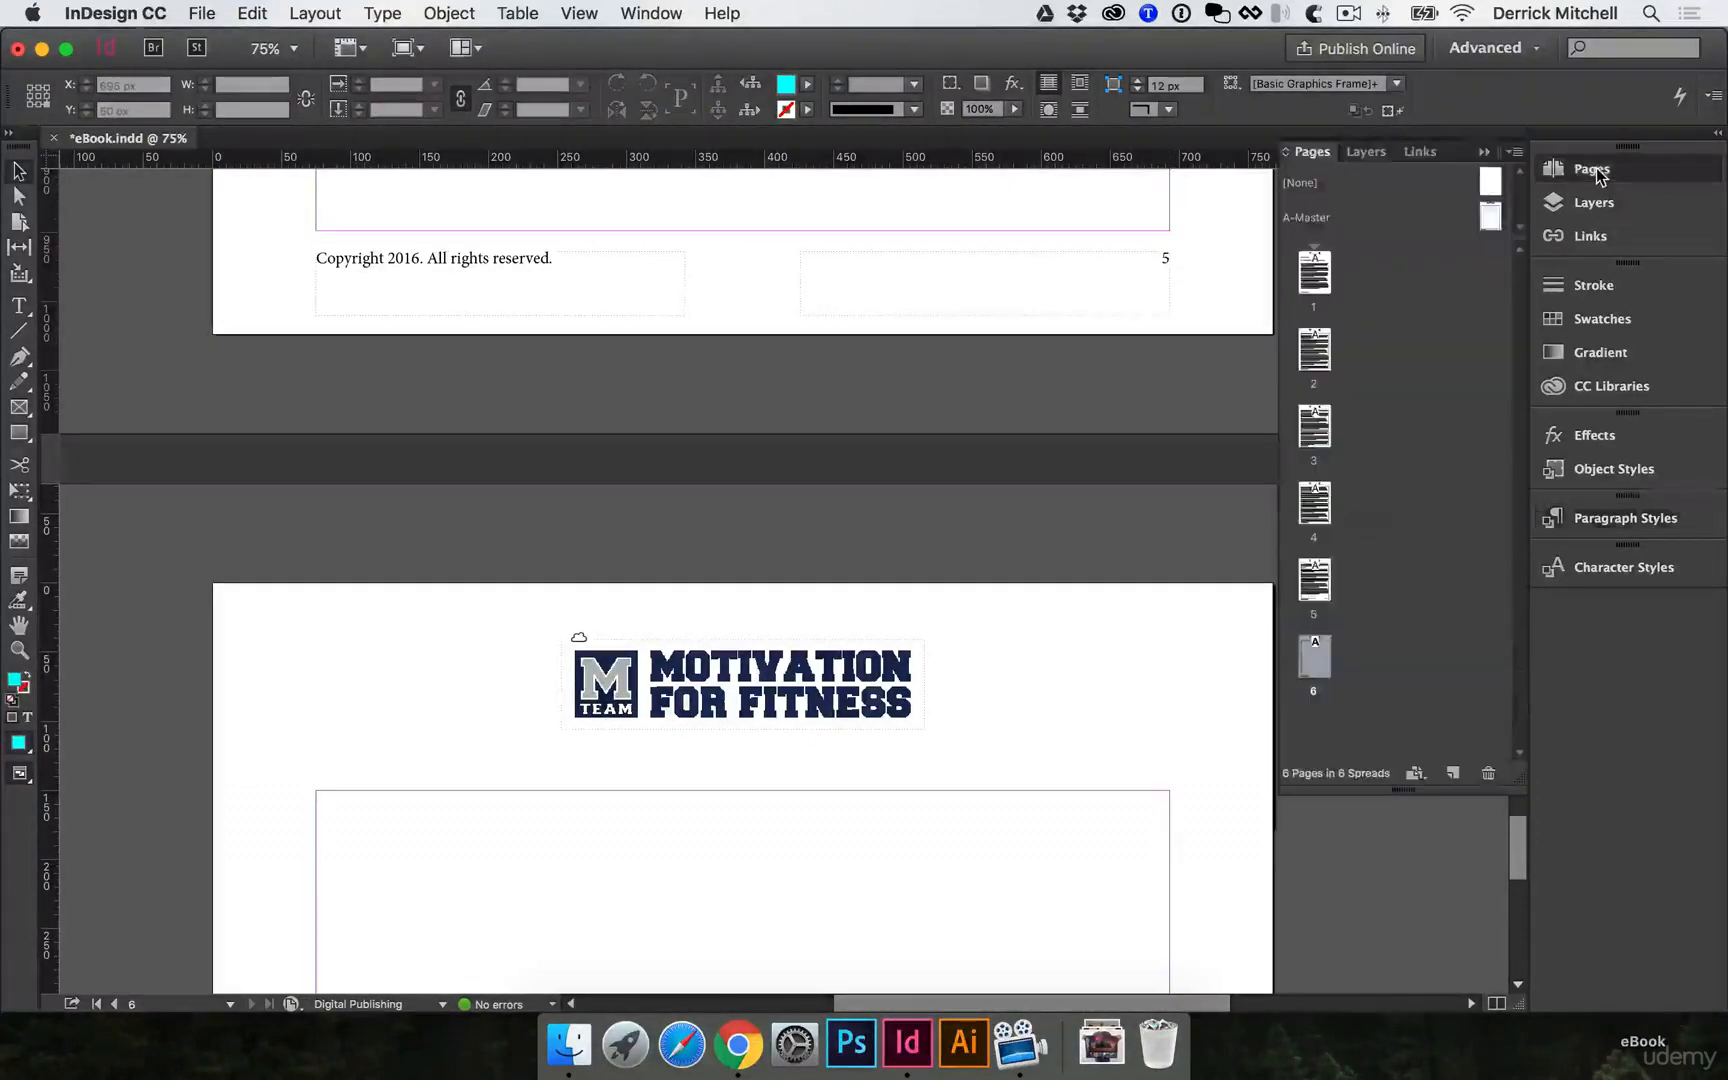
pyautogui.click(1413, 382)
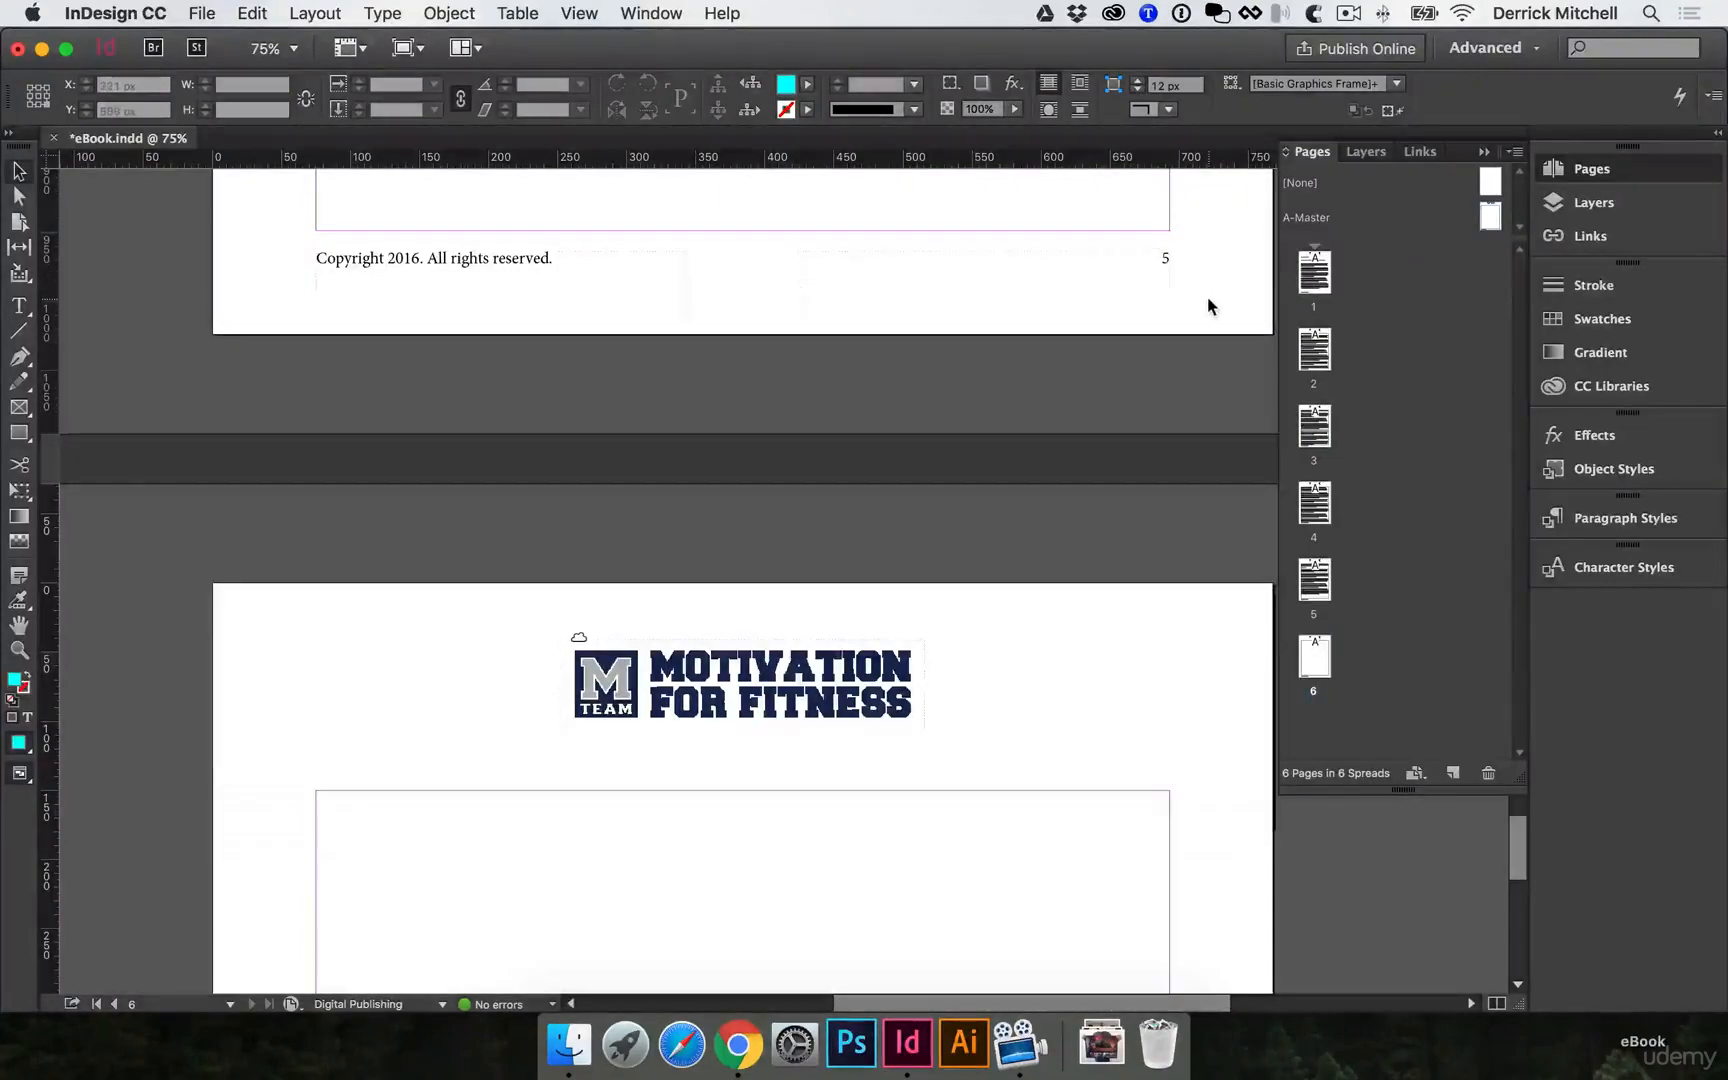
pyautogui.scroll(20, 1207, 297)
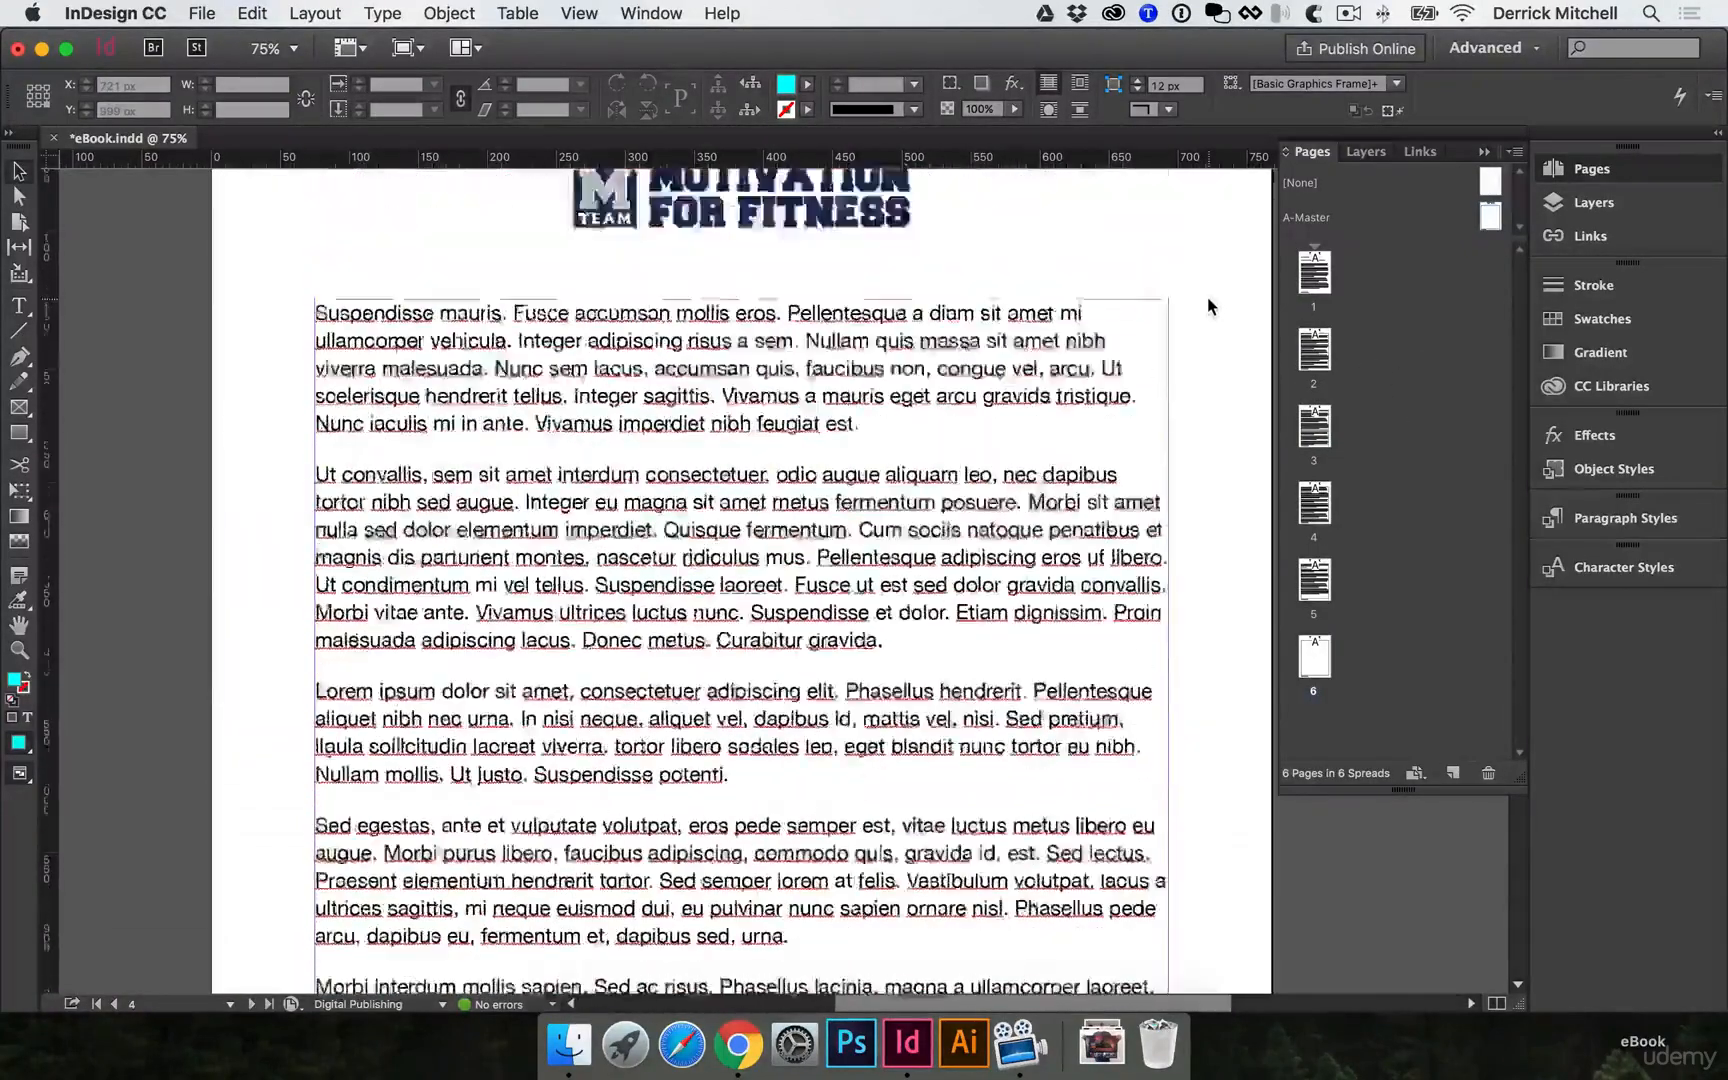
pyautogui.scroll(3, 1207, 297)
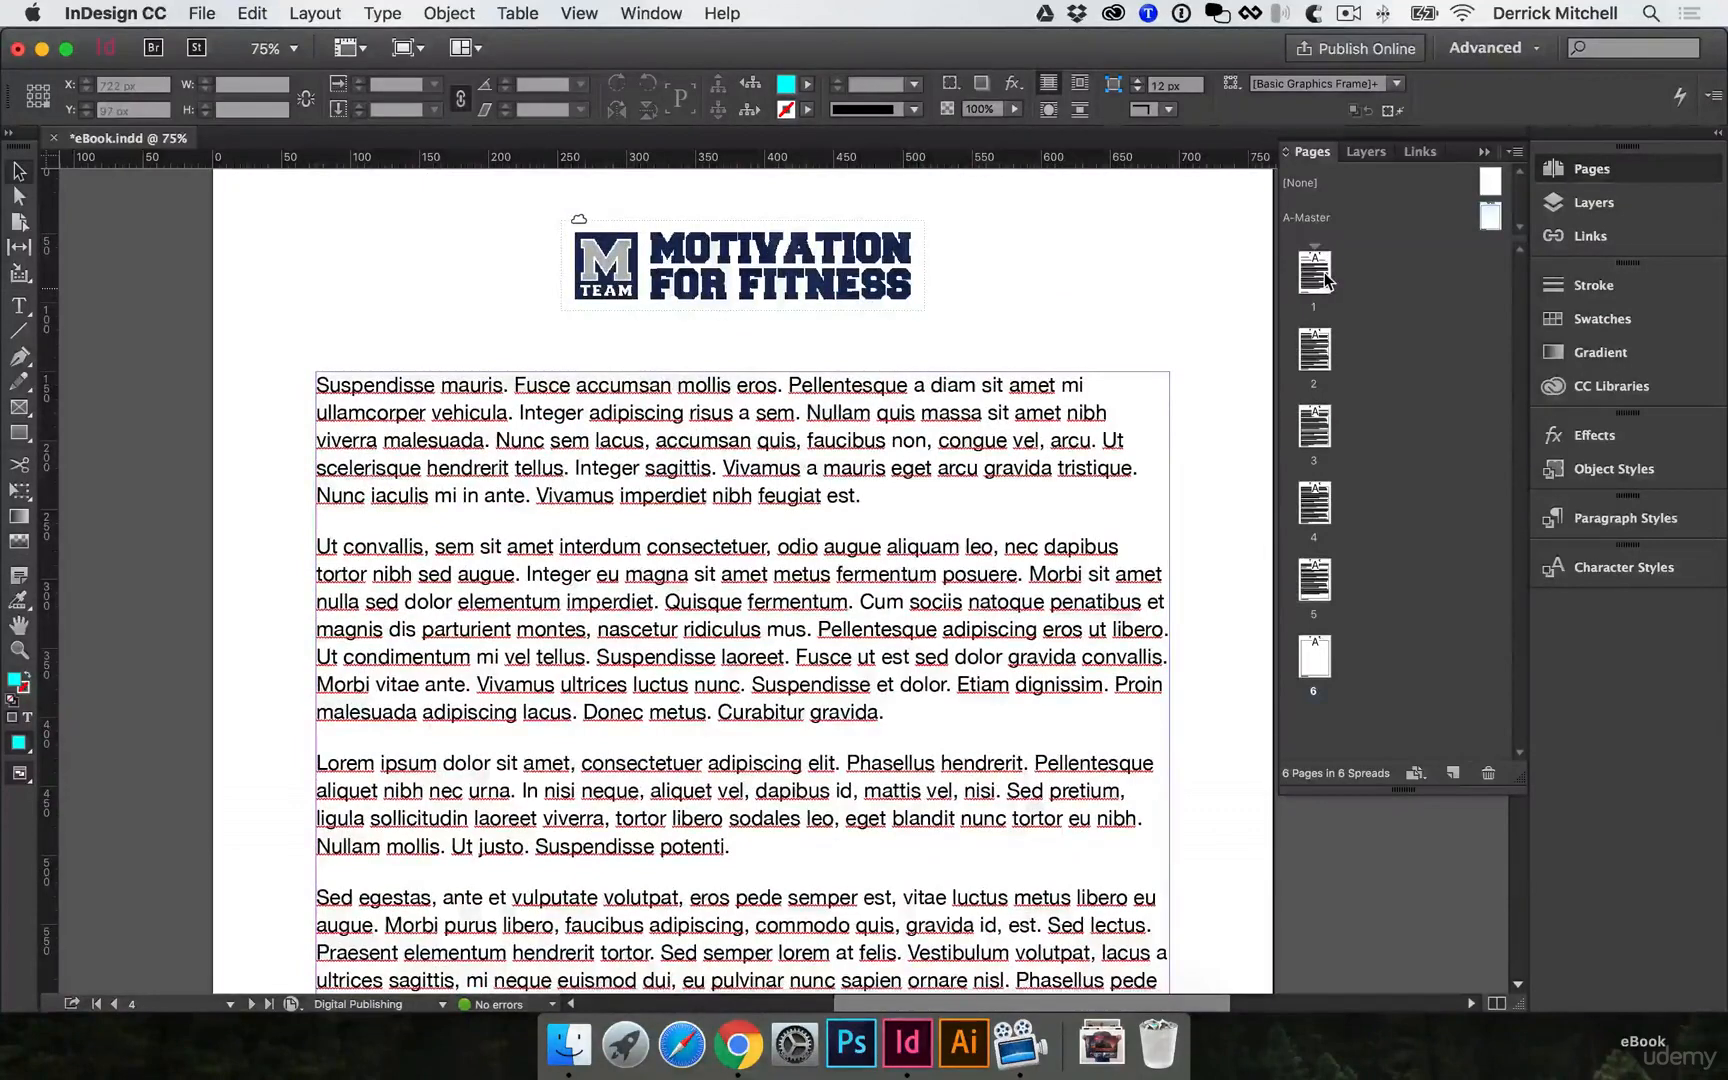
# Insert a new page after page 1 and move it to the front of the document as the first page.
pyautogui.click(1326, 281)
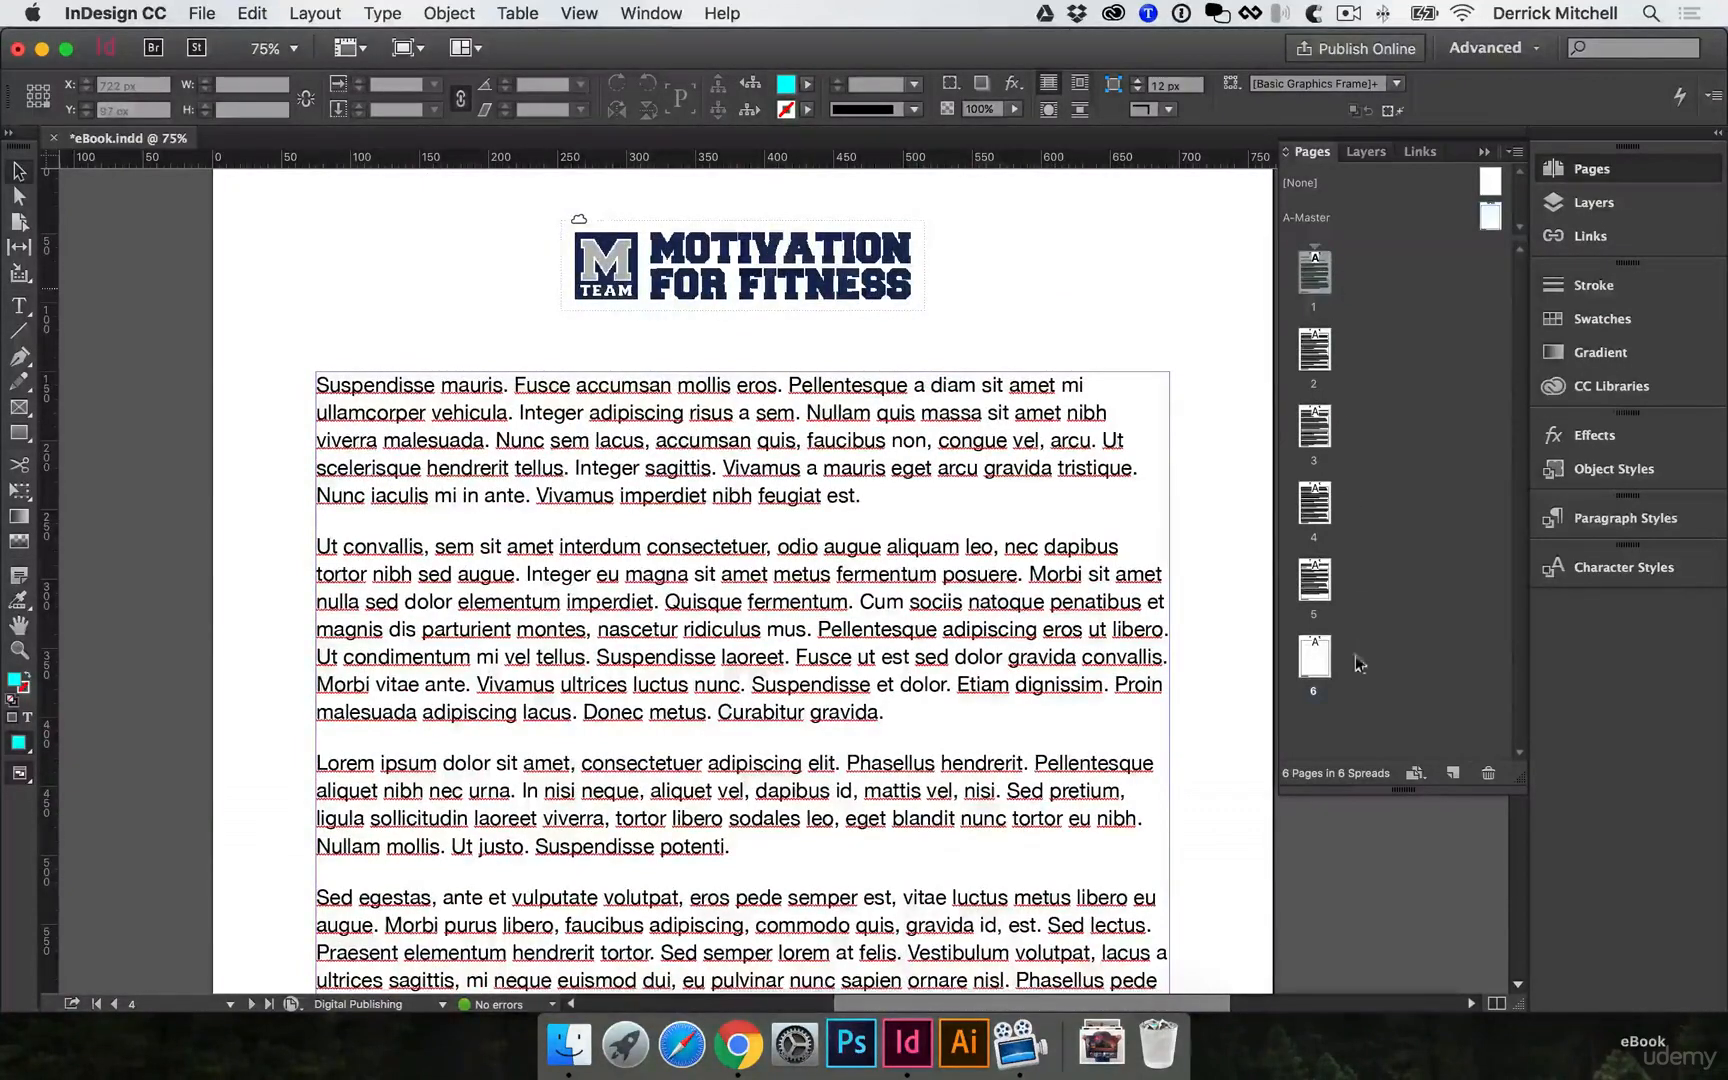
pyautogui.click(1453, 774)
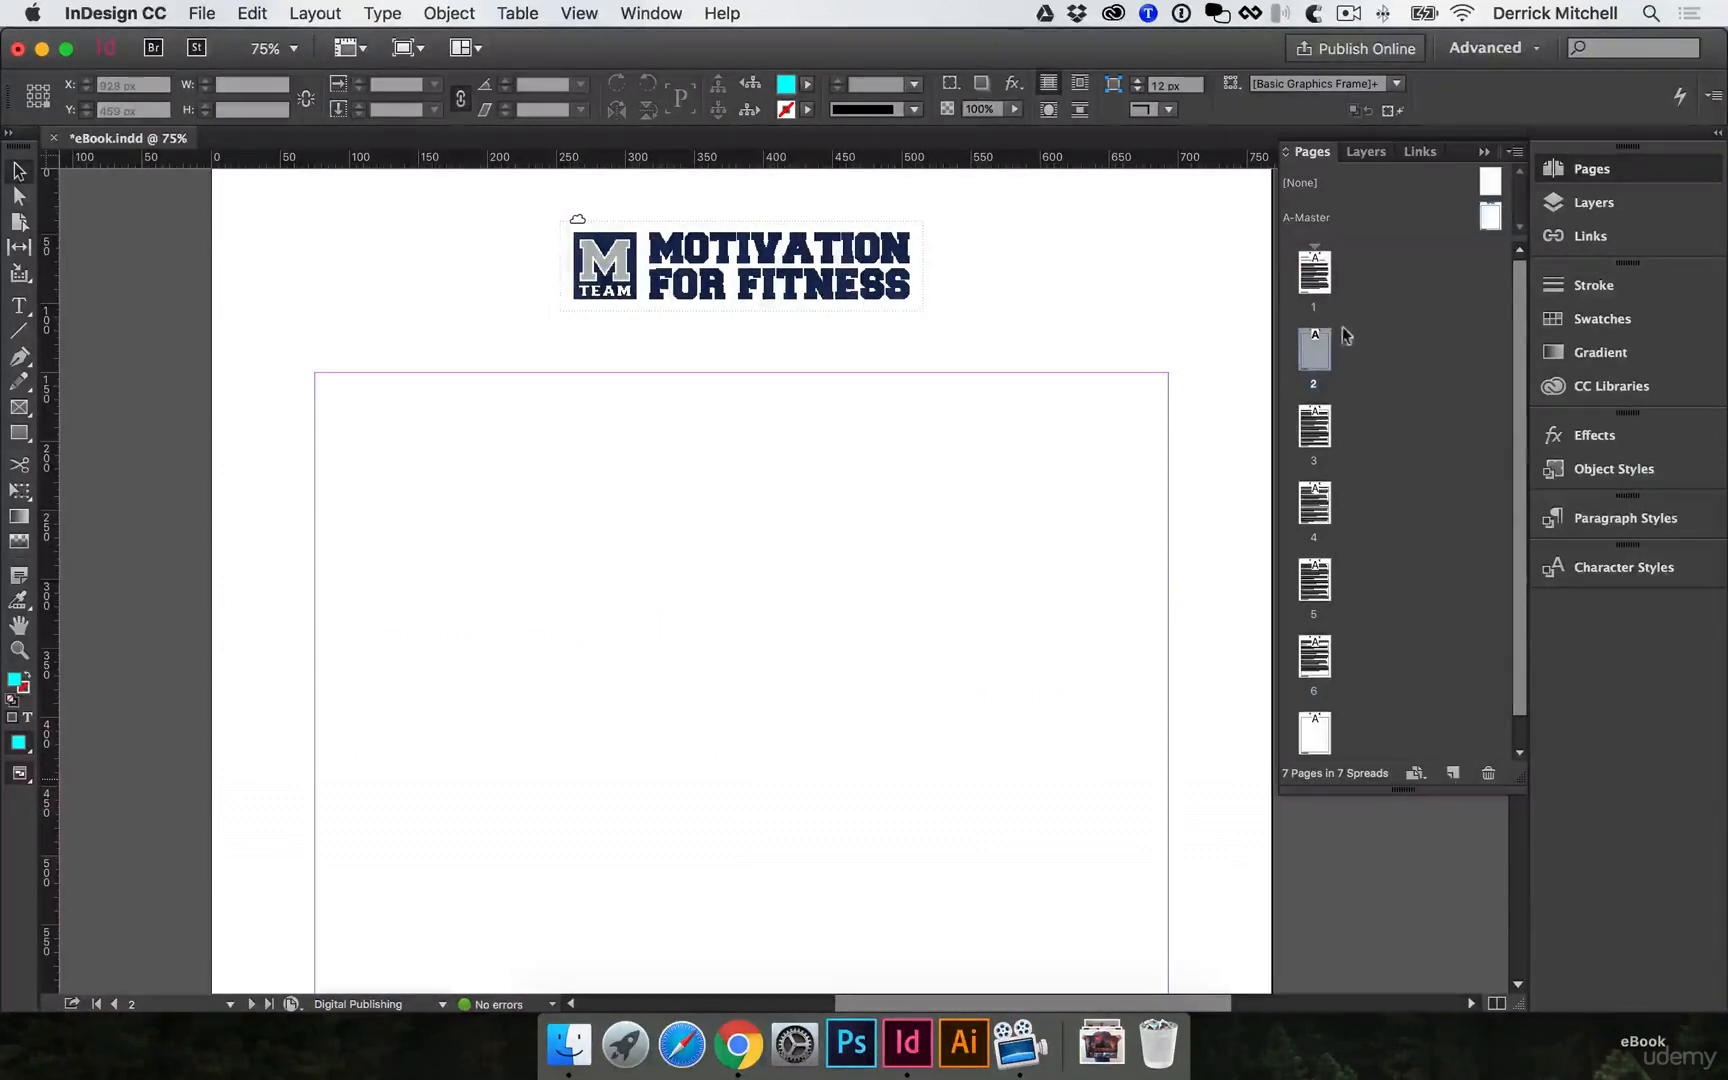
pyautogui.moveTo(1316, 354); pyautogui.dragTo(1296, 297)
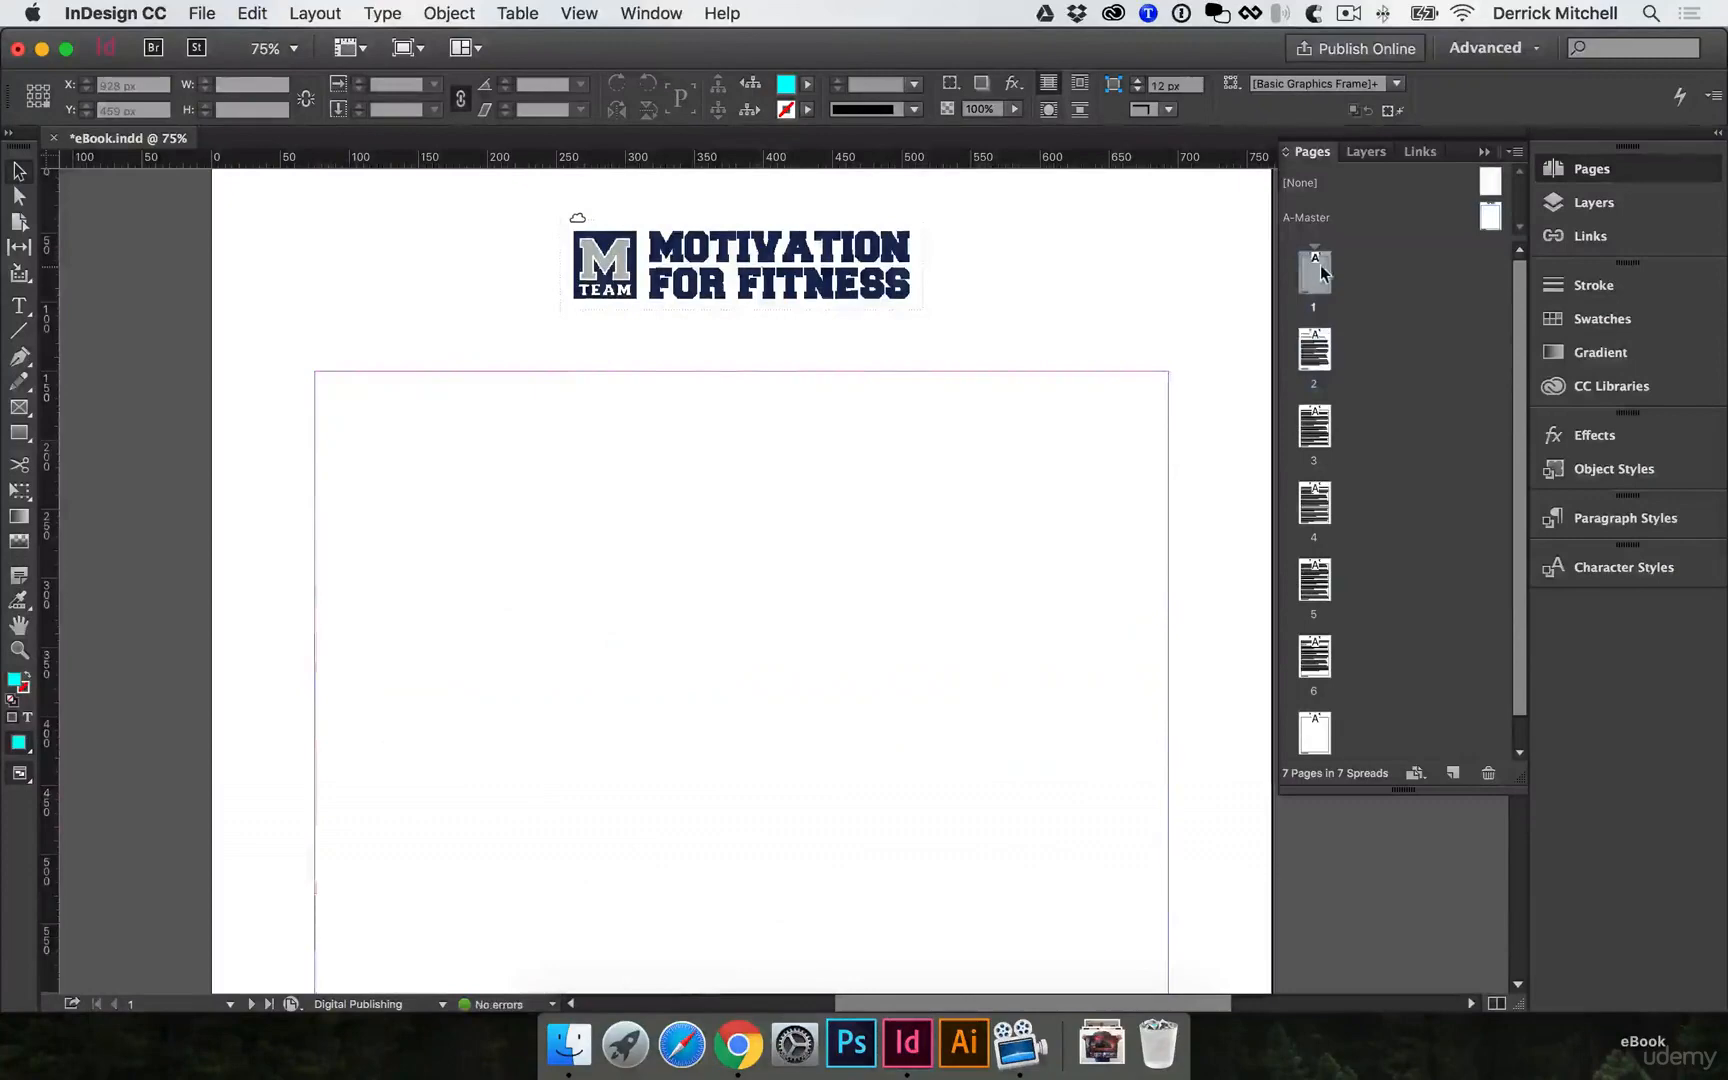
pyautogui.click(1080, 432)
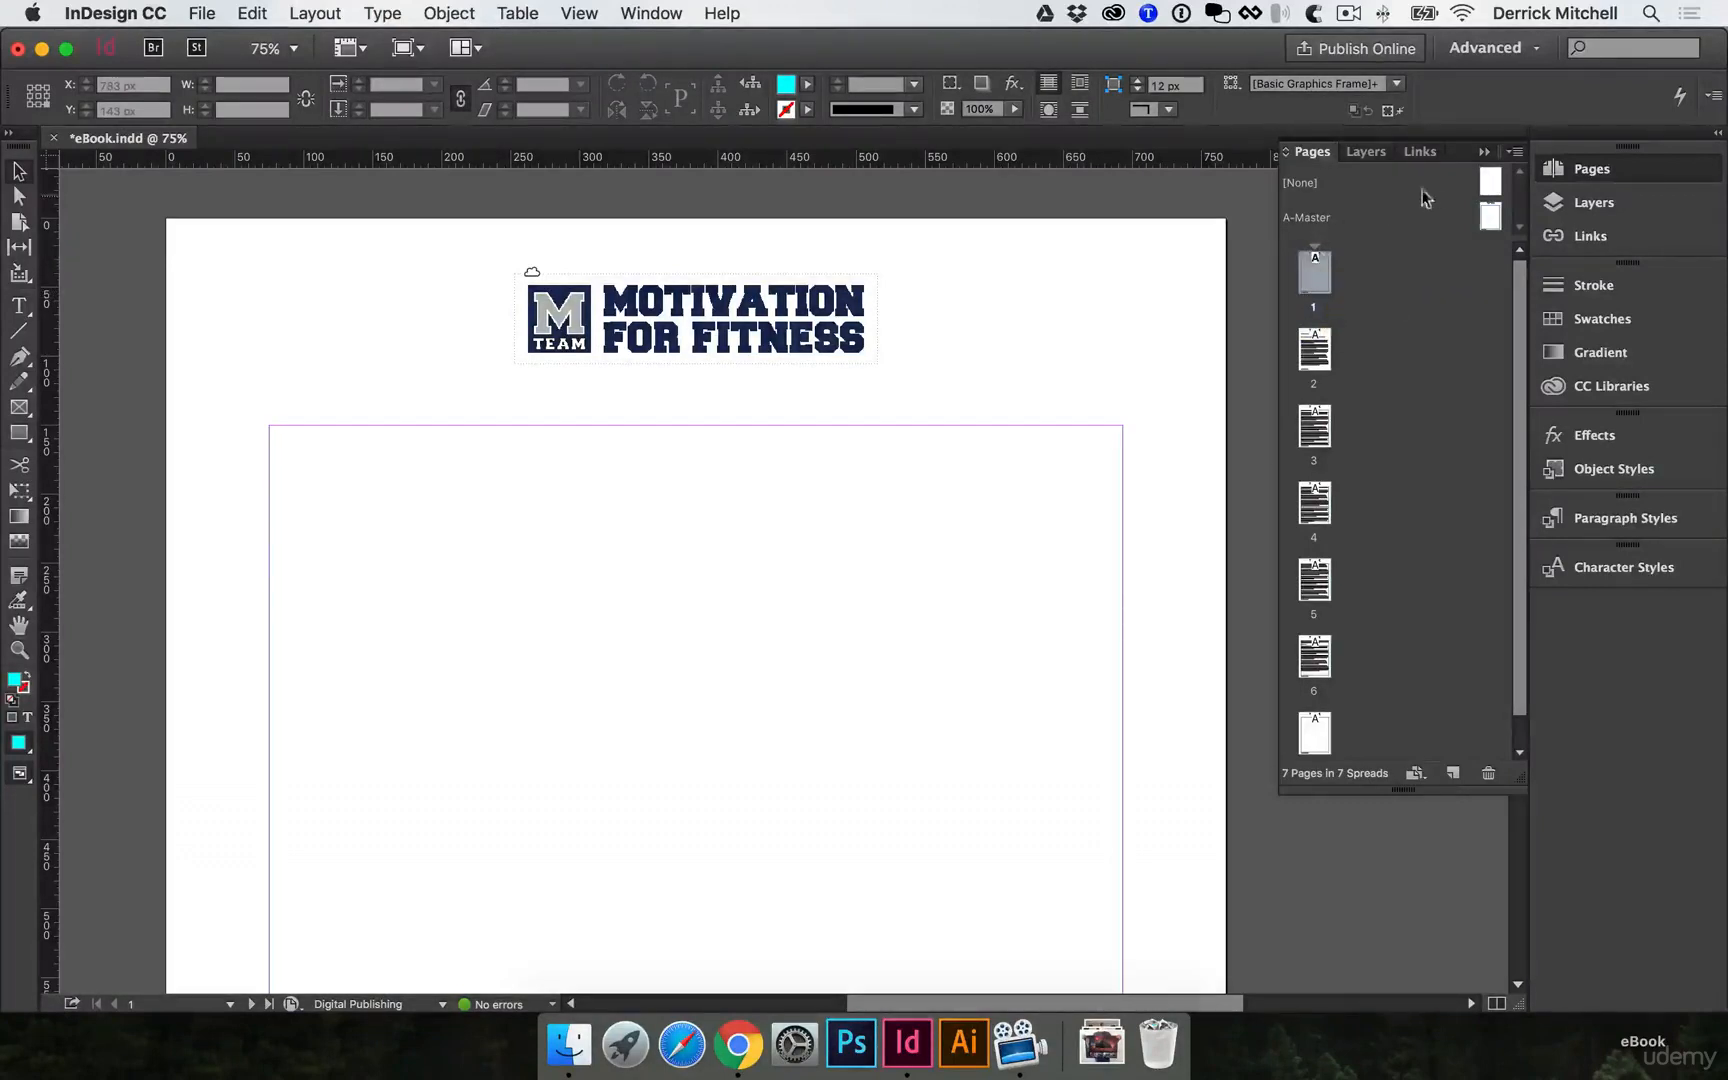
# Apply the [None] master to page 1 and check that the logo and footers are gone.
pyautogui.moveTo(1488, 175); pyautogui.dragTo(1323, 278)
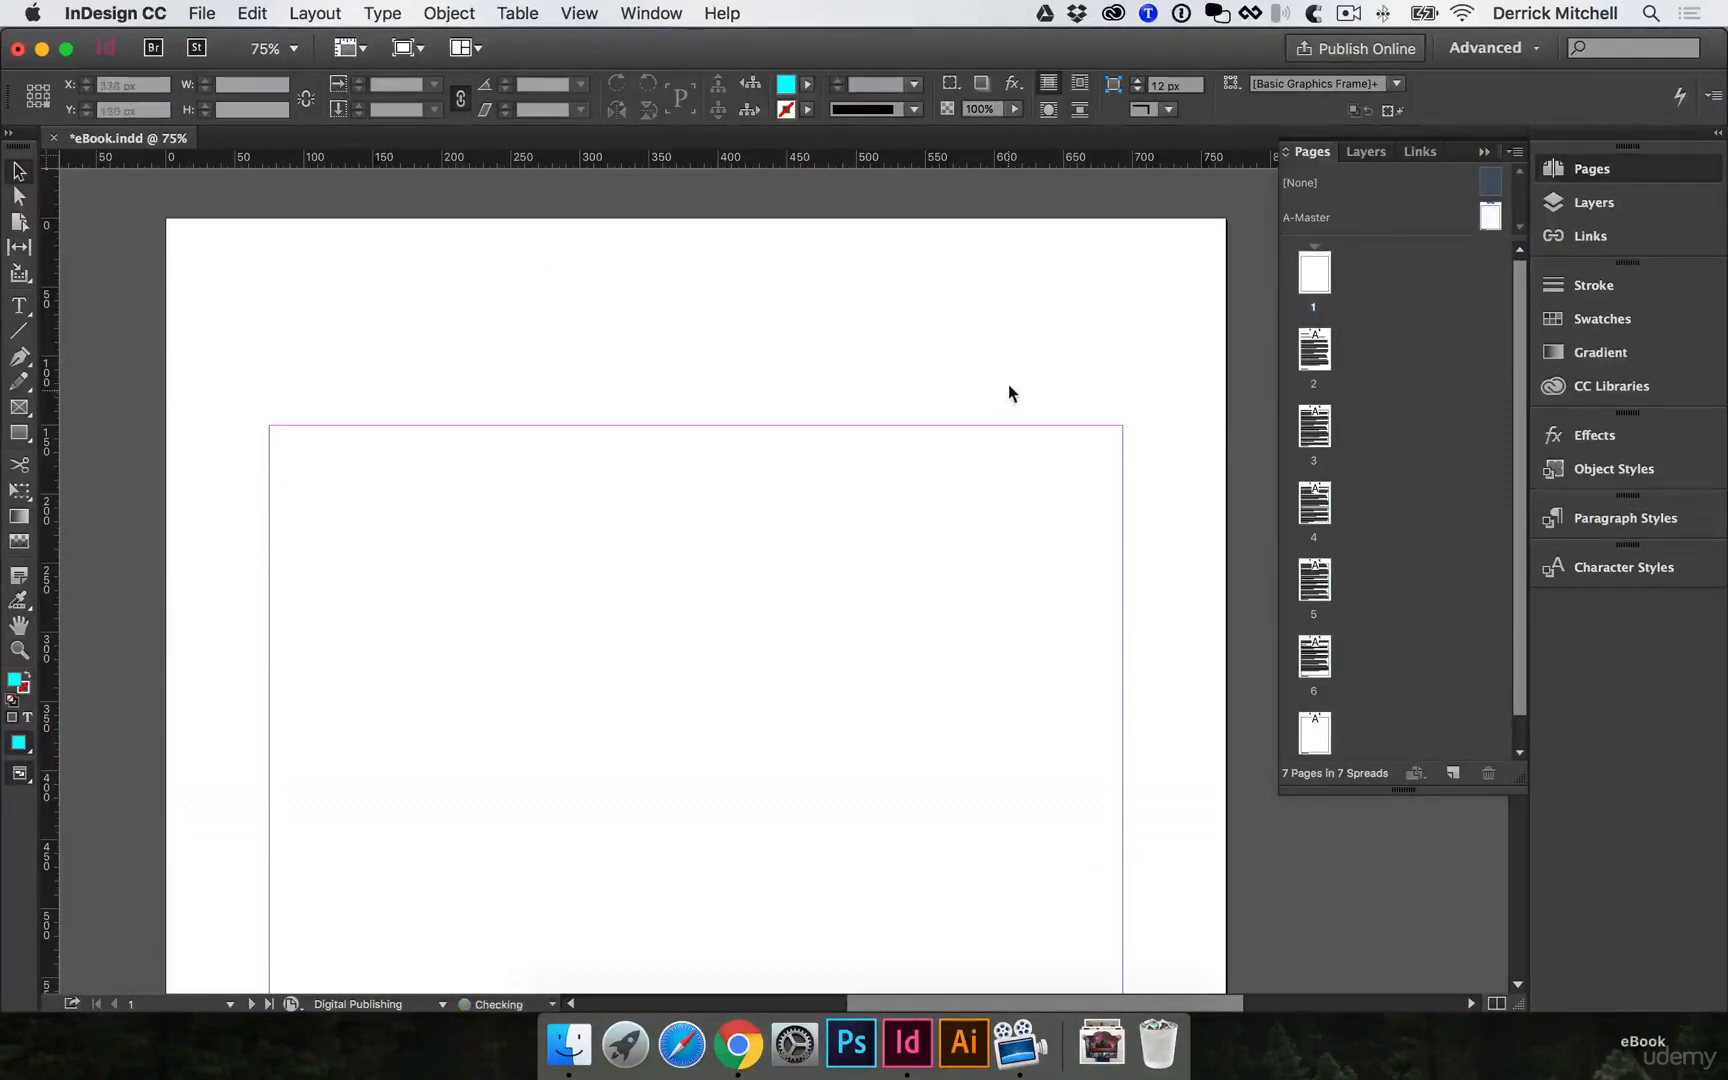
pyautogui.scroll(-10, 964, 343)
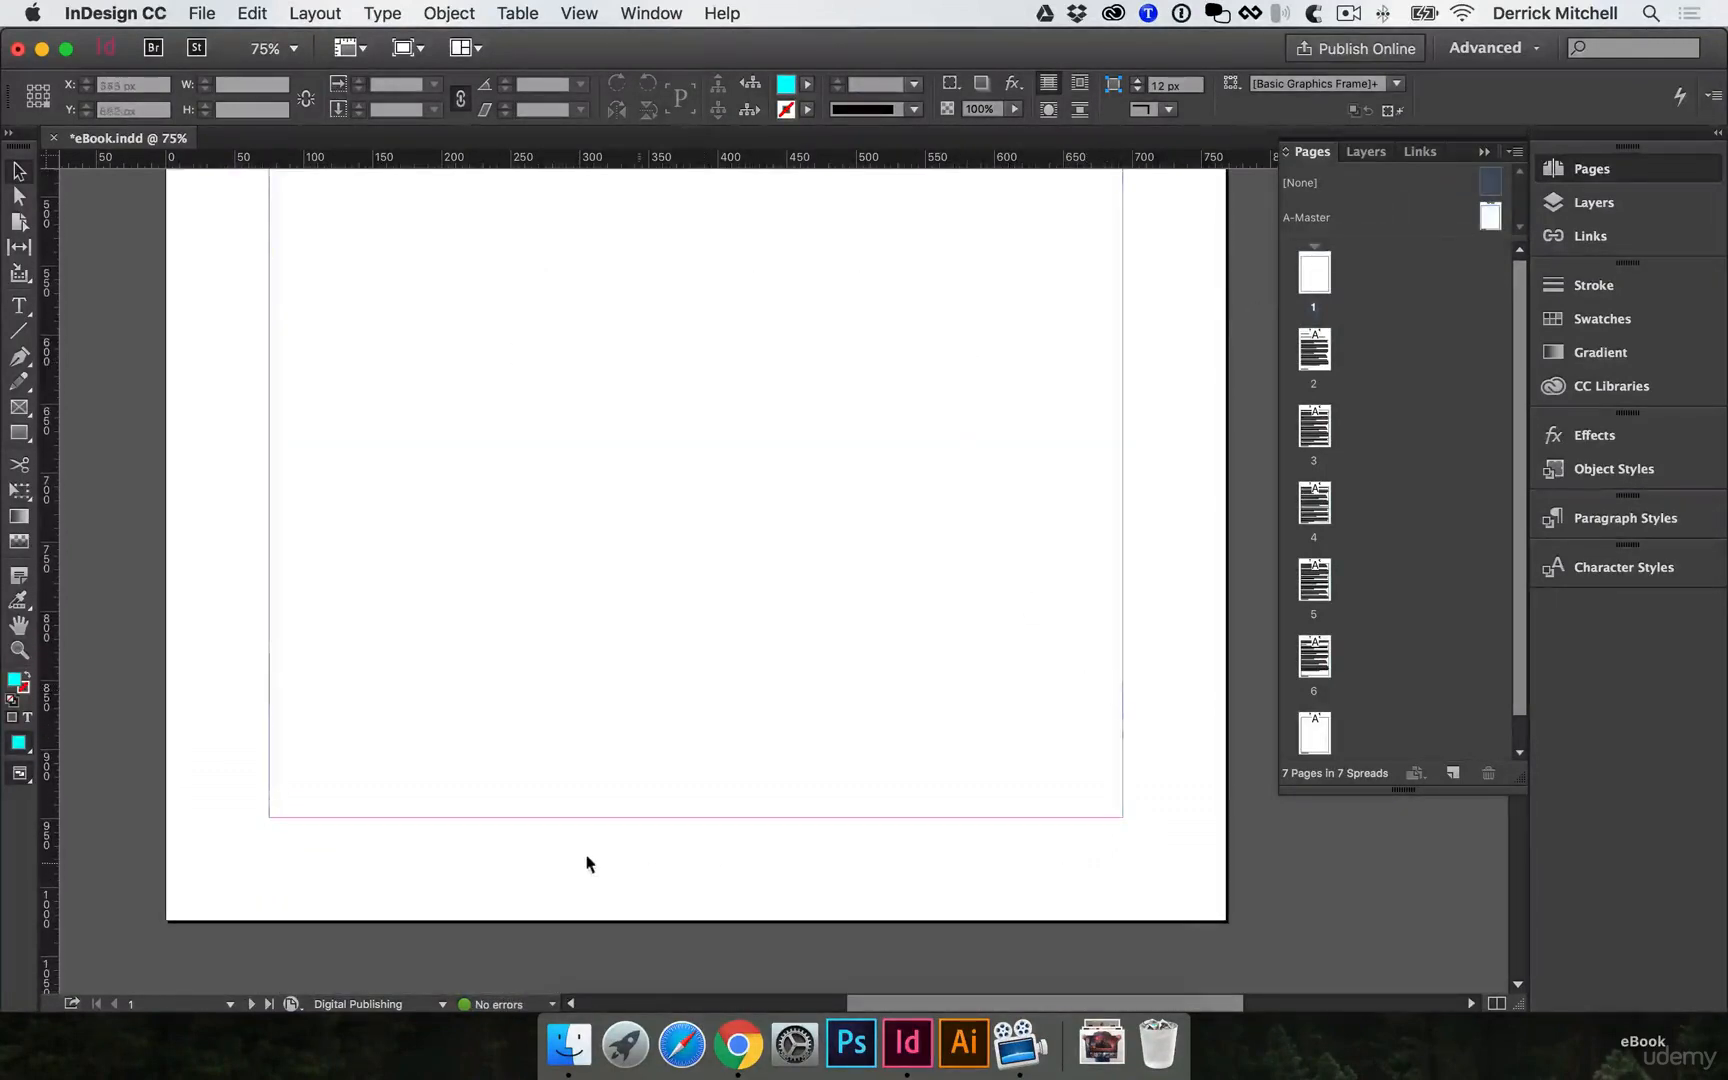
pyautogui.scroll(10, 564, 612)
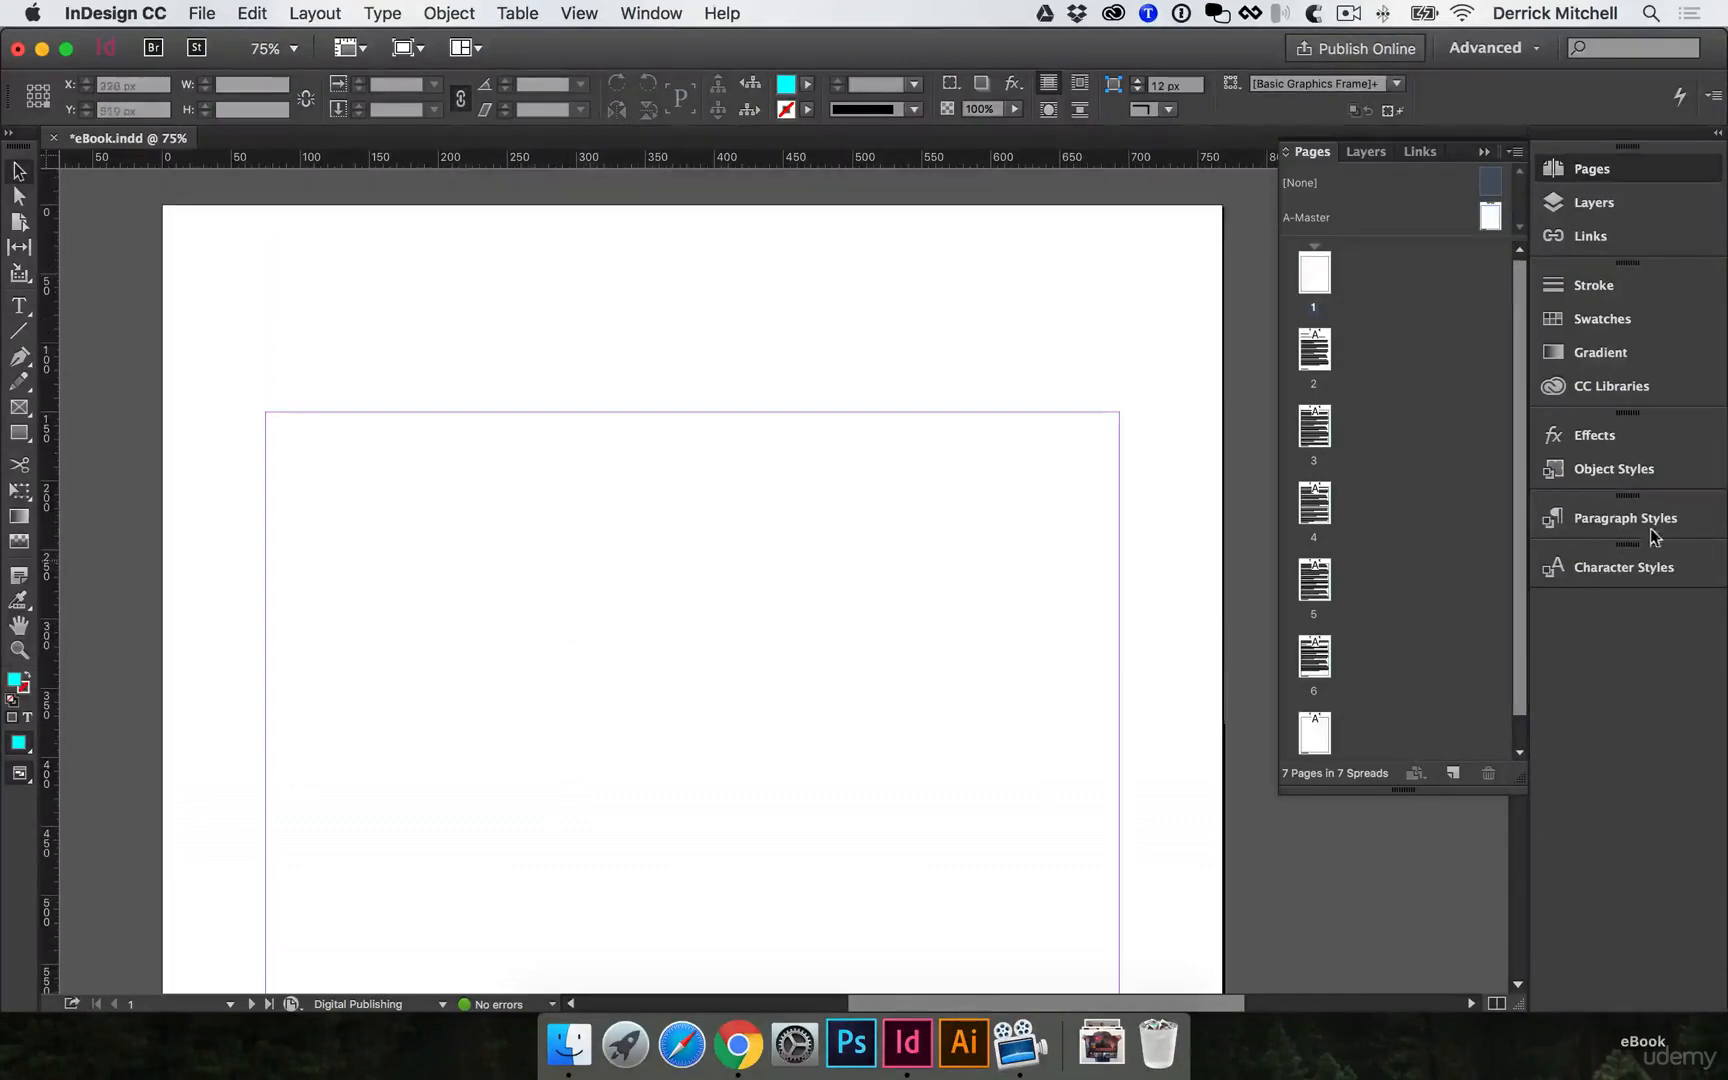
# Load the "Different items" dumbbells and sneakers image from the MTeam library for placing on page 1.
pyautogui.click(1593, 387)
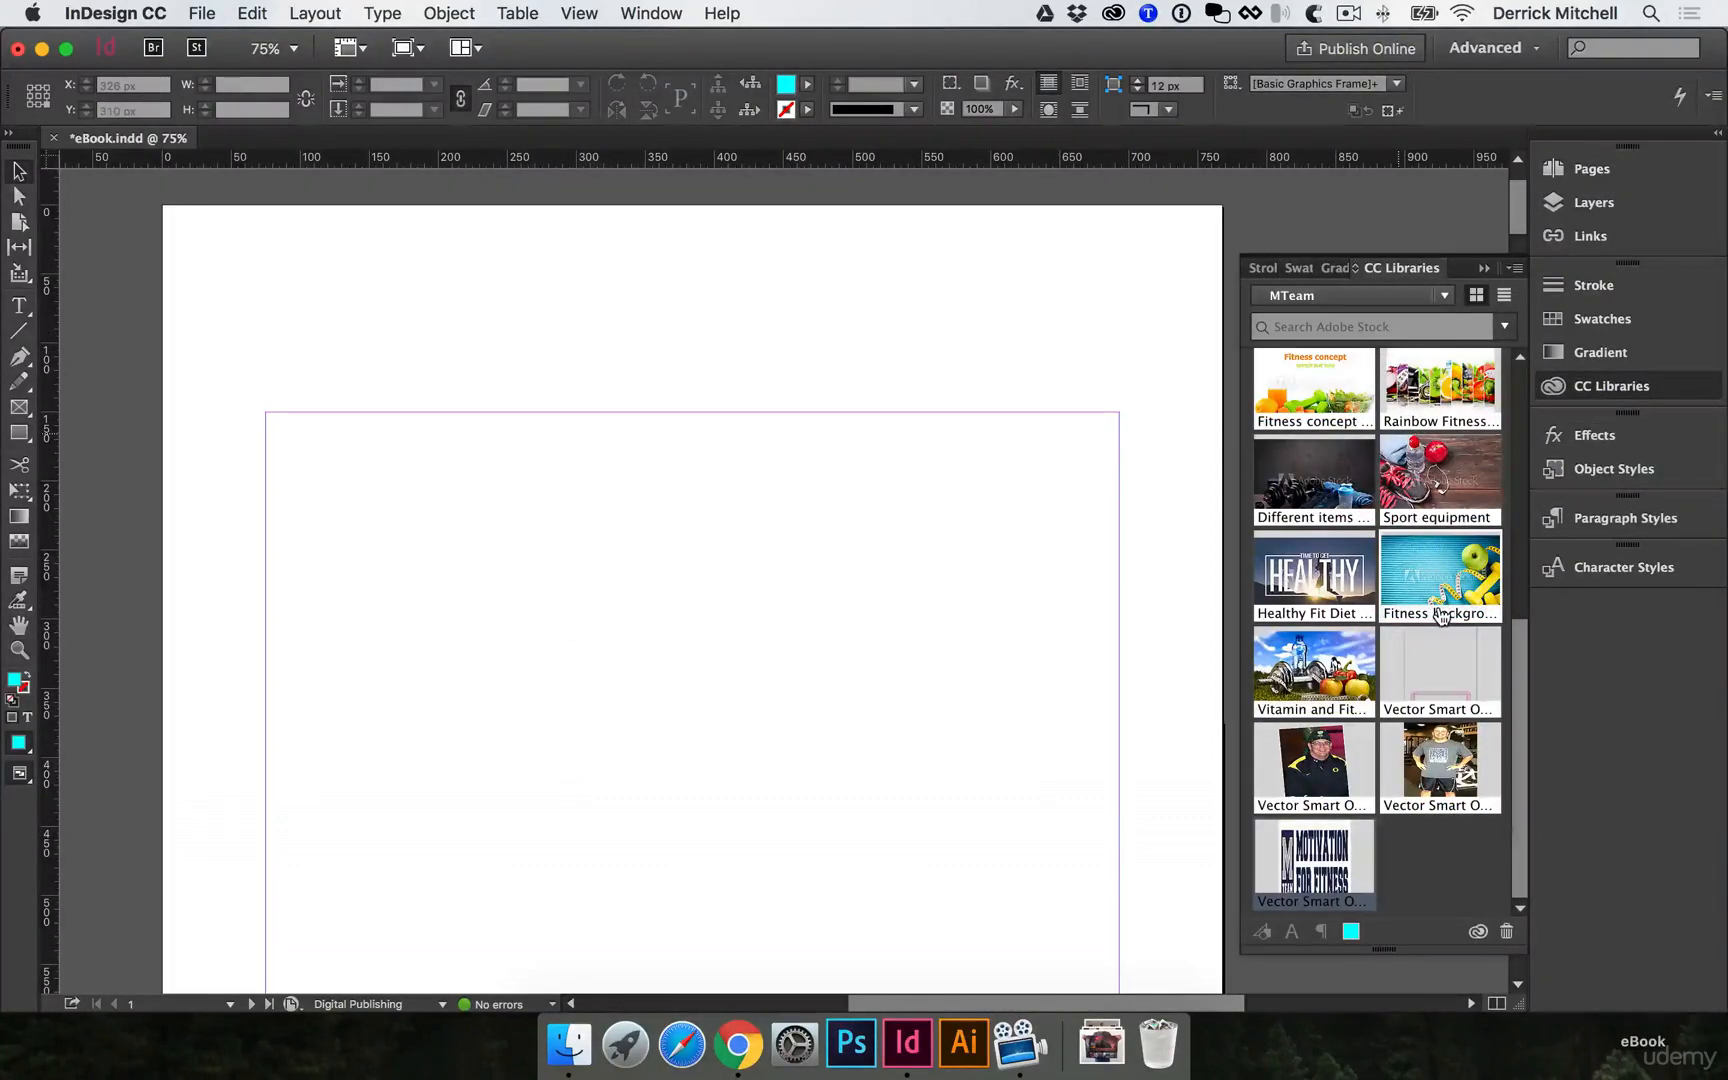
pyautogui.moveTo(1350, 588)
pyautogui.mouseDown()
pyautogui.moveTo(1333, 467)
pyautogui.moveTo(653, 491)
pyautogui.moveTo(653, 511)
pyautogui.mouseUp()
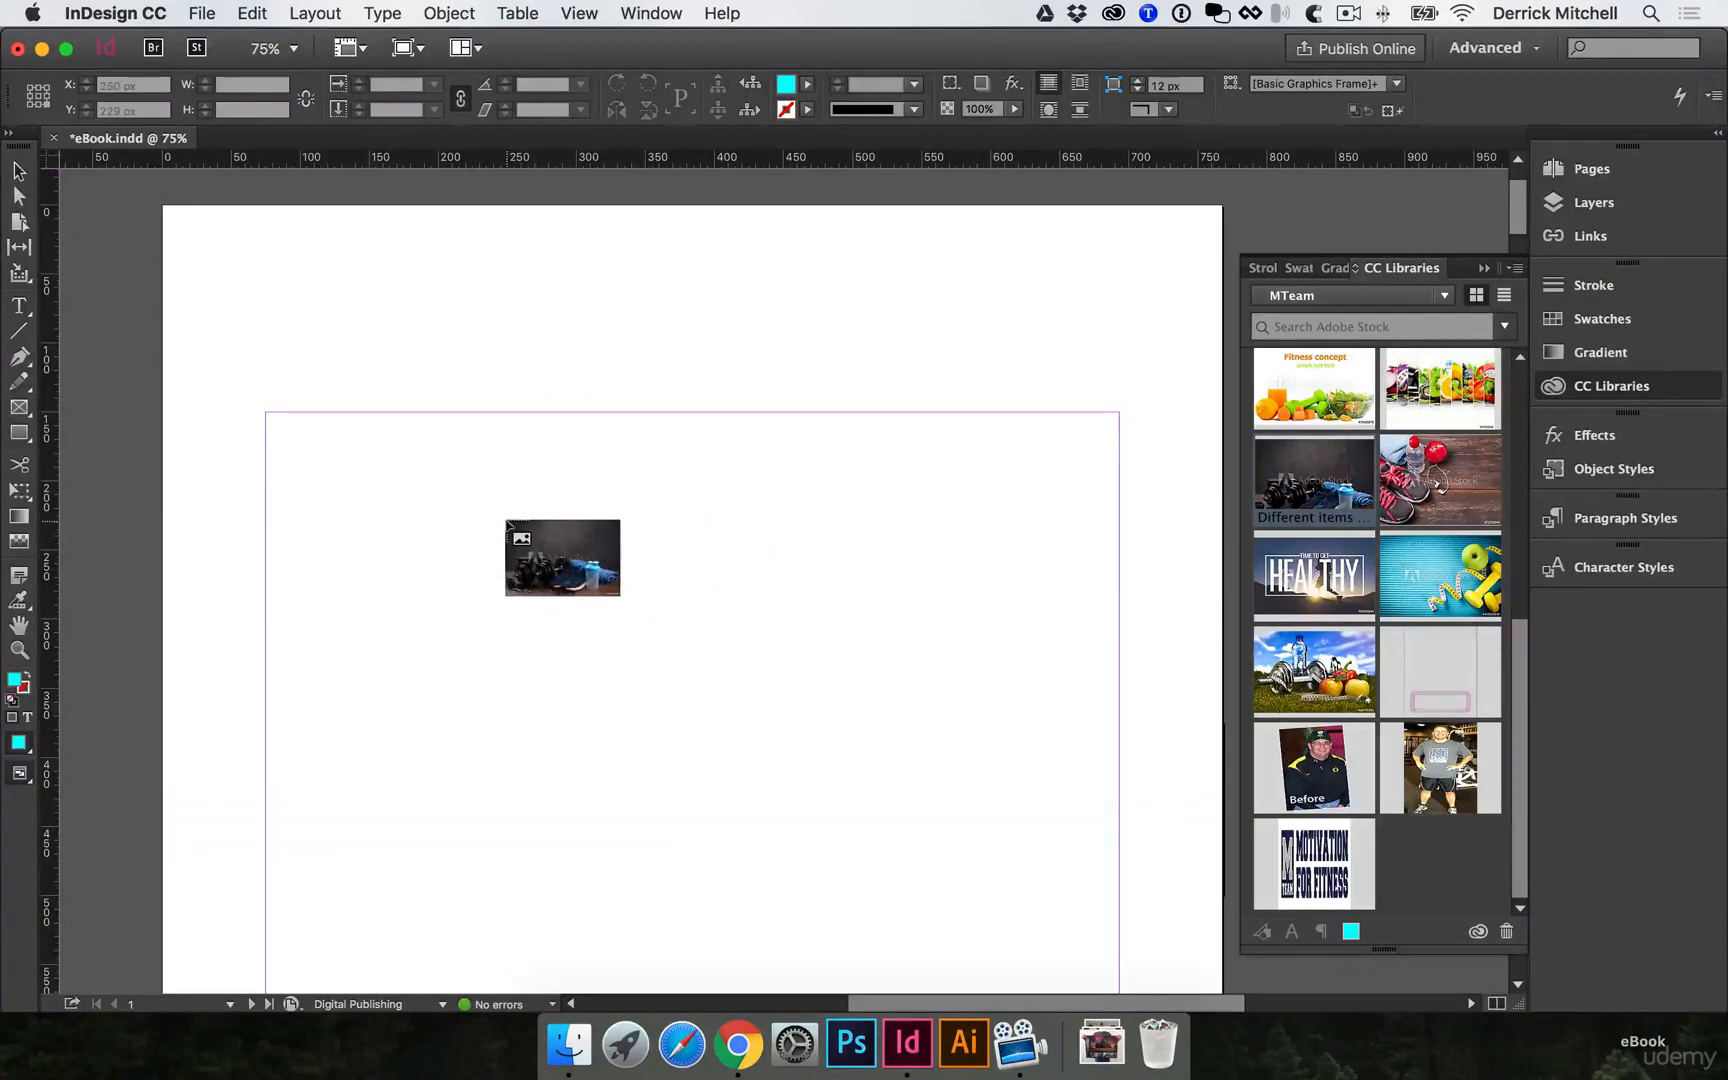
# Try placing the loaded image at its full size on page 1, and undo the placement.
pyautogui.click(413, 457)
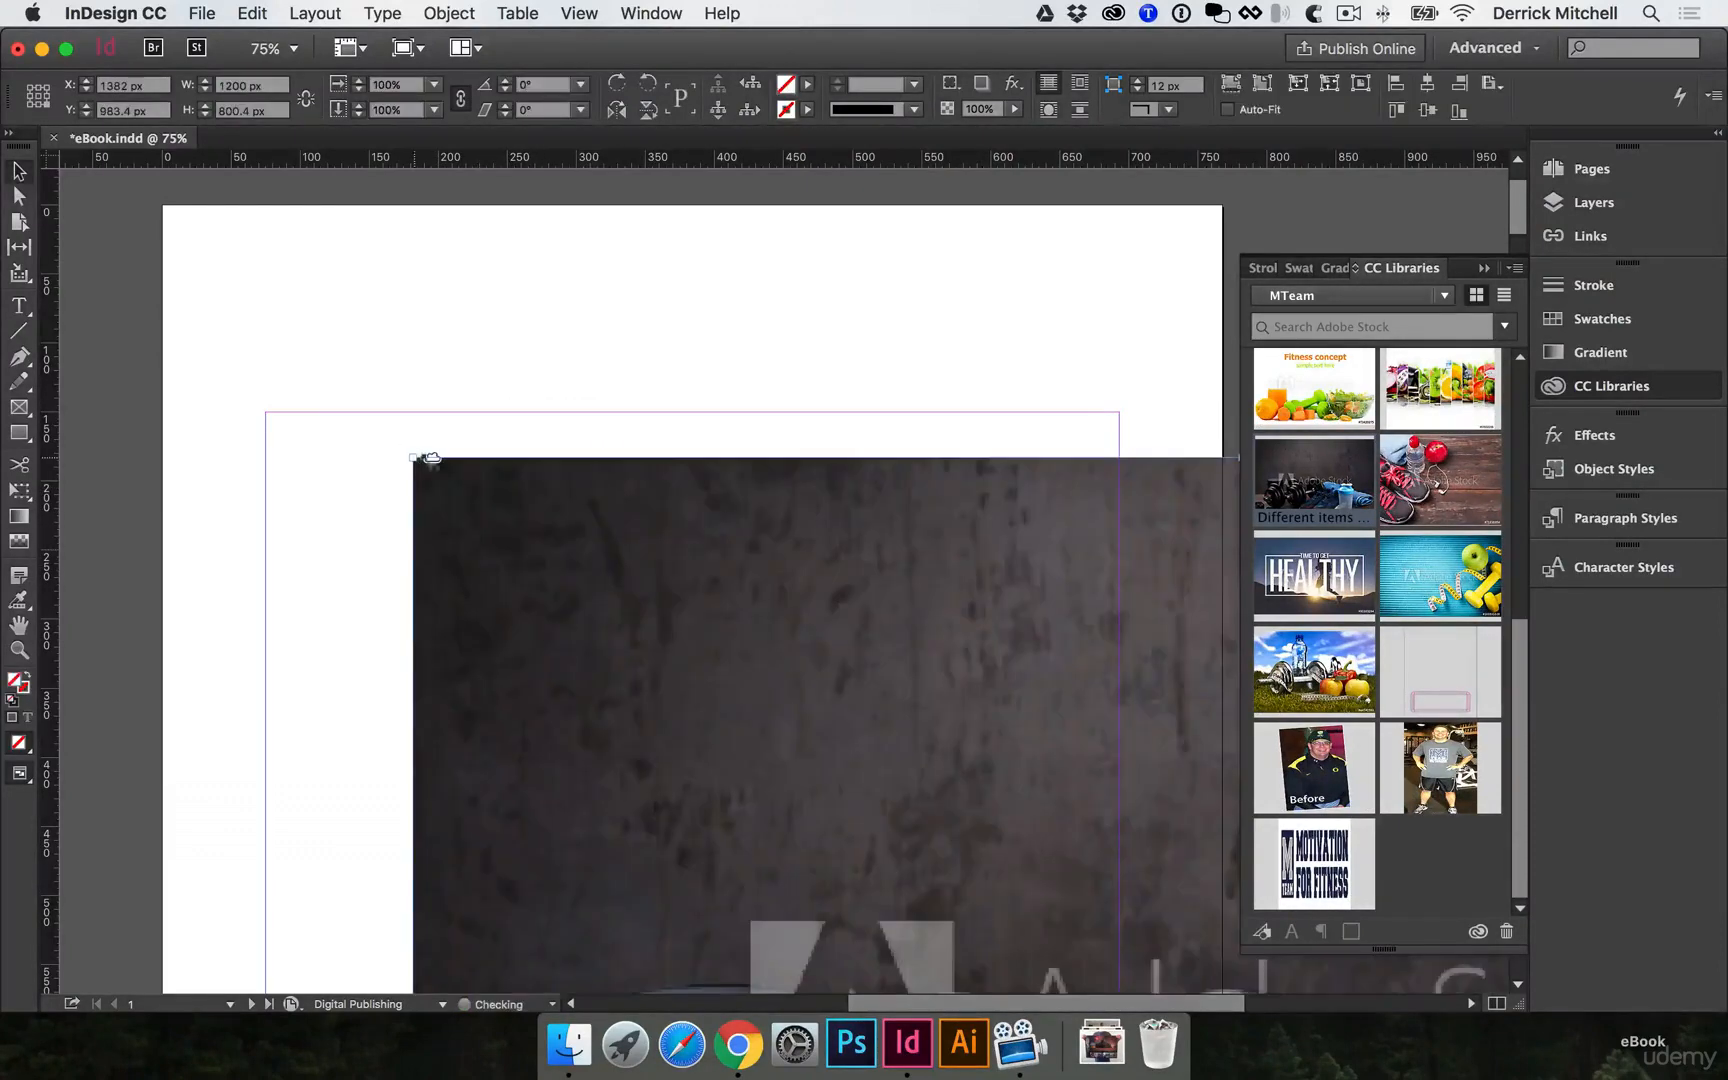
pyautogui.scroll(-5, 707, 569)
pyautogui.keyDown('alt'); pyautogui.keyDown('super'); pyautogui.click(694, 548); pyautogui.keyUp('super'); pyautogui.keyUp('alt')
pyautogui.keyDown('alt'); pyautogui.keyDown('super'); pyautogui.click(694, 548); pyautogui.keyUp('super'); pyautogui.keyUp('alt')
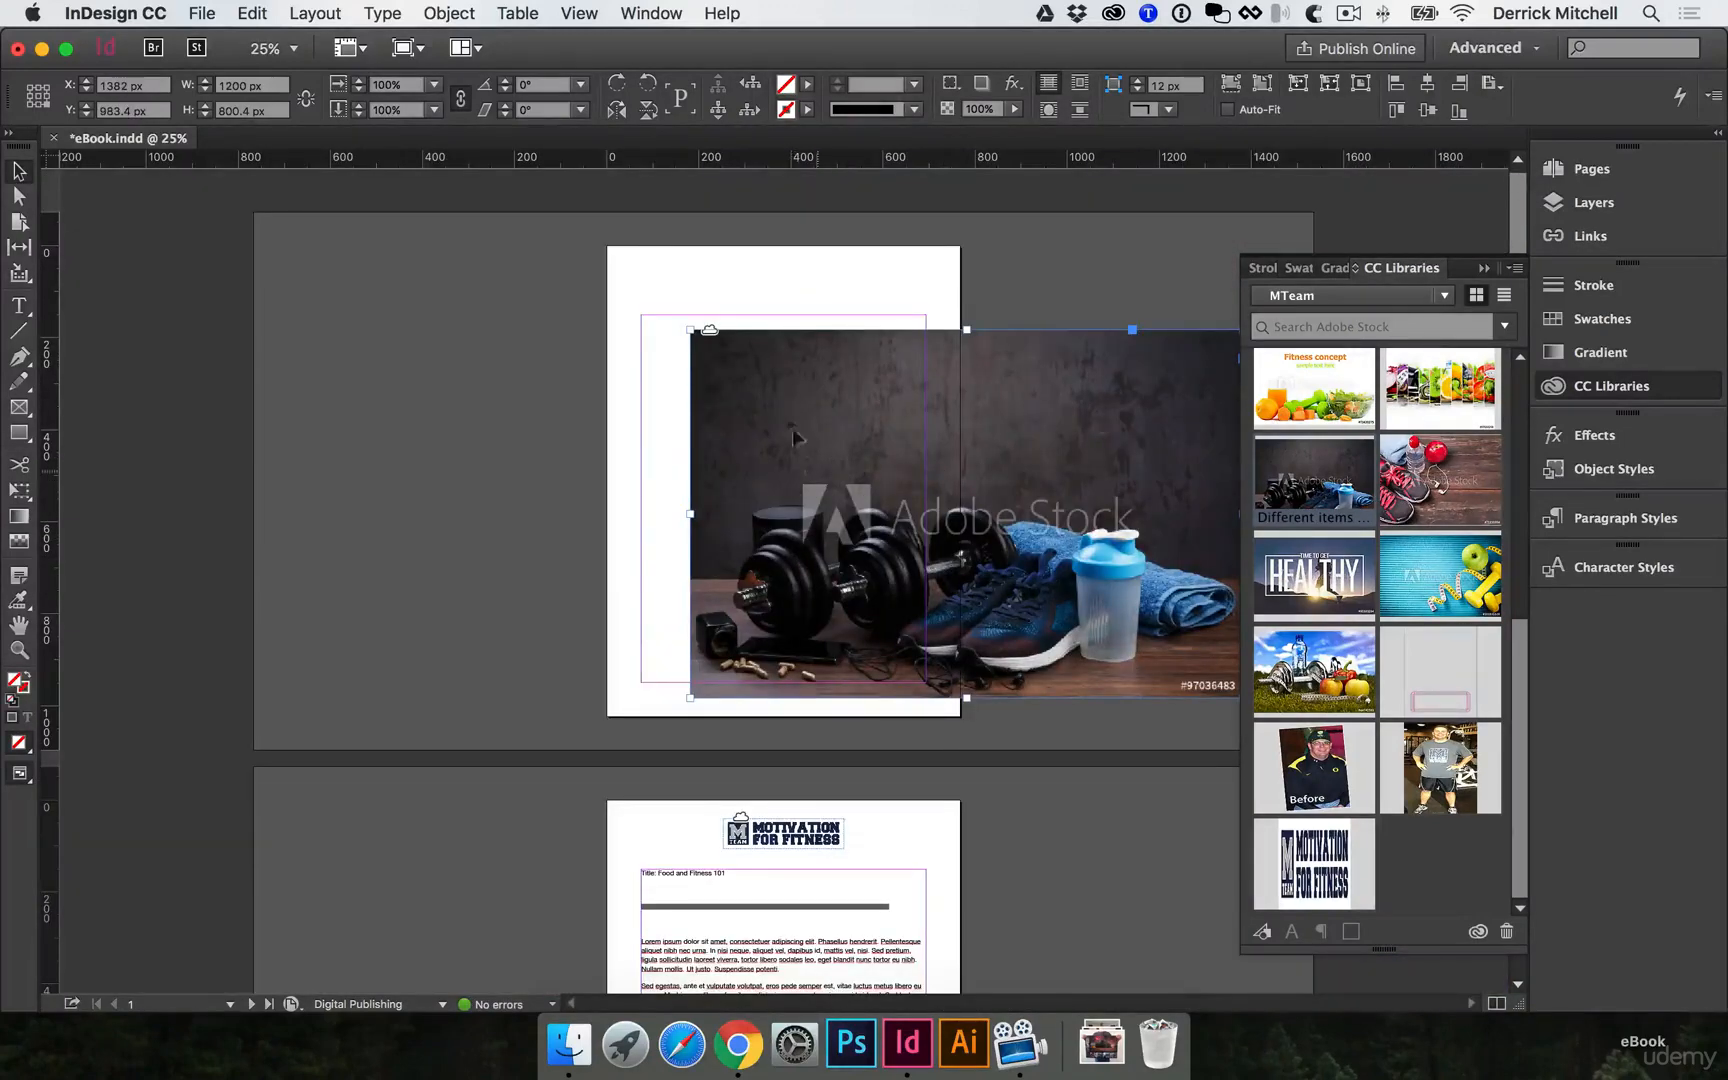
pyautogui.press('super+equal')
pyautogui.press('super+minus')
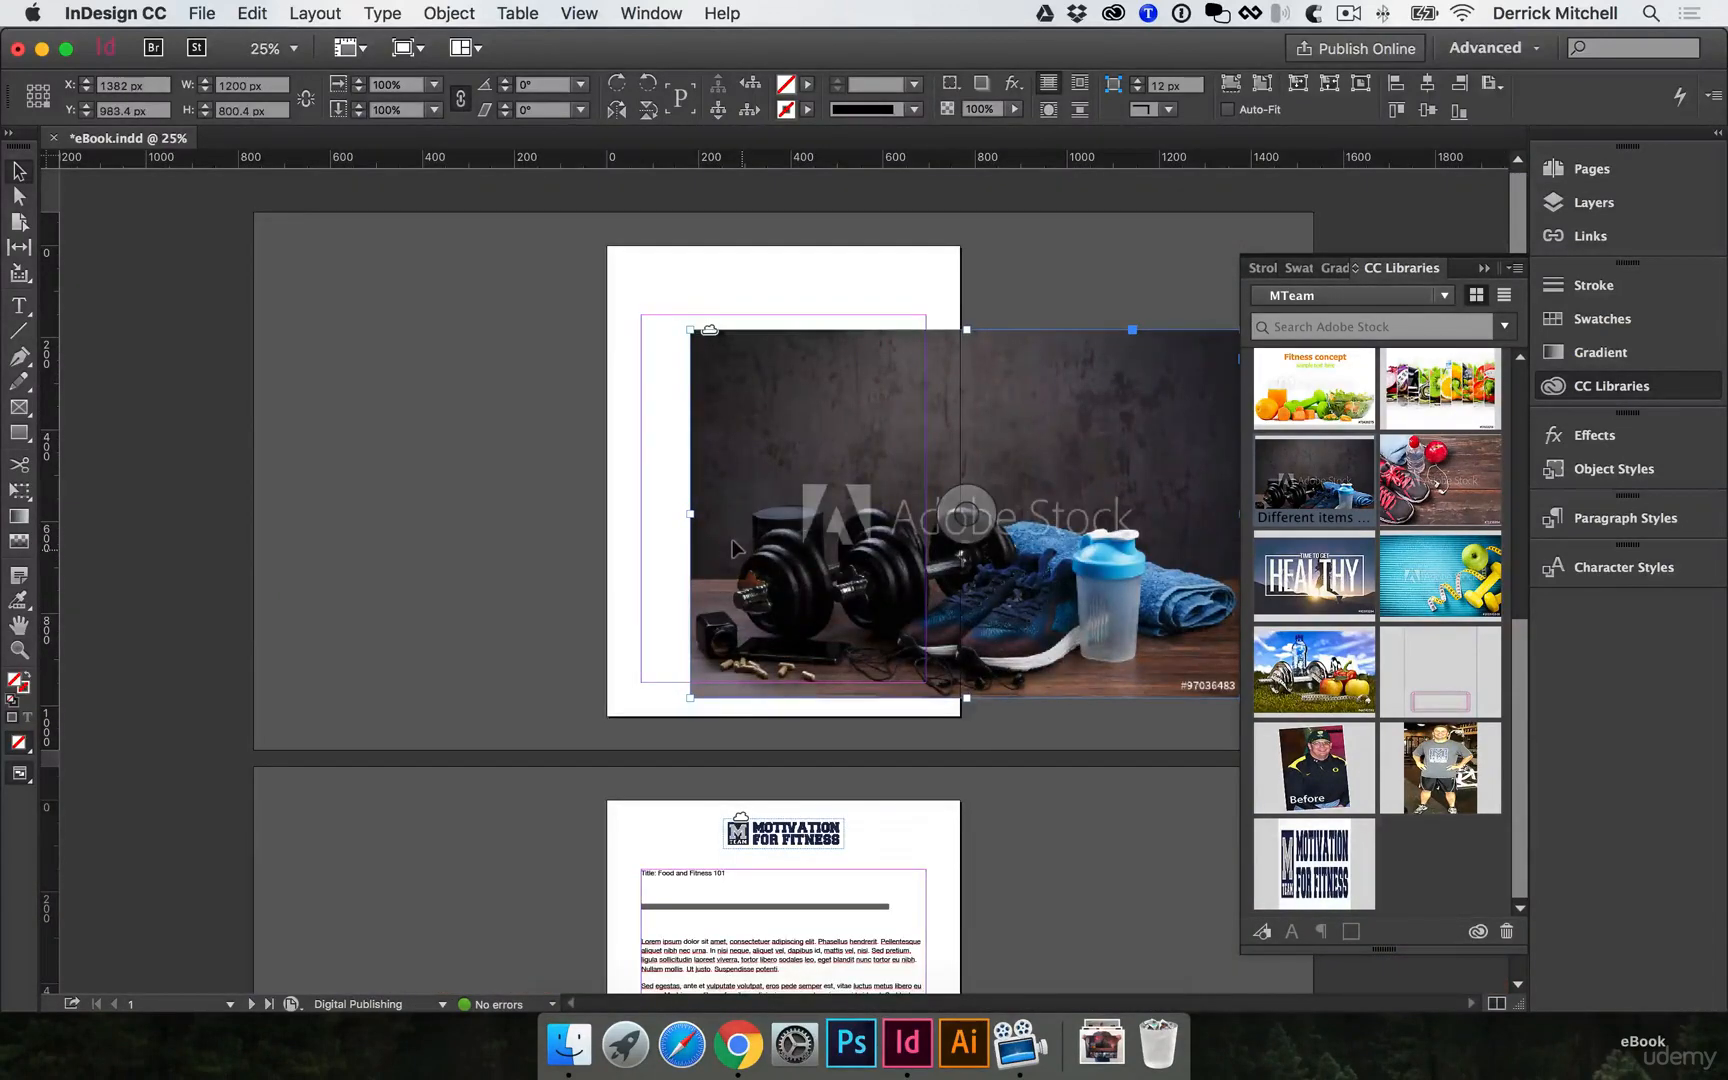
pyautogui.press('super+z')
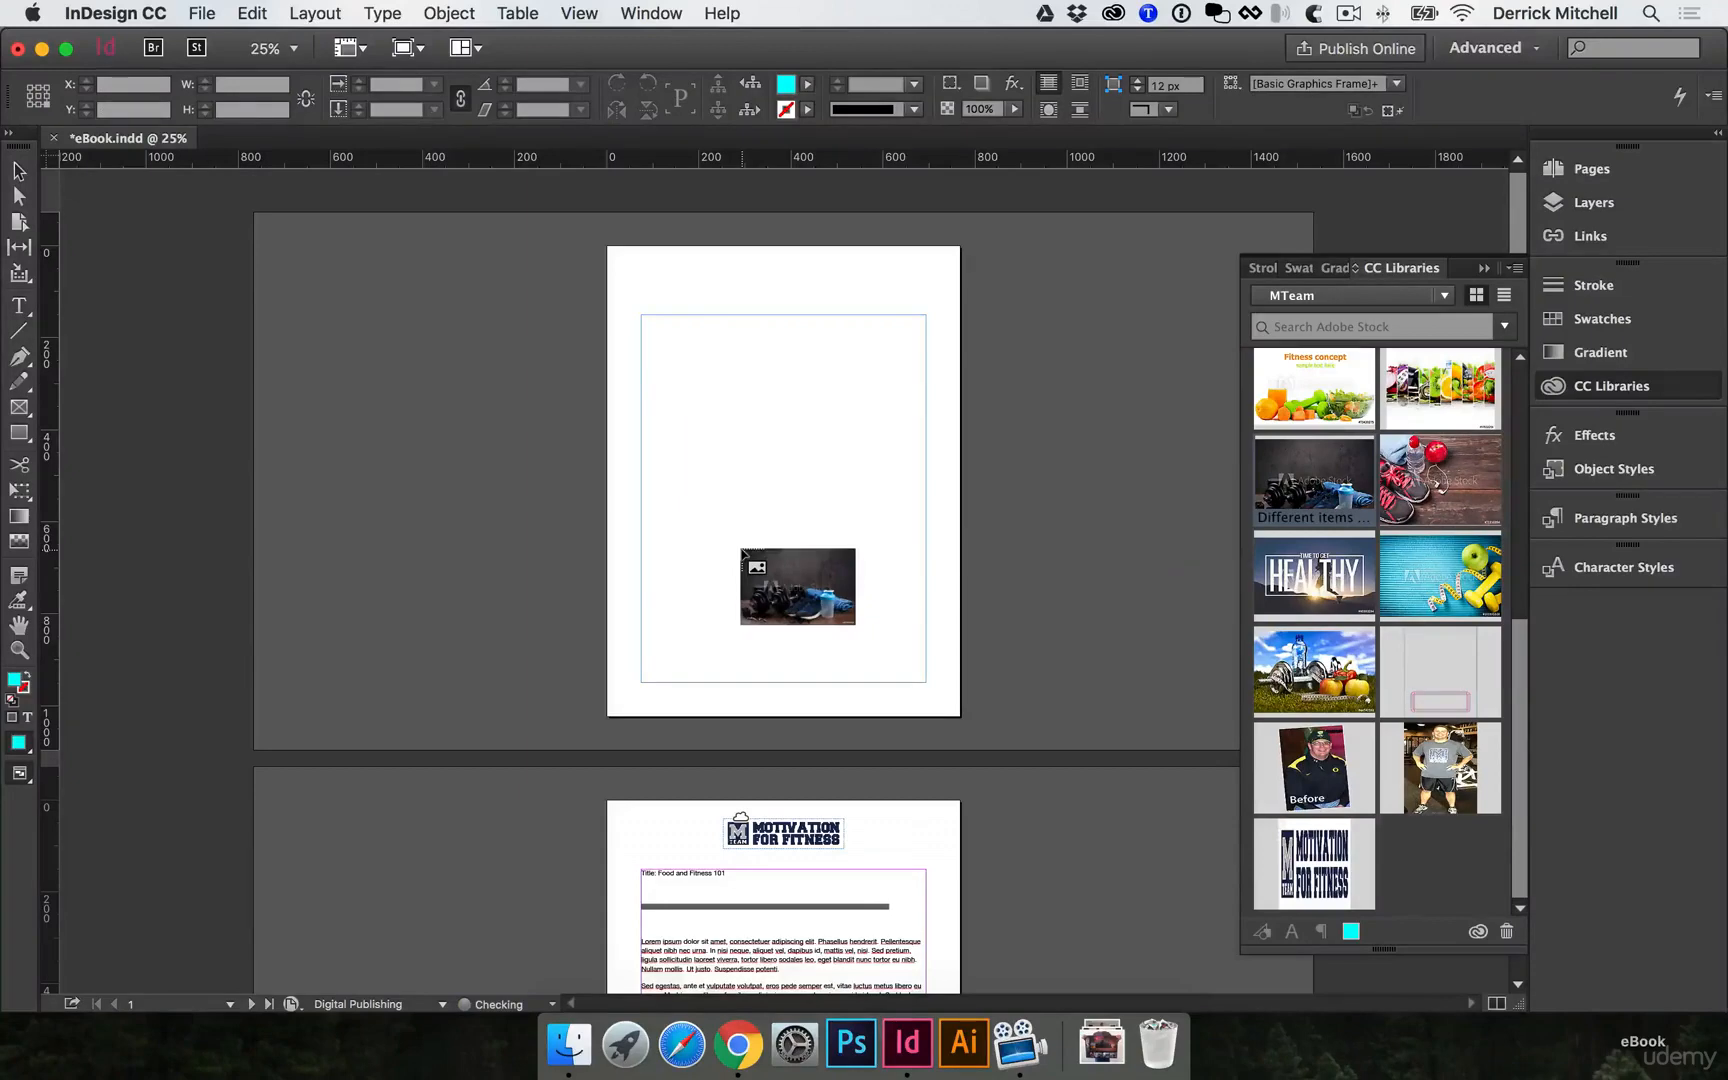
# Try placing the image inside page 1's margins at about 396 px wide, and undo the placement.
pyautogui.press('super+equal')
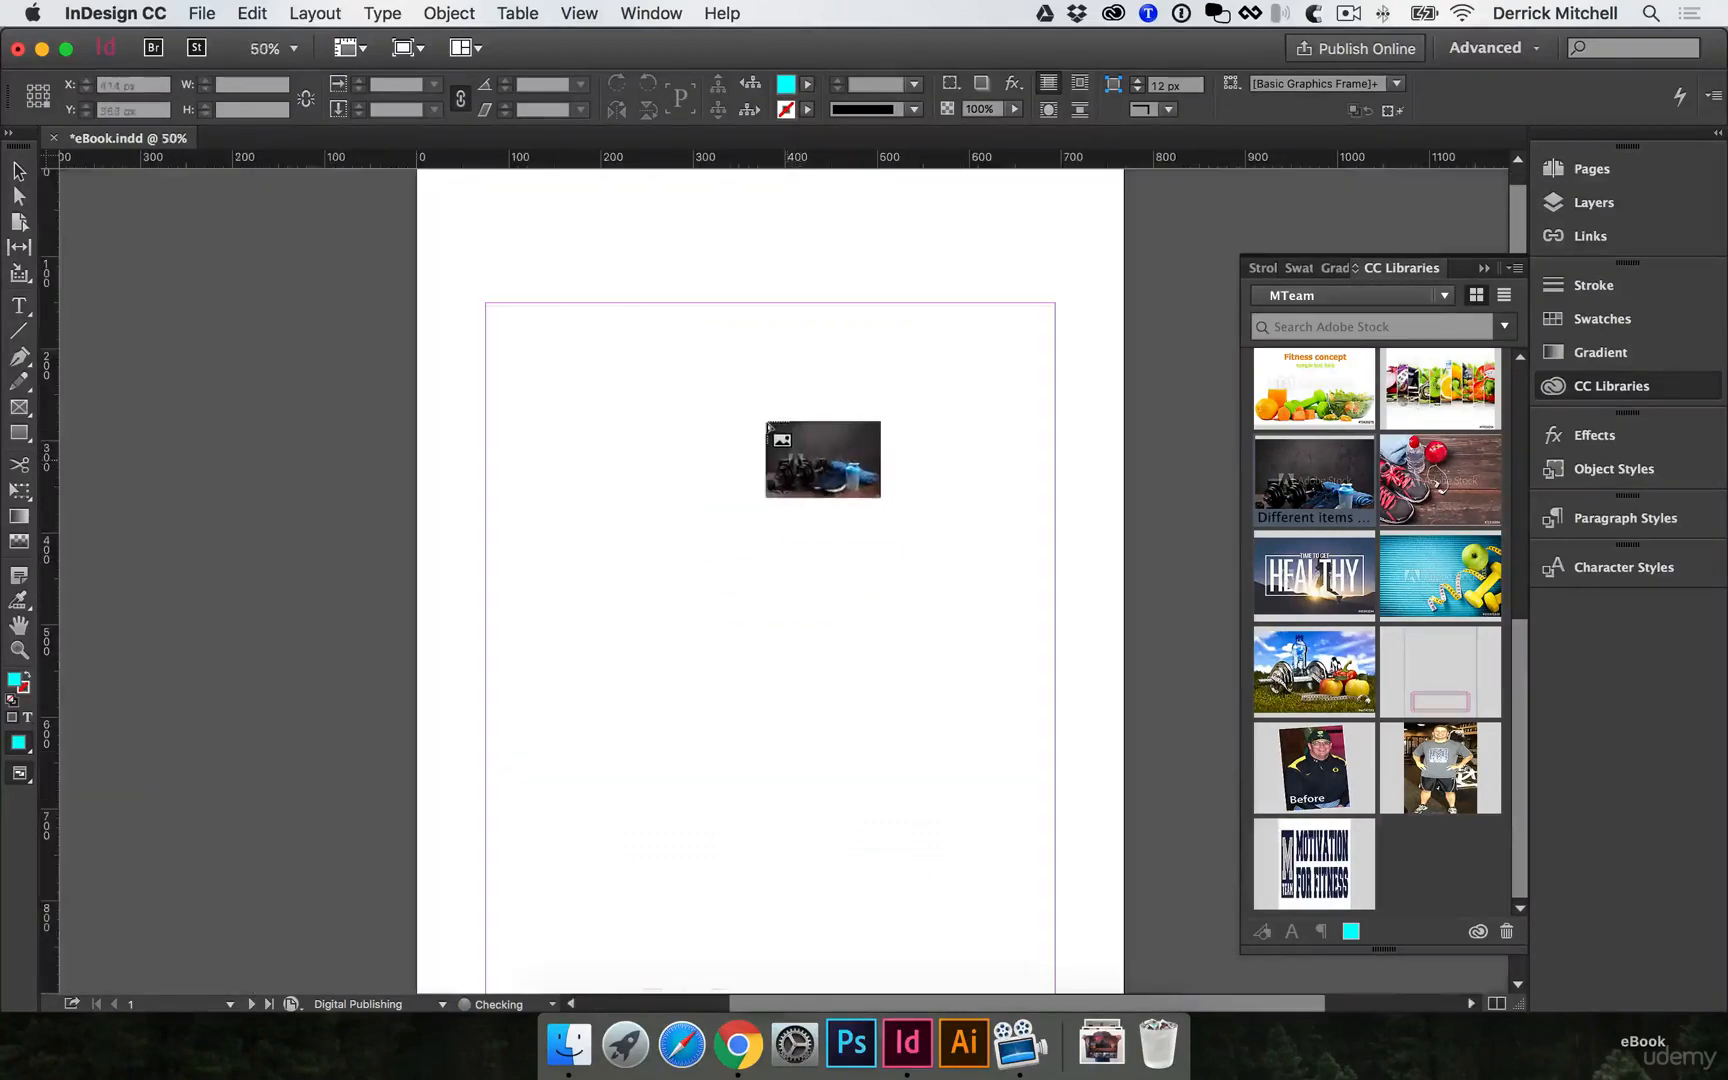
pyautogui.moveTo(502, 321); pyautogui.dragTo(870, 545)
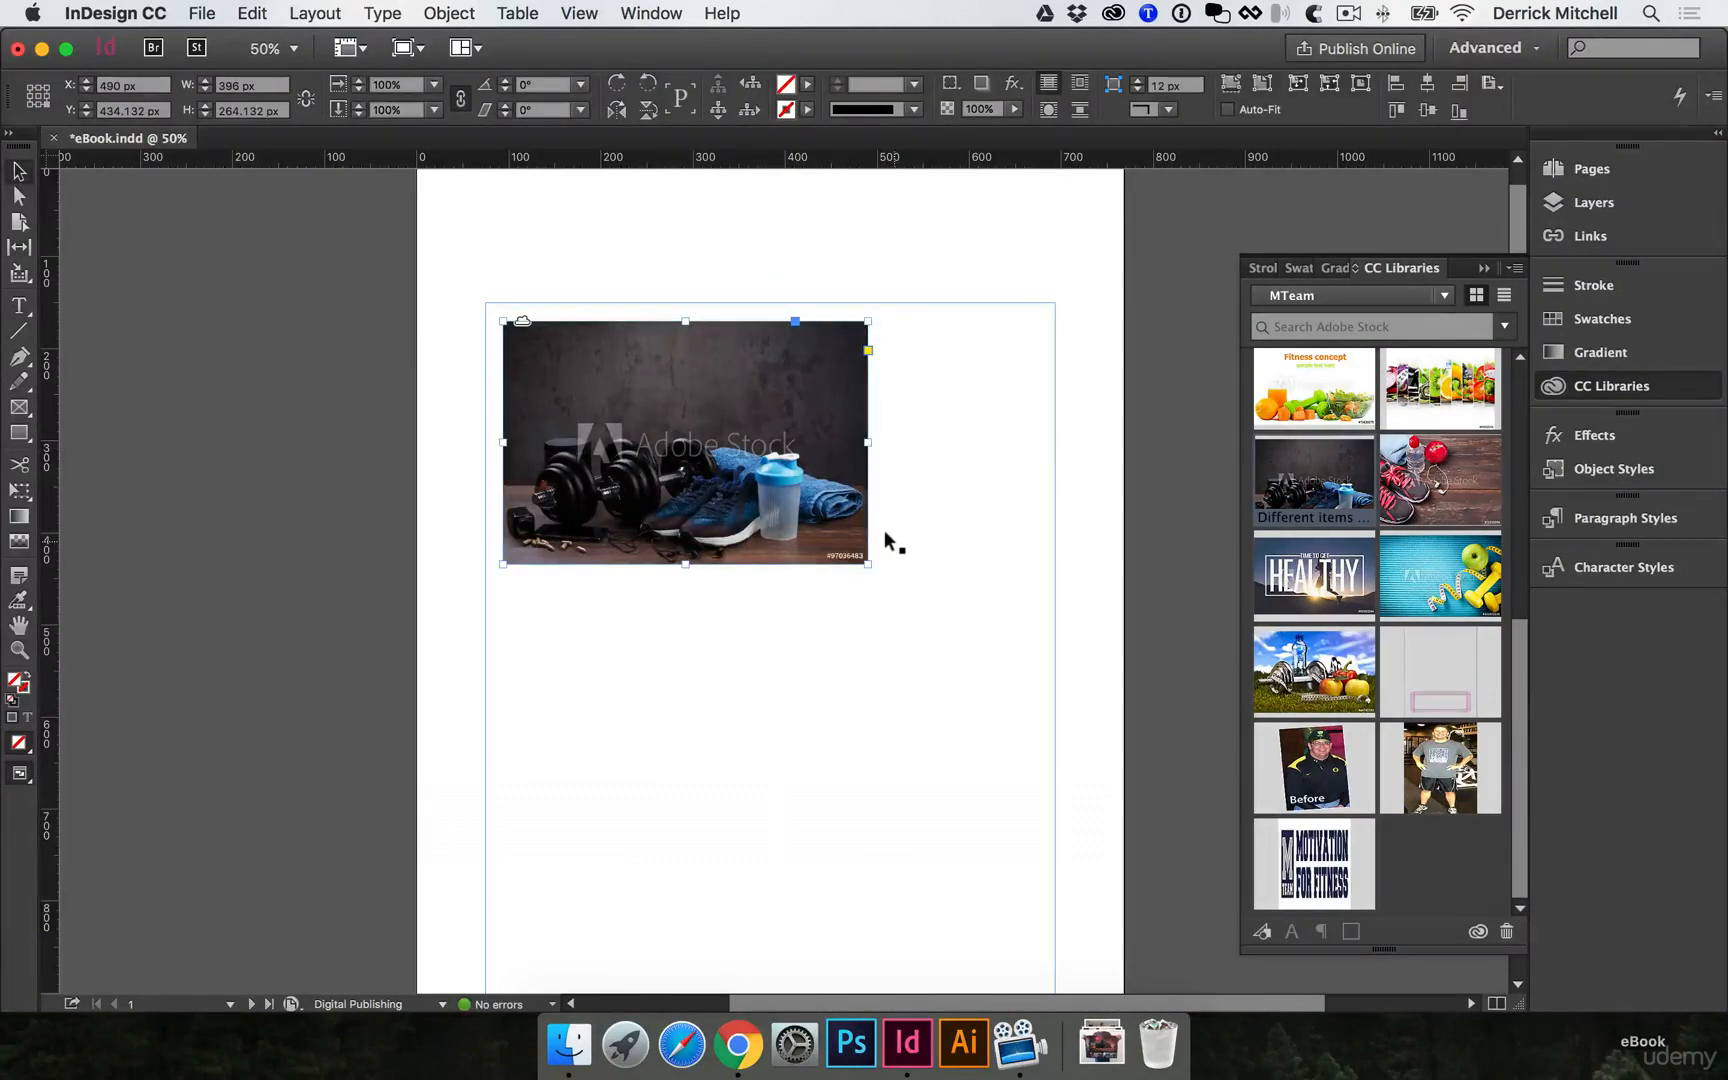
pyautogui.press('super+z')
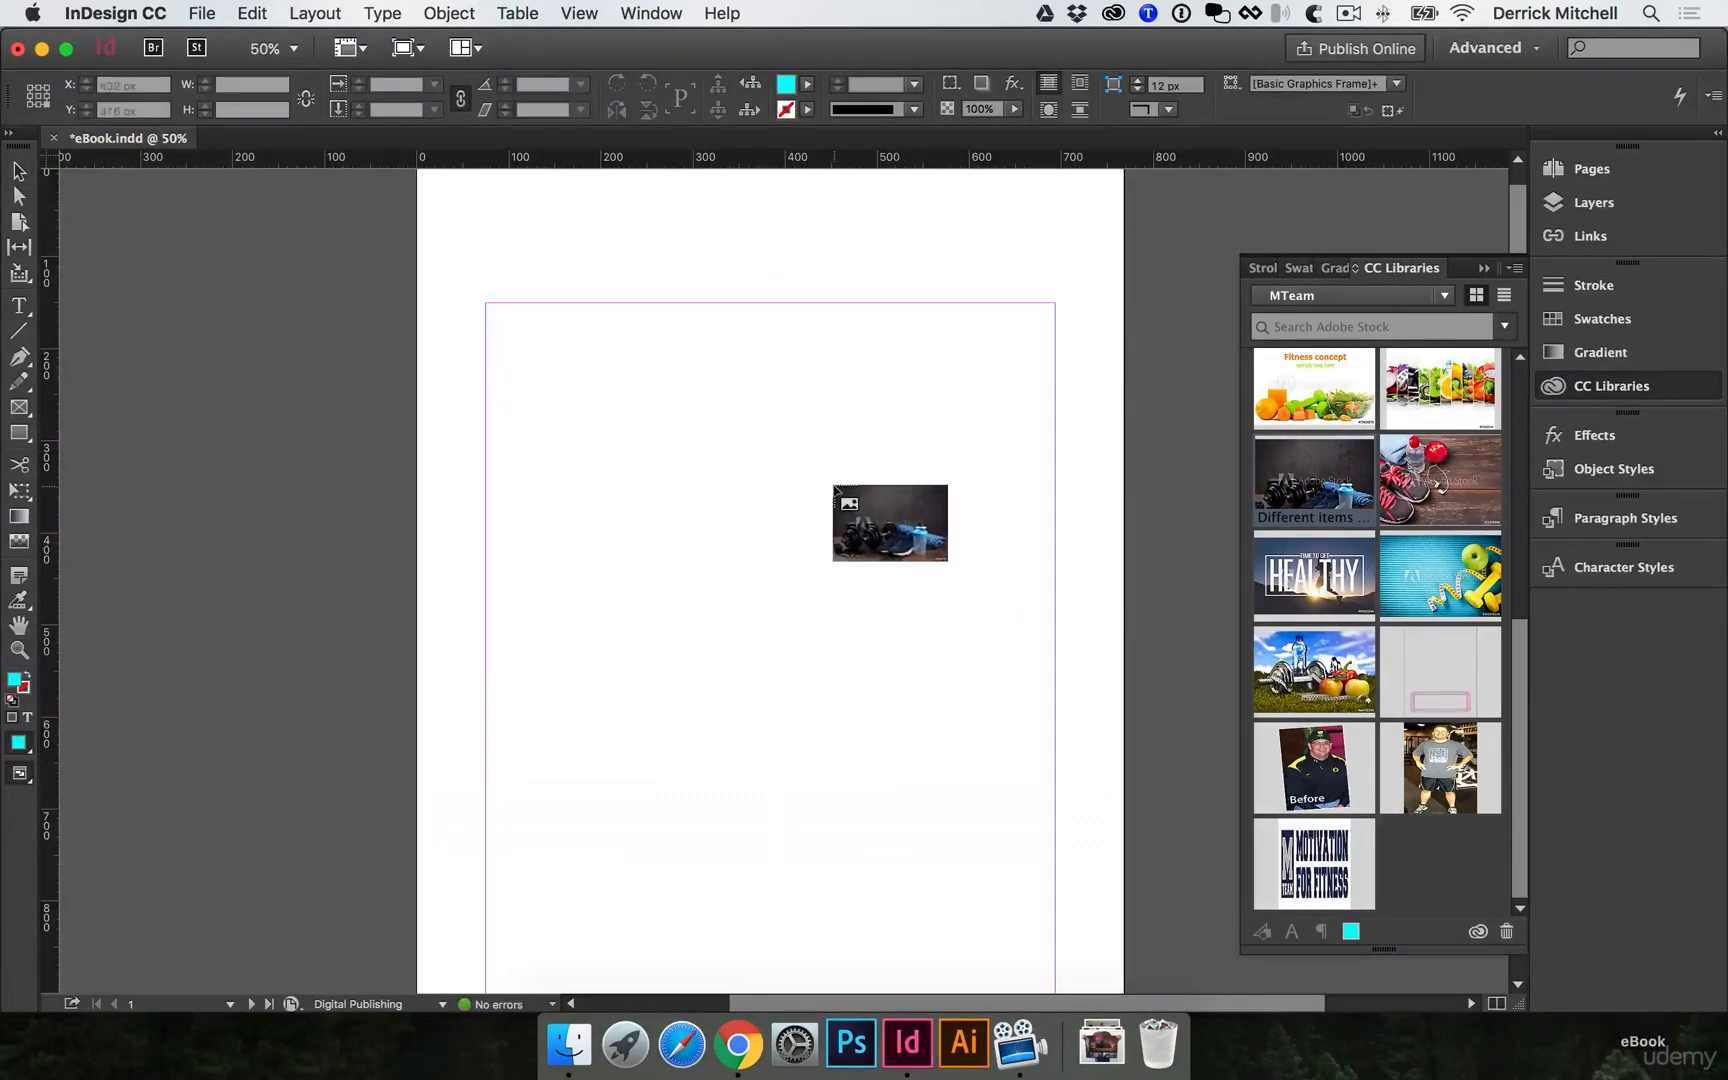
# Place the image at full size on page 1 and move it so it spans the page's full width.
pyautogui.click(542, 267)
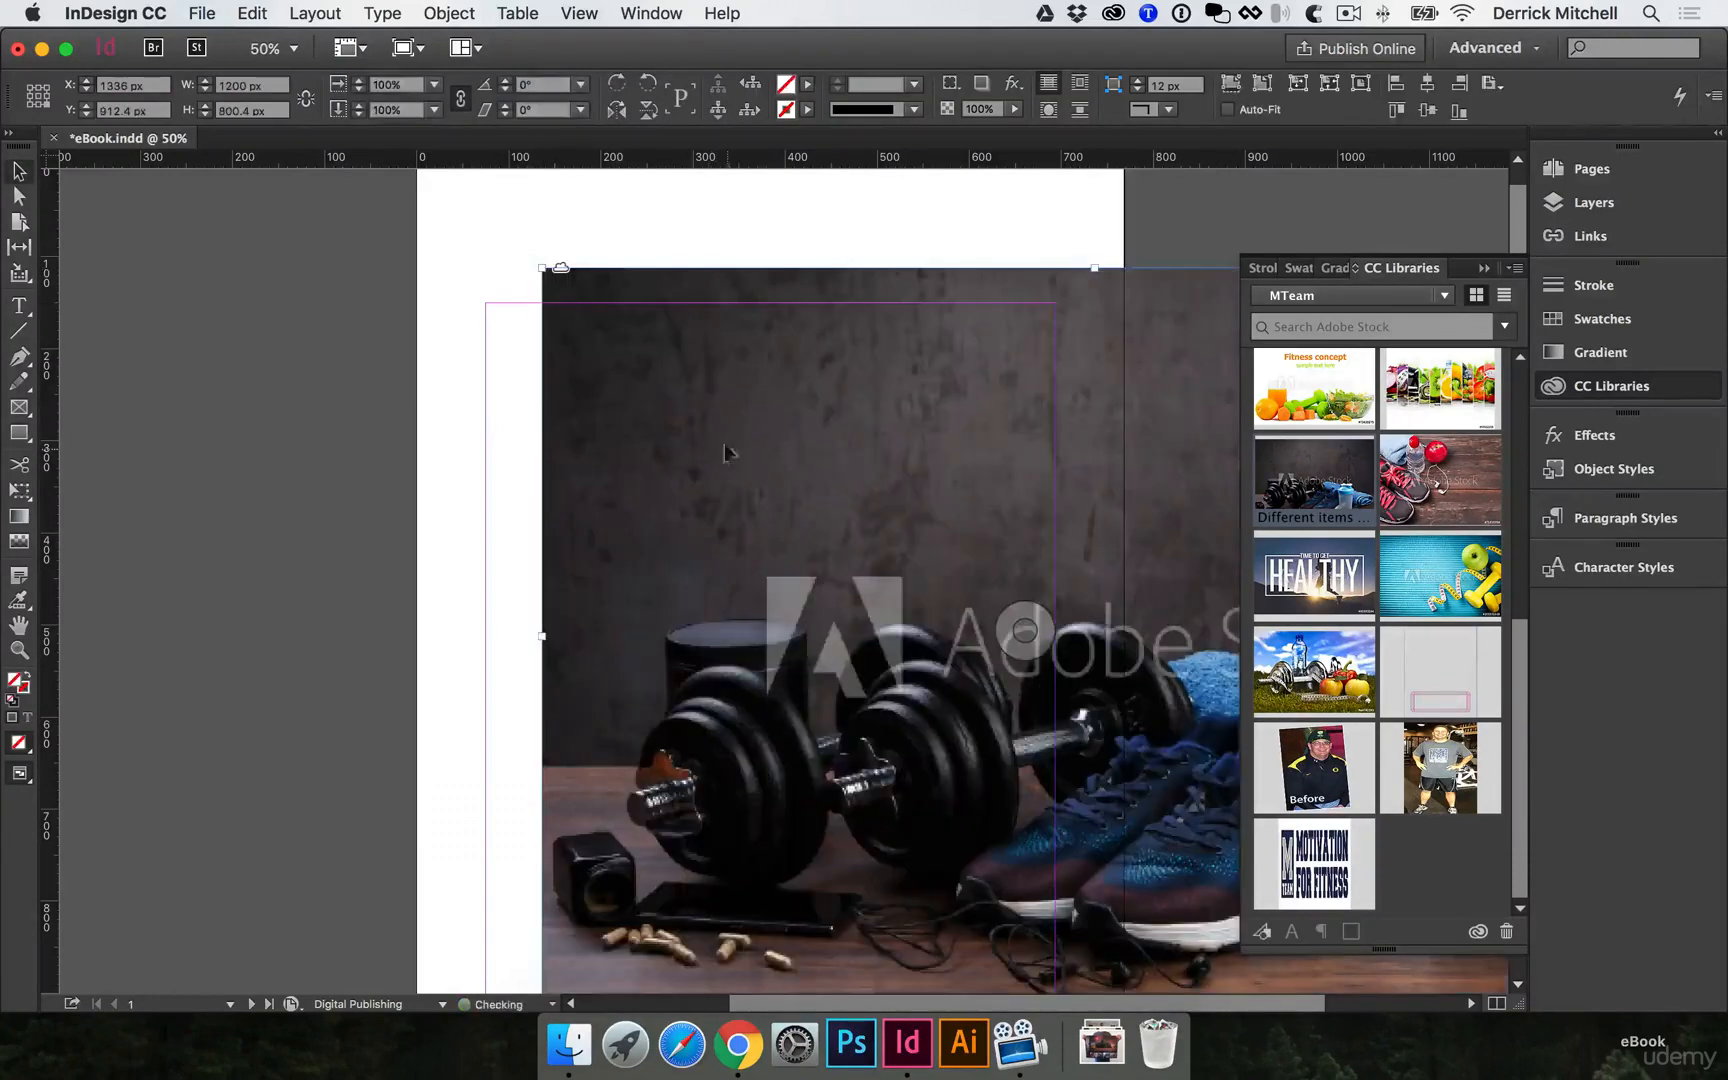
pyautogui.press('super+minus')
pyautogui.moveTo(856, 407); pyautogui.dragTo(712, 461)
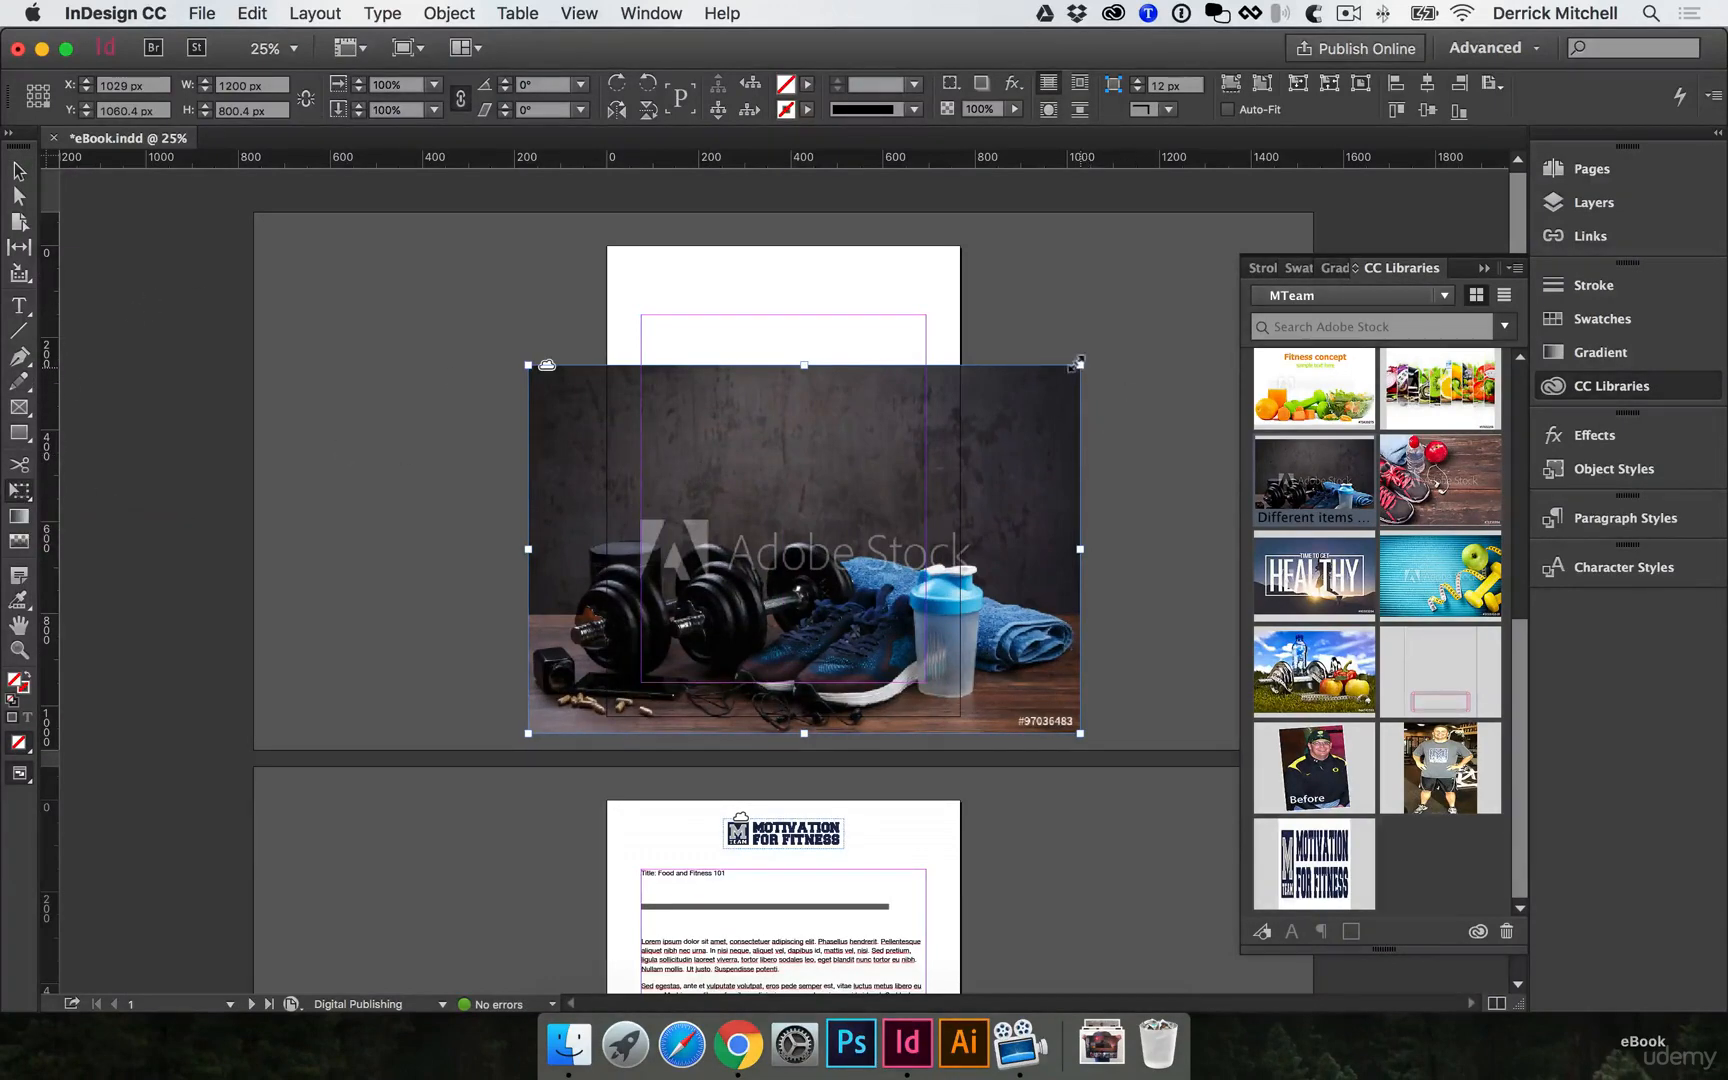
# Scale the image proportionally to about 1610 by 1074 px so it covers all of page 1, and collapse the library.
pyautogui.moveTo(1078, 362); pyautogui.dragTo(1243, 208)
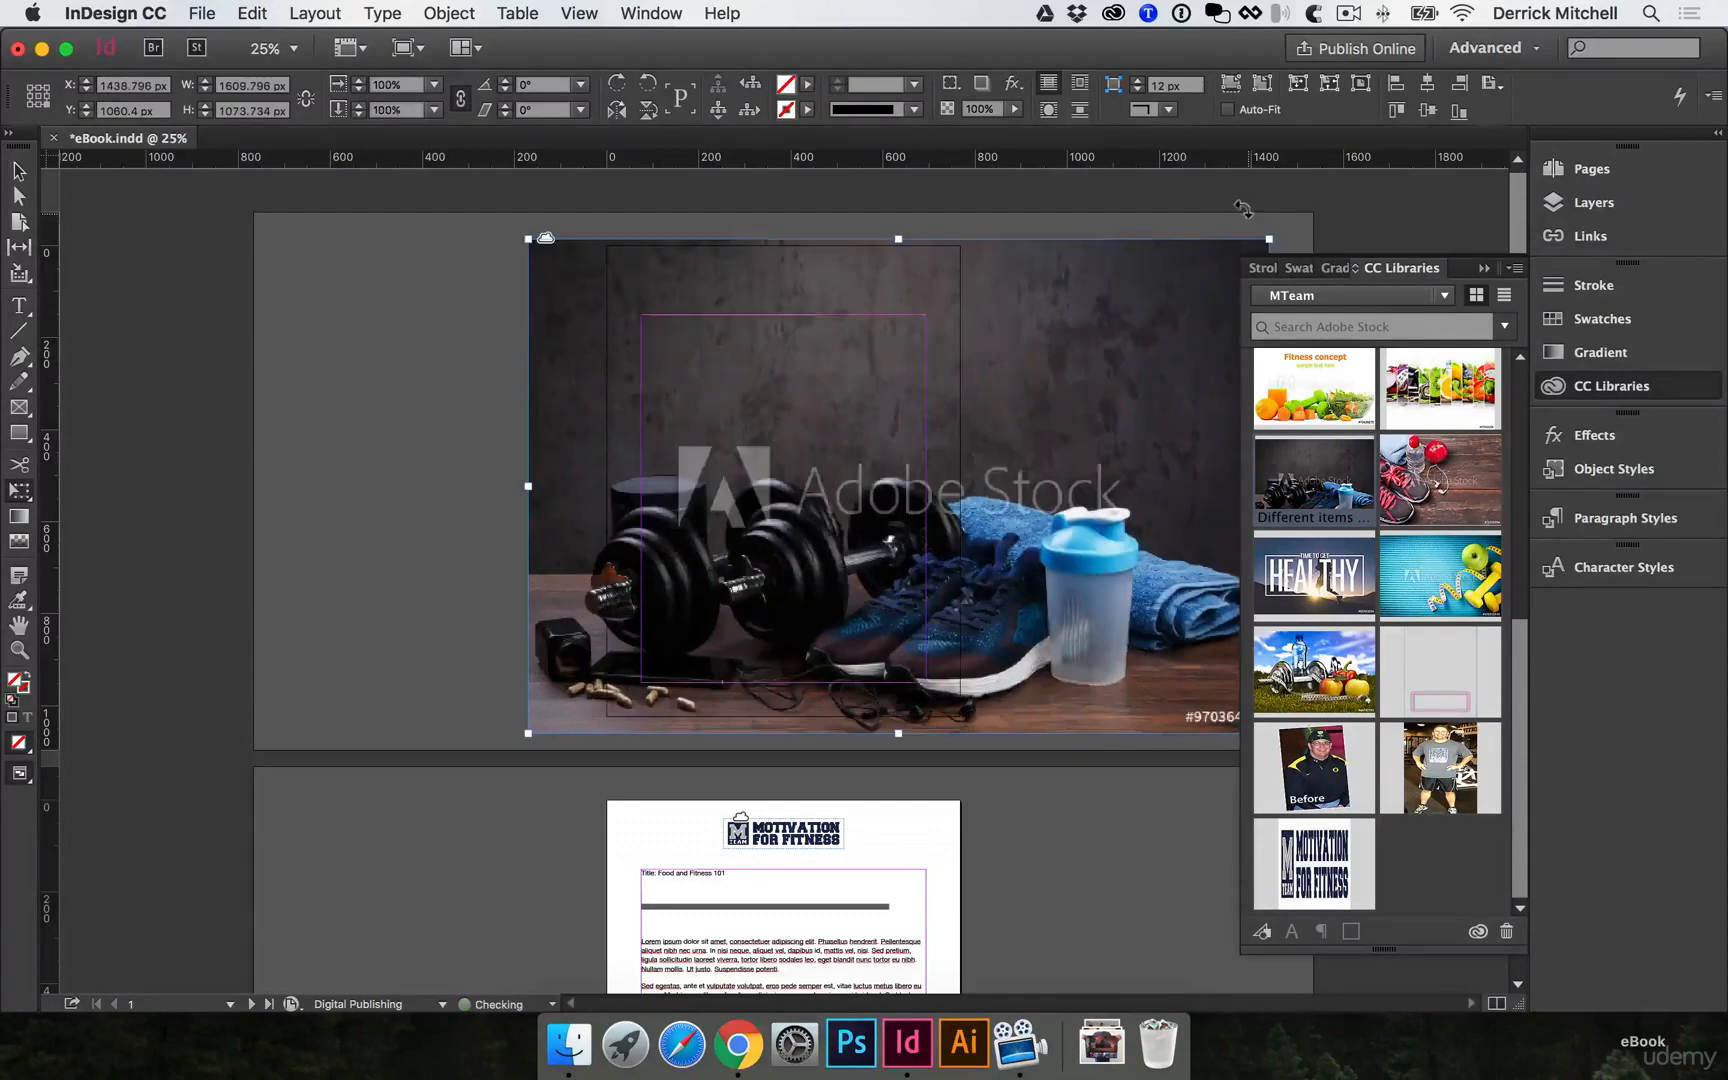
pyautogui.press('v')
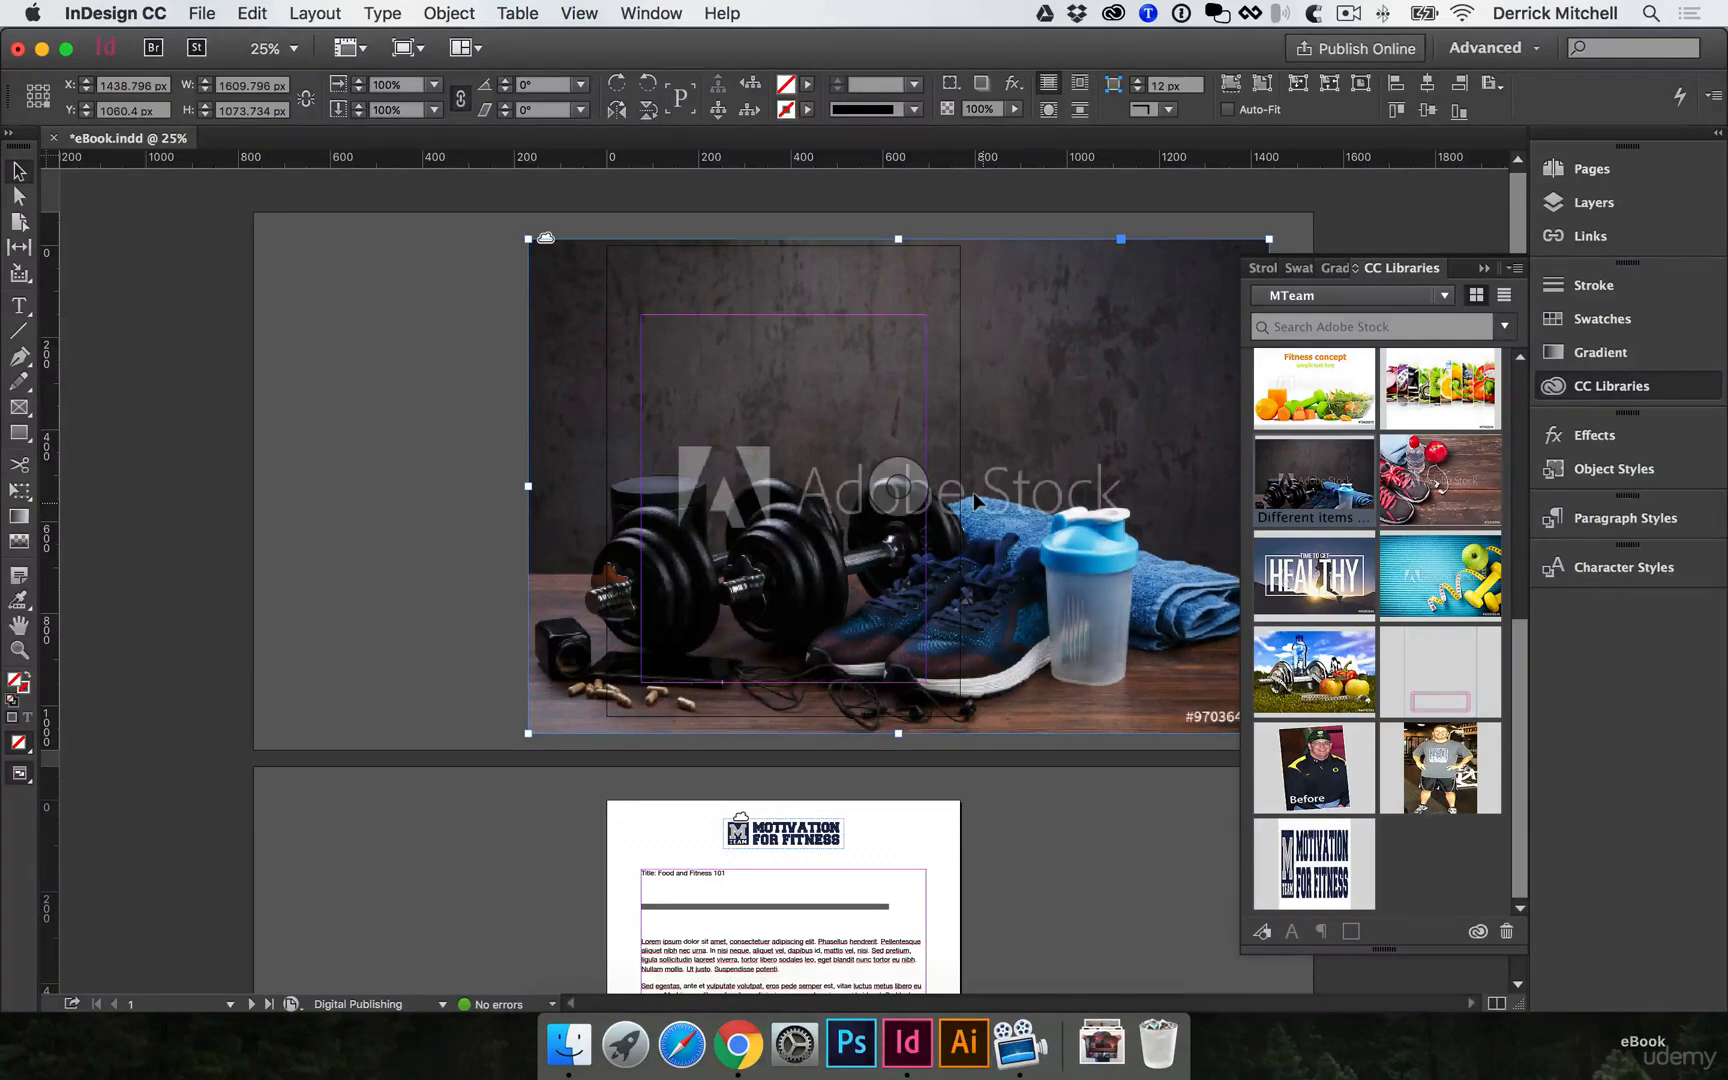
pyautogui.click(1588, 386)
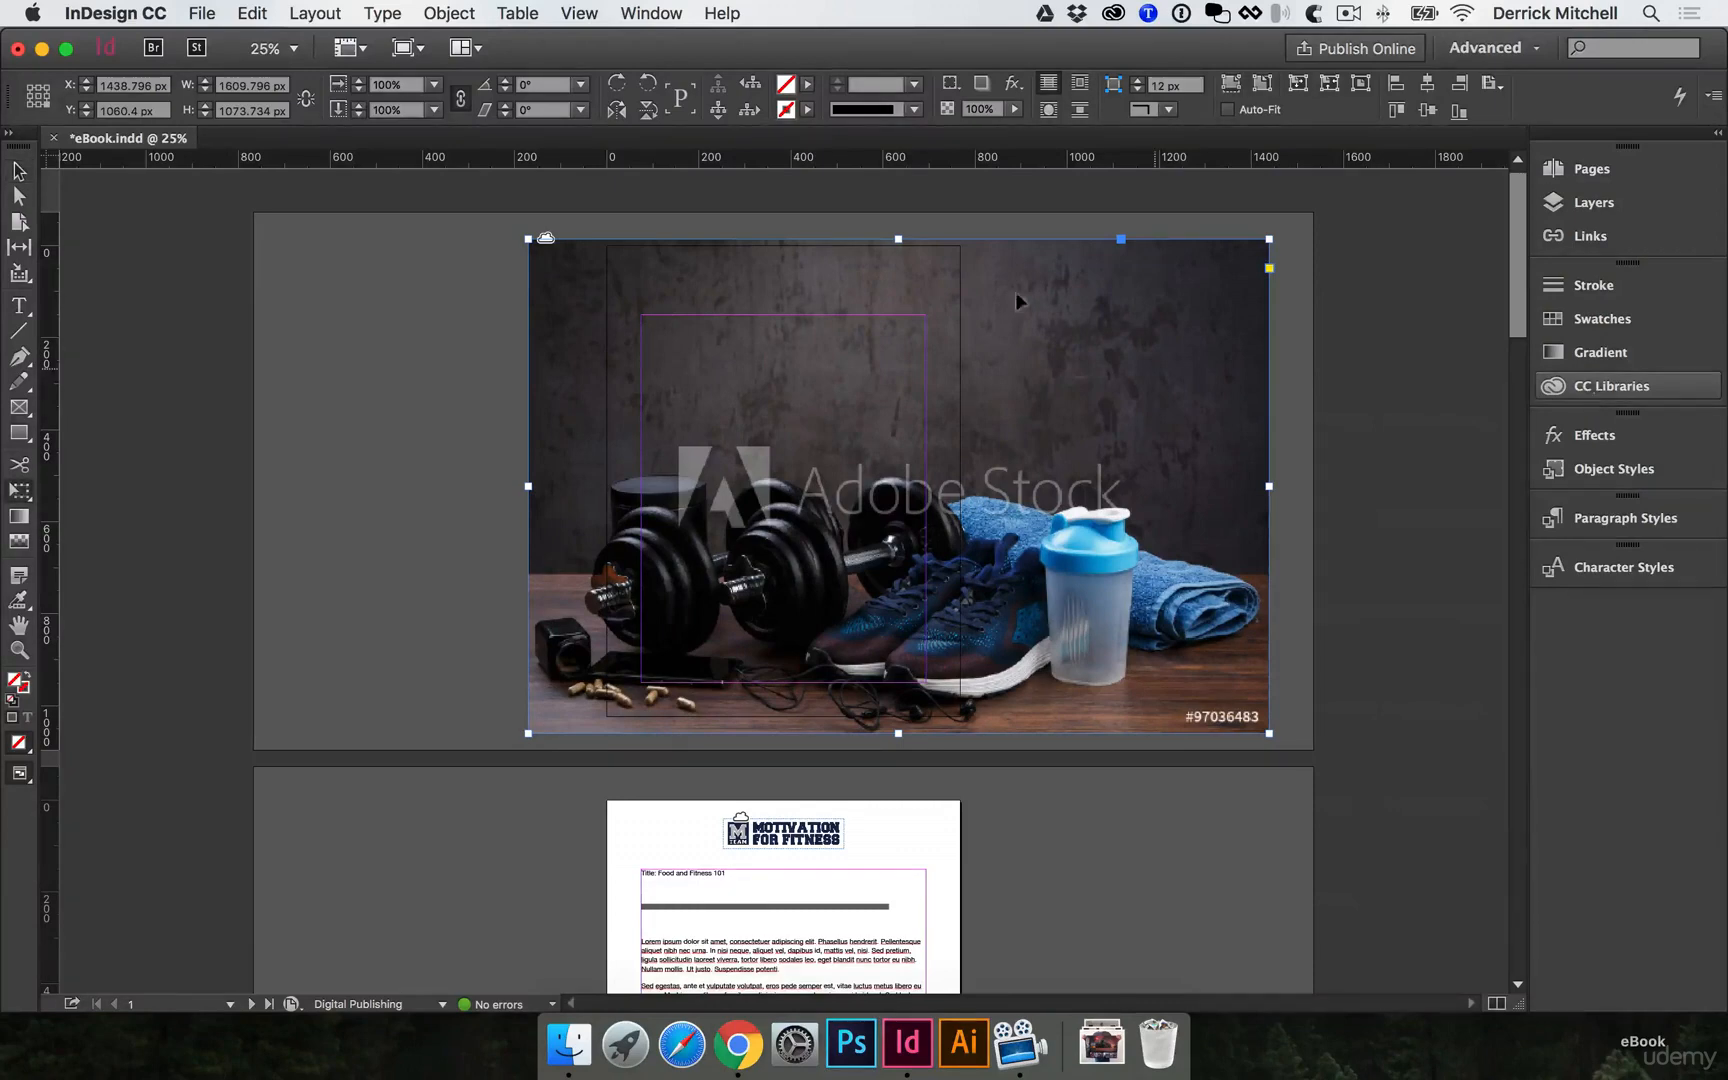
# Scale the cover image proportionally to about 1650 by 1100 px so it extends slightly beyond page 1's upper edge.
pyautogui.moveTo(528, 239); pyautogui.dragTo(507, 221)
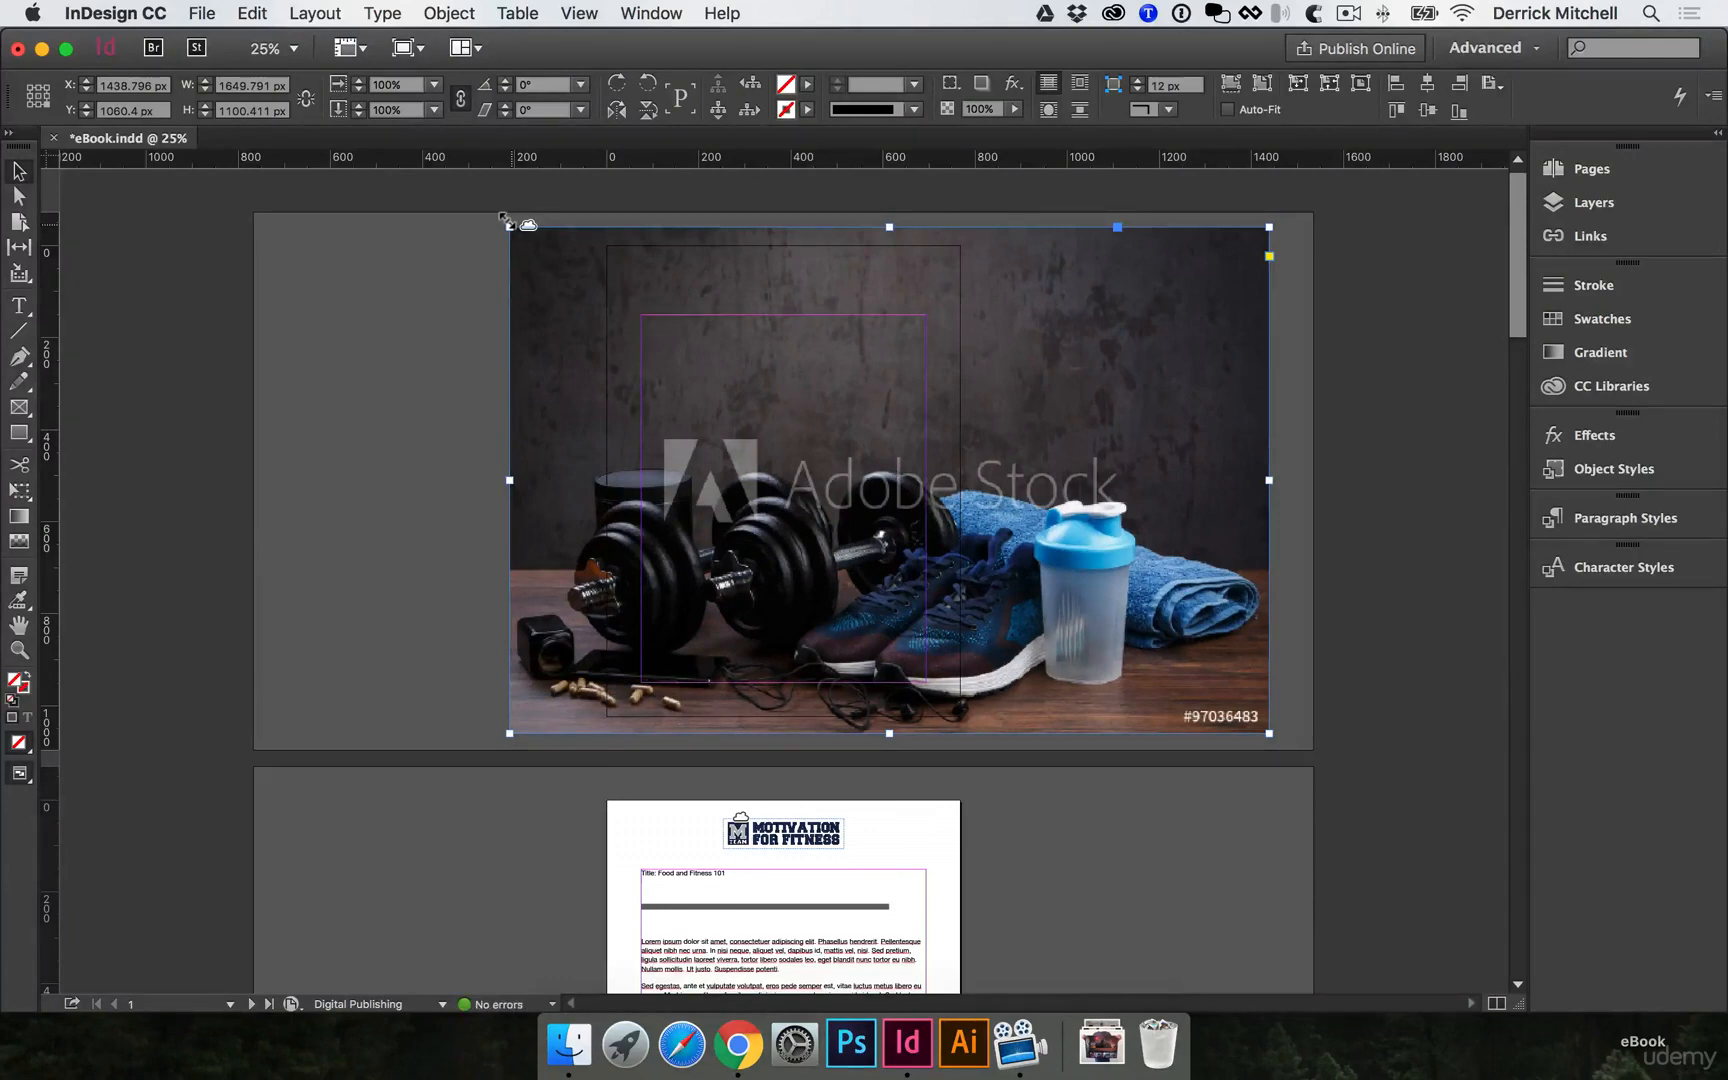
pyautogui.keyDown('super'); pyautogui.click(952, 516); pyautogui.keyUp('super')
pyautogui.keyDown('alt'); pyautogui.keyDown('super'); pyautogui.click(857, 503); pyautogui.keyUp('super'); pyautogui.keyUp('alt')
# Crop the cover image frame on all four sides to page 1's edges, making it 768 px wide, and save the document.
pyautogui.moveTo(1268, 477); pyautogui.dragTo(960, 480)
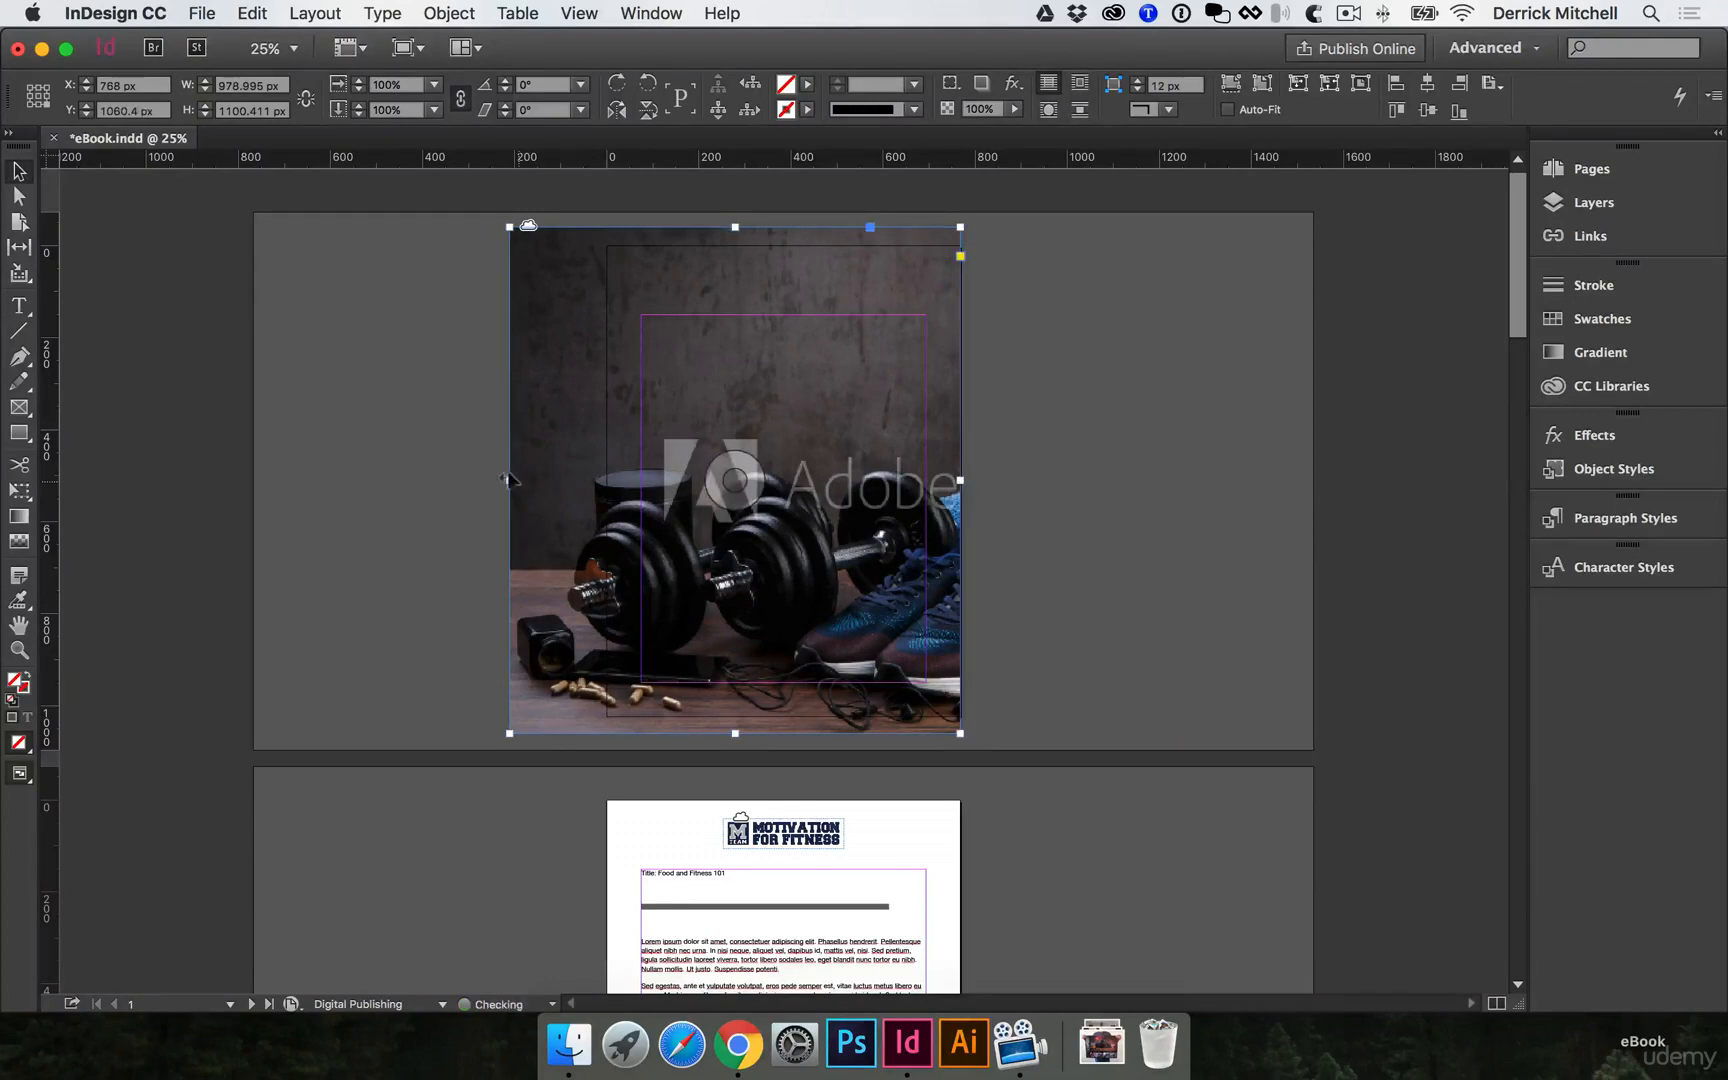
pyautogui.moveTo(510, 480); pyautogui.dragTo(606, 473)
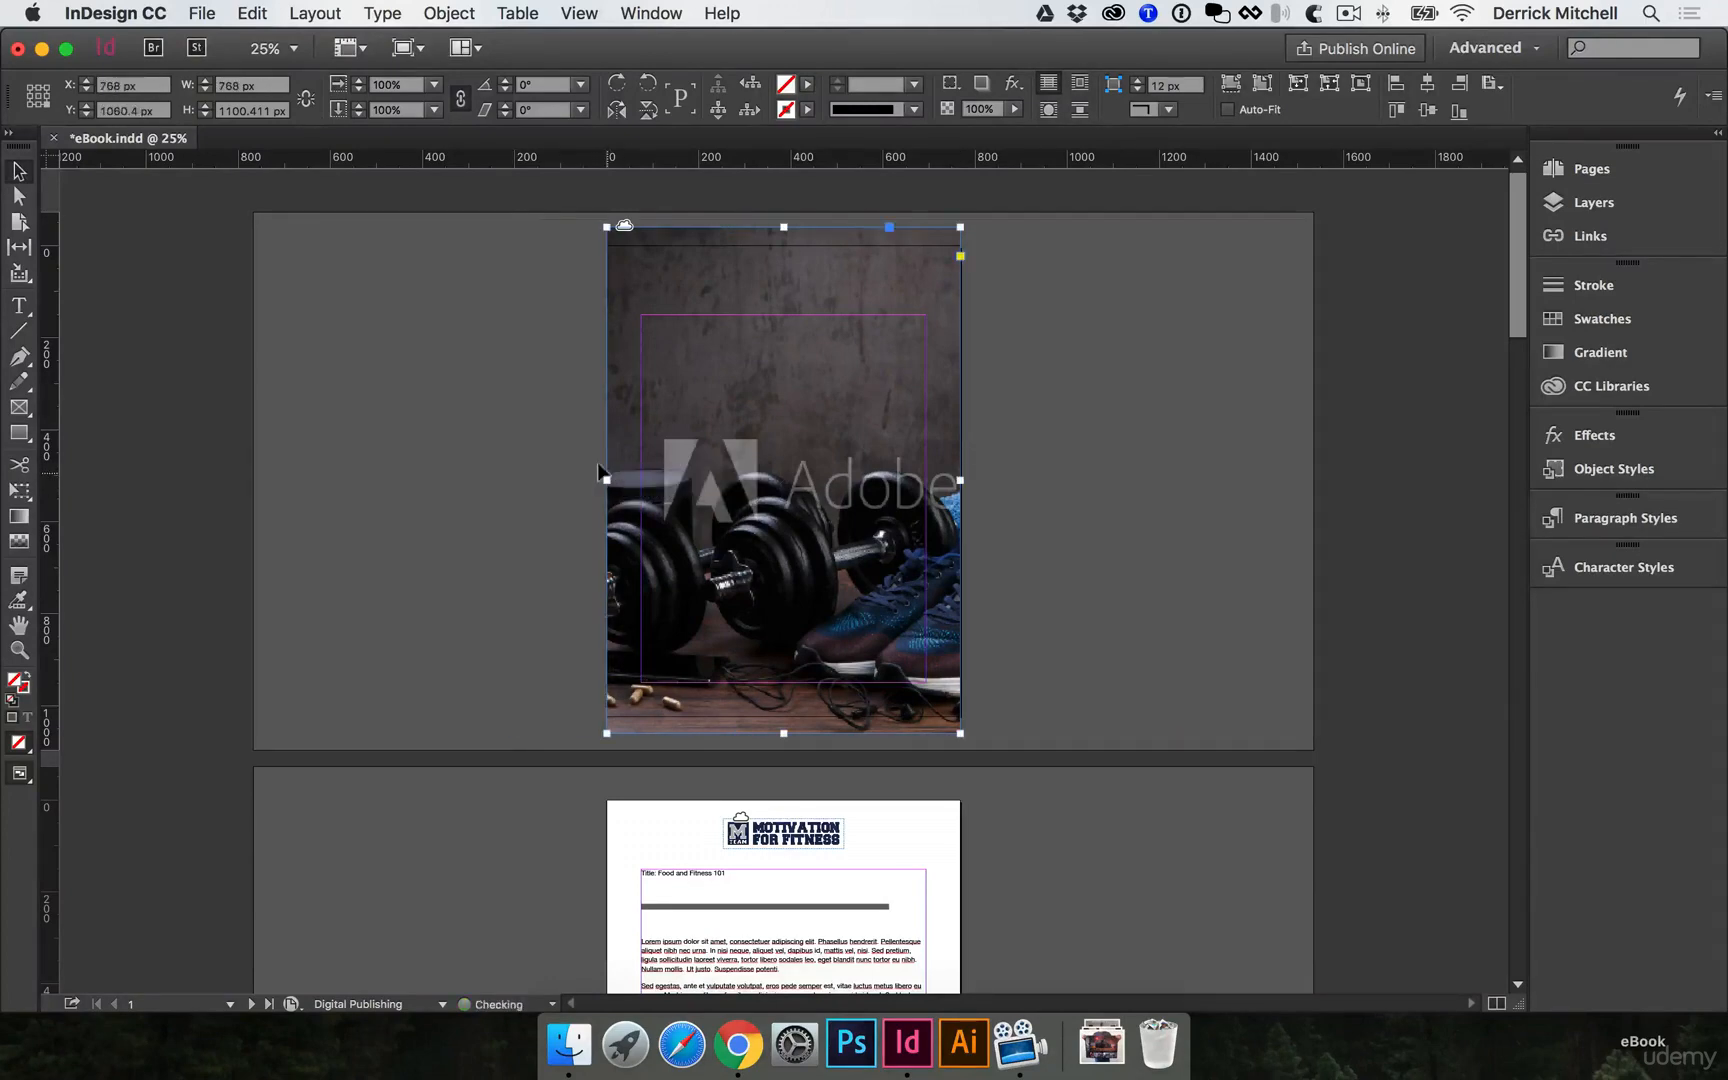
pyautogui.moveTo(784, 228); pyautogui.dragTo(783, 245)
pyautogui.moveTo(785, 732); pyautogui.dragTo(785, 717)
pyautogui.click(1086, 627)
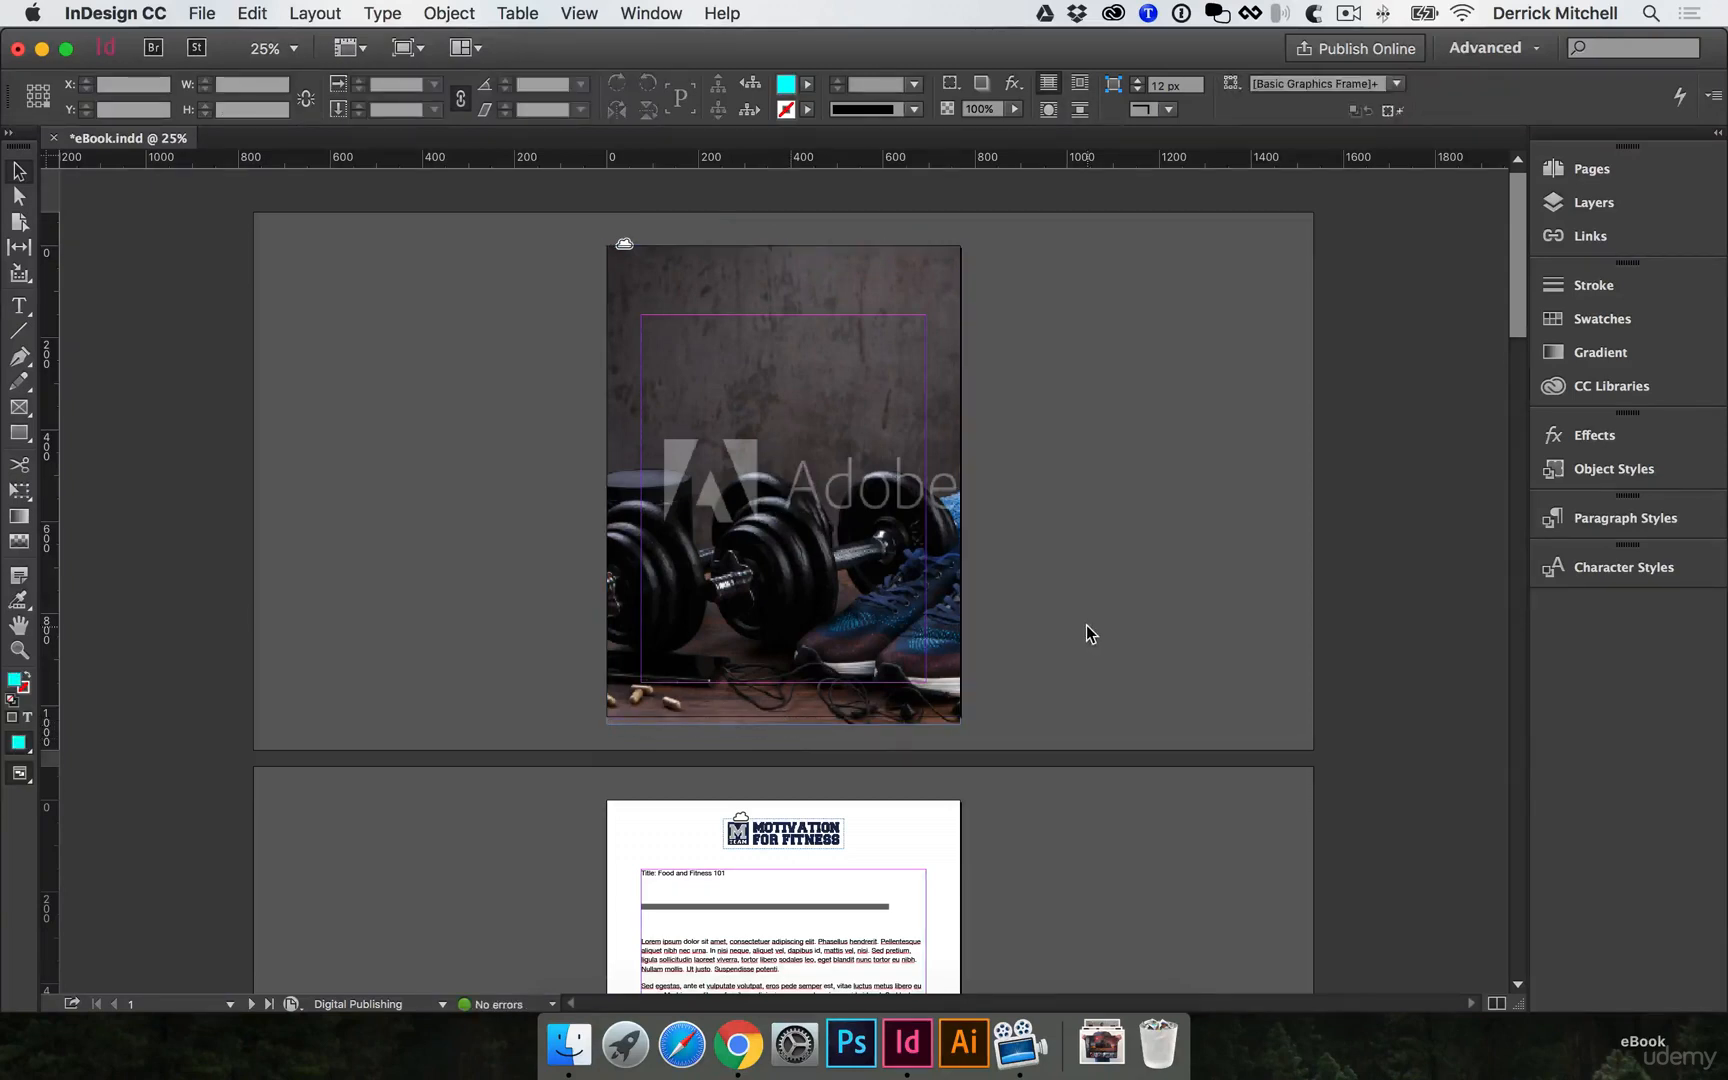
pyautogui.press('super+s')
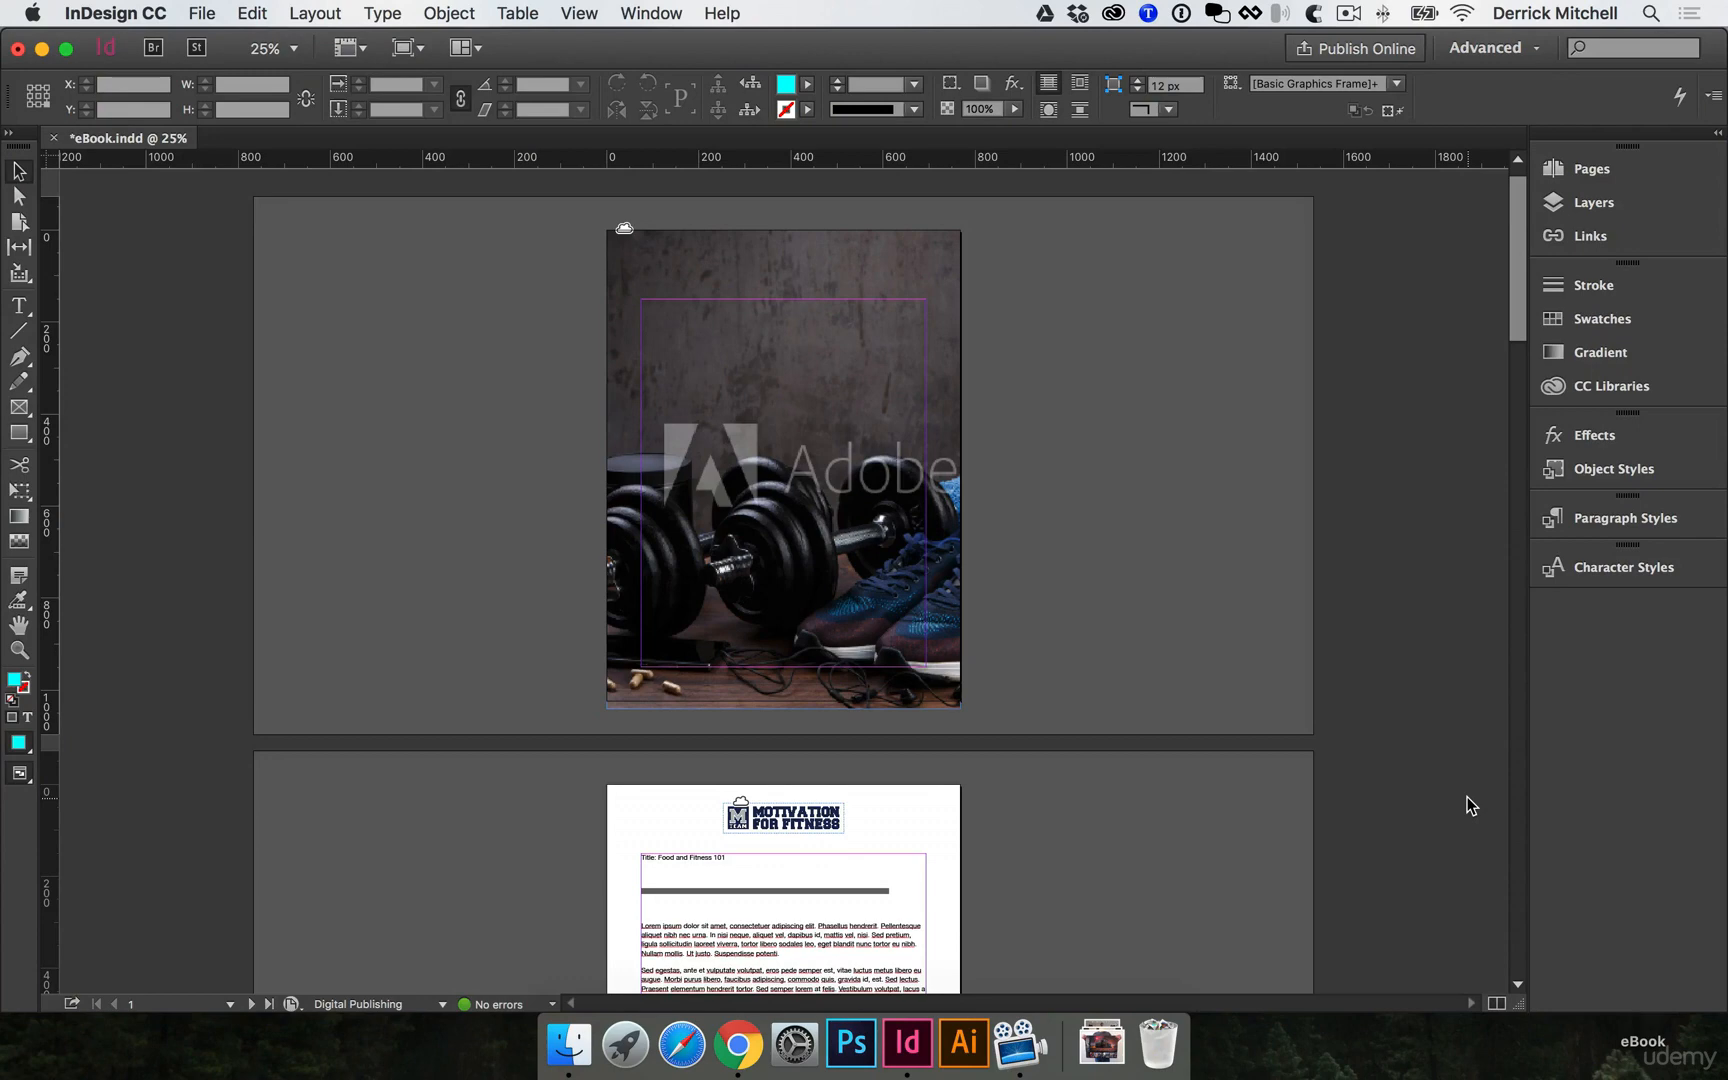
# Enlarge the masters area of the page list and duplicate the A-Master spread.
pyautogui.click(1640, 390)
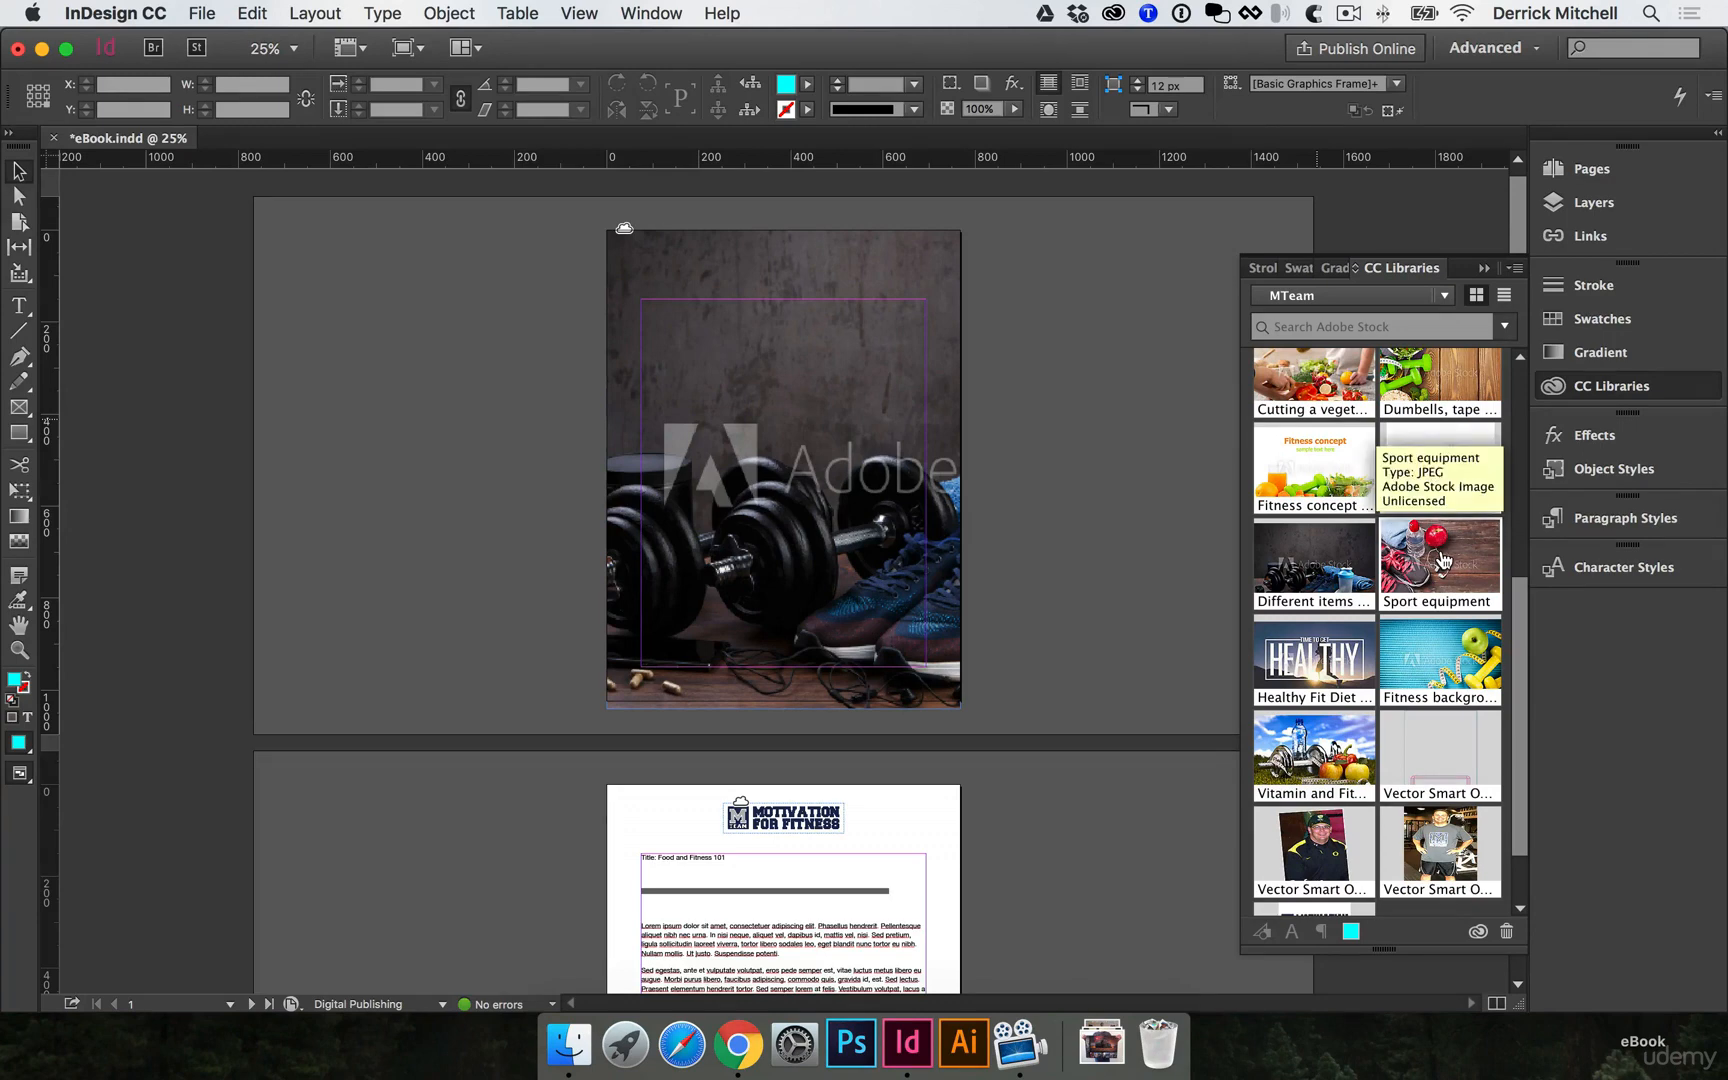
pyautogui.scroll(-5, 1077, 645)
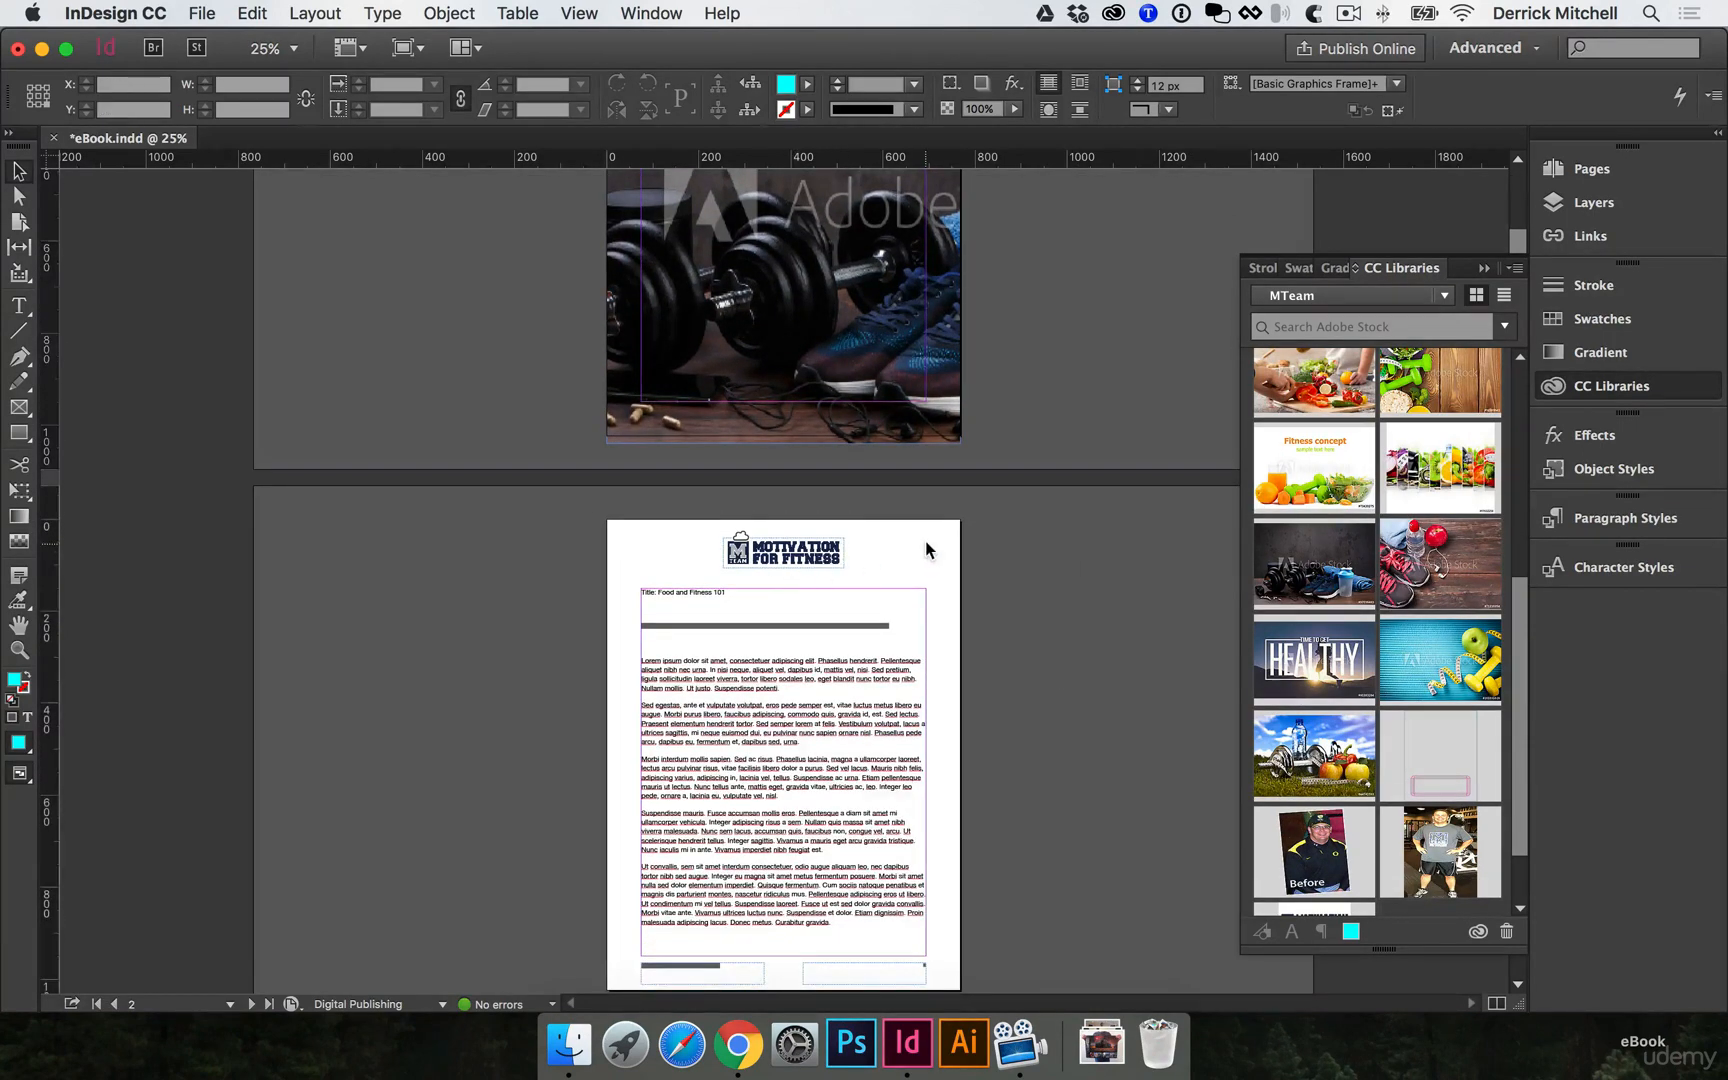
pyautogui.click(1571, 171)
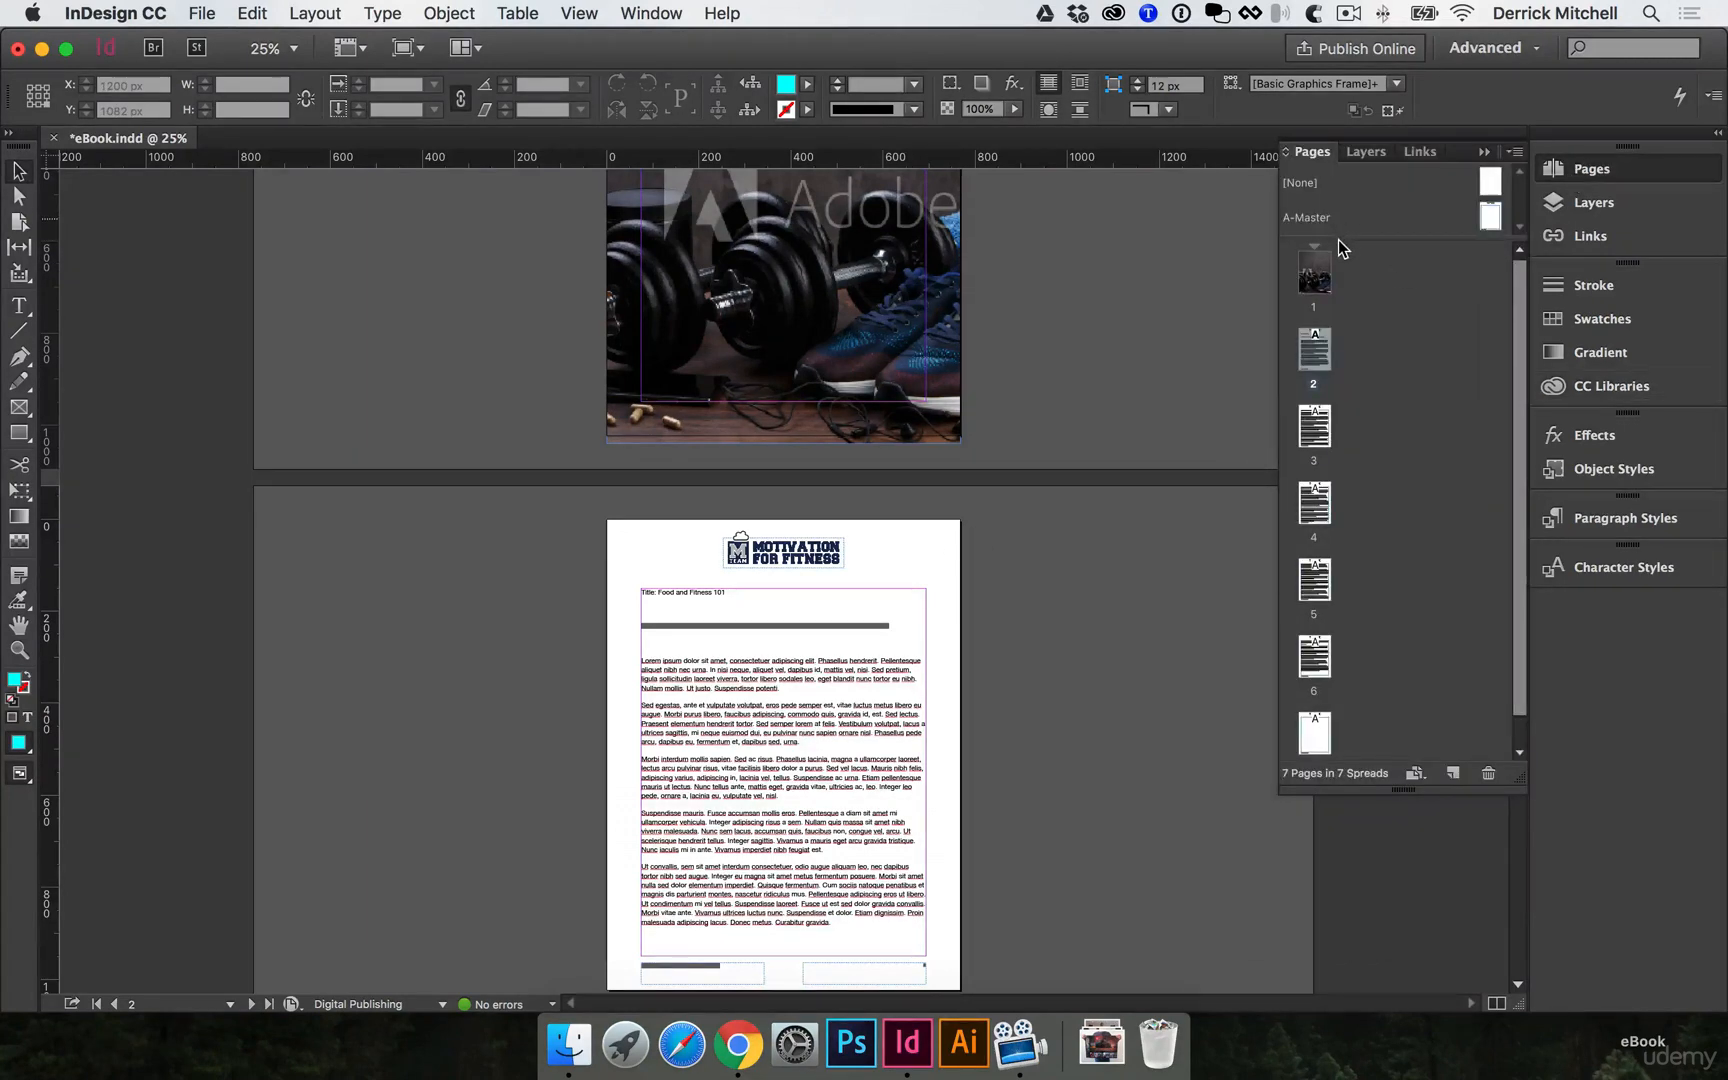
pyautogui.moveTo(1338, 247); pyautogui.dragTo(1345, 358)
pyautogui.click(1314, 219)
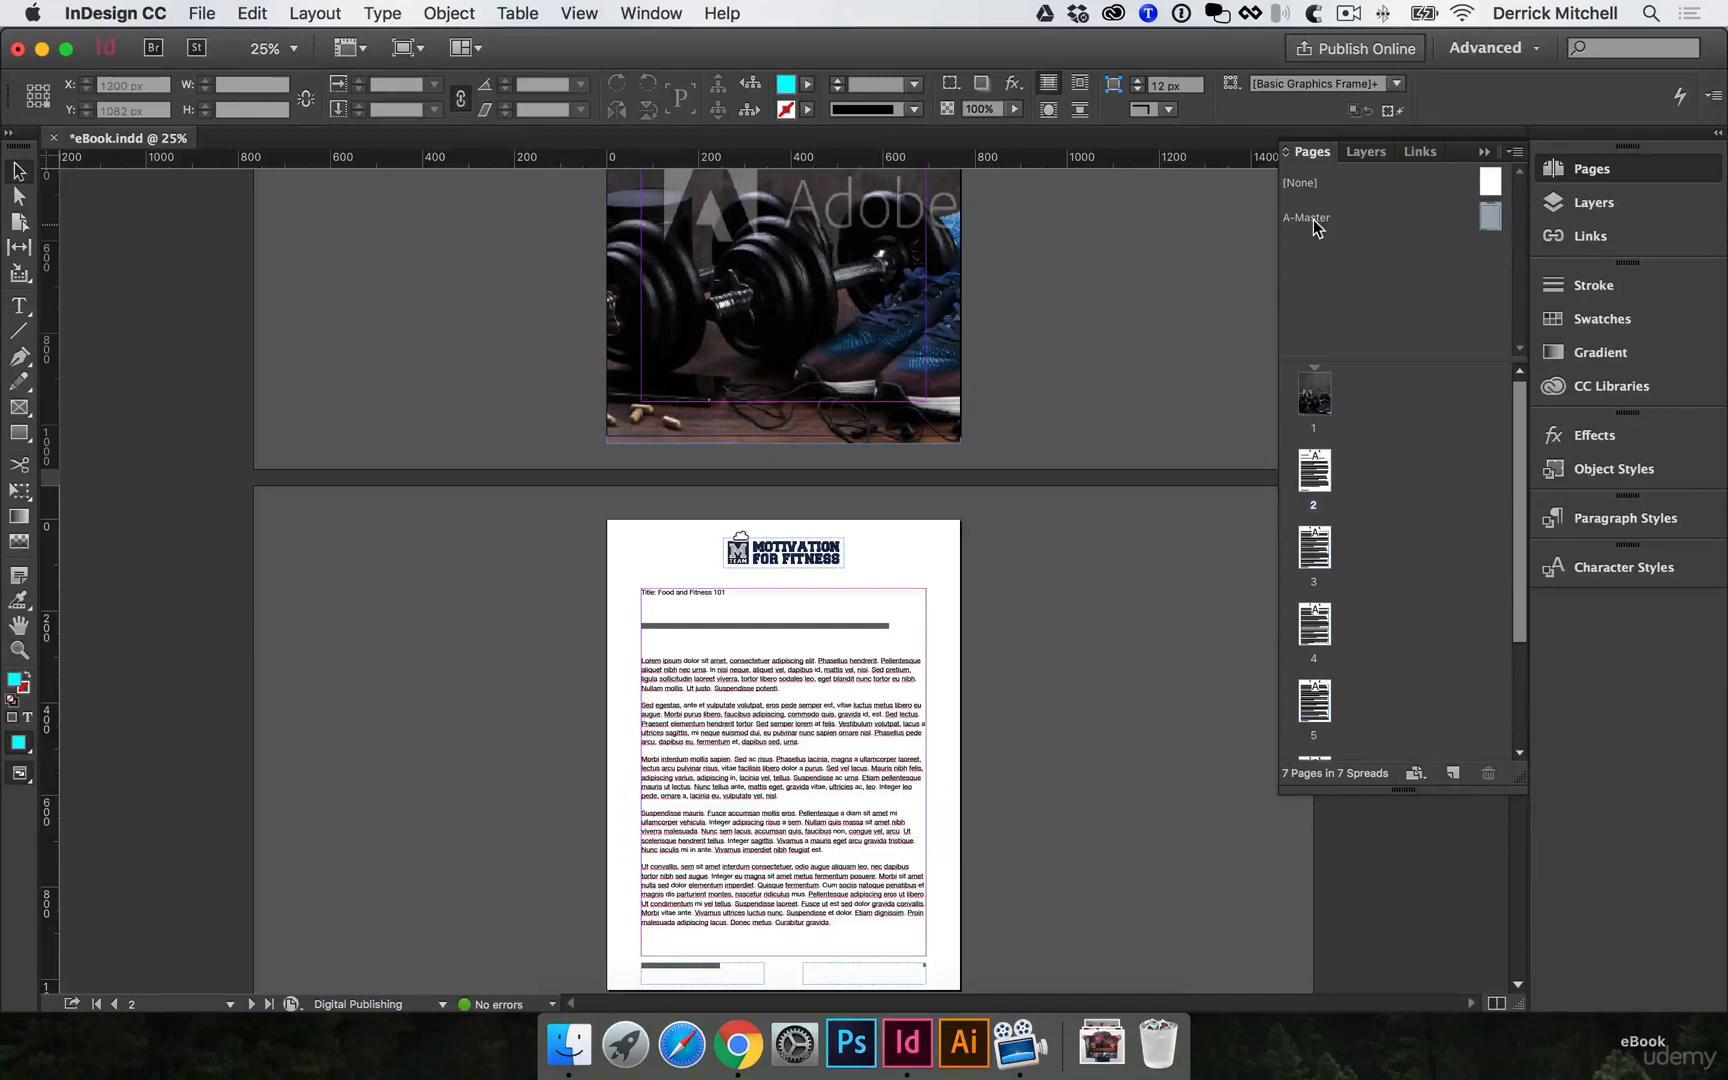
pyautogui.rightClick(1336, 219)
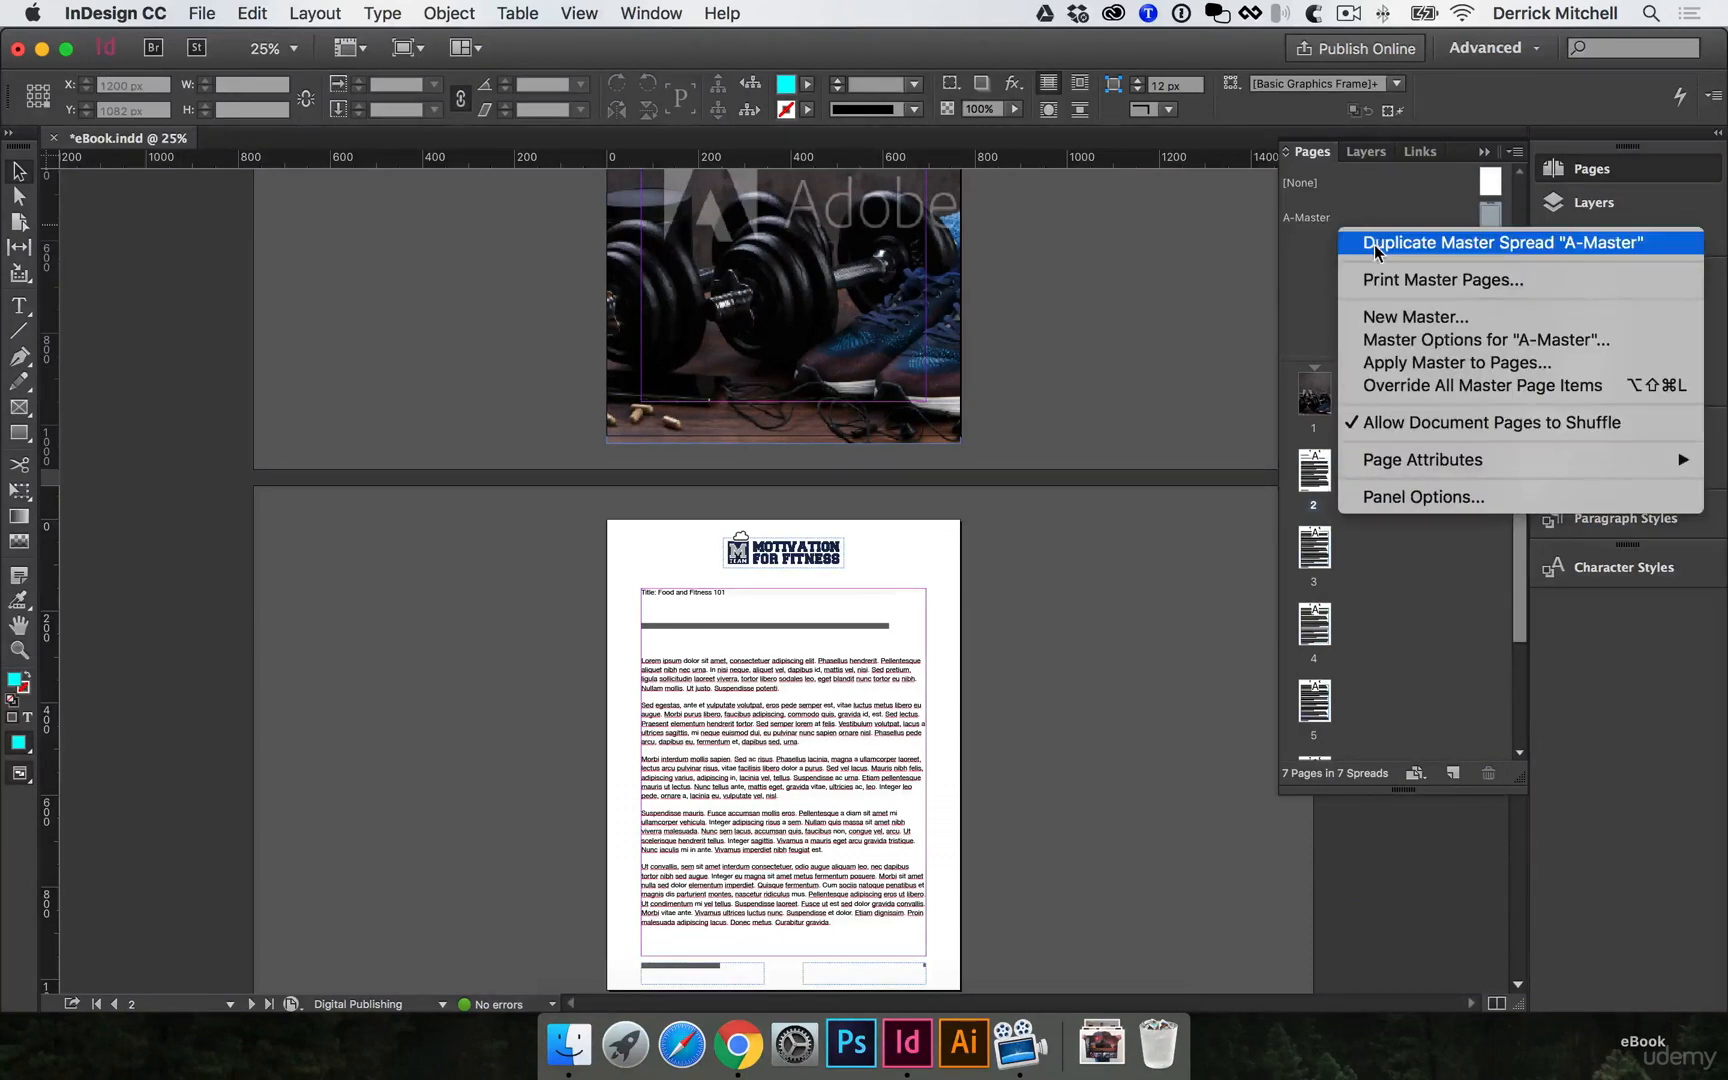
pyautogui.click(1576, 245)
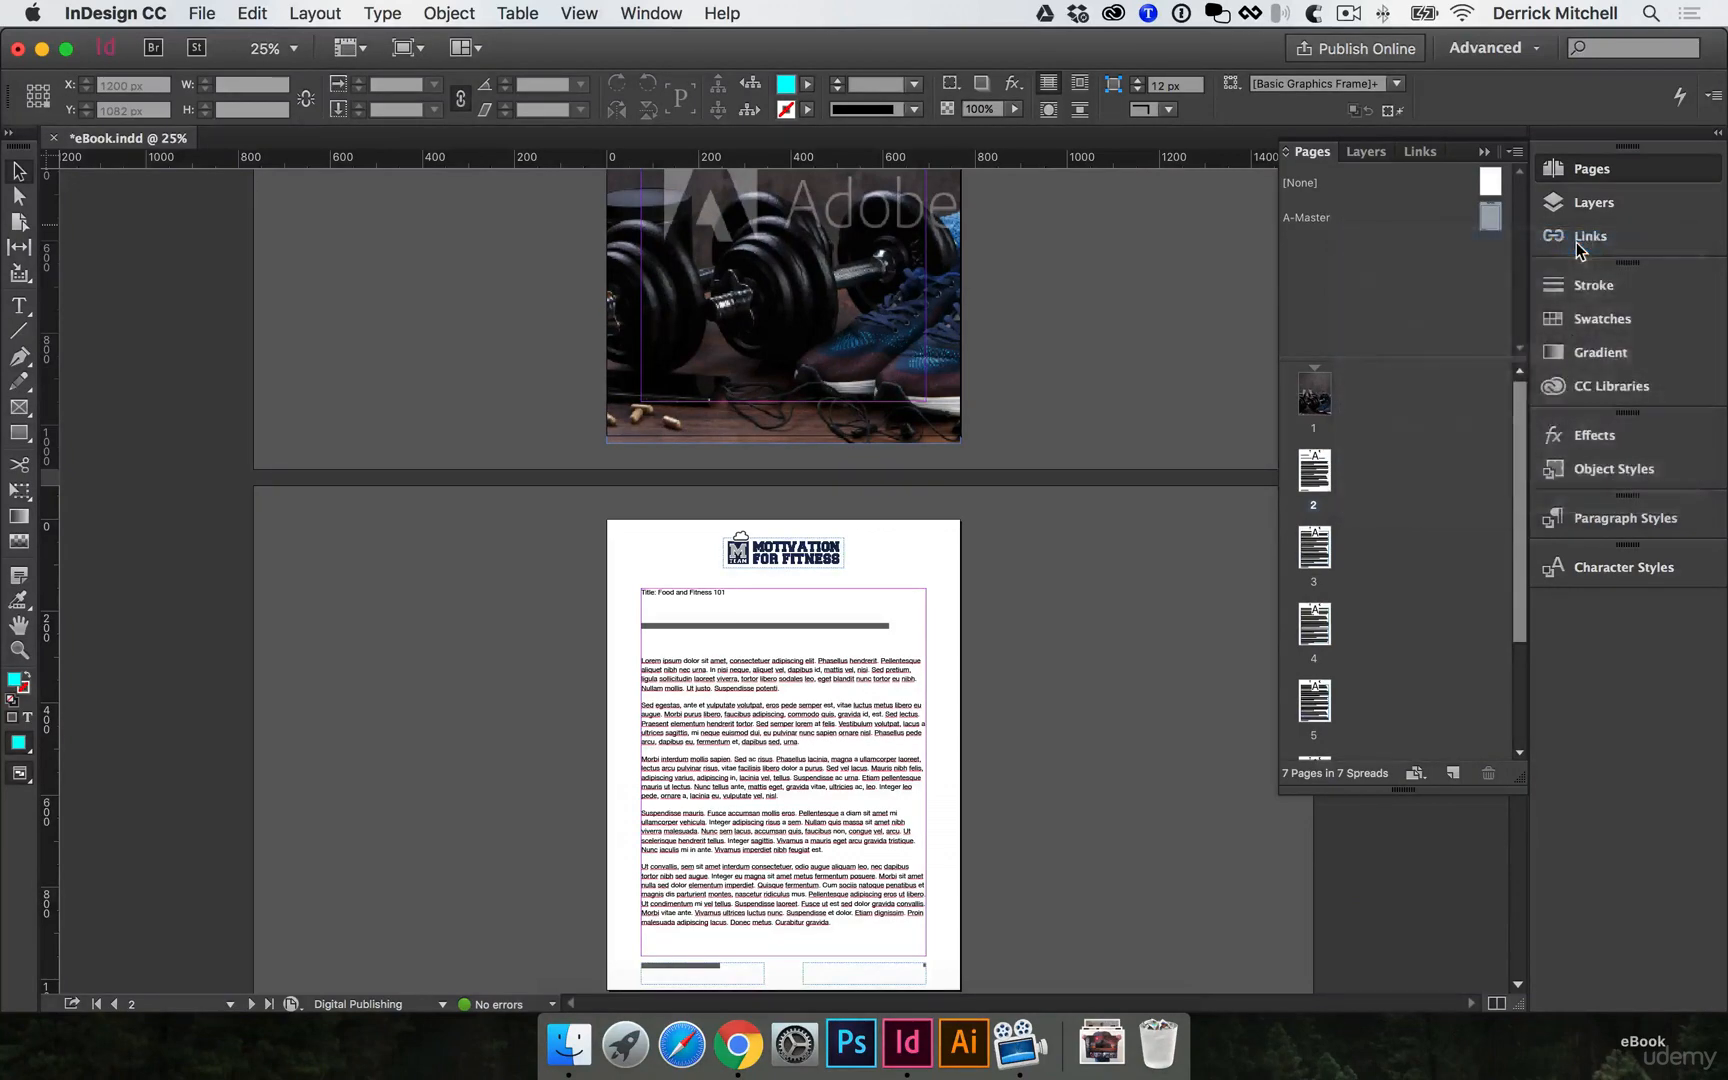
# Delete the Motivation for Fitness logo from the B-Master page.
pyautogui.press('super+0')
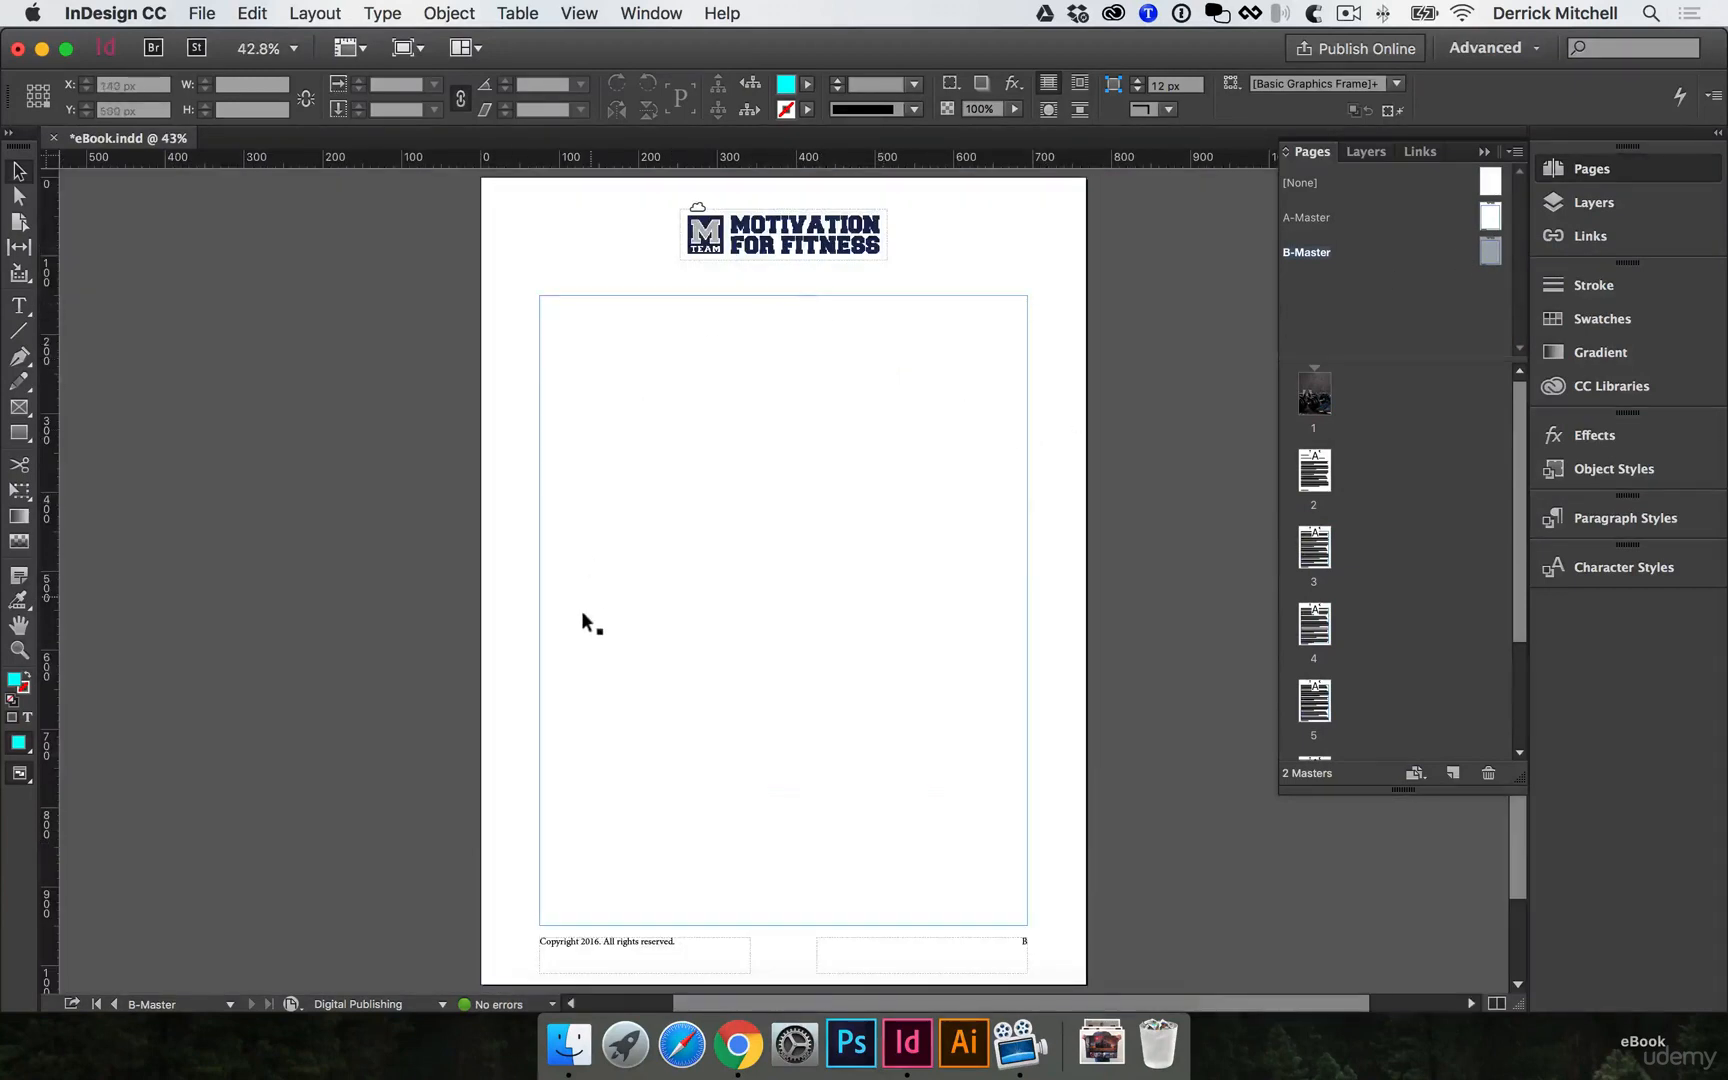
pyautogui.scroll(-1, 609, 605)
pyautogui.scroll(-1, 999, 556)
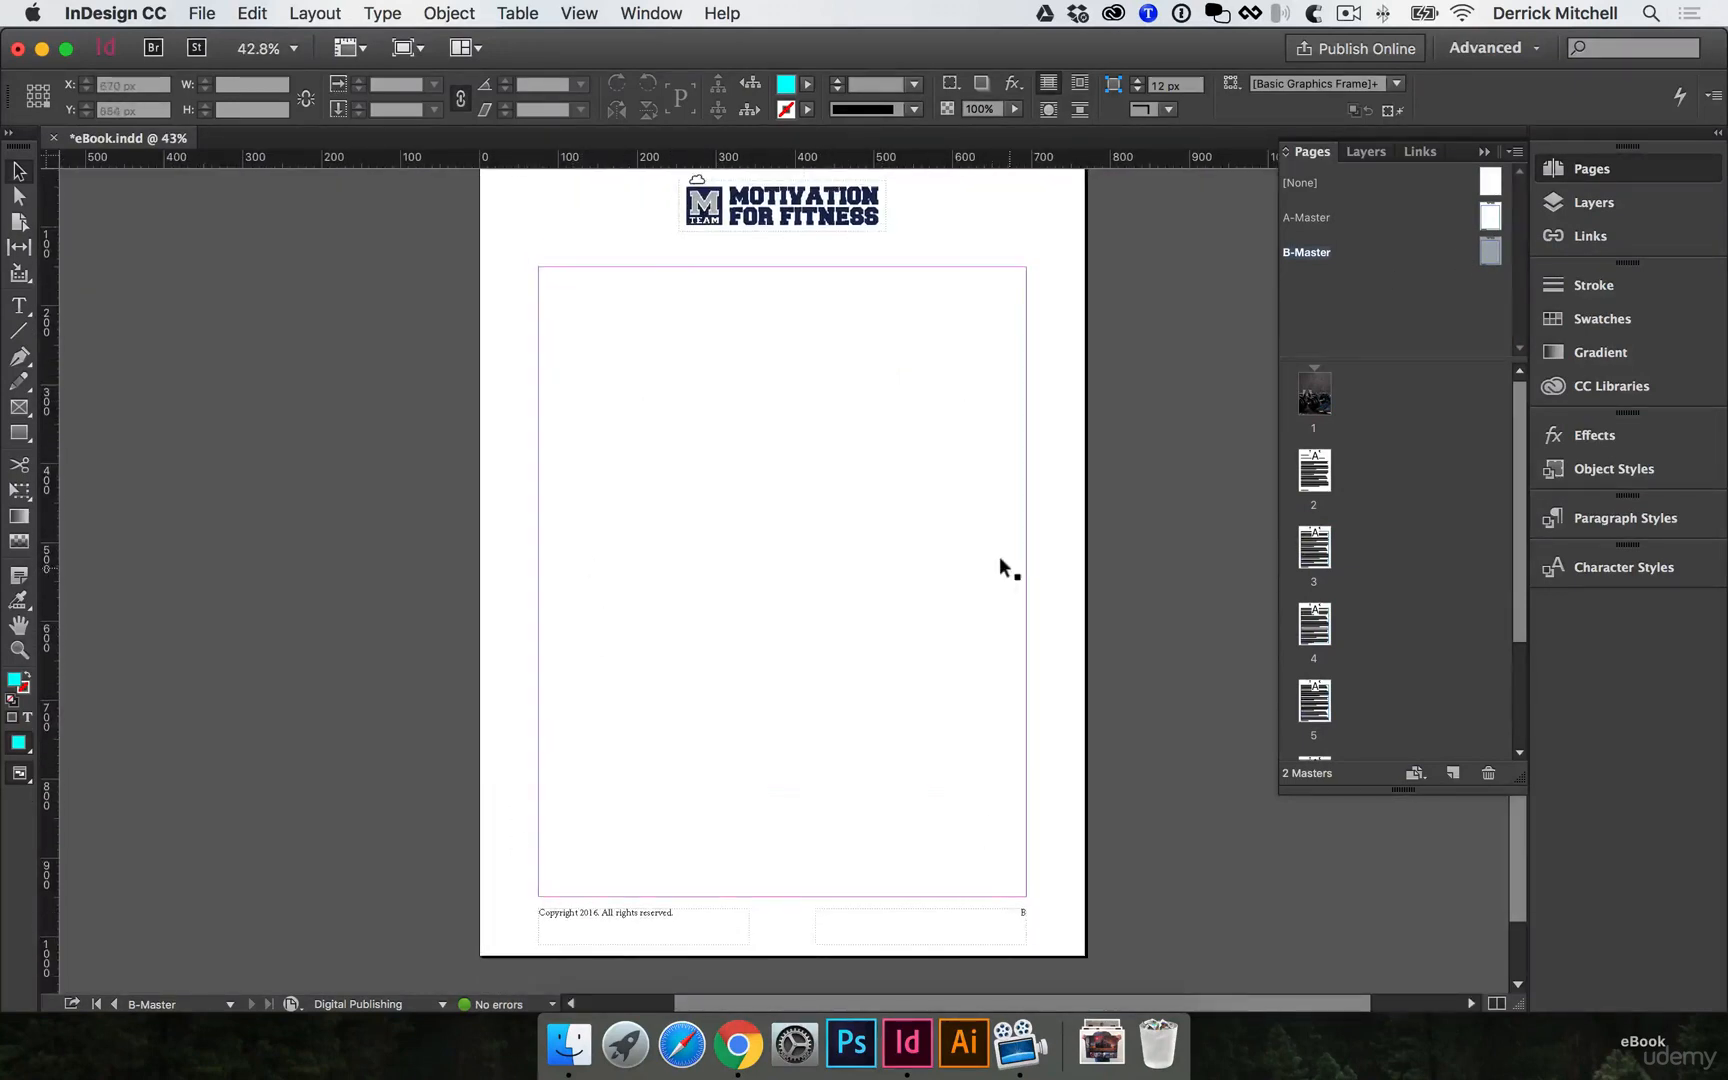
pyautogui.scroll(1, 999, 556)
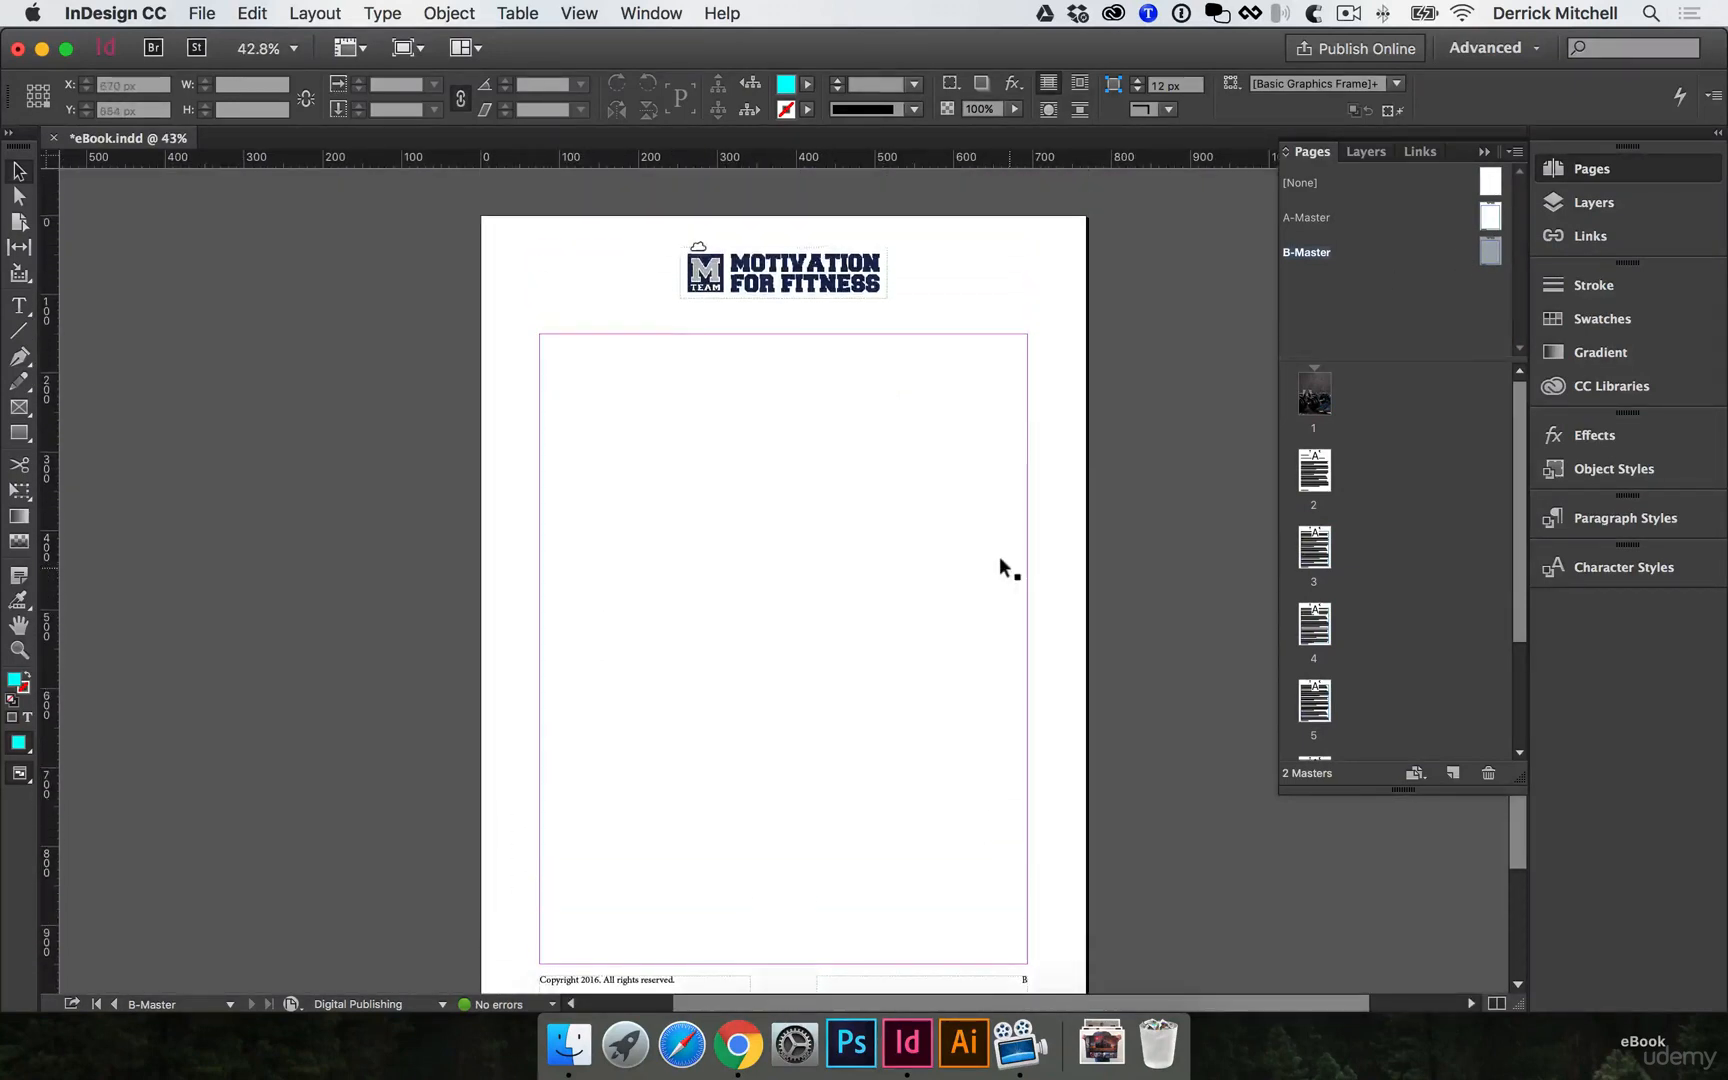
pyautogui.click(783, 270)
pyautogui.moveTo(783, 270); pyautogui.dragTo(816, 296)
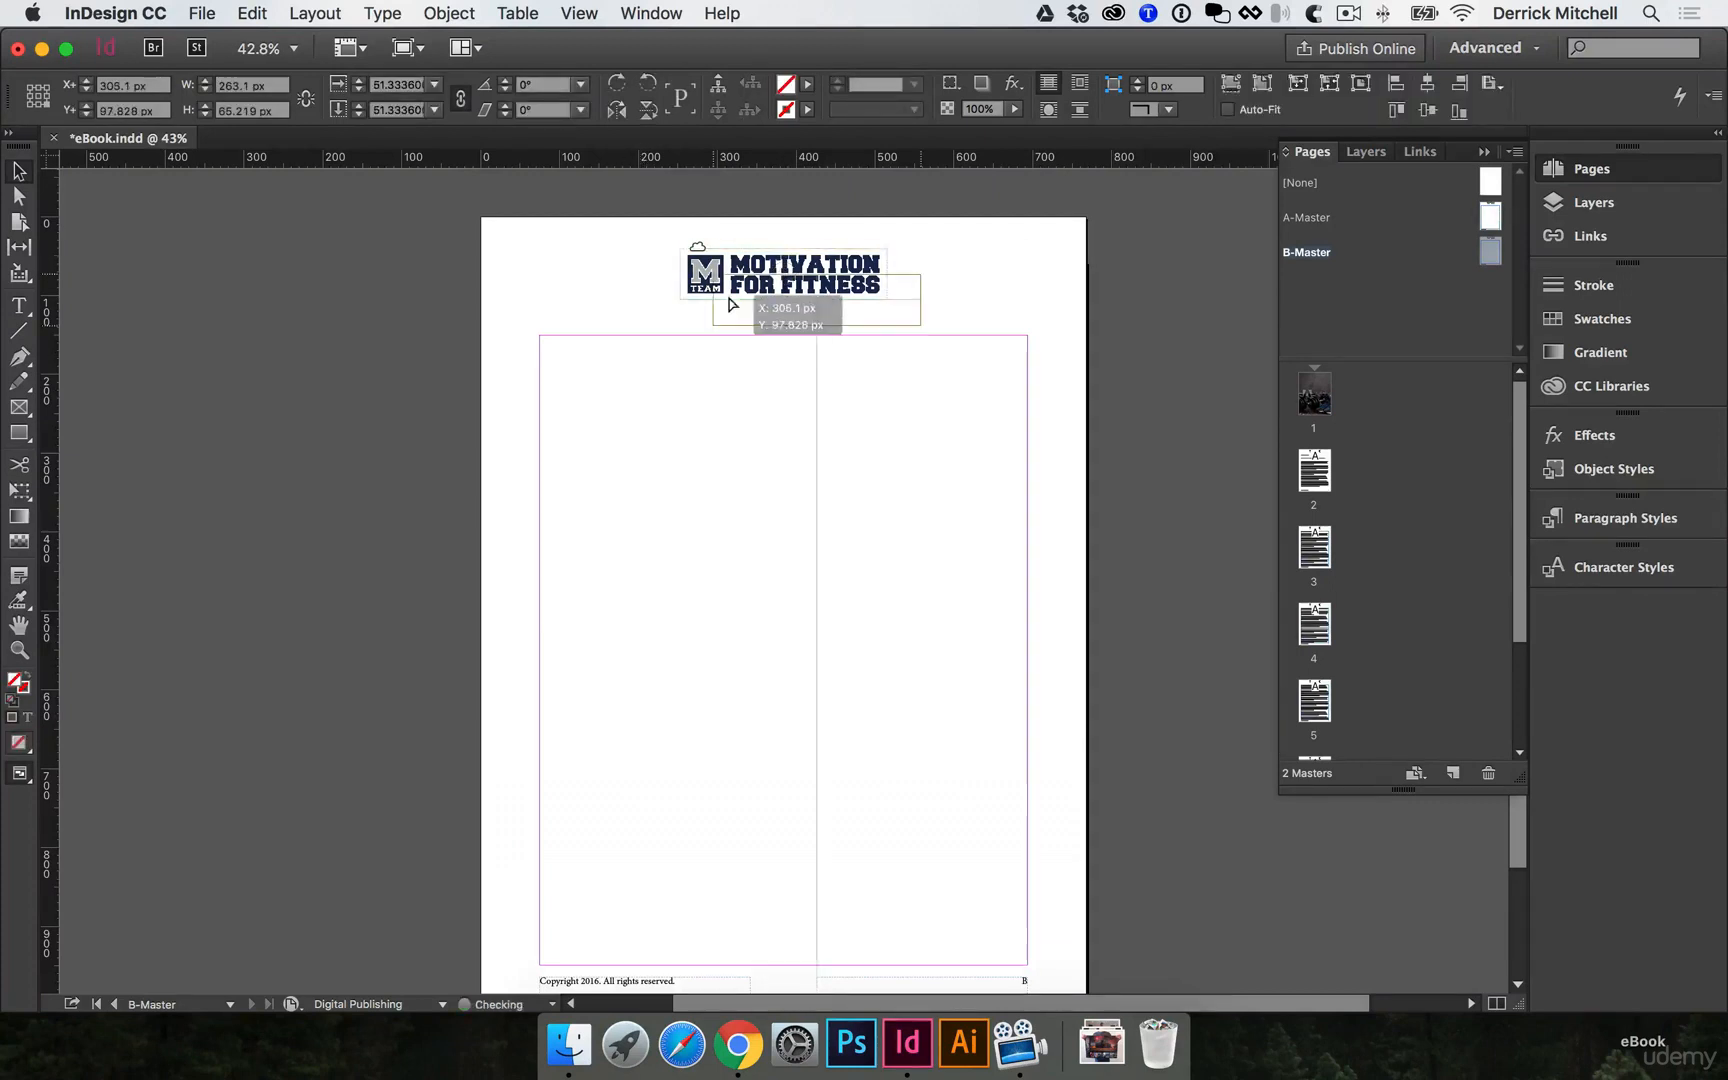
pyautogui.moveTo(663, 247); pyautogui.dragTo(810, 340)
pyautogui.press('BackSpace')
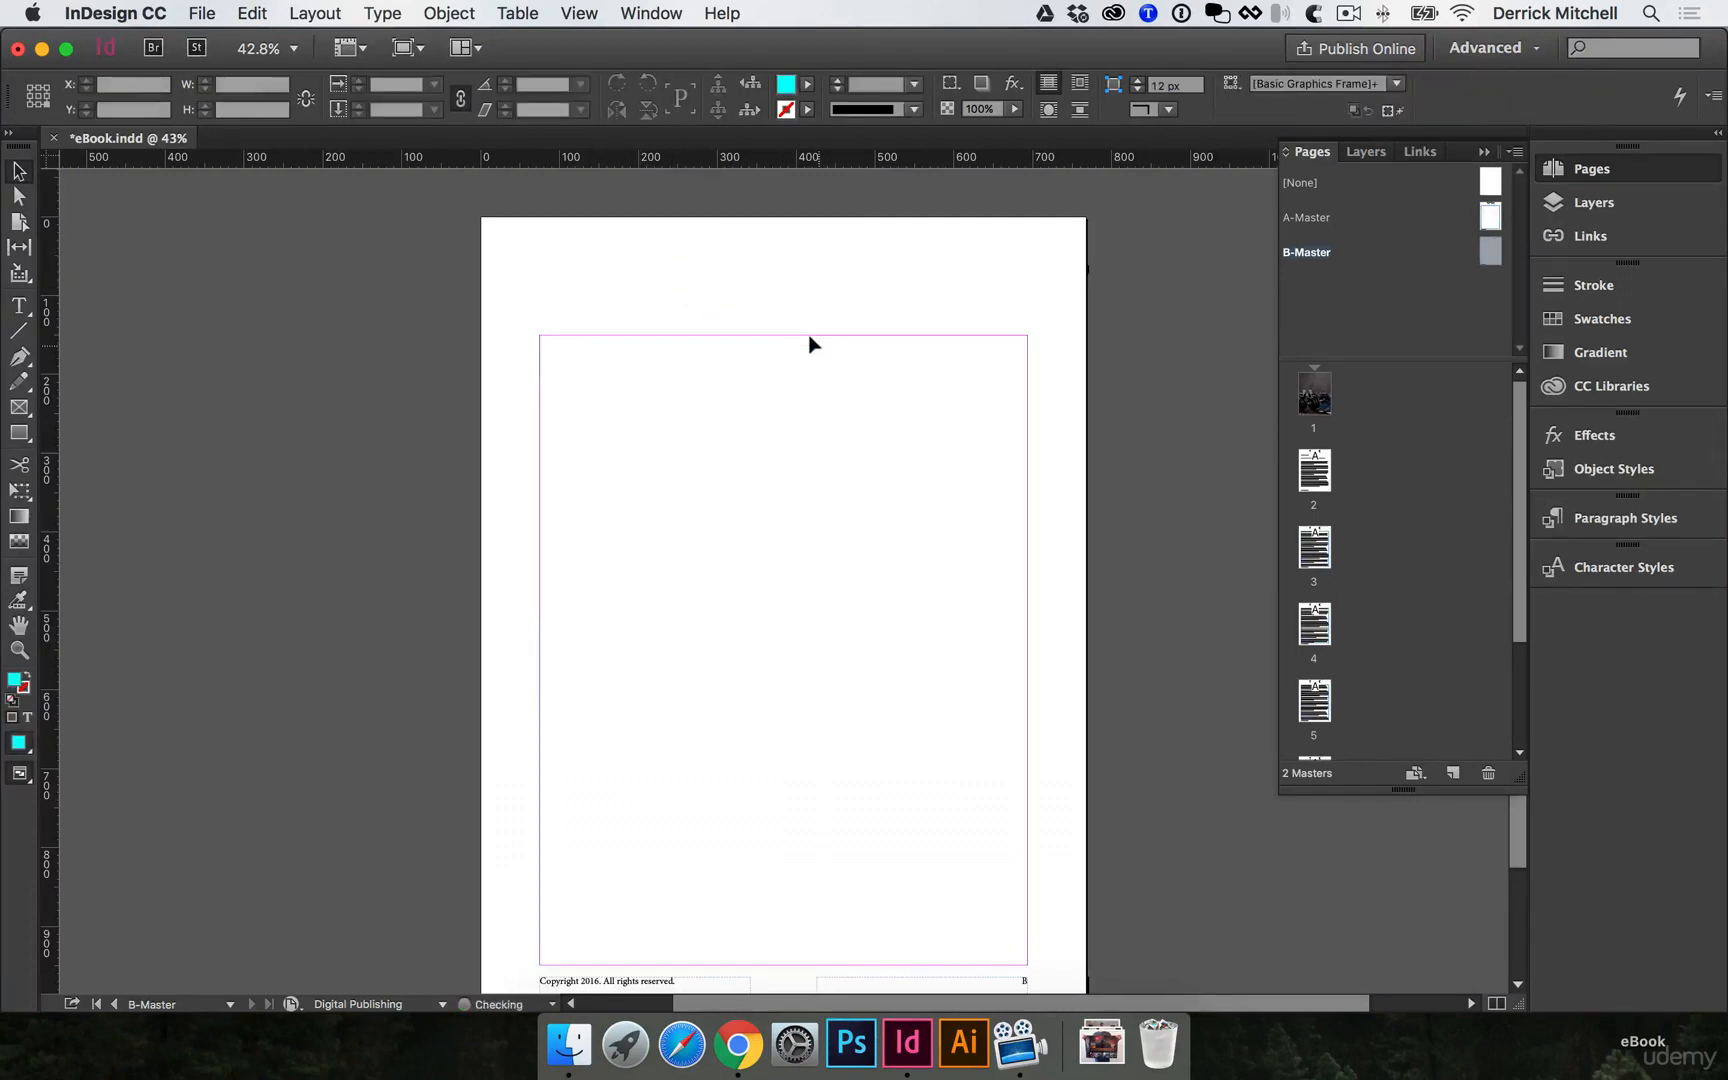
pyautogui.scroll(-1, 879, 478)
pyautogui.click(1015, 866)
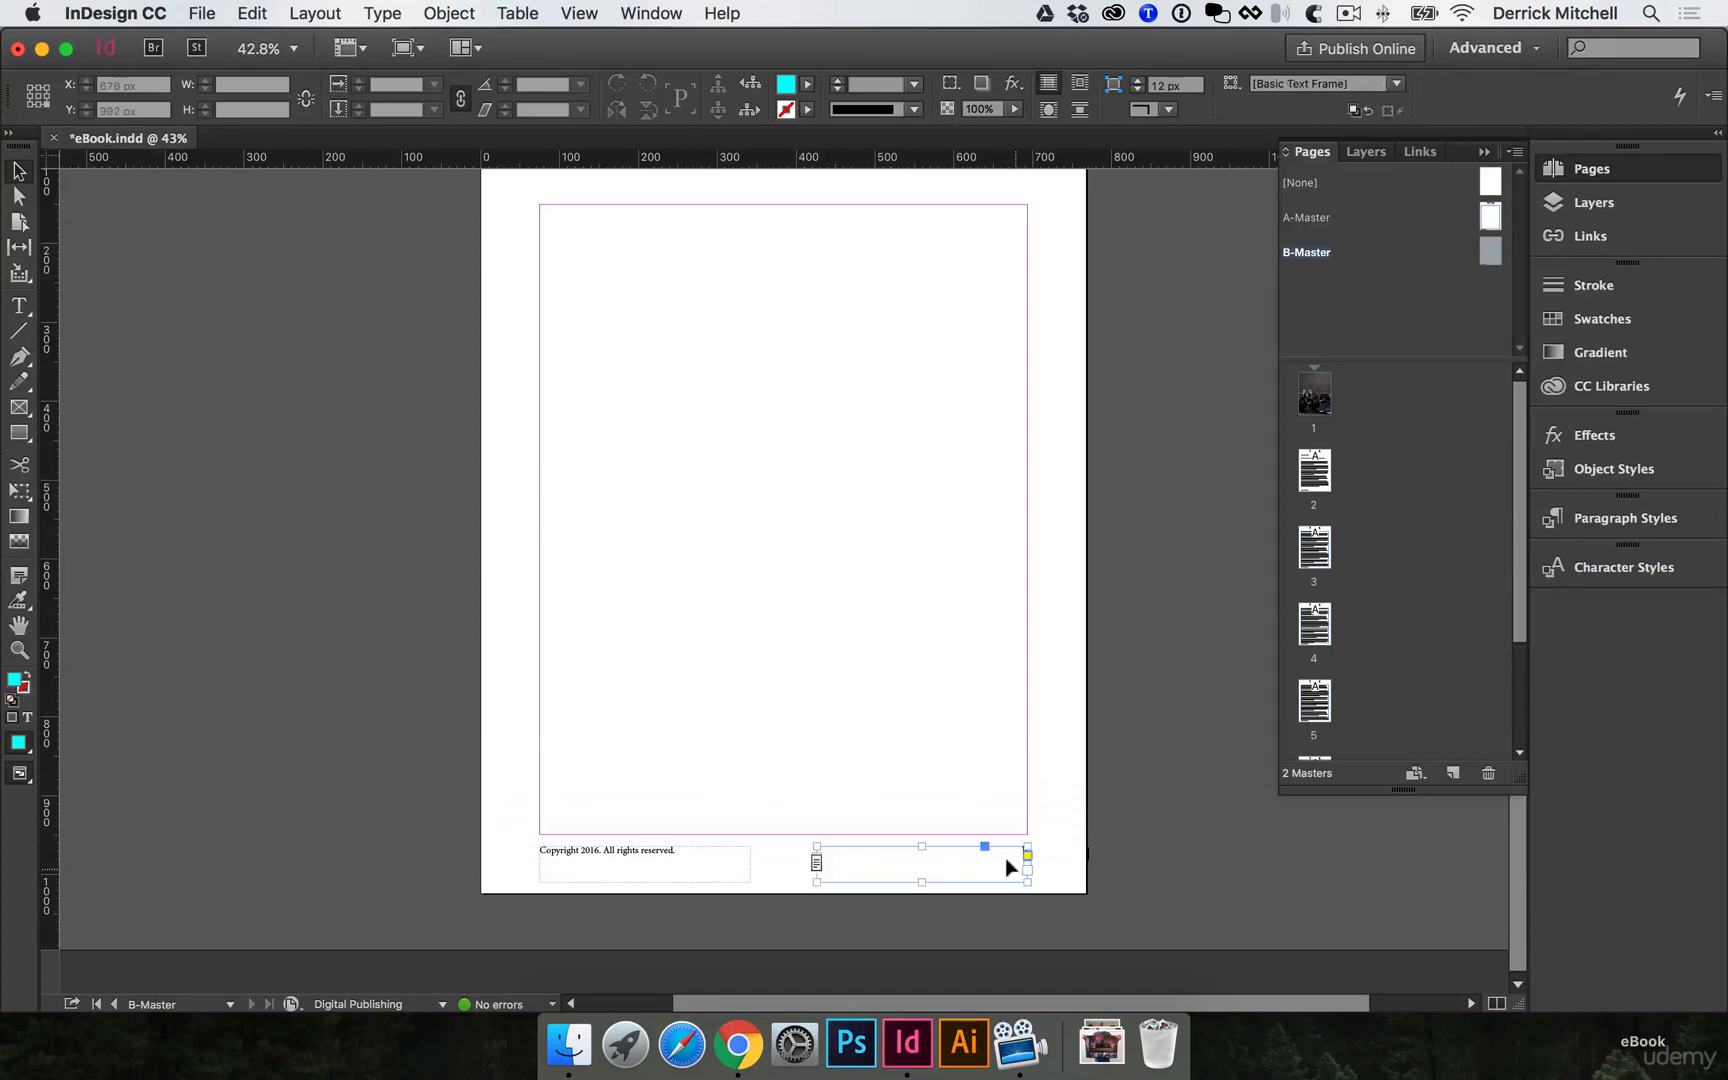
pyautogui.click(798, 782)
pyautogui.scroll(2, 1000, 850)
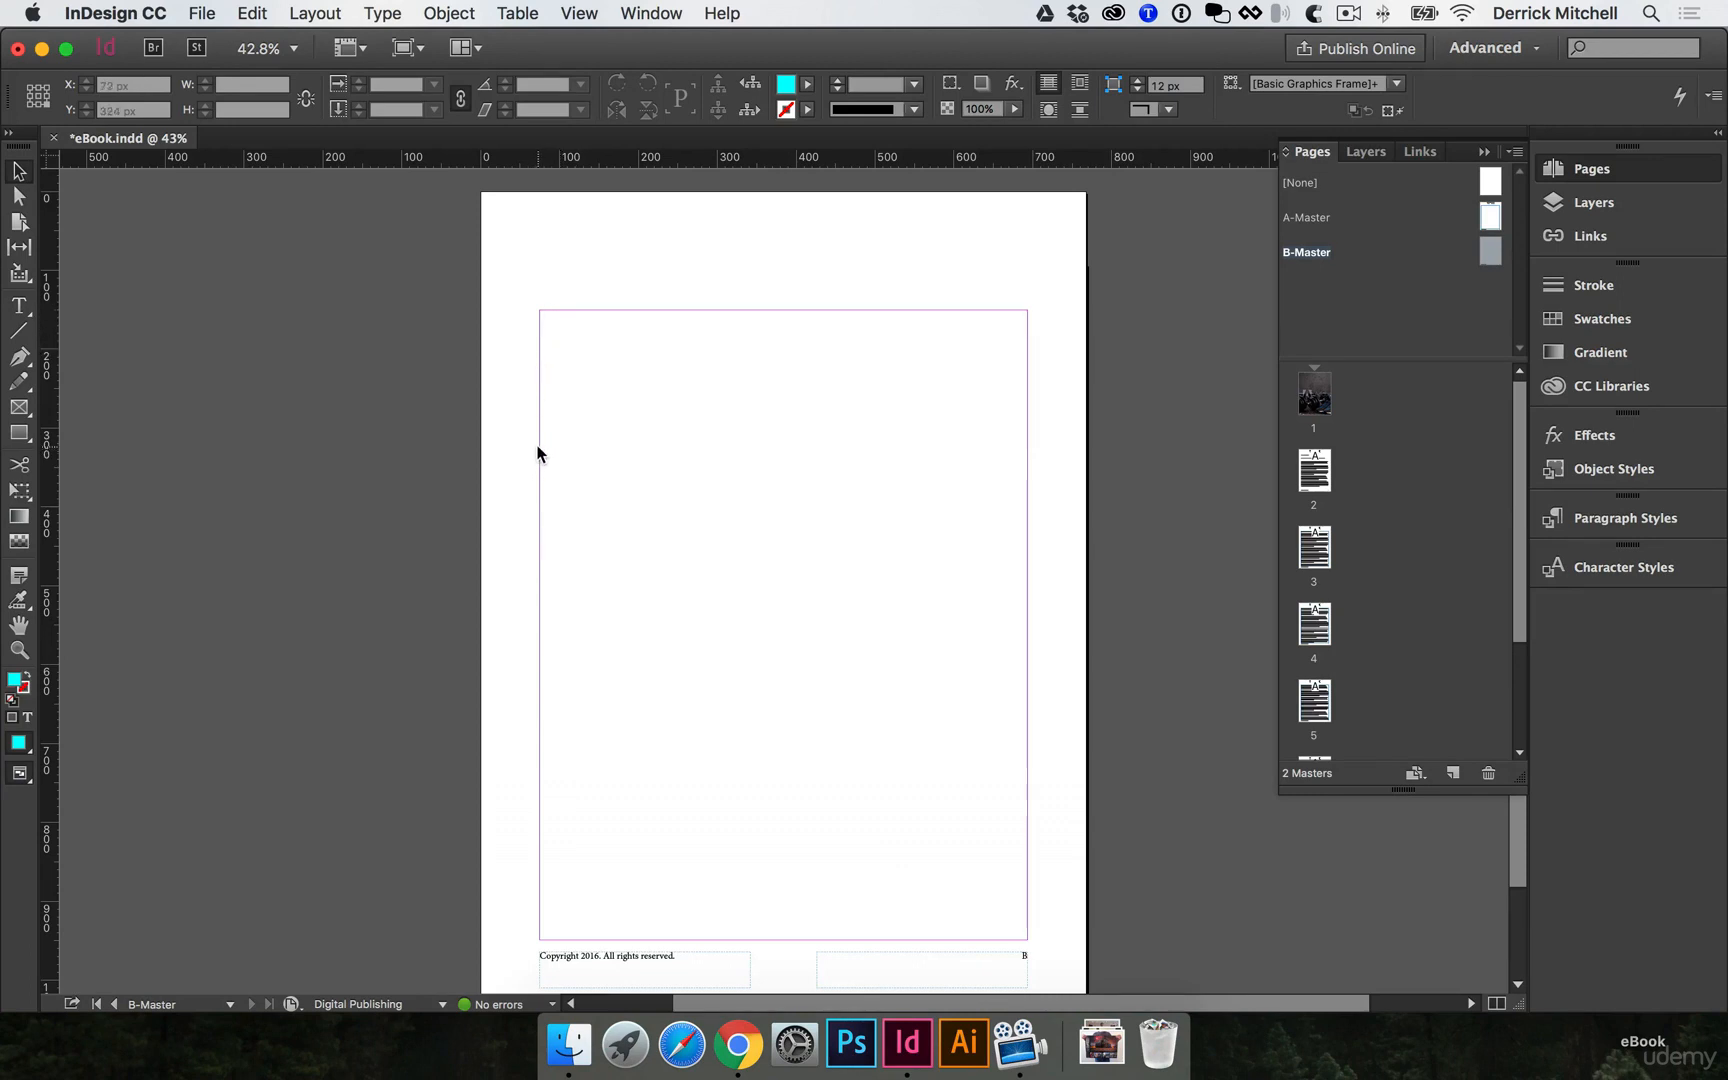
# Preview a 300 px top margin on the B-Master page, and set its top margin to 500 px.
pyautogui.click(331, 12)
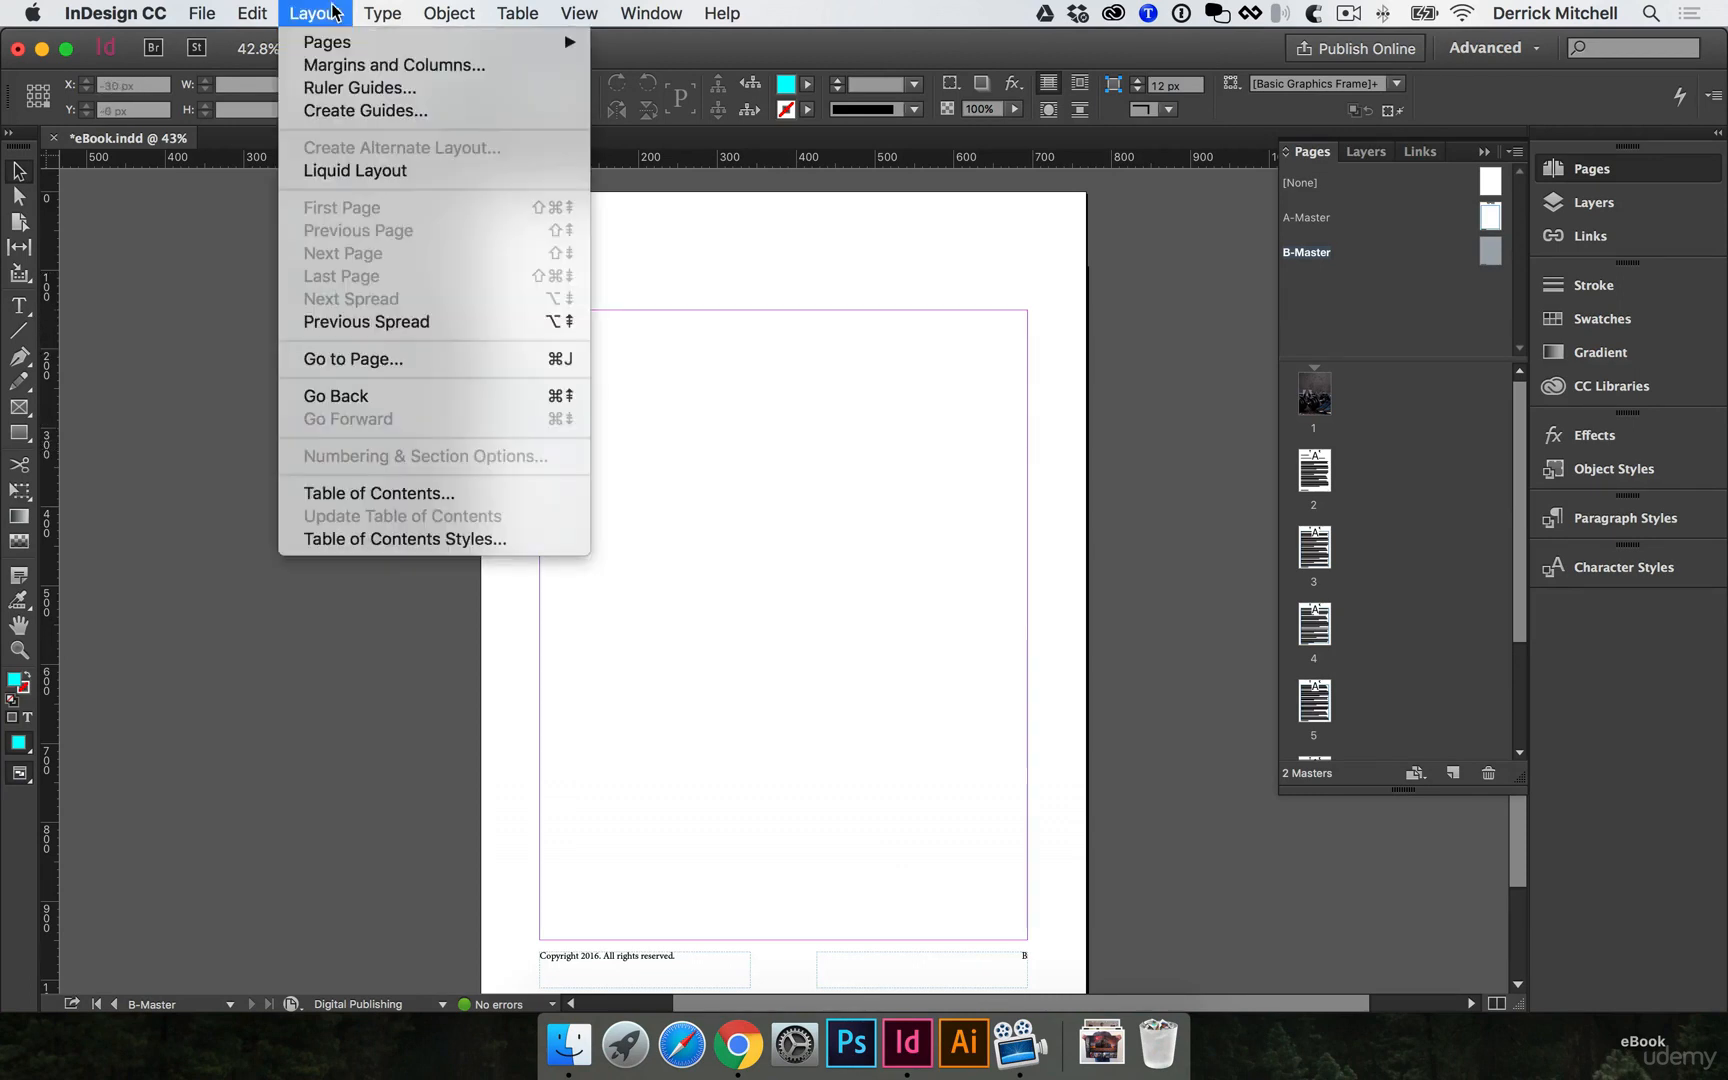
pyautogui.click(345, 66)
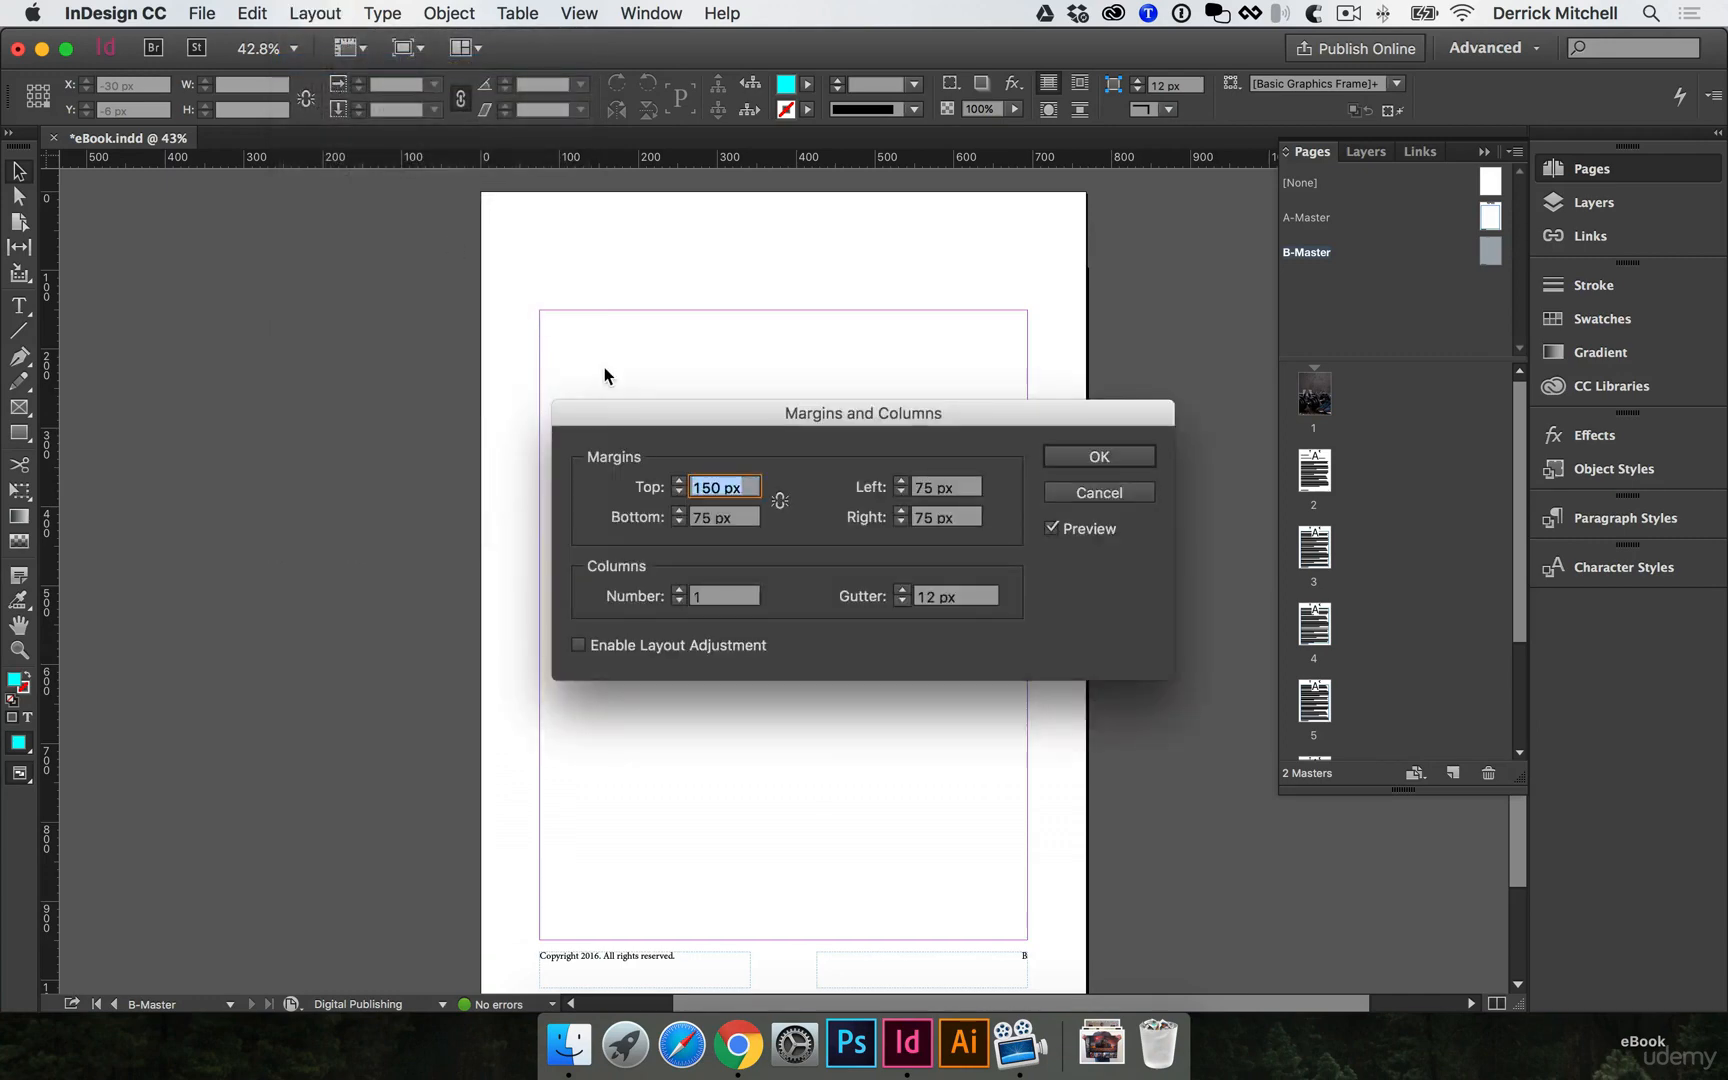
pyautogui.moveTo(697, 444); pyautogui.dragTo(881, 477)
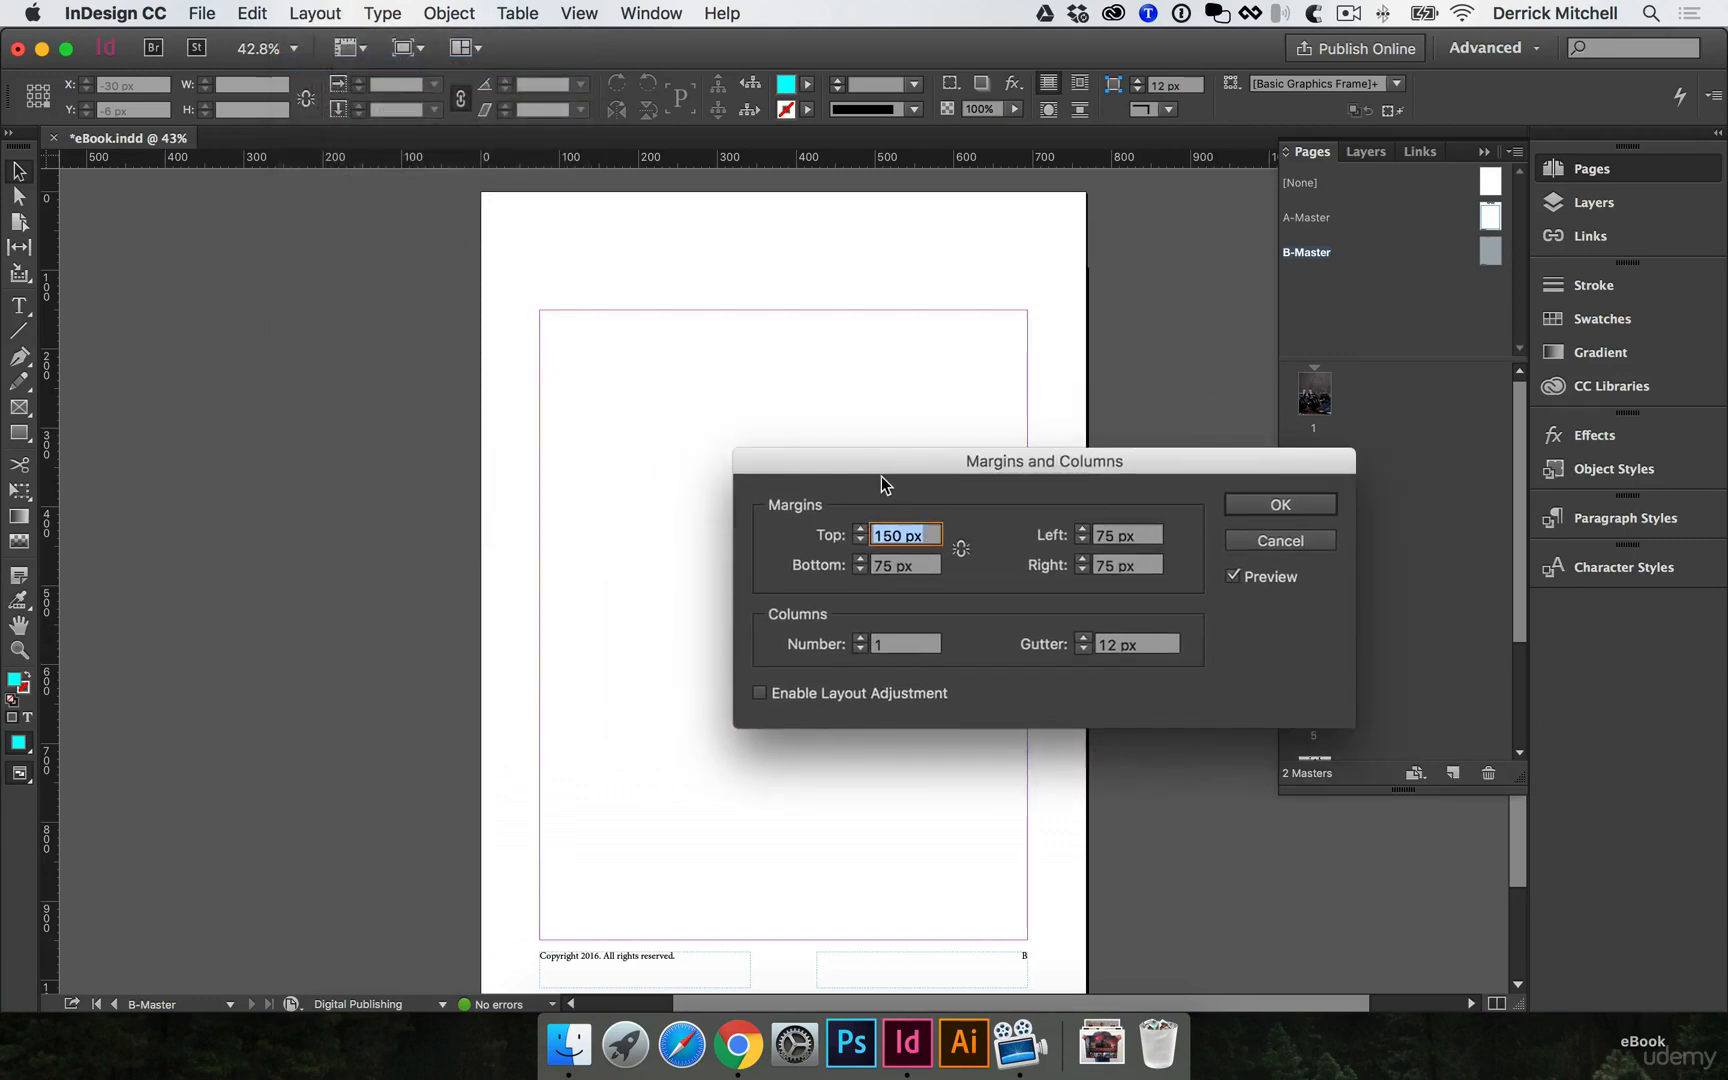
pyautogui.write('300')
pyautogui.press('Tab')
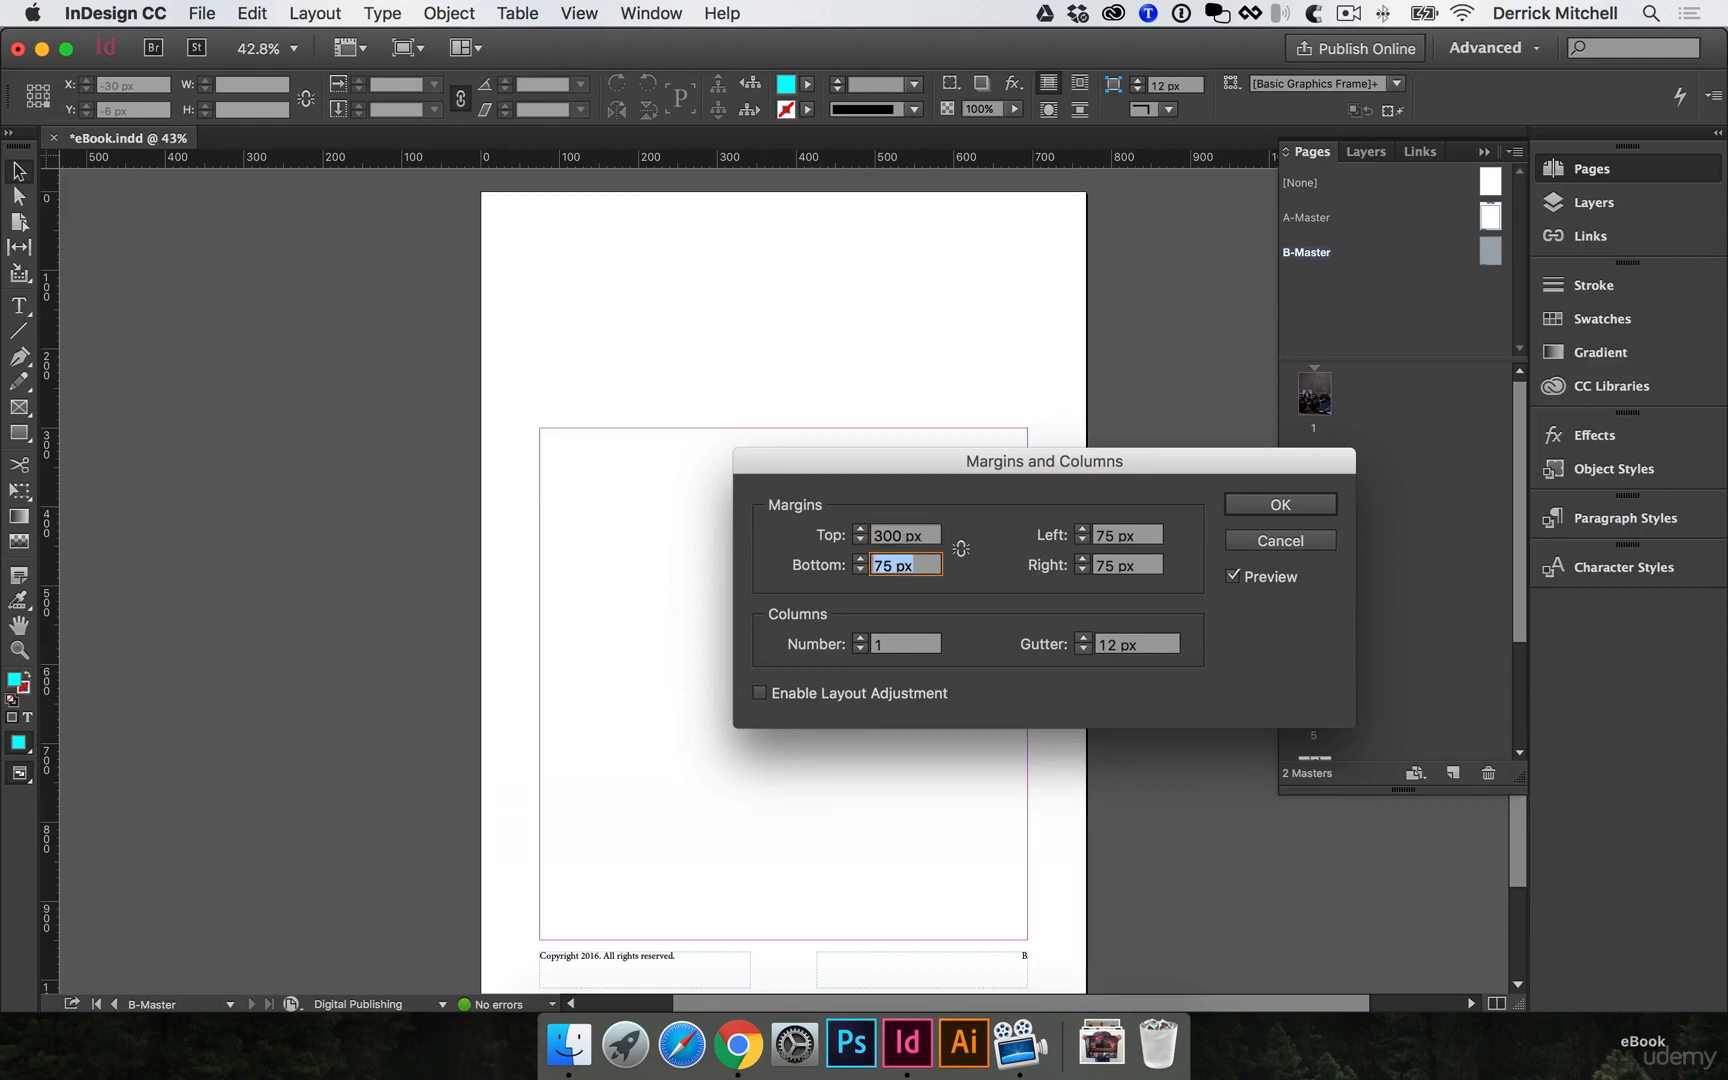
pyautogui.hotkey('shift', 'Tab')
pyautogui.write('500 ')
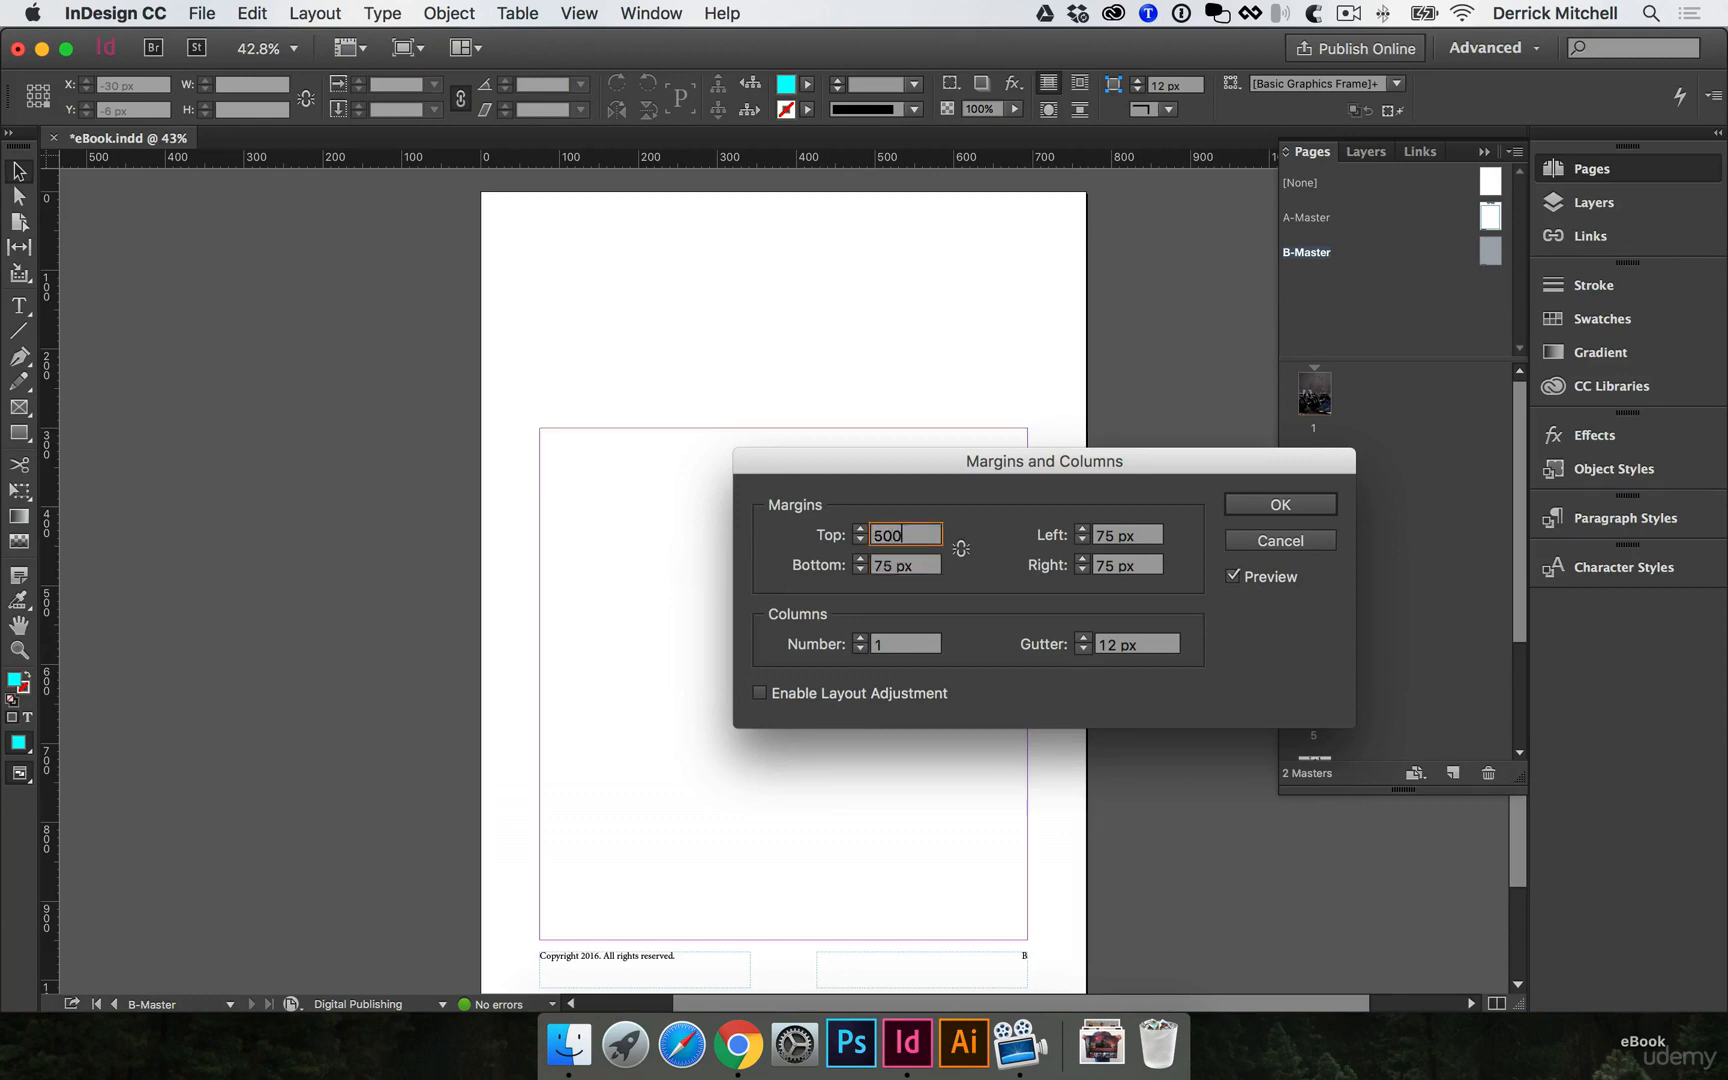
pyautogui.write('px')
pyautogui.press('Tab')
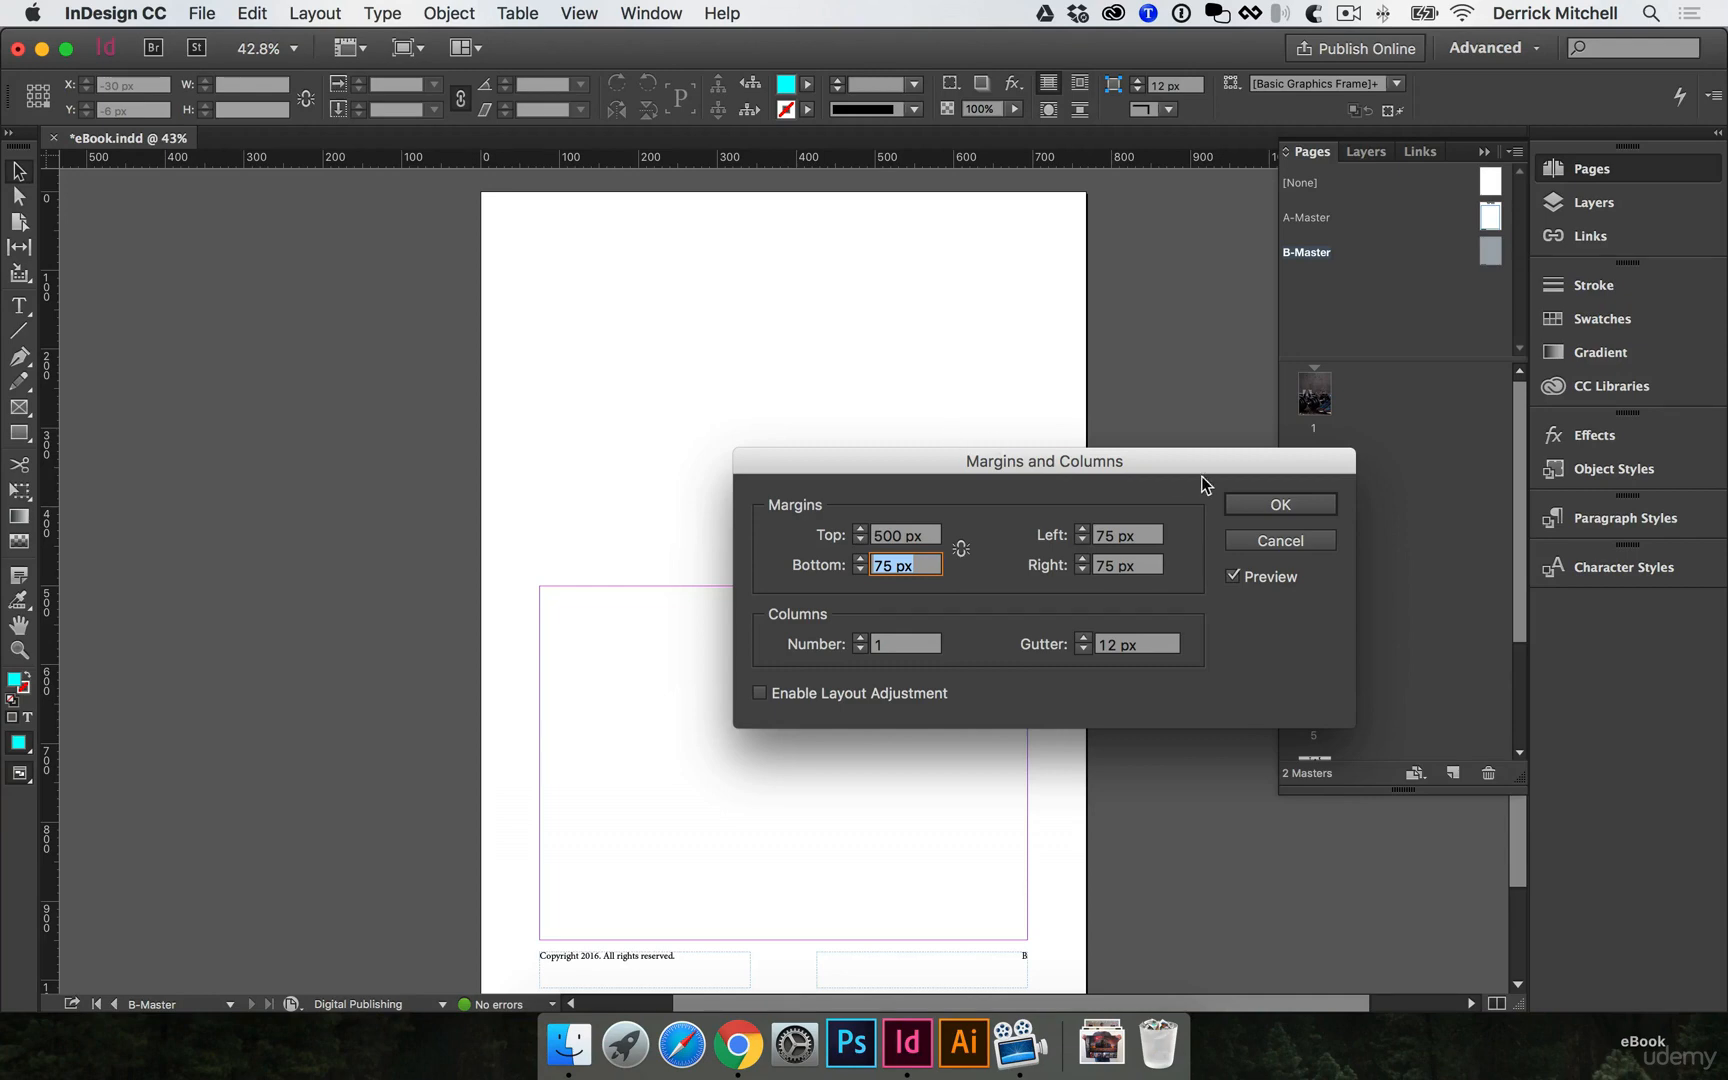
pyautogui.click(1256, 501)
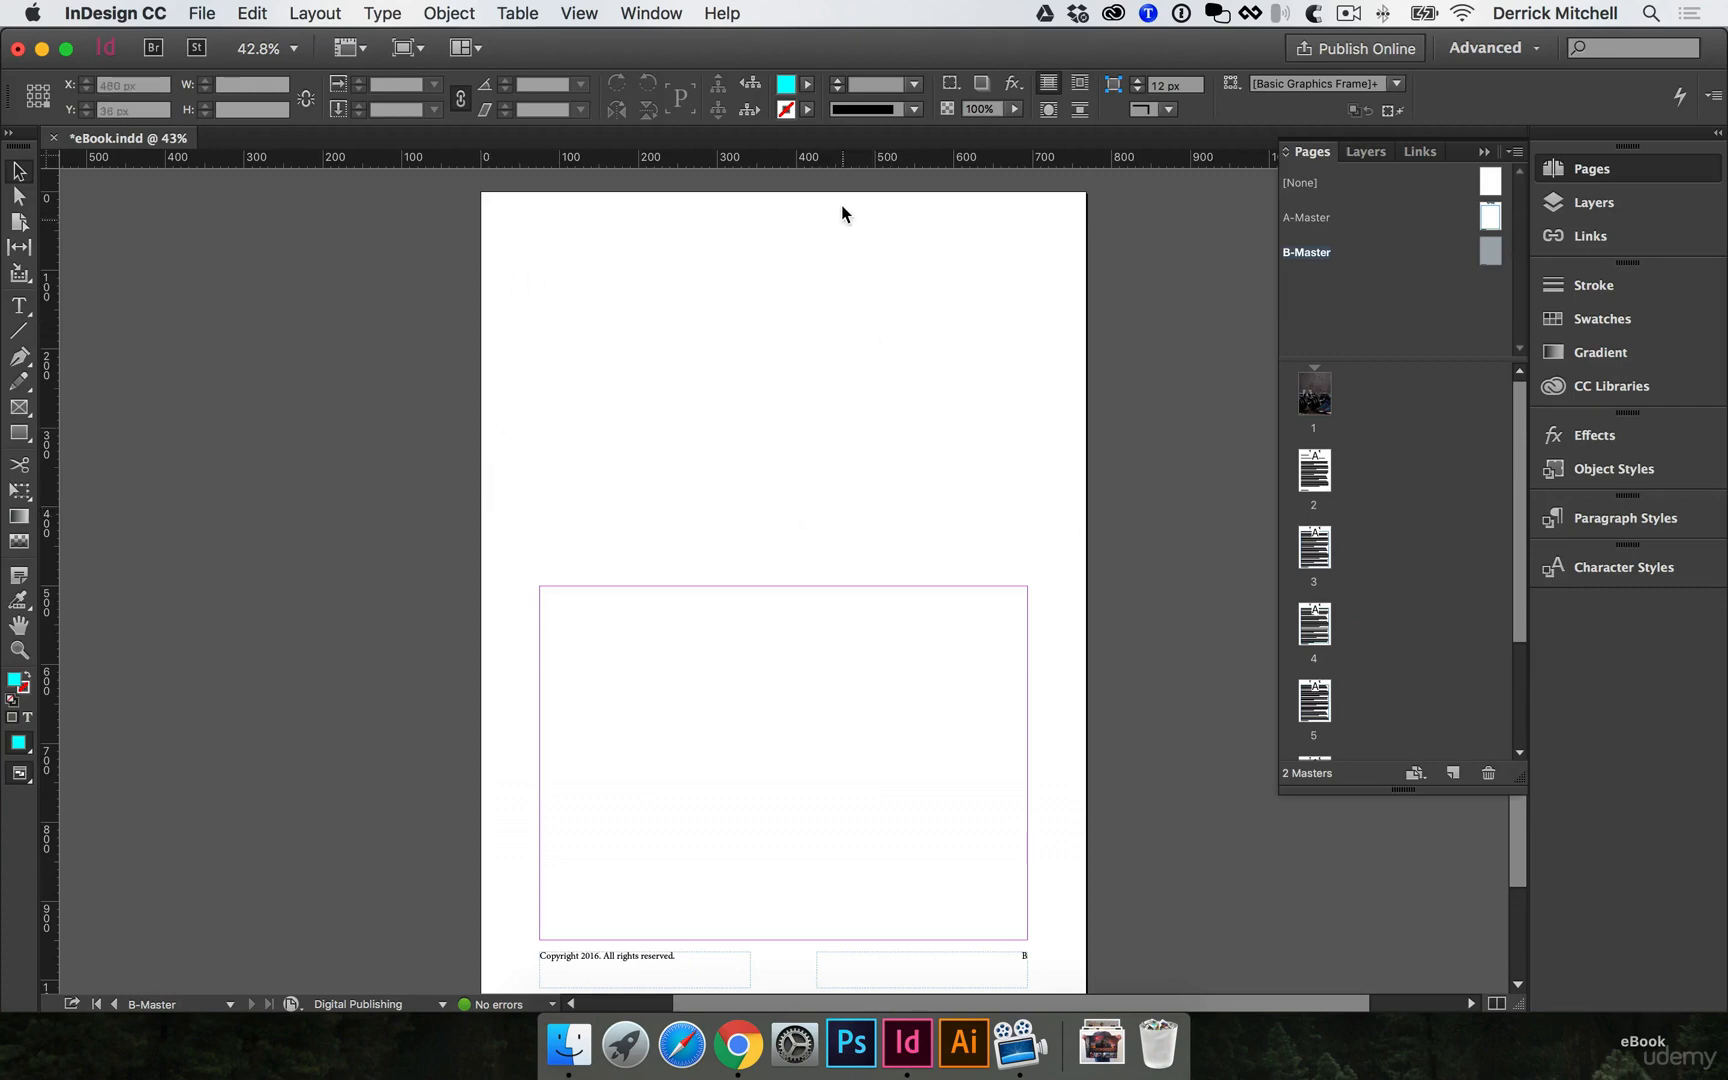
# Add a horizontal guide at 400 px on the B-Master and apply that master to page 2.
pyautogui.moveTo(863, 159); pyautogui.dragTo(848, 507)
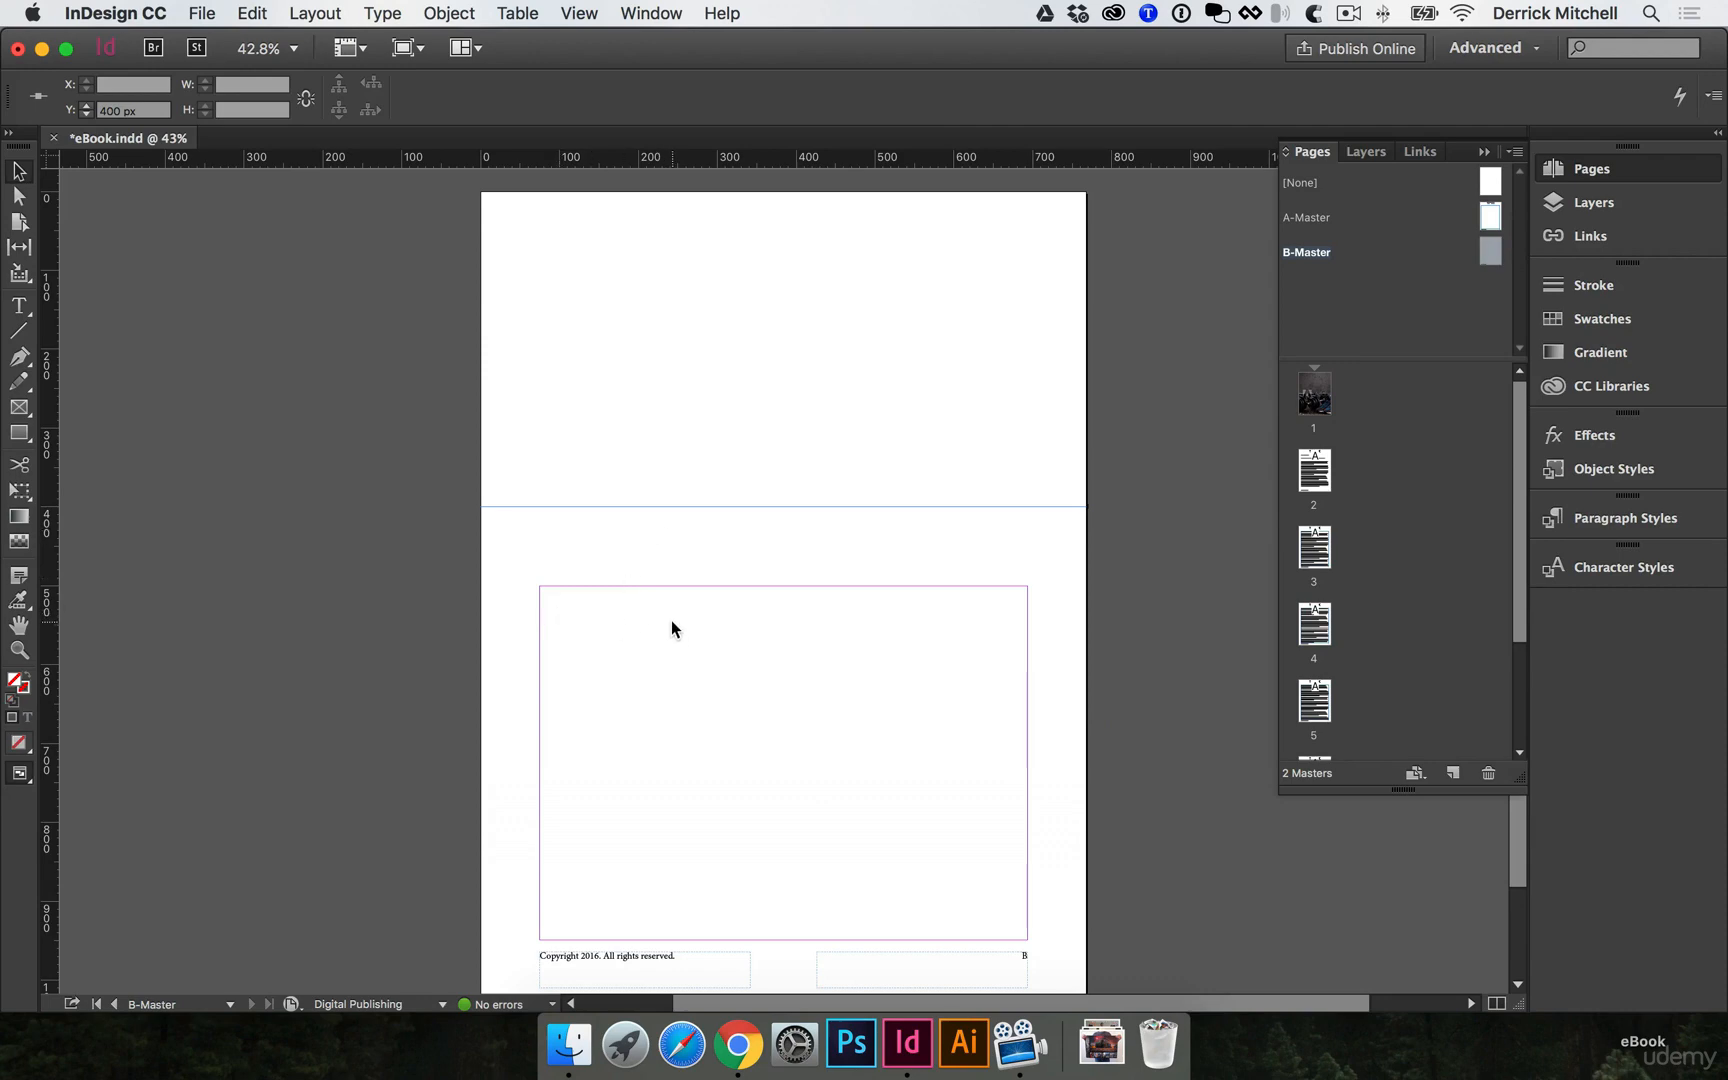
pyautogui.doubleClick(1312, 468)
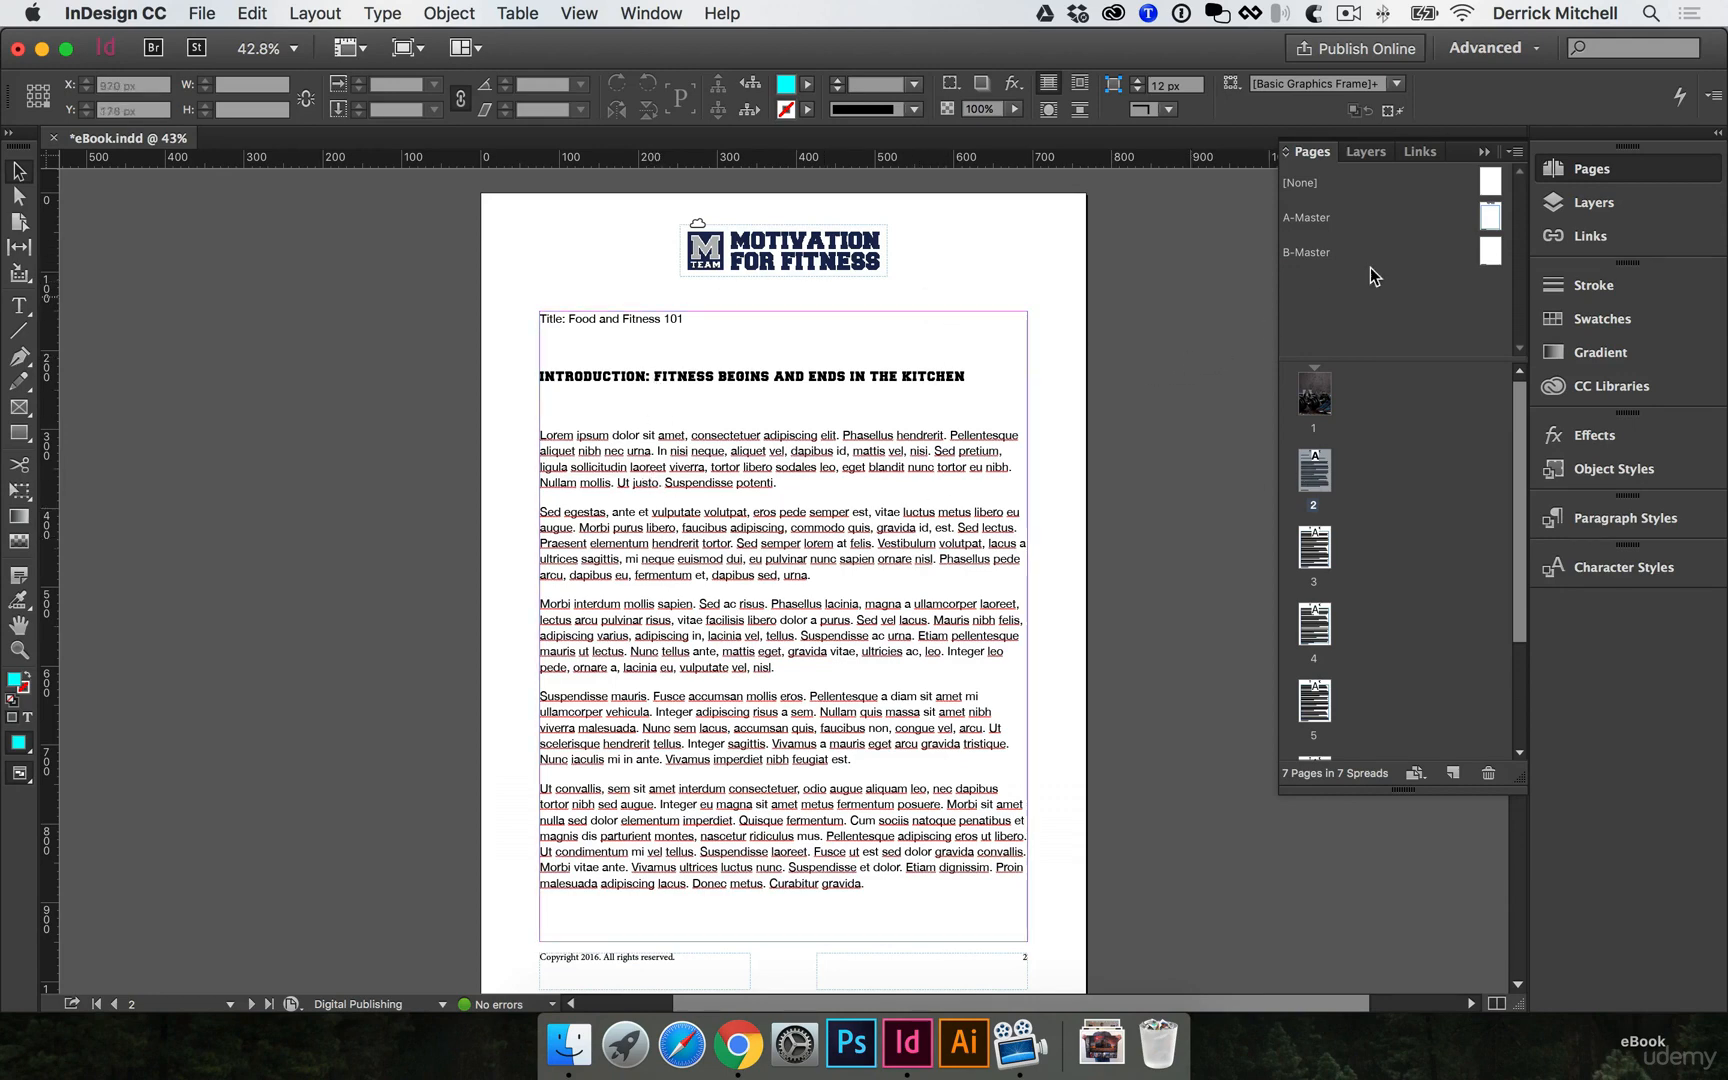
pyautogui.moveTo(1488, 254); pyautogui.dragTo(1307, 472)
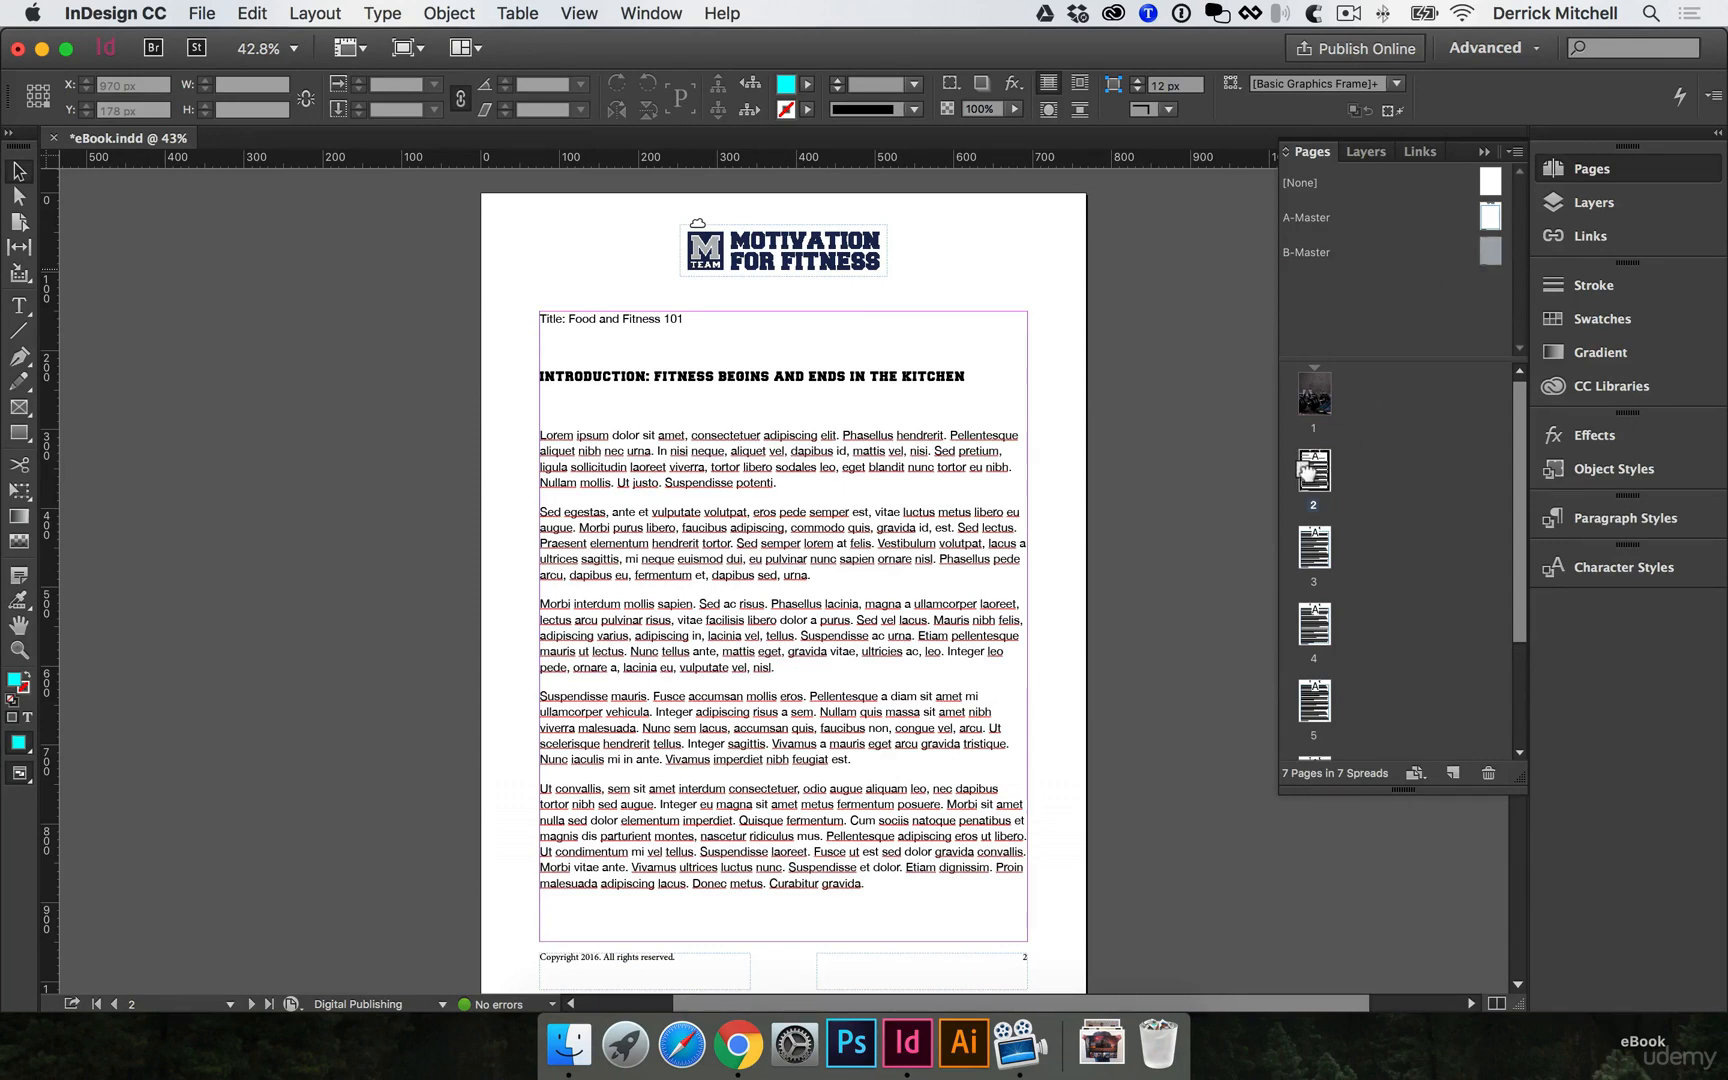
pyautogui.moveTo(1307, 472); pyautogui.dragTo(1314, 483)
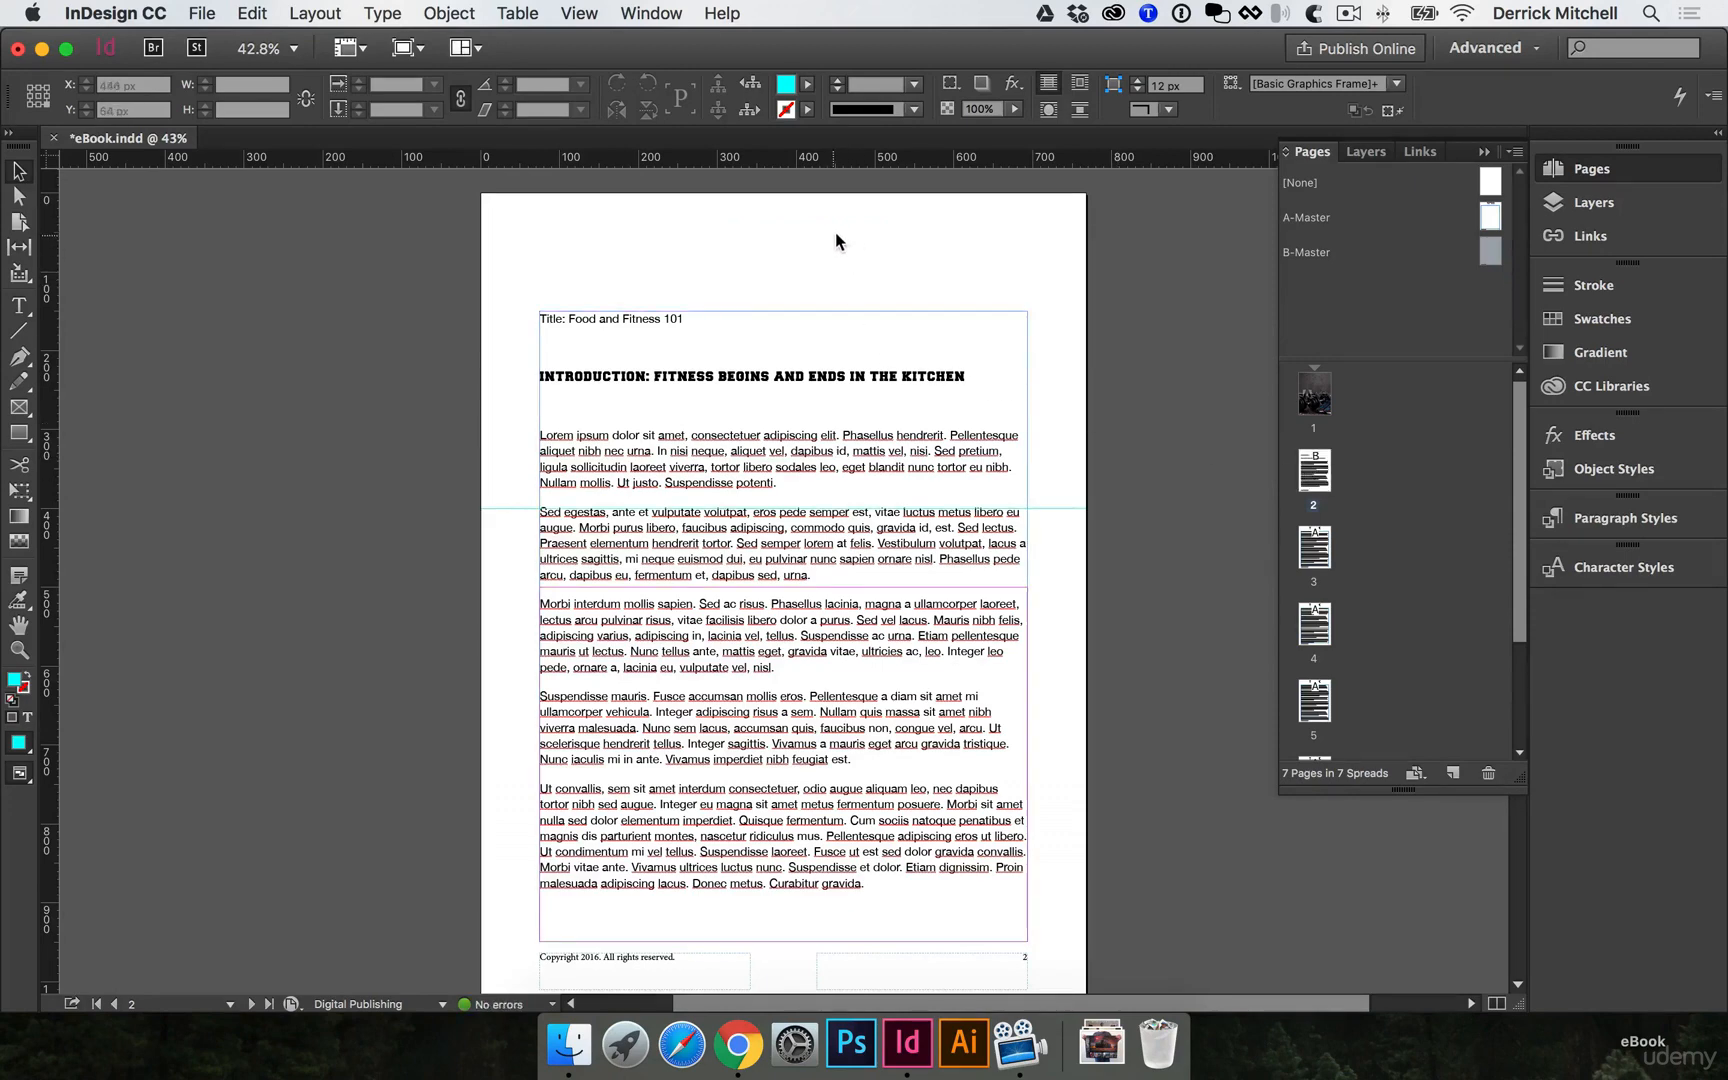
# Shorten page 2's text frame from its upper edge to the B-Master's top margin, making it 449 px high.
pyautogui.click(776, 441)
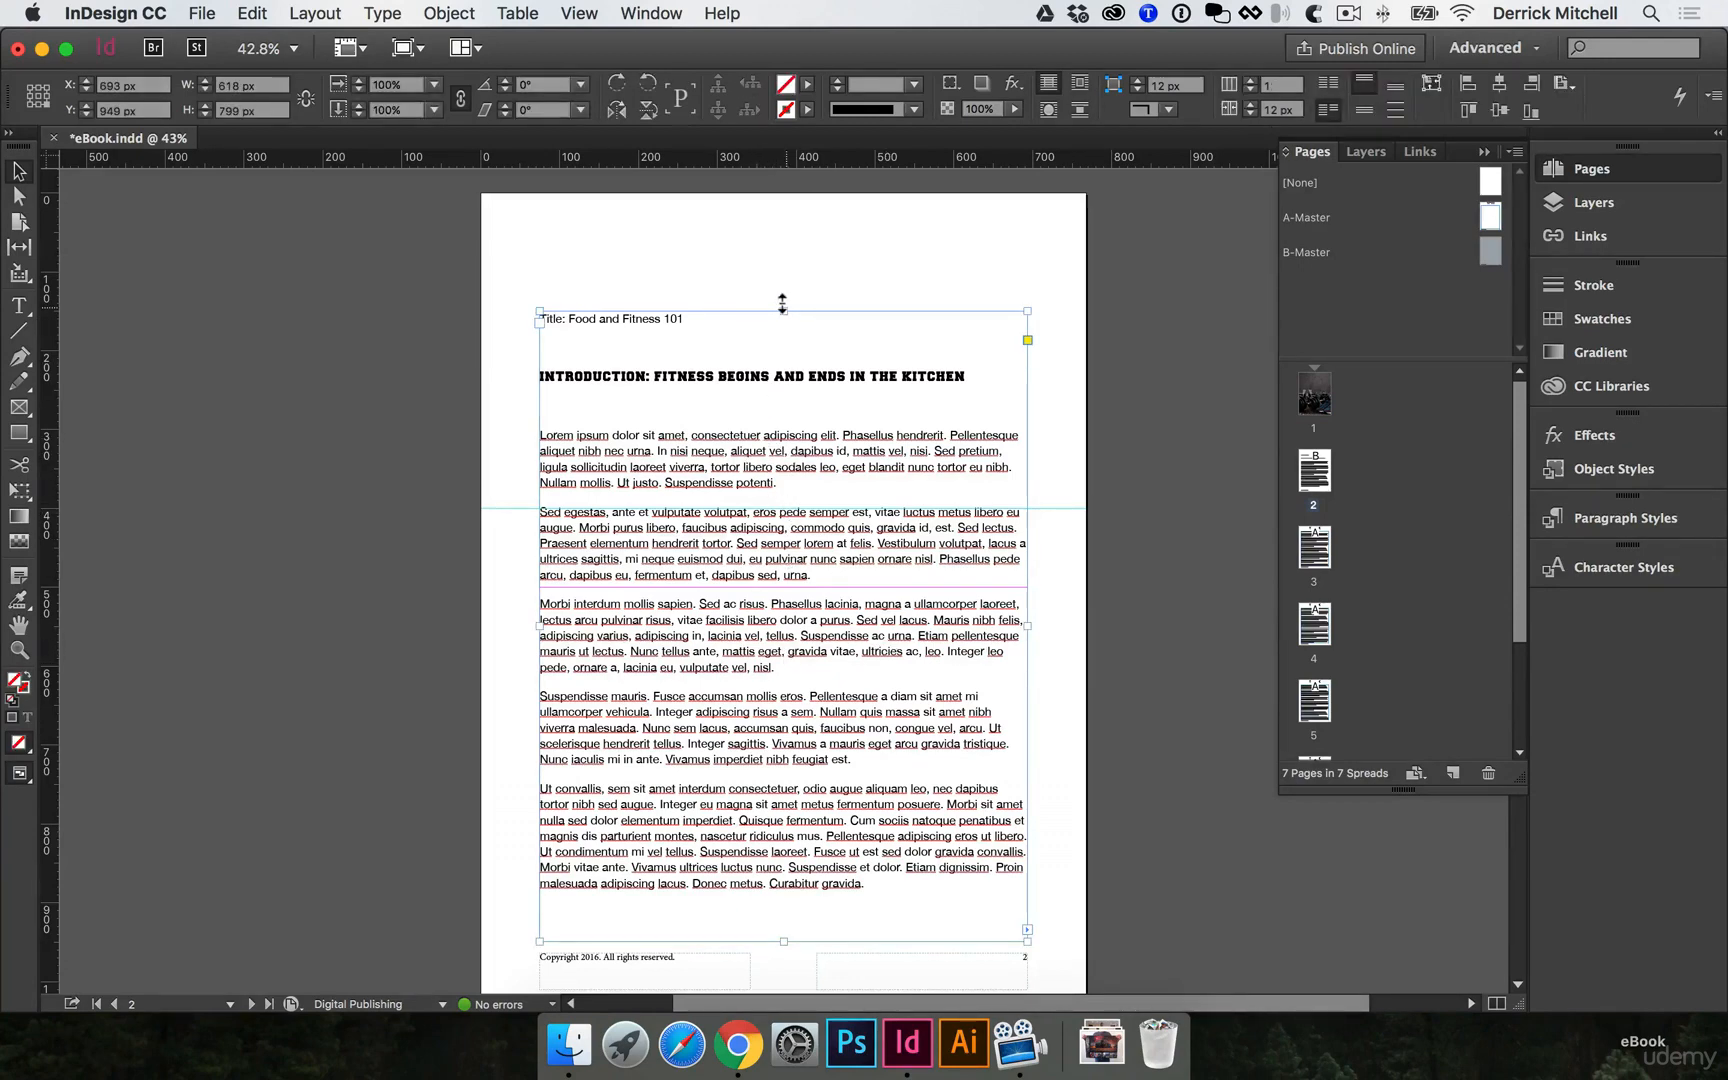
pyautogui.moveTo(782, 303); pyautogui.dragTo(792, 587)
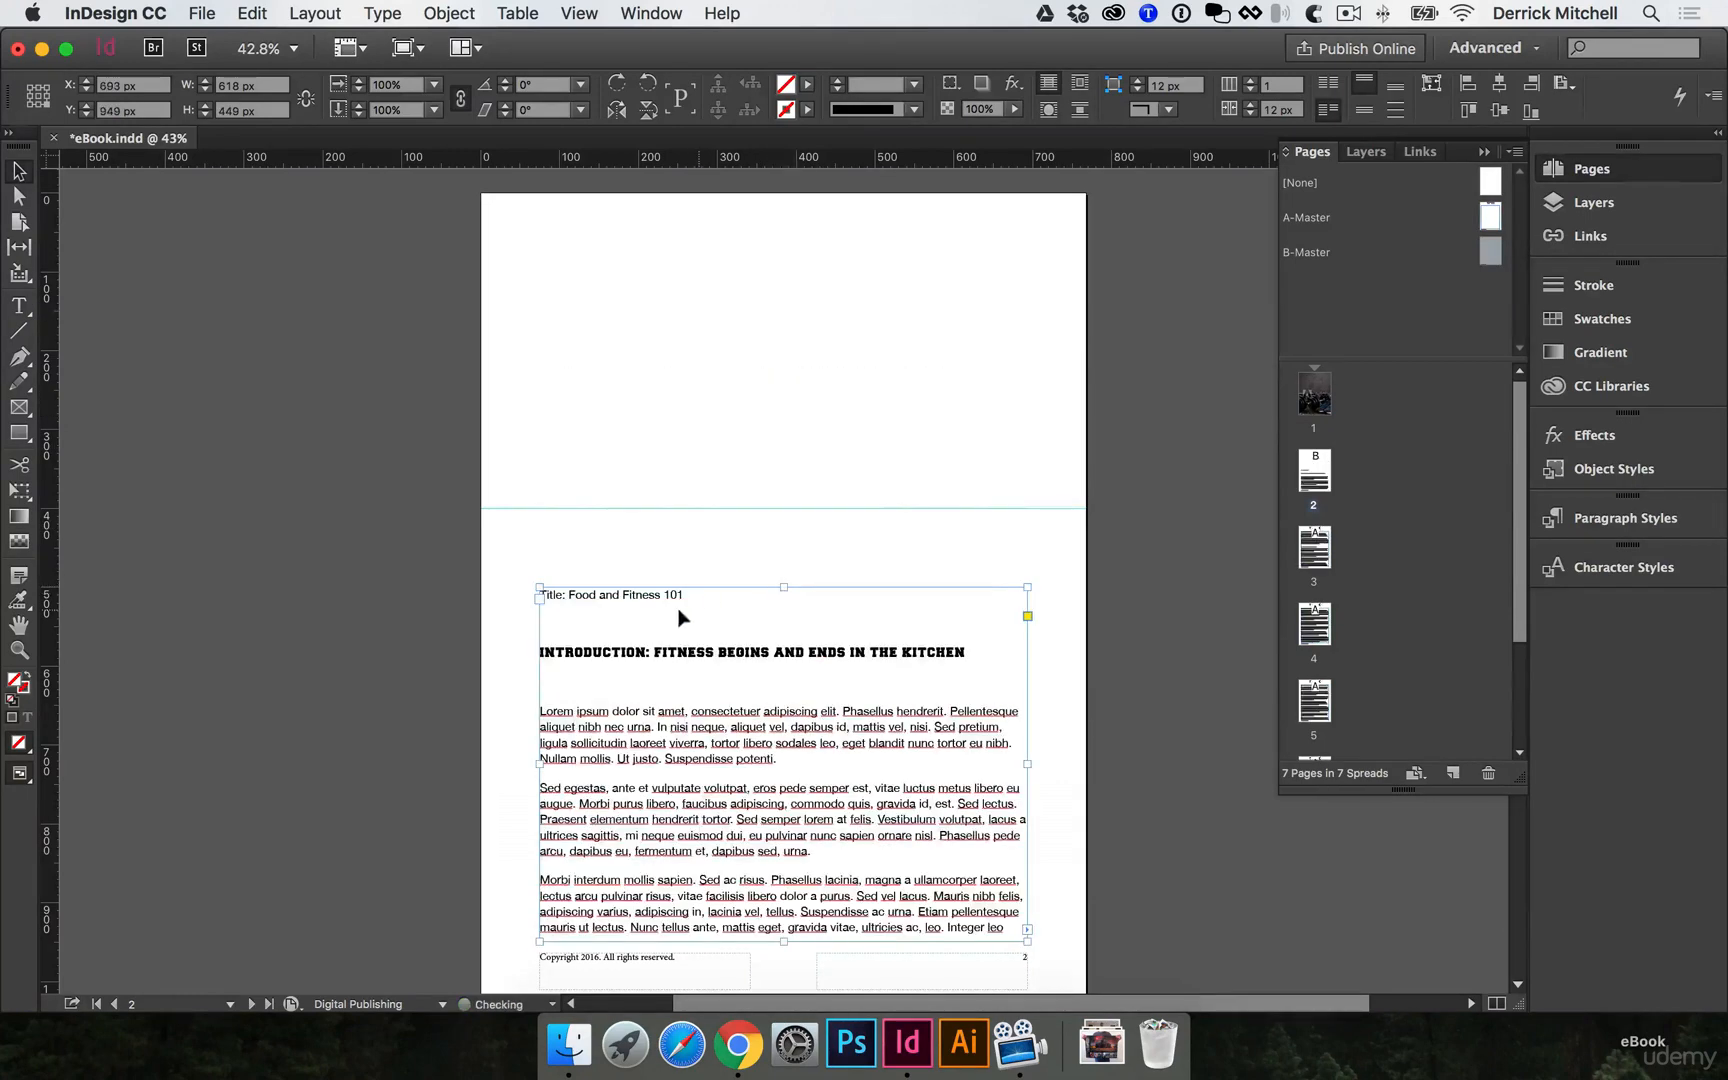
pyautogui.click(701, 507)
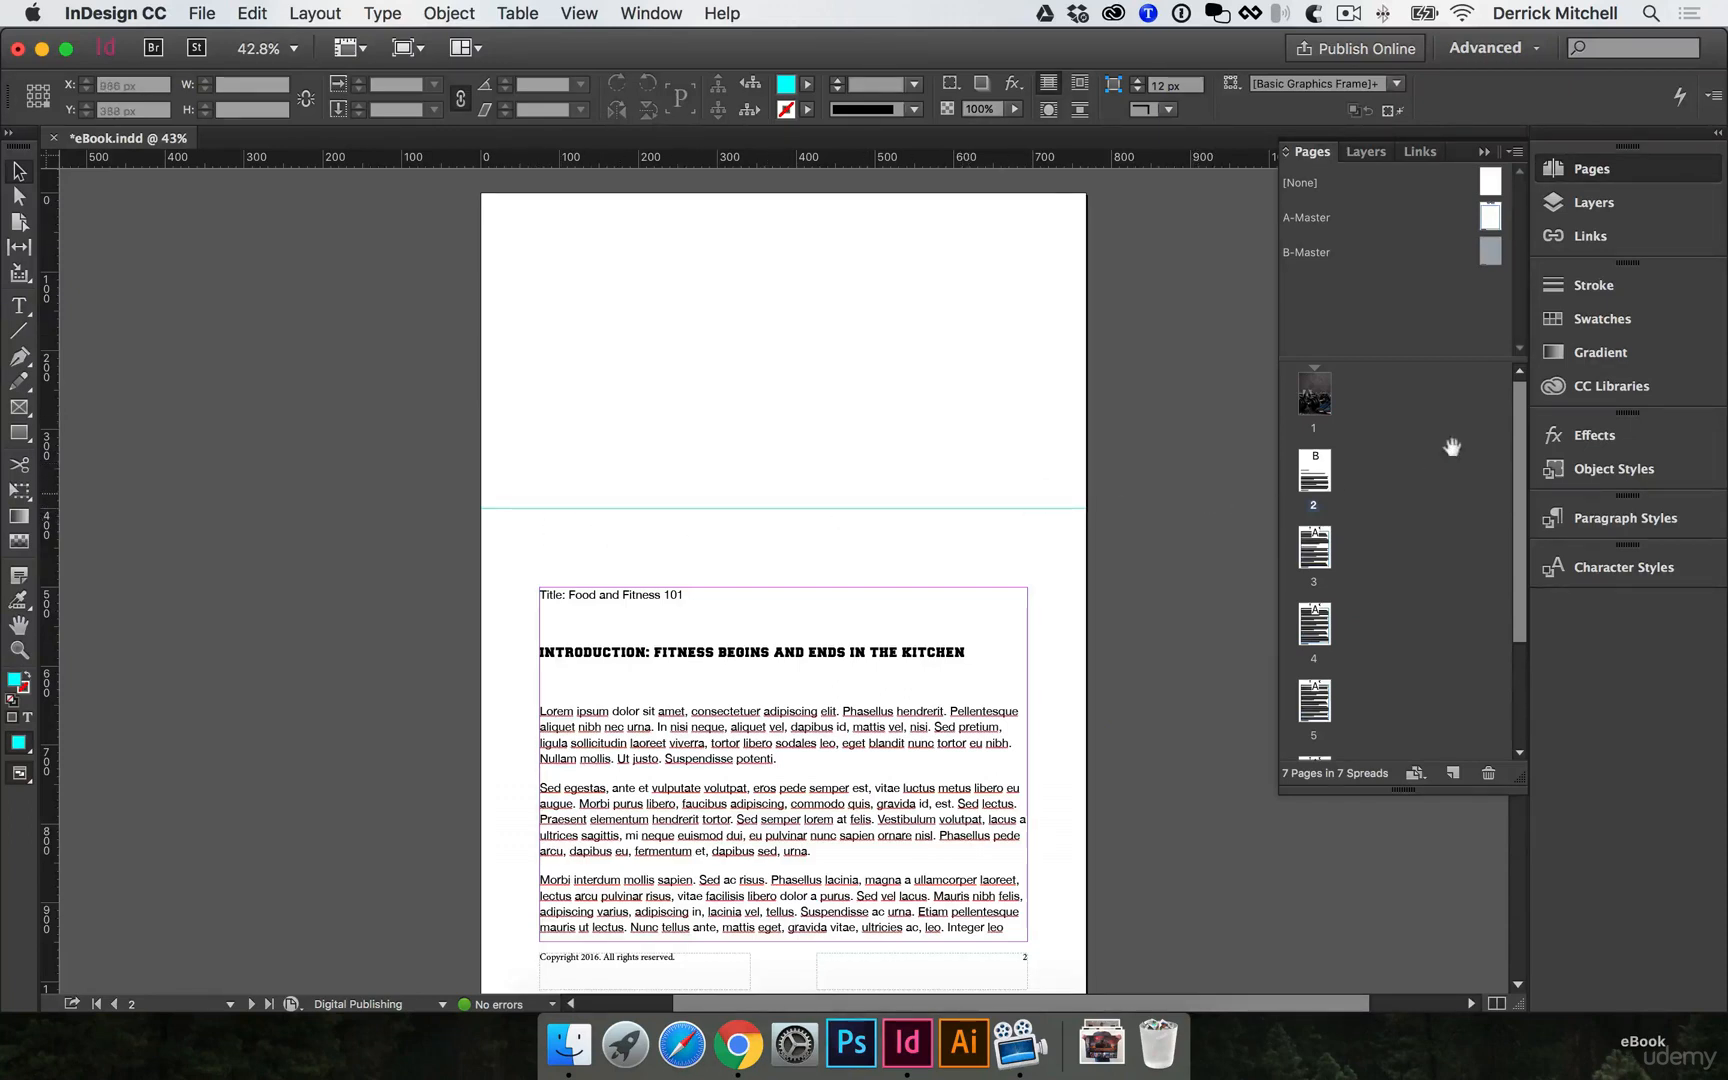
# Place the vegetable-cutting stock image from the MTeam library across the full width of page 2's top, 768 px wide.
pyautogui.click(1618, 392)
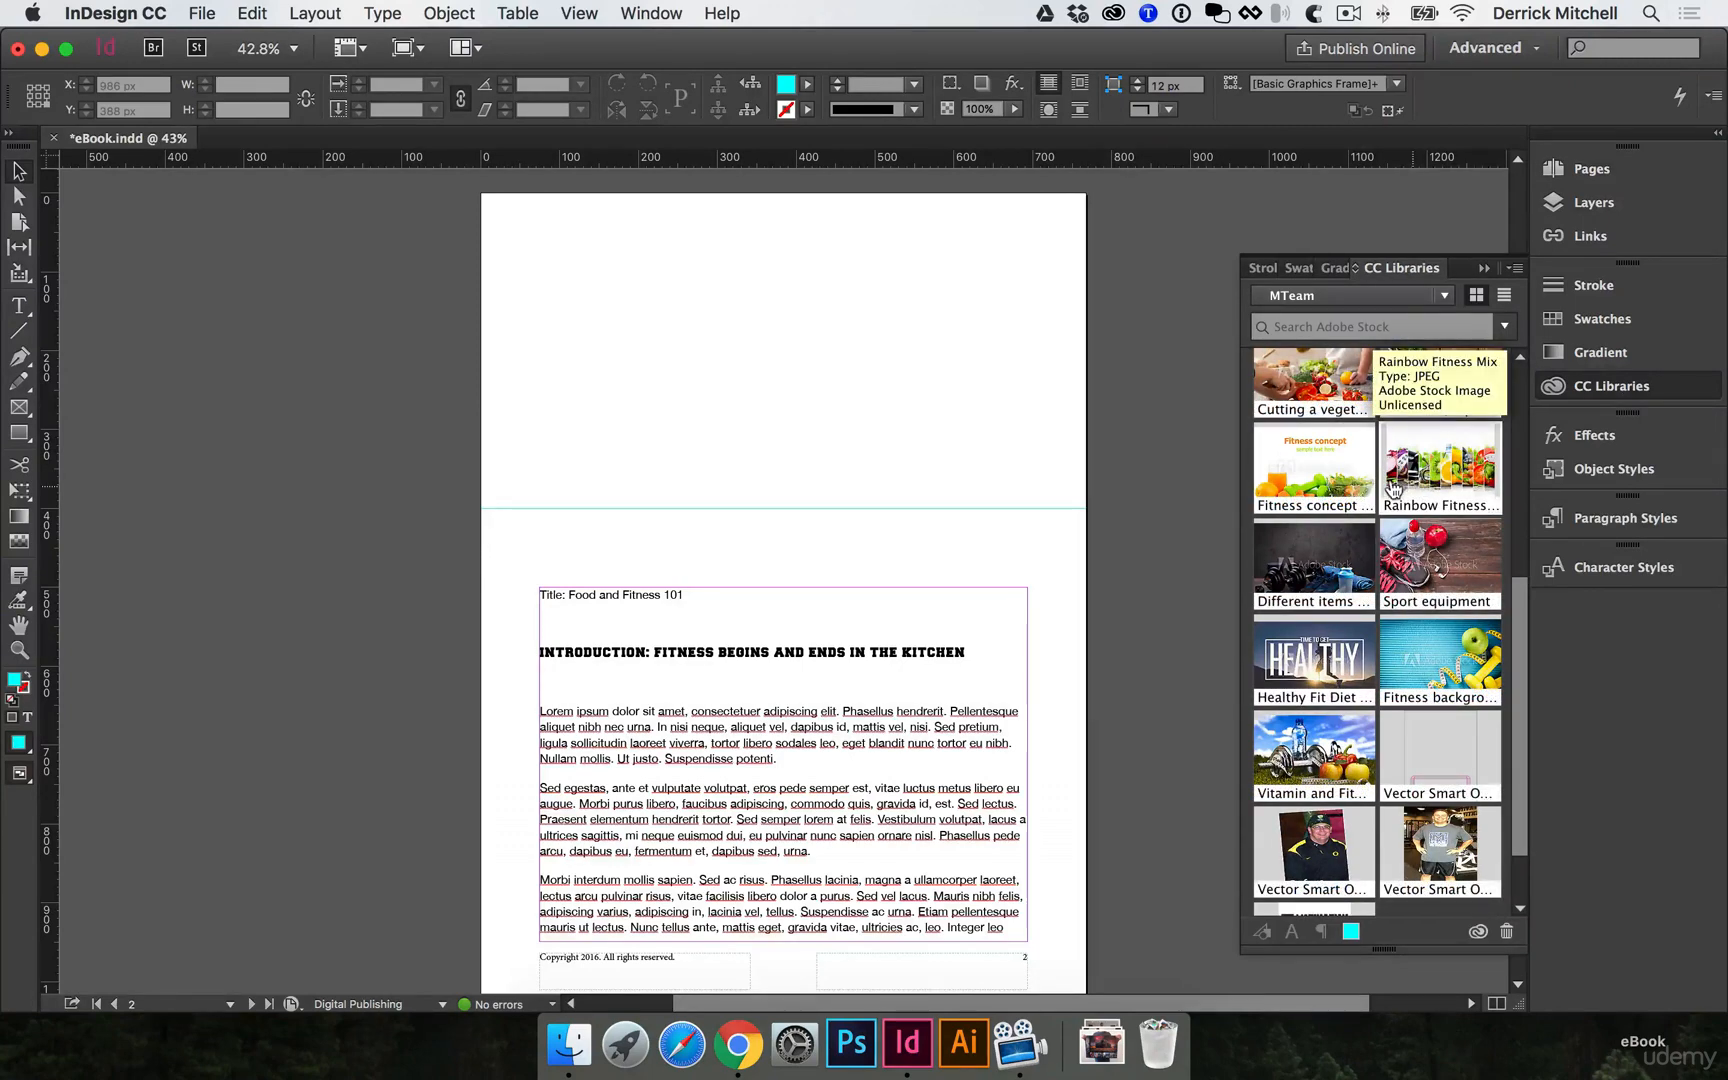
pyautogui.moveTo(1393, 488); pyautogui.dragTo(968, 645)
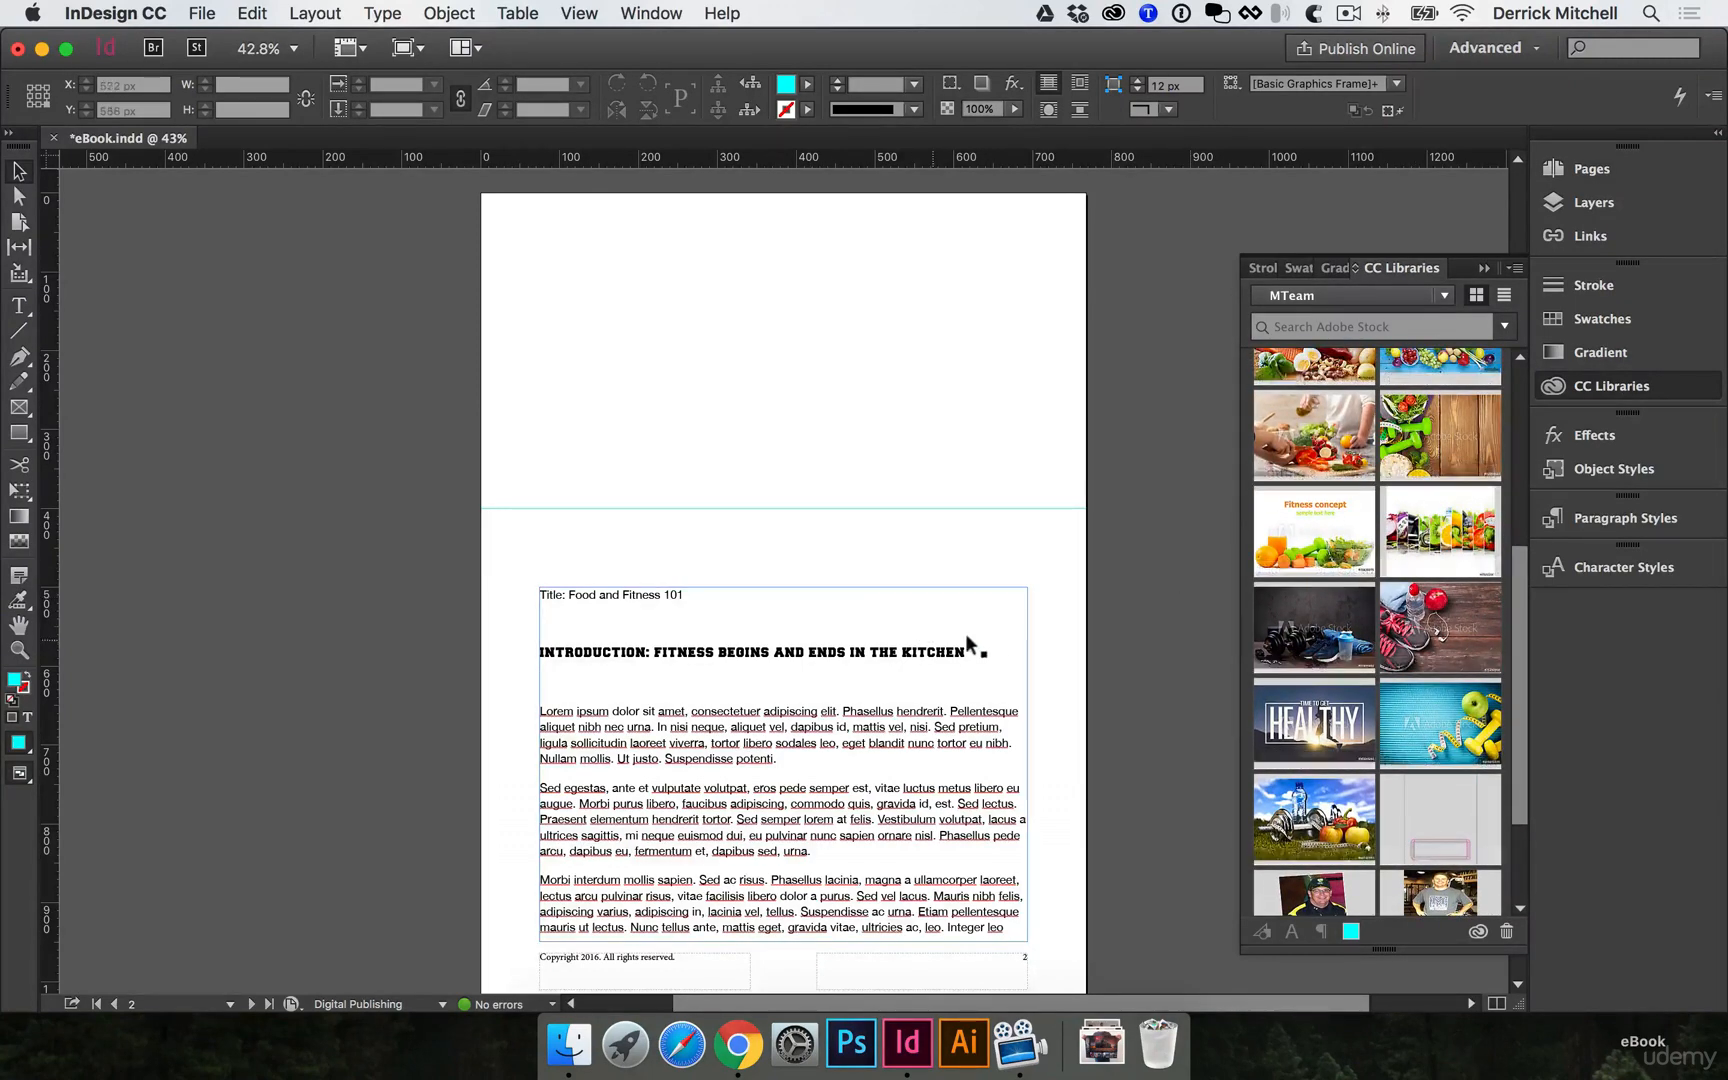
pyautogui.scroll(3, 1275, 575)
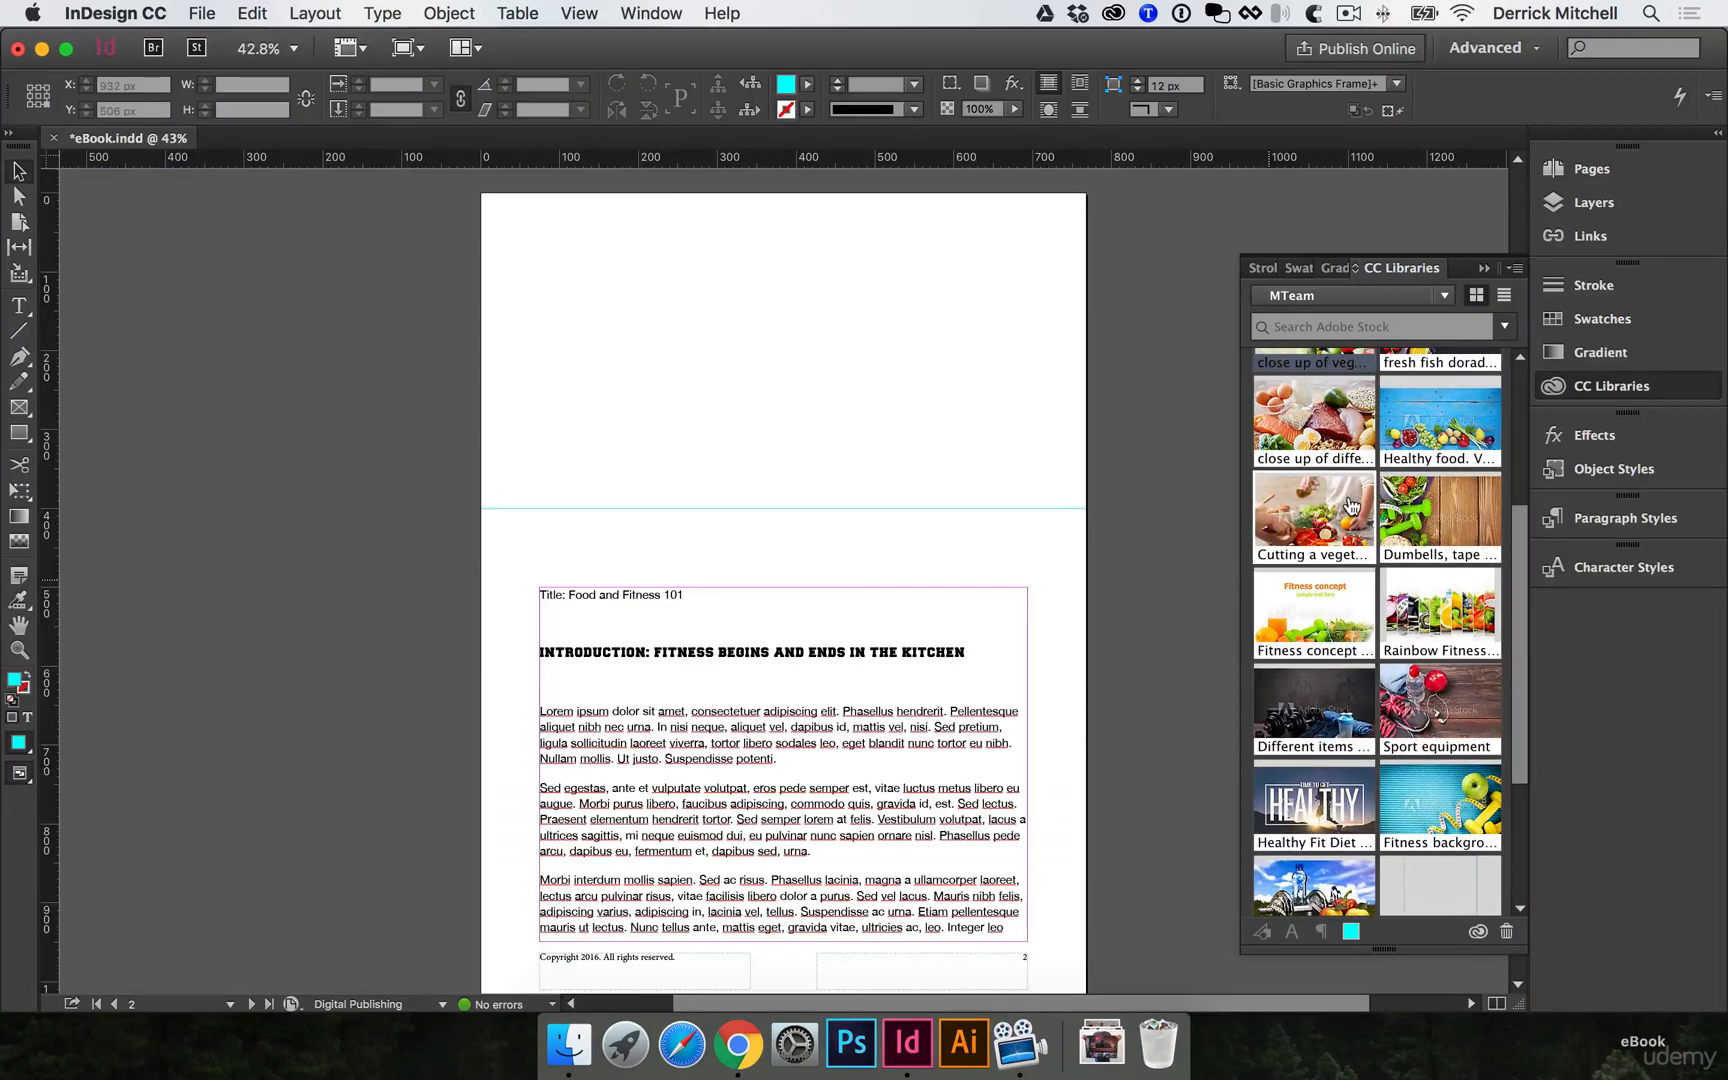
pyautogui.moveTo(1350, 505); pyautogui.dragTo(714, 379)
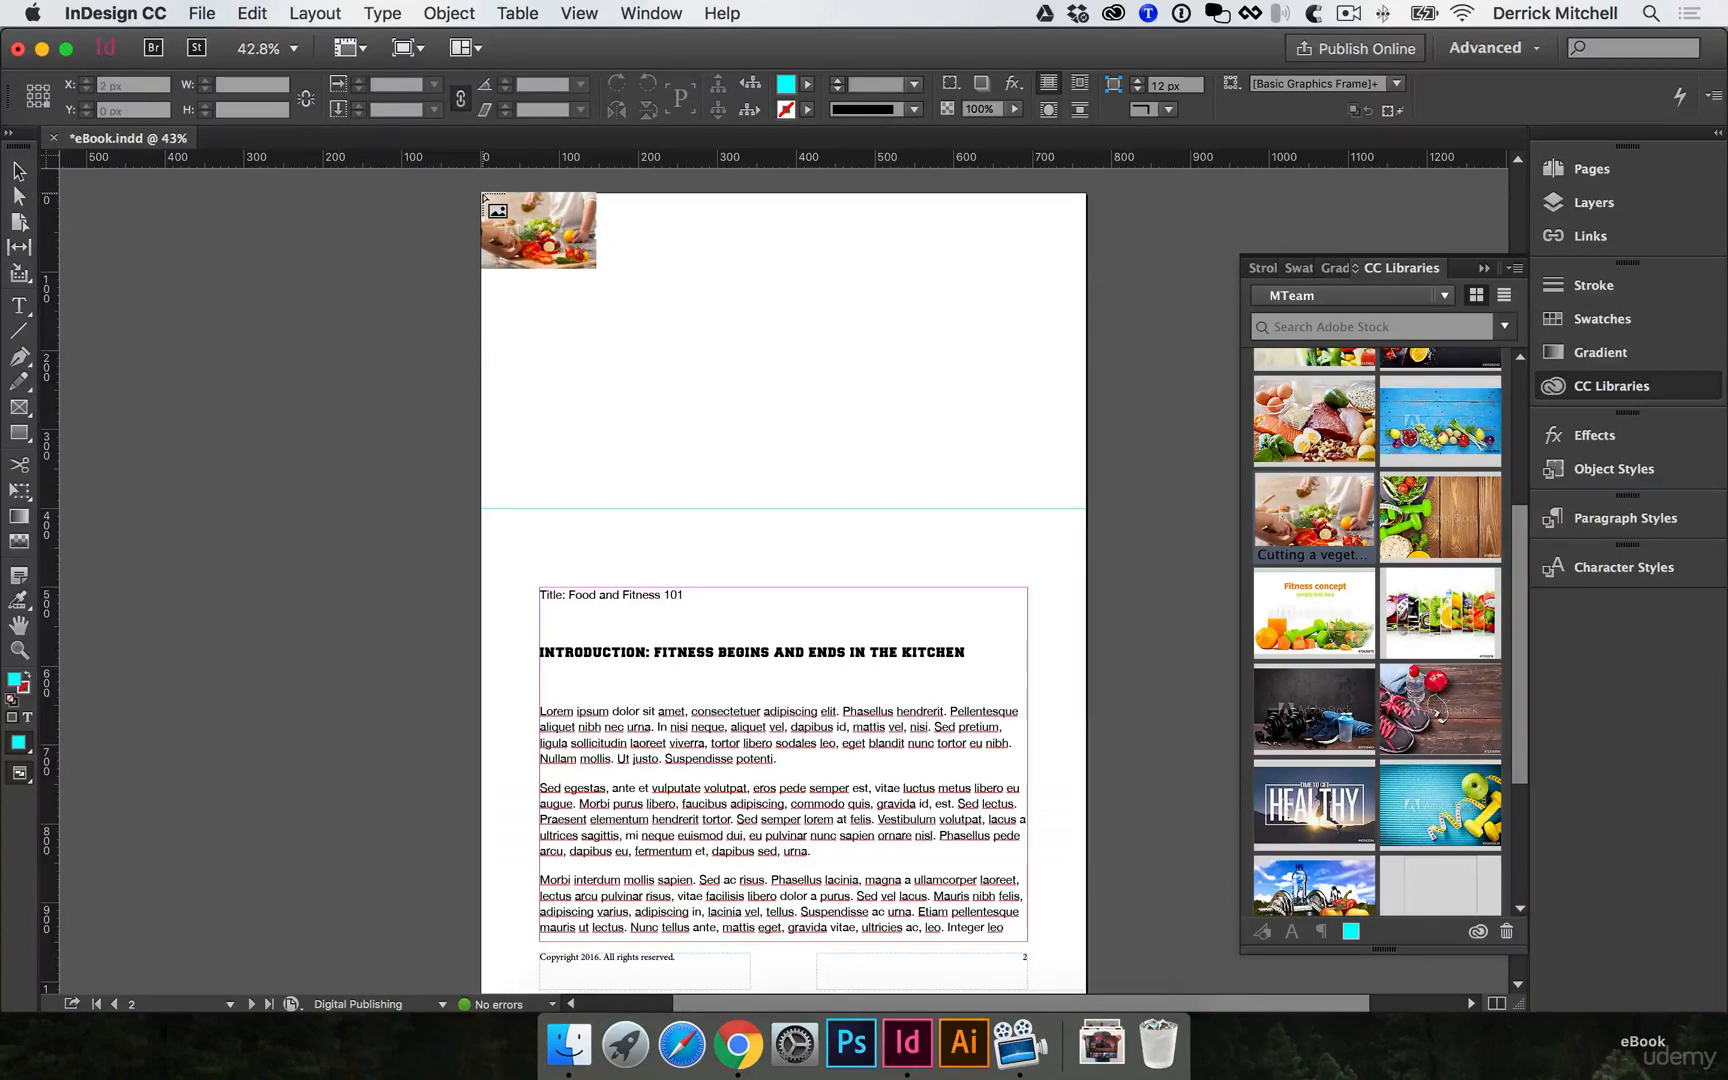
pyautogui.moveTo(483, 195); pyautogui.dragTo(1088, 500)
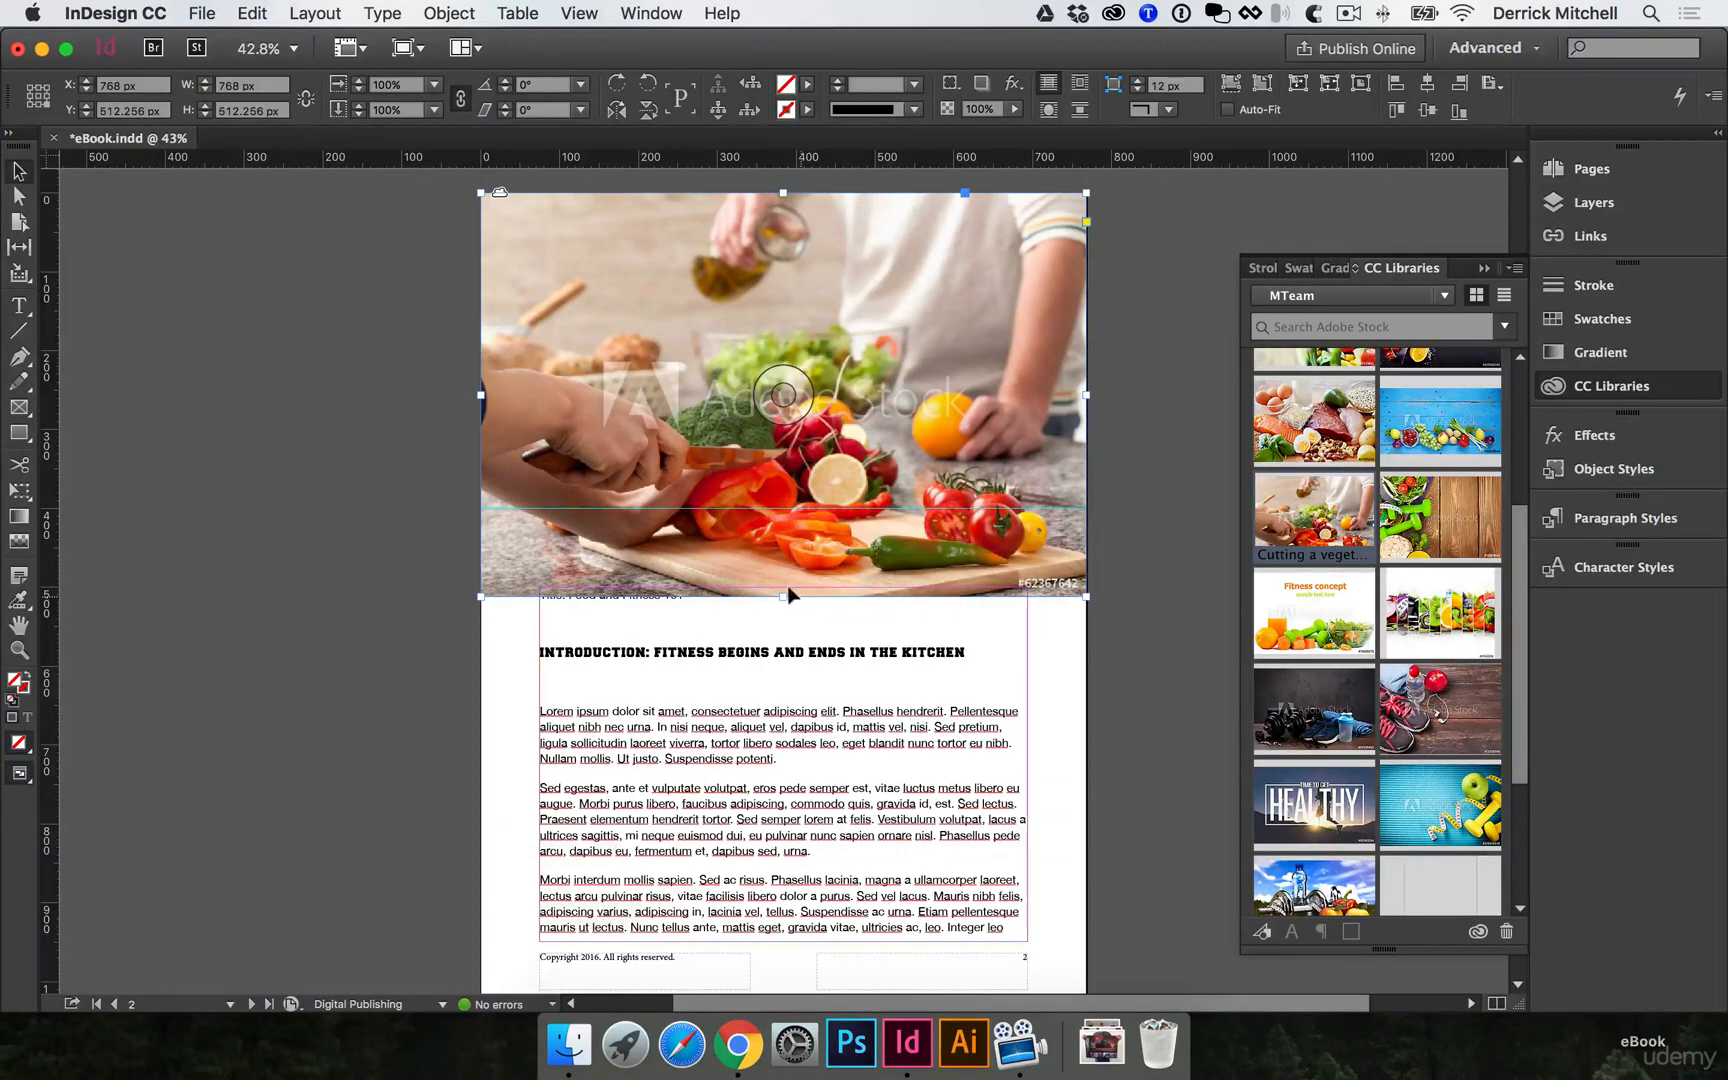
# Crop the image frame to the guide at 400 px high and shift the picture upward inside it.
pyautogui.moveTo(779, 591); pyautogui.dragTo(779, 505)
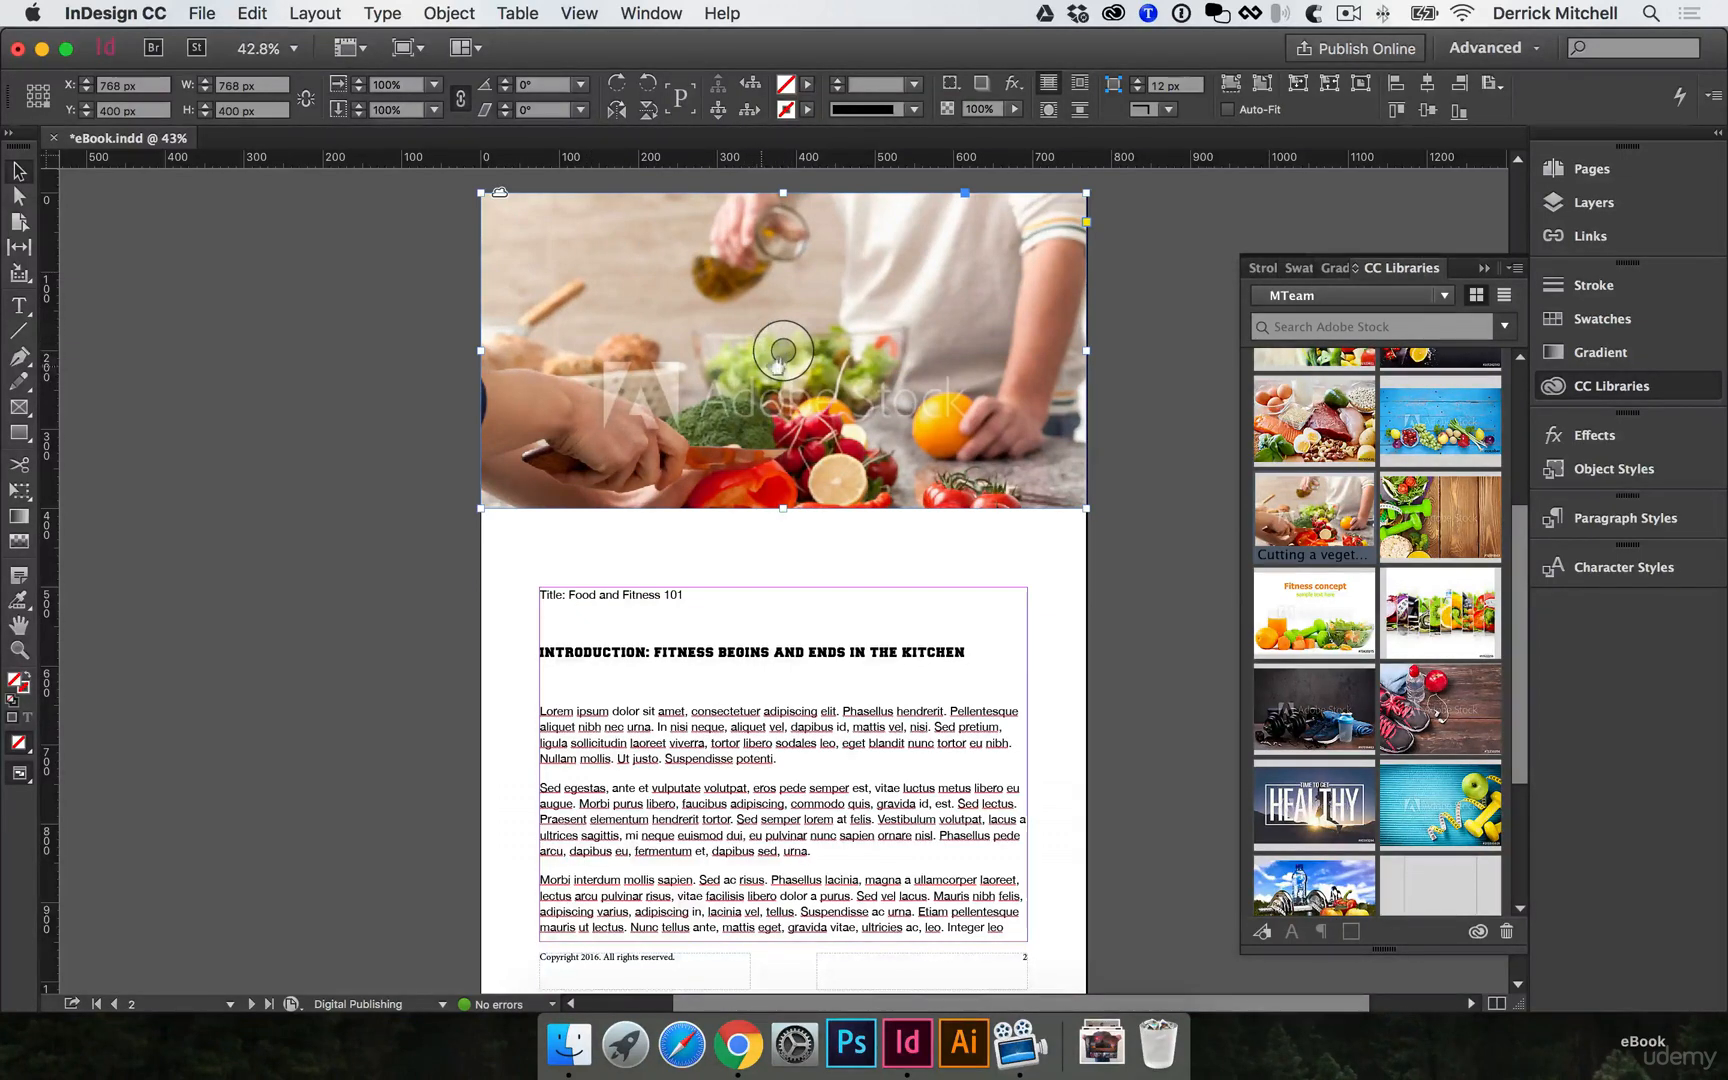
pyautogui.moveTo(783, 350)
pyautogui.mouseDown()
pyautogui.moveTo(800, 338)
pyautogui.moveTo(788, 318)
pyautogui.mouseUp()
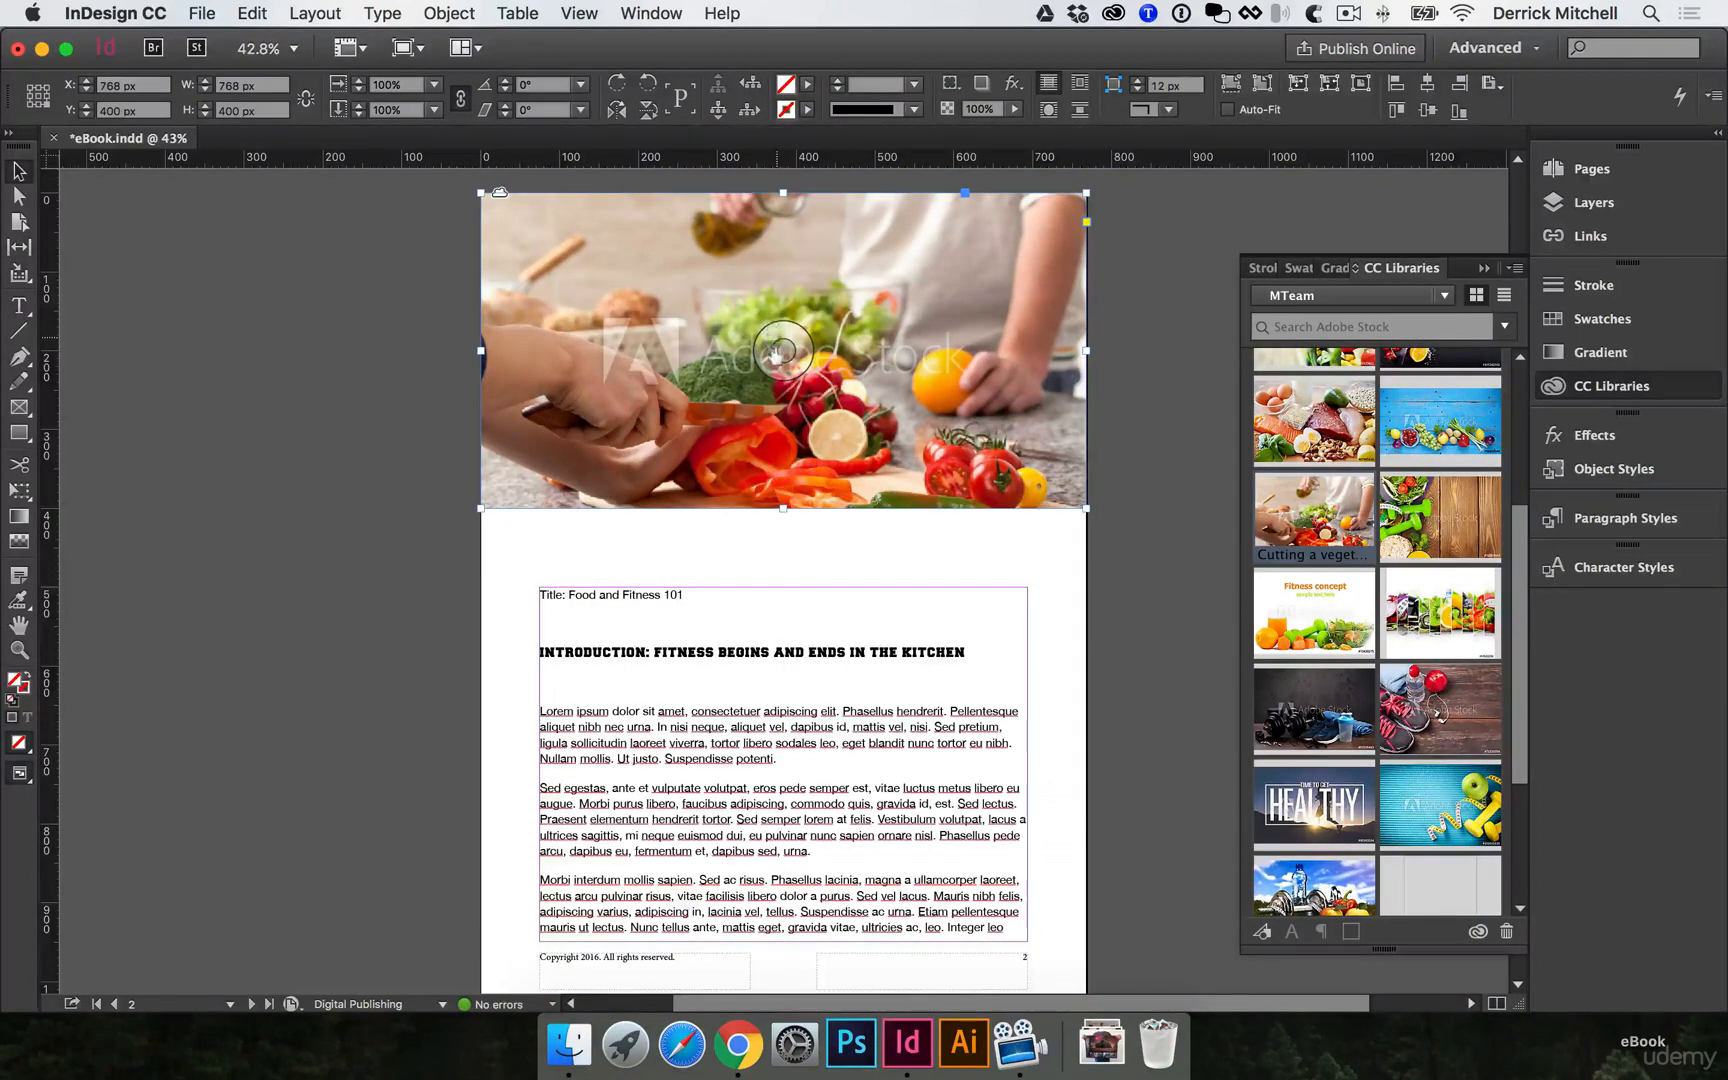
pyautogui.click(922, 524)
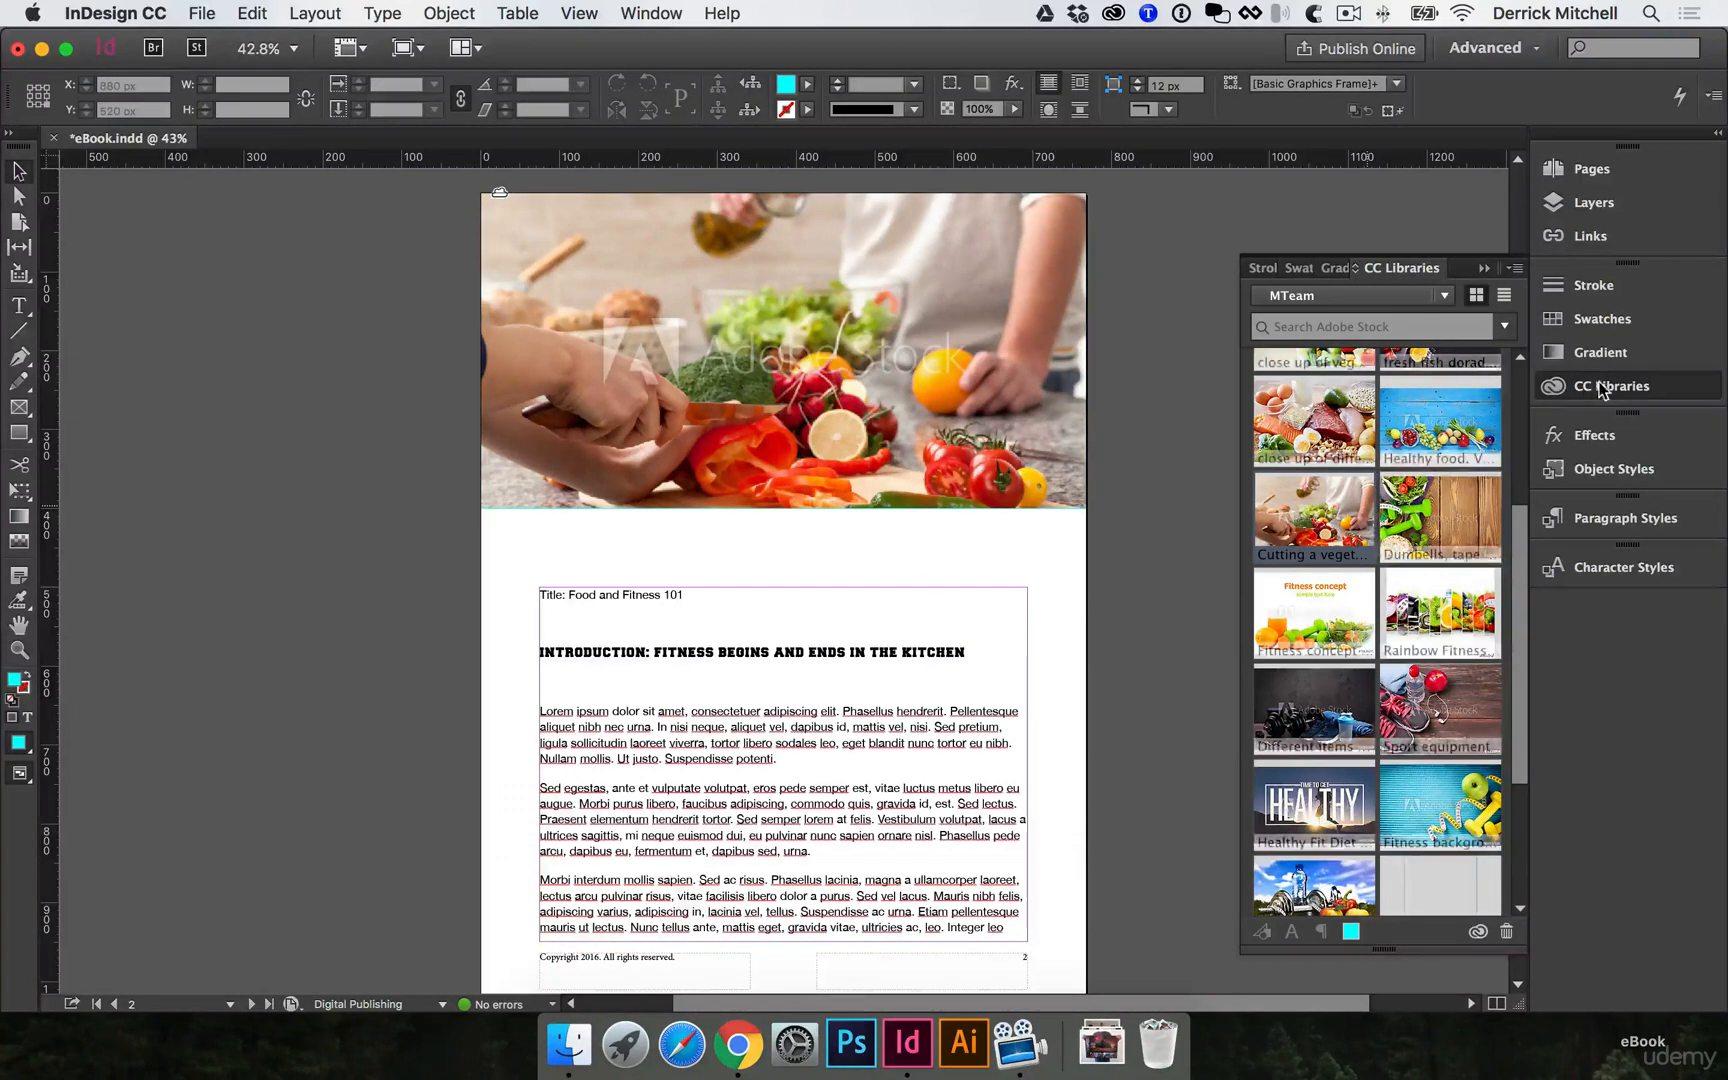
pyautogui.click(1119, 500)
pyautogui.scroll(-1, 996, 565)
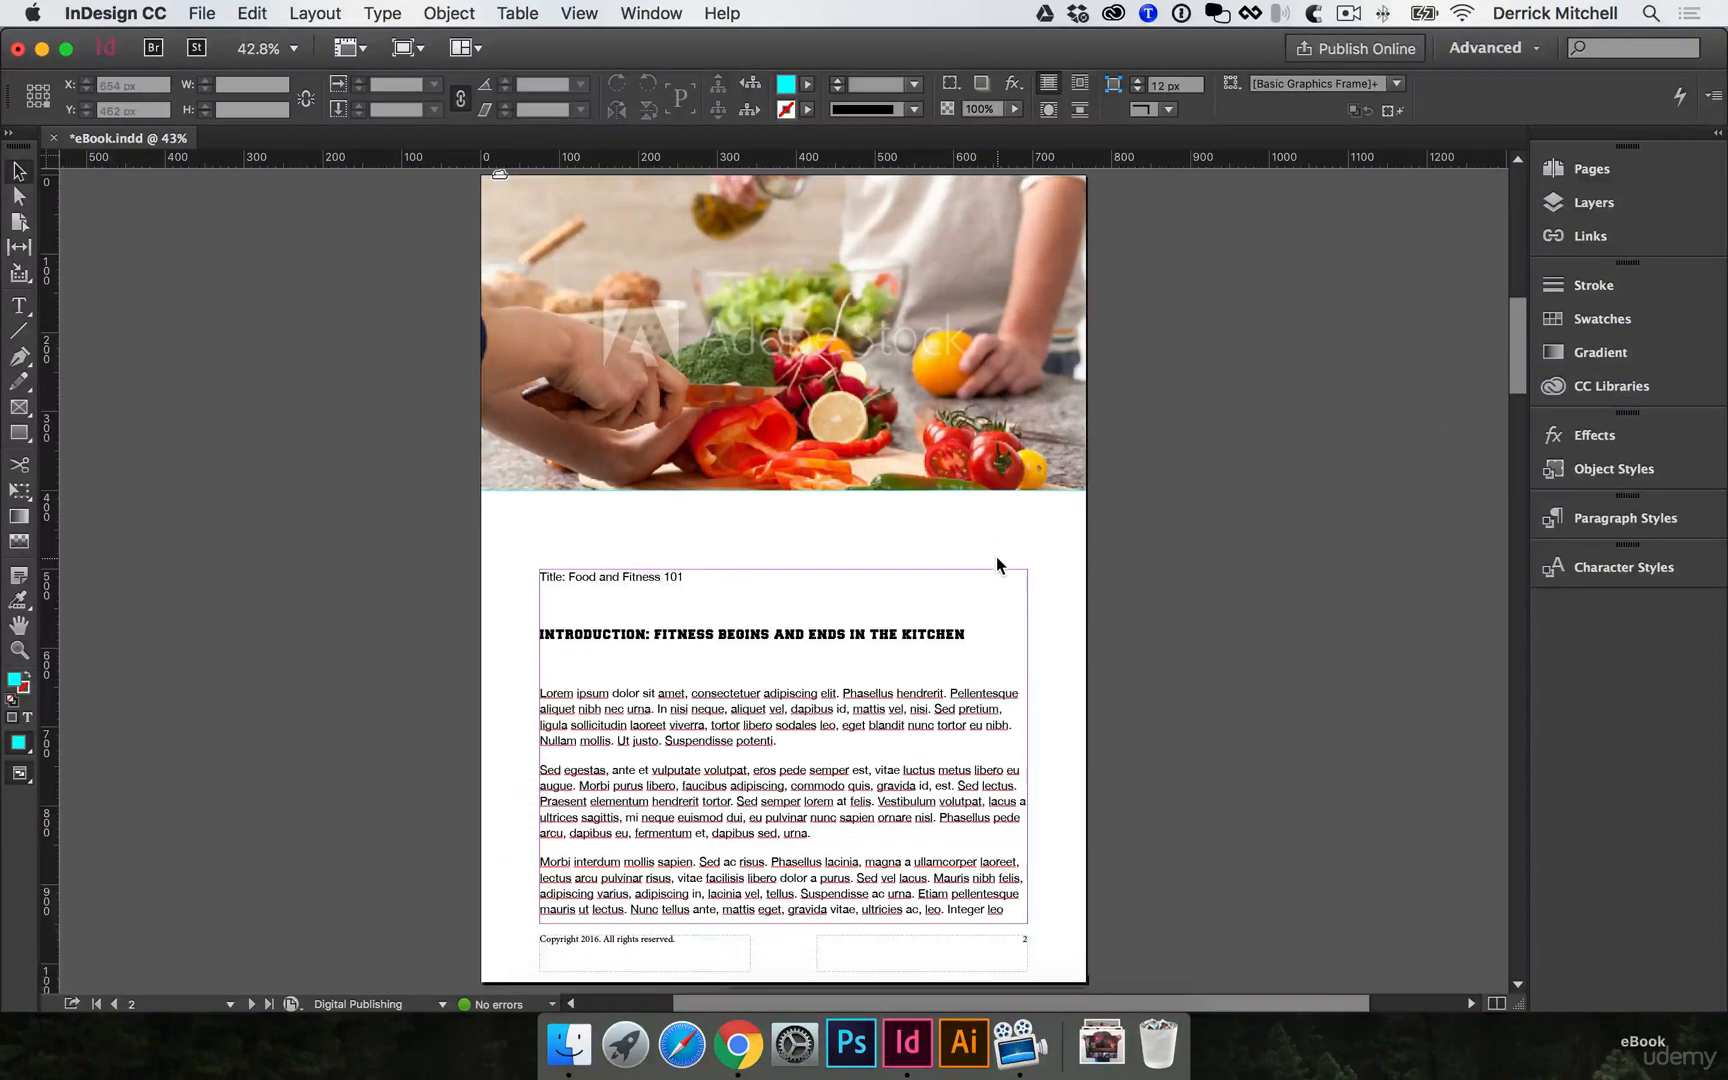
# Look through the pages from page 2 onward and examine where the section headings fall in the text flow.
pyautogui.click(1589, 170)
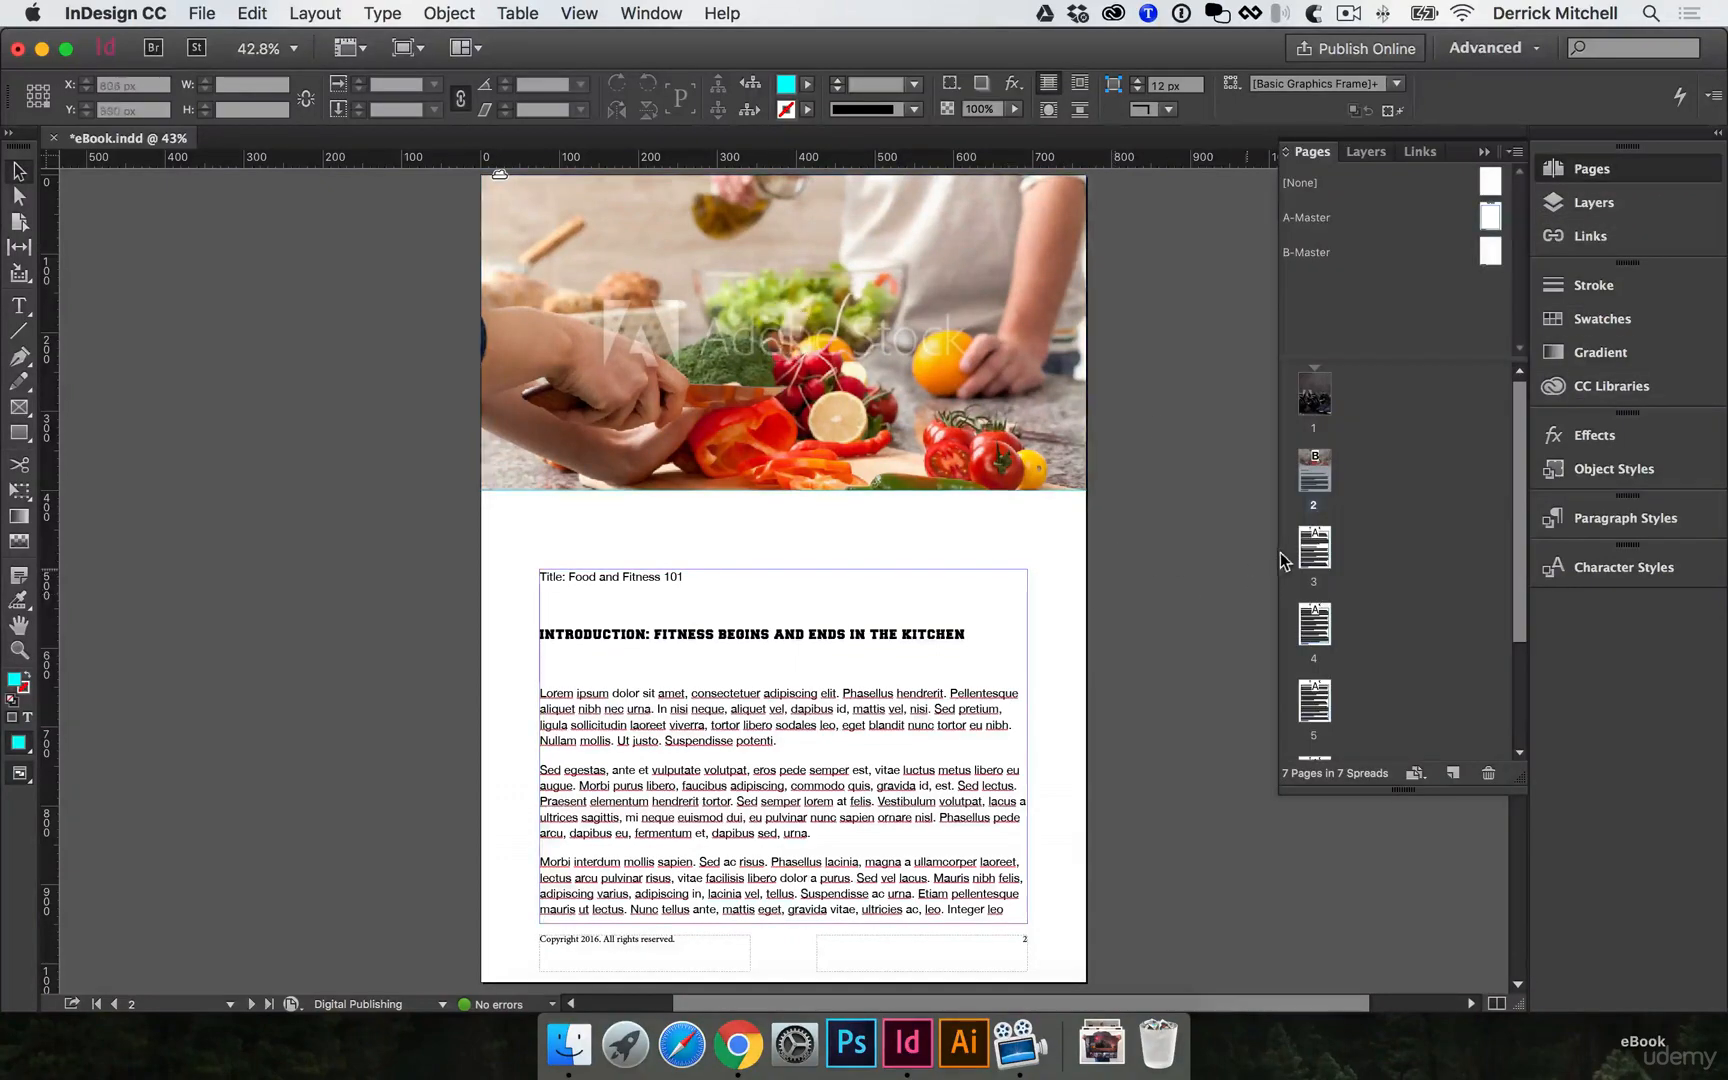
pyautogui.doubleClick(1315, 558)
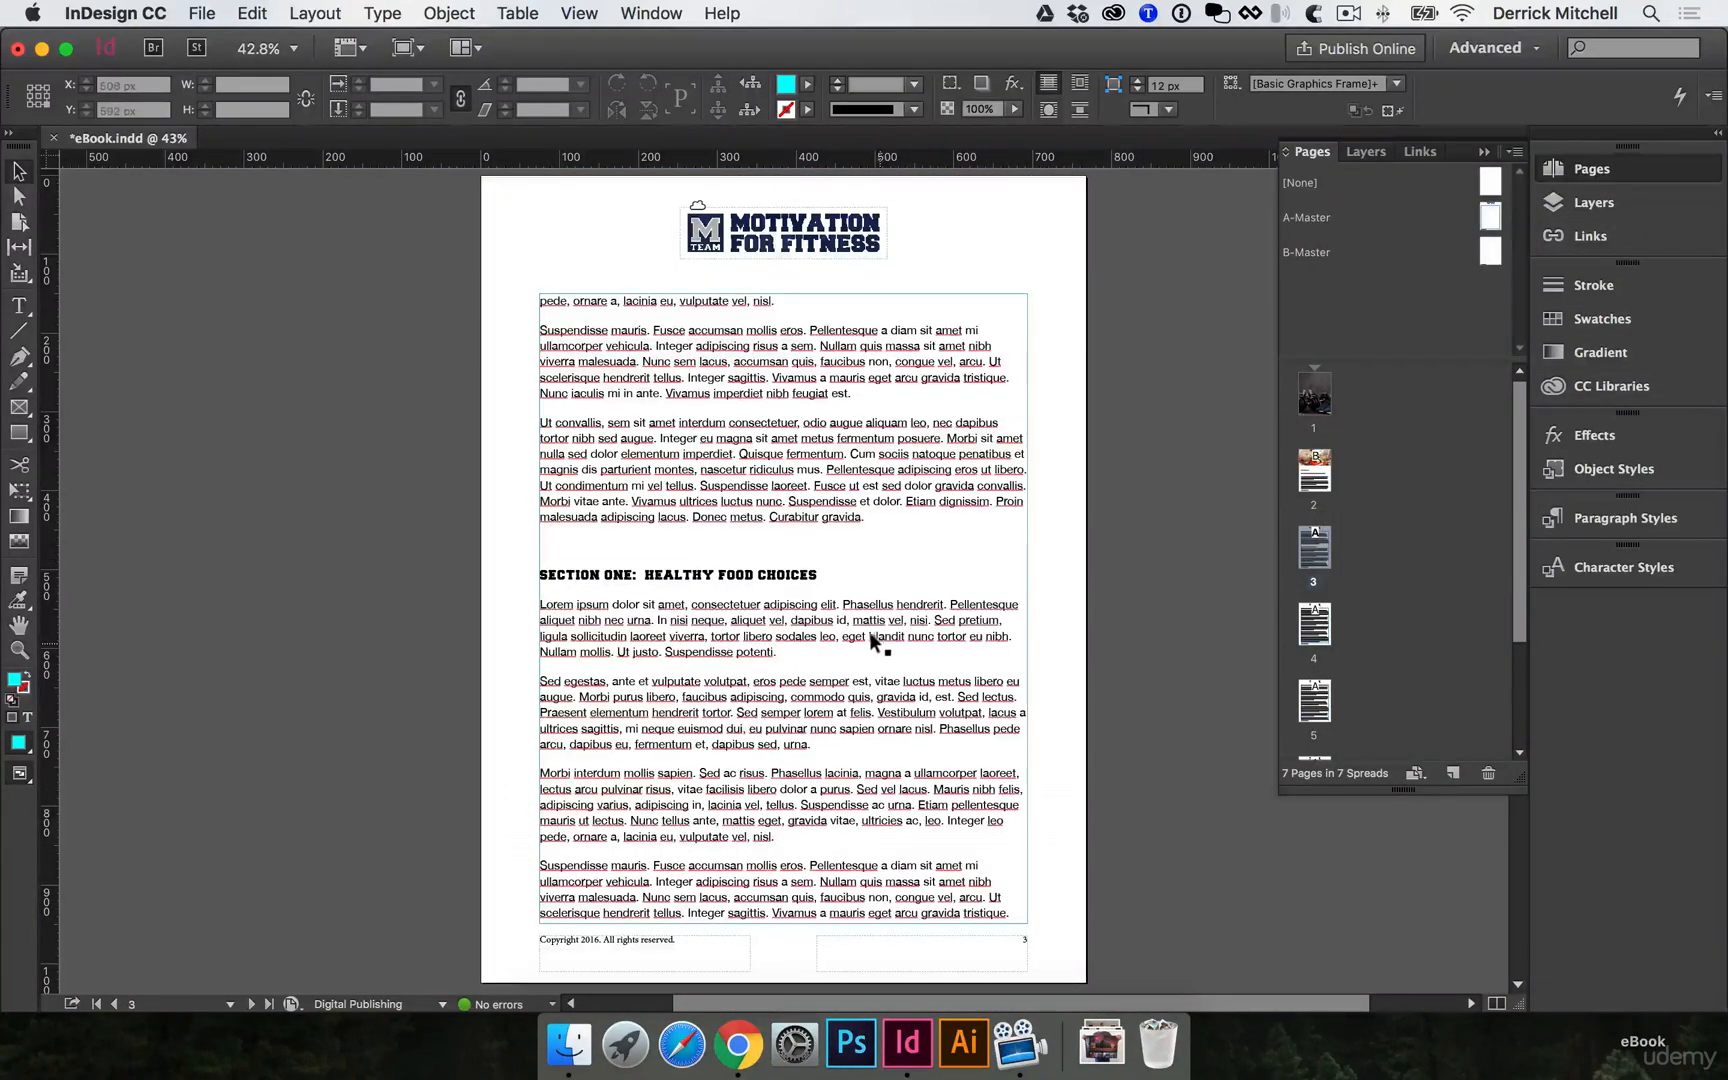
pyautogui.scroll(10, 869, 630)
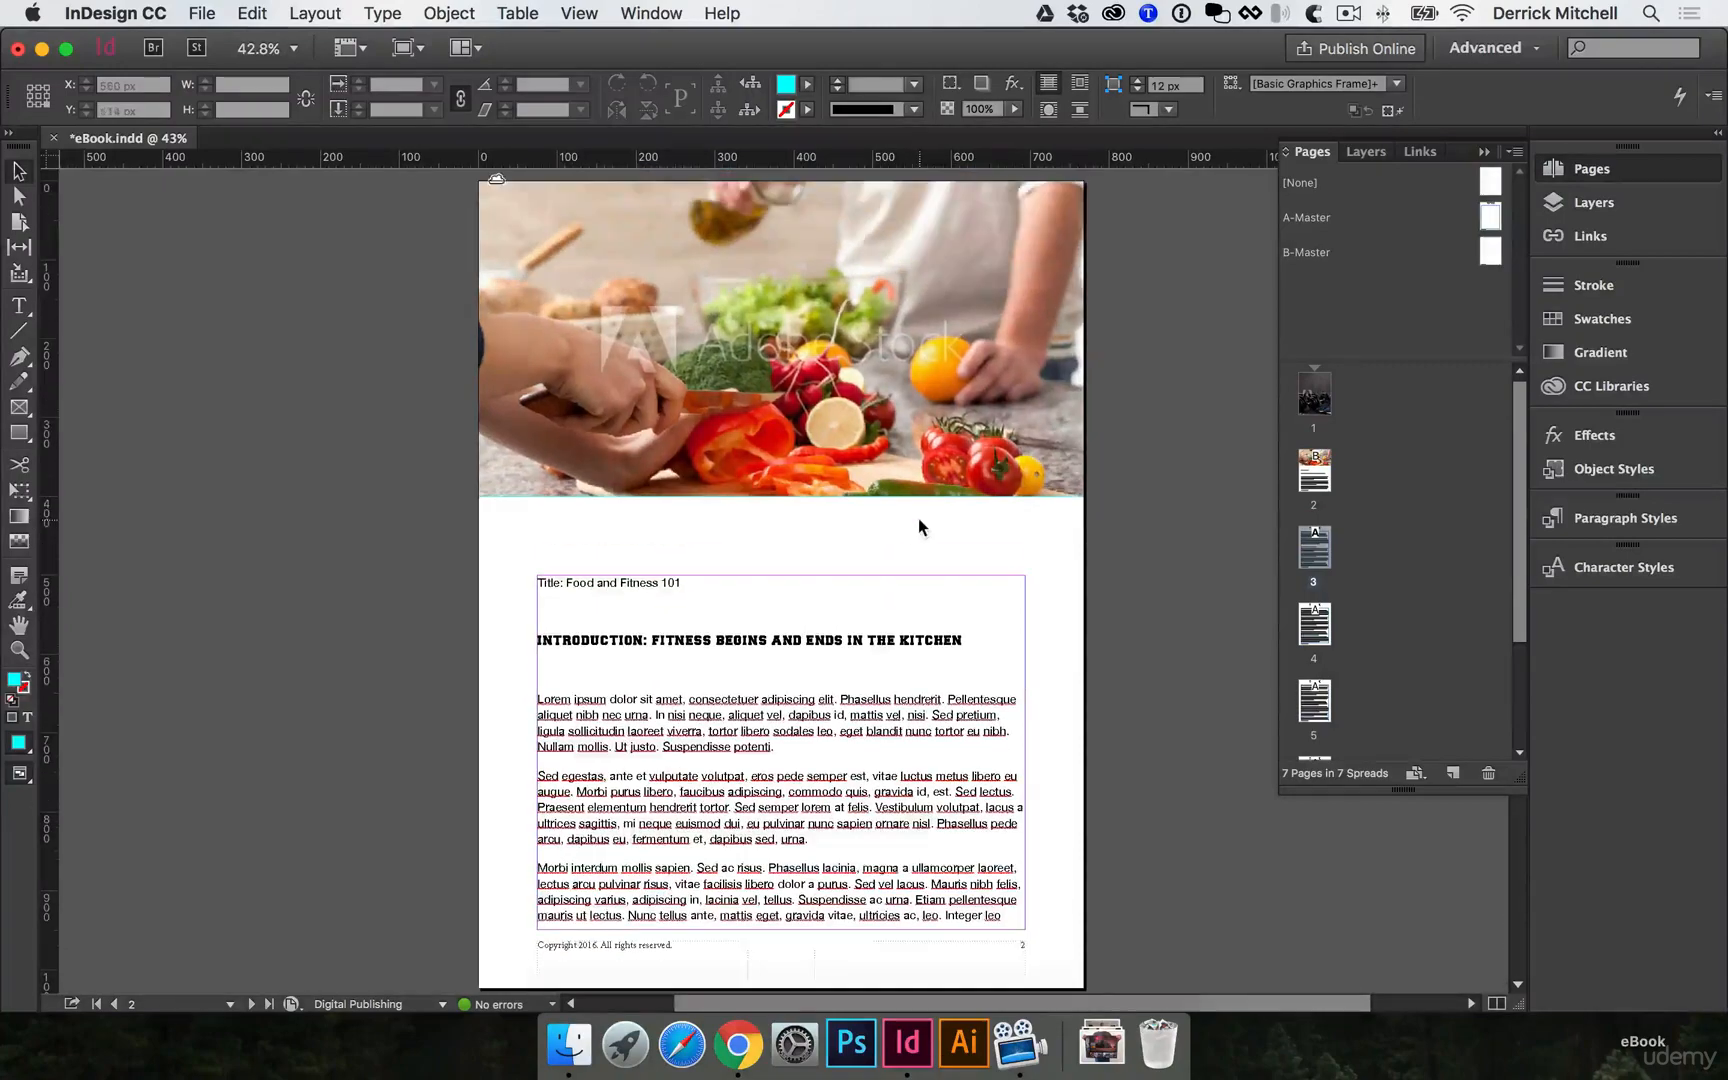
pyautogui.scroll(-1, 918, 518)
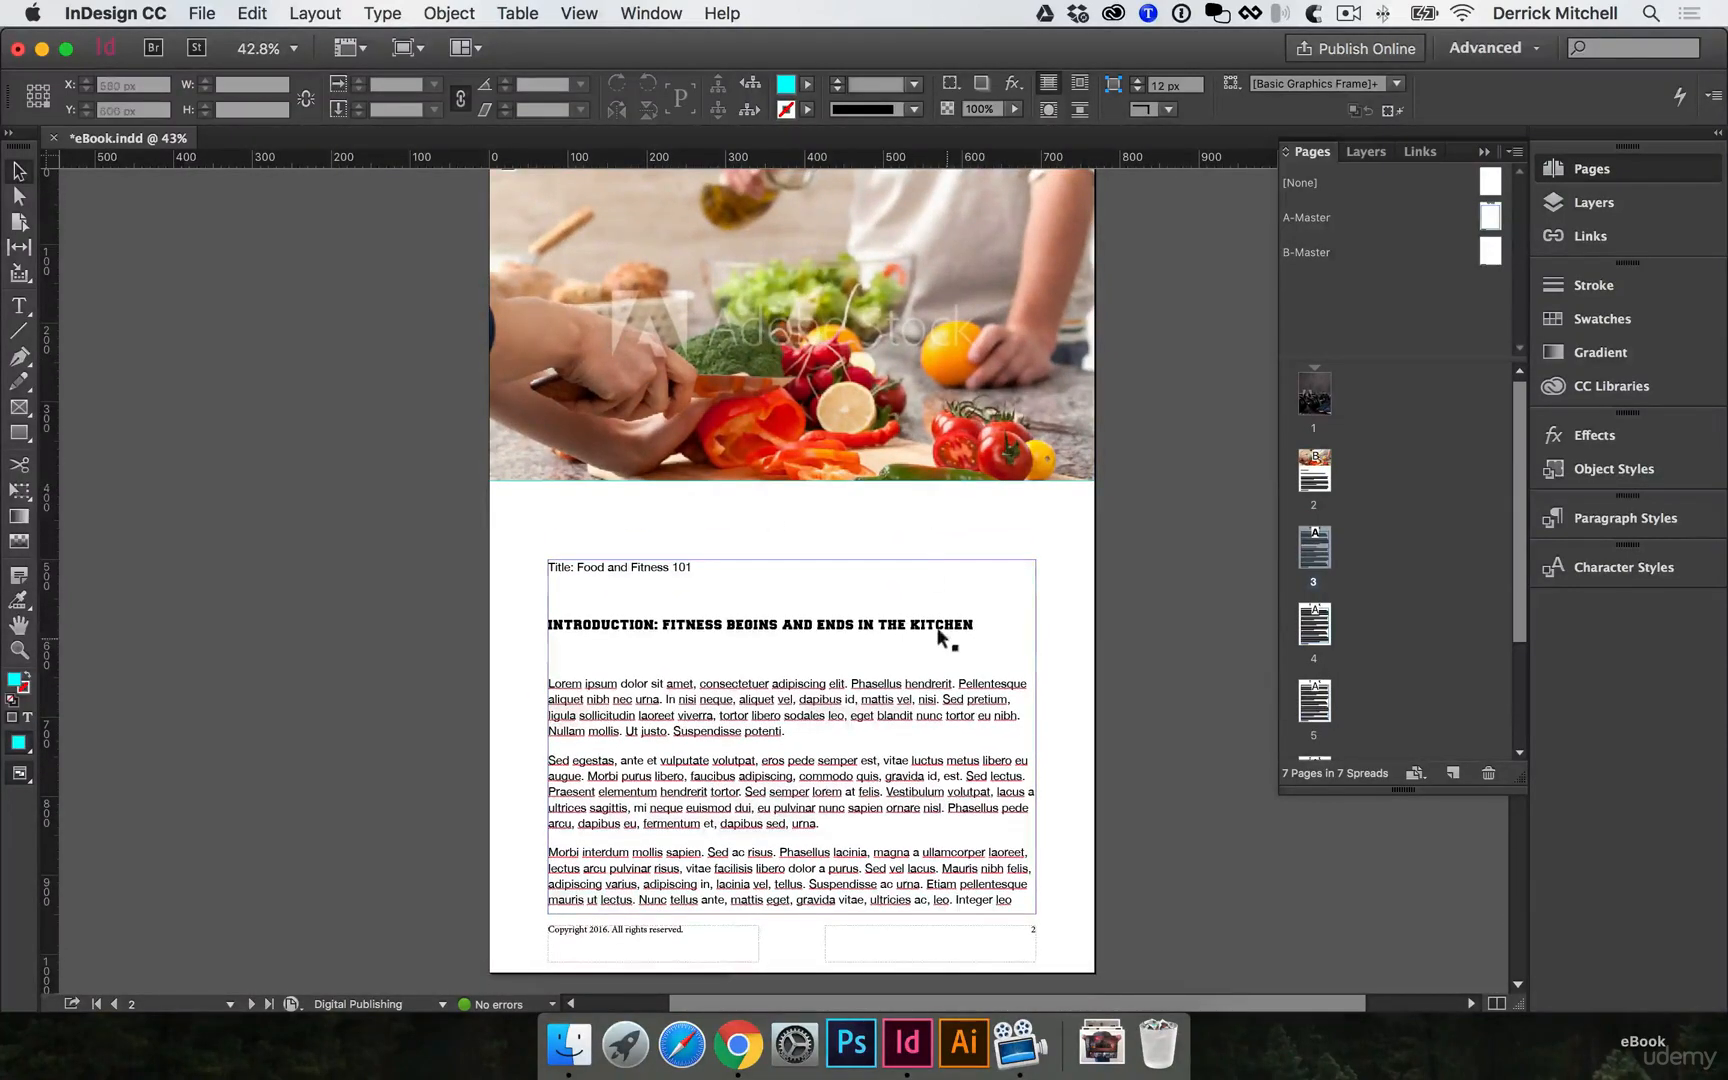
pyautogui.scroll(-12, 935, 640)
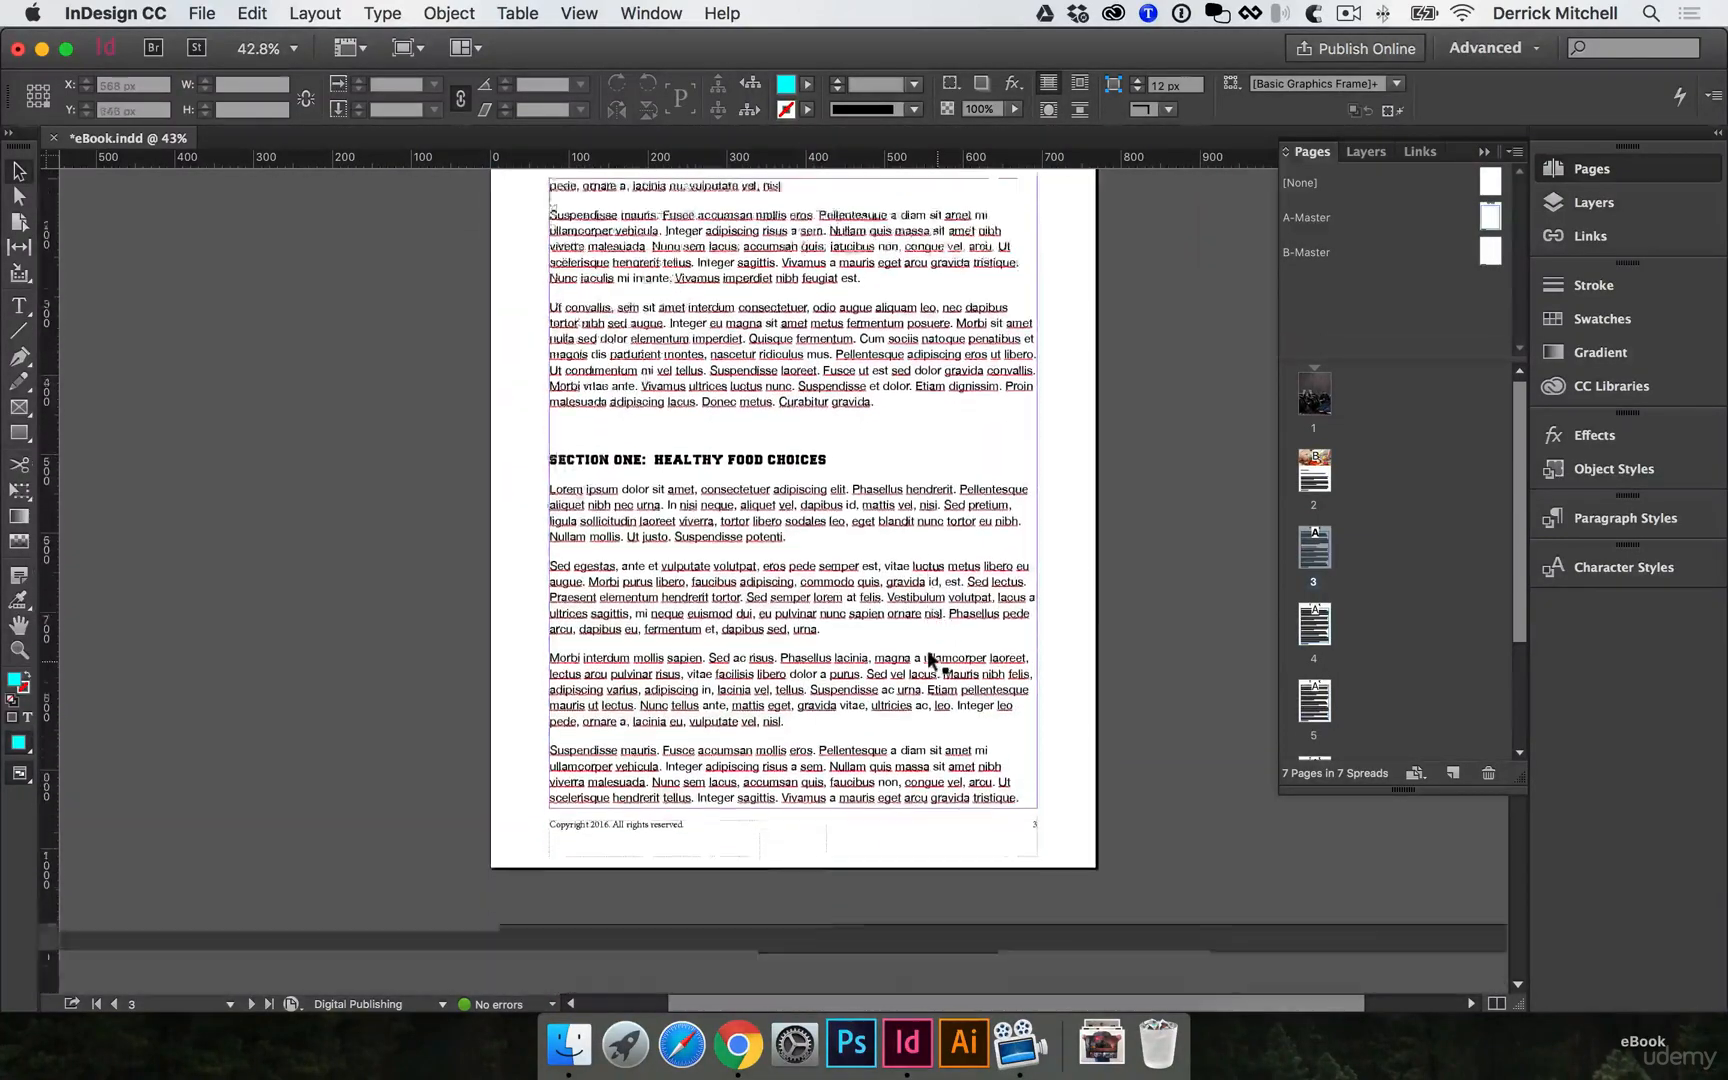
pyautogui.scroll(-20, 928, 660)
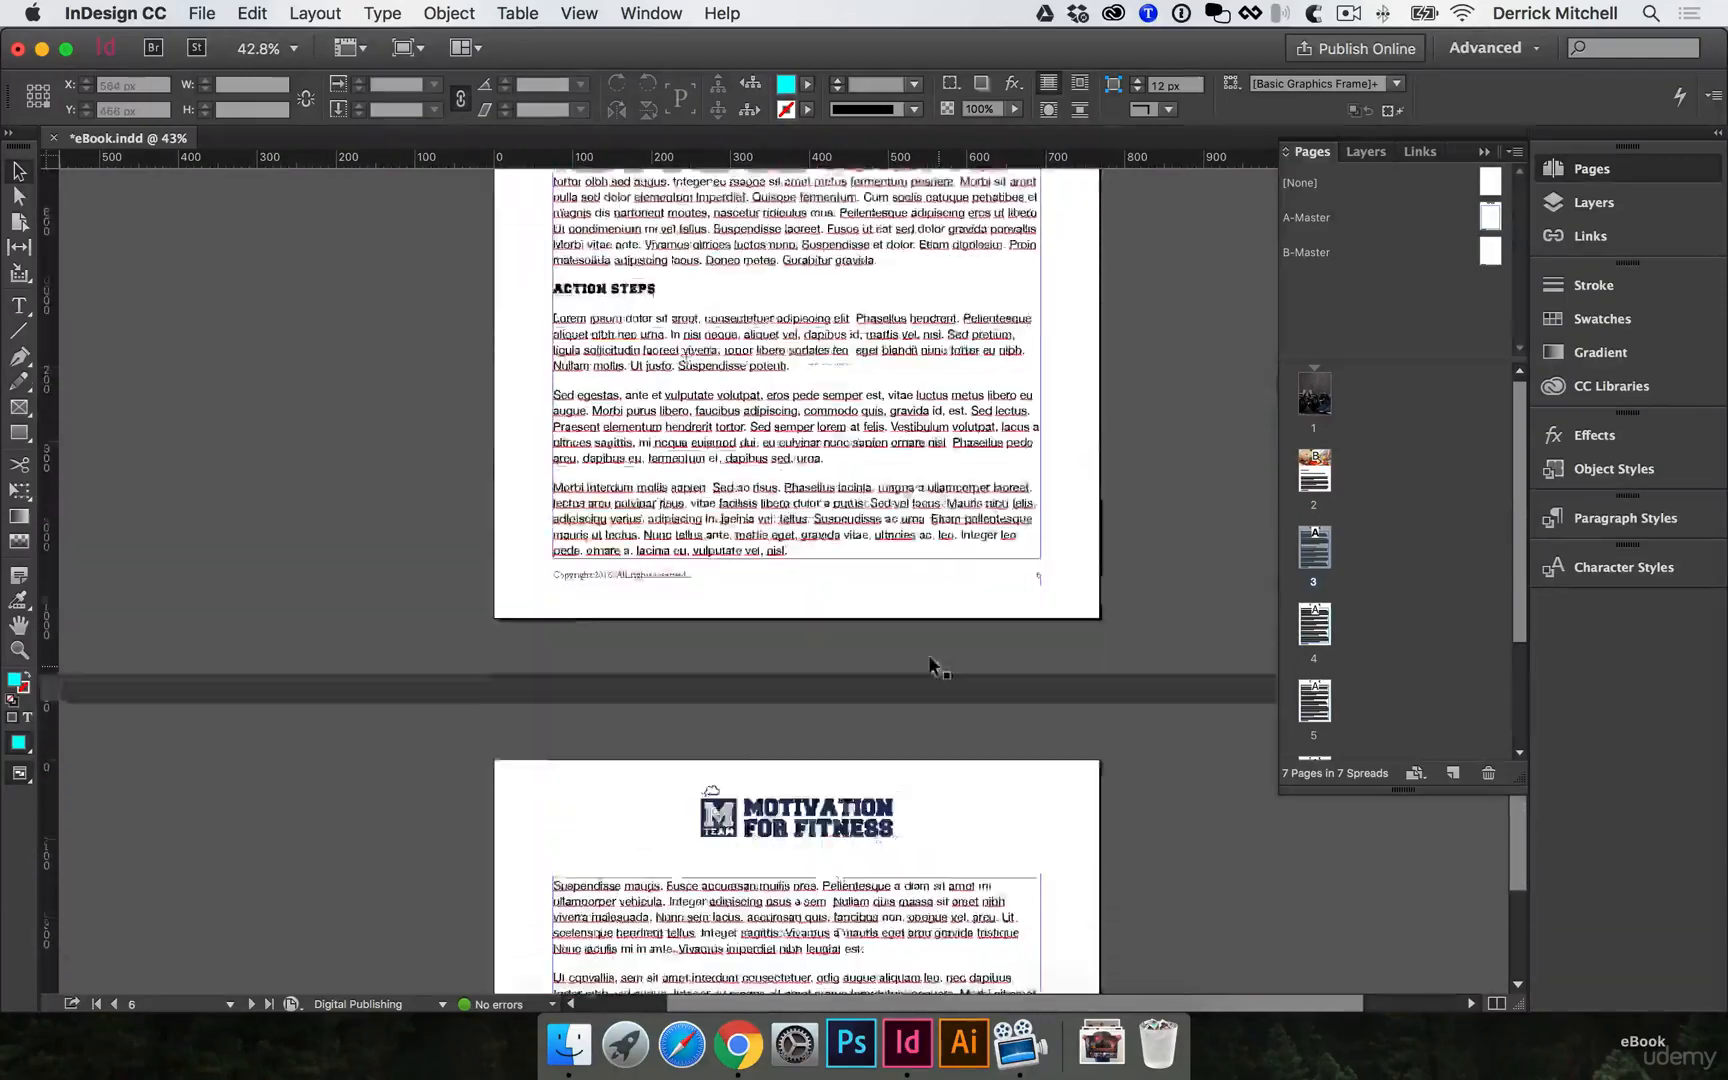
pyautogui.scroll(-10, 927, 653)
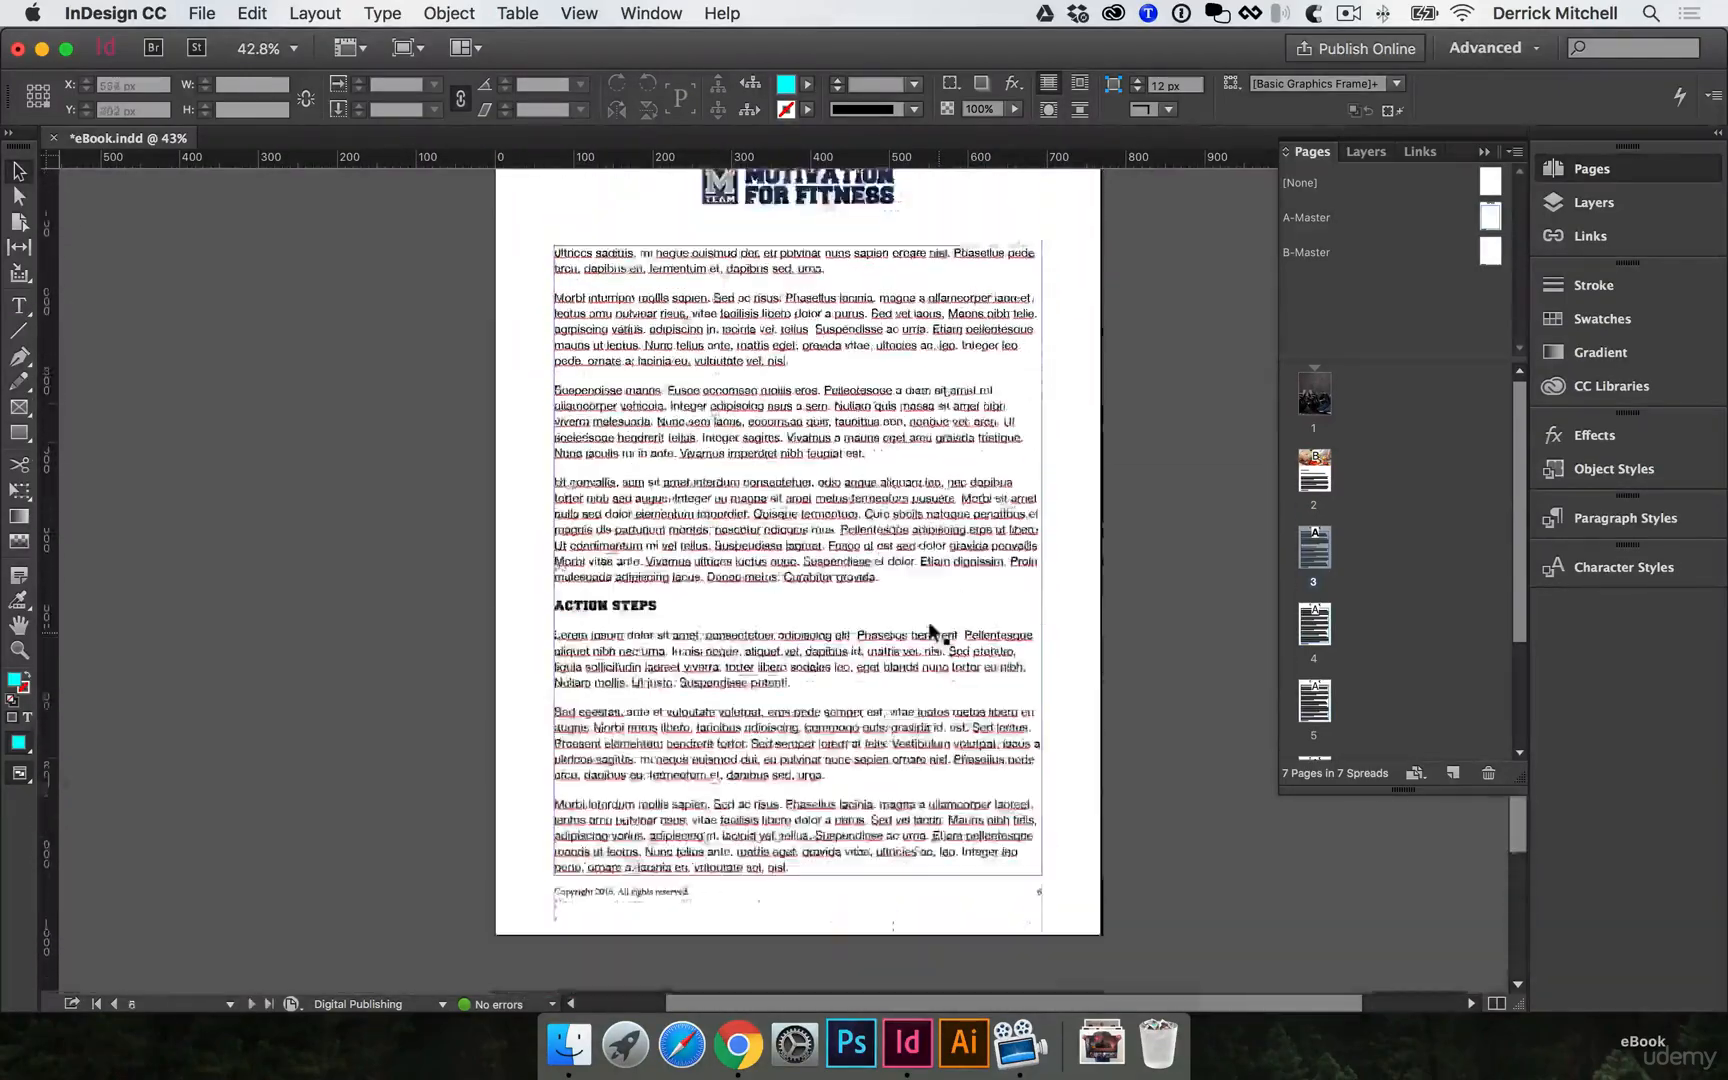
pyautogui.scroll(20, 927, 621)
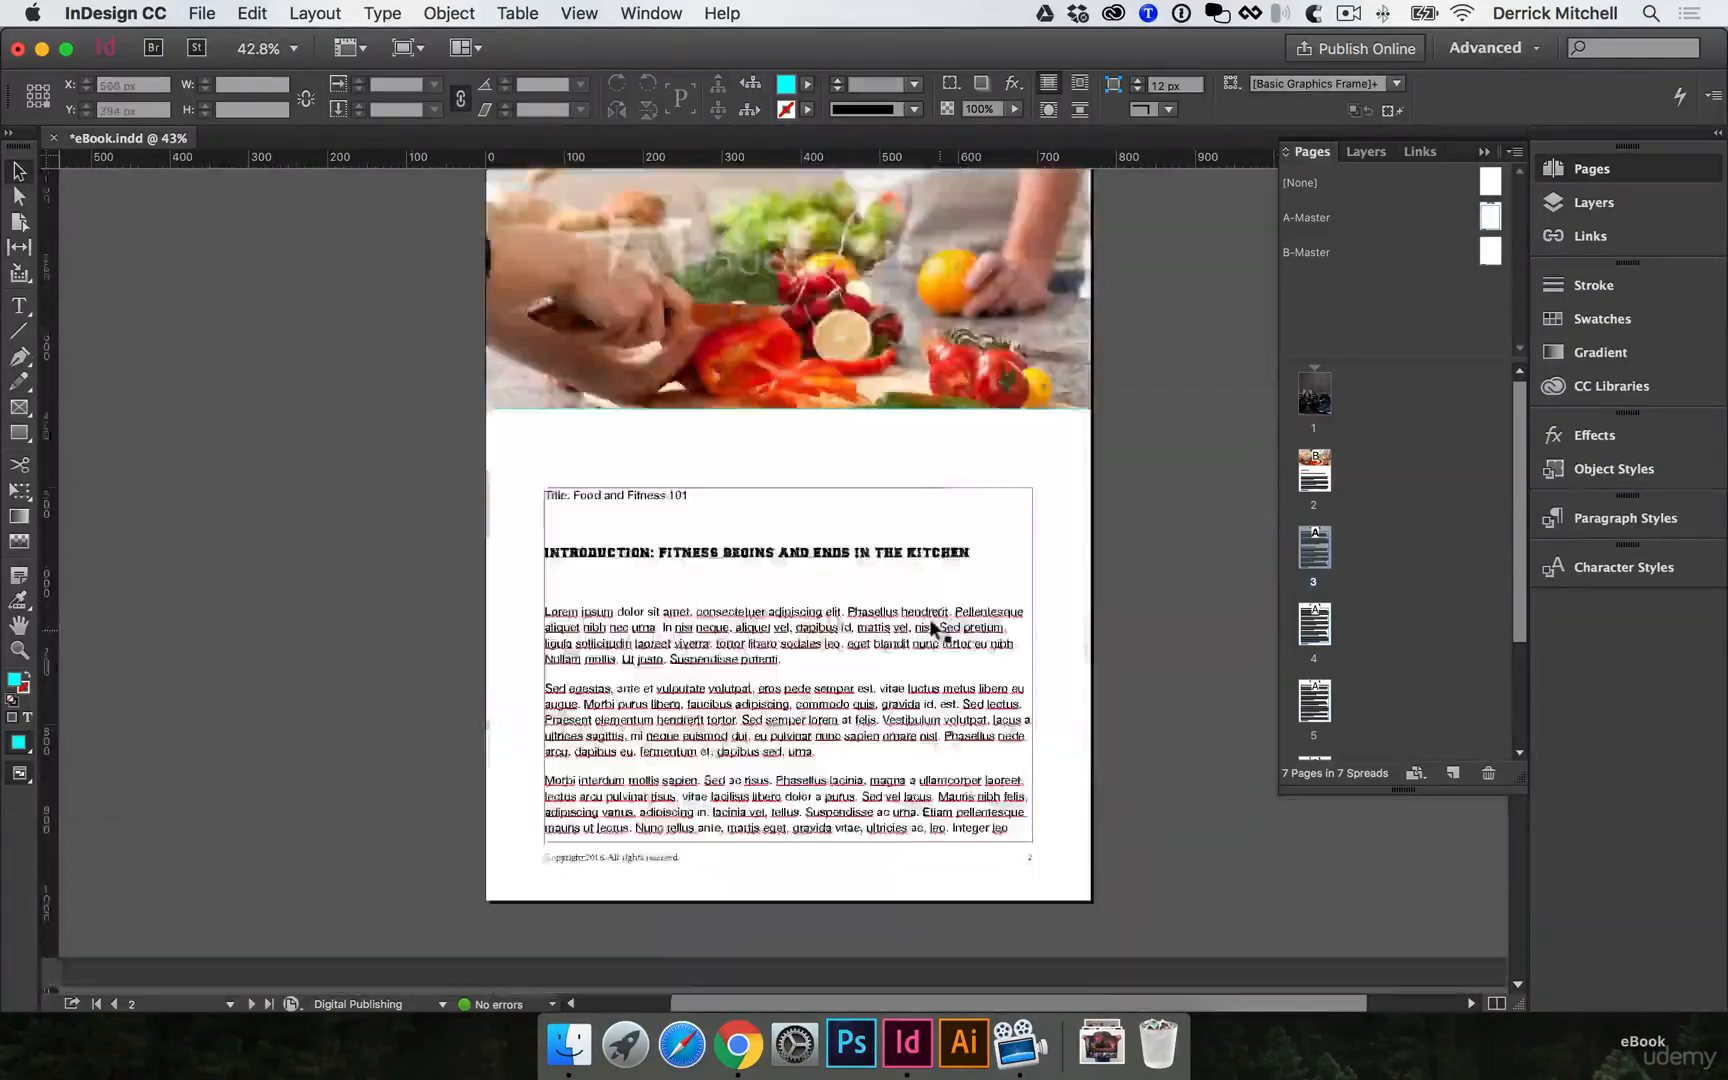
pyautogui.scroll(-10, 929, 620)
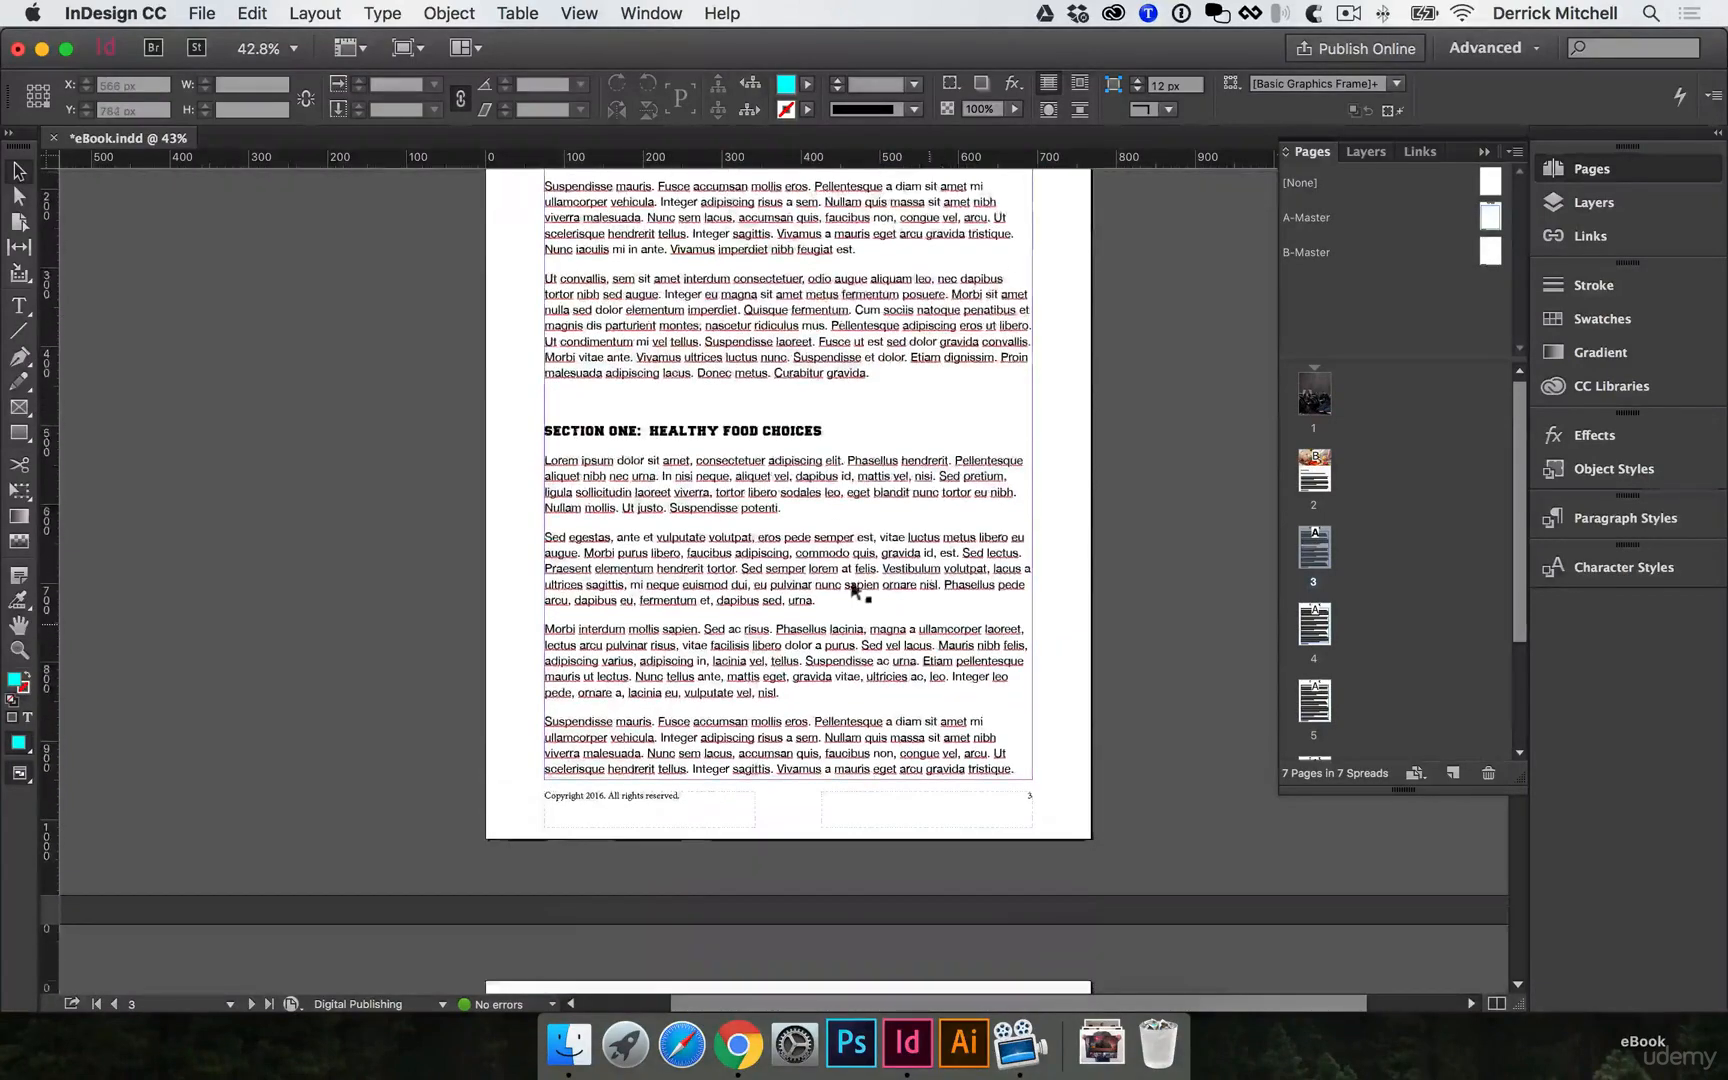
pyautogui.click(673, 462)
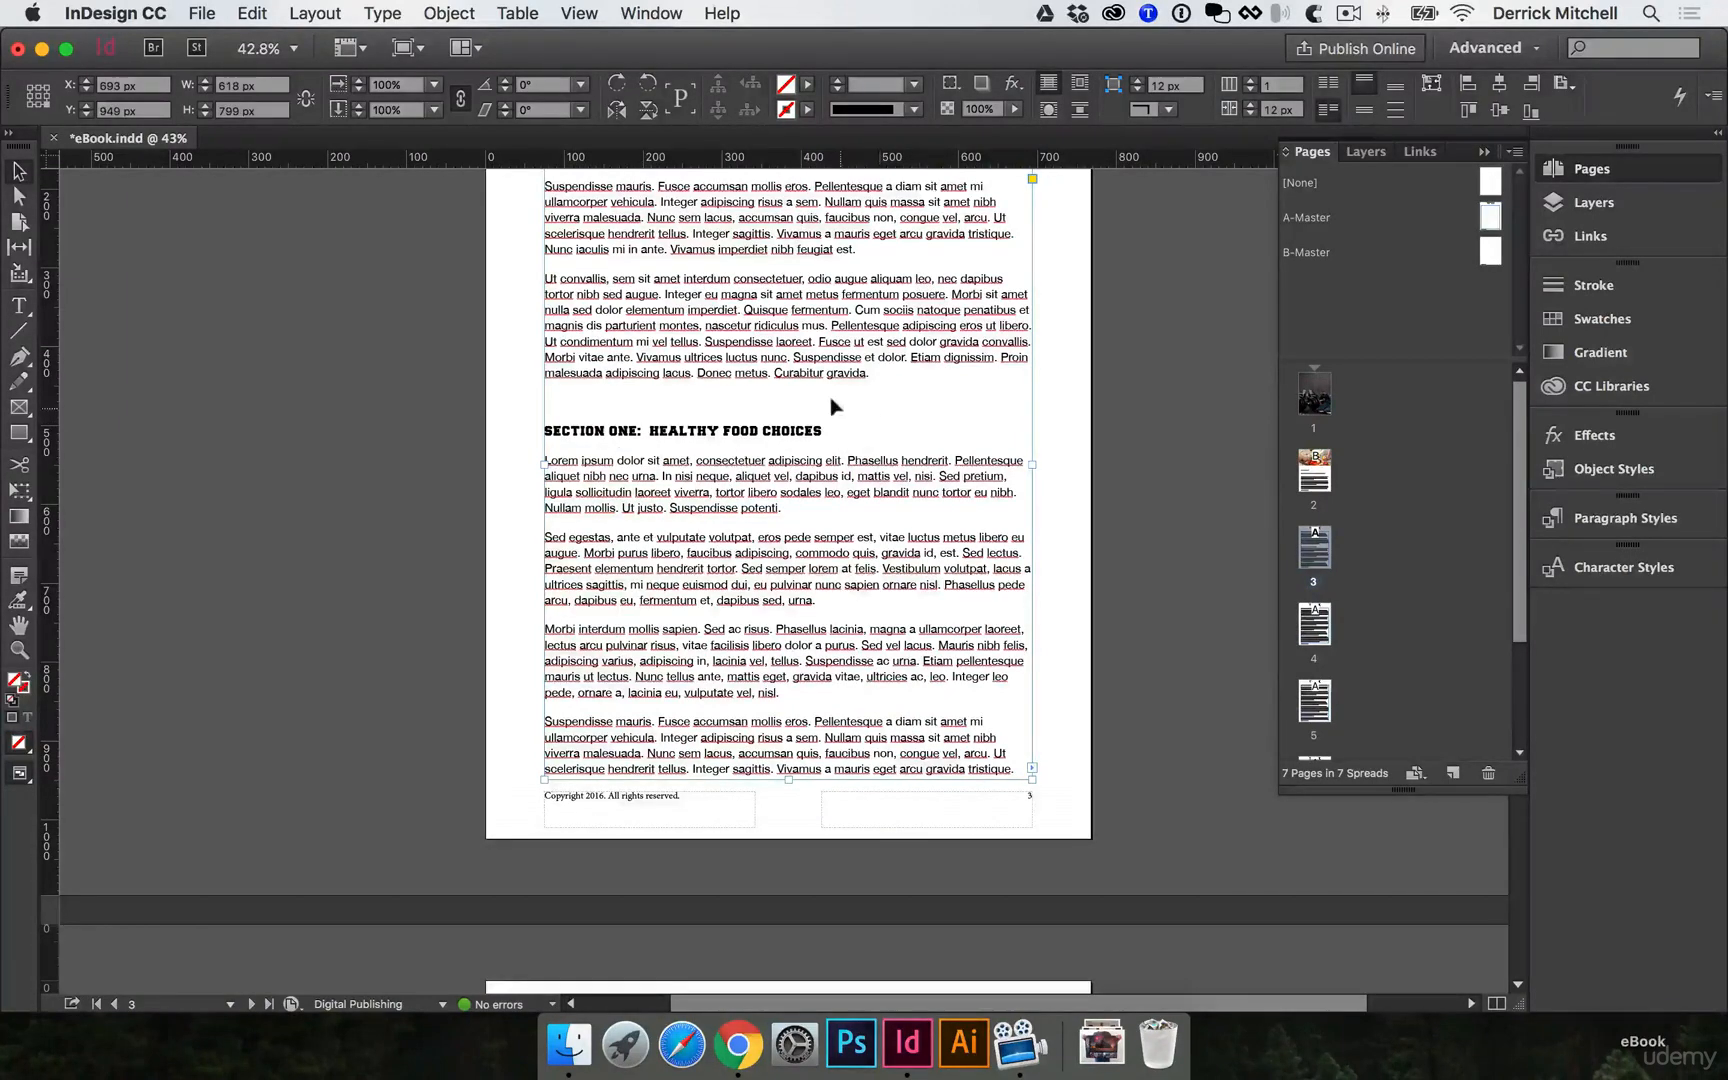
pyautogui.scroll(1, 835, 405)
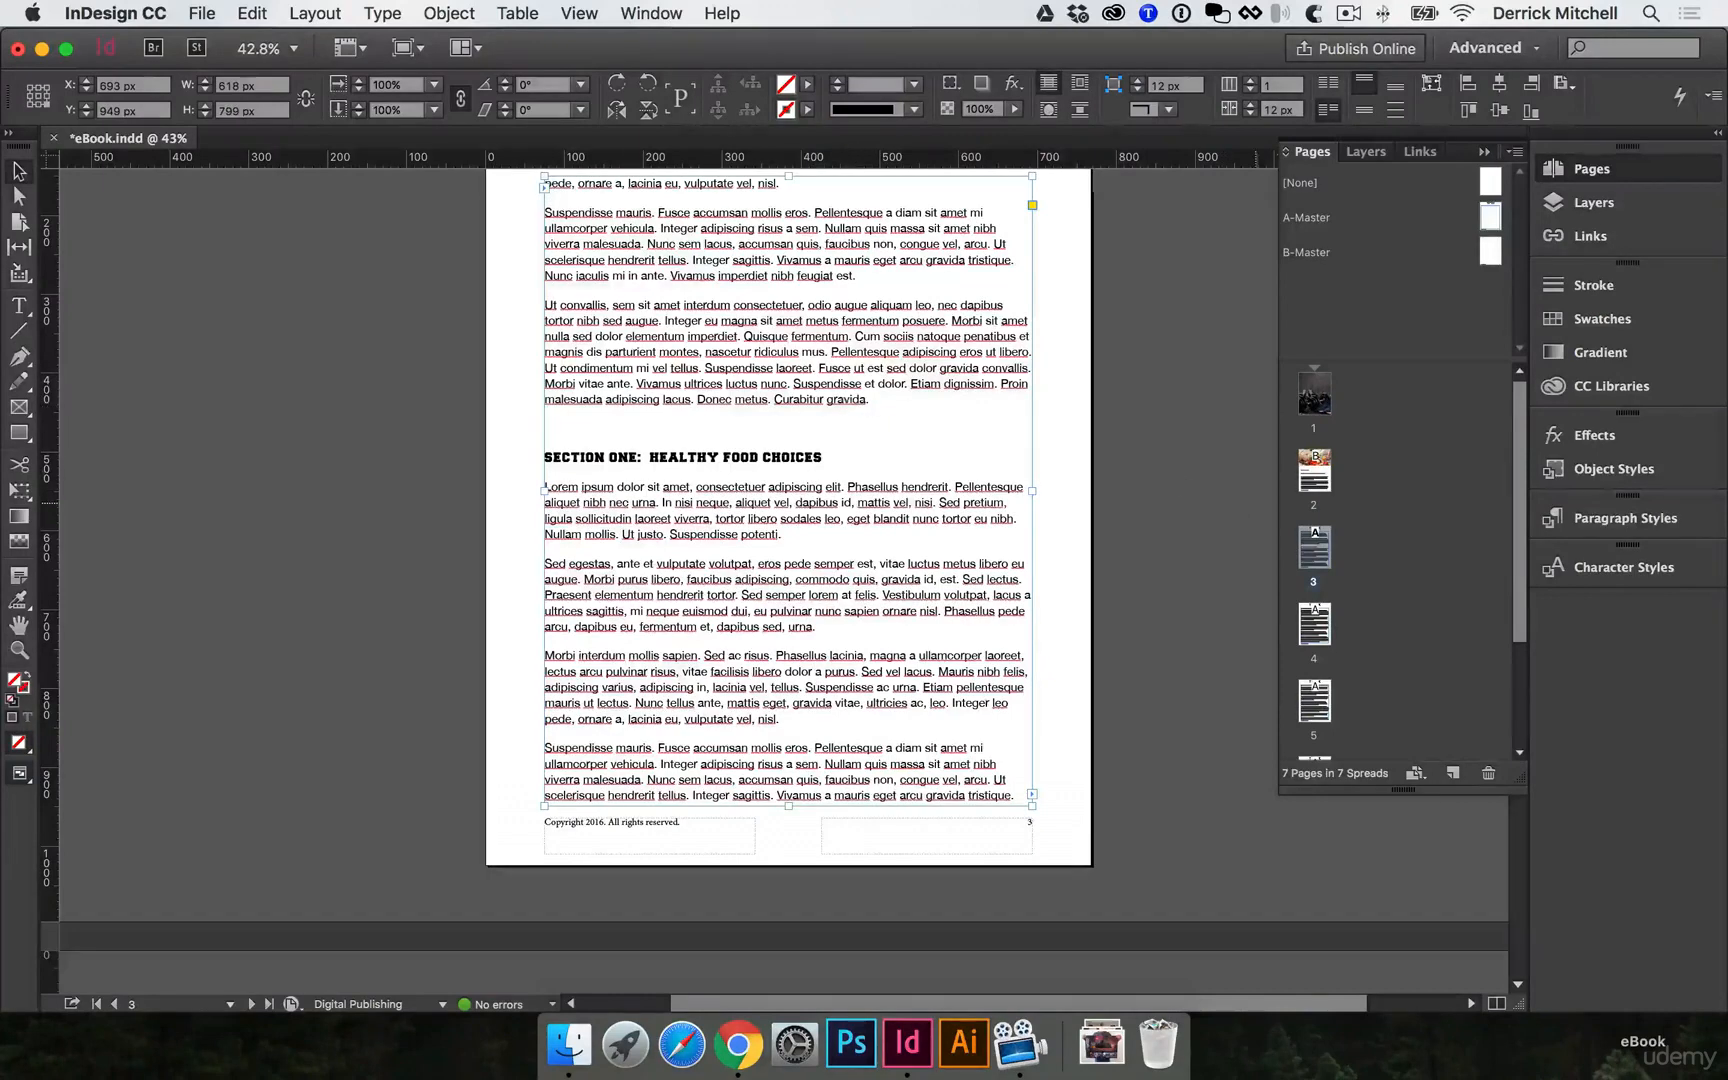
pyautogui.click(1149, 458)
# Edit the H1 paragraph style's Keep Options so that its paragraphs start On Next Page.
pyautogui.click(1610, 520)
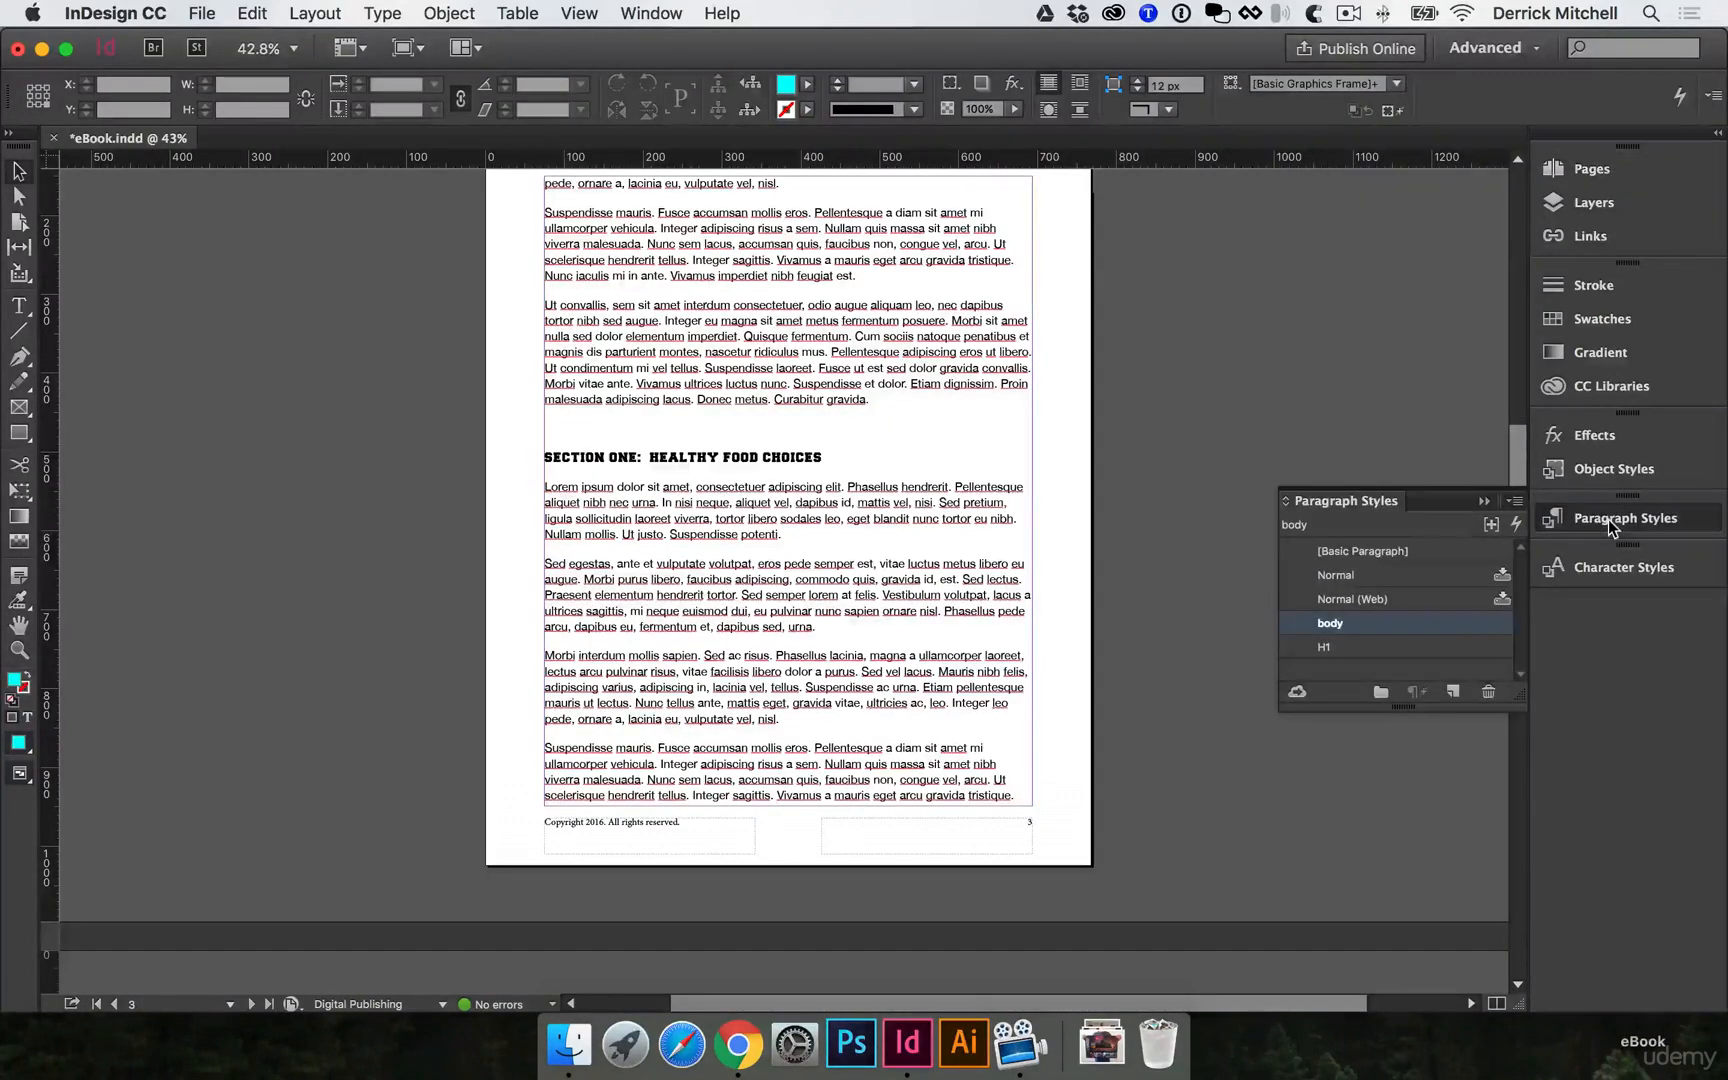
pyautogui.doubleClick(1418, 649)
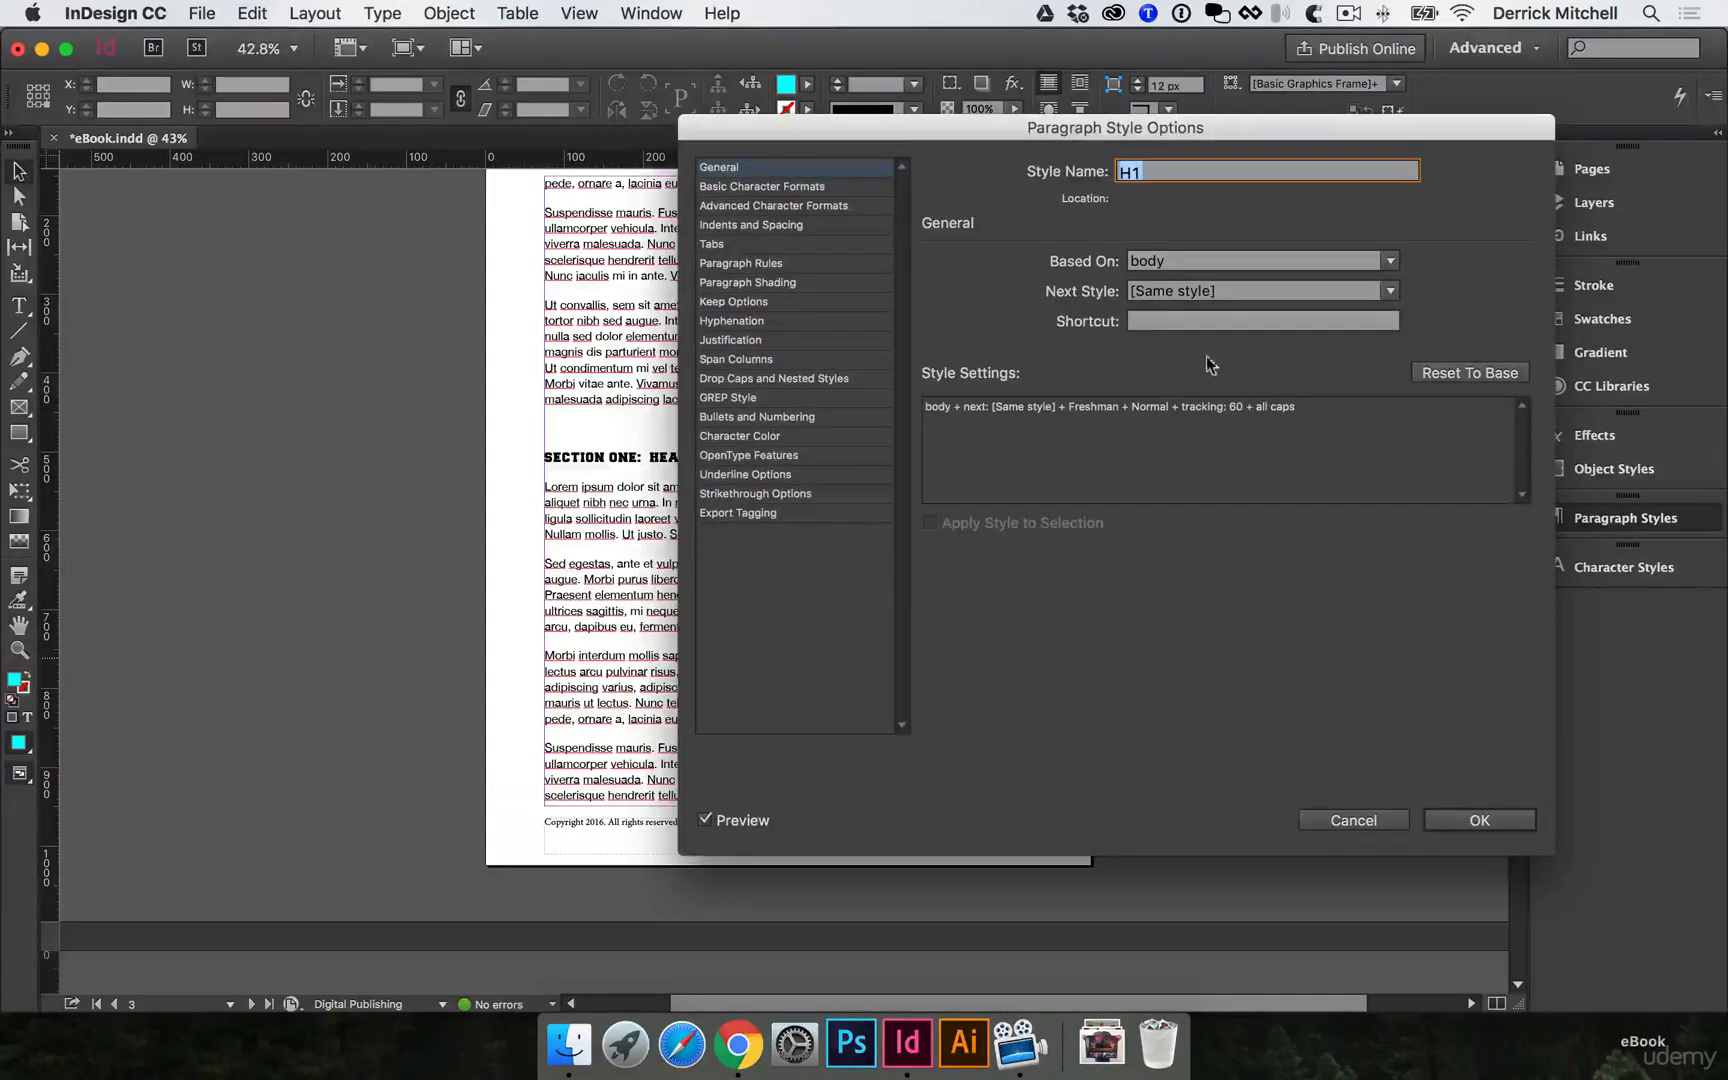
pyautogui.click(832, 262)
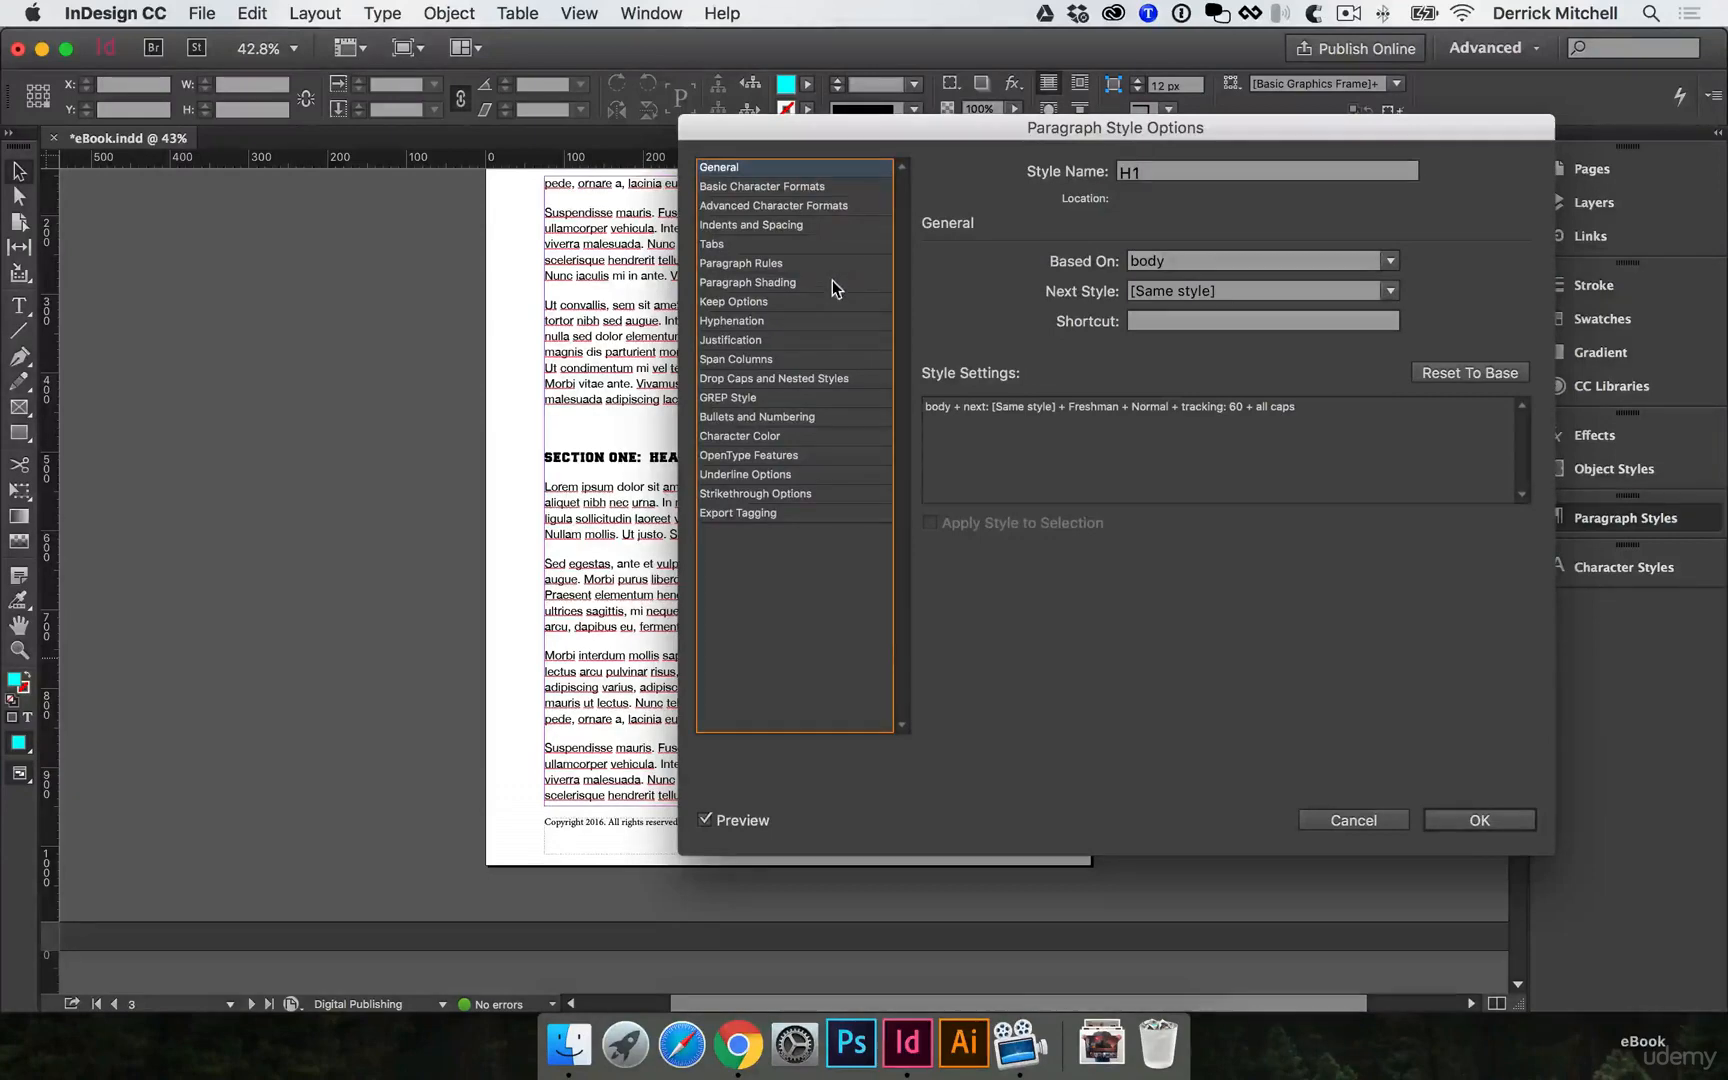
pyautogui.click(803, 300)
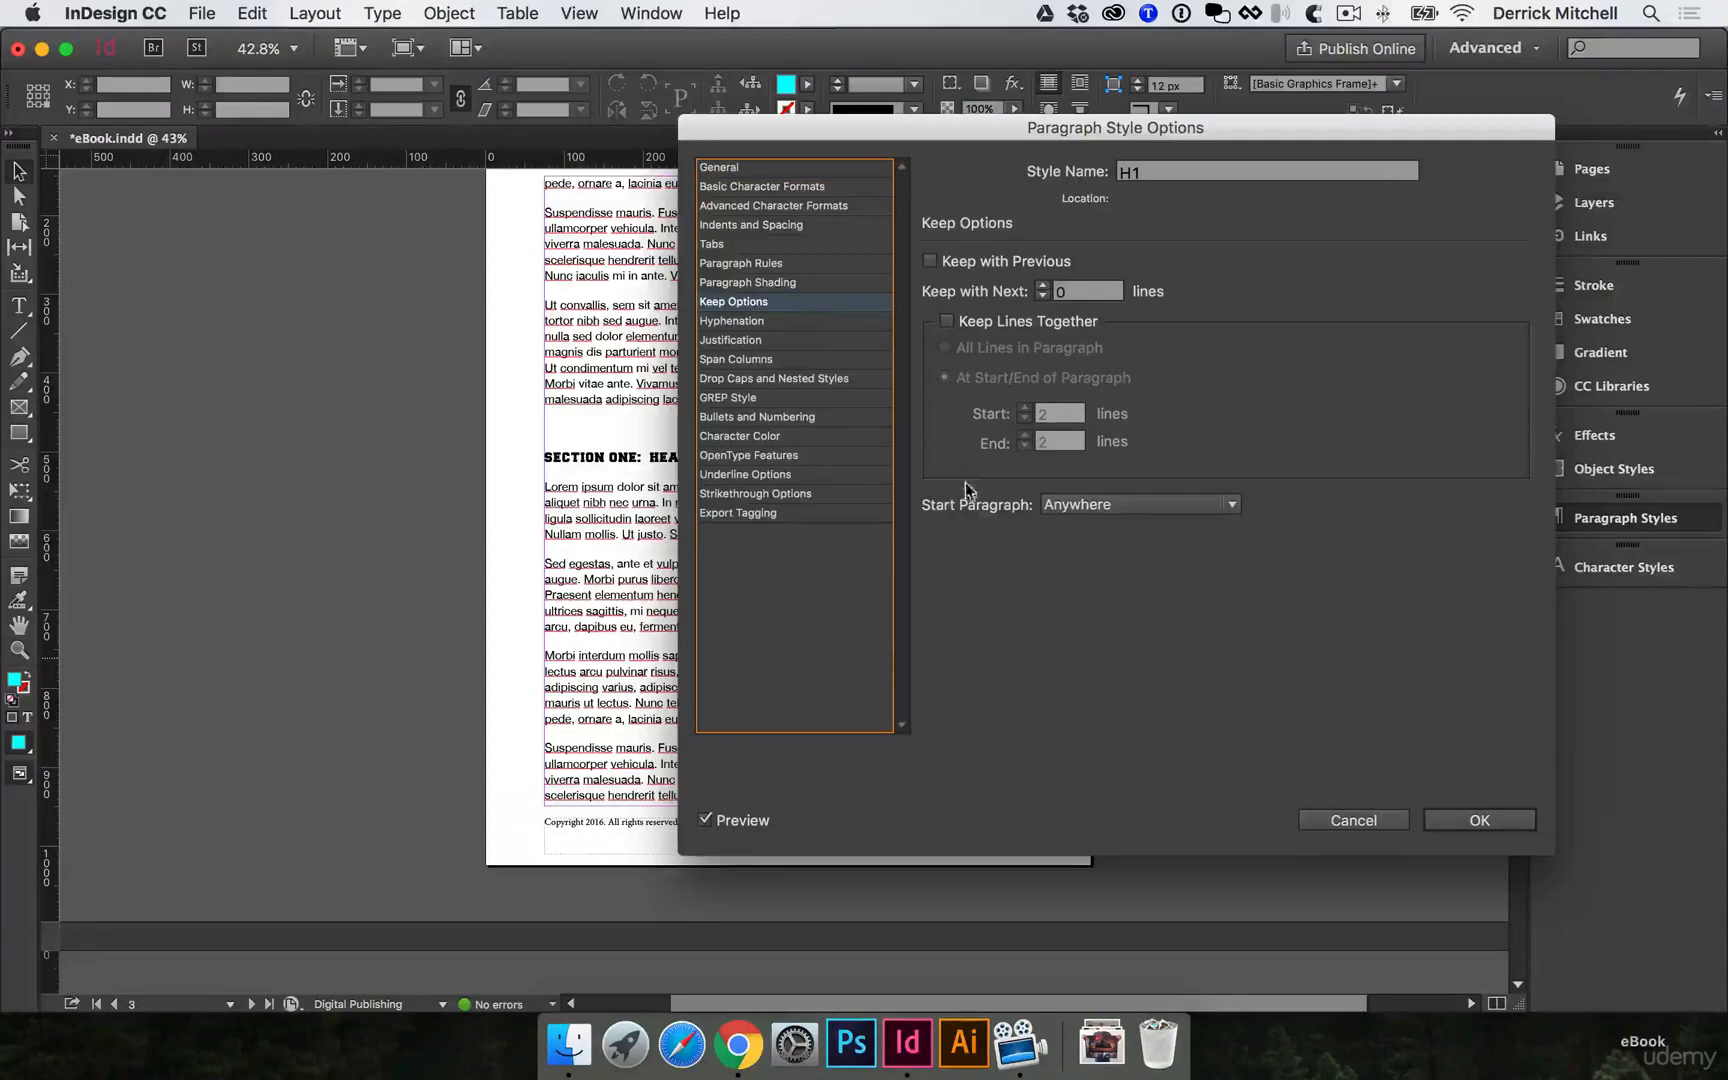
pyautogui.click(1100, 504)
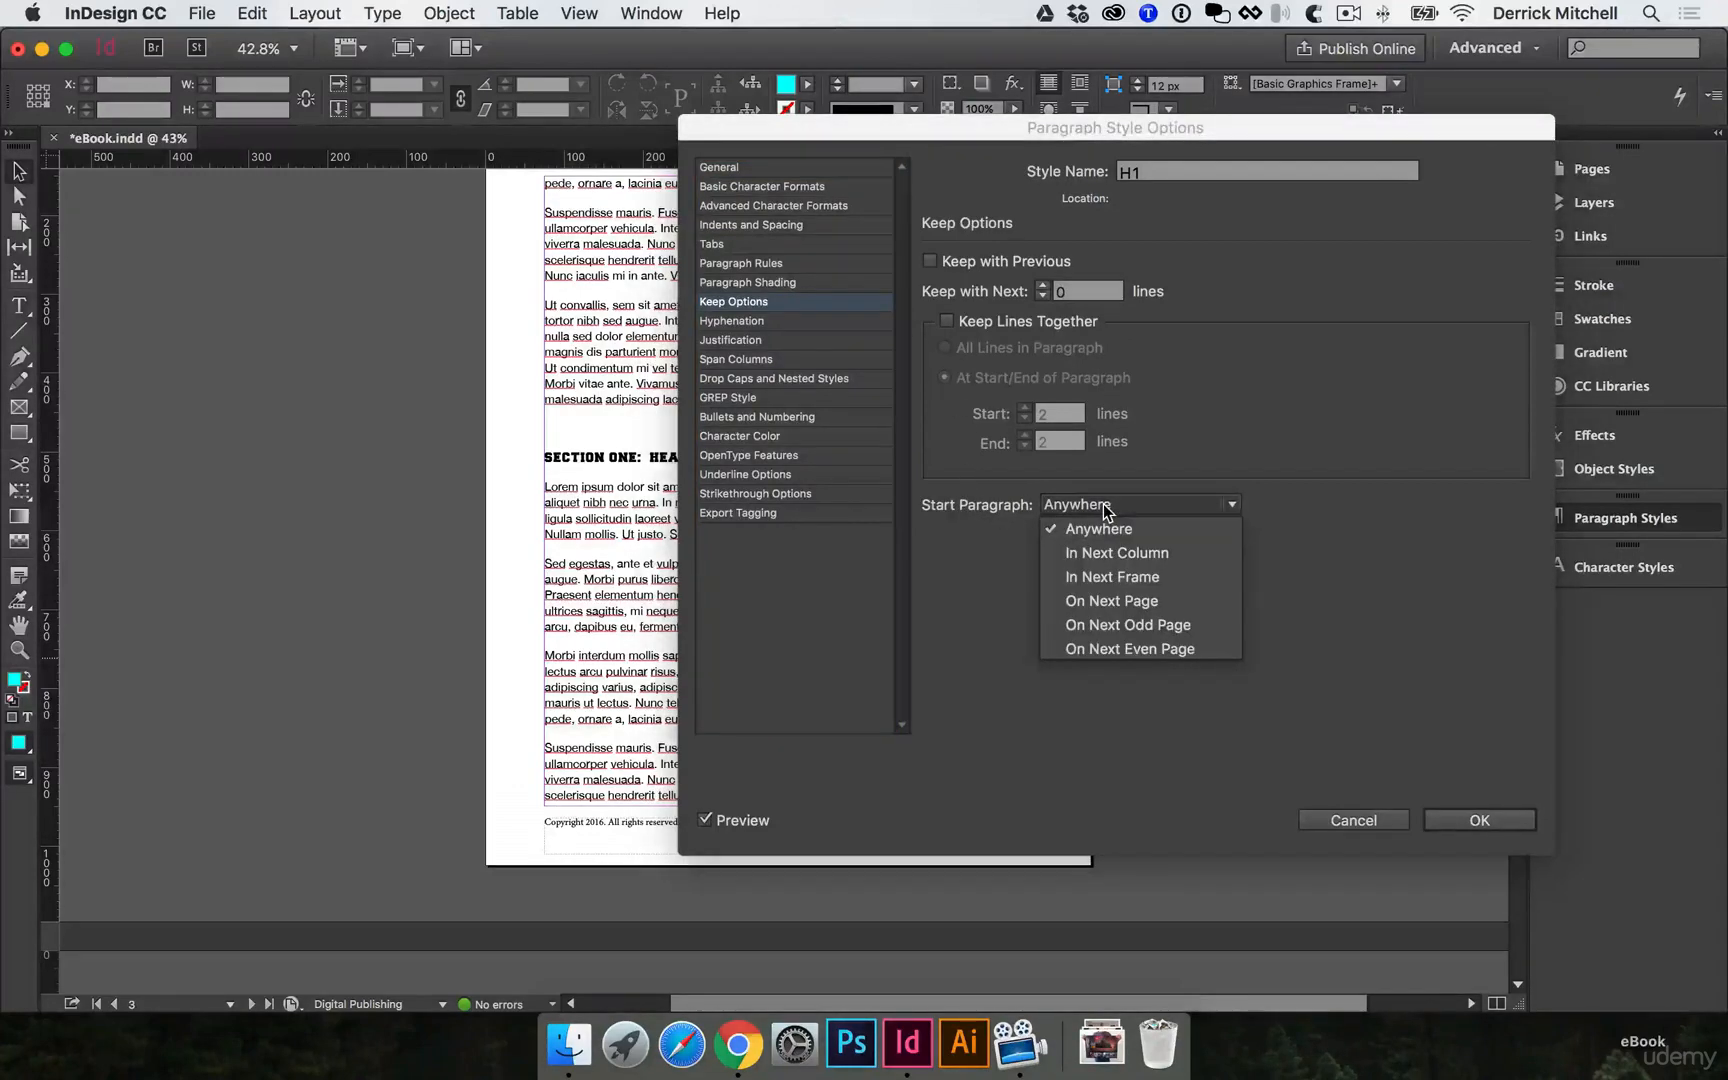
pyautogui.click(1118, 600)
pyautogui.moveTo(804, 123); pyautogui.dragTo(1132, 177)
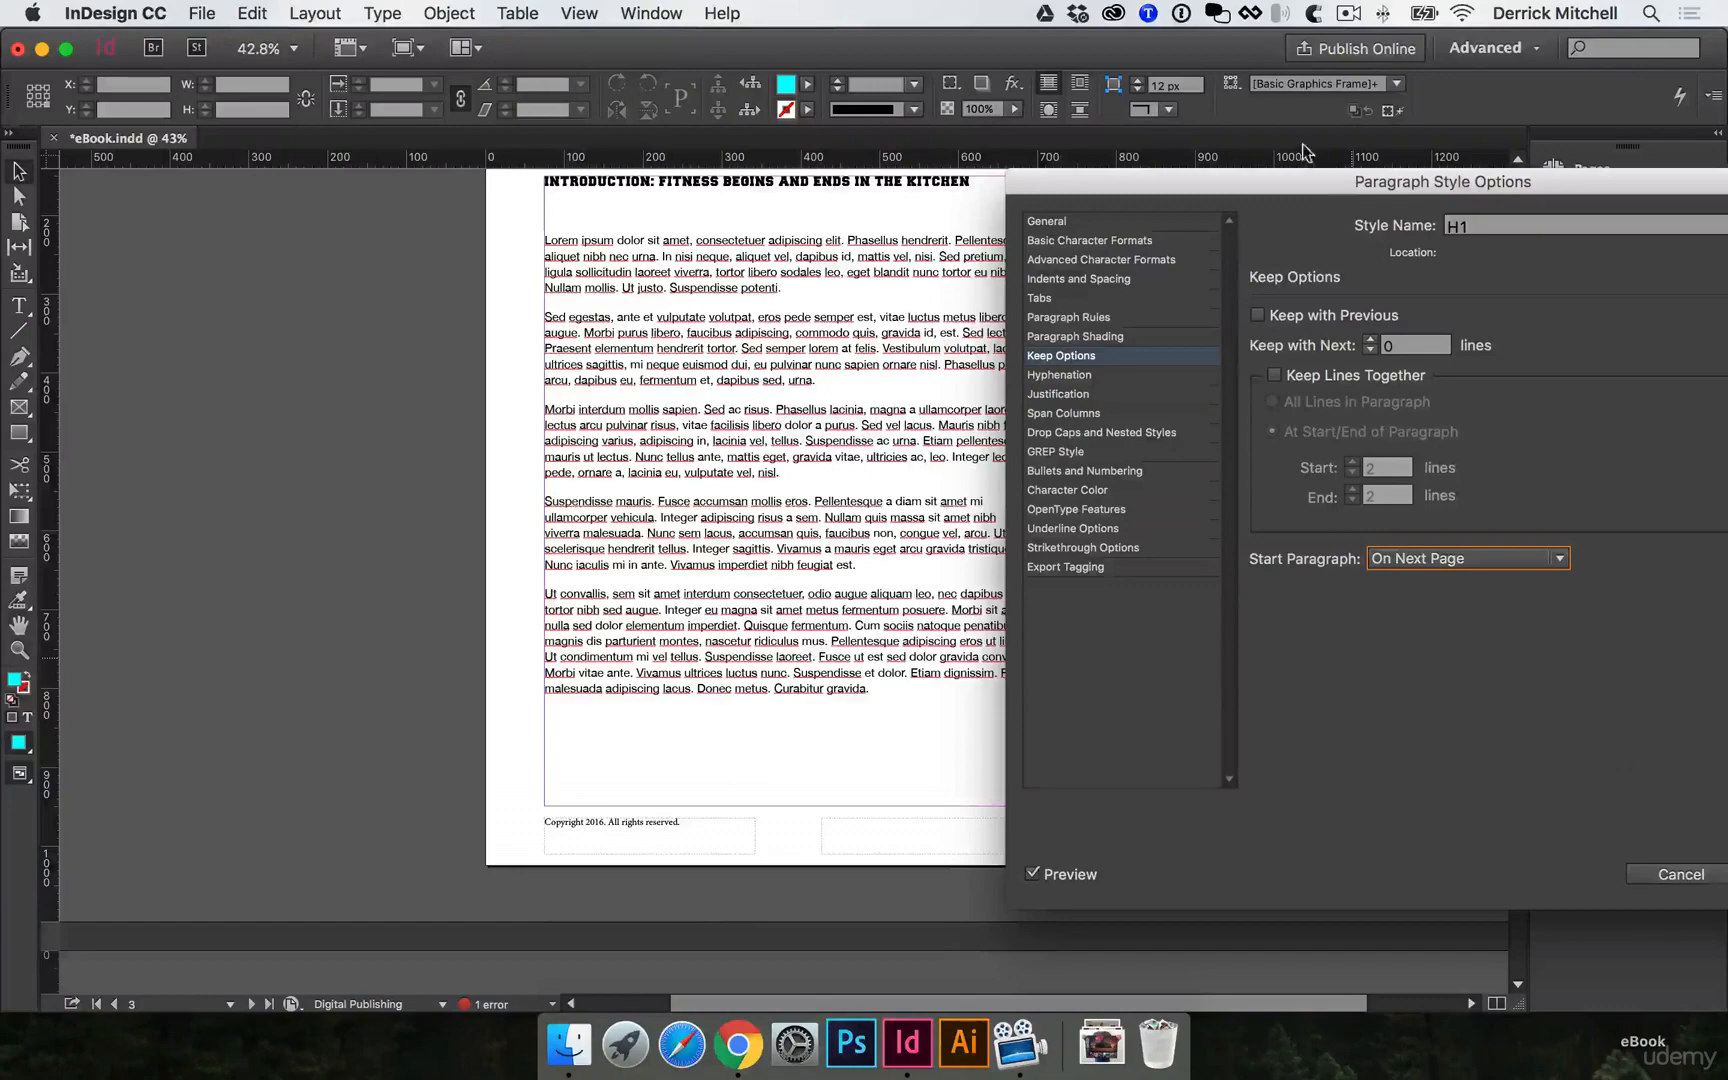
pyautogui.moveTo(1306, 185); pyautogui.dragTo(1103, 210)
pyautogui.click(1599, 888)
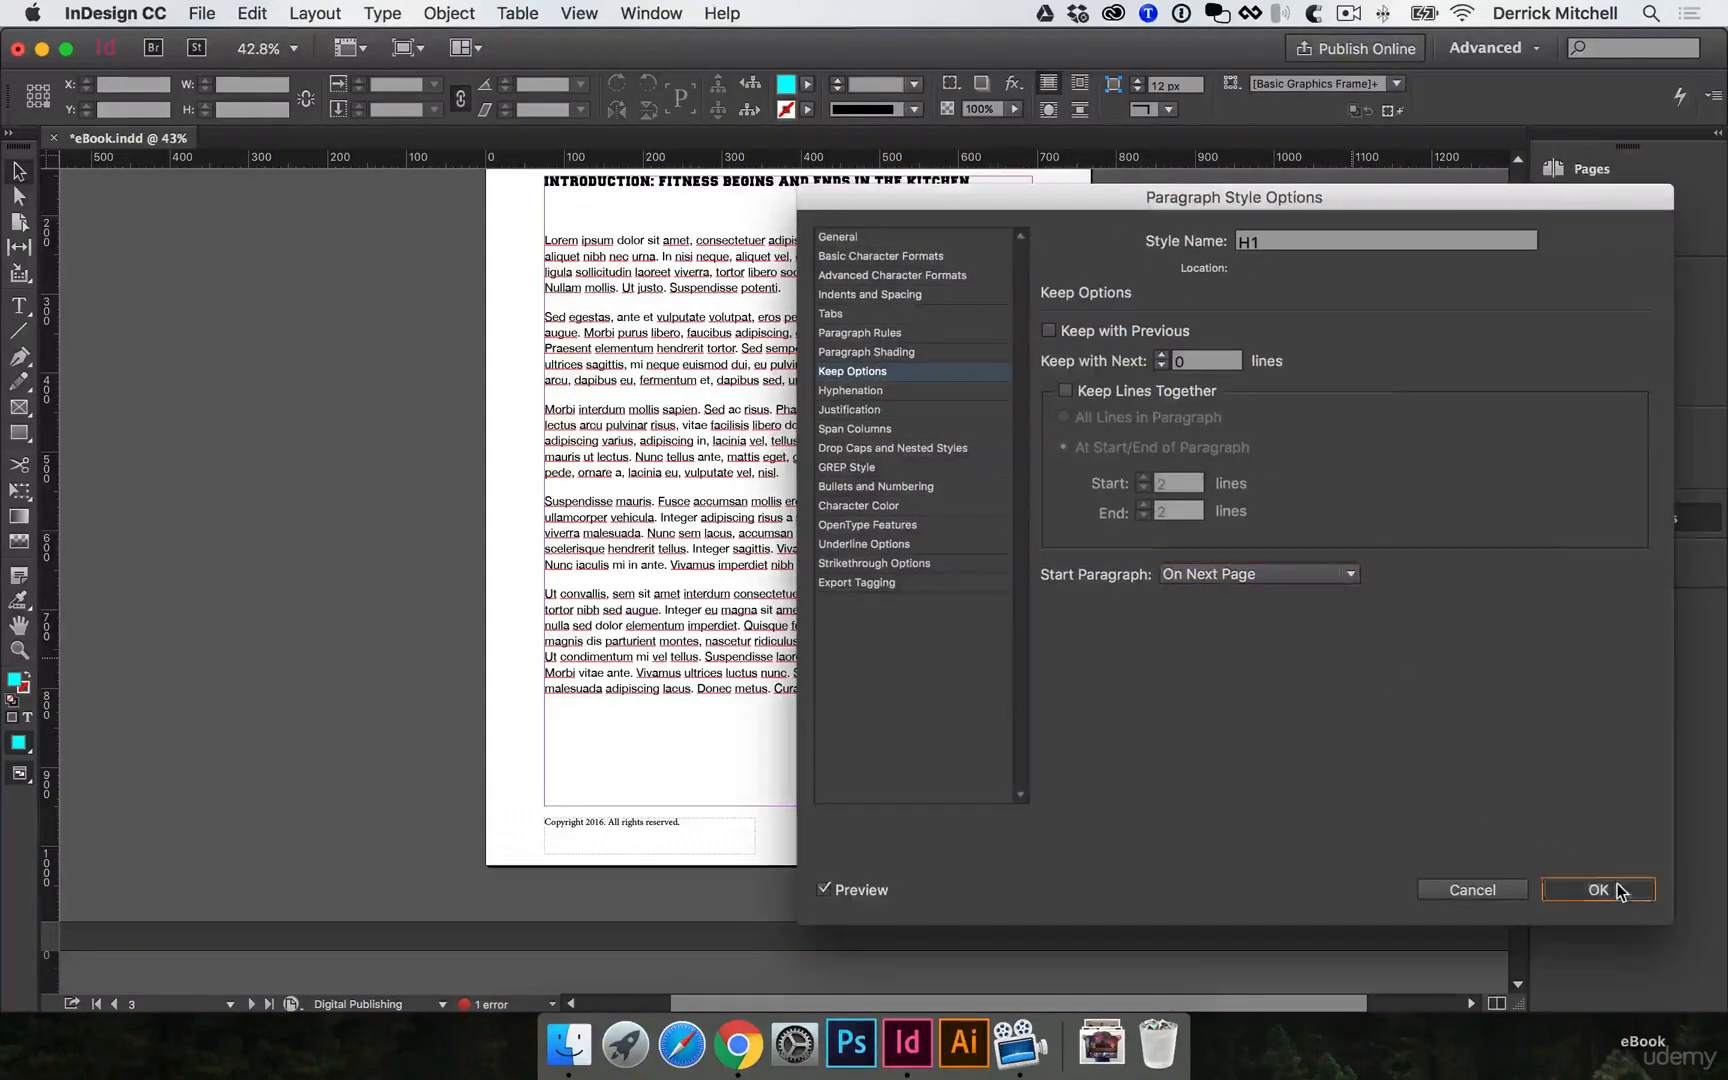
pyautogui.scroll(4, 960, 358)
pyautogui.scroll(15, 960, 358)
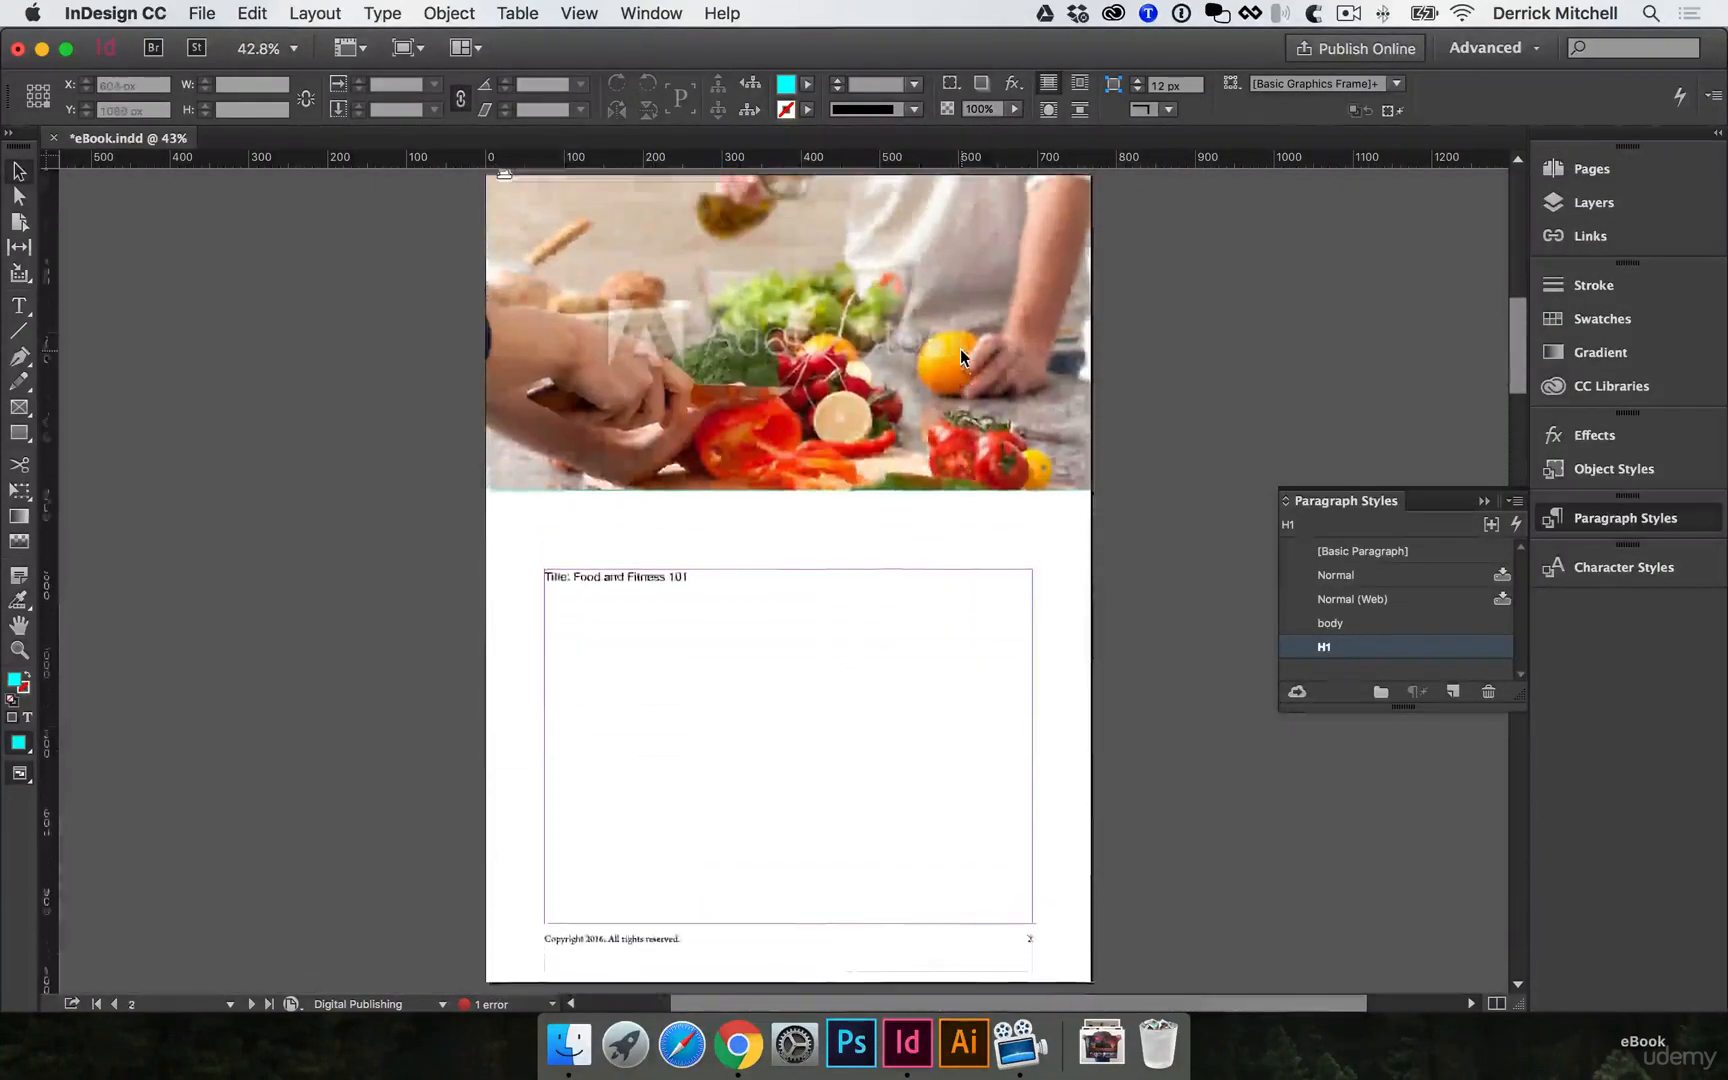
# Cut the line "Title: Food and Fitness 101" from page 2 so the Introduction heading moves up into its text frame.
pyautogui.scroll(-10, 960, 355)
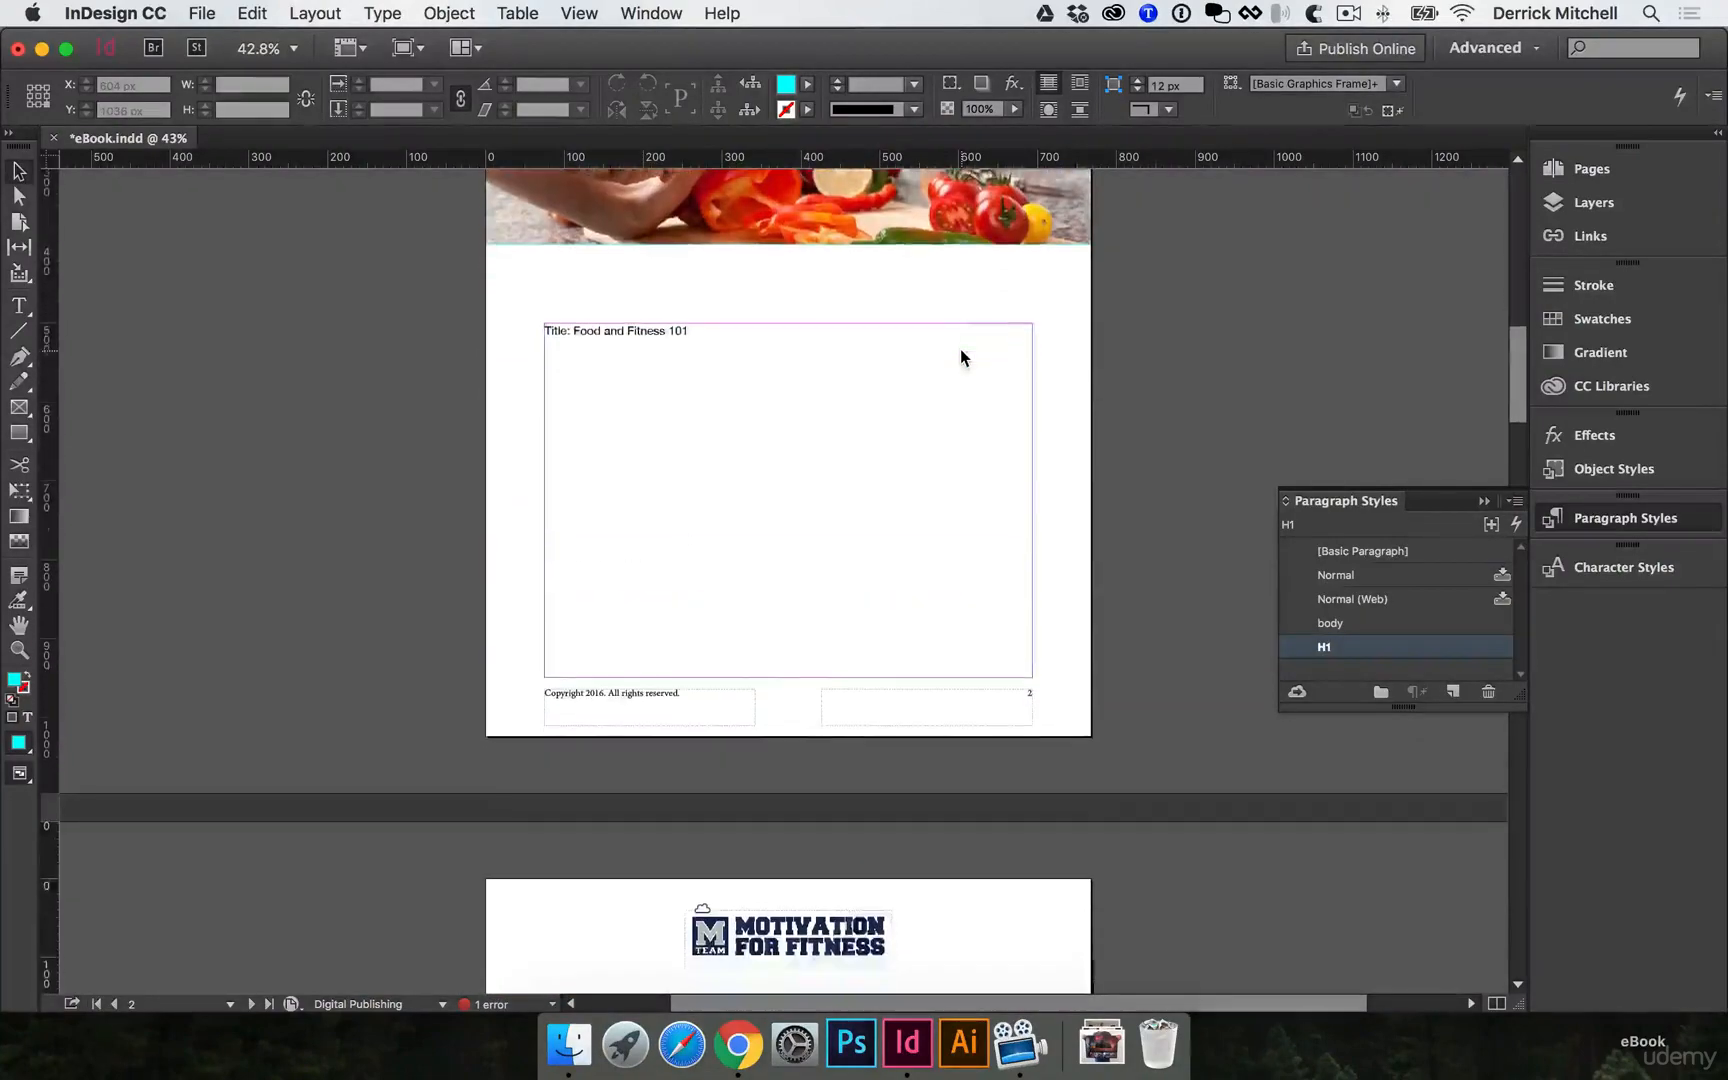
pyautogui.scroll(-4, 870, 405)
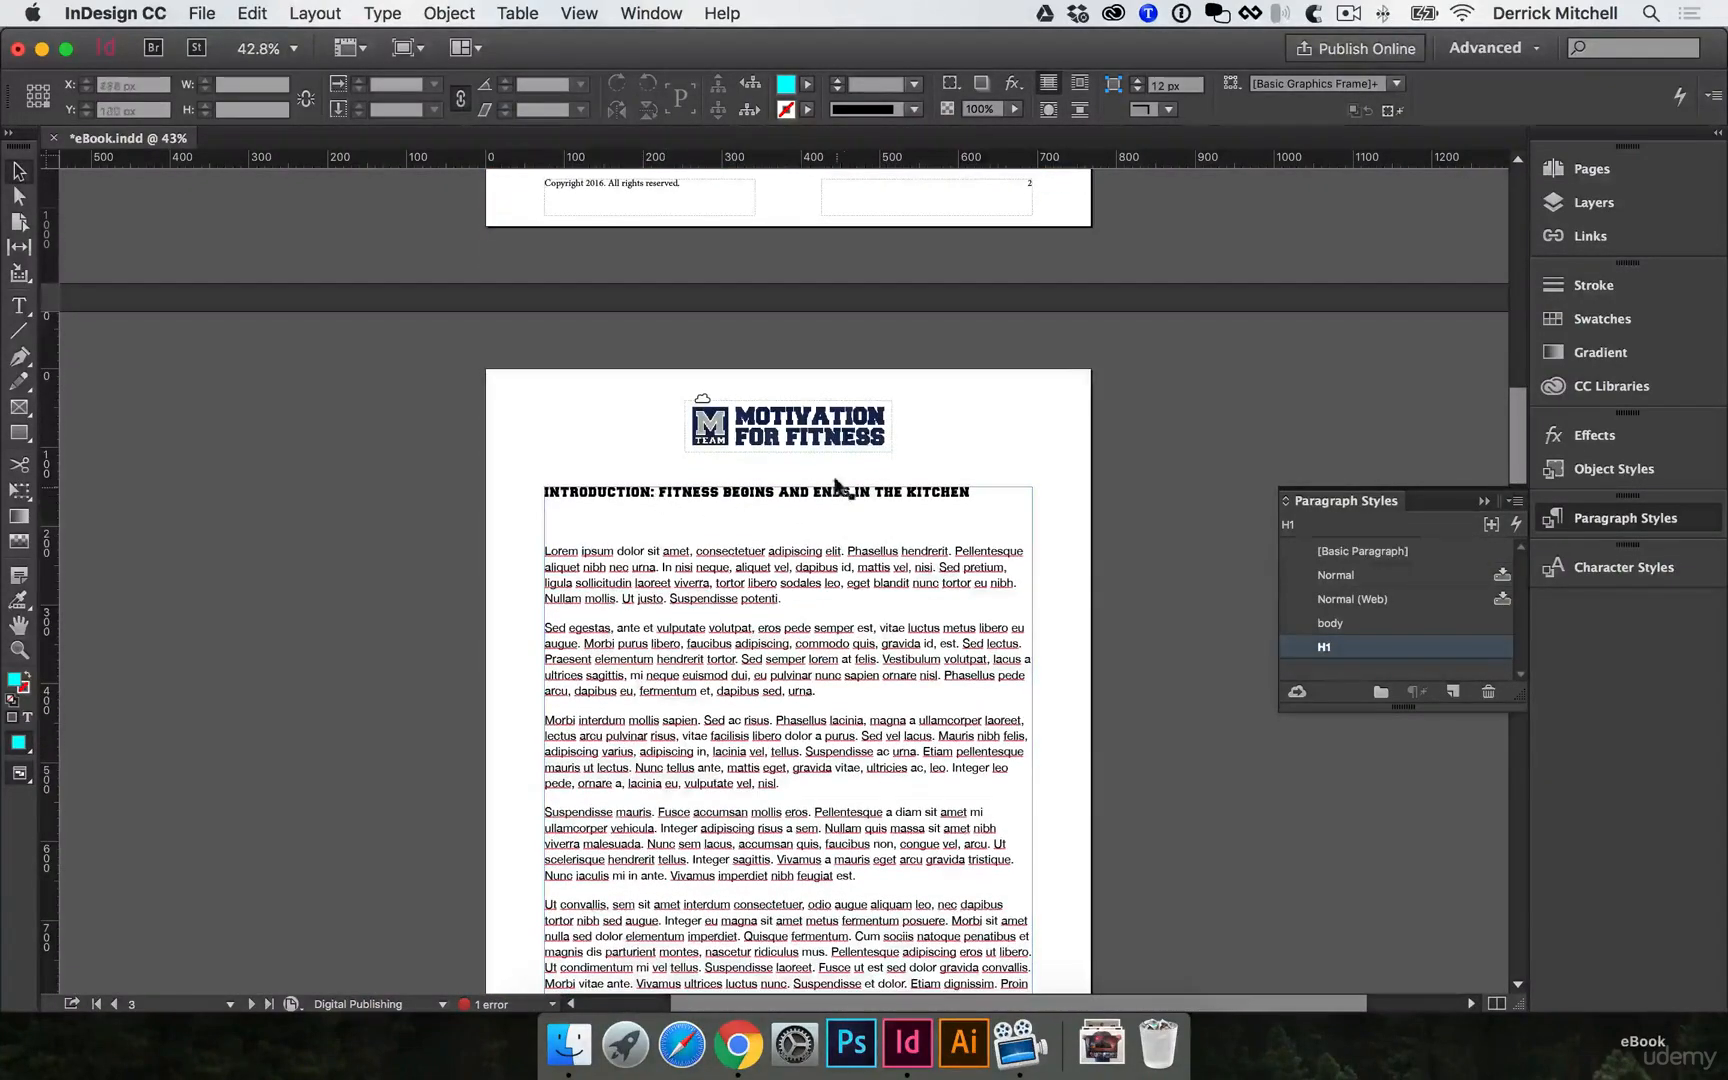
pyautogui.scroll(-1, 870, 500)
pyautogui.scroll(5, 876, 500)
pyautogui.scroll(3, 870, 500)
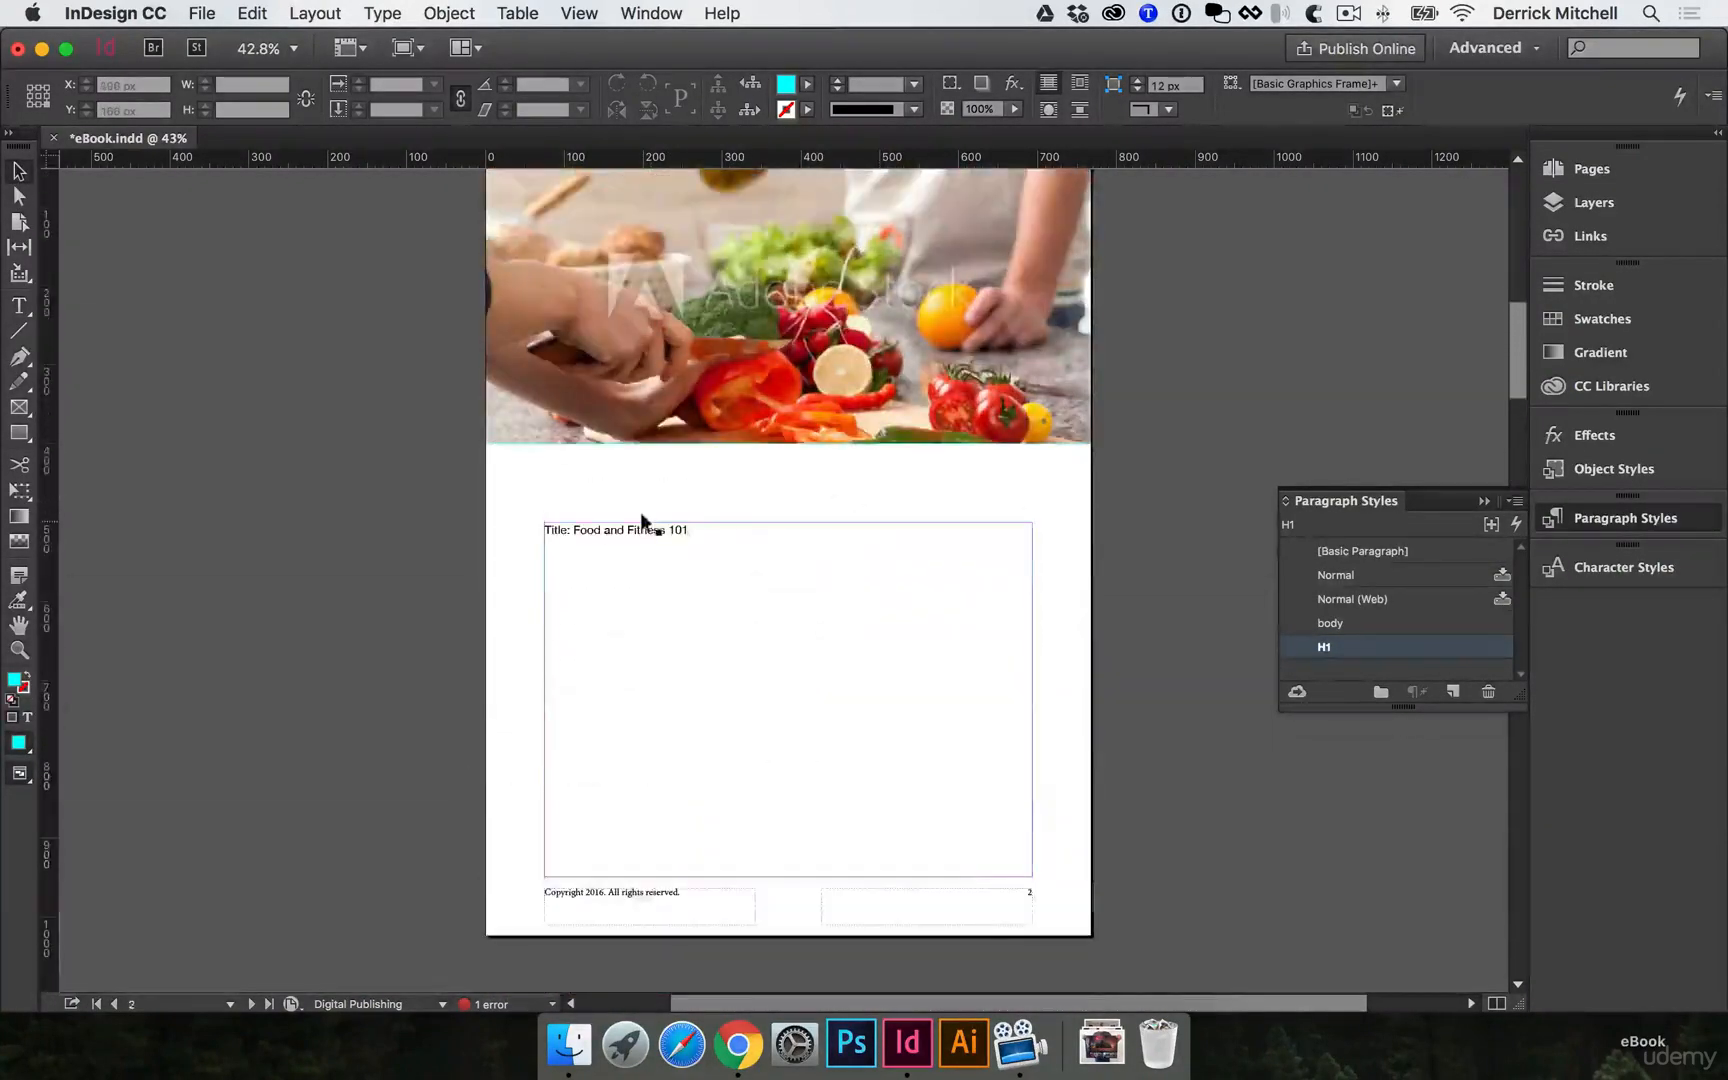
pyautogui.click(571, 532)
pyautogui.doubleClick(632, 532)
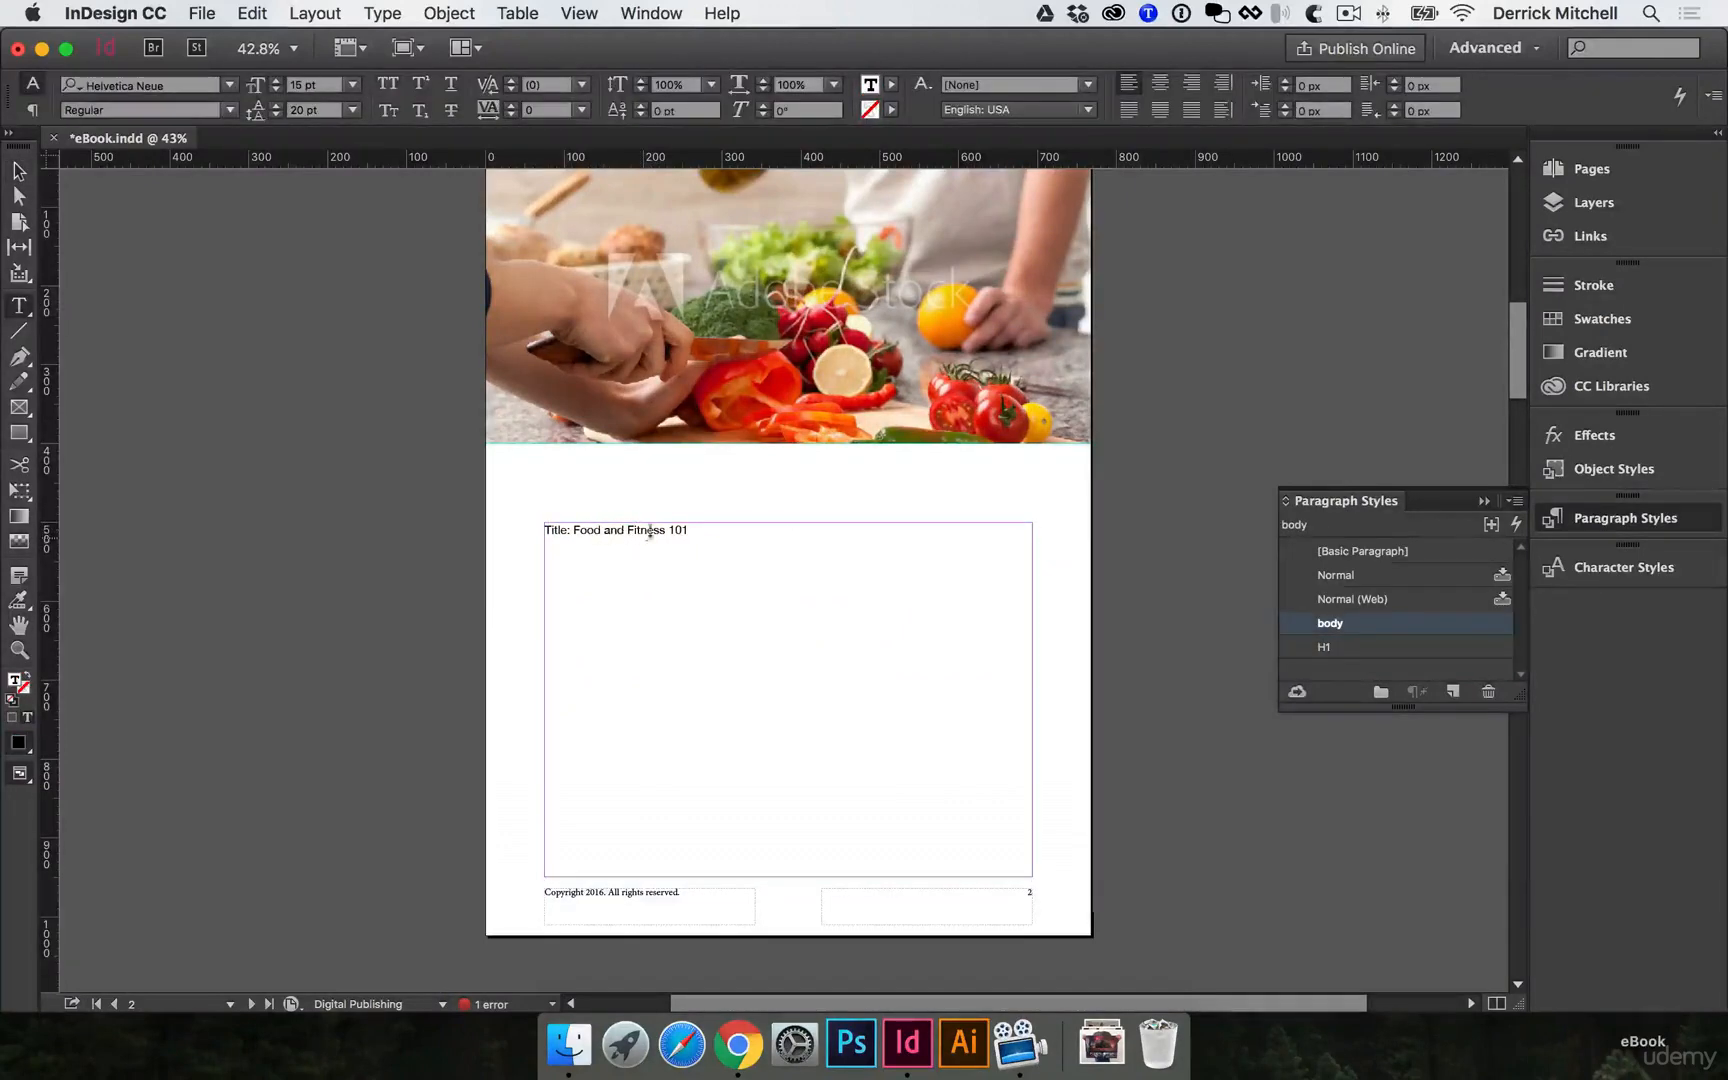
pyautogui.moveTo(693, 529); pyautogui.dragTo(524, 535)
pyautogui.press('super+c')
pyautogui.press('BackSpace')
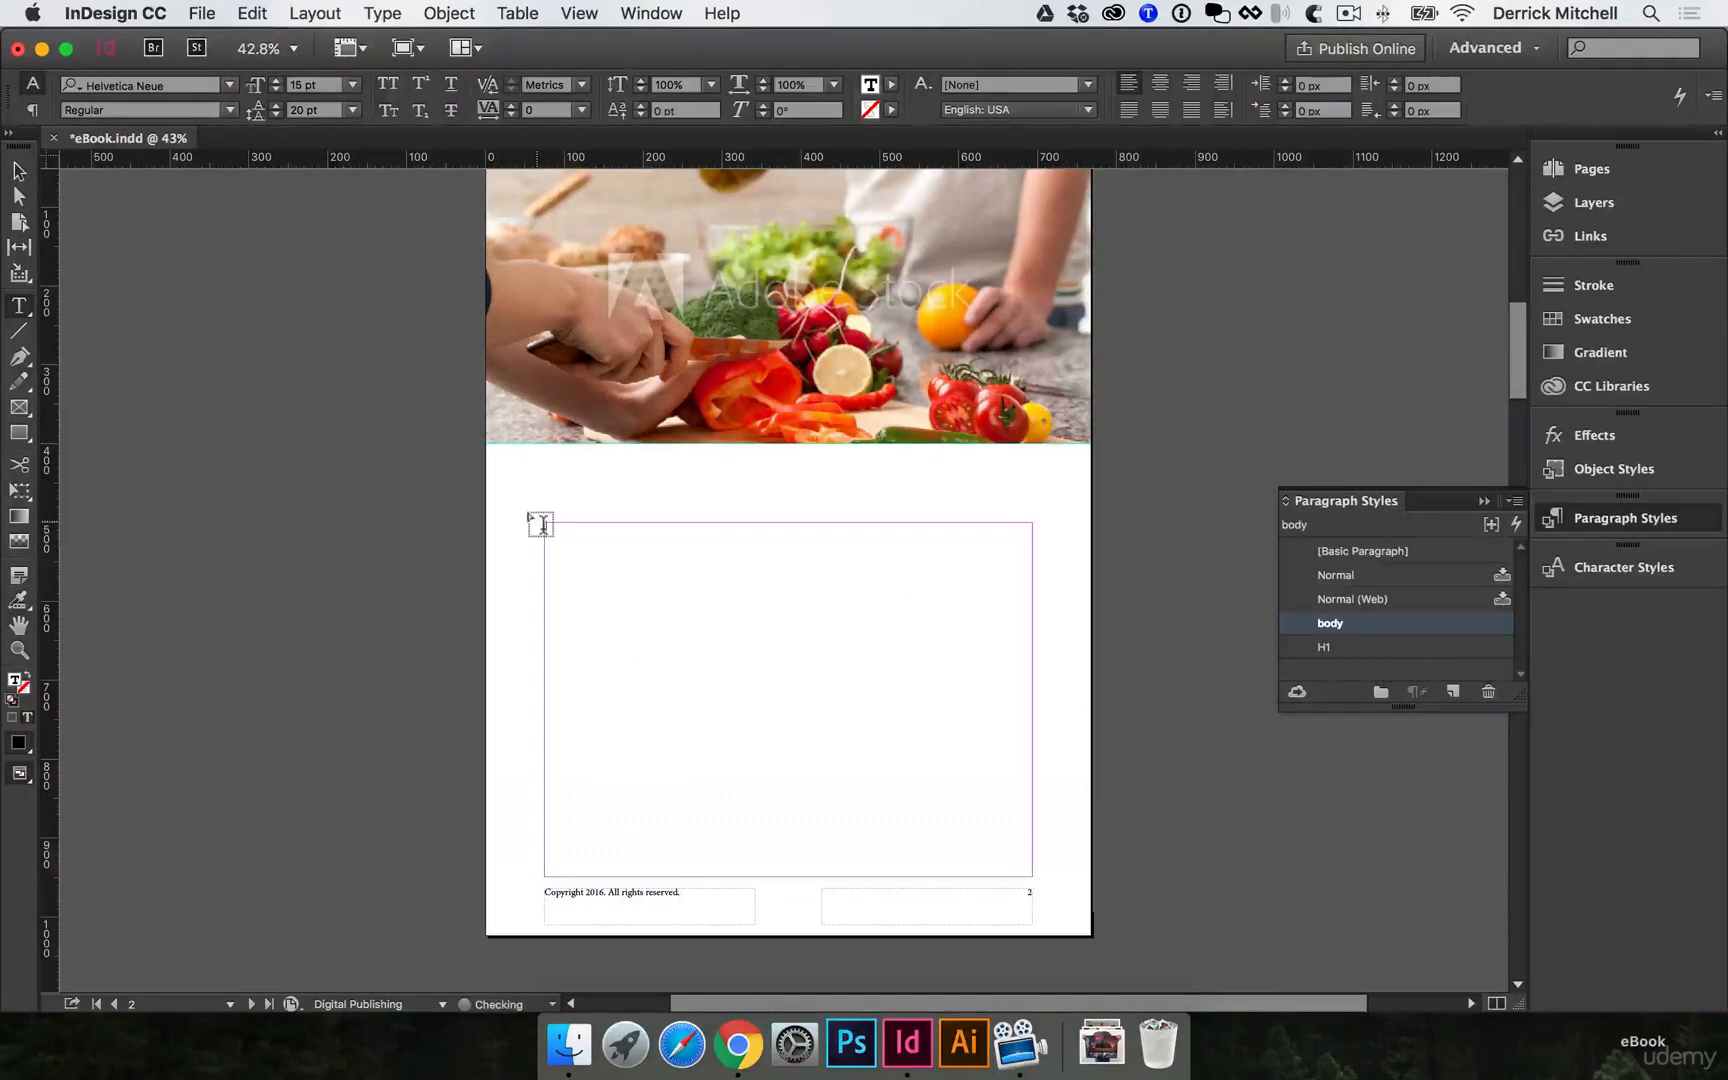
pyautogui.press('super+v')
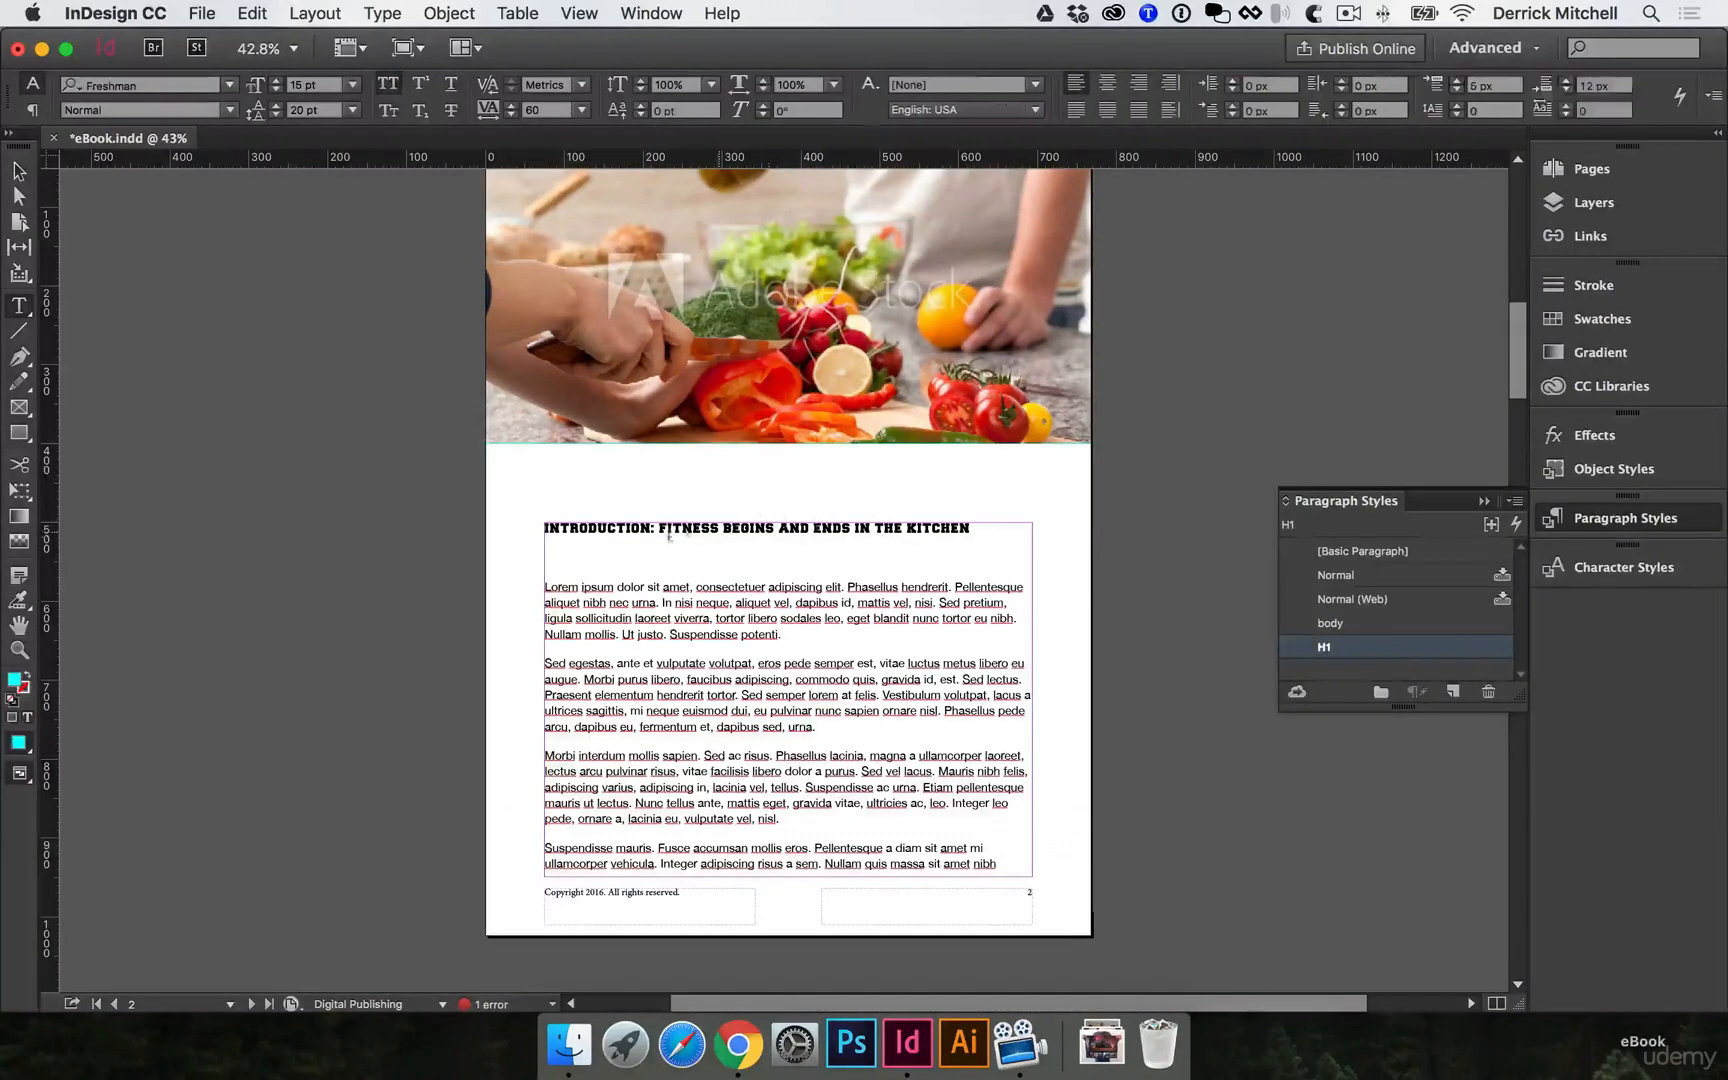
# Draw a text frame over the upper part of the cover picture on page 1 and paste the cut title line into it.
pyautogui.scroll(5, 733, 498)
pyautogui.scroll(8, 733, 498)
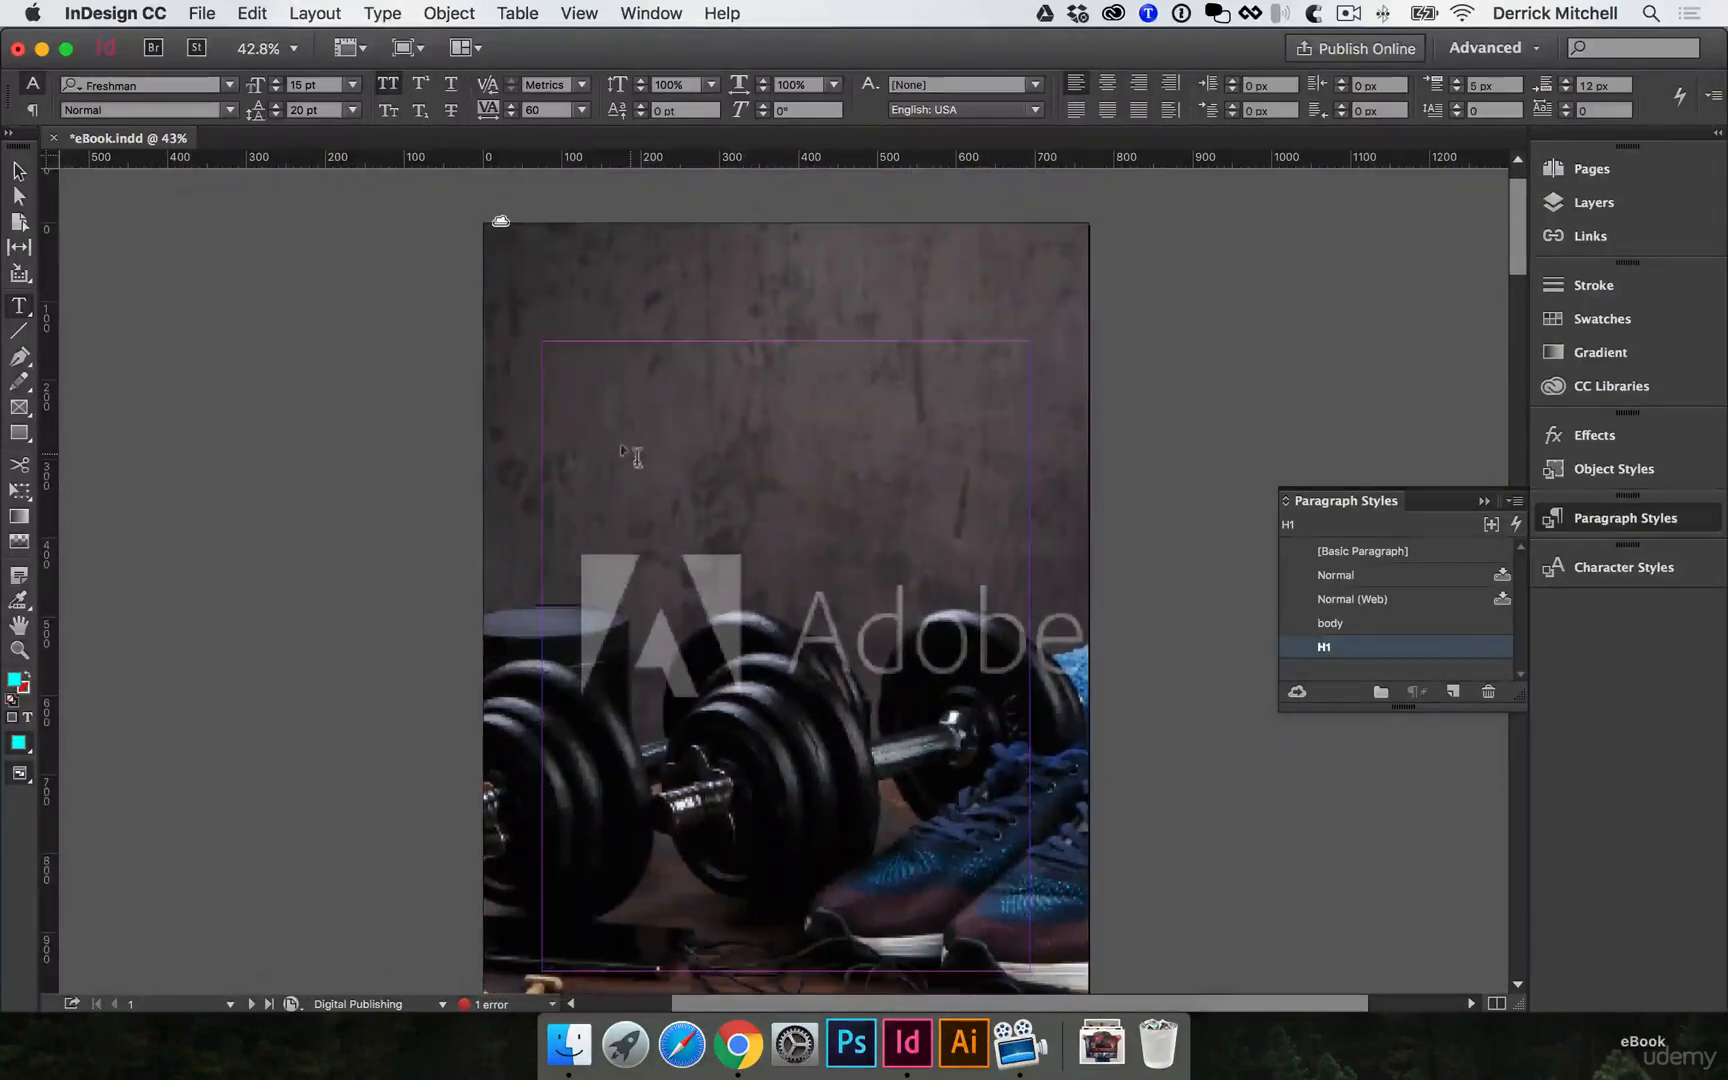
pyautogui.moveTo(640, 367); pyautogui.dragTo(940, 638)
pyautogui.press('super+v')
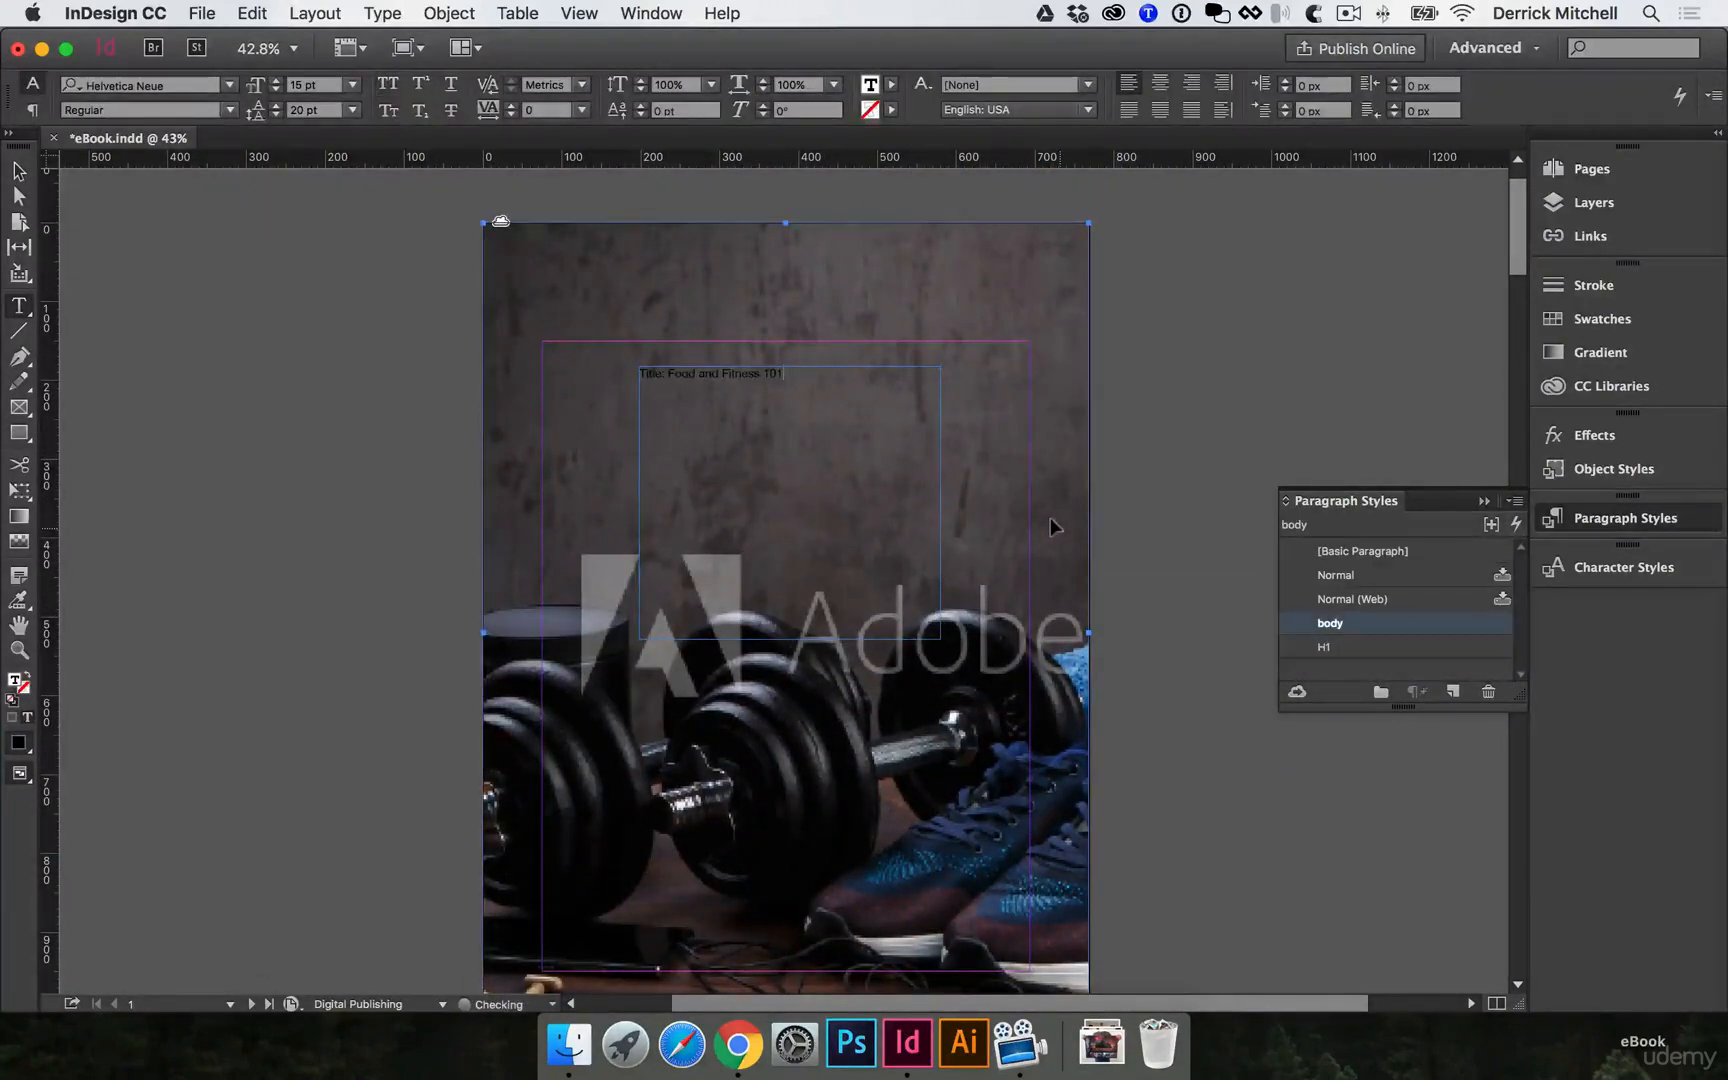
pyautogui.keyDown('super'); pyautogui.click(1158, 438); pyautogui.keyUp('super')
# Apply B-Master to page 4 and lower the top edge of the Section One text frame to the master's top margin.
pyautogui.scroll(-10, 1095, 496)
pyautogui.scroll(-15, 1074, 518)
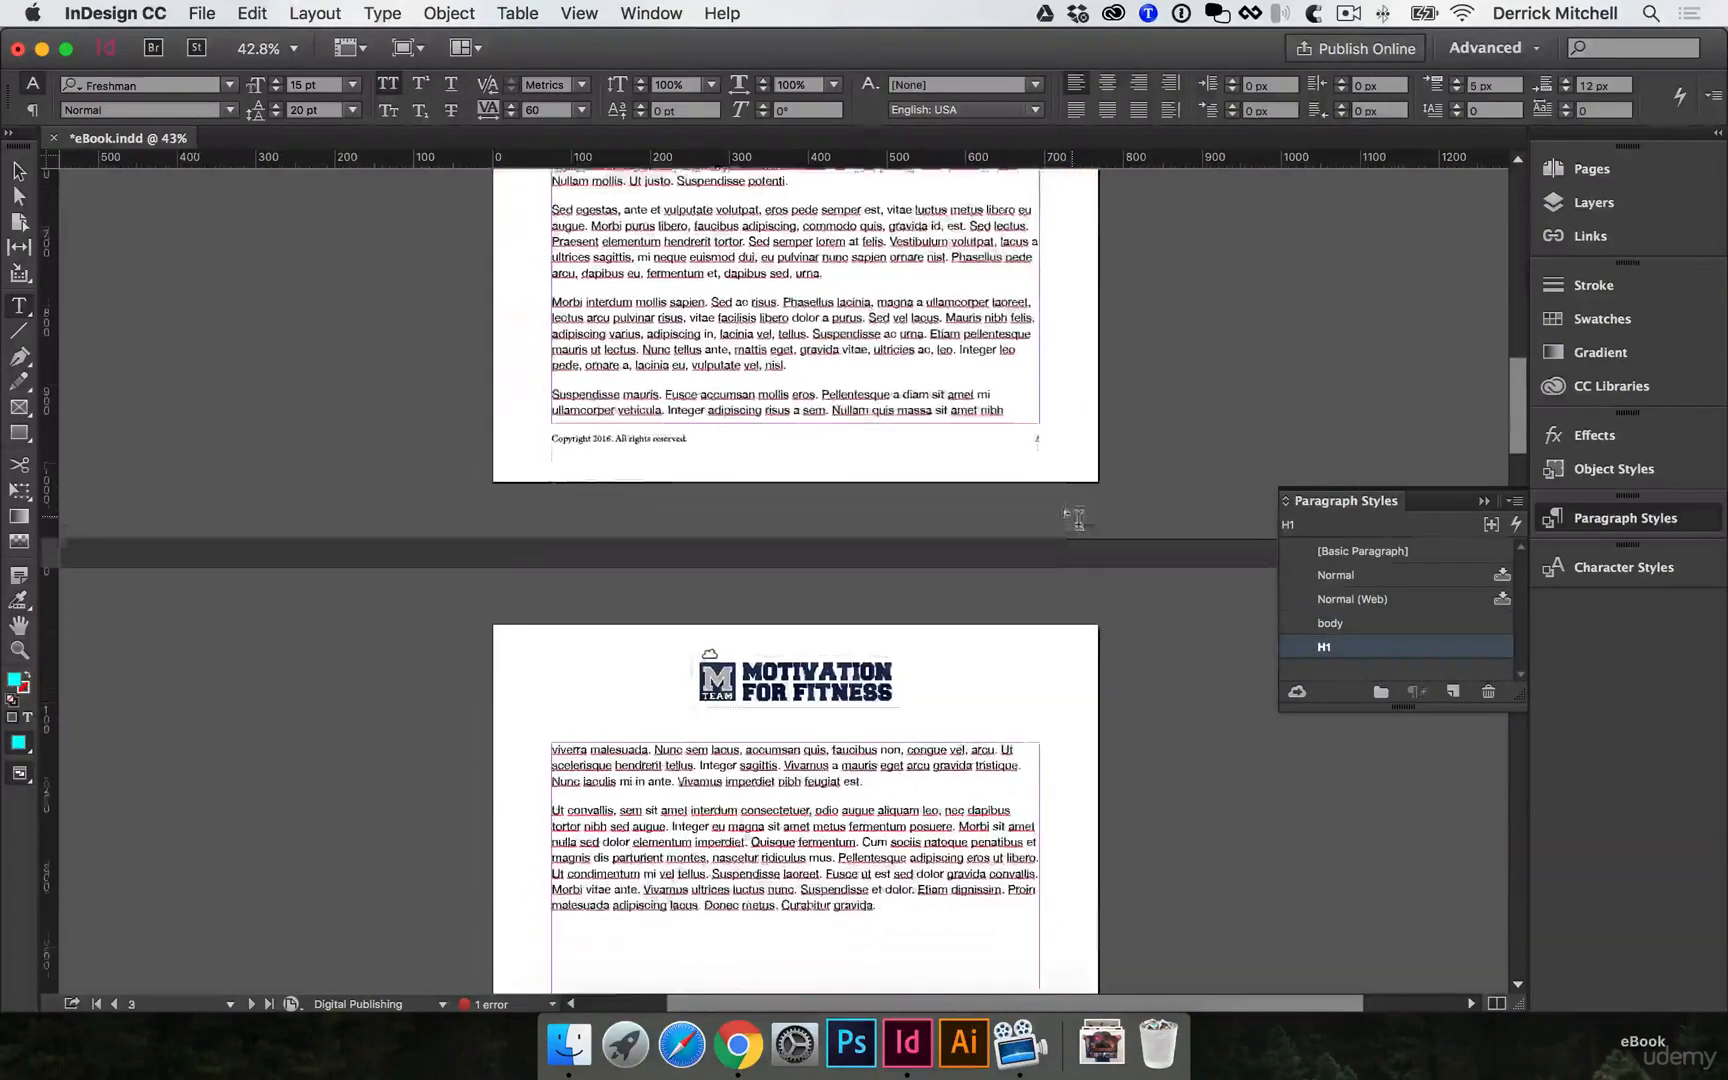
pyautogui.keyDown('super'); pyautogui.click(651, 328); pyautogui.keyUp('super')
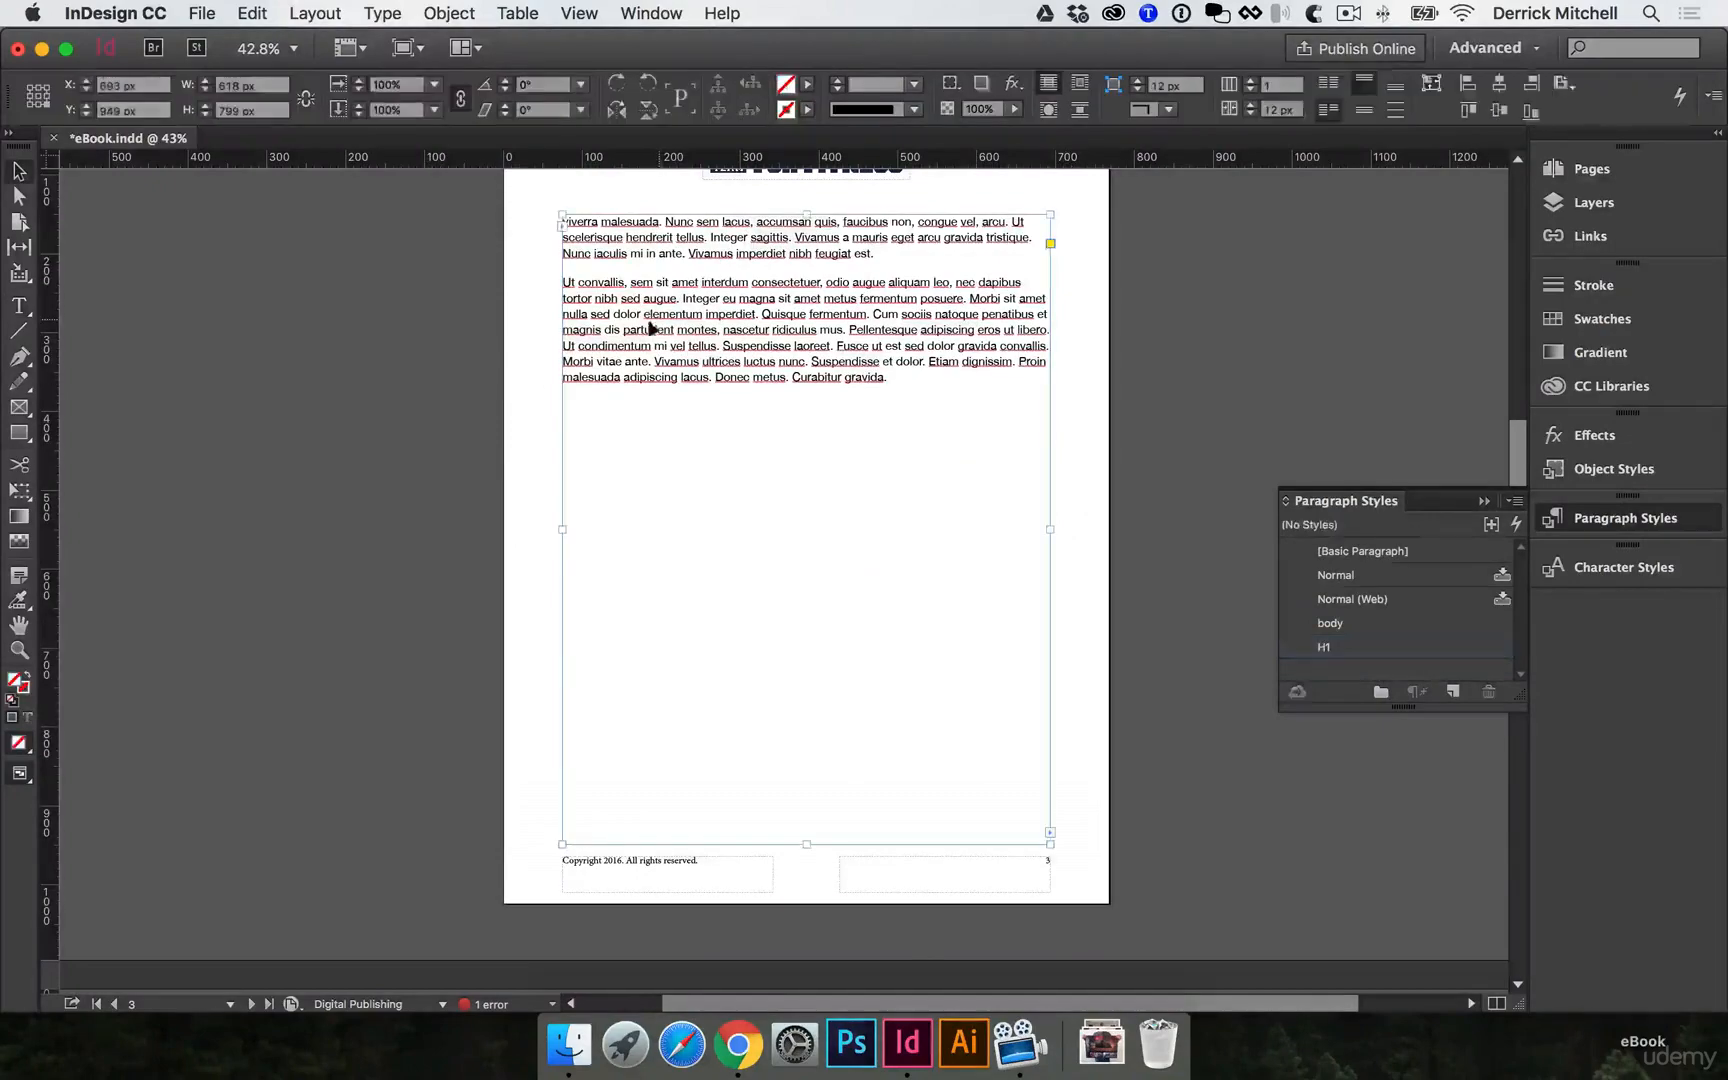
pyautogui.scroll(4, 825, 582)
pyautogui.scroll(-5, 830, 610)
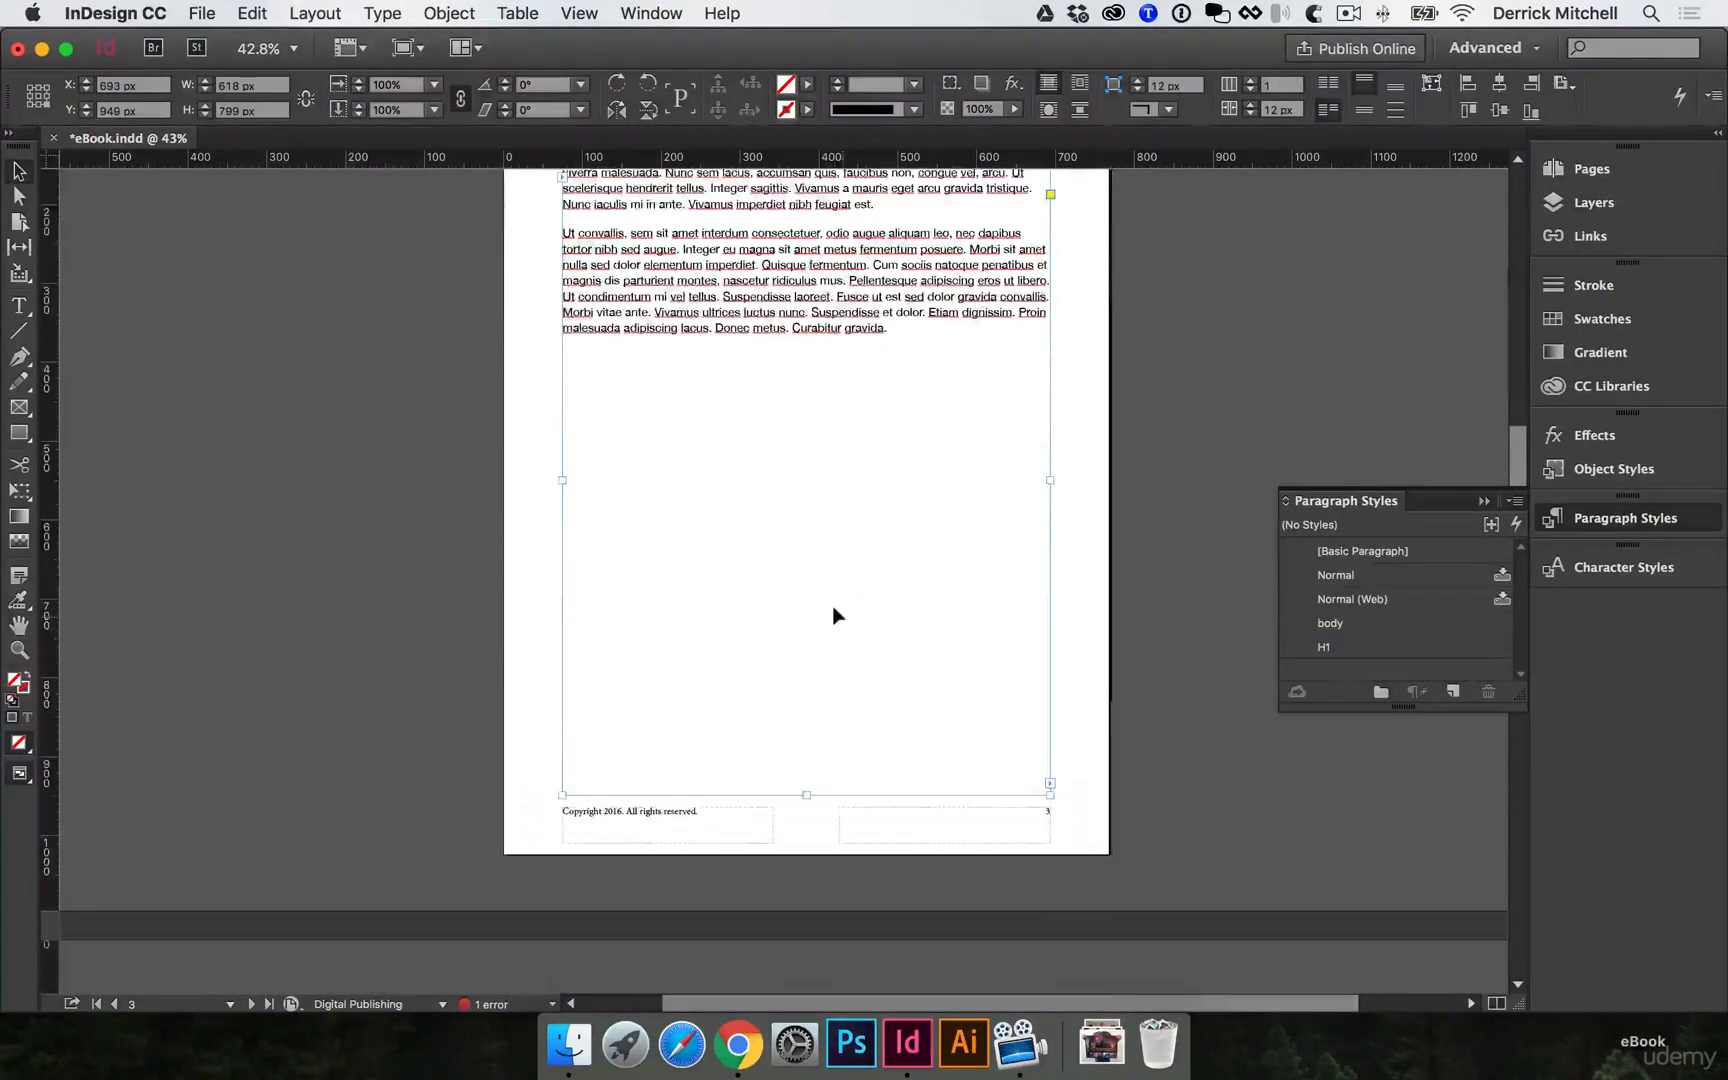
pyautogui.scroll(-10, 835, 614)
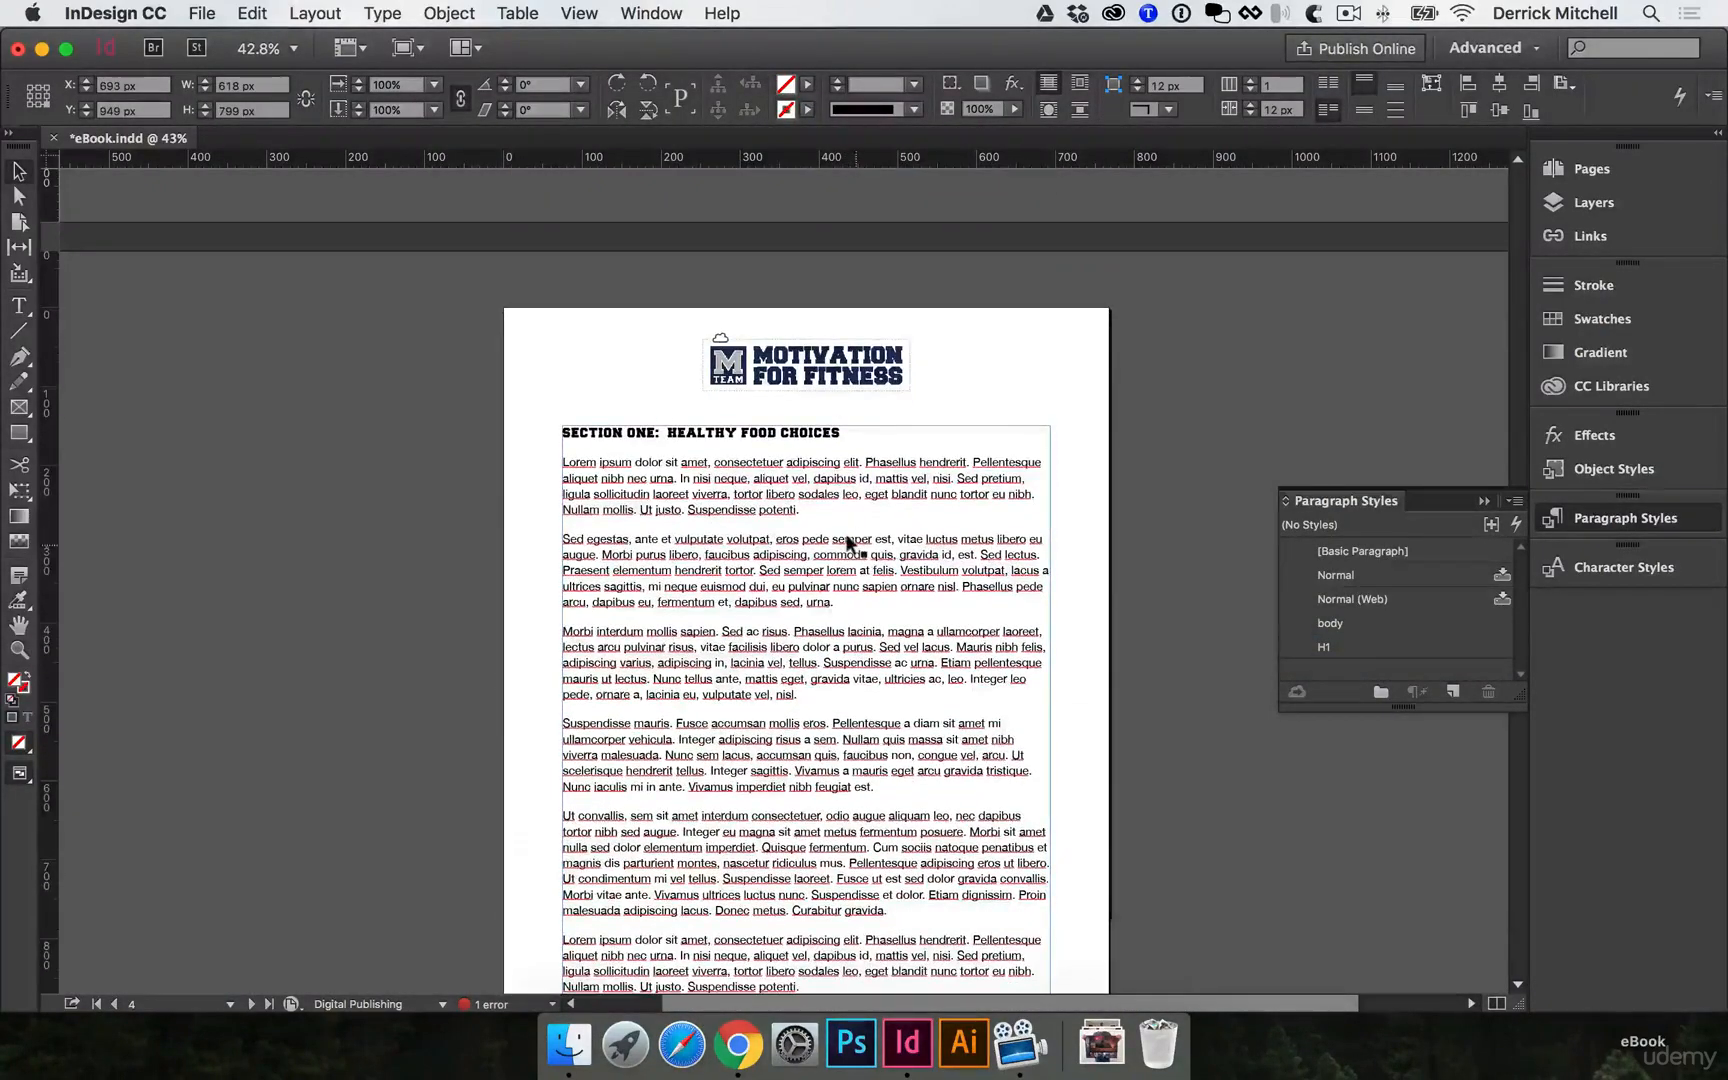
pyautogui.click(665, 485)
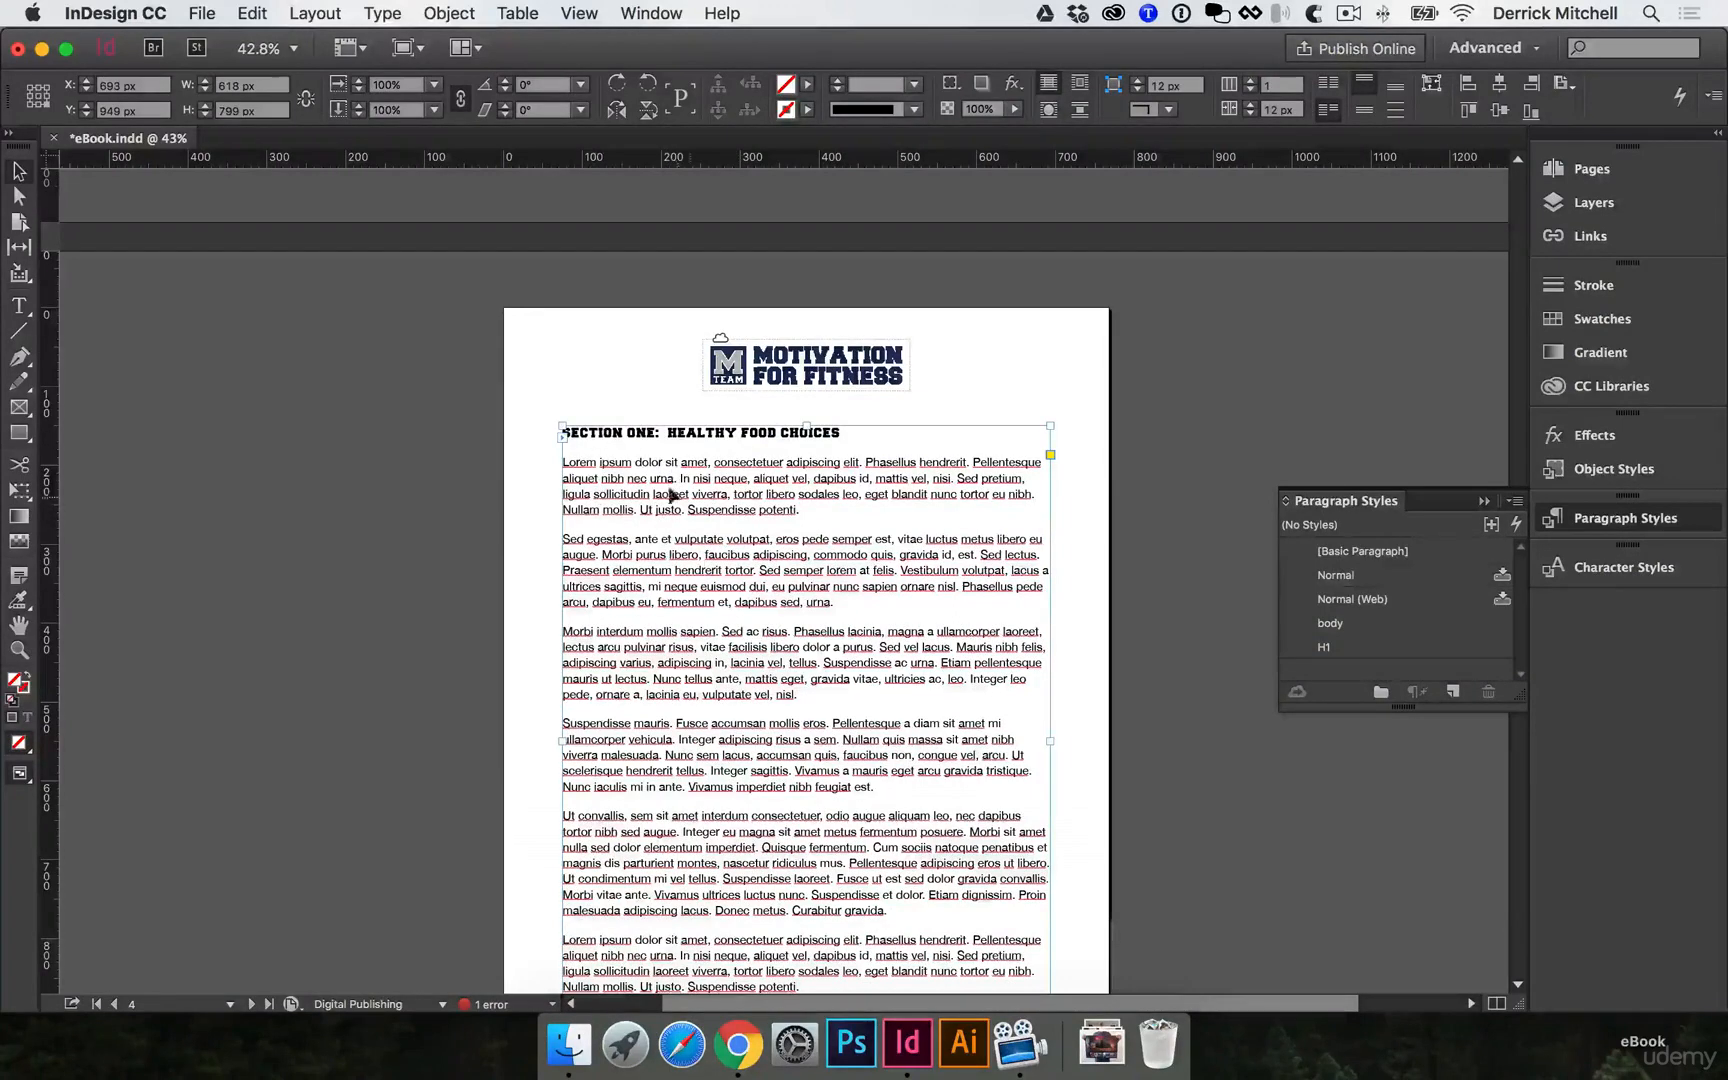
pyautogui.click(1594, 180)
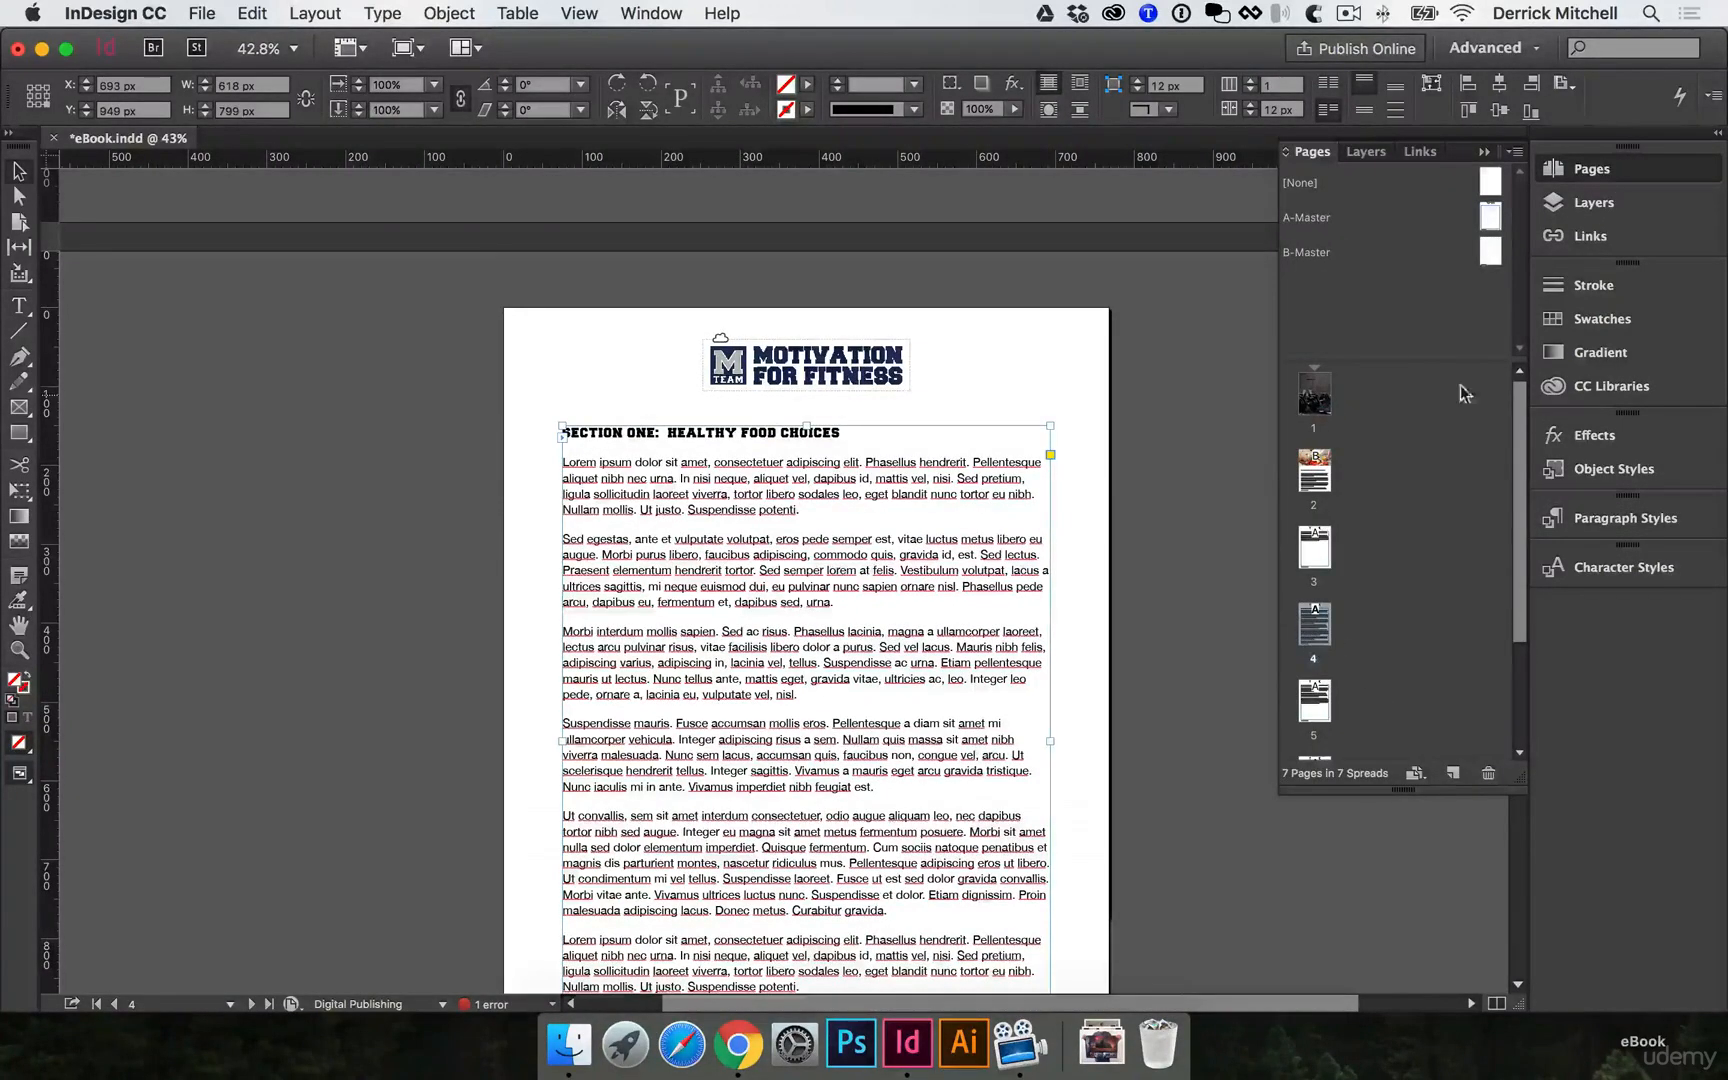
pyautogui.moveTo(1492, 252); pyautogui.dragTo(1320, 630)
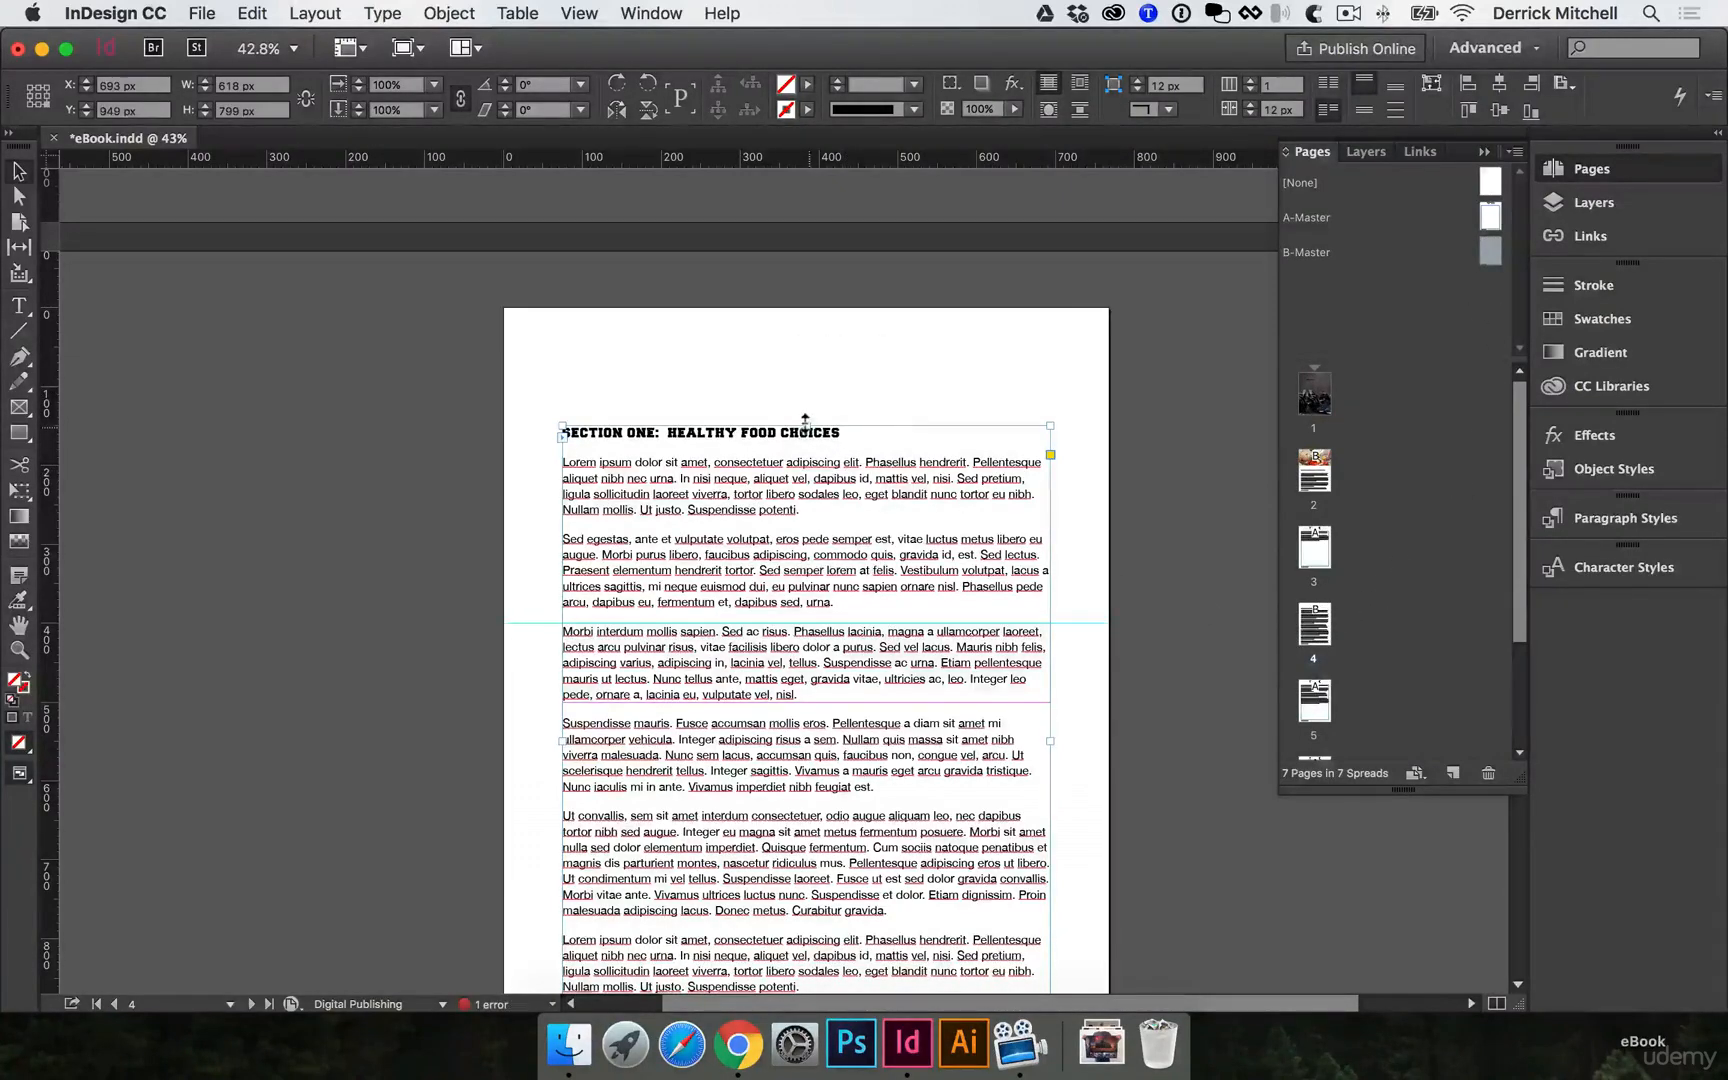
pyautogui.moveTo(806, 426); pyautogui.dragTo(802, 701)
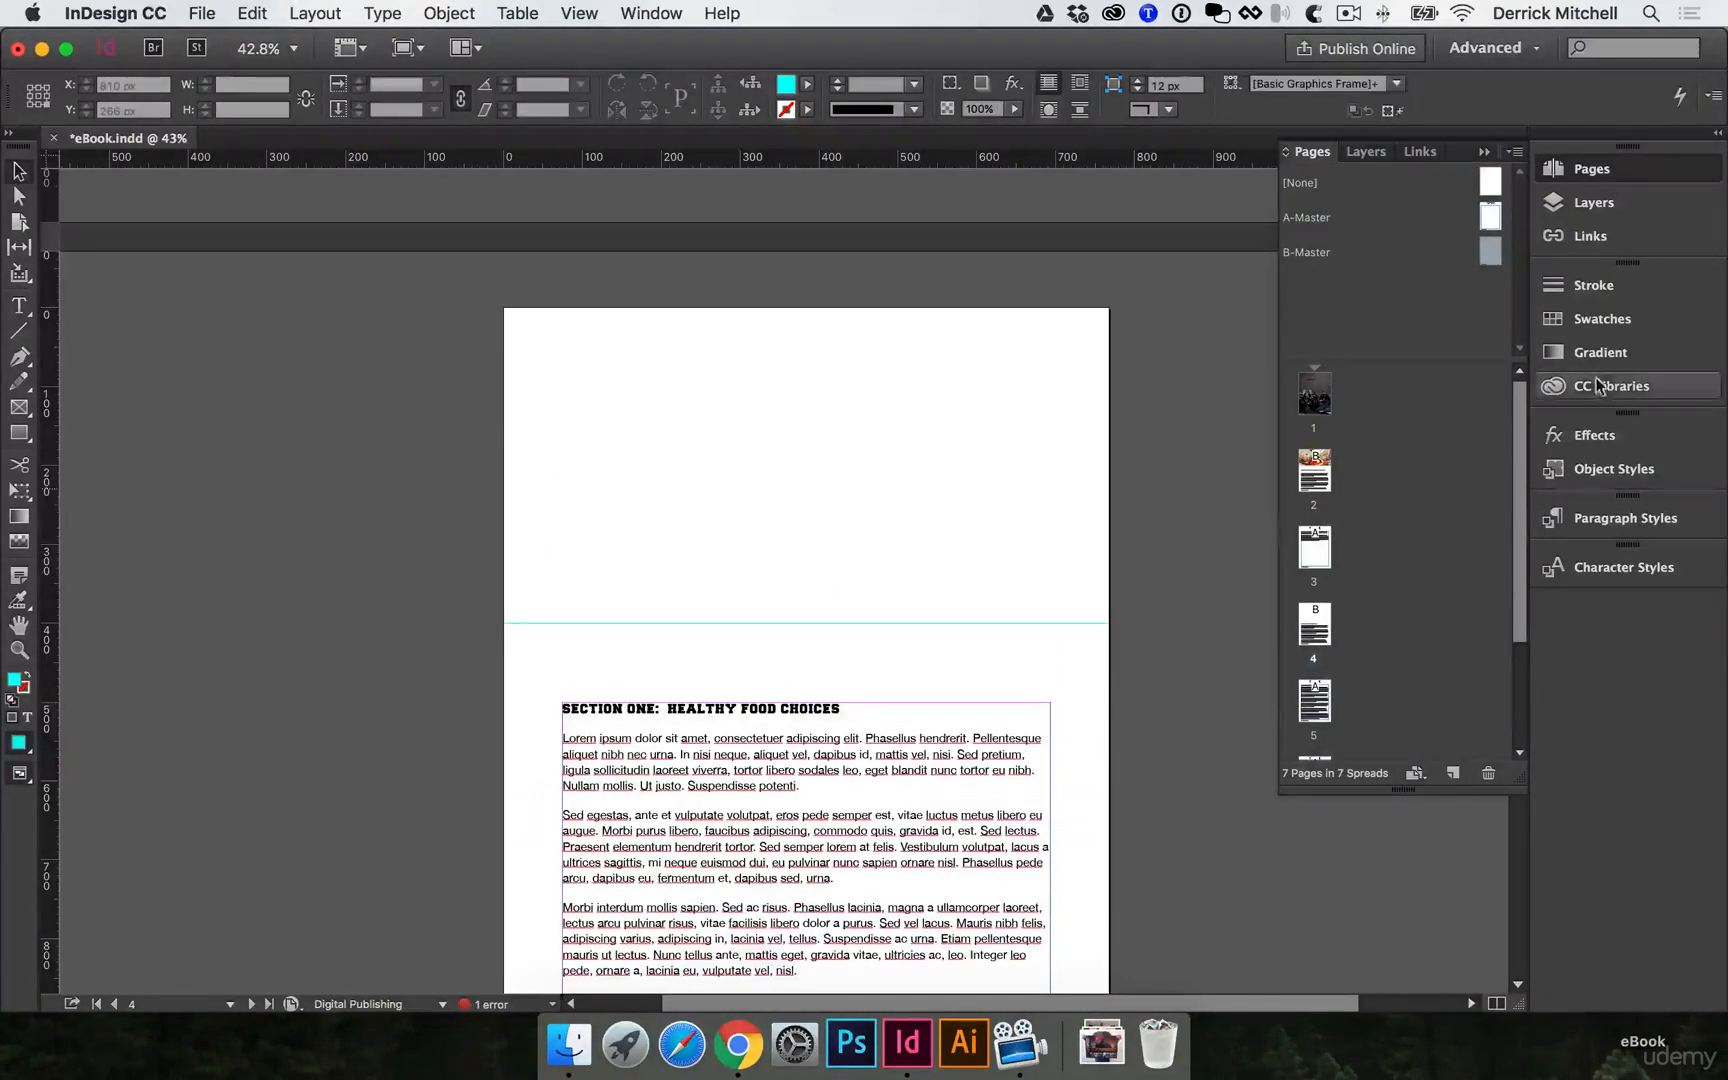
# Place the "close up of diffe..." food image from the MTeam library across the full width of page 4's top, 768 px wide.
pyautogui.click(1645, 387)
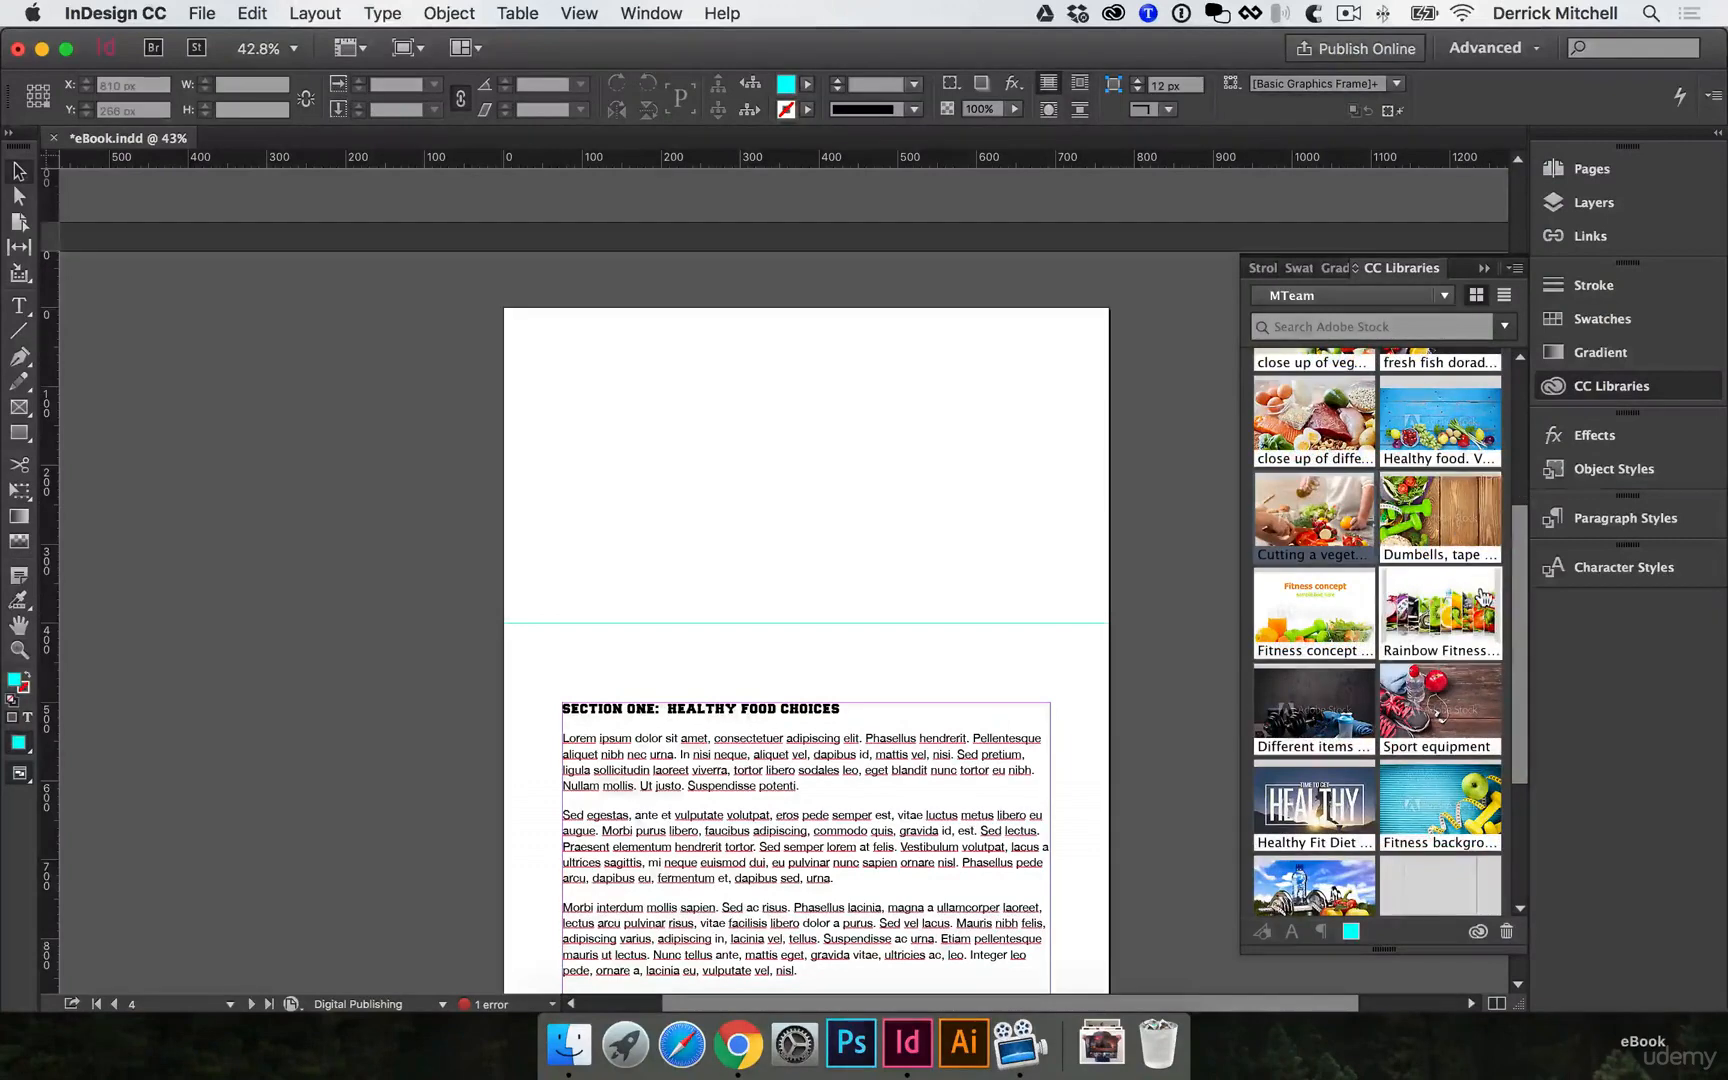
pyautogui.moveTo(1482, 684)
pyautogui.mouseDown()
pyautogui.moveTo(1458, 698)
pyautogui.moveTo(966, 541)
pyautogui.moveTo(1435, 710)
pyautogui.moveTo(1450, 695)
pyautogui.mouseUp()
pyautogui.scroll(3, 1455, 690)
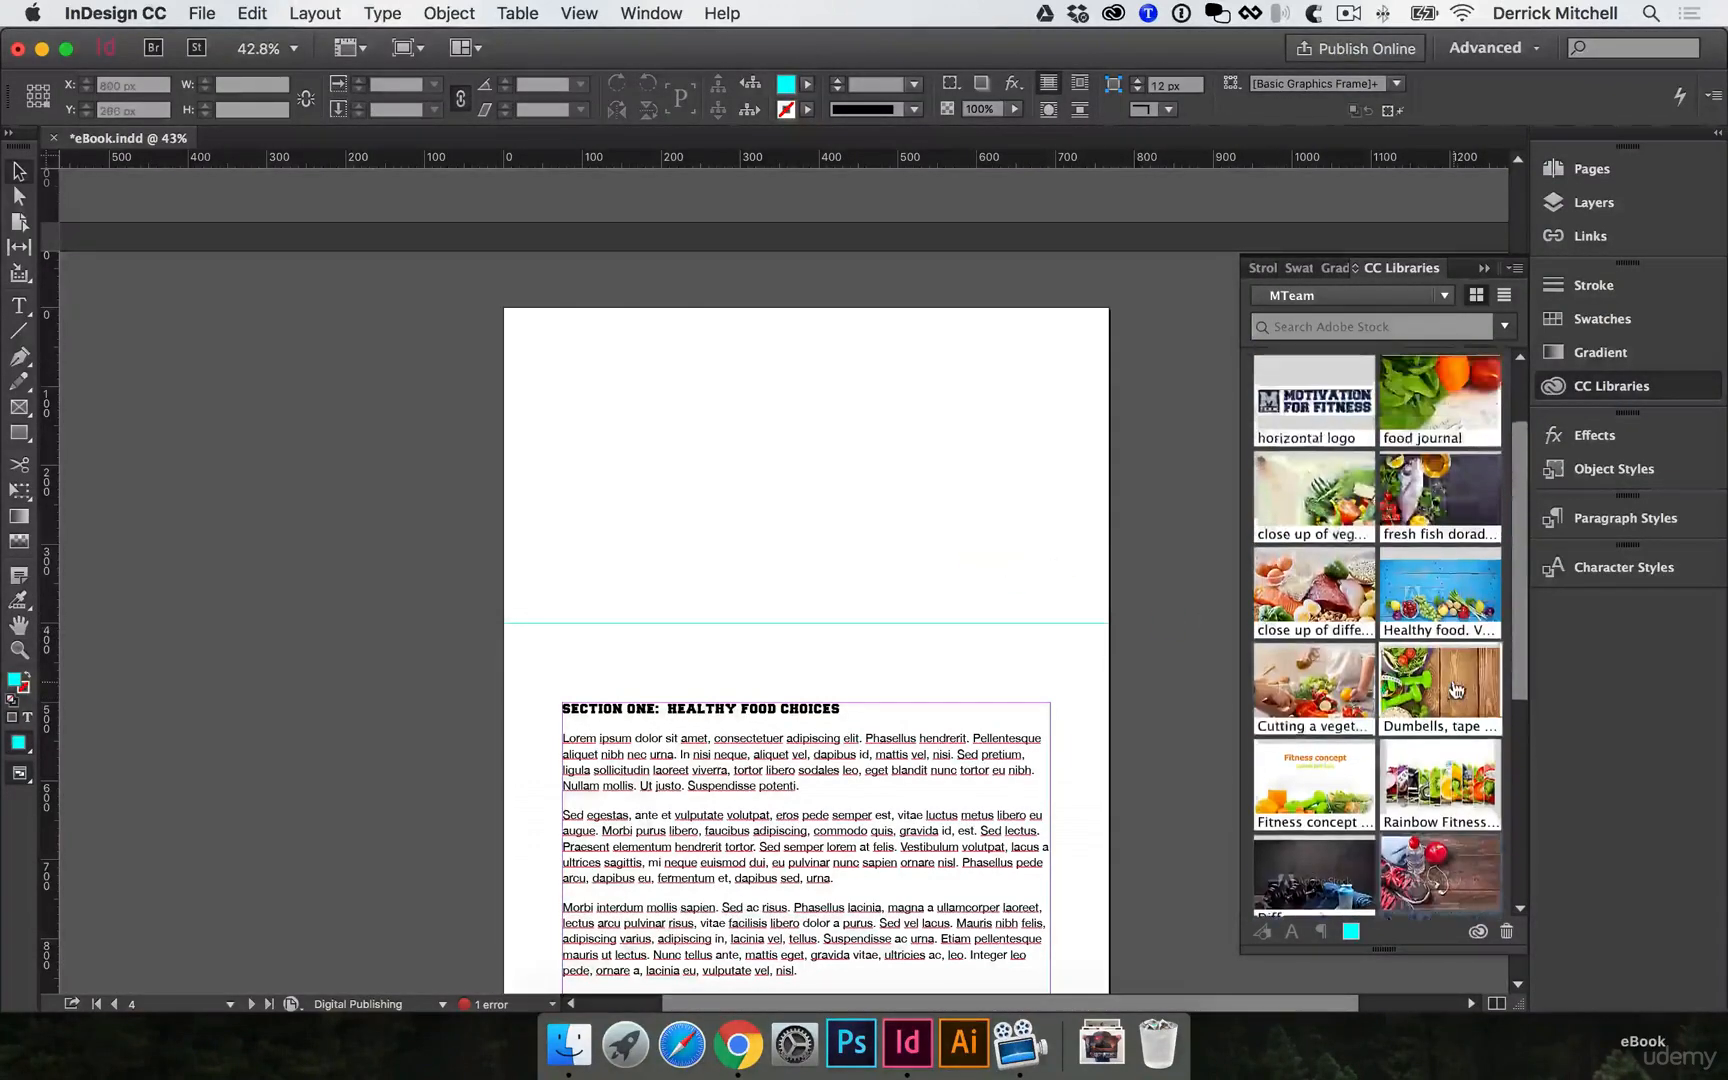
pyautogui.scroll(-6, 1455, 690)
pyautogui.scroll(4, 1455, 689)
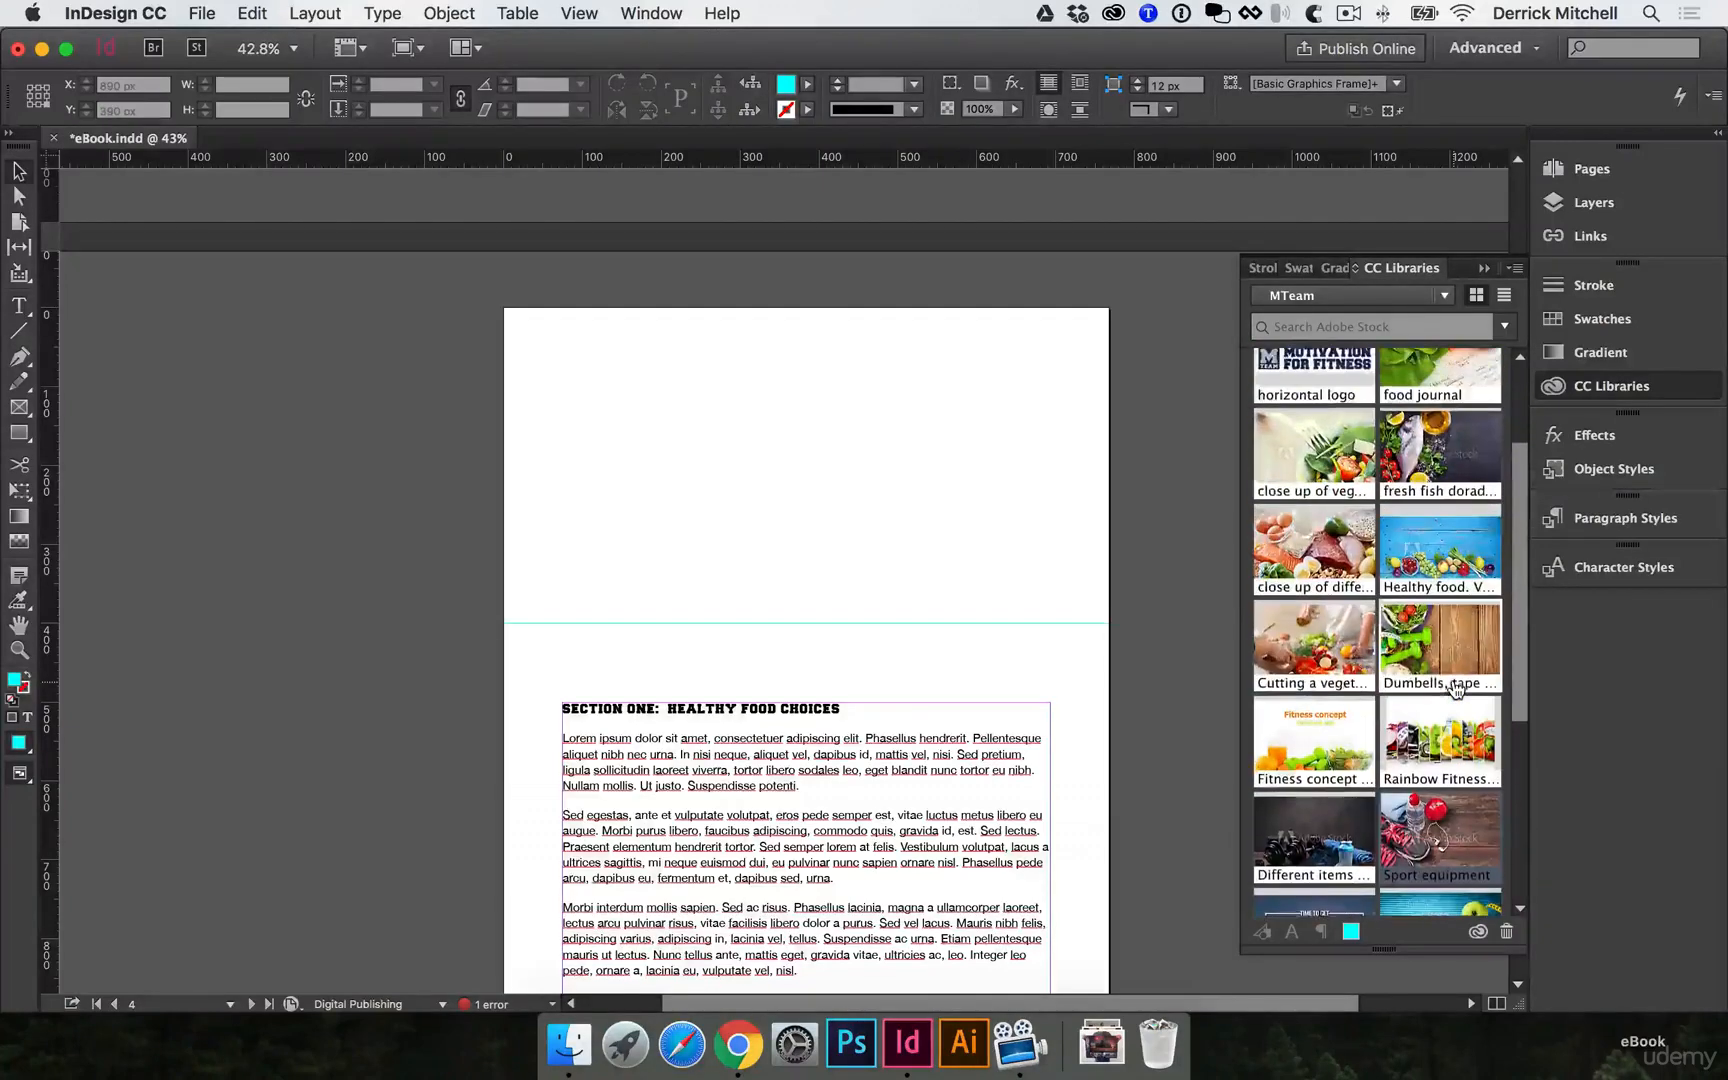
pyautogui.moveTo(1348, 560); pyautogui.dragTo(495, 314)
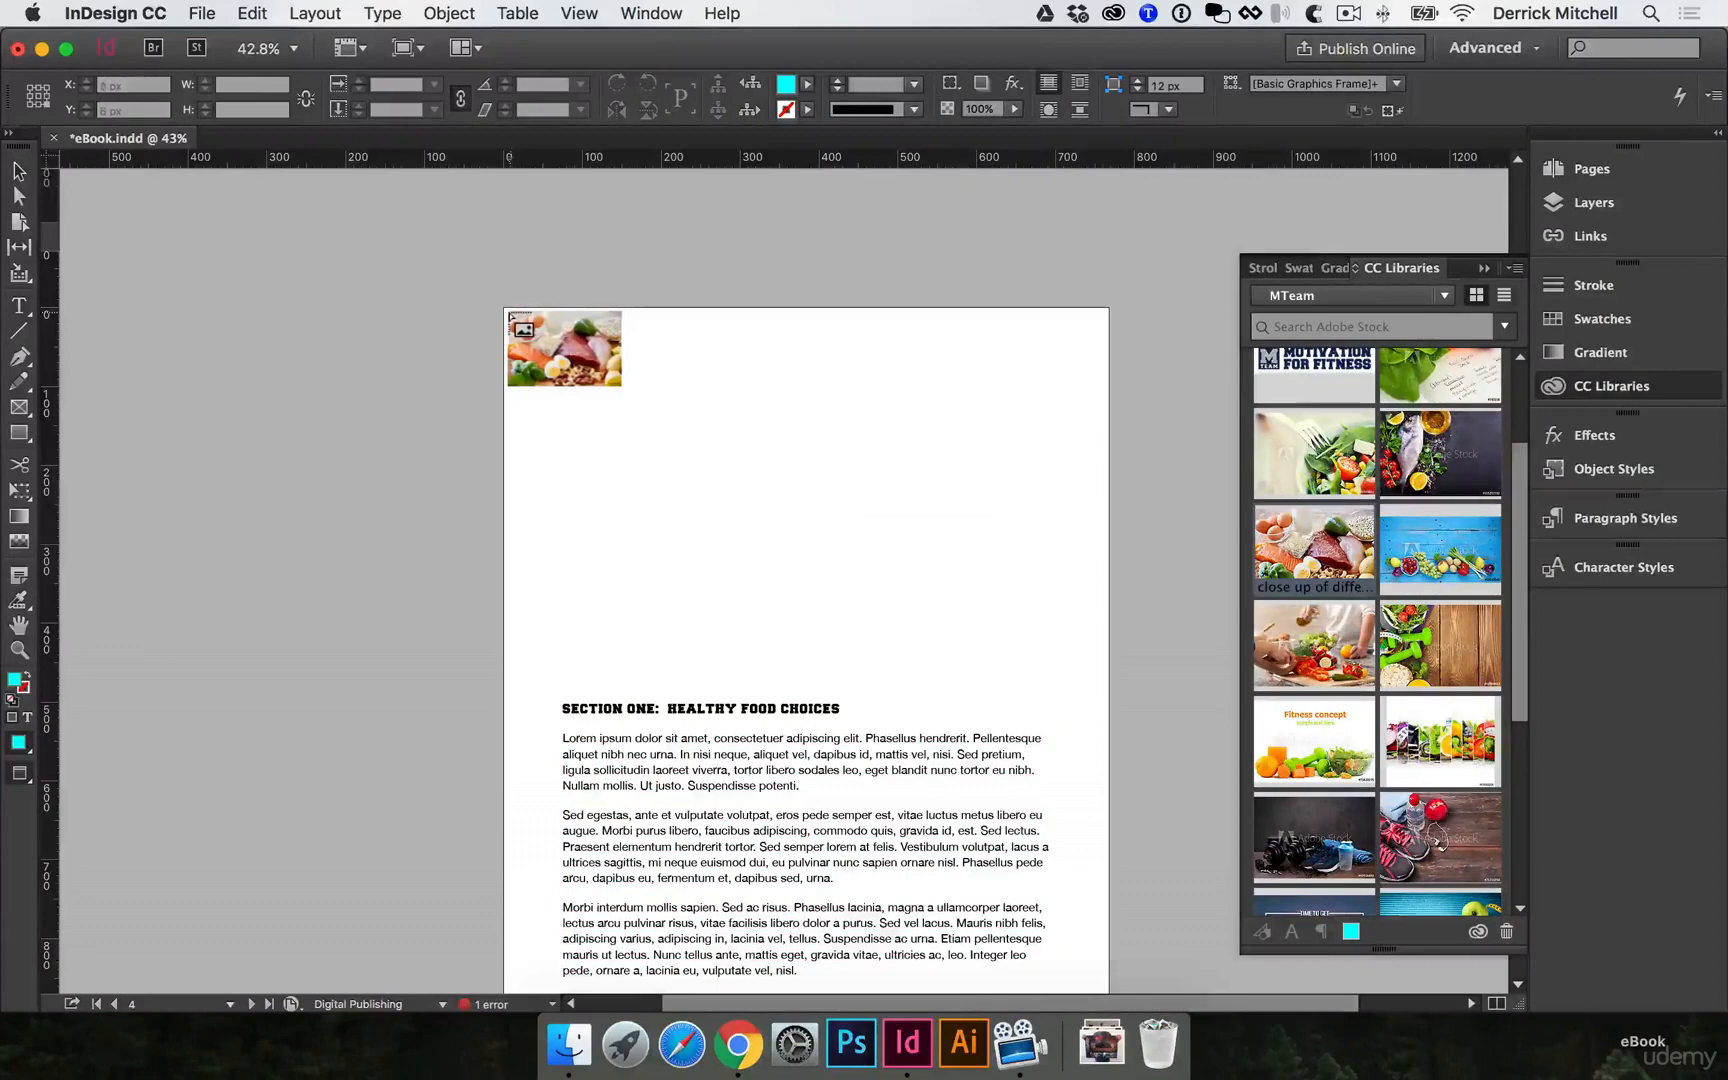
pyautogui.moveTo(505, 309); pyautogui.dragTo(1107, 745)
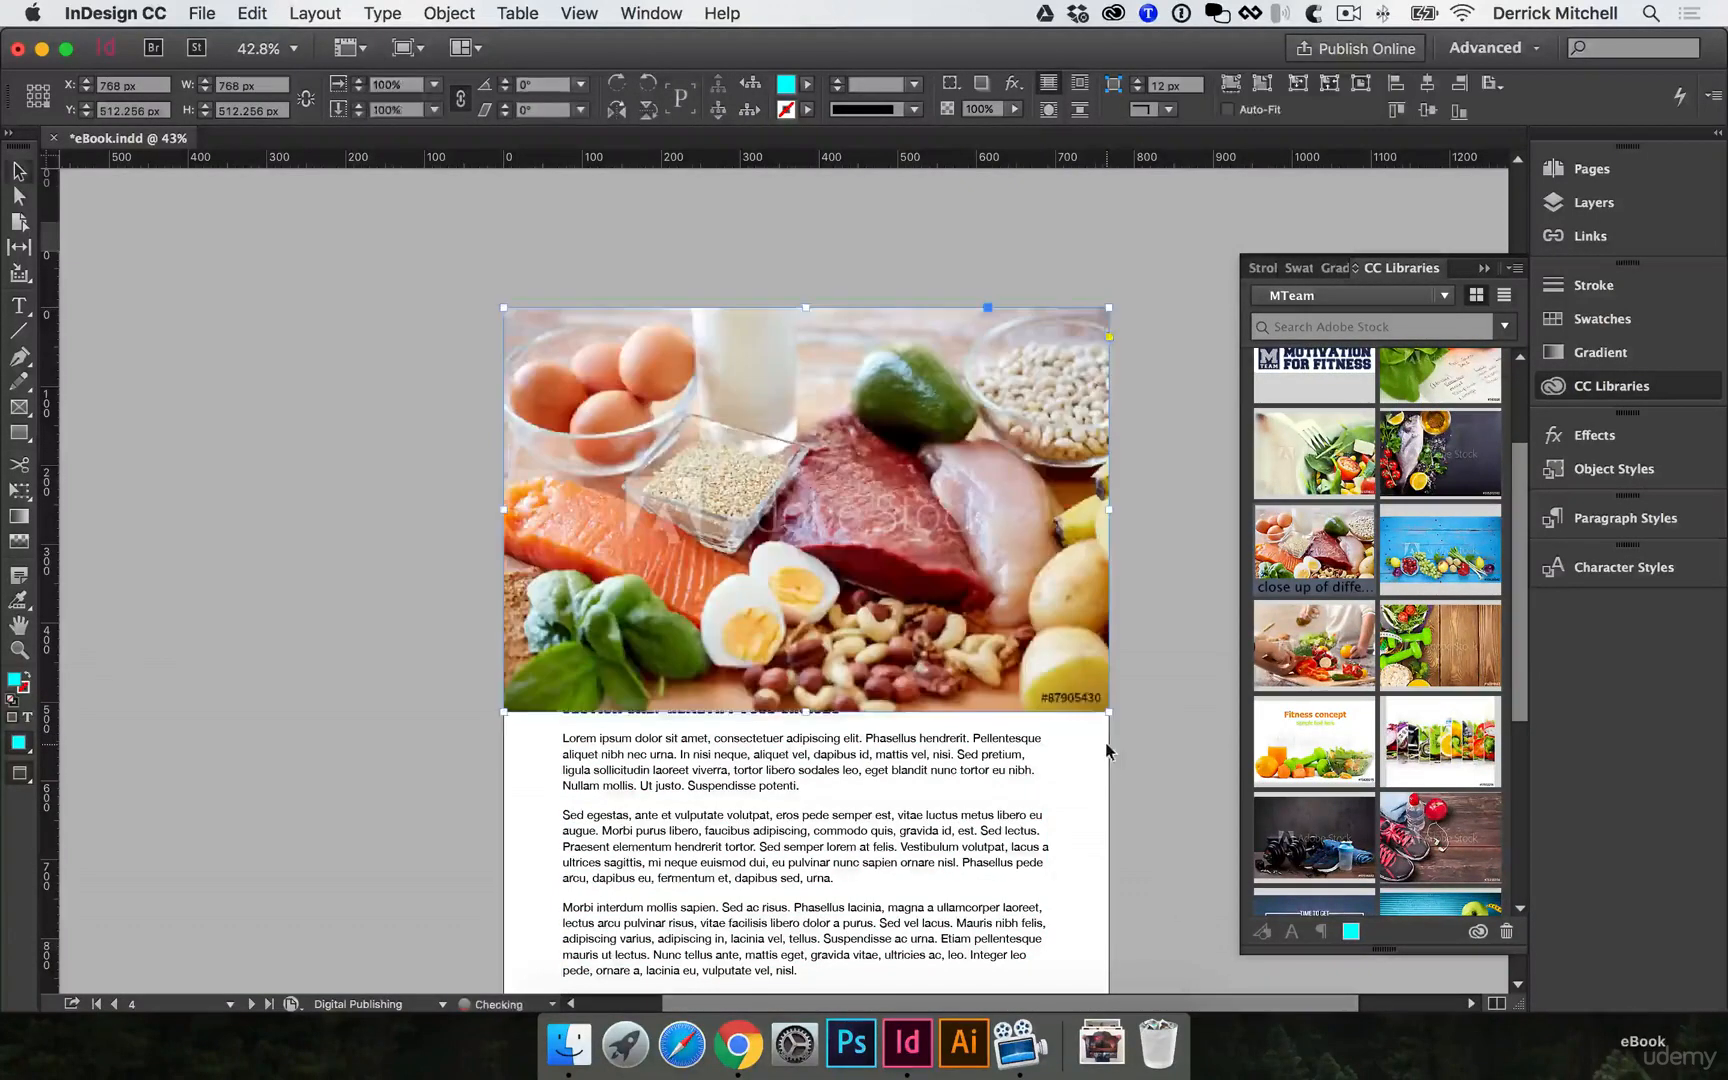
# Crop the bottom of page 4's image frame to the horizontal guide and show the guides and frame edges again.
pyautogui.moveTo(802, 710); pyautogui.dragTo(804, 617)
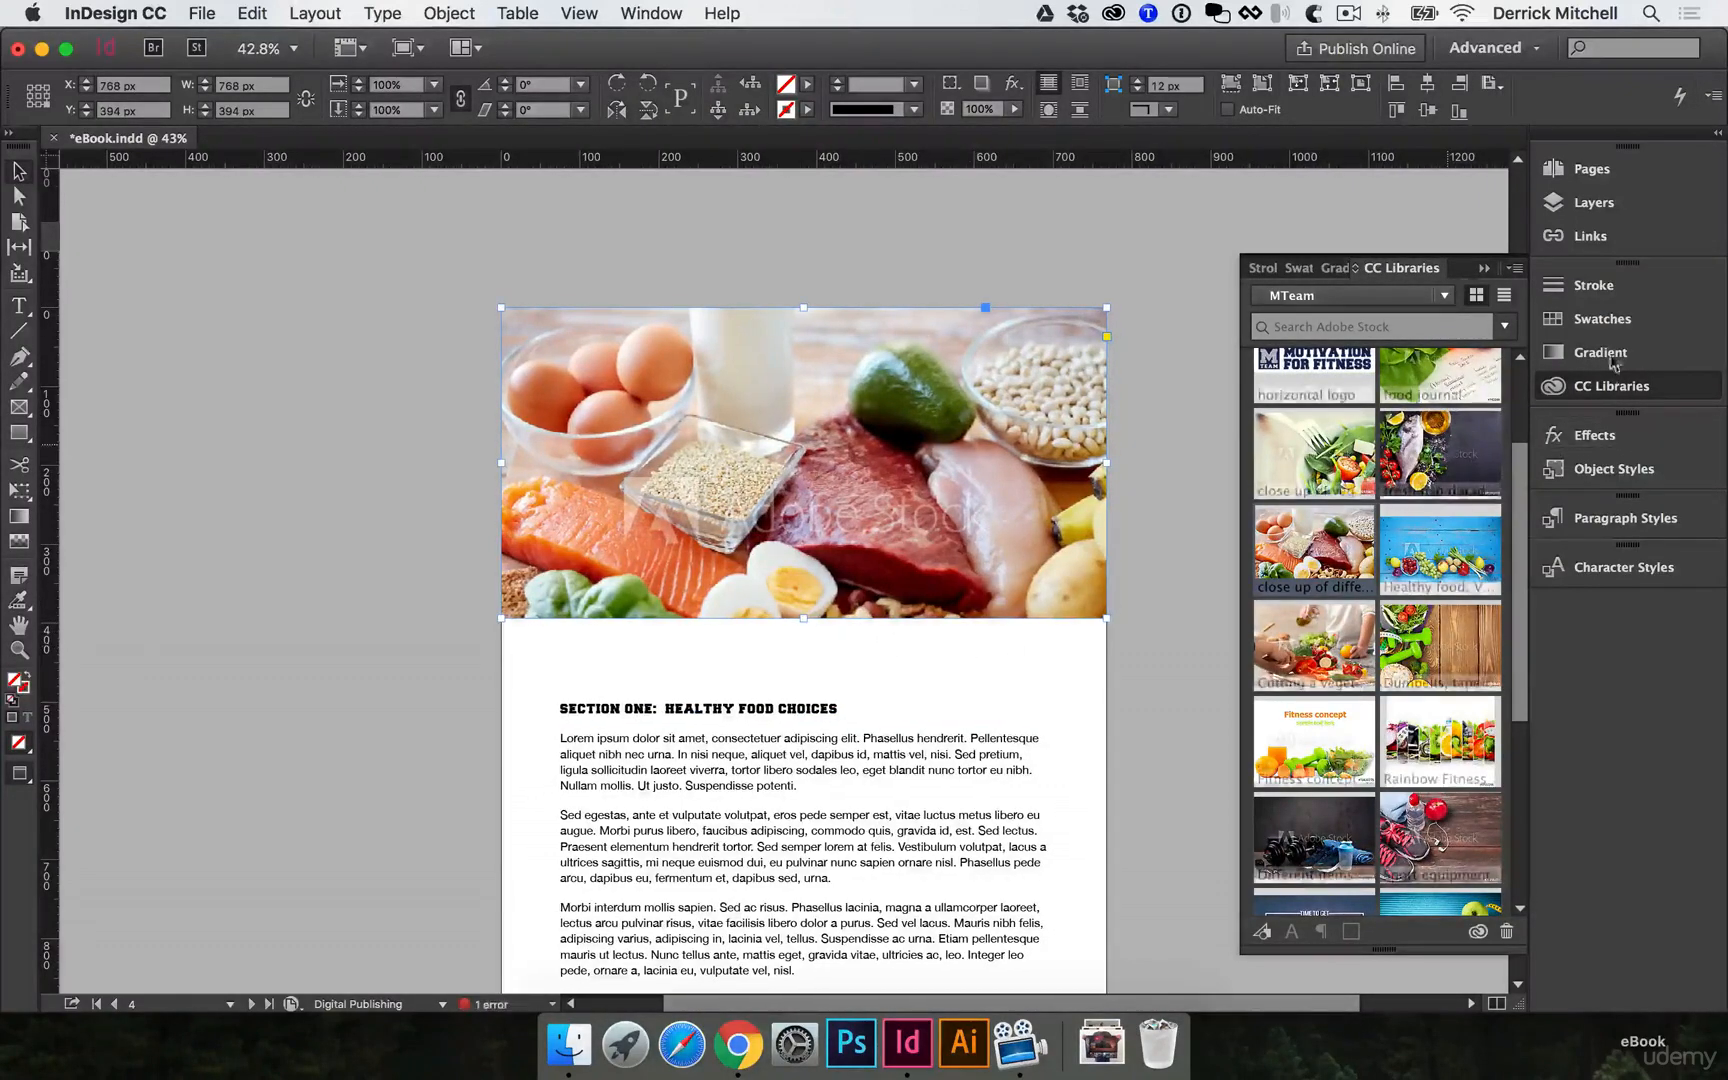
pyautogui.click(1590, 169)
pyautogui.click(1160, 643)
pyautogui.press('w')
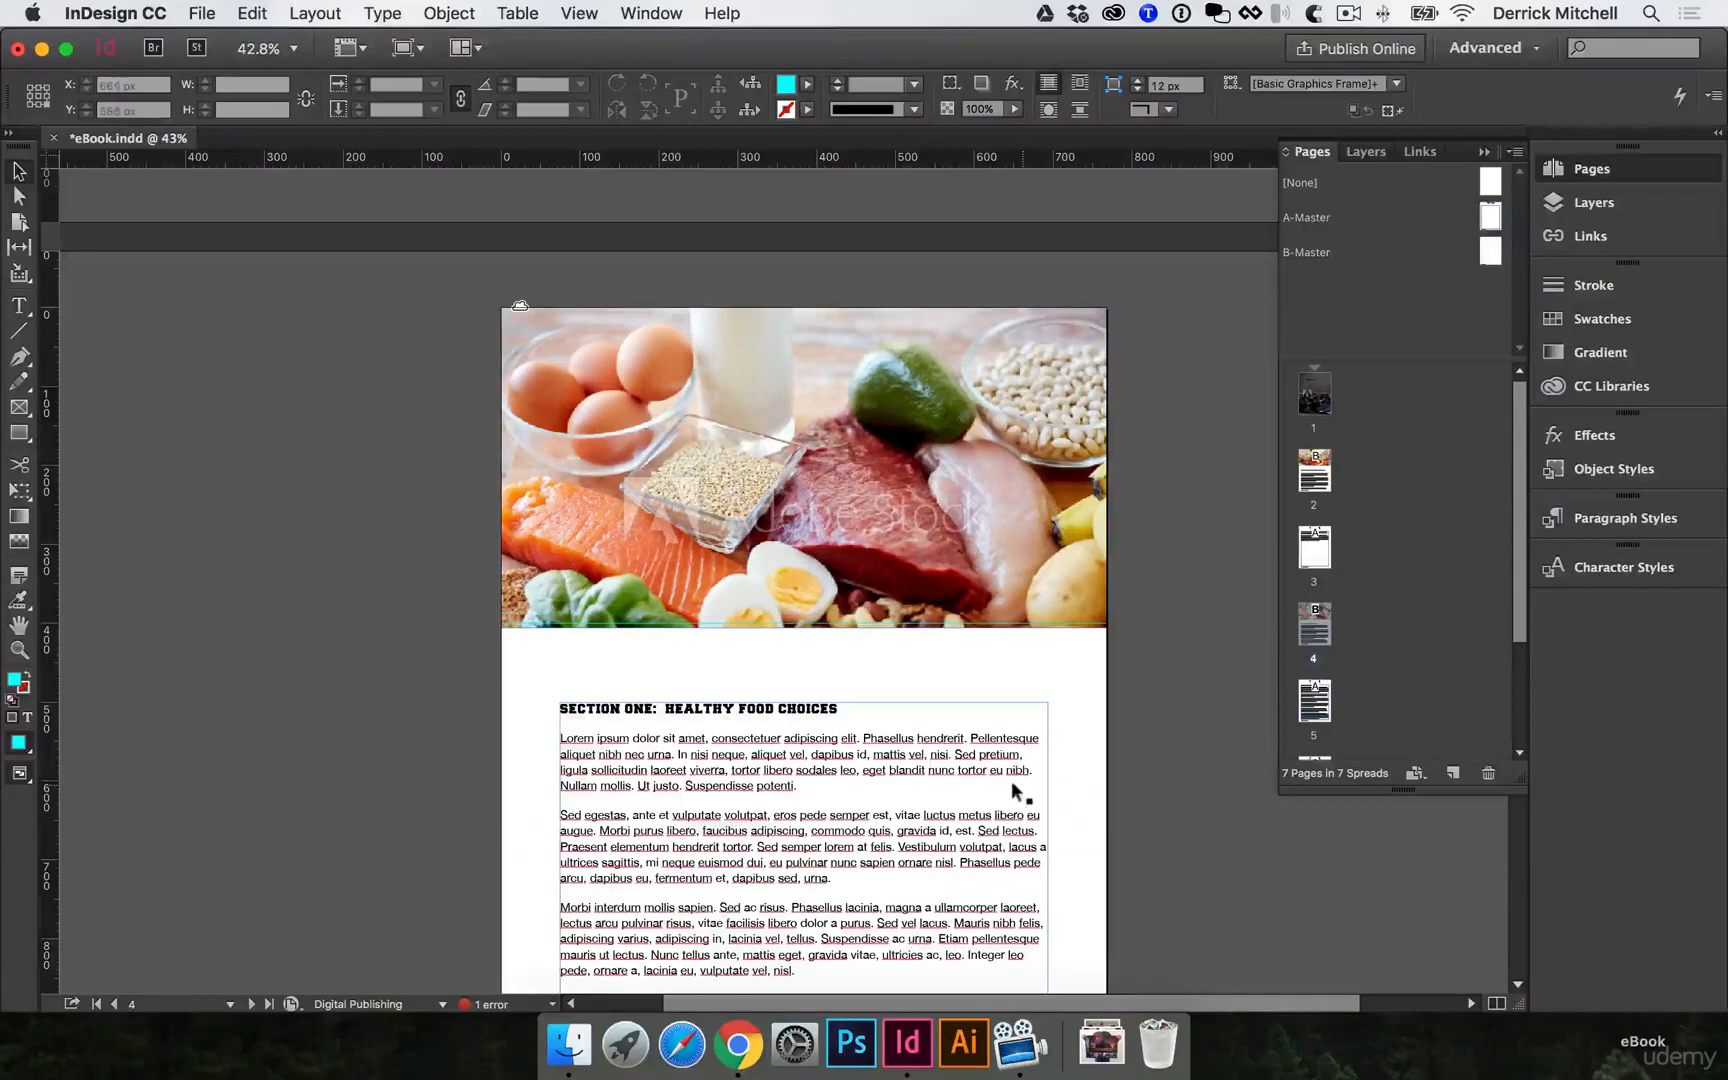
# Look through the pages from the cover to Section Two and examine the header images and where each section starts.
pyautogui.scroll(10, 999, 784)
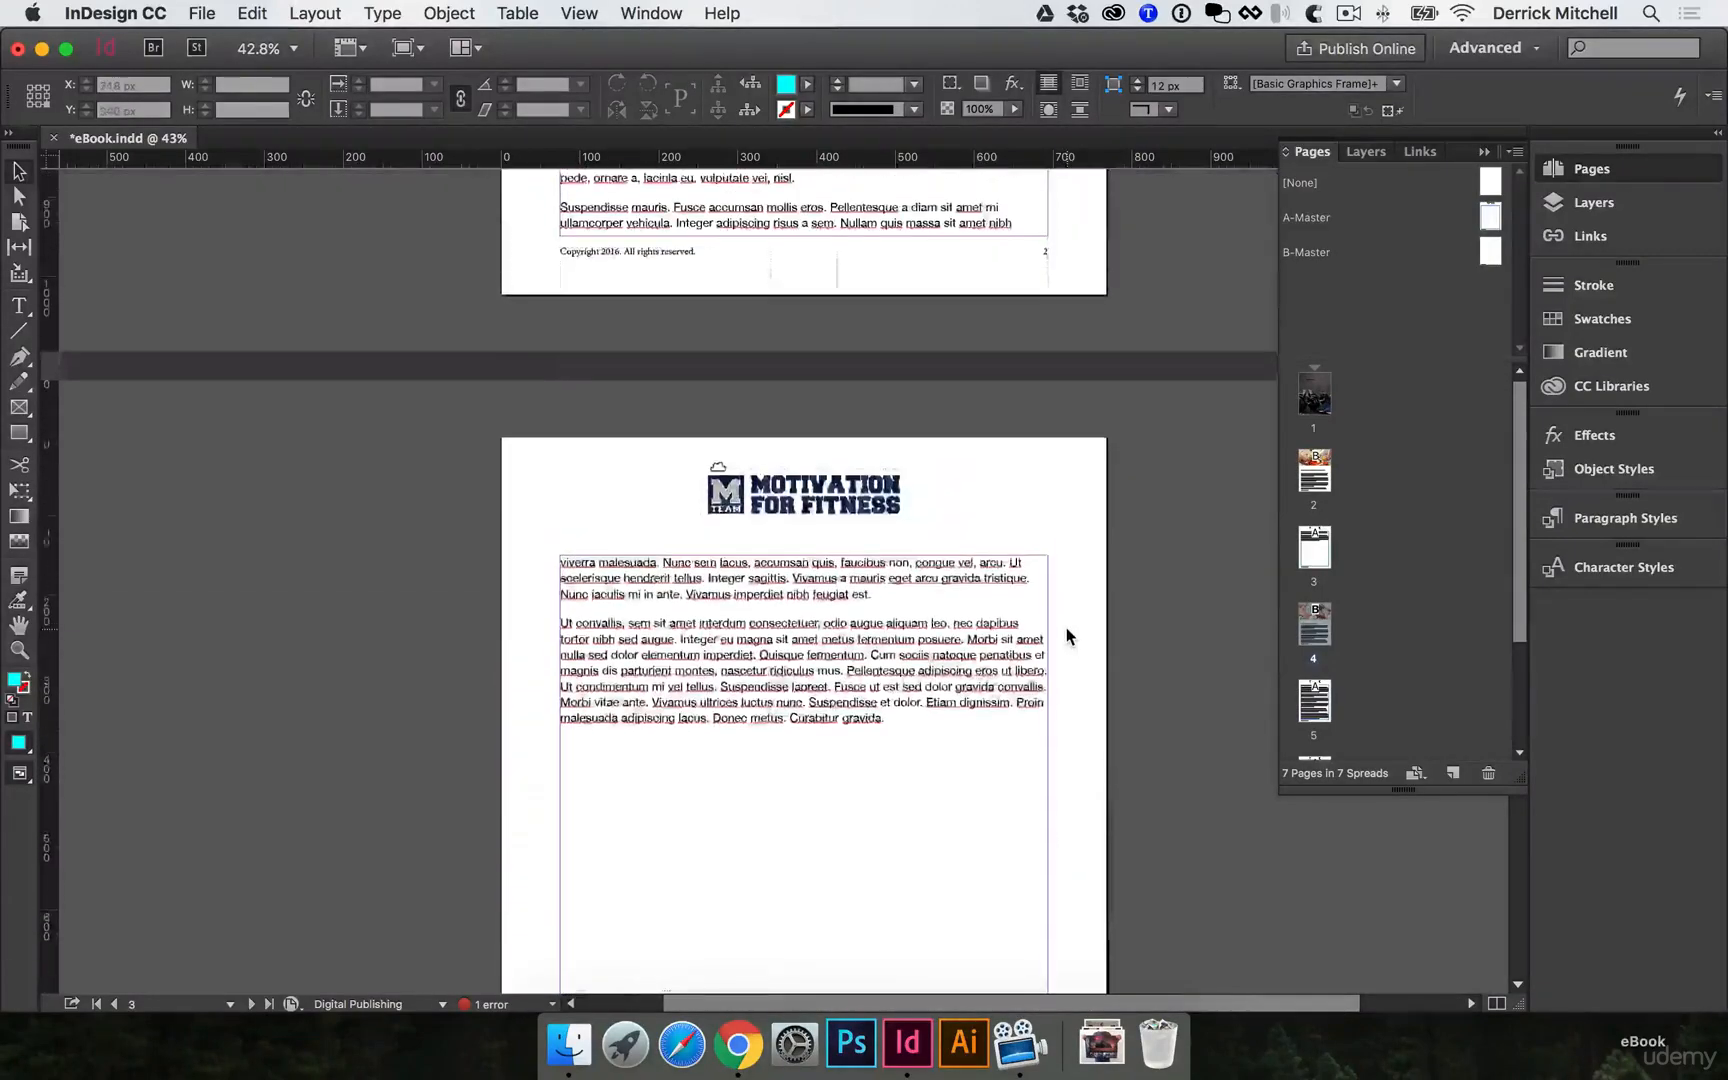
pyautogui.scroll(8, 1066, 626)
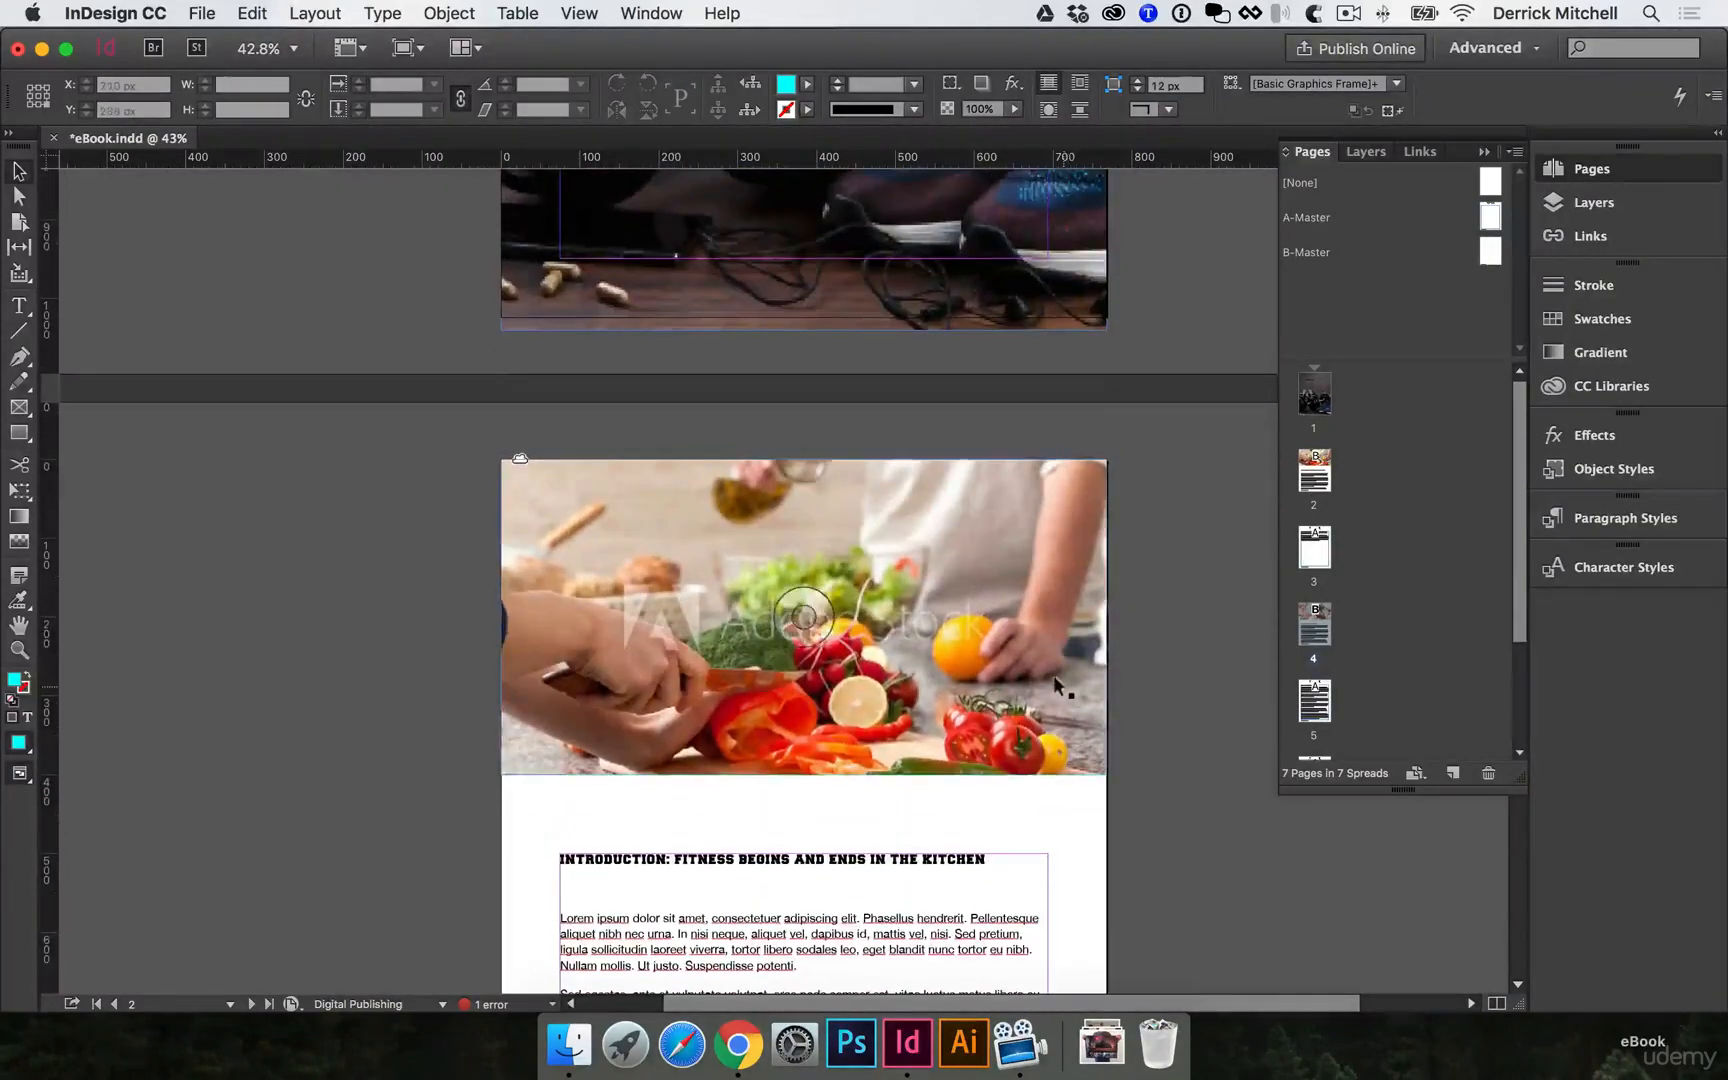
pyautogui.scroll(-10, 1068, 650)
pyautogui.scroll(-6, 1072, 684)
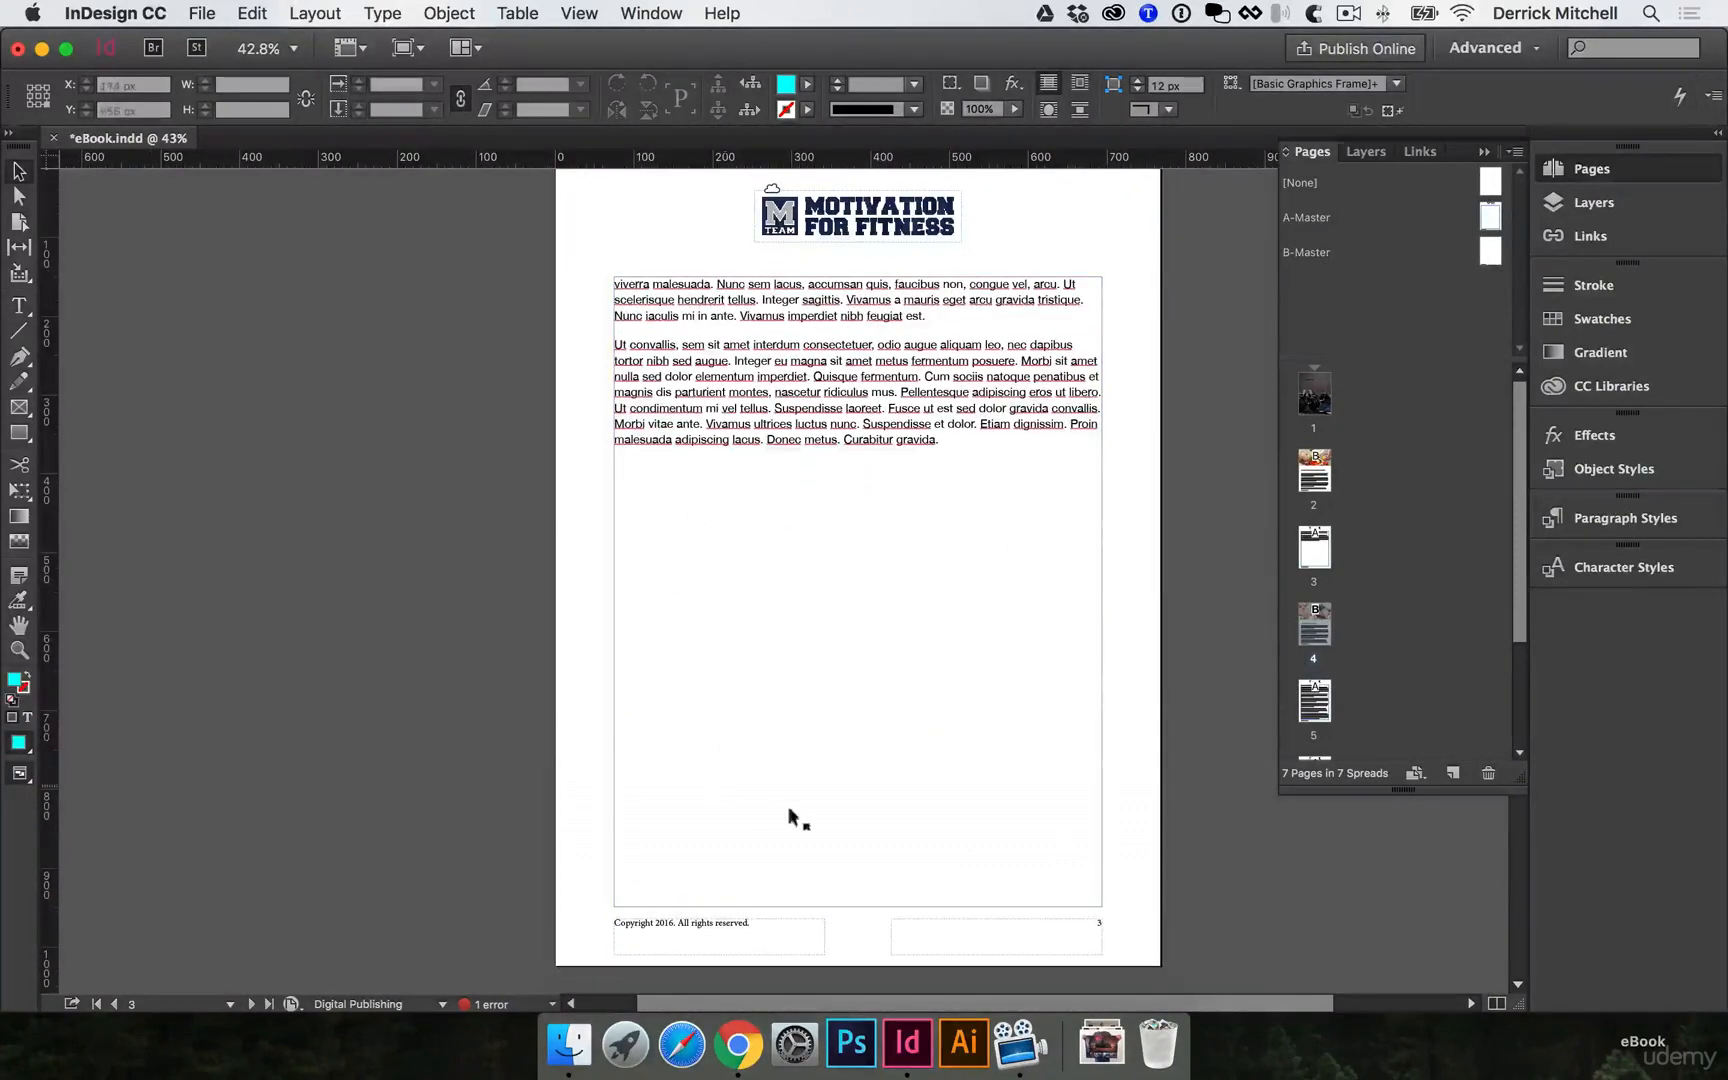
pyautogui.scroll(-6, 921, 572)
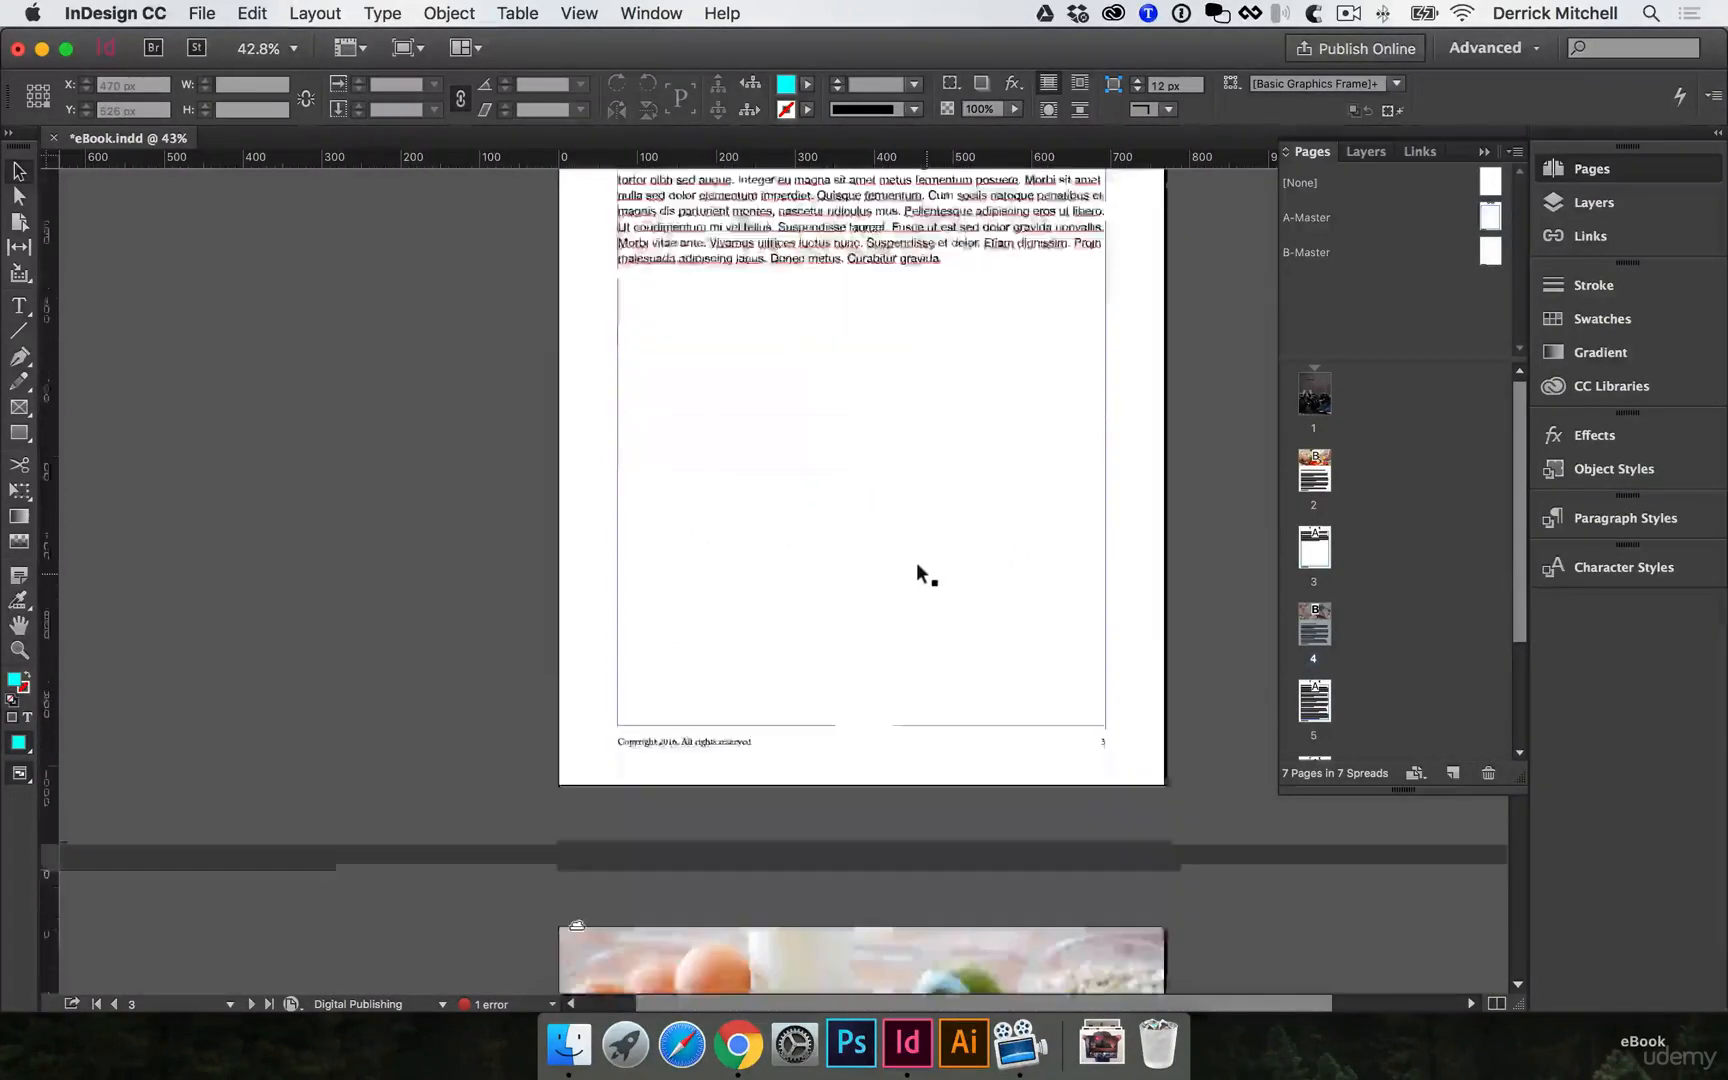
pyautogui.scroll(-6, 1027, 707)
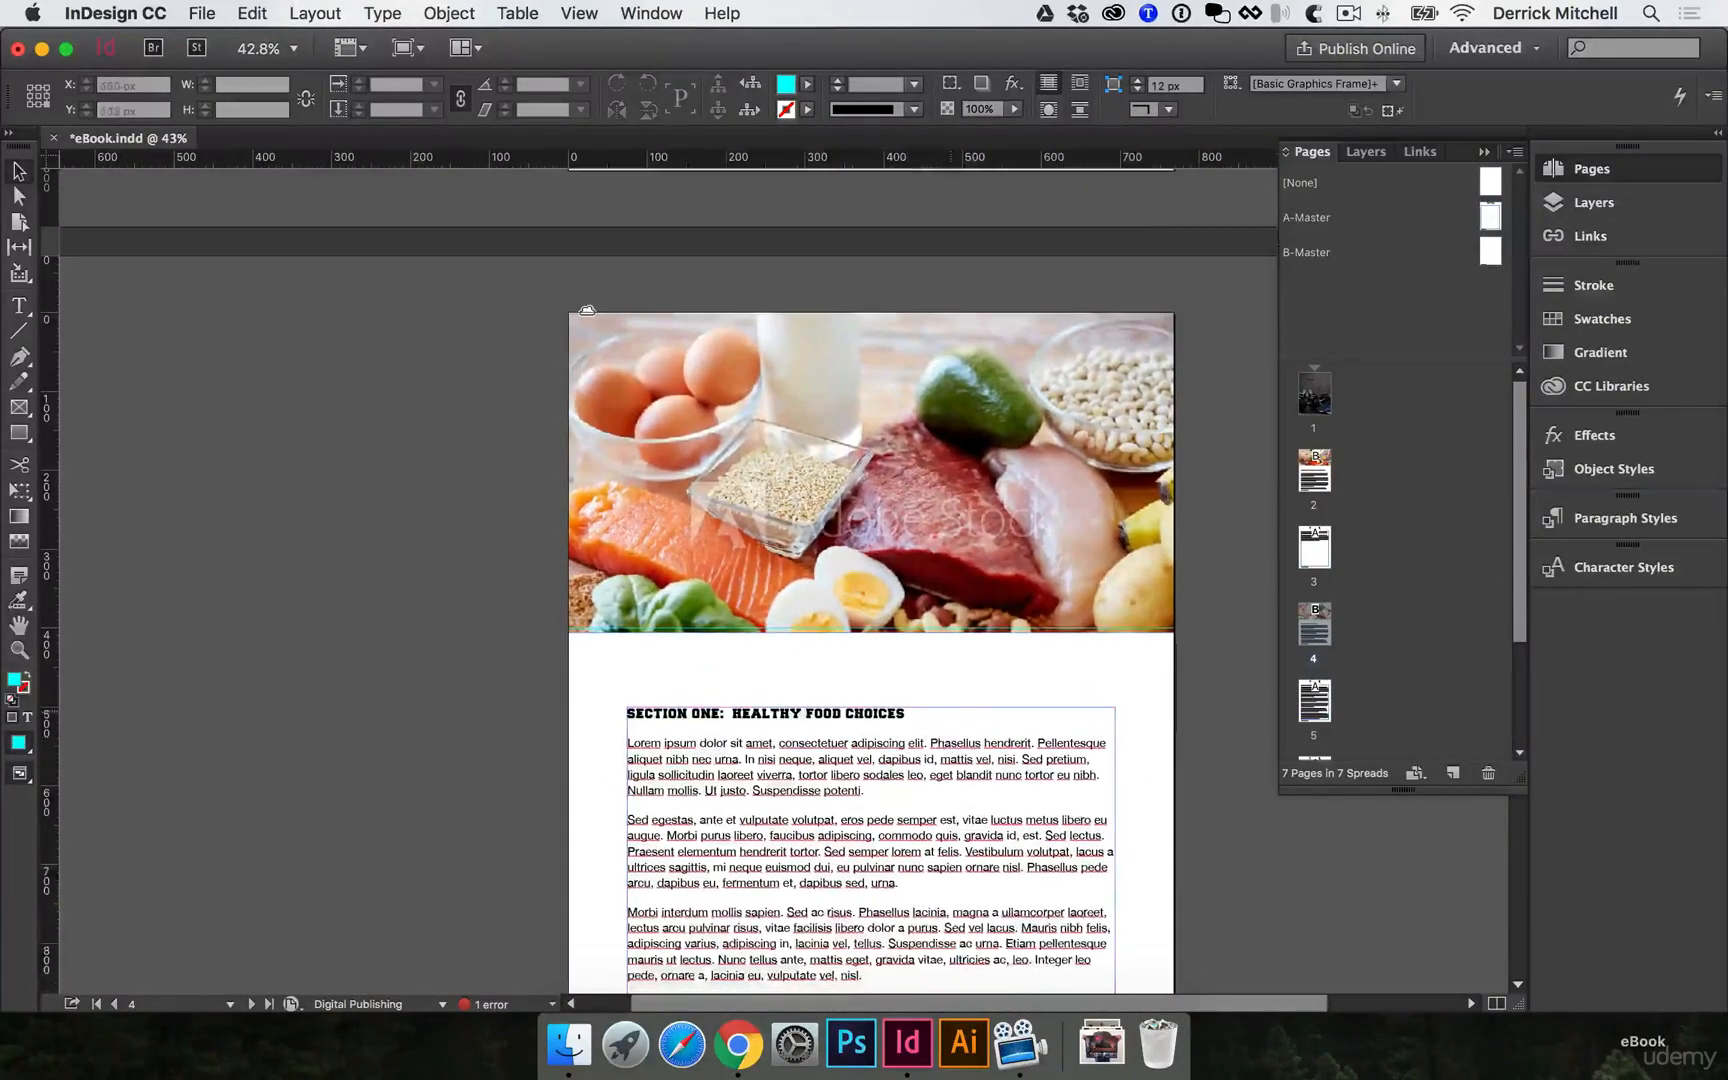
pyautogui.scroll(20, 990, 718)
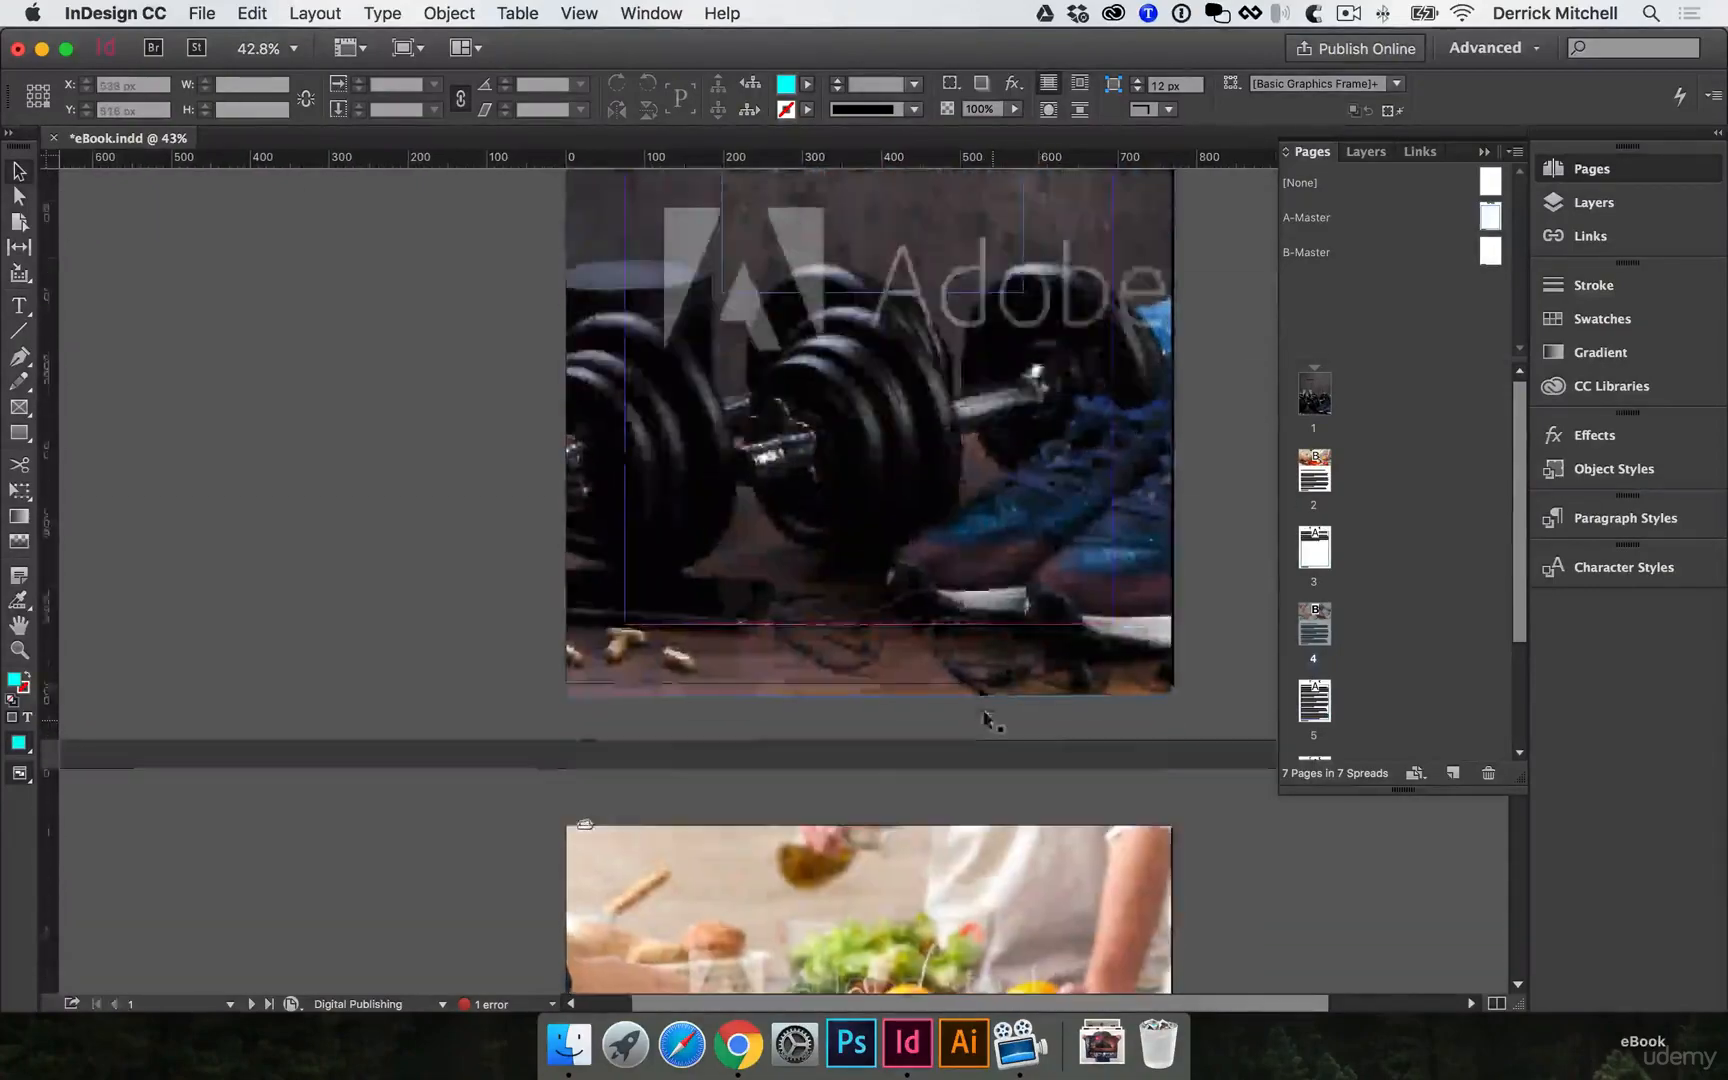
pyautogui.scroll(-20, 986, 716)
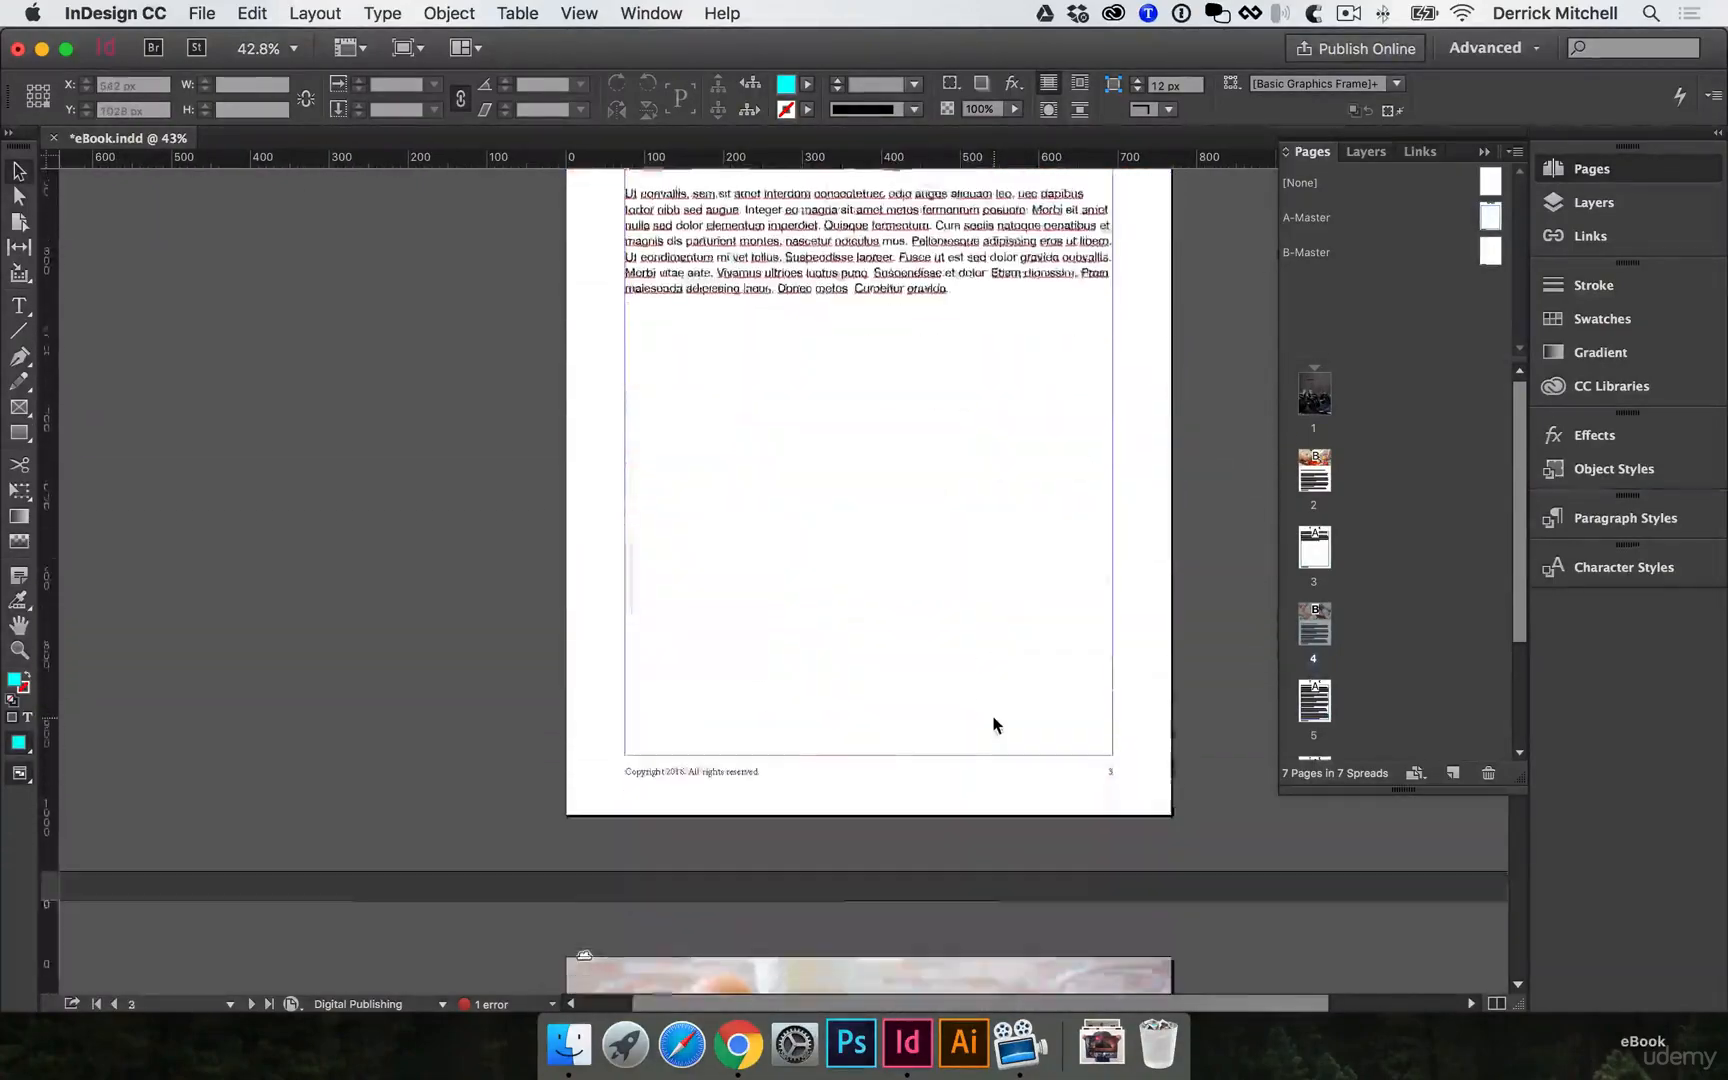
pyautogui.scroll(-12, 994, 716)
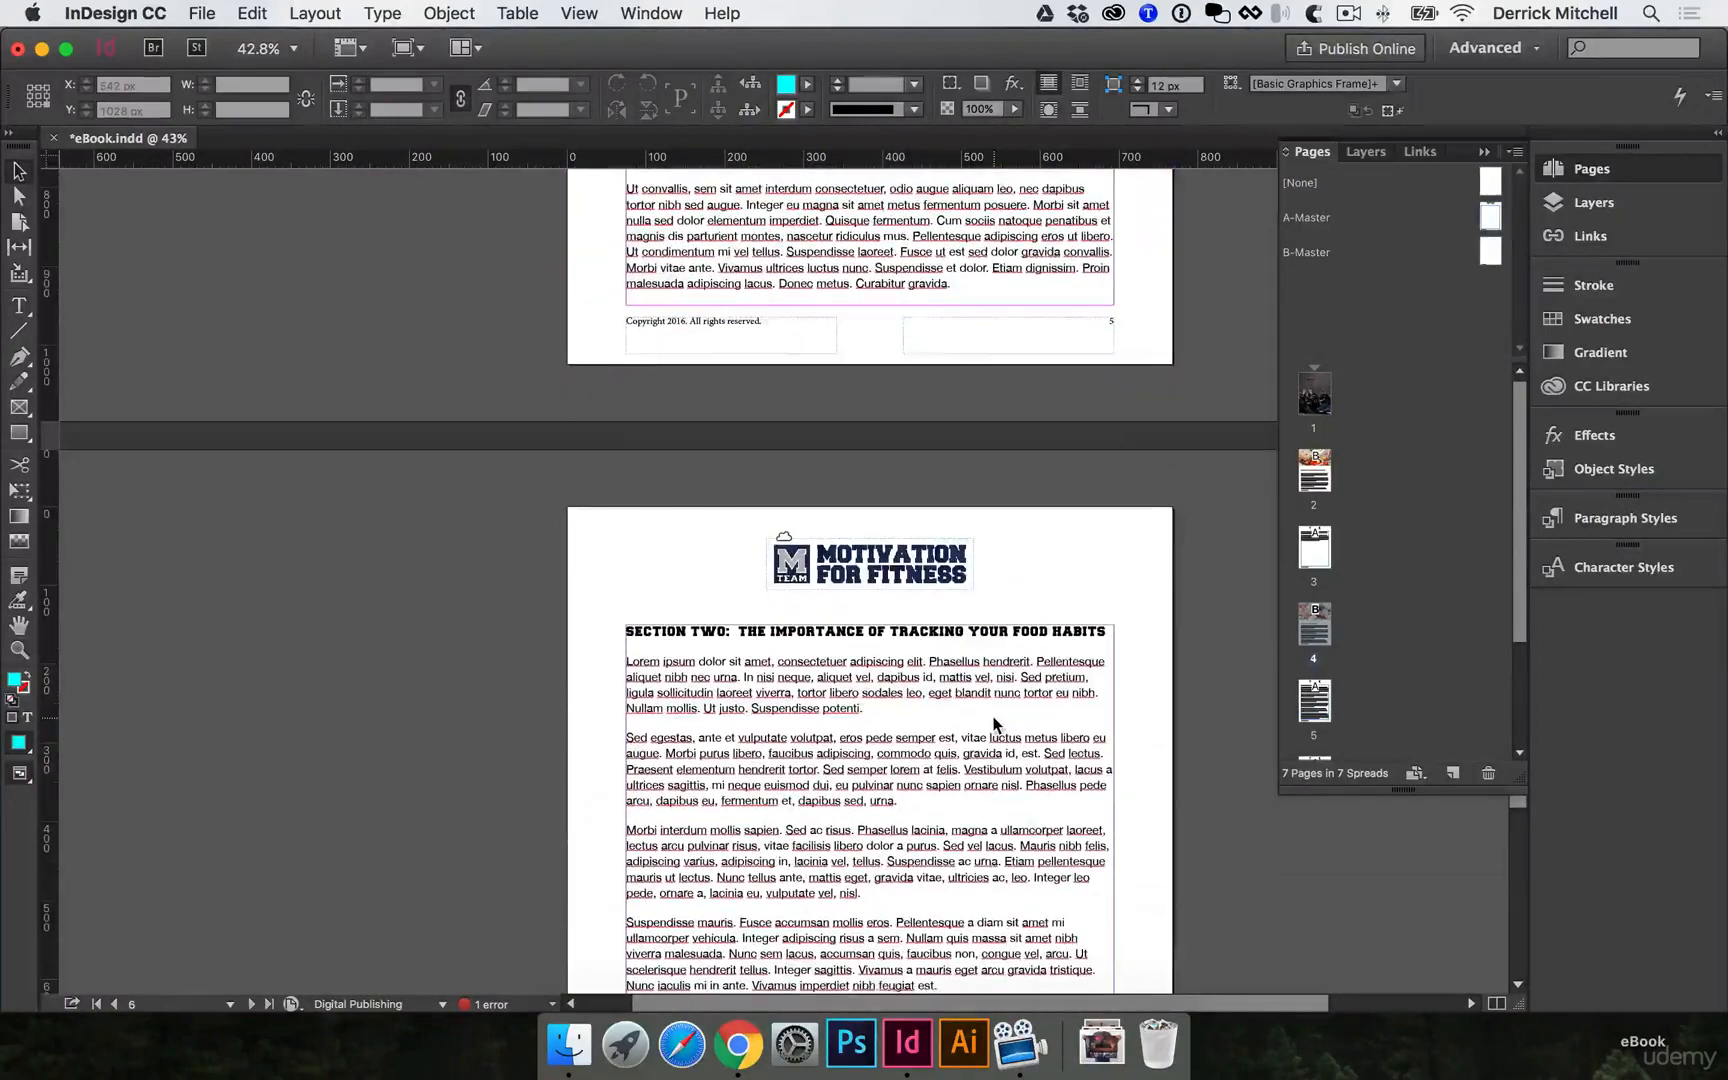
# Apply B-Master to page 6 and lower the top edge of the Section Two text frame to the margin, making it 449 px high.
pyautogui.click(994, 722)
pyautogui.scroll(-4, 891, 676)
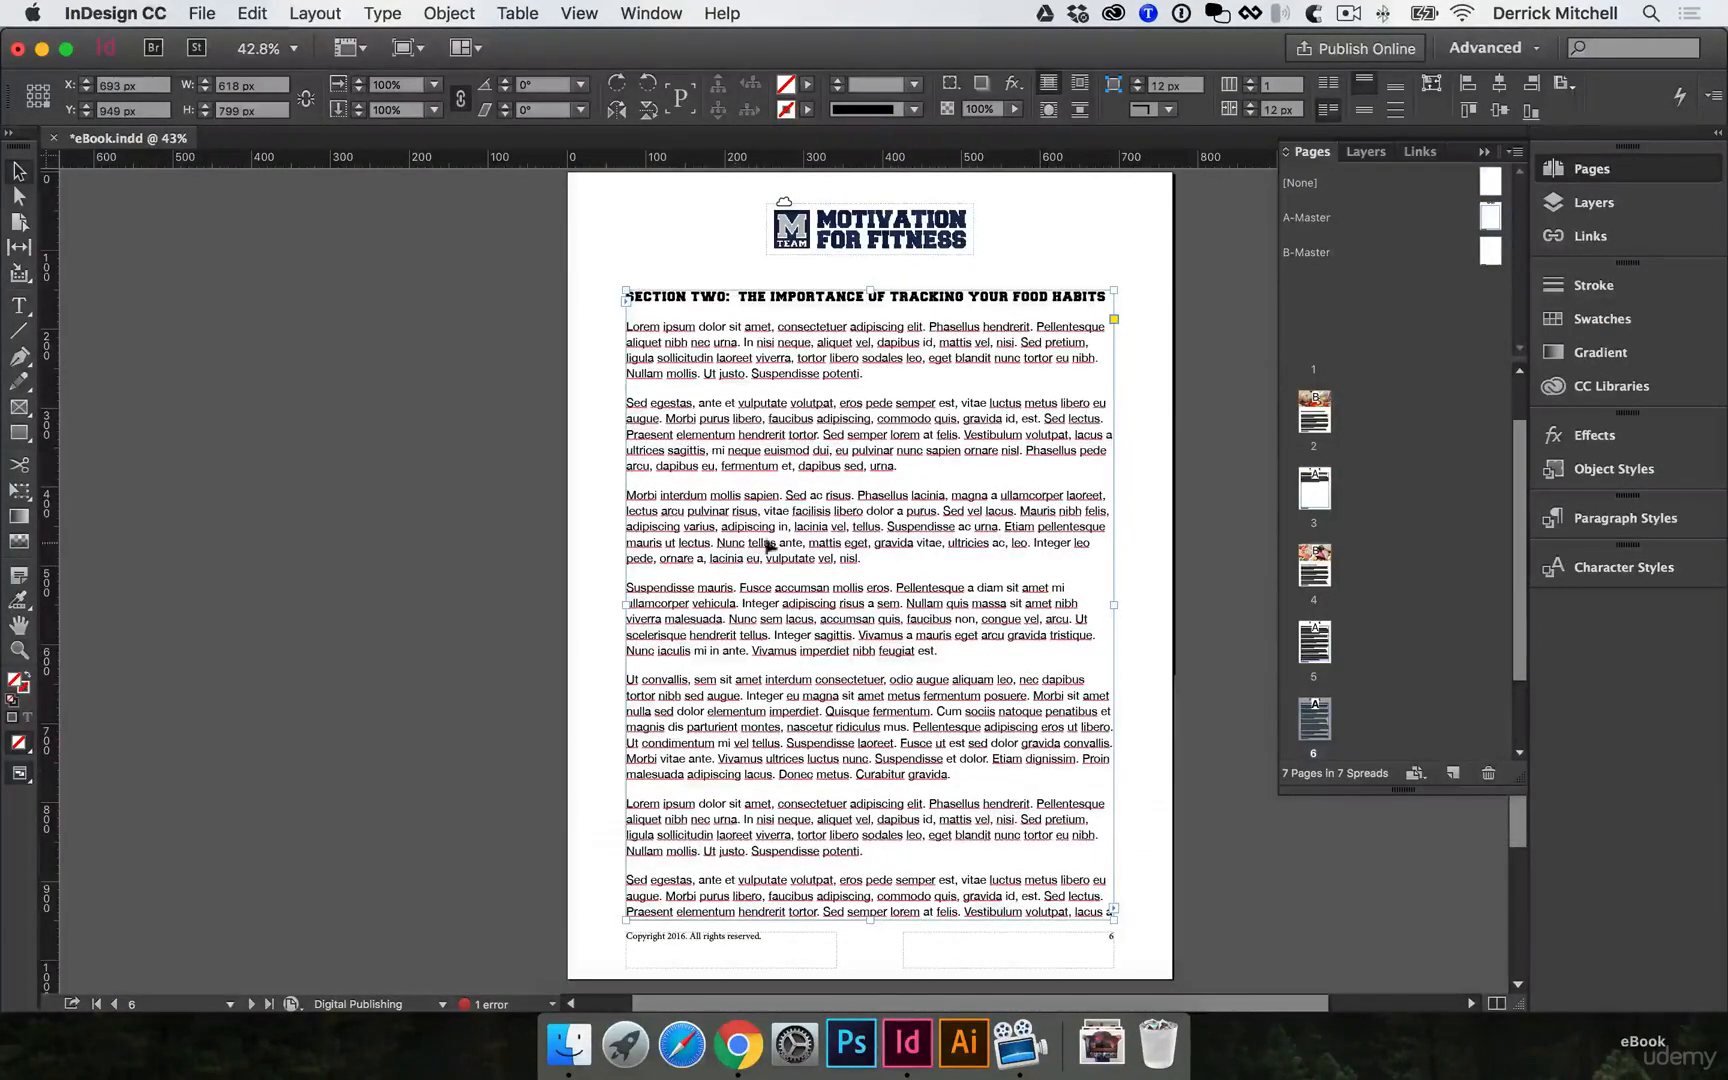
pyautogui.scroll(-2, 1395, 672)
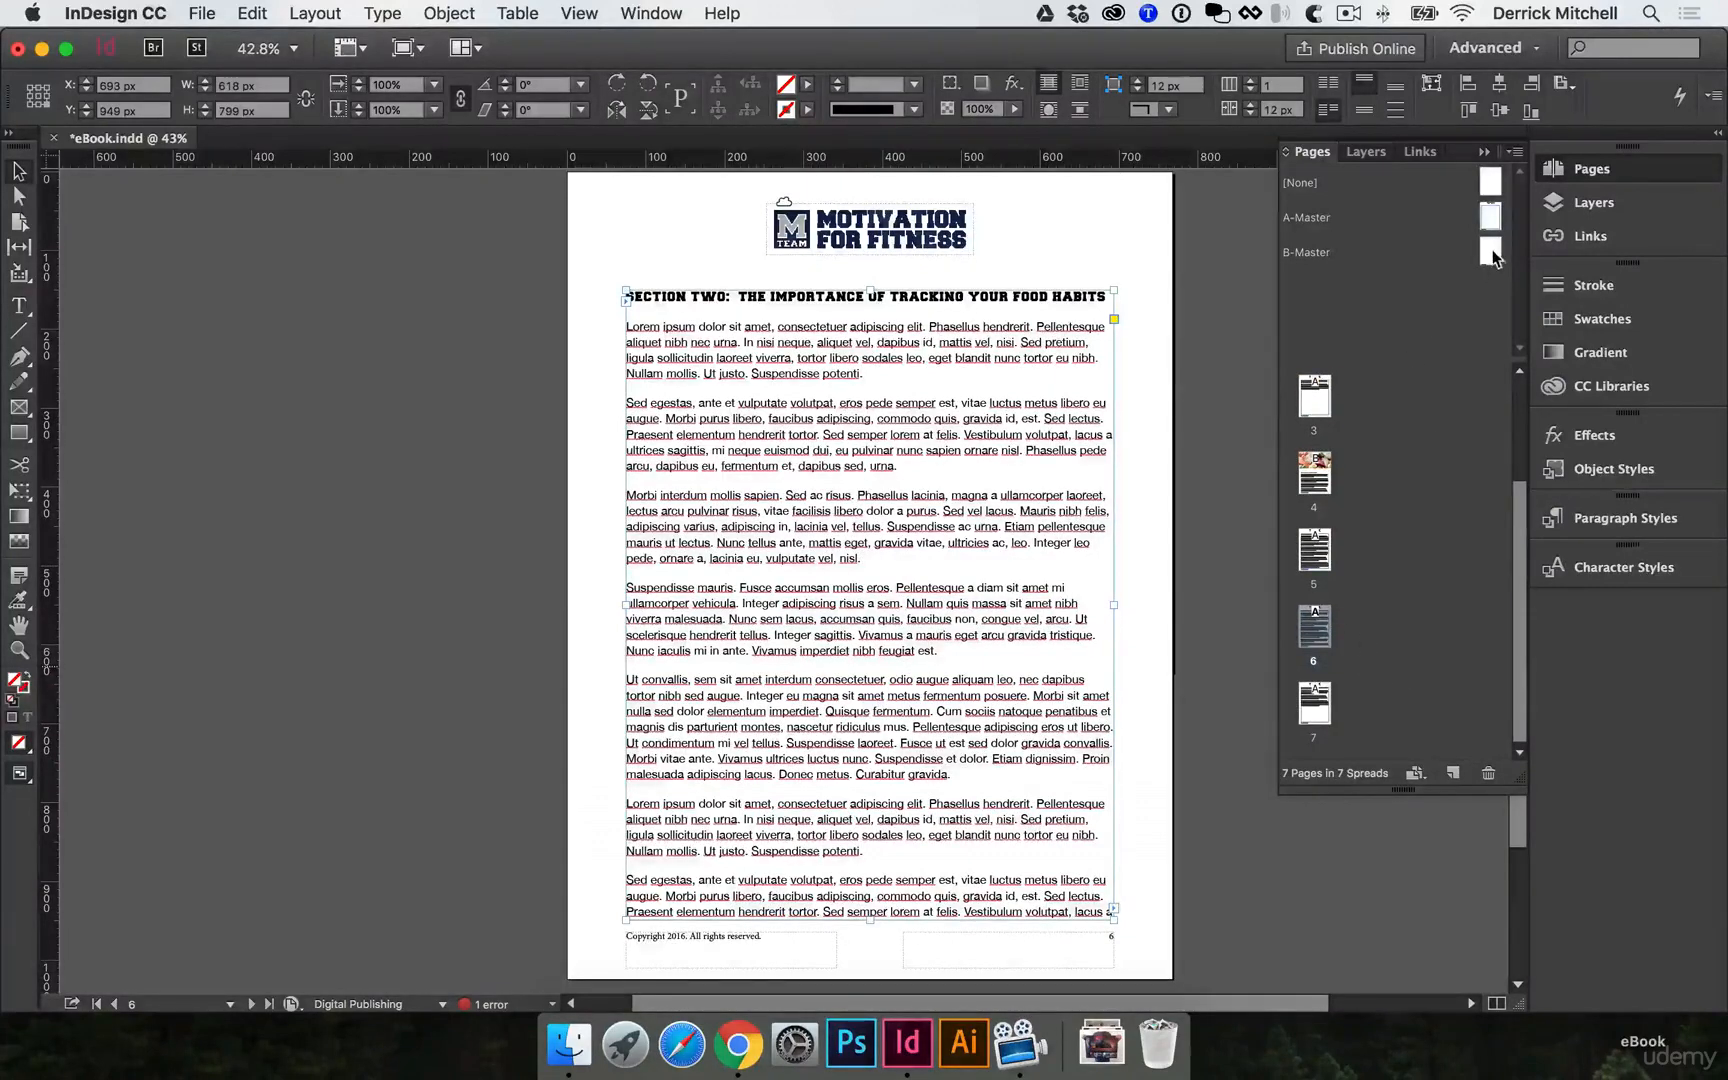
pyautogui.moveTo(1492, 258); pyautogui.dragTo(1316, 628)
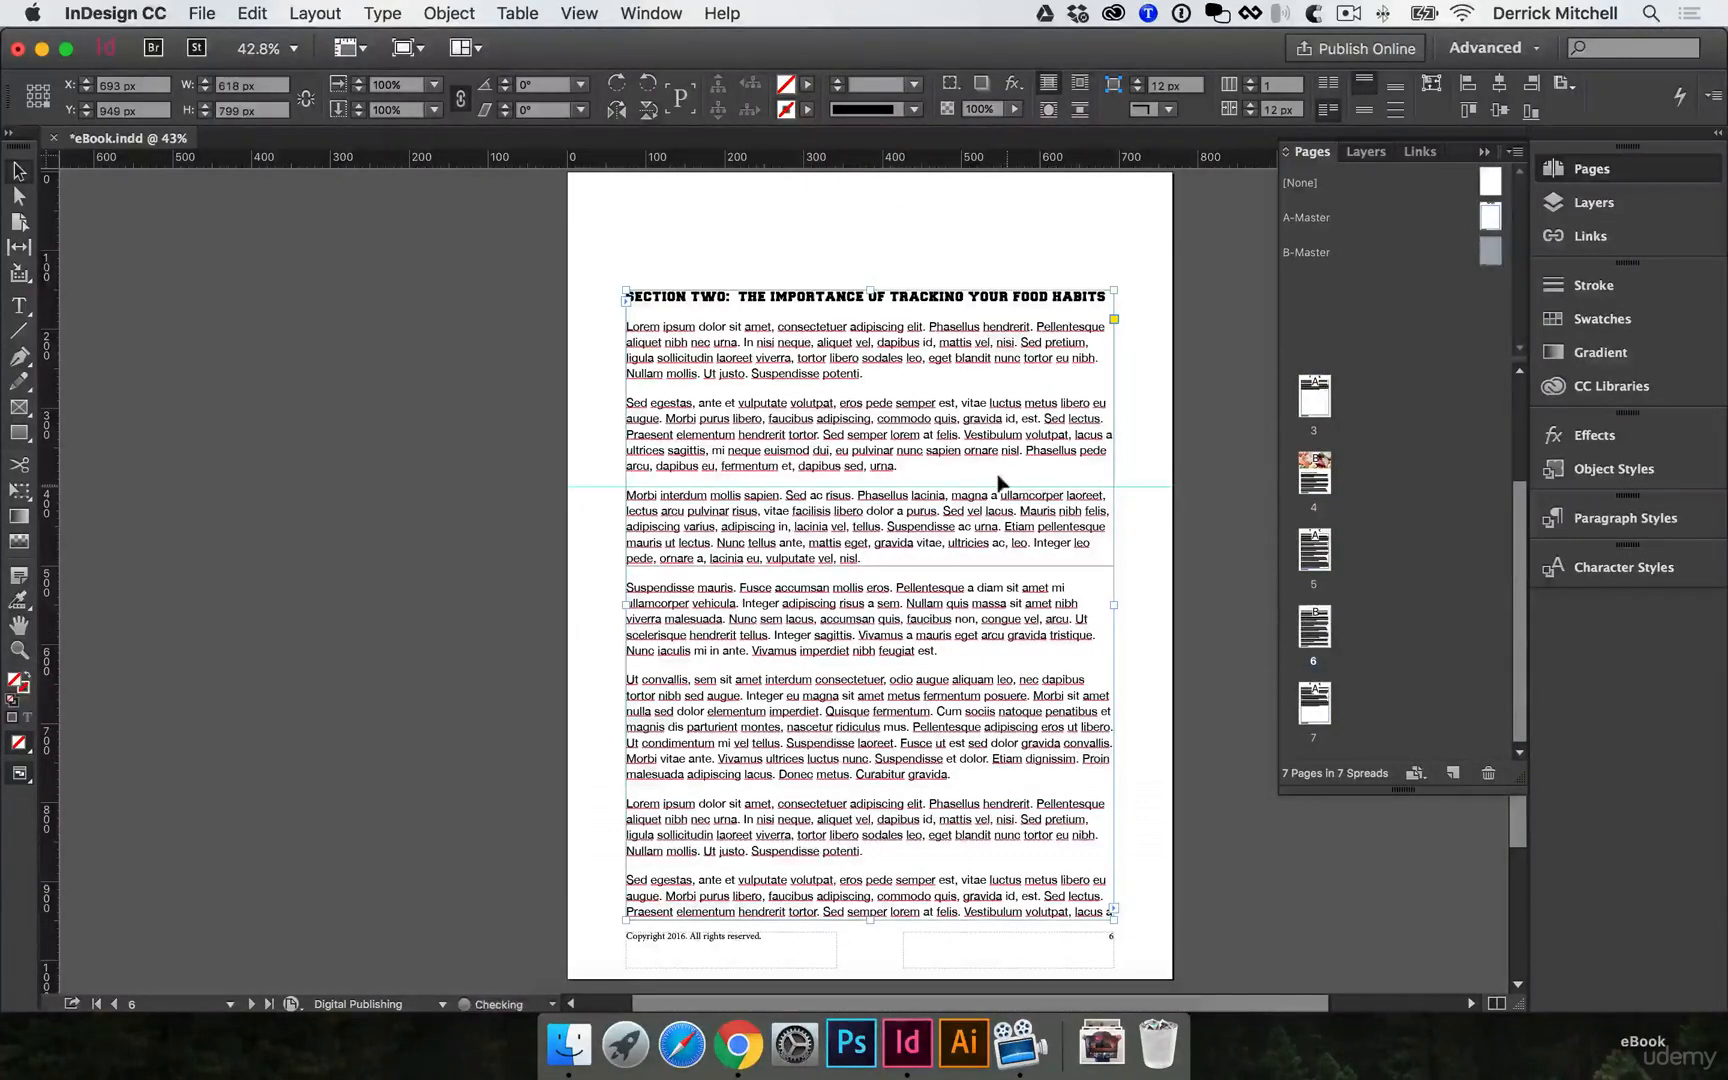
pyautogui.moveTo(871, 283); pyautogui.dragTo(875, 566)
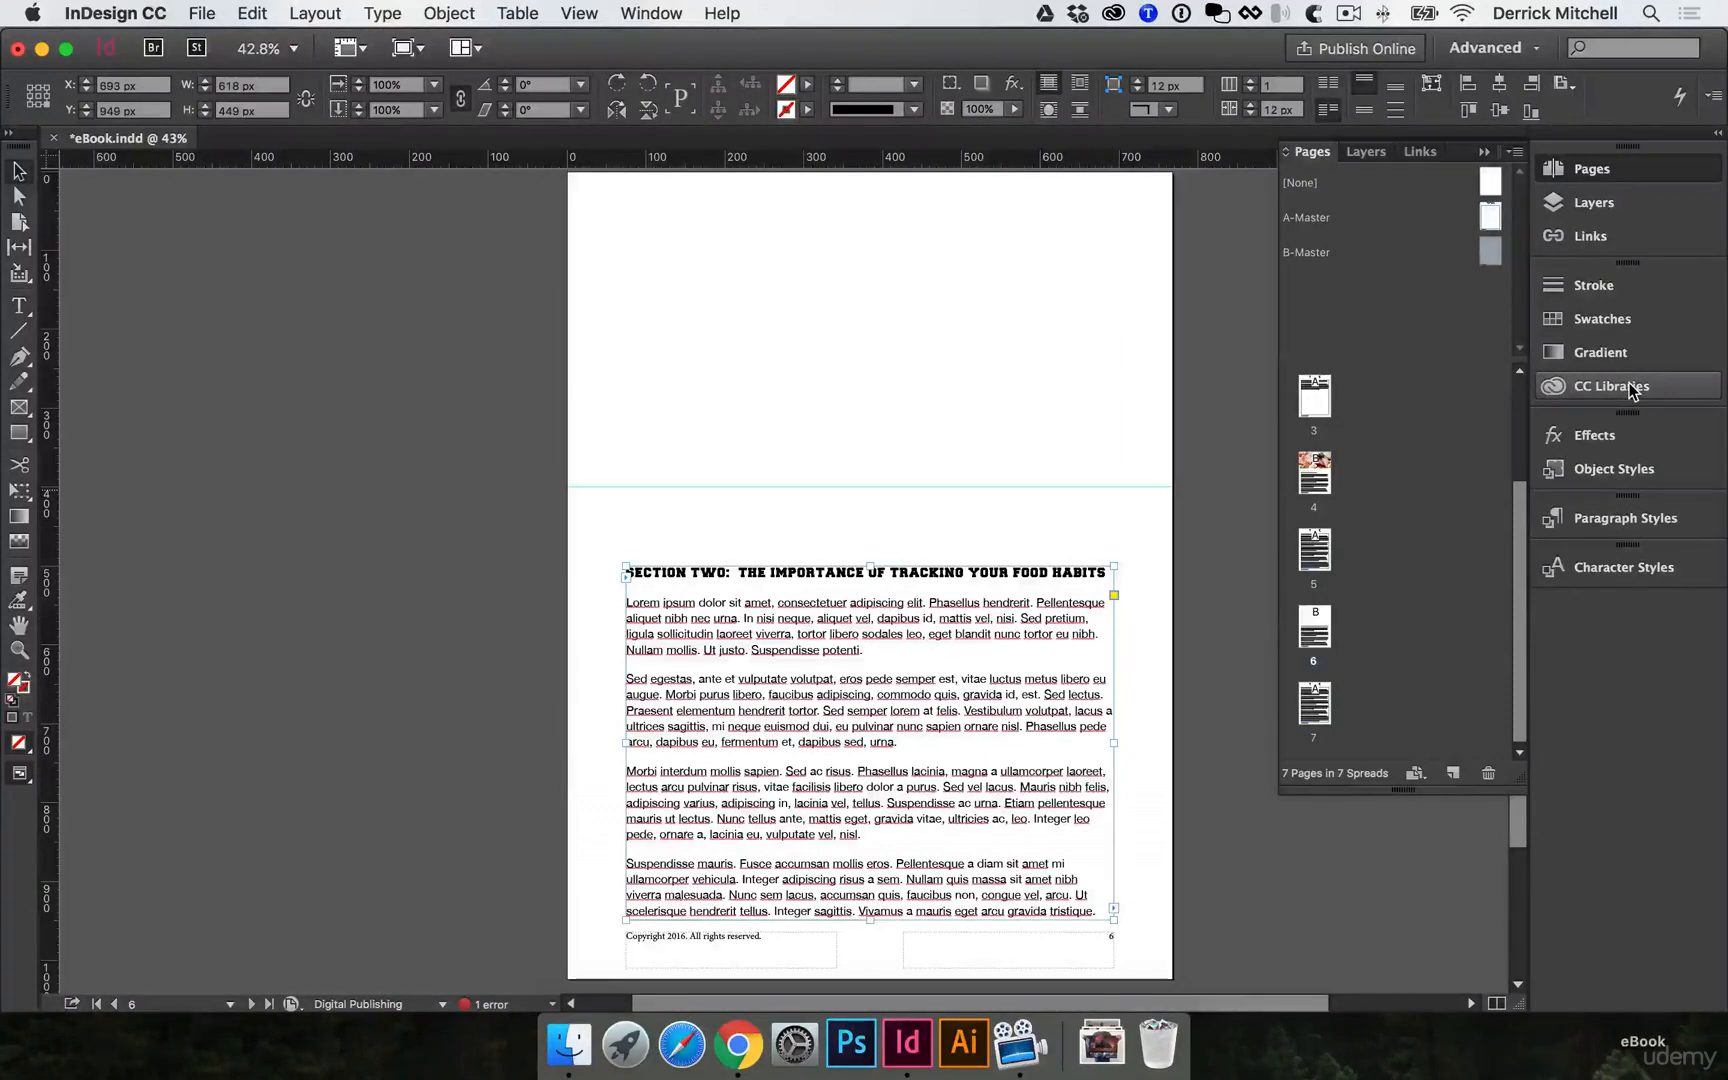
# Place the "Dumbells, tape..." library image 768 px wide across the top of page 6 and crop its bottom to the horizontal guide.
pyautogui.click(1626, 387)
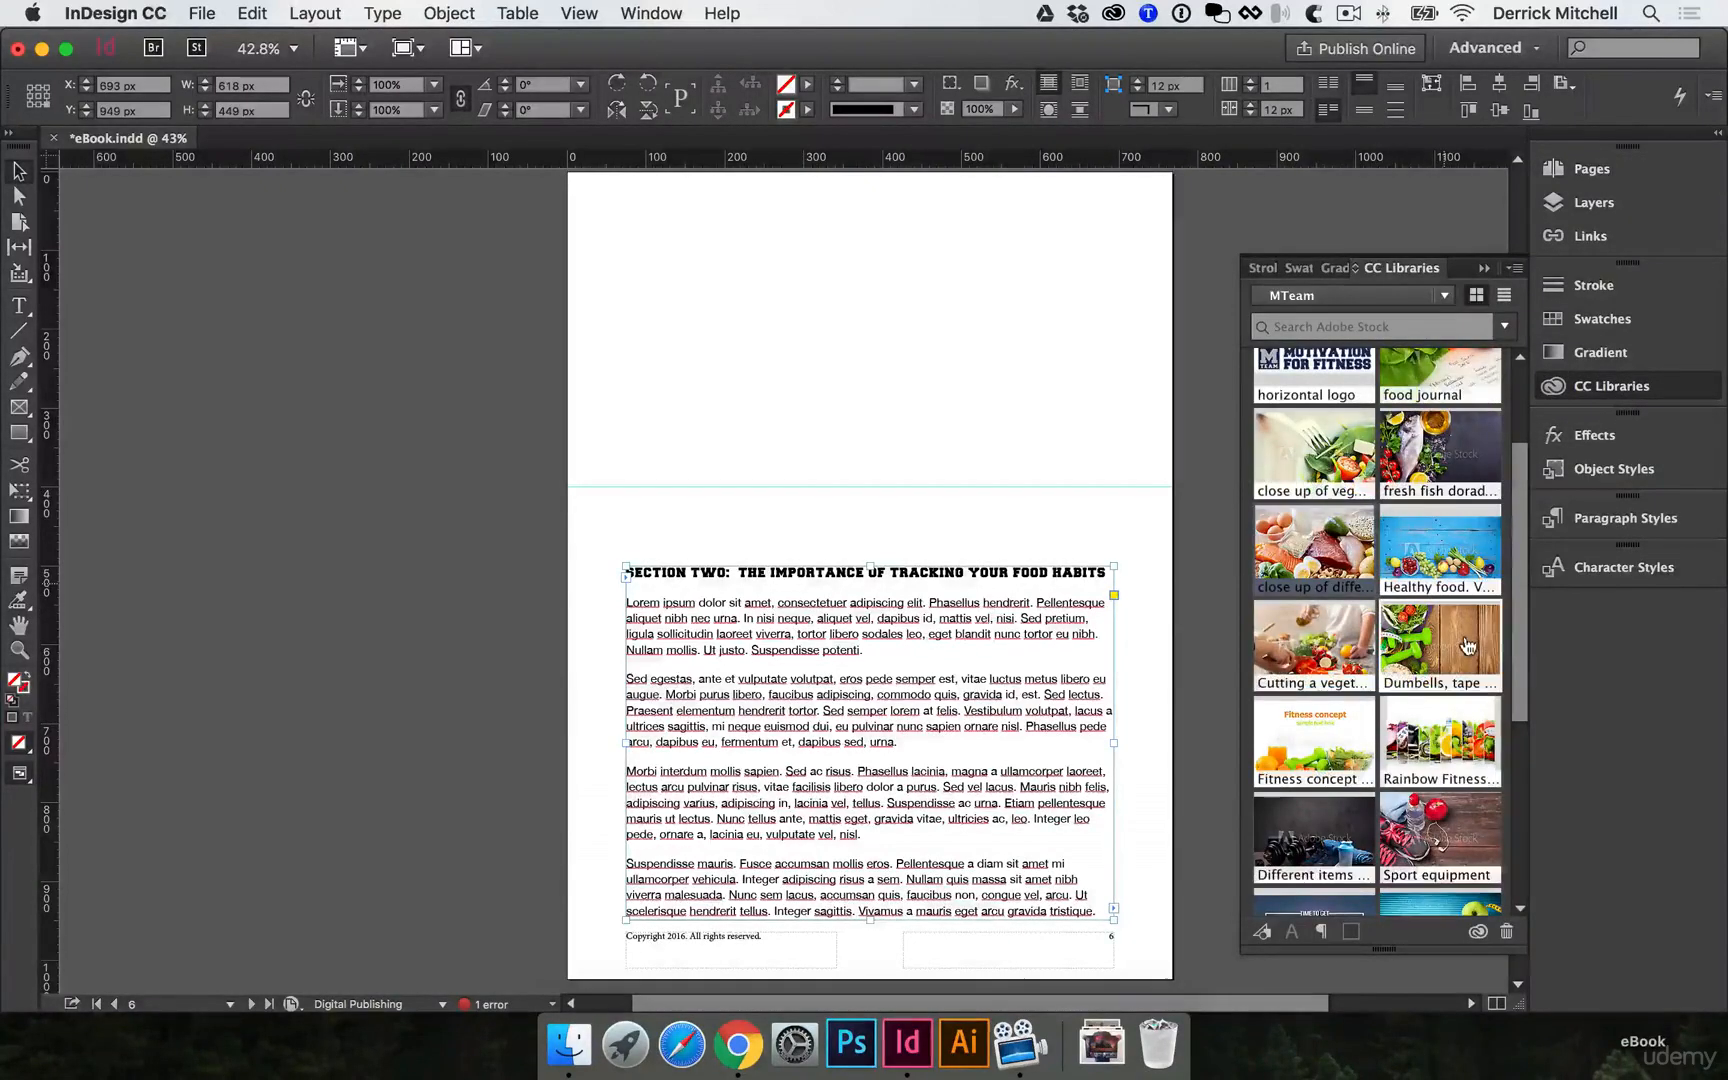
pyautogui.moveTo(1467, 646); pyautogui.dragTo(852, 378)
pyautogui.scroll(3, 852, 378)
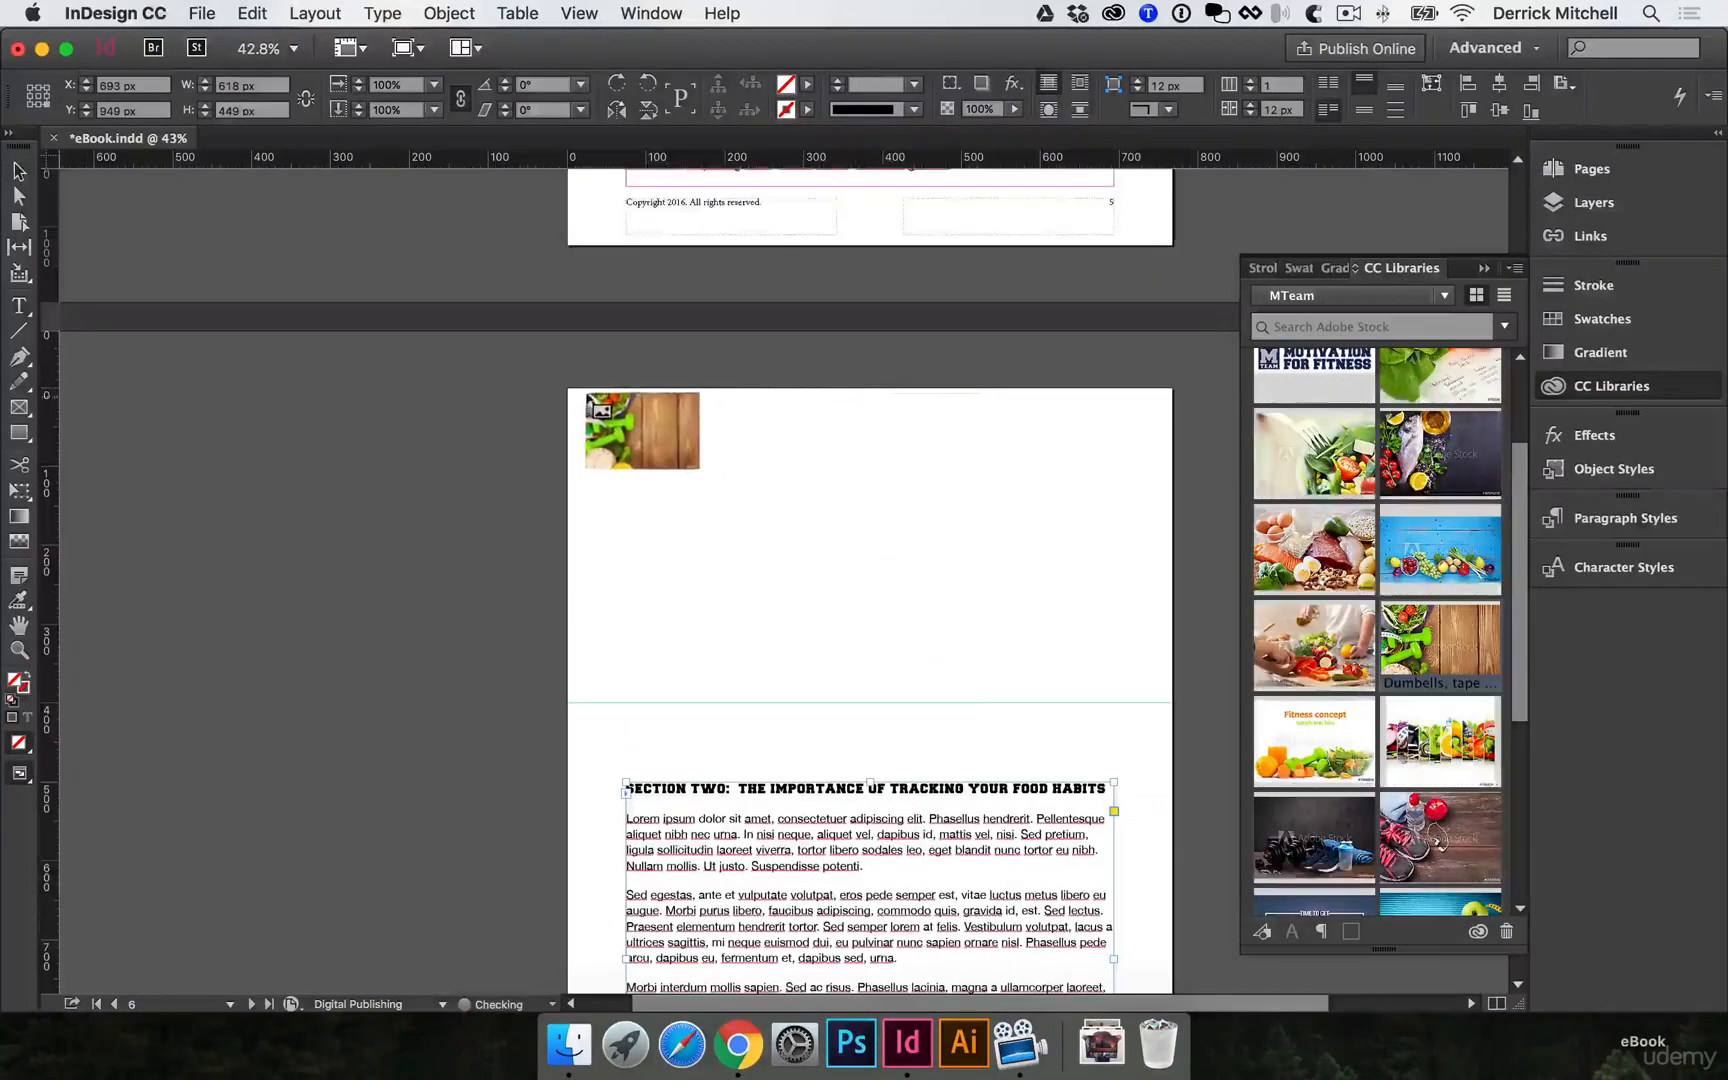
pyautogui.moveTo(592, 400); pyautogui.dragTo(1172, 732)
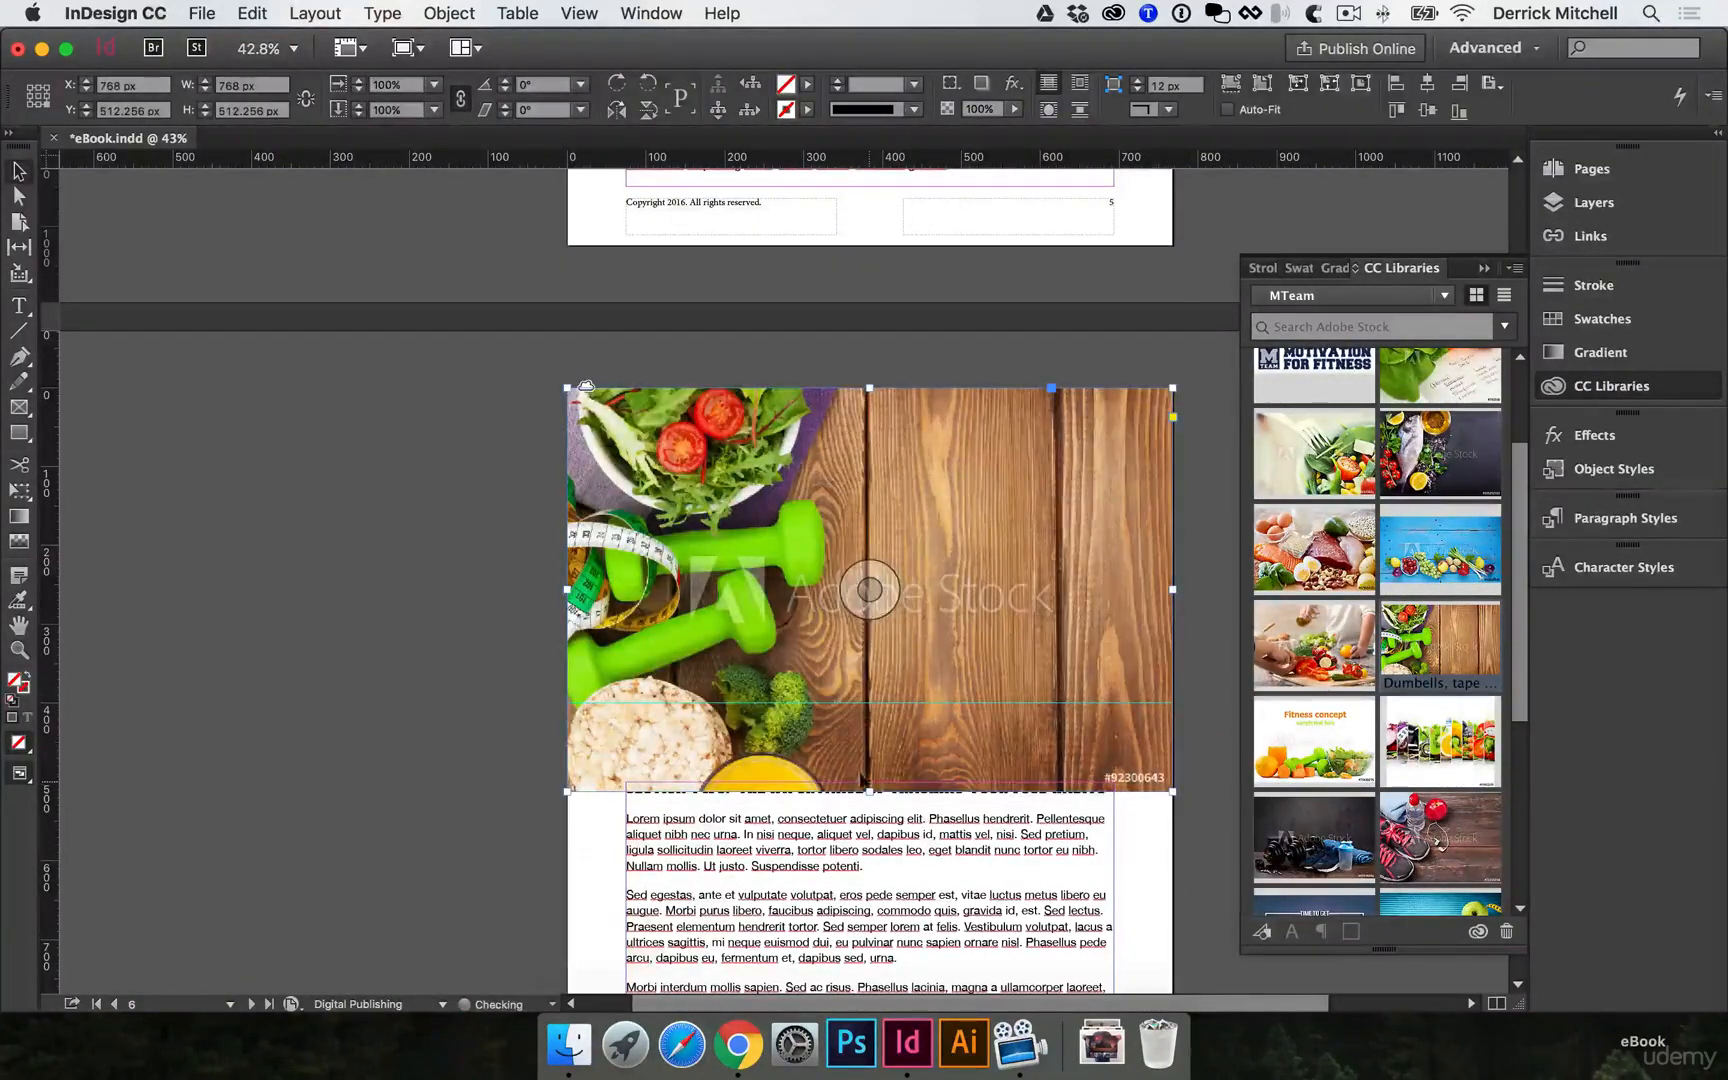
pyautogui.moveTo(869, 791); pyautogui.dragTo(870, 702)
pyautogui.click(548, 647)
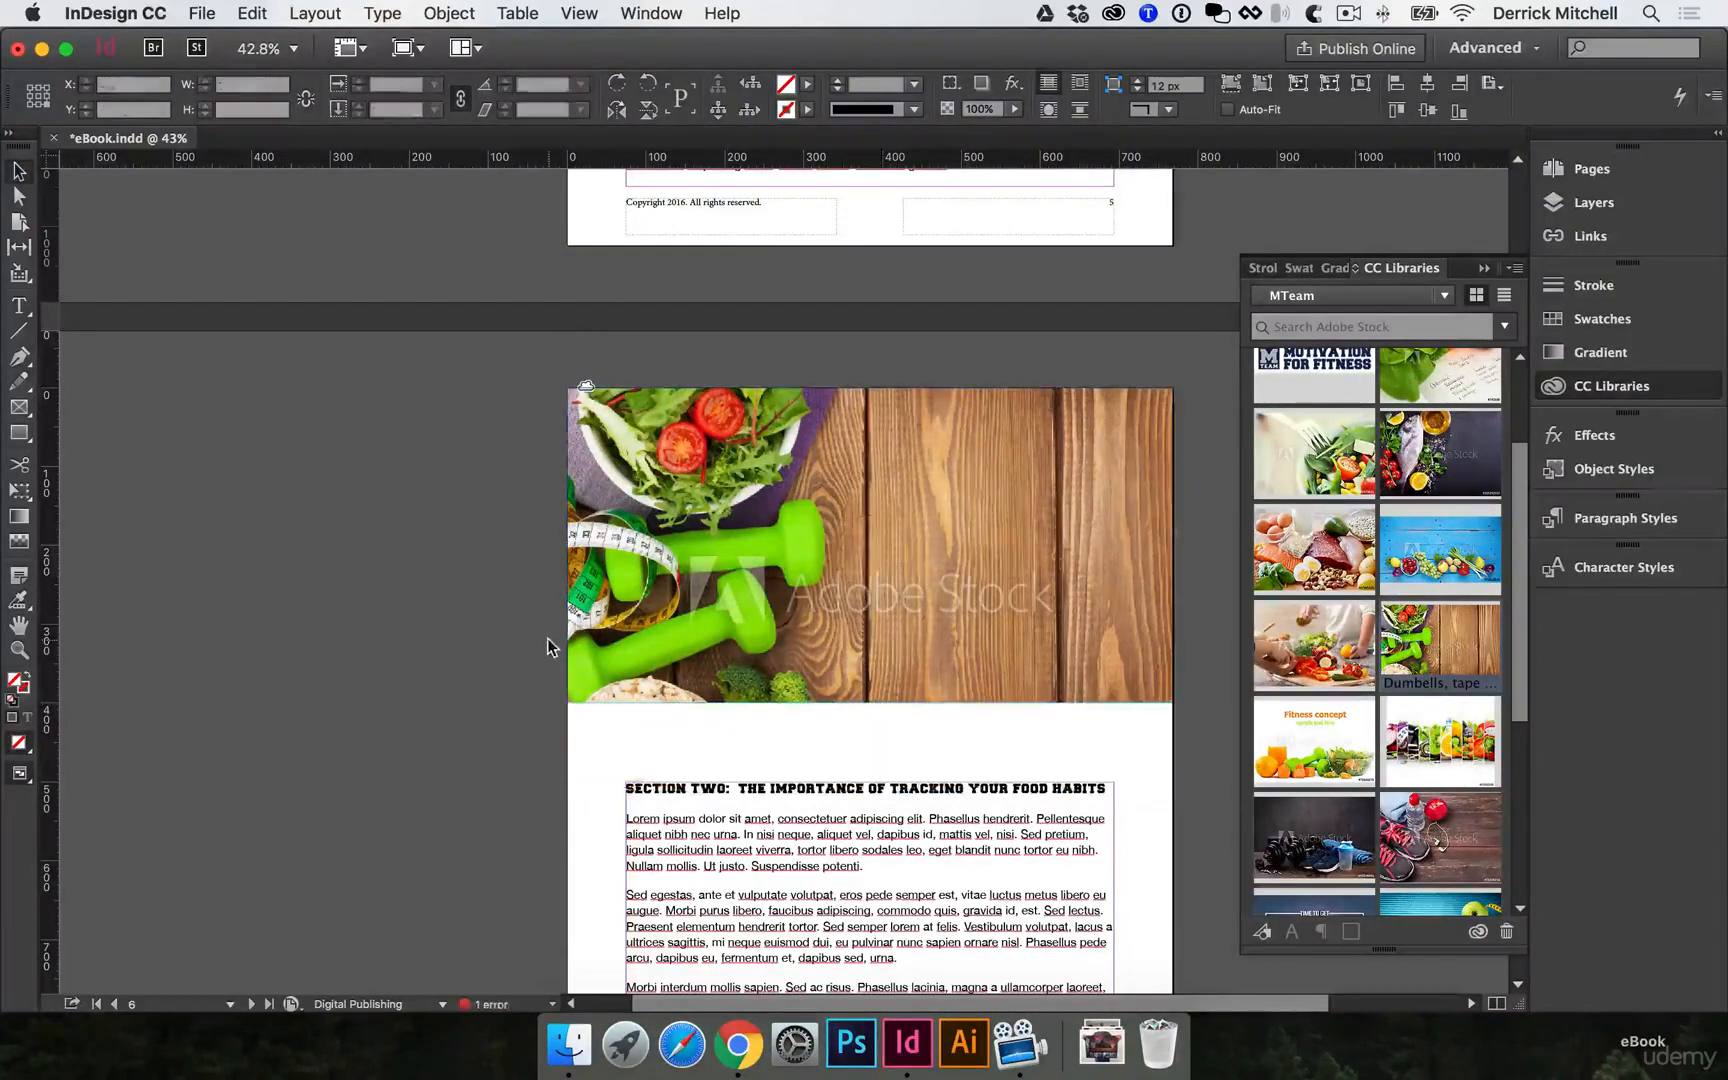
# Review the section pages through to the overset text on page 7, and add a new page after page 7.
pyautogui.scroll(15, 595, 447)
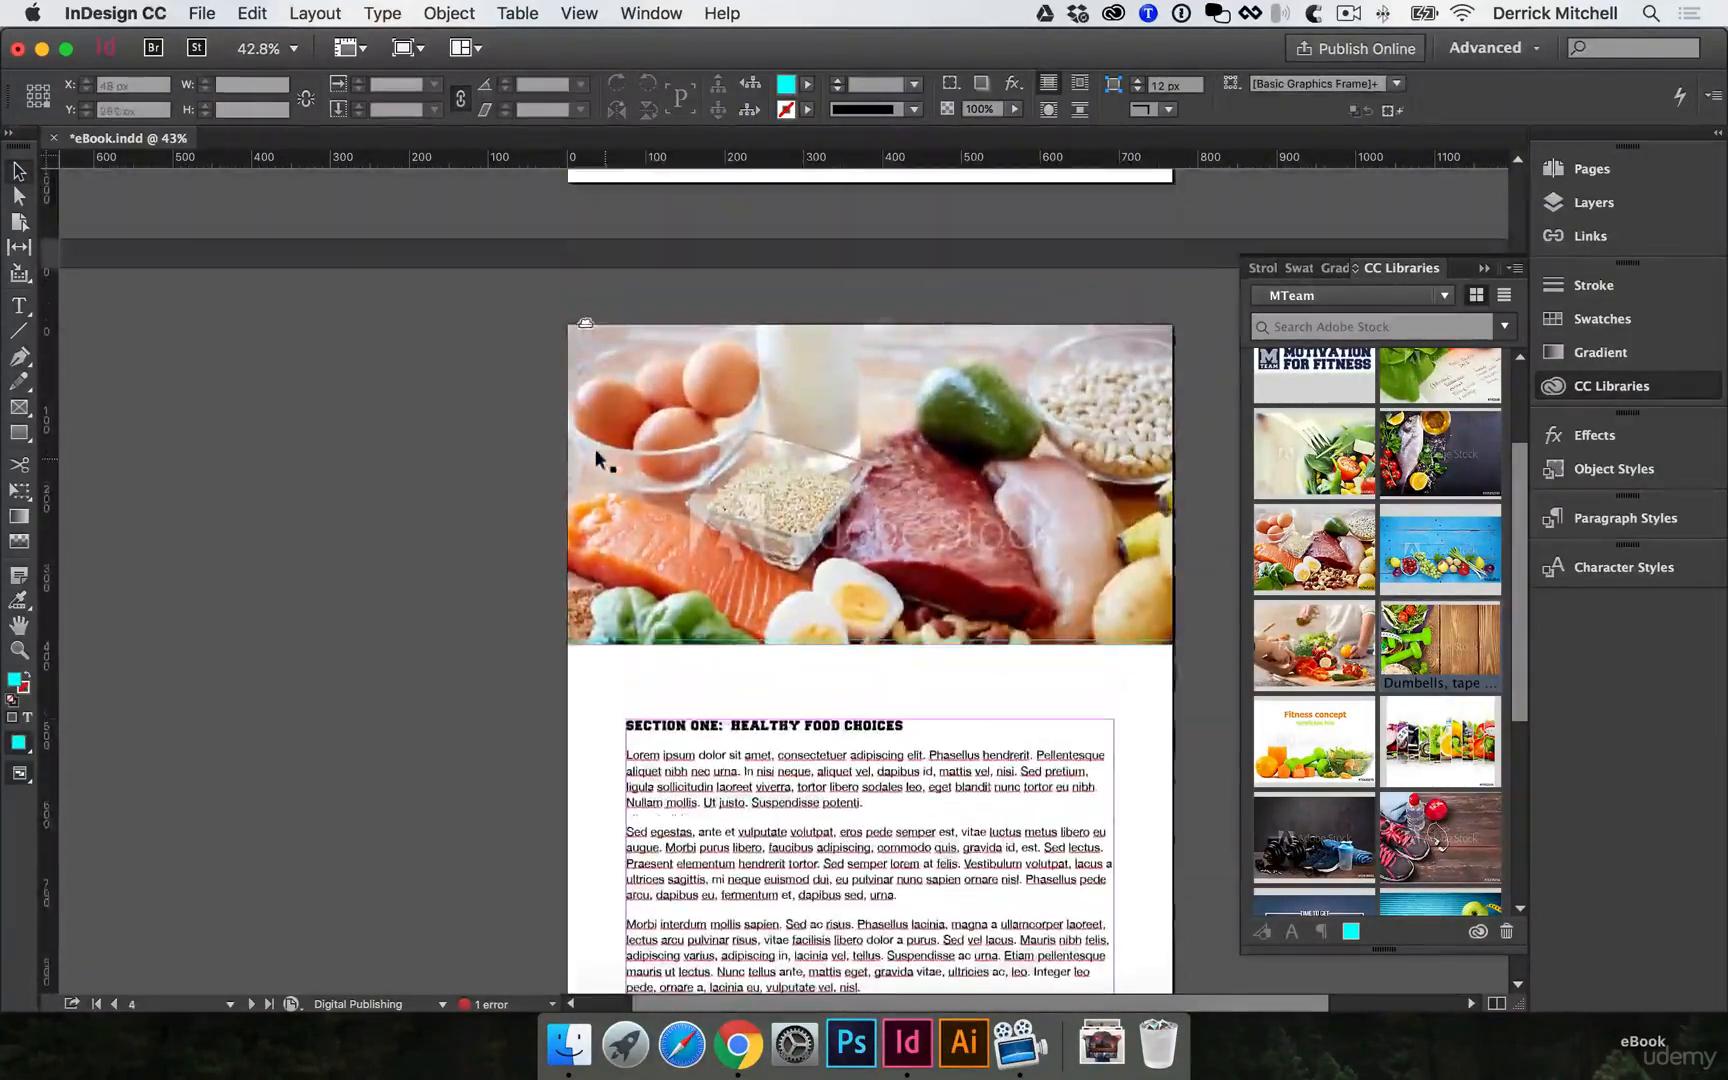
pyautogui.scroll(10, 595, 448)
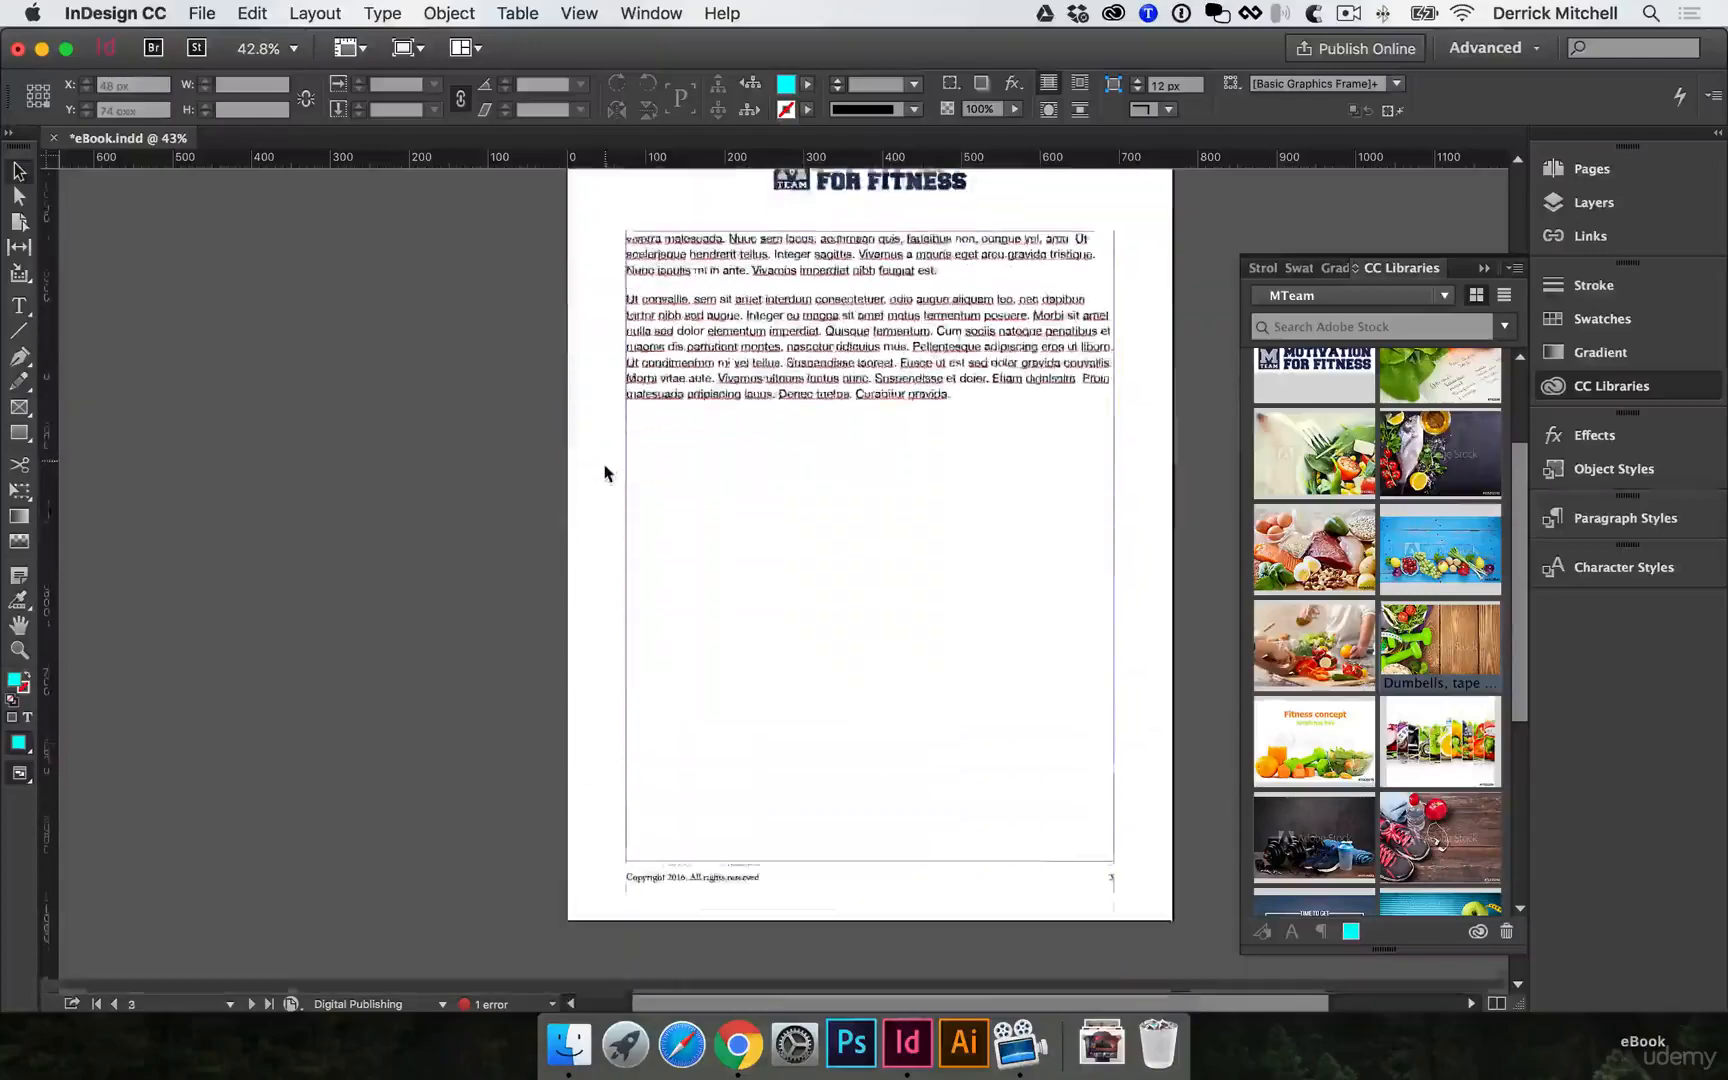
pyautogui.scroll(-20, 605, 473)
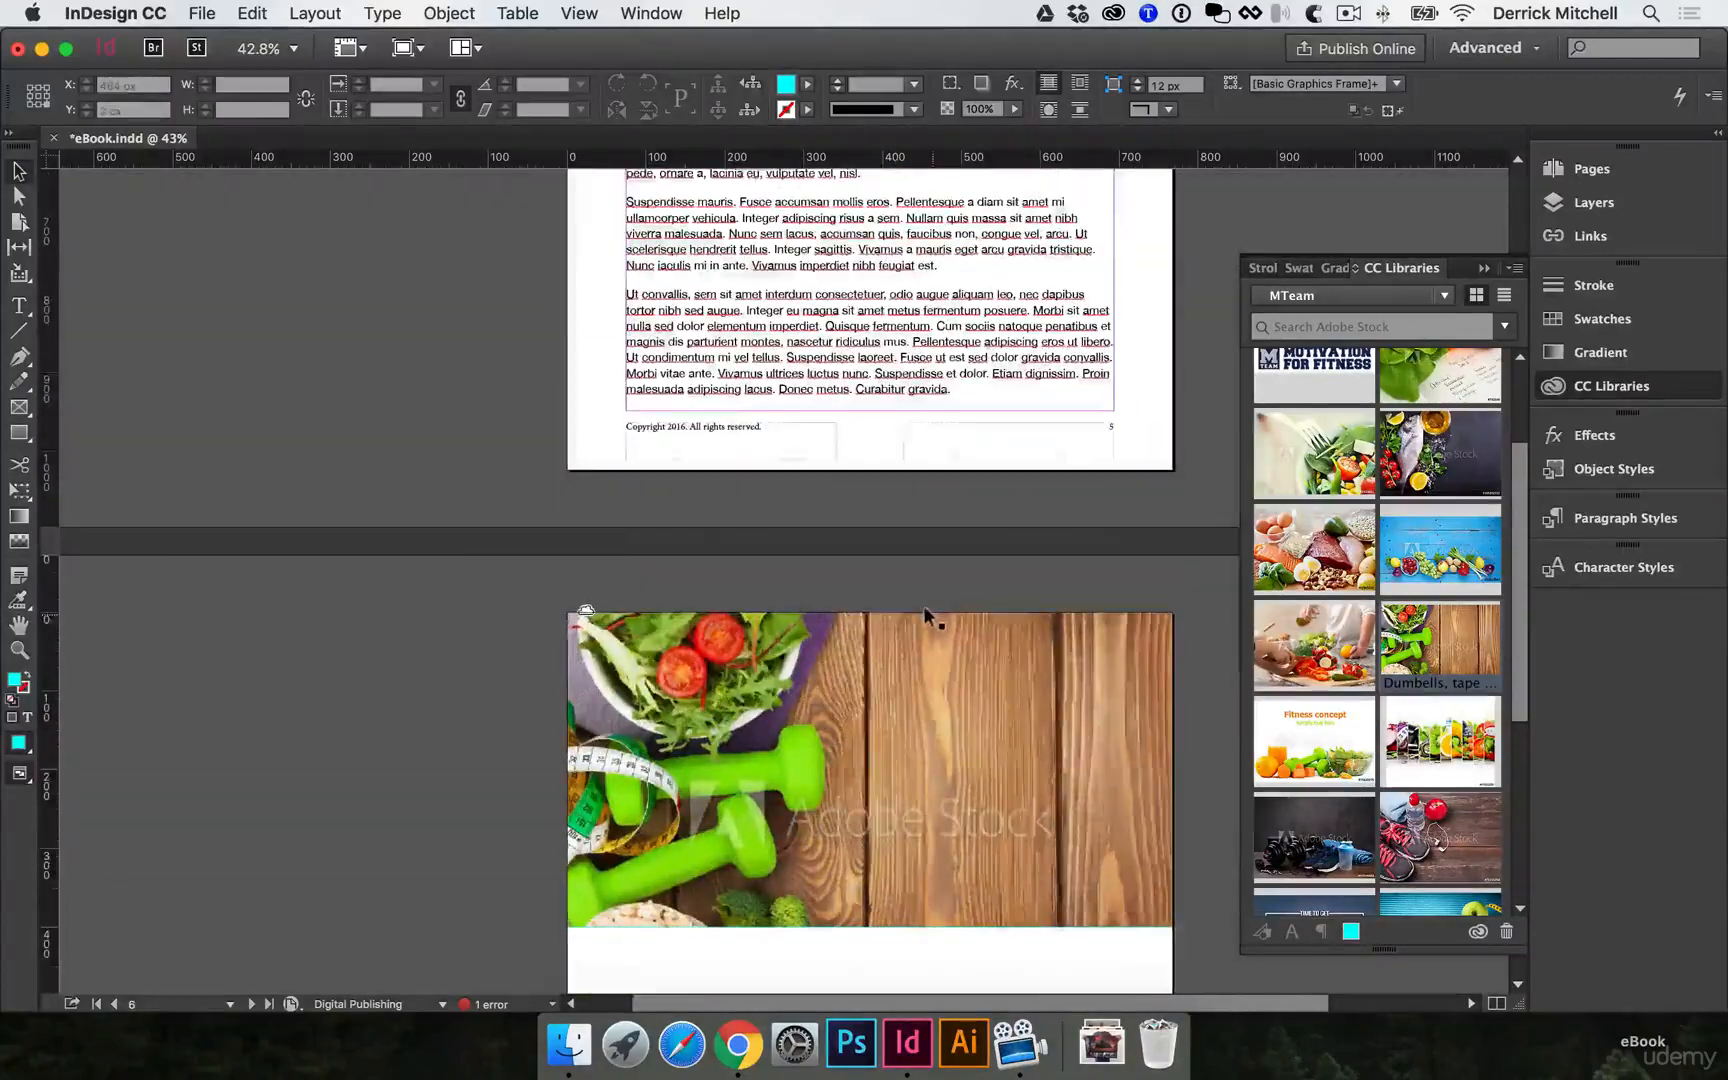
pyautogui.scroll(-20, 950, 612)
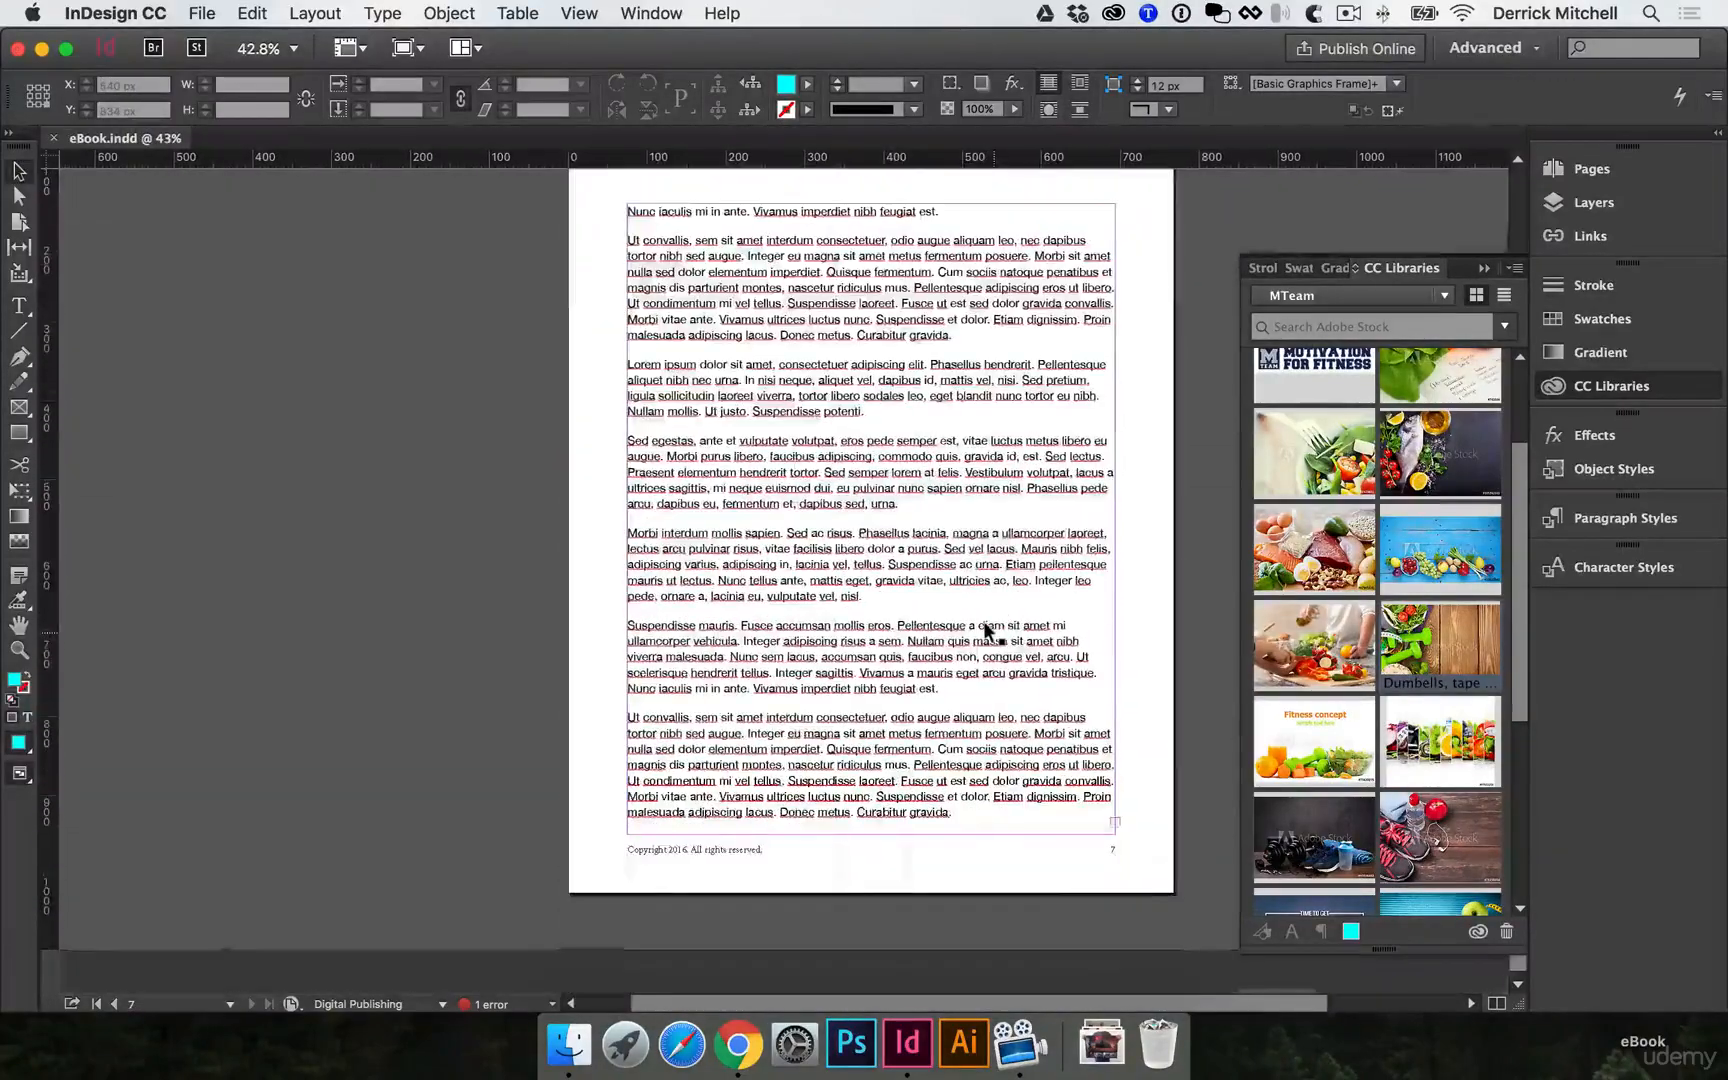
pyautogui.hscroll(2, 985, 628)
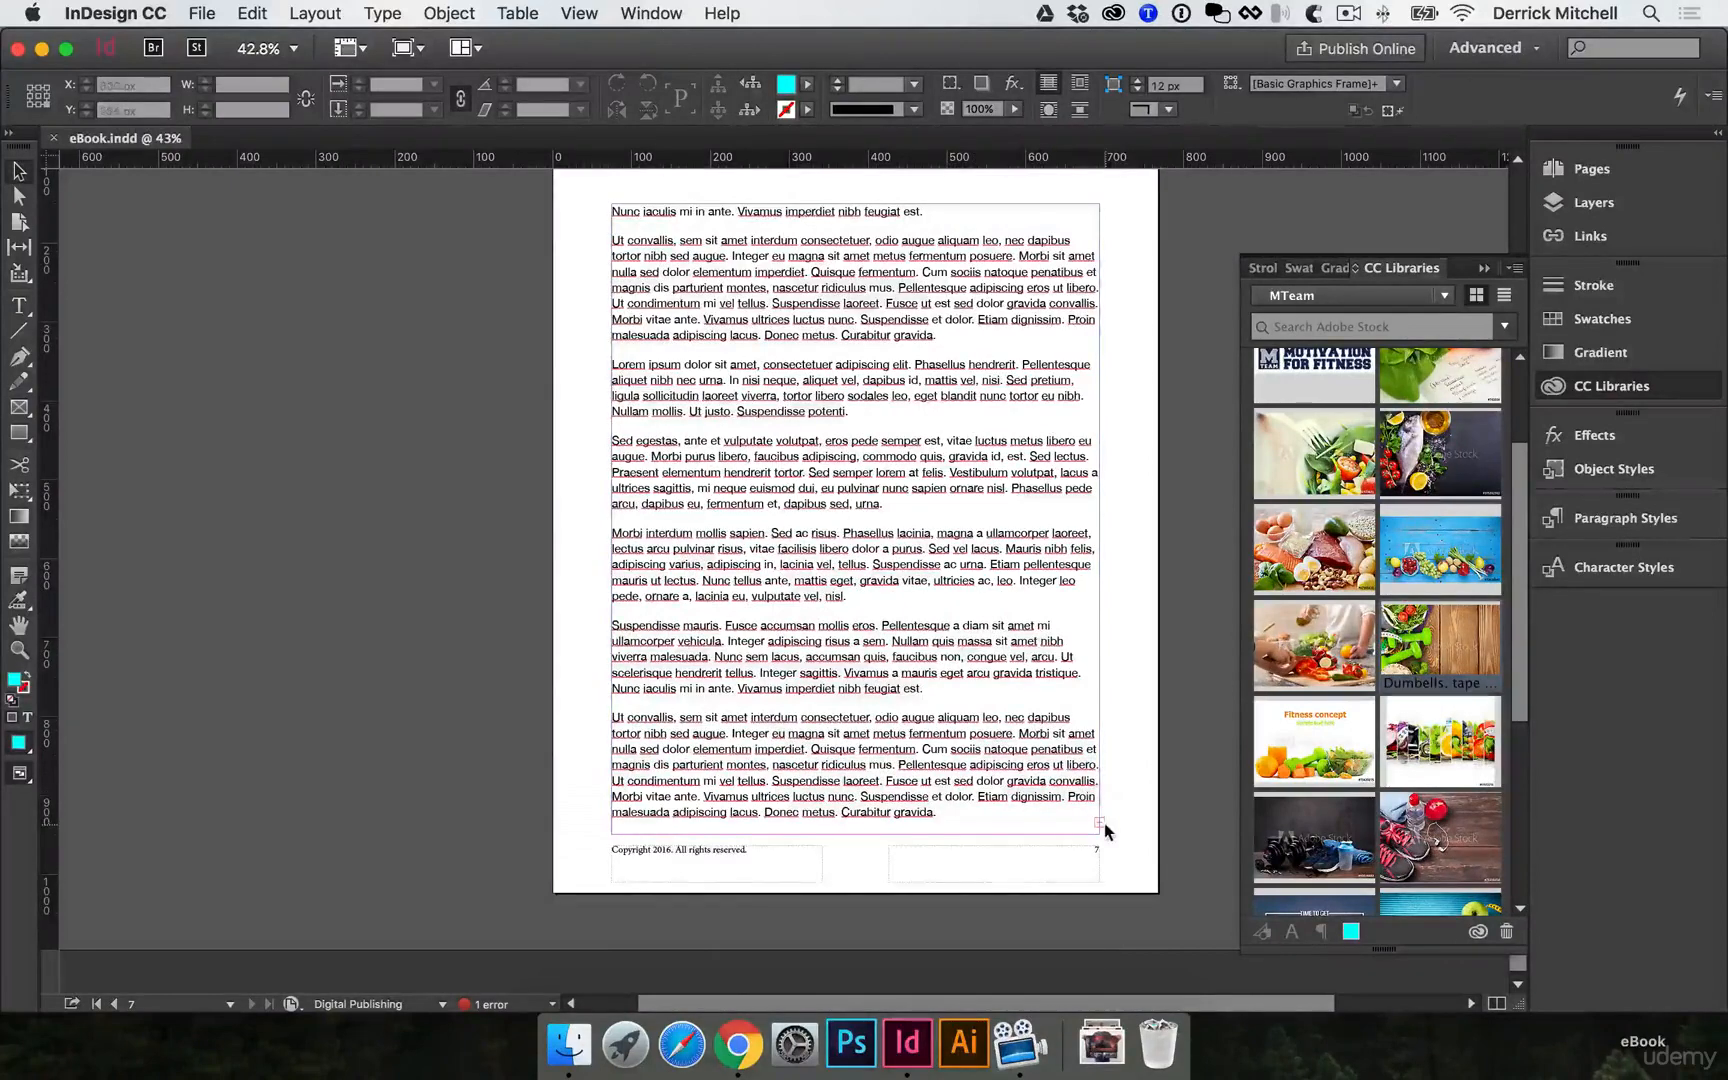
pyautogui.click(1635, 386)
pyautogui.click(1615, 176)
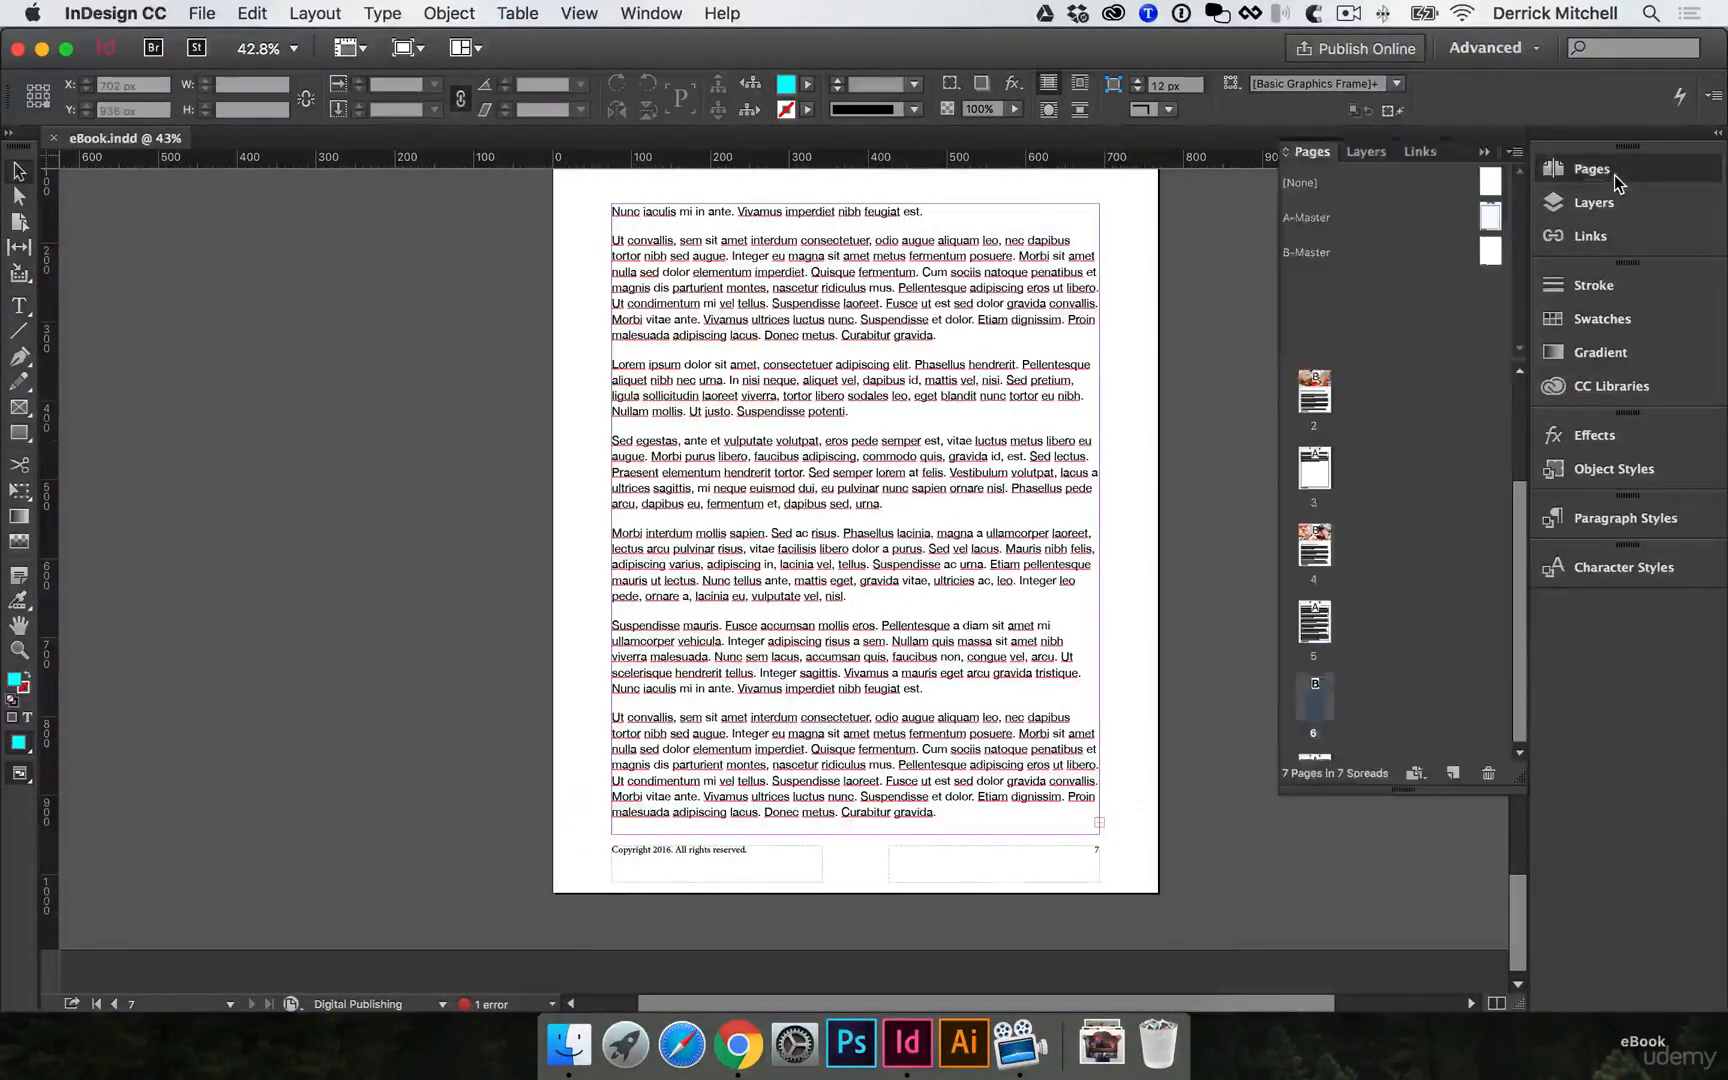
pyautogui.scroll(-2, 1430, 558)
pyautogui.doubleClick(1312, 728)
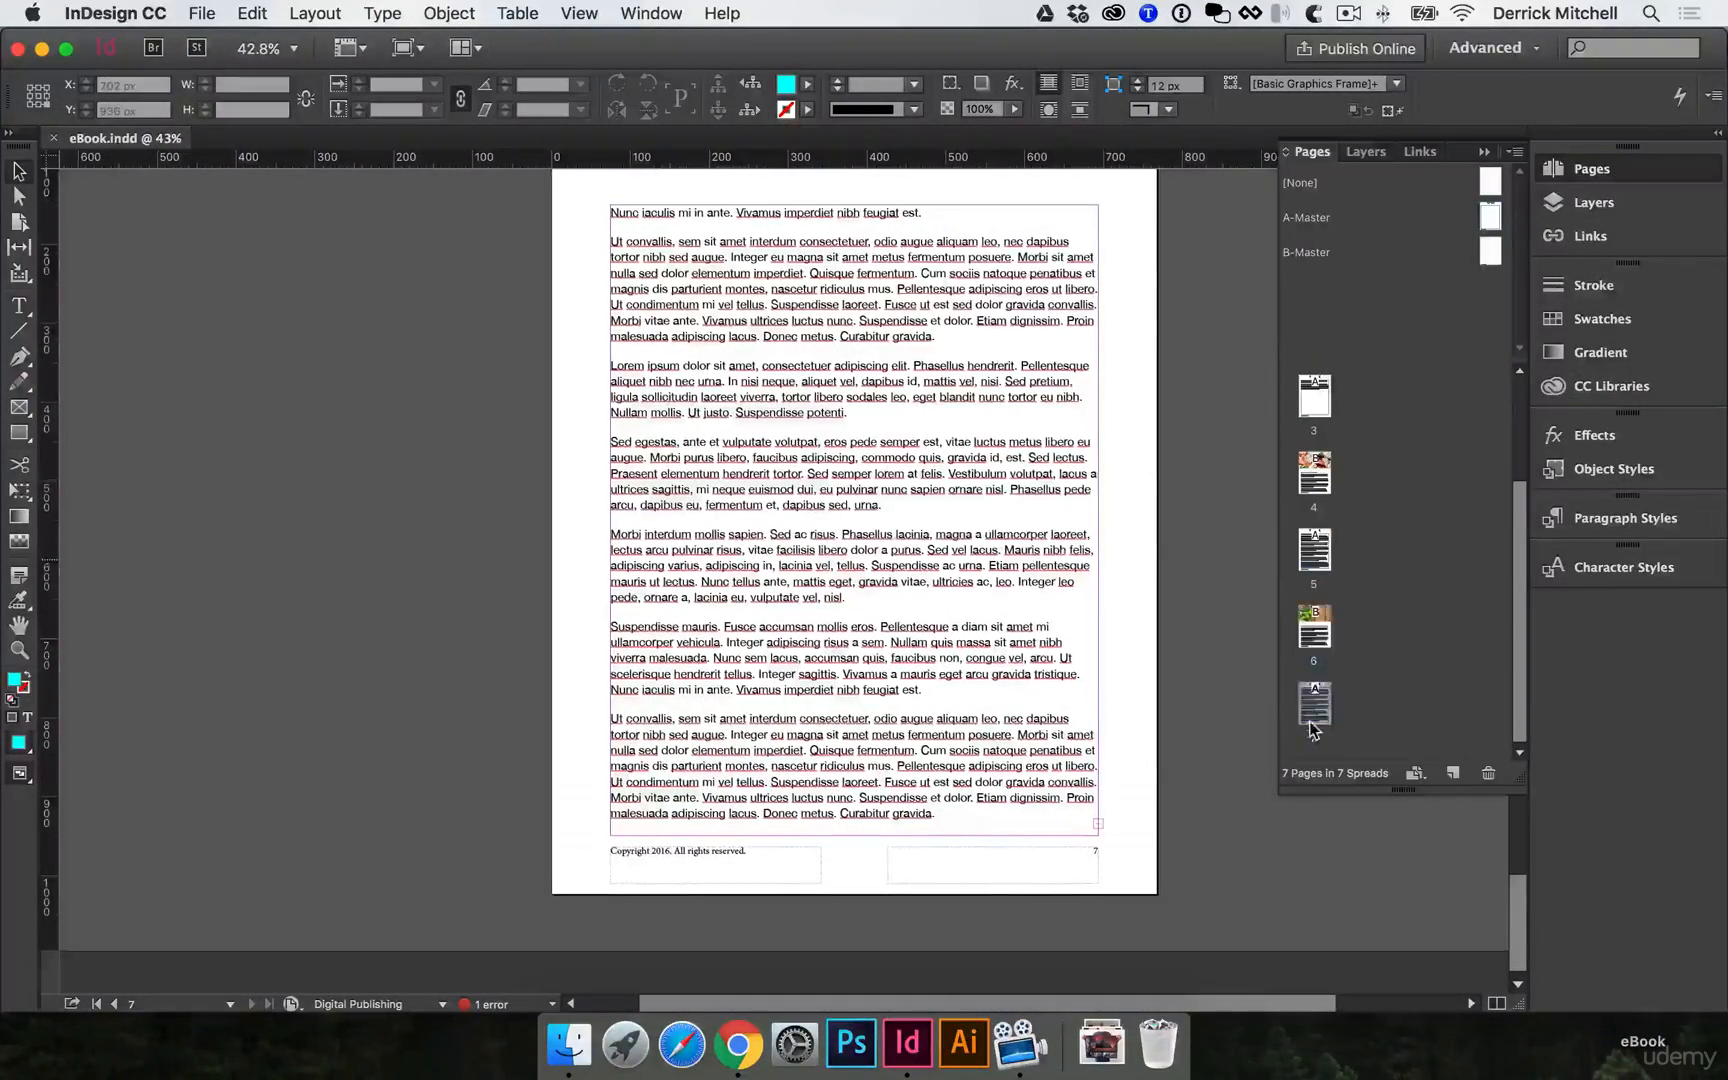
pyautogui.click(1458, 772)
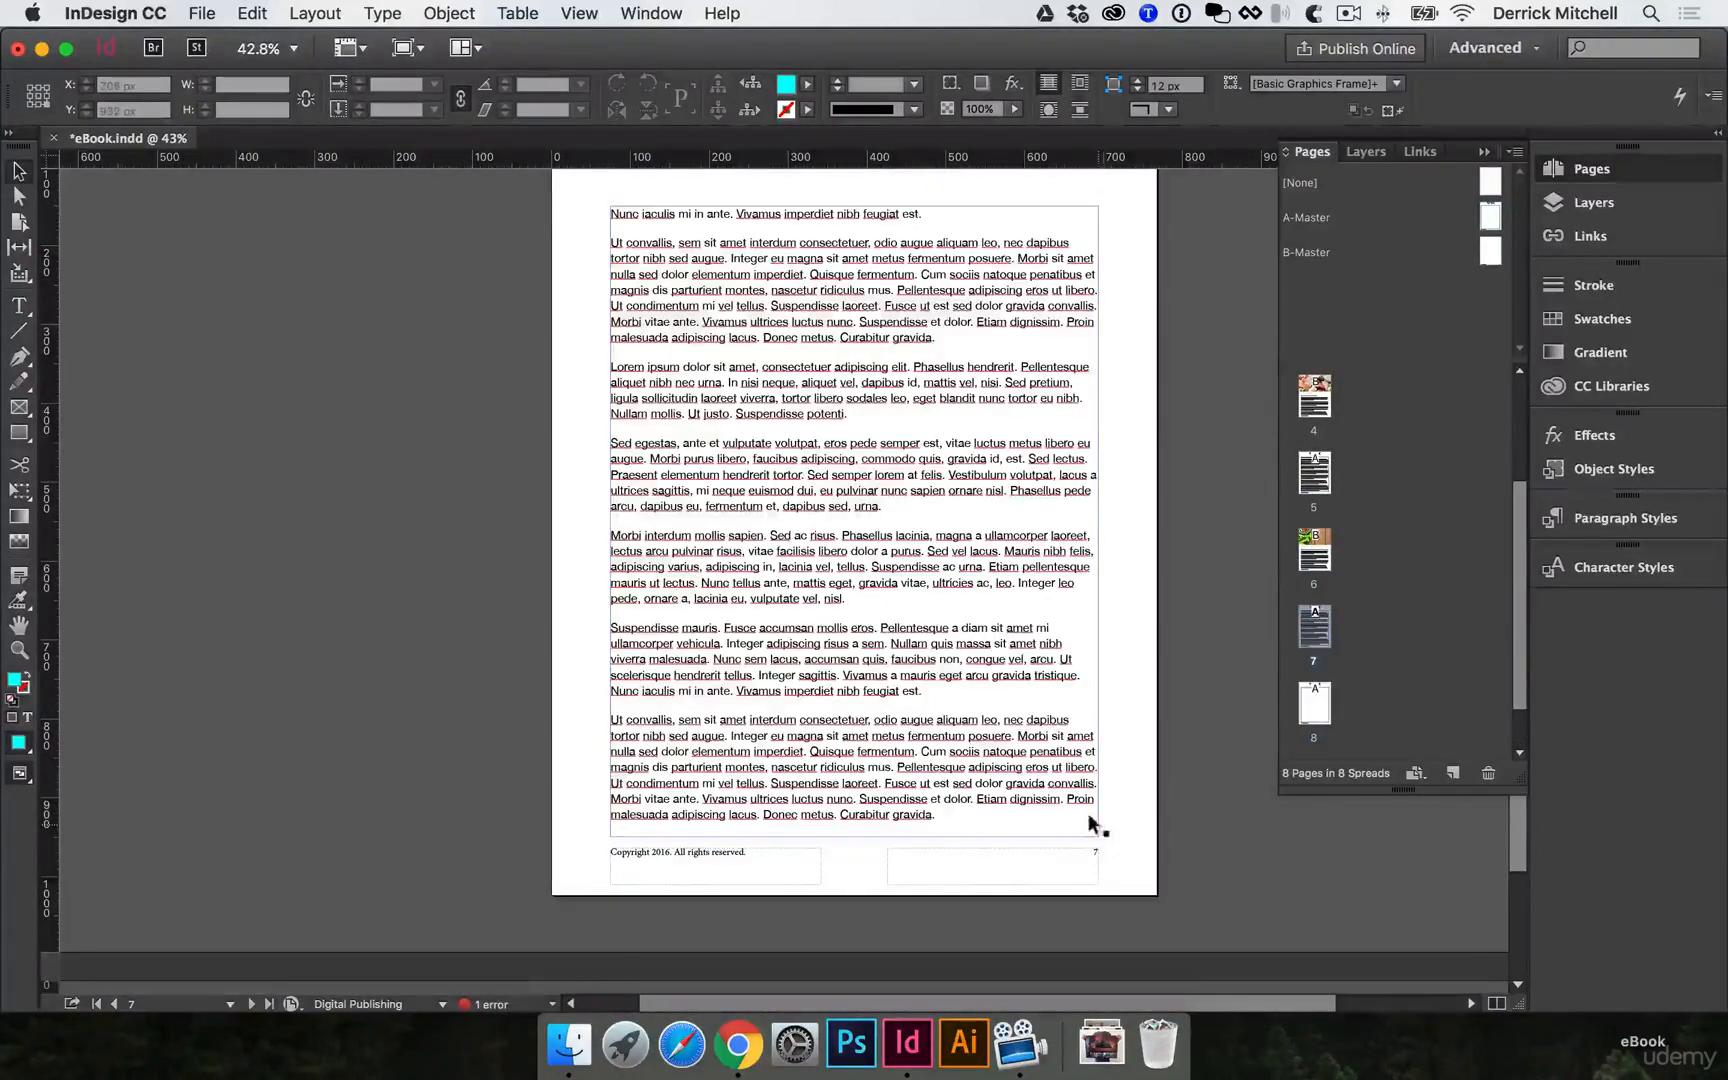
# Flow the overset text from page 7 into a threaded text frame at page 8's margins, 618 px wide and 799 px high.
pyautogui.click(1088, 800)
pyautogui.click(1098, 827)
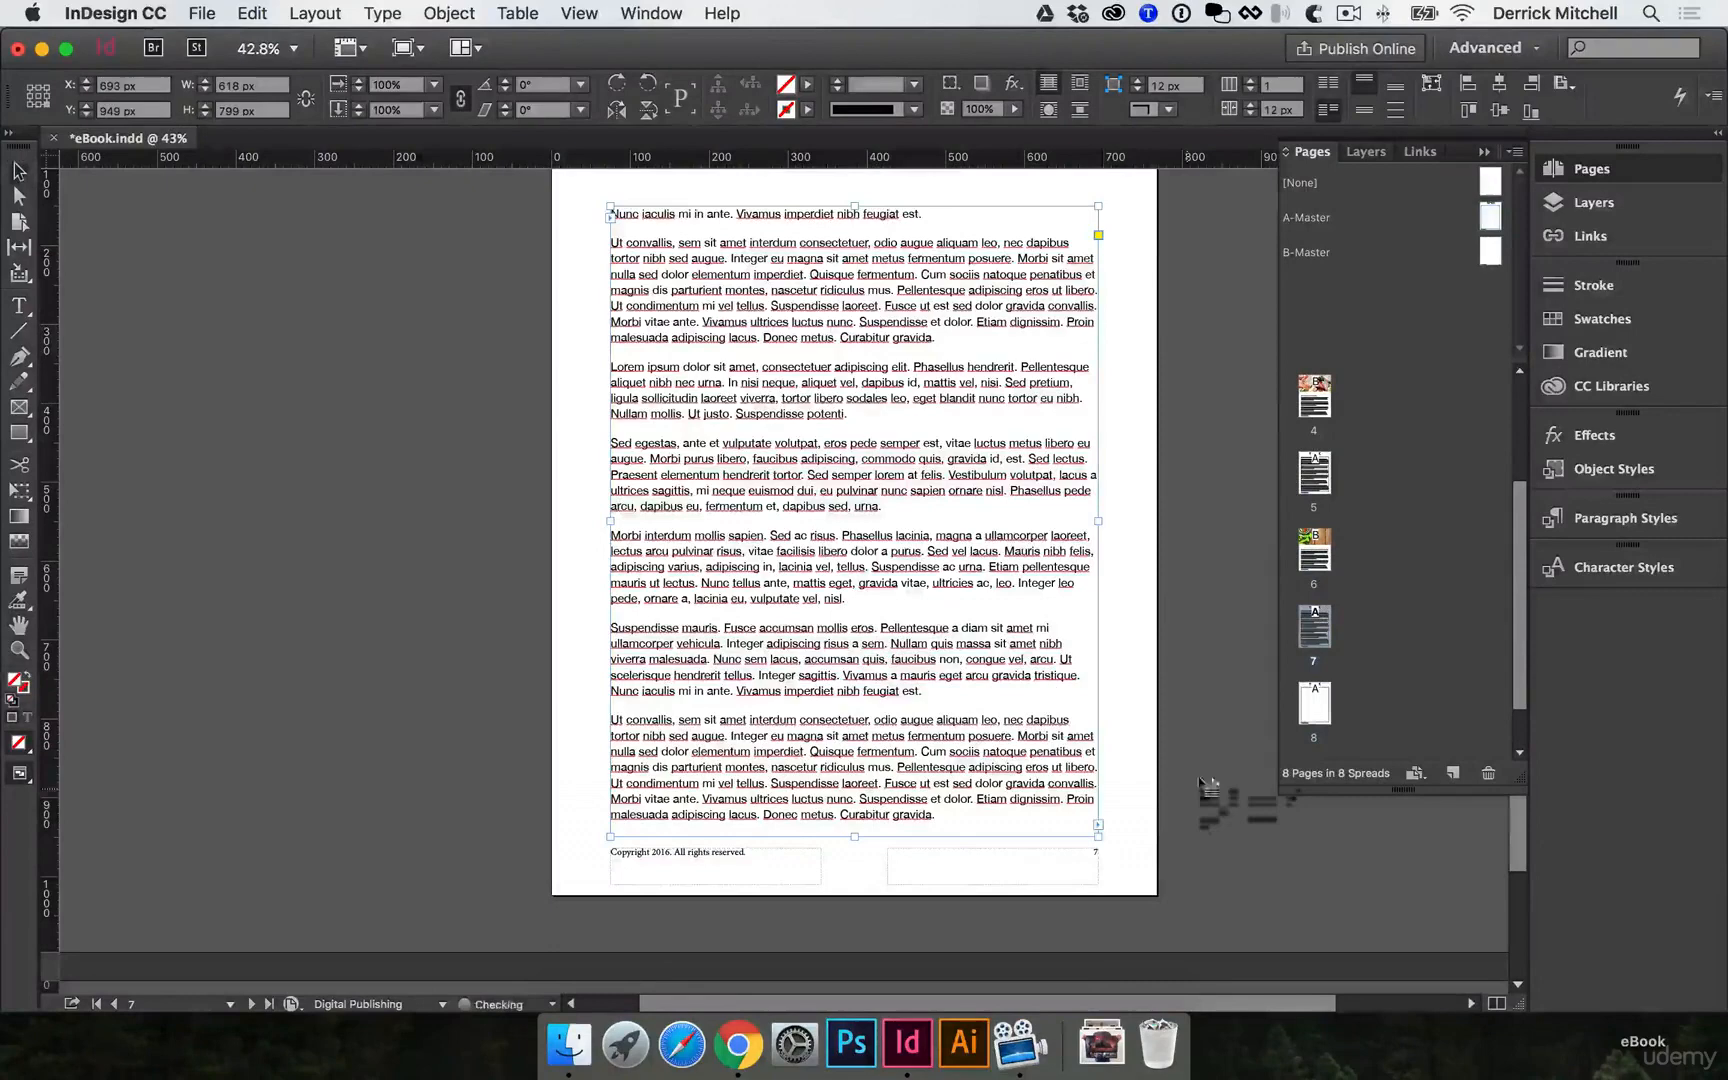
pyautogui.doubleClick(1314, 705)
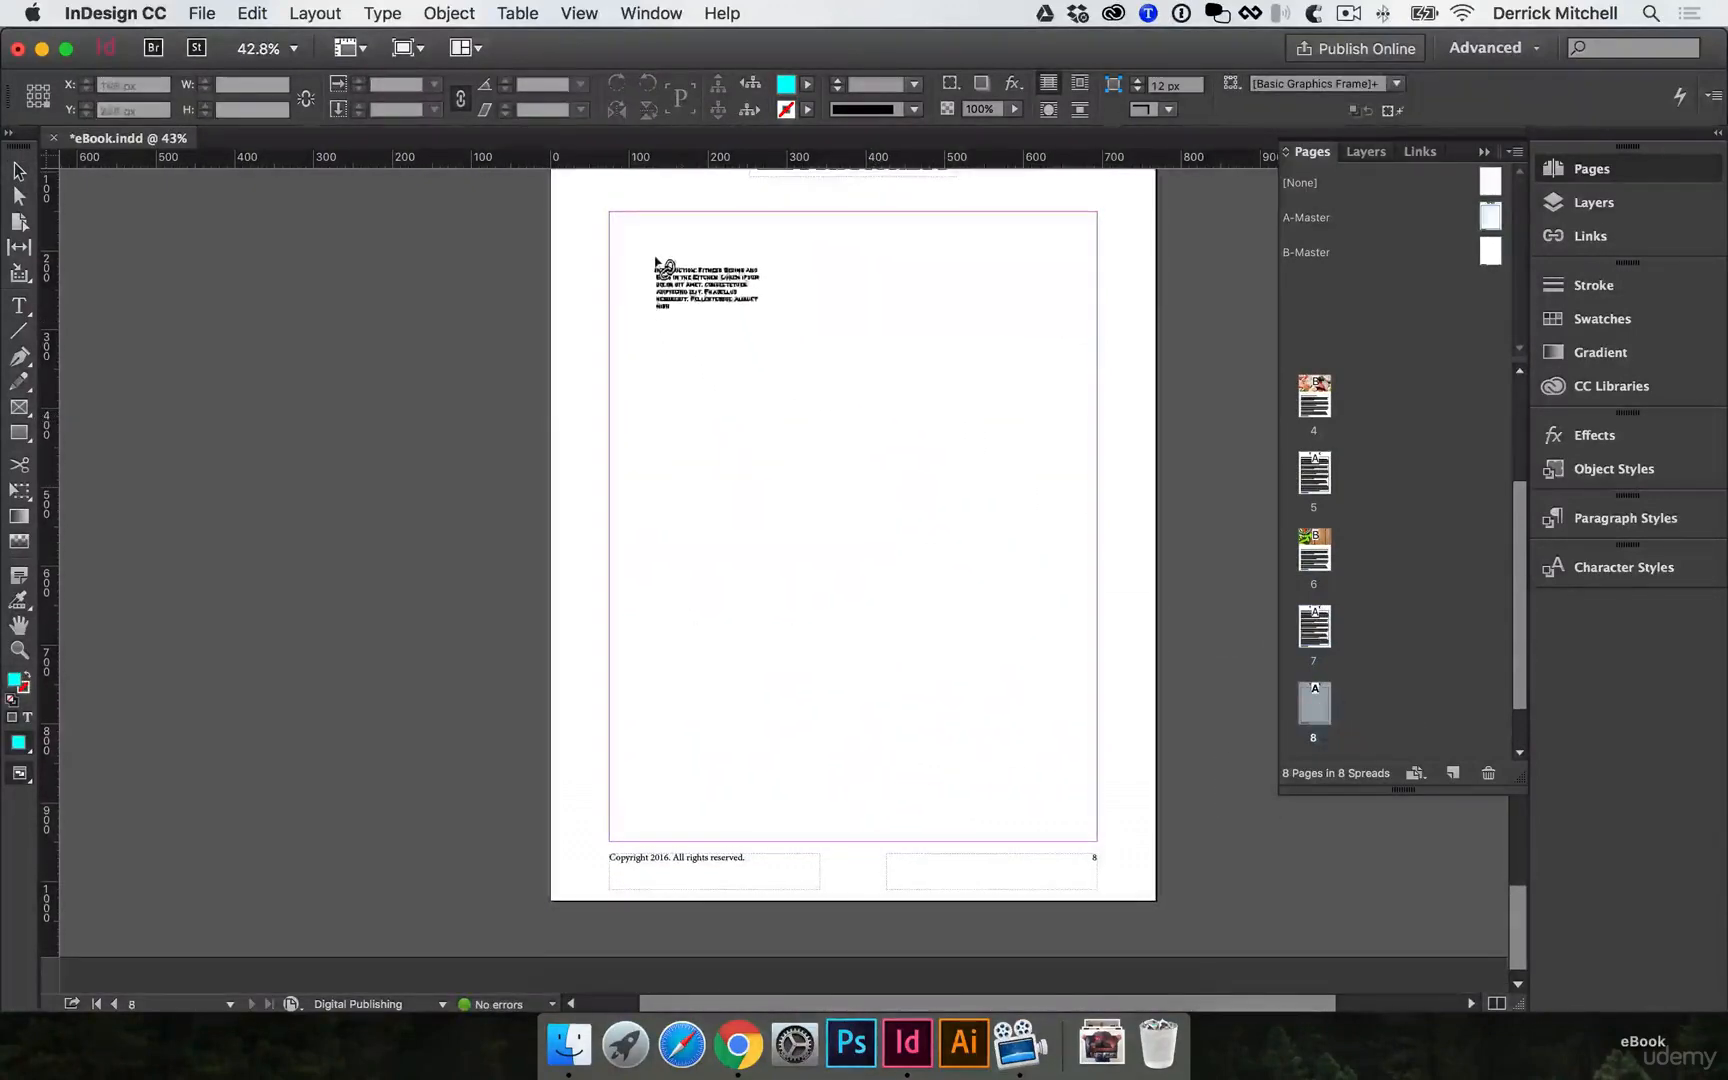
pyautogui.click(610, 215)
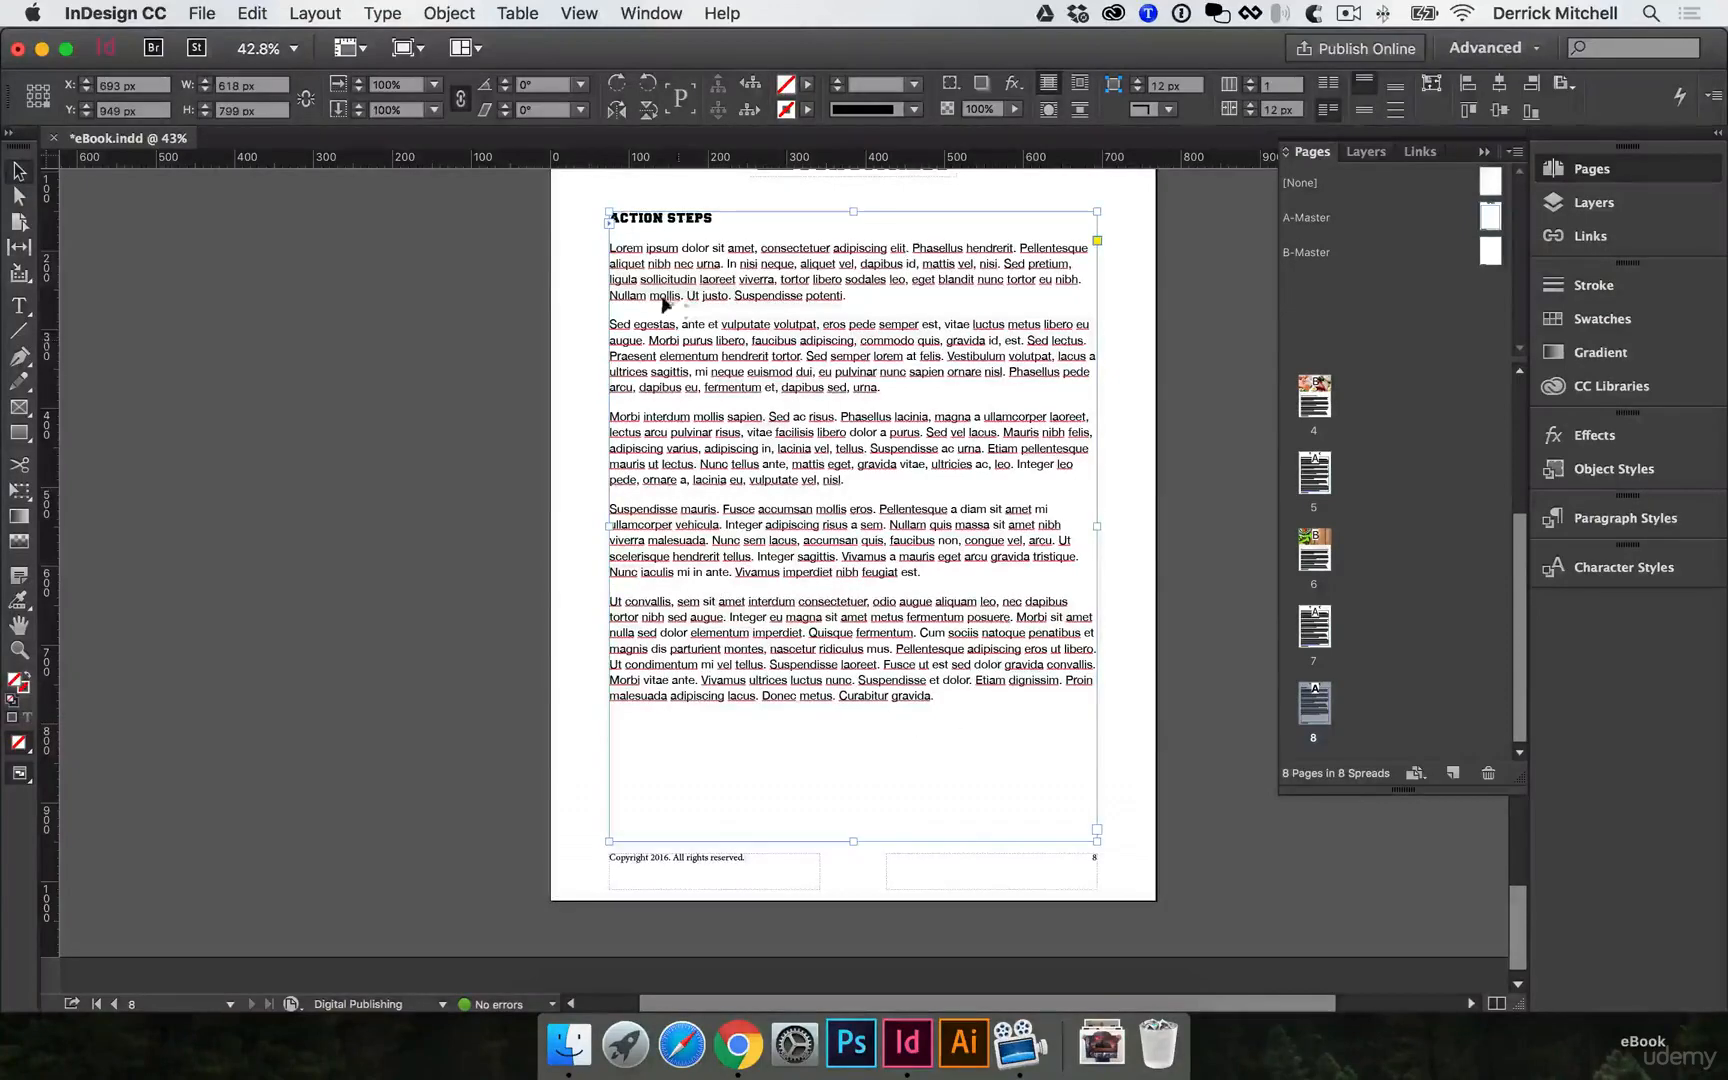
pyautogui.click(1134, 464)
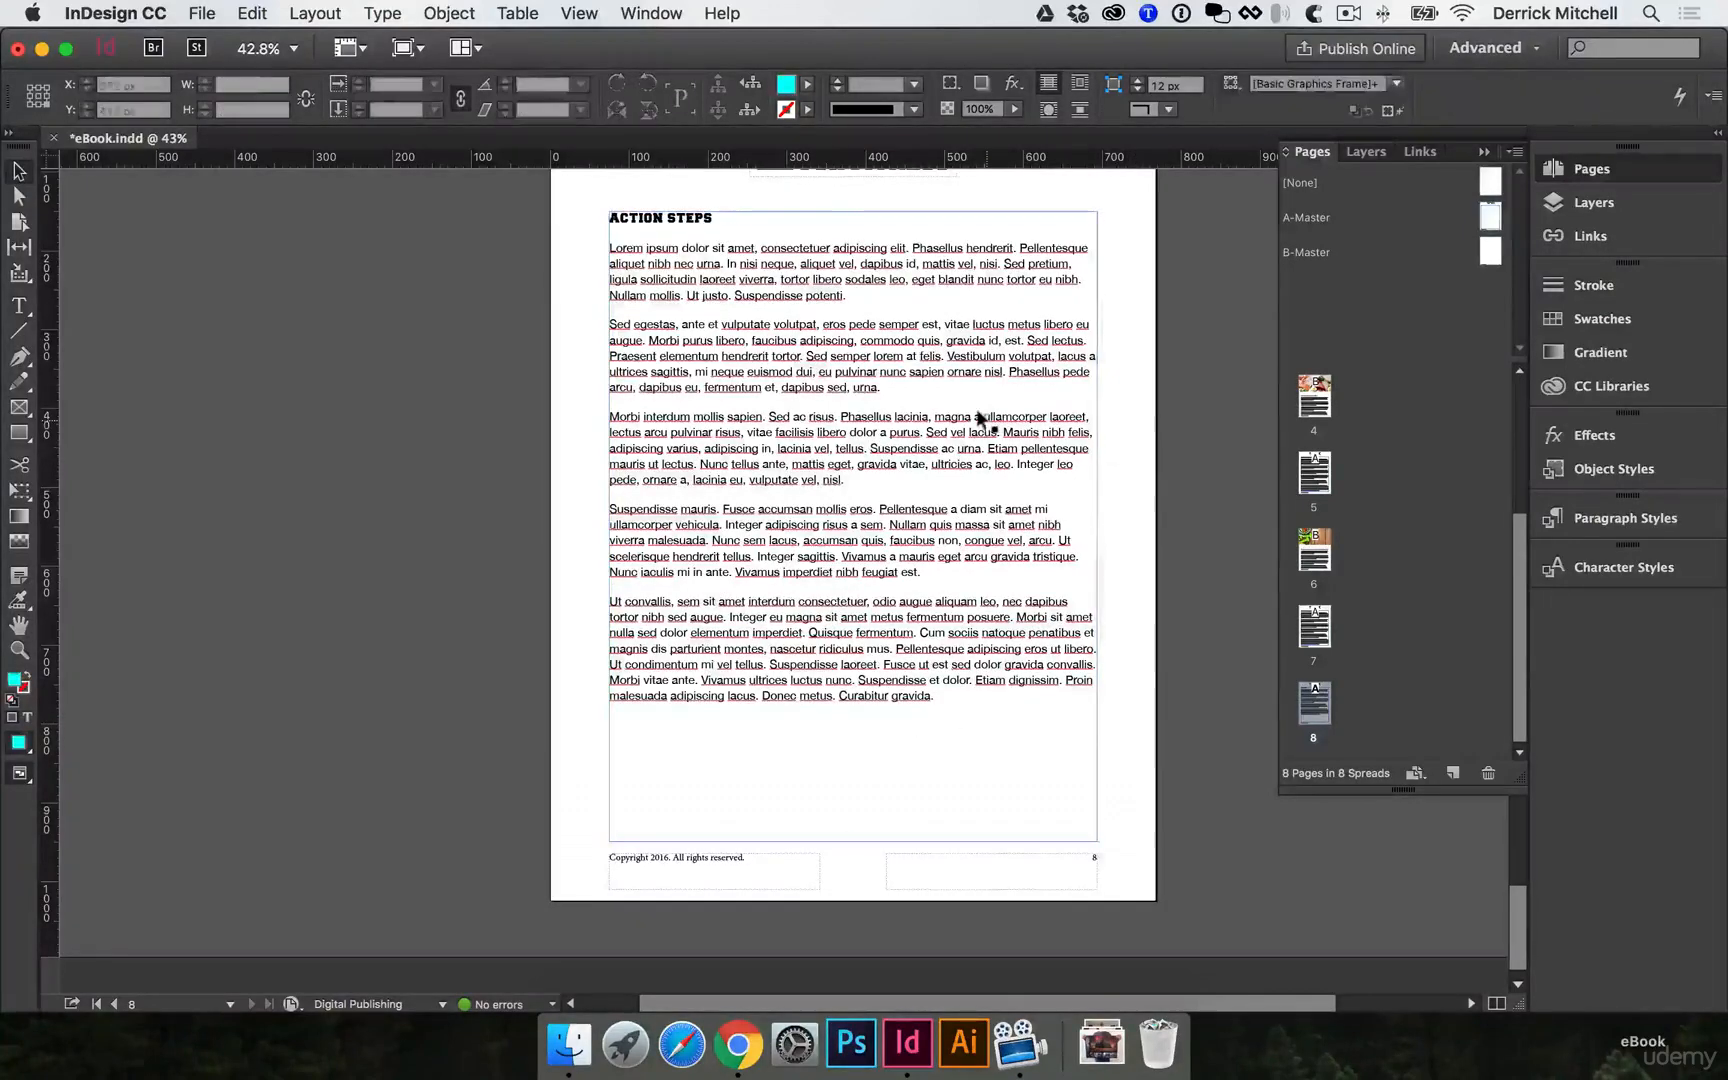
# Apply B-Master to page 8 and lower the top edge of the Action Steps text frame to the margin, making it 449 px high.
pyautogui.scroll(1, 995, 417)
pyautogui.scroll(5, 900, 398)
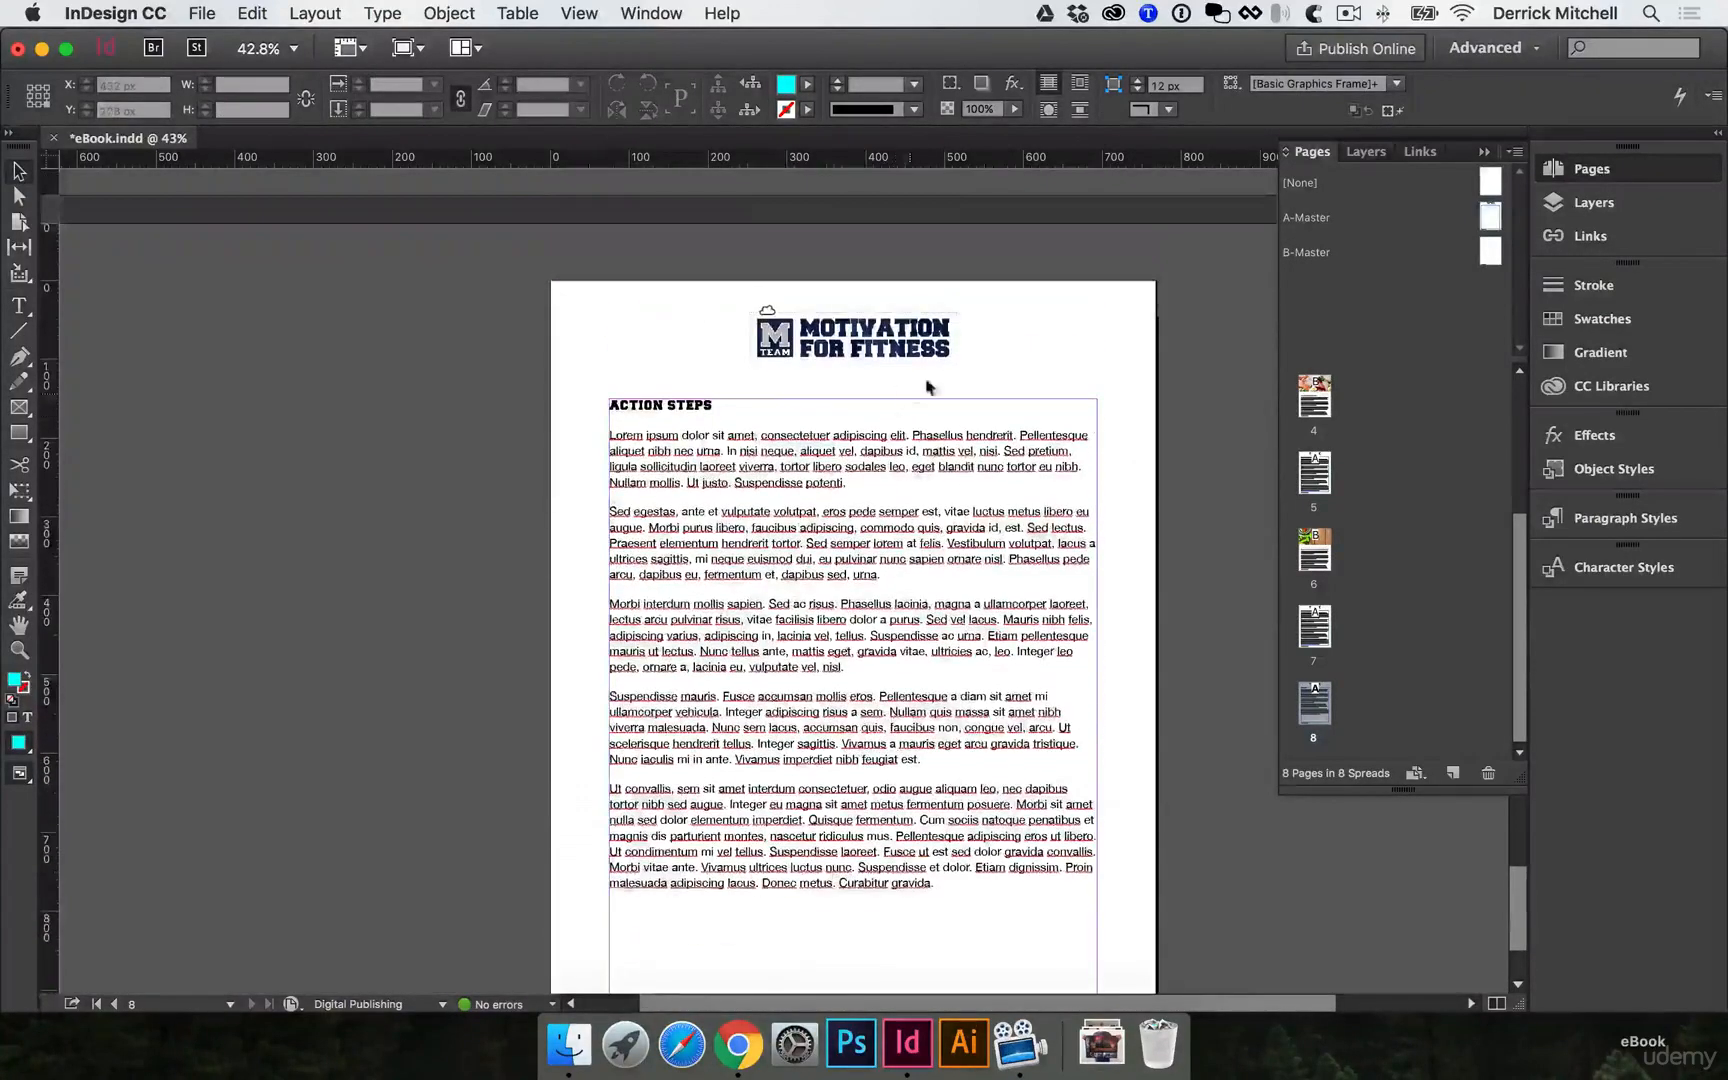
pyautogui.moveTo(1491, 257); pyautogui.dragTo(1314, 703)
pyautogui.click(868, 438)
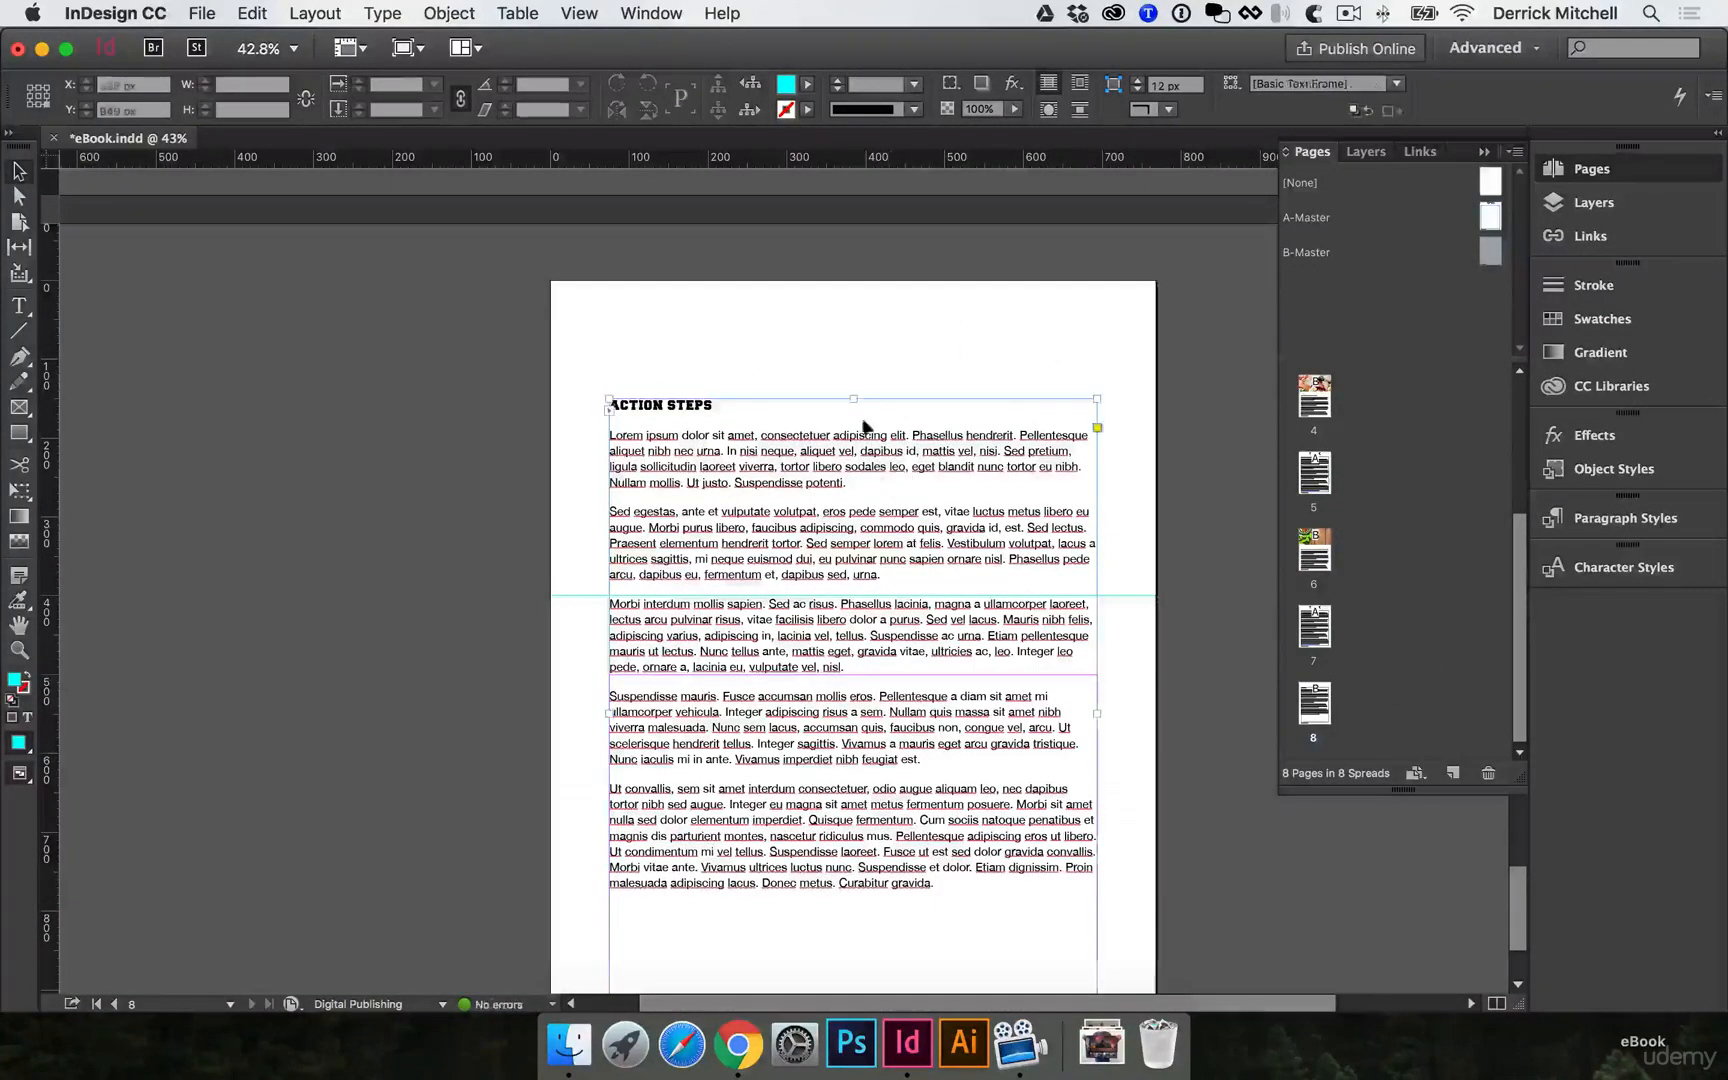
pyautogui.moveTo(849, 390); pyautogui.dragTo(854, 674)
pyautogui.scroll(-3, 854, 694)
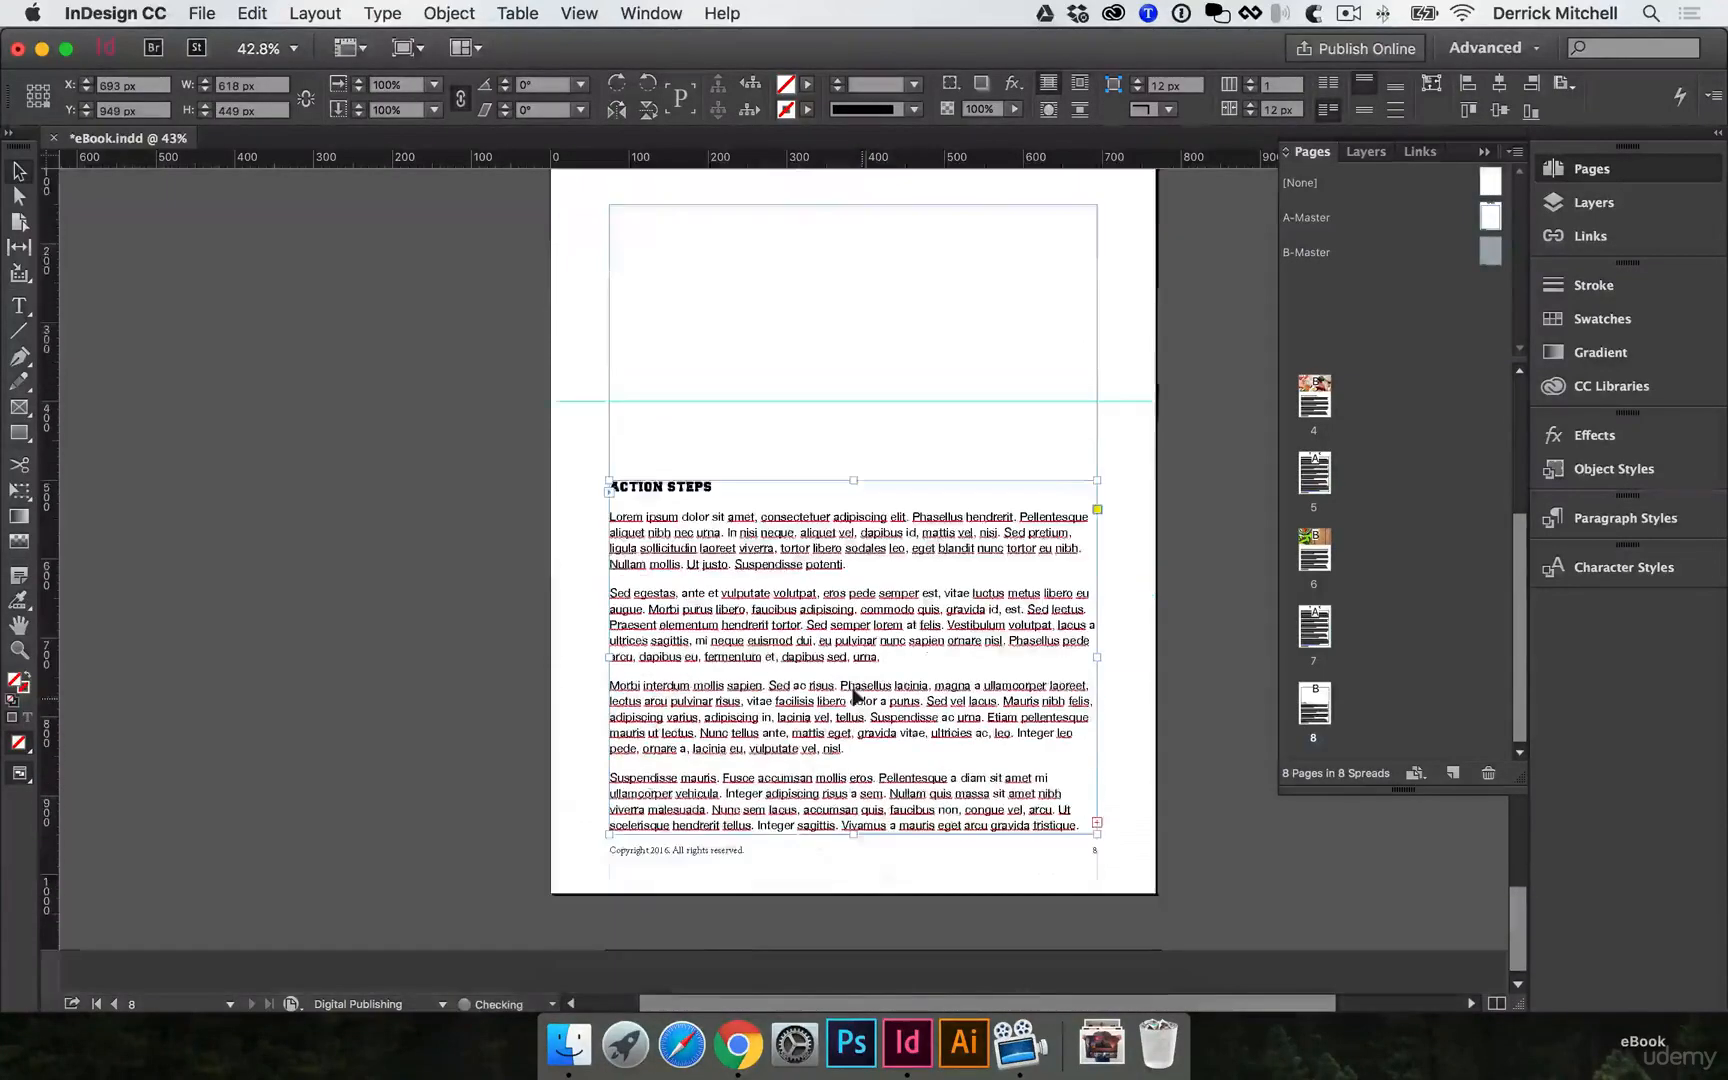
pyautogui.scroll(4, 884, 628)
pyautogui.press('super+z')
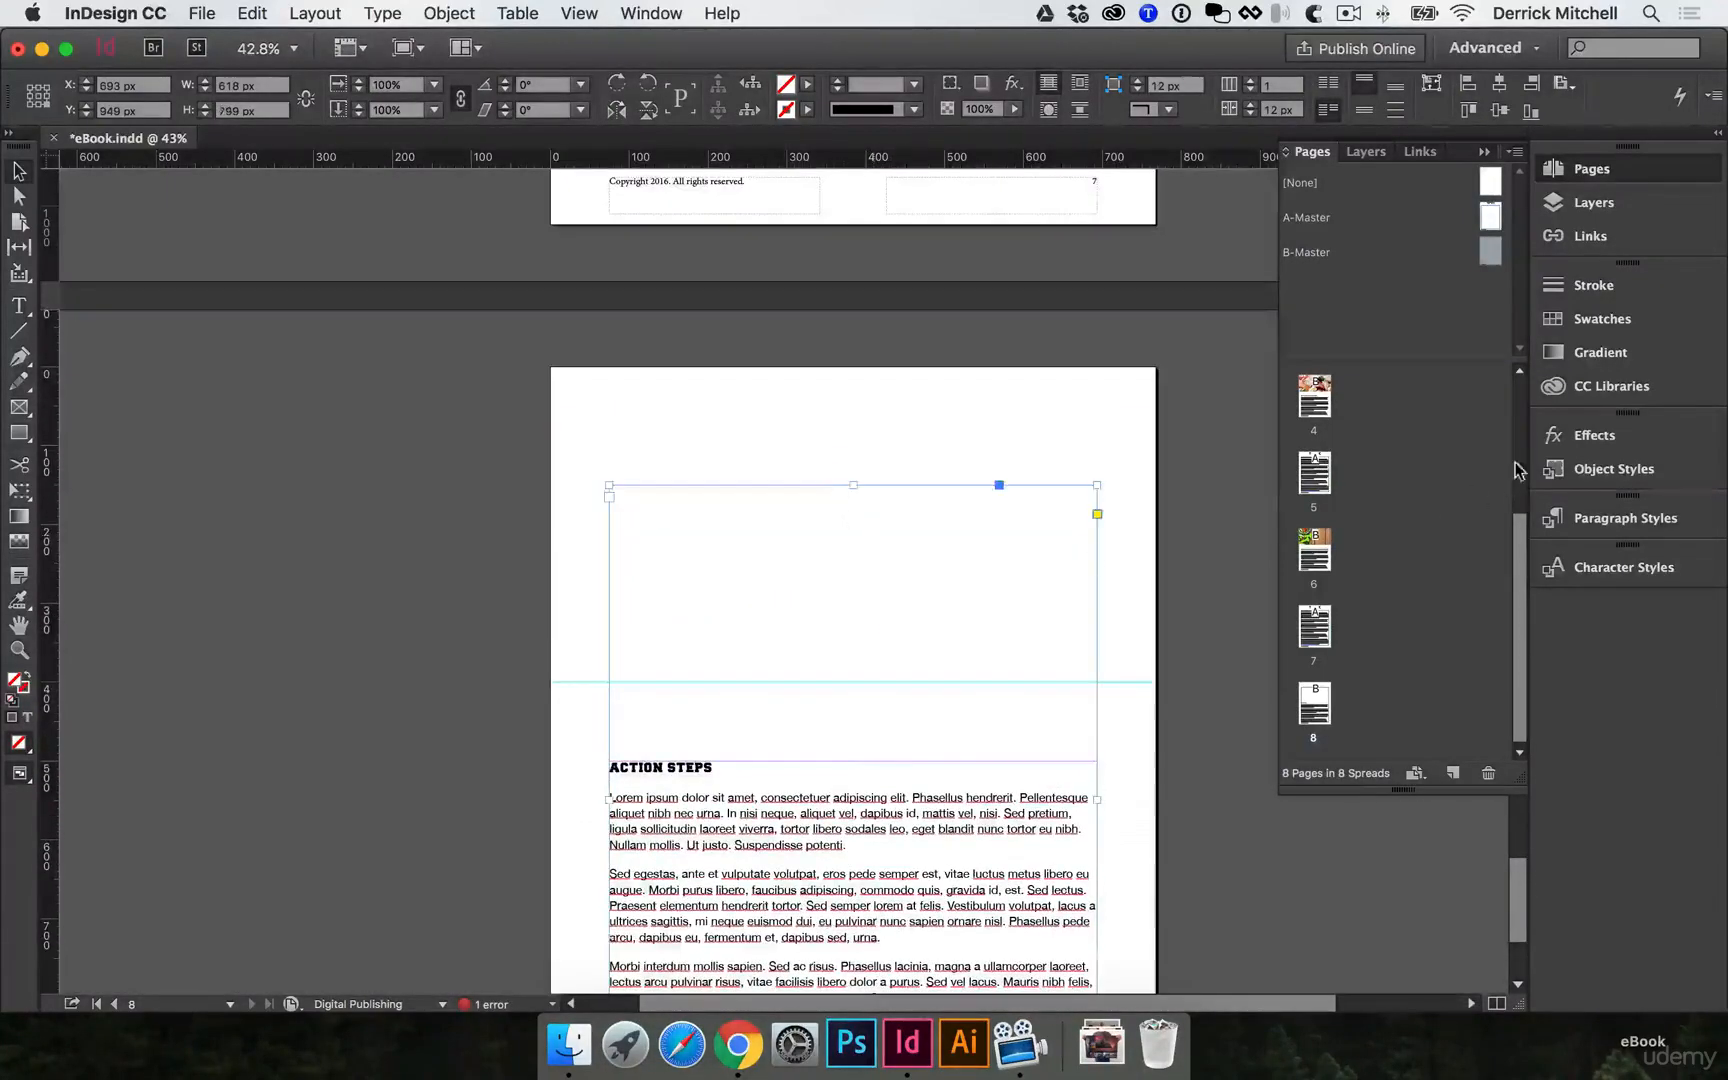
# Place the "Healthy food. V..." library image 768 px wide across the top of page 8 and crop its bottom to the horizontal guide.
pyautogui.click(1610, 386)
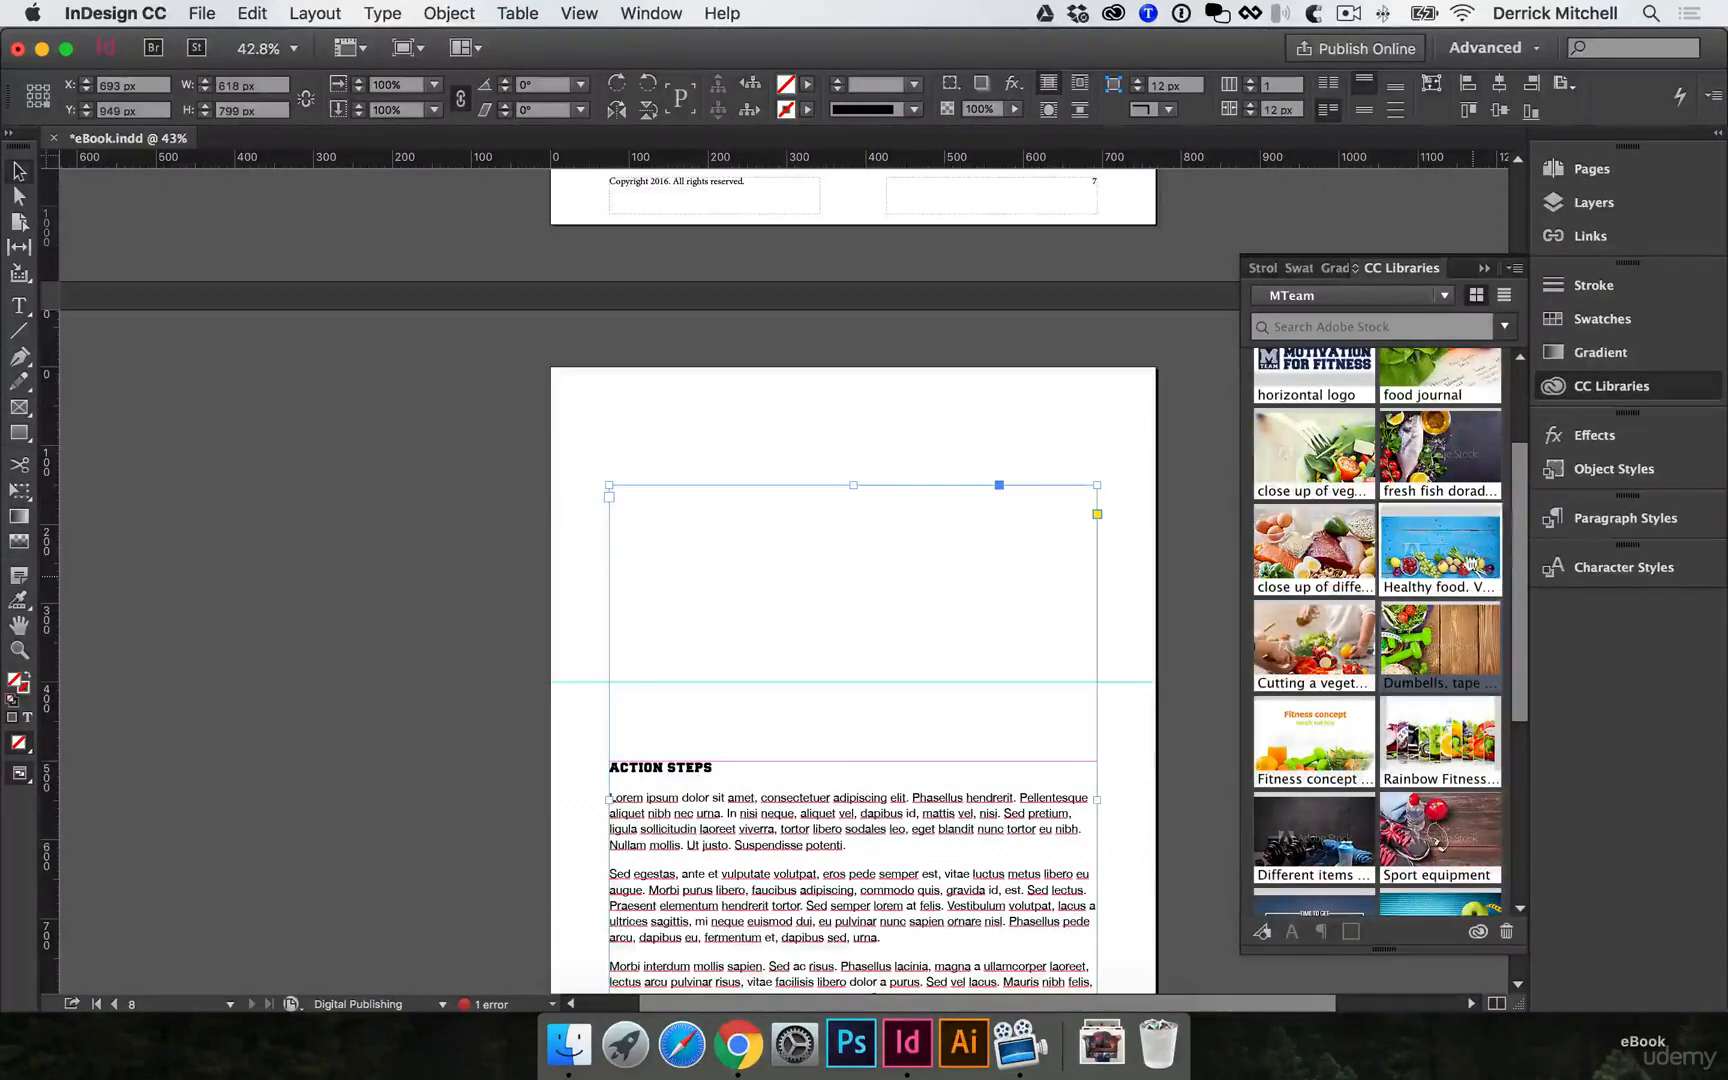
pyautogui.moveTo(1465, 548)
pyautogui.mouseDown()
pyautogui.moveTo(870, 625)
pyautogui.moveTo(605, 394)
pyautogui.moveTo(554, 372)
pyautogui.moveTo(957, 648)
pyautogui.moveTo(1146, 717)
pyautogui.moveTo(1154, 738)
pyautogui.mouseUp()
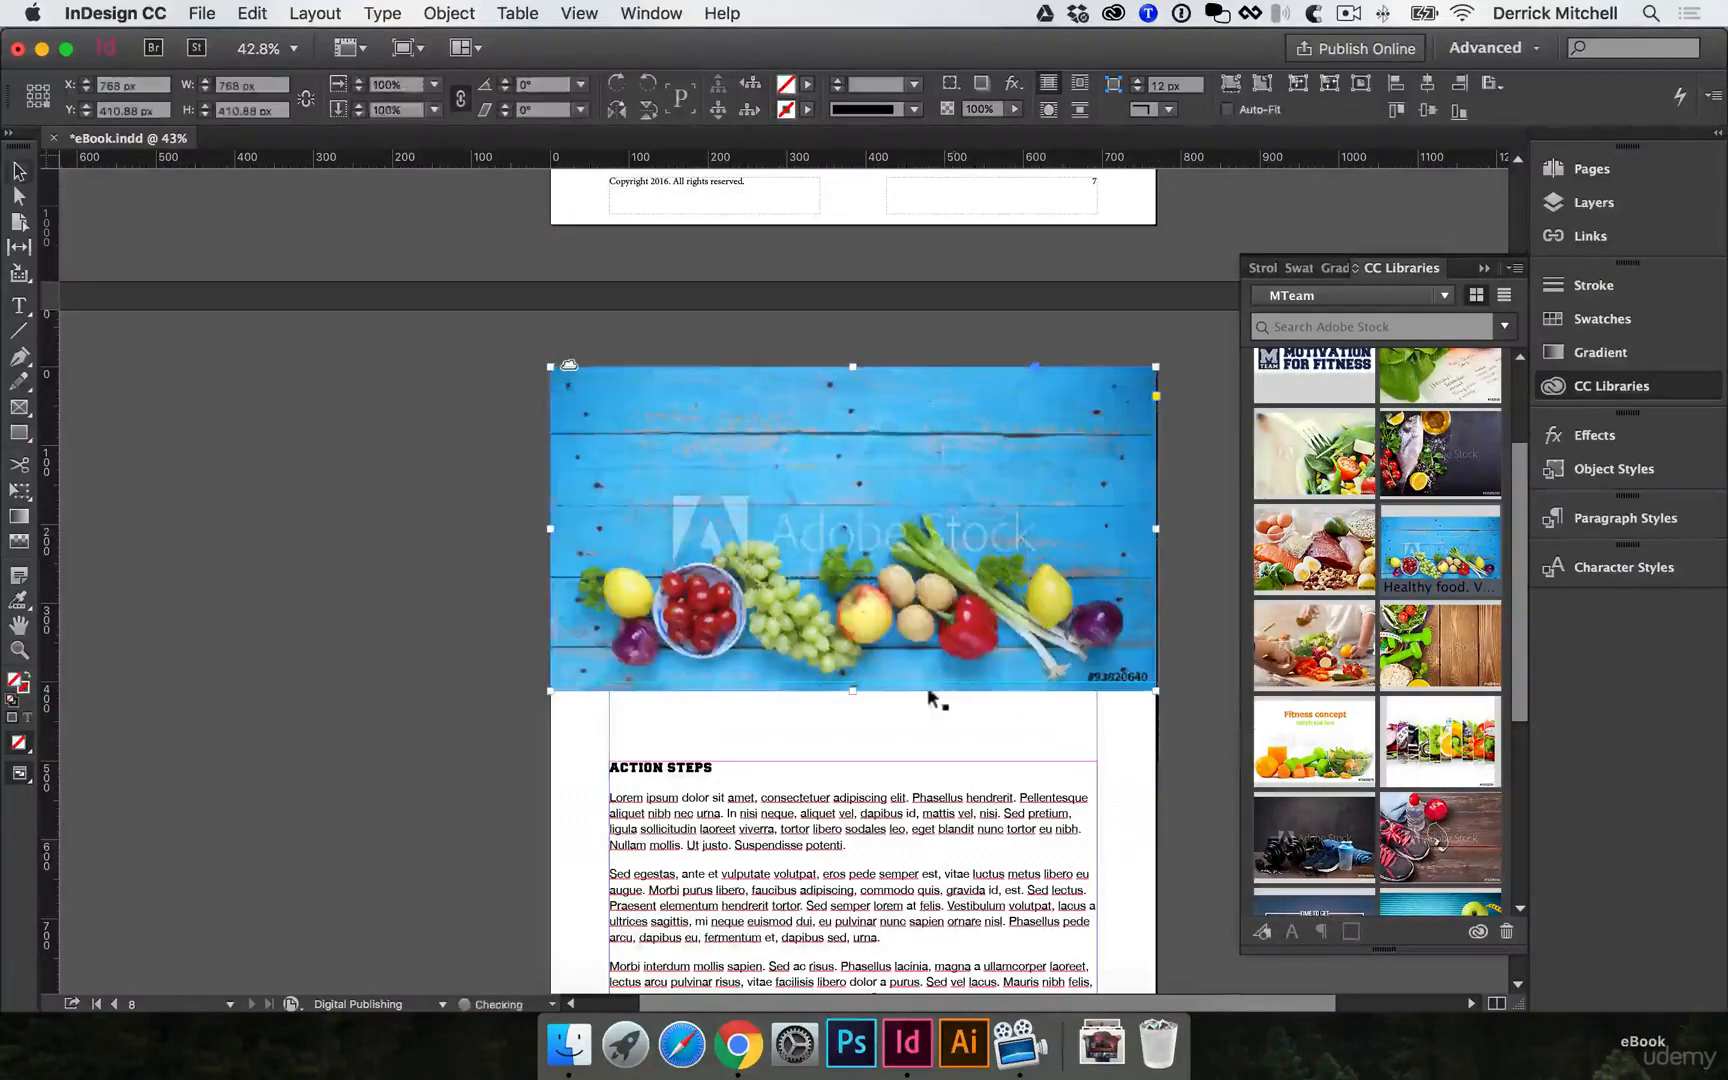
pyautogui.moveTo(847, 688); pyautogui.dragTo(847, 682)
pyautogui.click(822, 688)
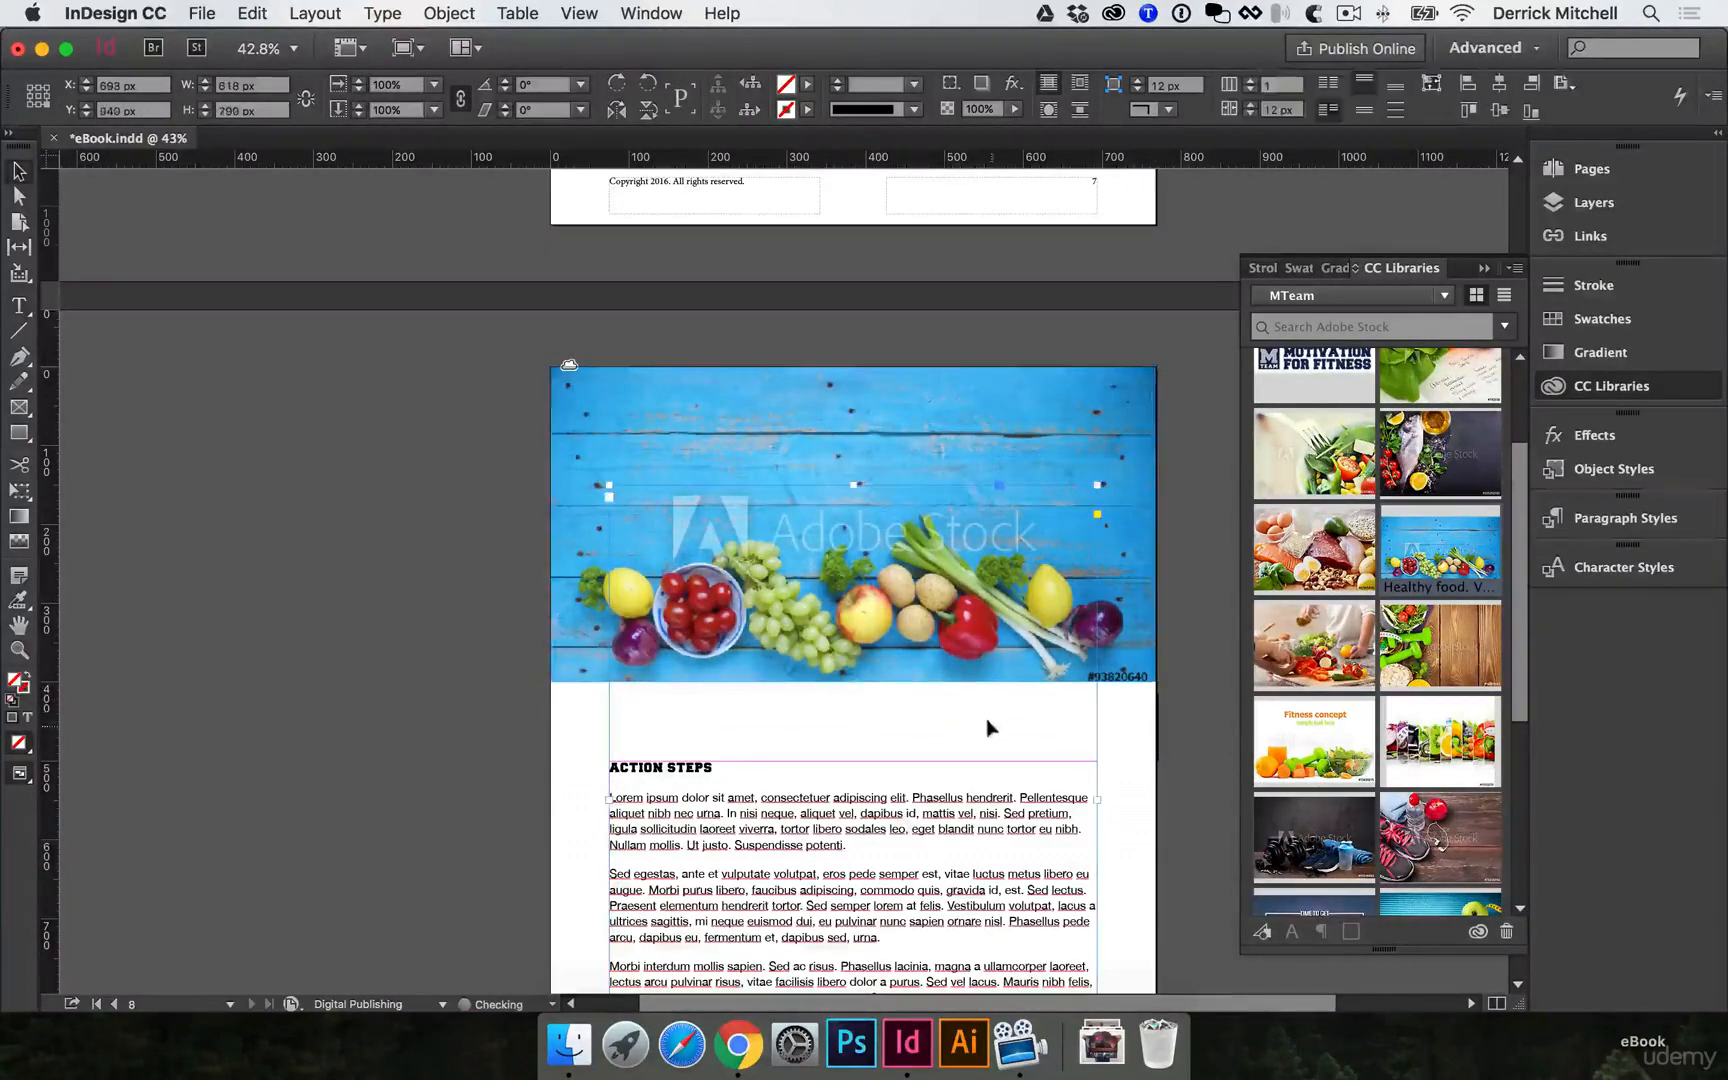
pyautogui.scroll(-3, 1055, 790)
pyautogui.click(1124, 773)
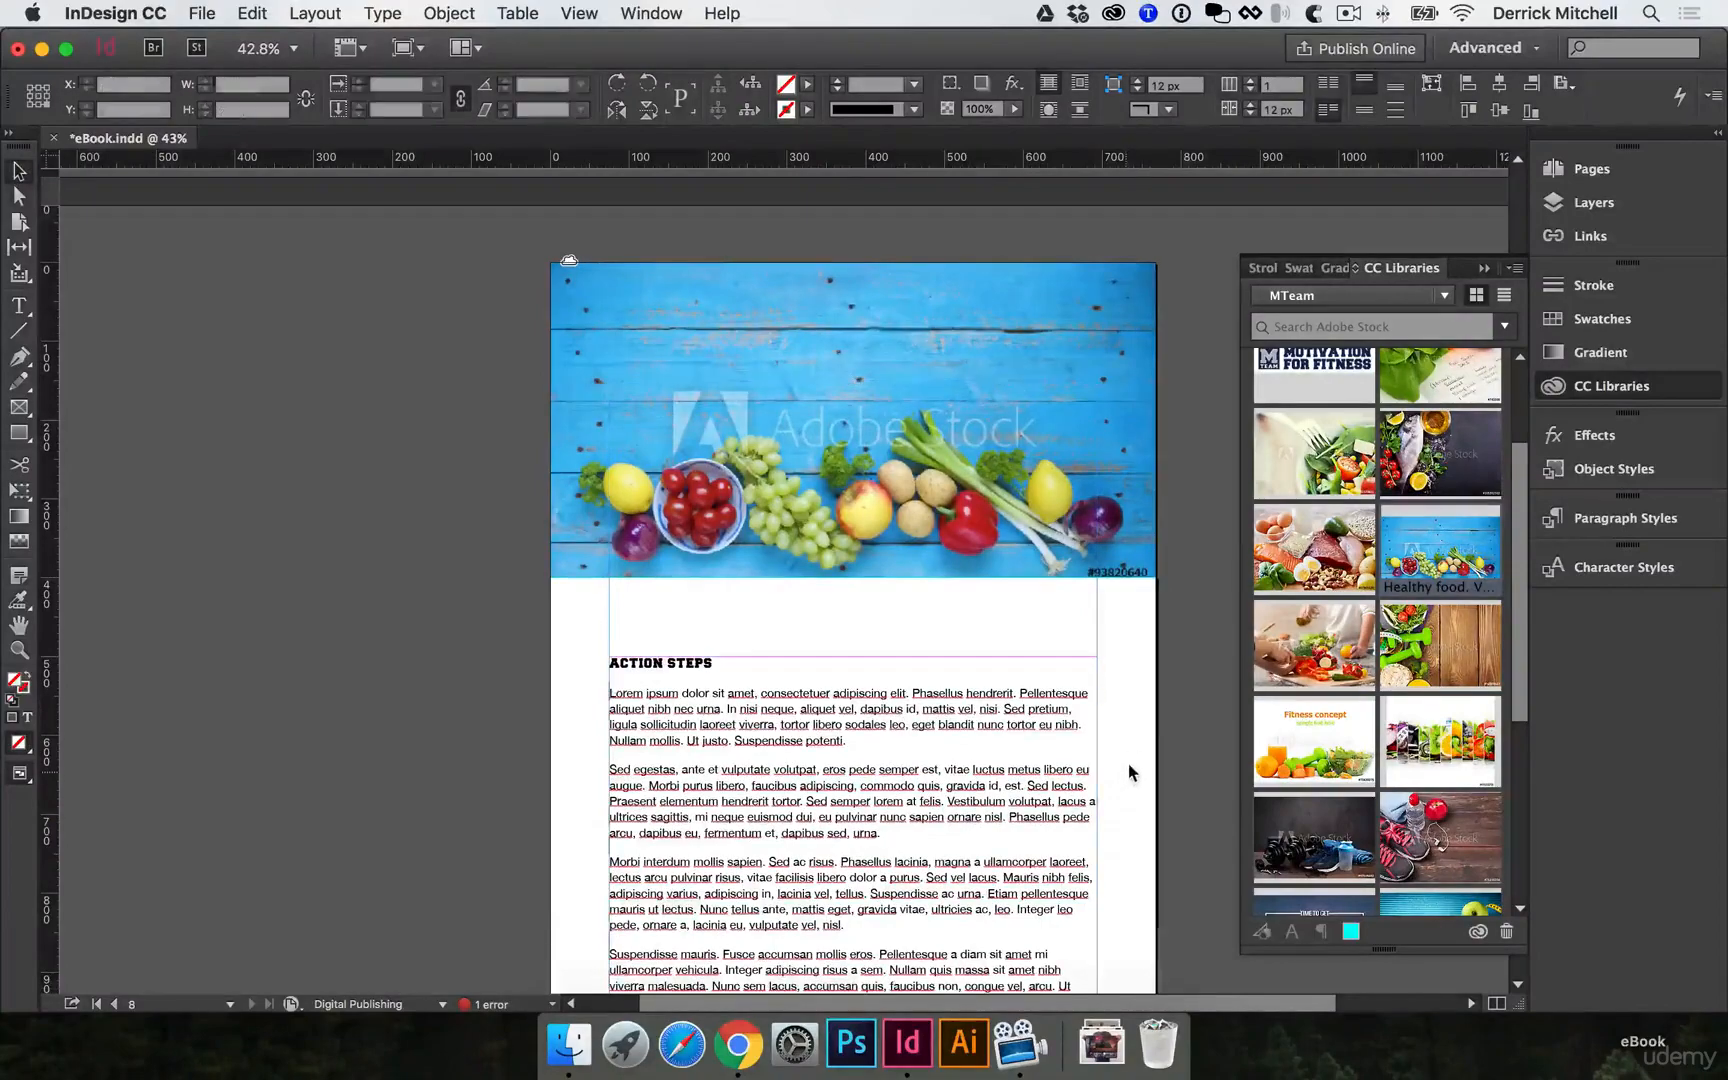
pyautogui.click(1605, 386)
# Enlarge the whole title text on the cover page to 31 pt.
pyautogui.scroll(10, 1284, 468)
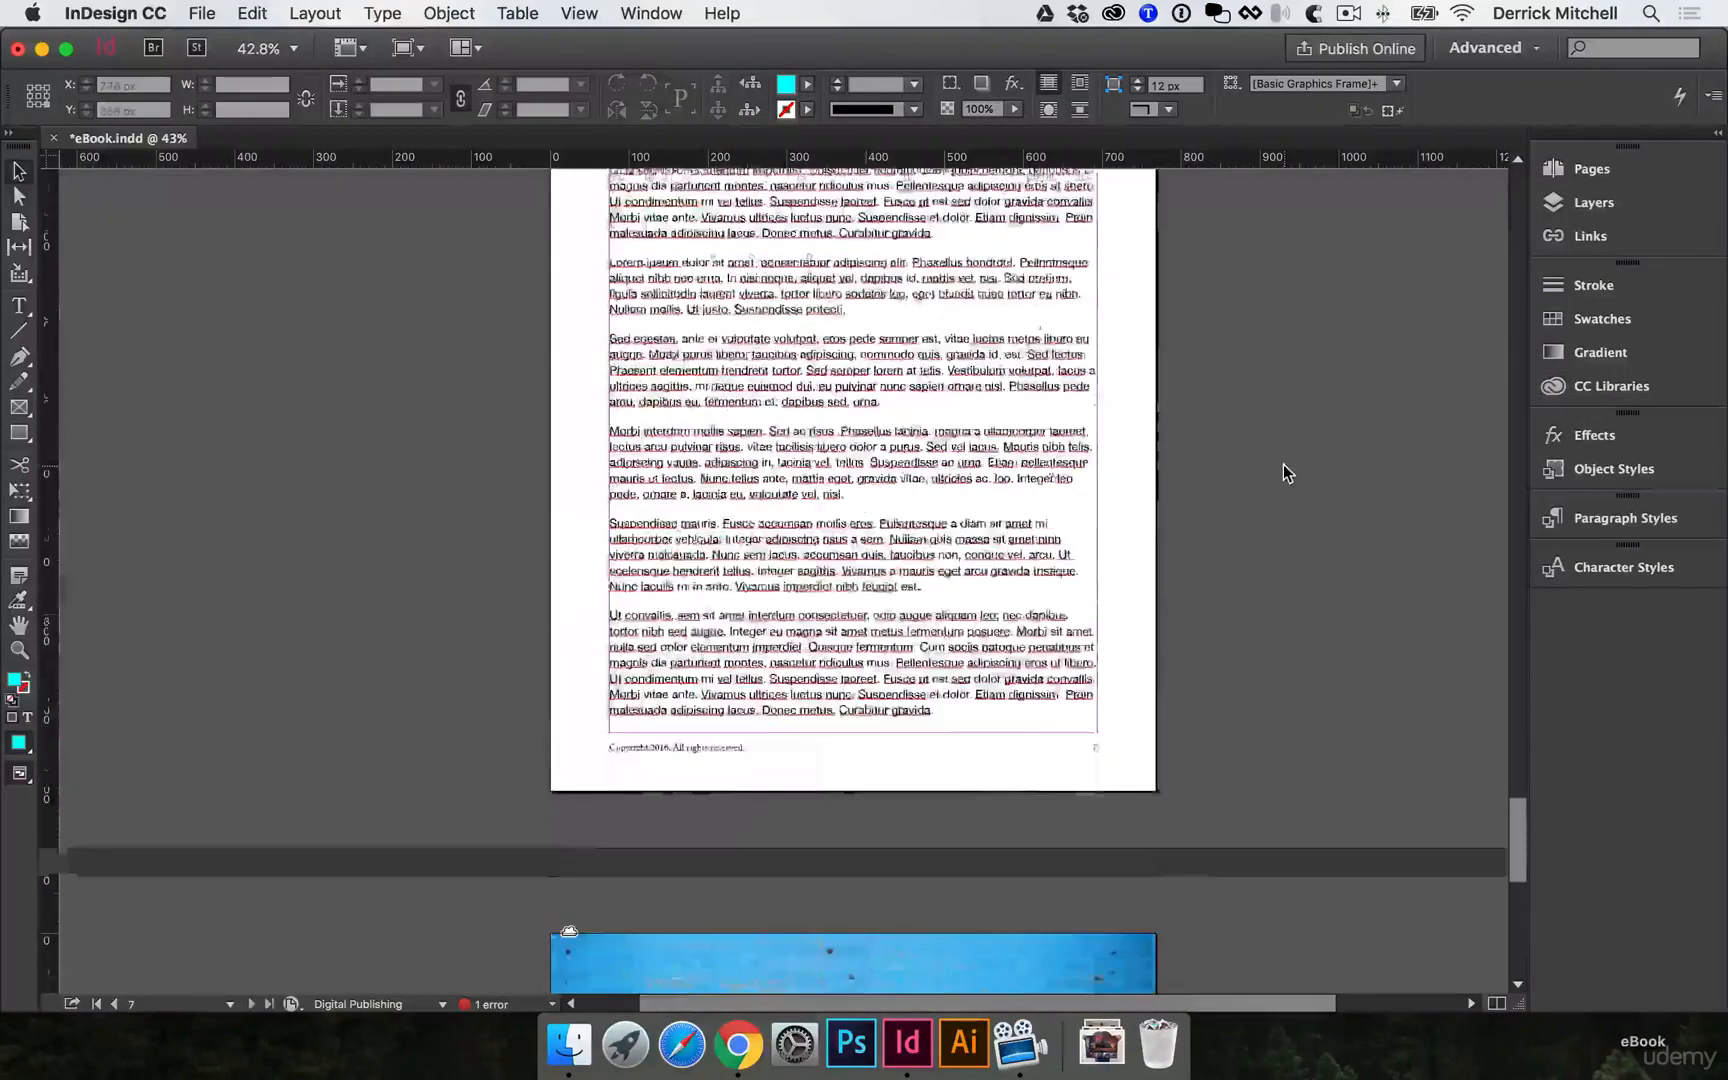
pyautogui.scroll(4, 1282, 469)
pyautogui.scroll(15, 1282, 466)
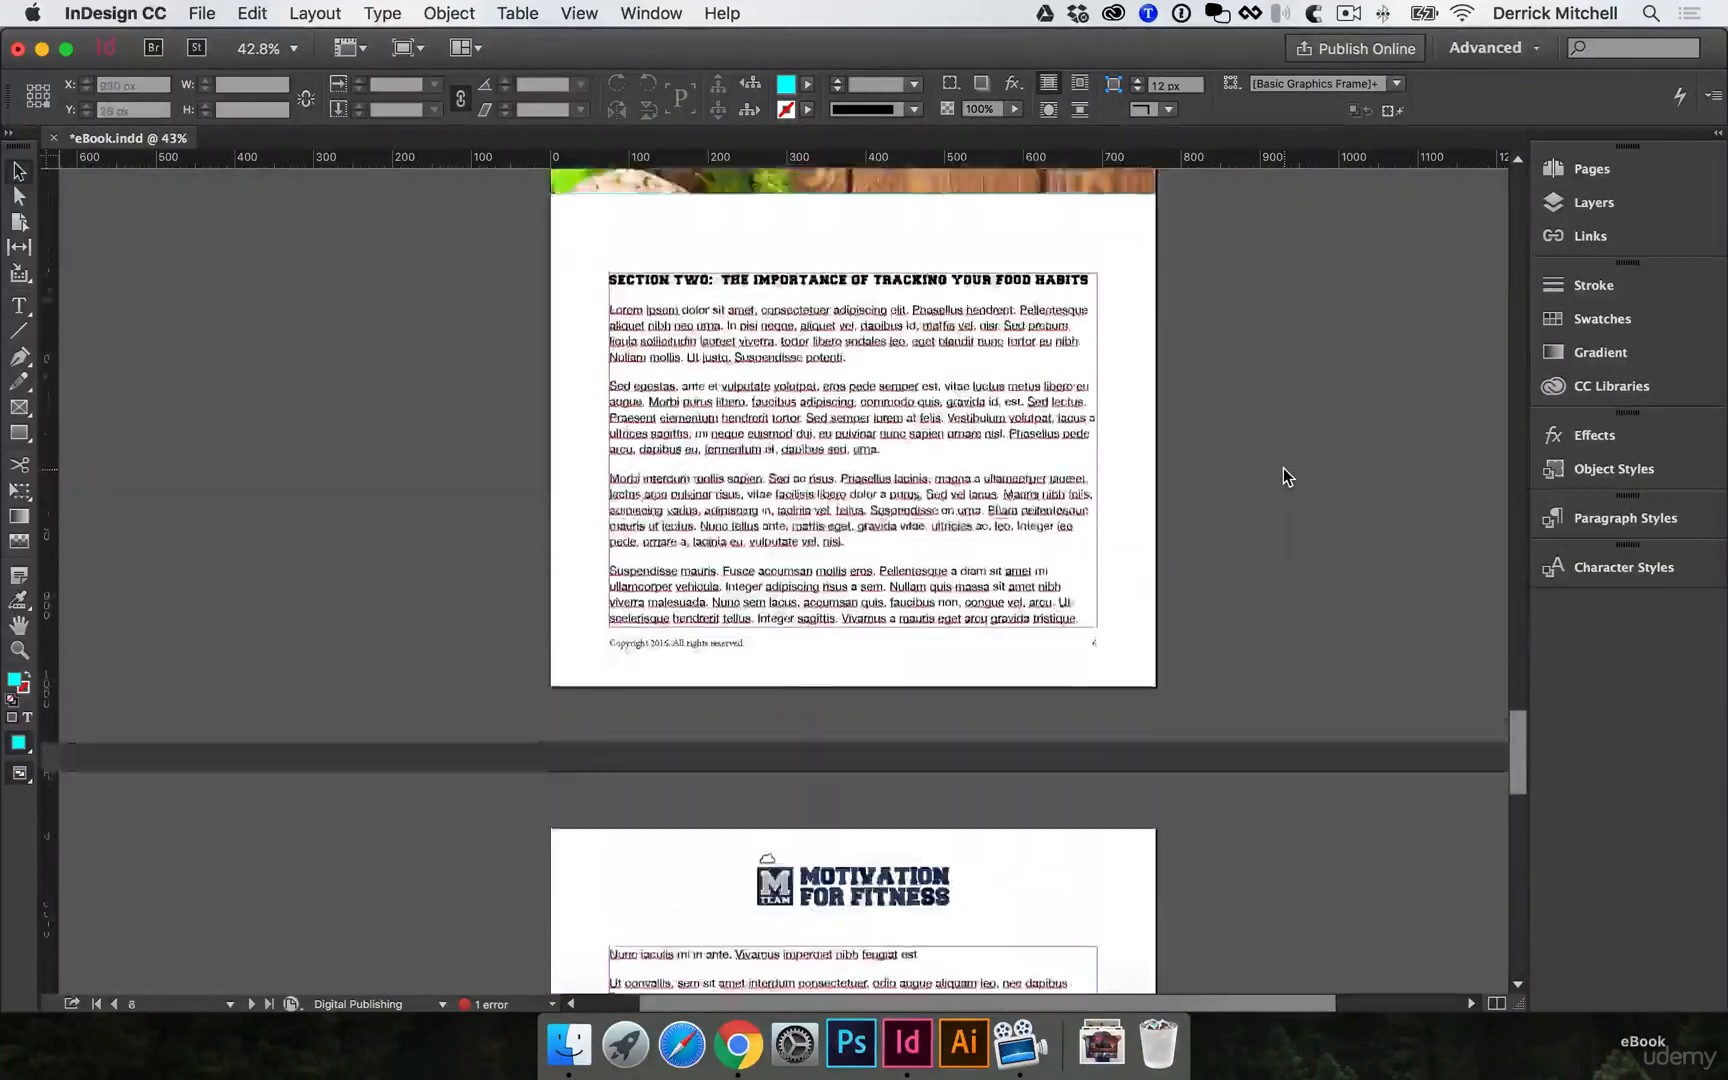
pyautogui.scroll(15, 1282, 468)
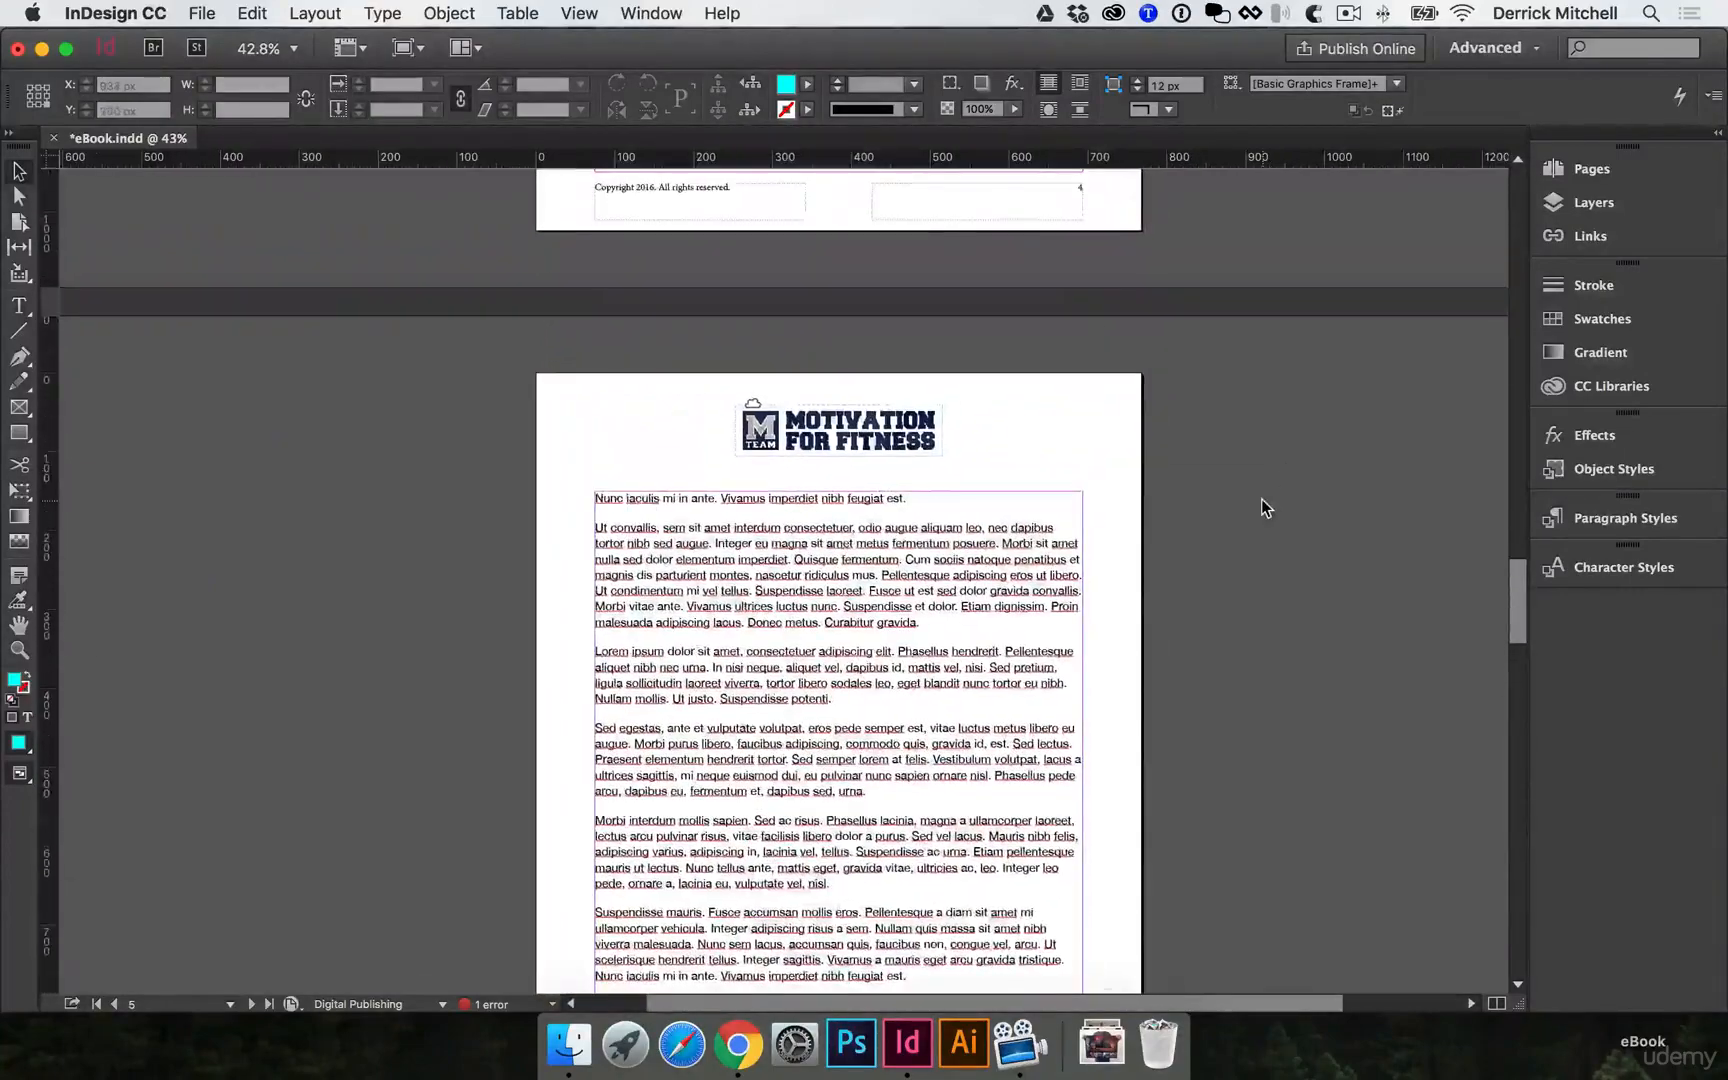
pyautogui.scroll(20, 1261, 500)
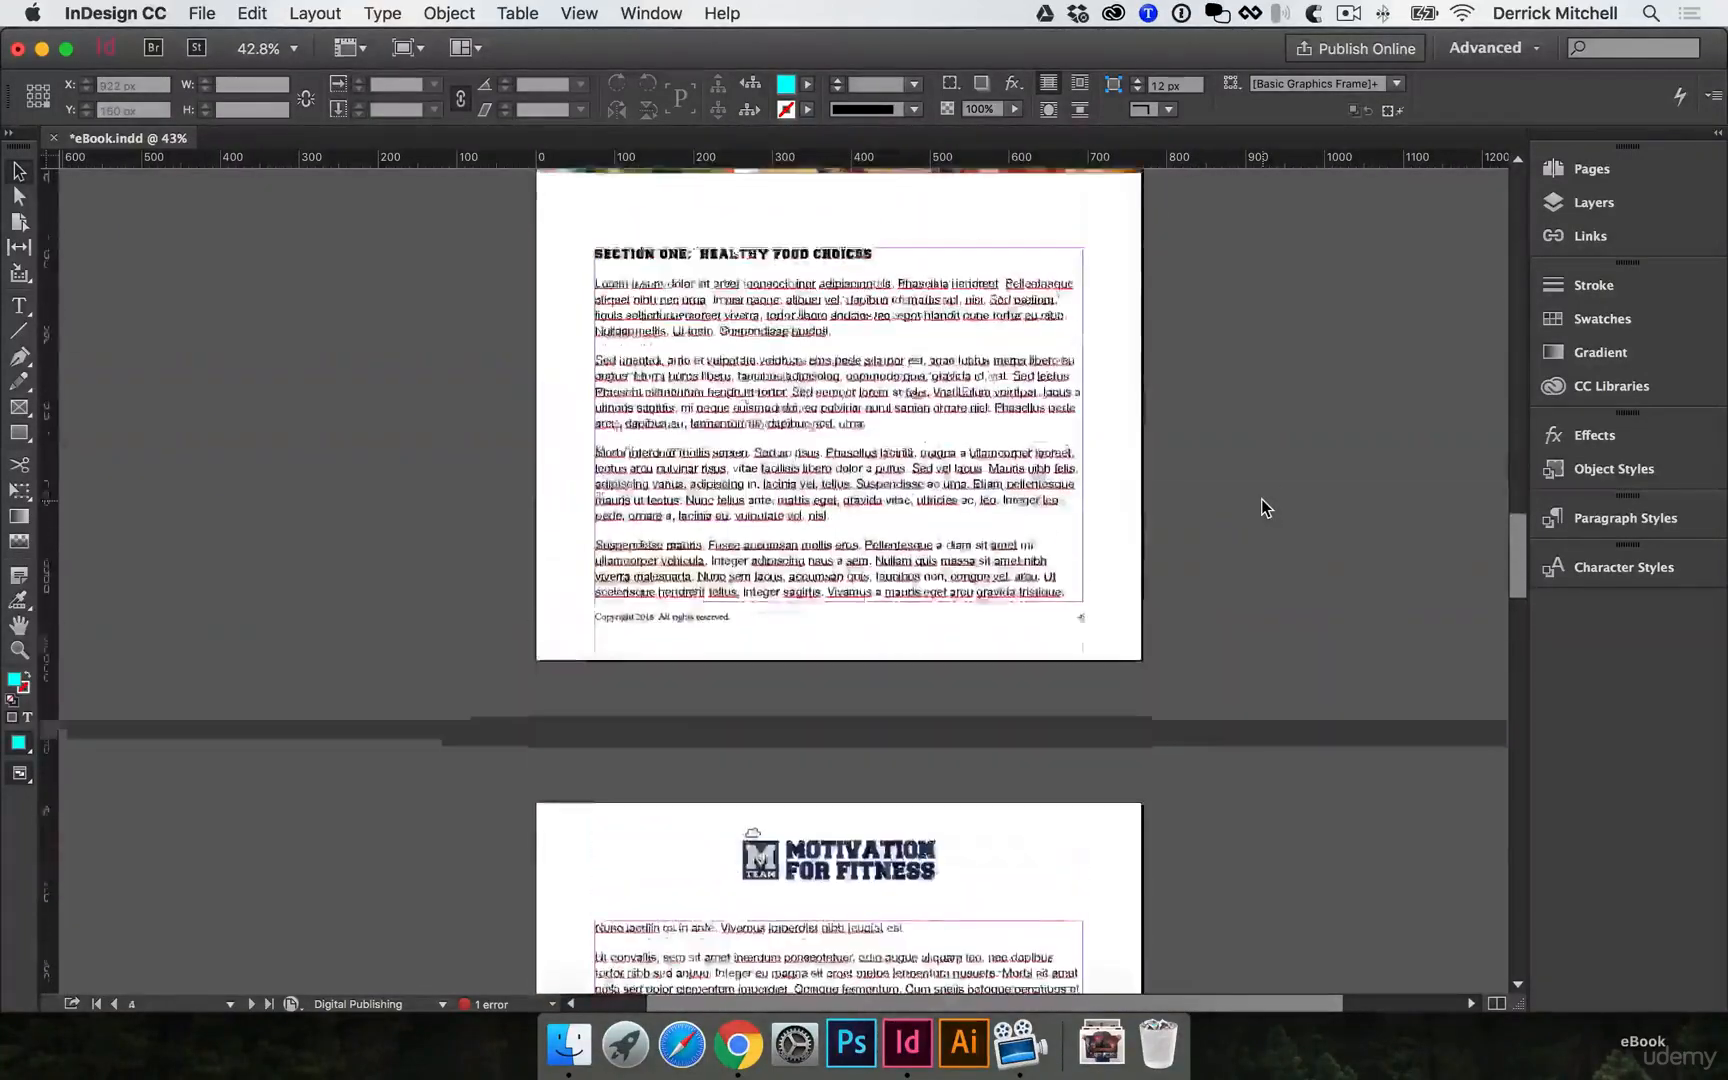
pyautogui.scroll(20, 1261, 500)
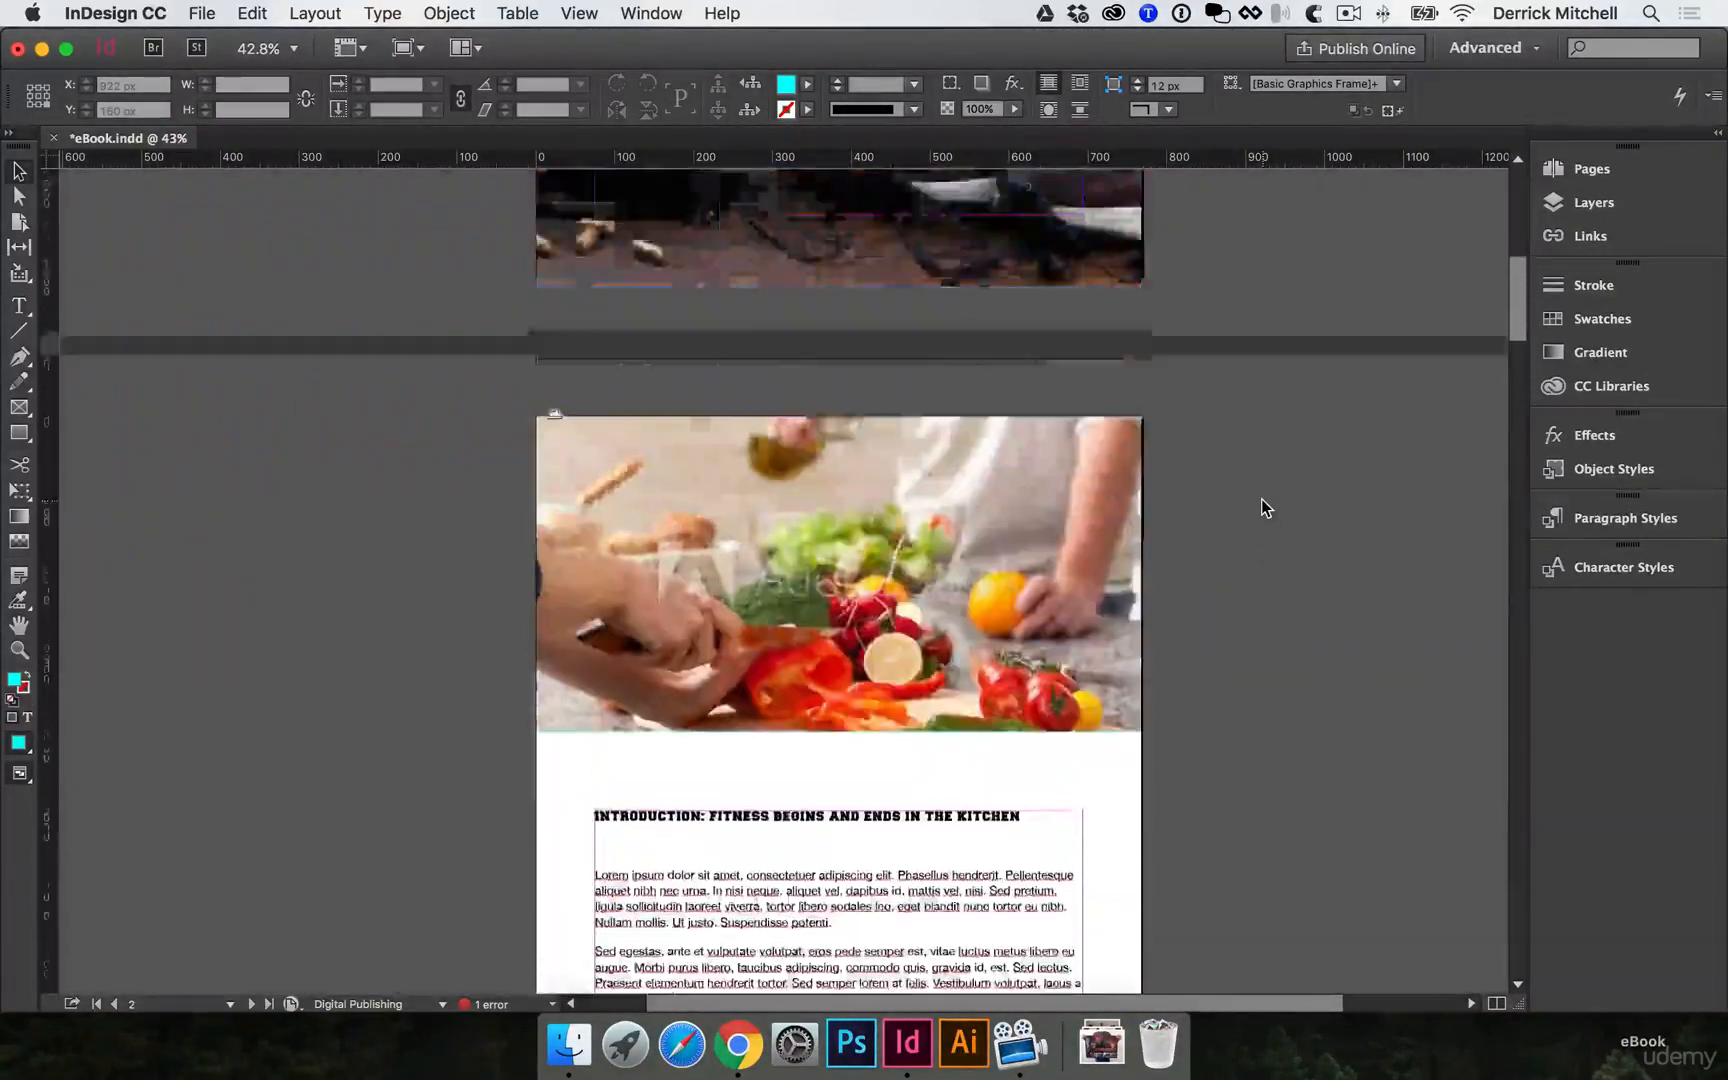
pyautogui.click(898, 430)
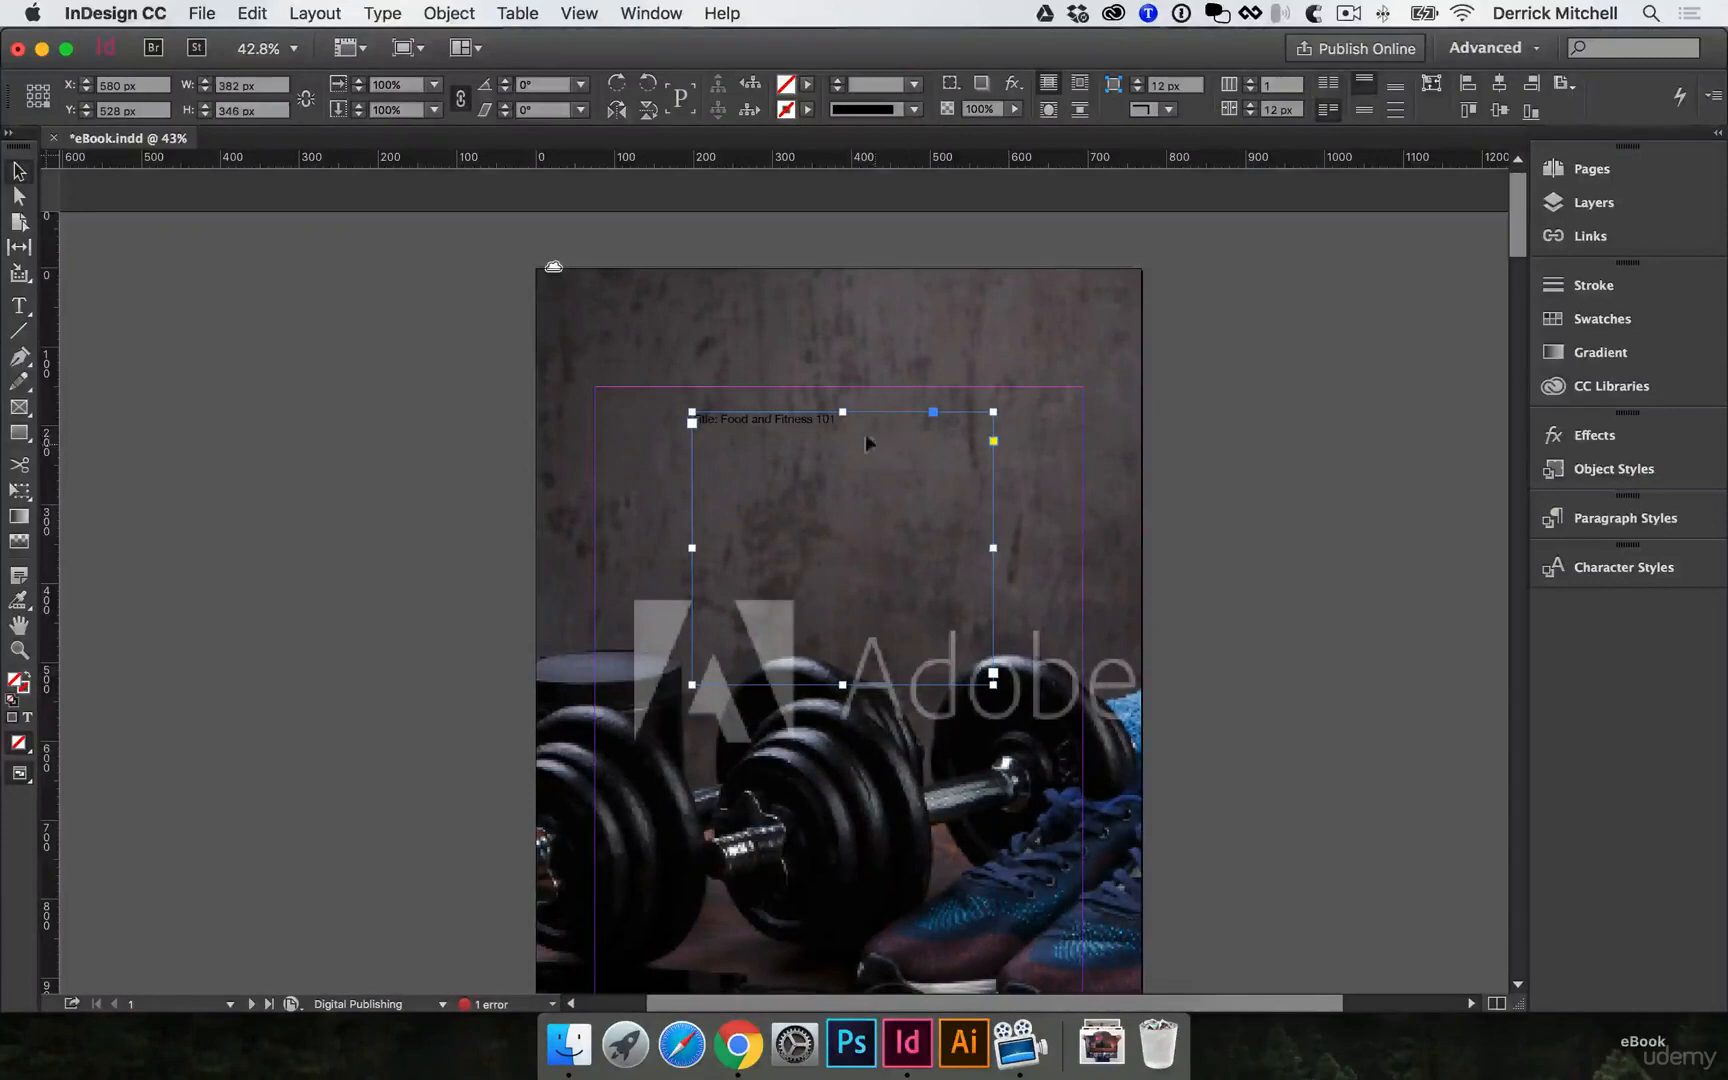
pyautogui.doubleClick(840, 419)
pyautogui.press('super+a')
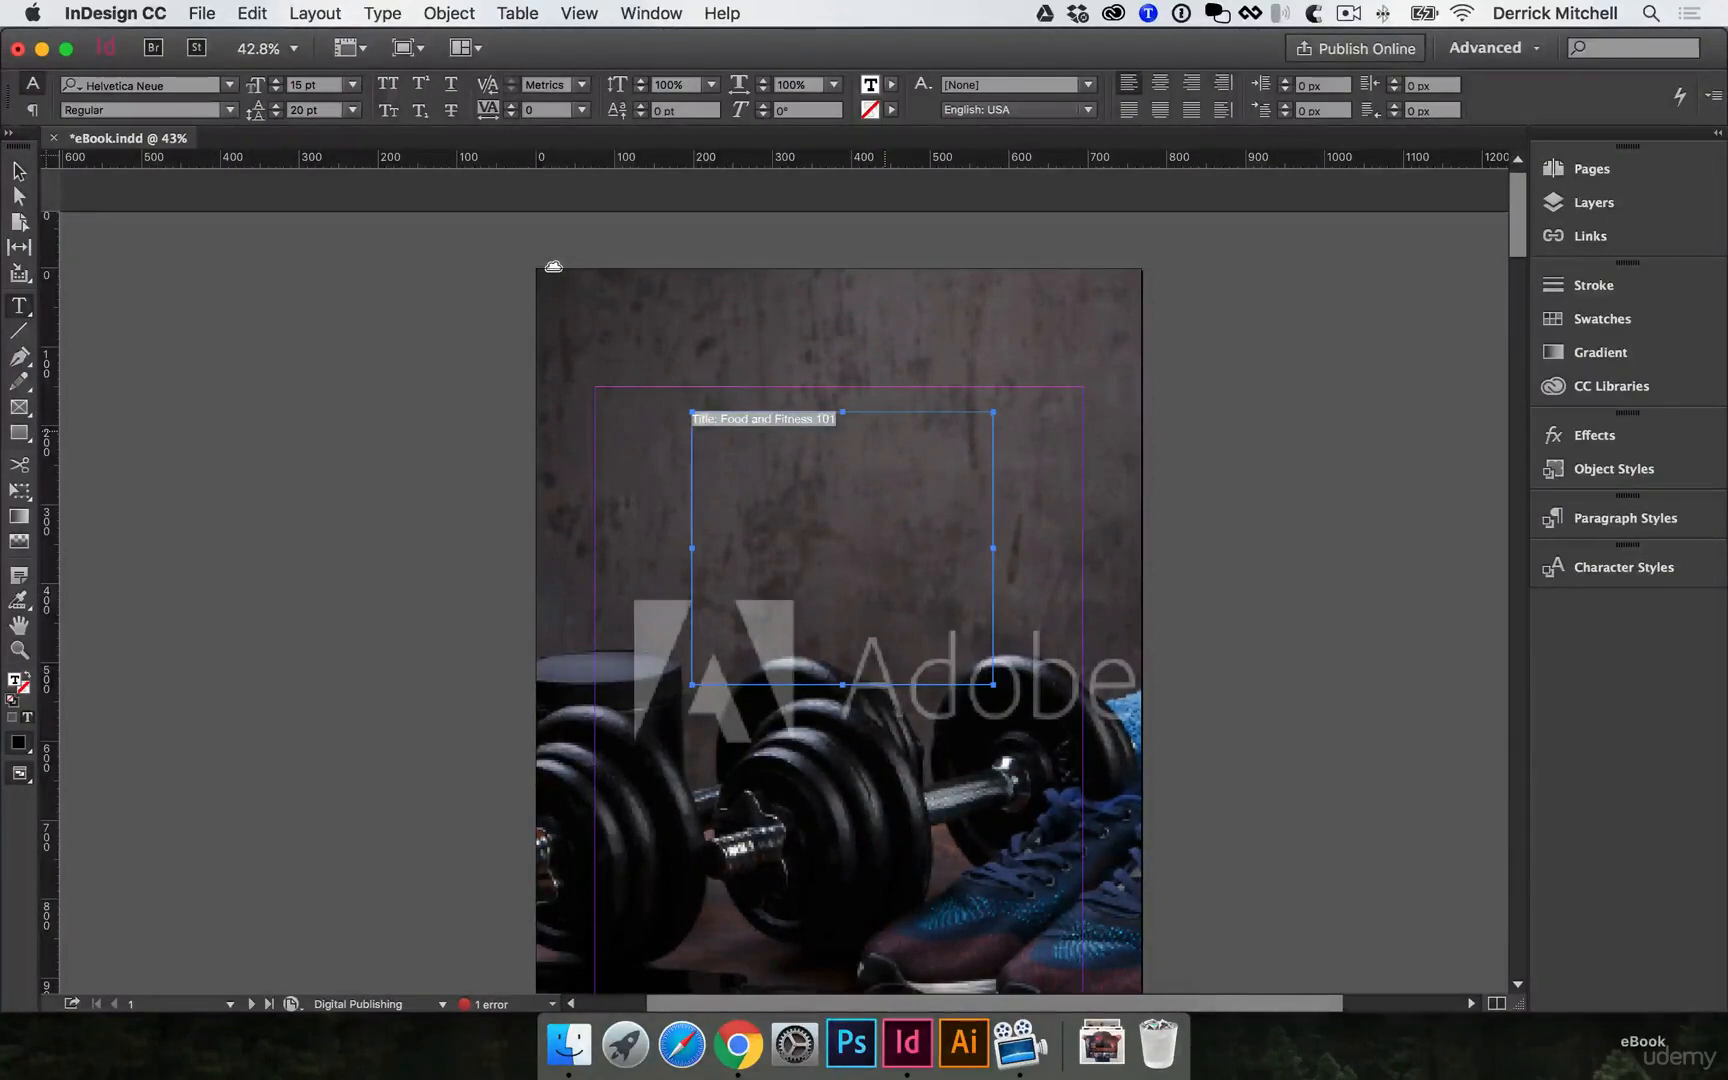
pyautogui.press('super+shift+period')
pyautogui.press('super+shift+period')
pyautogui.press('super+shift+period')
pyautogui.press('super+shift+period')
pyautogui.press('super+shift+period')
pyautogui.press('super+shift+period')
pyautogui.press('super+shift+period')
pyautogui.press('super+shift+period')
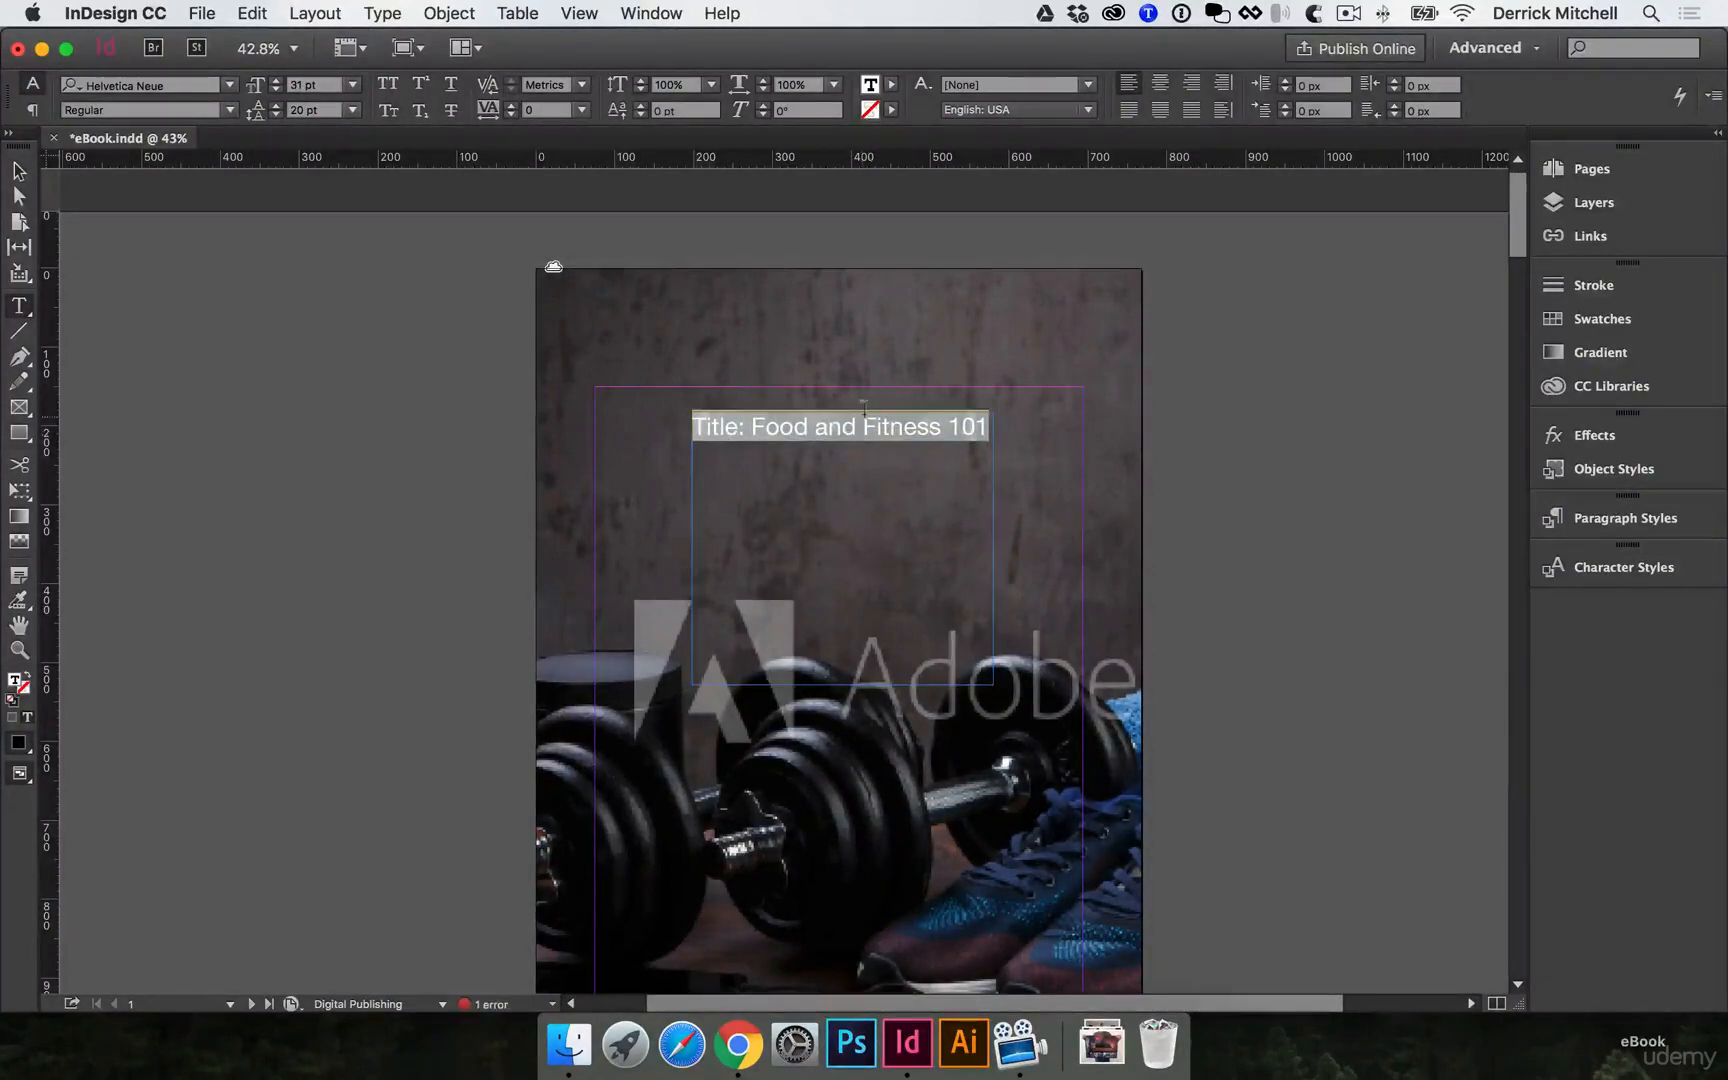
# Delete the "Title:" prefix from the cover title and select the remaining text "Food and Fitness 101".
pyautogui.click(804, 434)
pyautogui.moveTo(751, 426); pyautogui.dragTo(577, 405)
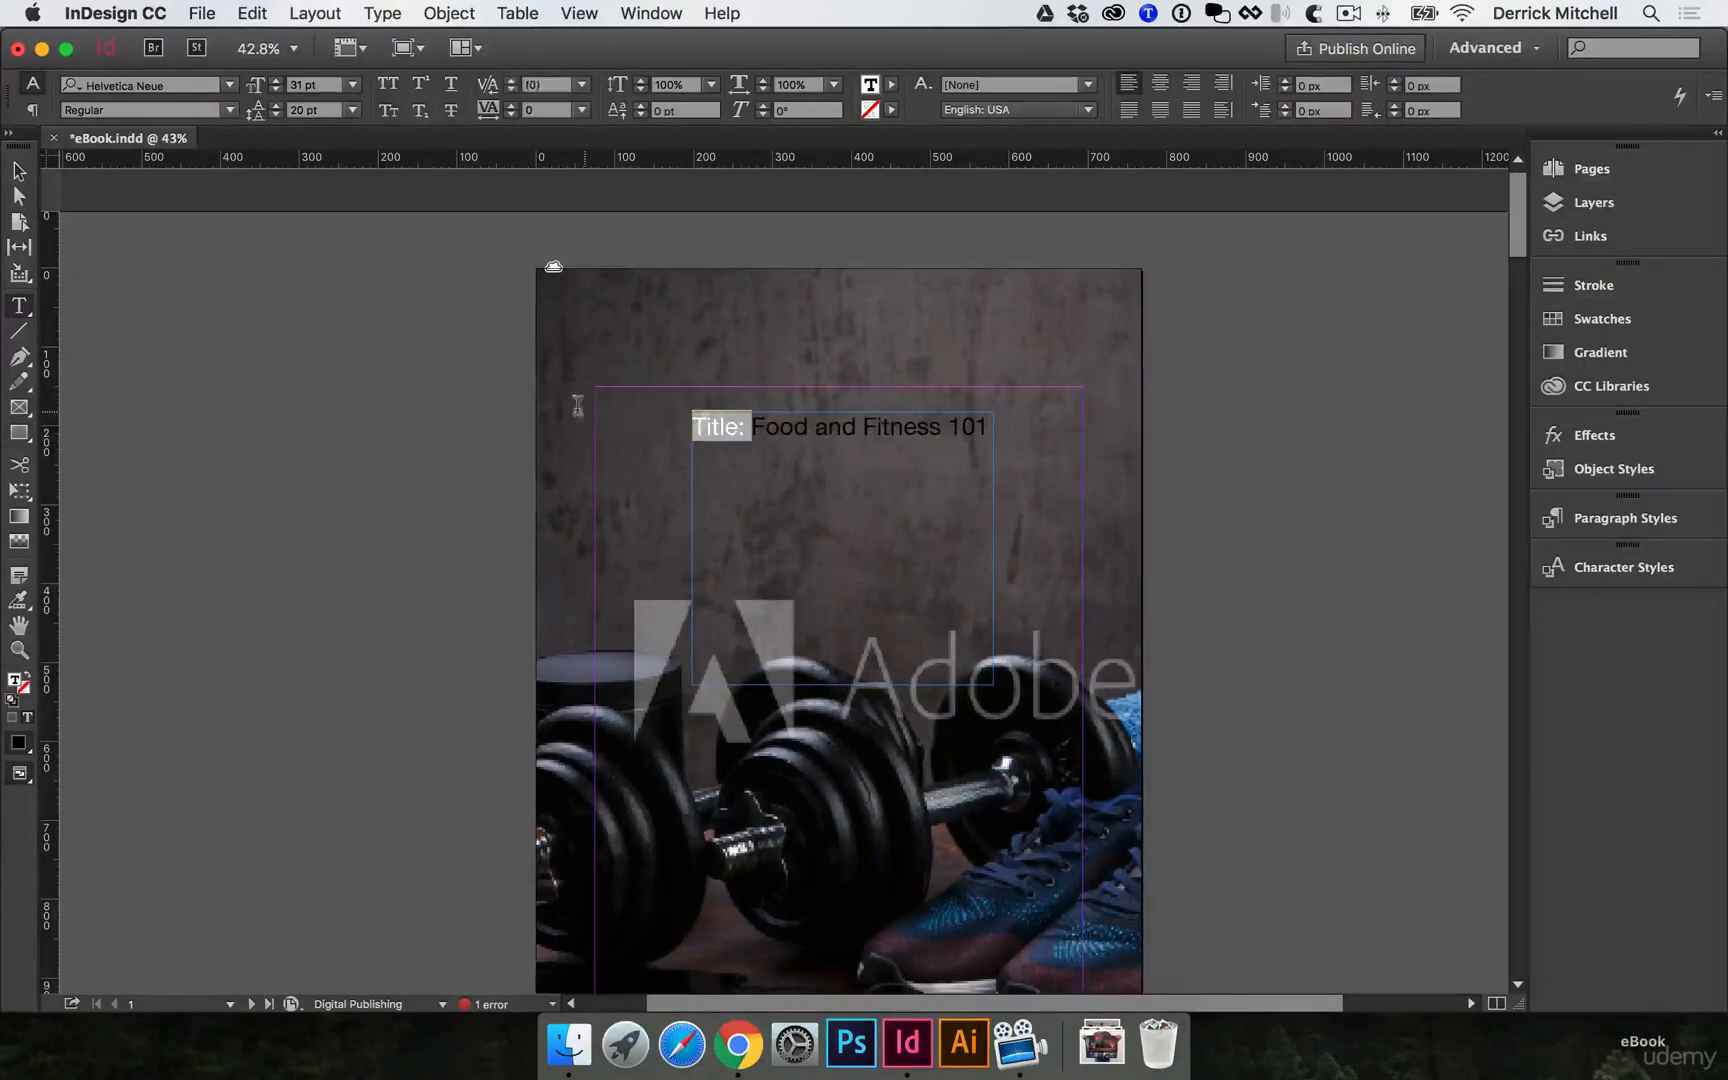
pyautogui.press('BackSpace')
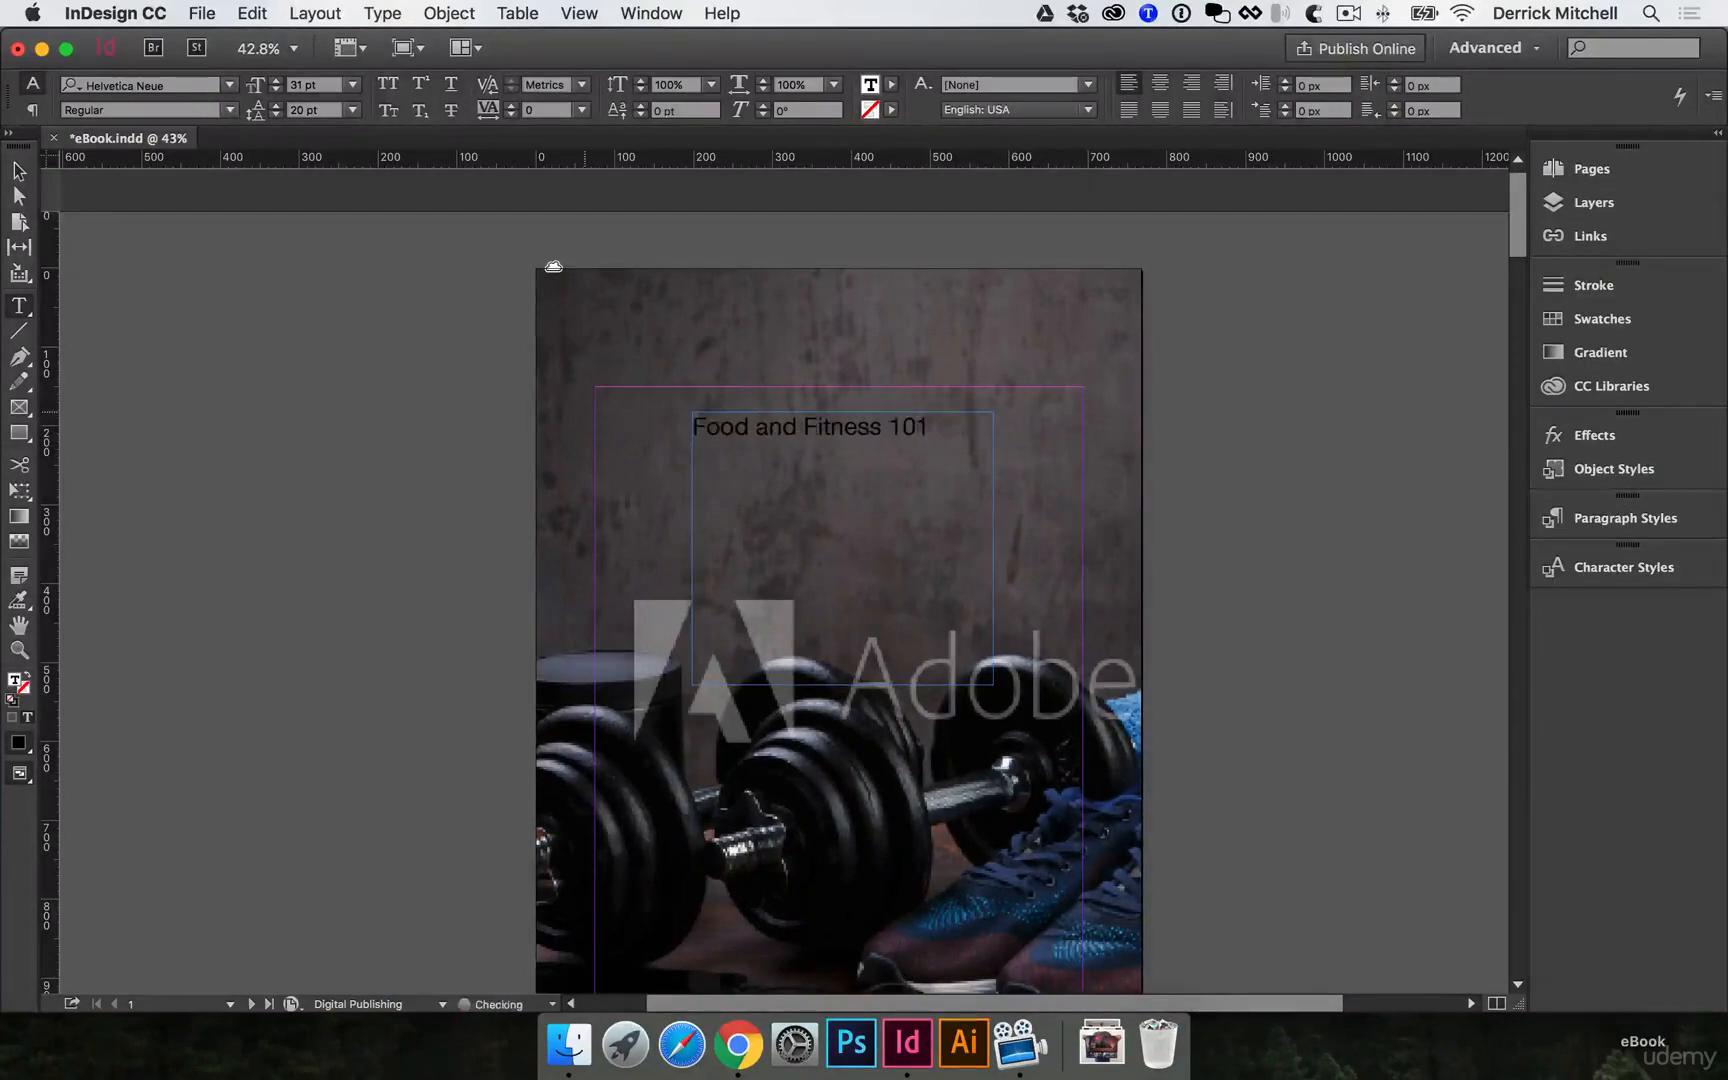
pyautogui.press('super+a')
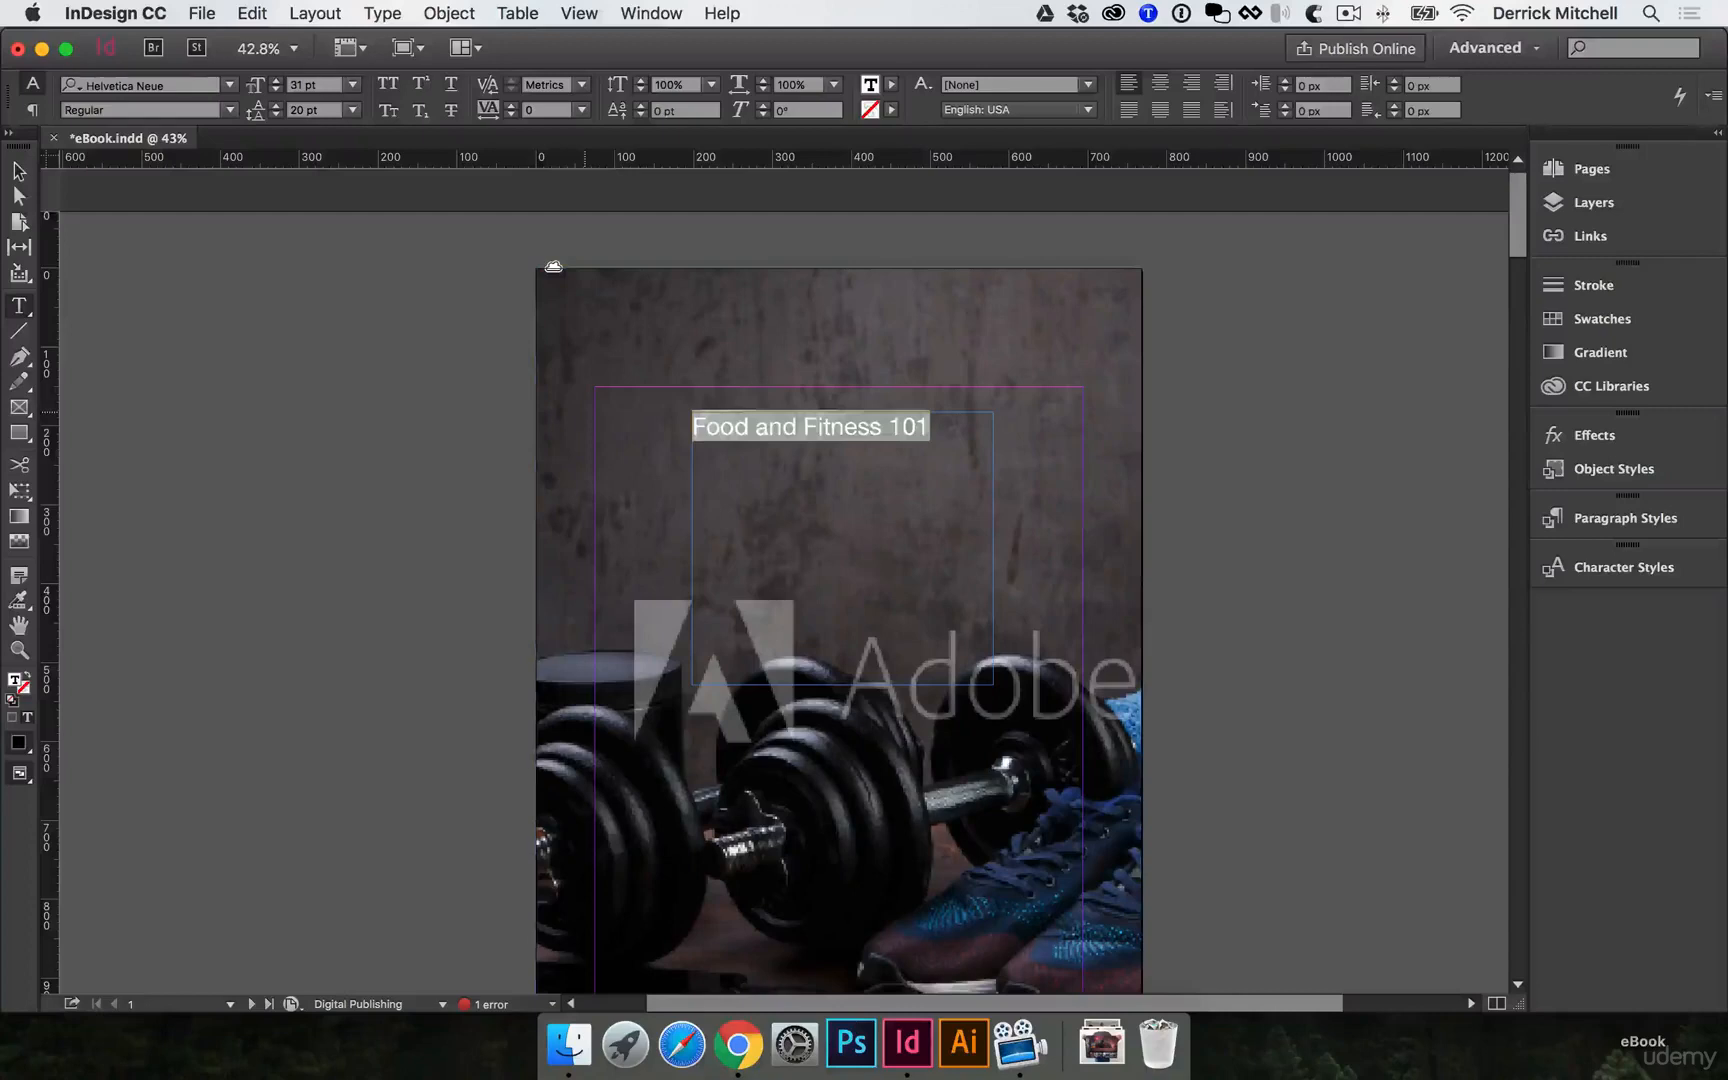
# Set the cover title's fill colour to [Paper] and check the cover in Preview mode.
pyautogui.click(886, 86)
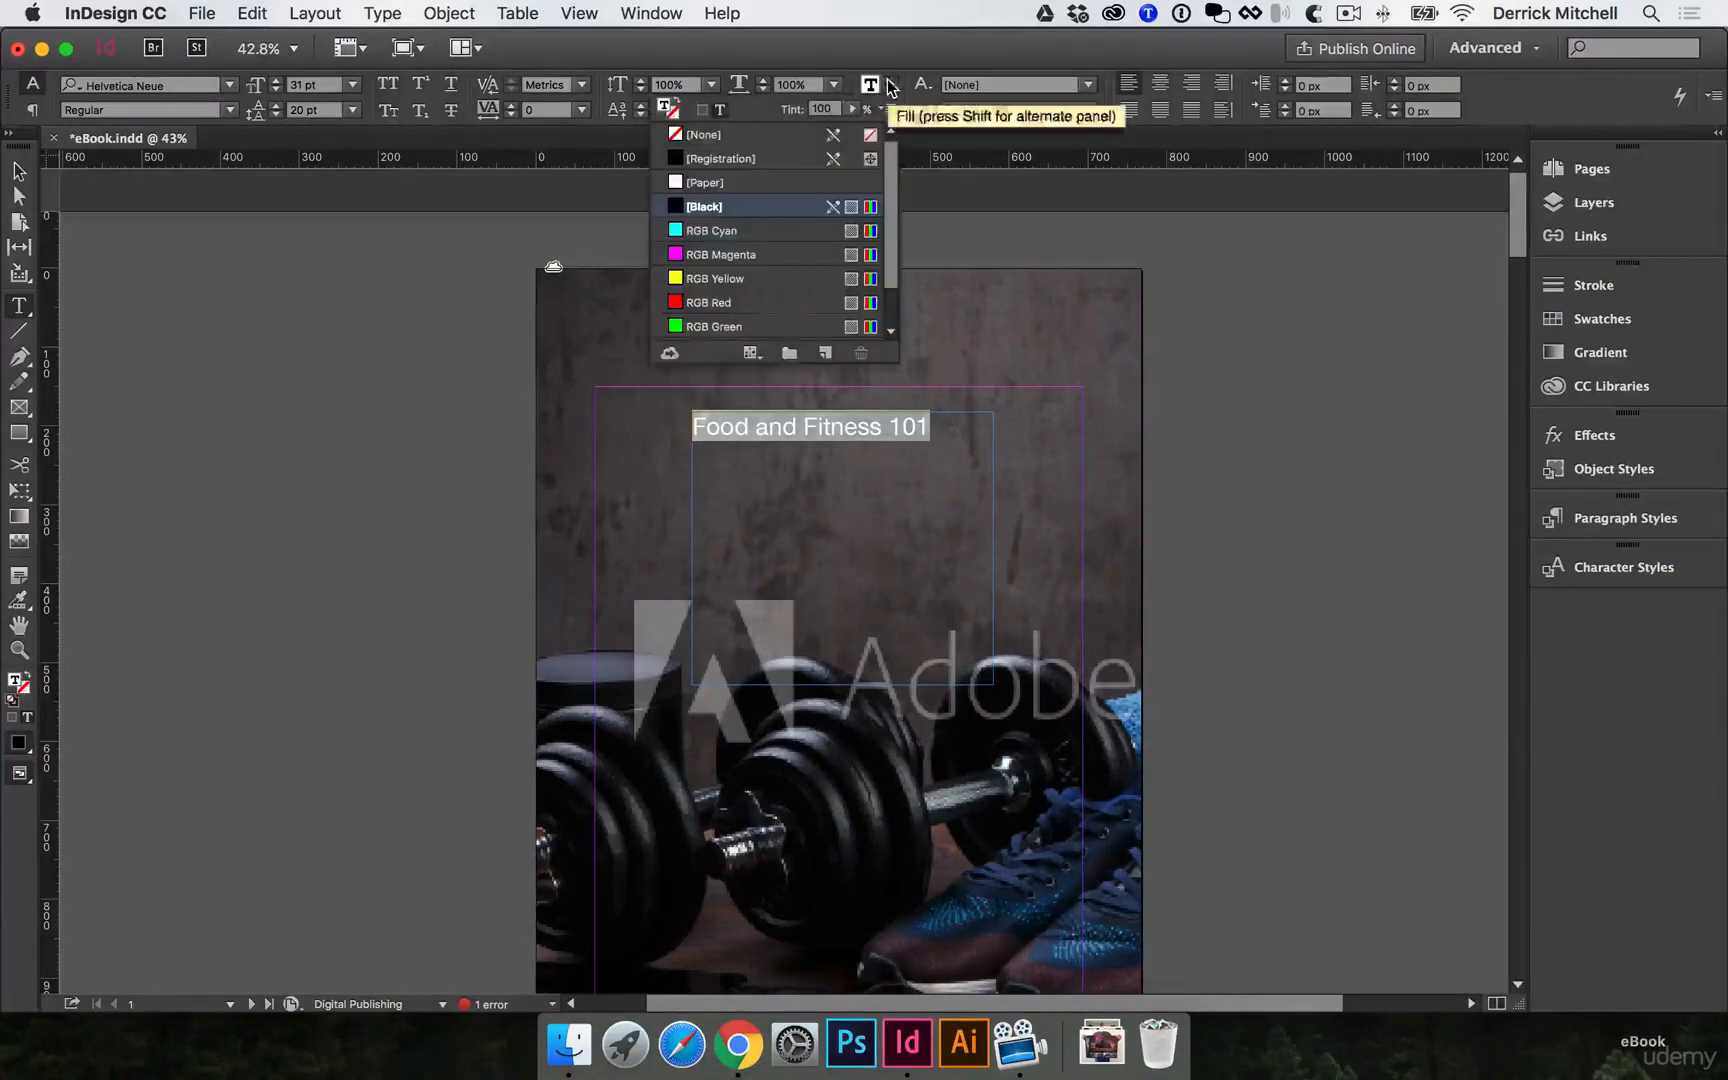
pyautogui.click(700, 183)
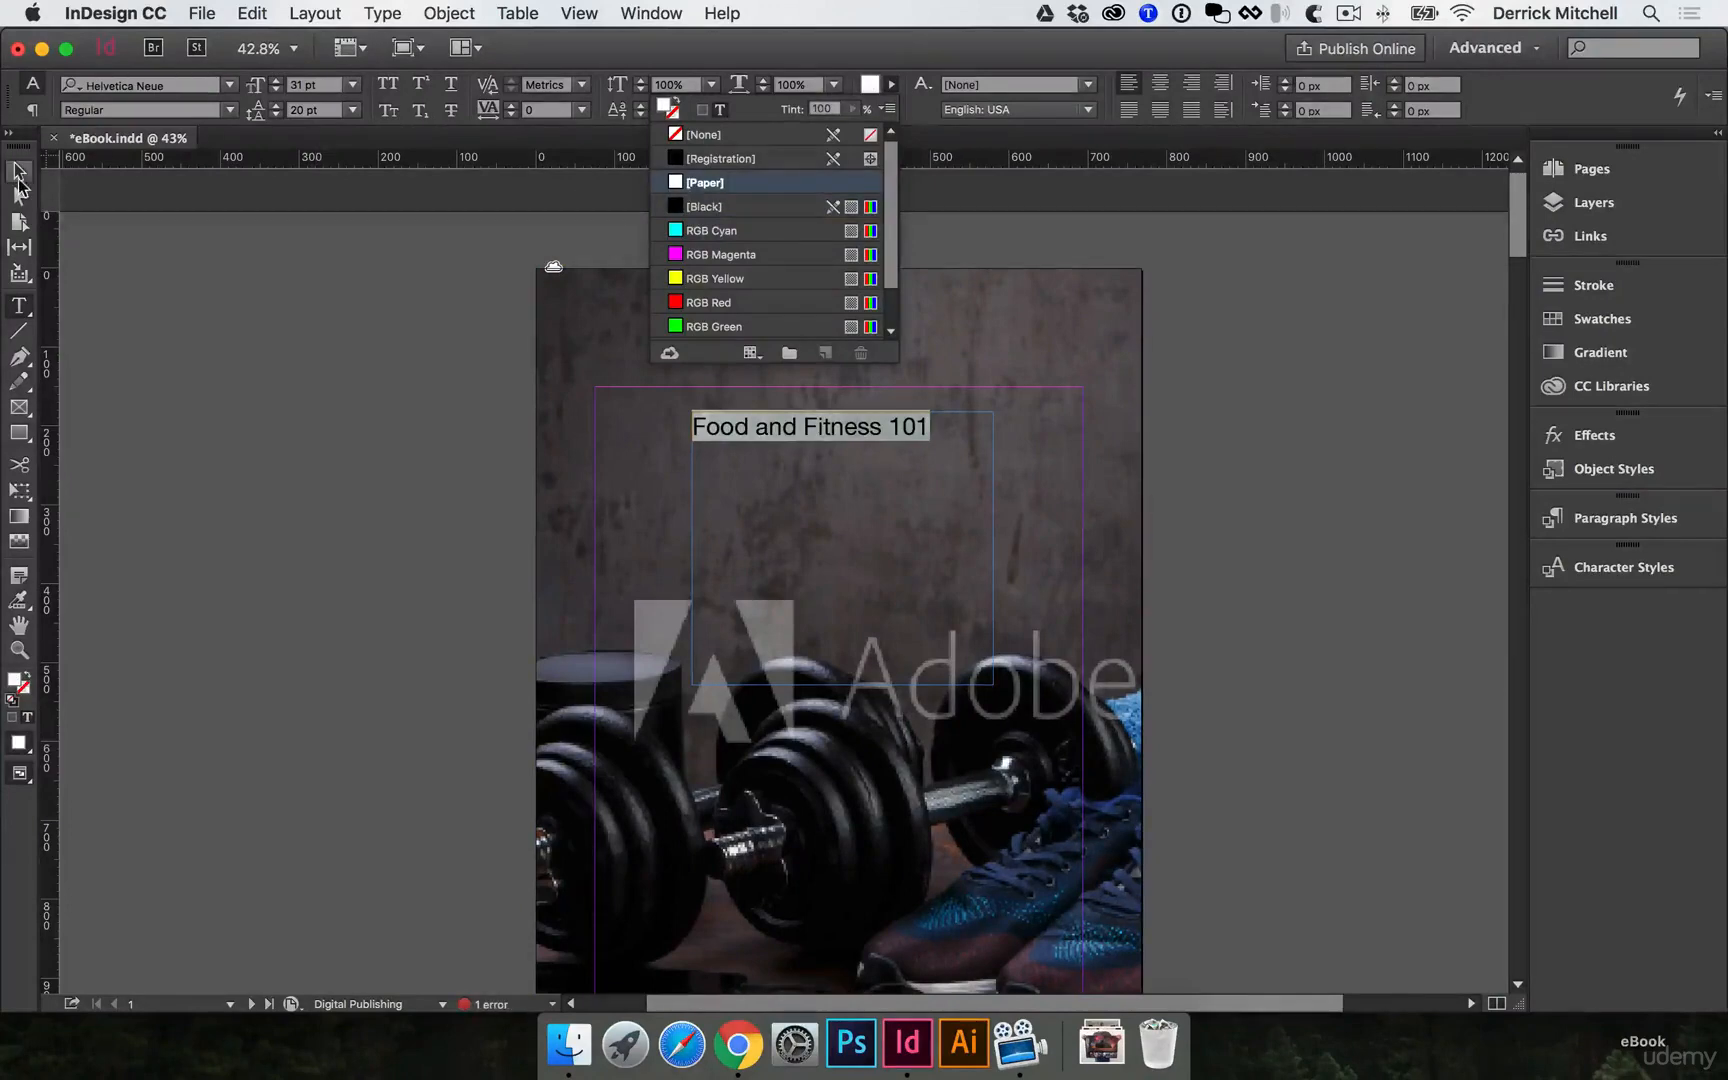
pyautogui.click(18, 183)
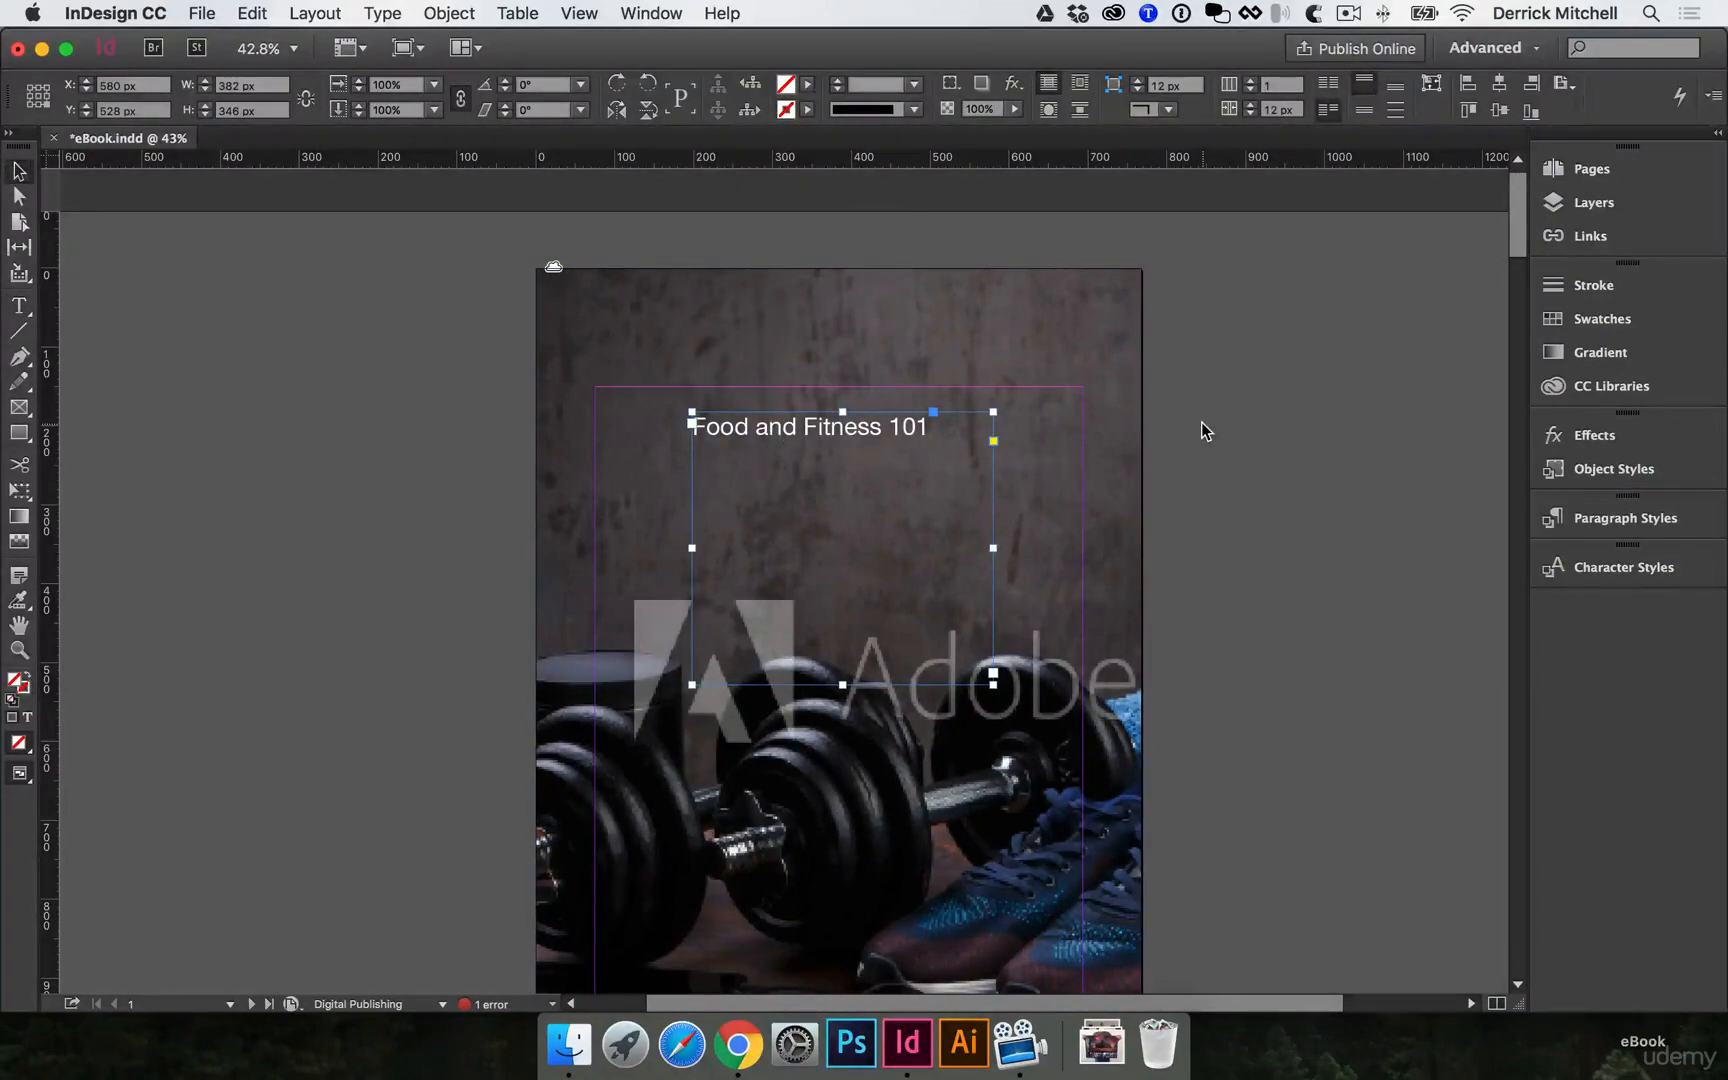
pyautogui.press('w')
pyautogui.click(1203, 430)
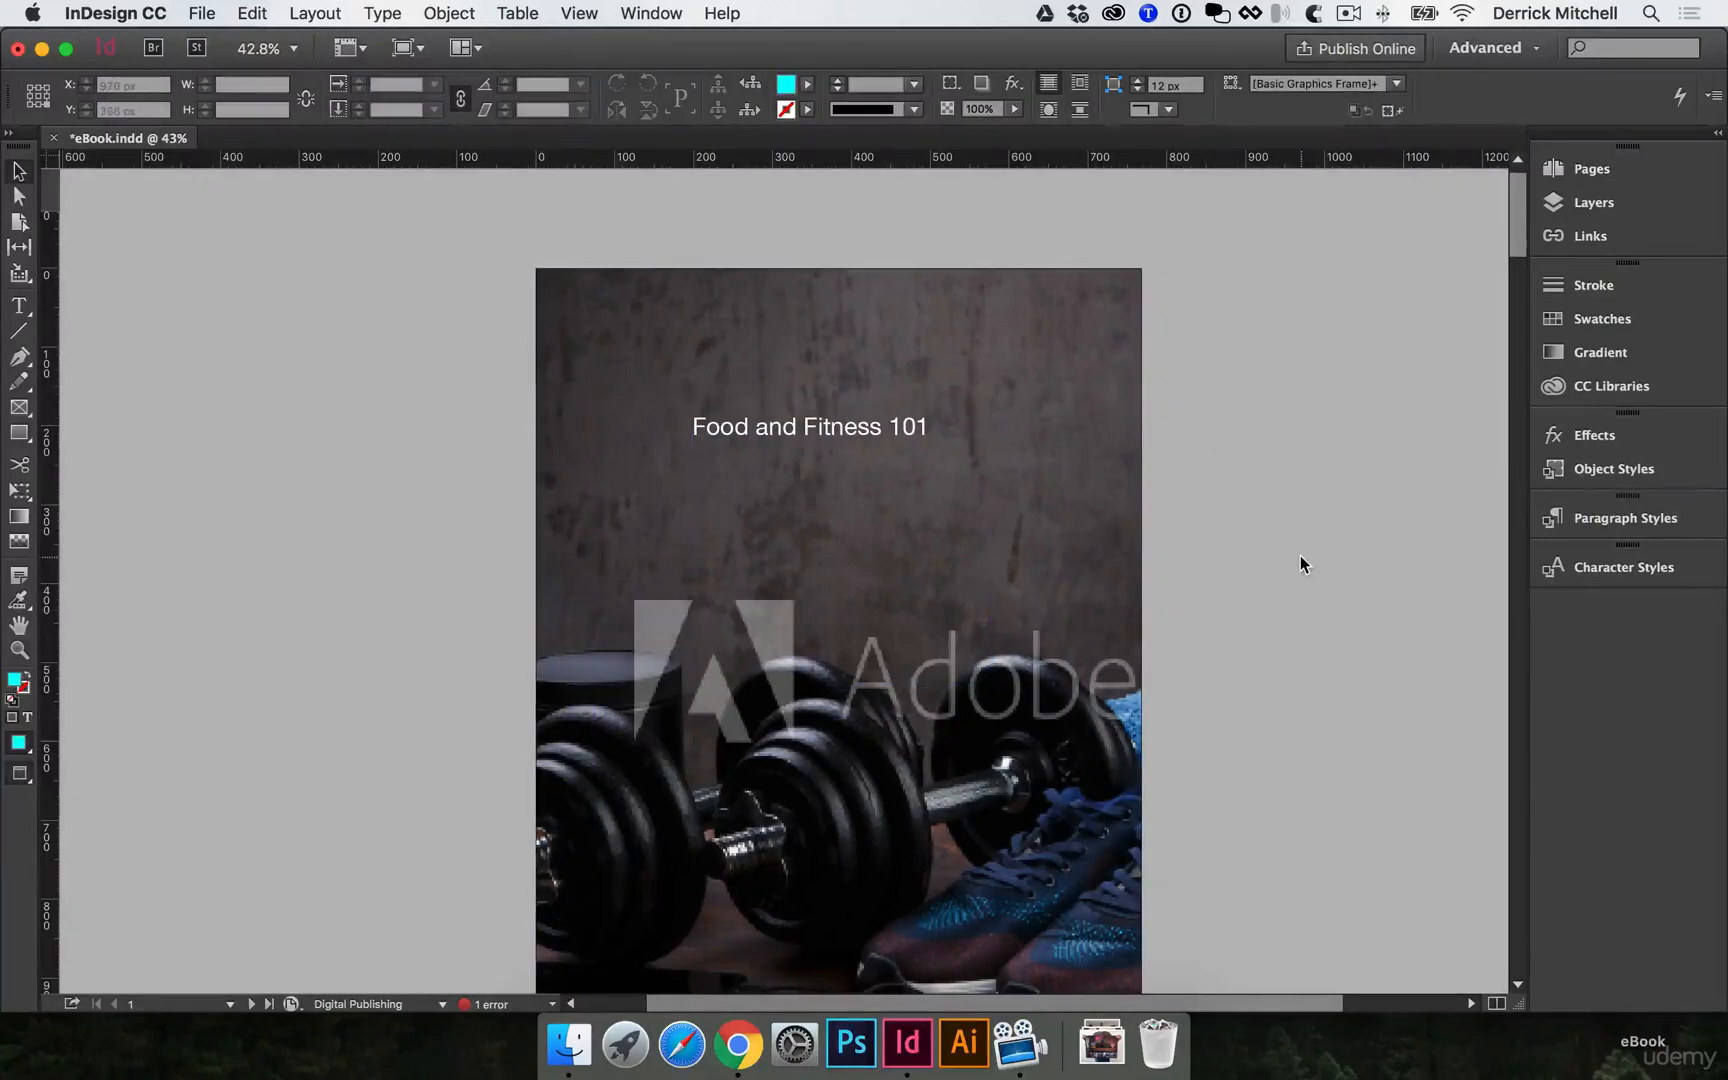
pyautogui.press('w')
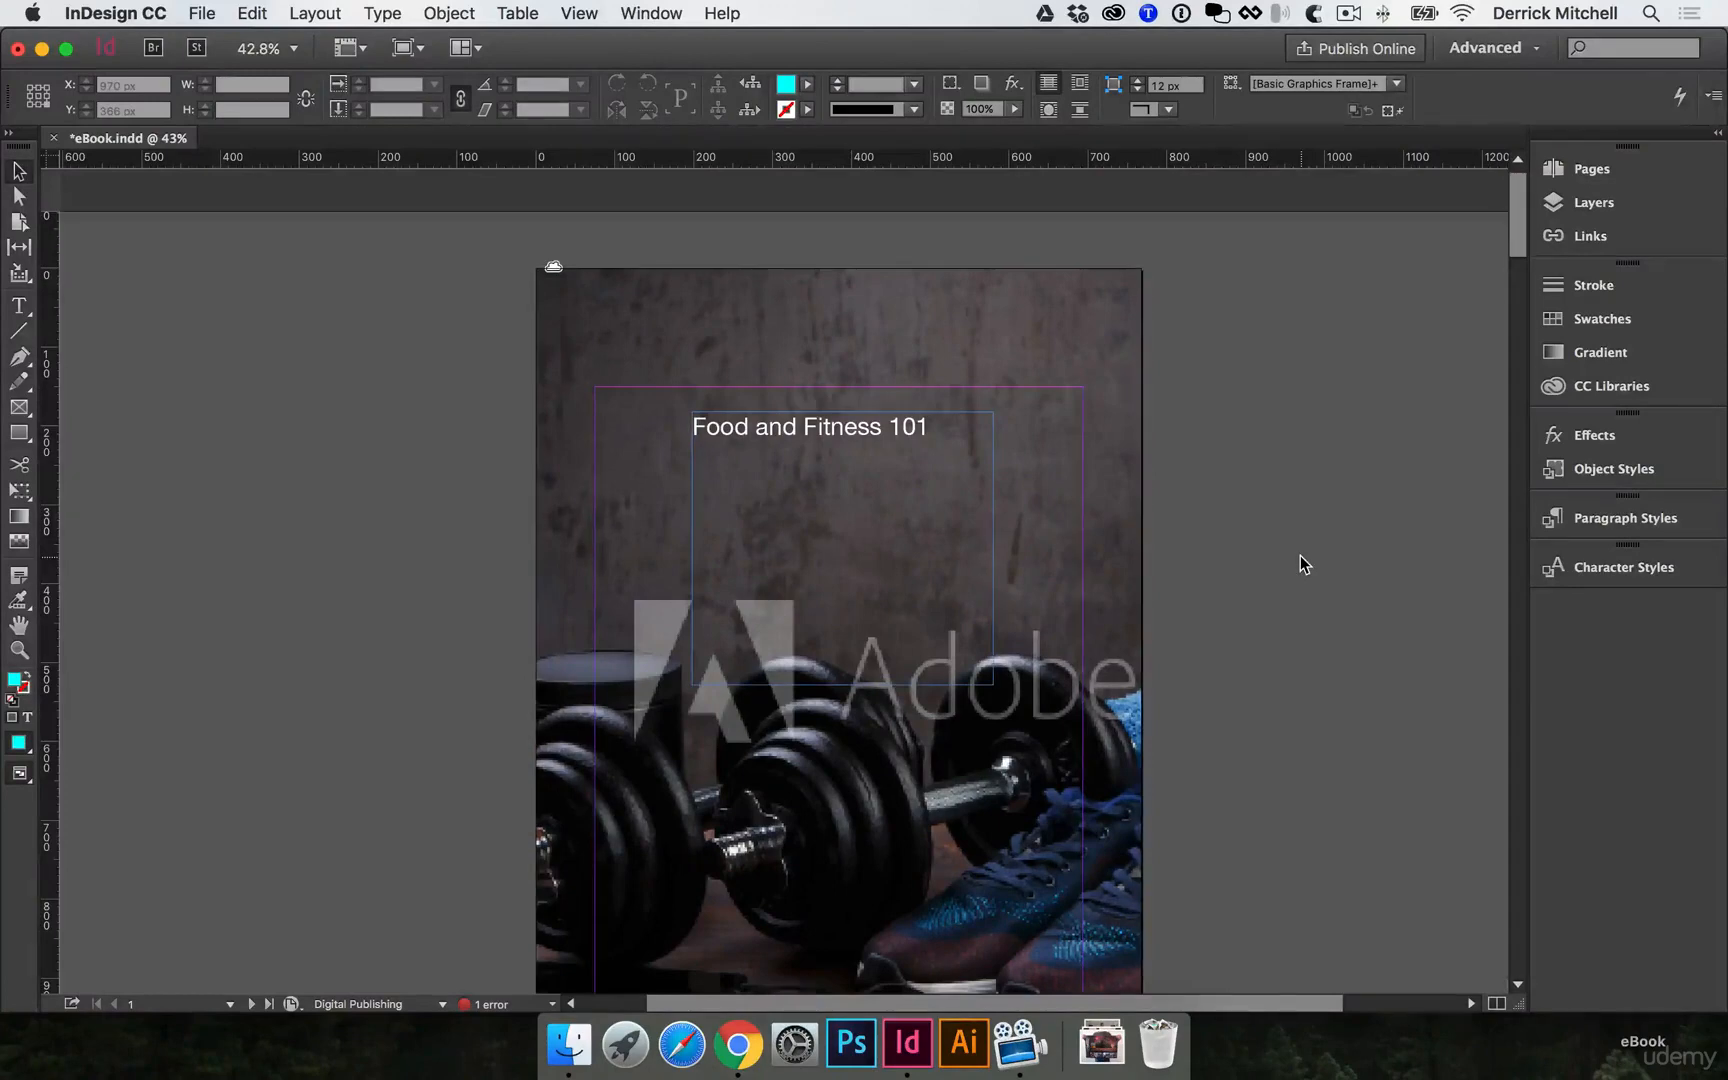
# Set the document's display performance to High Quality Display.
pyautogui.scroll(-1, 1247, 628)
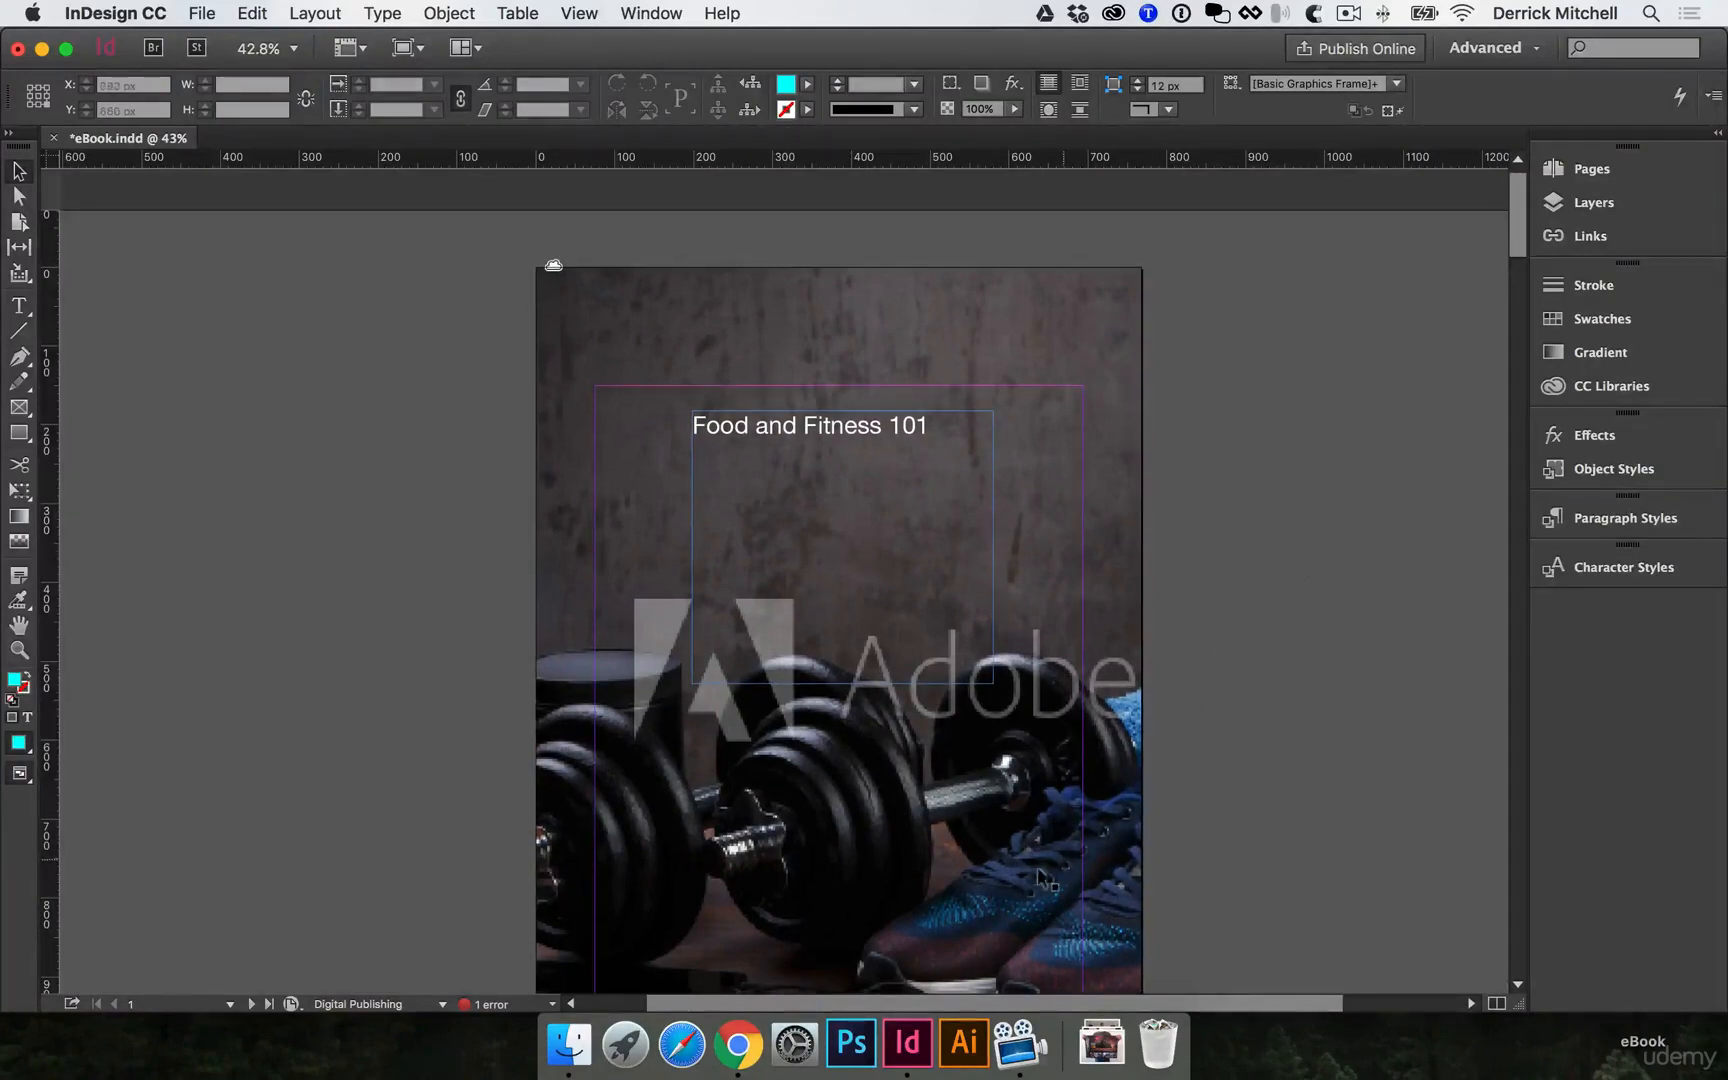
pyautogui.scroll(-3, 925, 845)
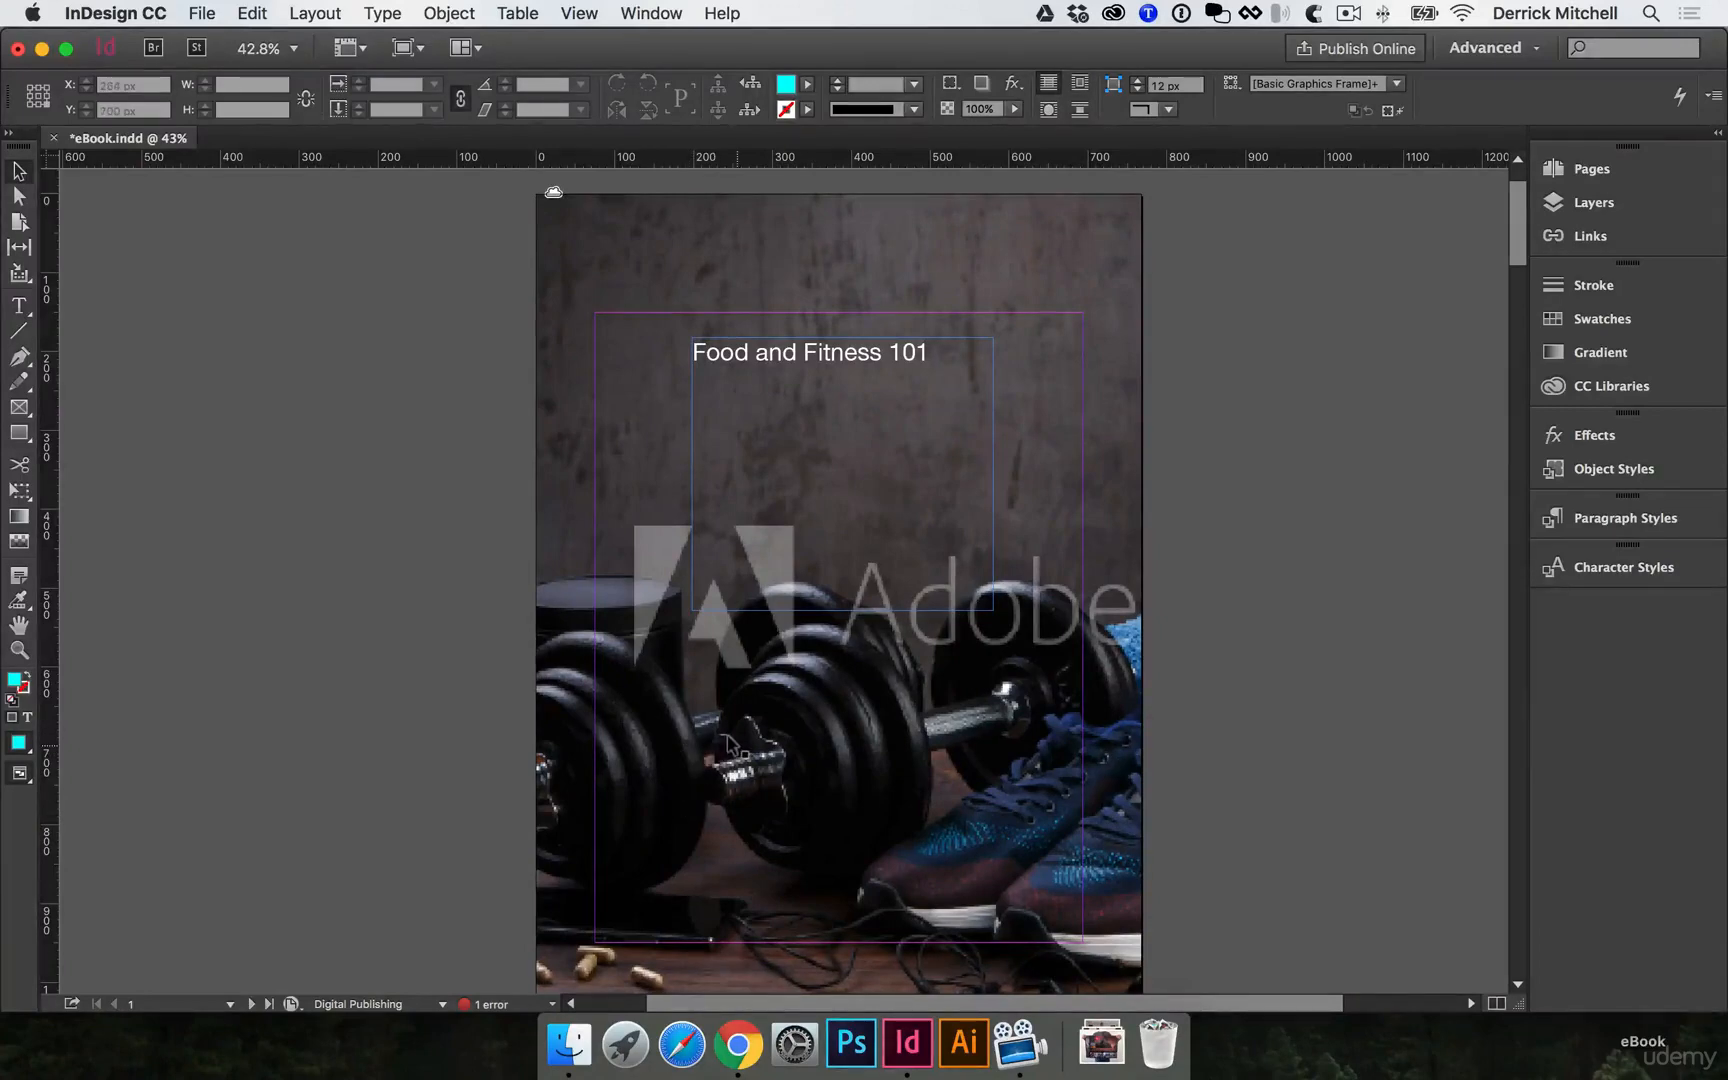
pyautogui.click(580, 13)
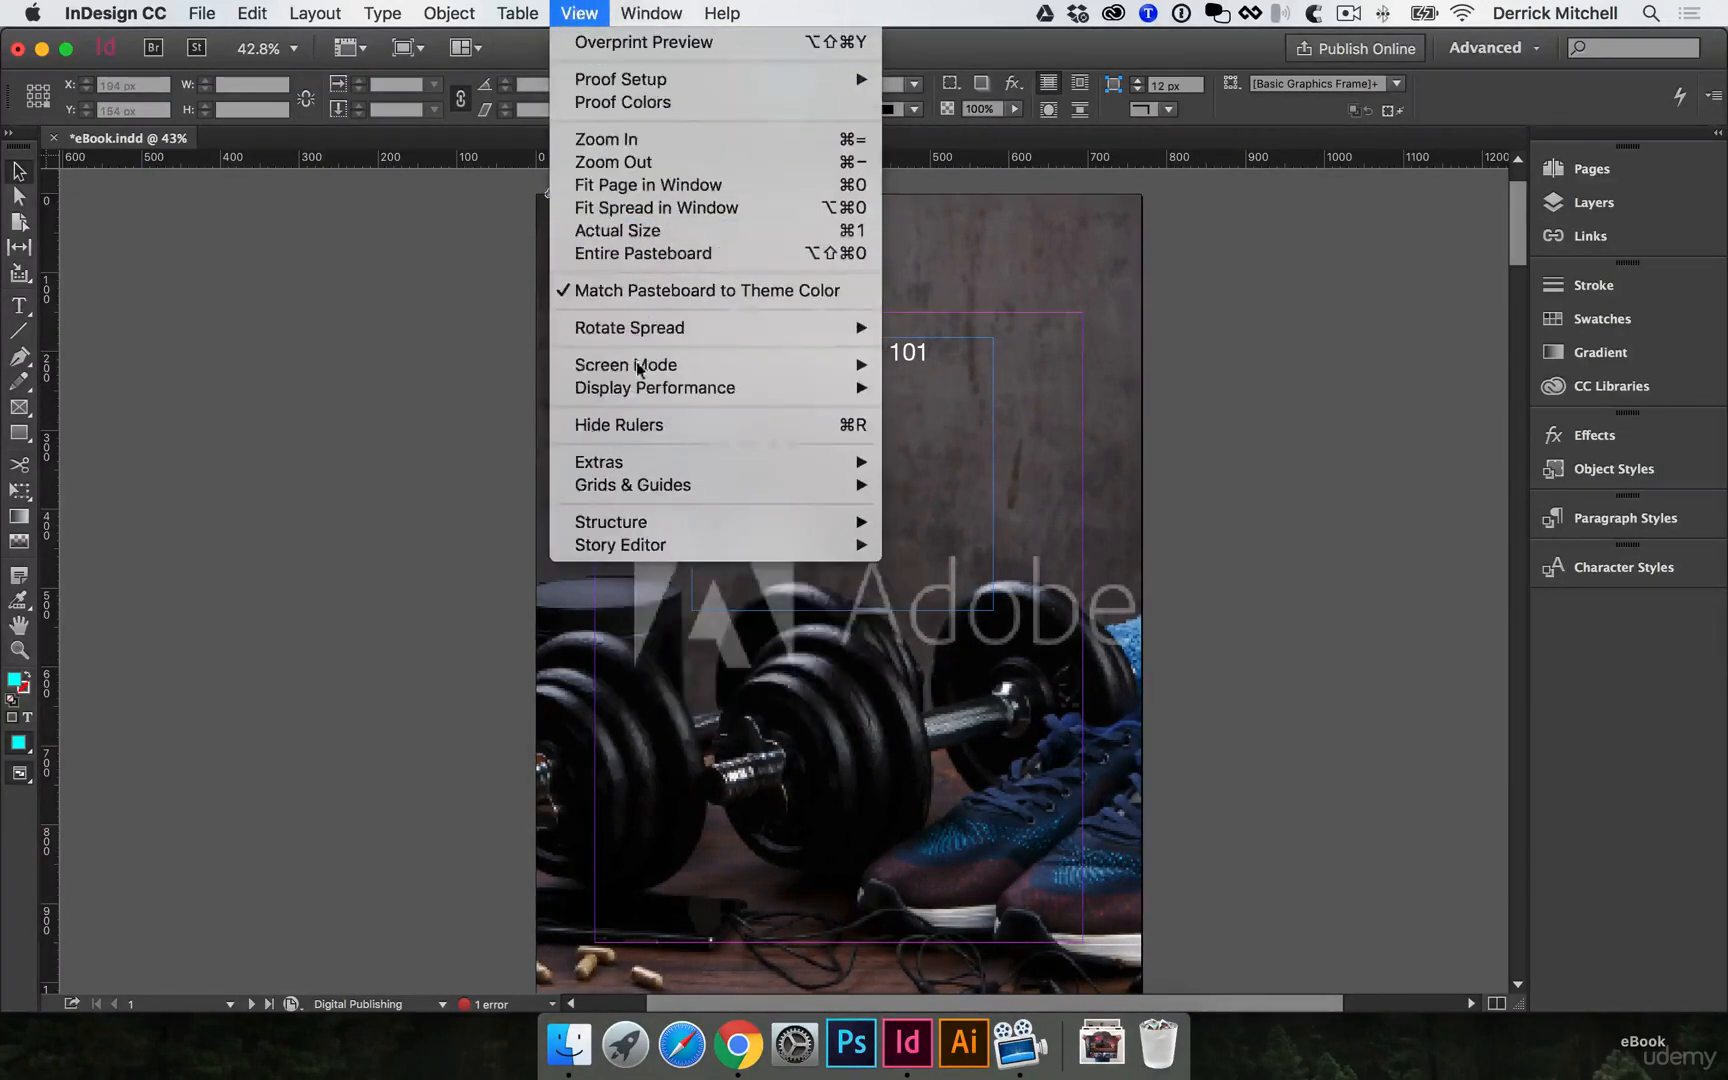
pyautogui.moveTo(672, 392)
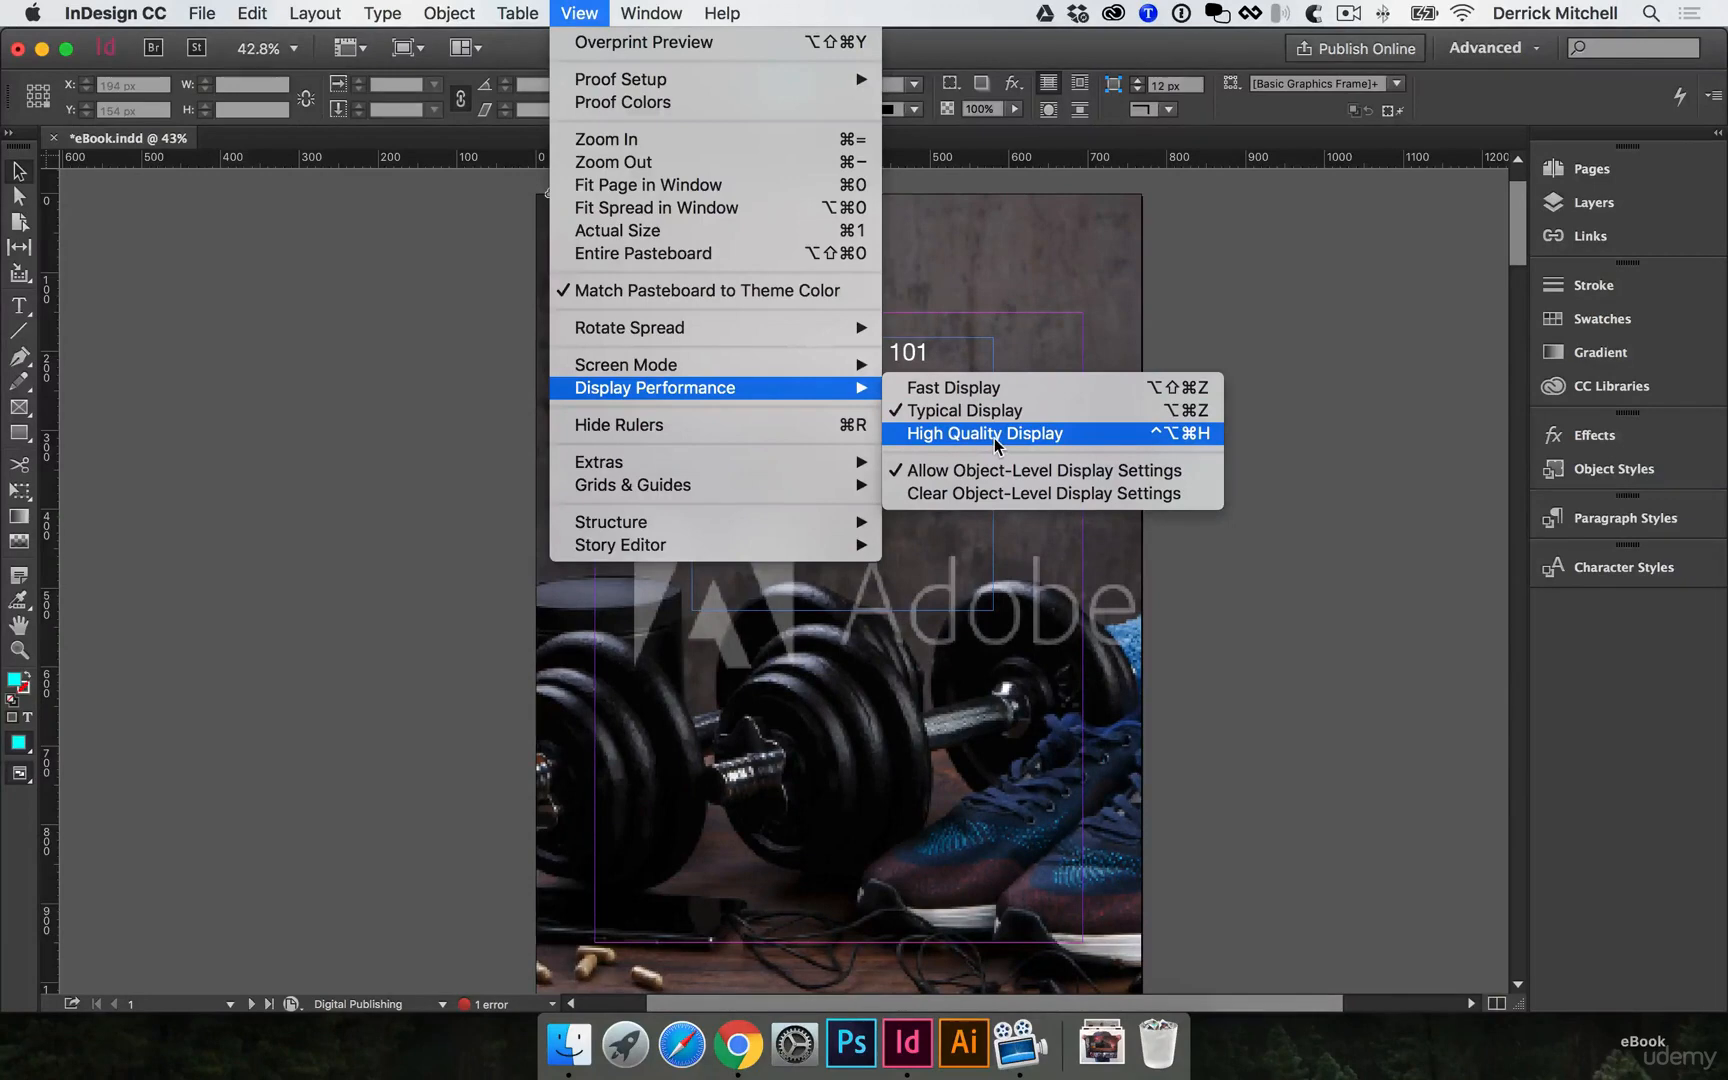
pyautogui.click(994, 437)
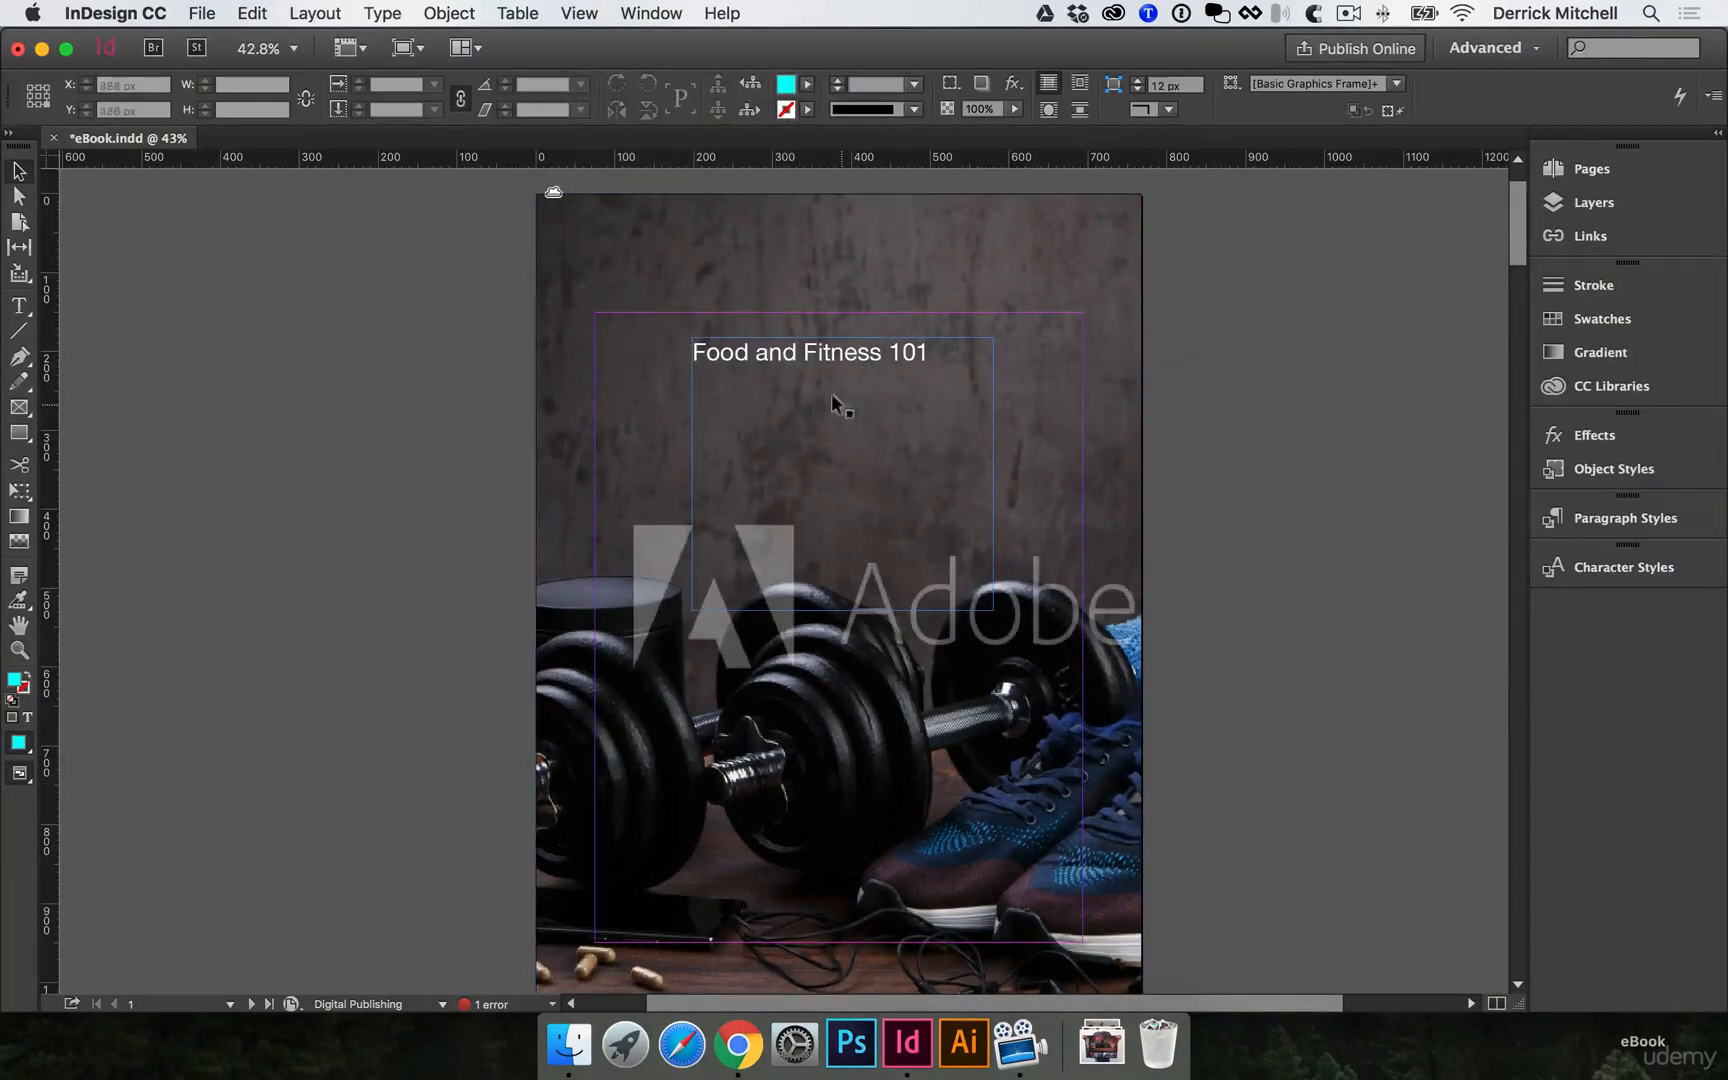
# Change the font of the whole cover title to Freshman.
pyautogui.doubleClick(820, 364)
pyautogui.press('super+a')
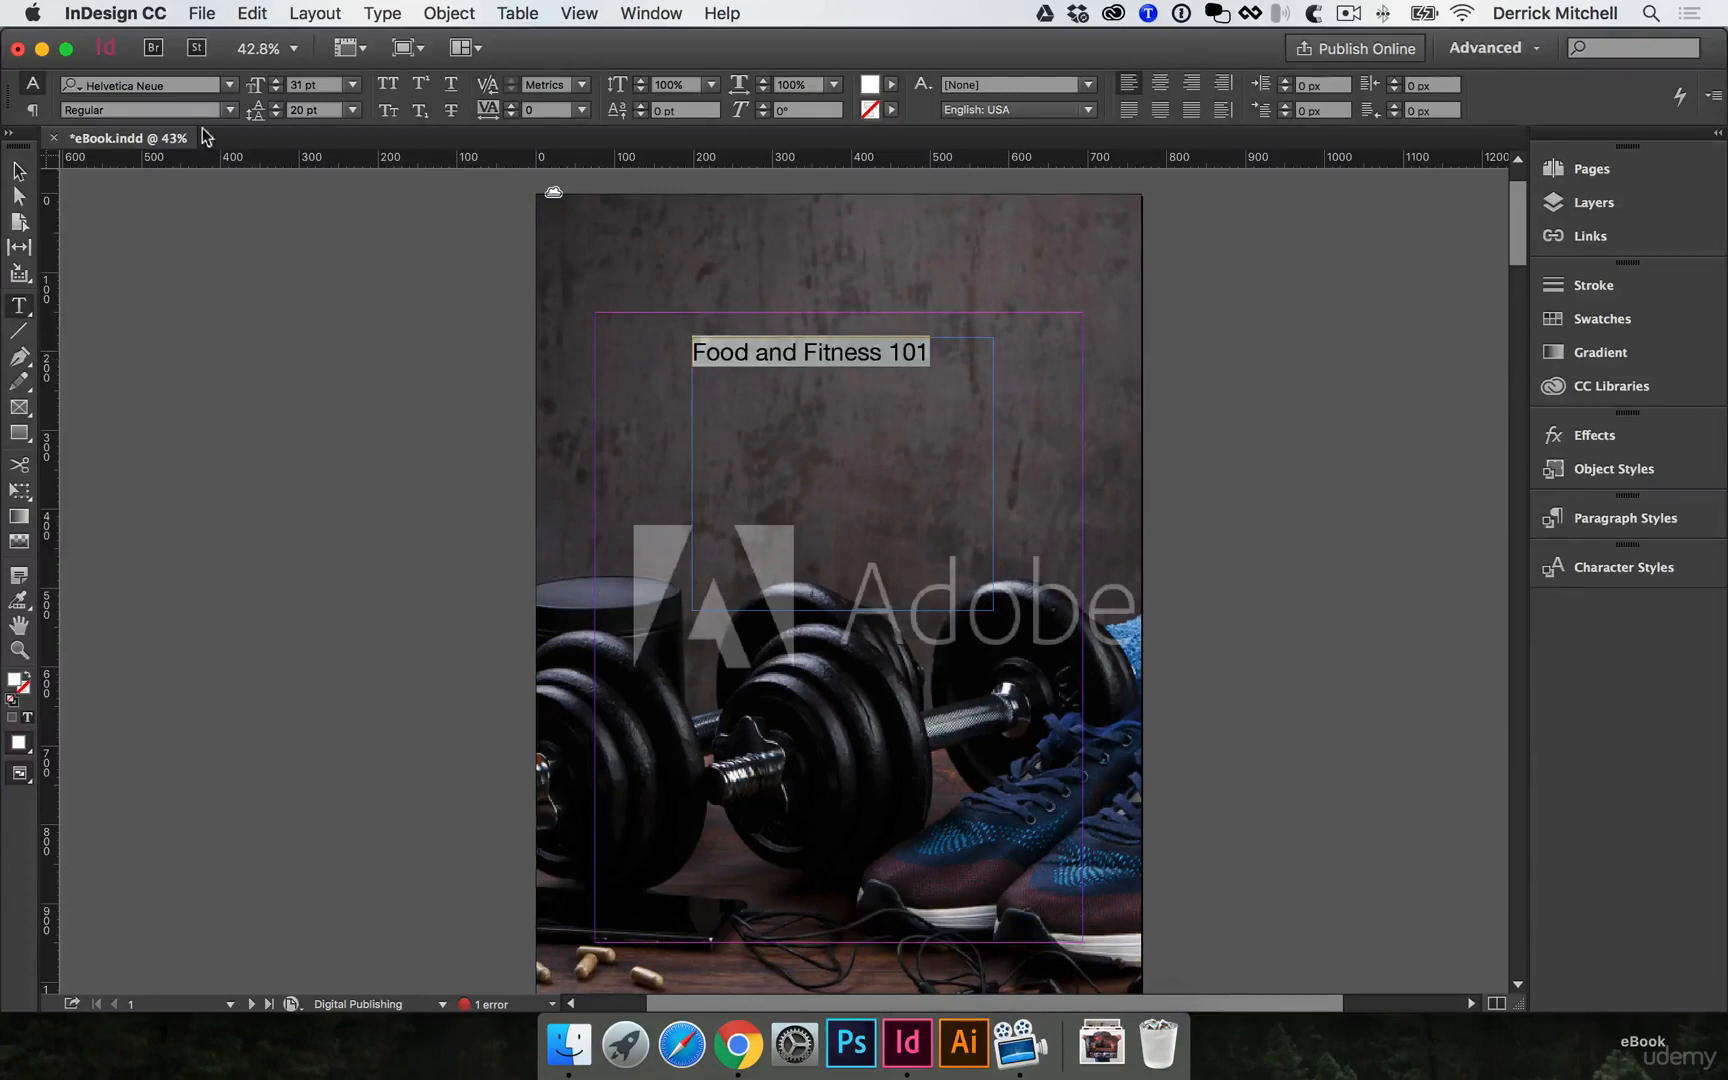
pyautogui.click(178, 88)
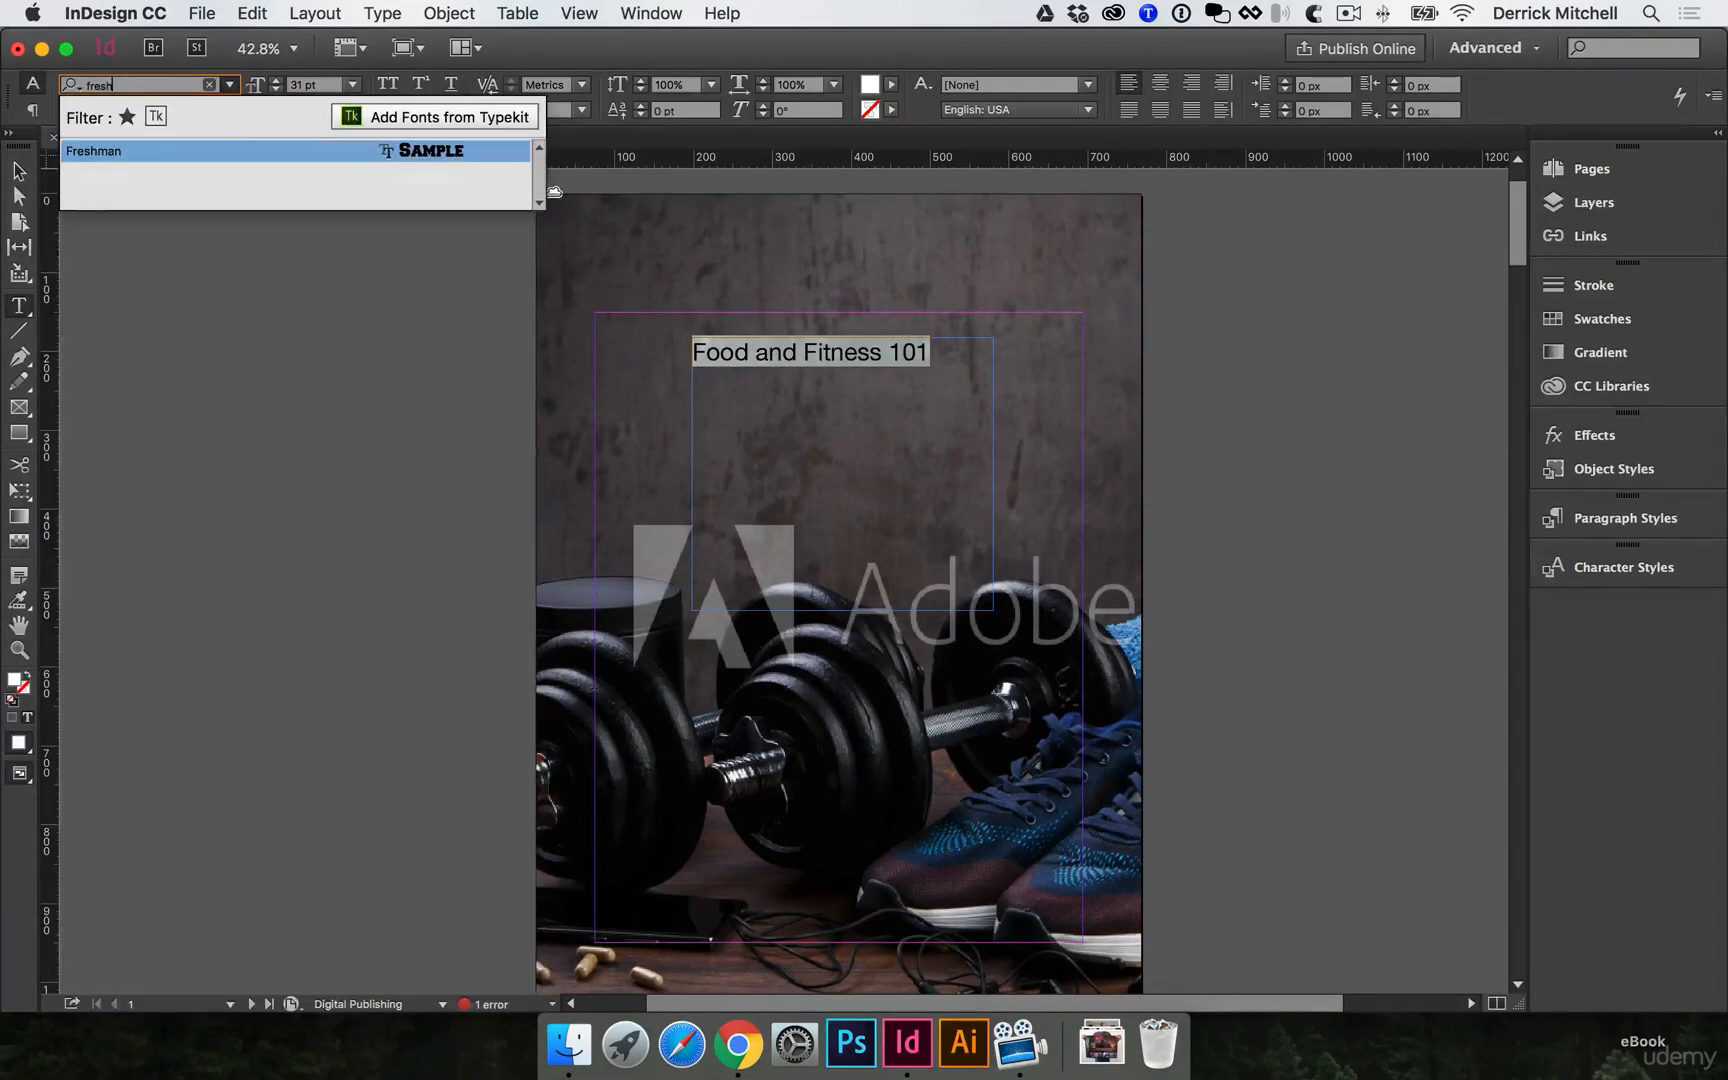
pyautogui.click(324, 152)
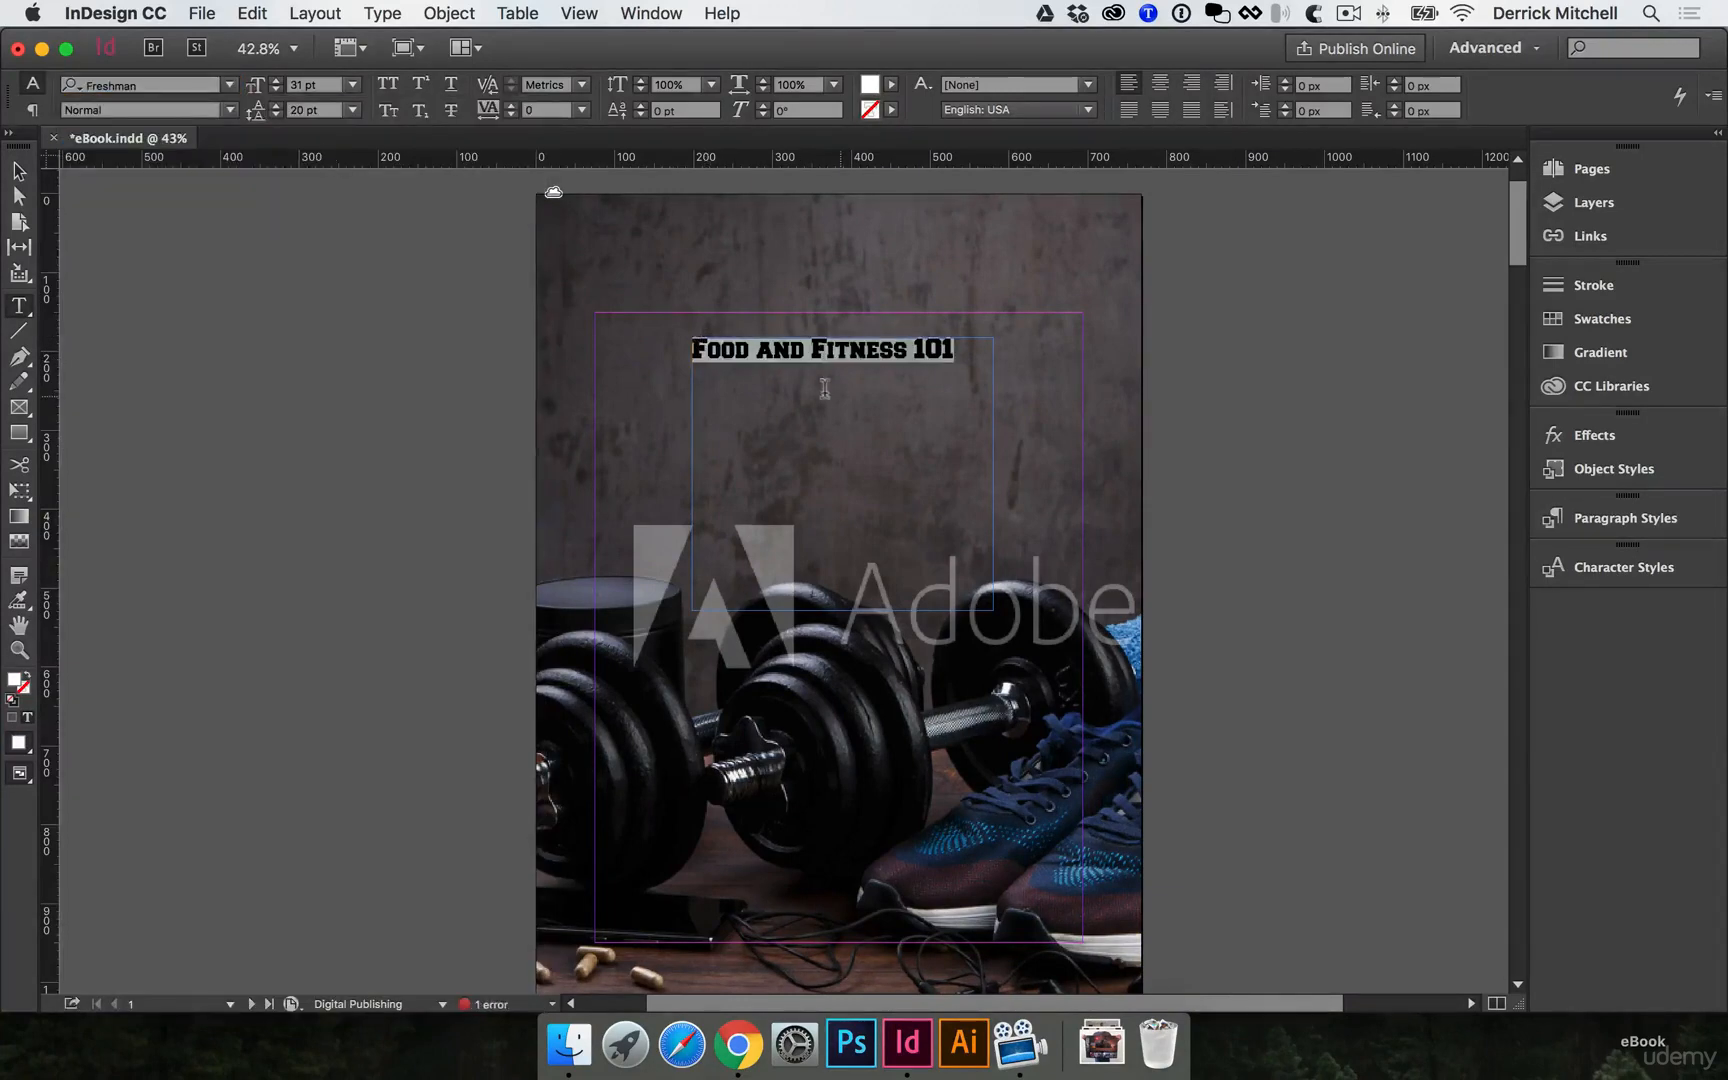
# Enlarge the cover title text to 101 pt and increase its leading to 80 pt.
pyautogui.press('super+shift+period')
pyautogui.press('super+shift+period')
pyautogui.press('super+shift+period')
pyautogui.press('super+shift+period')
pyautogui.press('super+shift+period')
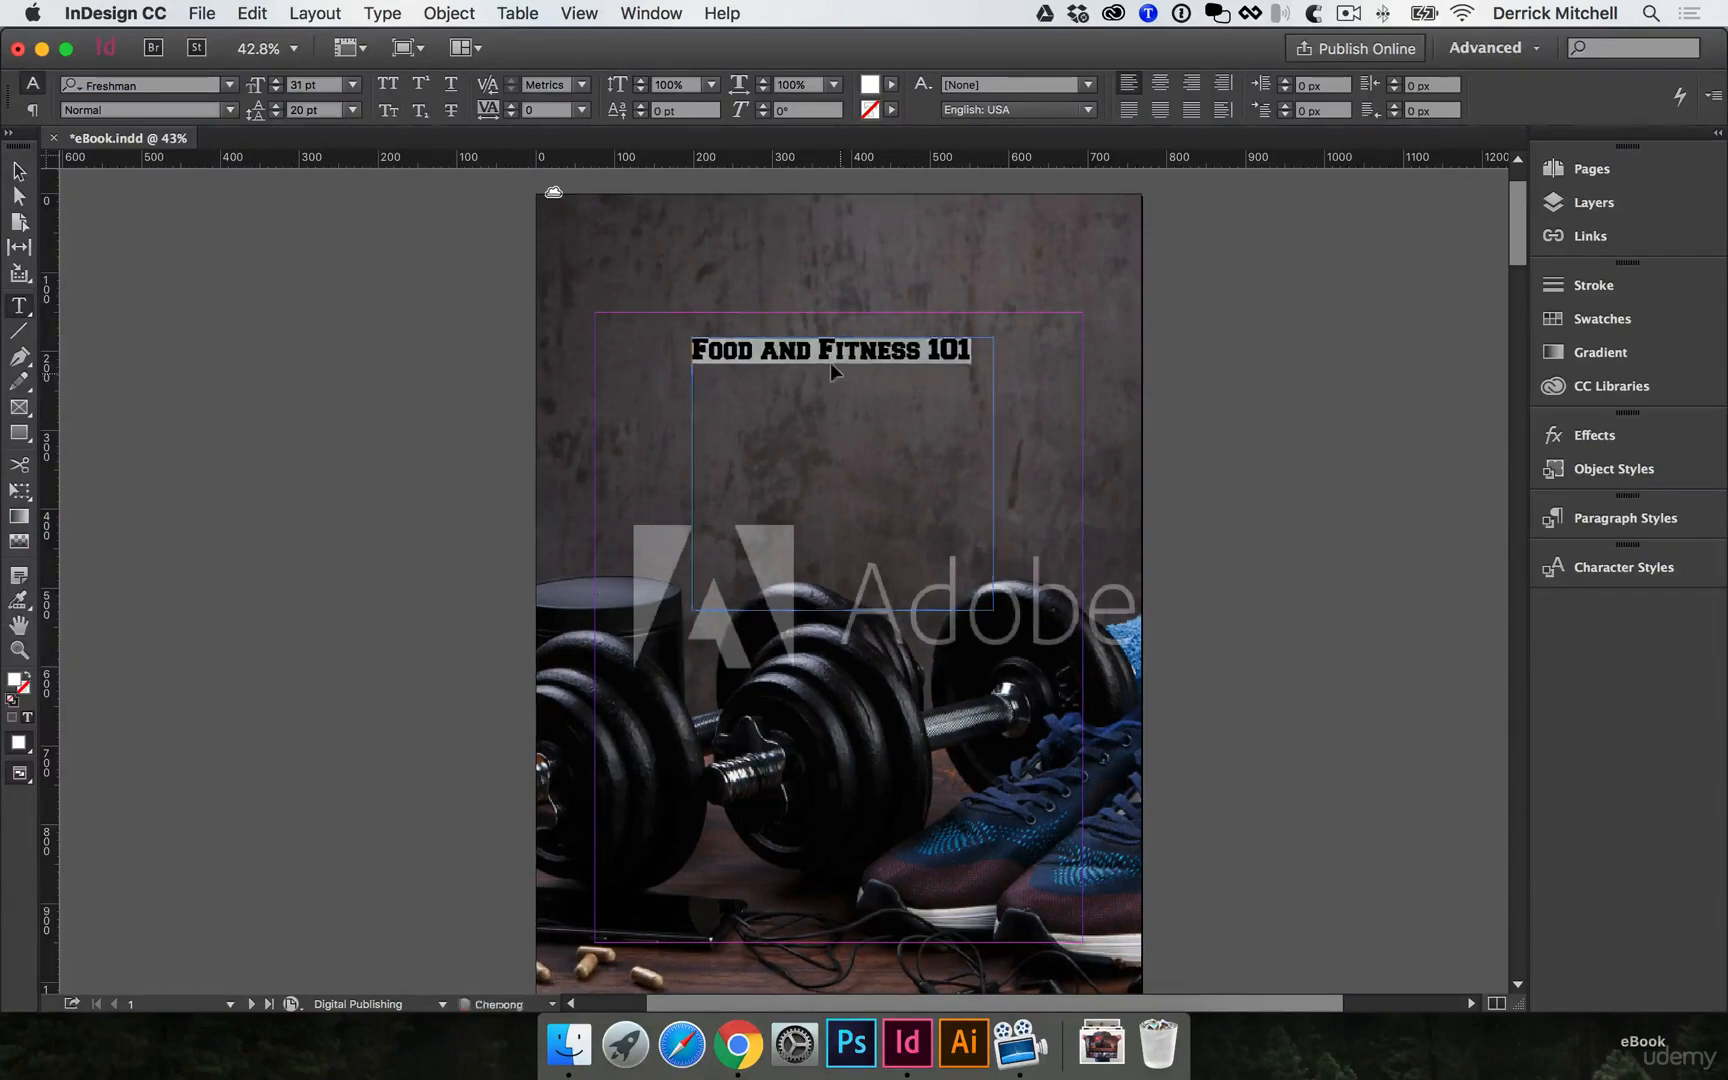
pyautogui.press('super+shift+period')
pyautogui.press('super+shift+period')
pyautogui.press('super+shift+period')
pyautogui.press('super+shift+period')
pyautogui.press('super+shift+period')
pyautogui.press('super+shift+period')
pyautogui.press('super+shift+period')
pyautogui.press('super+shift+period')
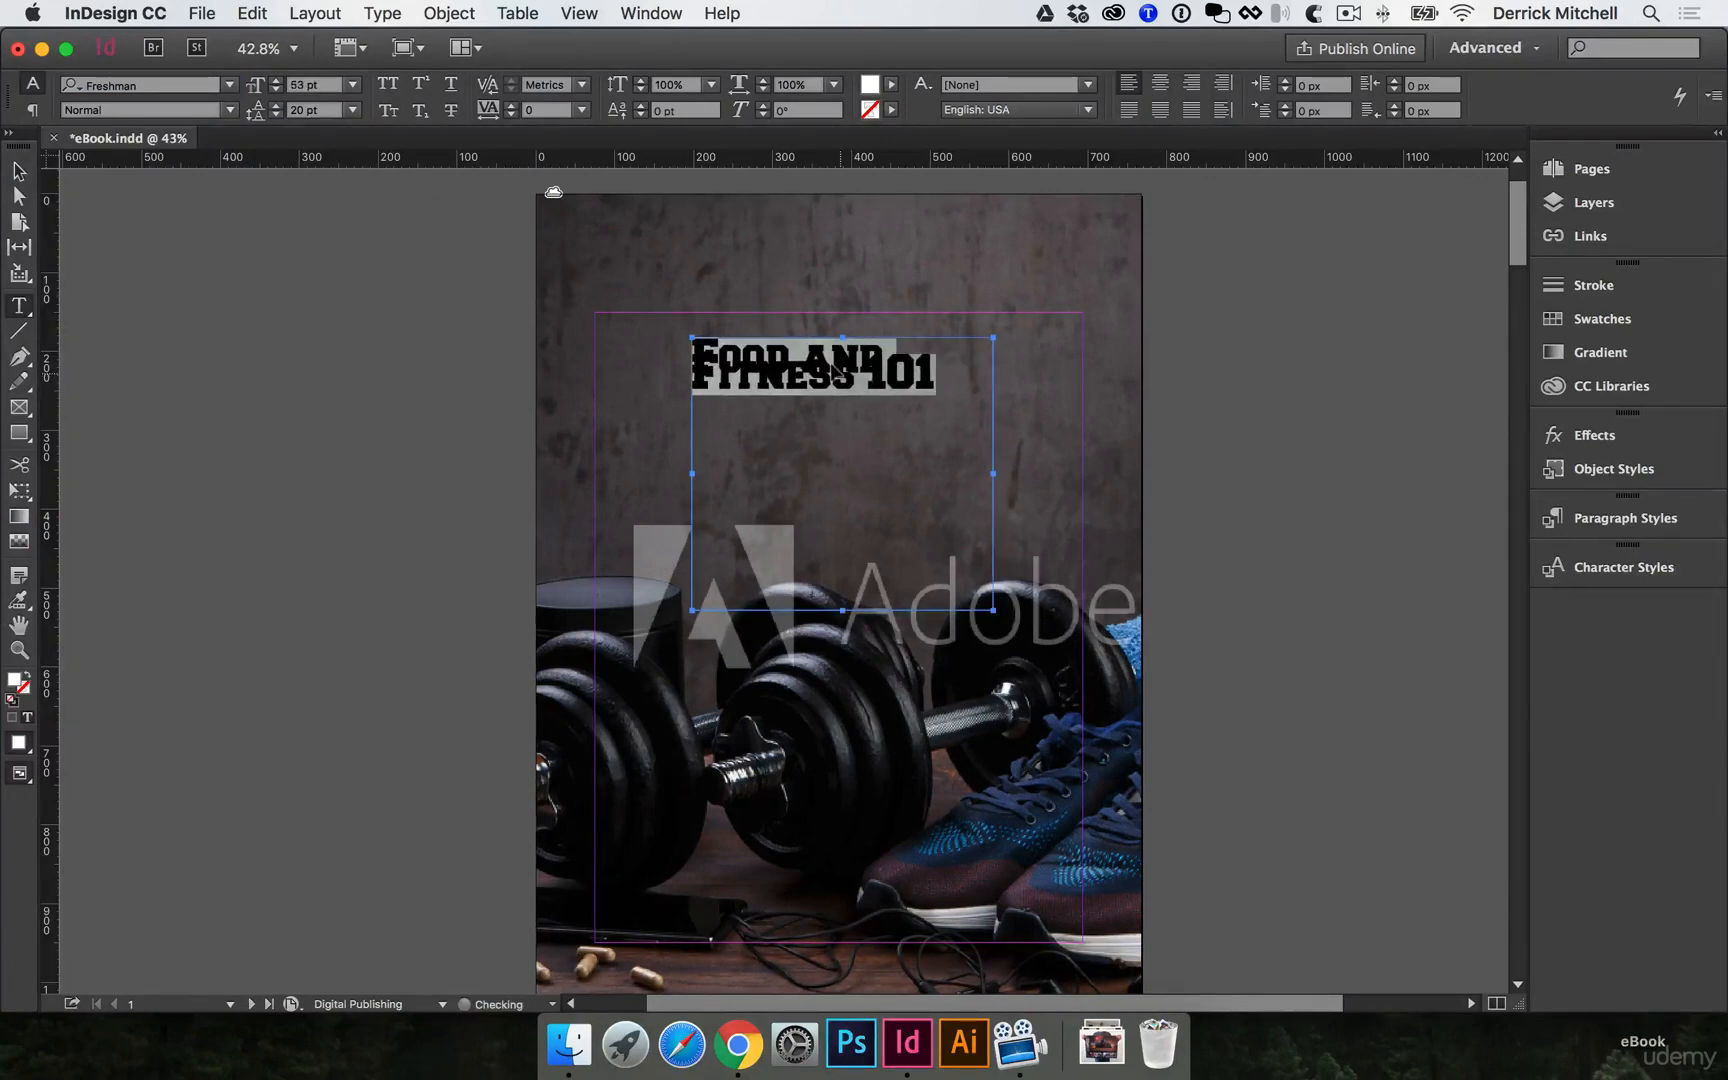
pyautogui.press('super+shift+period')
pyautogui.press('super+shift+period')
pyautogui.press('super+shift+period')
pyautogui.press('super+shift+period')
pyautogui.press('super+shift+period')
pyautogui.press('super+shift+period')
pyautogui.press('super+shift+period')
pyautogui.press('super+shift+period')
pyautogui.press('super+shift+period')
pyautogui.press('super+shift+period')
pyautogui.press('super+shift+period')
pyautogui.press('super+shift+period')
pyautogui.press('super+shift+period')
pyautogui.press('super+shift+period')
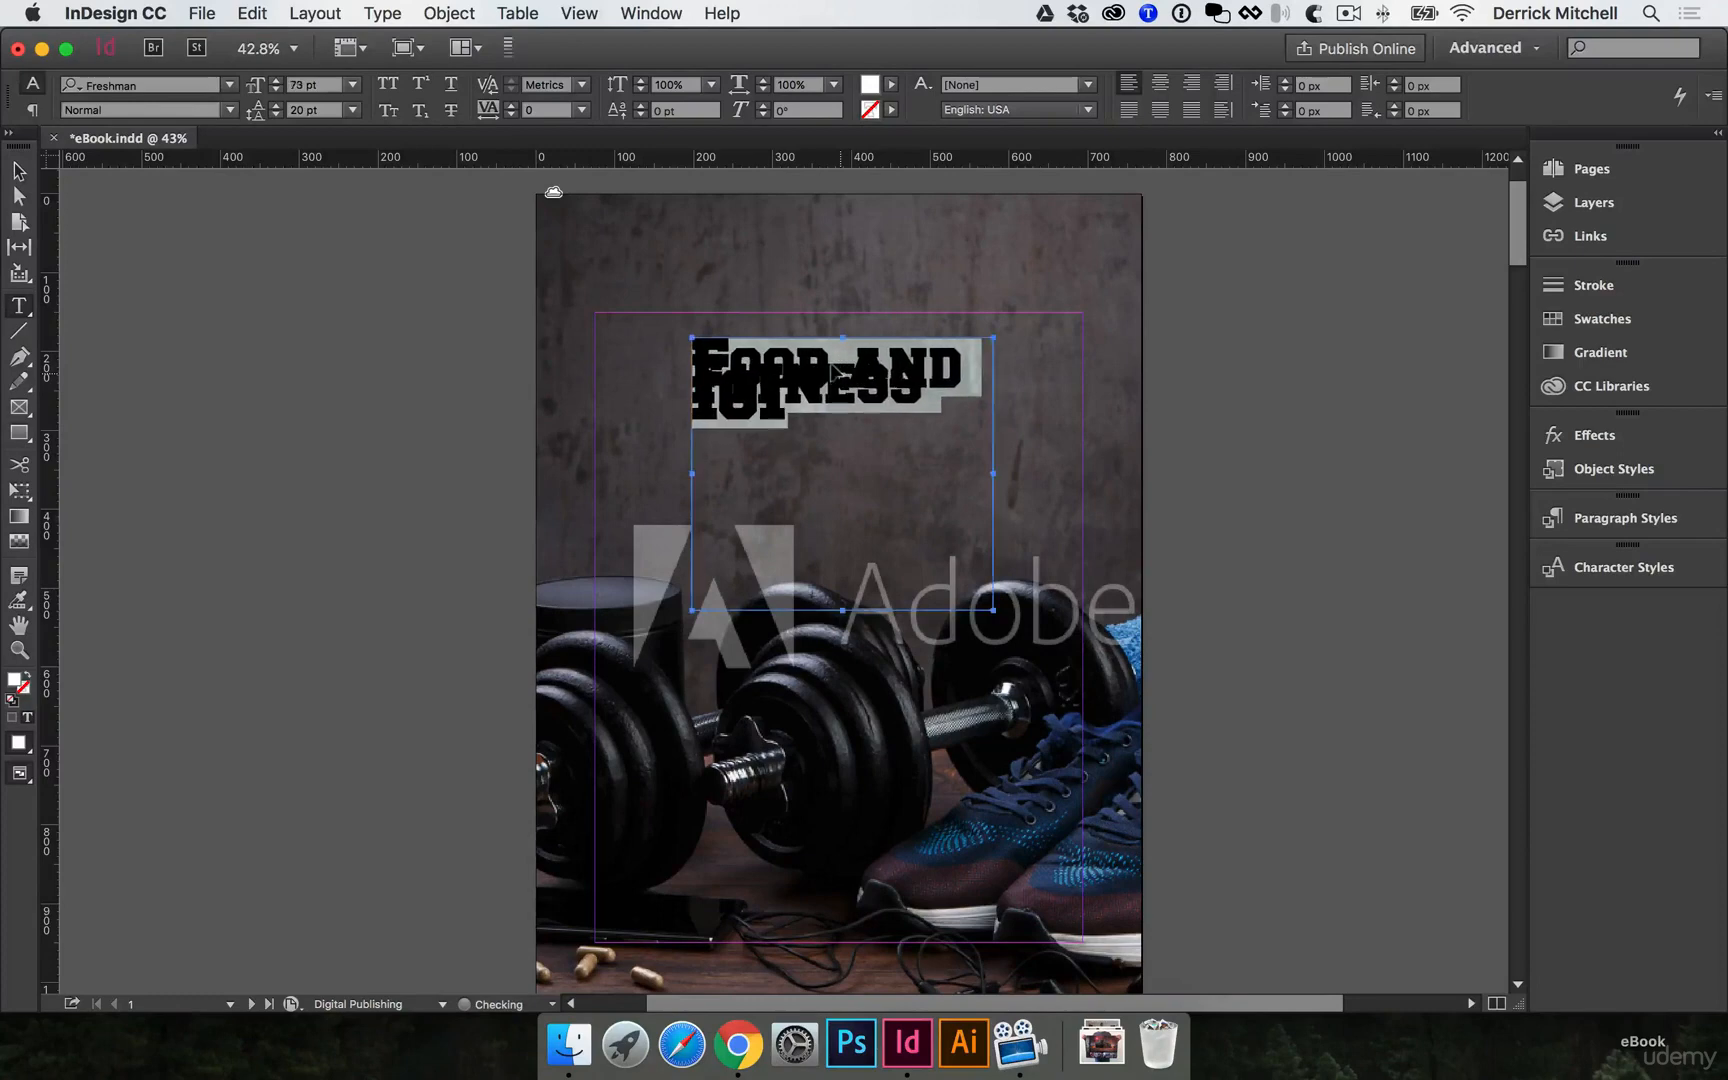
pyautogui.press('super+shift+period')
pyautogui.press('super+shift+period')
pyautogui.press('super+shift+period')
pyautogui.press('super+shift+period')
pyautogui.press('super+shift+period')
pyautogui.press('super+shift+period')
pyautogui.press('super+shift+period')
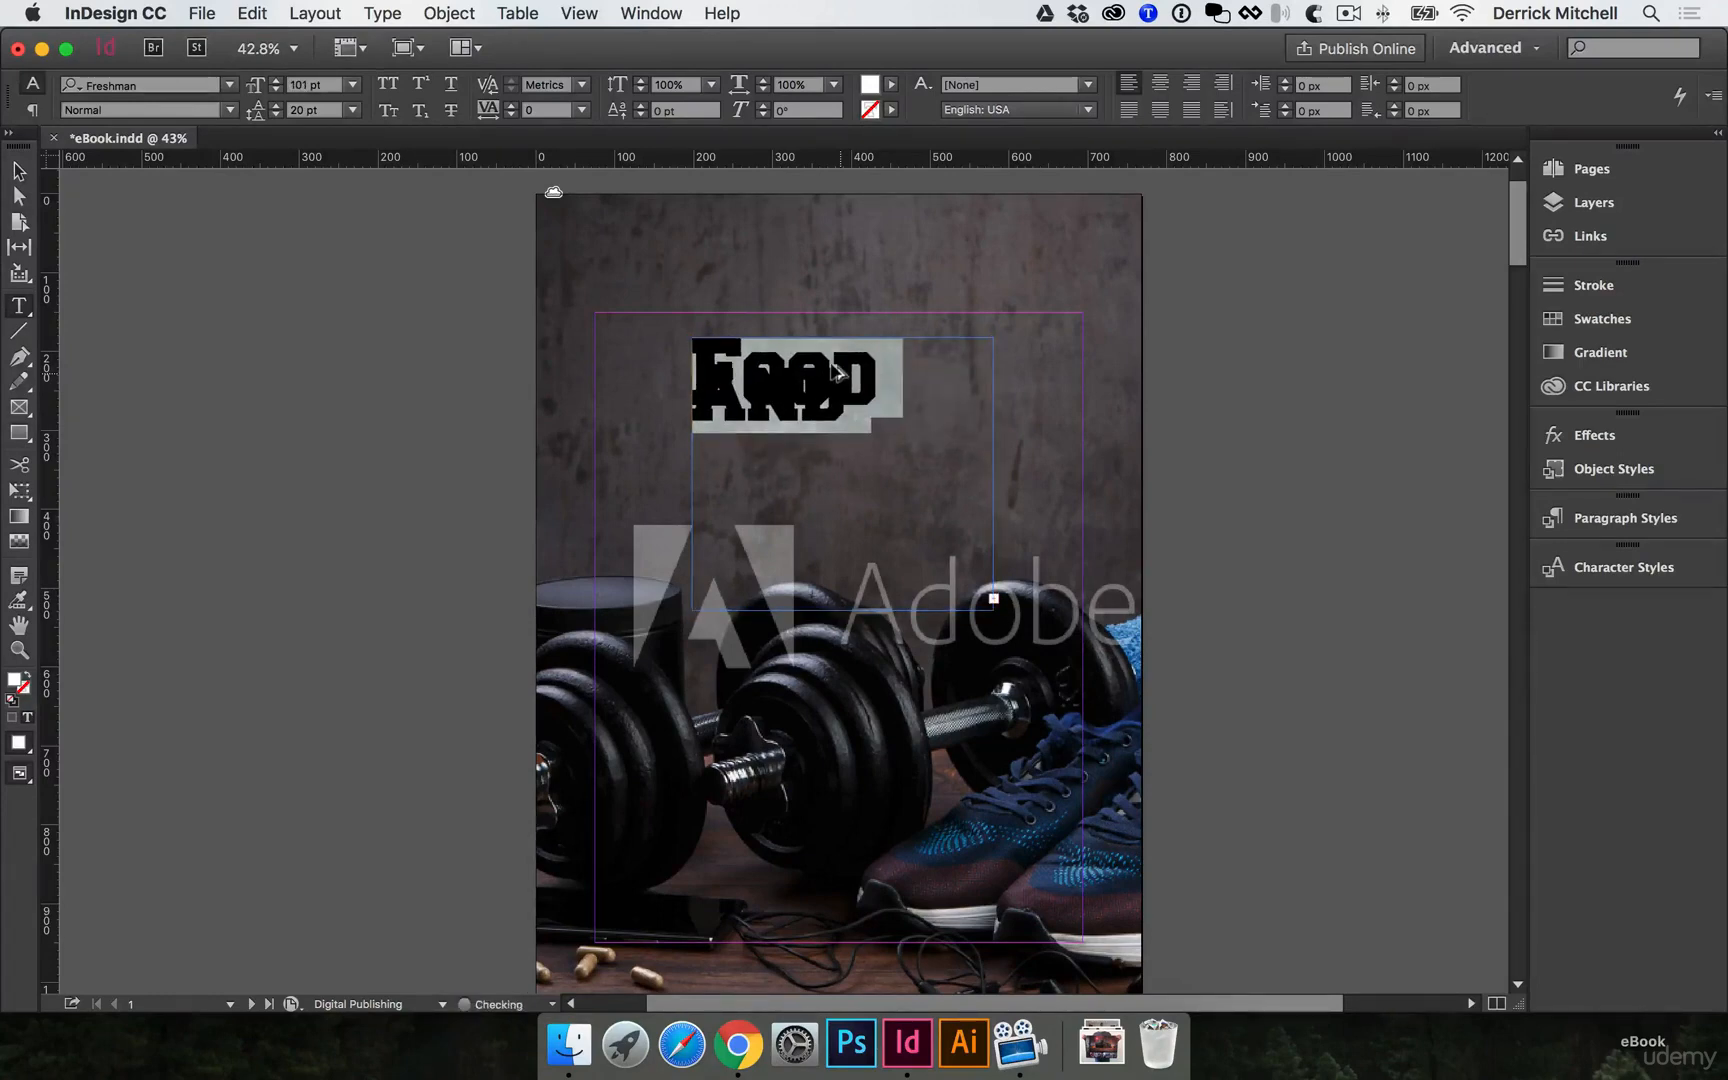
pyautogui.press('alt+super+Down')
pyautogui.press('alt+super+Down')
pyautogui.press('alt+super+Down')
pyautogui.press('alt+super+Down')
pyautogui.press('alt+super+Down')
pyautogui.press('alt+super+Down')
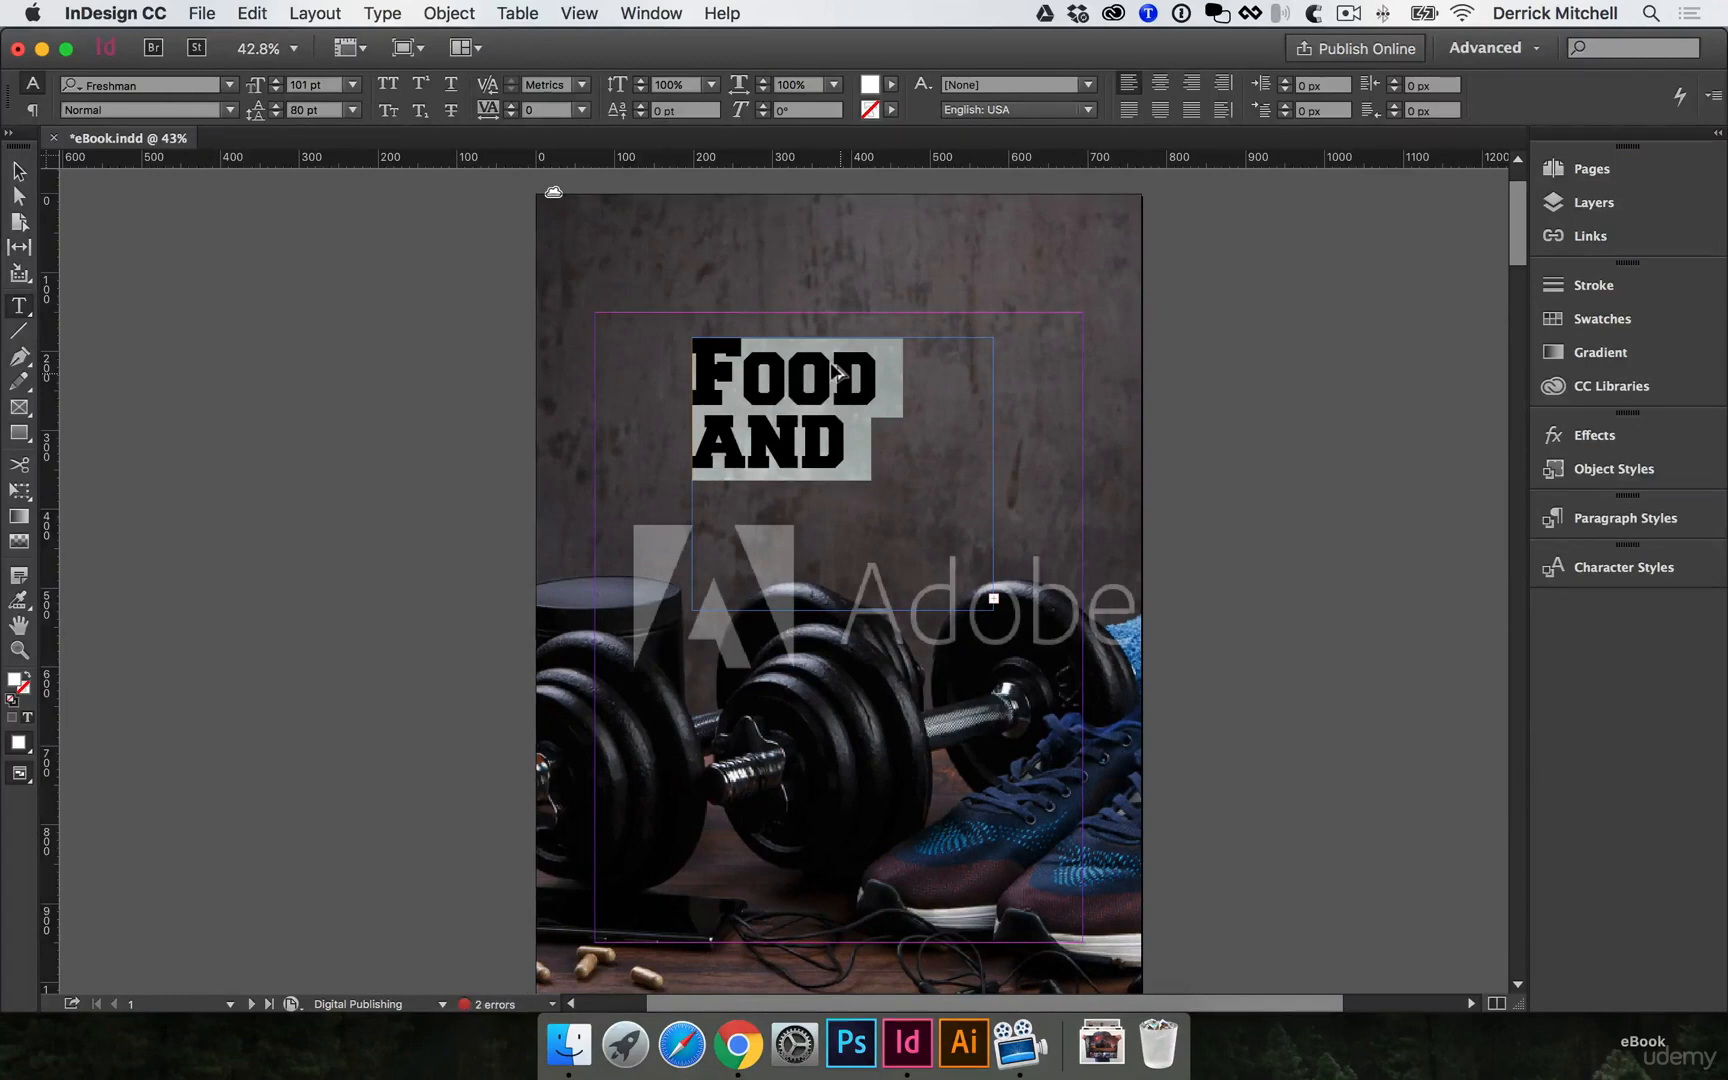
# Move the title frame to the upper-left corner of the page margins and enlarge it to 618 × 640 px.
pyautogui.click(16, 173)
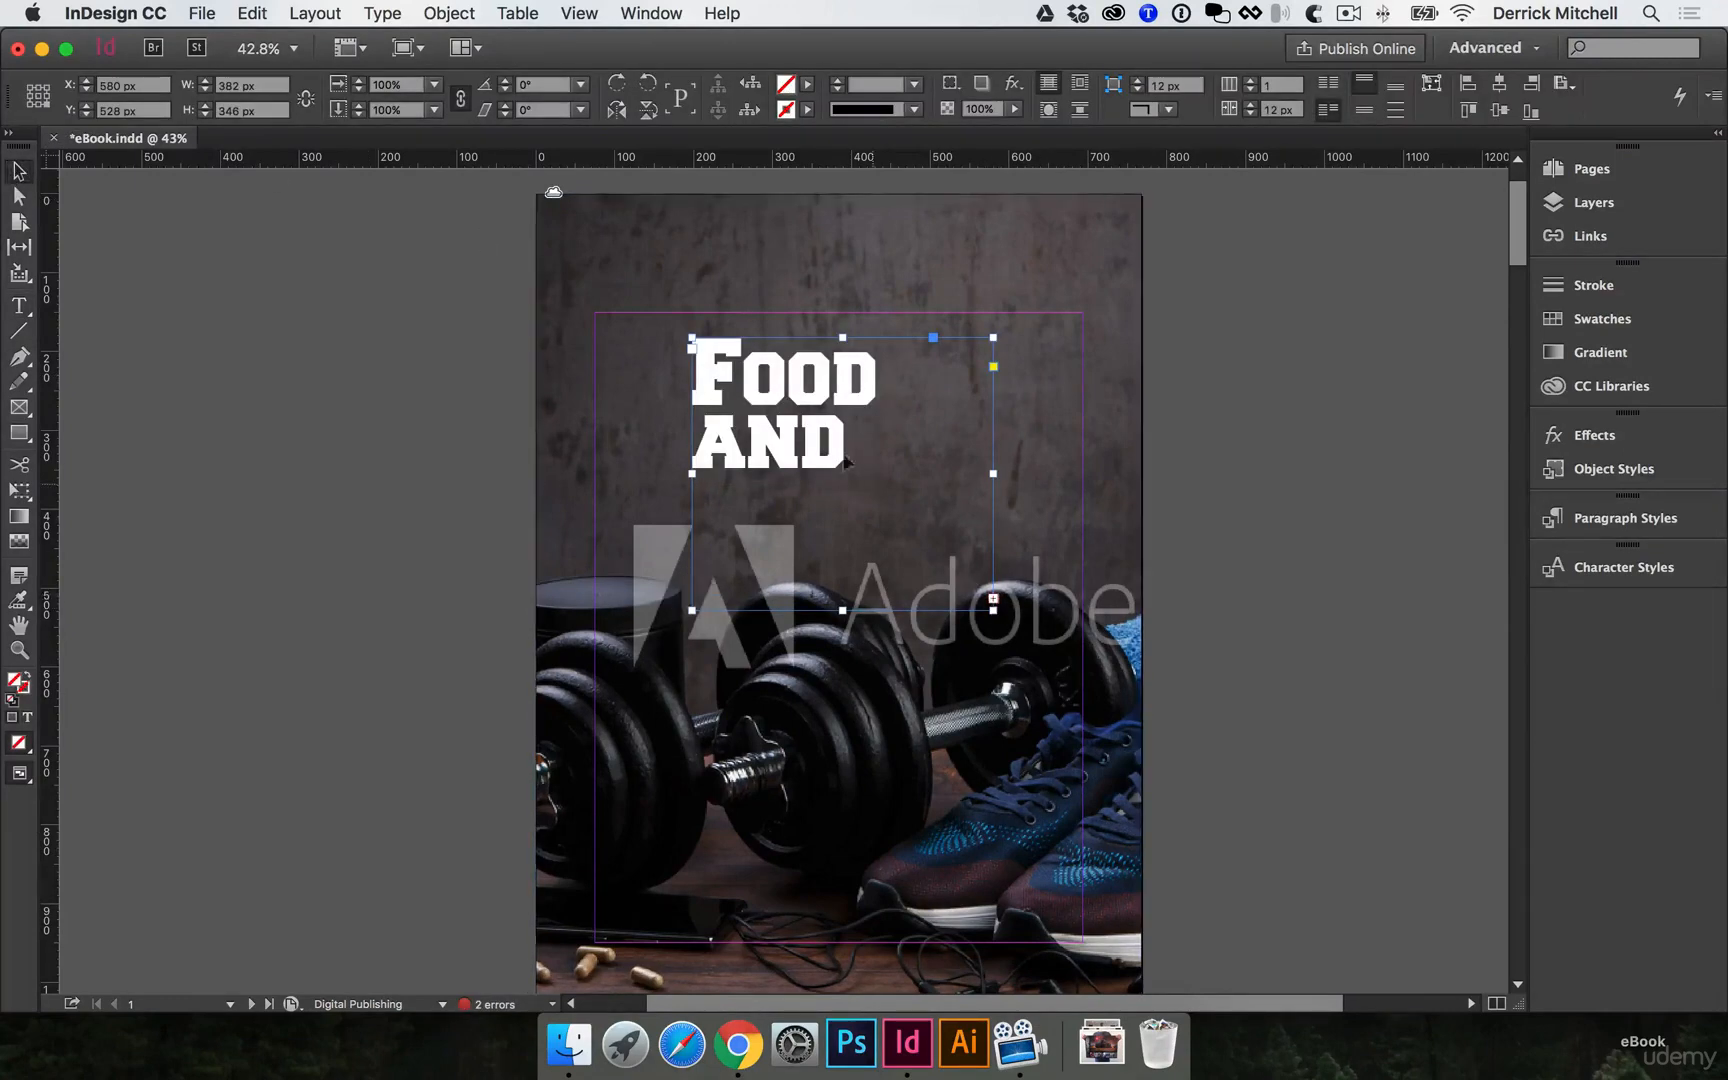
pyautogui.moveTo(804, 430); pyautogui.dragTo(686, 400)
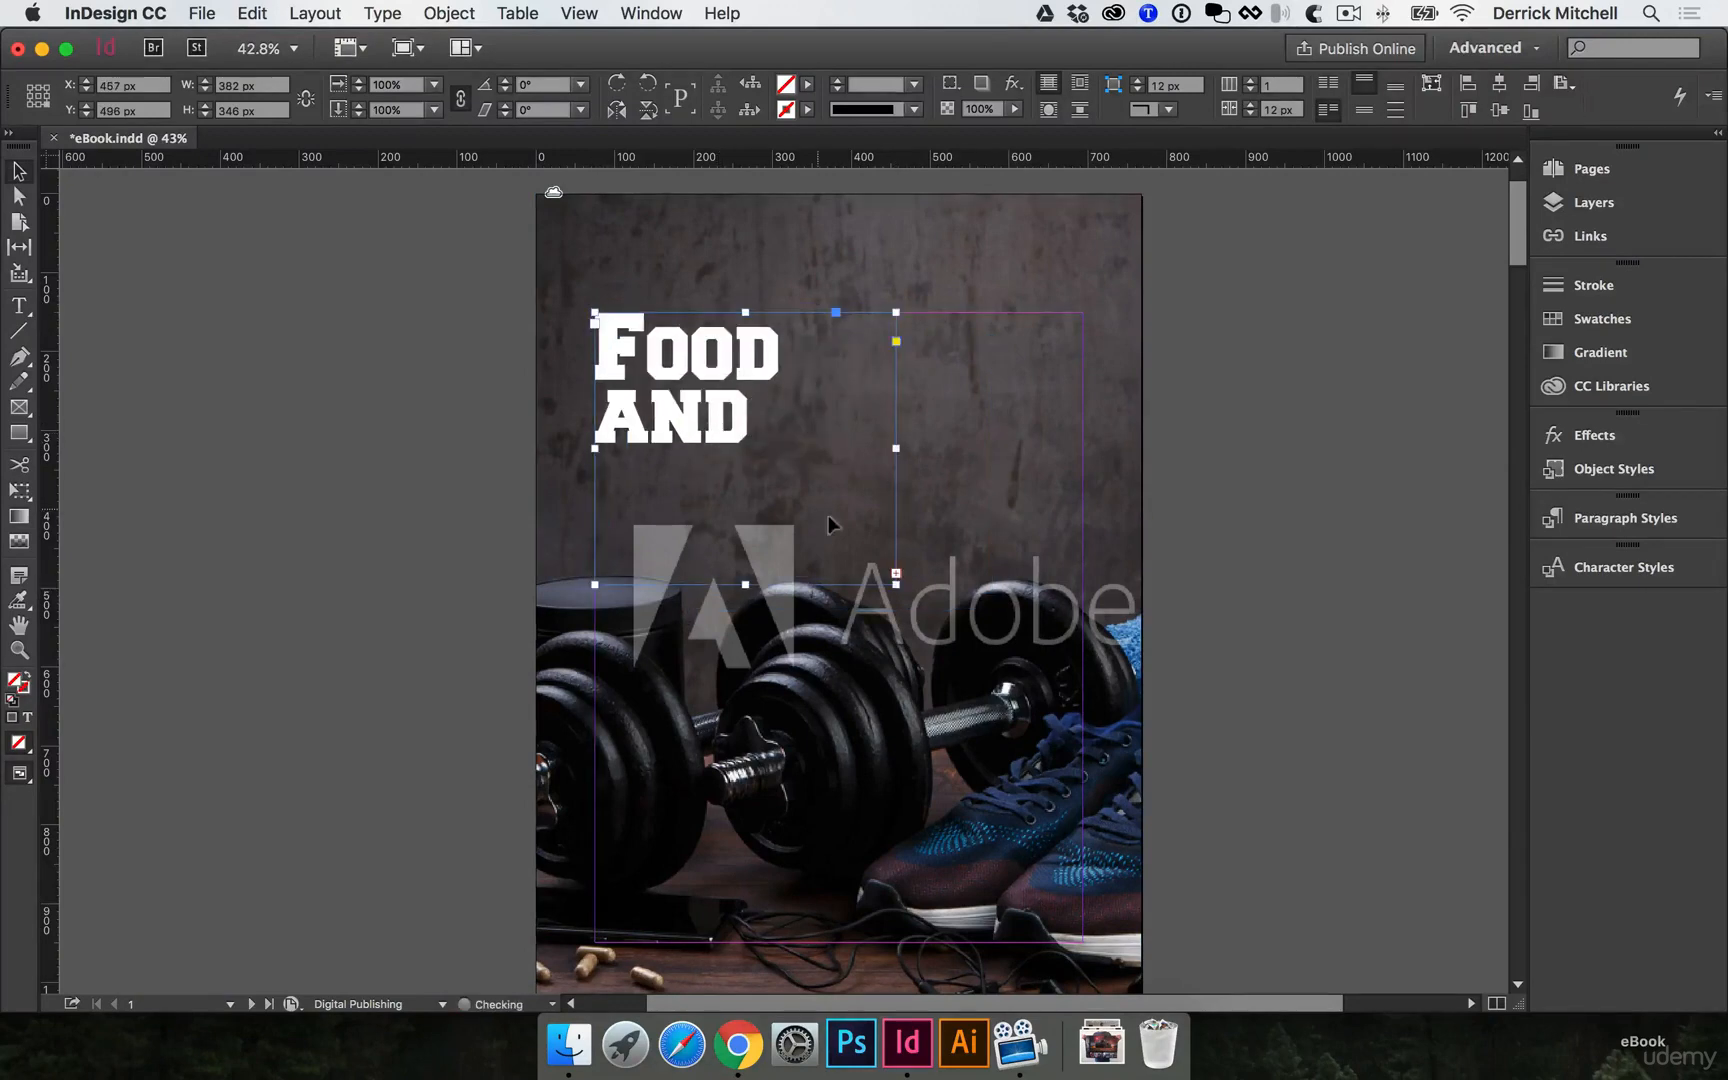
pyautogui.moveTo(896, 576); pyautogui.dragTo(1082, 816)
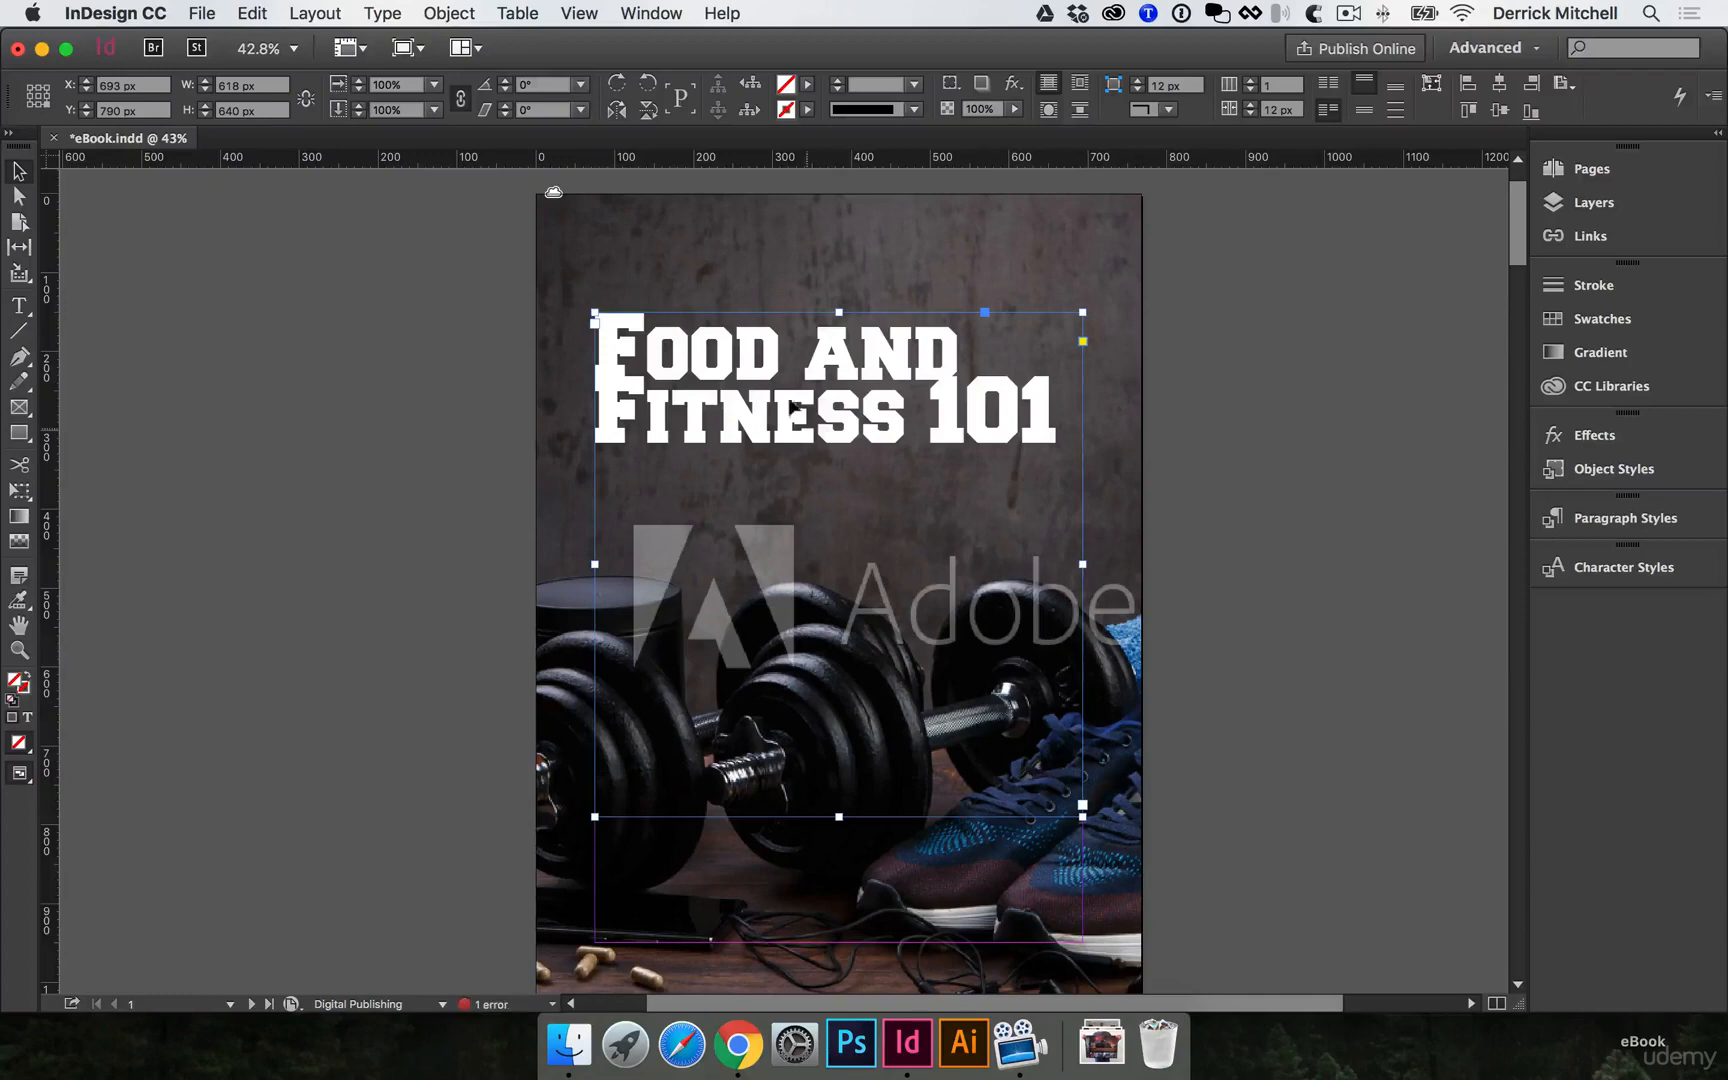
# Increase the leading of the whole cover title to 110 pt.
pyautogui.doubleClick(789, 404)
pyautogui.press('super+a')
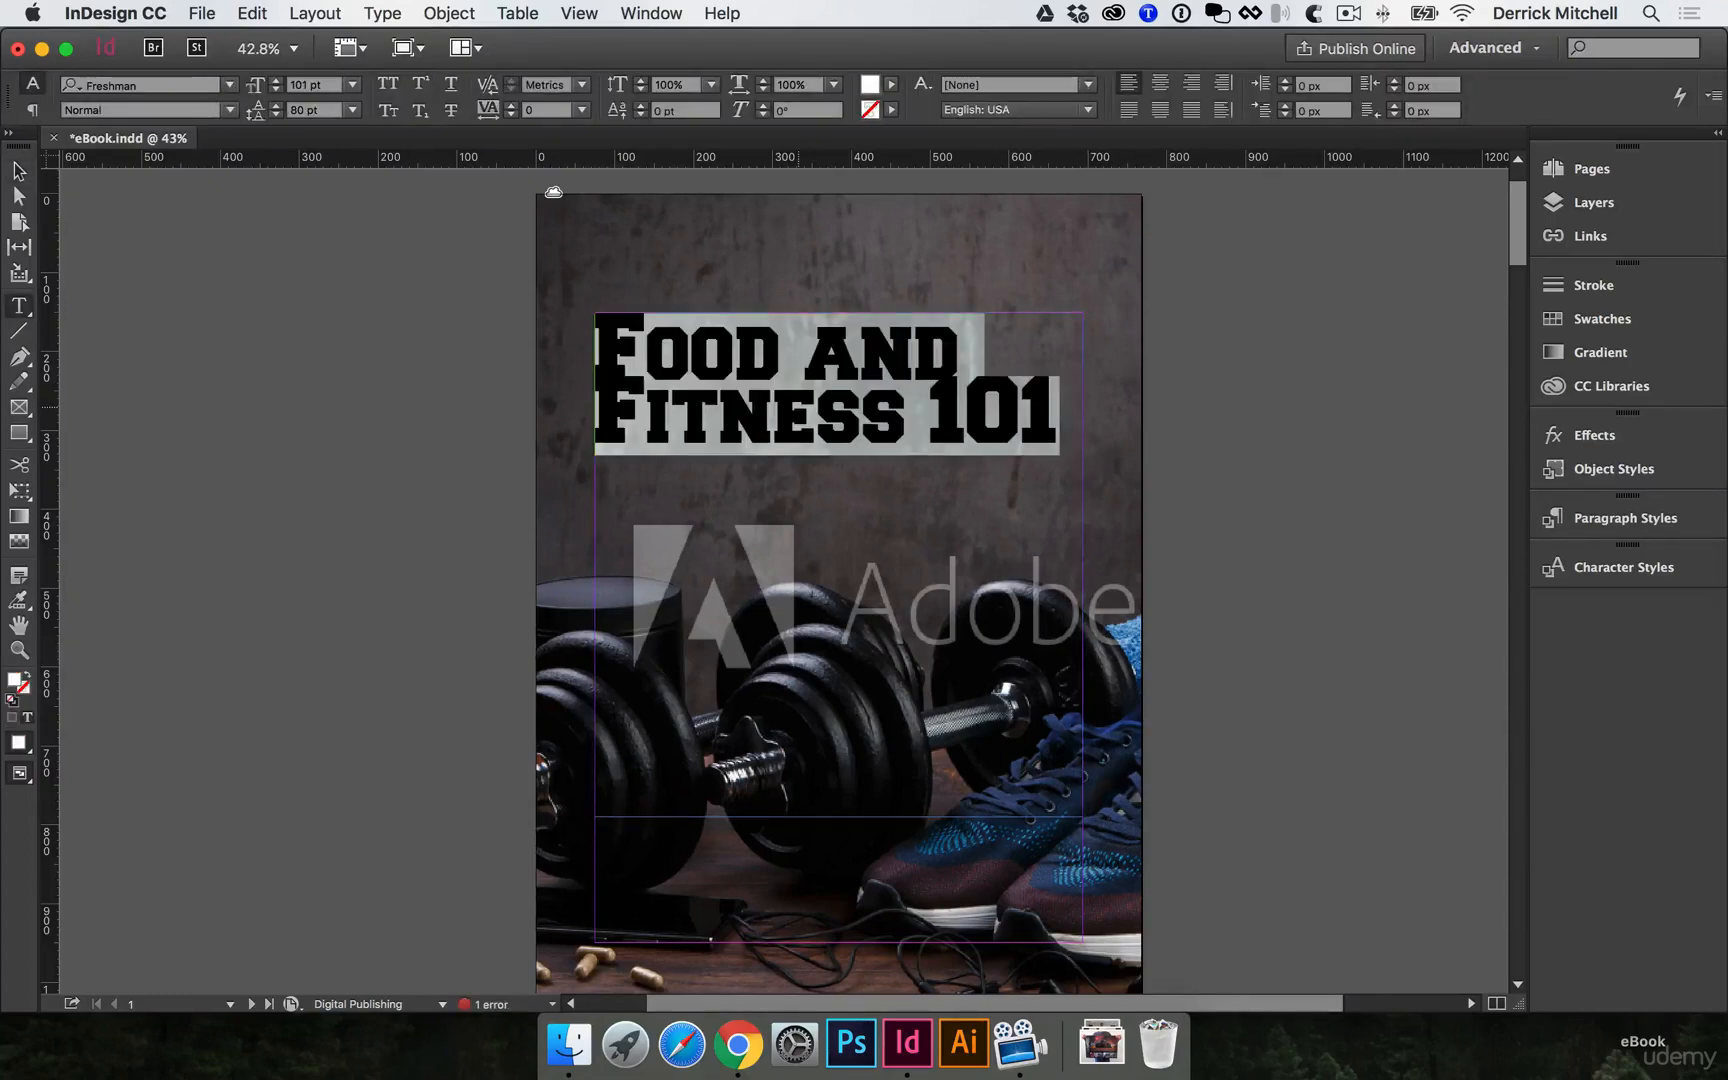
pyautogui.hotkey('alt', 'Down')
pyautogui.hotkey('alt', 'Down')
pyautogui.hotkey('alt', 'Down')
pyautogui.hotkey('alt', 'Down')
pyautogui.hotkey('alt', 'Down')
pyautogui.hotkey('alt', 'Down')
pyautogui.hotkey('alt', 'Down')
pyautogui.hotkey('alt', 'Down')
pyautogui.hotkey('alt', 'Down')
pyautogui.hotkey('alt', 'Down')
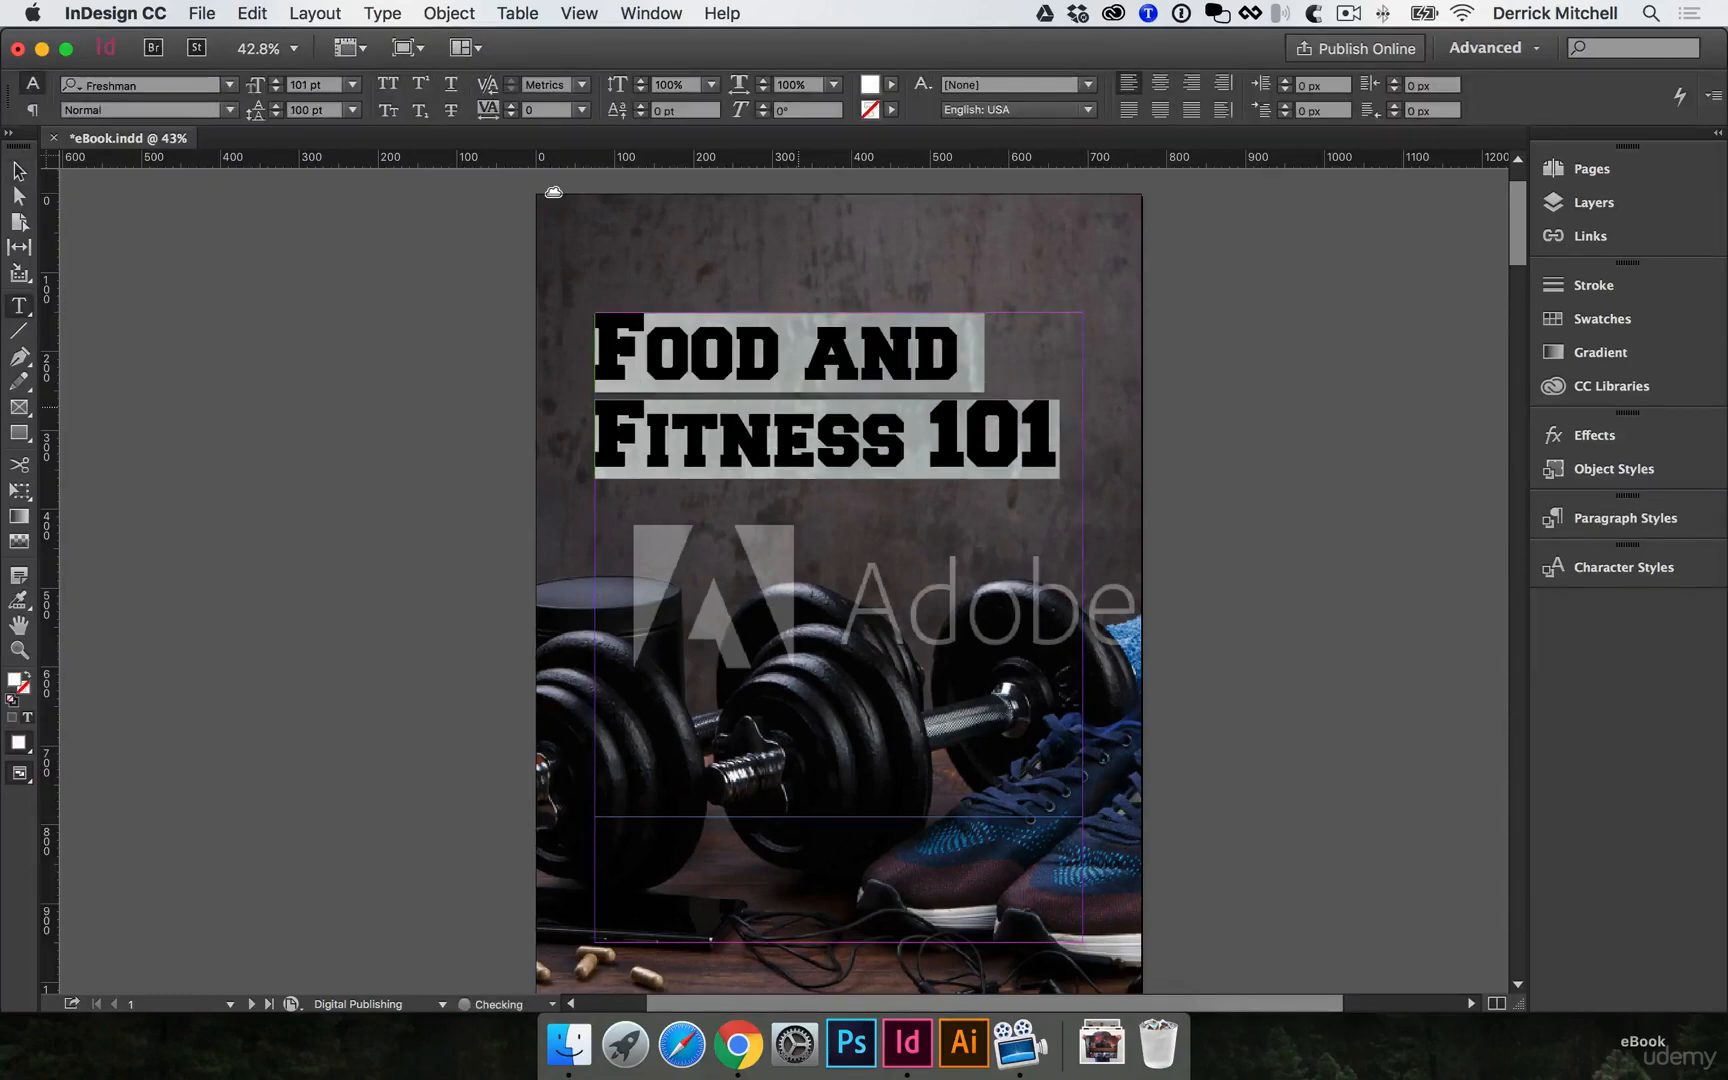
pyautogui.click(950, 449)
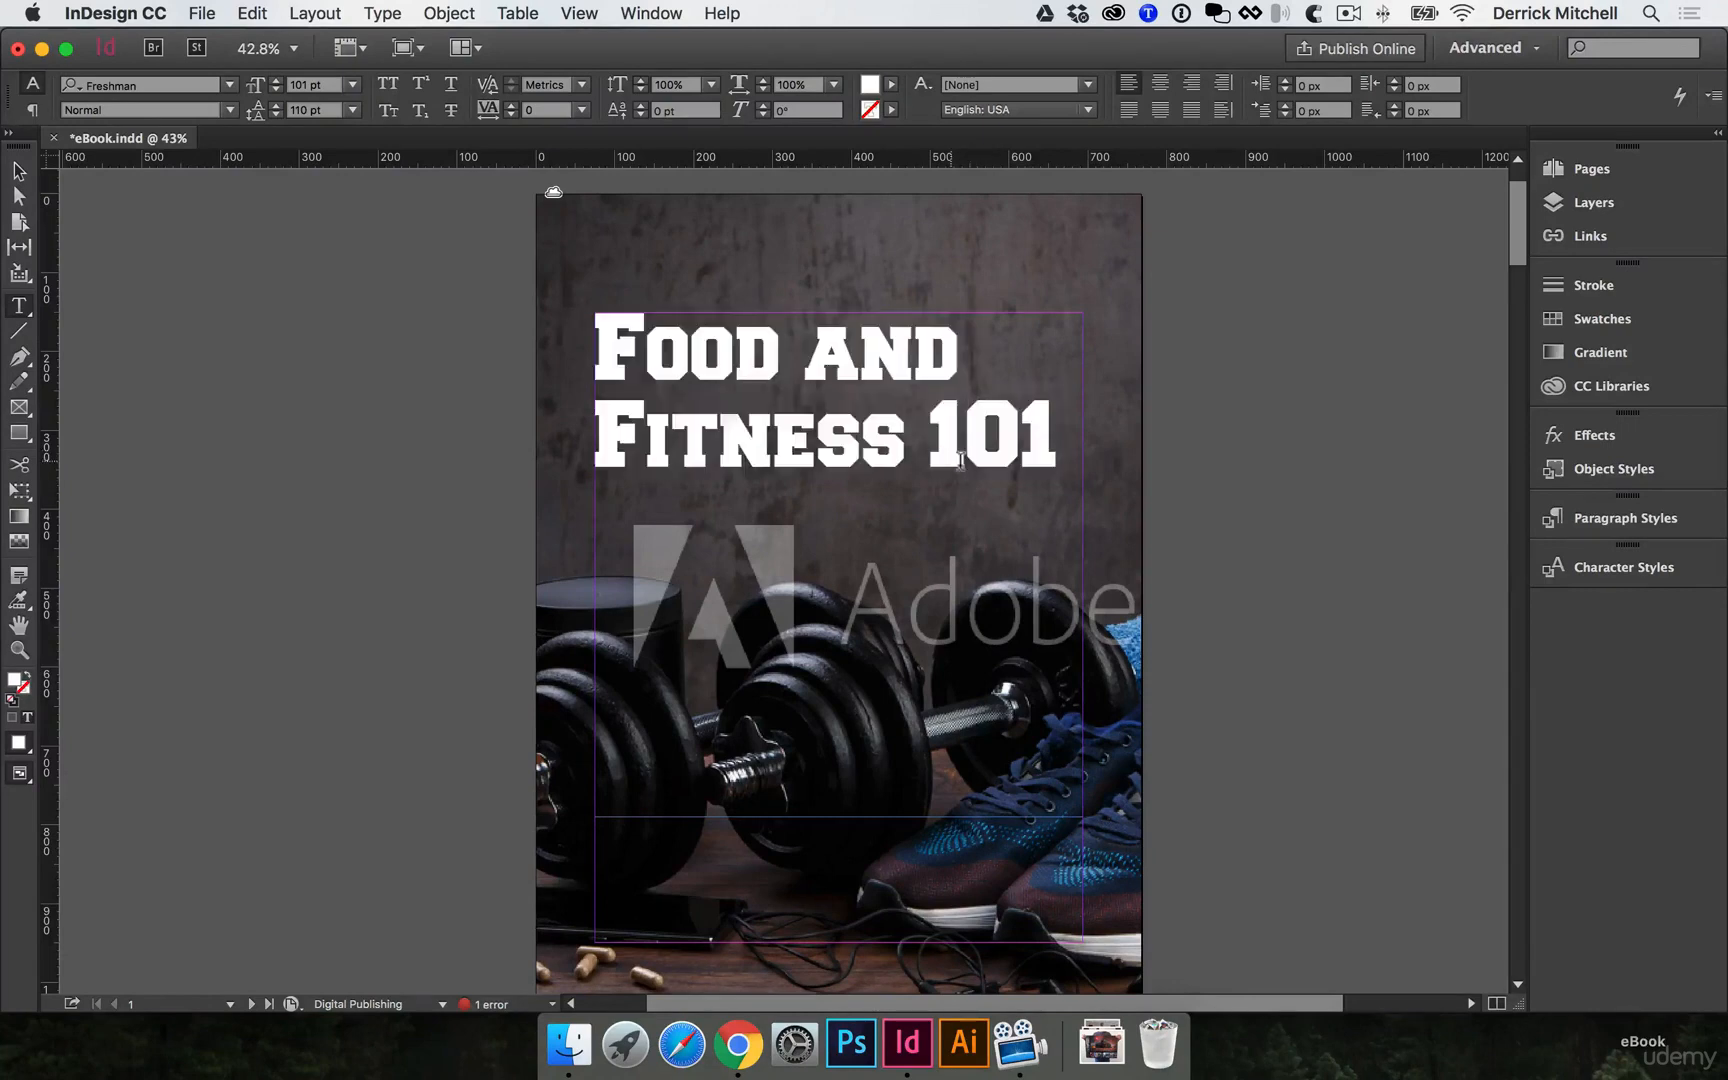
# Scale the title frame and its text proportionally with the Free Transform tool to about 658 × 681 px.
pyautogui.keyDown('super'); pyautogui.click(1275, 533); pyautogui.keyUp('super')
pyautogui.doubleClick(875, 432)
pyautogui.press('Escape')
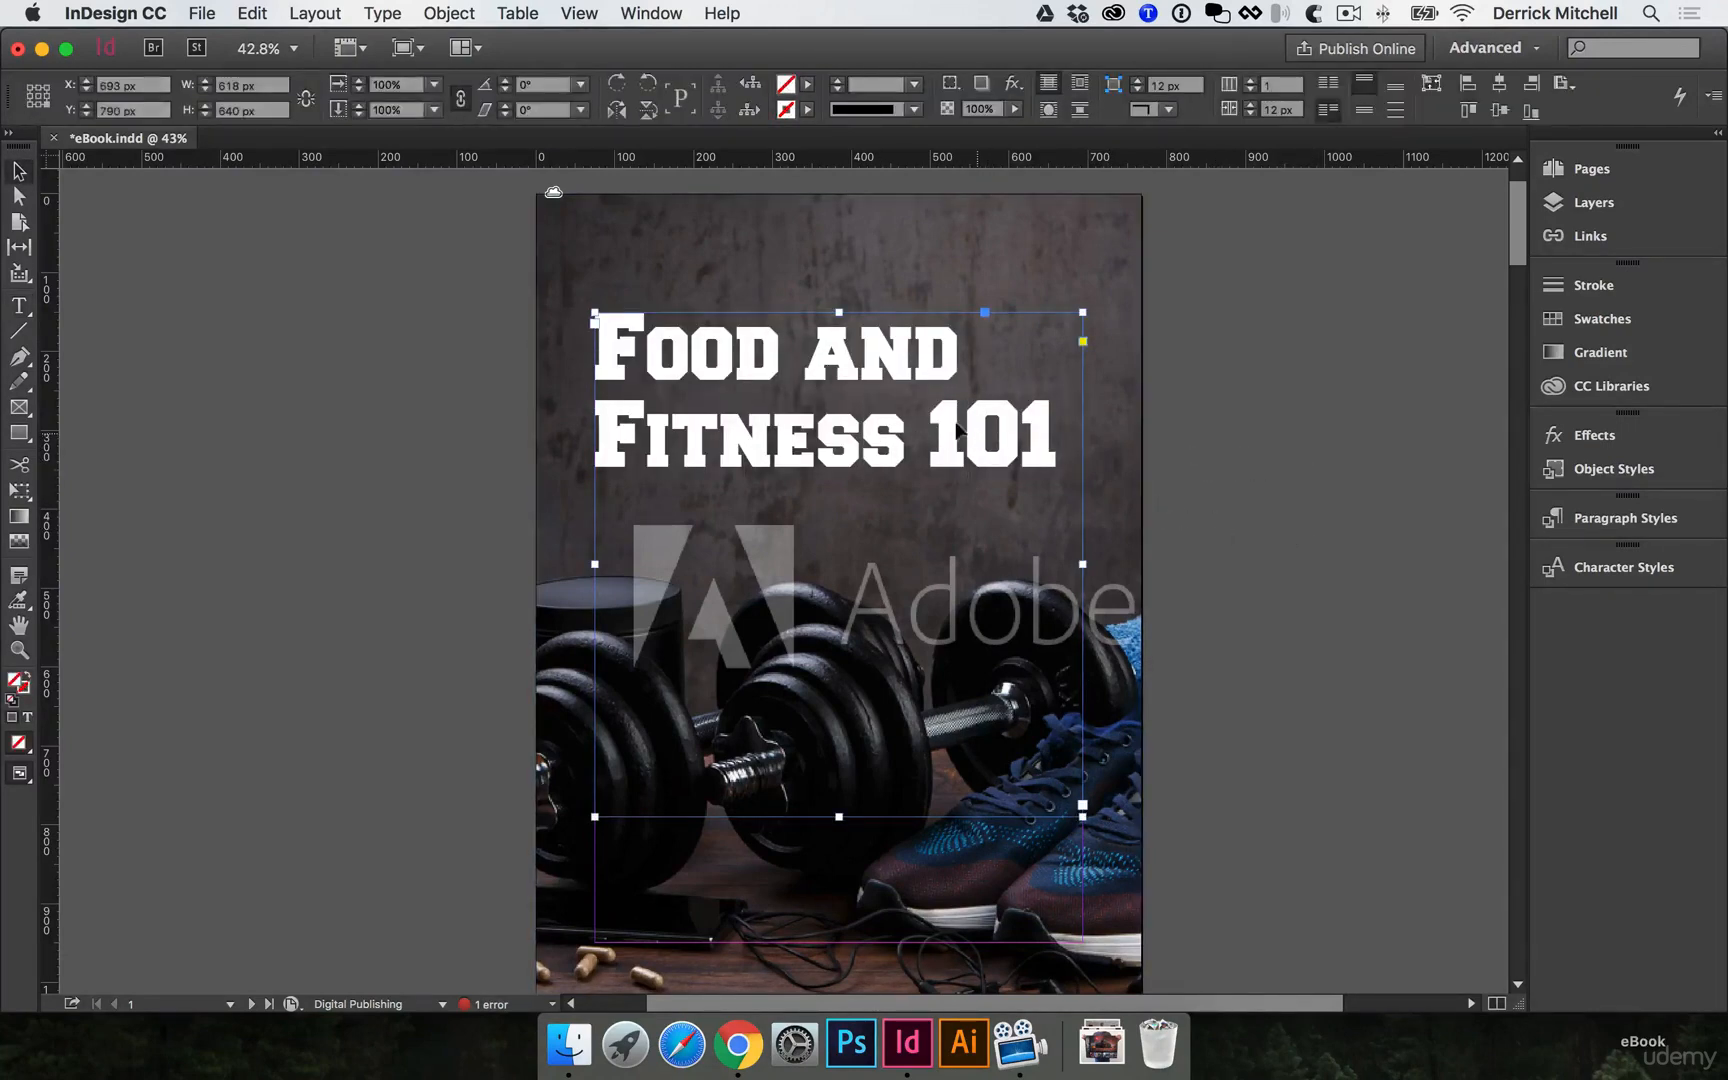
pyautogui.press('e')
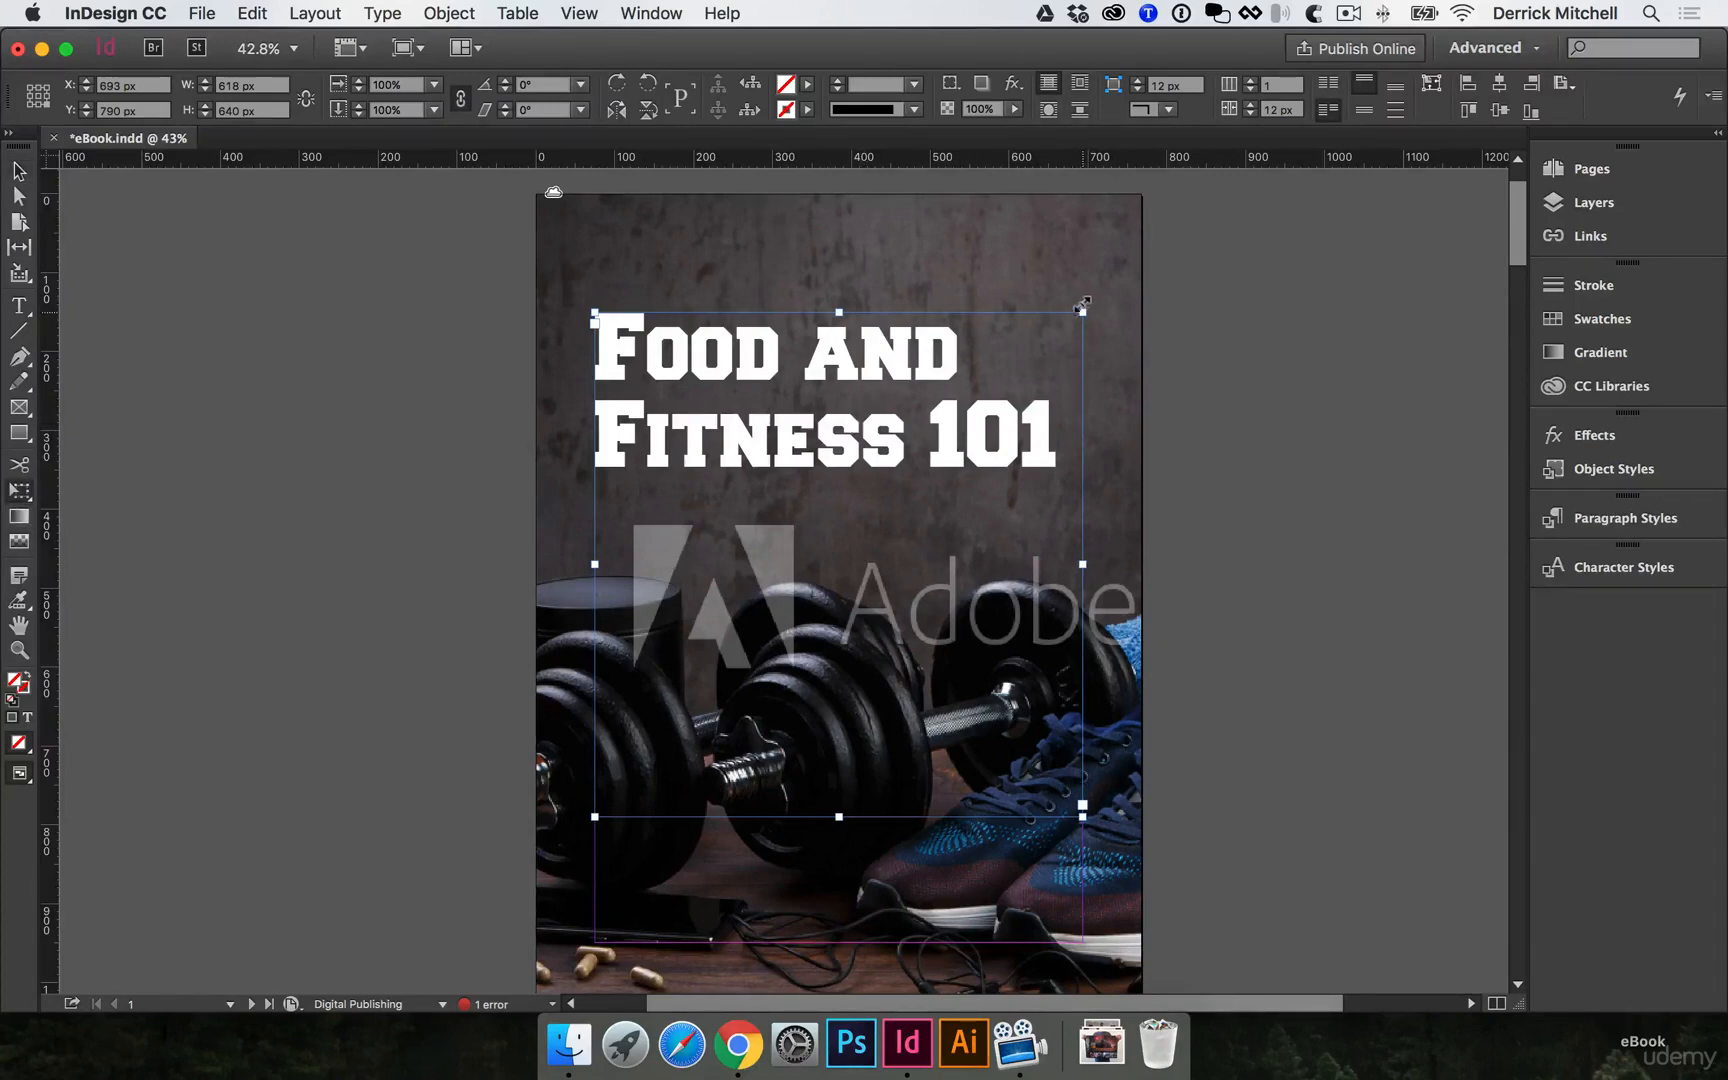
pyautogui.moveTo(1082, 303); pyautogui.dragTo(1113, 280)
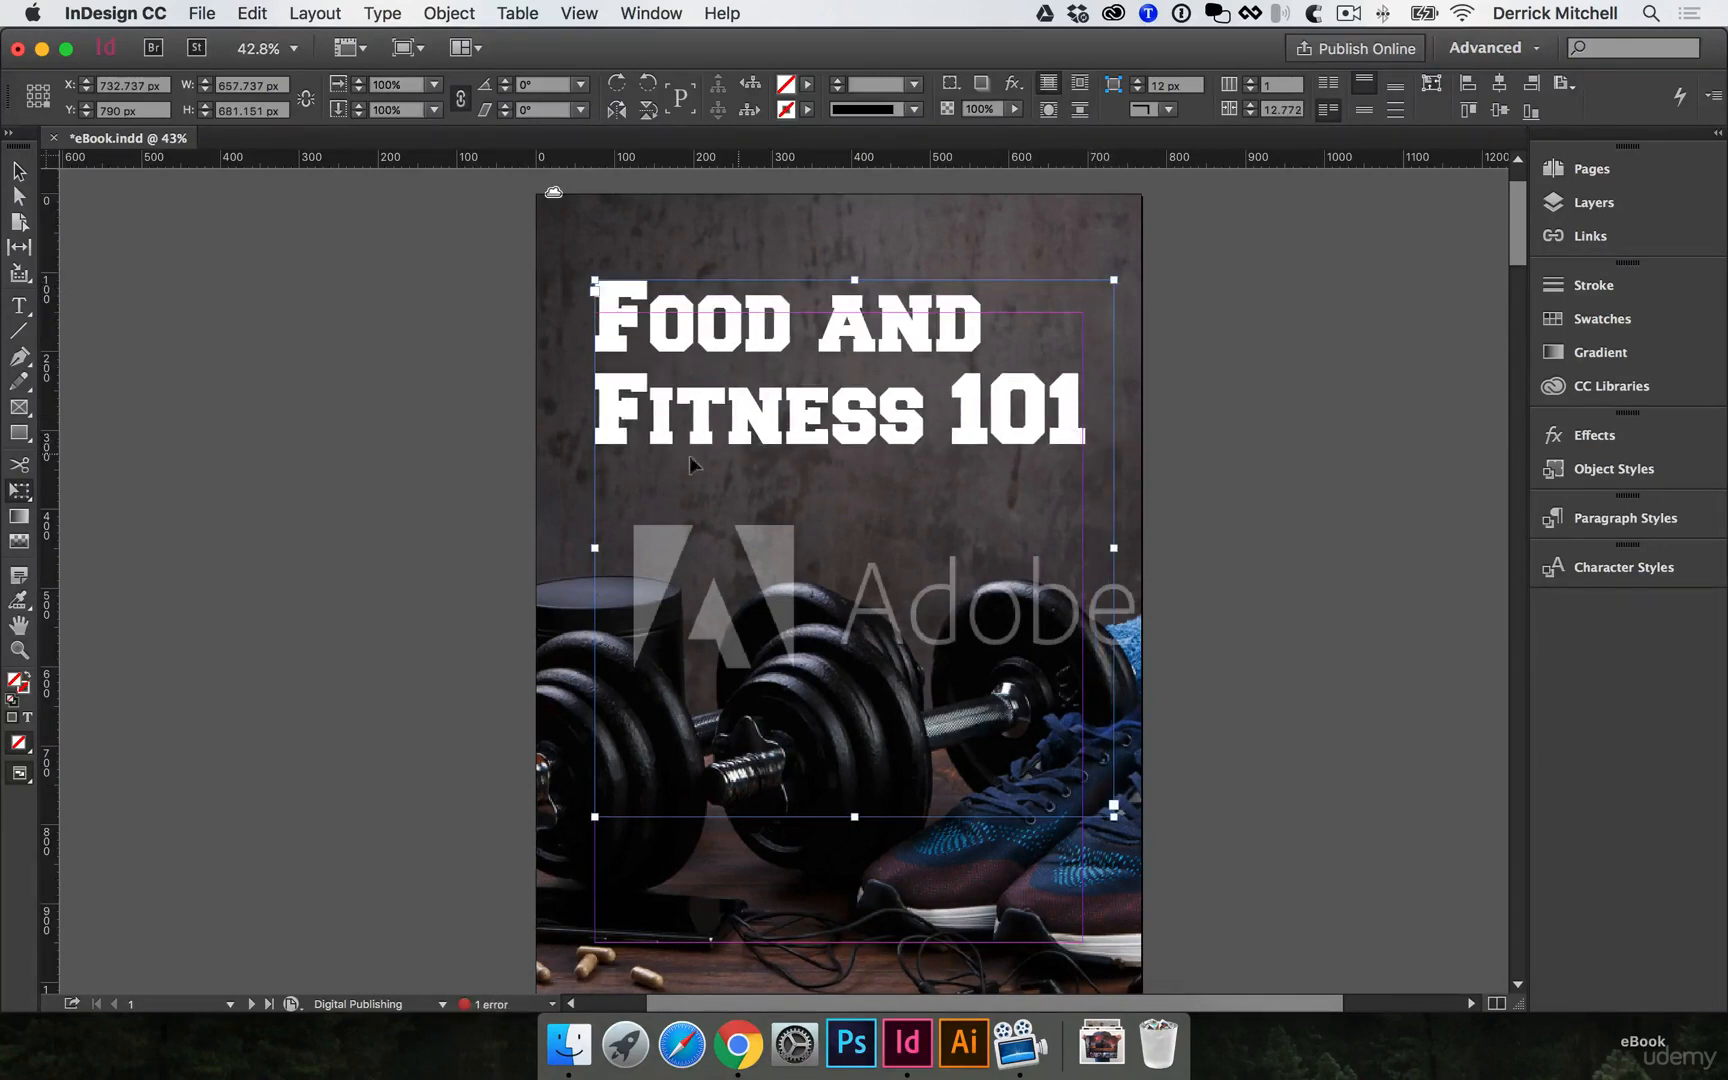
# Move the title frame back down to the top margin and shrink the frame to 639 × 664 px.
pyautogui.press('v')
pyautogui.moveTo(990, 403); pyautogui.dragTo(1018, 436)
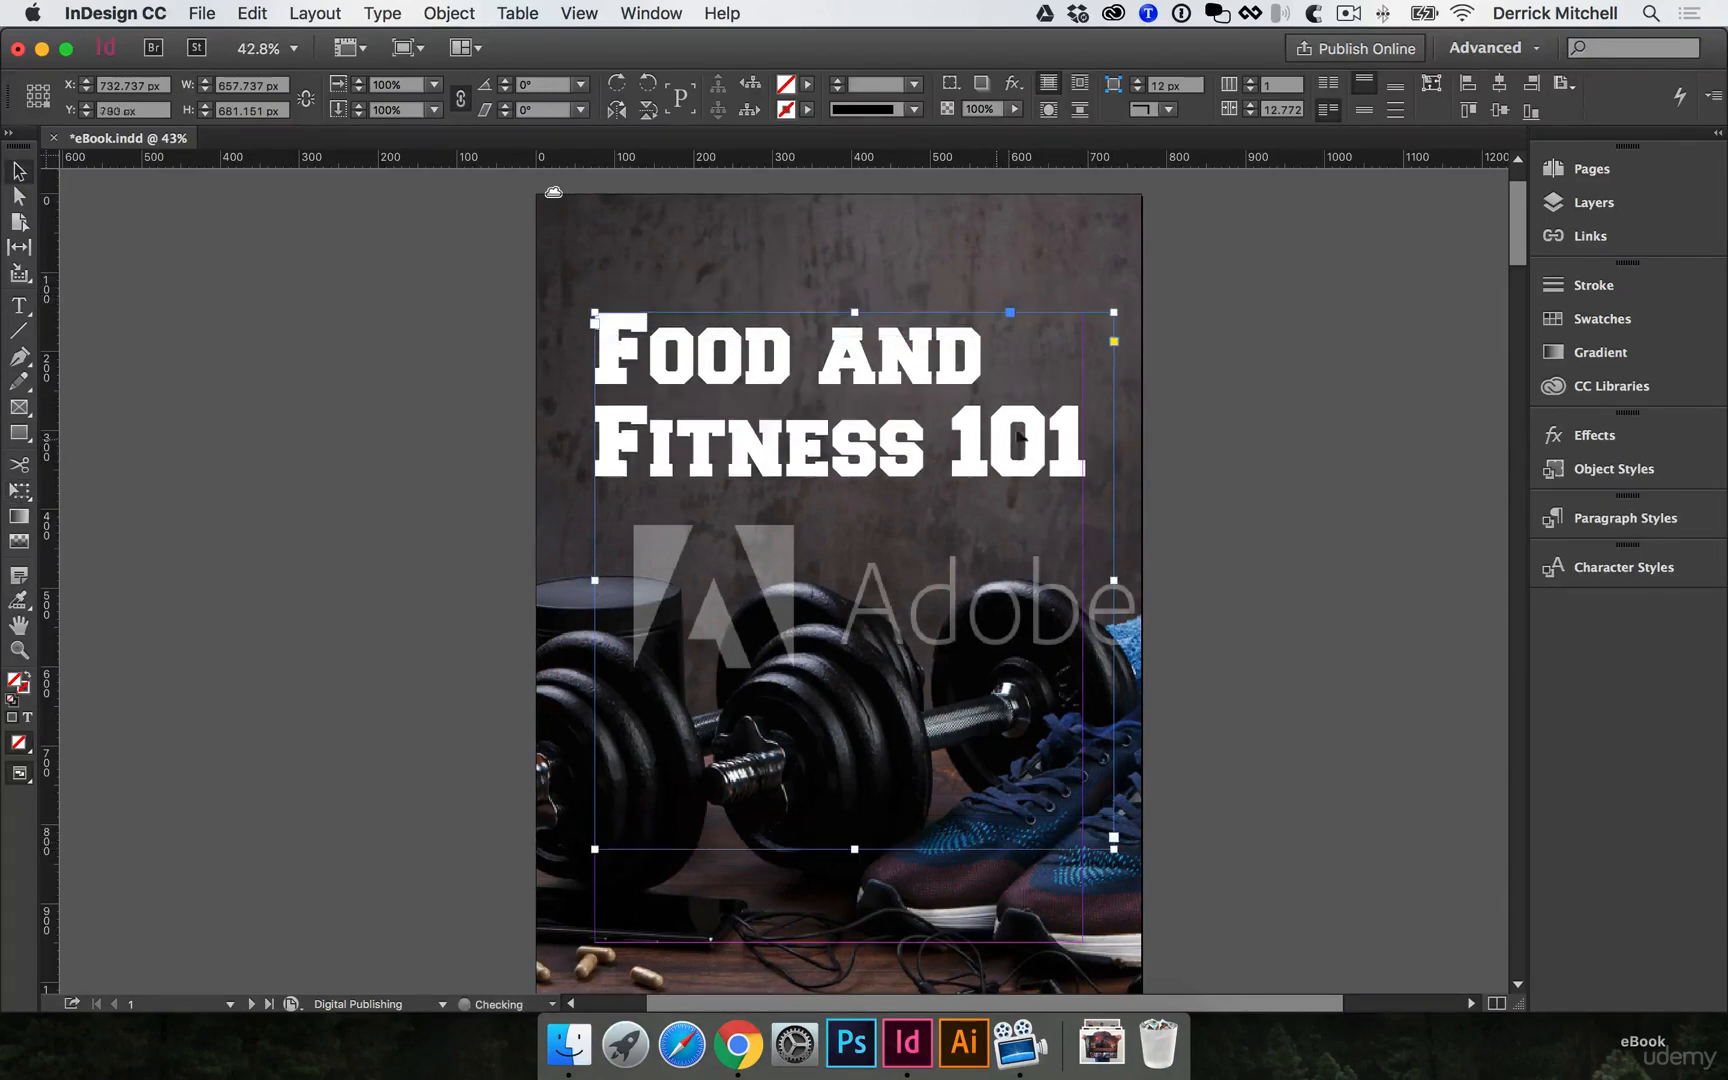
pyautogui.moveTo(1113, 849); pyautogui.dragTo(1098, 835)
pyautogui.click(1314, 680)
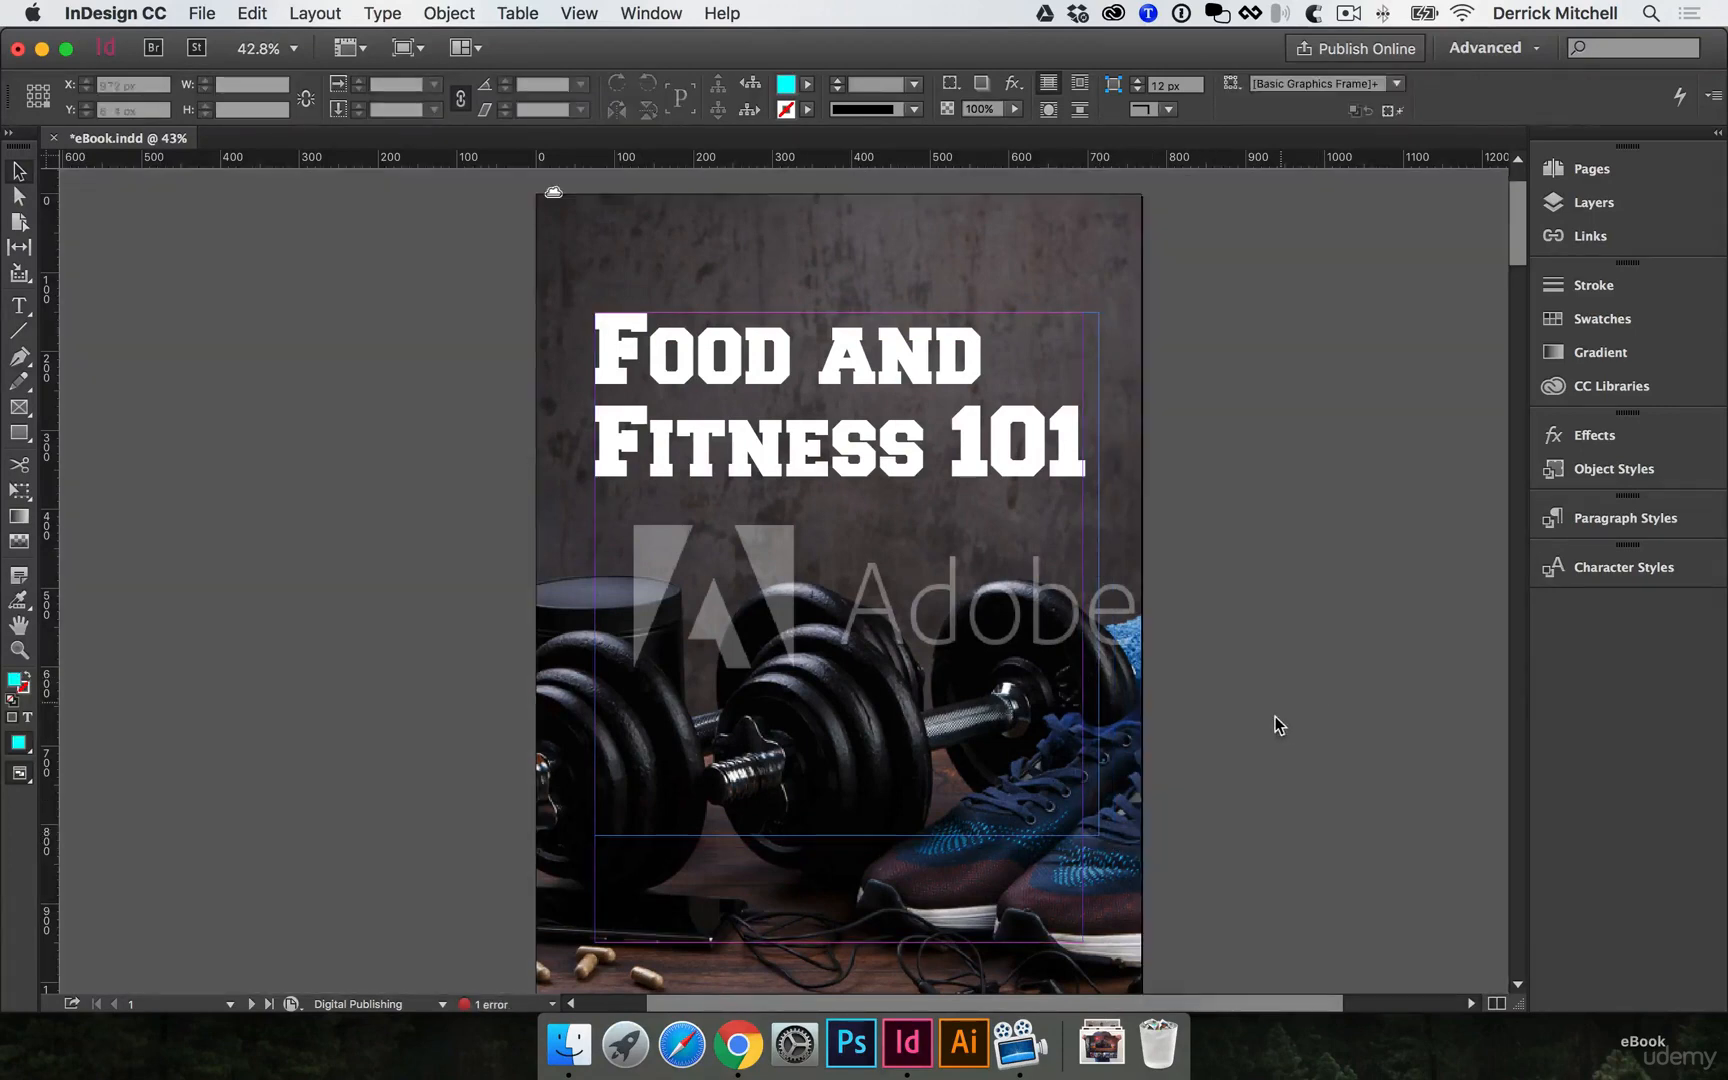
# Switch to Preview mode, review the eBook's first pages from the cover on, and save the document.
pyautogui.scroll(-1, 1281, 716)
pyautogui.press('w')
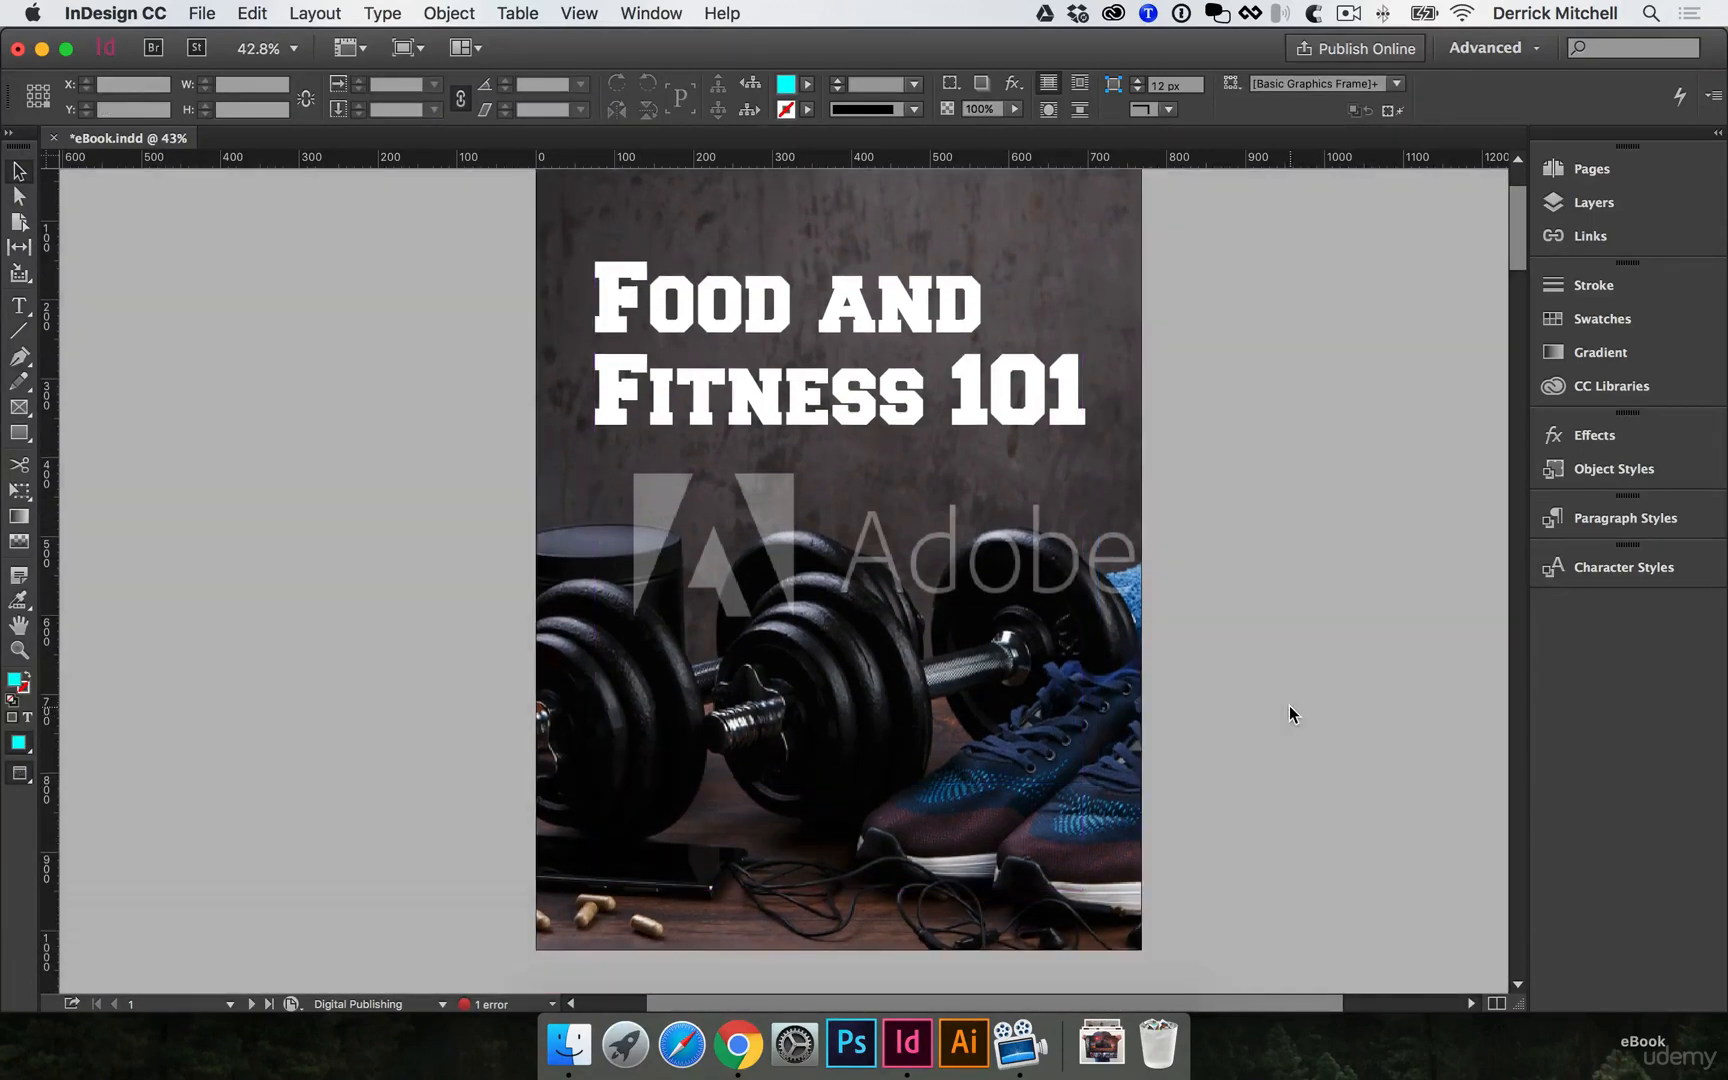
pyautogui.scroll(-10, 1295, 720)
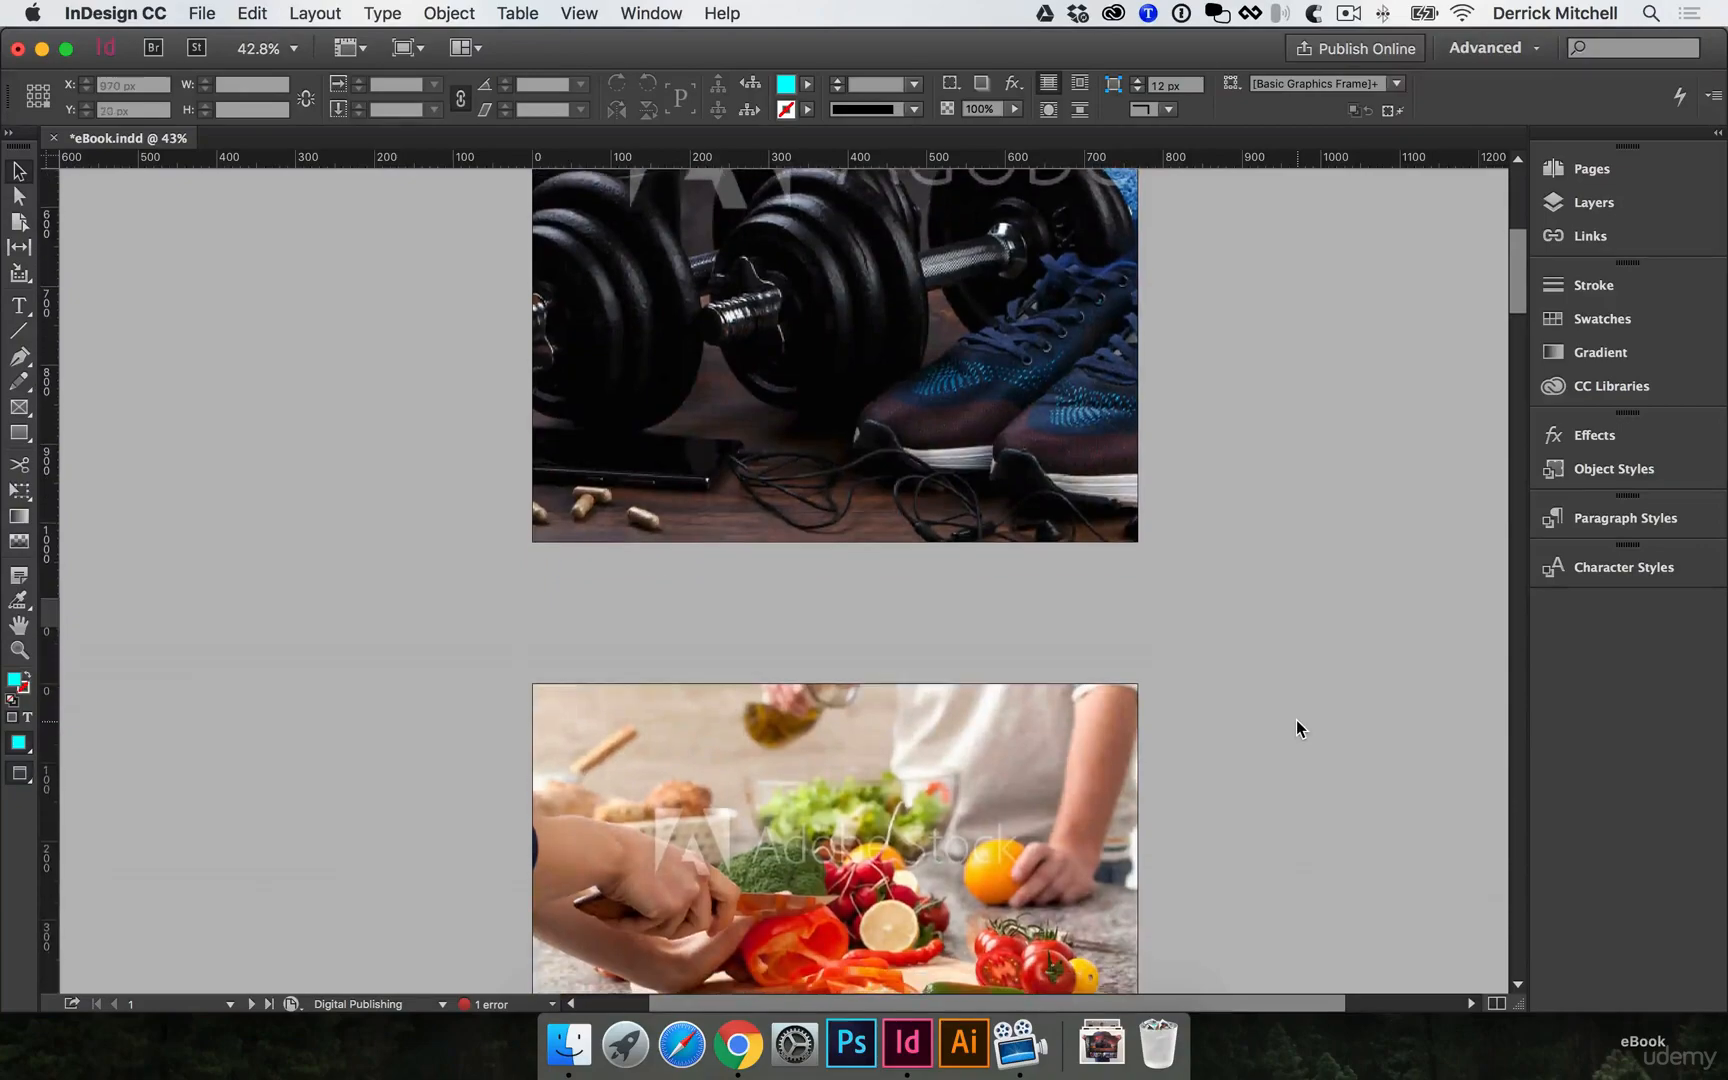
pyautogui.scroll(-15, 1296, 720)
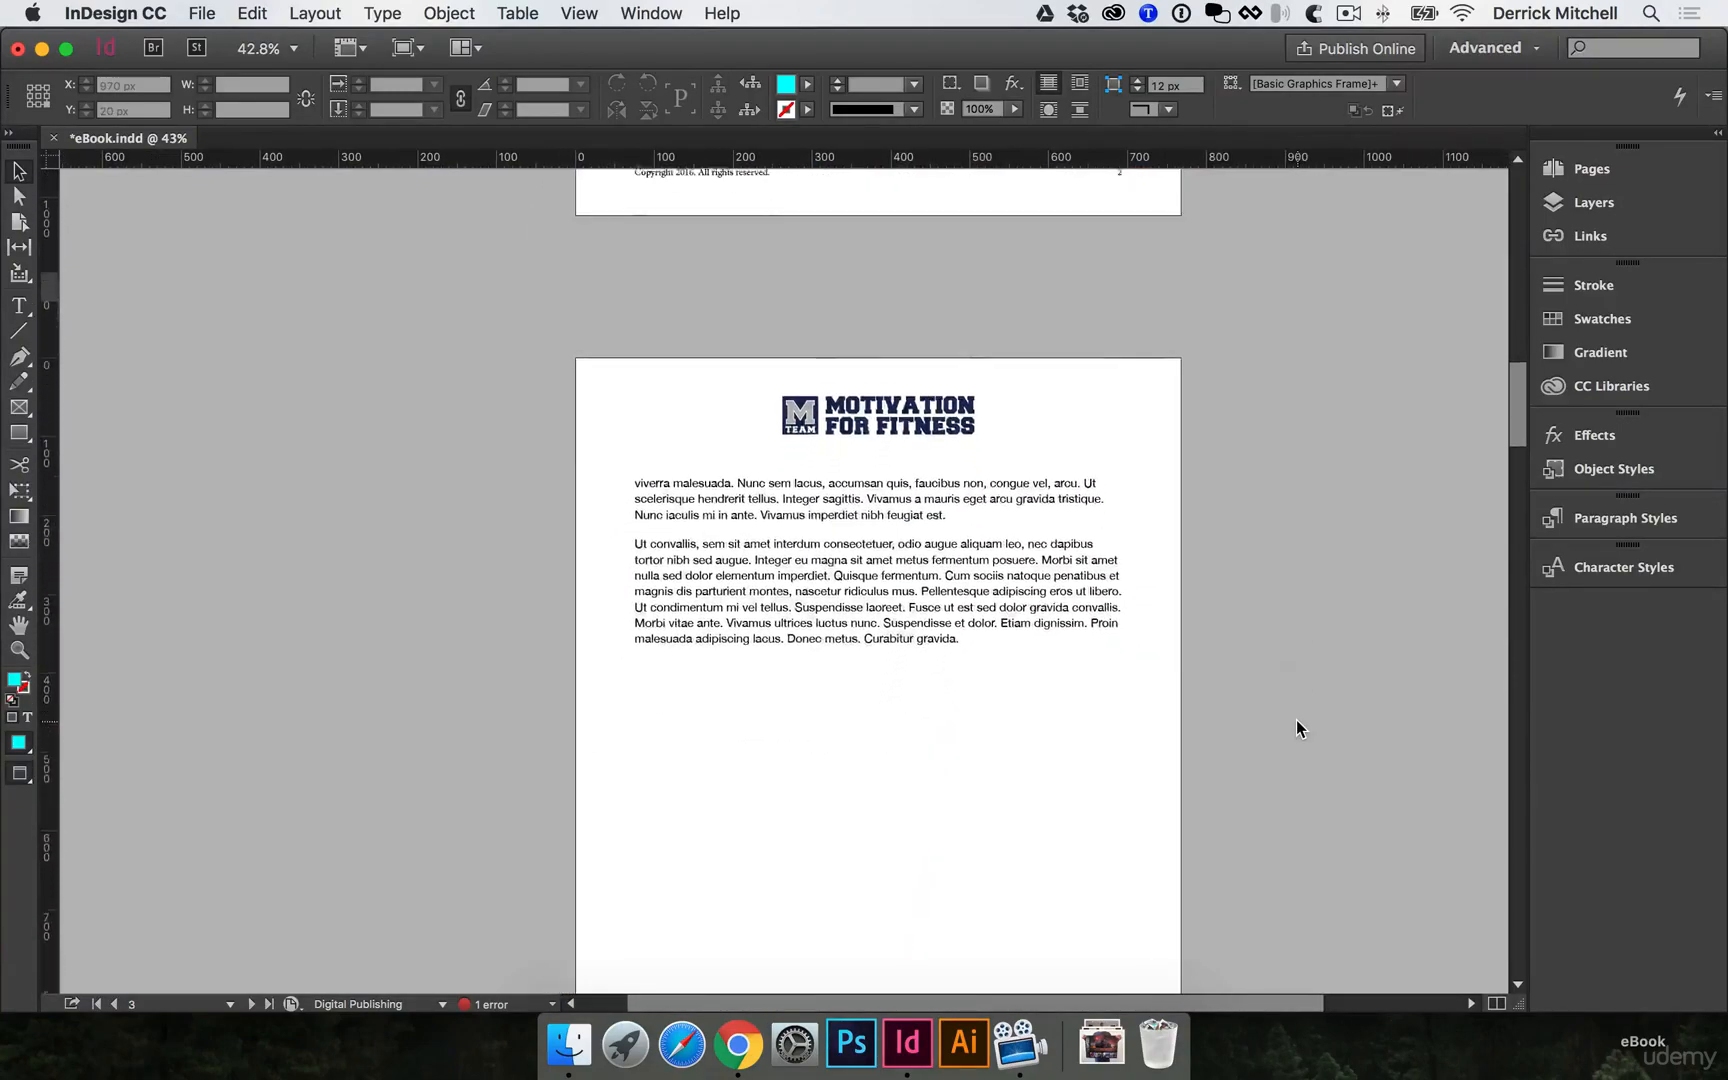
pyautogui.scroll(-15, 1292, 734)
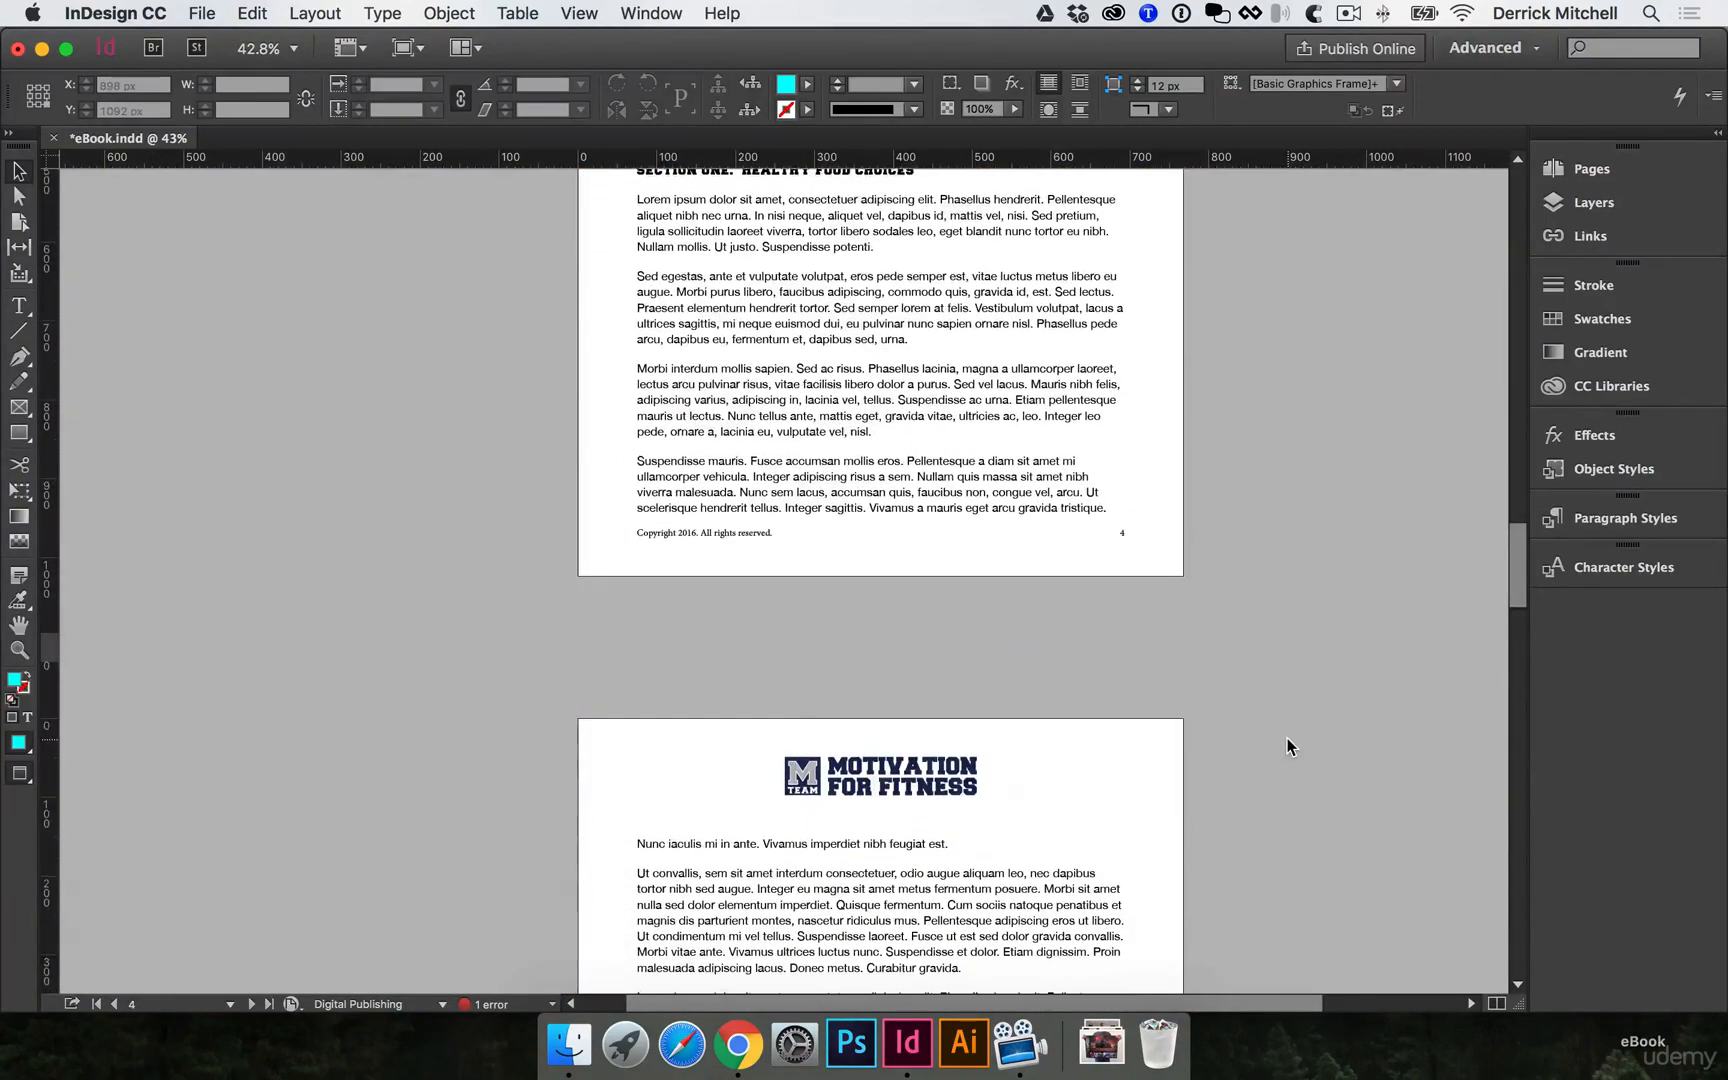
pyautogui.scroll(20, 1287, 738)
pyautogui.hscroll(-2, 1284, 737)
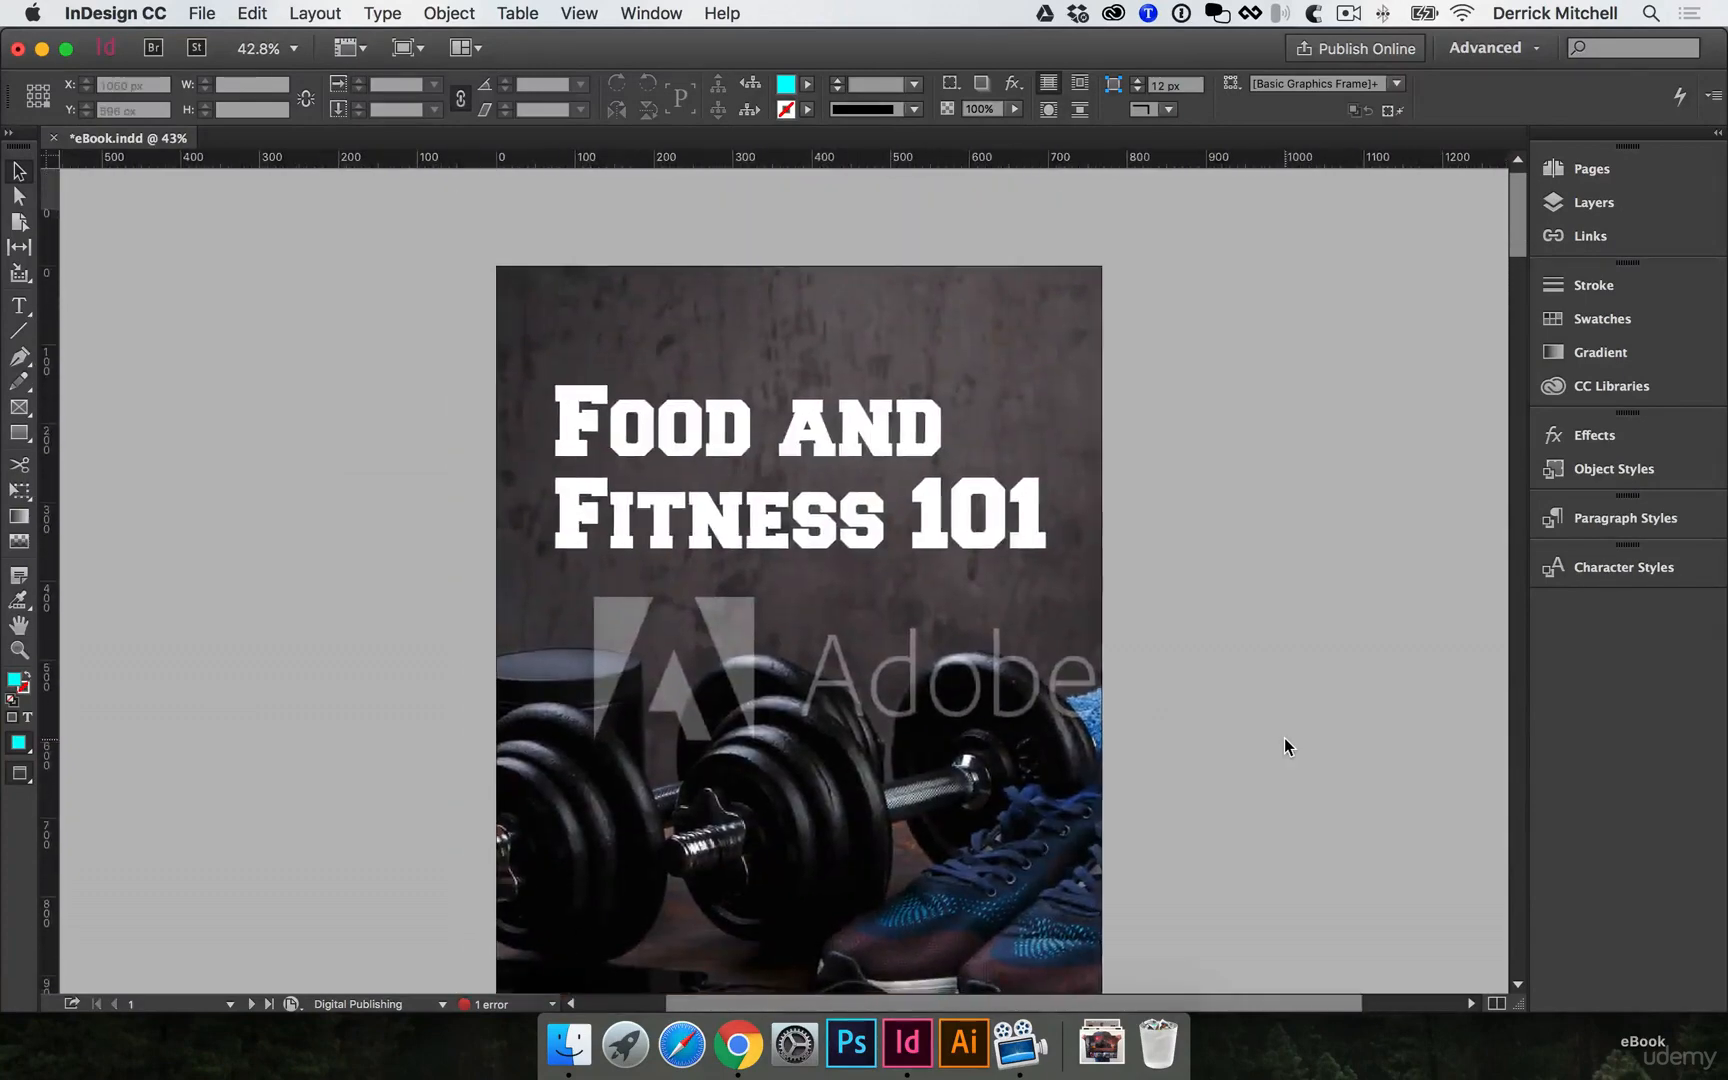
pyautogui.press('super+s')
pyautogui.click(1080, 594)
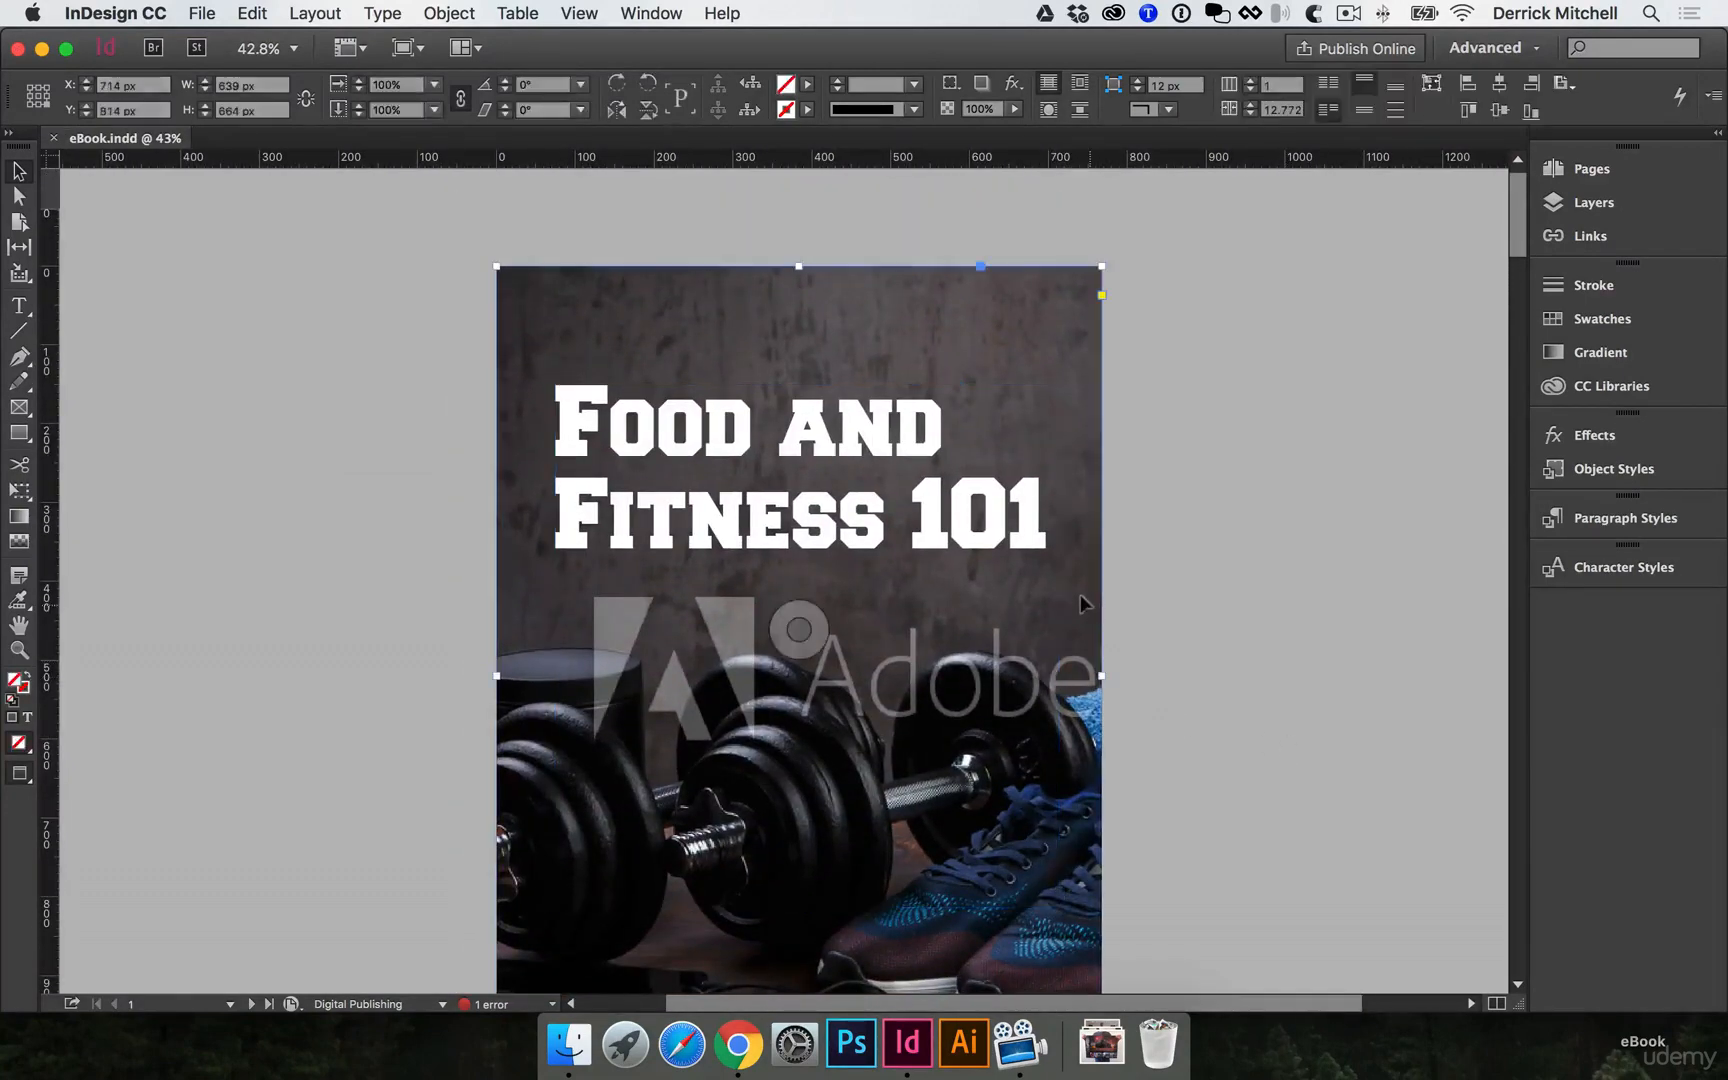
# License the cover's Adobe Stock dumbbell image, "Different items for fitness", from the MTeam library.
pyautogui.click(1582, 390)
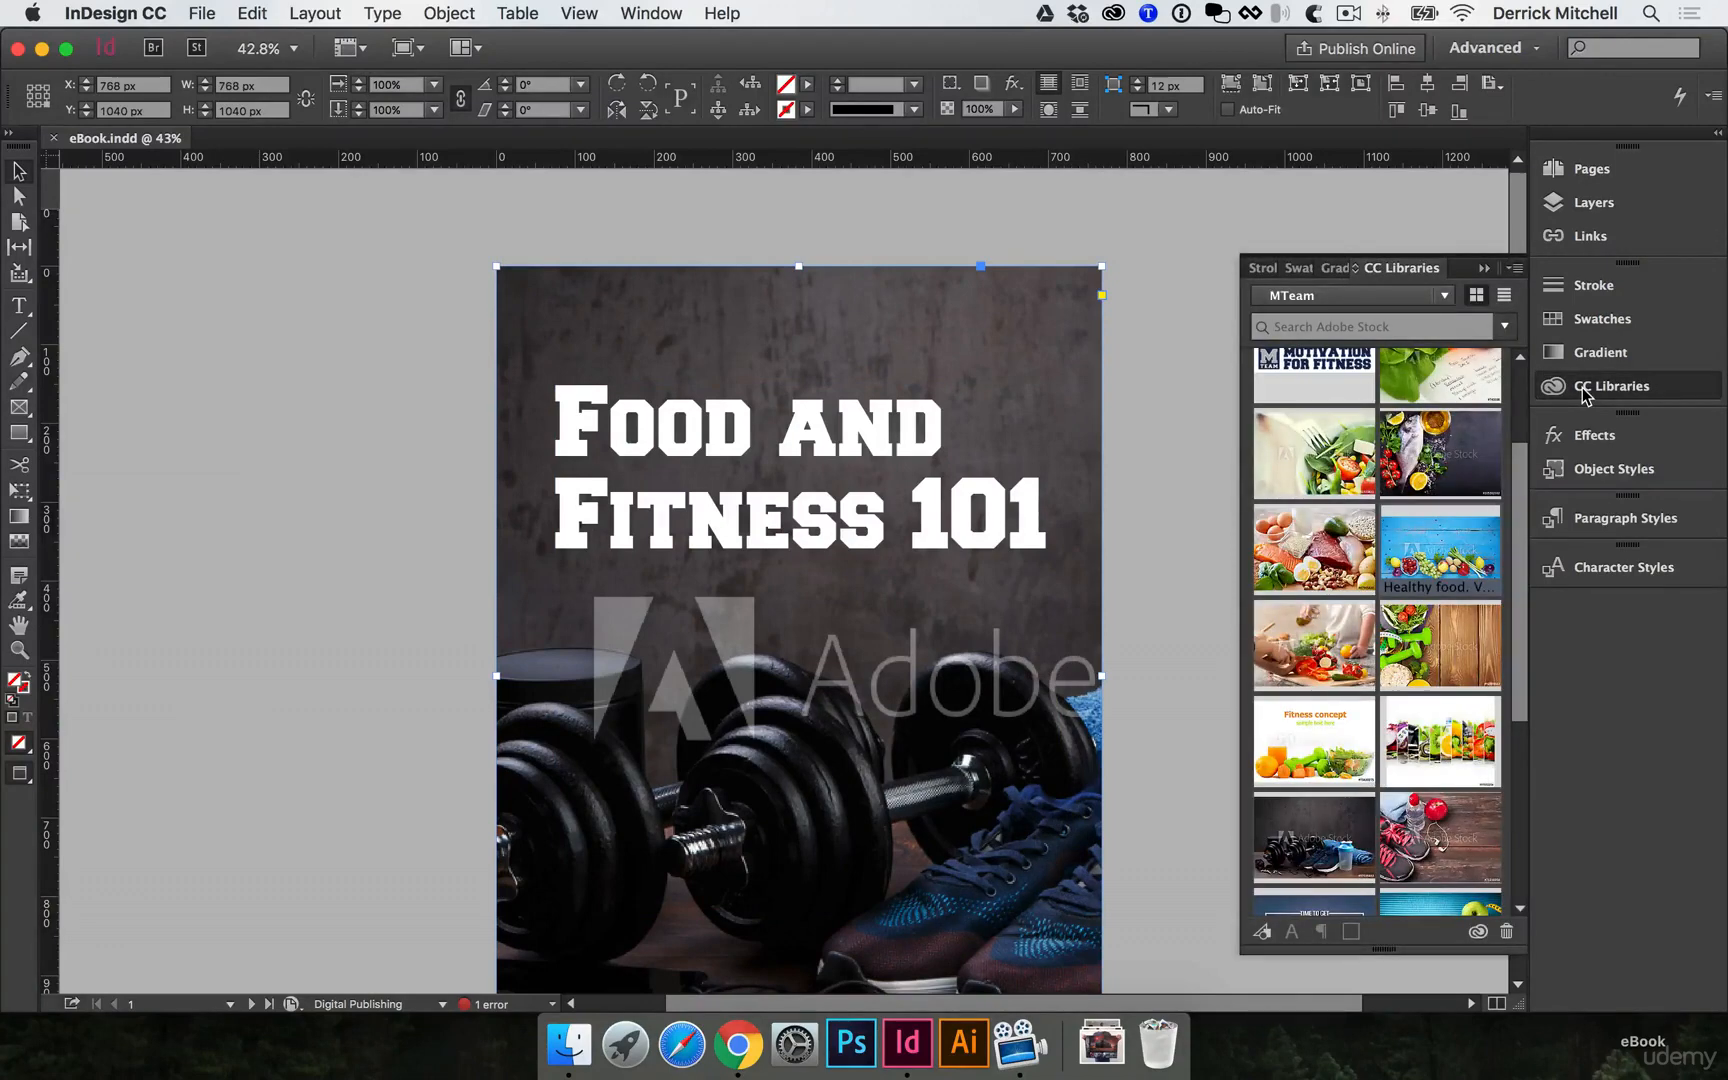
pyautogui.scroll(-3, 1314, 738)
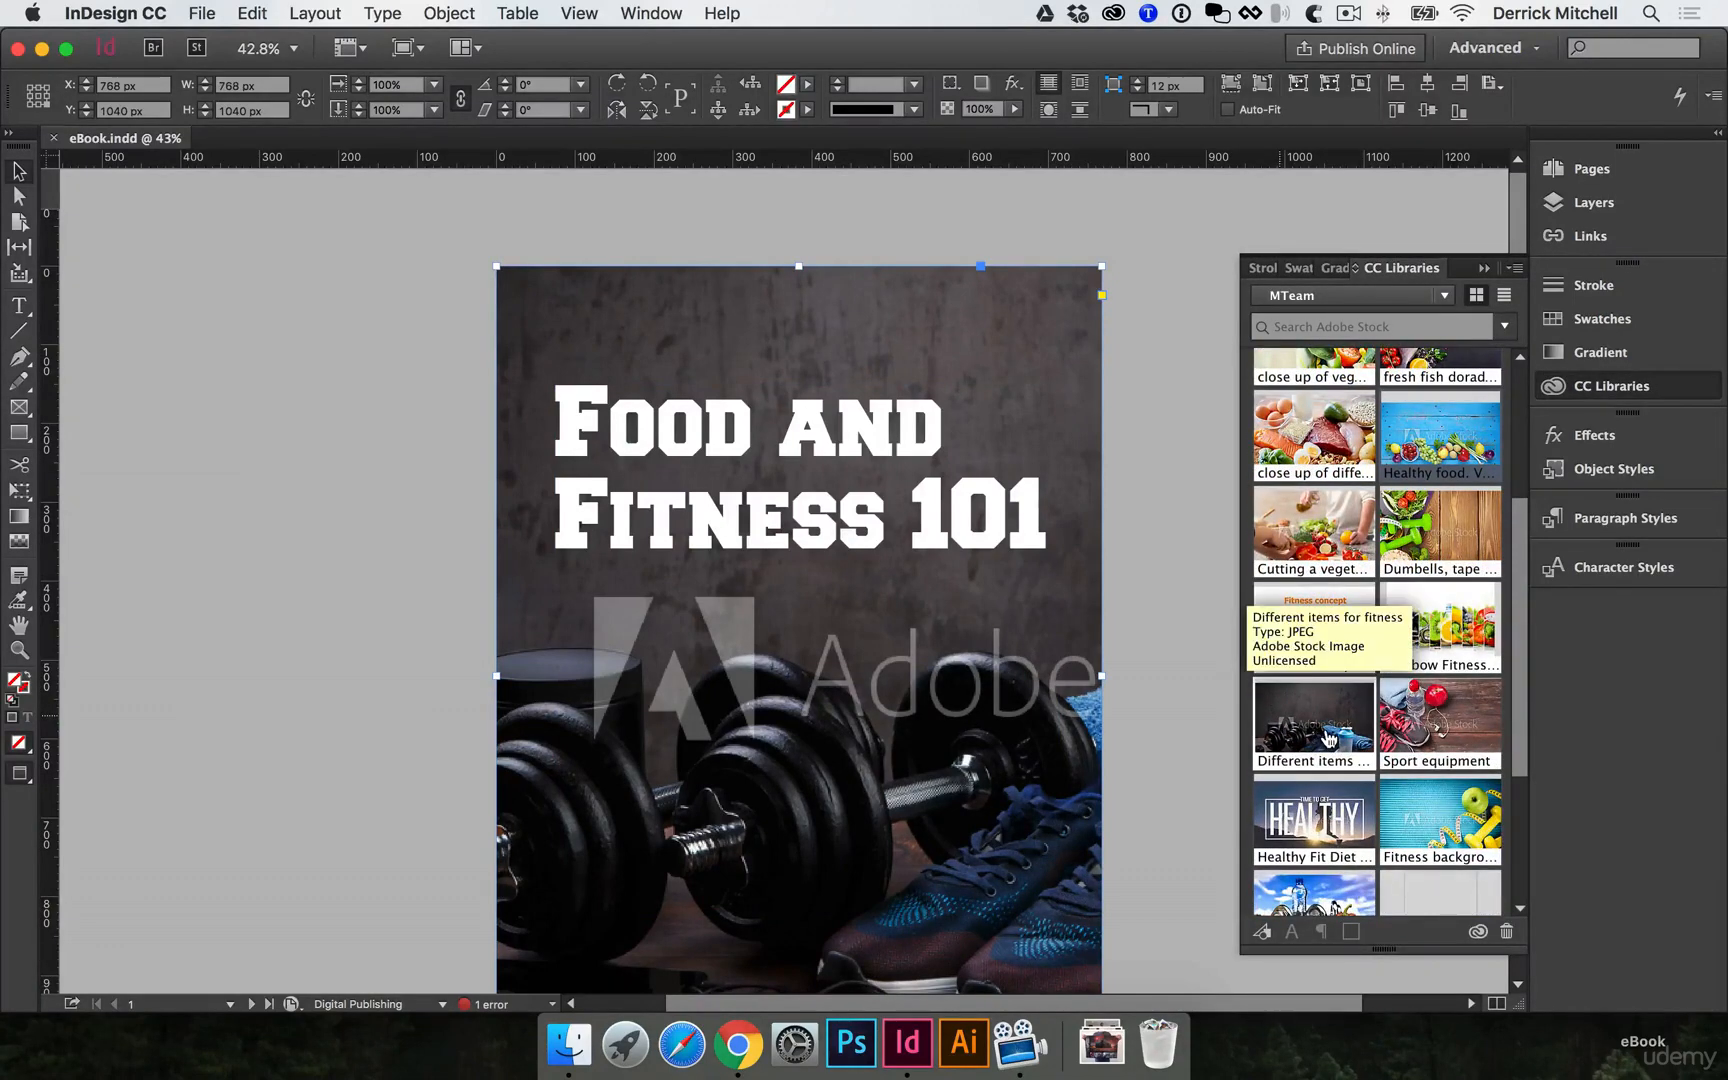
pyautogui.rightClick(1327, 722)
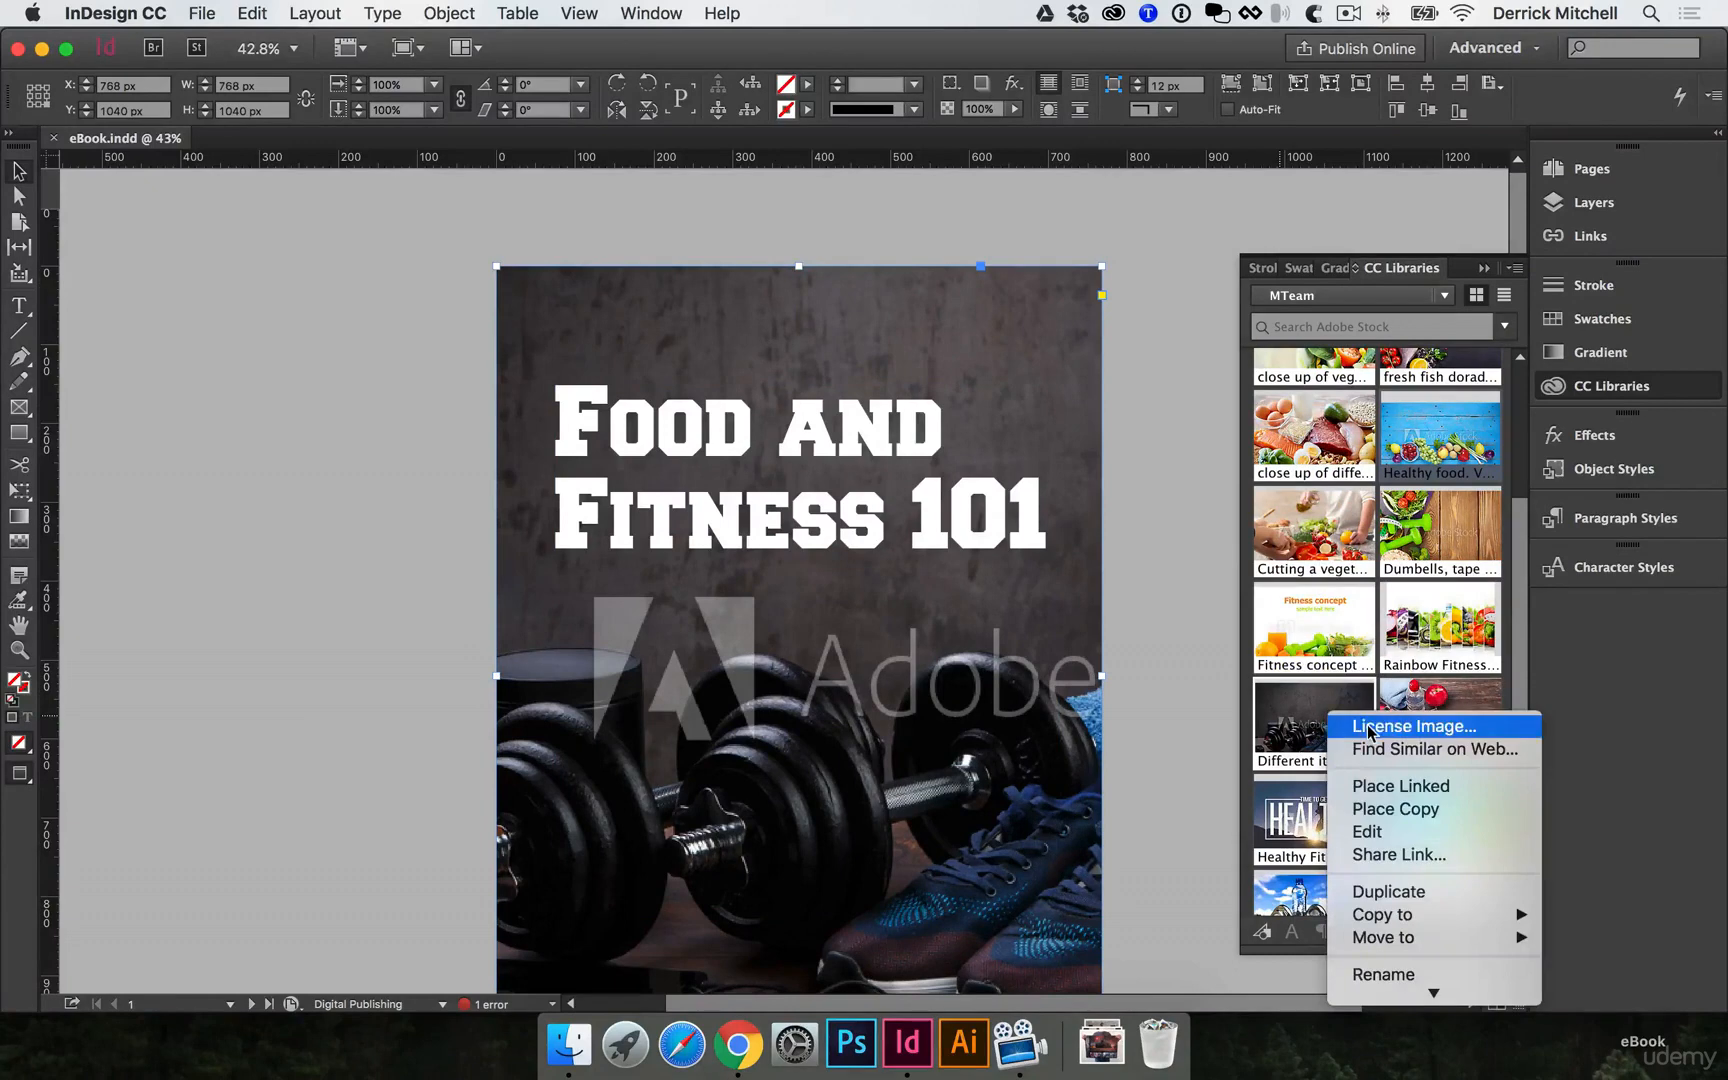
pyautogui.click(1368, 729)
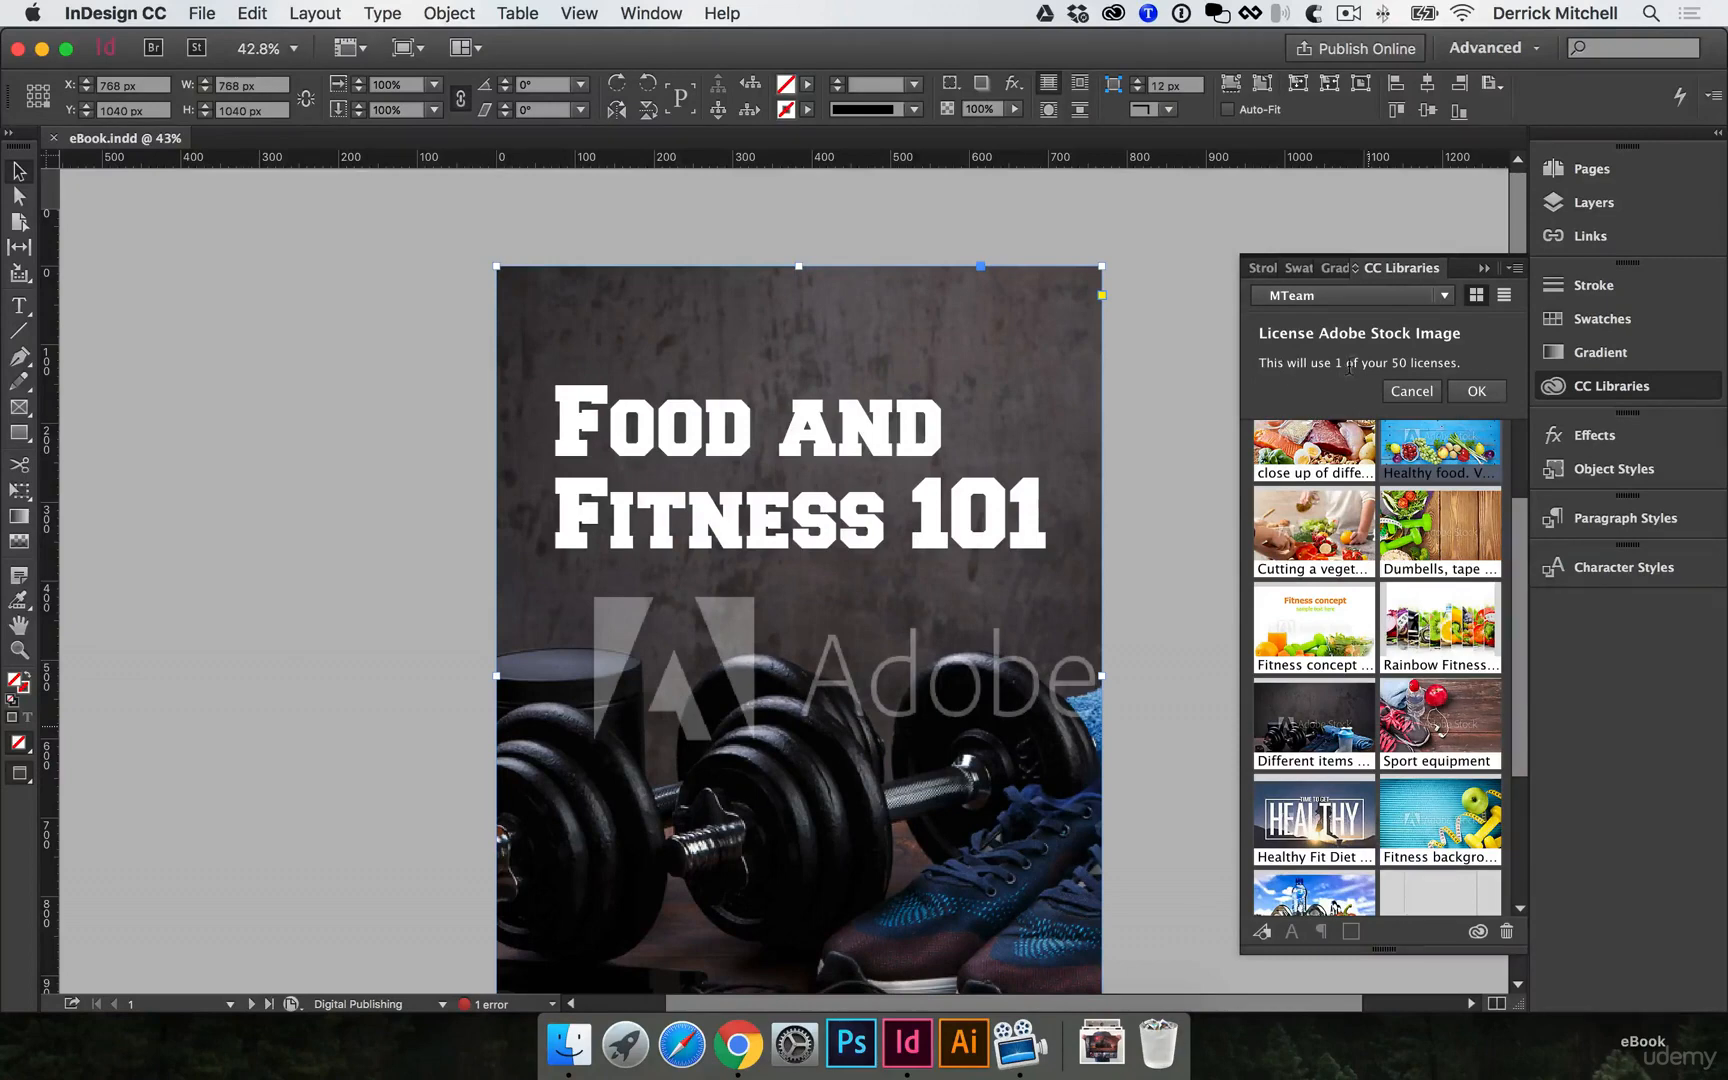
pyautogui.click(1476, 394)
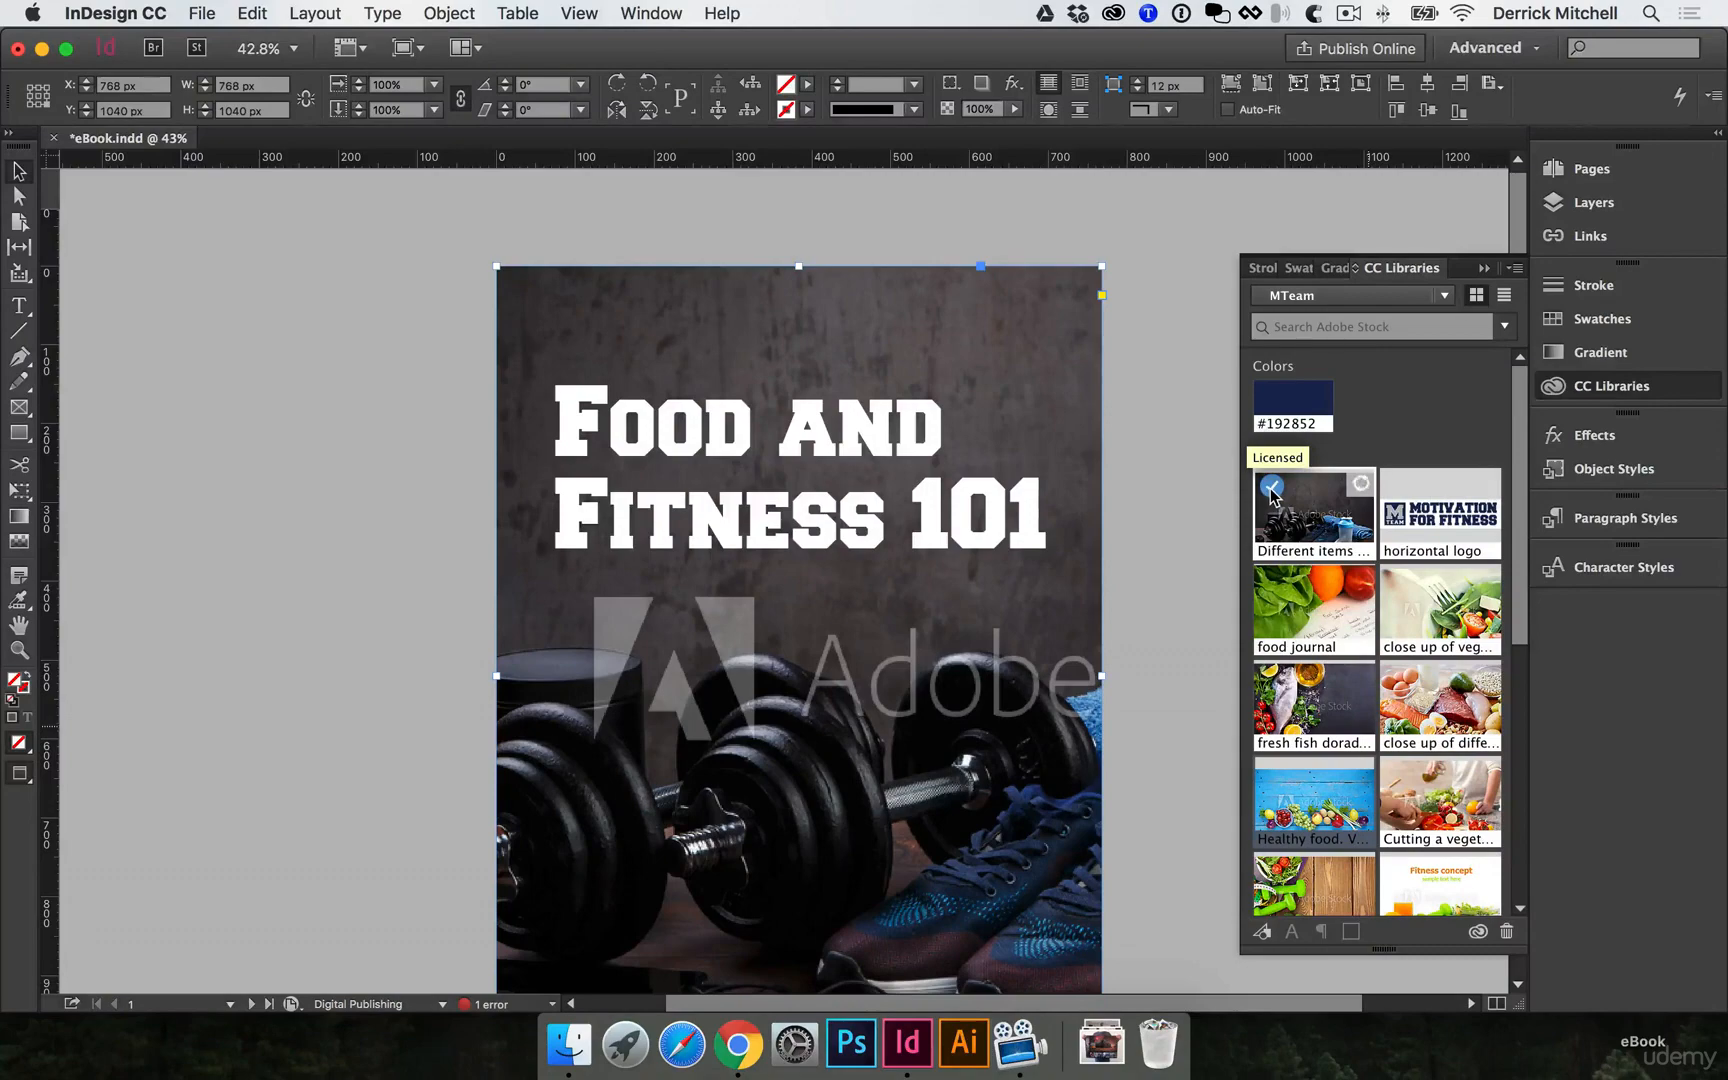
pyautogui.moveTo(1271, 490); pyautogui.dragTo(770, 680)
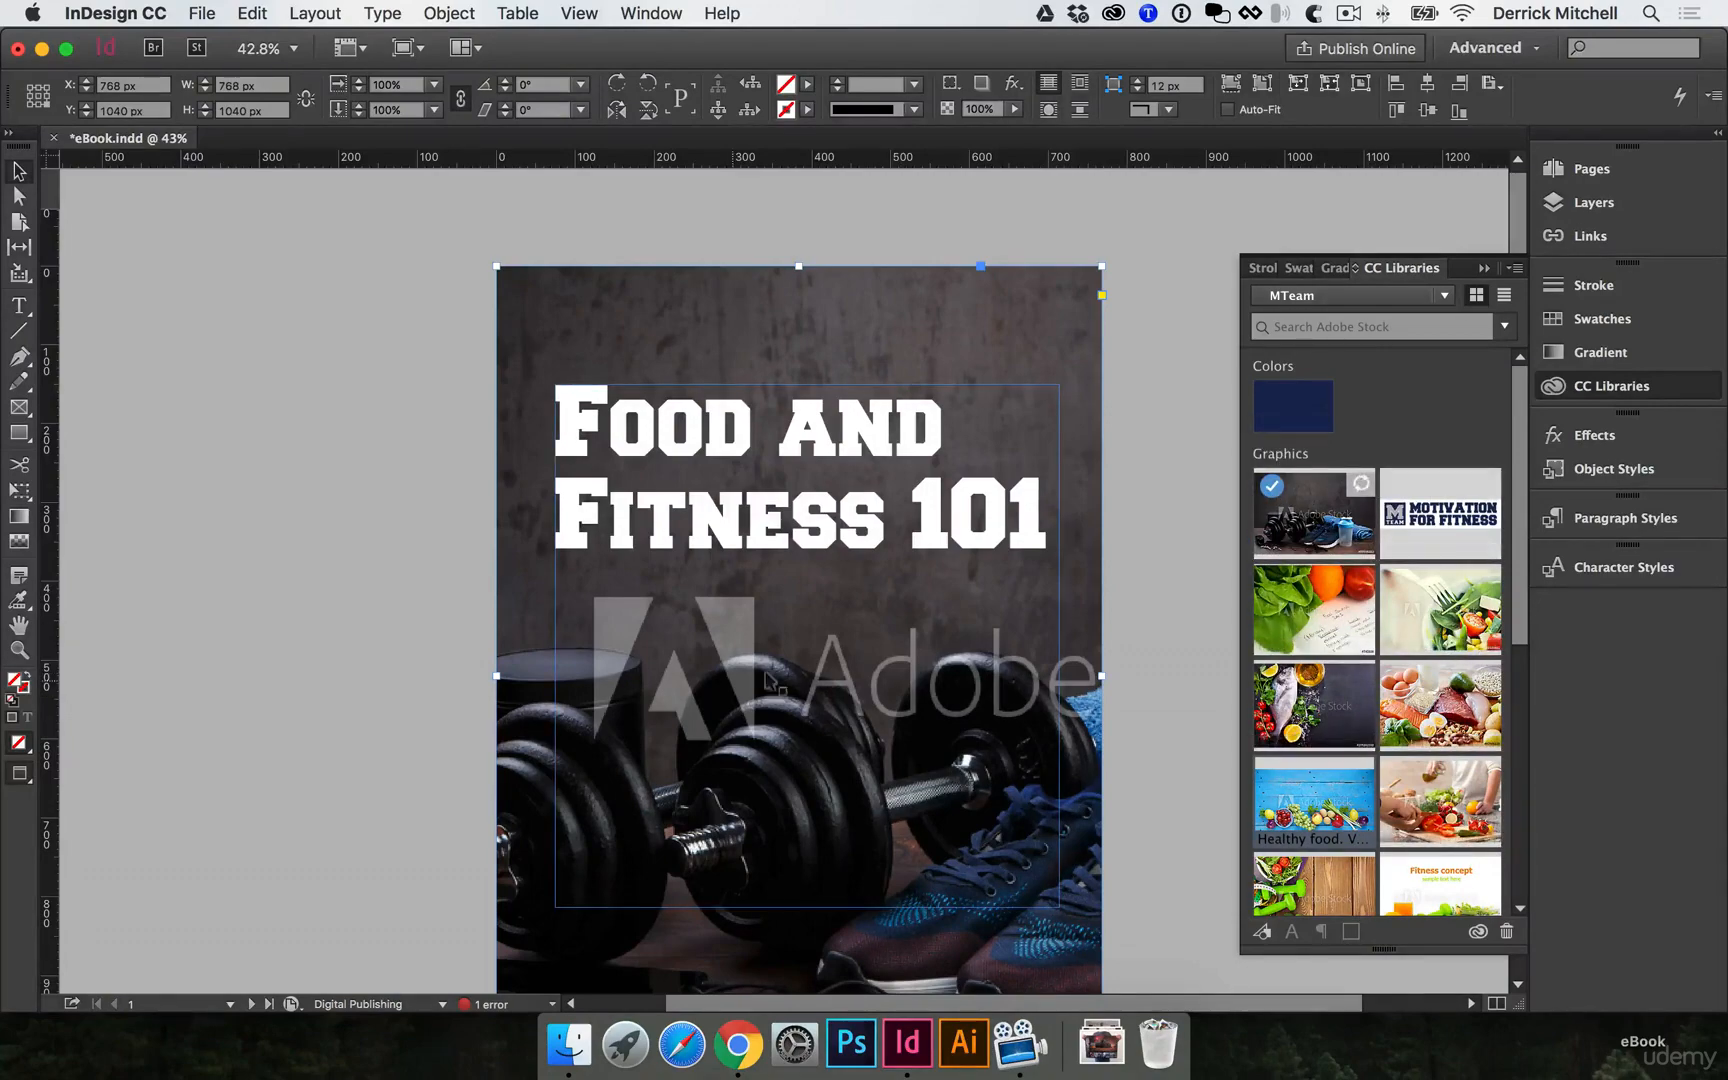
# License the vegetable-cutting Adobe Stock image that heads the Introduction page from the MTeam library.
pyautogui.scroll(-15, 995, 680)
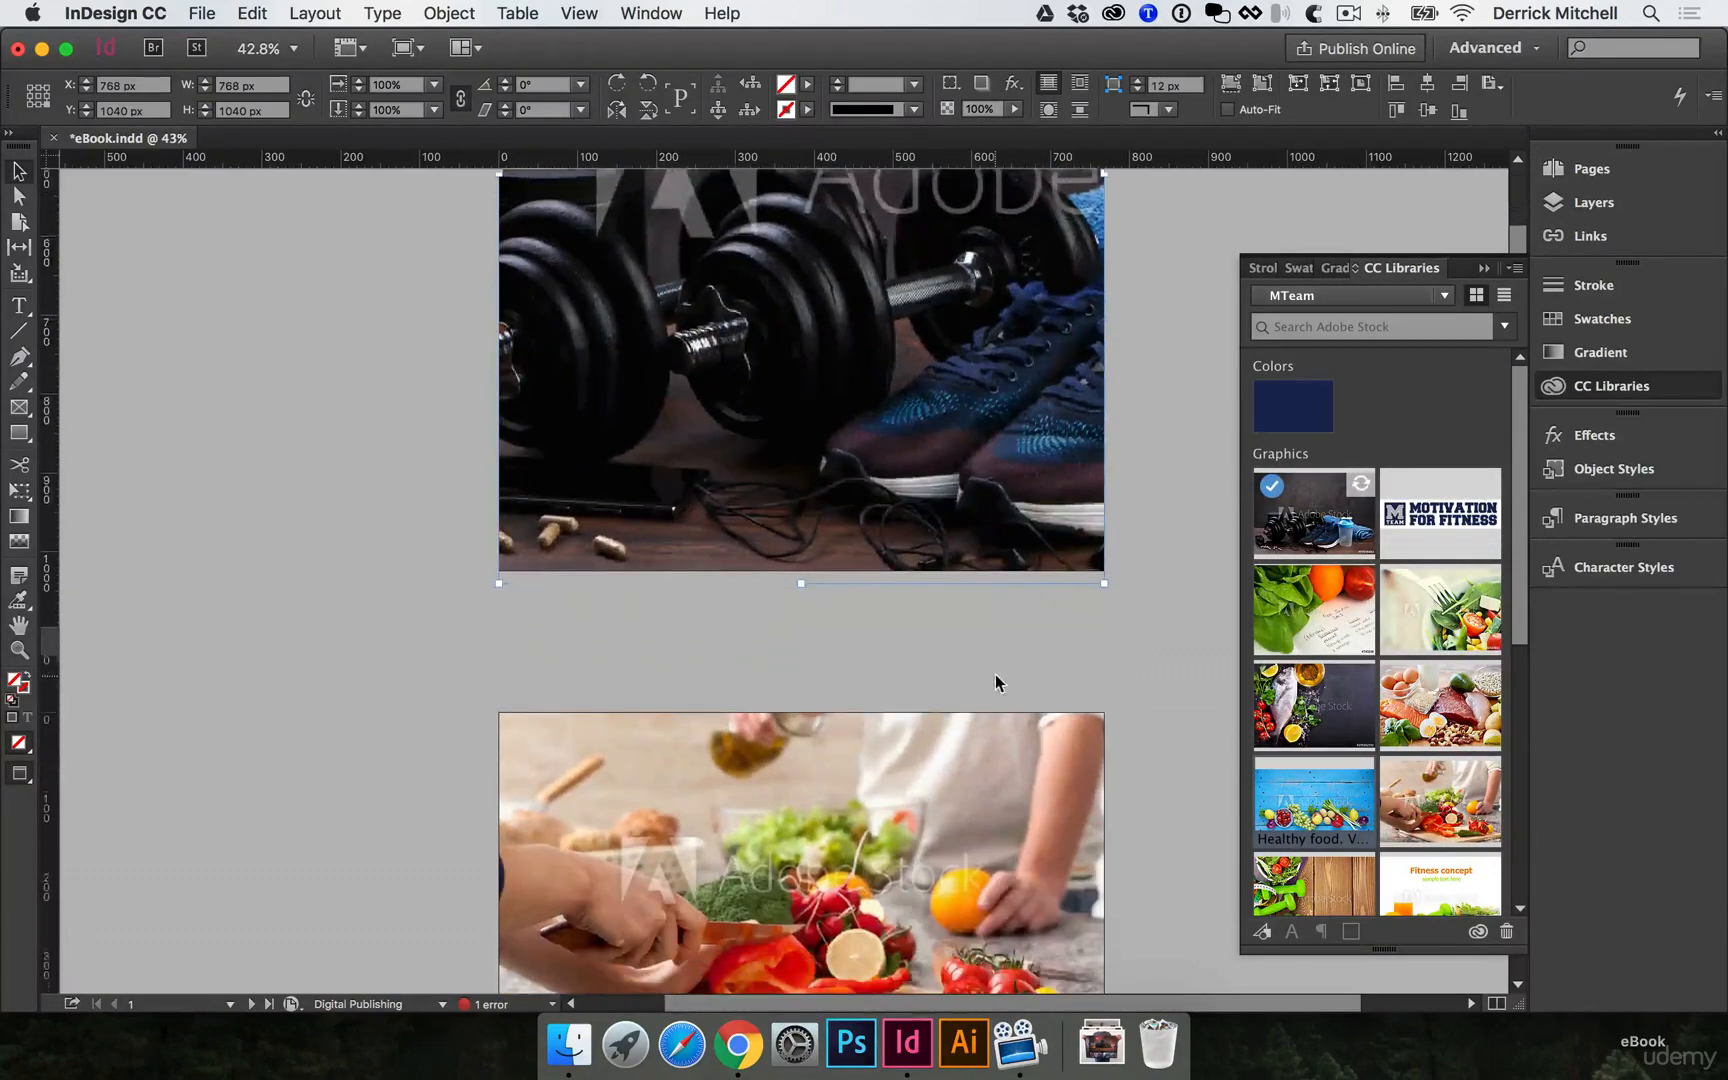
pyautogui.click(1022, 518)
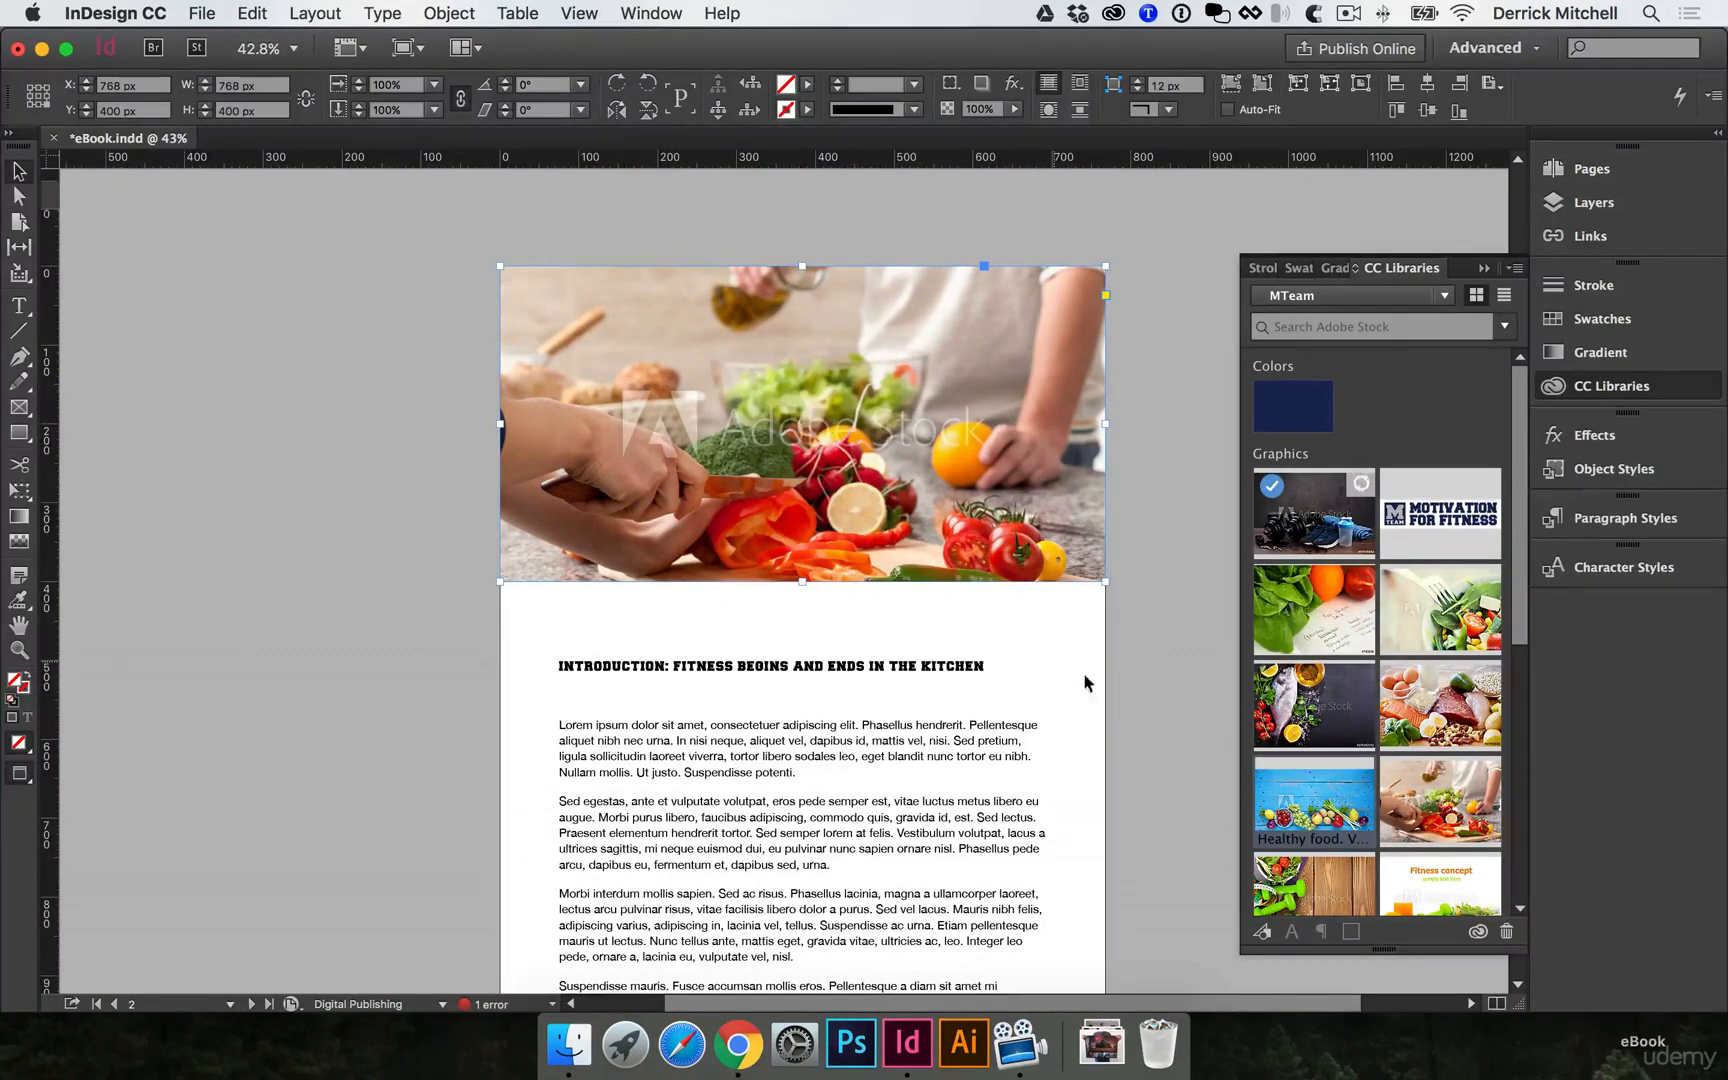
pyautogui.scroll(-2, 1410, 757)
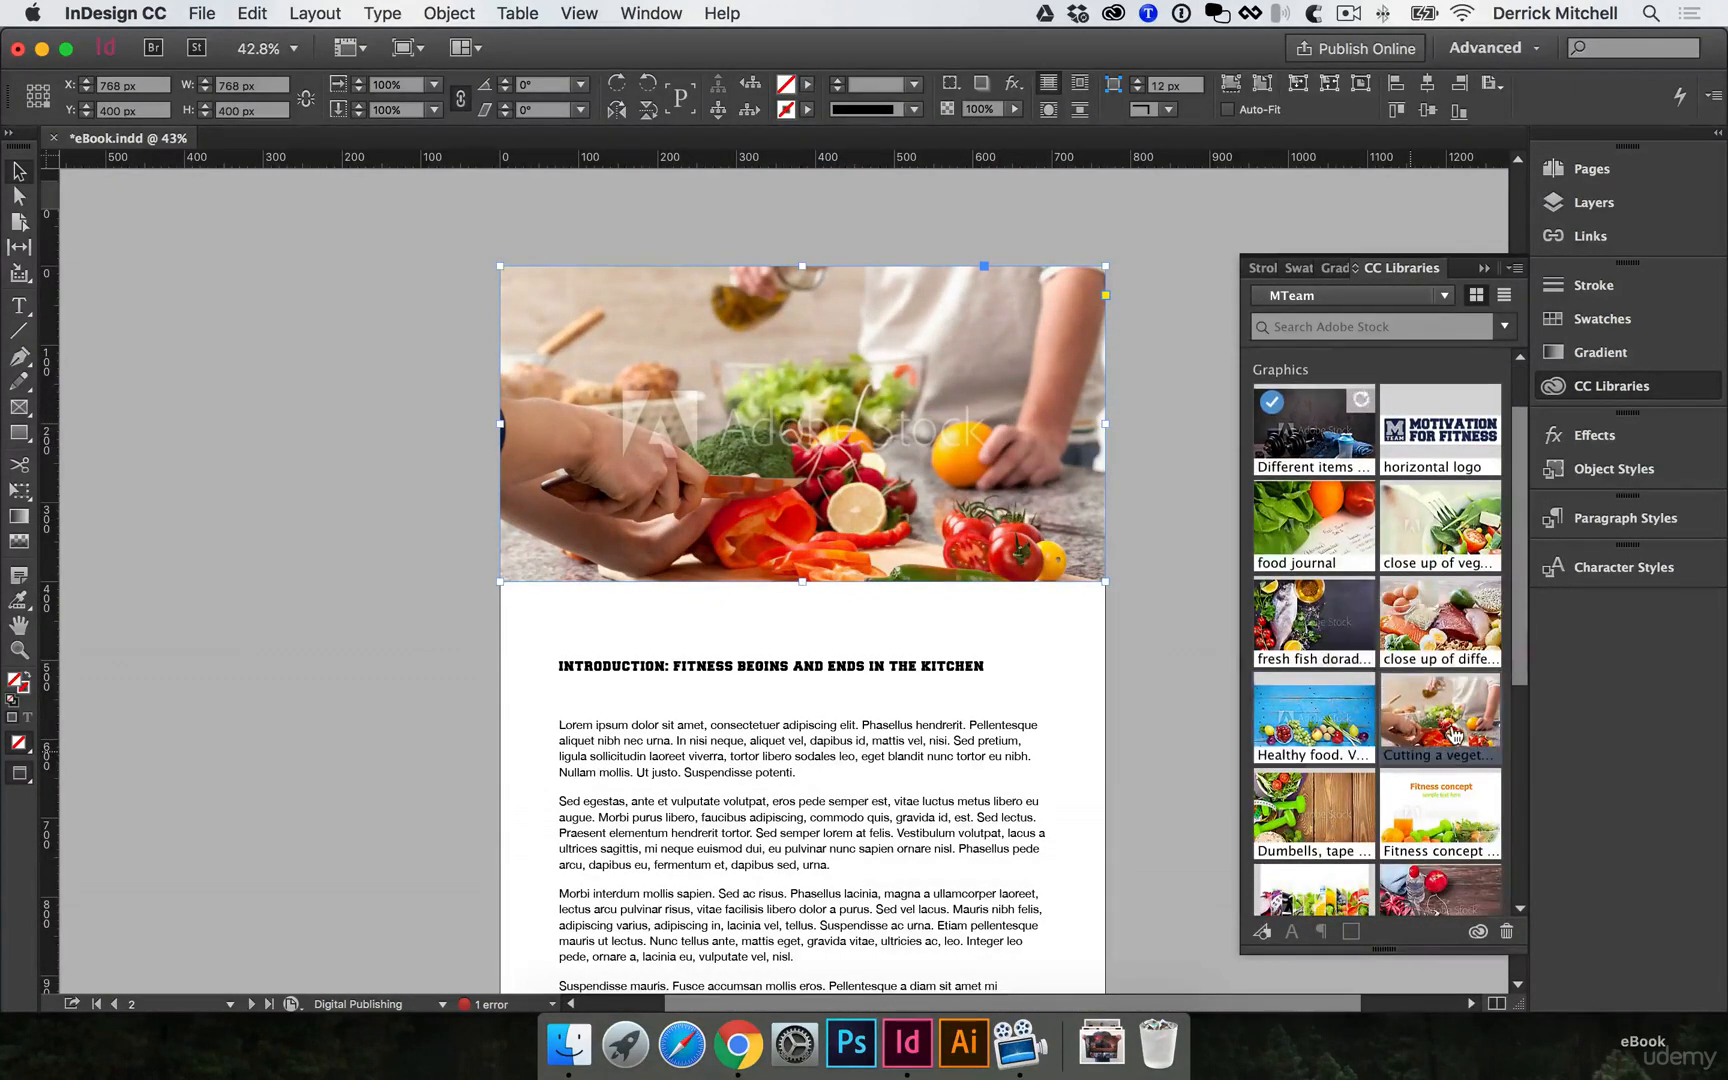
pyautogui.rightClick(1453, 733)
pyautogui.click(1500, 738)
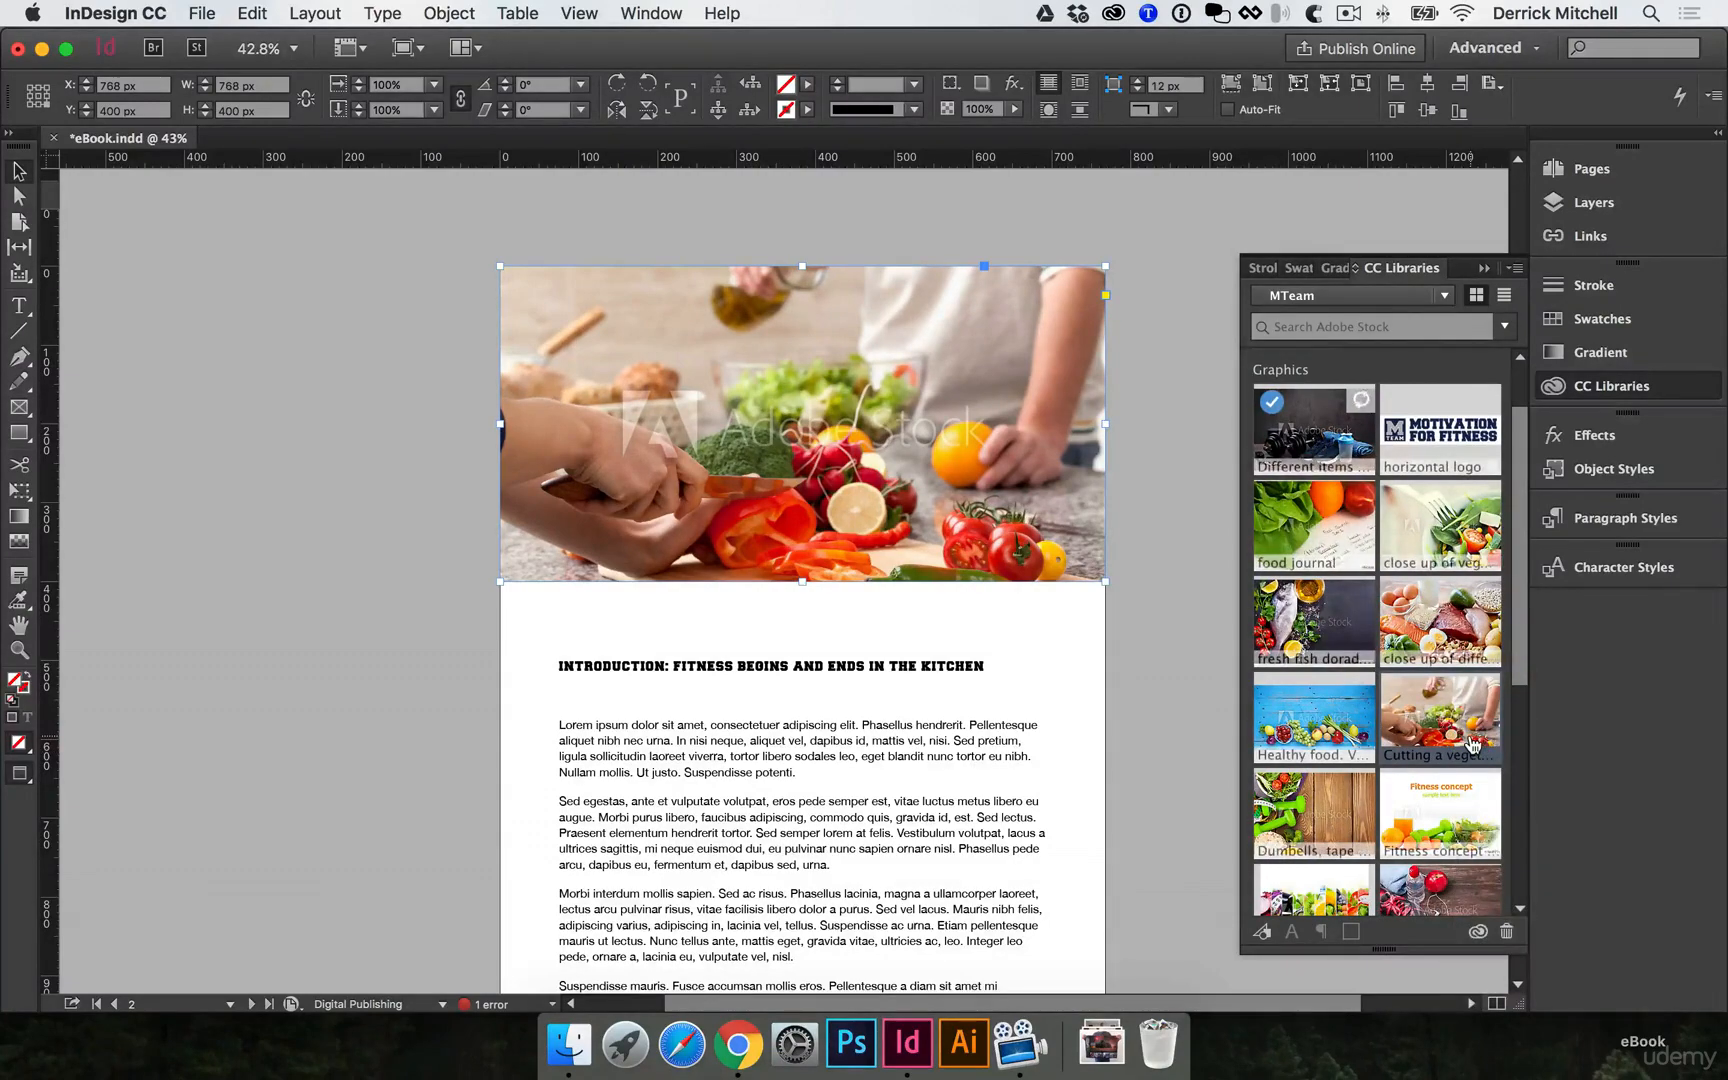
pyautogui.click(1476, 392)
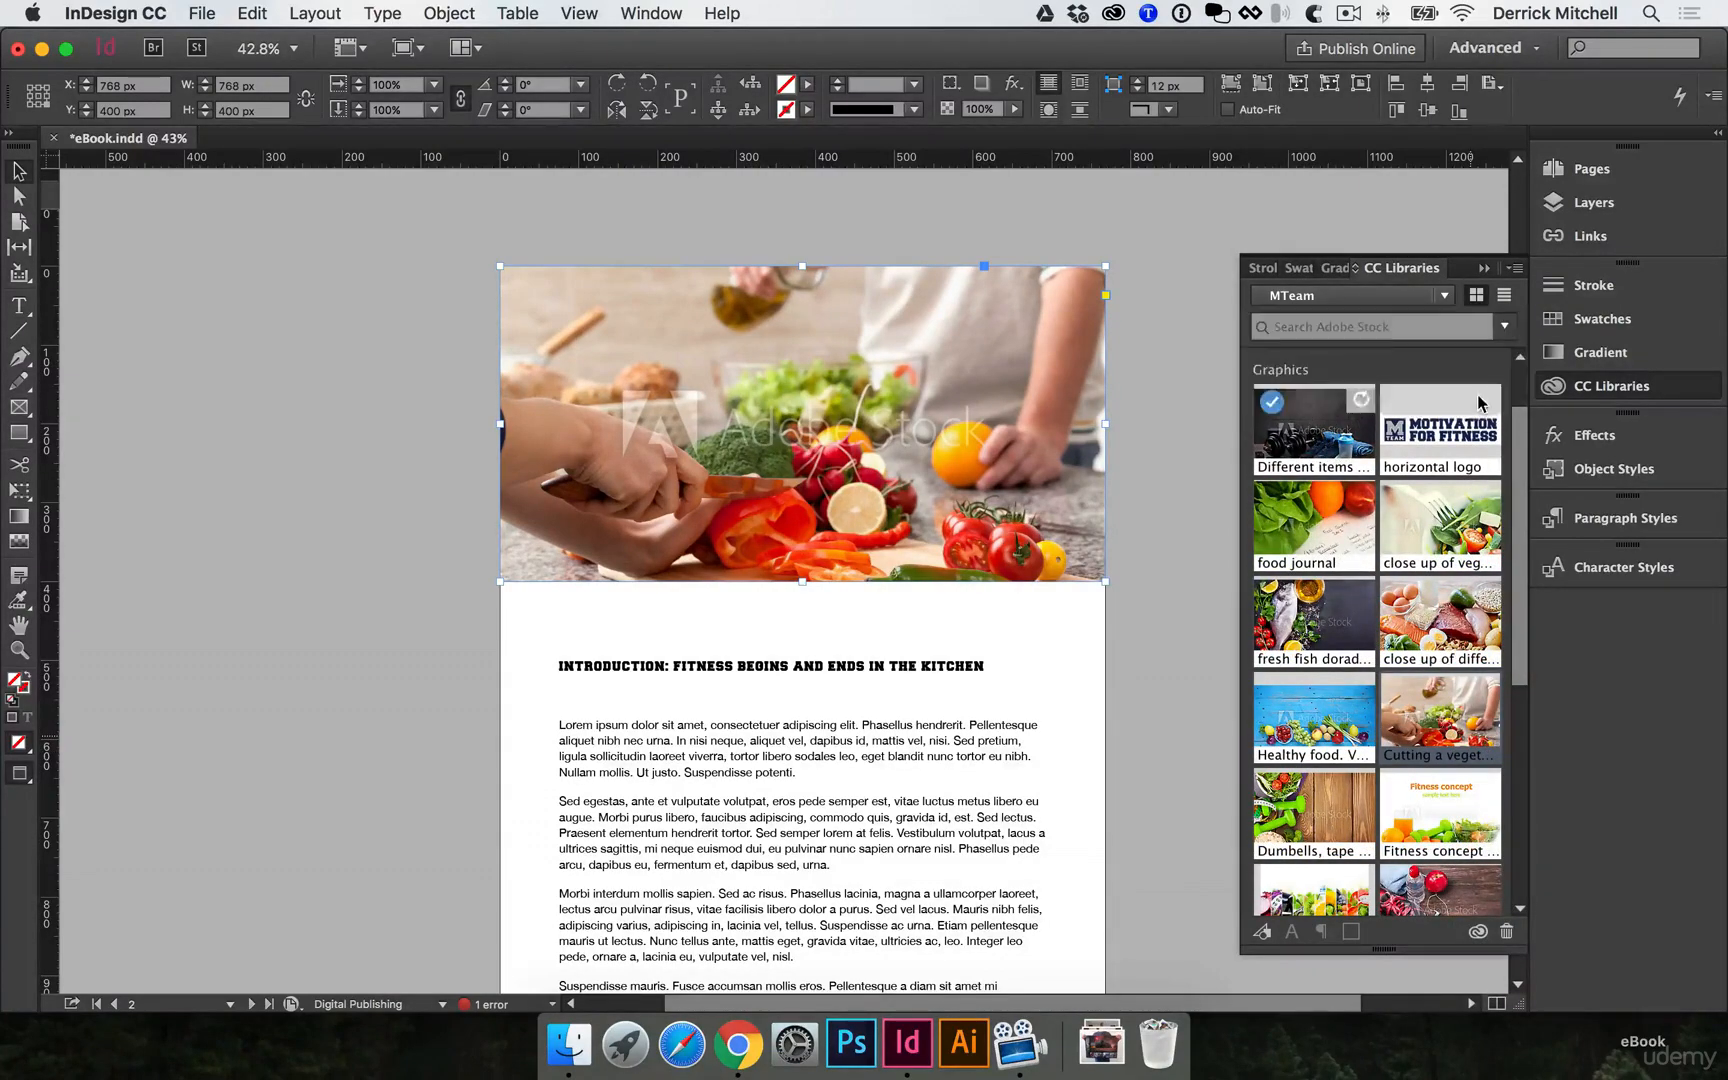
# License the Adobe Stock close-up of different foods used as the Section One header on page 4.
pyautogui.scroll(-10, 1025, 665)
pyautogui.scroll(-10, 1025, 664)
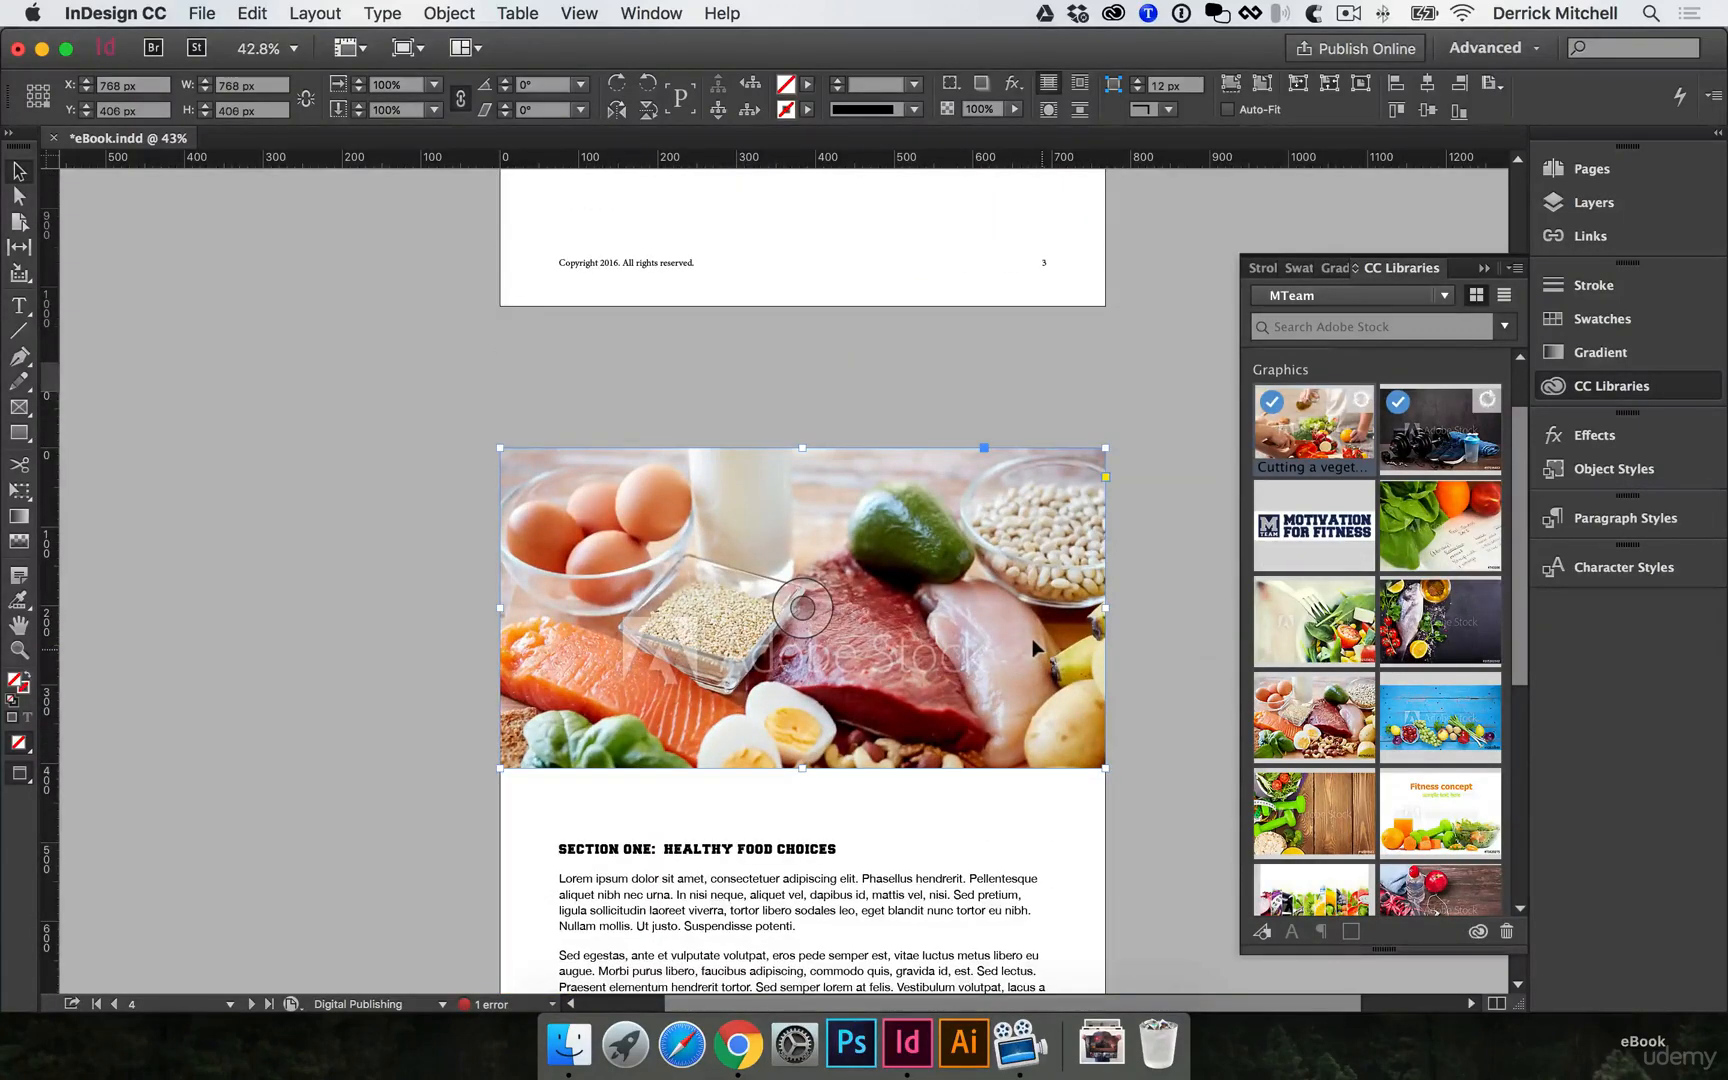
pyautogui.click(1031, 639)
pyautogui.rightClick(1341, 715)
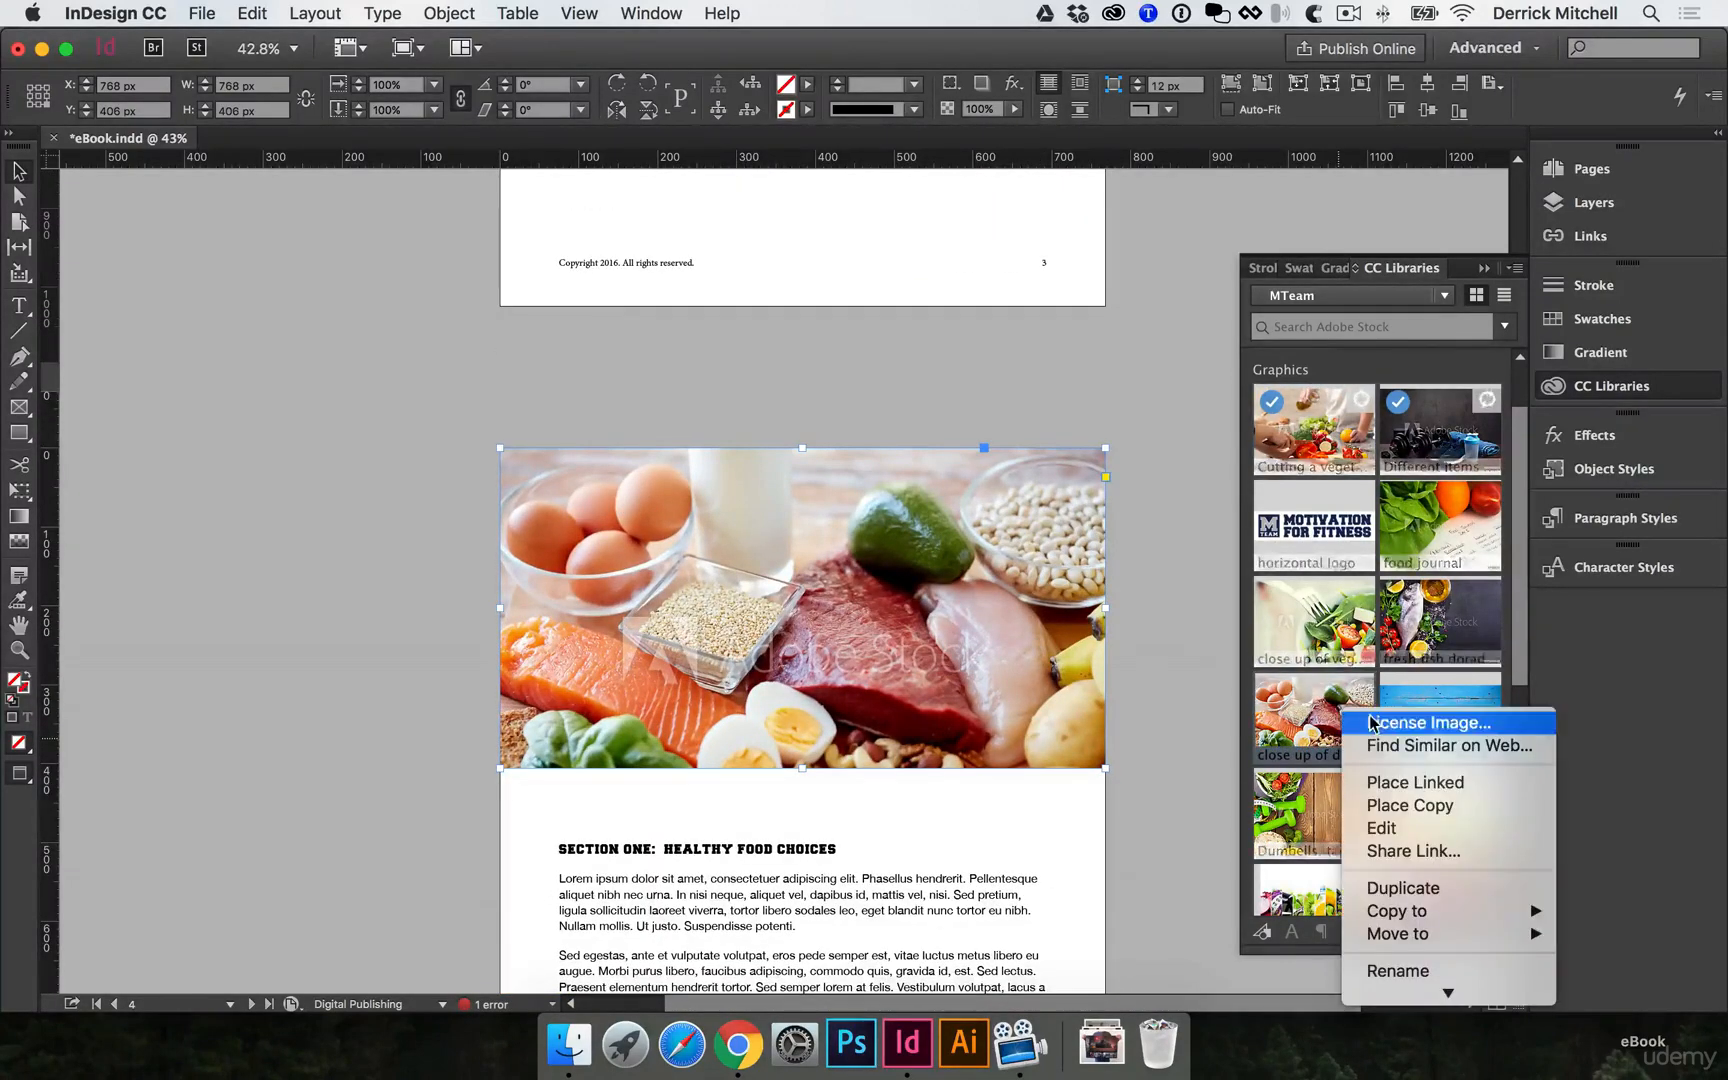
pyautogui.click(1372, 722)
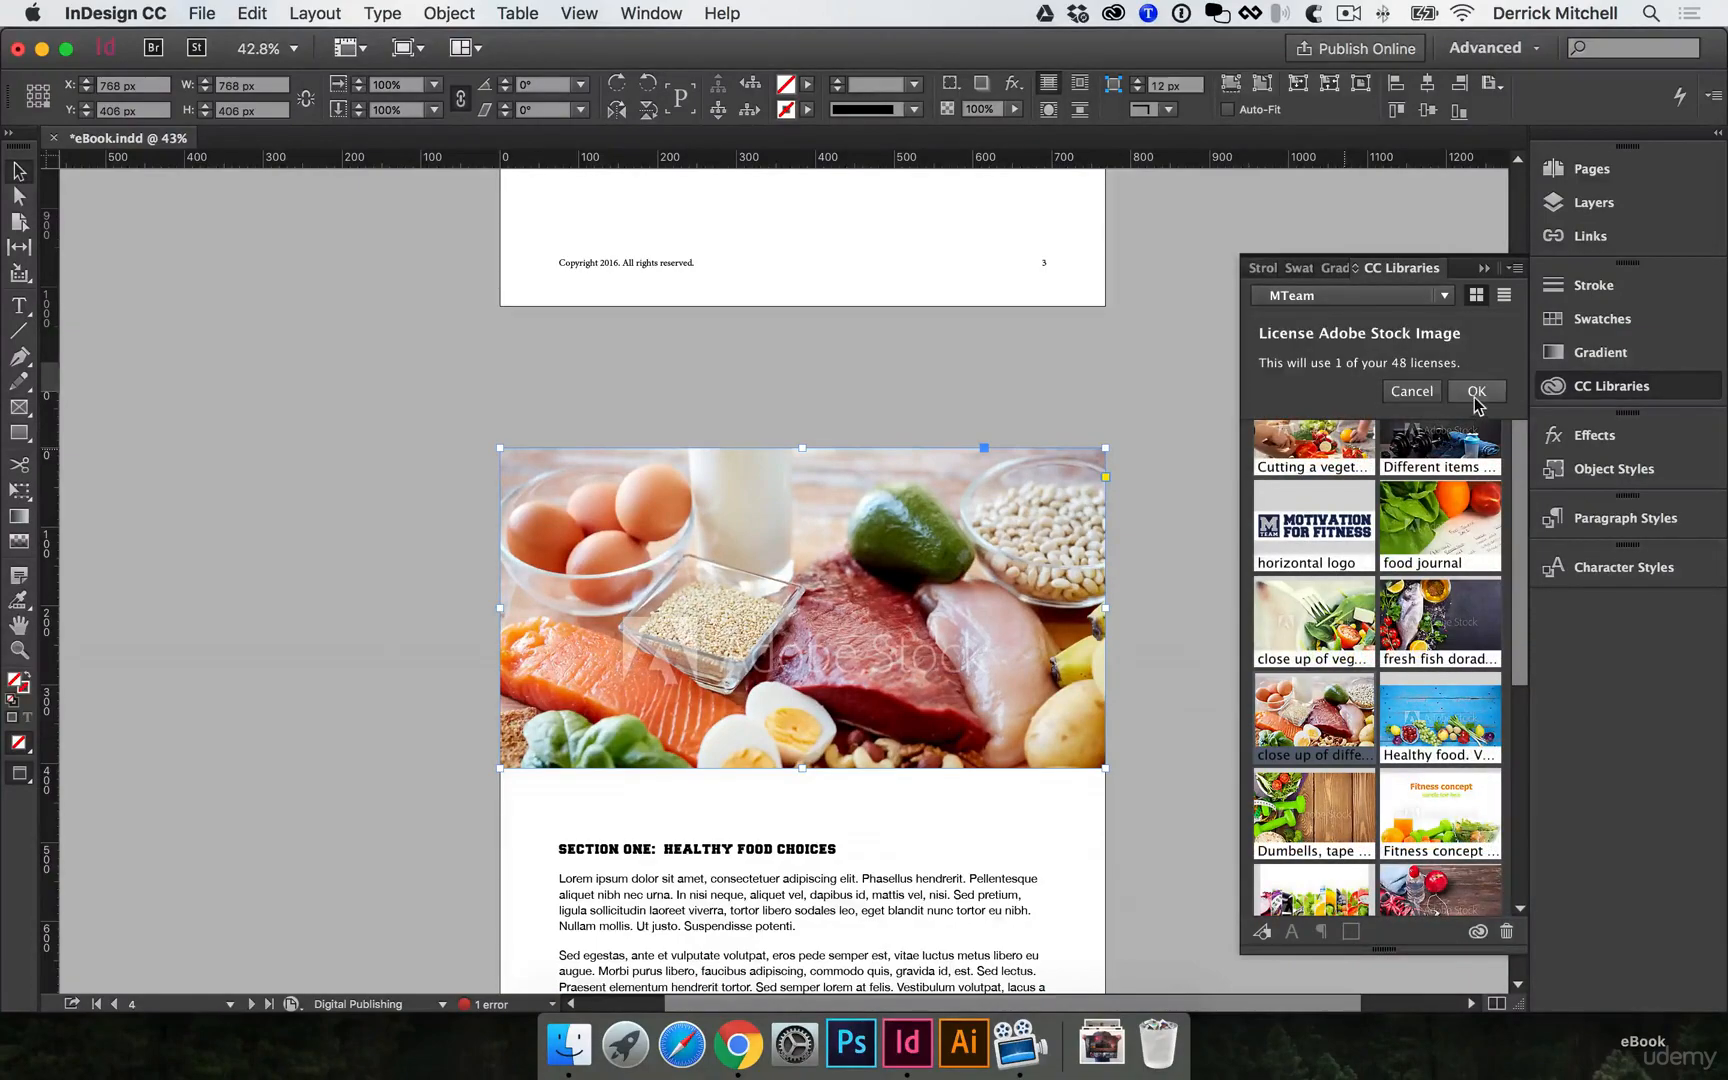
pyautogui.click(1476, 390)
# License the green dumbbells and tape measure stock image that heads Section Two on page 6.
pyautogui.scroll(-15, 1033, 624)
pyautogui.scroll(-8, 1044, 640)
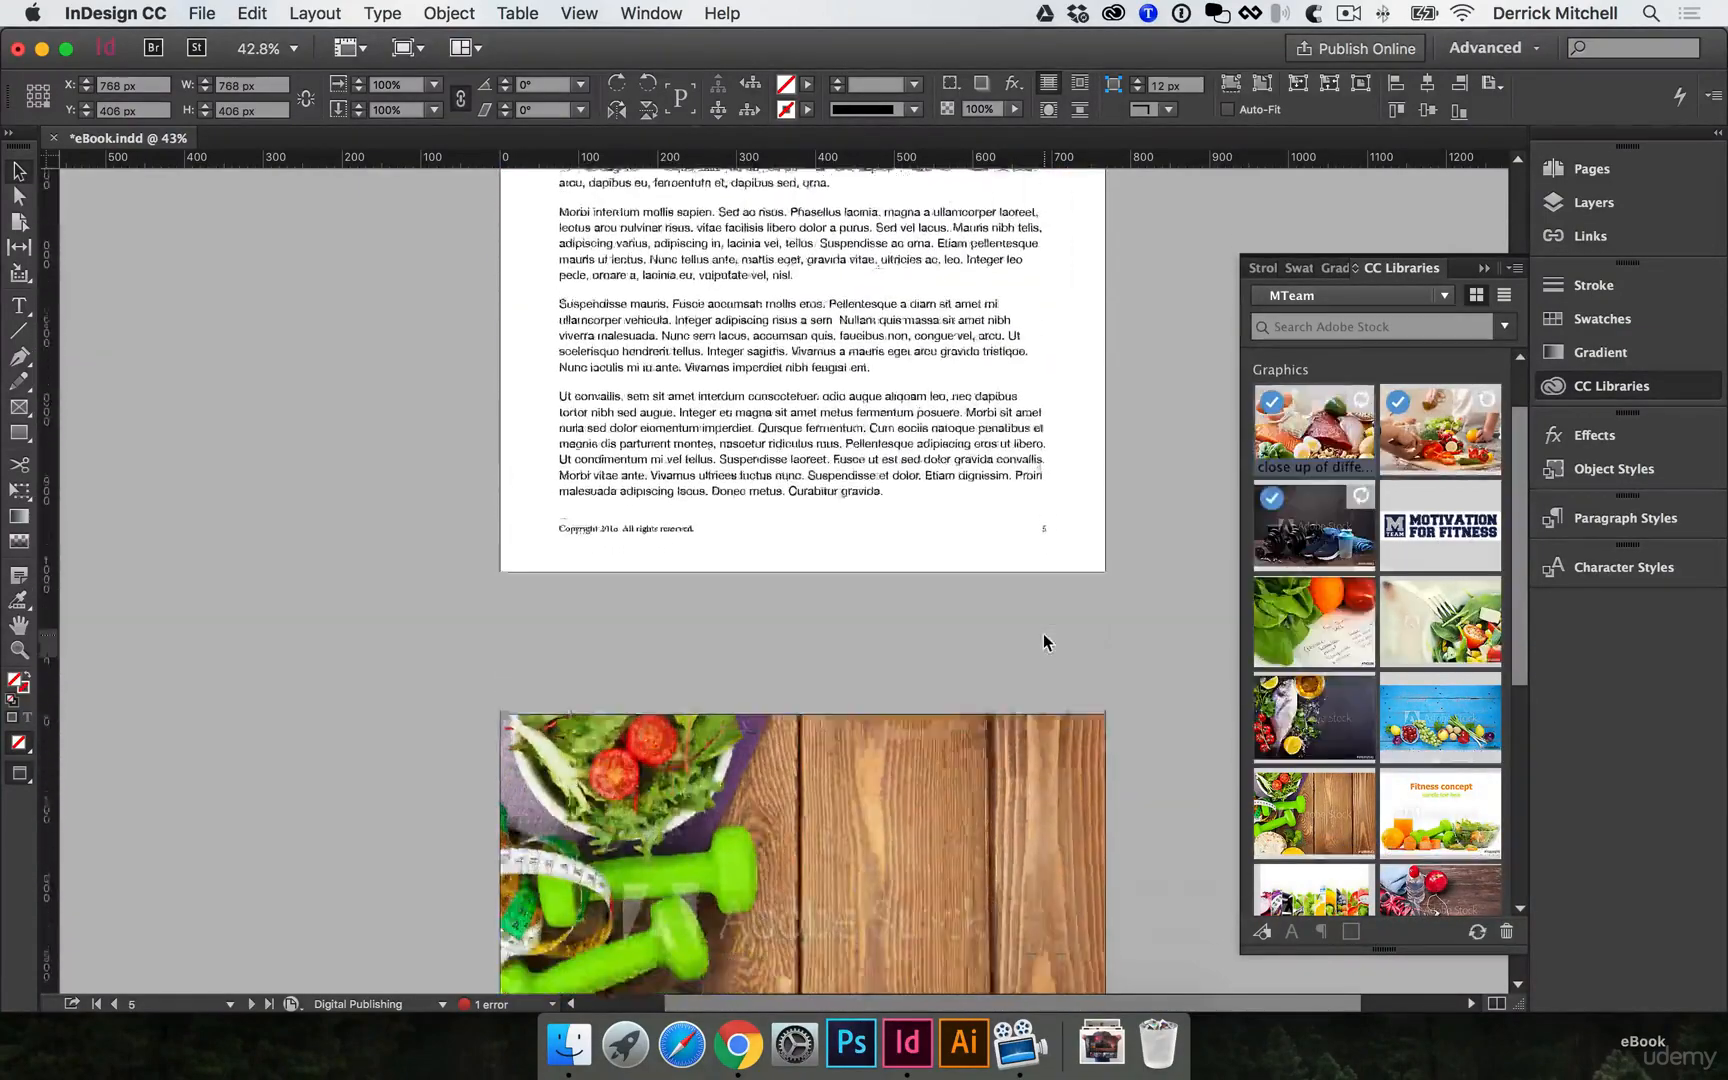
pyautogui.click(1026, 451)
pyautogui.scroll(-5, 1340, 712)
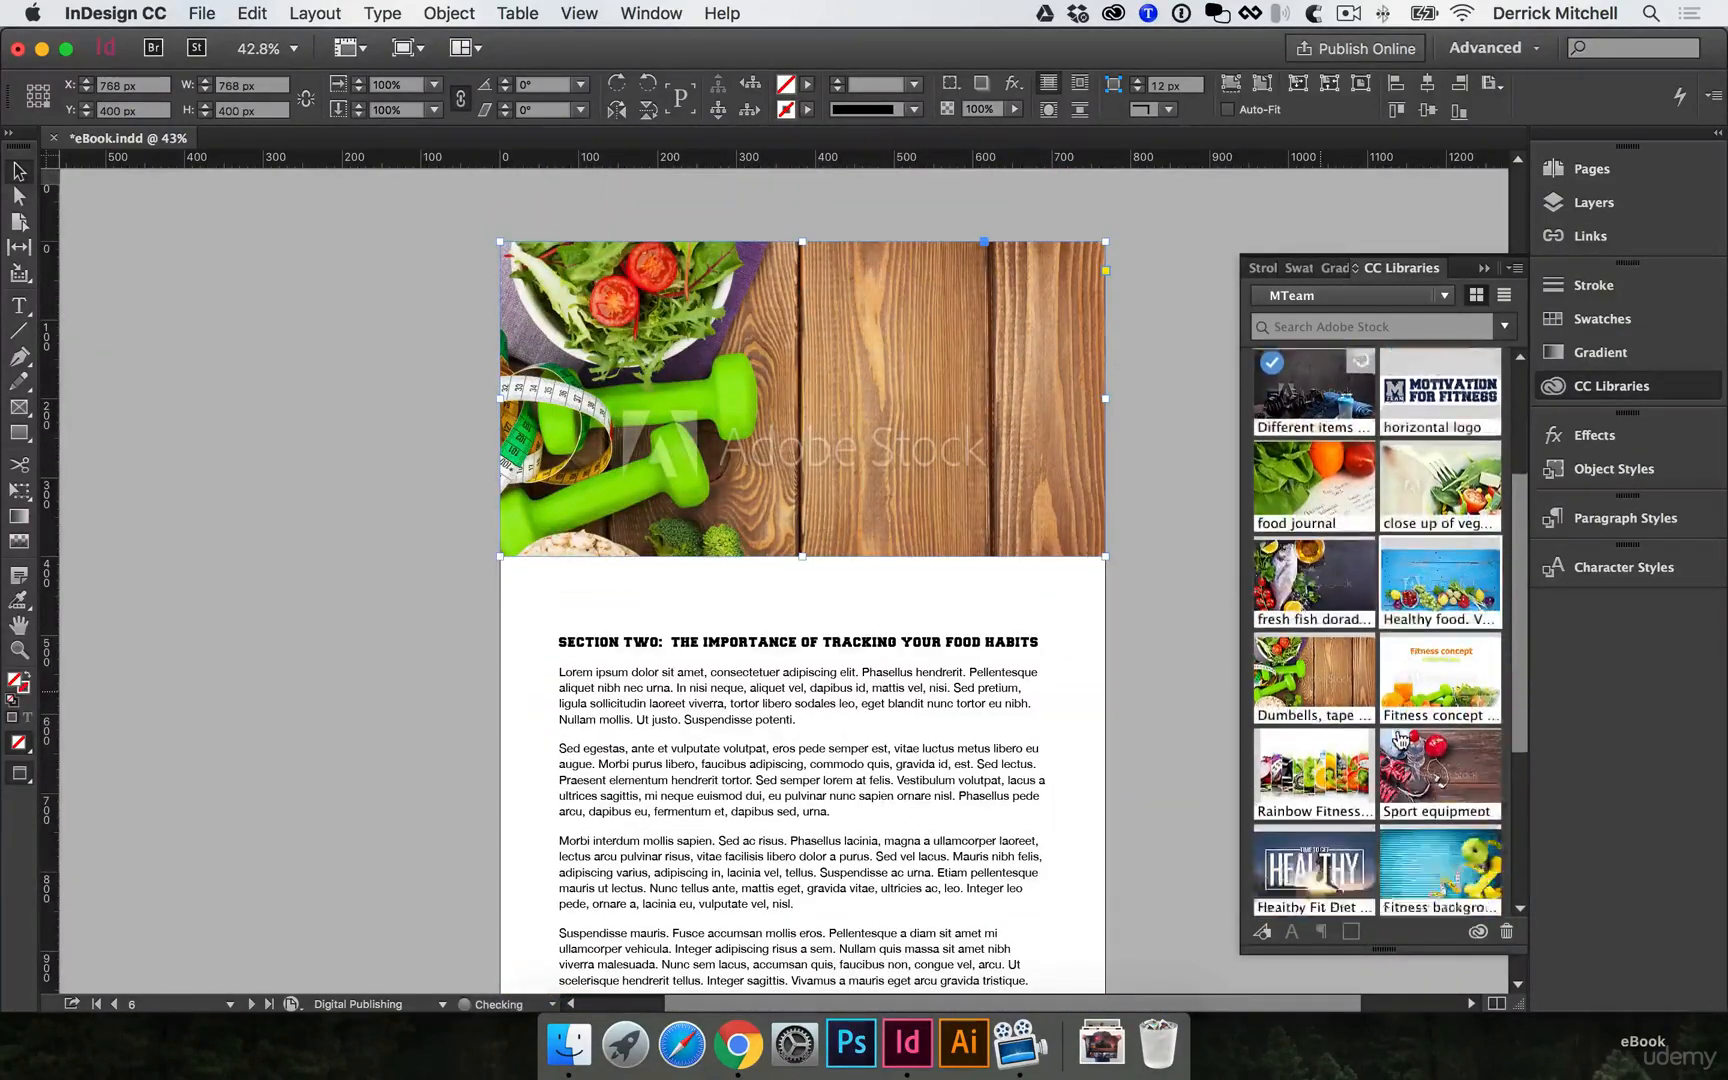
pyautogui.rightClick(1336, 598)
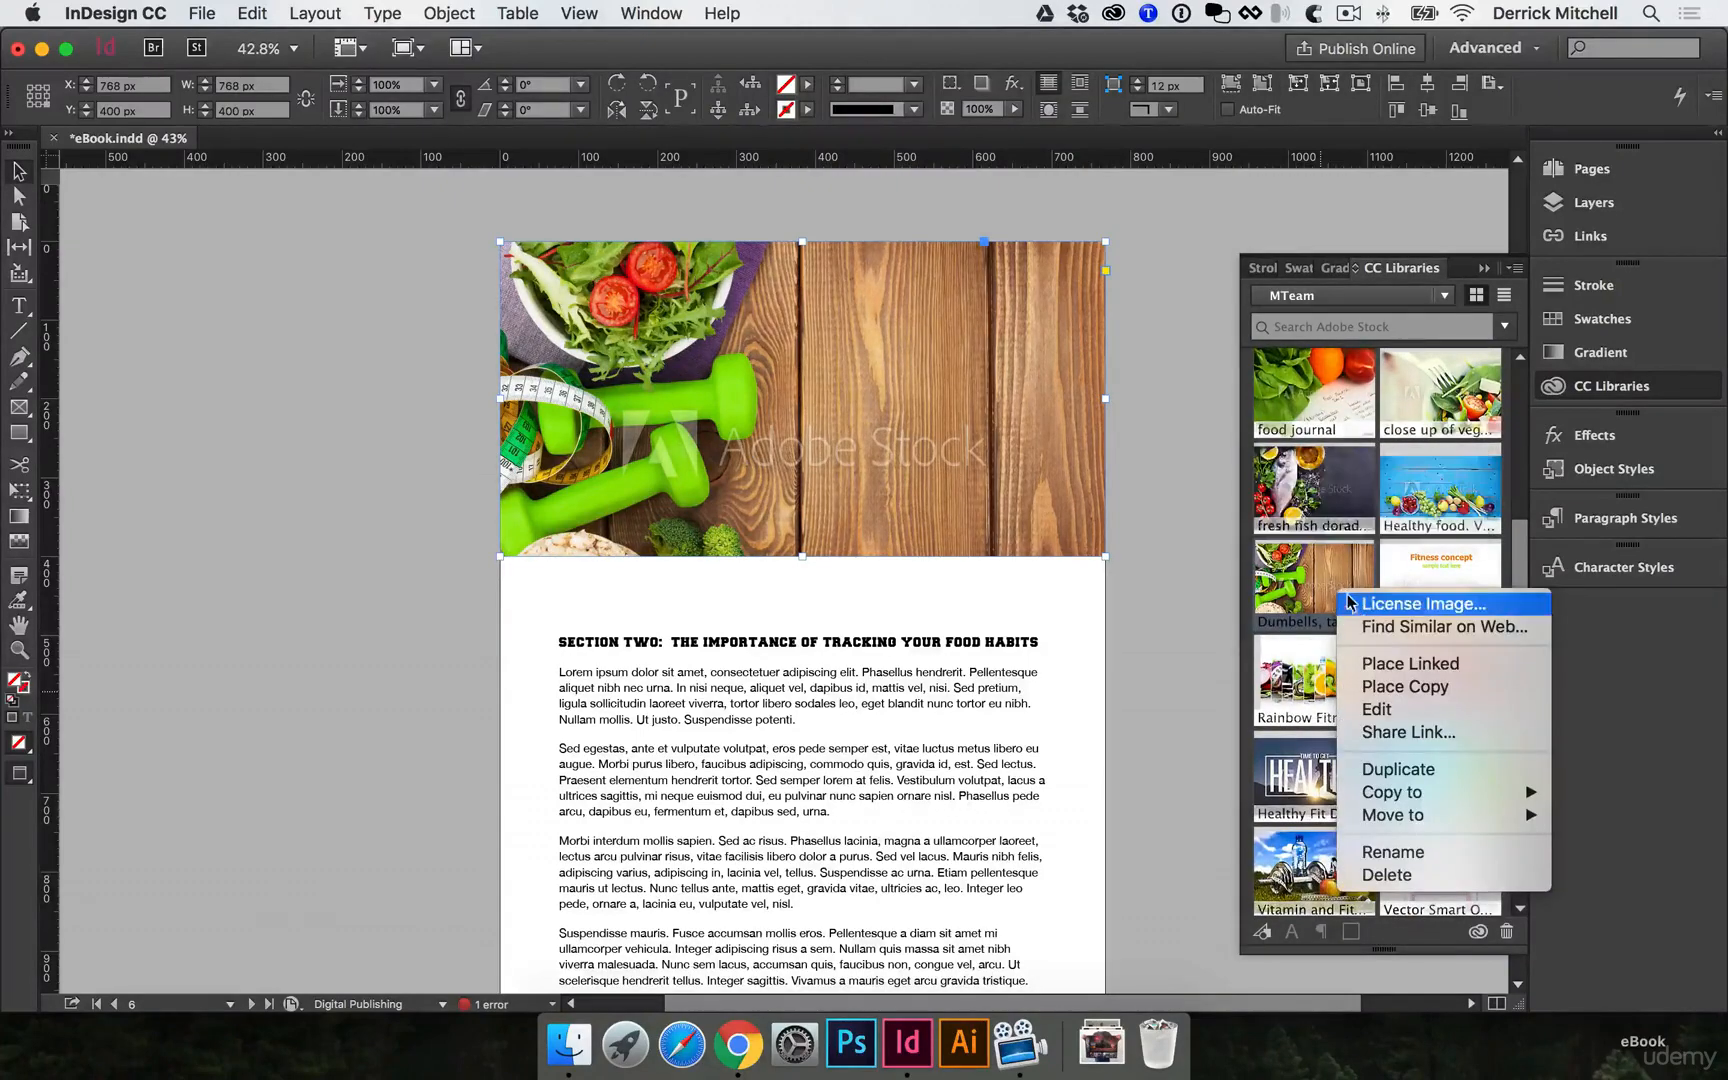
pyautogui.click(1405, 604)
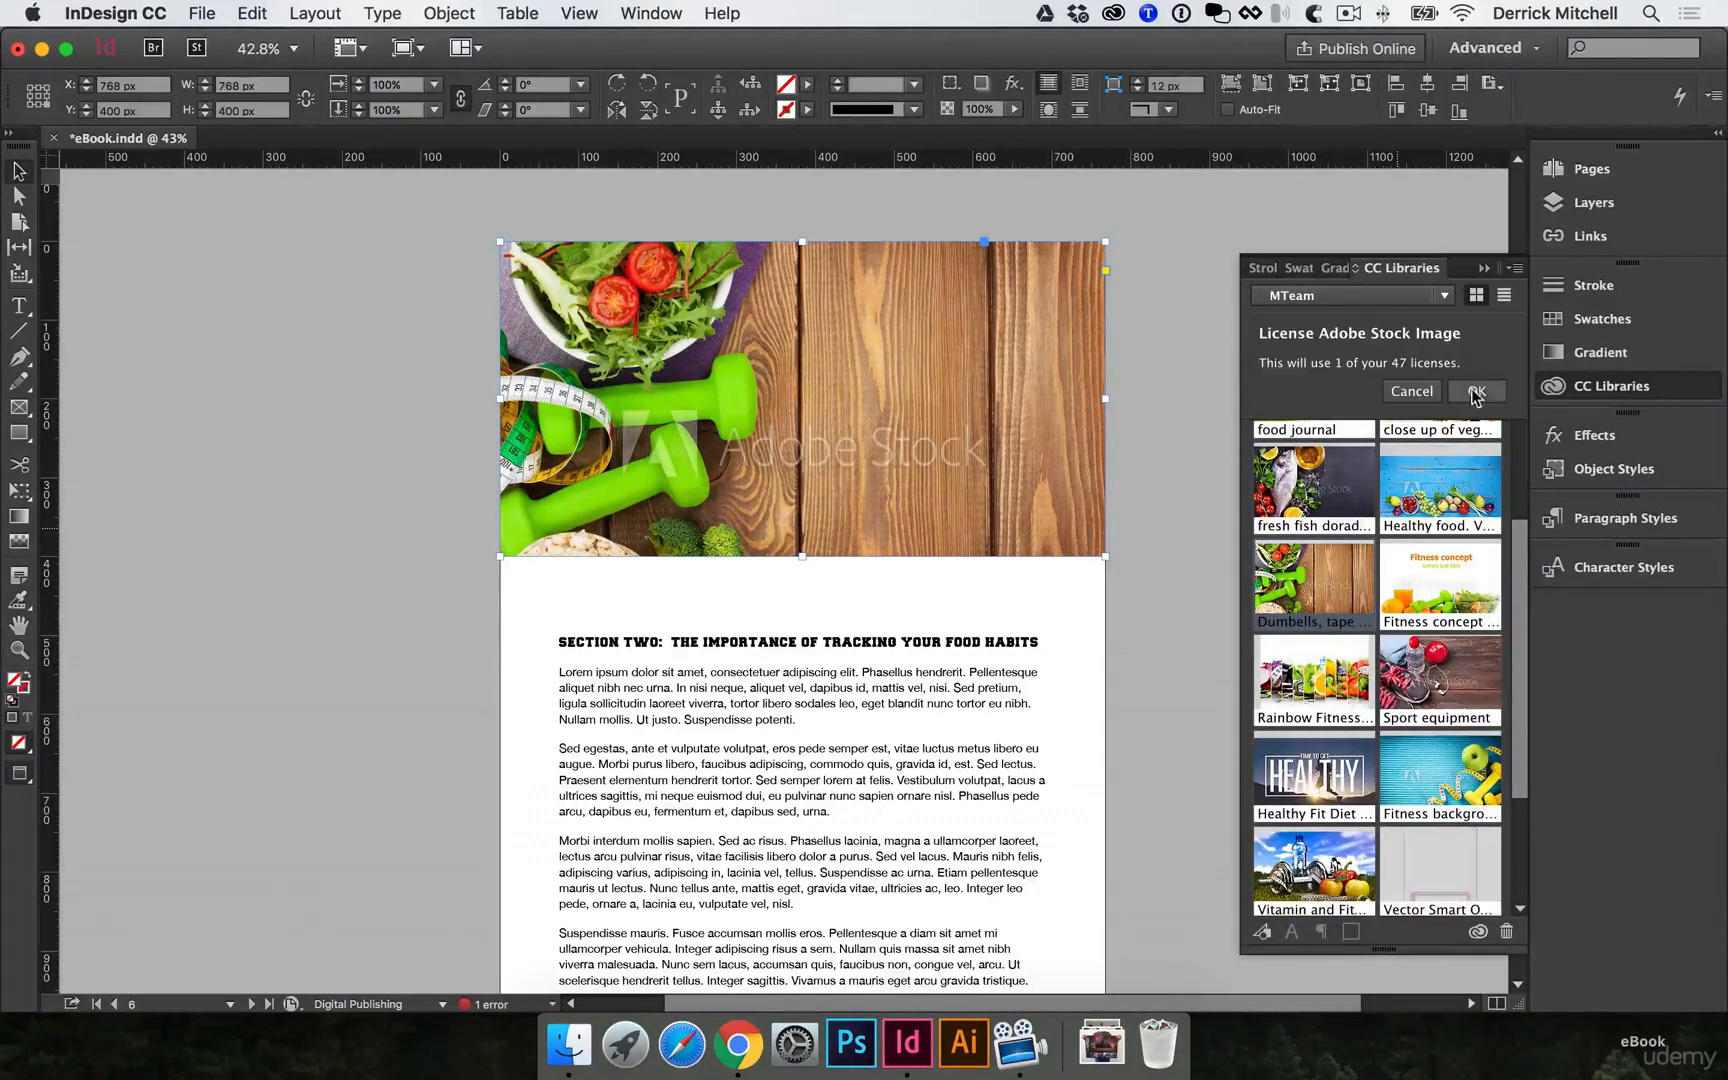
pyautogui.click(1475, 393)
# License the "Healthy food" Adobe Stock image on blue wood that heads the Action Steps page.
pyautogui.scroll(-15, 1040, 451)
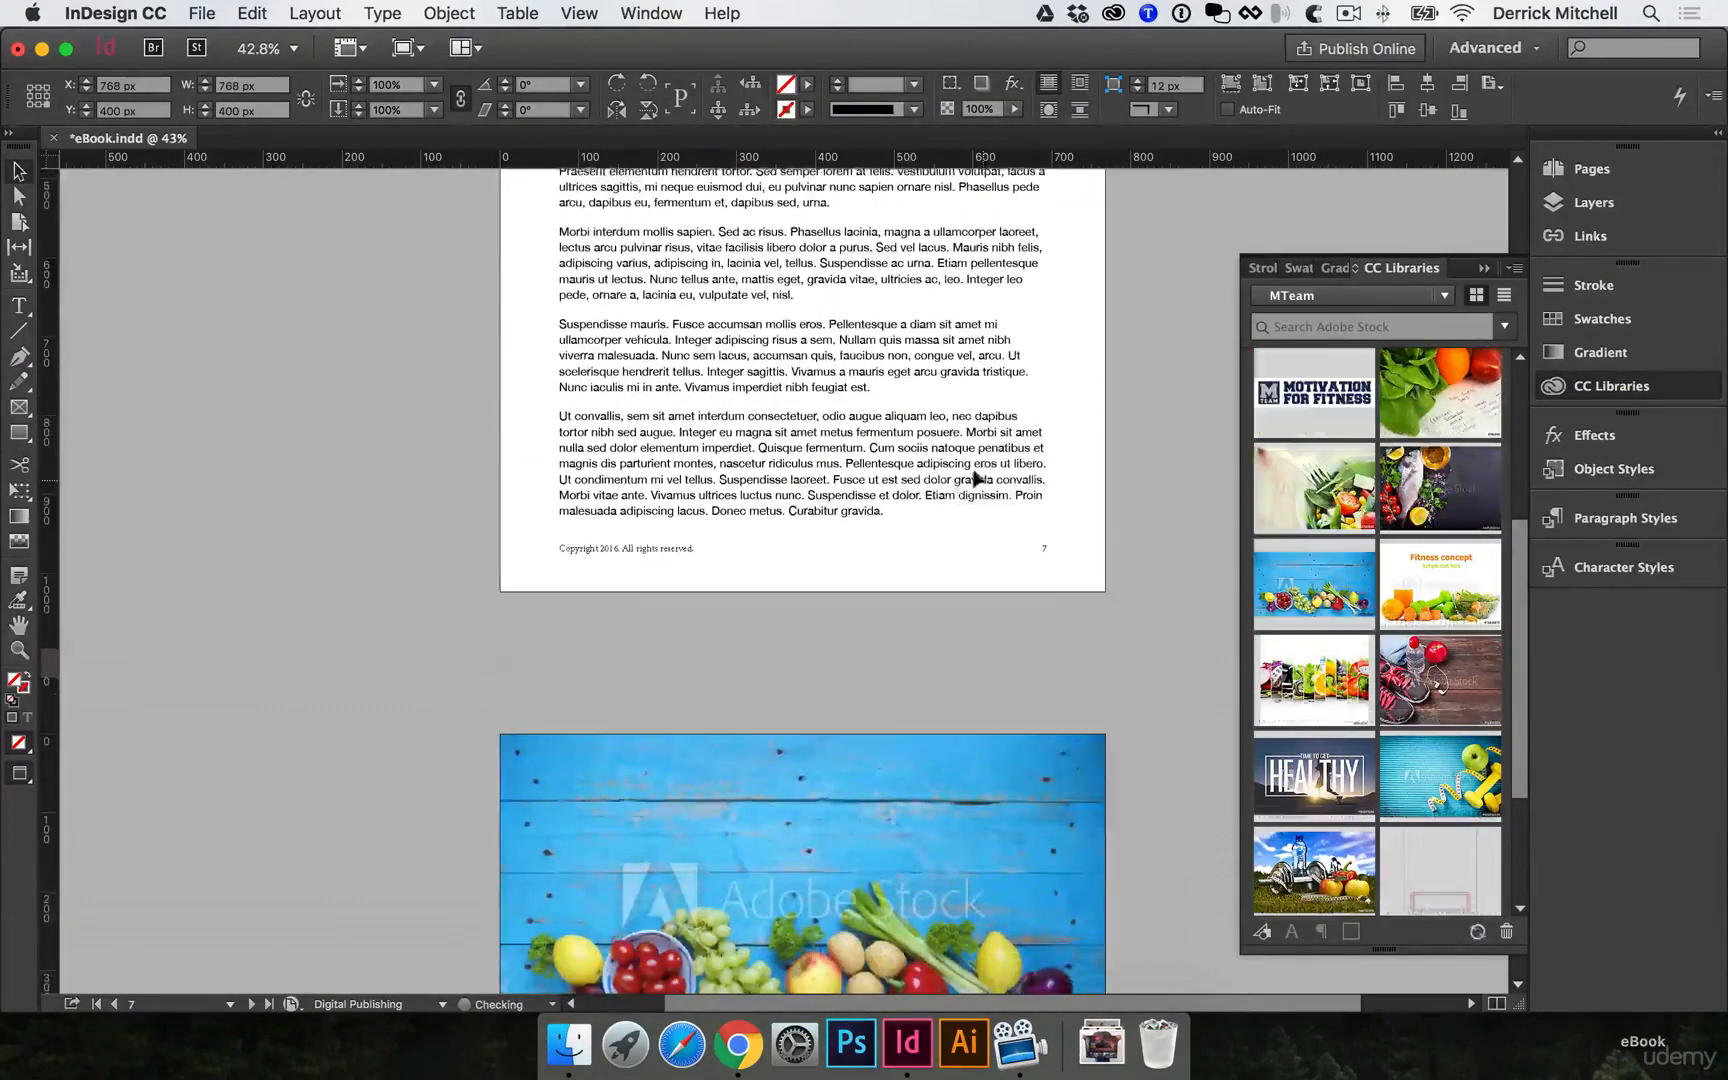
pyautogui.scroll(-8, 973, 478)
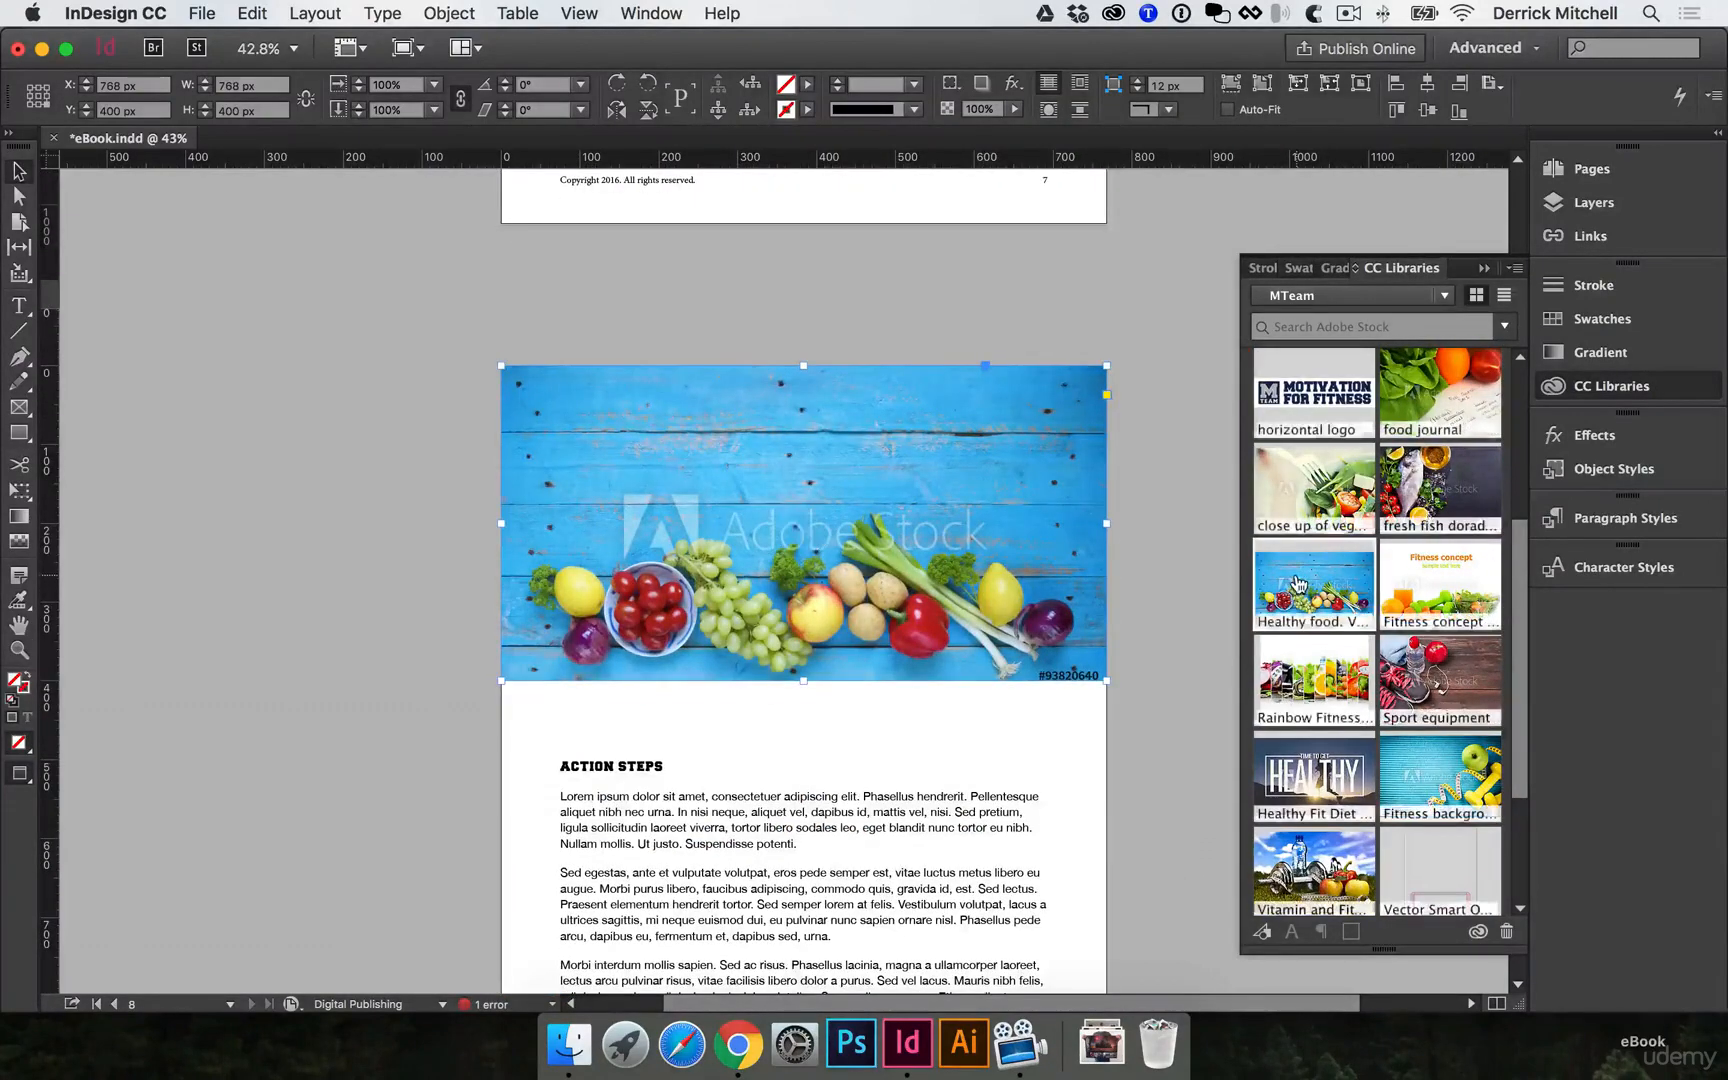
pyautogui.rightClick(1309, 577)
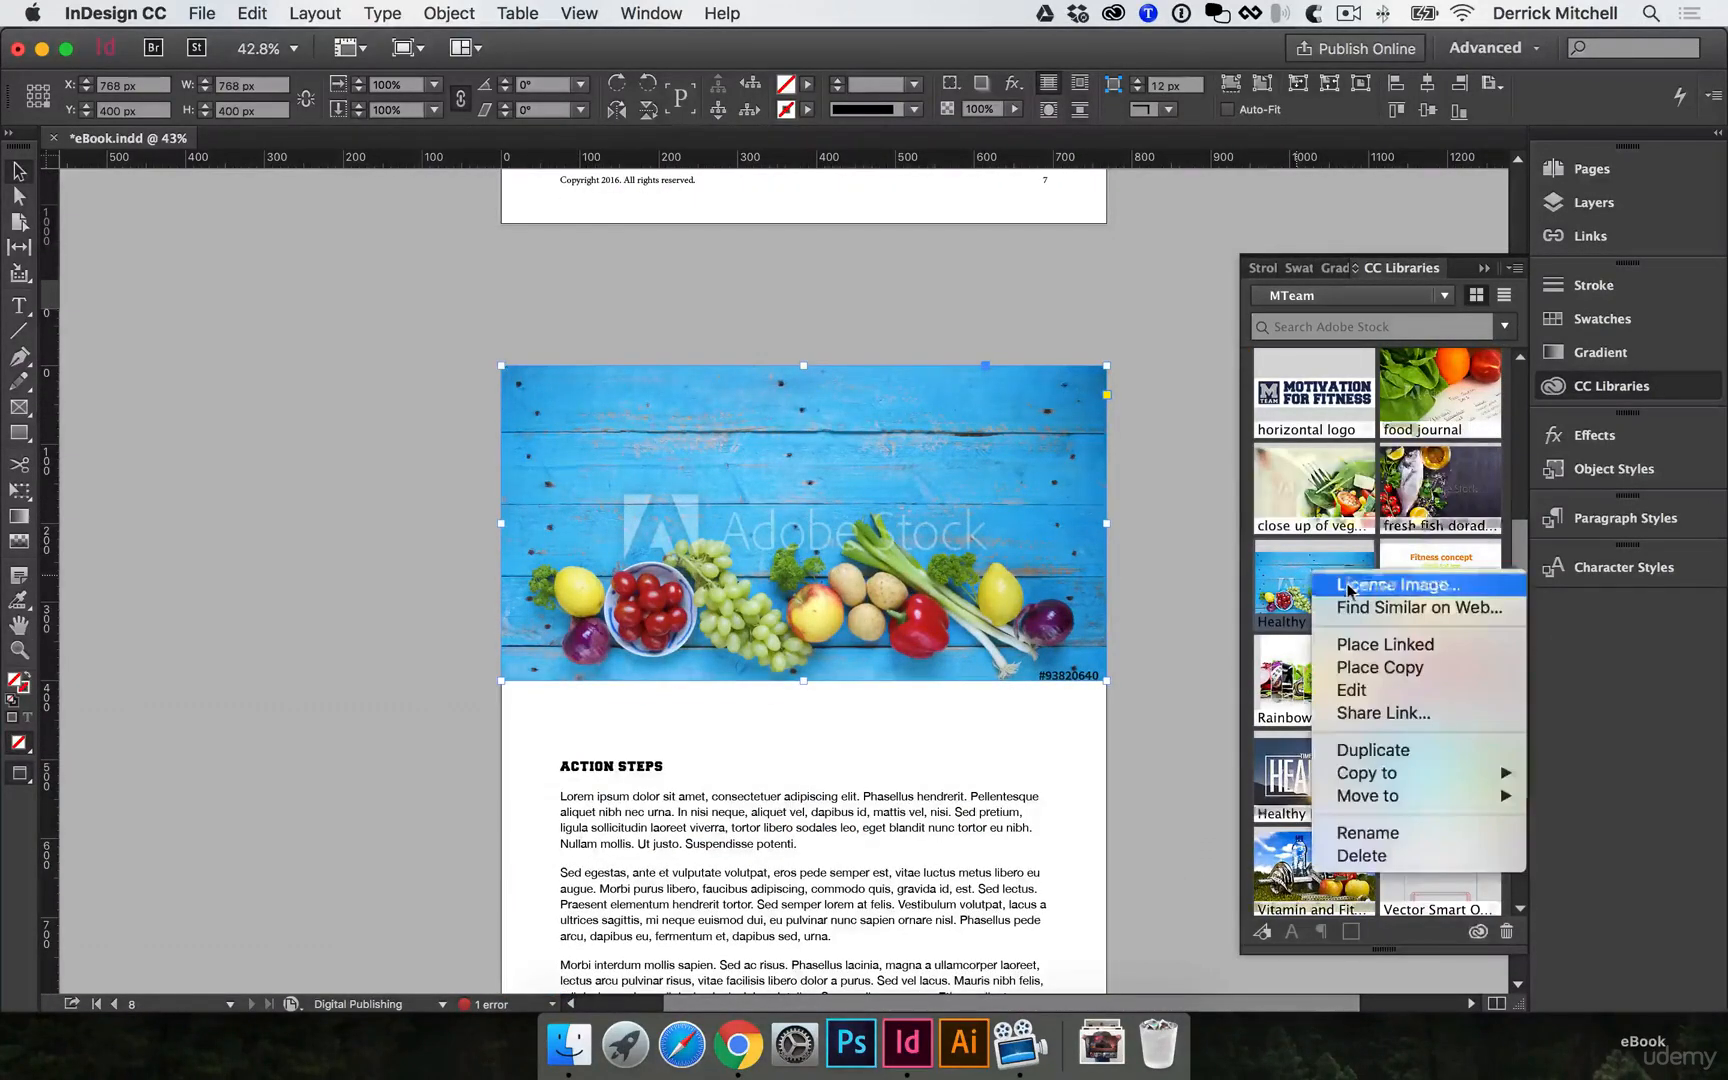
pyautogui.click(1356, 588)
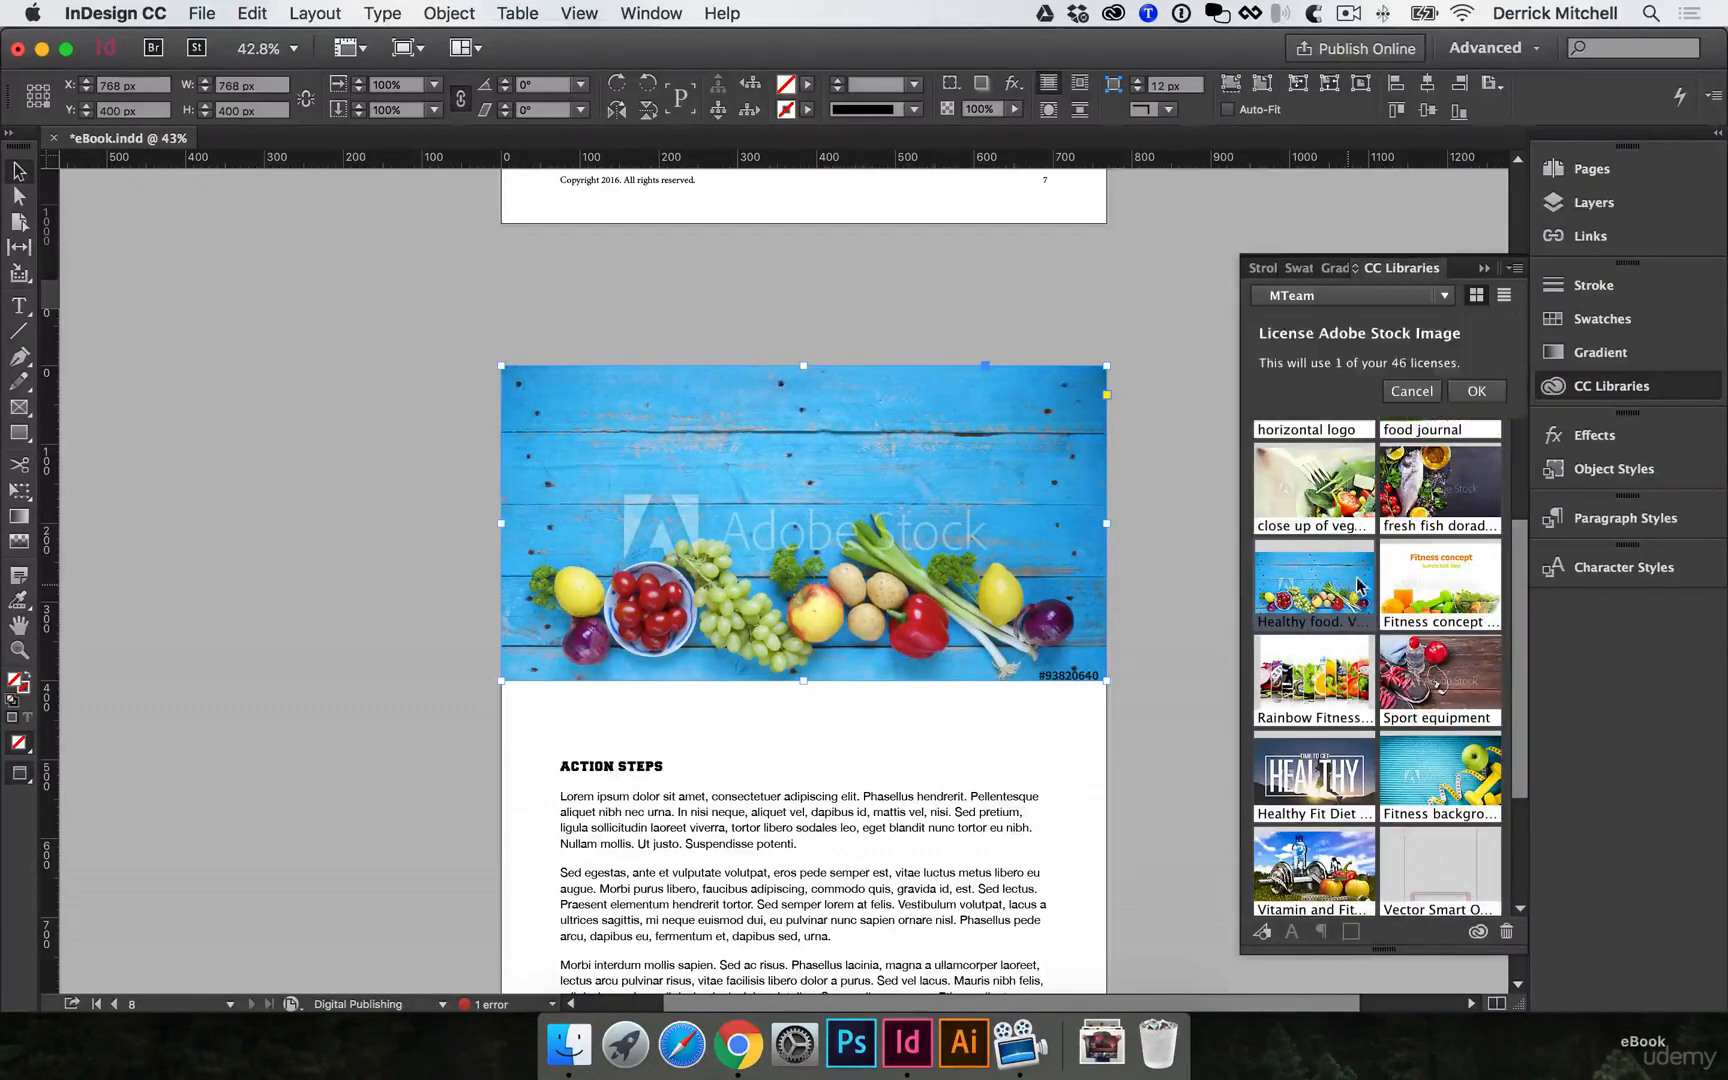
pyautogui.click(1474, 392)
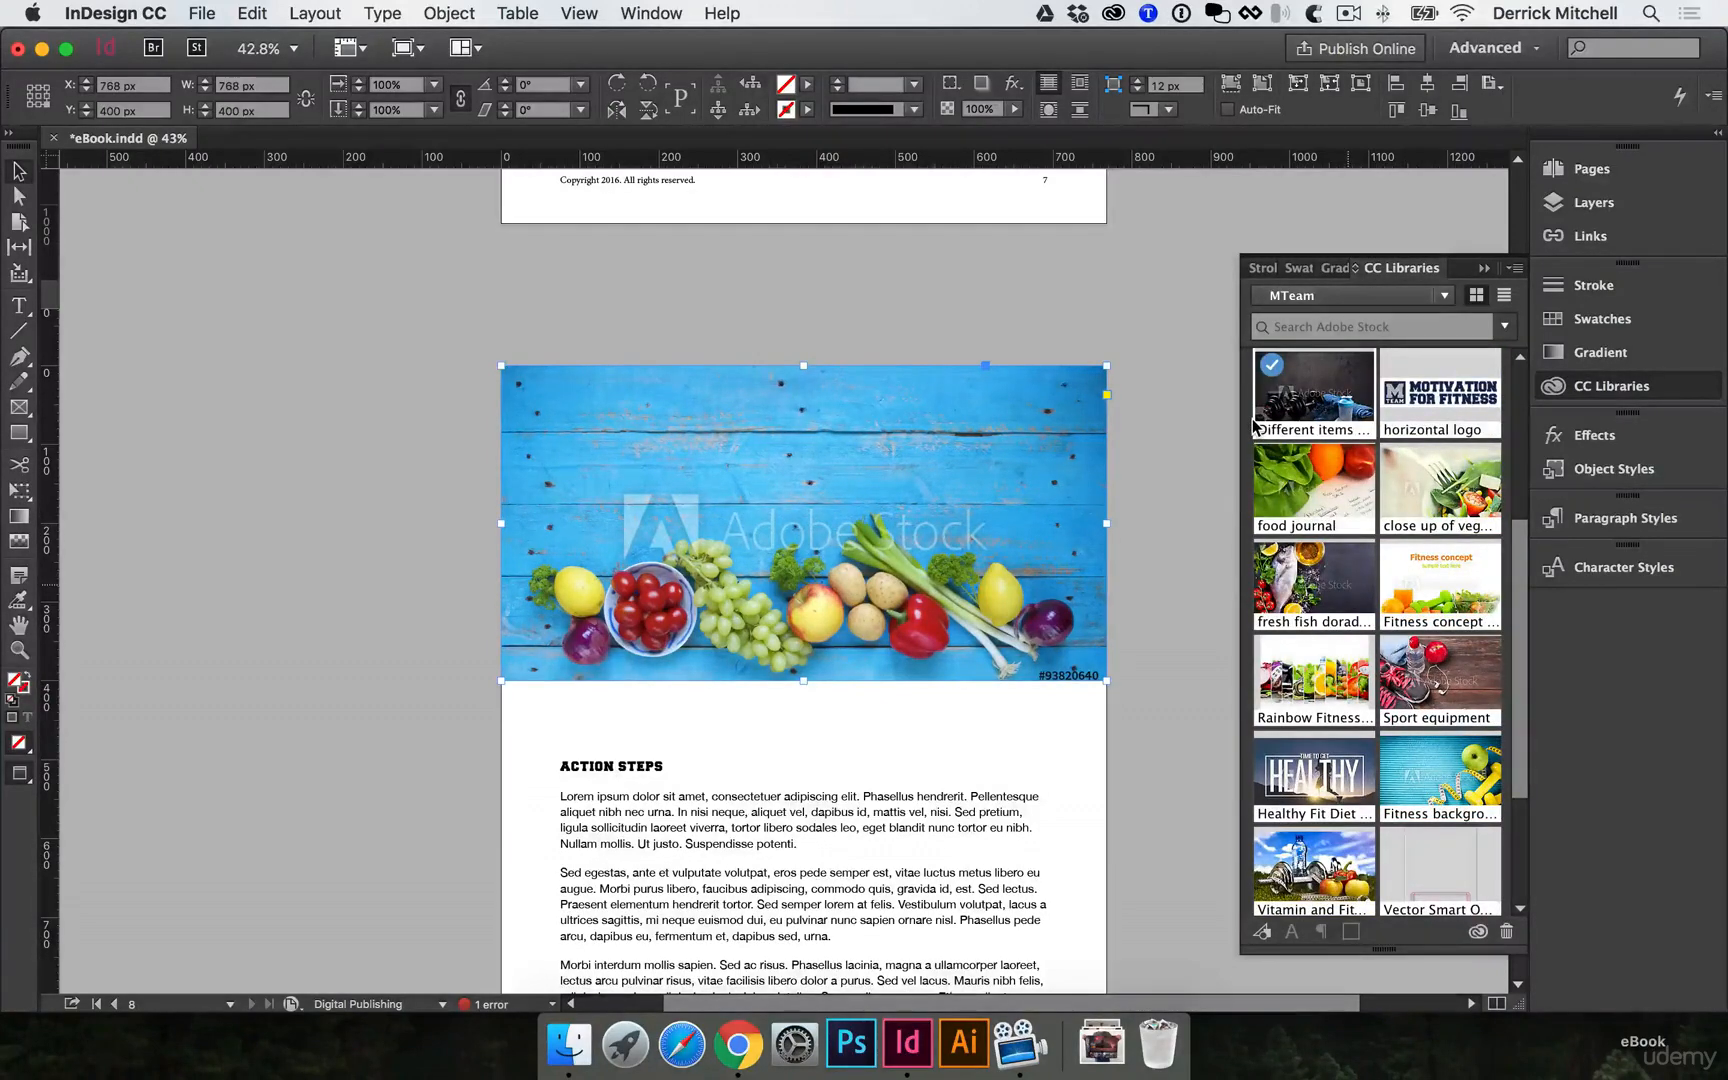
# Review the placed header images and text flow from the cover through to the Action Steps page.
pyautogui.scroll(12, 1166, 433)
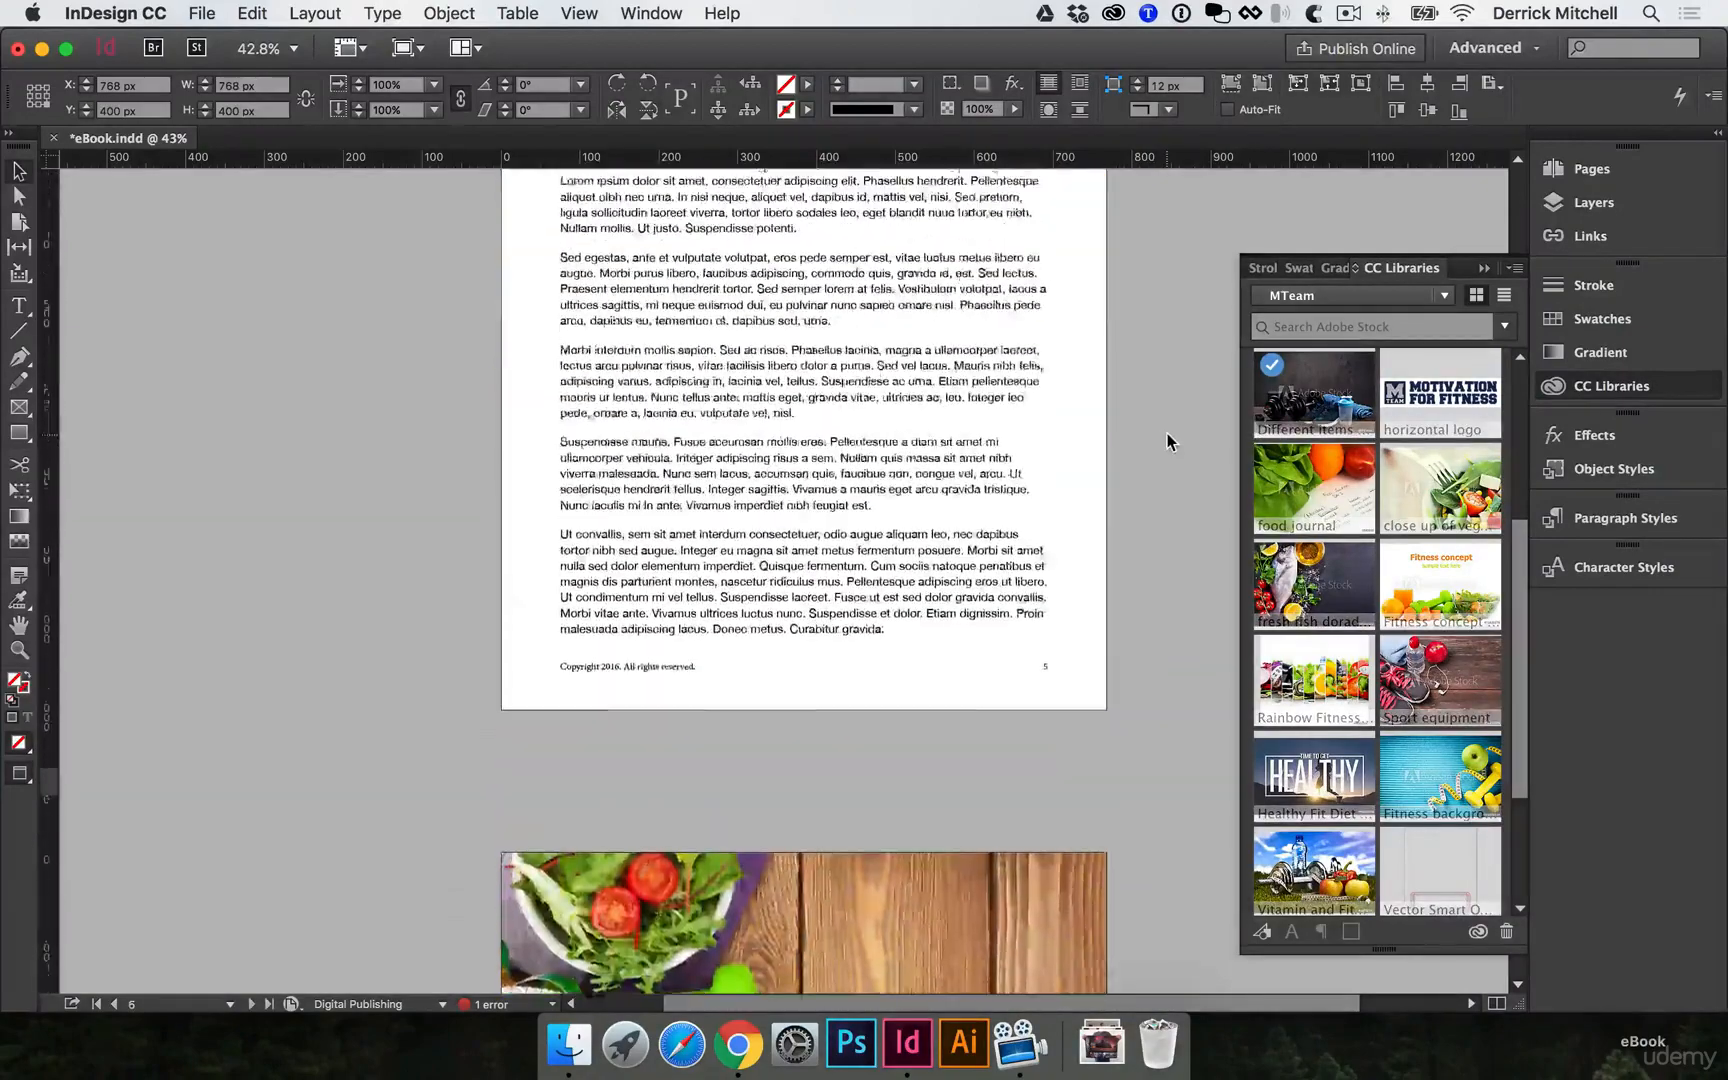
pyautogui.scroll(12, 1166, 433)
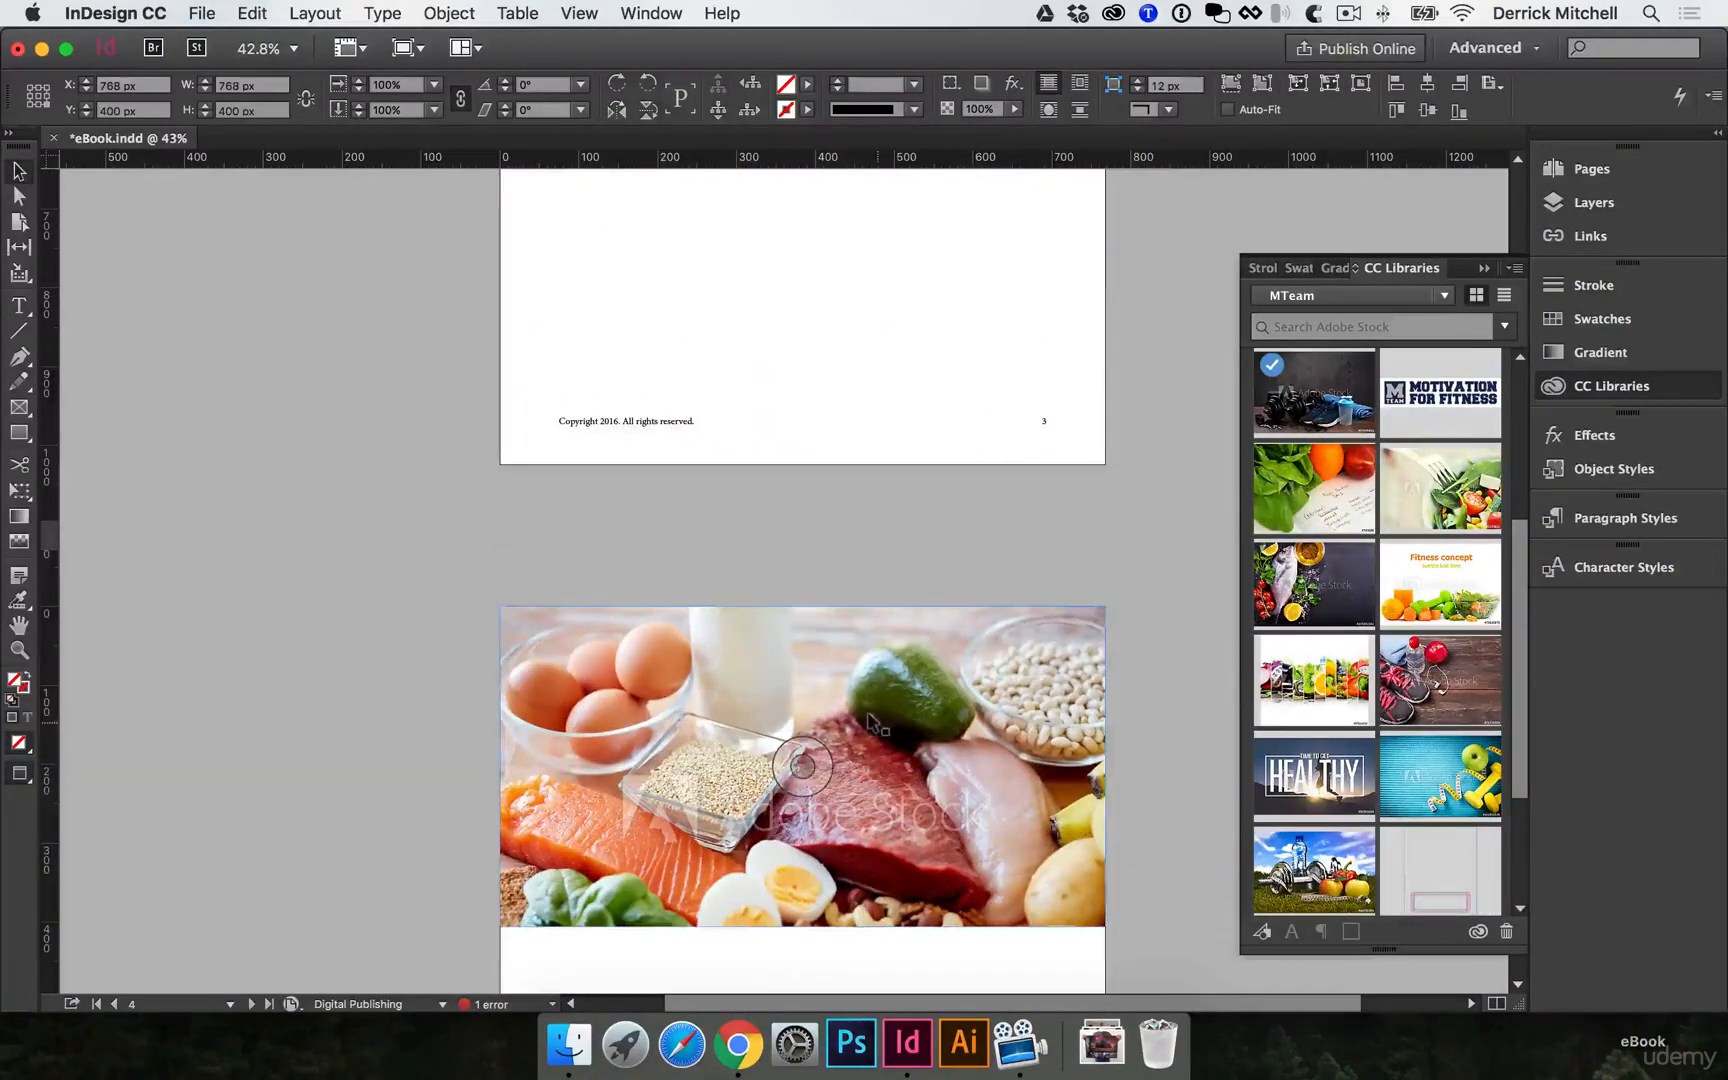
pyautogui.scroll(15, 868, 714)
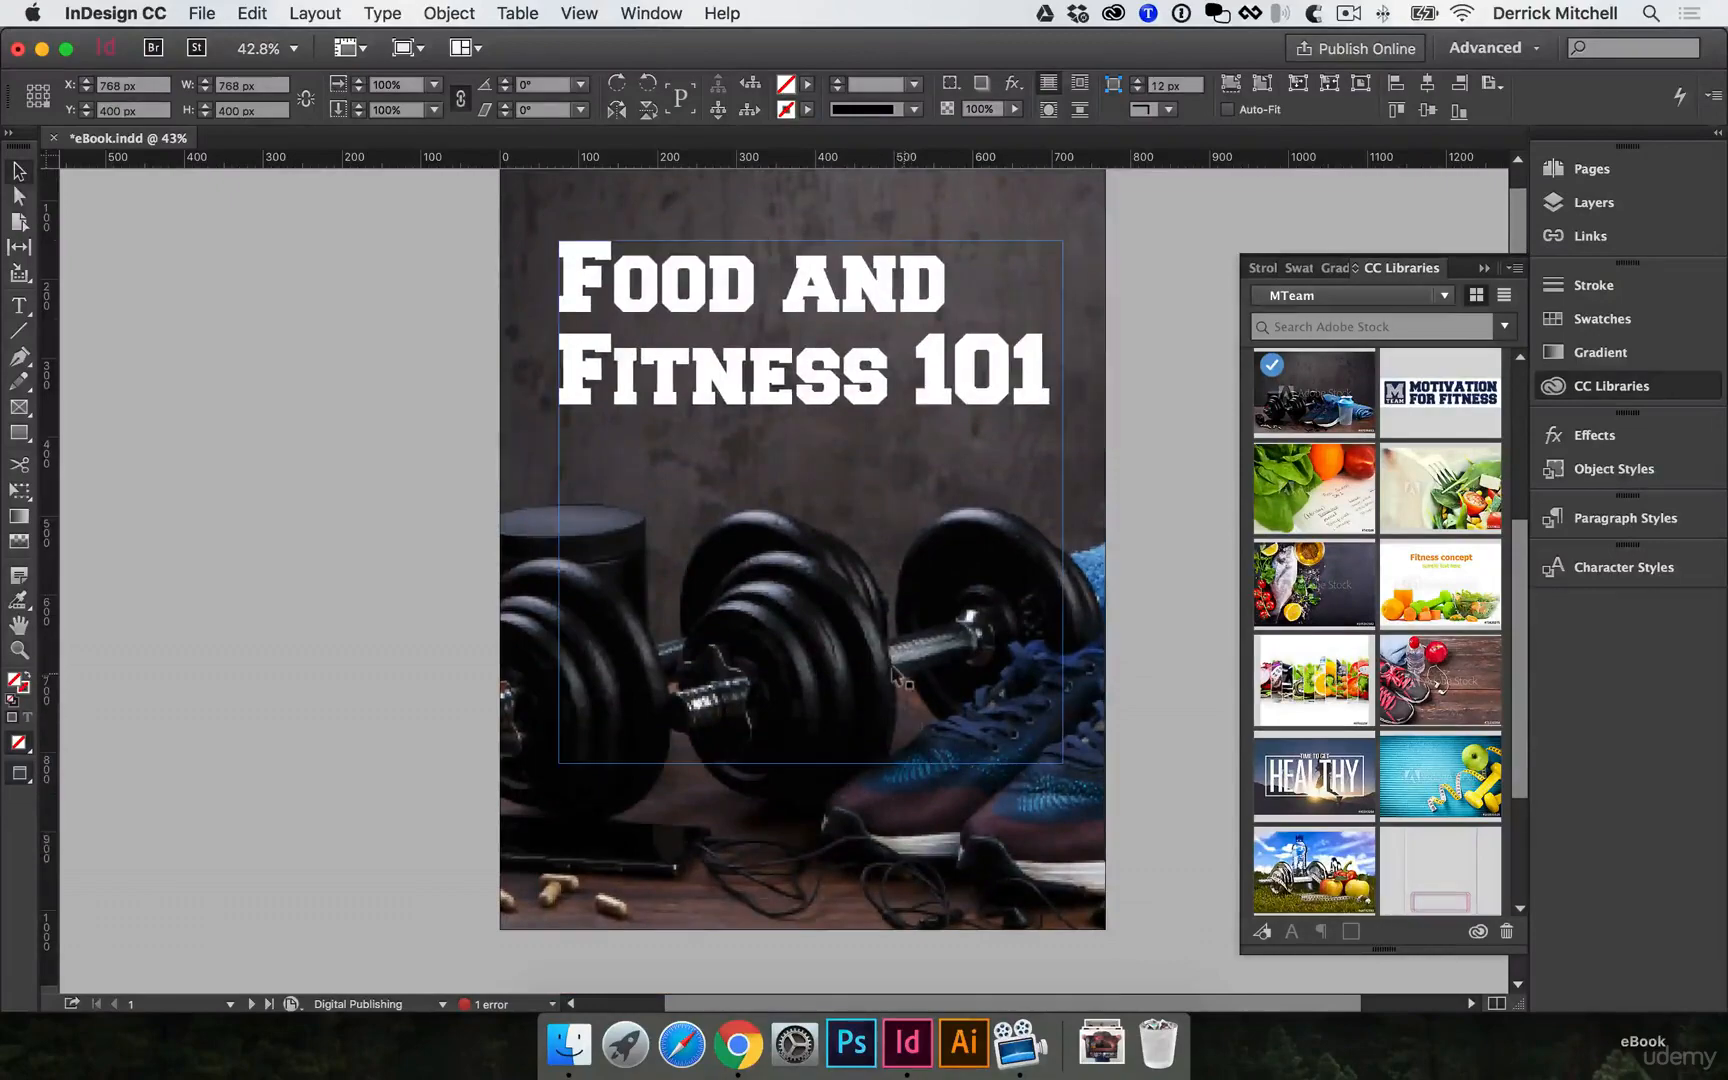
pyautogui.scroll(-5, 905, 778)
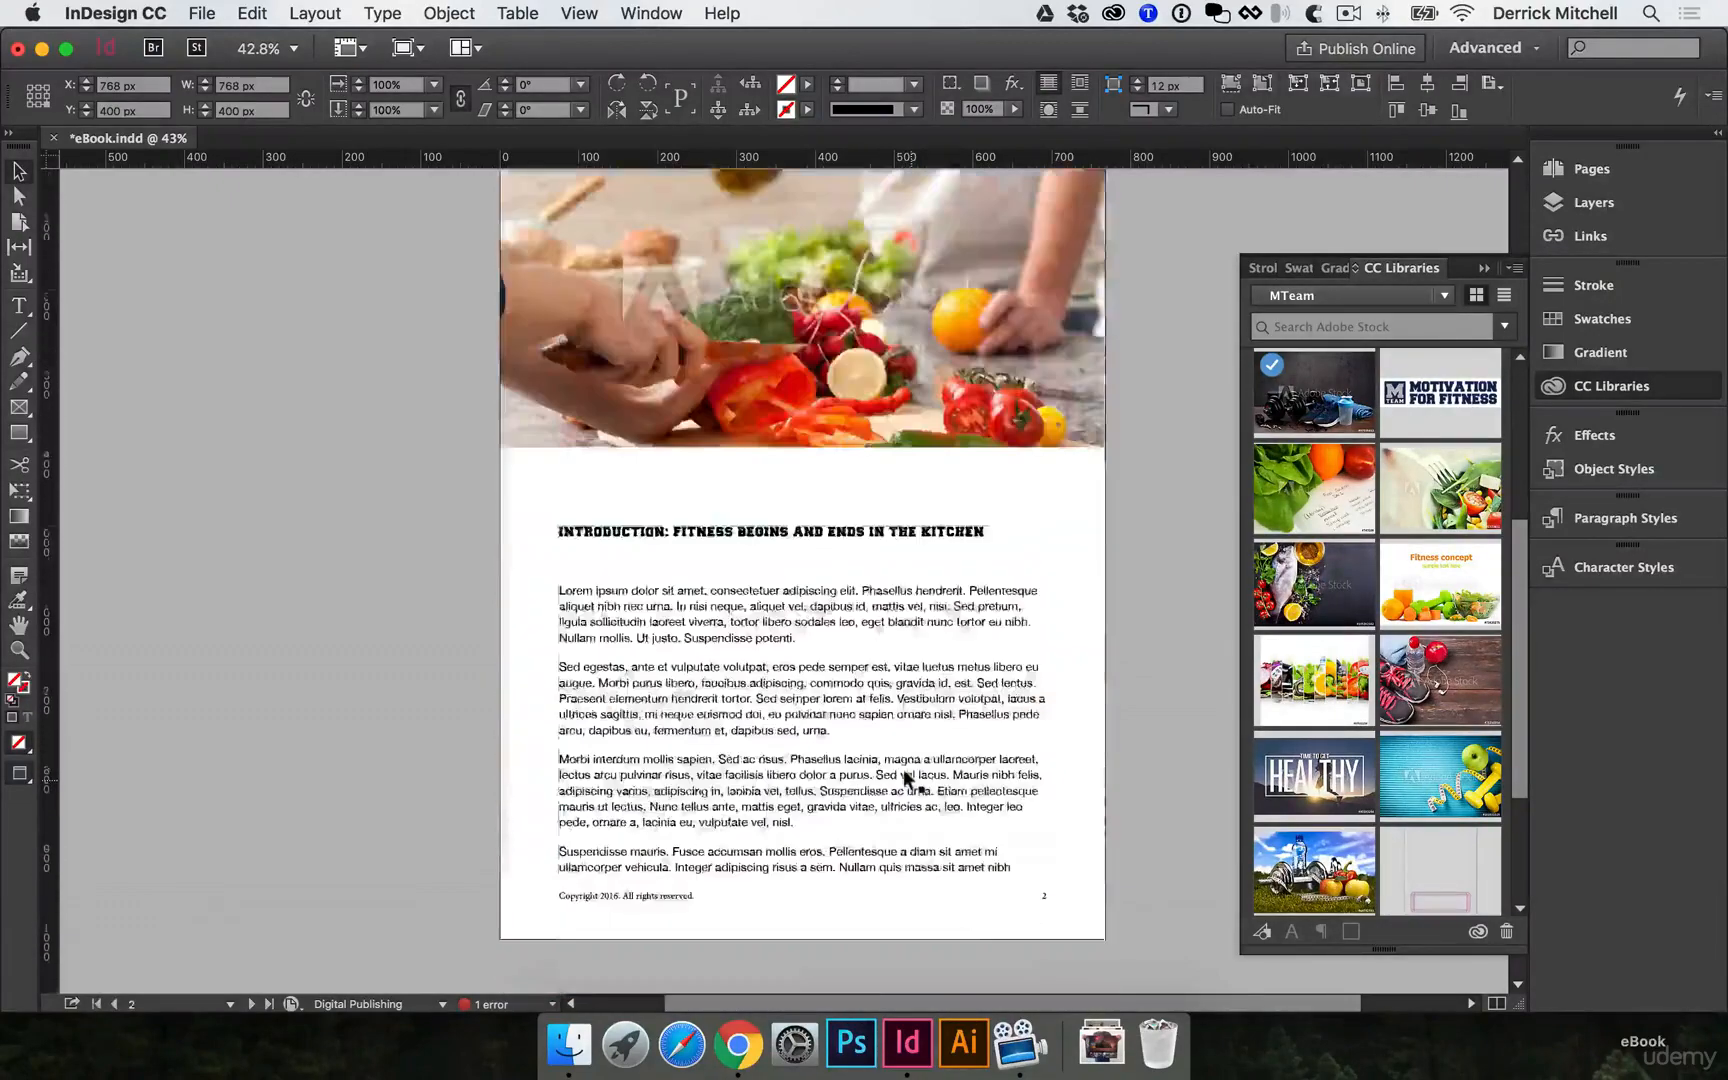
pyautogui.scroll(-6, 903, 778)
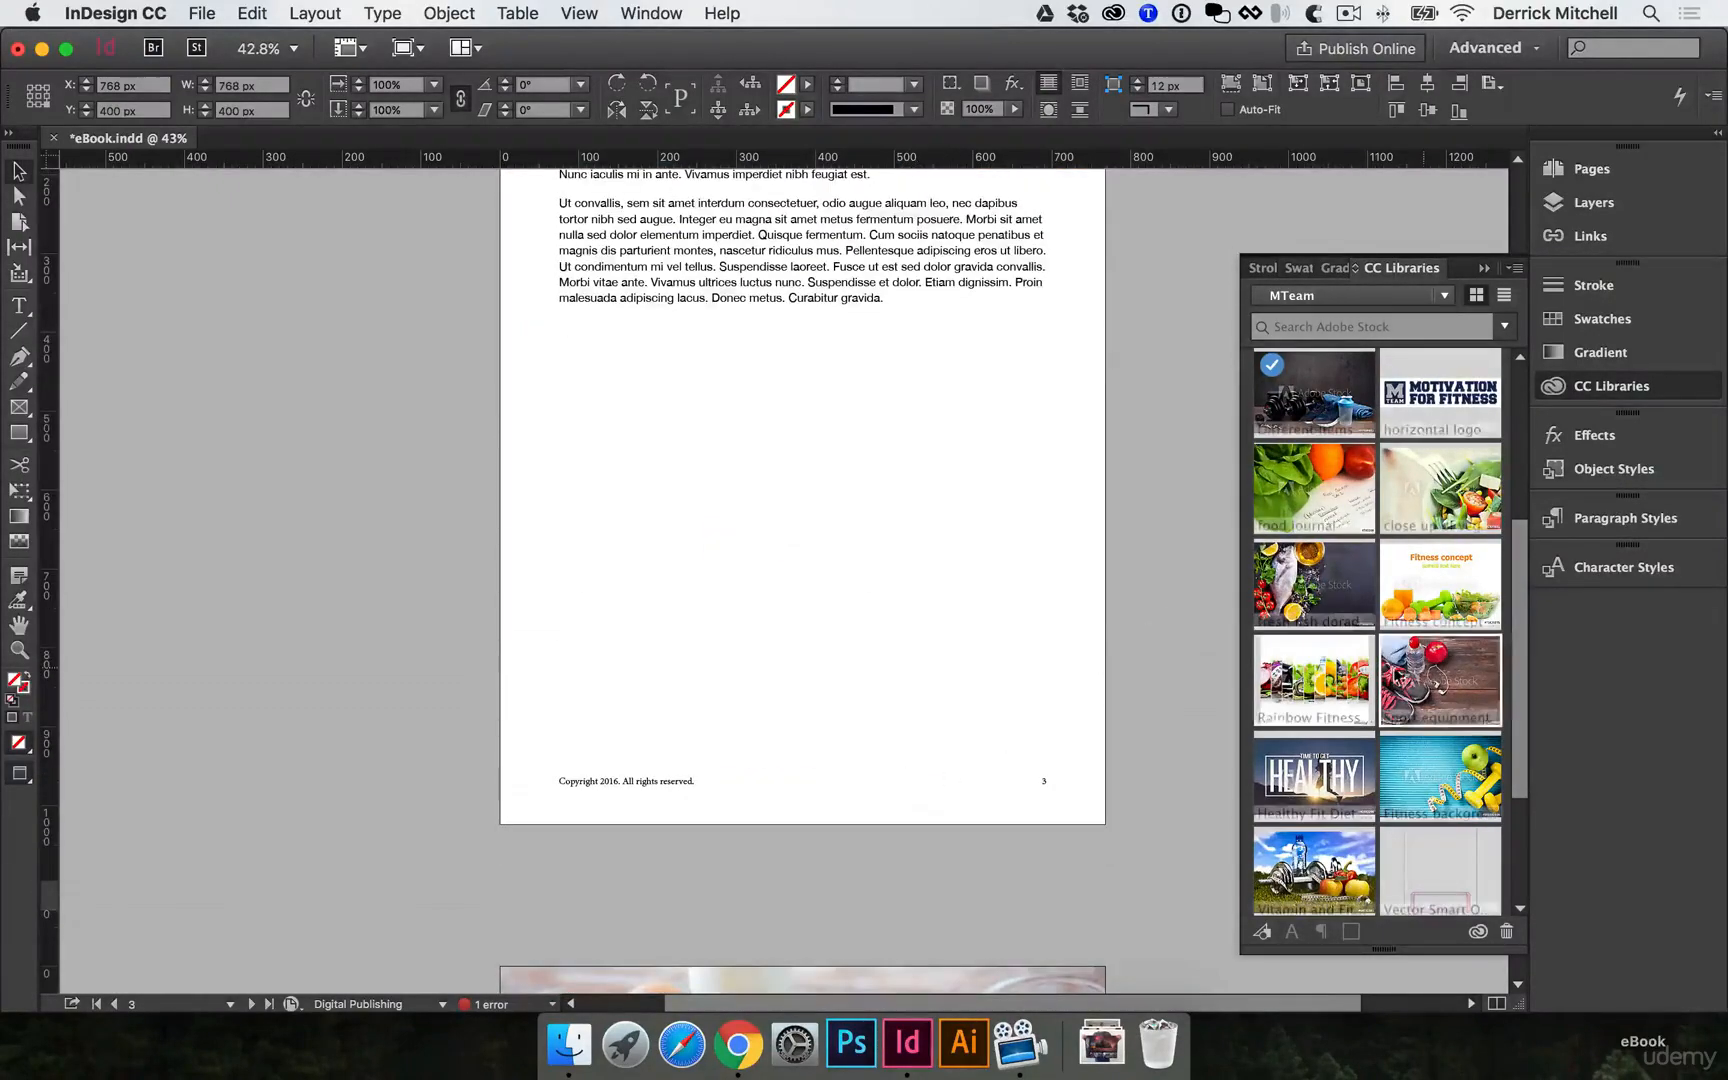
pyautogui.scroll(-10, 1102, 742)
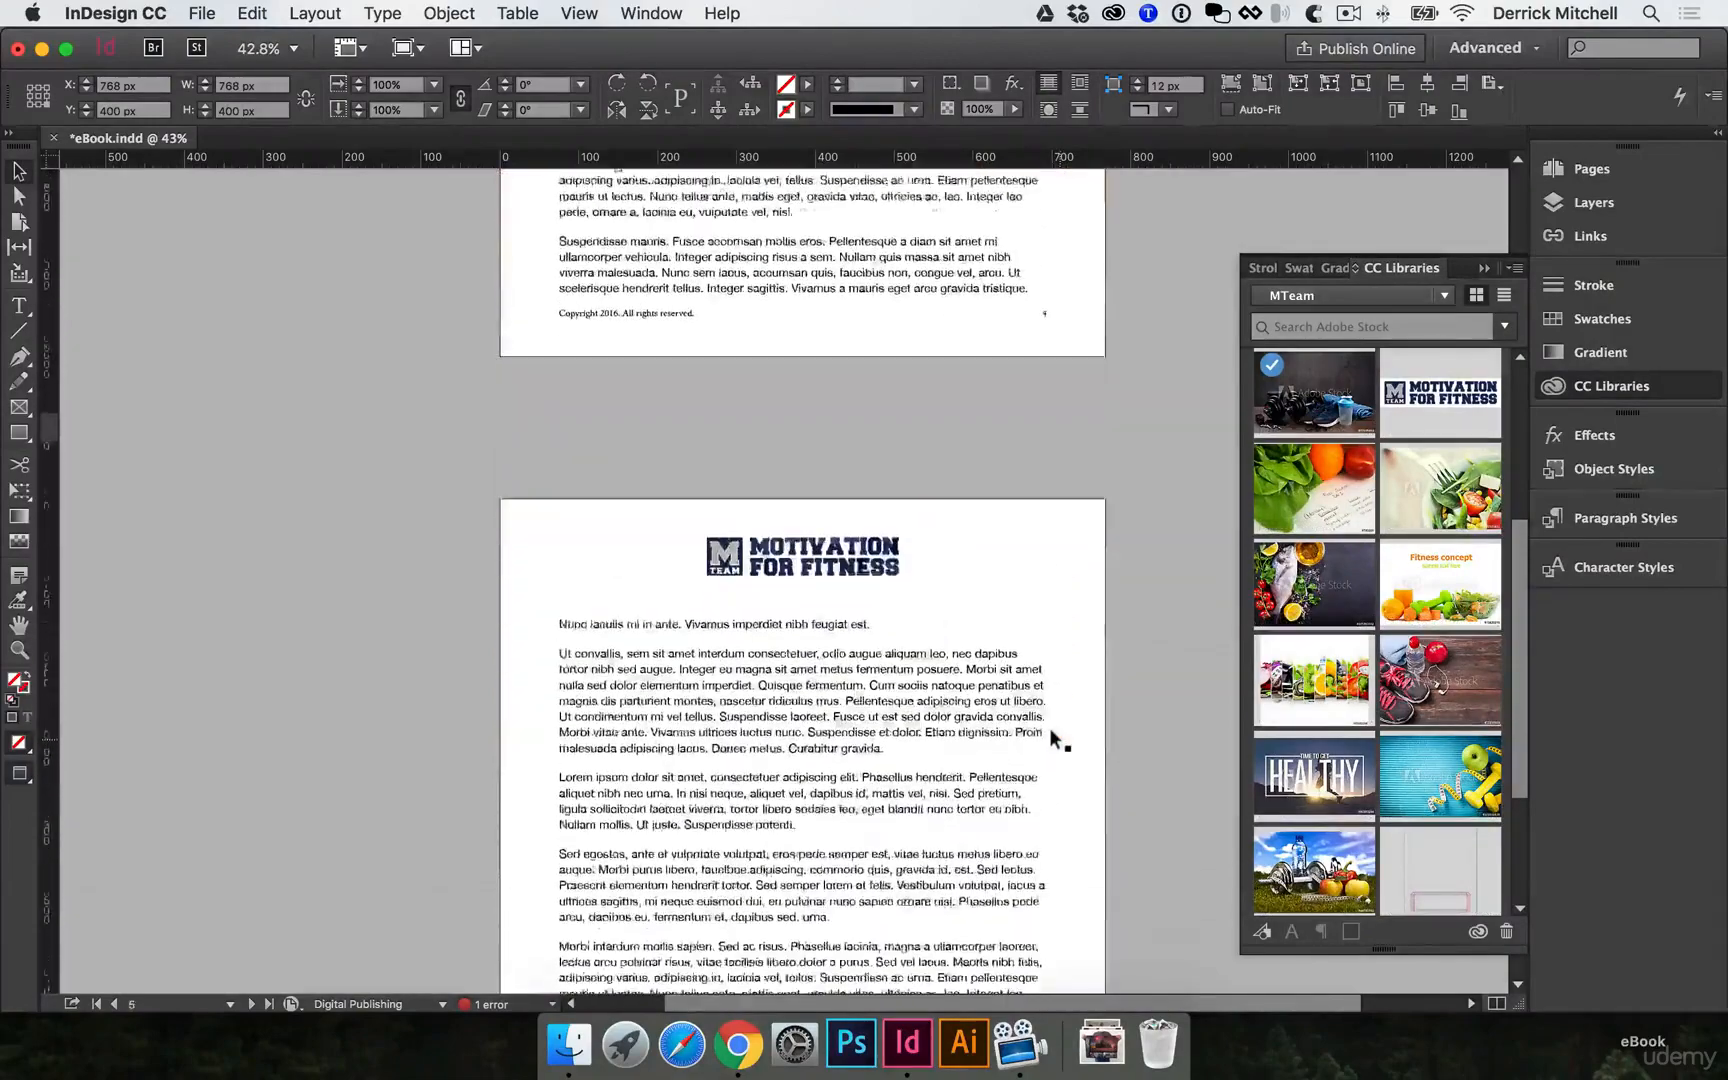
pyautogui.scroll(-6, 1049, 728)
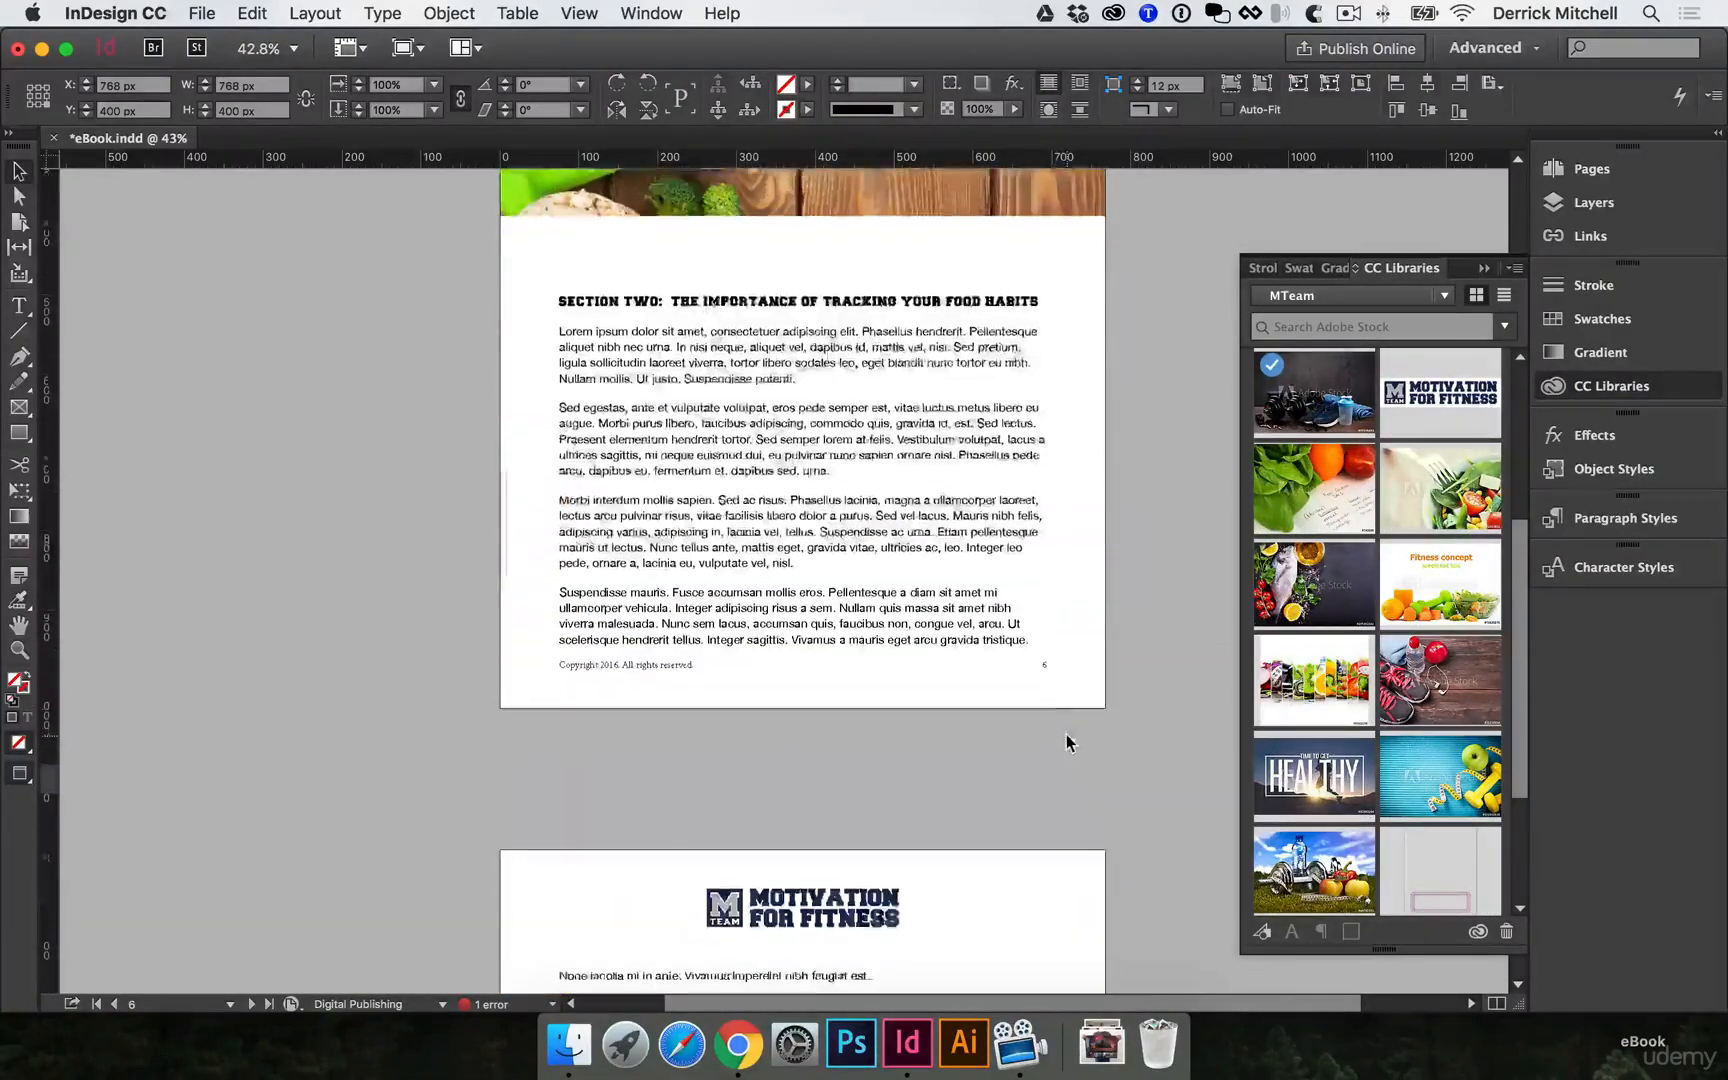
pyautogui.scroll(-10, 1066, 742)
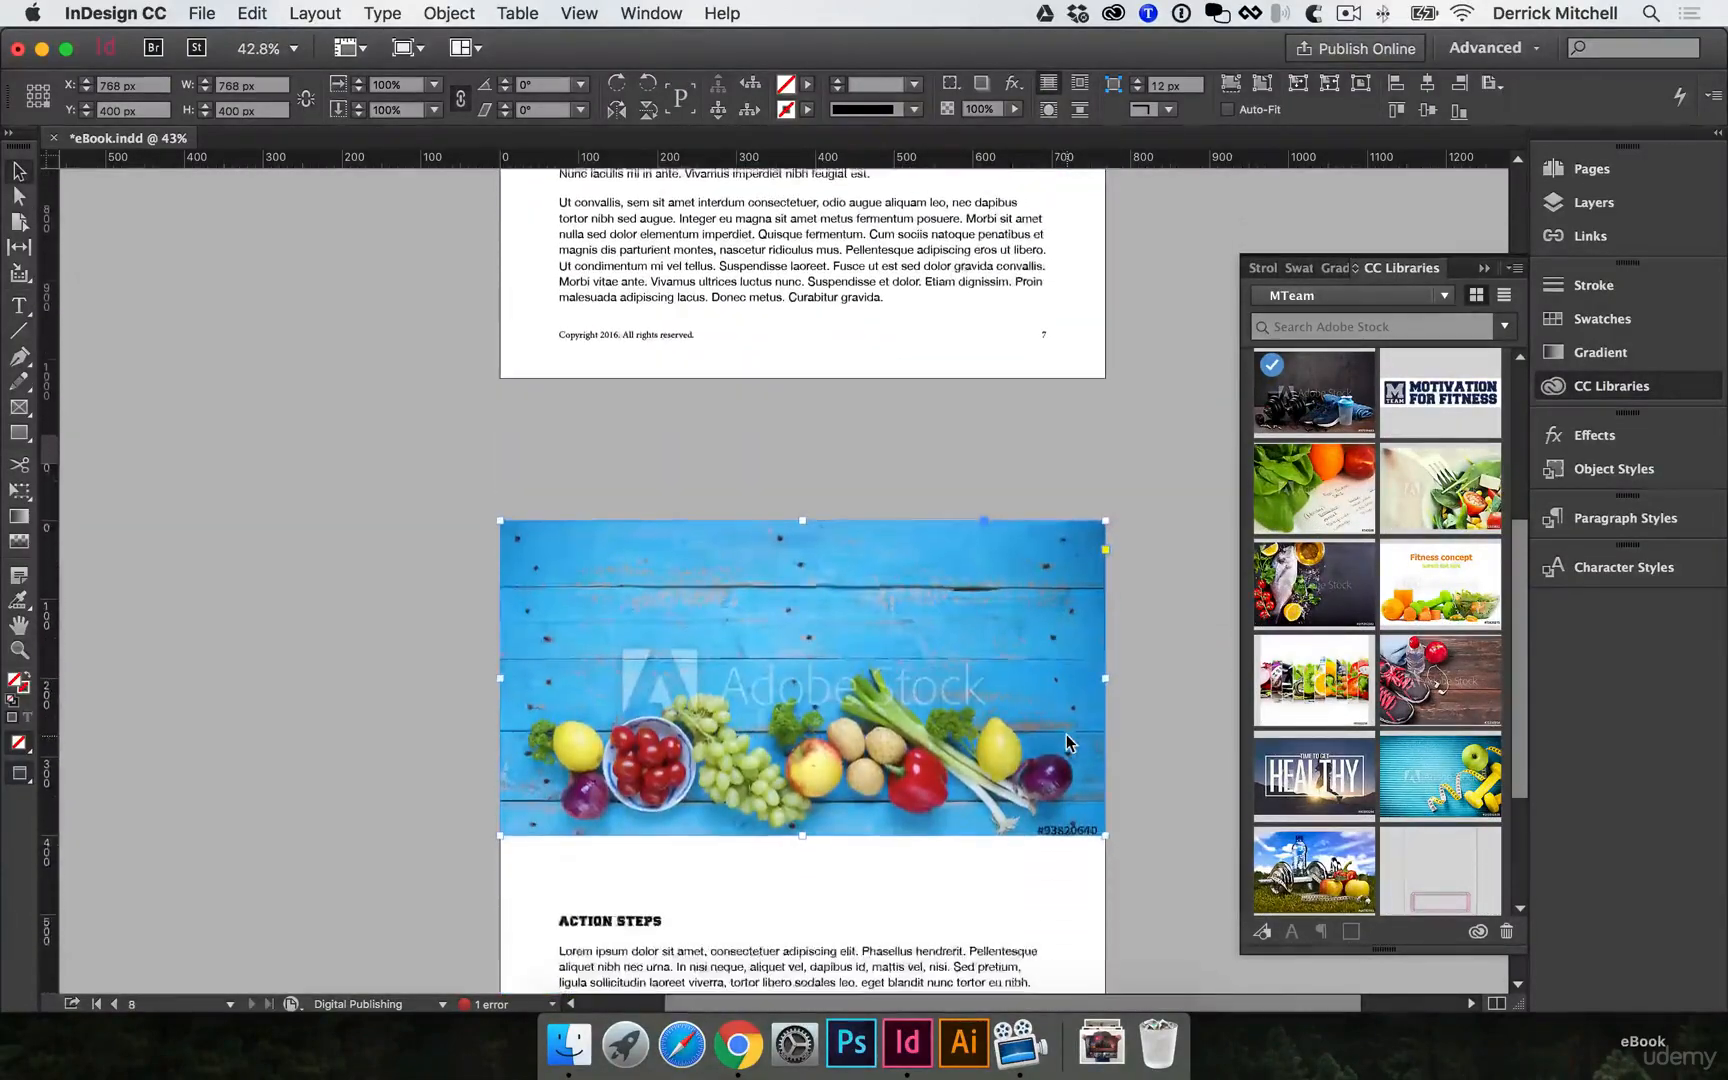
pyautogui.scroll(-4, 1066, 735)
# Inspect the Action Steps text frame on page 8 for overset text, leaving nothing selected.
pyautogui.click(1095, 736)
pyautogui.scroll(-5, 1017, 733)
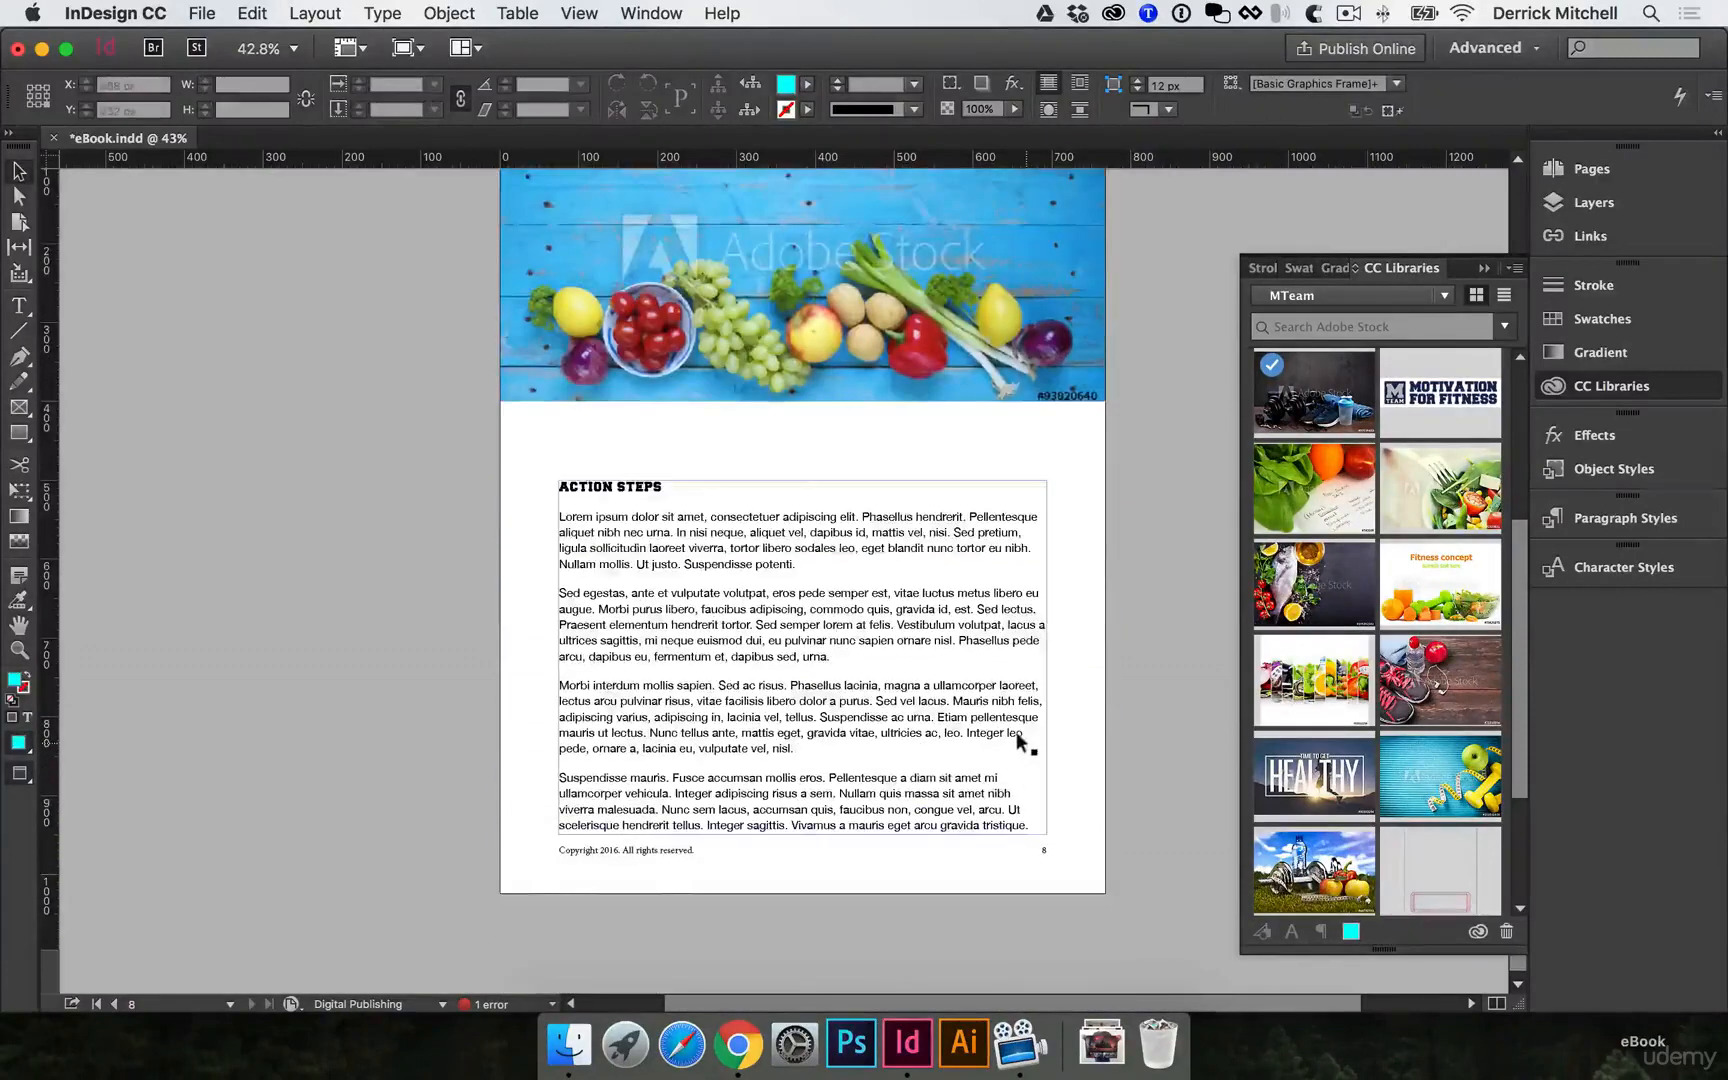
pyautogui.click(955, 693)
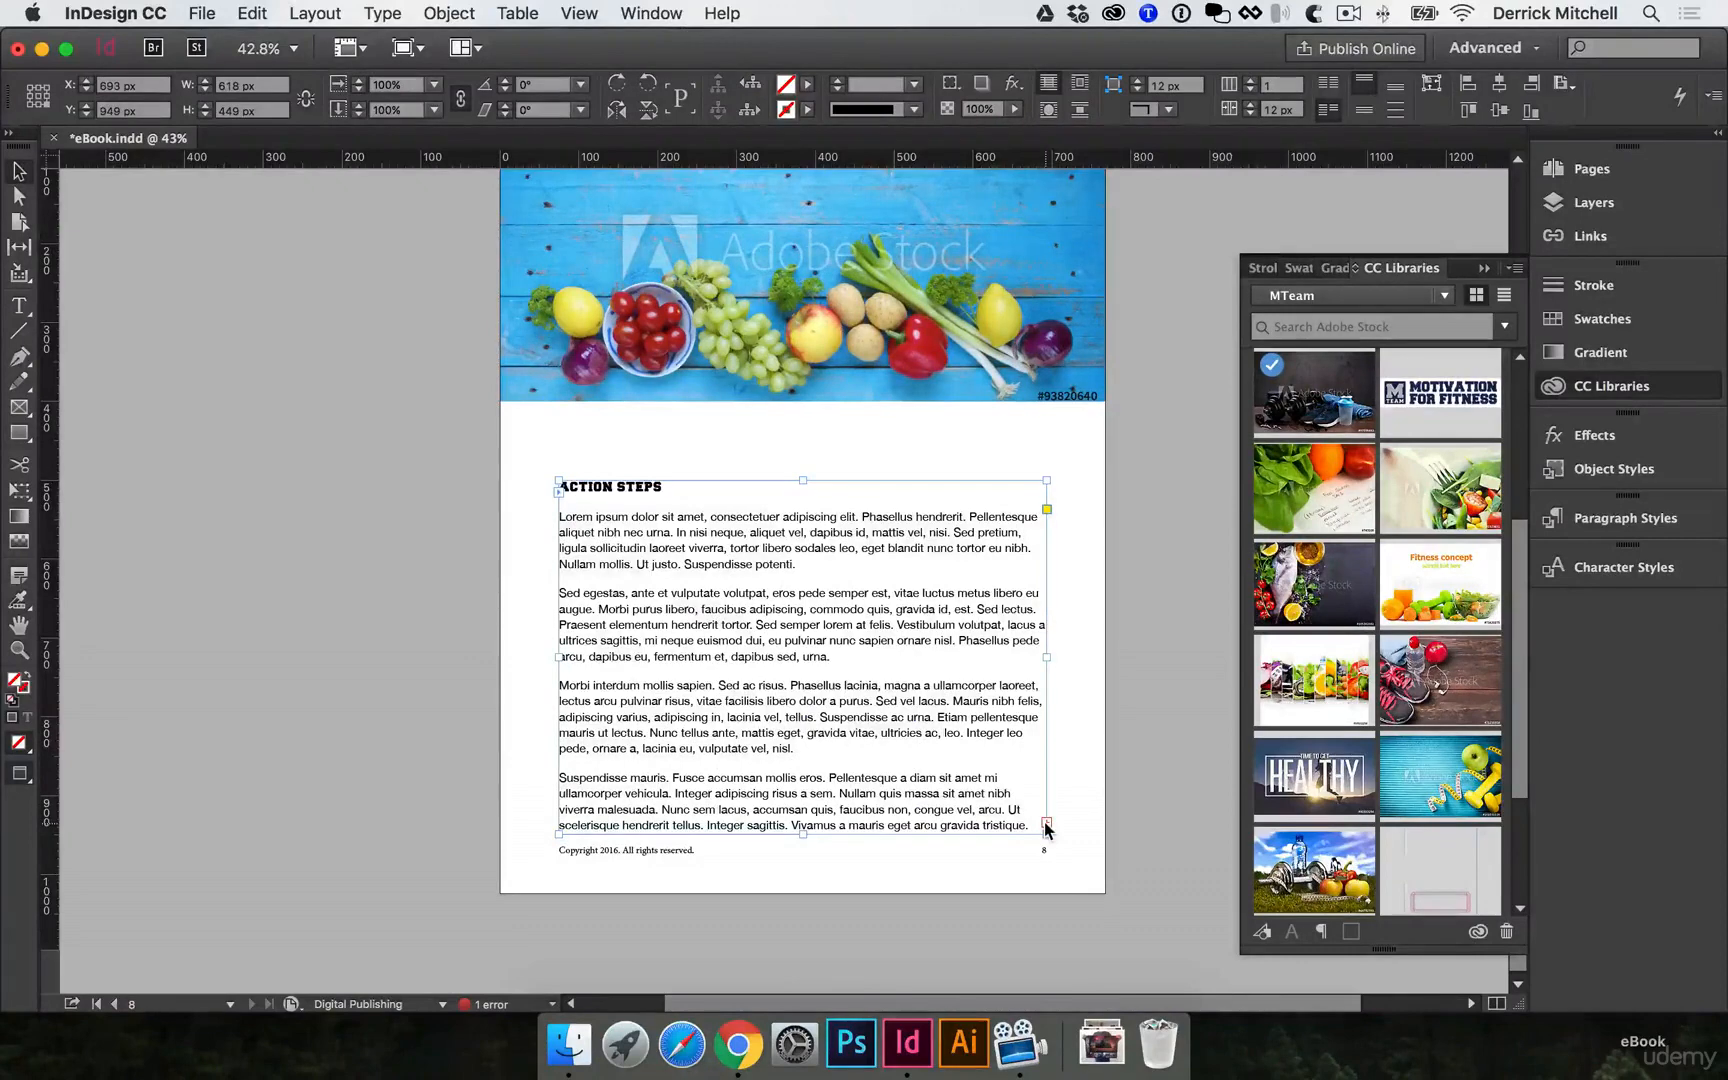
pyautogui.click(1146, 789)
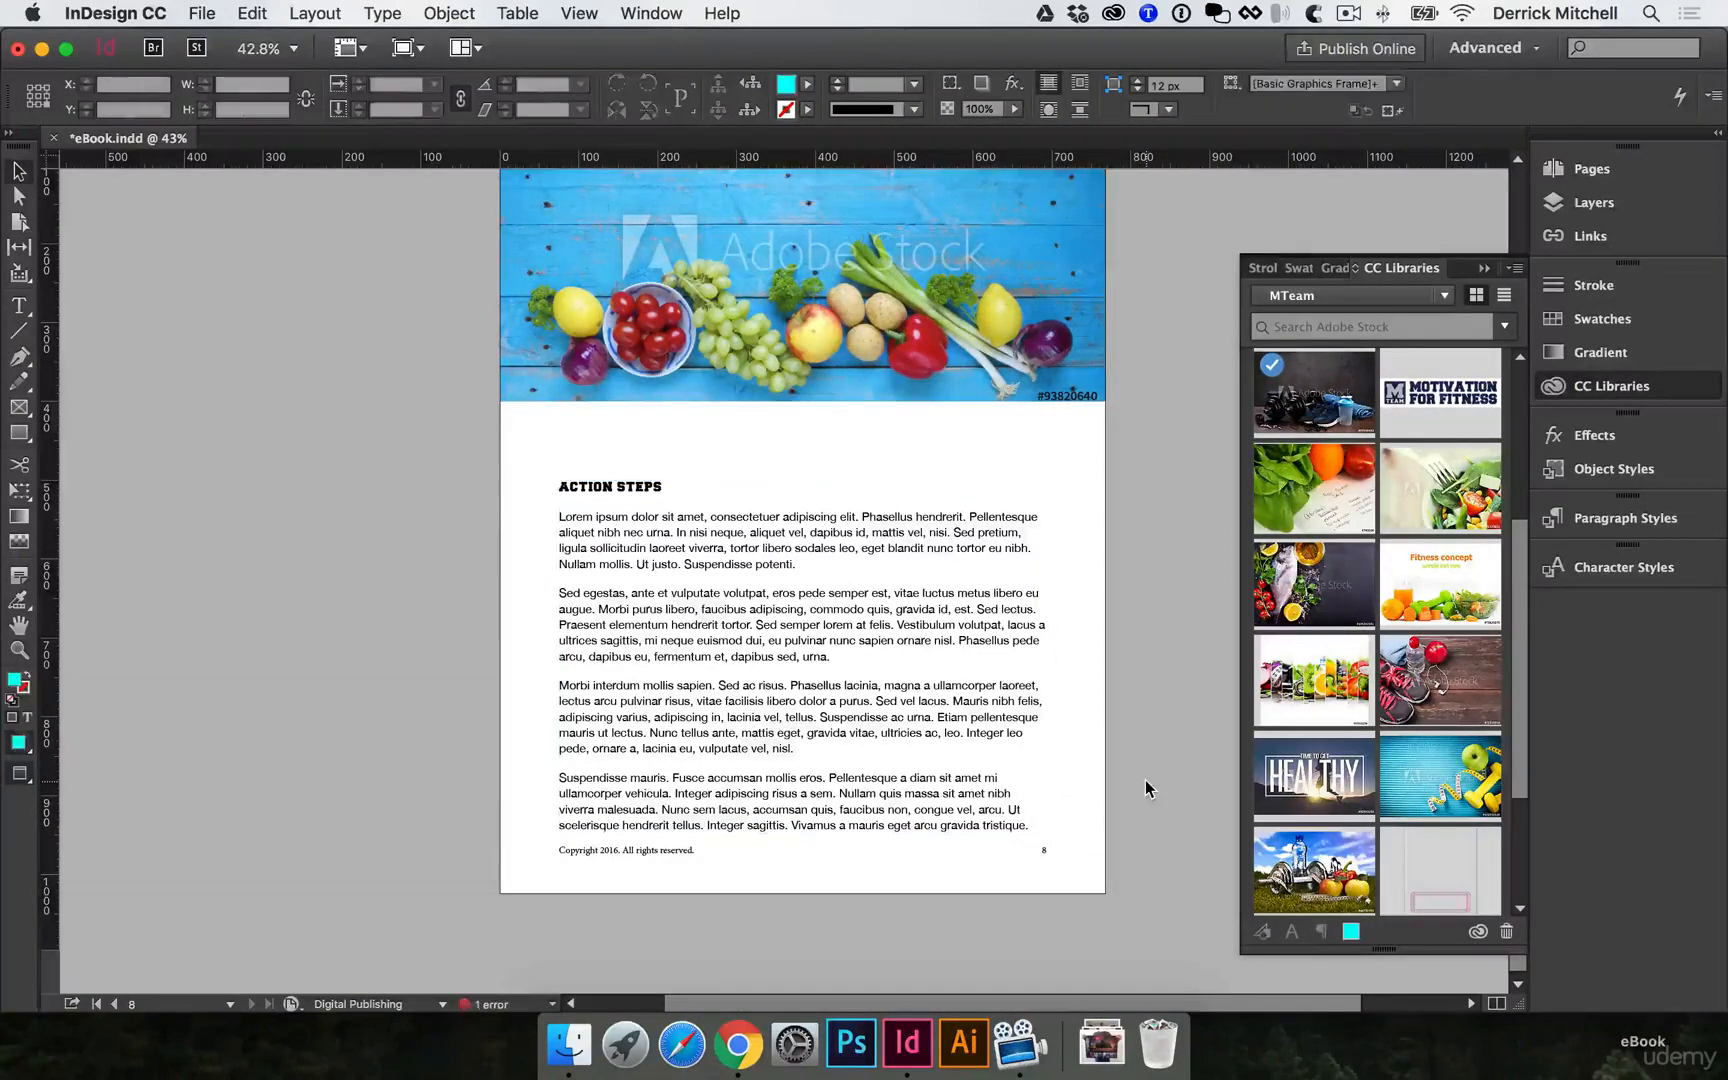
# Set up the export of eBook.pdf as Adobe PDF (Interactive) in the eBook > FILES SENT > FINALS folder on the Desktop.
pyautogui.click(203, 12)
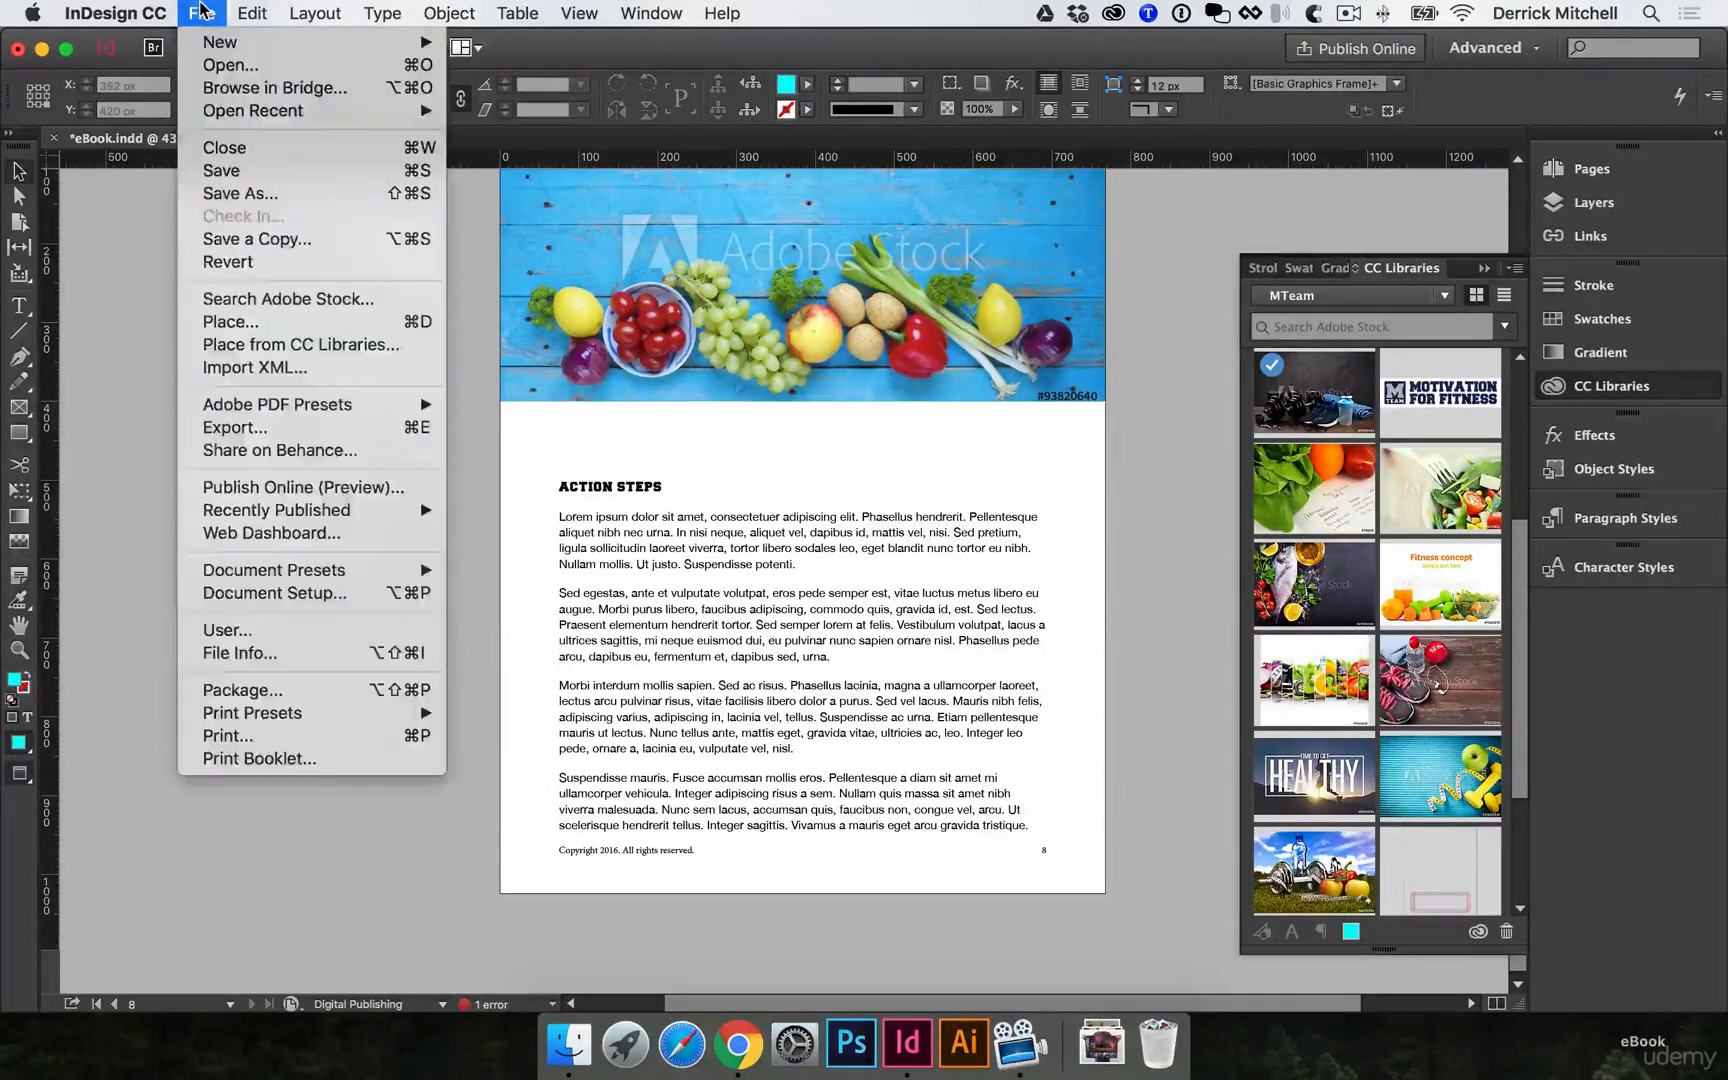
pyautogui.click(289, 430)
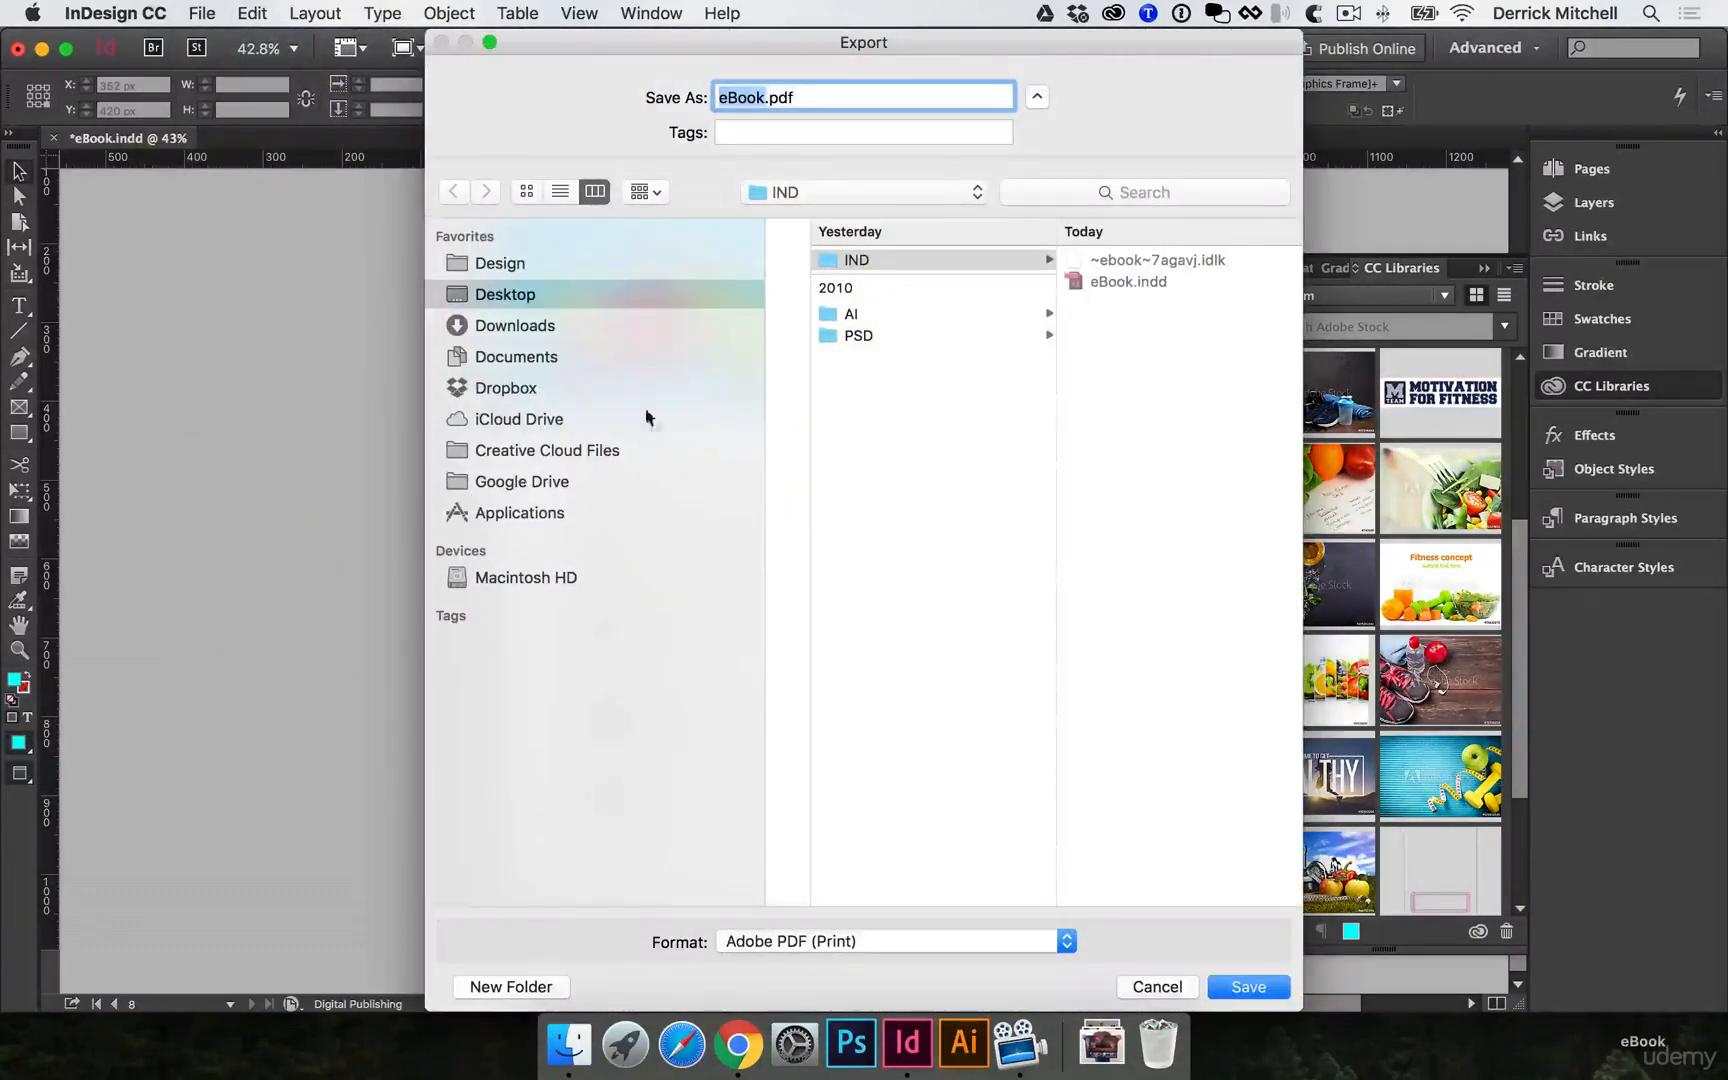
pyautogui.hscroll(-5, 879, 359)
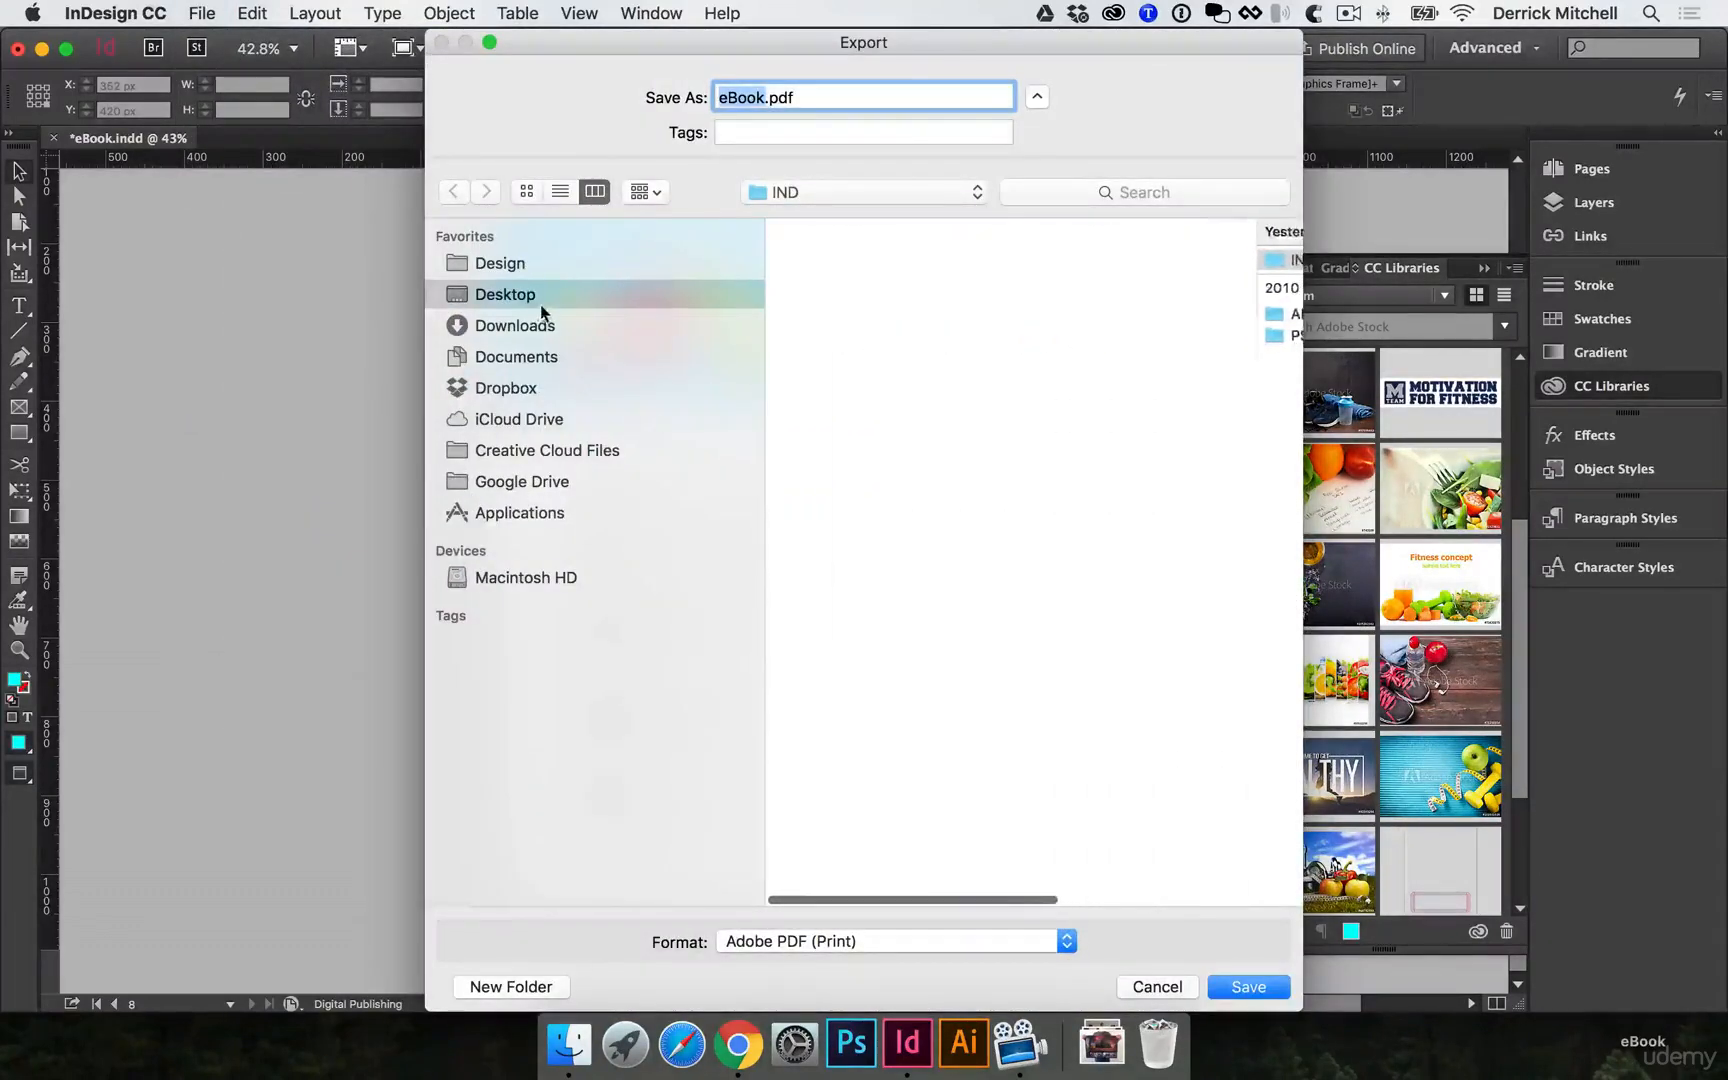
pyautogui.click(645, 304)
pyautogui.click(834, 259)
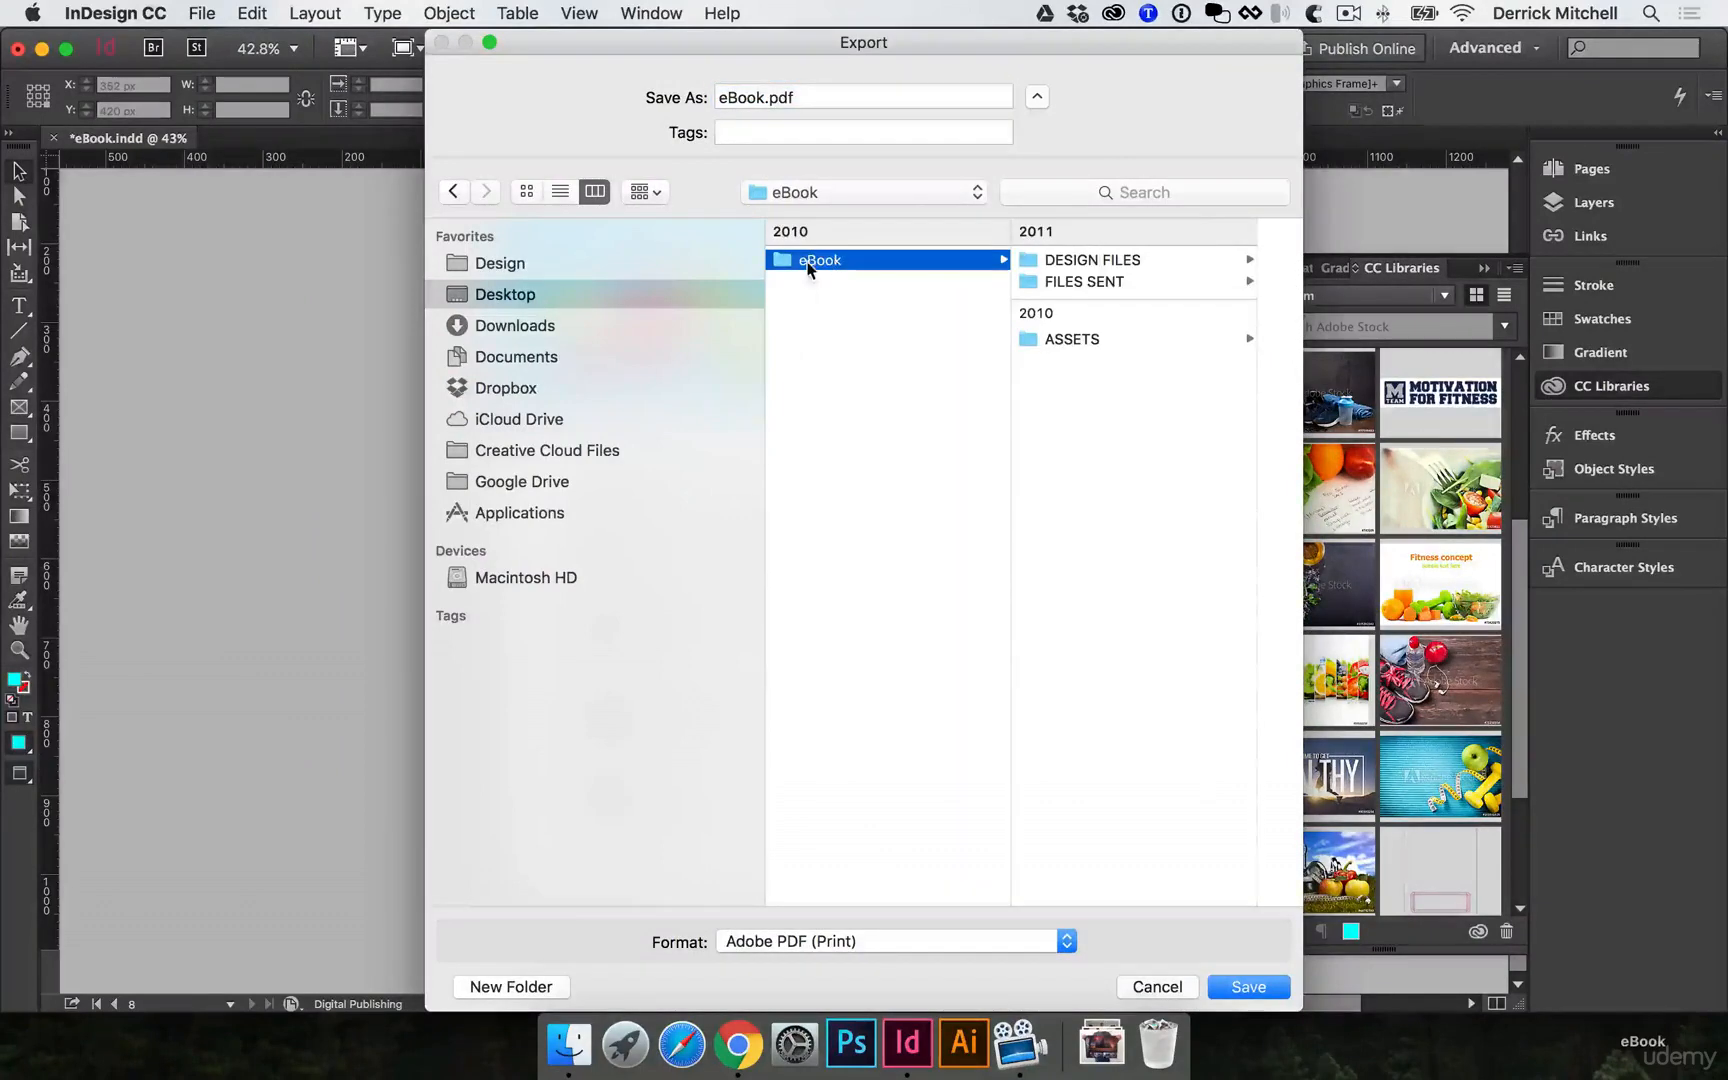
pyautogui.click(1078, 283)
pyautogui.click(1100, 283)
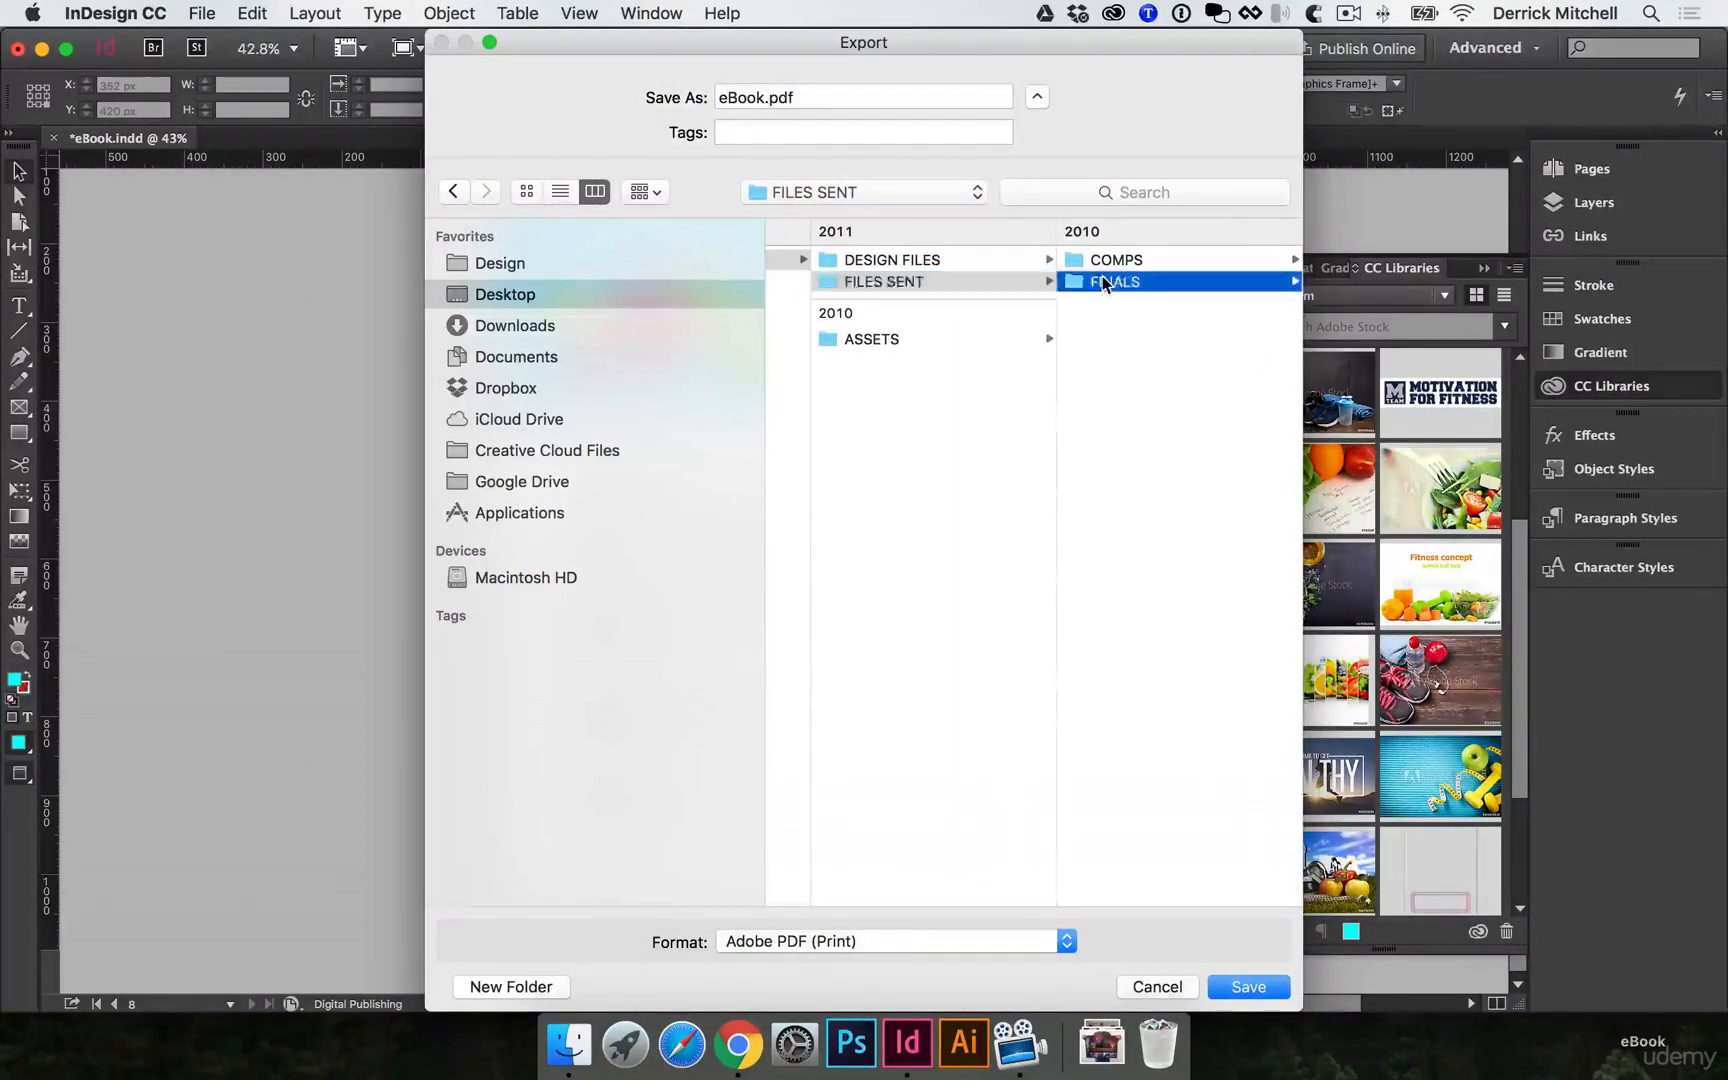
pyautogui.click(841, 945)
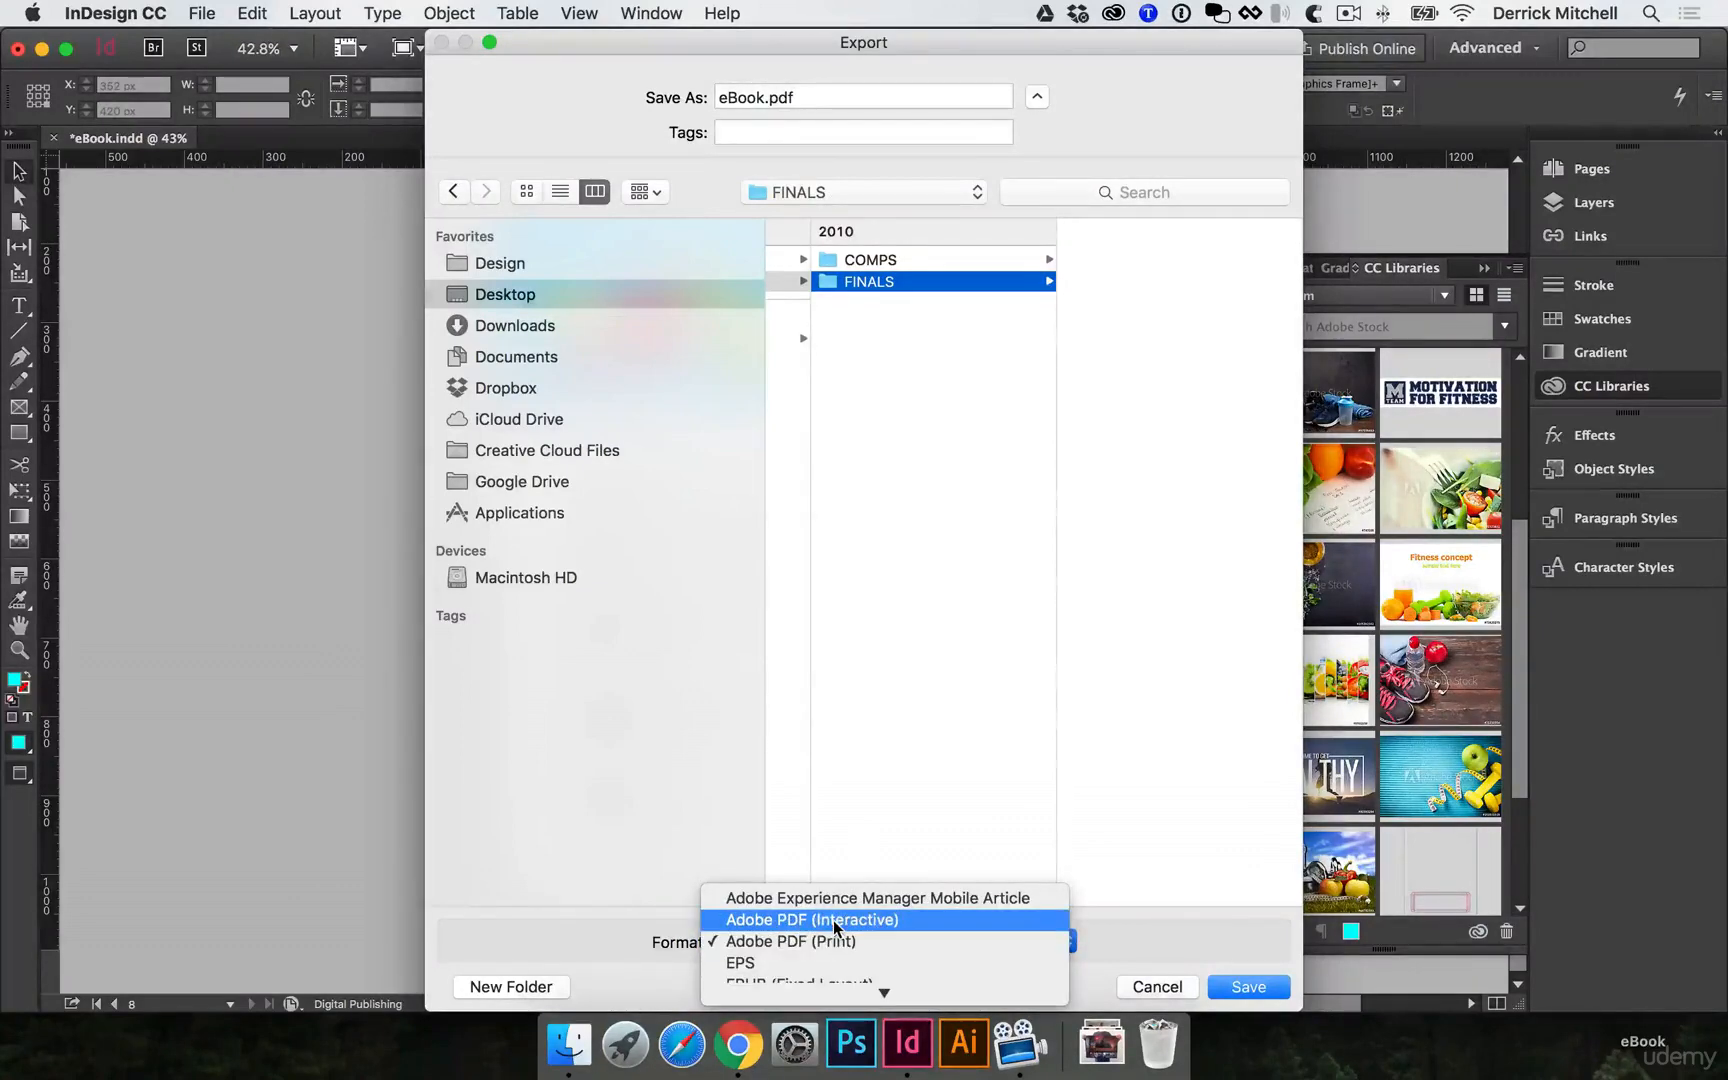
pyautogui.click(833, 919)
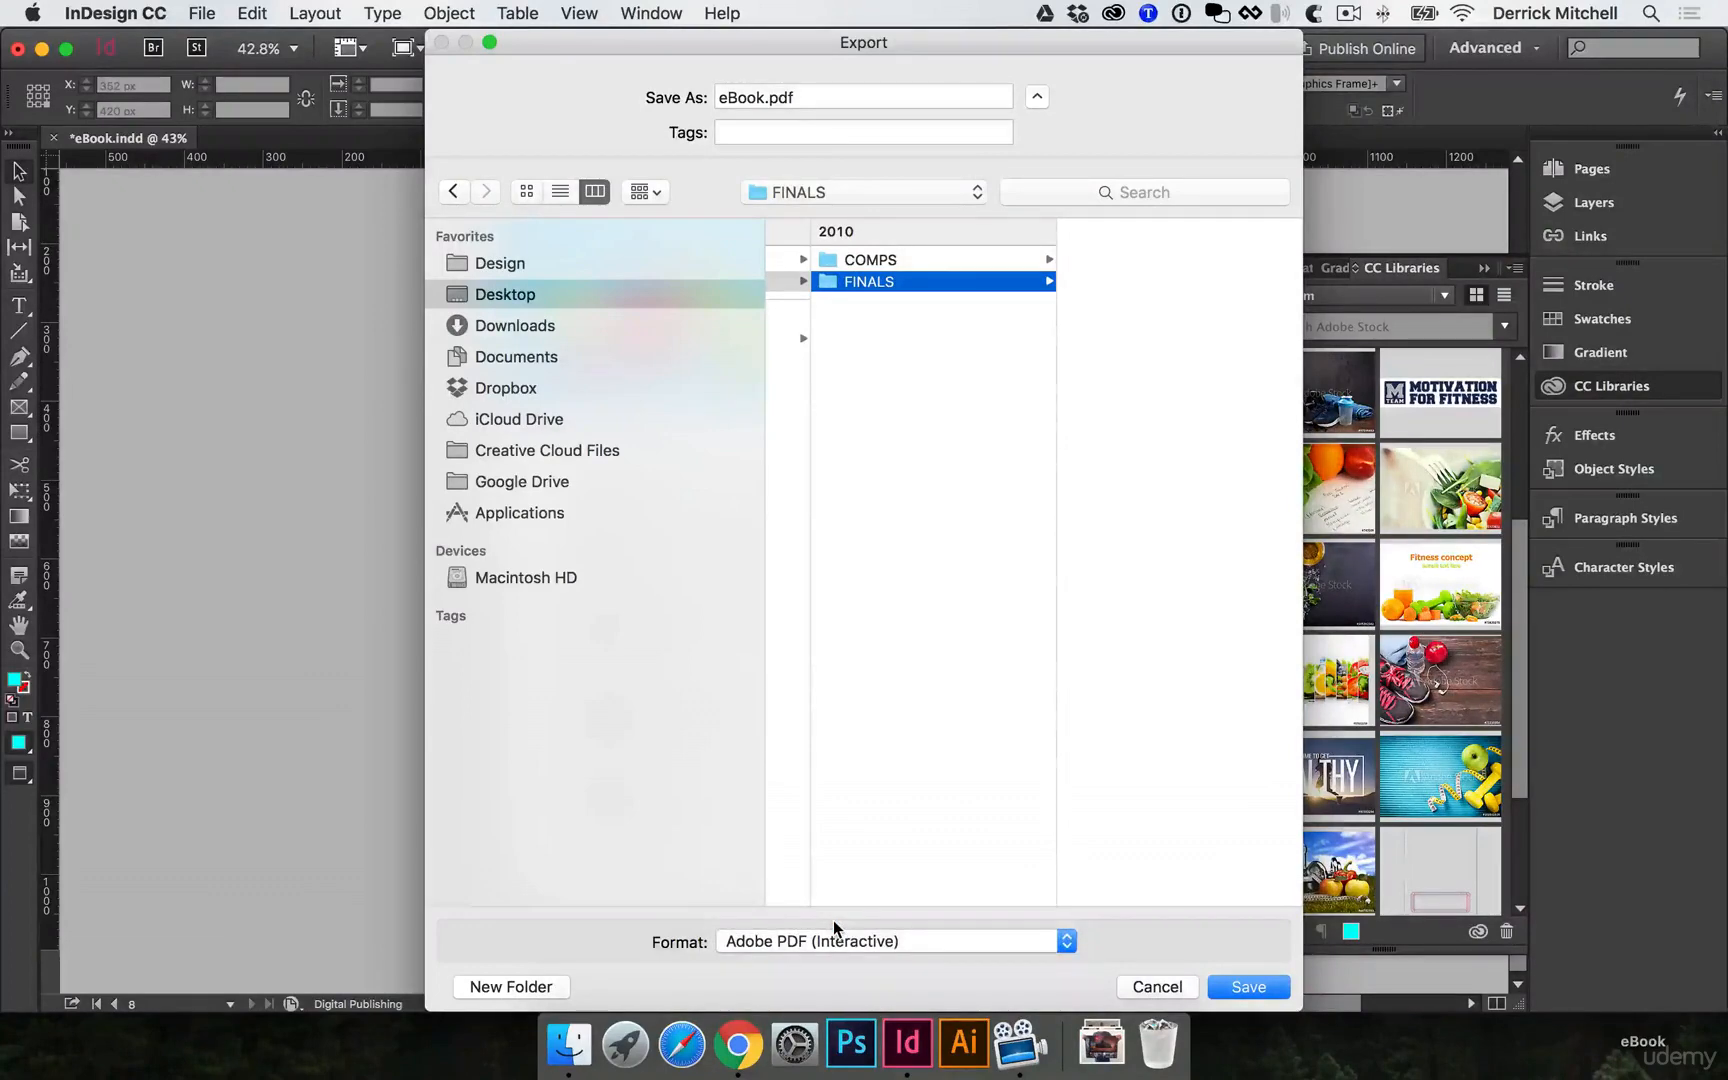
pyautogui.click(1249, 986)
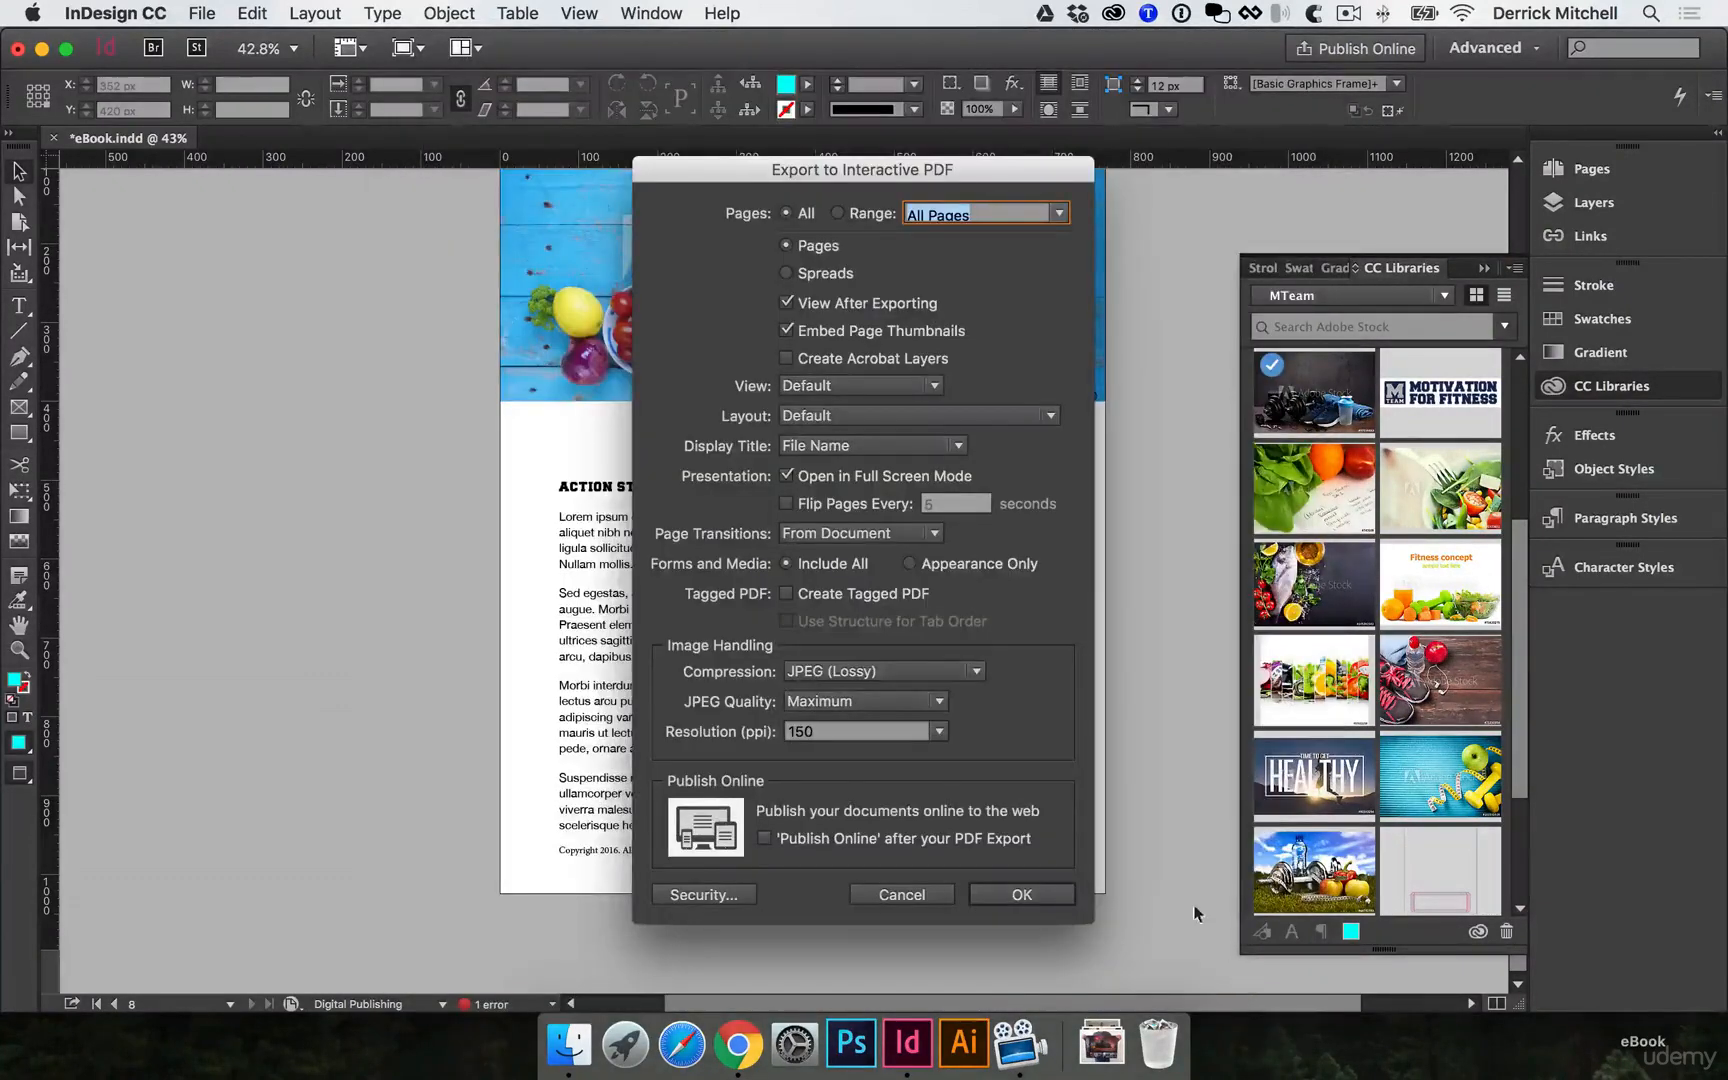
# Try to export all pages to the interactive PDF, backing out at the overset text warning.
pyautogui.moveTo(1013, 183); pyautogui.dragTo(972, 214)
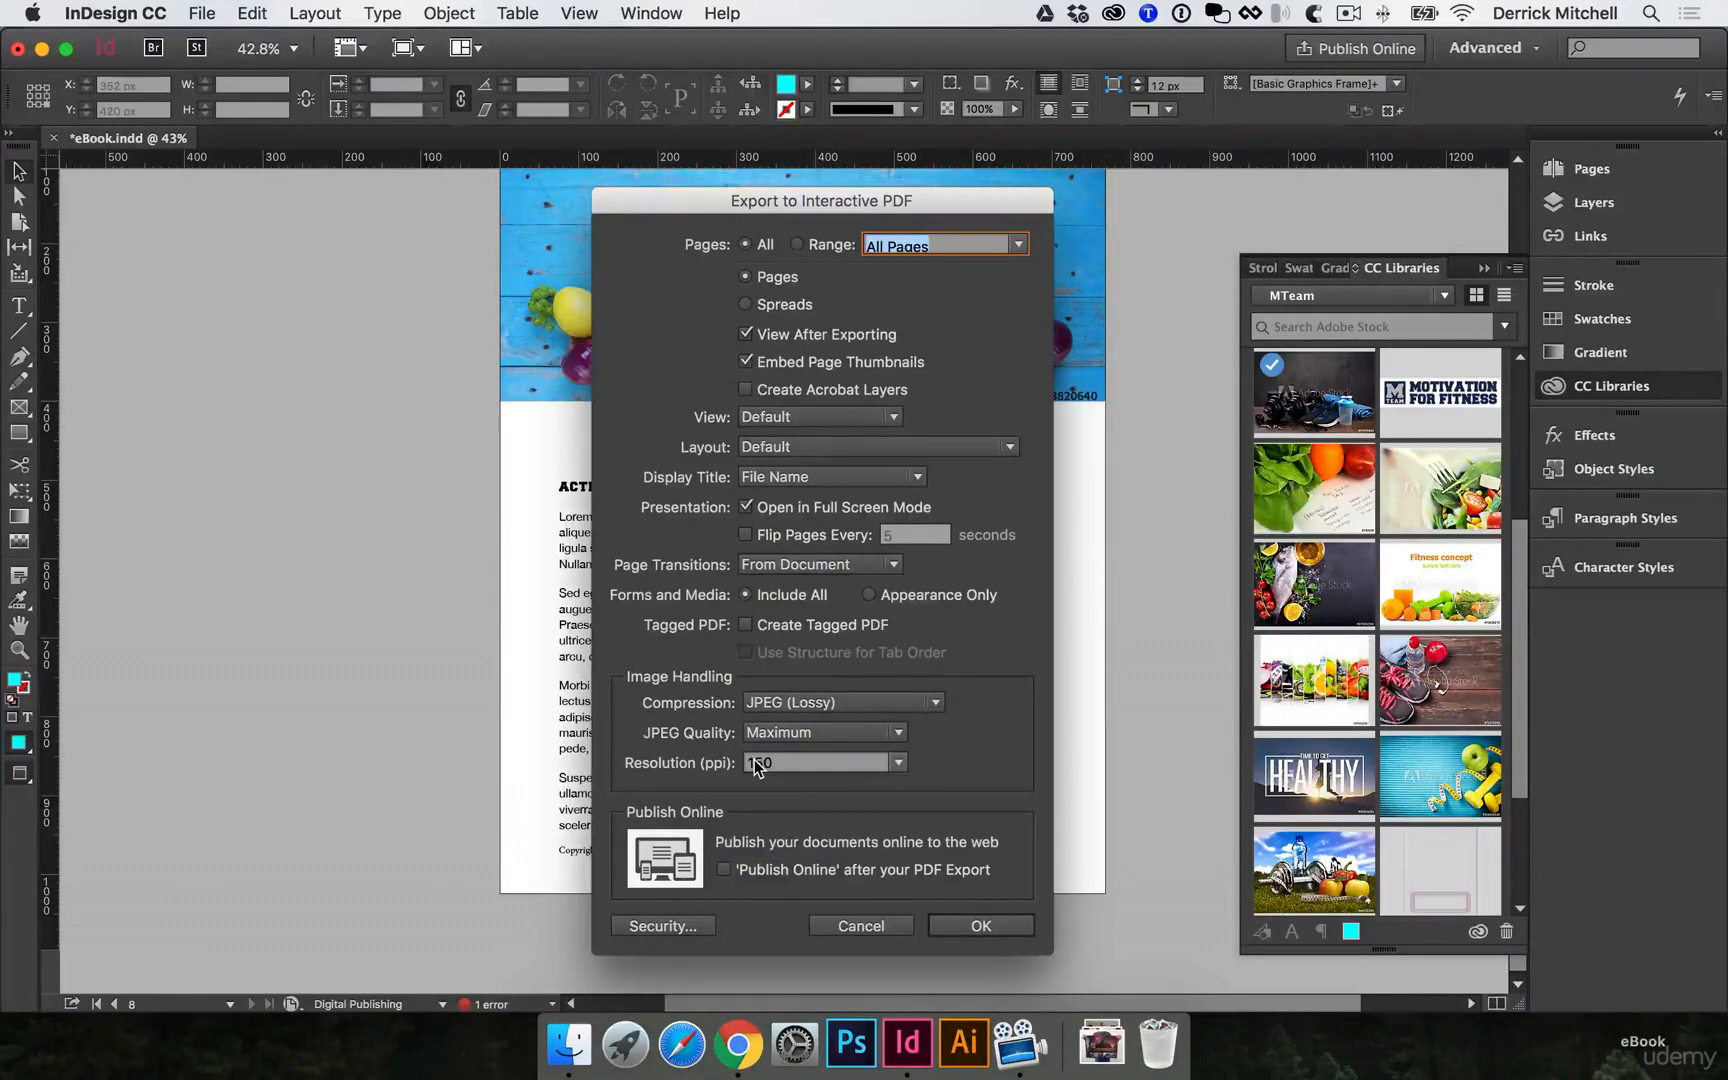
pyautogui.click(1013, 927)
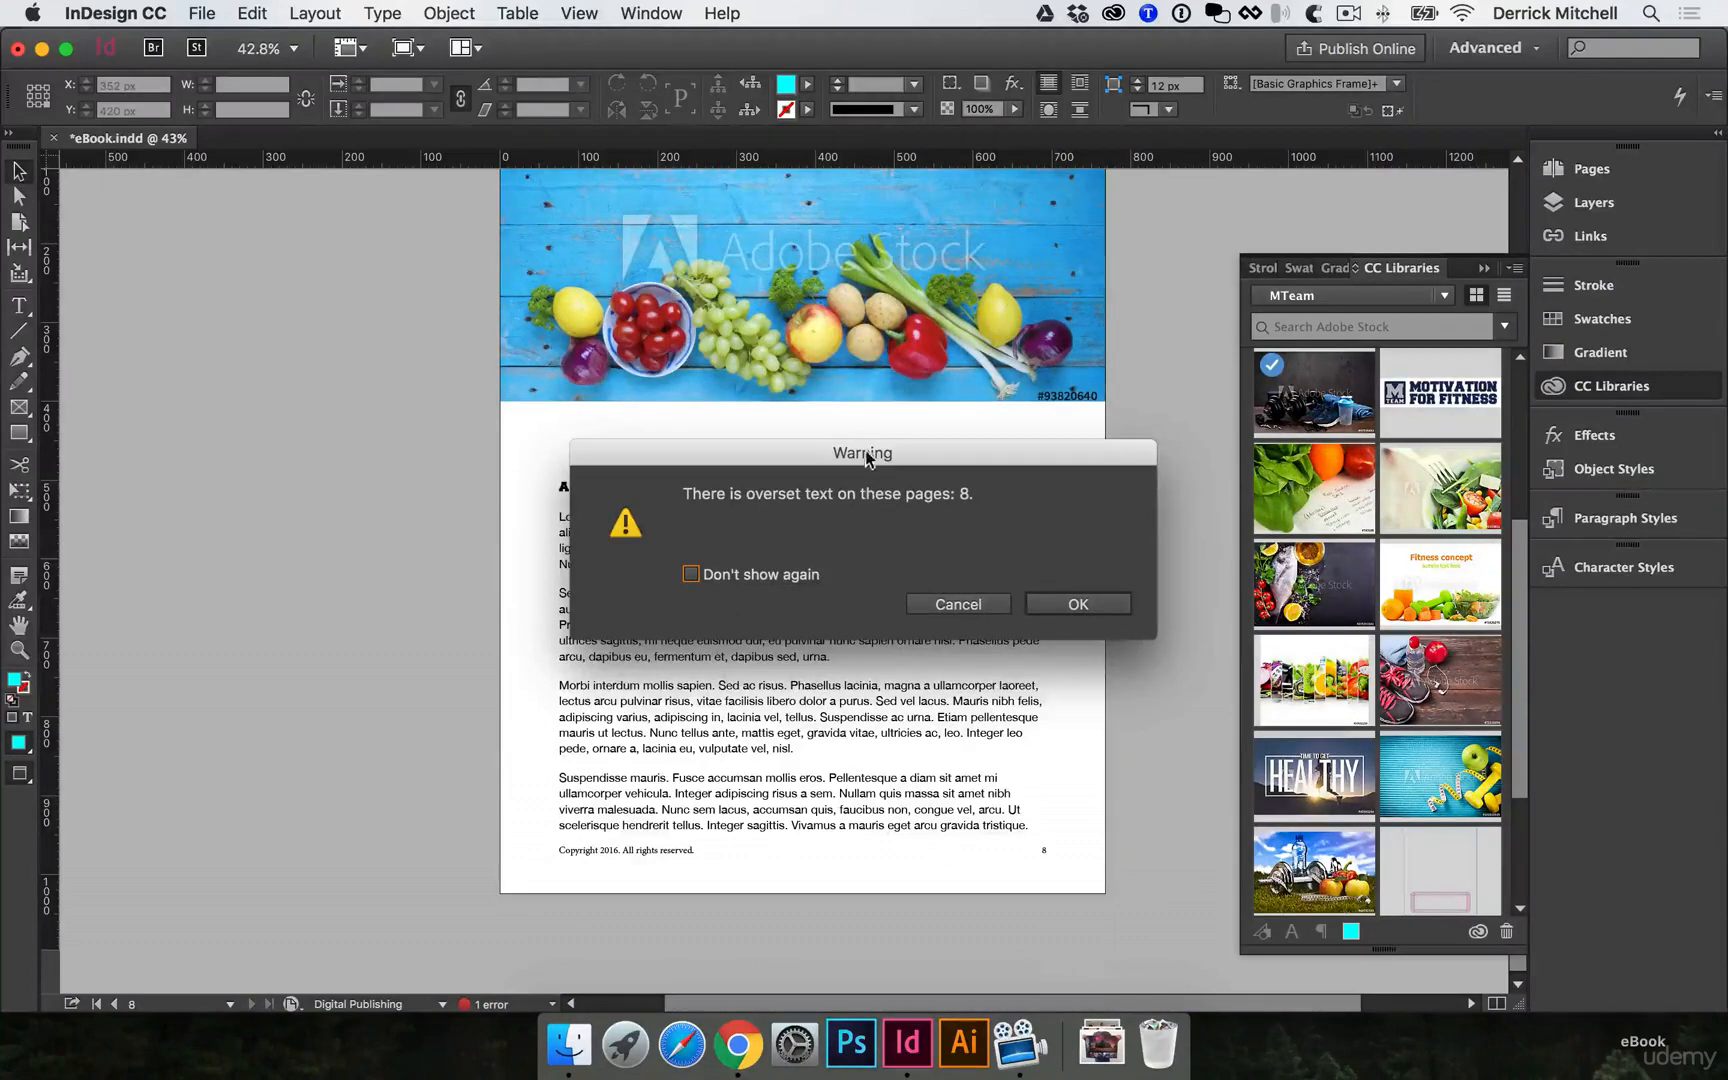
pyautogui.moveTo(866, 452); pyautogui.dragTo(801, 364)
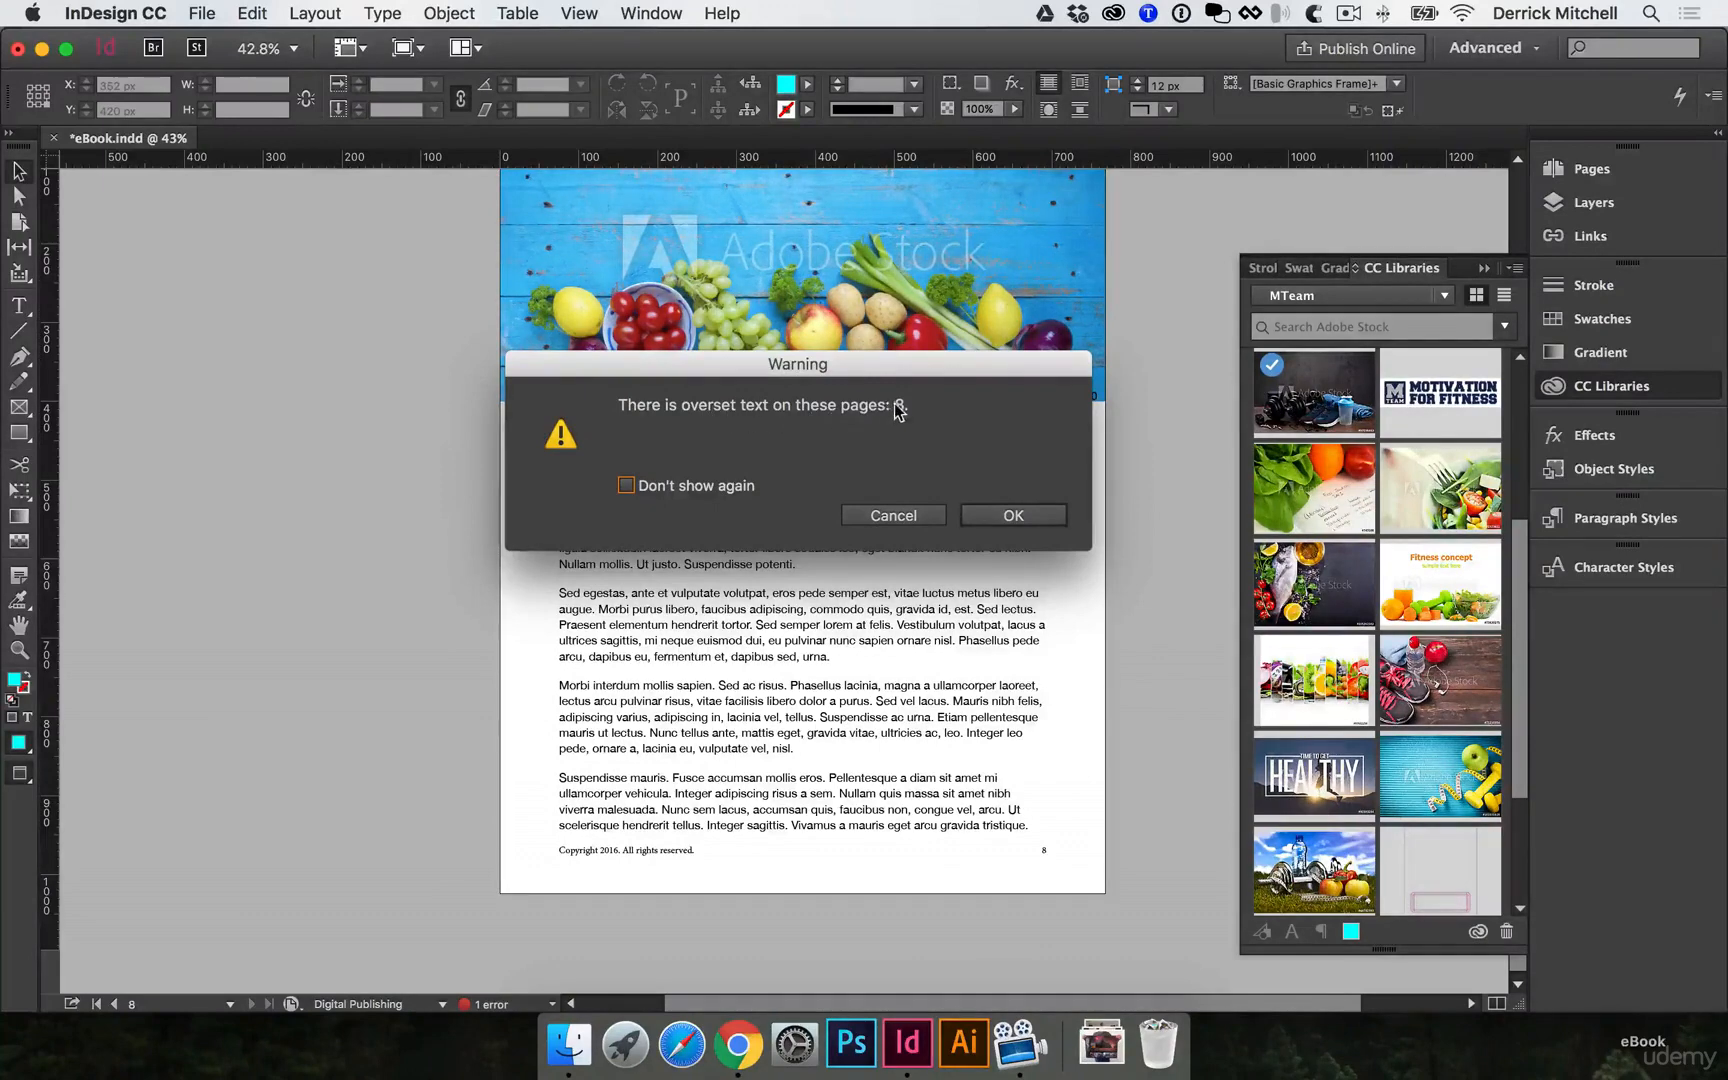
pyautogui.click(1013, 515)
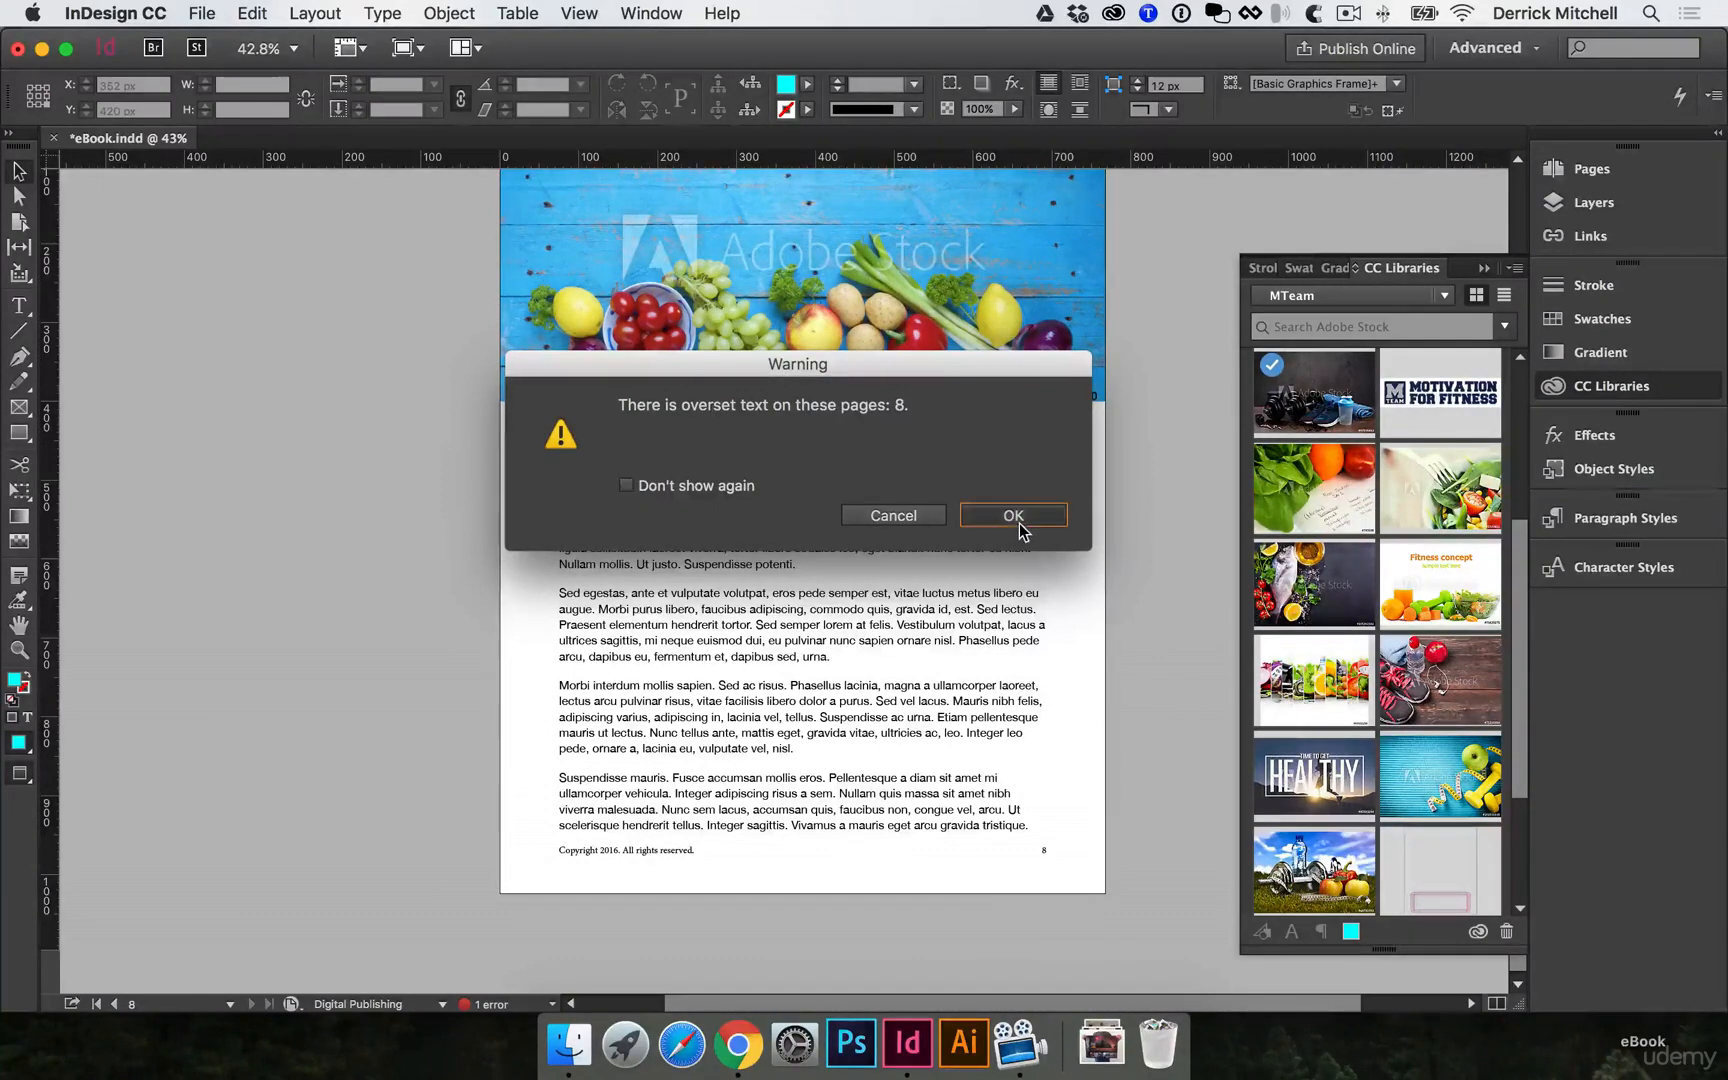
pyautogui.click(943, 359)
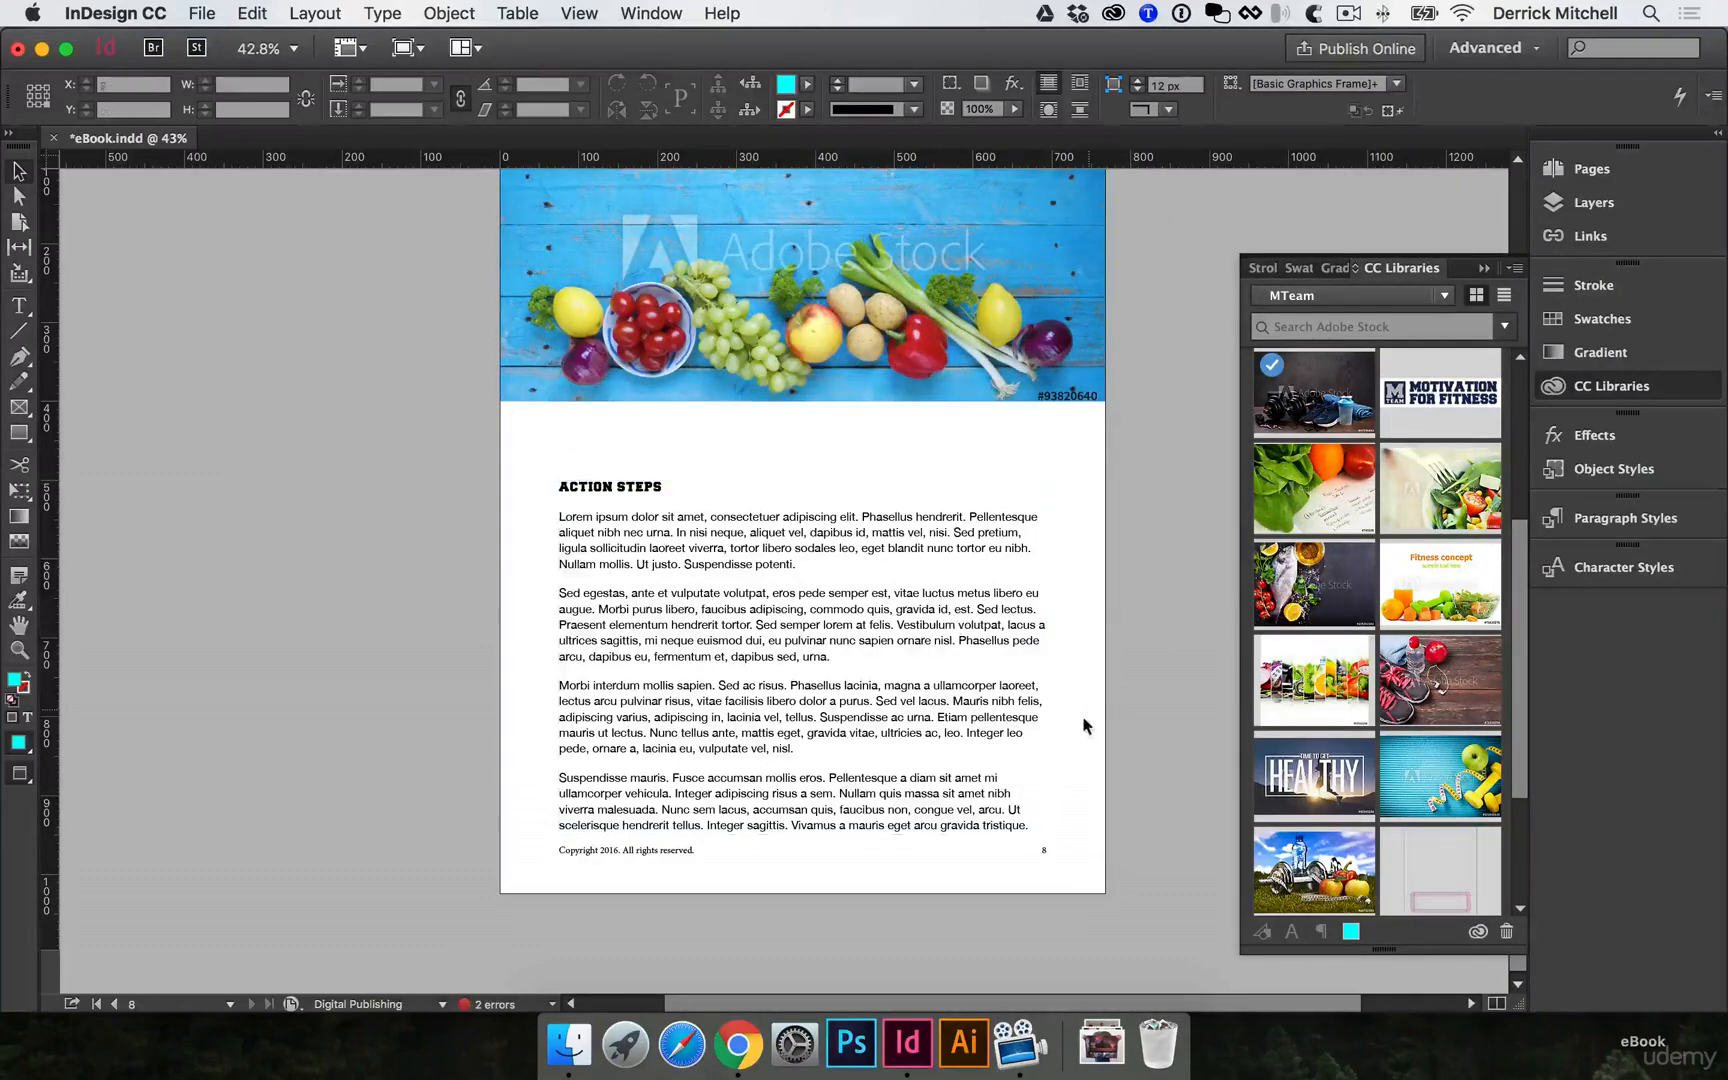
# Add a new page after the Action Steps page.
pyautogui.click(996, 762)
pyautogui.click(1588, 169)
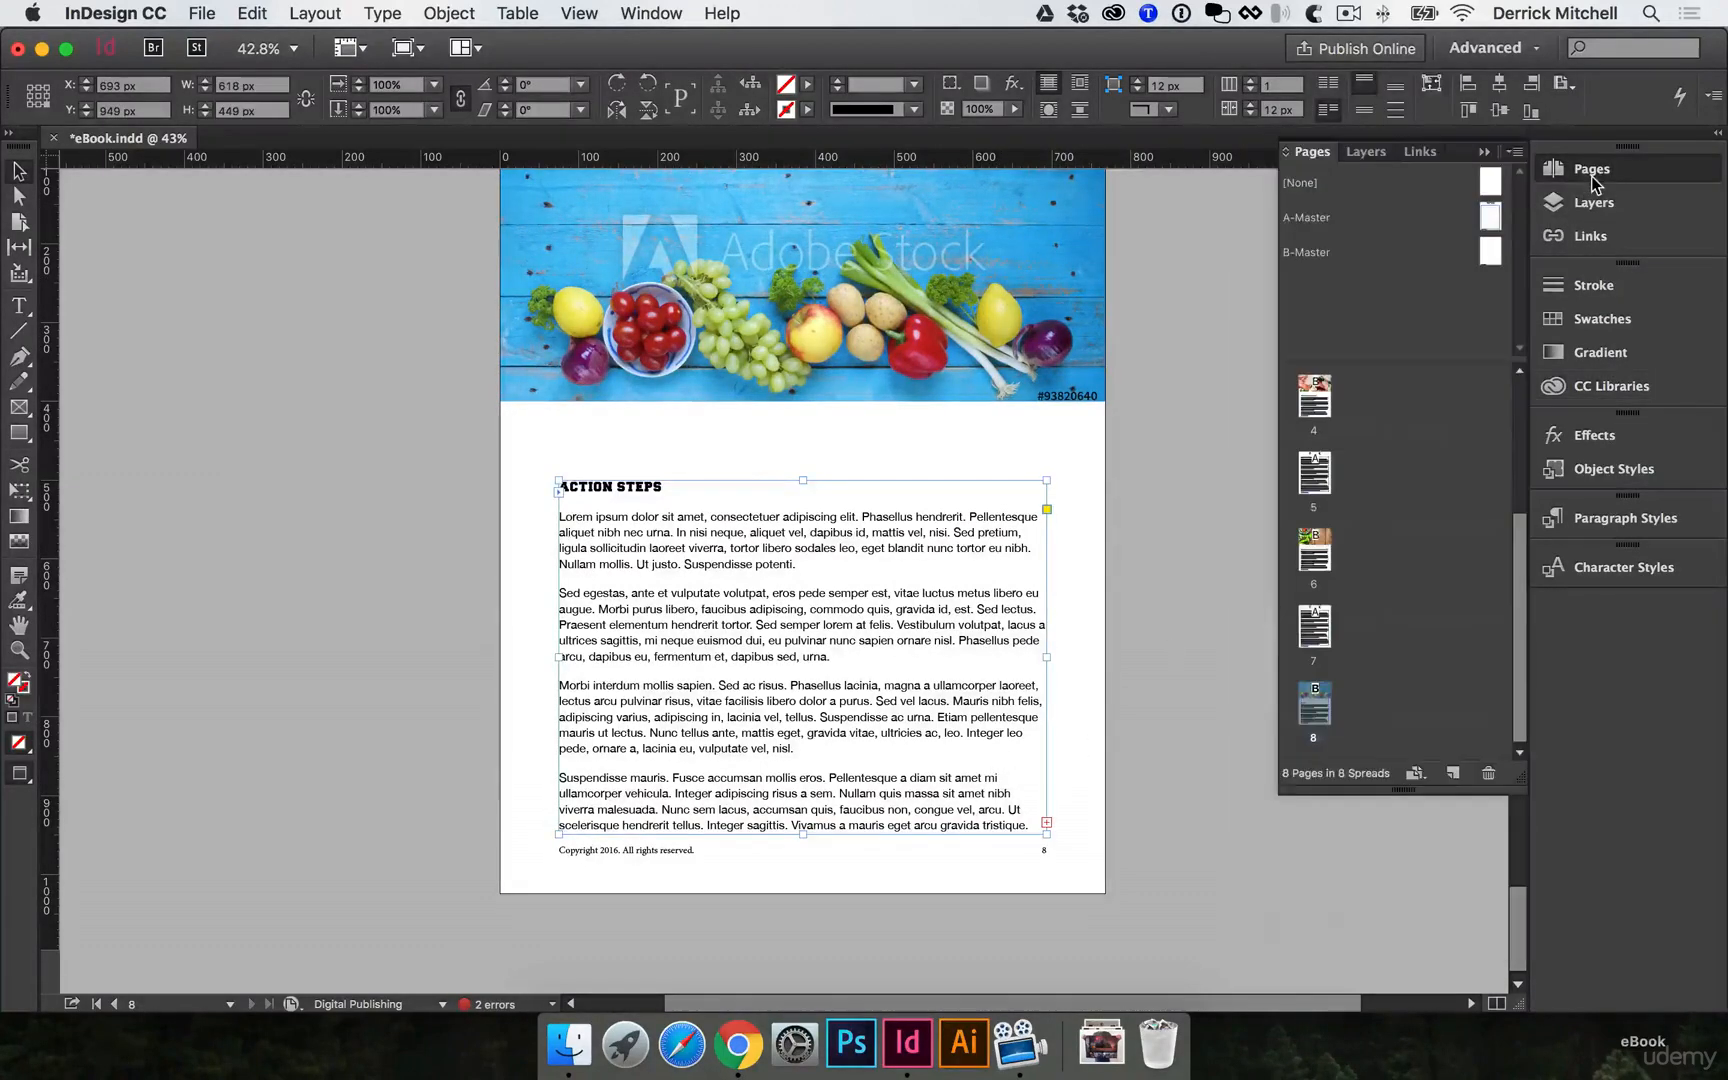
pyautogui.click(1452, 773)
# Apply A-Master to page 9 and flow the overset Action Steps text from page 8 into its margins.
pyautogui.doubleClick(1310, 628)
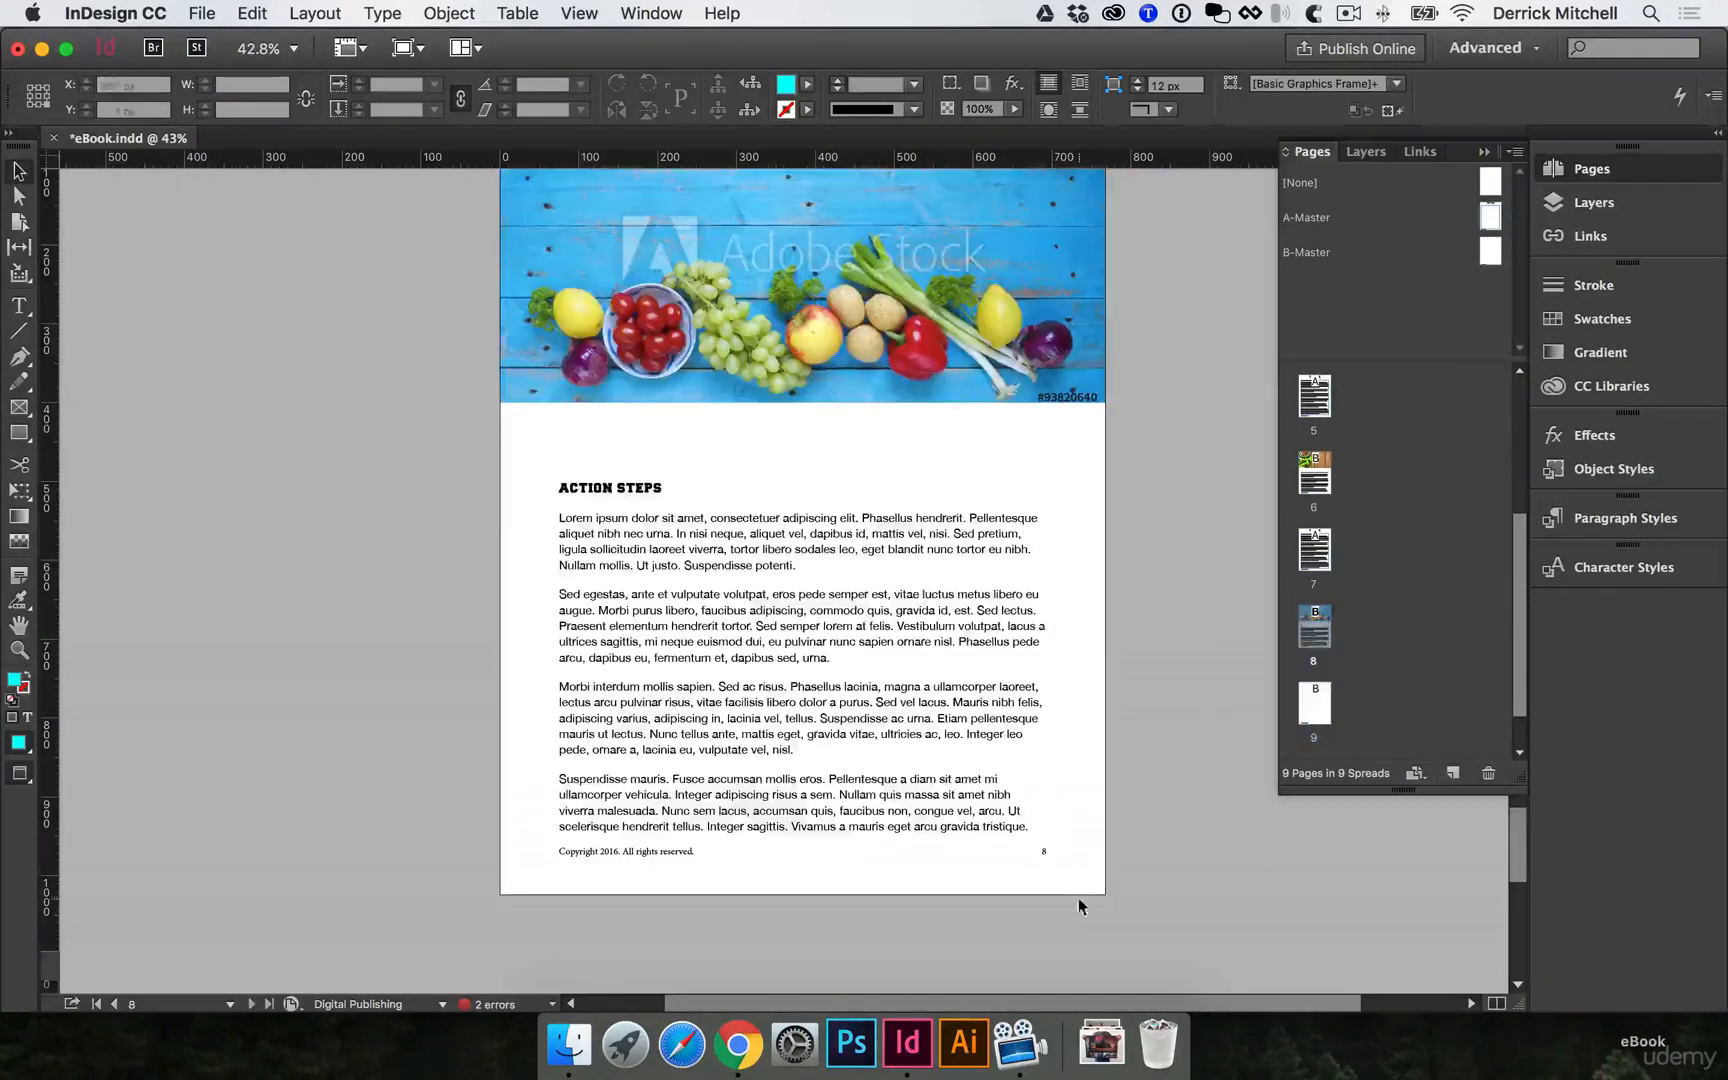
pyautogui.click(990, 788)
pyautogui.click(1046, 823)
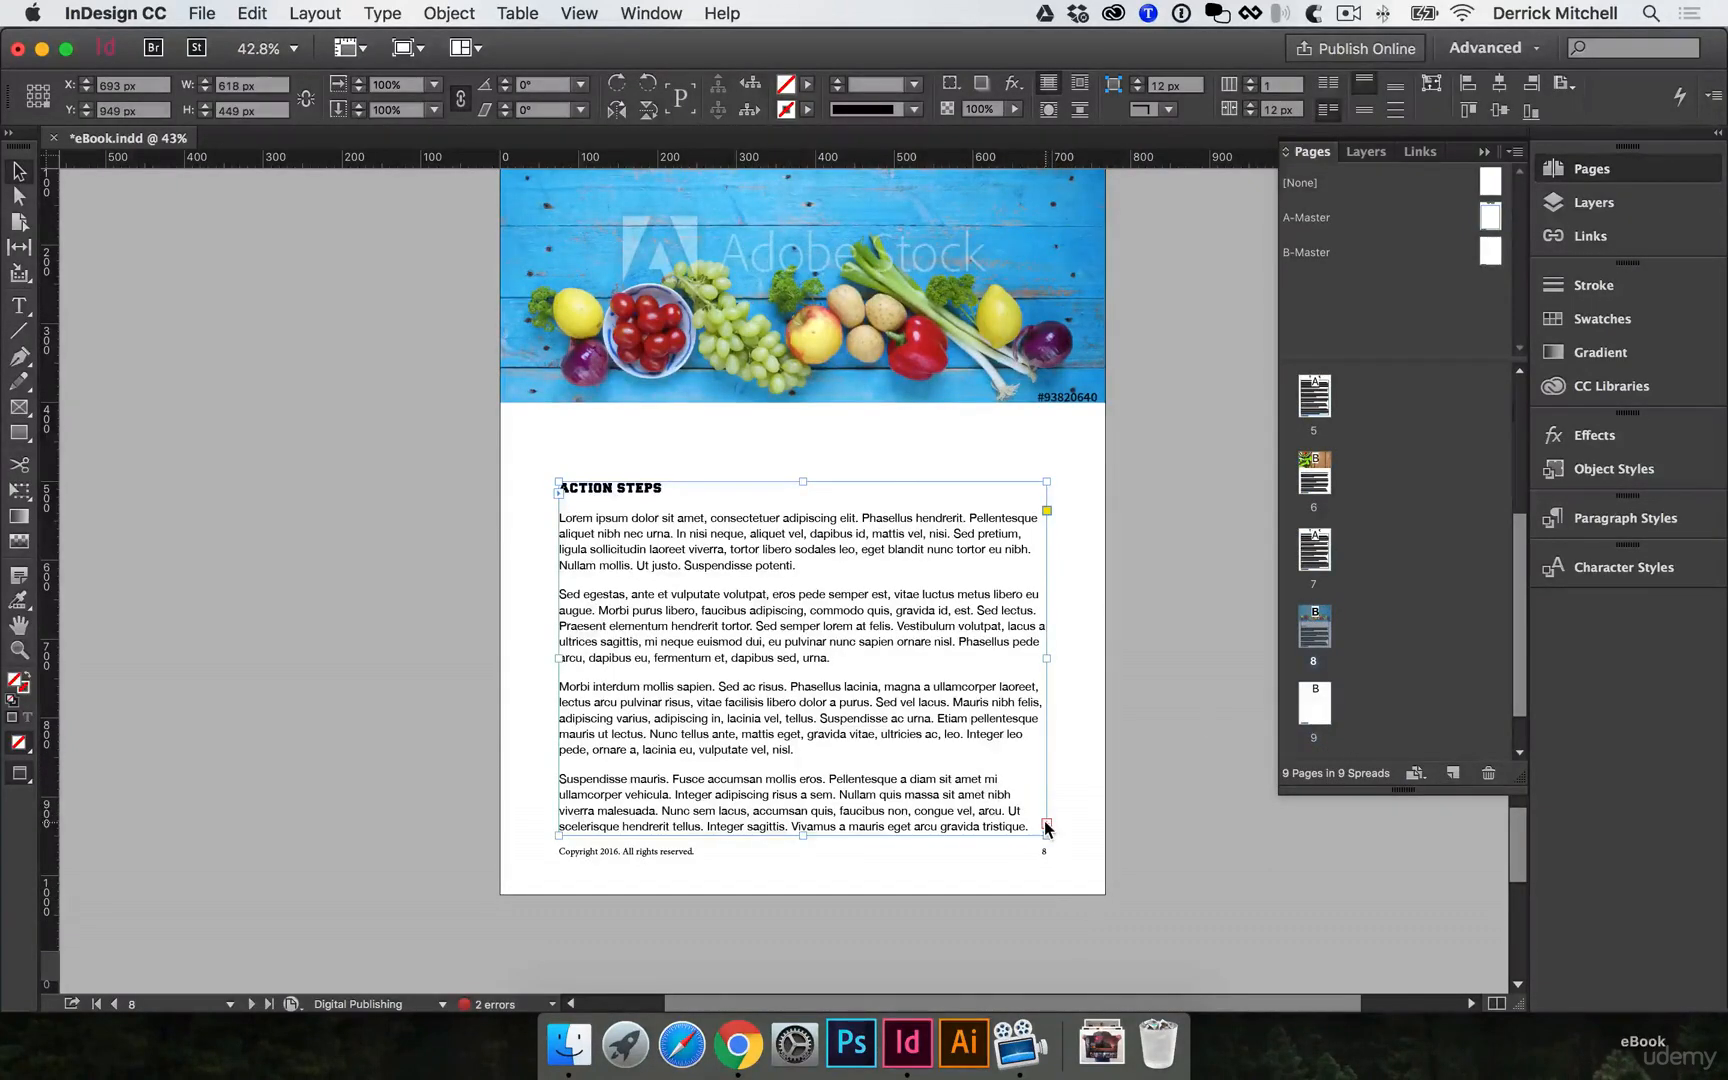
pyautogui.click(1318, 698)
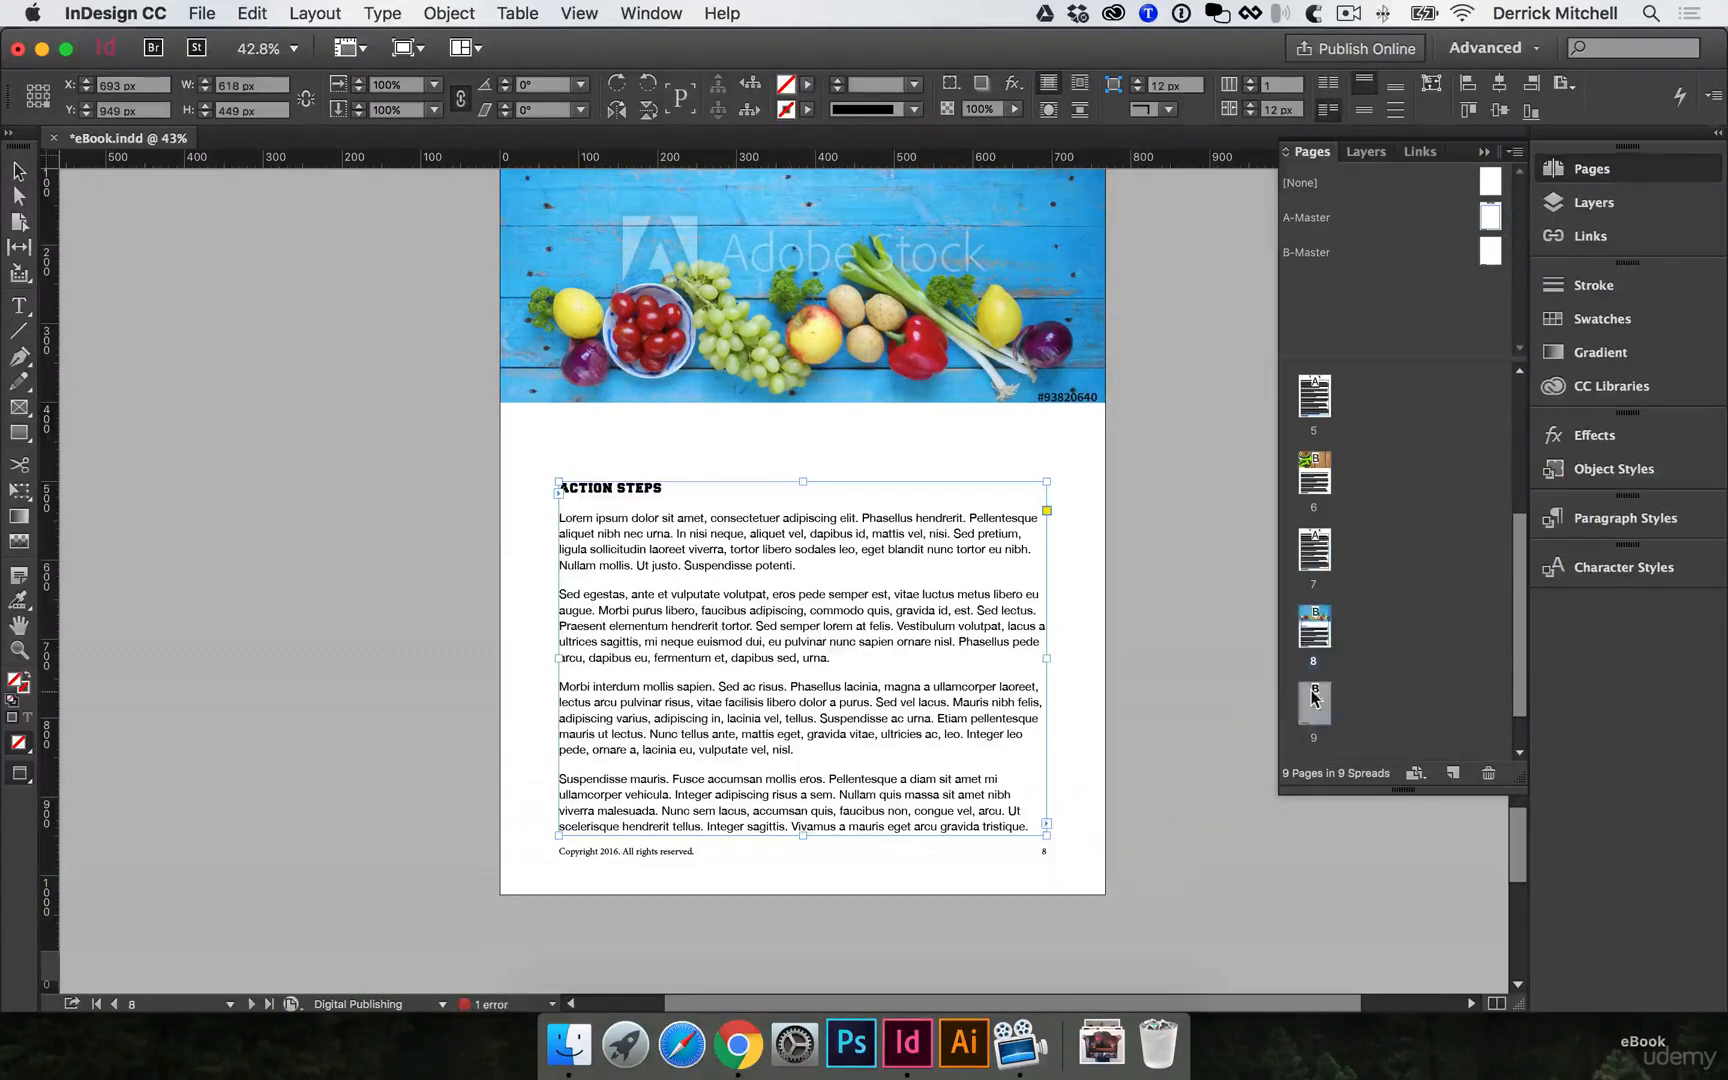
pyautogui.doubleClick(1327, 691)
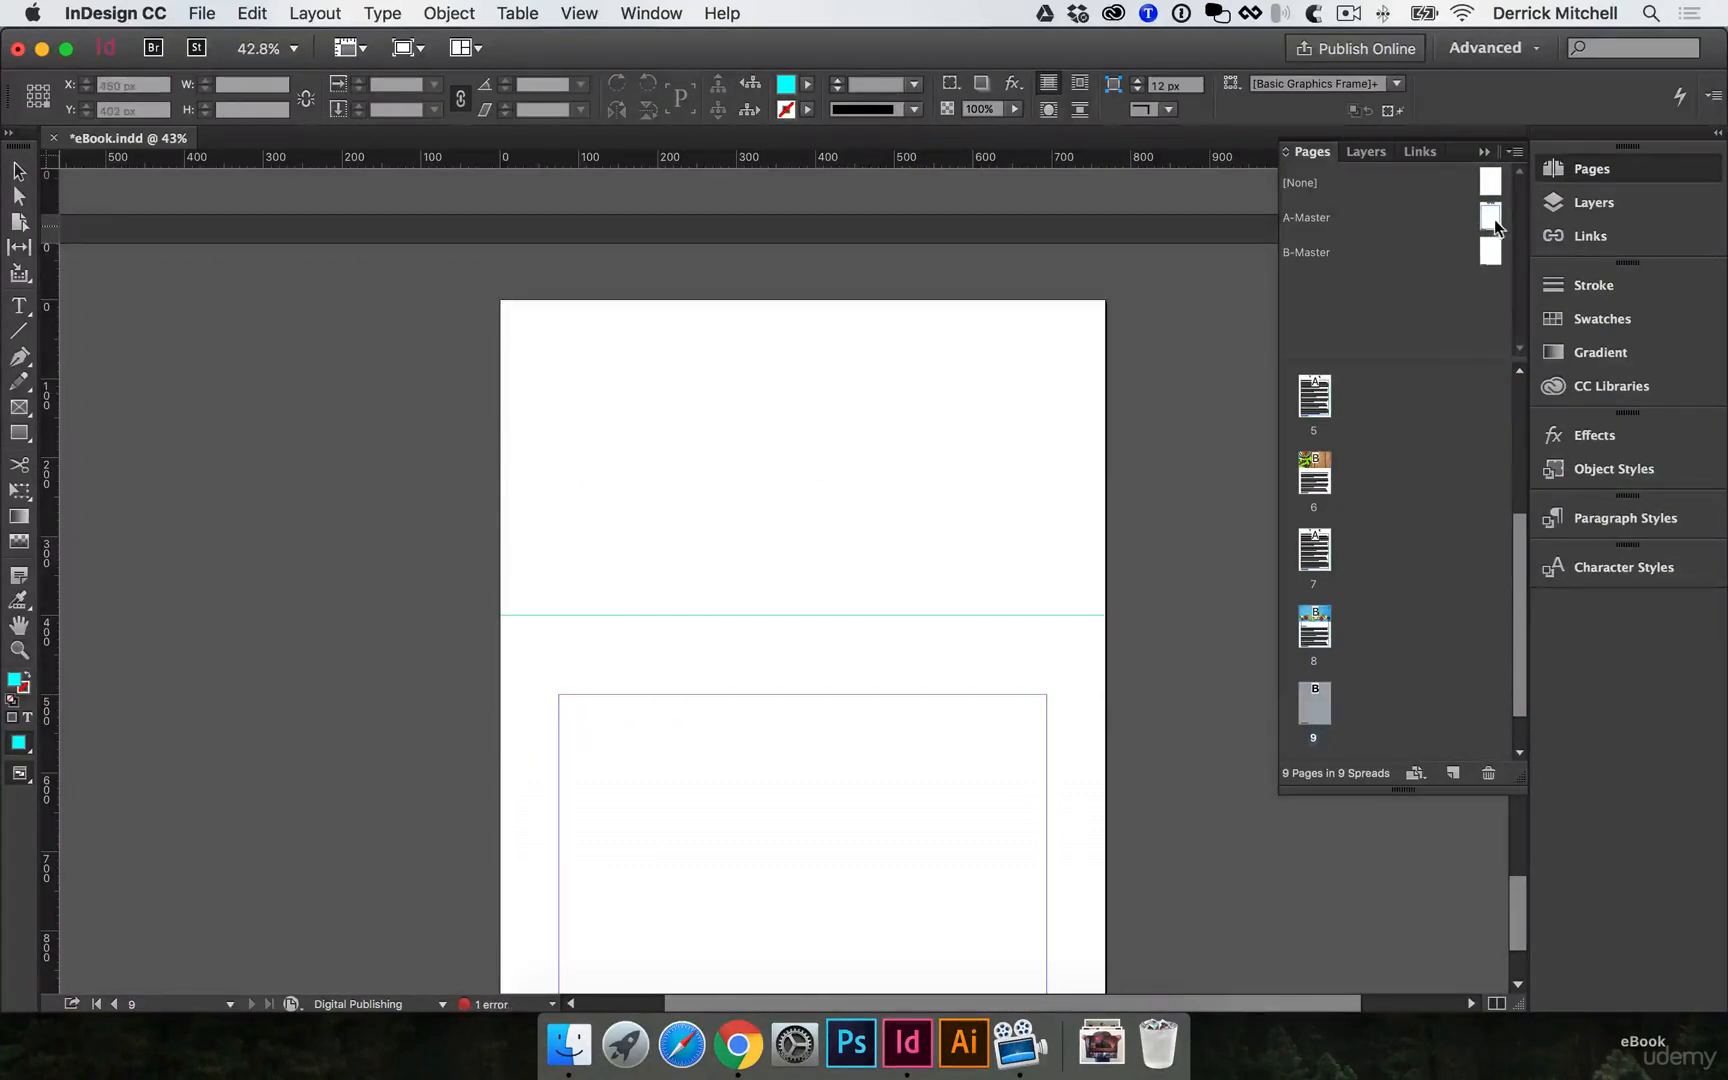
pyautogui.moveTo(1494, 219); pyautogui.dragTo(1325, 708)
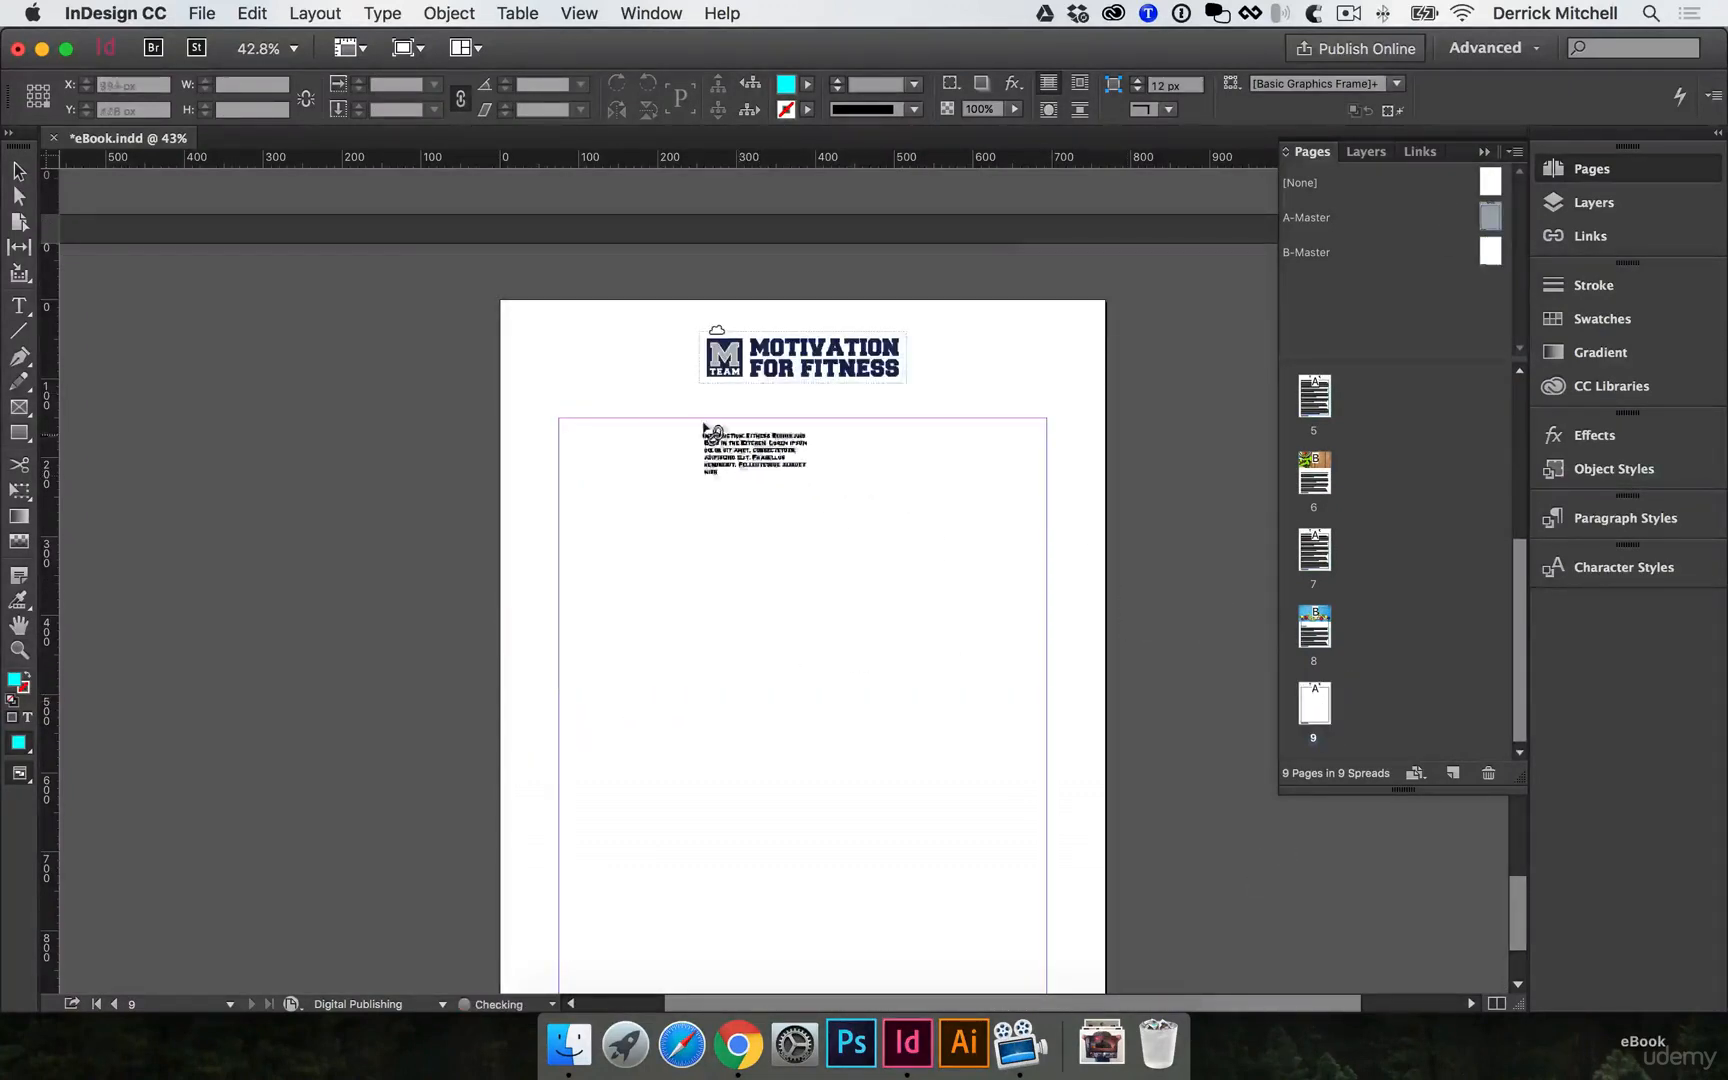
pyautogui.click(560, 425)
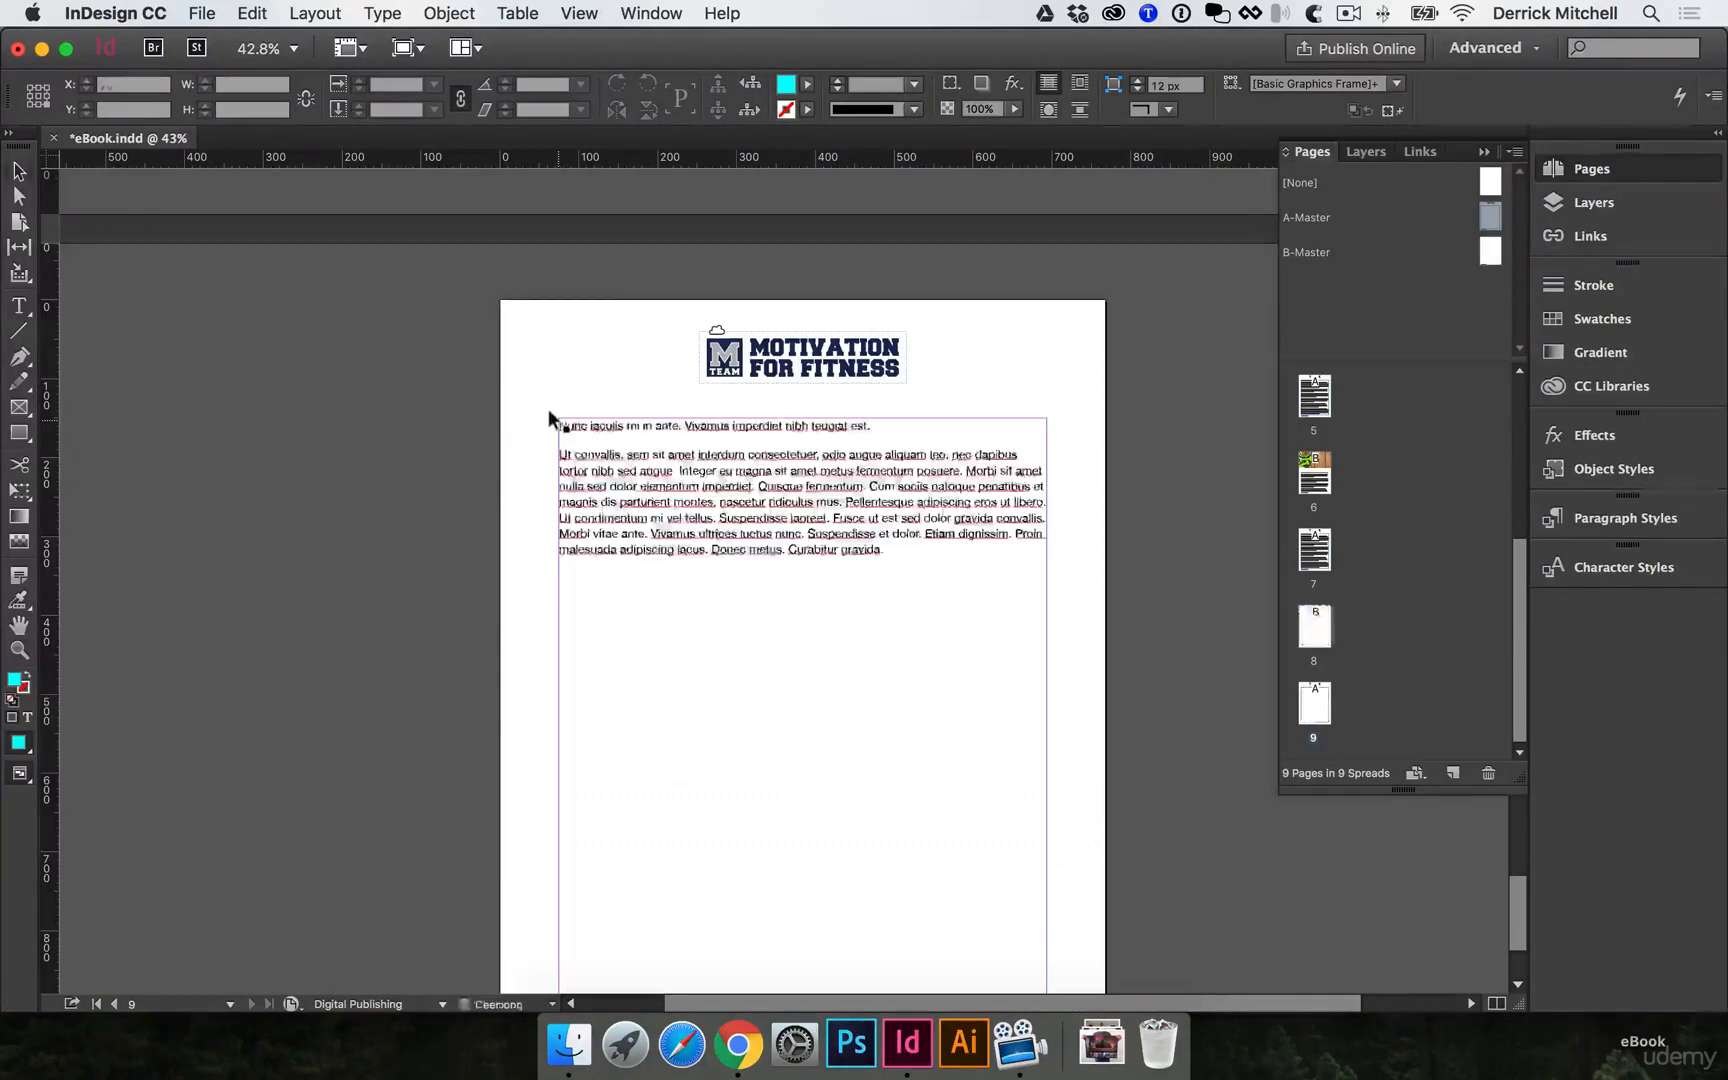
pyautogui.click(837, 600)
pyautogui.click(1119, 655)
pyautogui.scroll(-2, 1070, 660)
pyautogui.hscroll(2, 1070, 660)
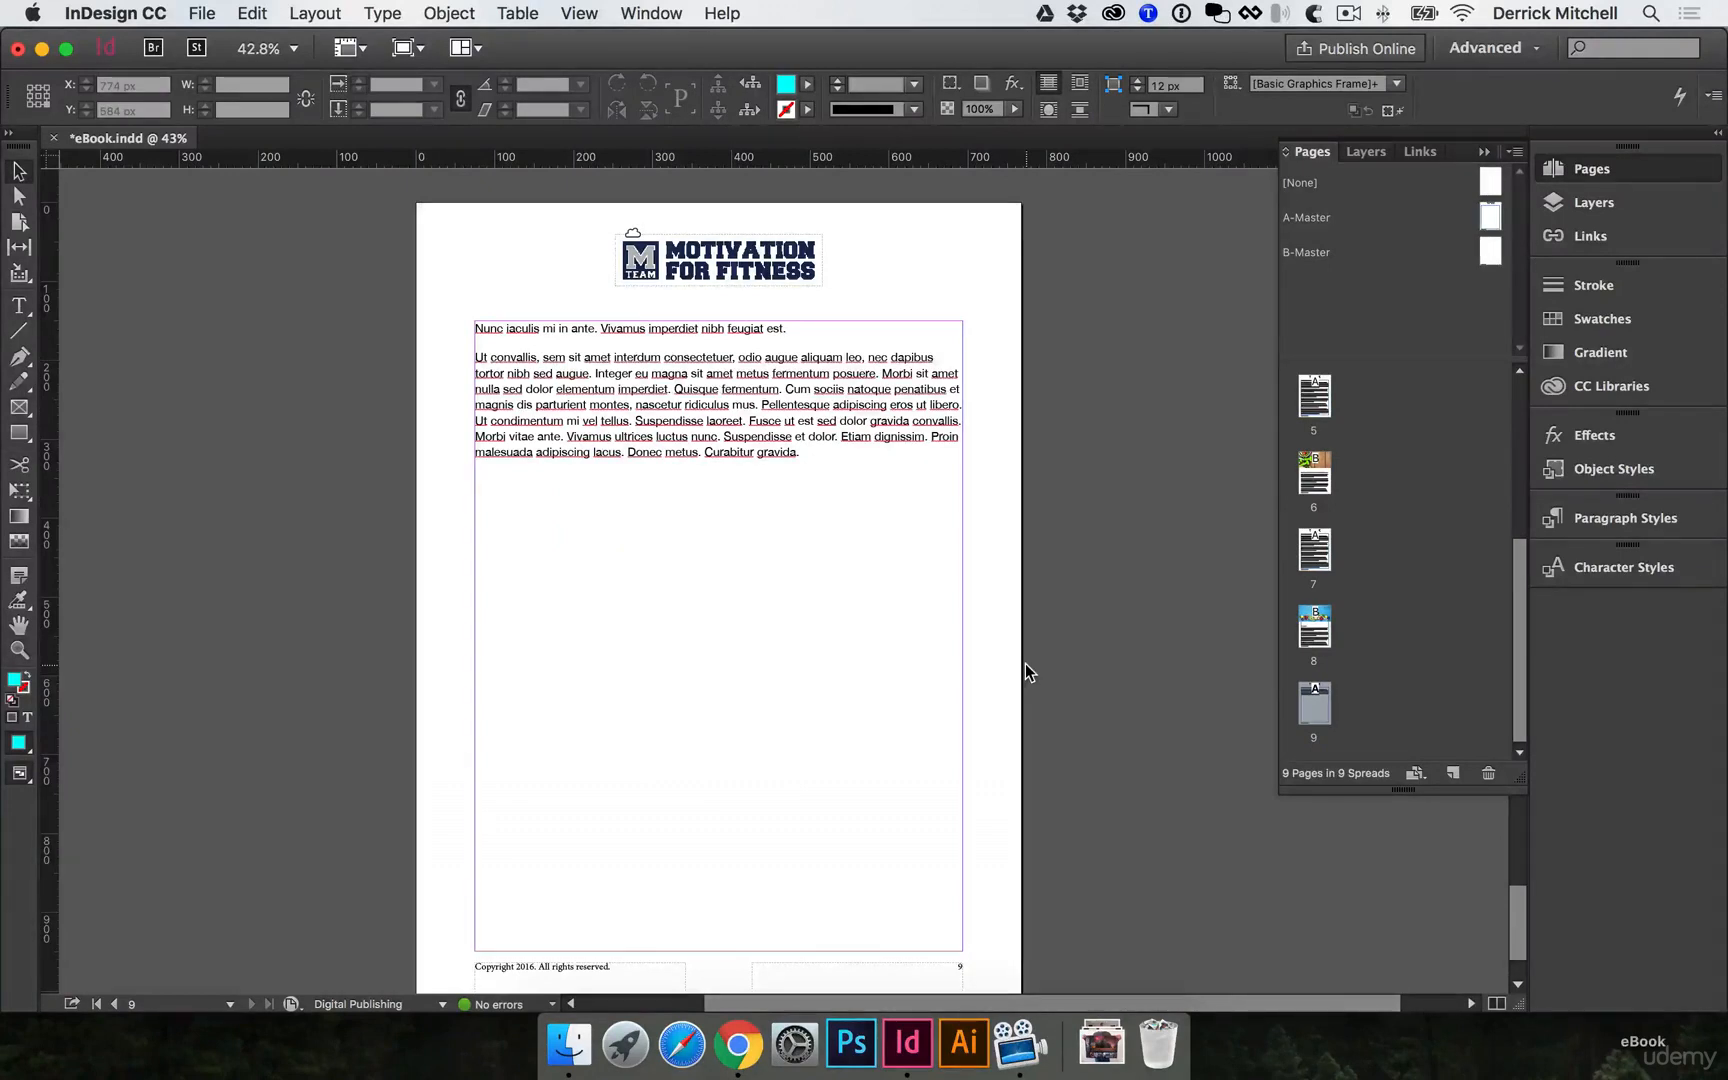
# Export all pages as the interactive PDF eBook.pdf in the FINALS folder, keeping maximum JPEG quality and 150 ppi.
pyautogui.press('super+e')
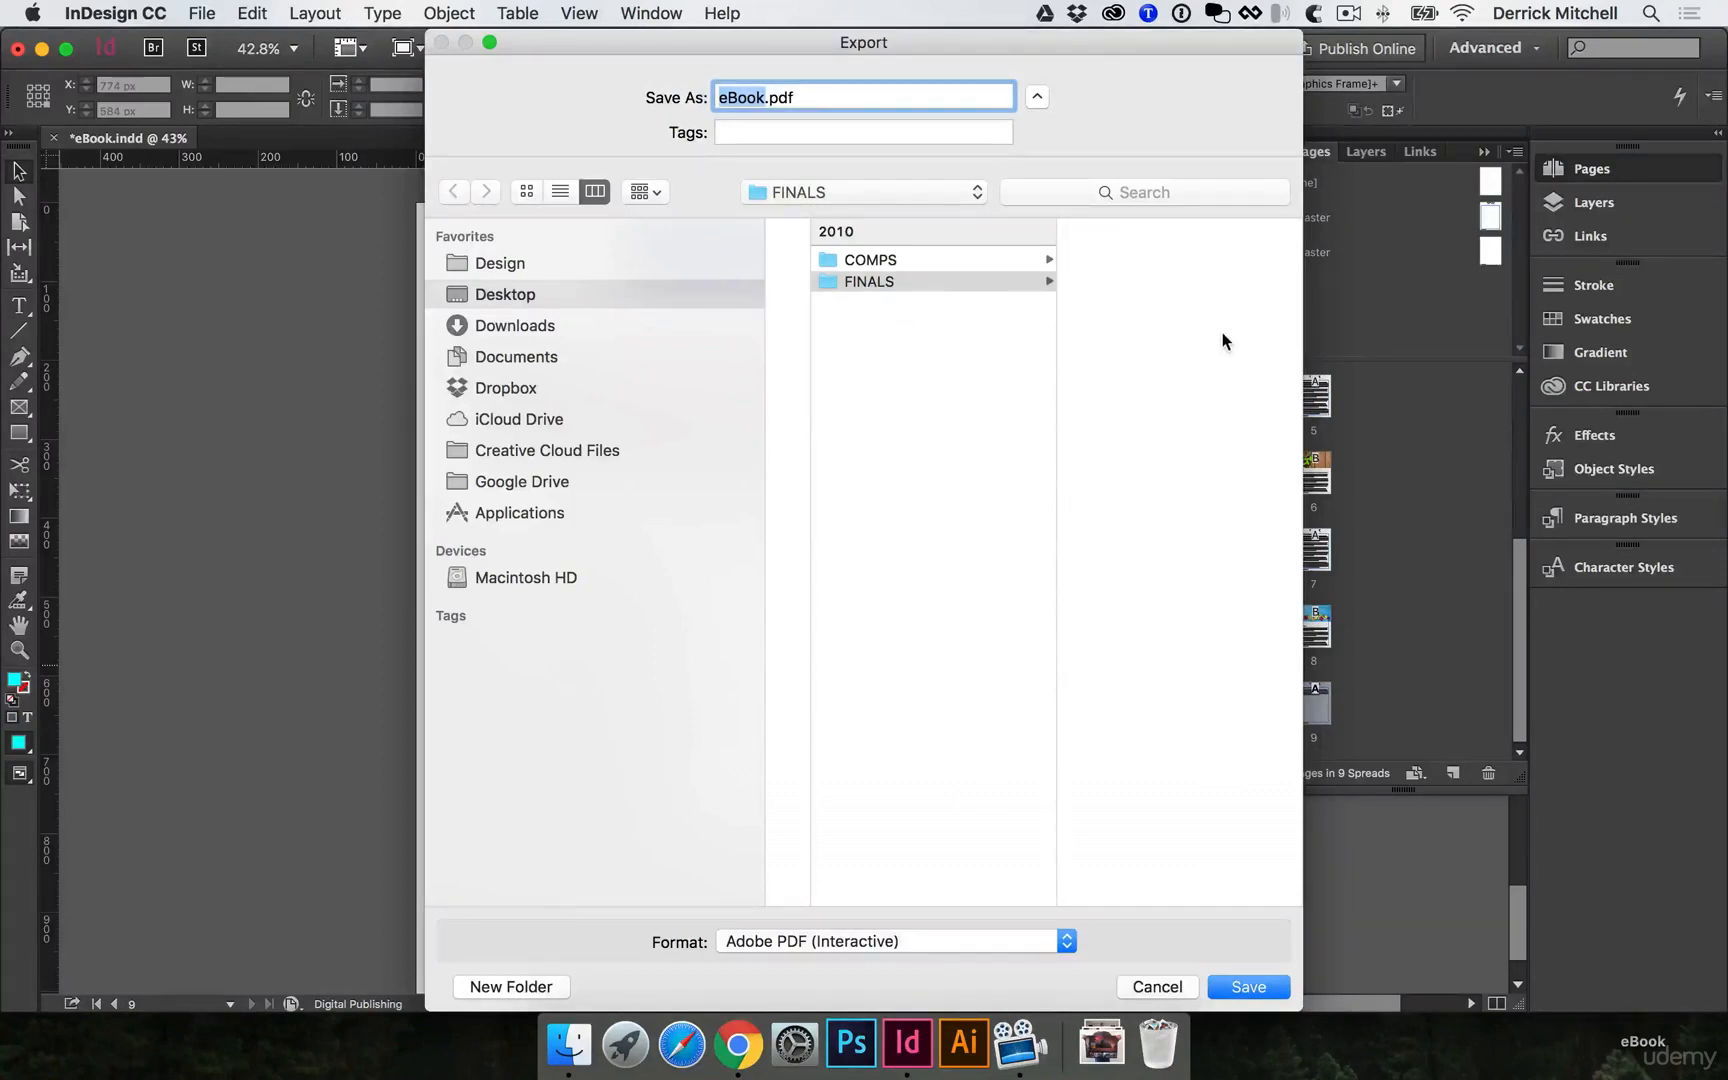
pyautogui.click(850, 948)
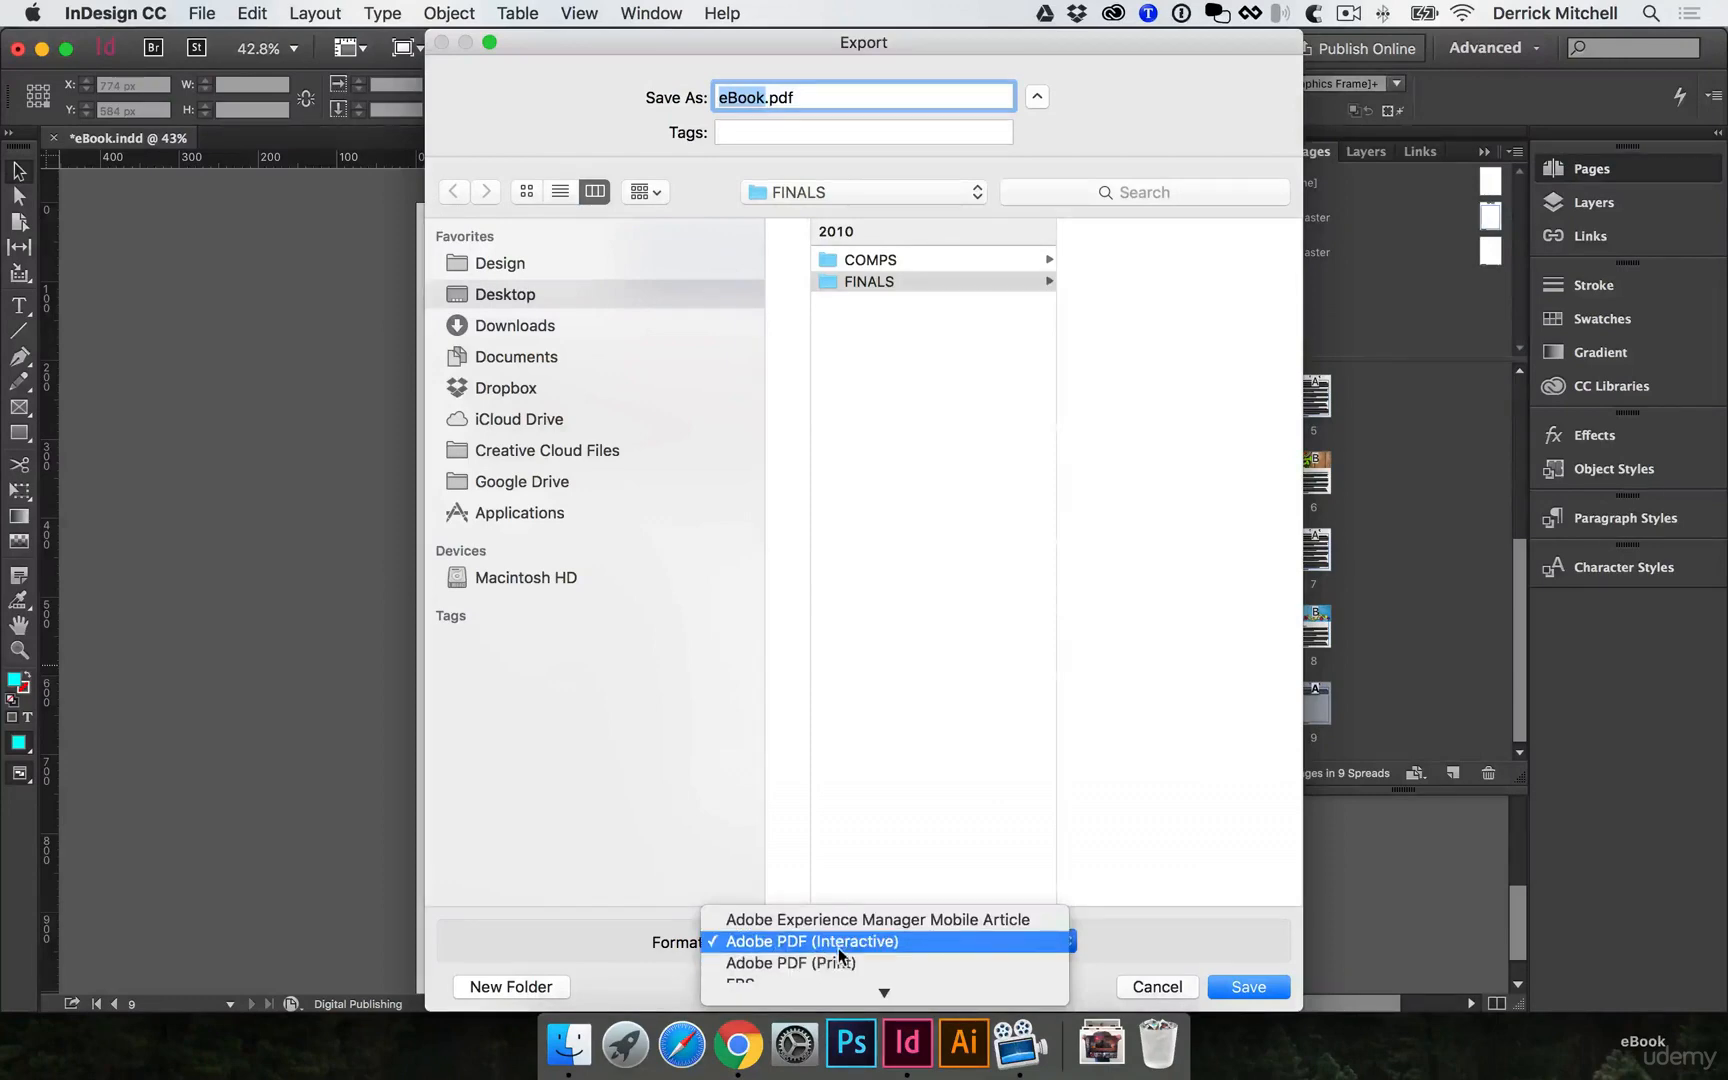
pyautogui.click(1113, 942)
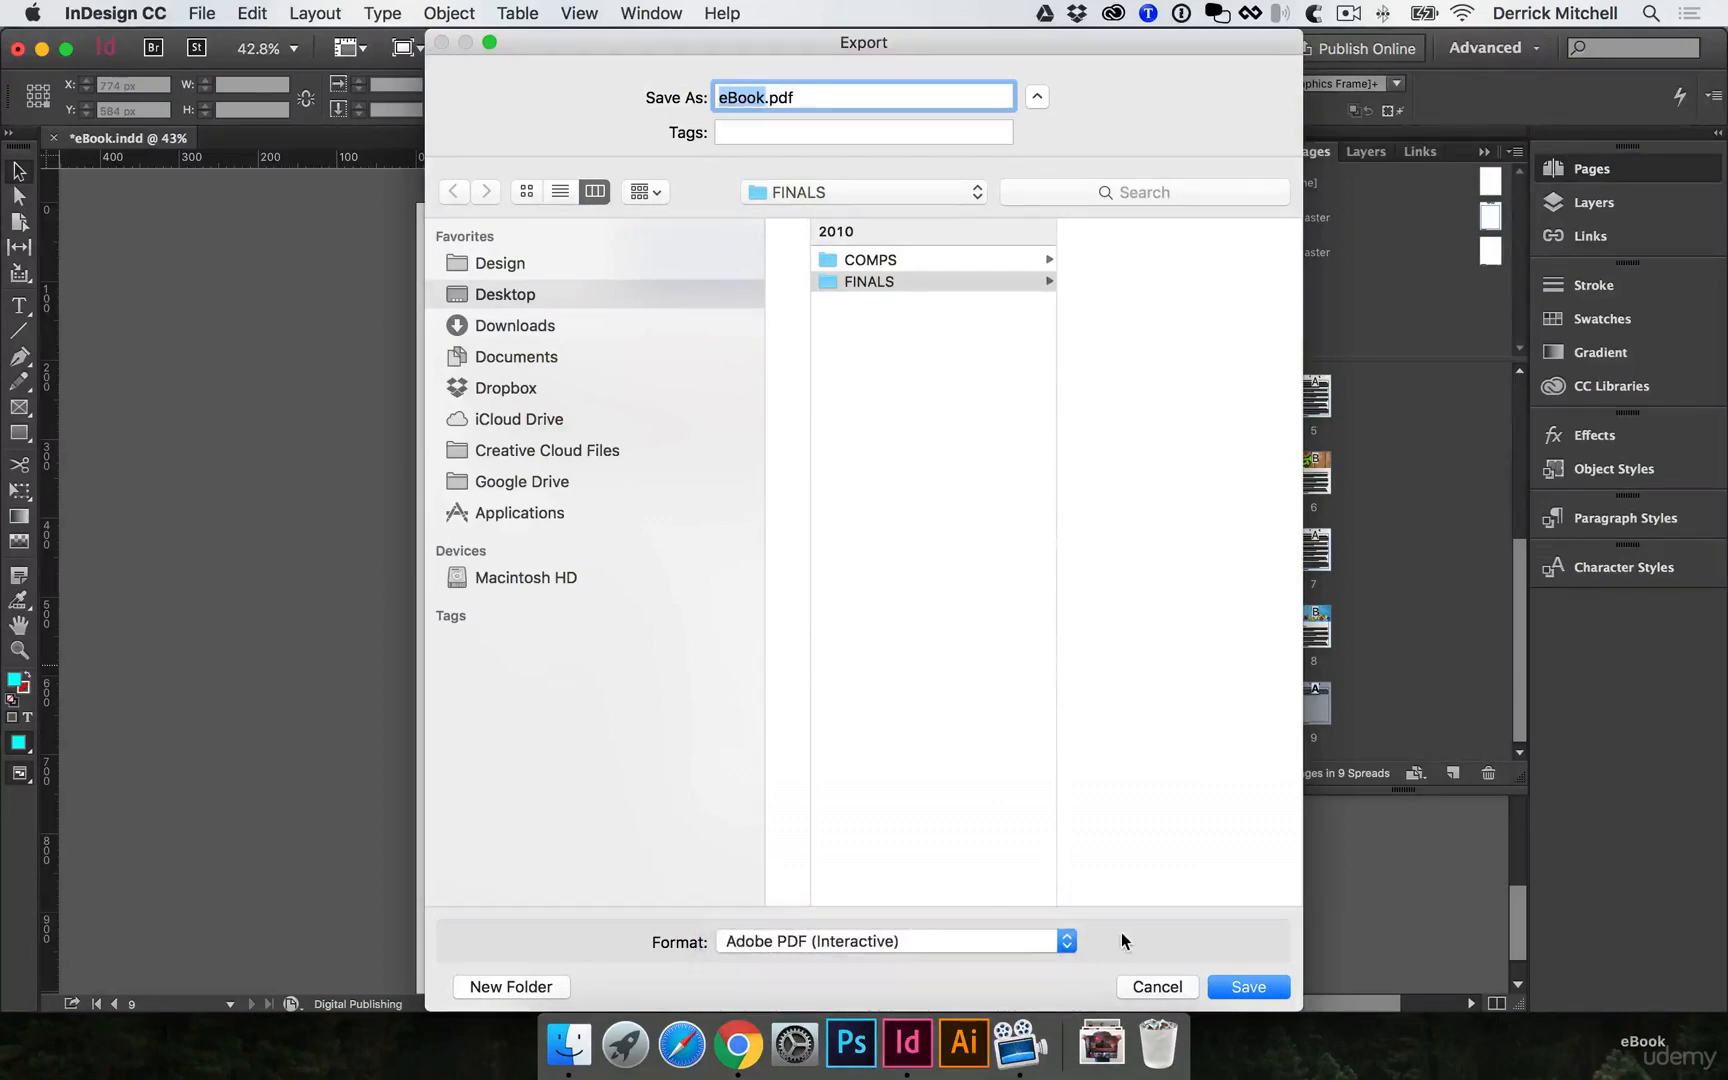
pyautogui.click(1260, 971)
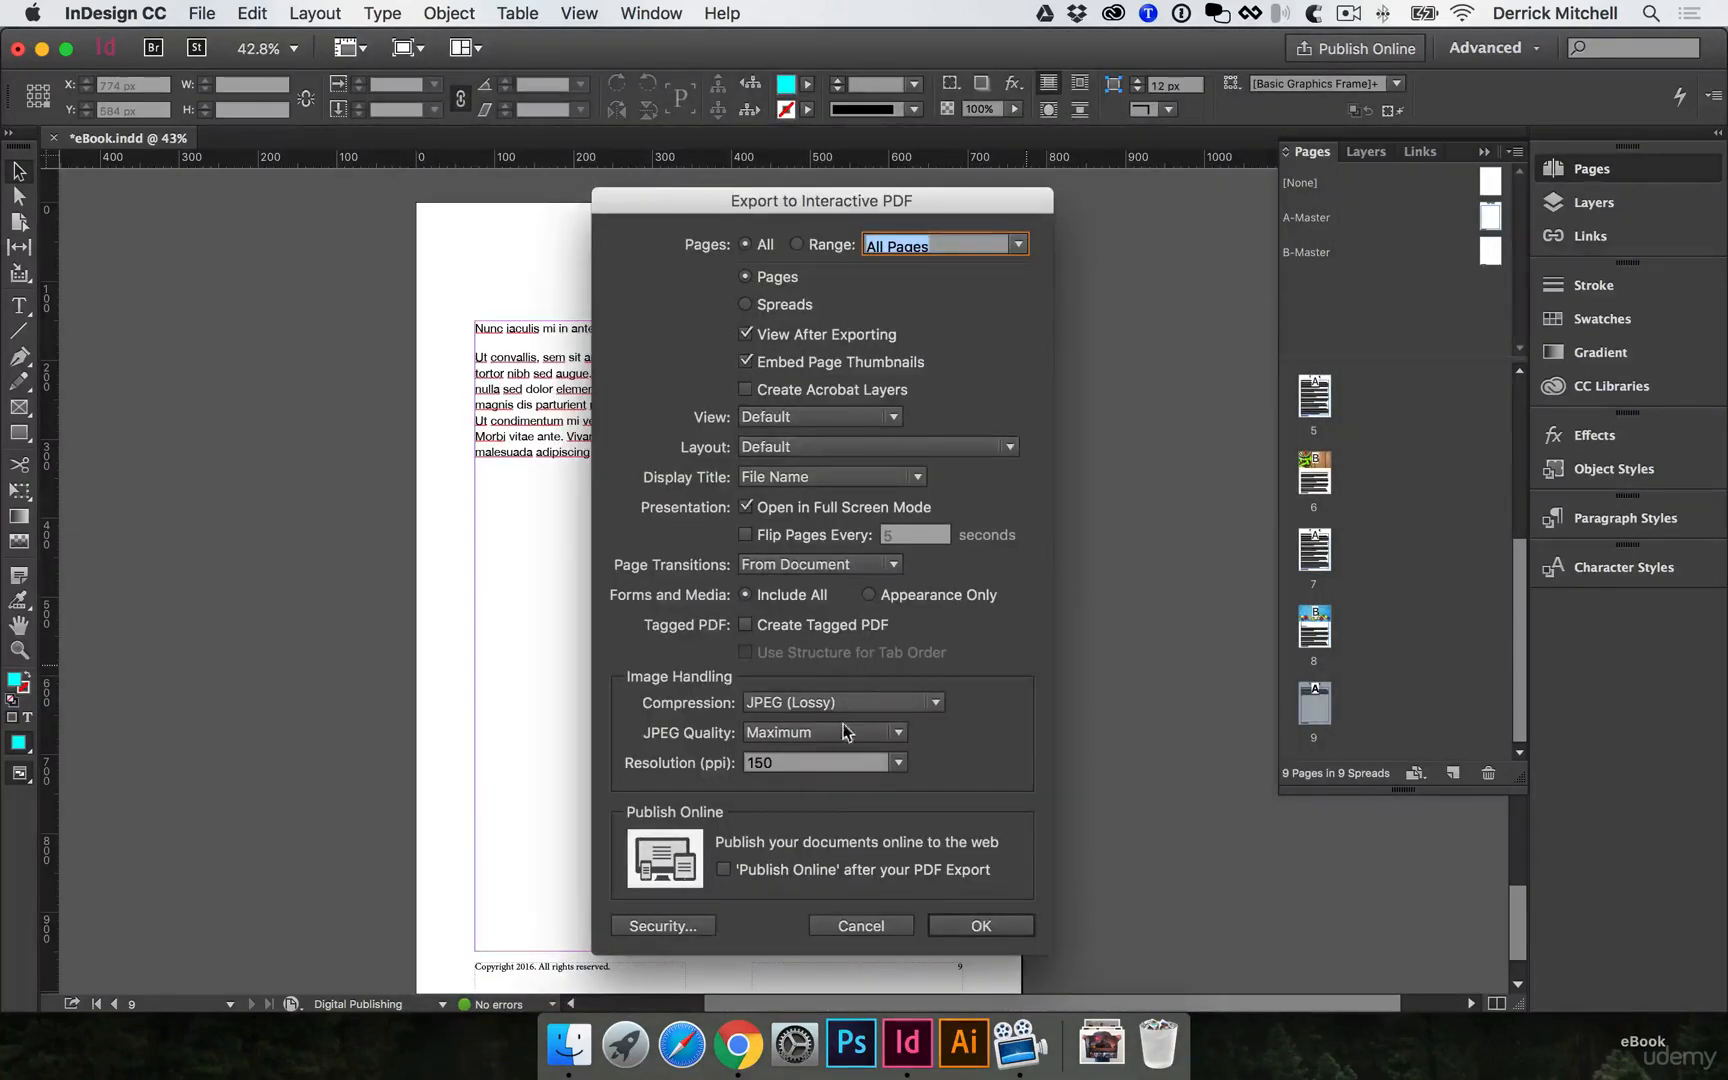
pyautogui.click(975, 925)
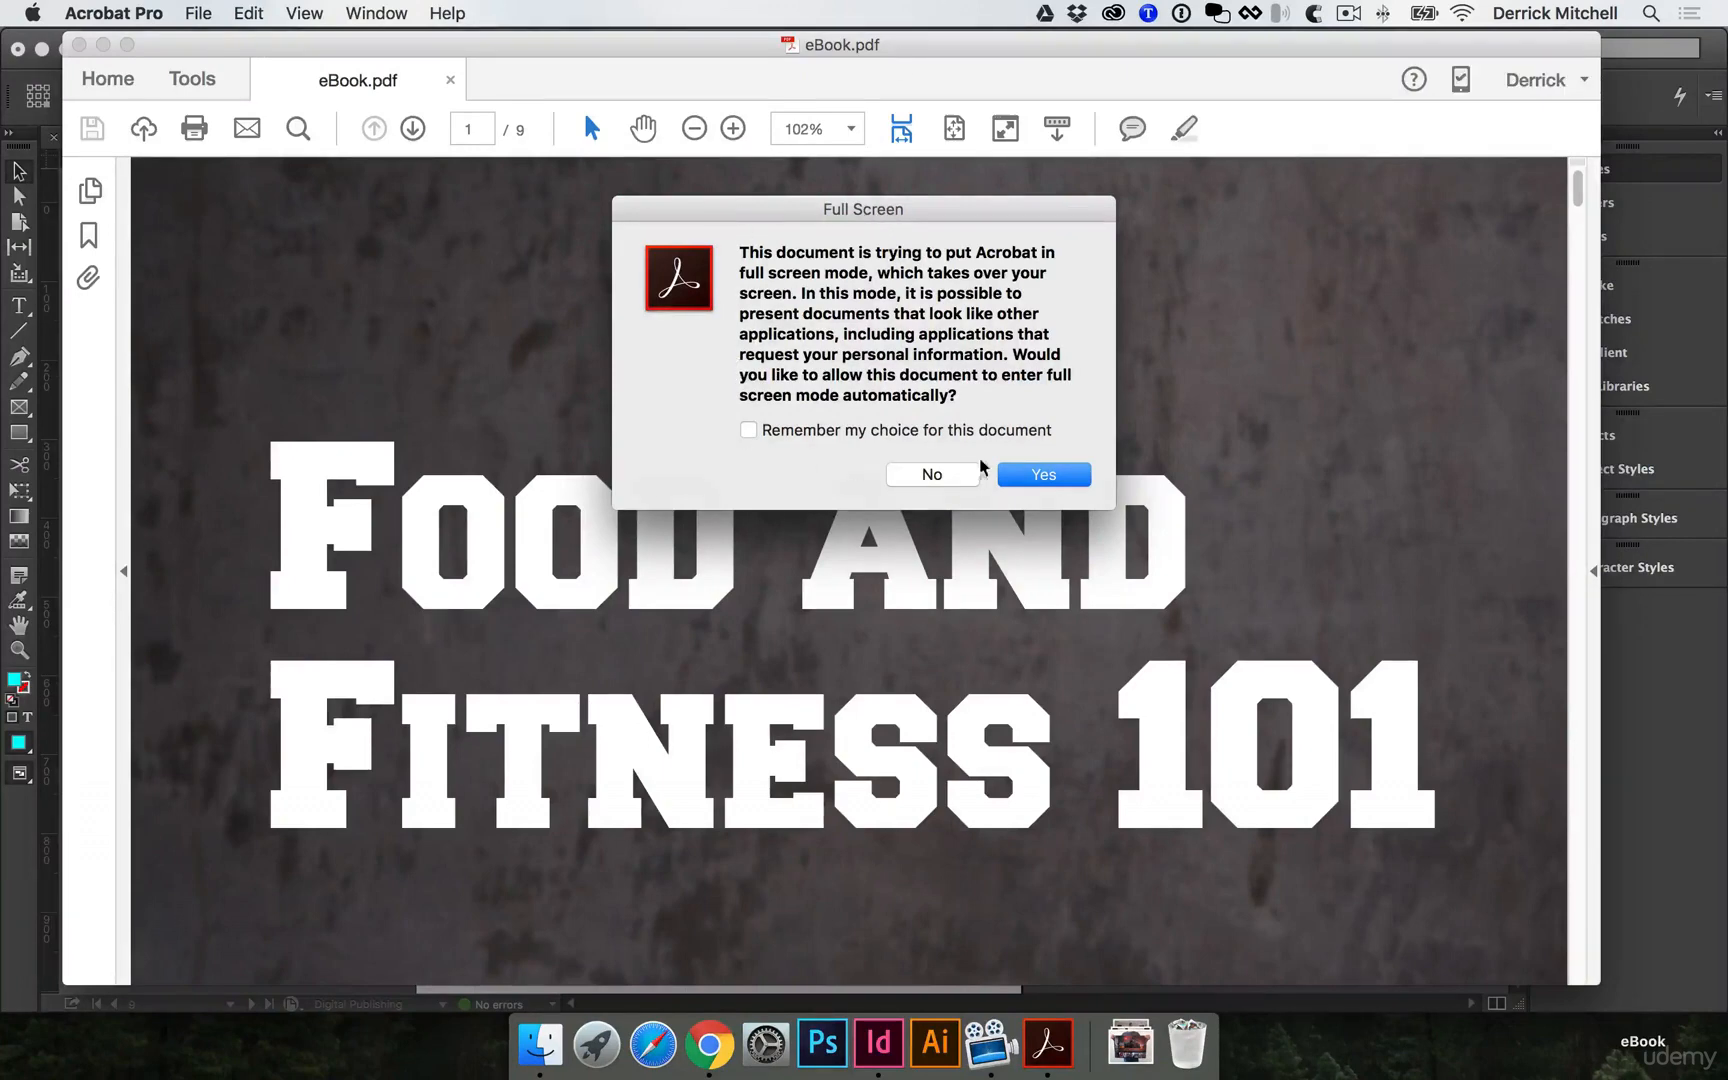
# Review the exported eBook.pdf in Acrobat full screen from the cover through page 9, and close it to return to InDesign.
pyautogui.click(1030, 475)
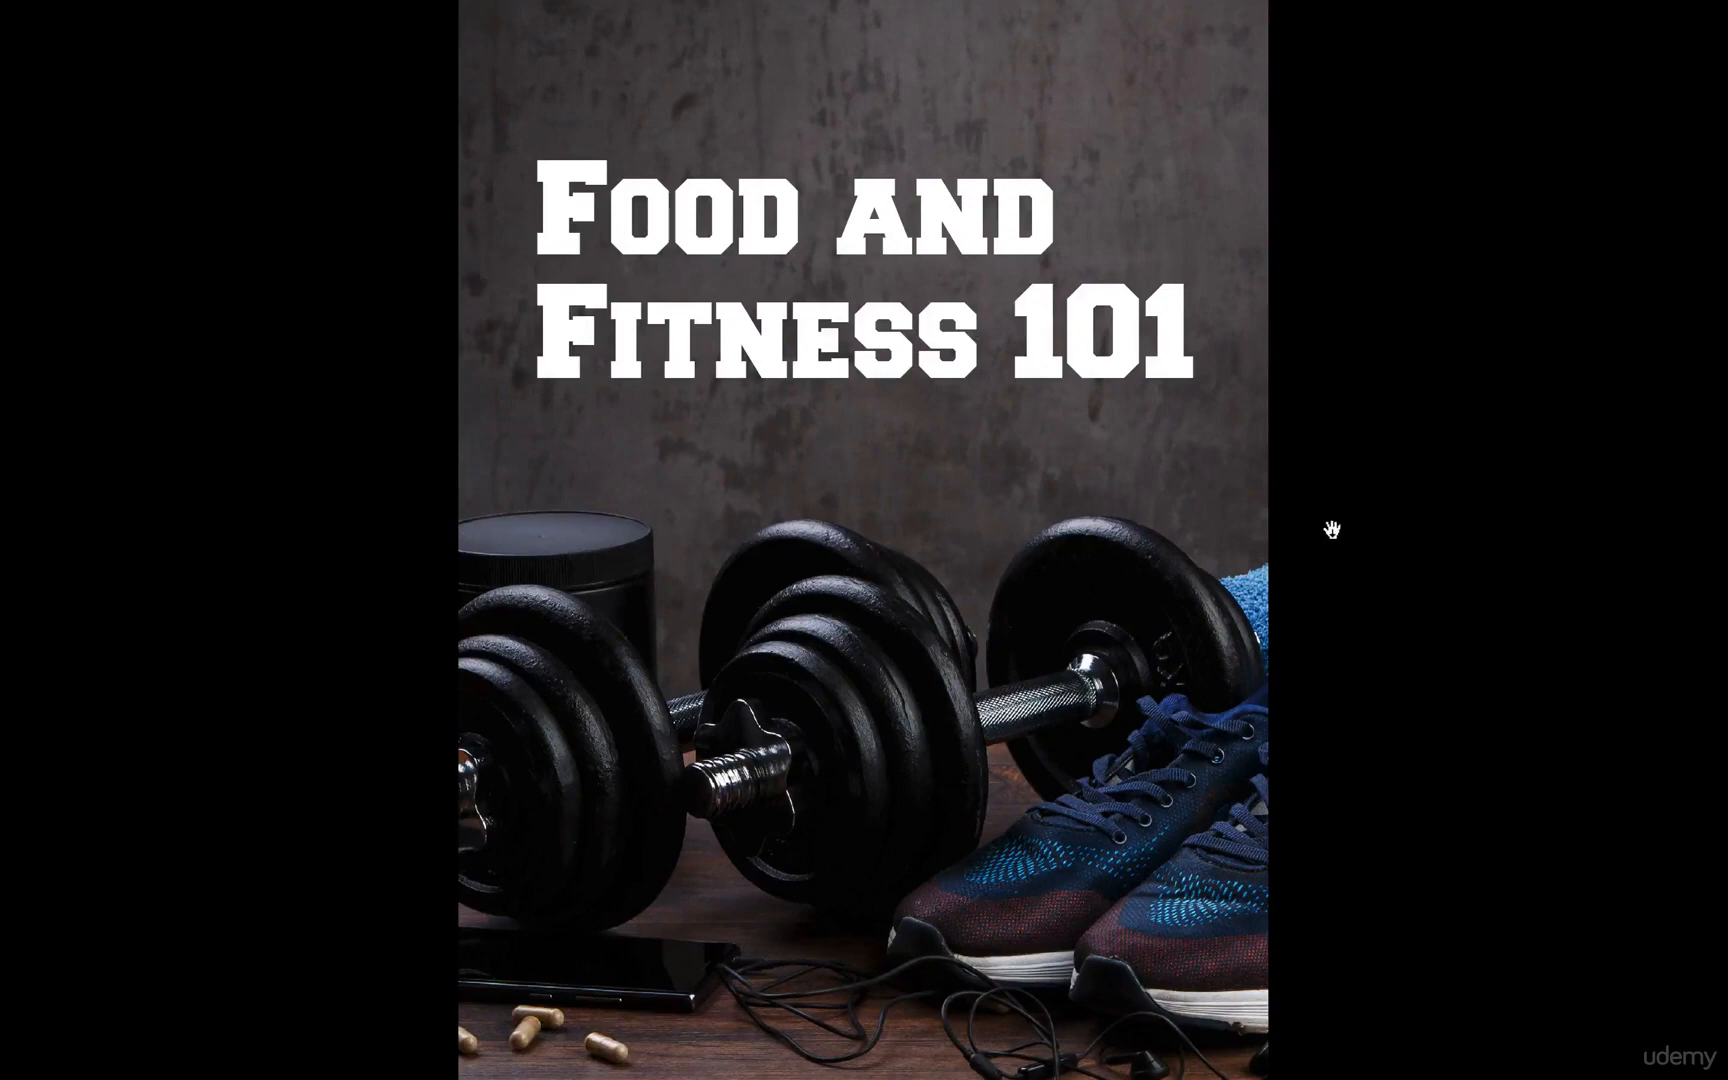
pyautogui.press('Right')
pyautogui.press('Right')
pyautogui.press('Right')
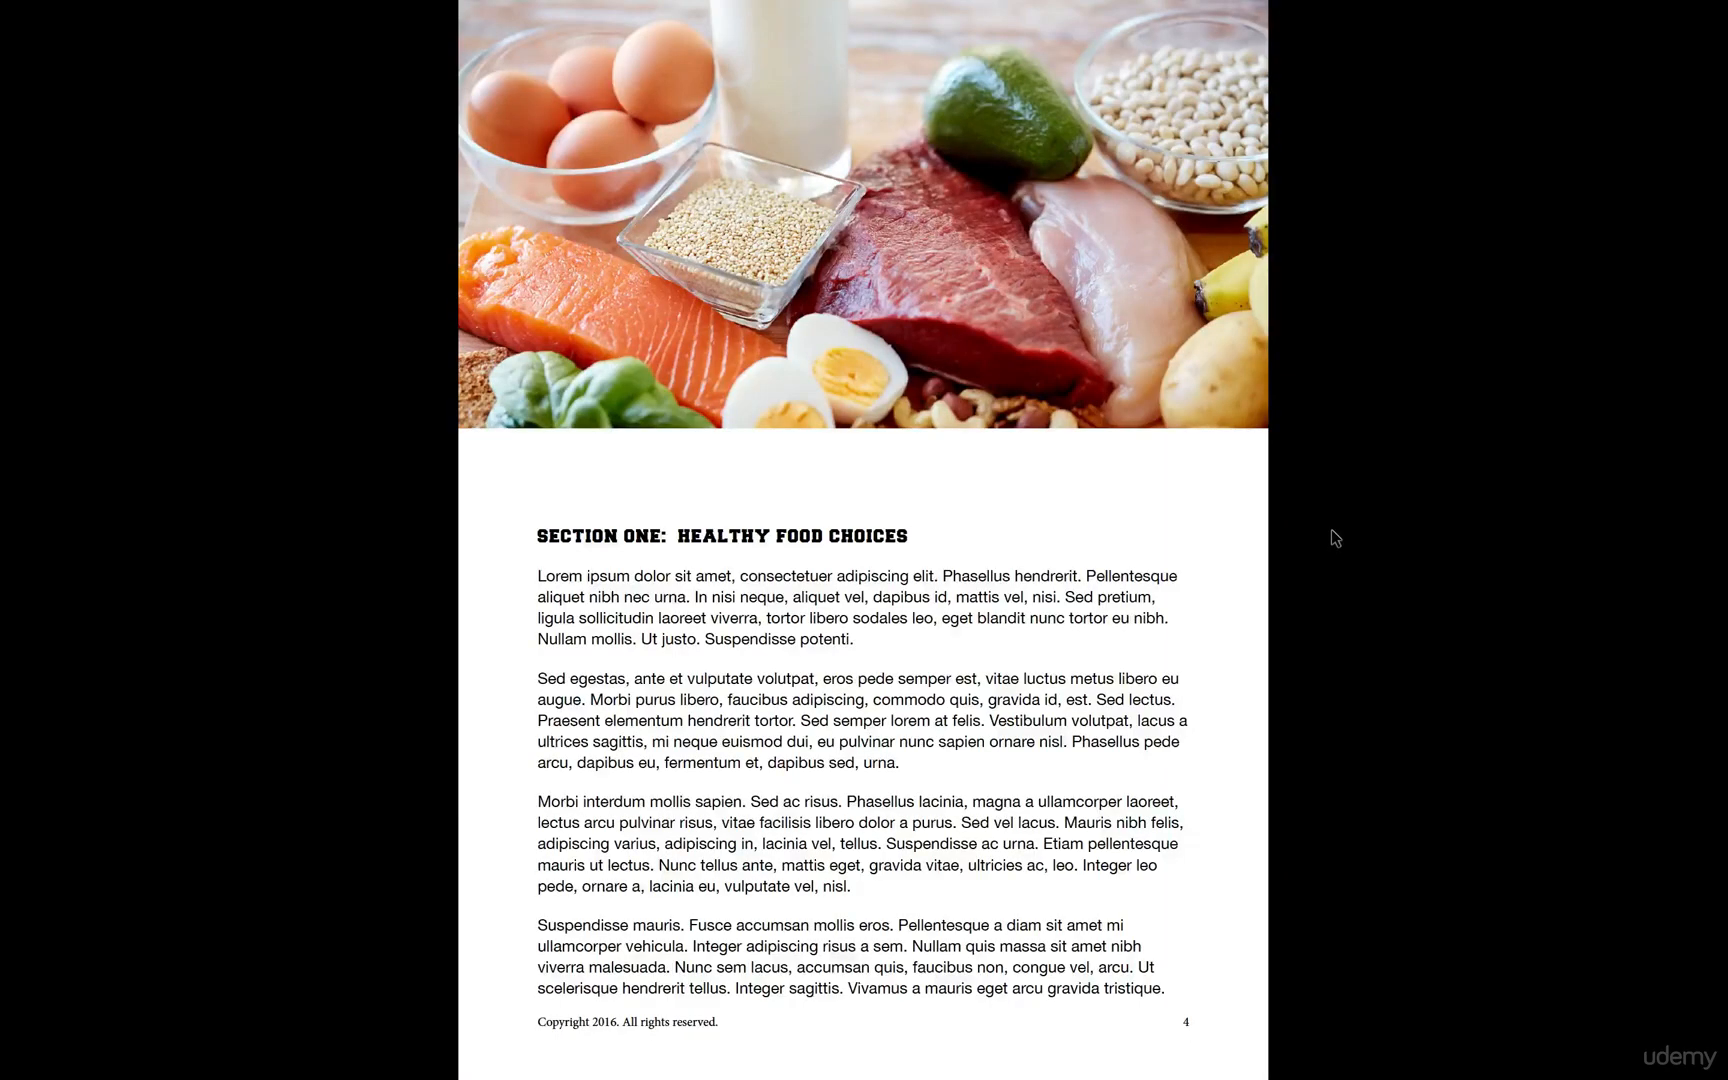
pyautogui.press('Right')
pyautogui.press('Right')
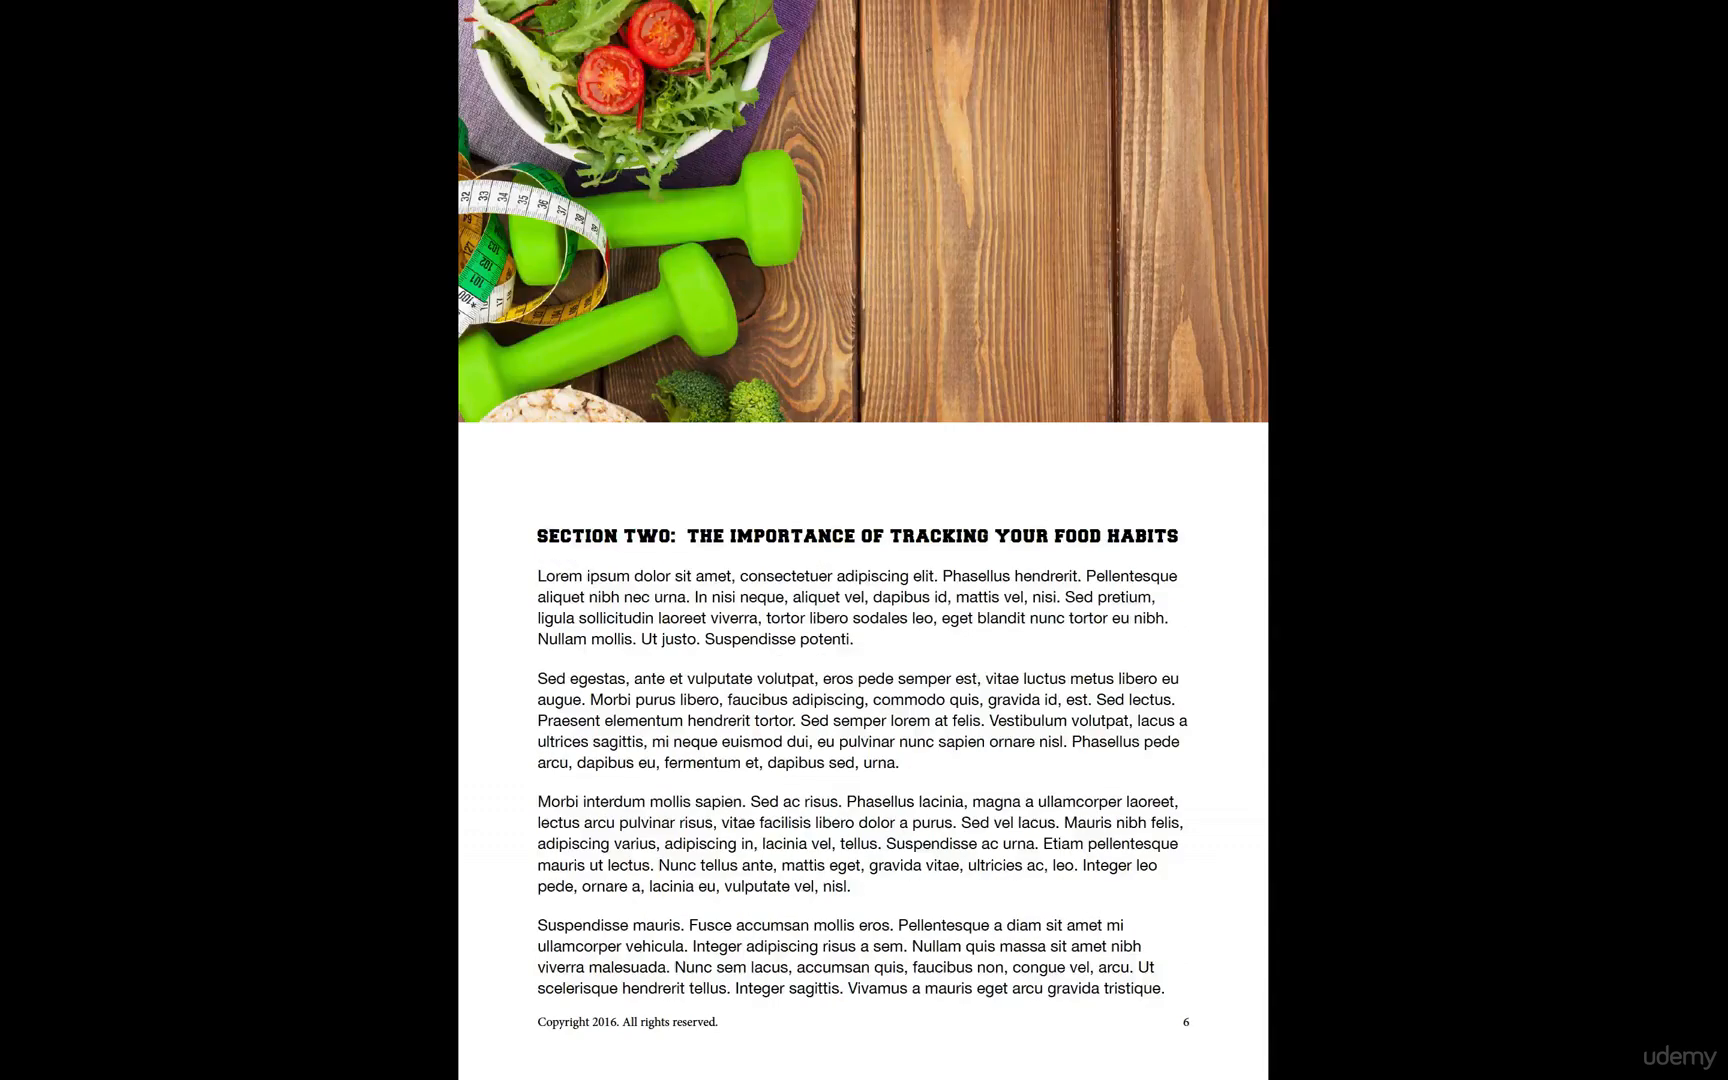
pyautogui.press('Right')
pyautogui.press('Right')
pyautogui.press('Right')
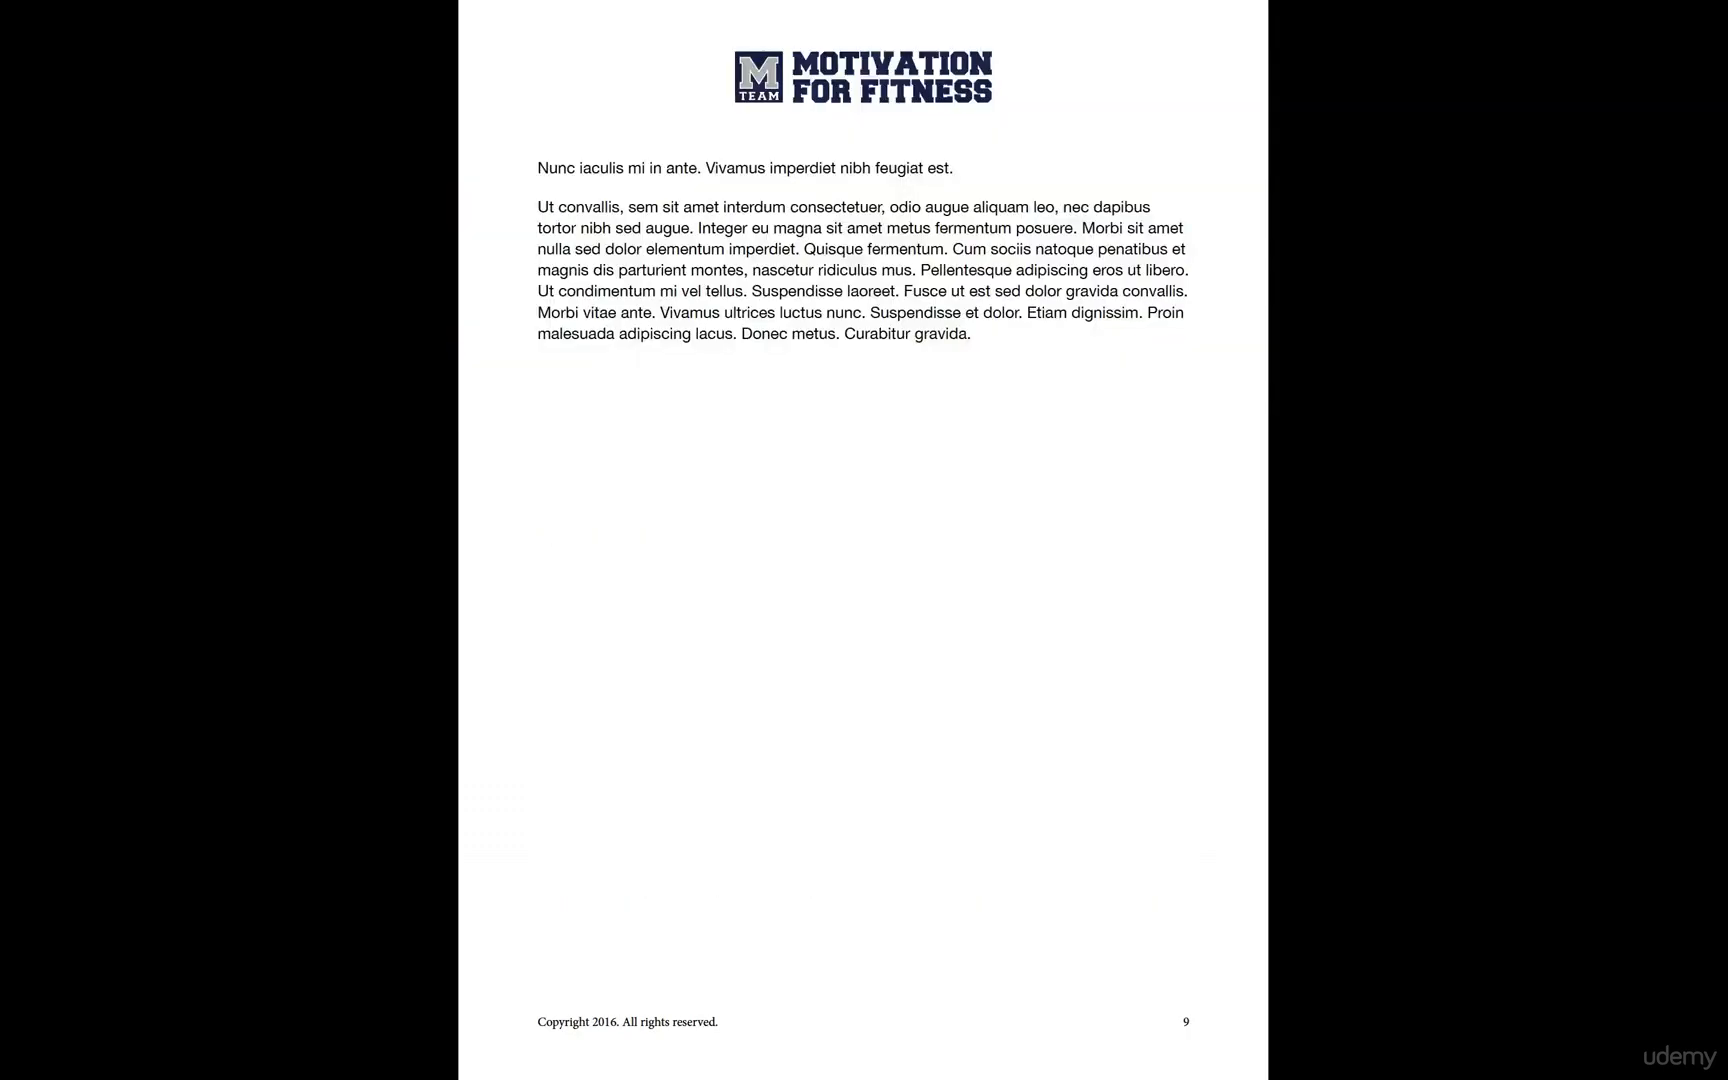
pyautogui.press('Right')
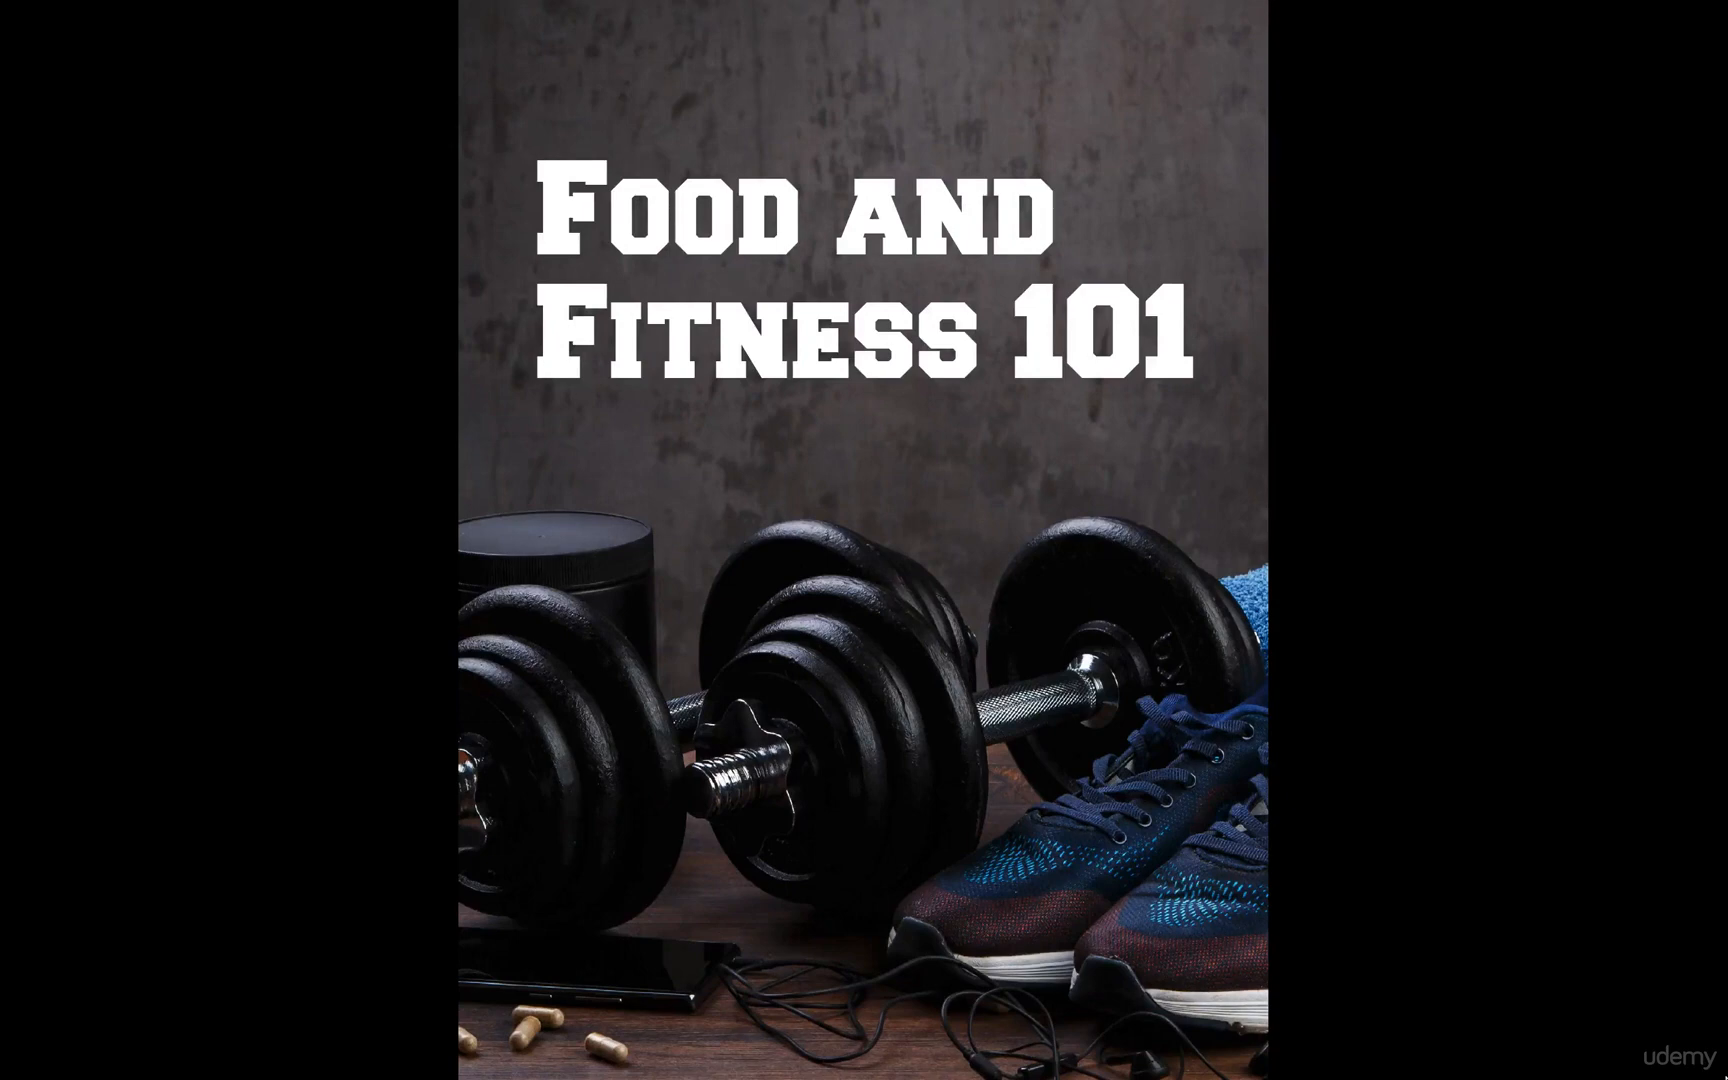
pyautogui.press('Escape')
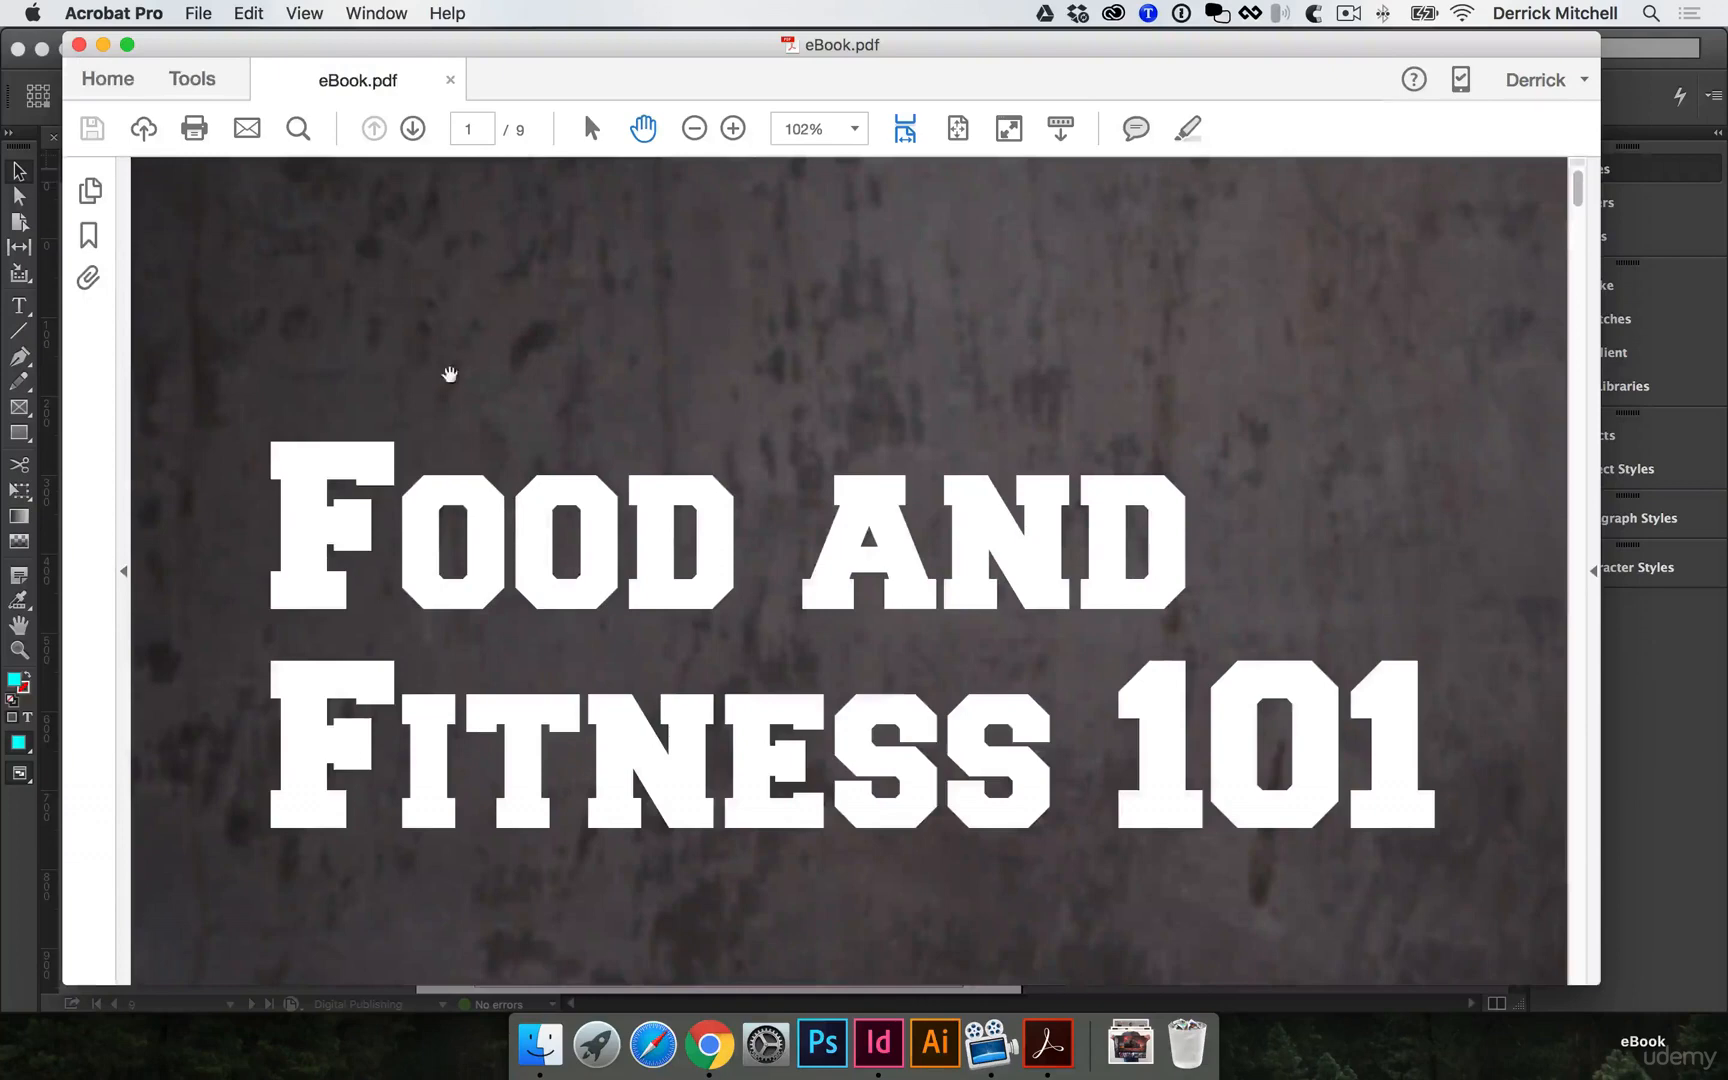
pyautogui.click(79, 44)
pyautogui.click(336, 301)
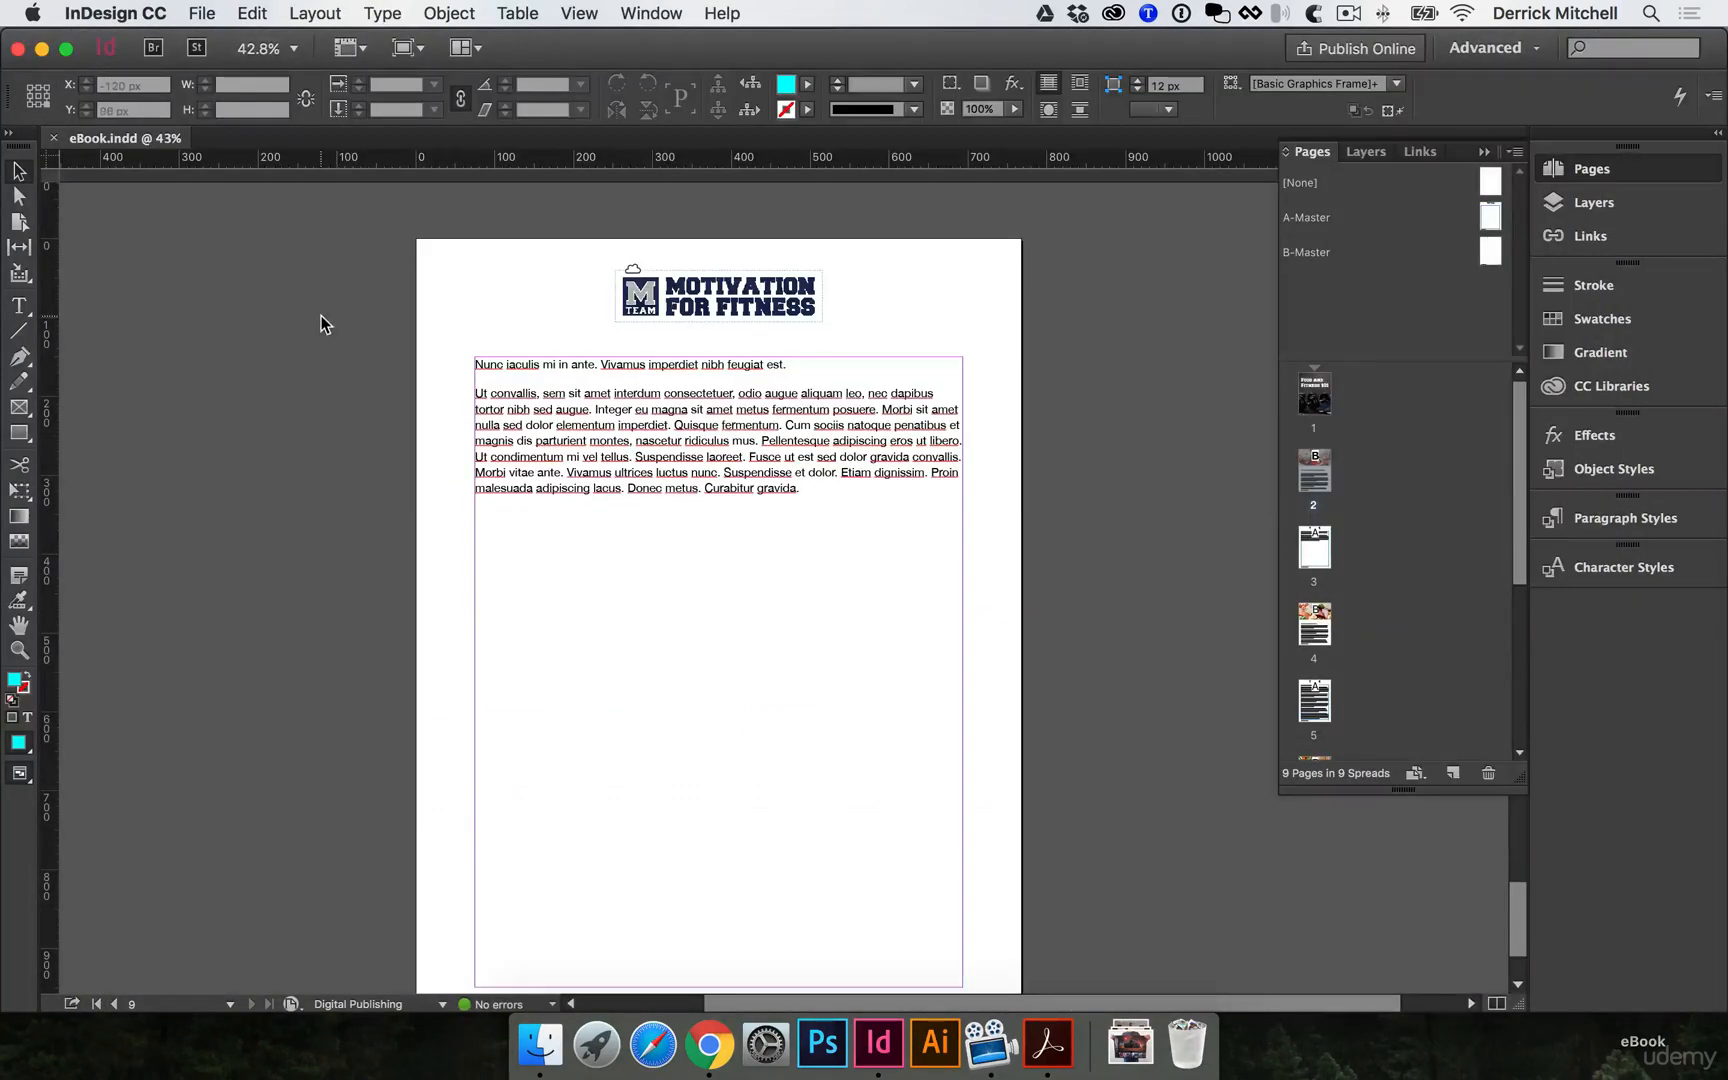
# Package the document as eBook Folder inside FINALS, including fonts, linked graphics, an IDML file and a High Quality Print PDF.
pyautogui.click(208, 13)
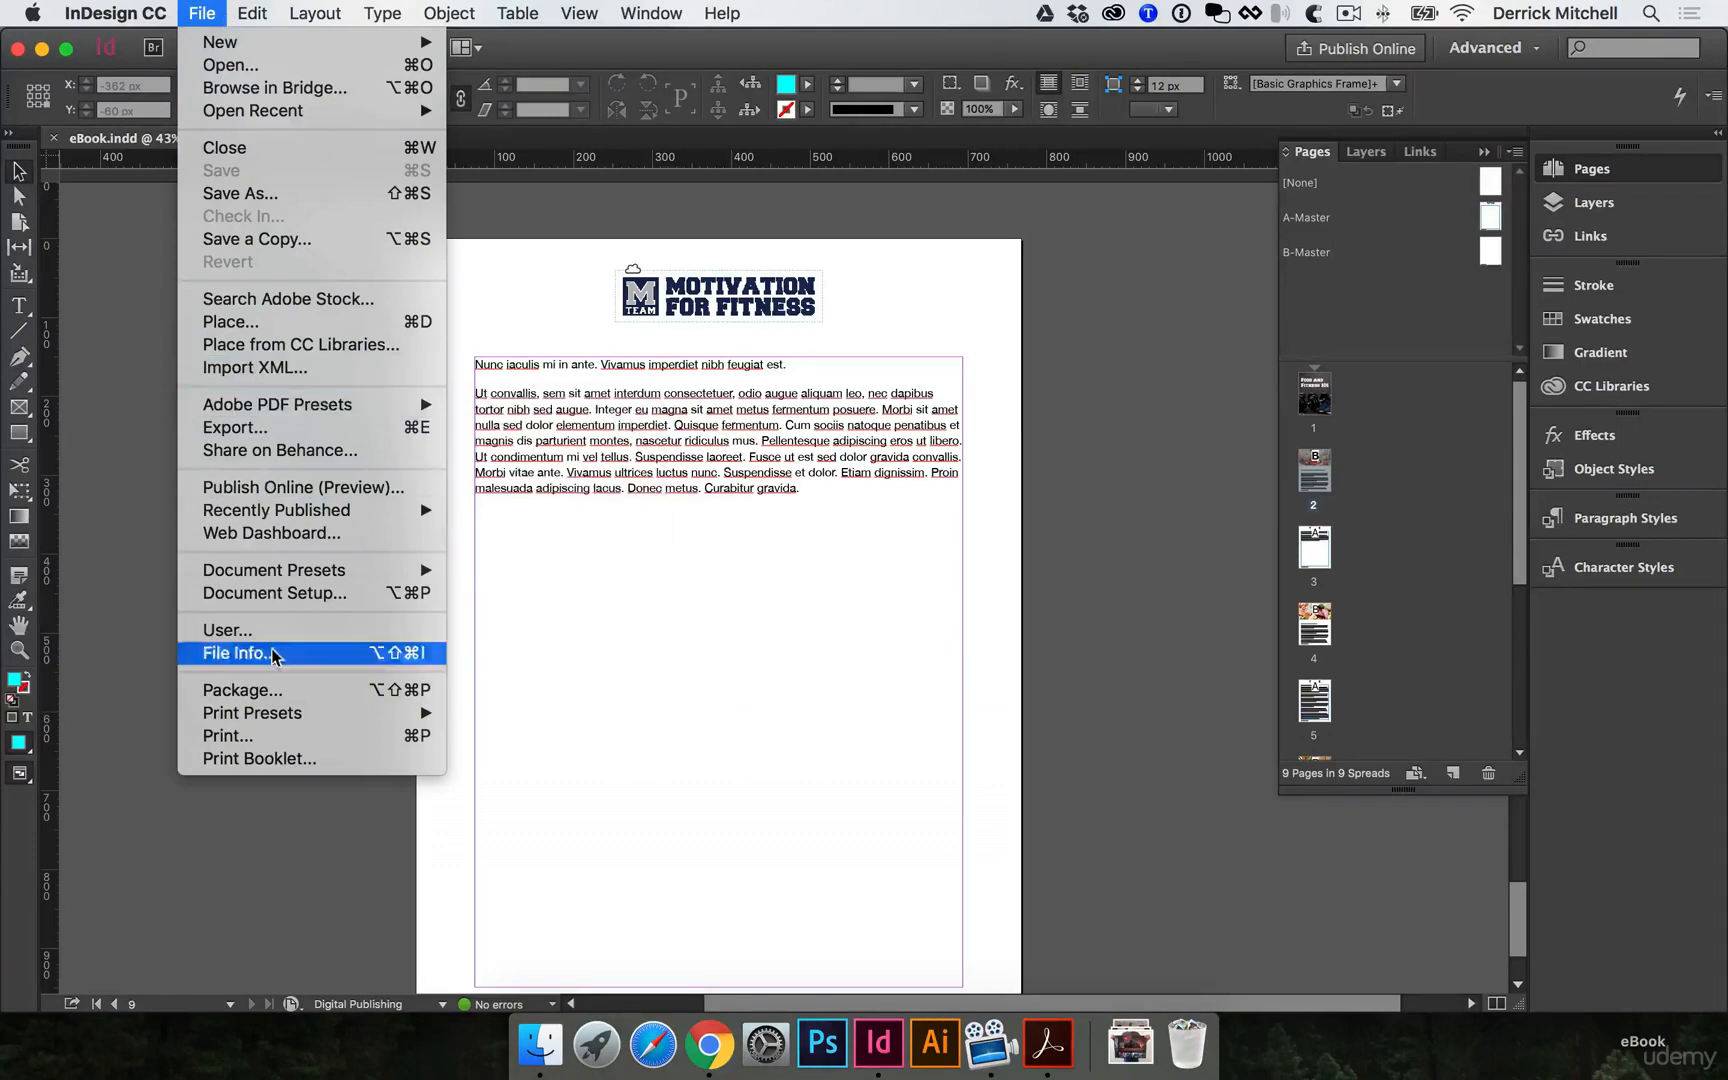
pyautogui.click(243, 690)
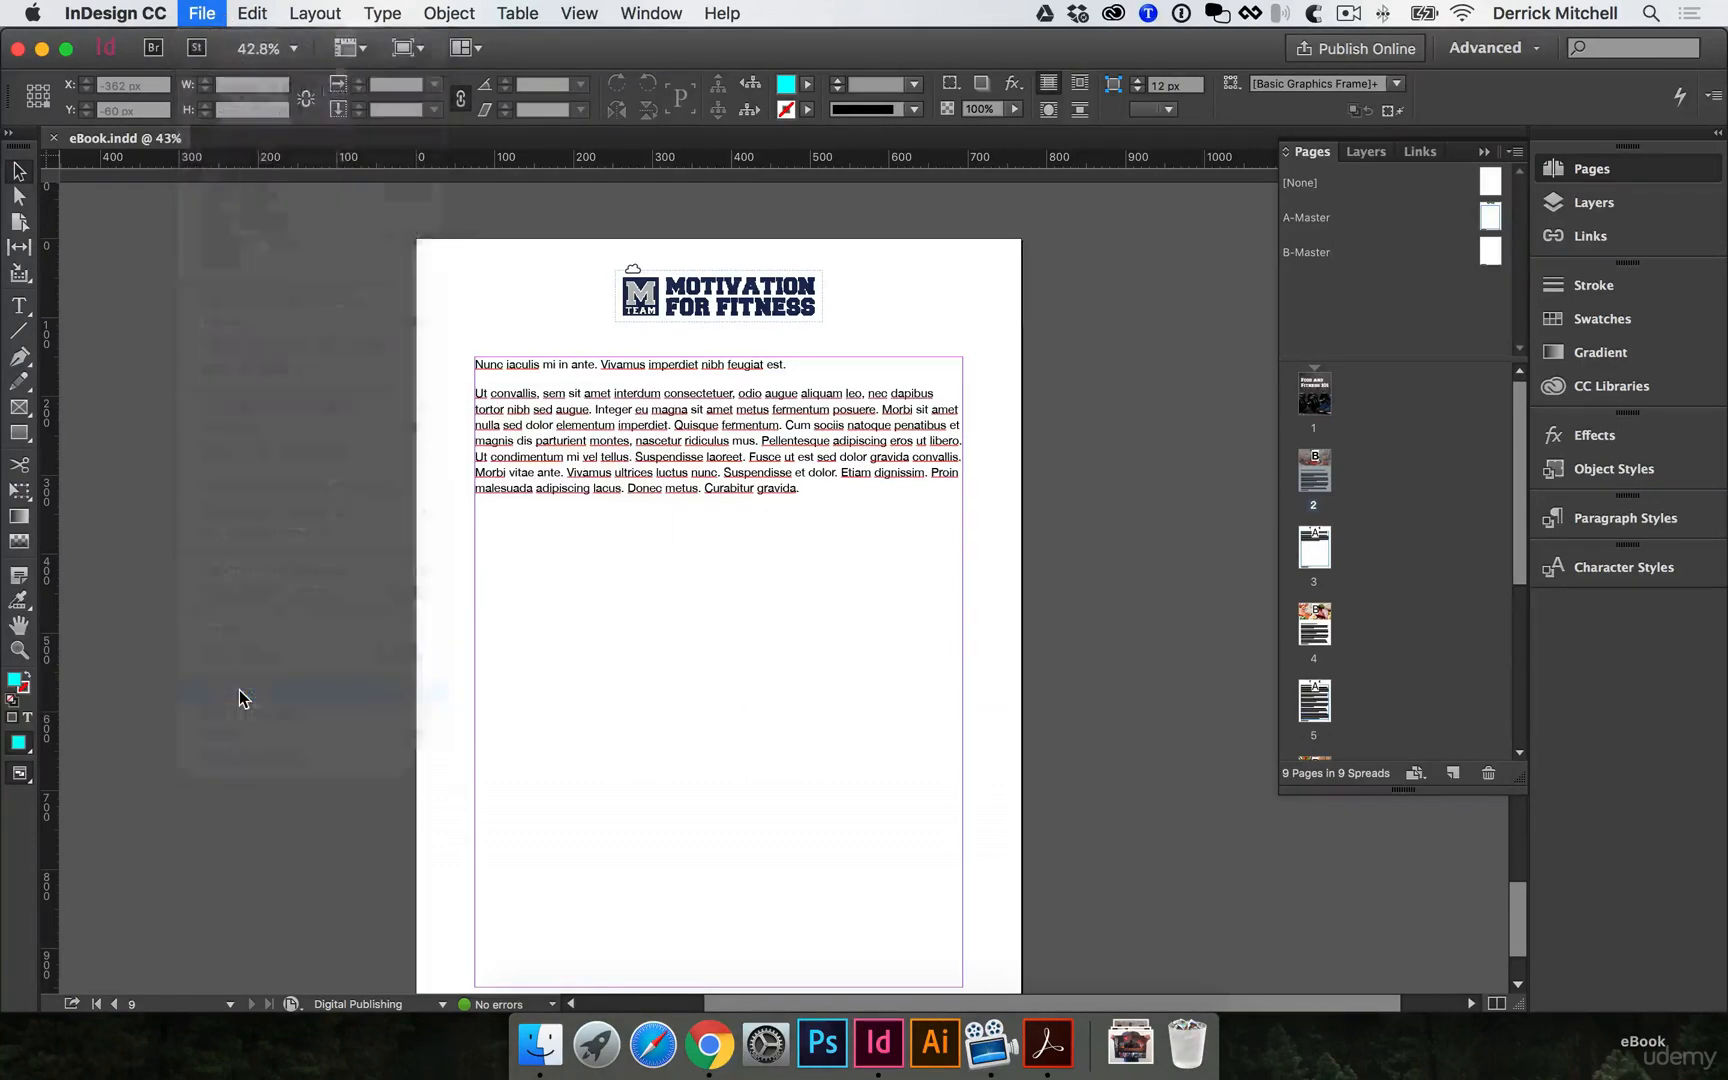
pyautogui.moveTo(866, 322); pyautogui.dragTo(744, 356)
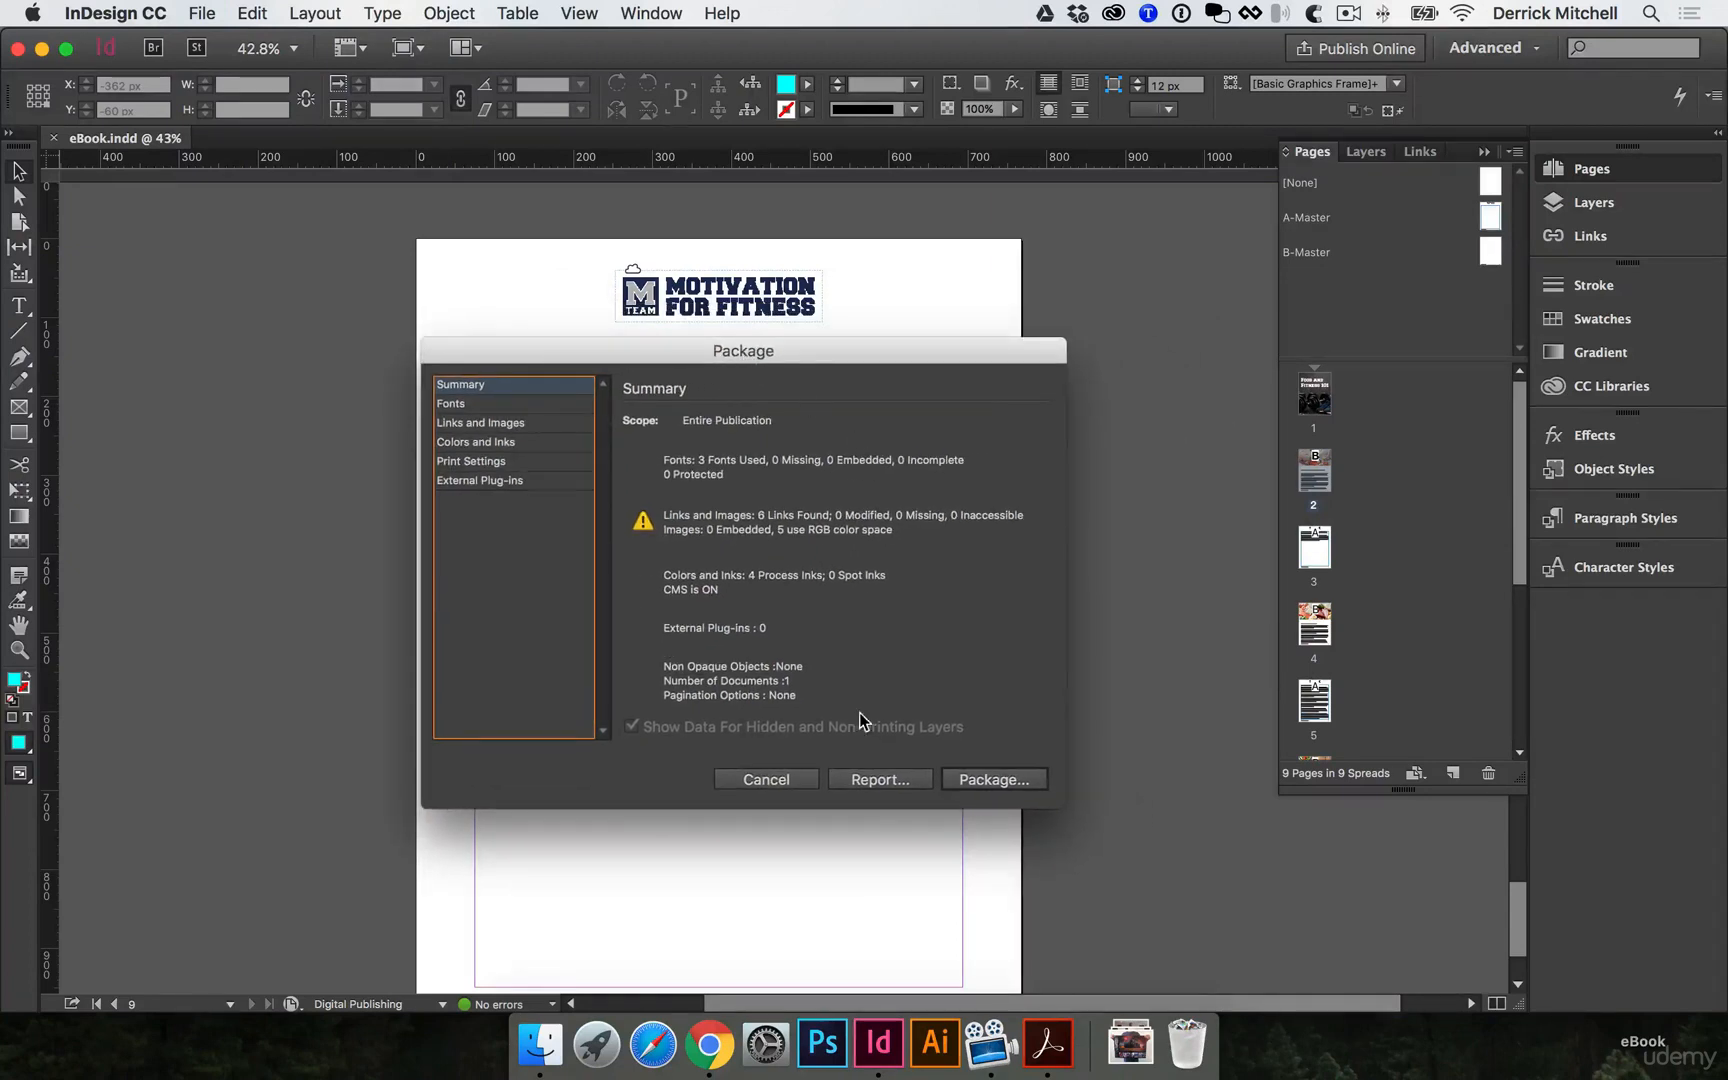
pyautogui.click(987, 783)
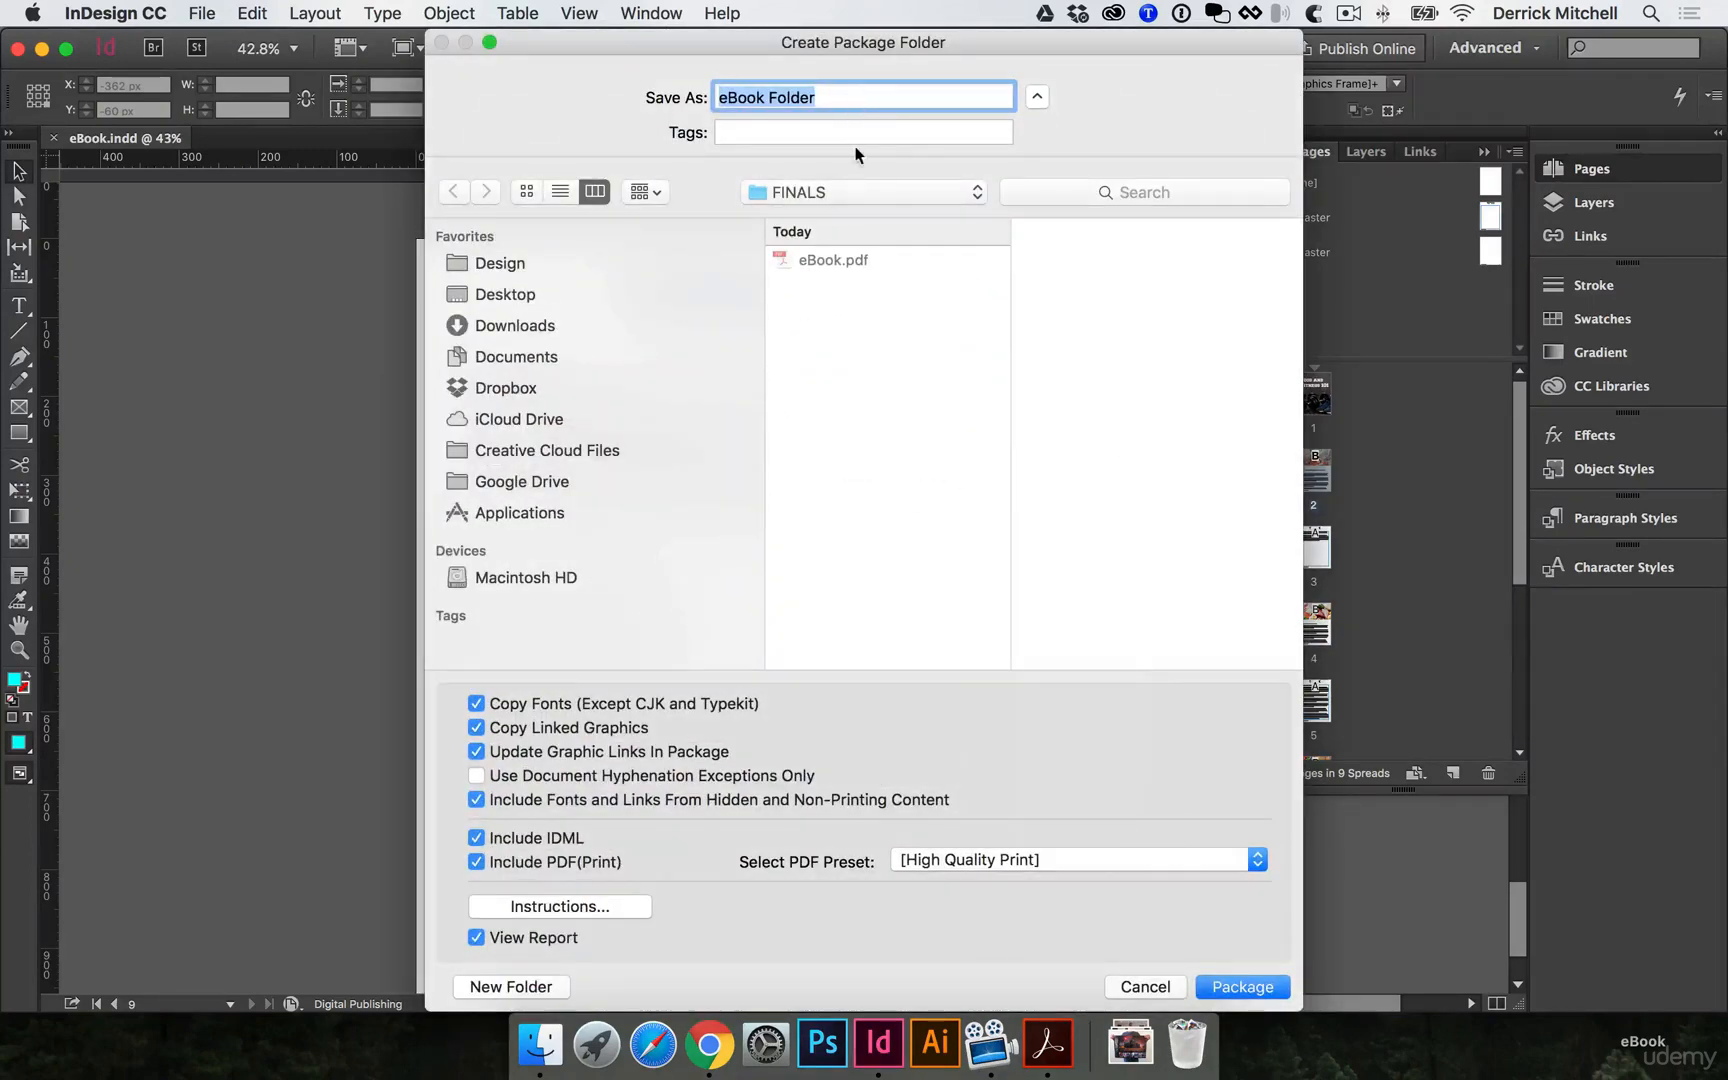
pyautogui.click(876, 346)
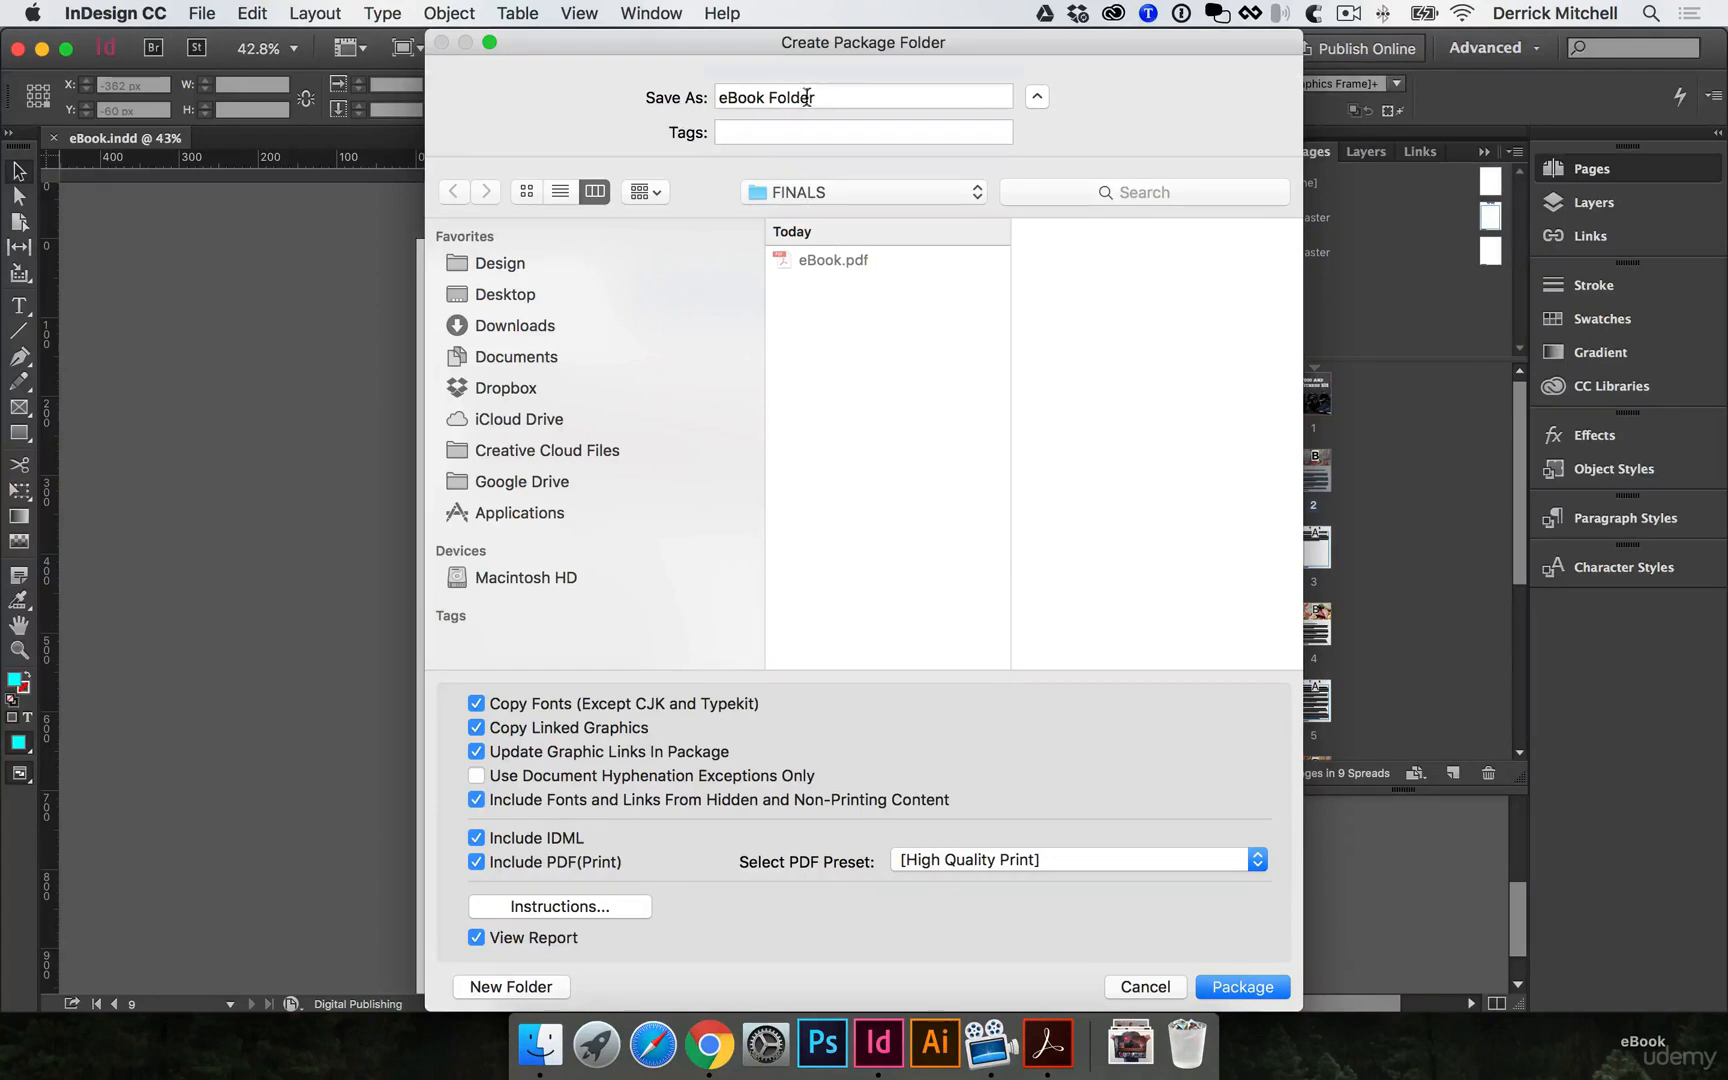
pyautogui.moveTo(807, 96); pyautogui.dragTo(705, 101)
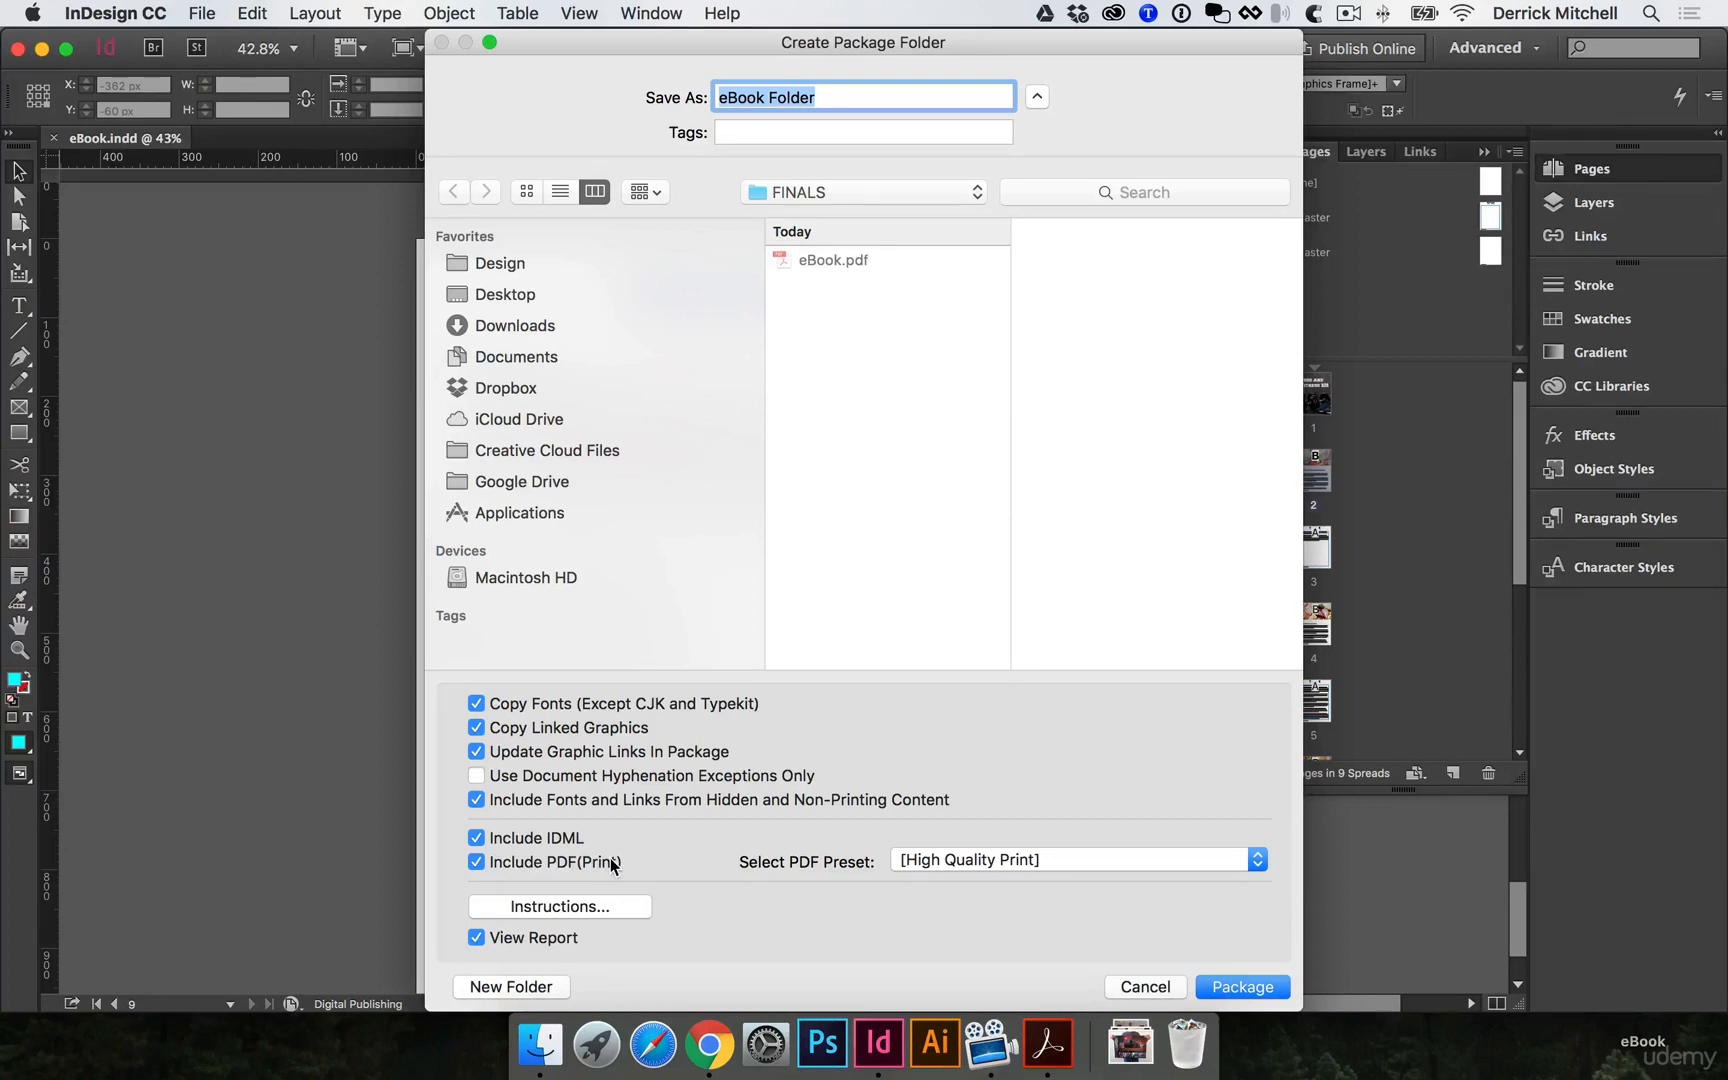
pyautogui.click(1247, 990)
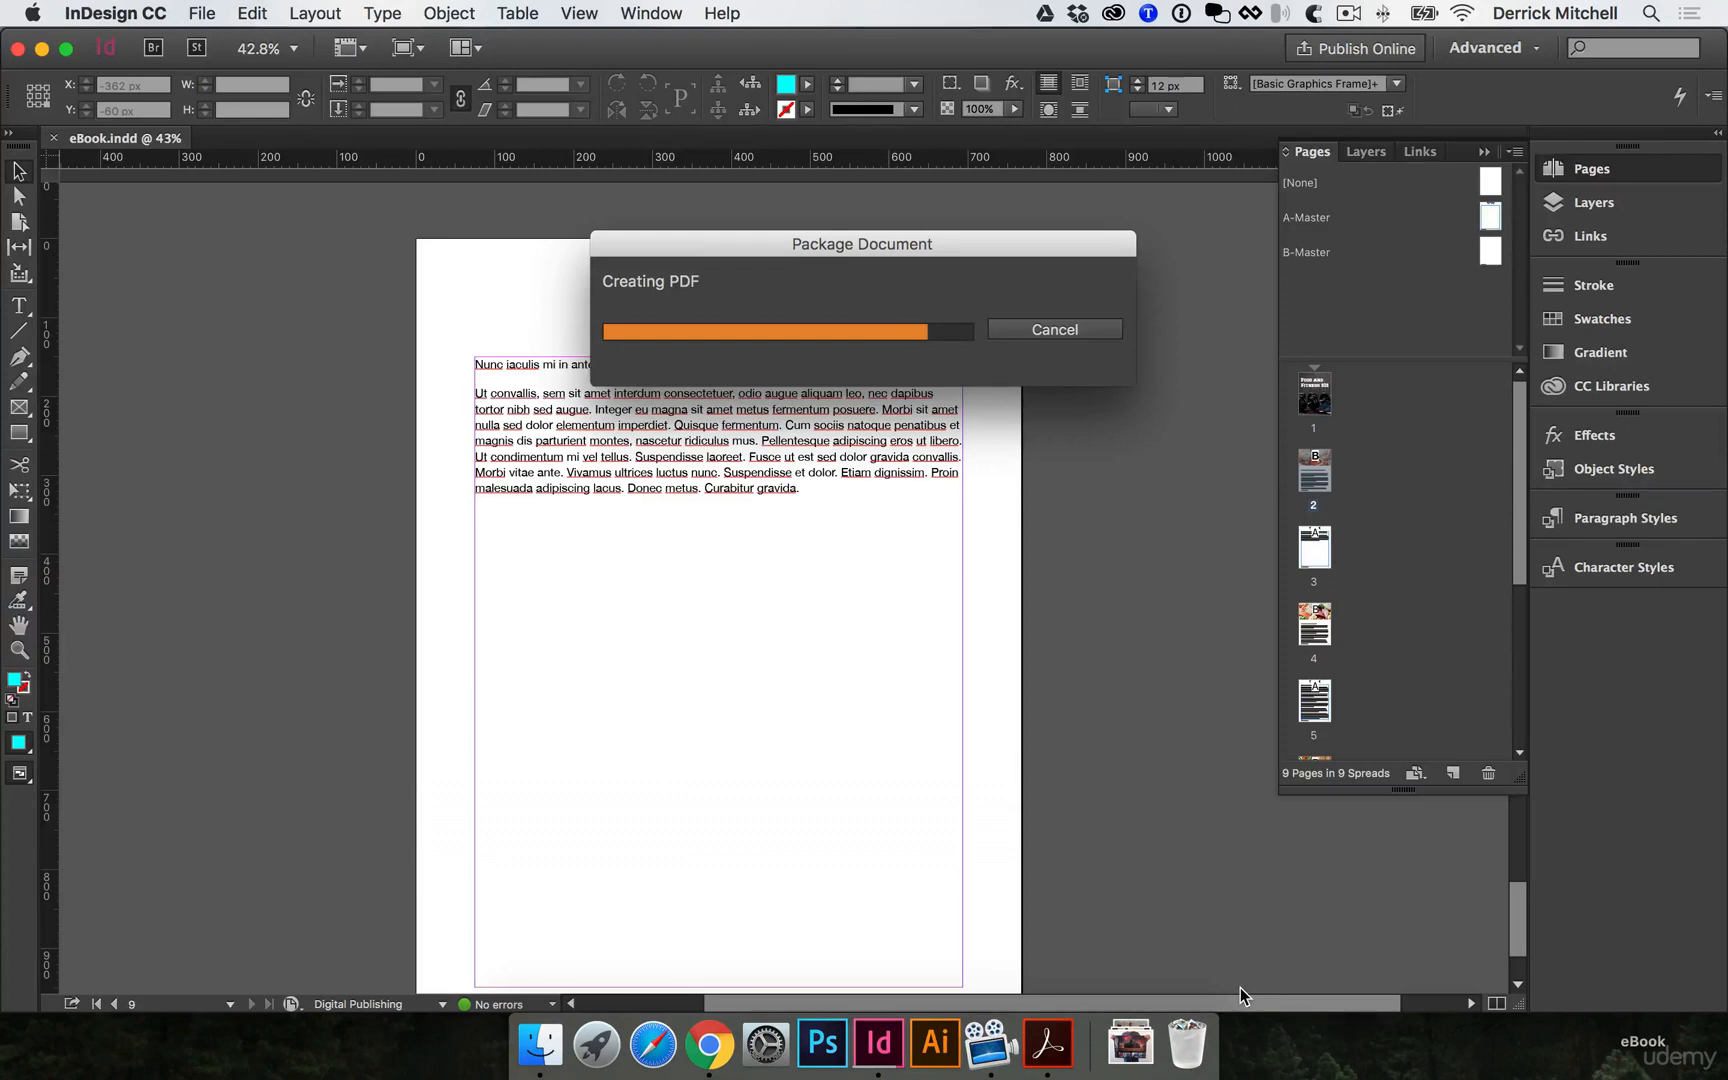
# Switch to Finder and inspect the packaged eBook Folder's Document fonts, eBook.idml and eBook.indd.
pyautogui.click(540, 1044)
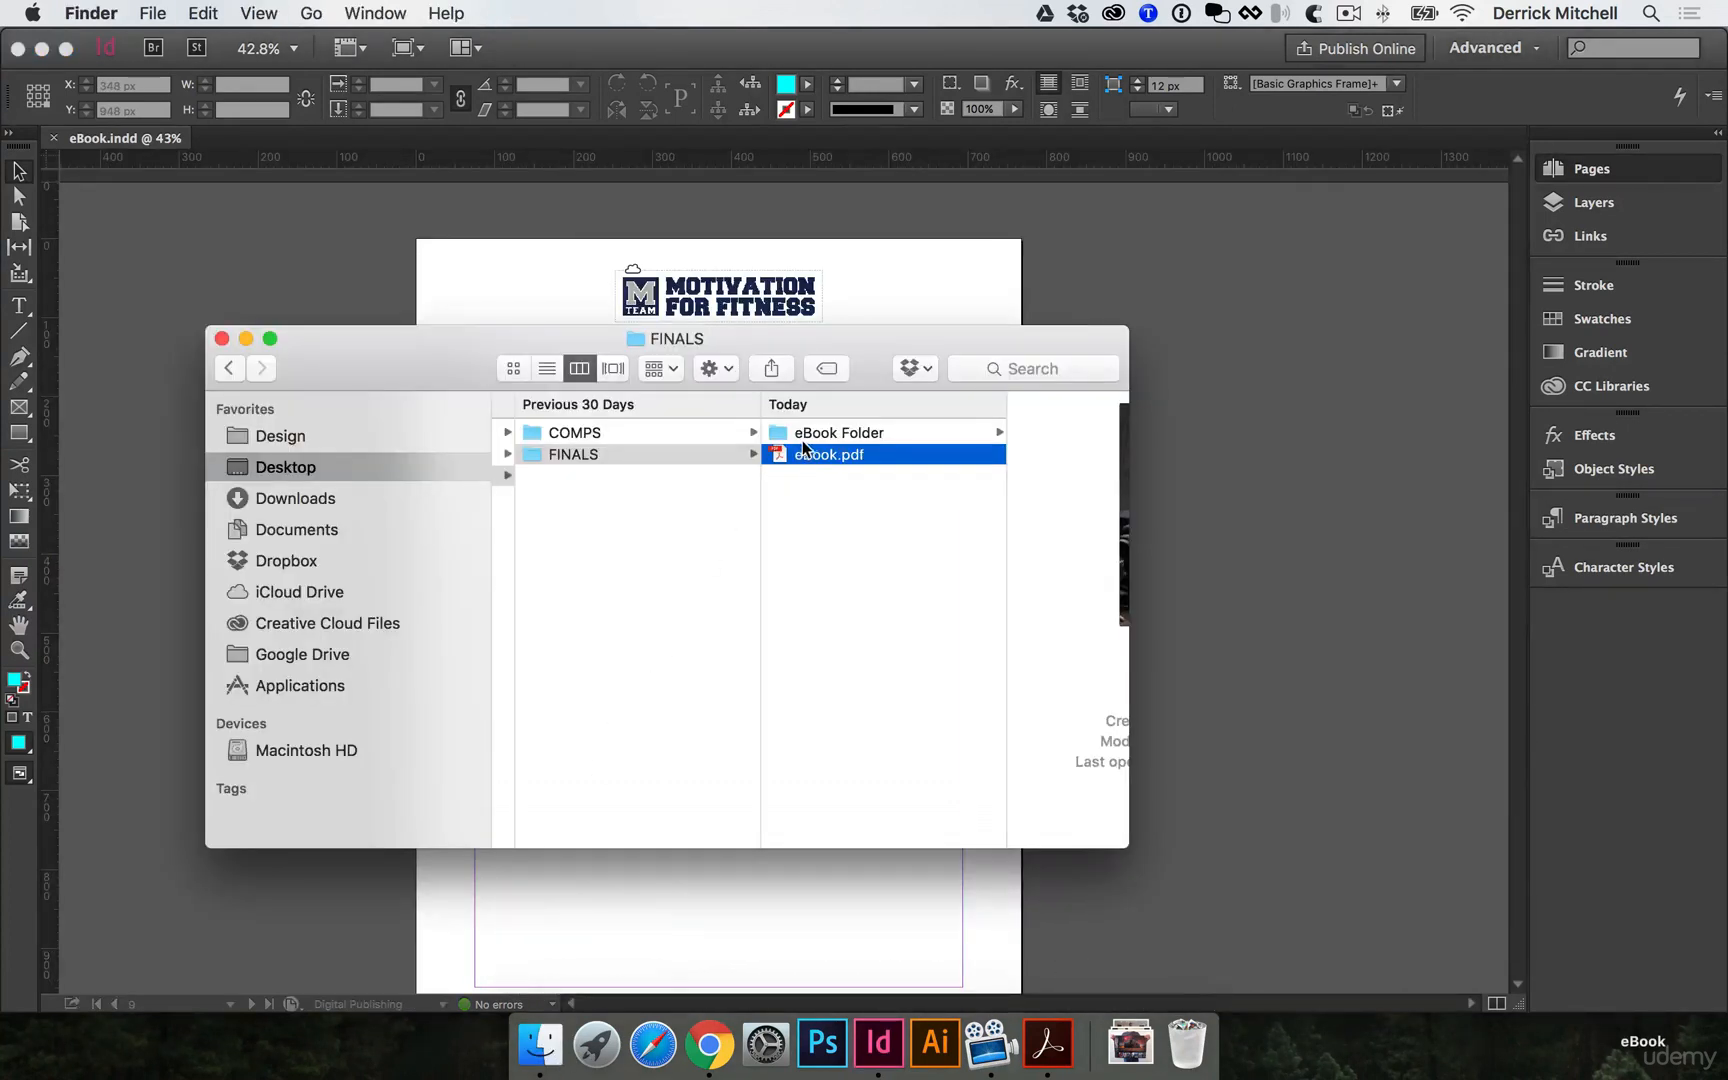
pyautogui.click(800, 434)
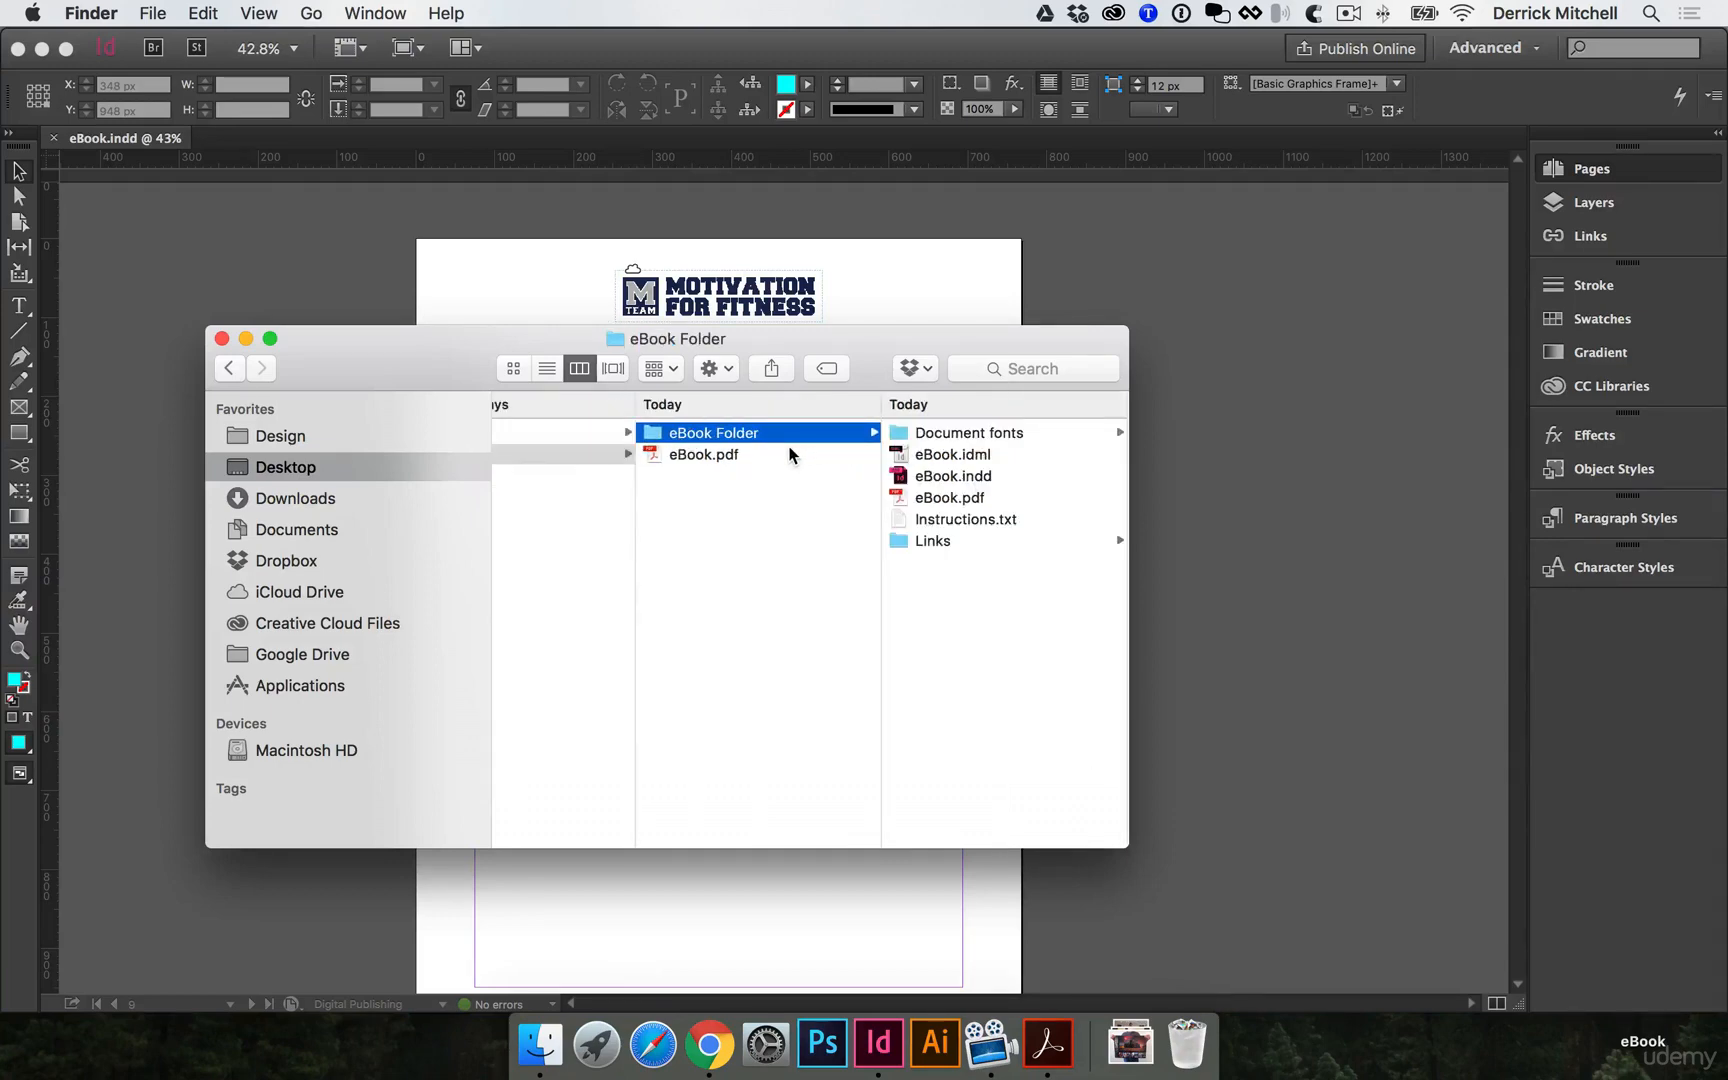
pyautogui.click(964, 434)
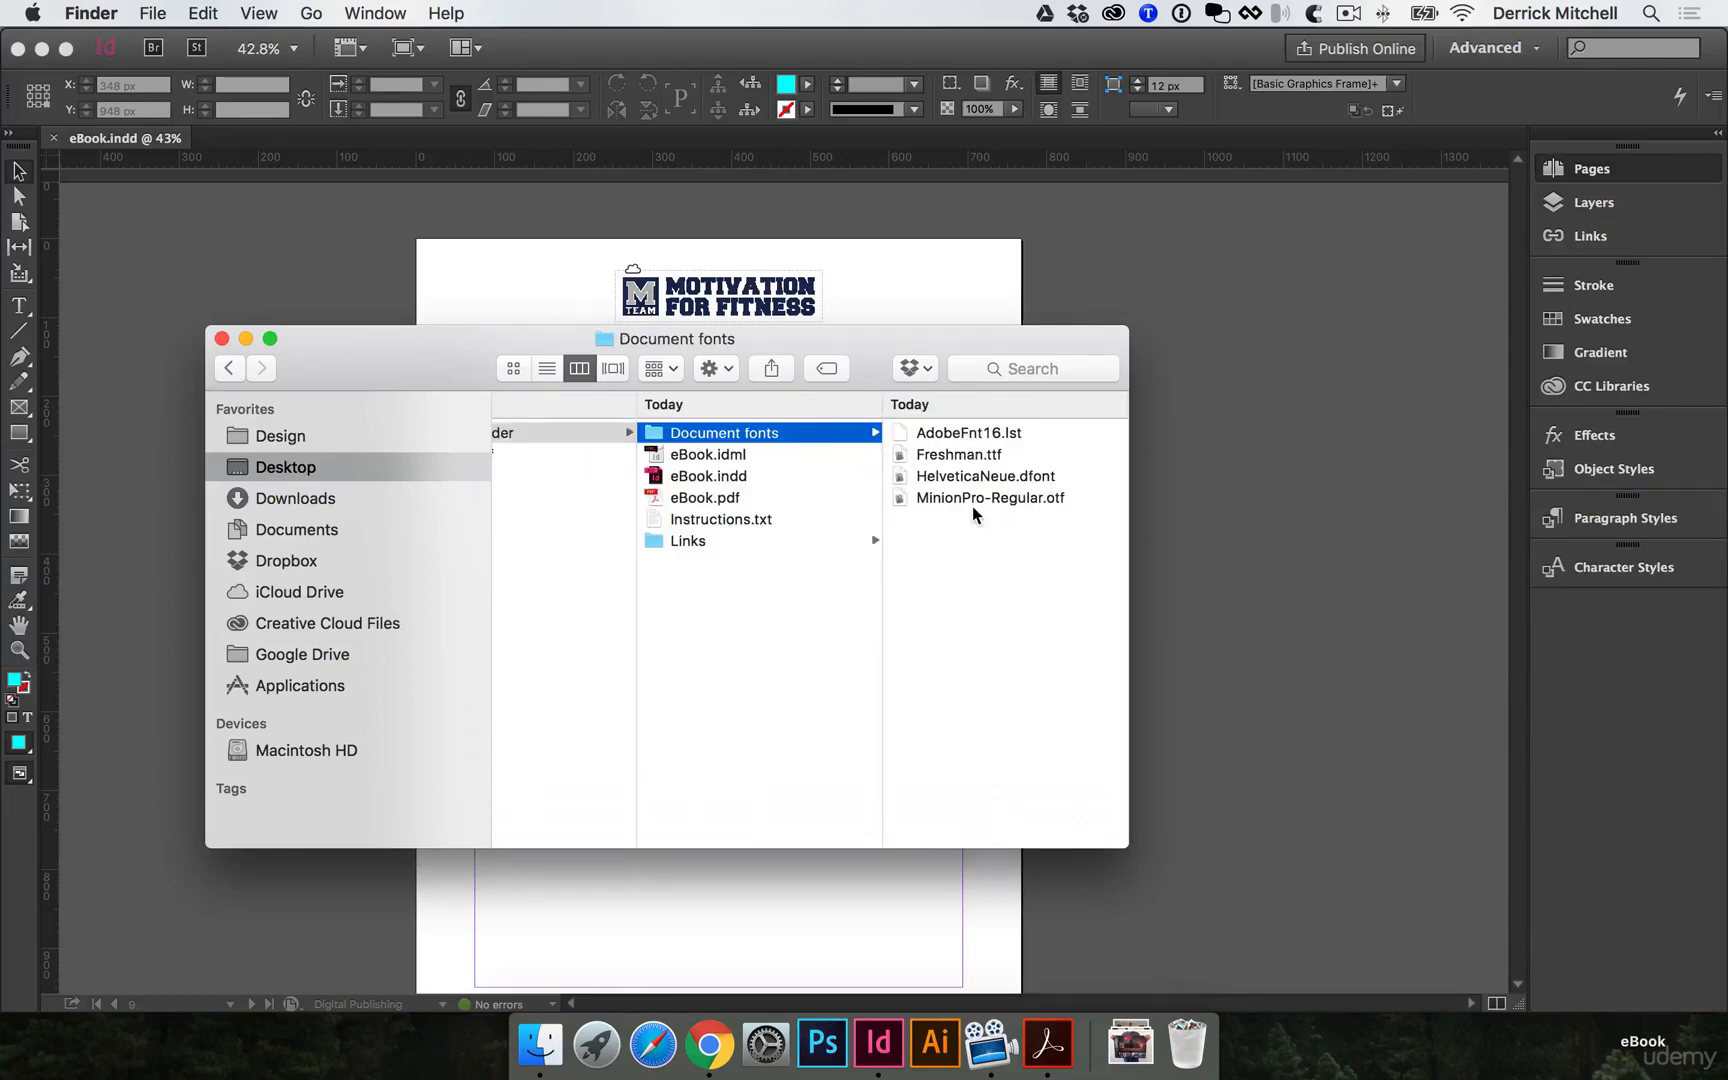
pyautogui.click(749, 458)
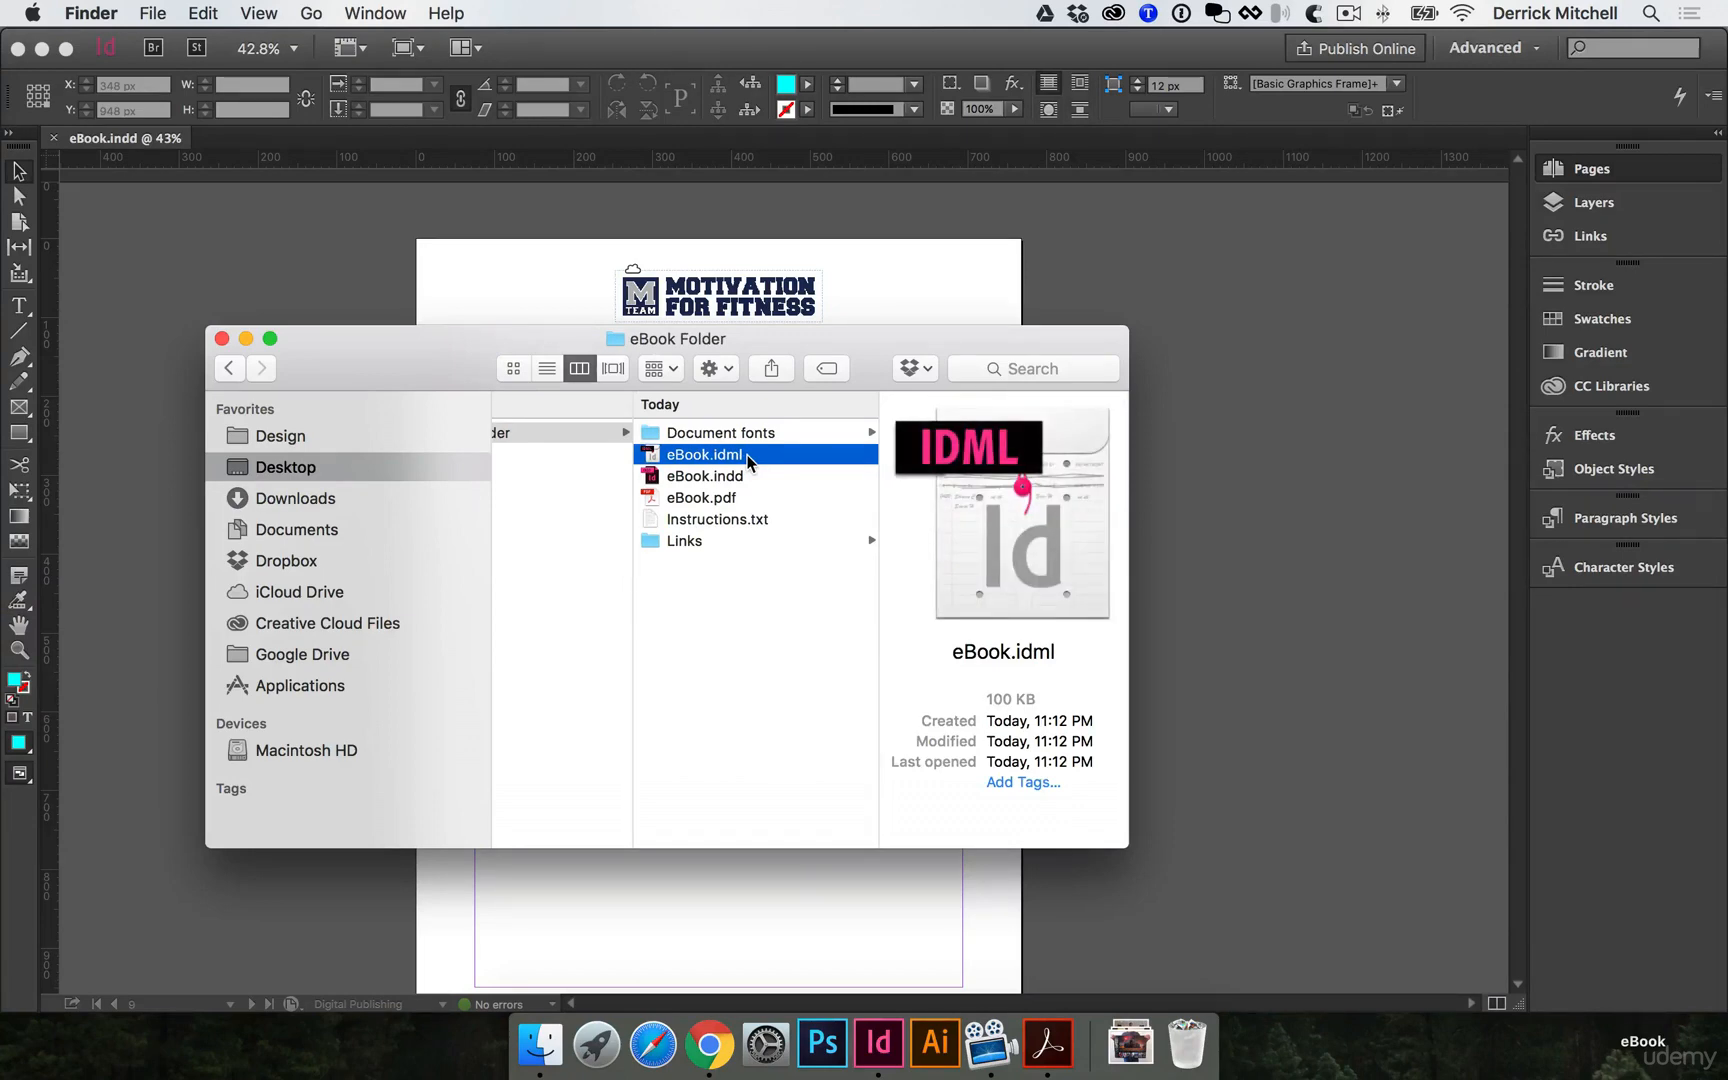
pyautogui.click(720, 477)
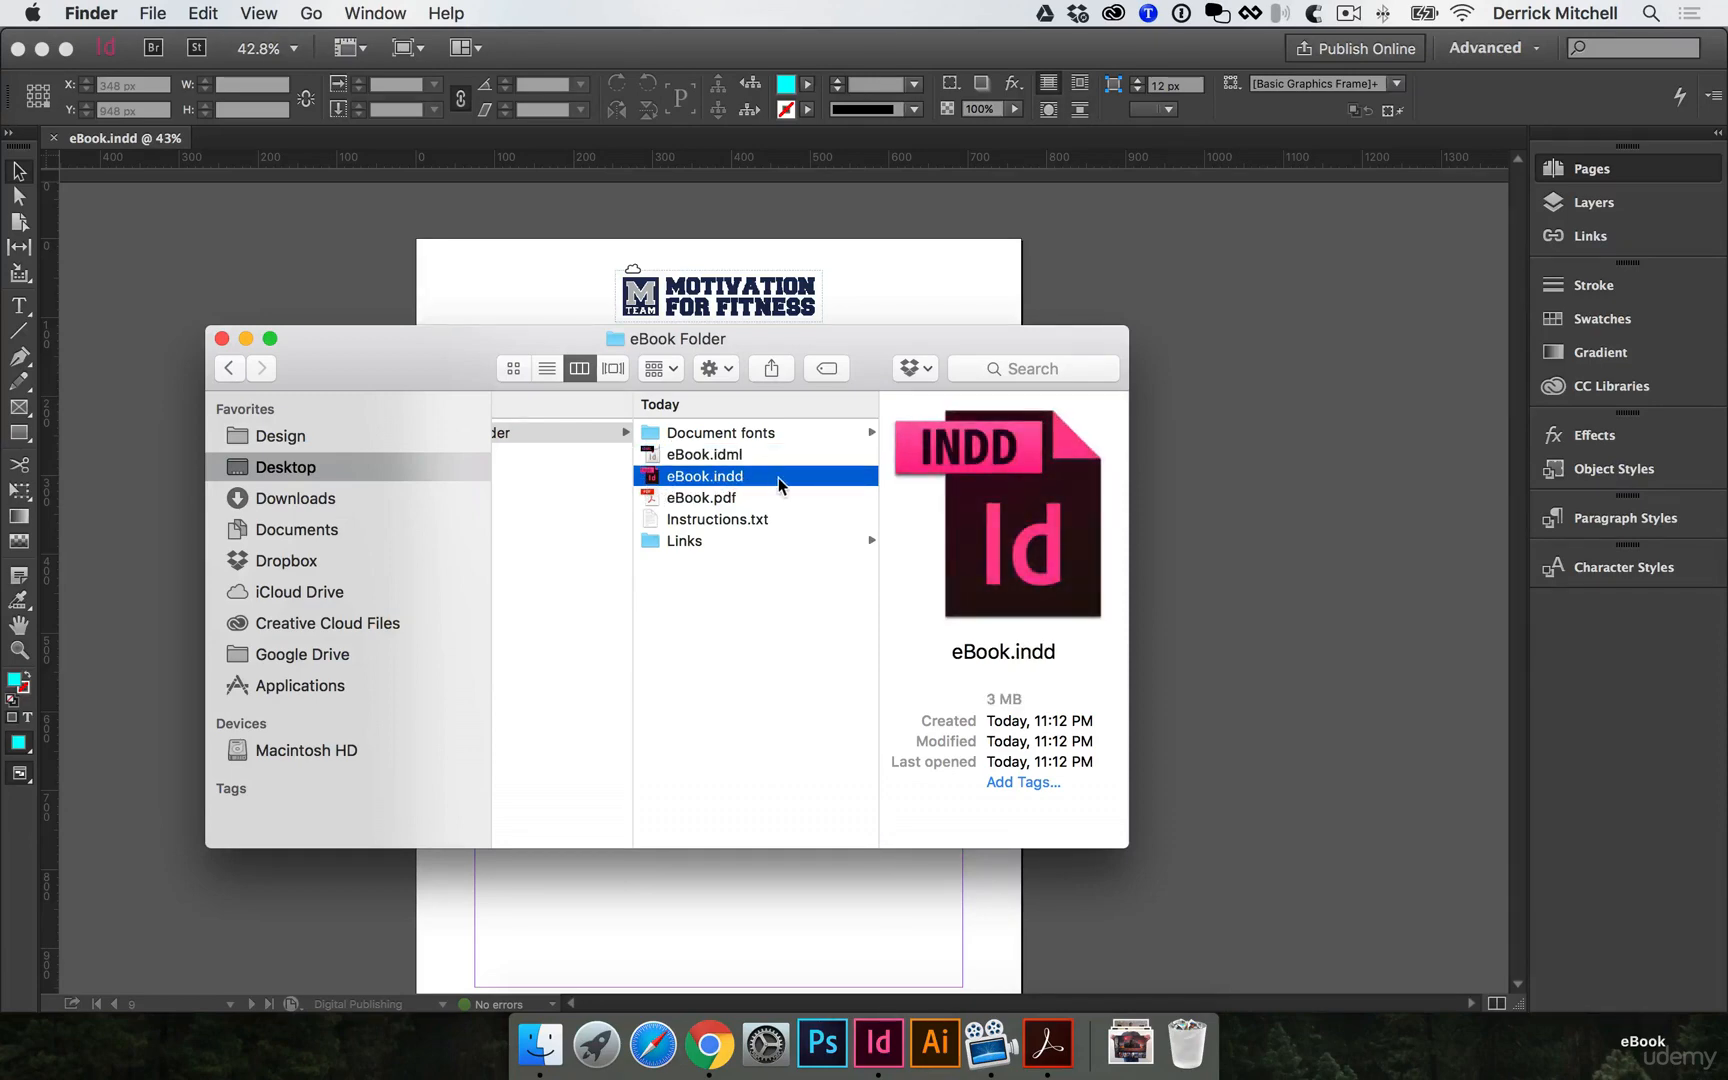
# Preview the packaged image files one by one in the Links folder.
pyautogui.click(686, 543)
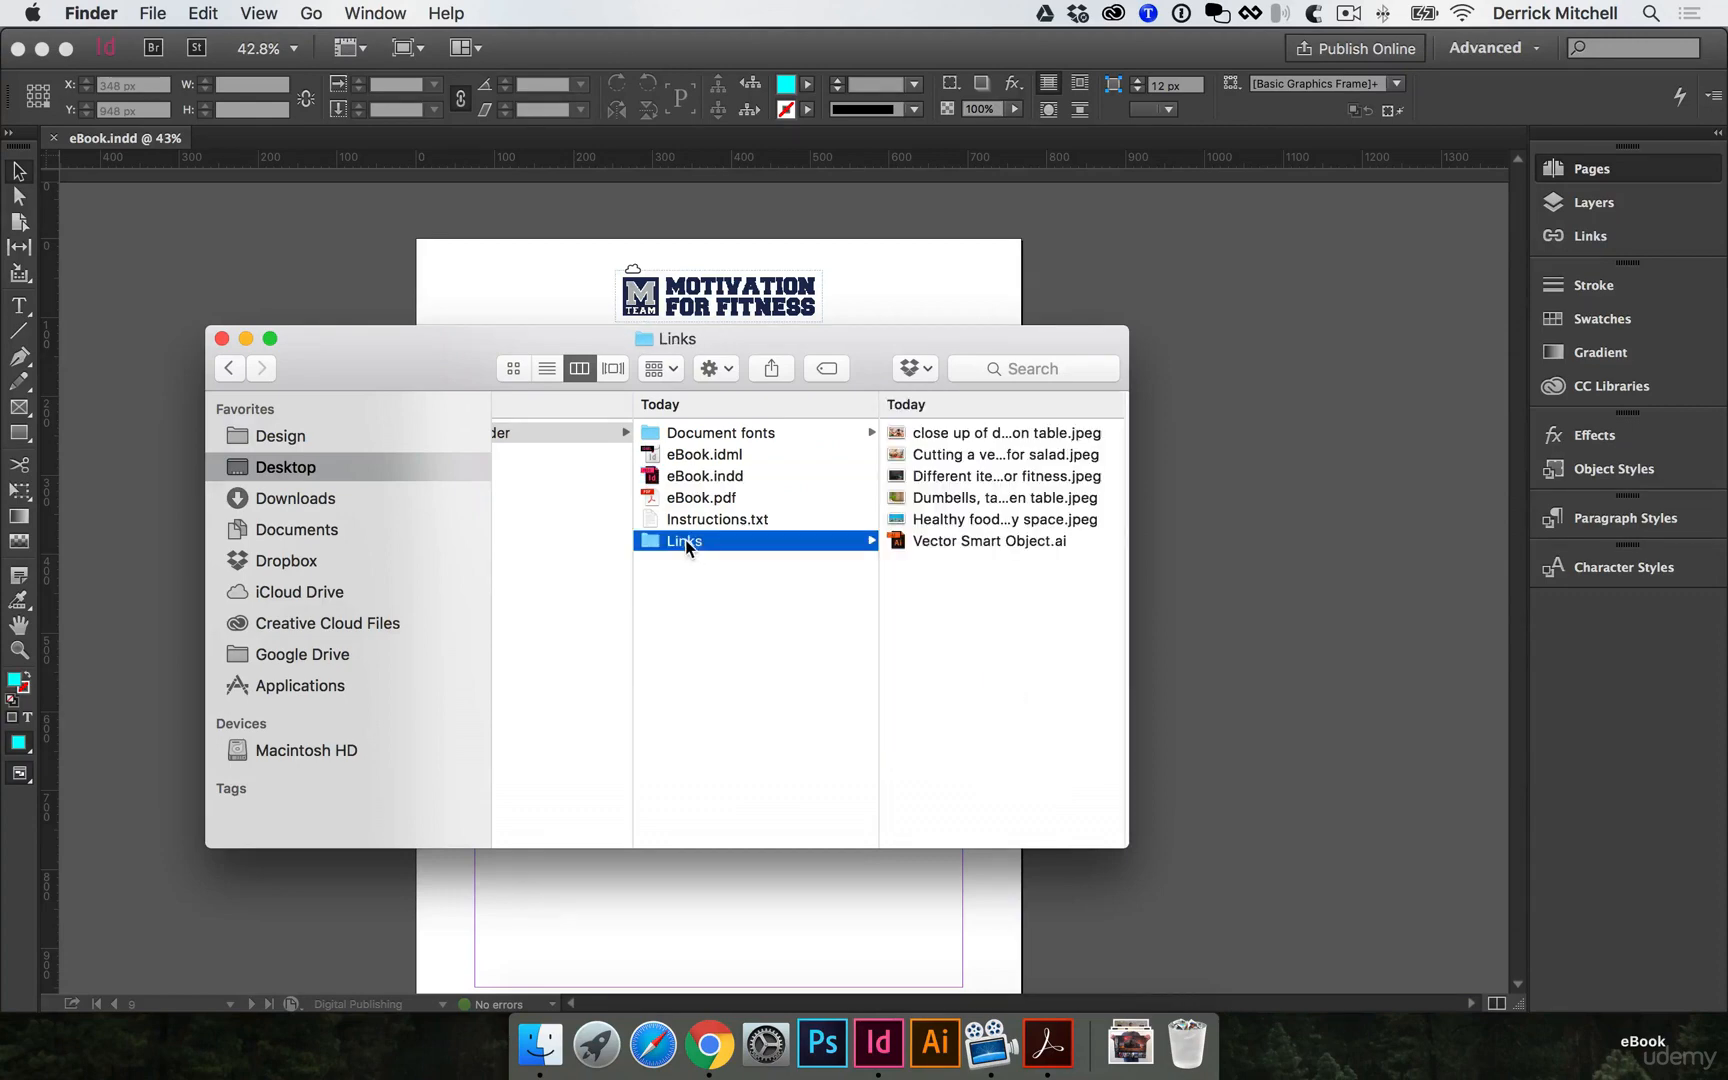
pyautogui.click(930, 433)
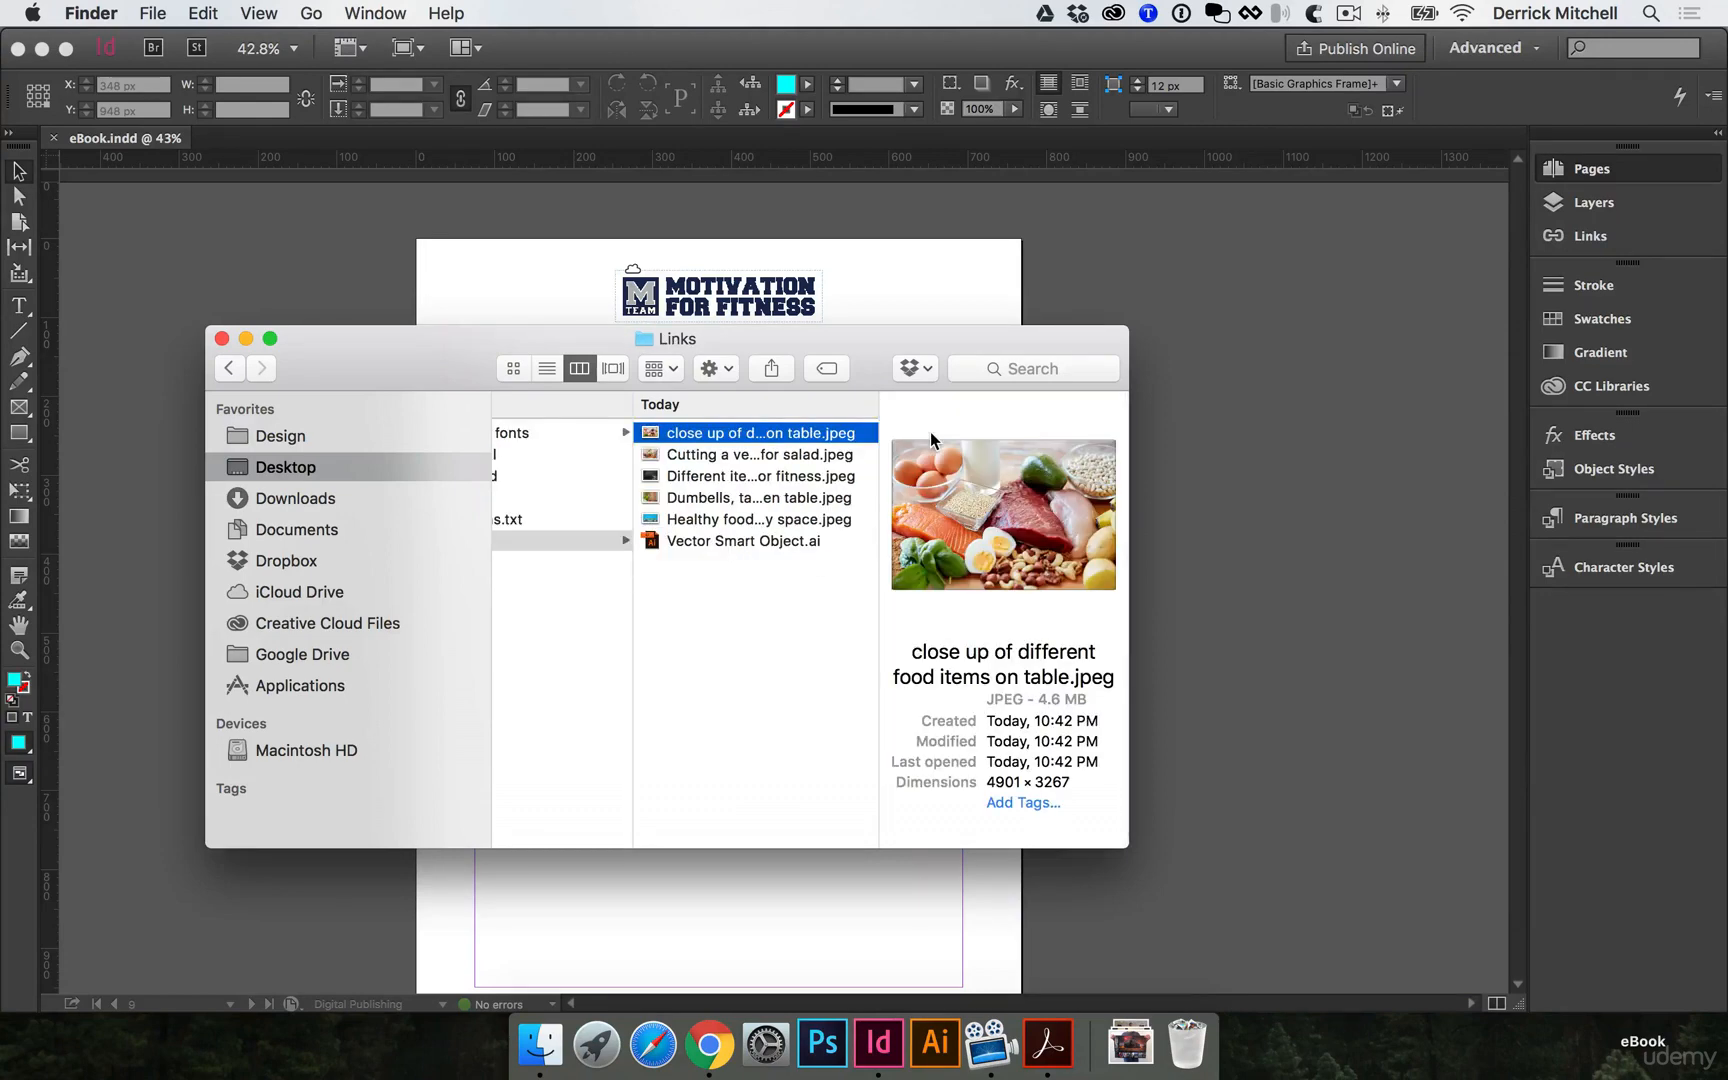
pyautogui.press('Down')
pyautogui.press('Down')
pyautogui.press('Down')
pyautogui.press('Down')
pyautogui.press('Down')
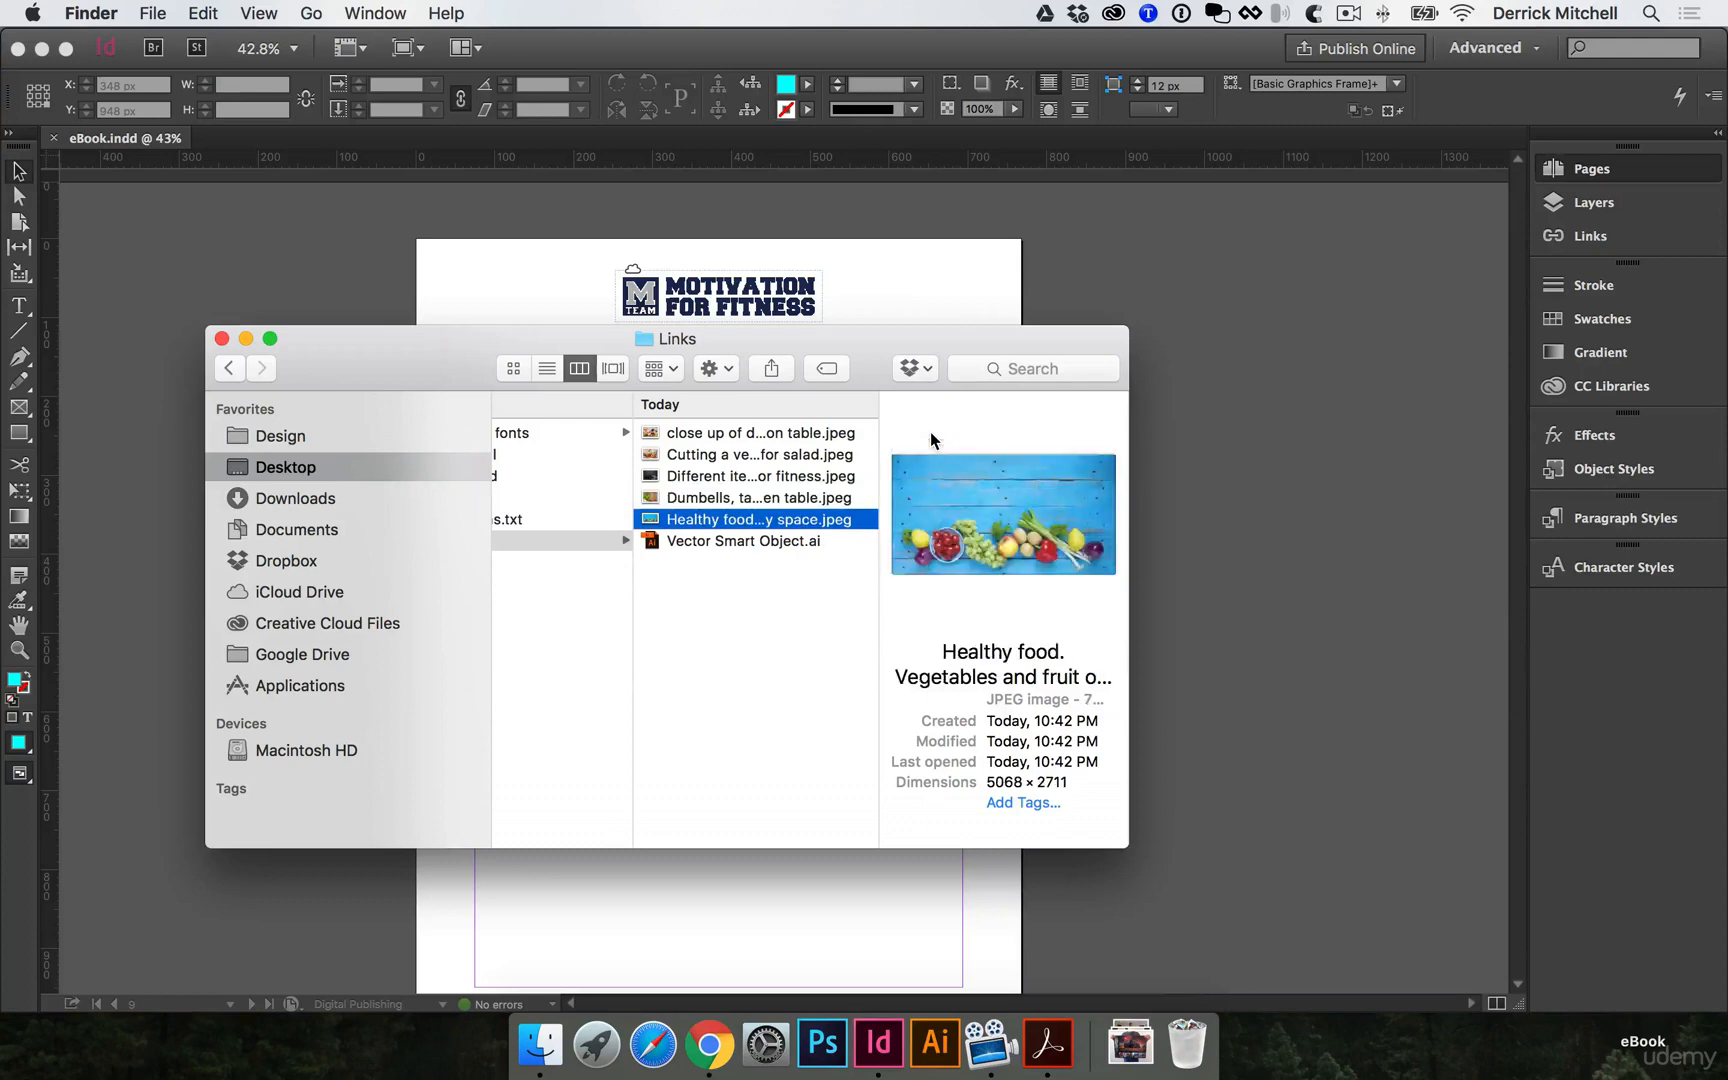
# Preview Instructions.txt and the print eBook.pdf in eBook Folder, and return to the FINALS folder listing.
pyautogui.press('Left')
pyautogui.press('Up')
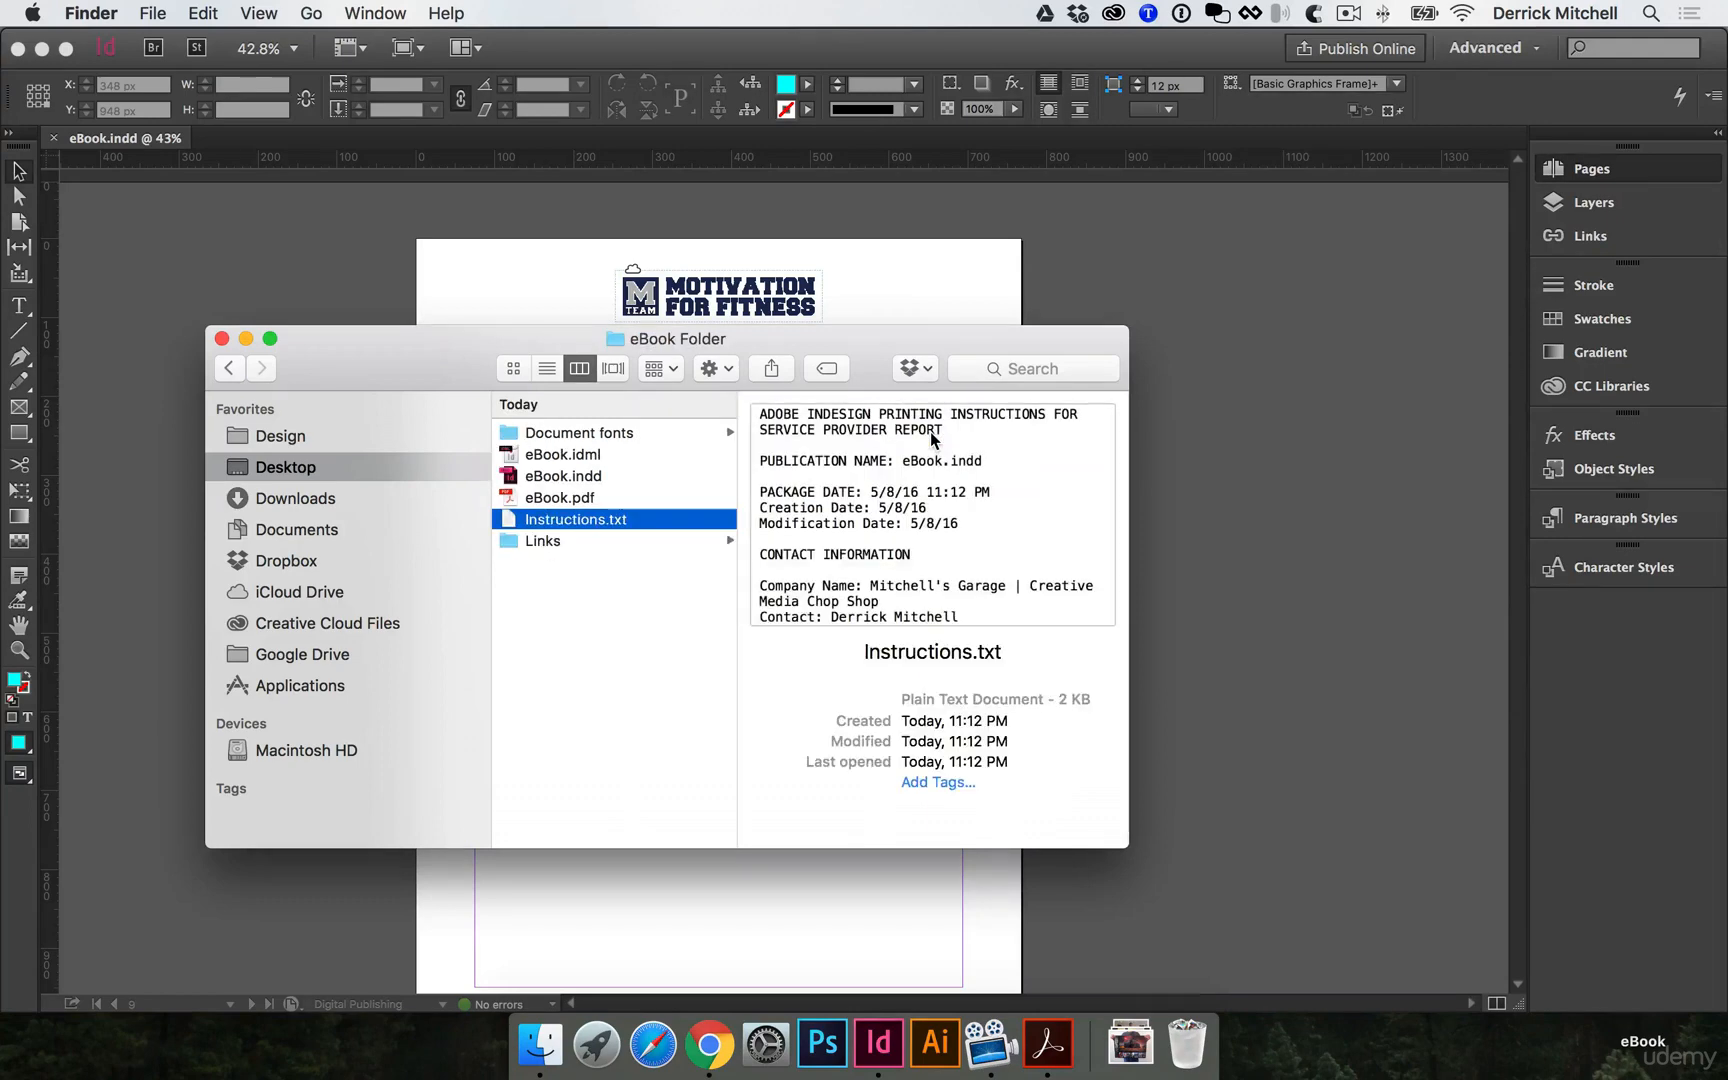
pyautogui.press('Up')
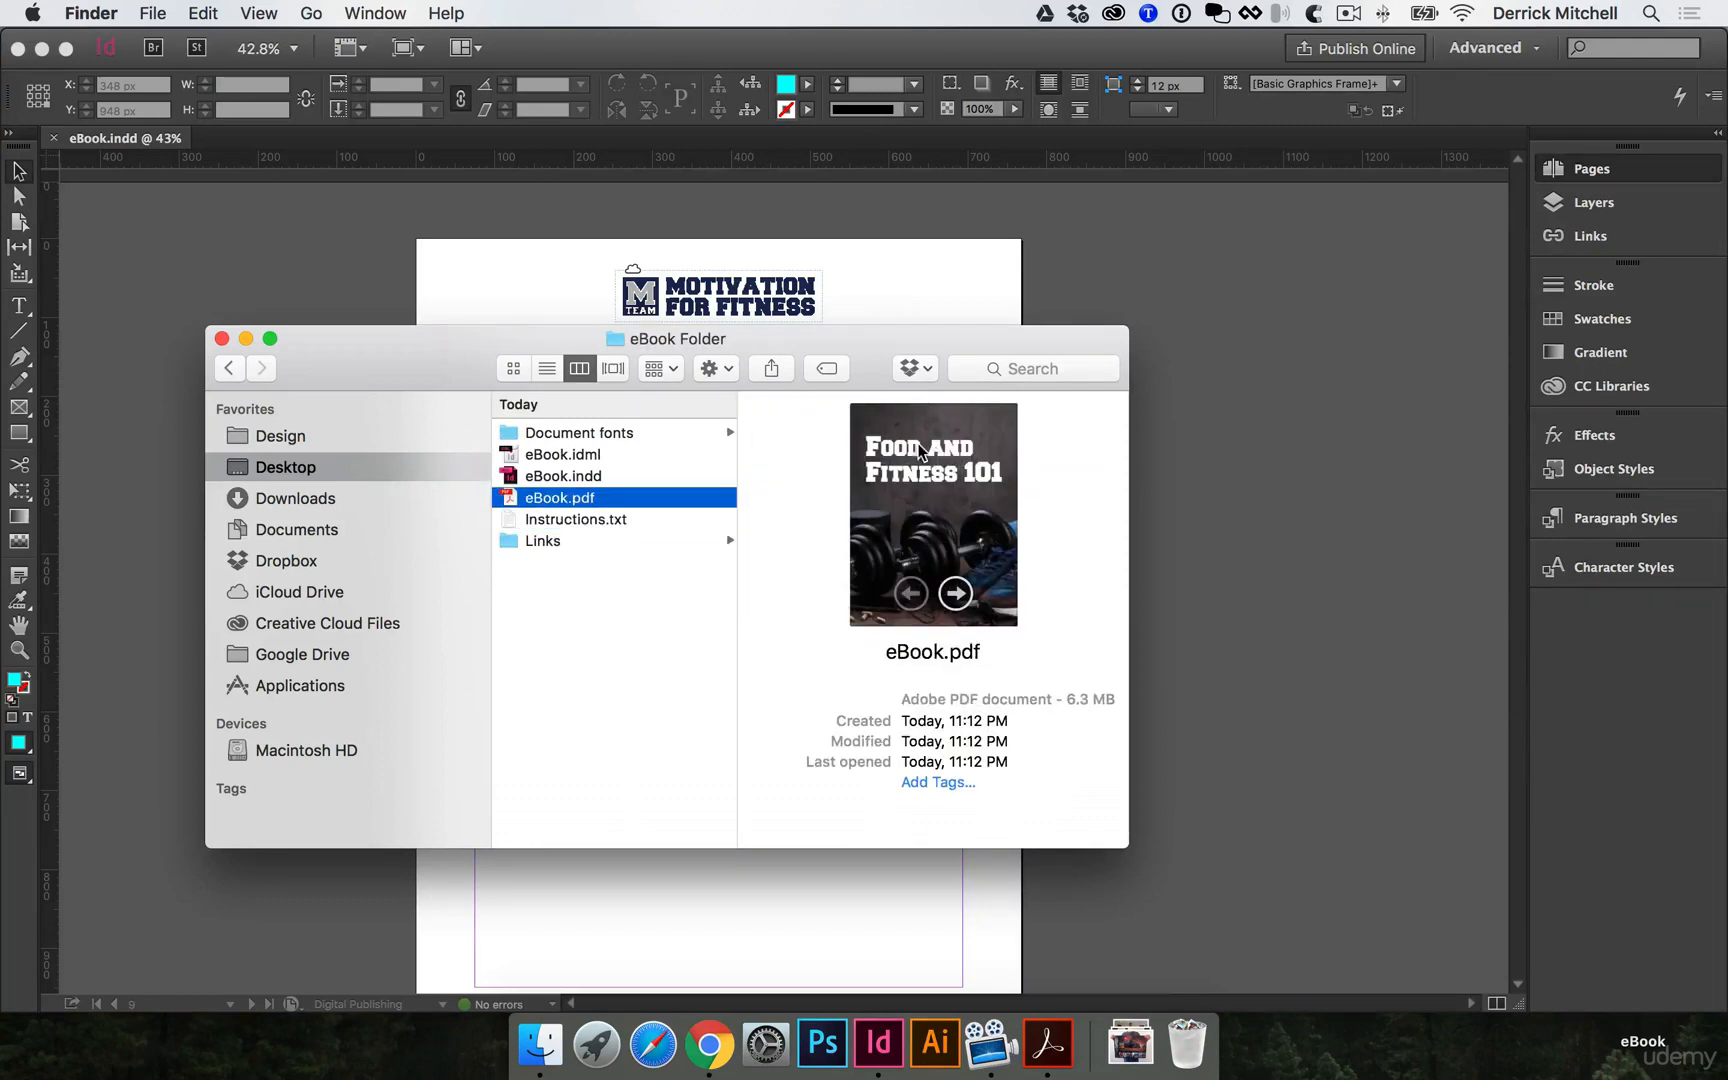
pyautogui.hscroll(-5, 583, 457)
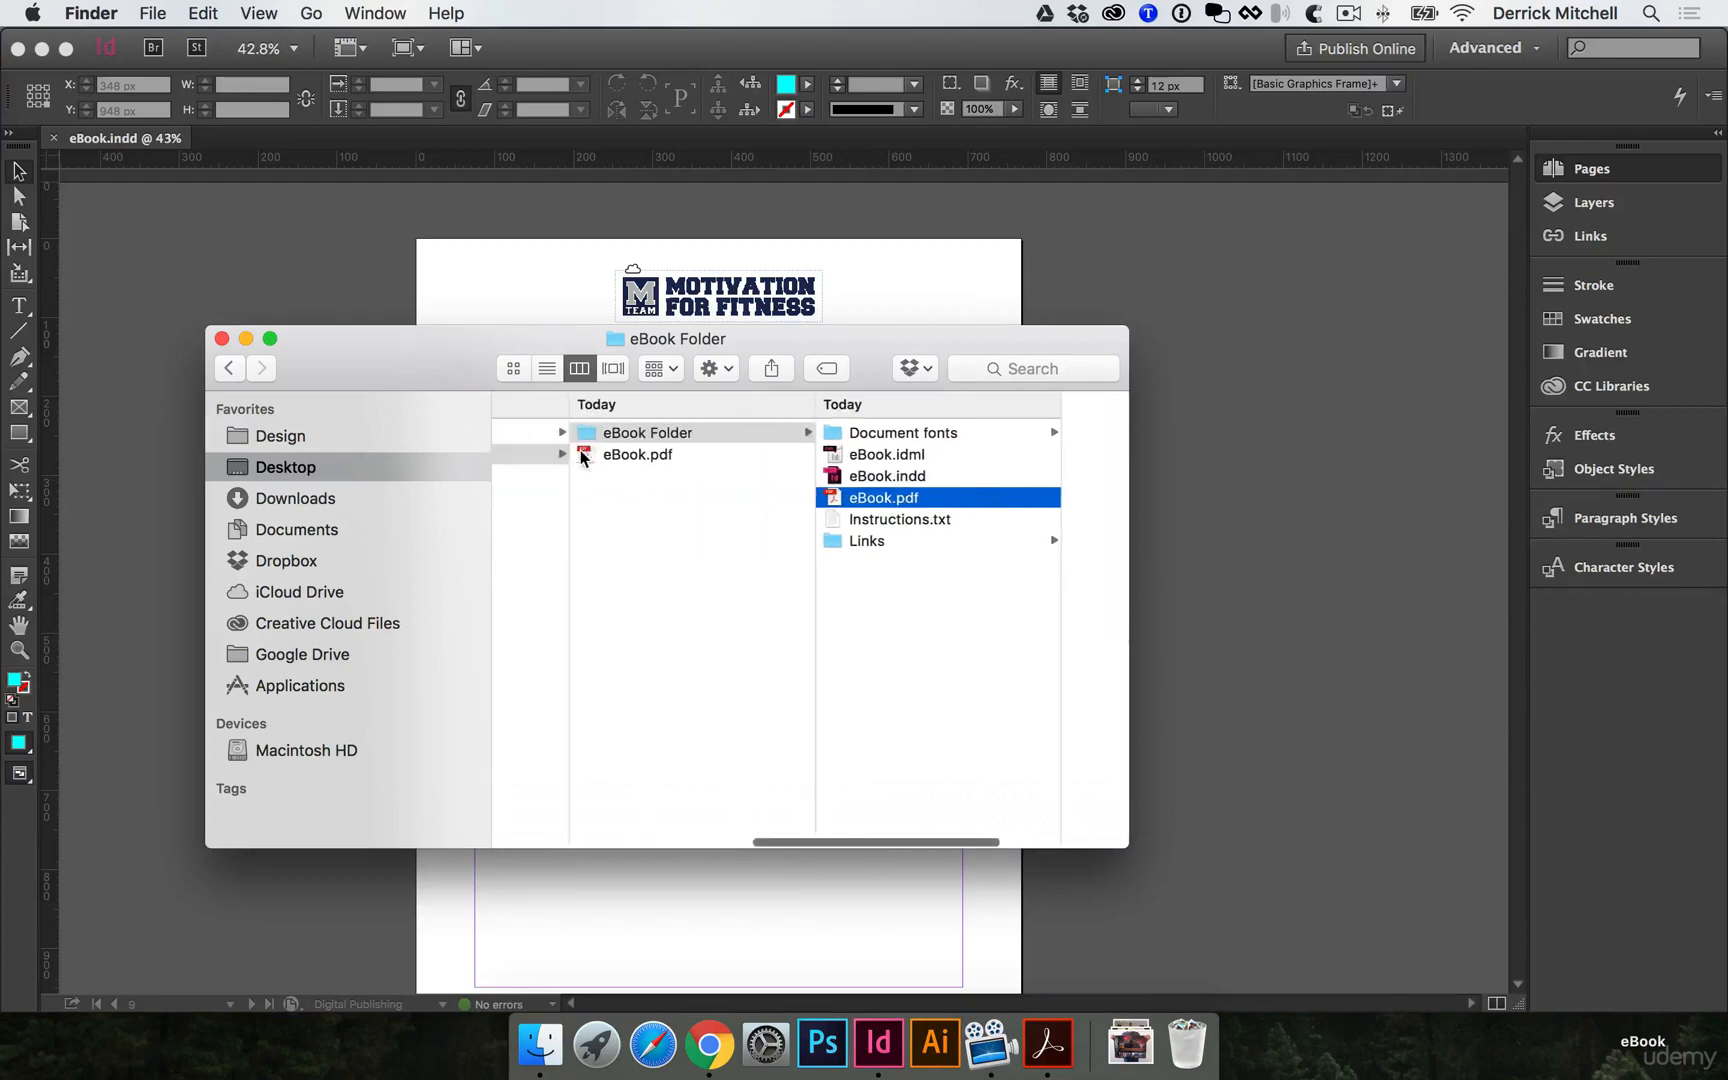
pyautogui.hscroll(-1, 658, 528)
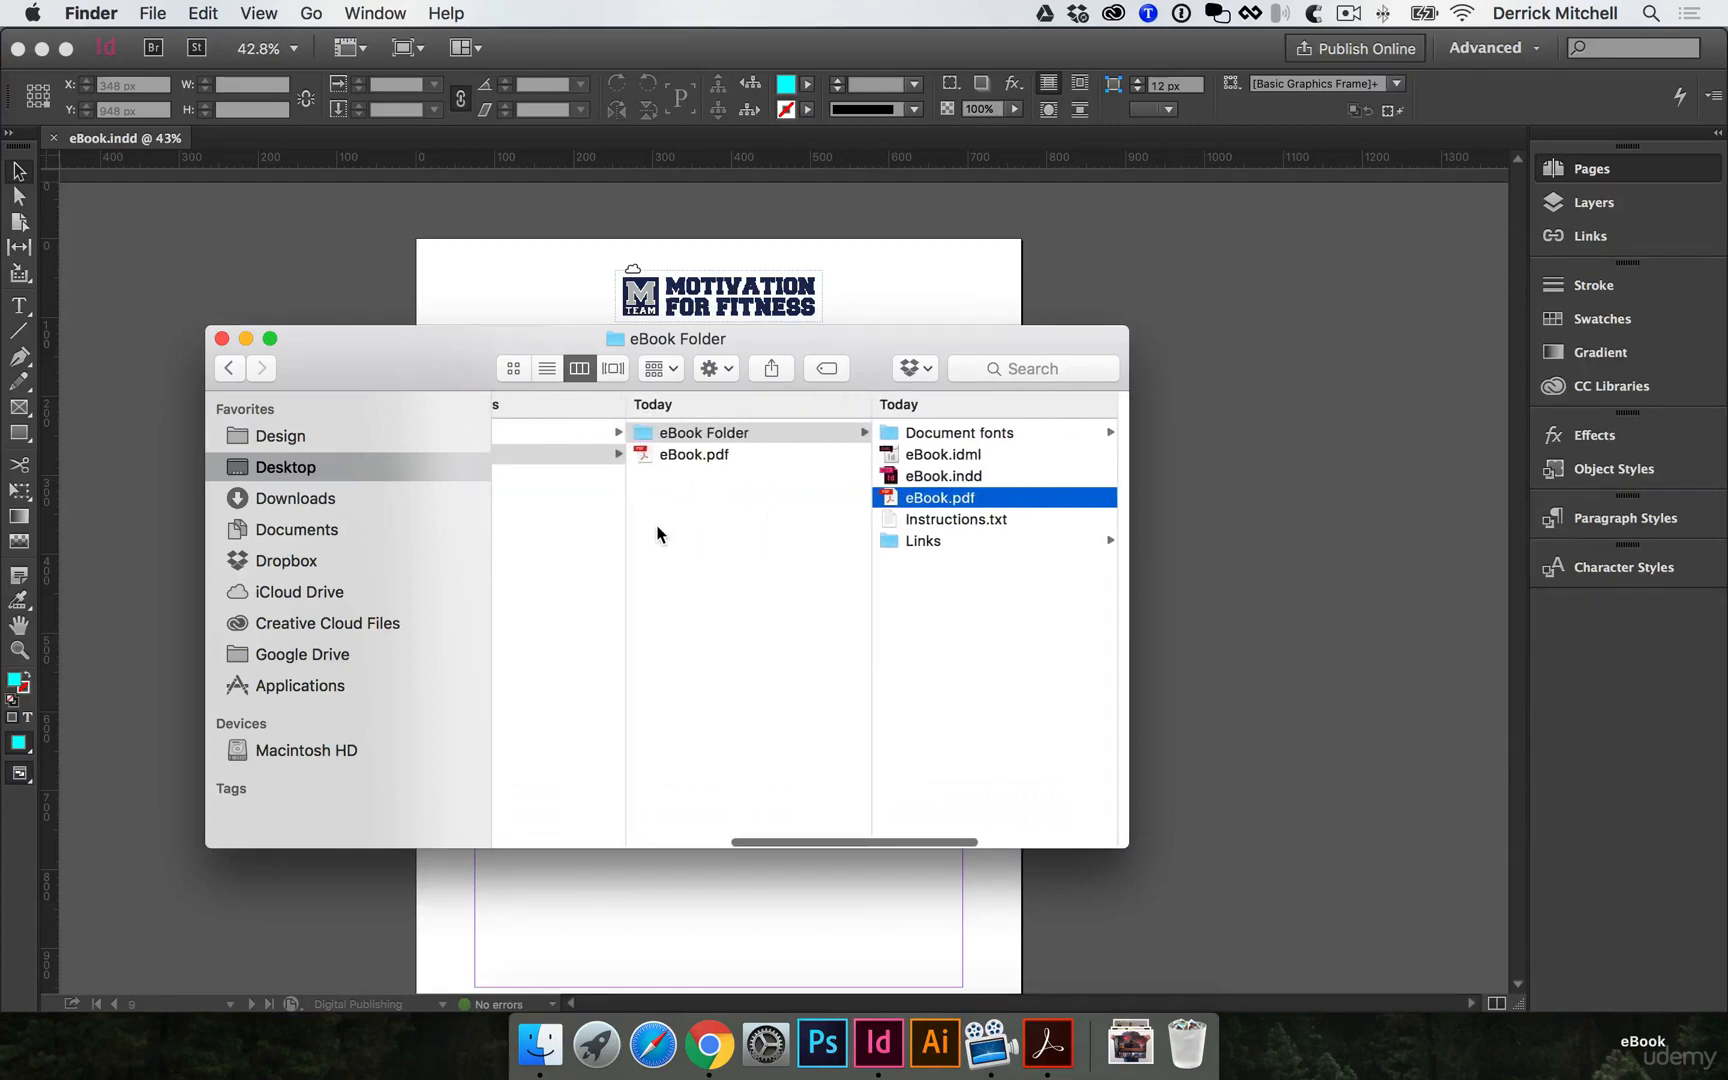